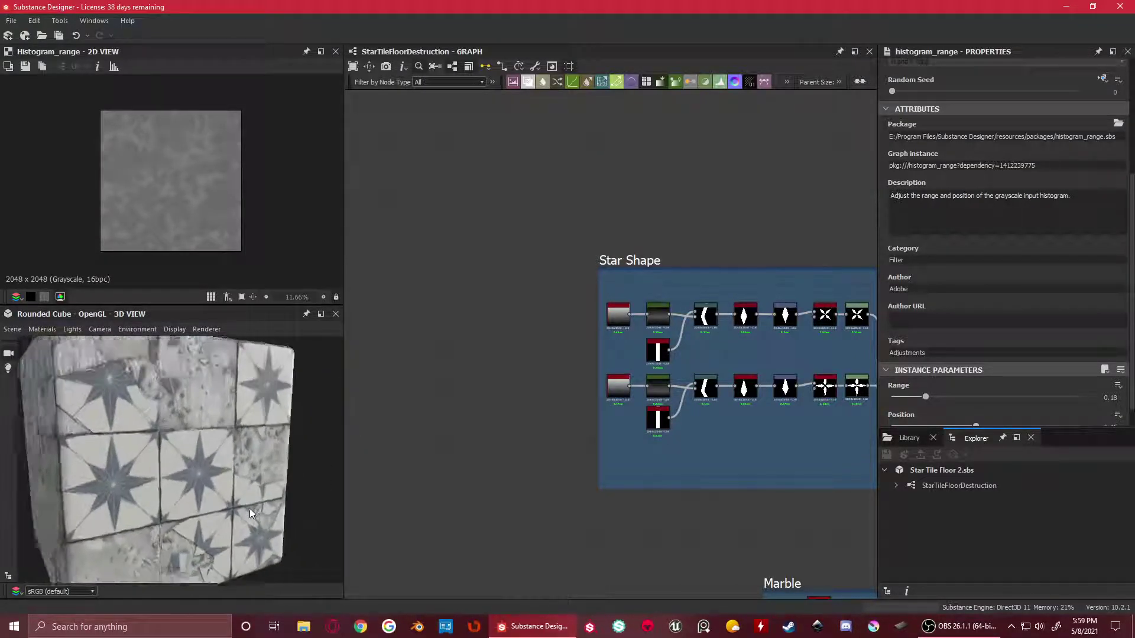
# Examine the star tile material on the rounded cube from several angles and under changed lighting in the 3D view
pyautogui.moveTo(116, 366); pyautogui.dragTo(133, 468)
pyautogui.moveTo(137, 468); pyautogui.dragTo(181, 488, button='middle')
pyautogui.scroll(-4, 180, 488)
pyautogui.moveTo(180, 461); pyautogui.dragTo(268, 432)
pyautogui.moveTo(161, 479); pyautogui.dragTo(230, 482)
pyautogui.moveTo(229, 482)
pyautogui.keyDown('ctrl'); pyautogui.keyDown('shift'); pyautogui.mouseDown(button='right')
pyautogui.moveTo(253, 482)
pyautogui.moveTo(233, 482)
pyautogui.mouseUp(button='right'); pyautogui.keyUp('shift'); pyautogui.keyUp('ctrl')
pyautogui.moveTo(229, 439); pyautogui.dragTo(323, 435)
pyautogui.scroll(4, 205, 455)
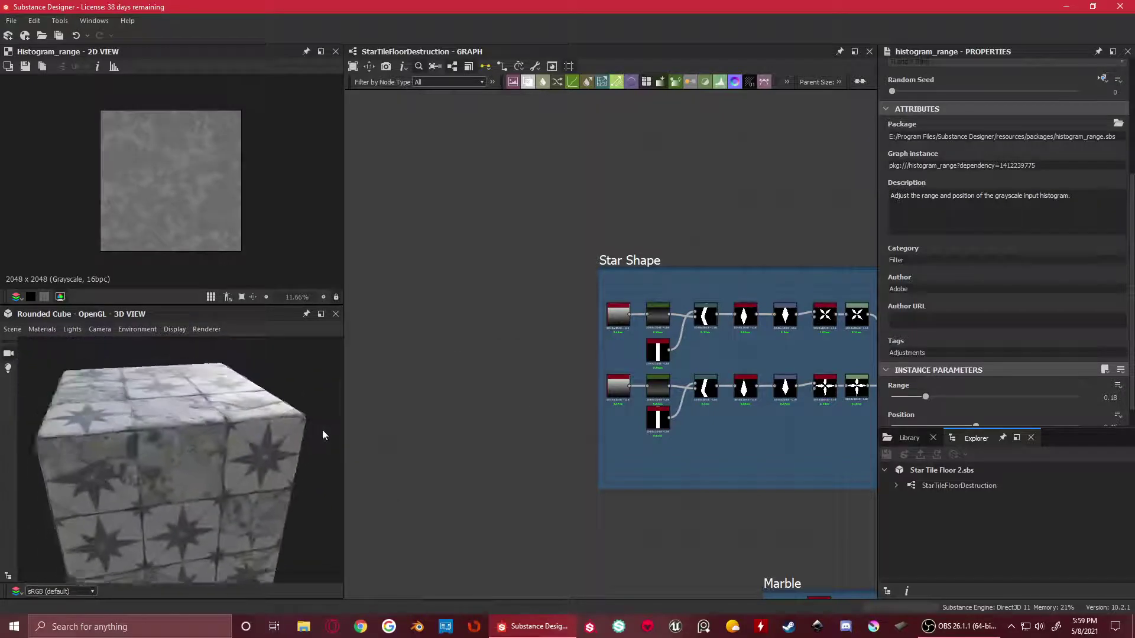
pyautogui.scroll(-3, 322, 435)
# Survey the whole StarTileFloorDestruction graph, ending on the first nodes of the Star Shape frame
pyautogui.scroll(-2, 600, 361)
pyautogui.scroll(1, 672, 386)
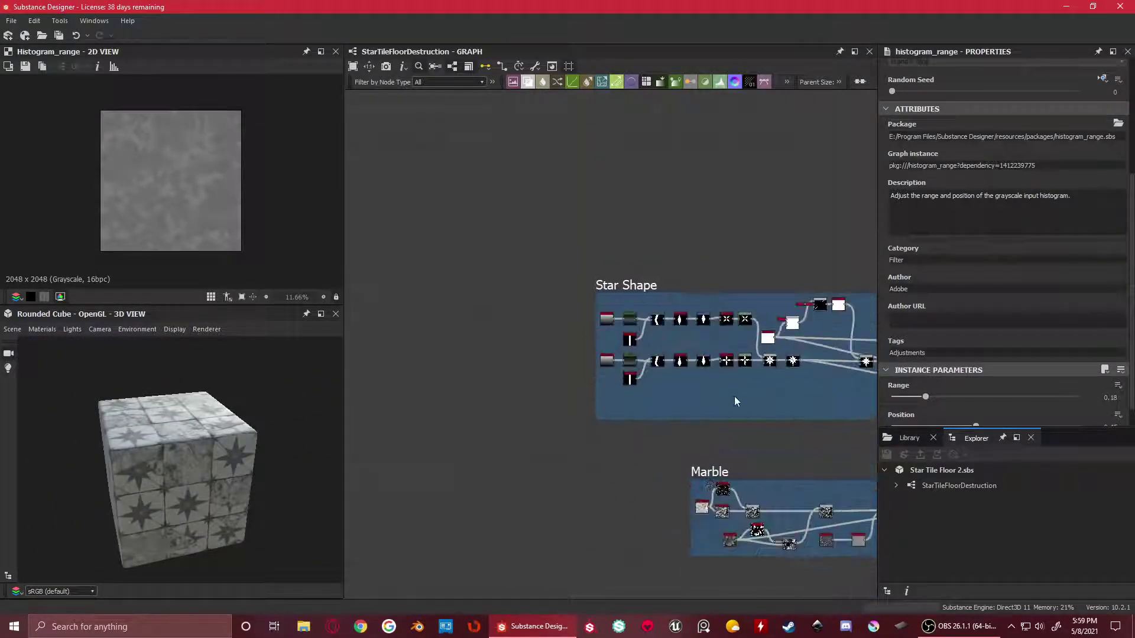
pyautogui.scroll(-3, 734, 396)
pyautogui.moveTo(617, 391); pyautogui.dragTo(587, 330, button='middle')
pyautogui.moveTo(674, 365); pyautogui.dragTo(420, 306, button='middle')
pyautogui.scroll(-1, 616, 380)
pyautogui.moveTo(616, 379); pyautogui.dragTo(746, 407, button='middle')
pyautogui.scroll(5, 489, 326)
pyautogui.moveTo(489, 325); pyautogui.dragTo(734, 414, button='middle')
pyautogui.scroll(4, 573, 319)
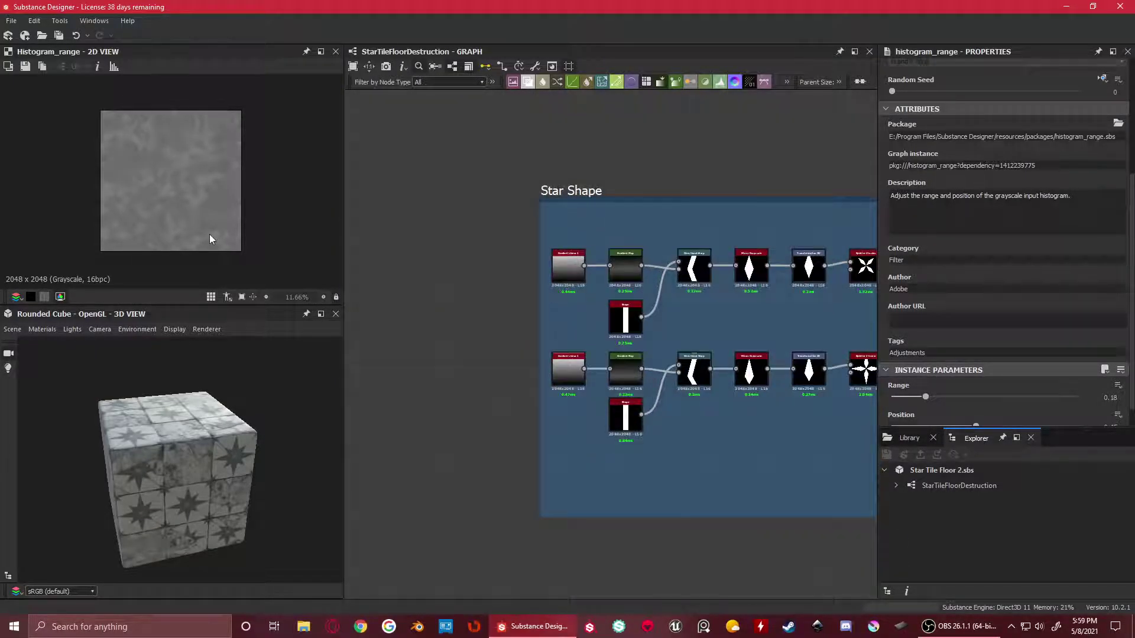
pyautogui.scroll(3, 594, 312)
pyautogui.moveTo(593, 312); pyautogui.dragTo(608, 368, button='middle')
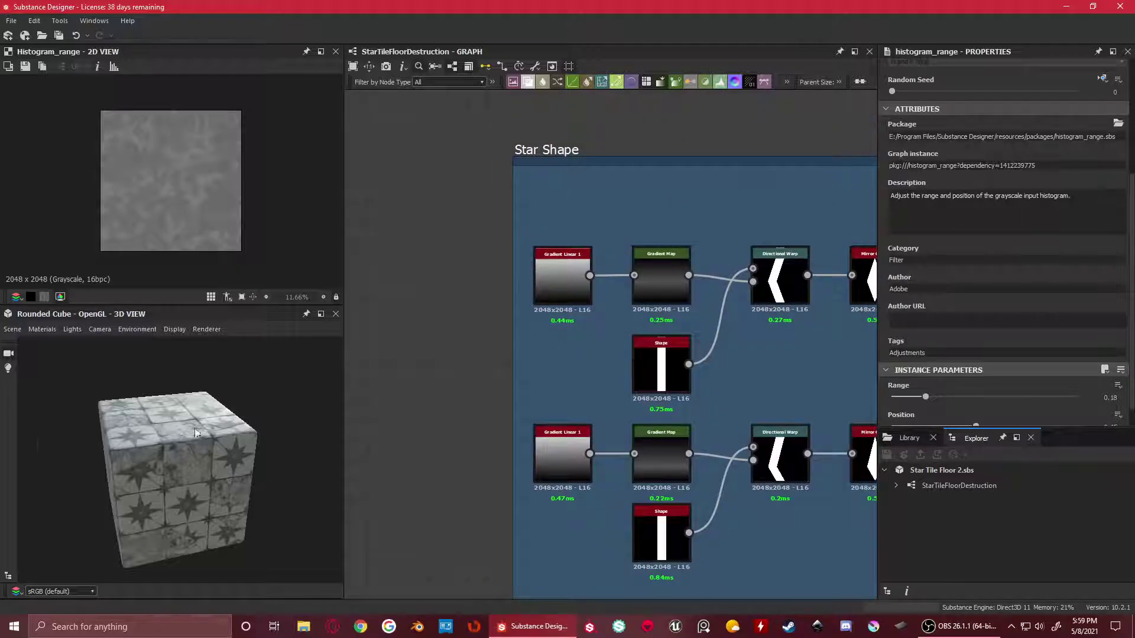
# Examine the eight-pointed star pattern on the front face of the rounded cube up close
pyautogui.scroll(5, 195, 435)
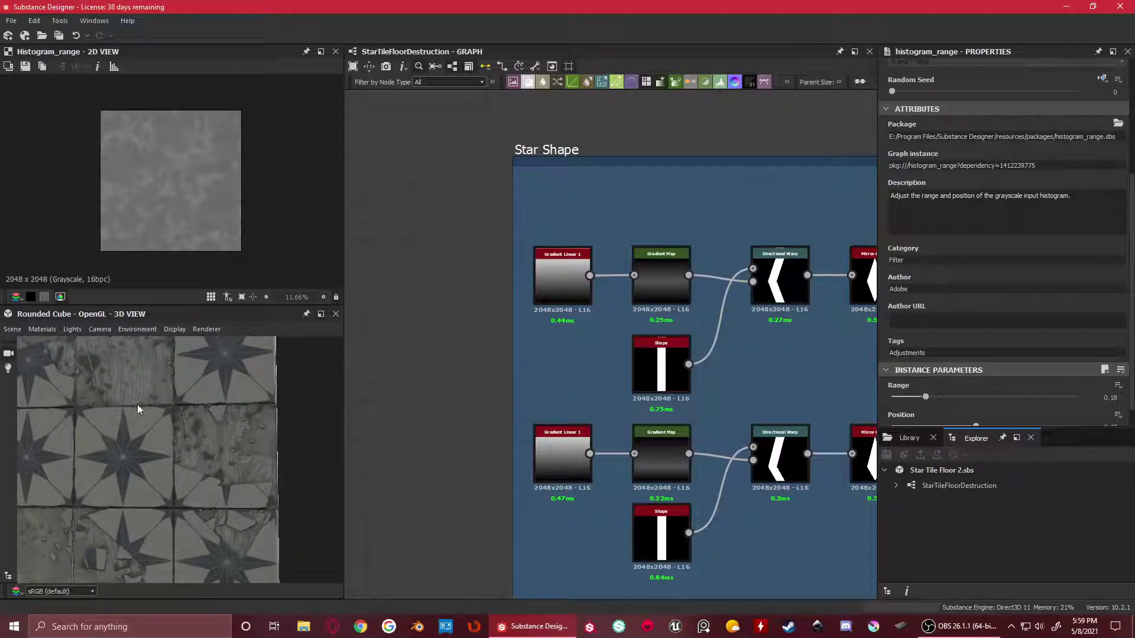
pyautogui.scroll(-3, 138, 409)
pyautogui.scroll(-5, 662, 401)
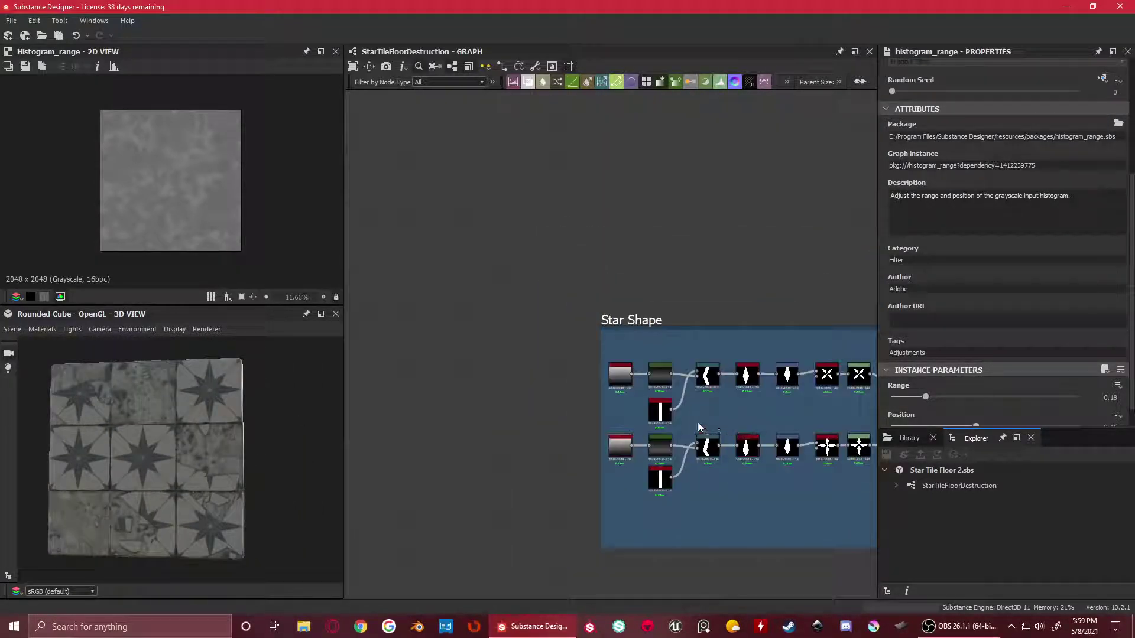
# Inspect the Shape node in the upper row of the Star Shape frame, including its pattern, scale and size parameters
pyautogui.scroll(4, 697, 422)
pyautogui.scroll(1, 620, 389)
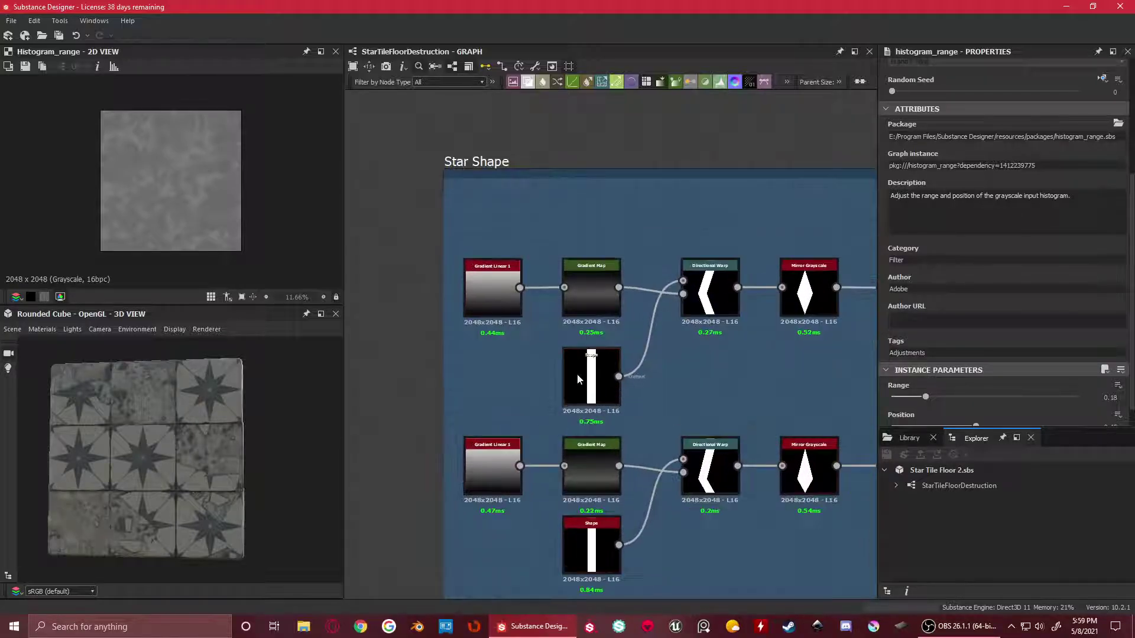
pyautogui.click(577, 373)
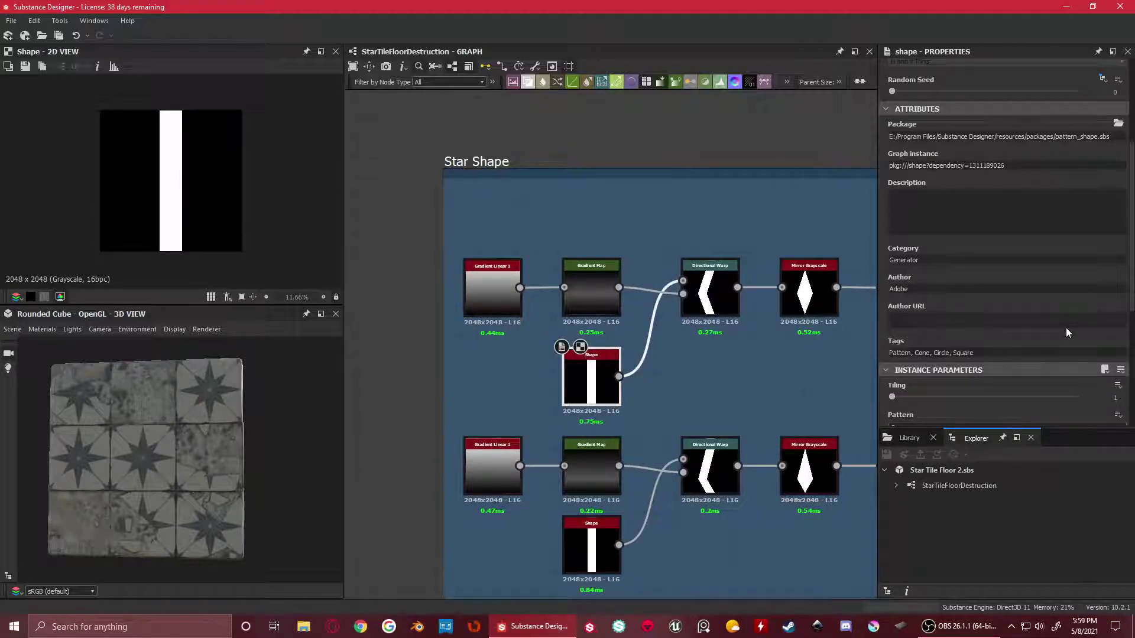
pyautogui.scroll(1, 219, 205)
pyautogui.scroll(-3, 1039, 263)
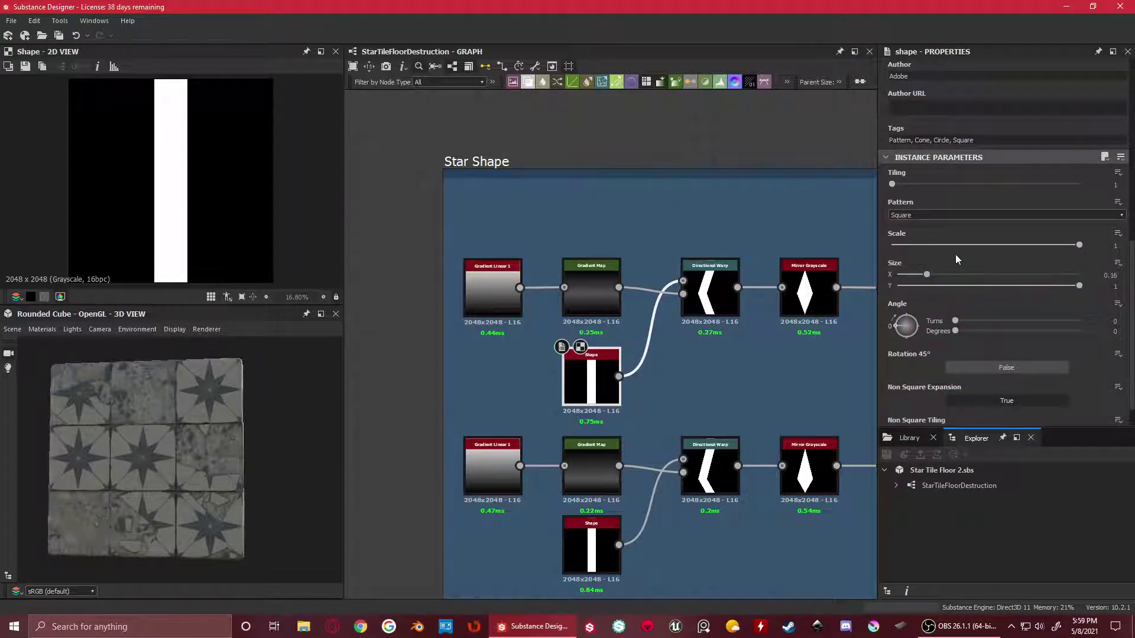
pyautogui.moveTo(710, 382); pyautogui.dragTo(661, 361, button='middle')
pyautogui.scroll(-2, 620, 342)
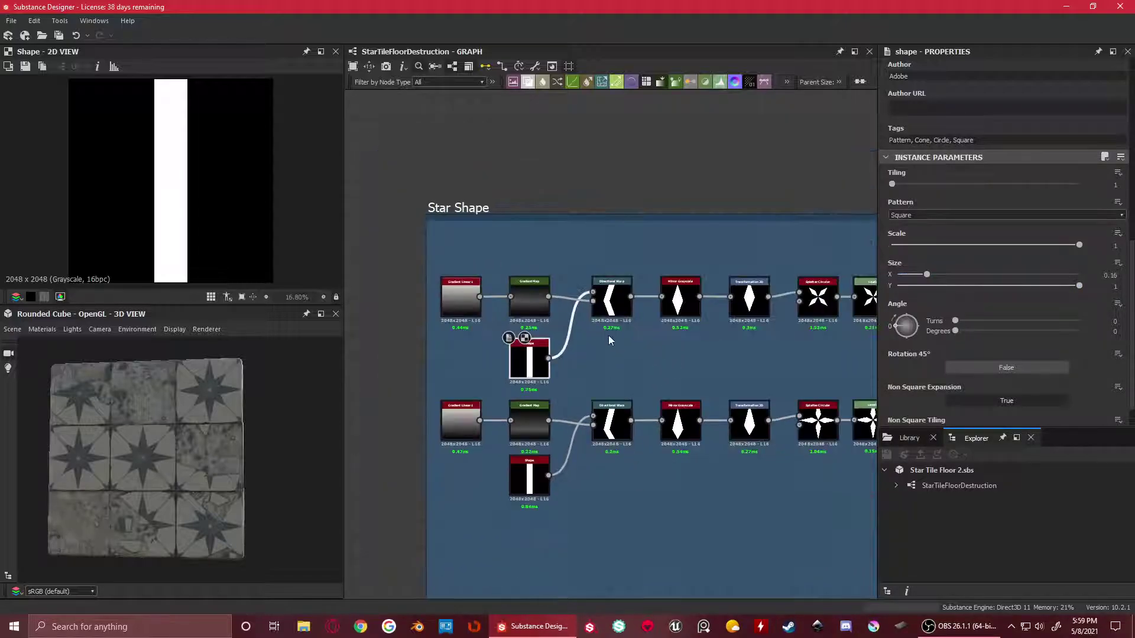
# Inspect the upper row's Gradient Linear 1 and Gradient Map nodes, checking their previews and parameters
pyautogui.moveTo(595, 344); pyautogui.dragTo(613, 363, button='middle')
pyautogui.scroll(2, 617, 316)
pyautogui.moveTo(466, 334); pyautogui.dragTo(497, 350, button='middle')
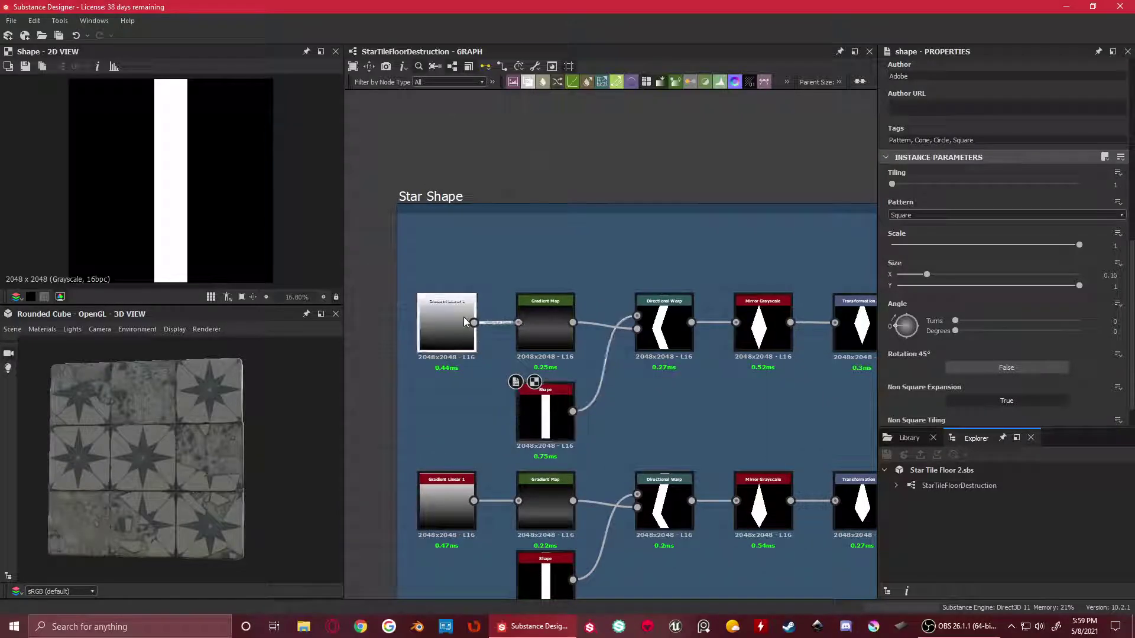
pyautogui.click(467, 331)
pyautogui.moveTo(544, 310); pyautogui.dragTo(548, 306)
pyautogui.moveTo(448, 322); pyautogui.dragTo(441, 316)
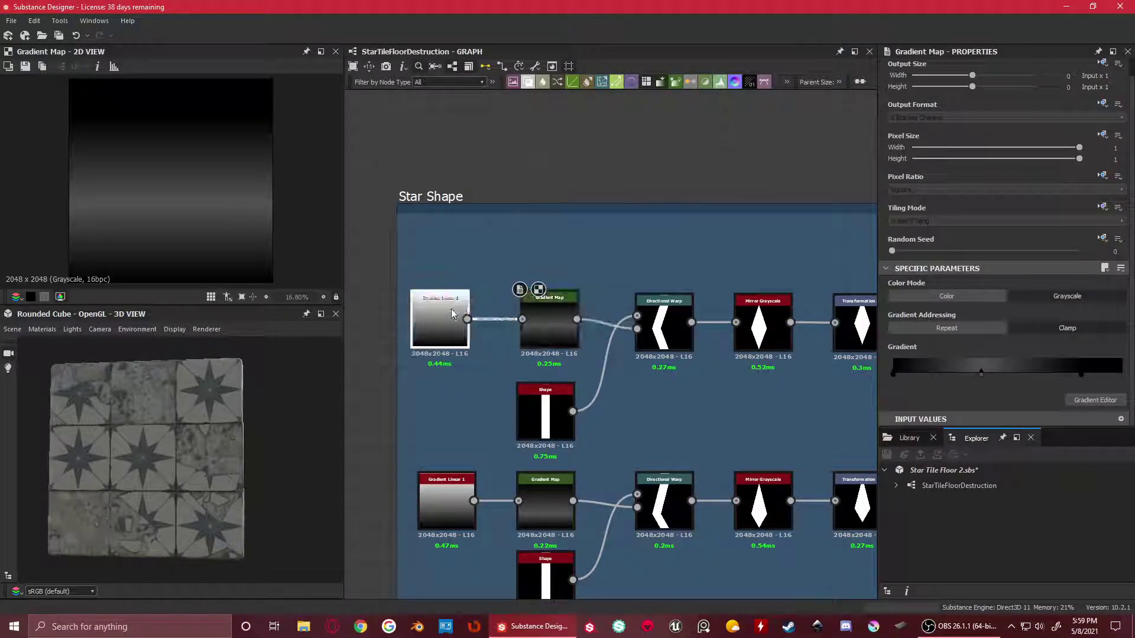
pyautogui.scroll(-3, 1060, 331)
pyautogui.scroll(-1, 1060, 331)
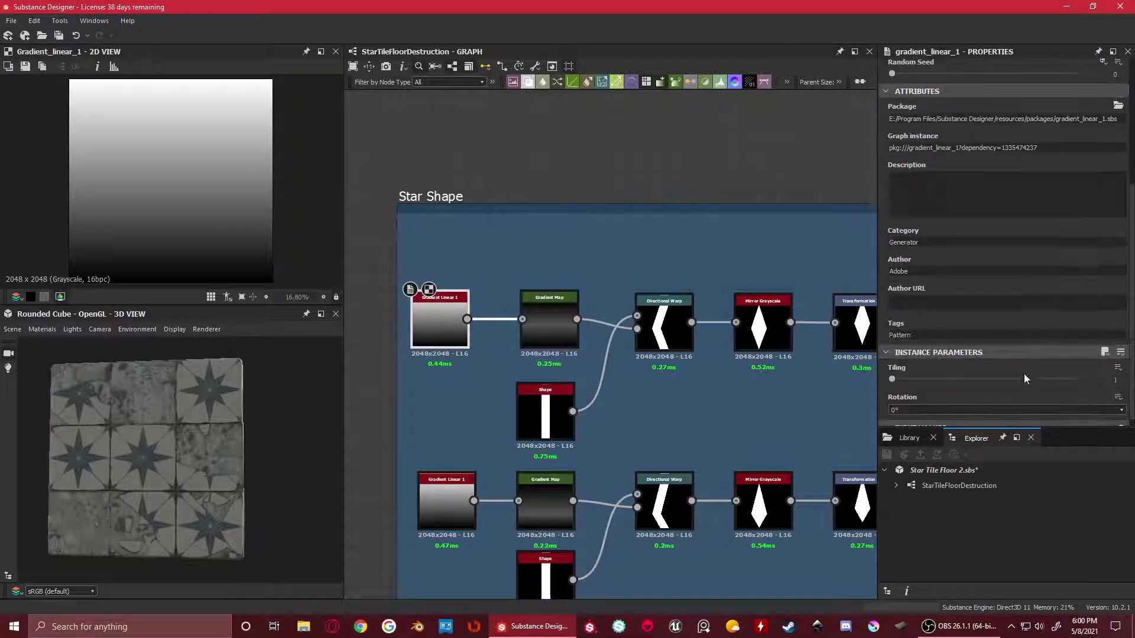
pyautogui.click(545, 311)
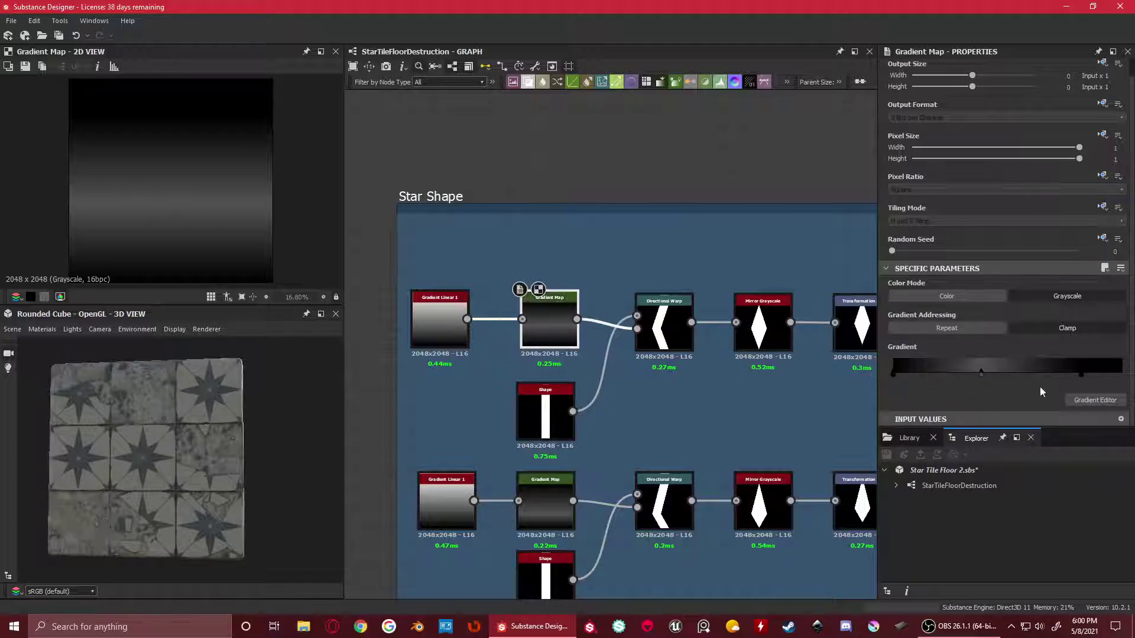
# Inspect the upper row's Directional Warp node, checking its inputs, intensity and the bent shape it outputs
pyautogui.scroll(2, 560, 316)
pyautogui.click(638, 331)
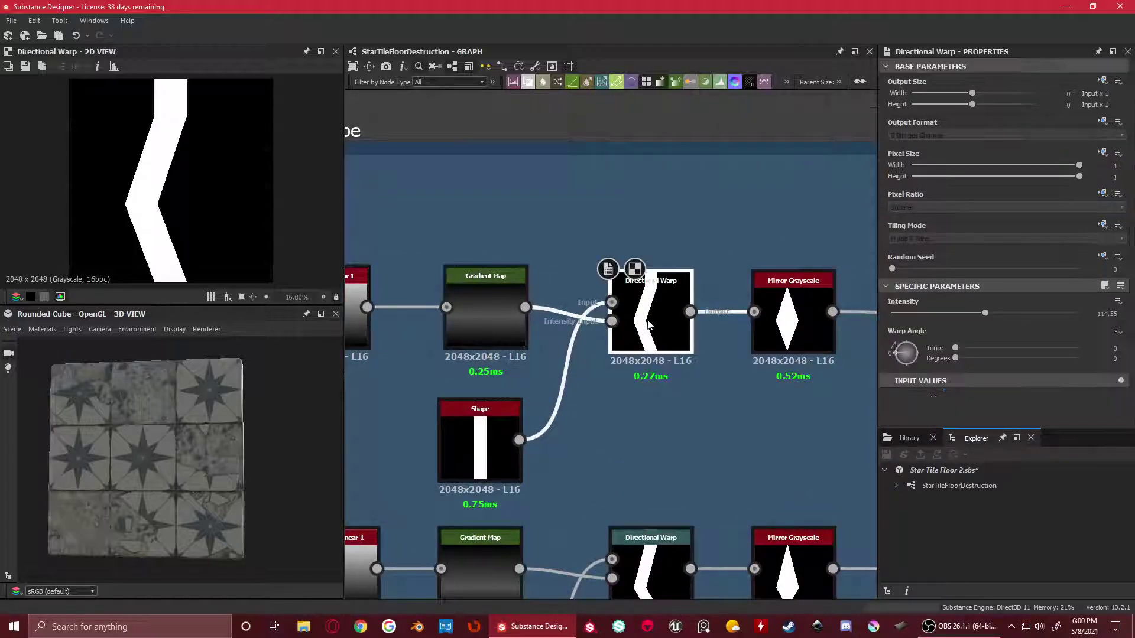
pyautogui.scroll(-2, 246, 172)
pyautogui.scroll(-3, 634, 359)
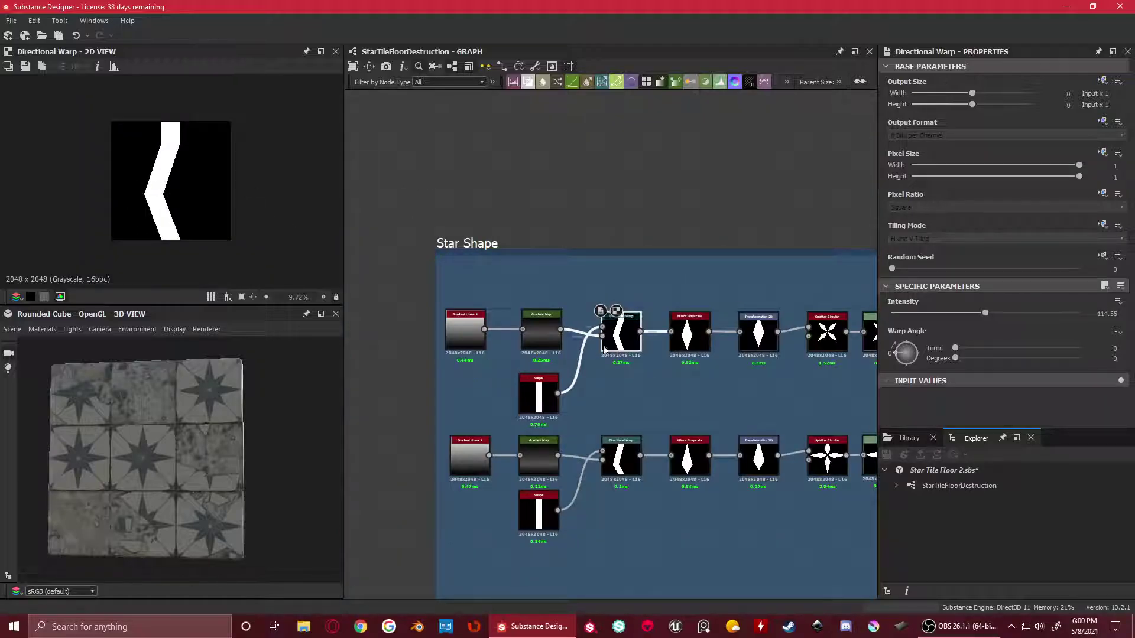
pyautogui.scroll(5, 631, 353)
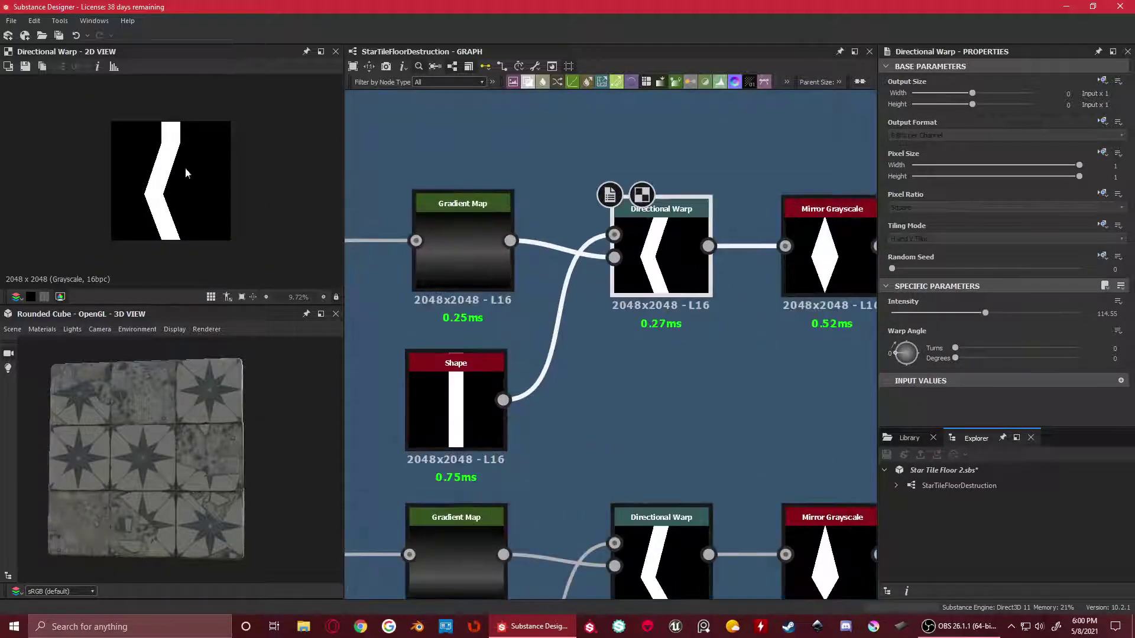
pyautogui.scroll(1, 155, 163)
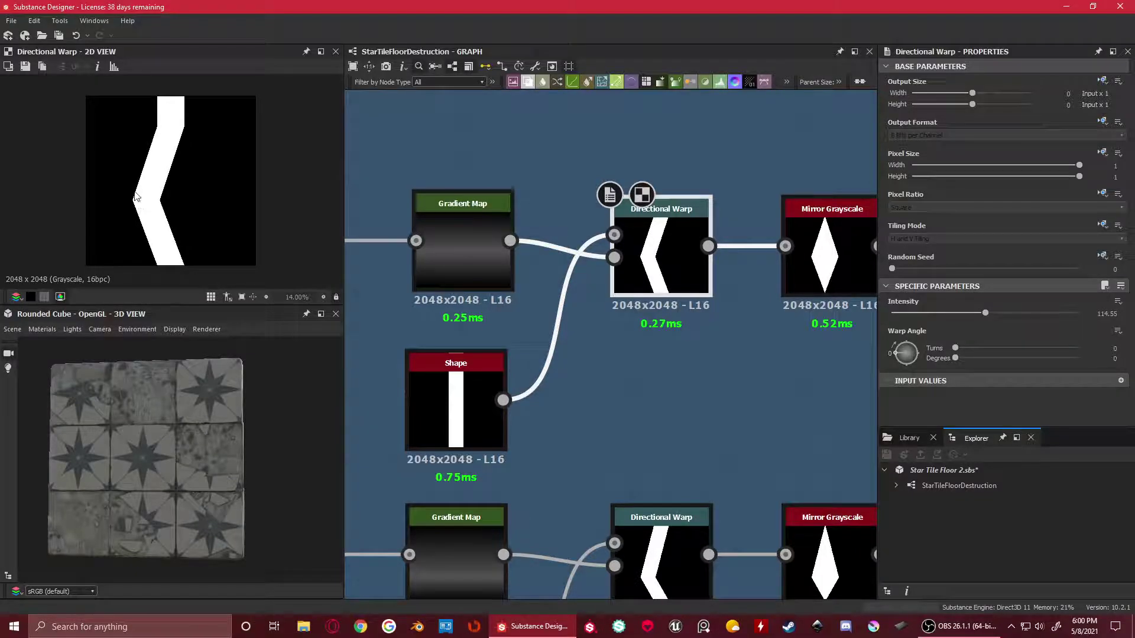
pyautogui.scroll(-3, 669, 355)
pyautogui.scroll(4, 670, 310)
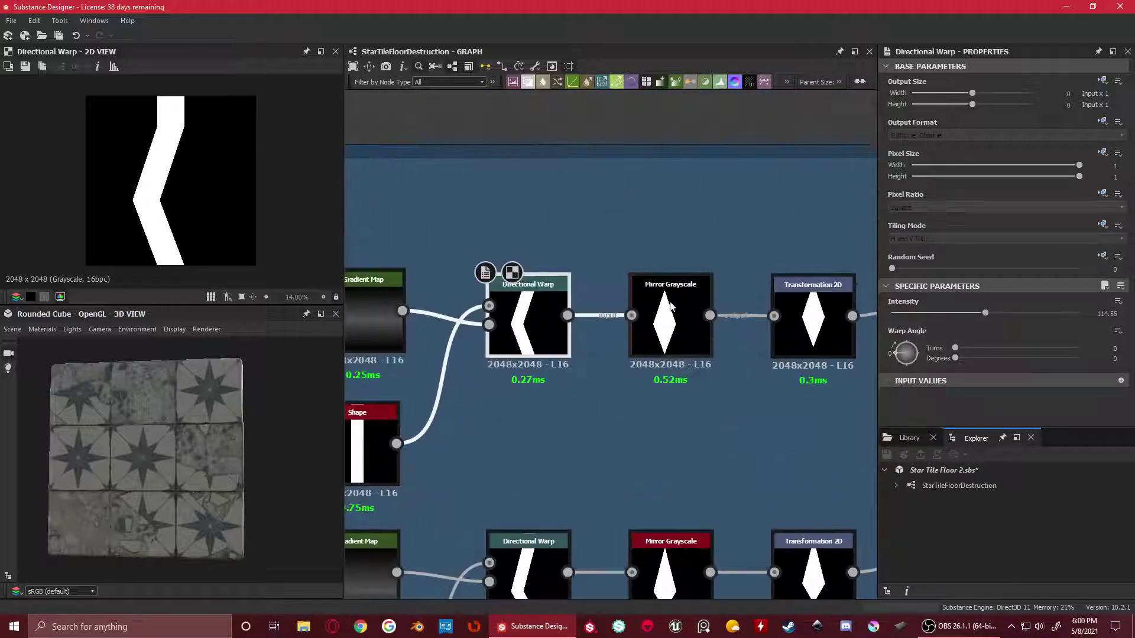
# Inspect the upper row's Mirror Grayscale node and examine the mirrored diamond in the 2D view
pyautogui.click(671, 306)
pyautogui.scroll(-3, 671, 307)
pyautogui.scroll(-2, 1068, 320)
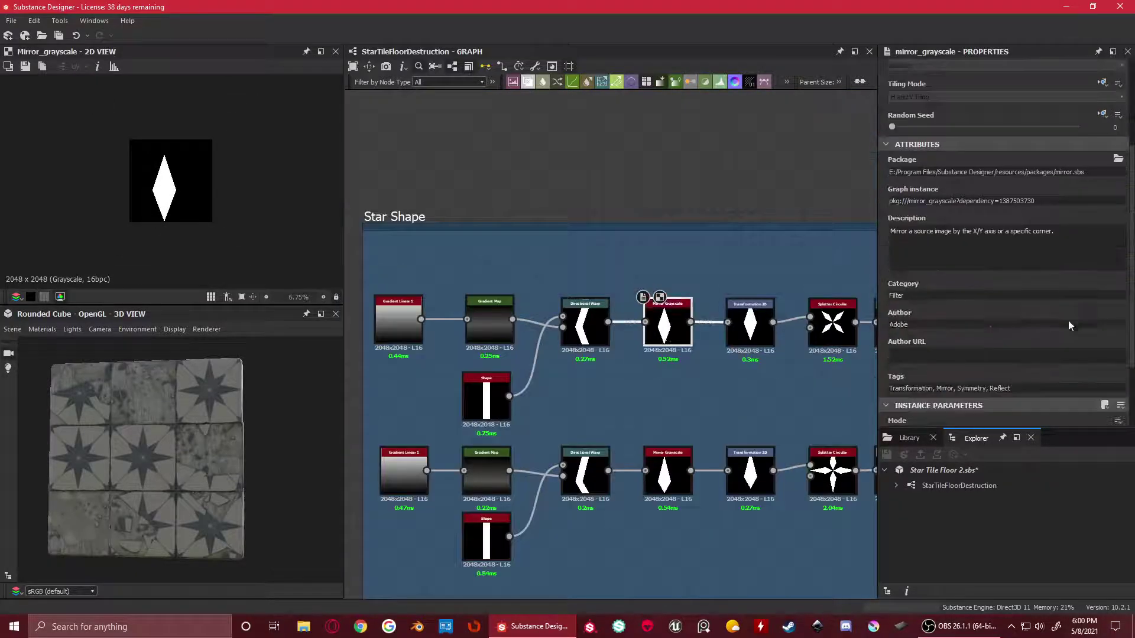
pyautogui.scroll(3, 671, 332)
pyautogui.scroll(2, 671, 332)
pyautogui.scroll(2, 748, 332)
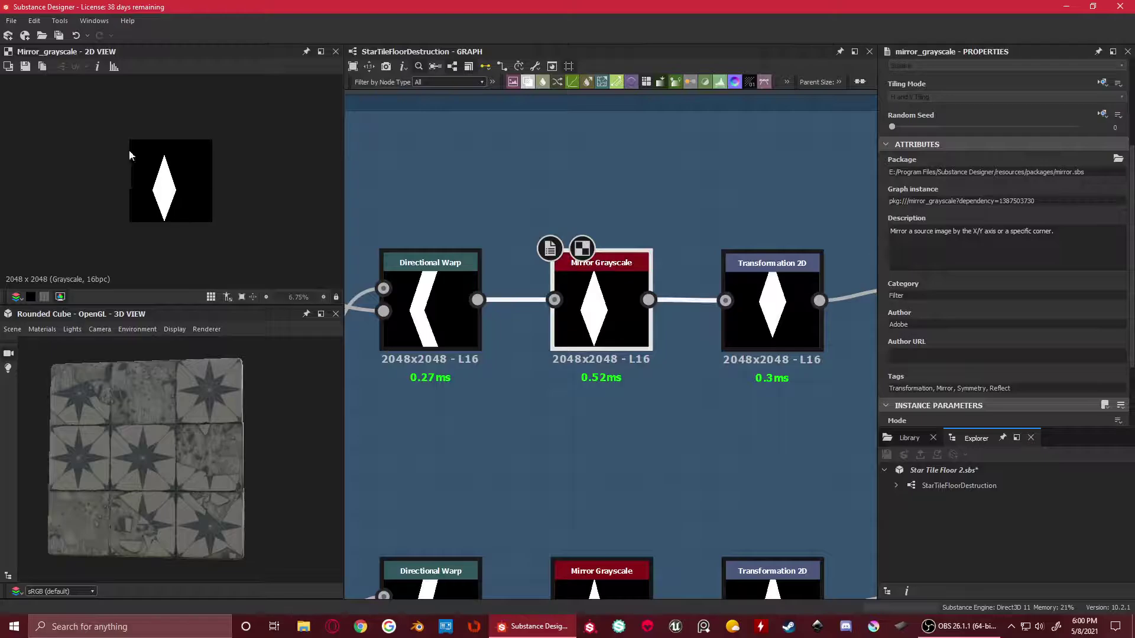
pyautogui.scroll(2, 141, 143)
pyautogui.scroll(-2, 762, 363)
pyautogui.scroll(4, 622, 334)
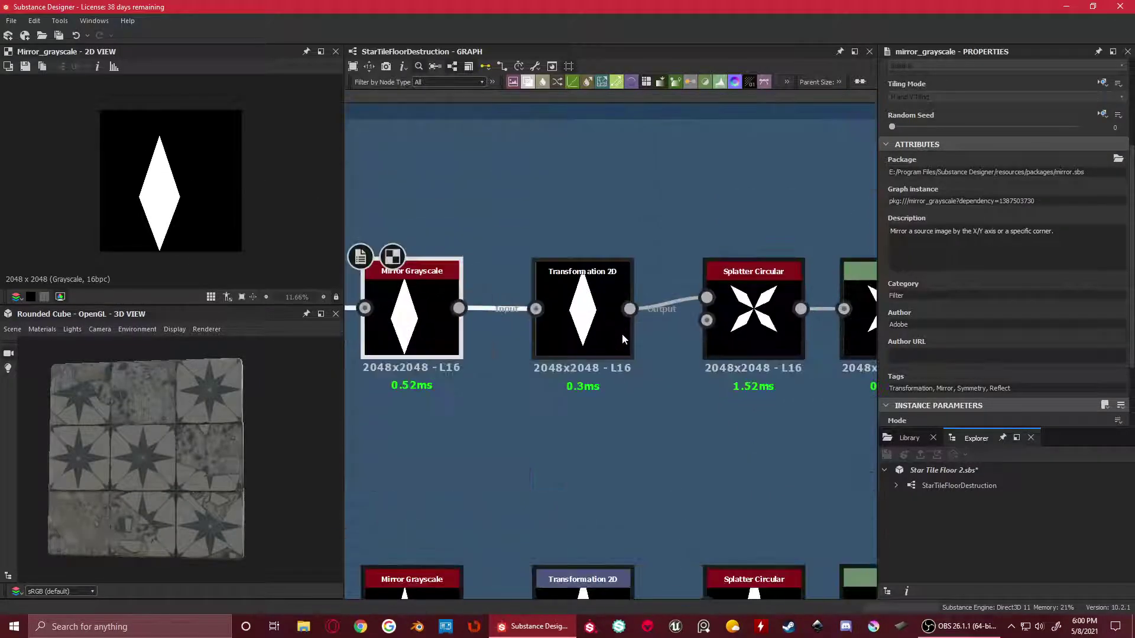
# Inspect the upper row's Transformation 2D node, checking its offset and the repositioned diamond in the 2D view
pyautogui.click(587, 329)
pyautogui.scroll(2, 136, 187)
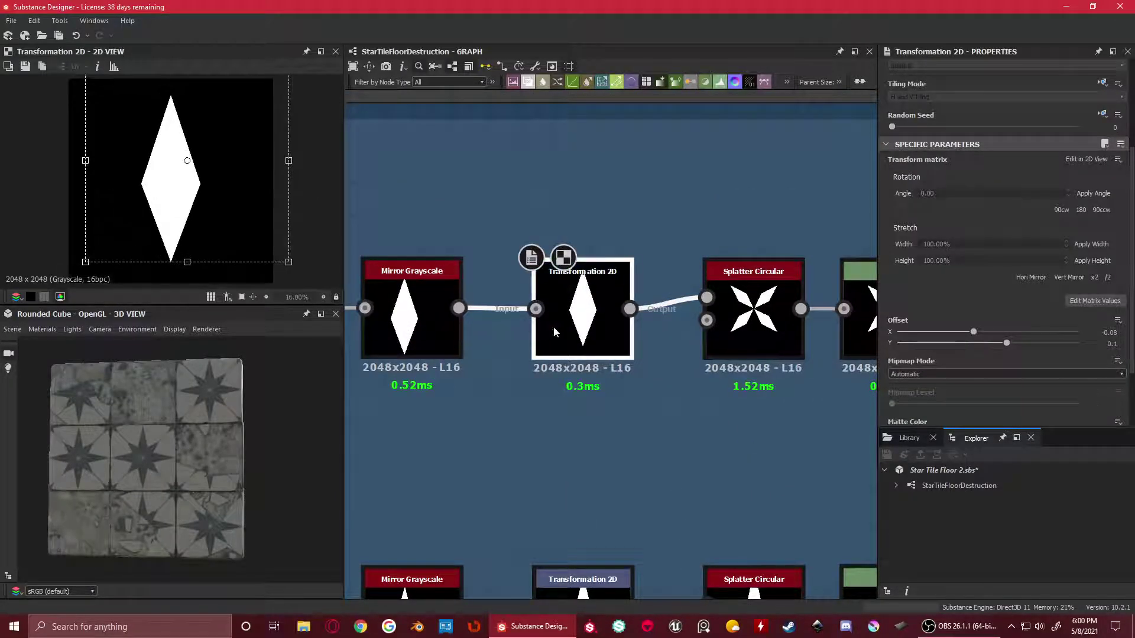
pyautogui.scroll(-3, 633, 326)
pyautogui.scroll(-2, 143, 175)
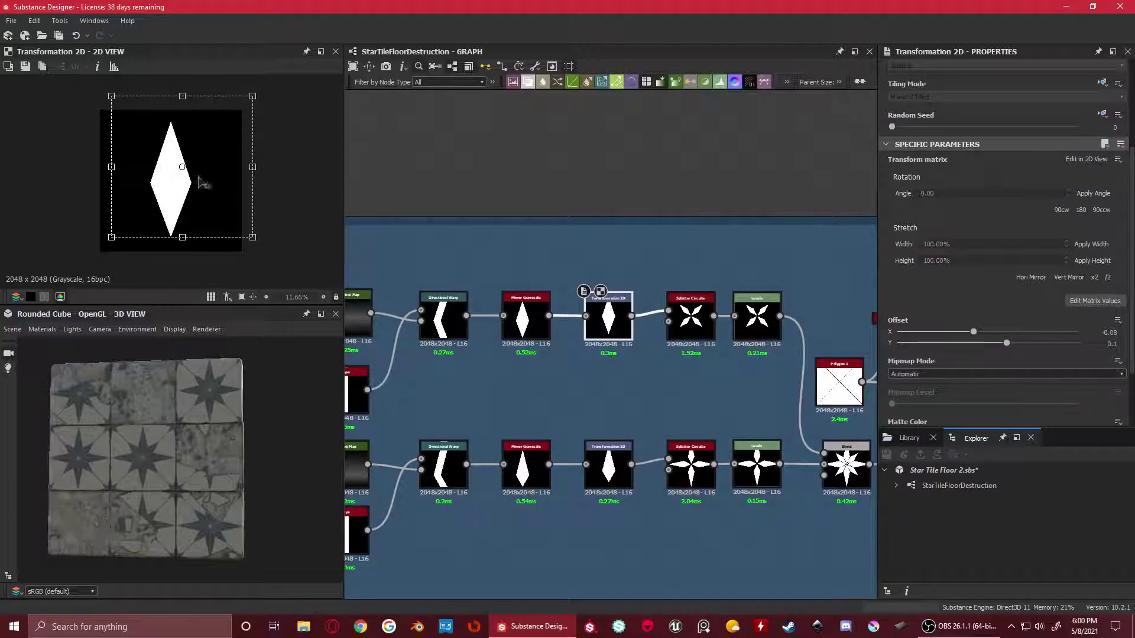
pyautogui.scroll(4, 647, 339)
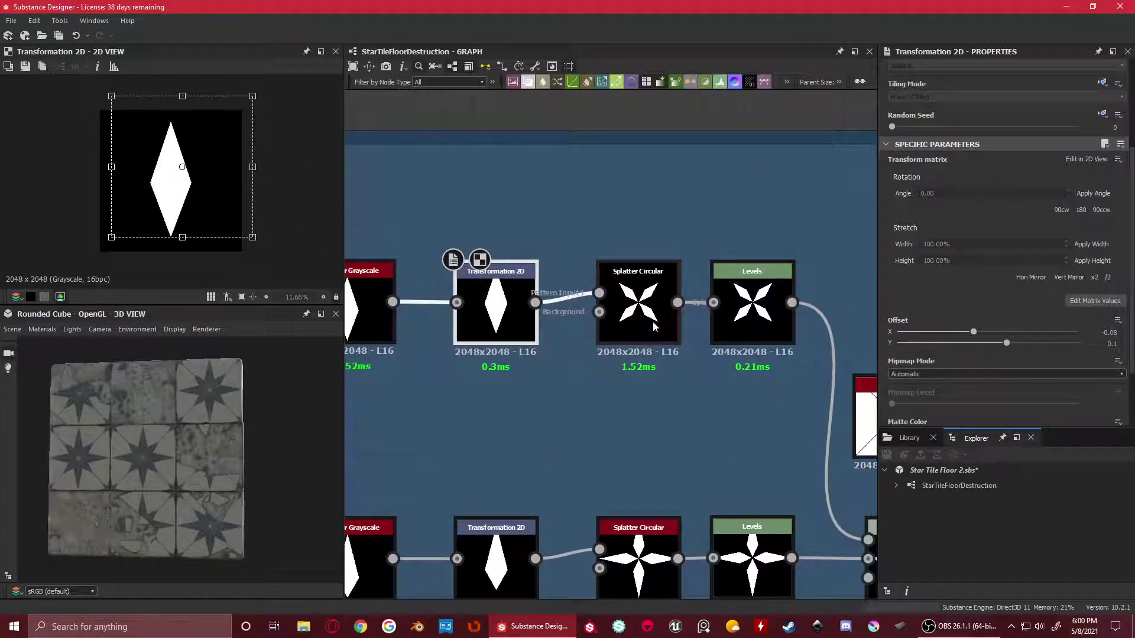
# Inspect the upper Splatter Circular node's pattern amount, radius, size and scale parameters, and examine its four-pointed output
pyautogui.click(638, 300)
pyautogui.scroll(-4, 1005, 248)
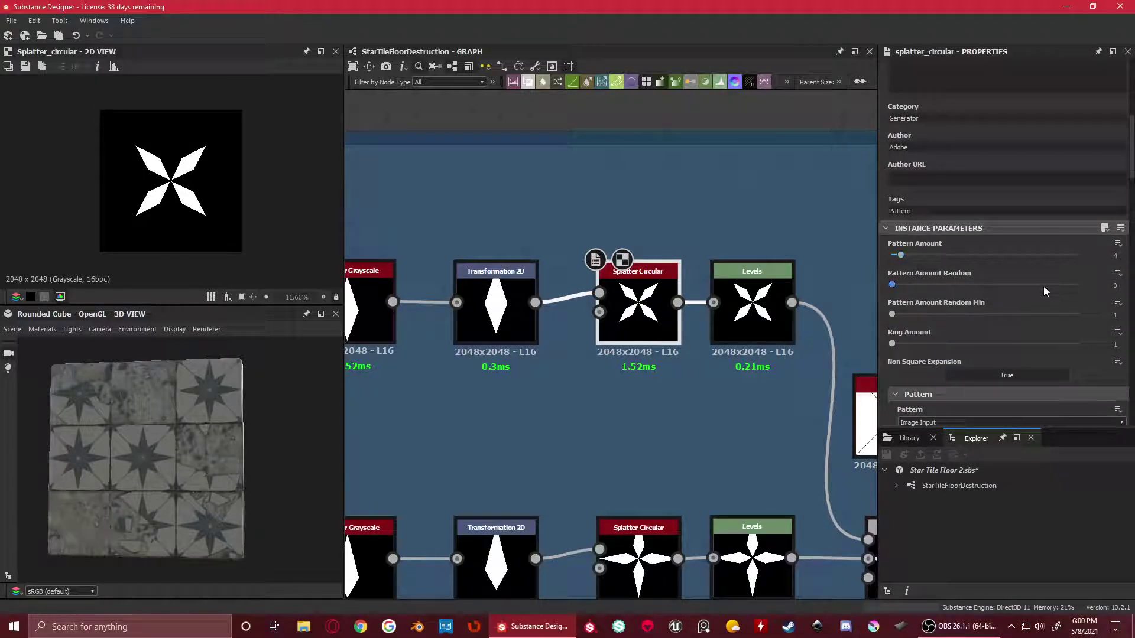
pyautogui.scroll(-5, 1044, 274)
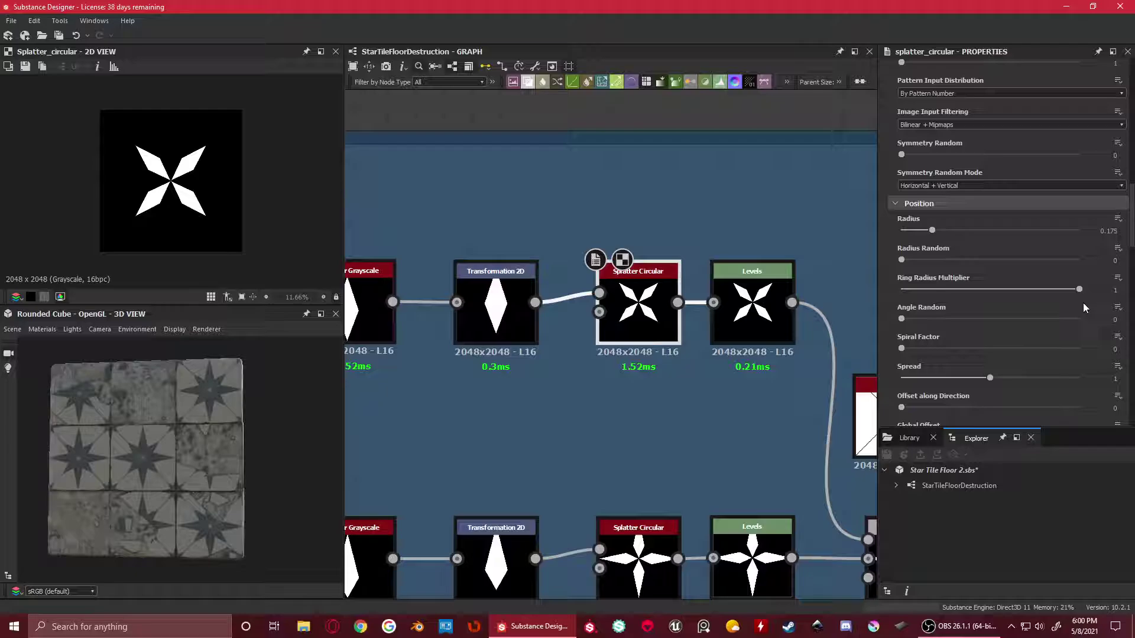
pyautogui.scroll(-3, 1005, 313)
pyautogui.scroll(-3, 1022, 307)
pyautogui.scroll(-3, 1028, 289)
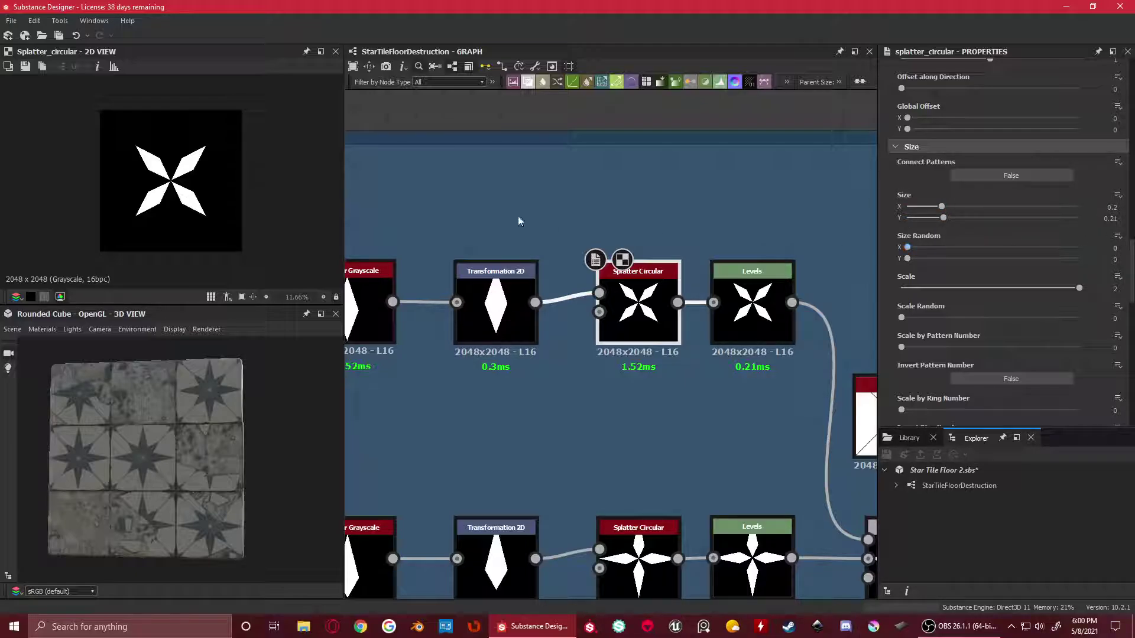
pyautogui.scroll(5, 149, 168)
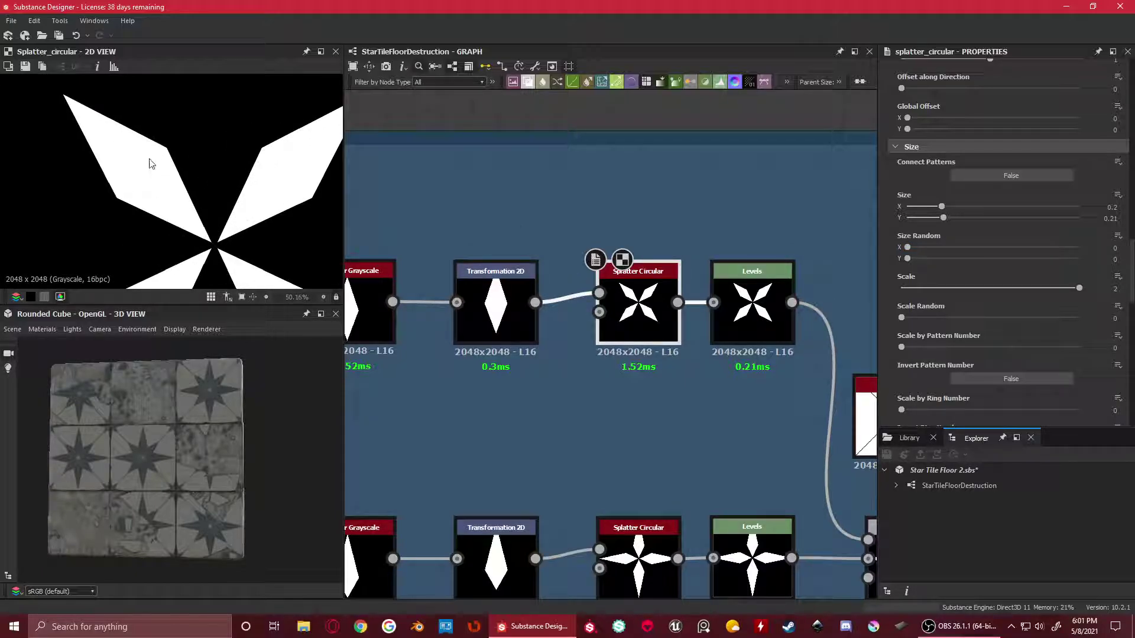
pyautogui.scroll(-4, 178, 201)
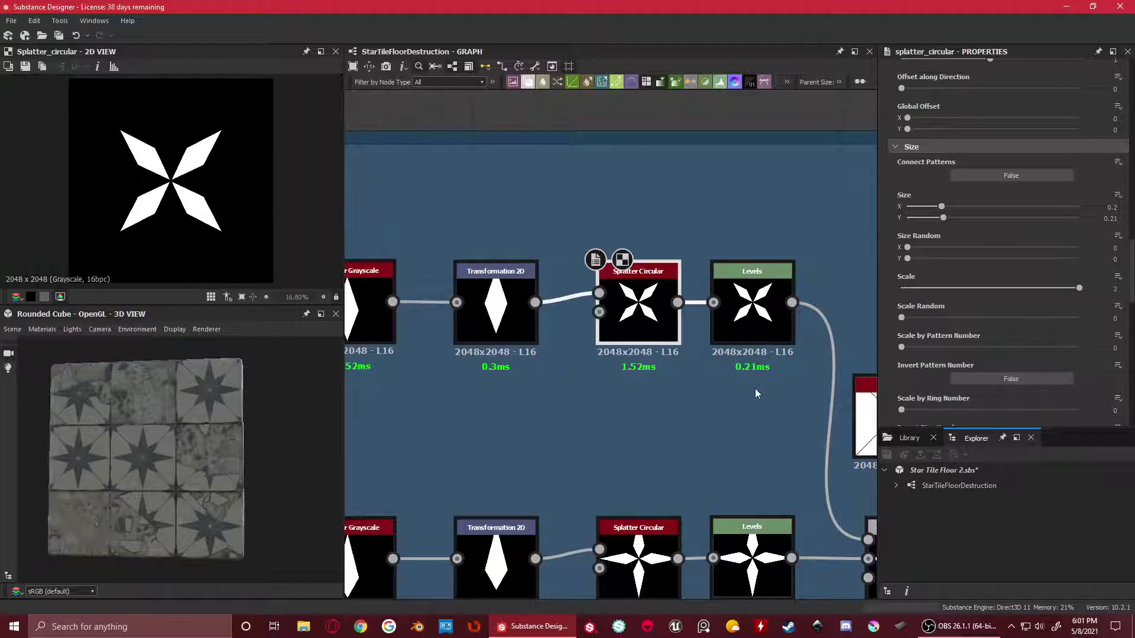
# Compare the centre of the star before and after the upper row's Levels node, and check its levels histogram
pyautogui.scroll(-2, 349, 314)
pyautogui.scroll(4, 609, 349)
pyautogui.click(627, 307)
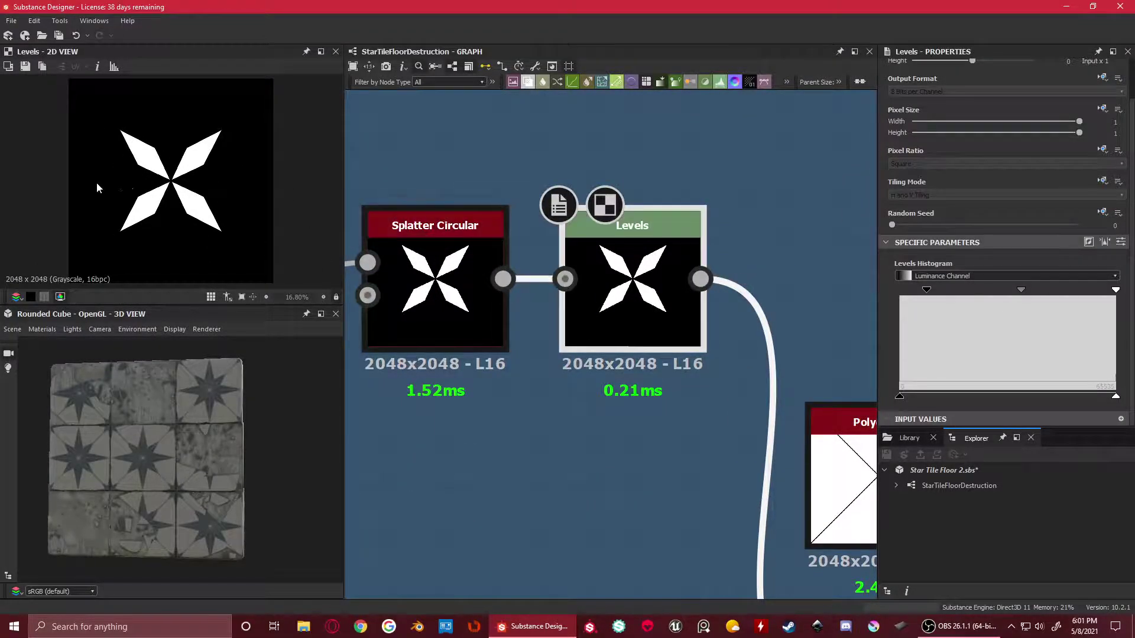
pyautogui.scroll(4, 99, 187)
pyautogui.click(440, 254)
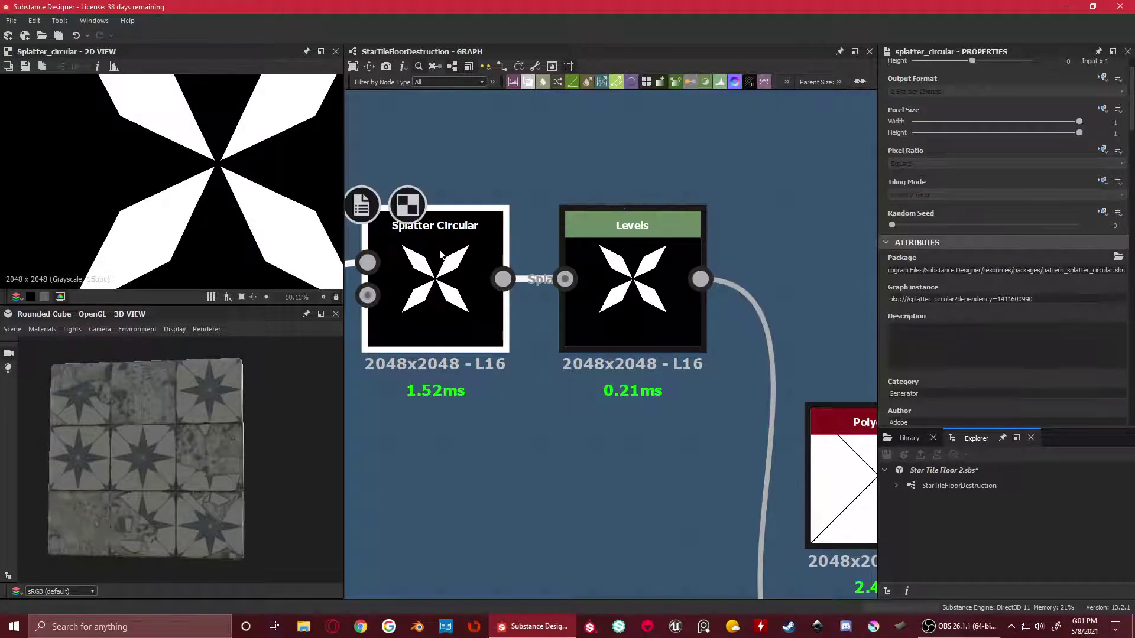
pyautogui.scroll(3, 177, 152)
pyautogui.scroll(6, 121, 142)
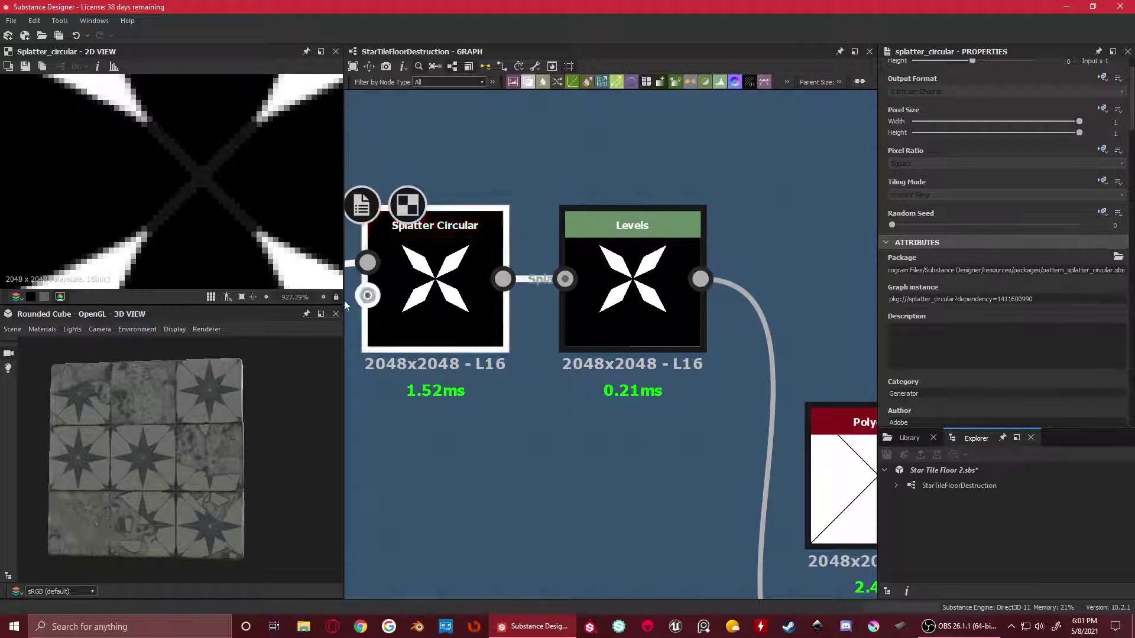
pyautogui.click(651, 296)
pyautogui.scroll(-3, 196, 216)
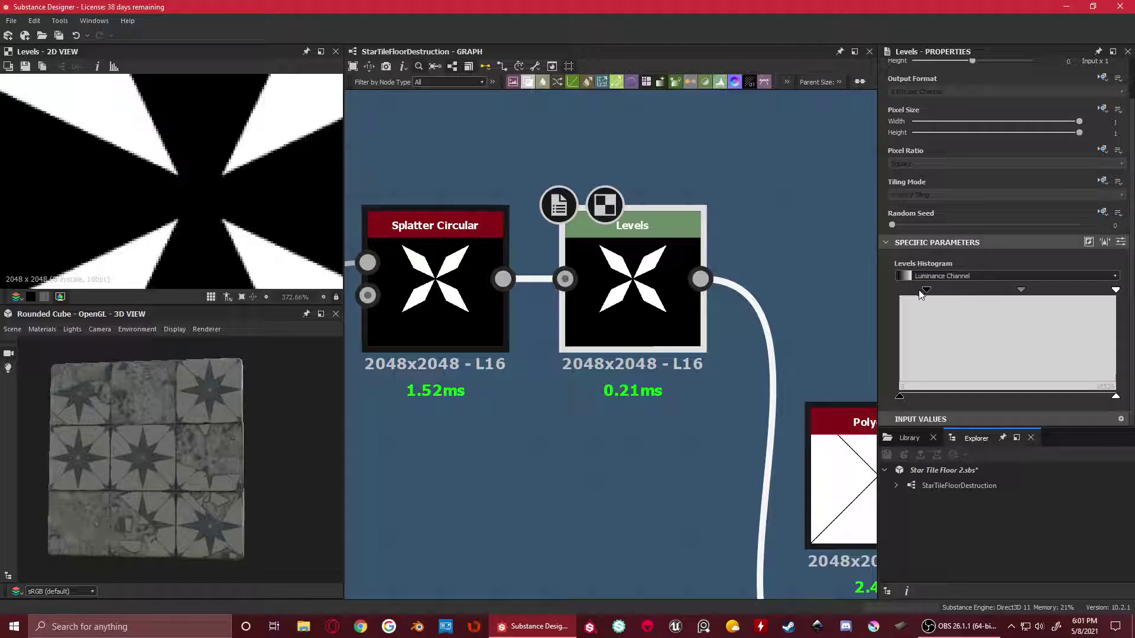
pyautogui.scroll(-5, 74, 182)
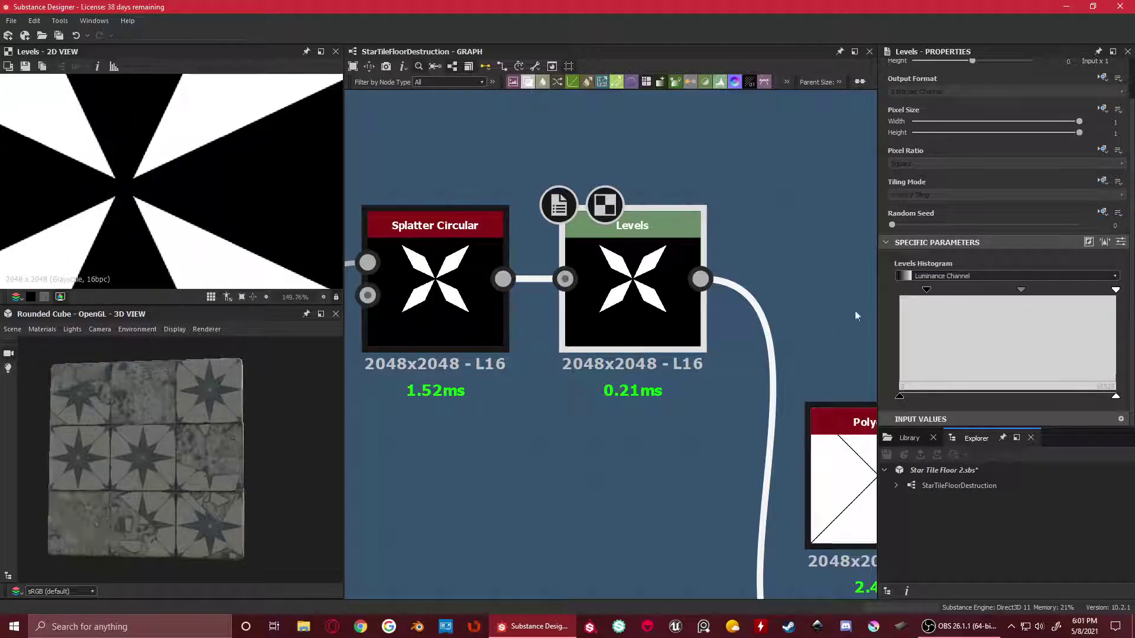
# Return to the overview of the Star Shape frame and select the lower row's nodes that build the second four-pointed star
pyautogui.scroll(5, 122, 203)
pyautogui.scroll(-7, 644, 427)
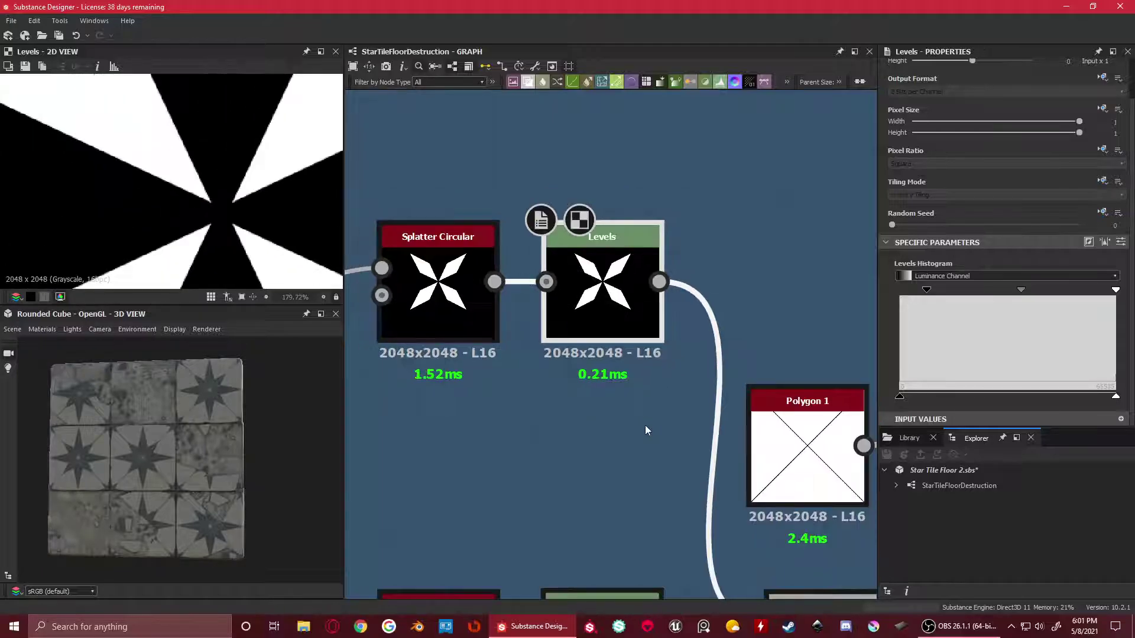
pyautogui.scroll(-3, 631, 407)
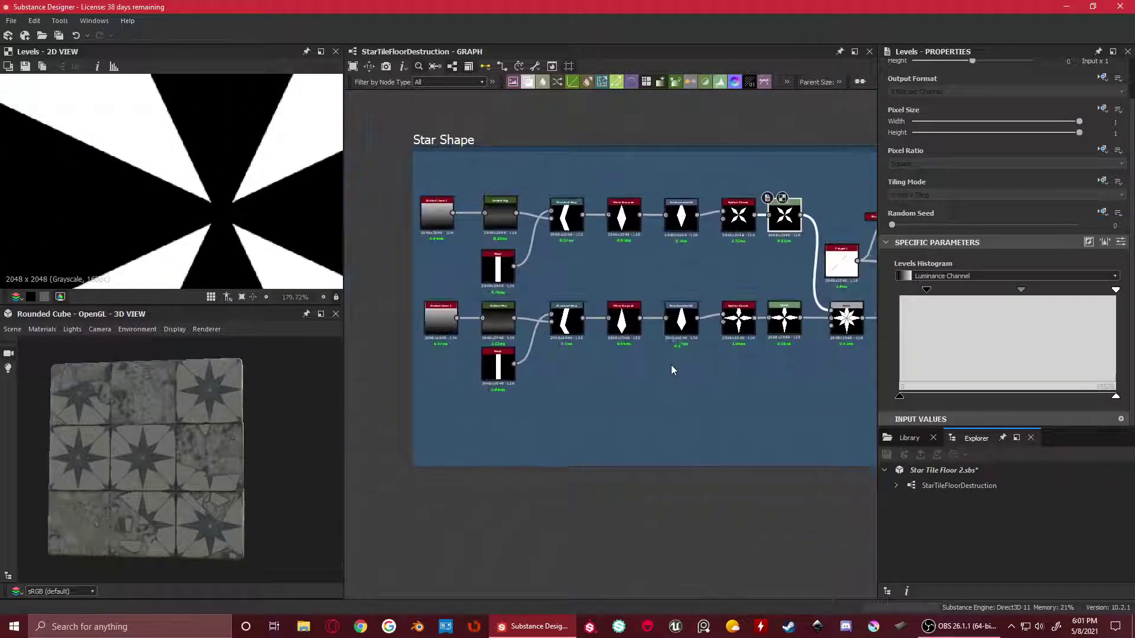
pyautogui.moveTo(821, 452); pyautogui.dragTo(439, 297)
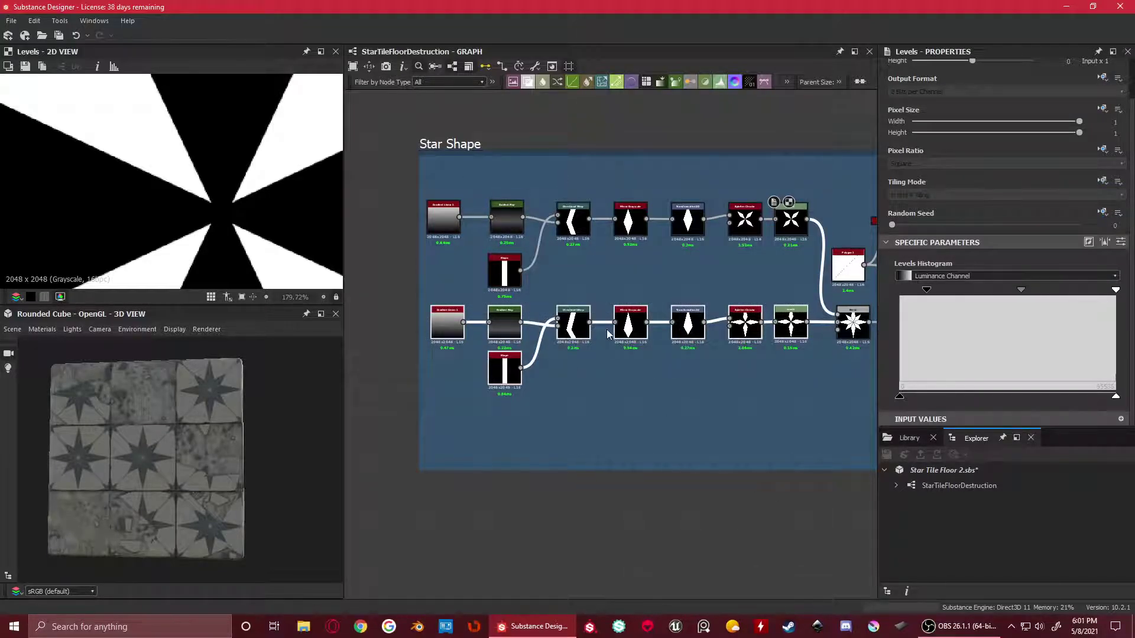
# Inspect the lower row's Directional Warp and Gradient Map nodes, checking the warp intensity, gradient and bent bar shape
pyautogui.scroll(2, 607, 332)
pyautogui.click(560, 316)
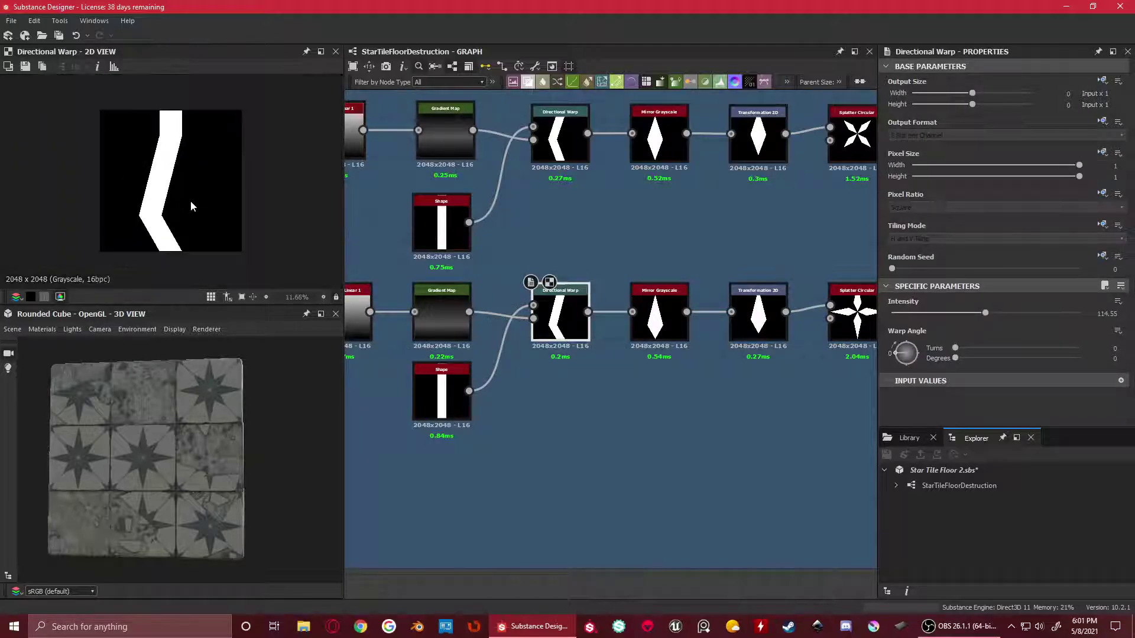
pyautogui.moveTo(475, 380); pyautogui.dragTo(571, 384, button='middle')
pyautogui.click(554, 321)
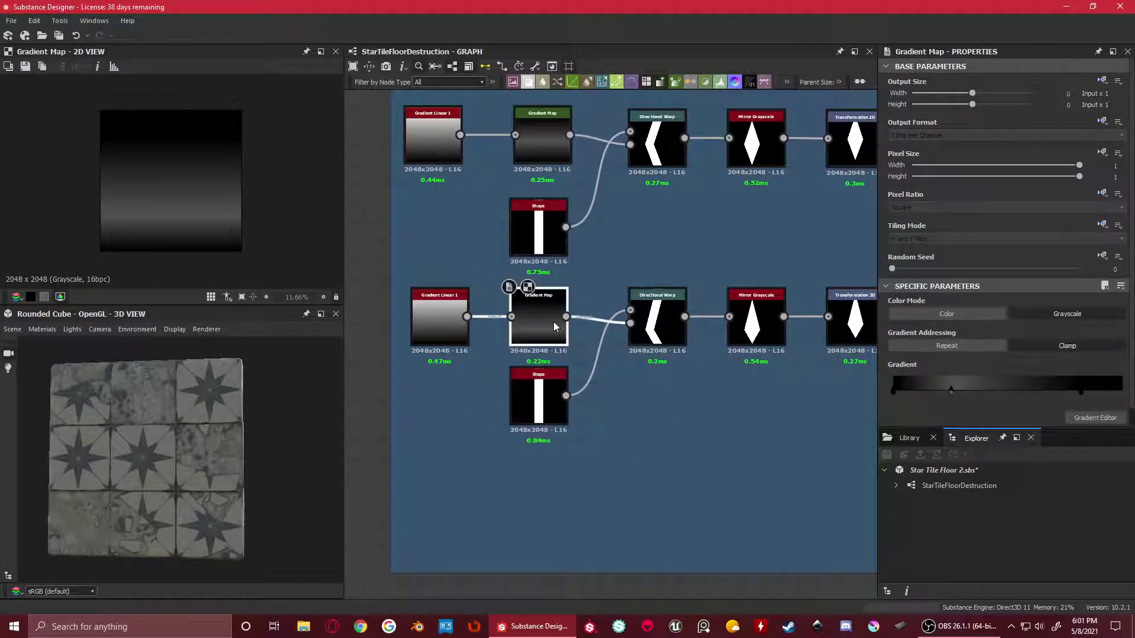
pyautogui.moveTo(96, 197); pyautogui.dragTo(96, 171, button='middle')
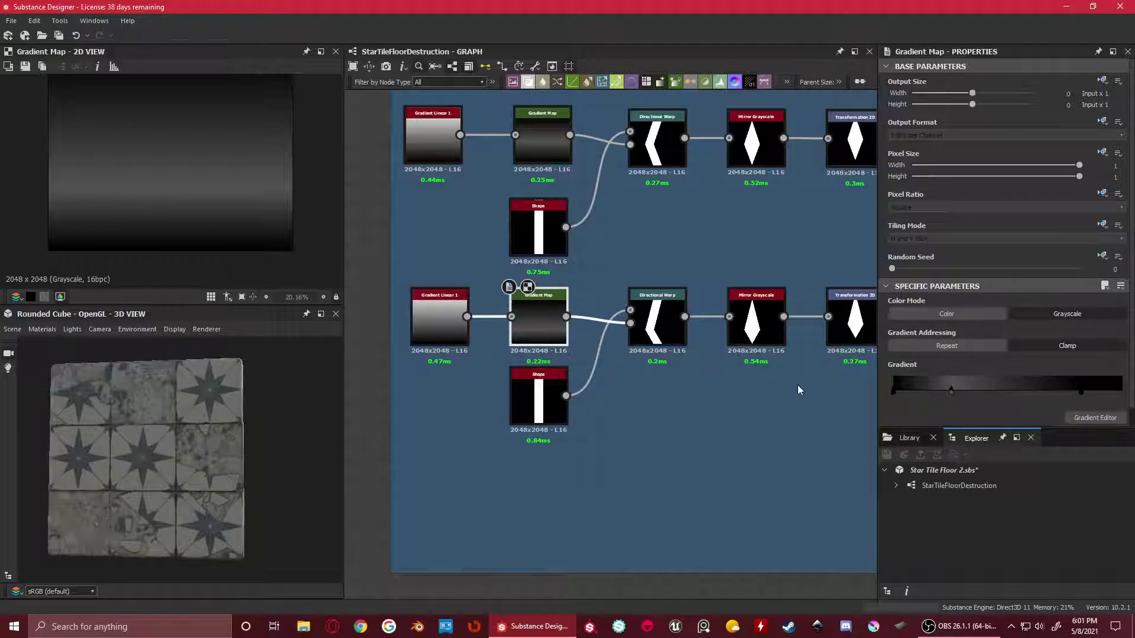
pyautogui.scroll(2, 797, 390)
pyautogui.click(509, 310)
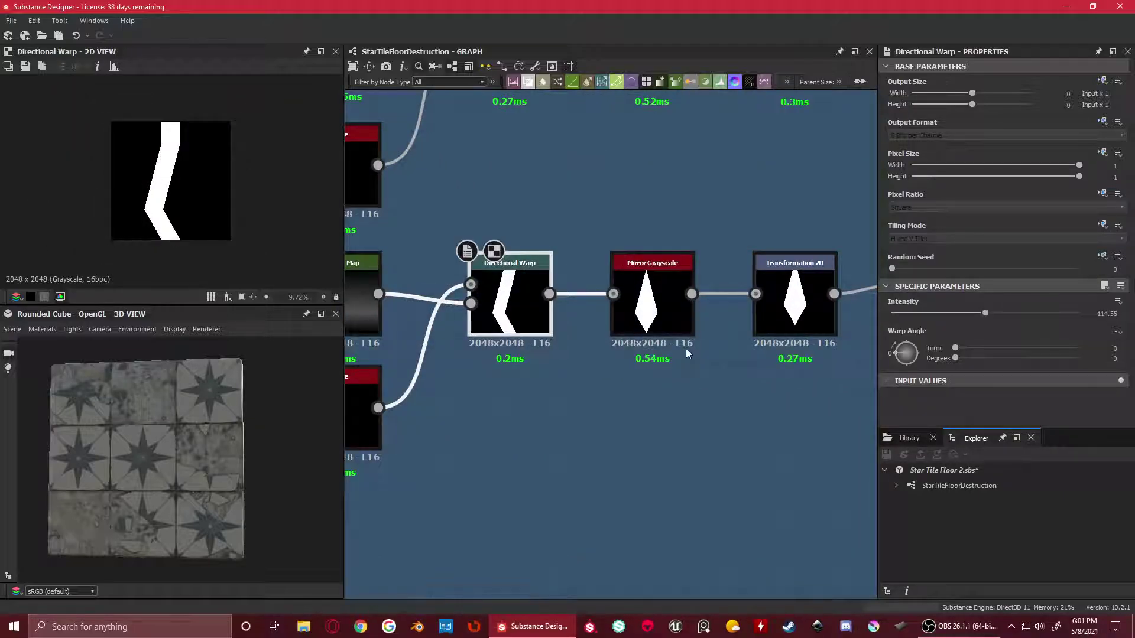
# Inspect the lower row's Mirror Grayscale node and its mirrored diamond in the 2D view
pyautogui.scroll(-1, 690, 357)
pyautogui.moveTo(674, 354); pyautogui.dragTo(556, 352, button='middle')
pyautogui.click(552, 310)
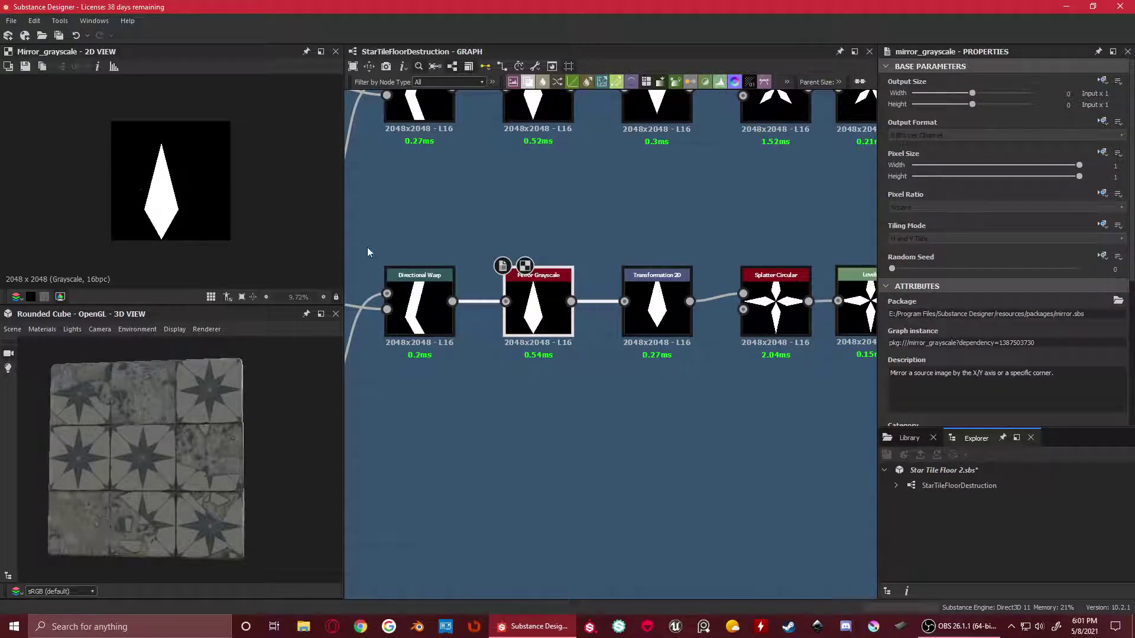
# Examine the centre of the lower row's star by viewing its Levels and Splatter Circular nodes close up
pyautogui.scroll(-2, 795, 393)
pyautogui.moveTo(785, 382); pyautogui.dragTo(442, 373, button='middle')
pyautogui.scroll(1, 514, 357)
pyautogui.moveTo(522, 356); pyautogui.dragTo(548, 371, button='middle')
pyautogui.scroll(4, 572, 349)
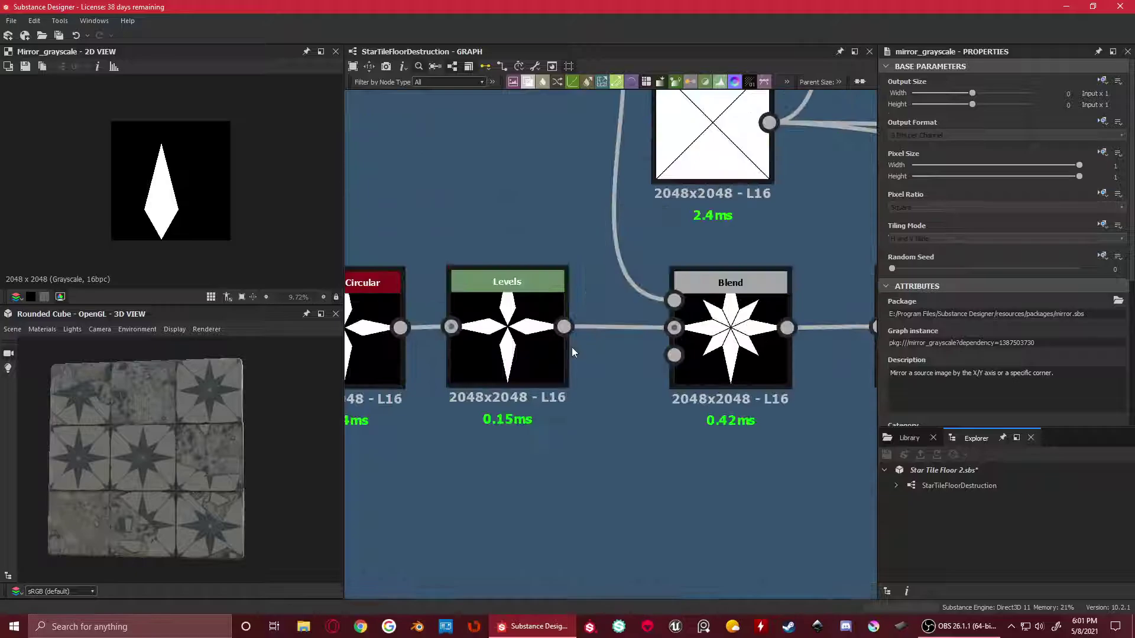
pyautogui.click(553, 355)
pyautogui.moveTo(378, 338); pyautogui.dragTo(544, 330, button='middle')
pyautogui.click(480, 330)
pyautogui.scroll(8, 228, 204)
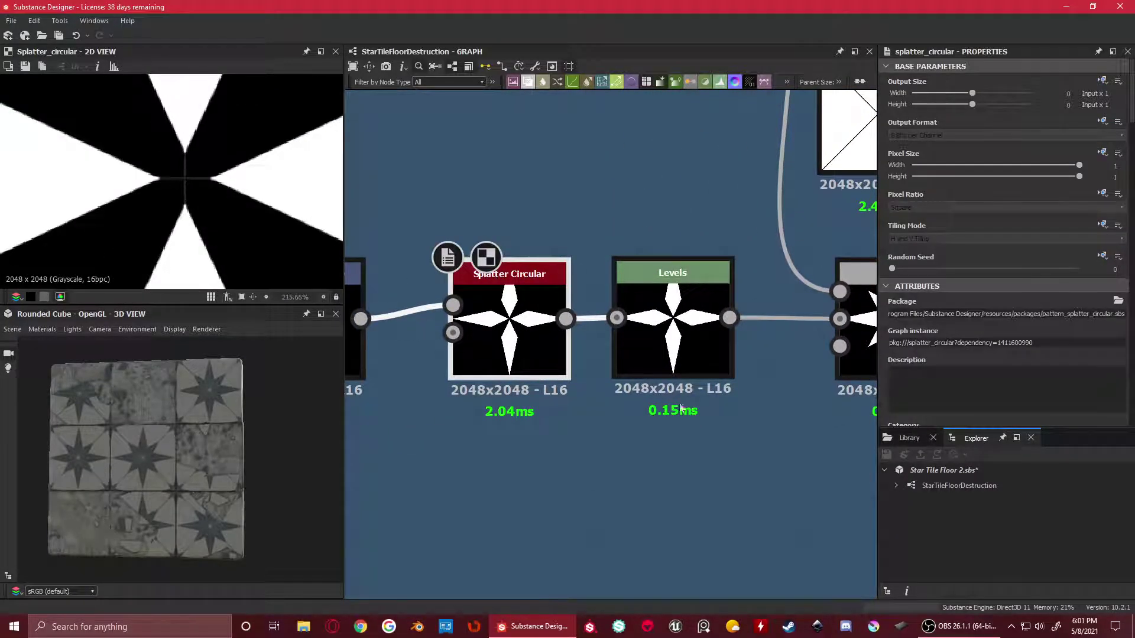
# Compare the diagonal star from the upper row's Levels node with the upright star from the lower row's Levels node
pyautogui.scroll(-3, 681, 408)
pyautogui.scroll(1, 536, 426)
pyautogui.click(631, 265)
pyautogui.scroll(-2, 677, 416)
pyautogui.scroll(3, 676, 415)
pyautogui.scroll(-8, 247, 192)
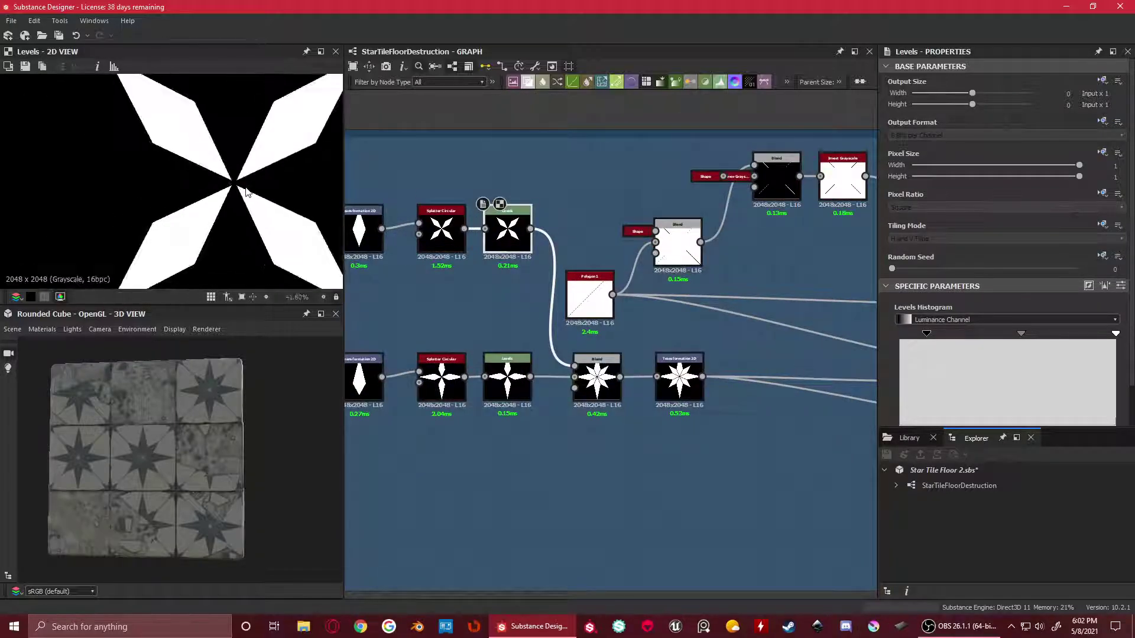
pyautogui.scroll(-3, 247, 193)
pyautogui.click(497, 369)
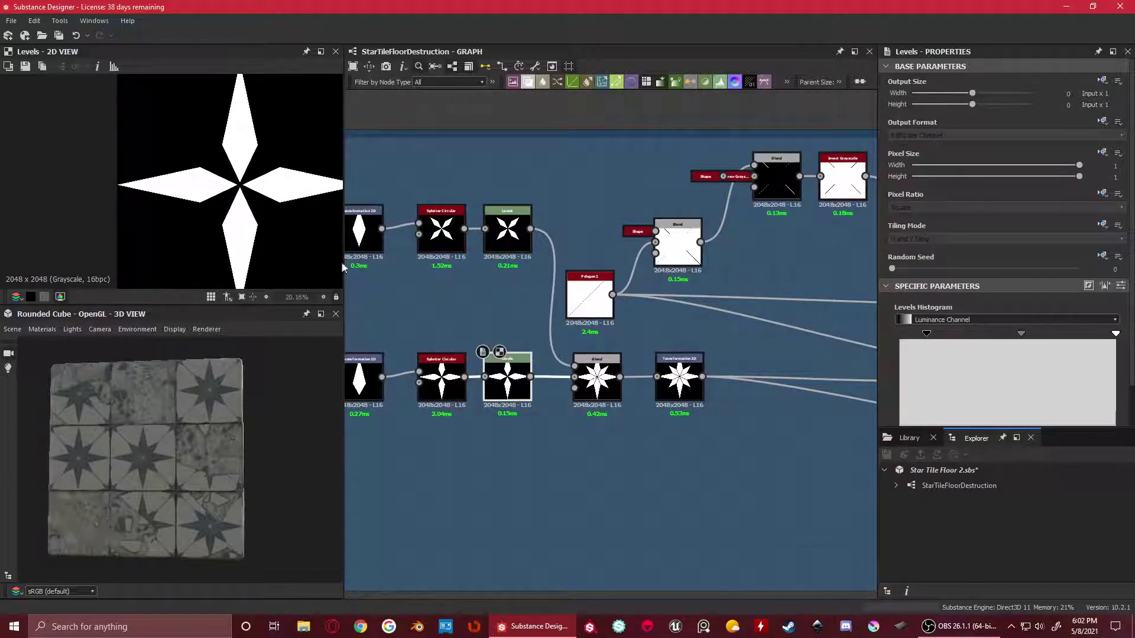
# Inspect the Blend node that joins the two stars, checking its blending mode and the eight-pointed star output
pyautogui.click(597, 374)
pyautogui.scroll(3, 99, 150)
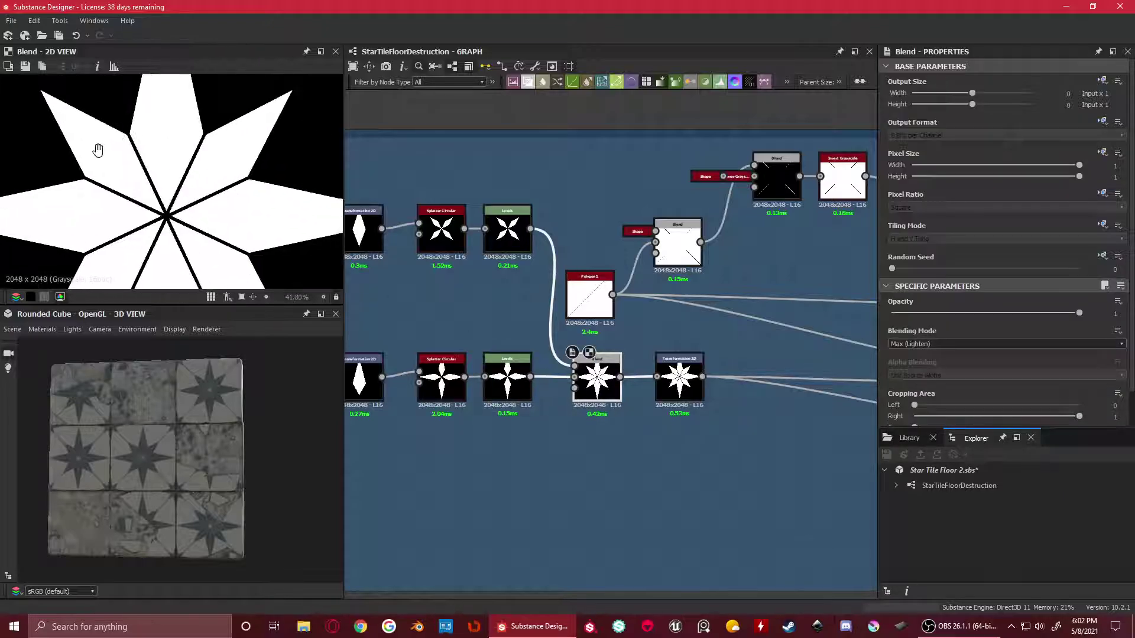
pyautogui.scroll(-2, 103, 150)
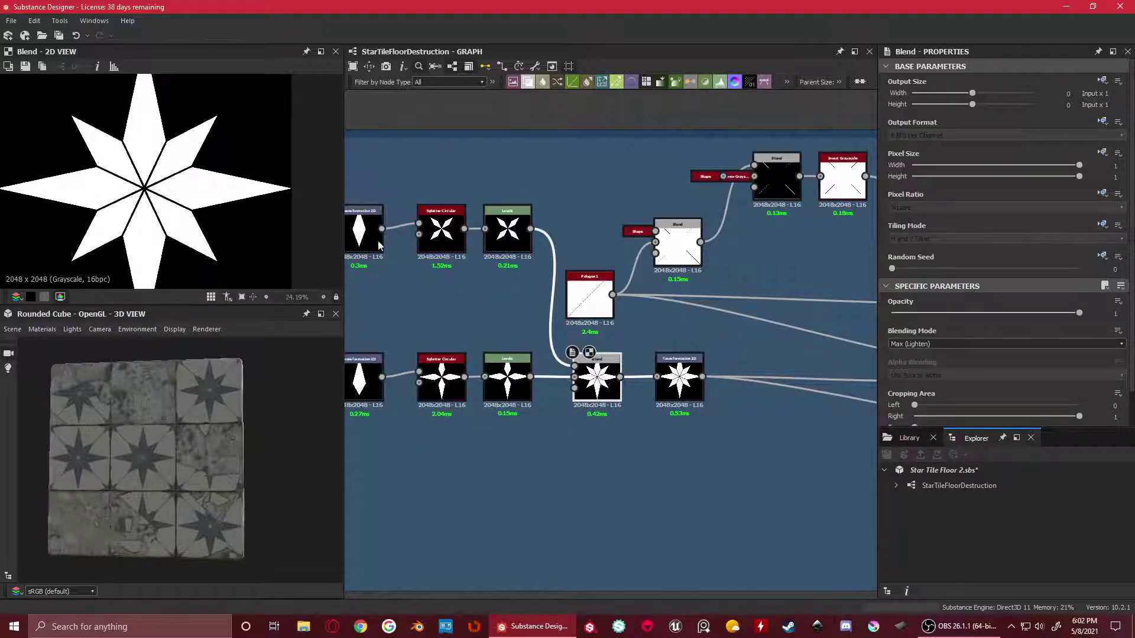
pyautogui.scroll(-1, 205, 111)
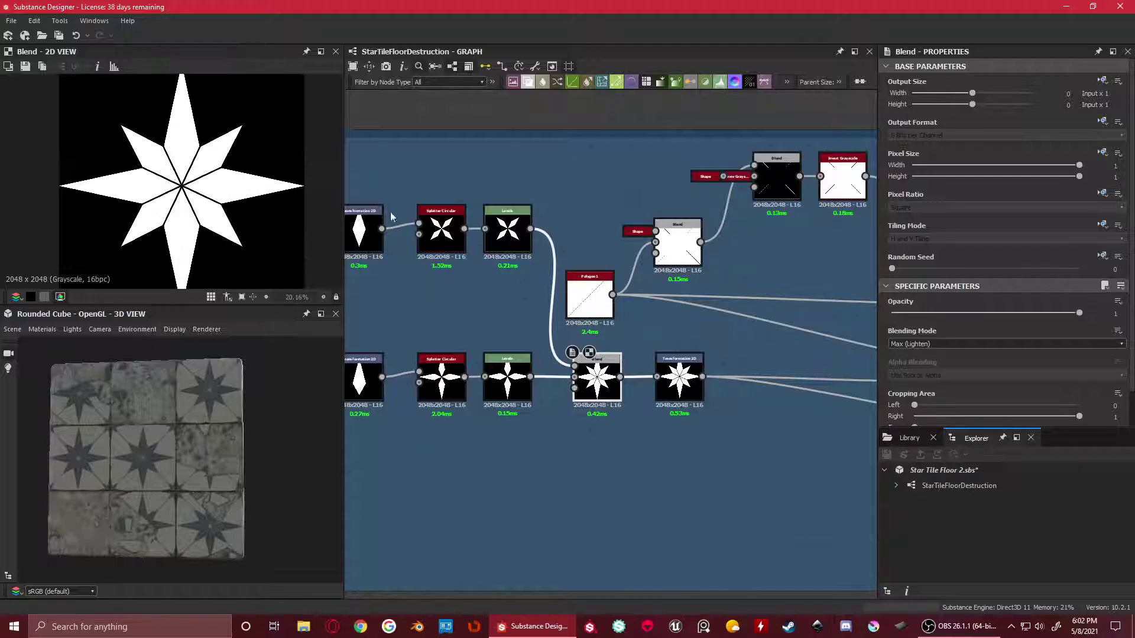
# View the outputs of both Levels nodes feeding the star Blend node, ending on the Blend node itself
pyautogui.scroll(1, 509, 220)
pyautogui.doubleClick(496, 227)
pyautogui.doubleClick(486, 400)
pyautogui.doubleClick(591, 398)
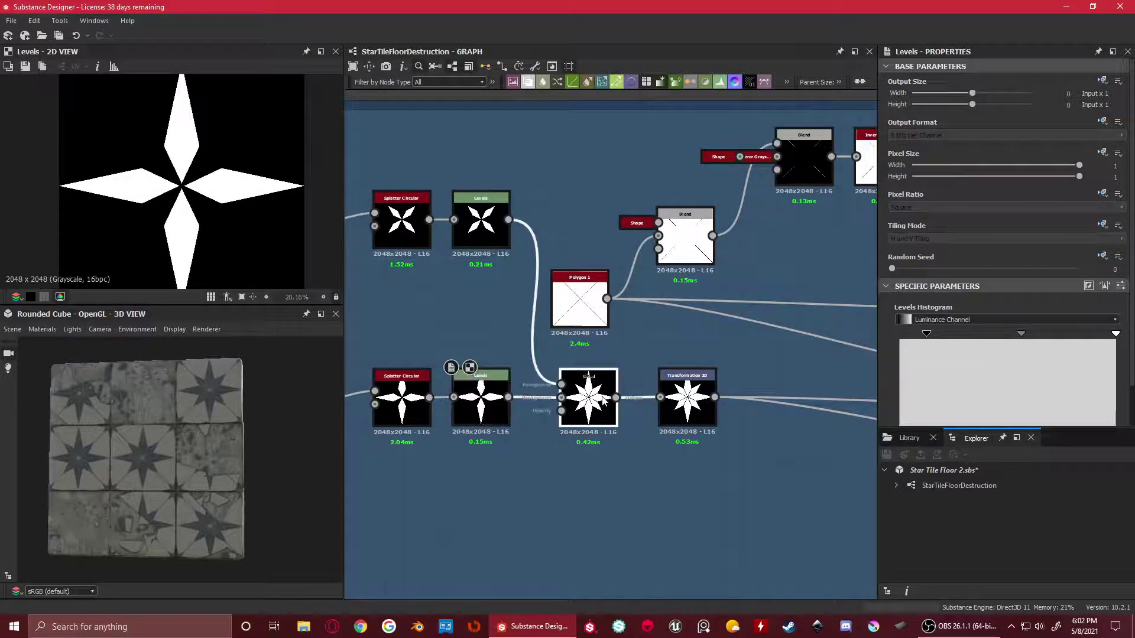
# Inspect the Transformation 2D node after the star Blend, checking its tiling mode and the star tip near the canvas border against the Blend
pyautogui.moveTo(639, 422); pyautogui.dragTo(526, 380, button='middle')
pyautogui.doubleClick(584, 345)
pyautogui.scroll(-1, 177, 177)
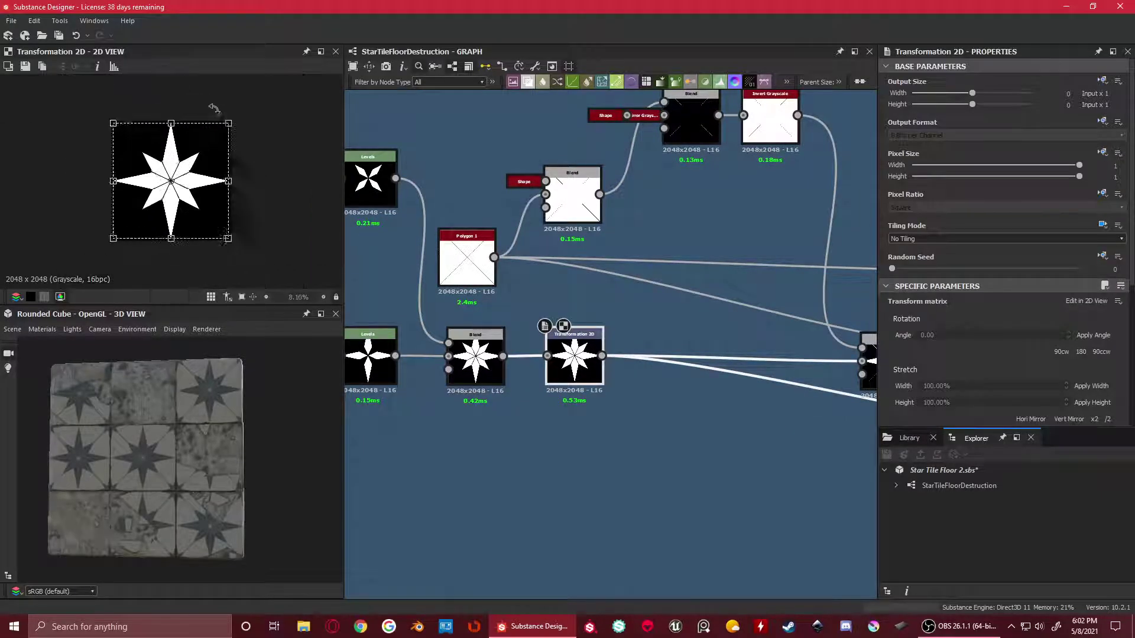
pyautogui.scroll(4, 133, 145)
pyautogui.scroll(1, 246, 202)
pyautogui.scroll(-2, 245, 177)
pyautogui.scroll(3, 255, 163)
pyautogui.moveTo(270, 171); pyautogui.dragTo(107, 181, button='middle')
pyautogui.scroll(-2, 220, 188)
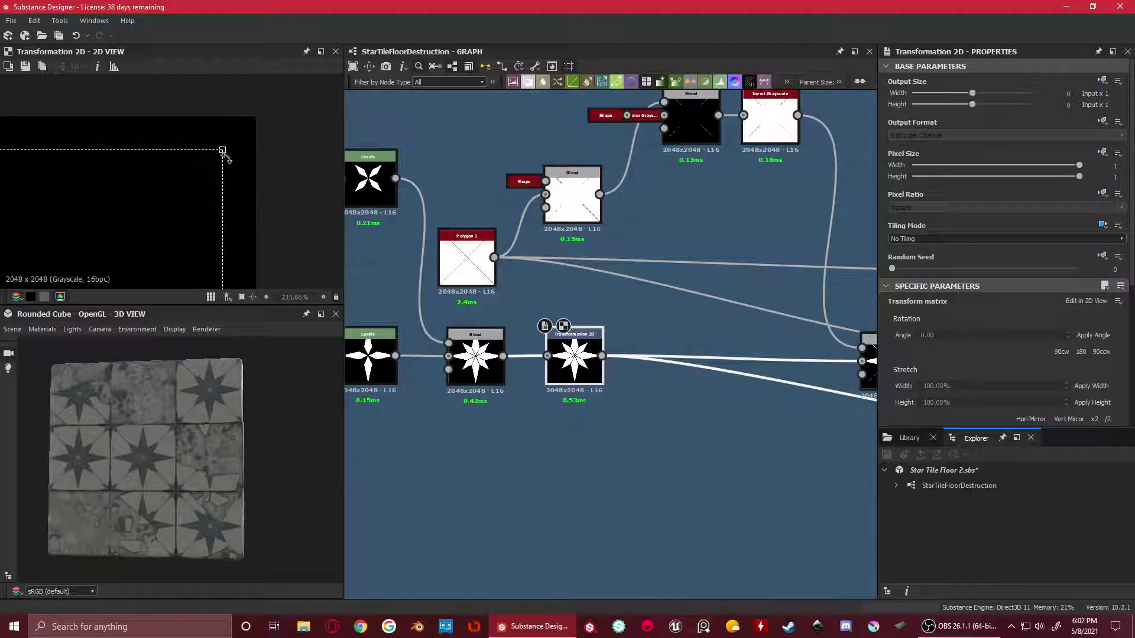
pyautogui.scroll(3, 213, 177)
pyautogui.scroll(-7, 112, 158)
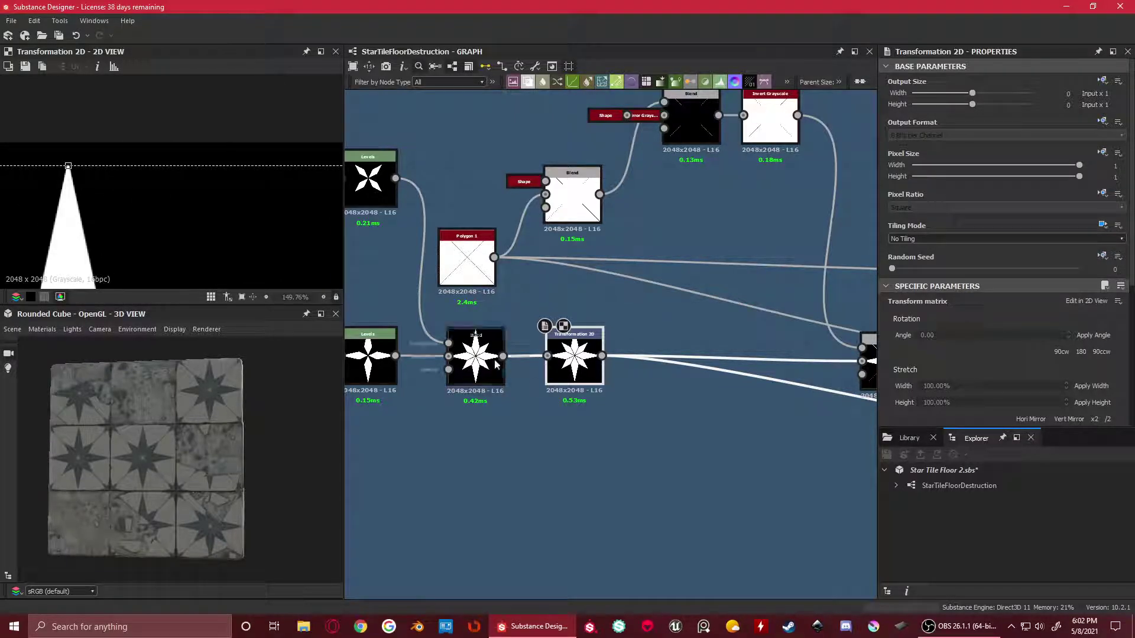
pyautogui.doubleClick(475, 355)
pyautogui.doubleClick(574, 355)
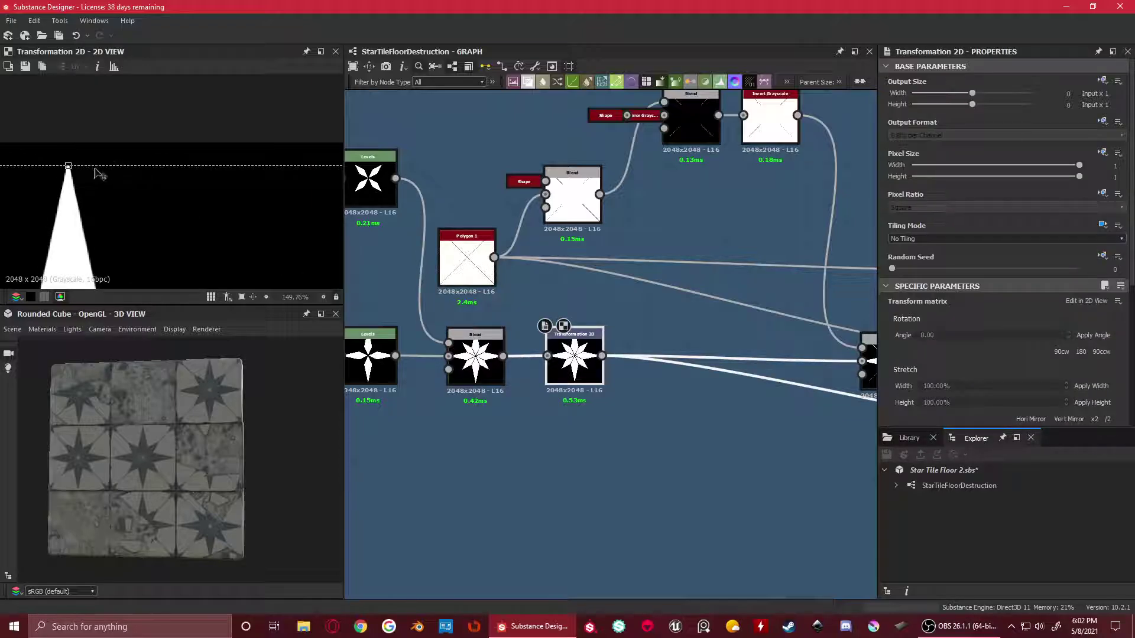
# Locate the Base Tile frame and display its first Shape node in the 2D view
pyautogui.scroll(-8, 684, 407)
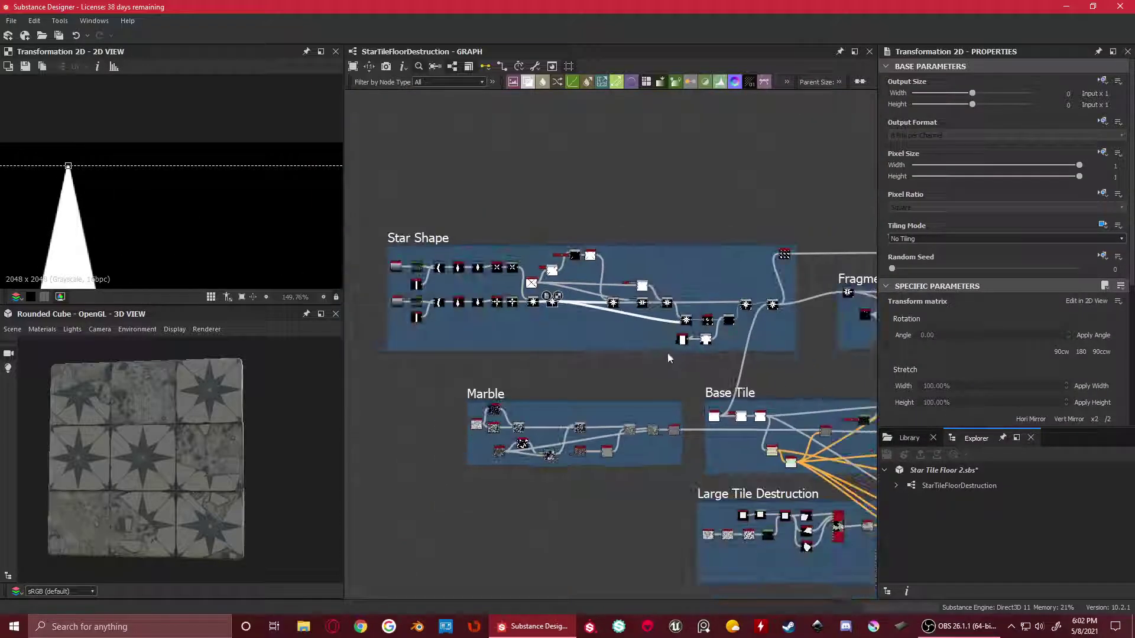
pyautogui.scroll(-1, 201, 221)
pyautogui.scroll(-10, 201, 222)
pyautogui.scroll(5, 591, 355)
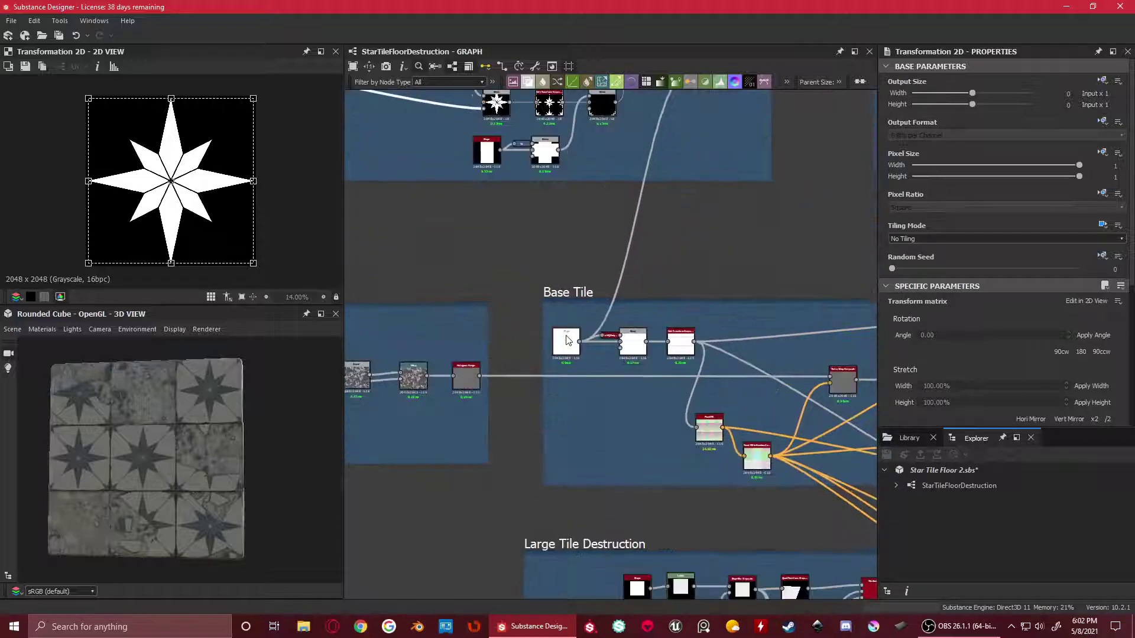
pyautogui.doubleClick(566, 346)
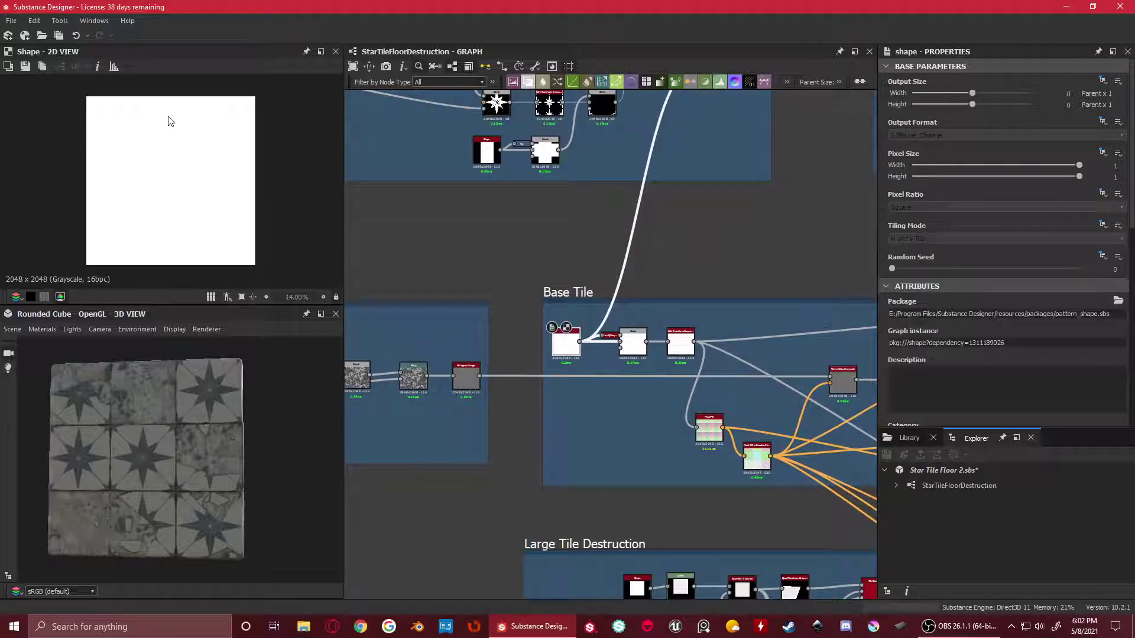
# Examine the corner margin of the Base Tile Shape node up close and check its pattern, scale and size parameters
pyautogui.scroll(-2, 679, 341)
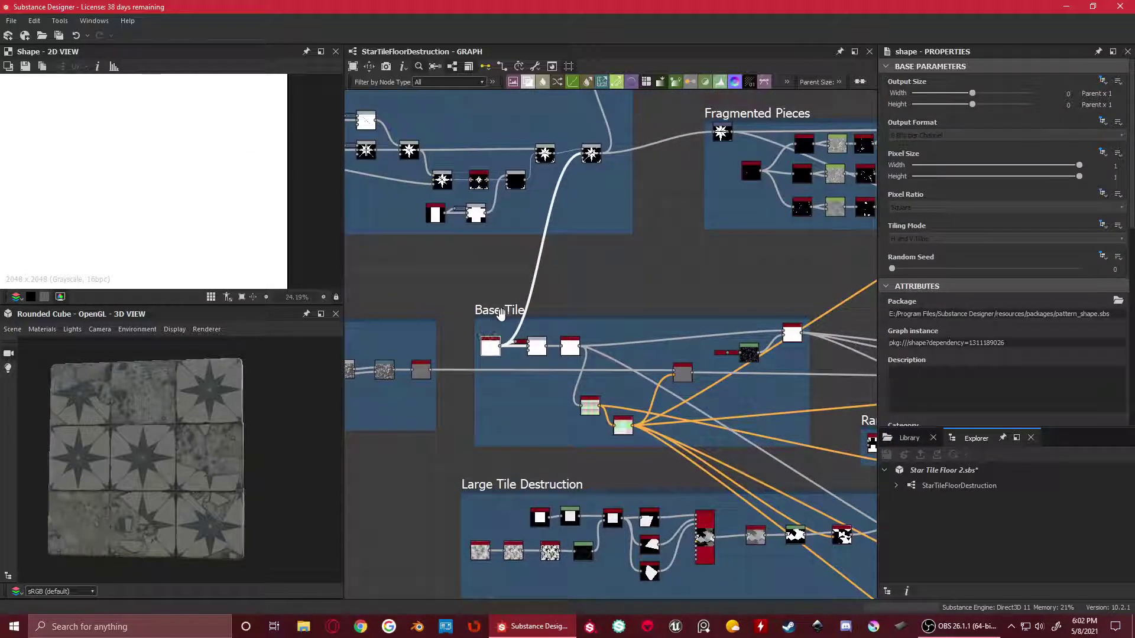
pyautogui.scroll(-2, 204, 169)
pyautogui.scroll(5, 208, 169)
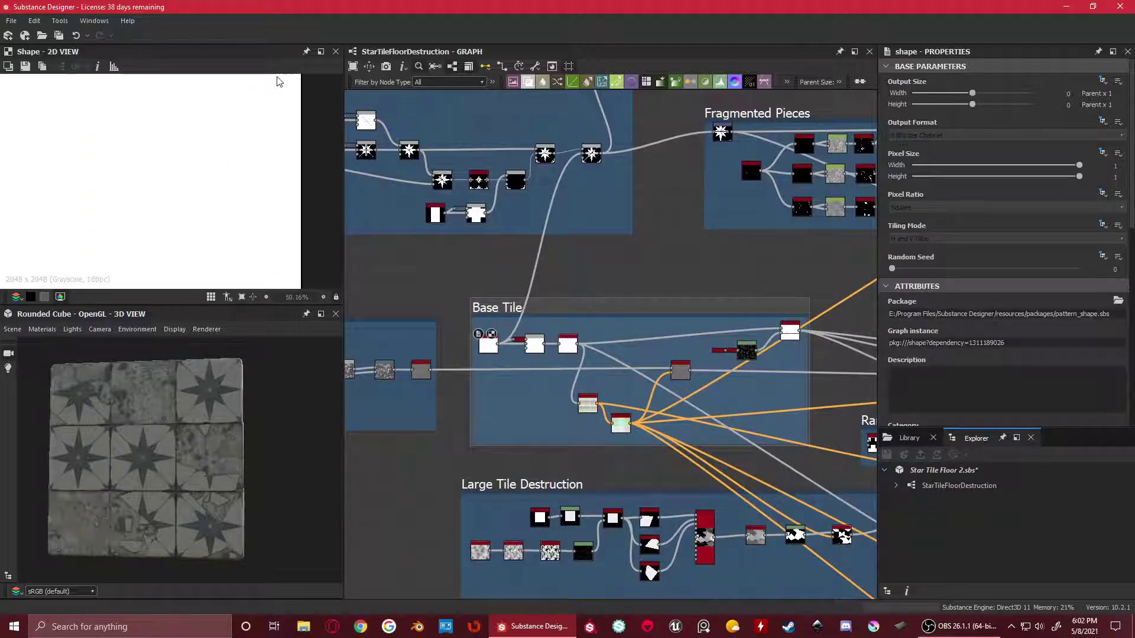
pyautogui.scroll(10, 213, 175)
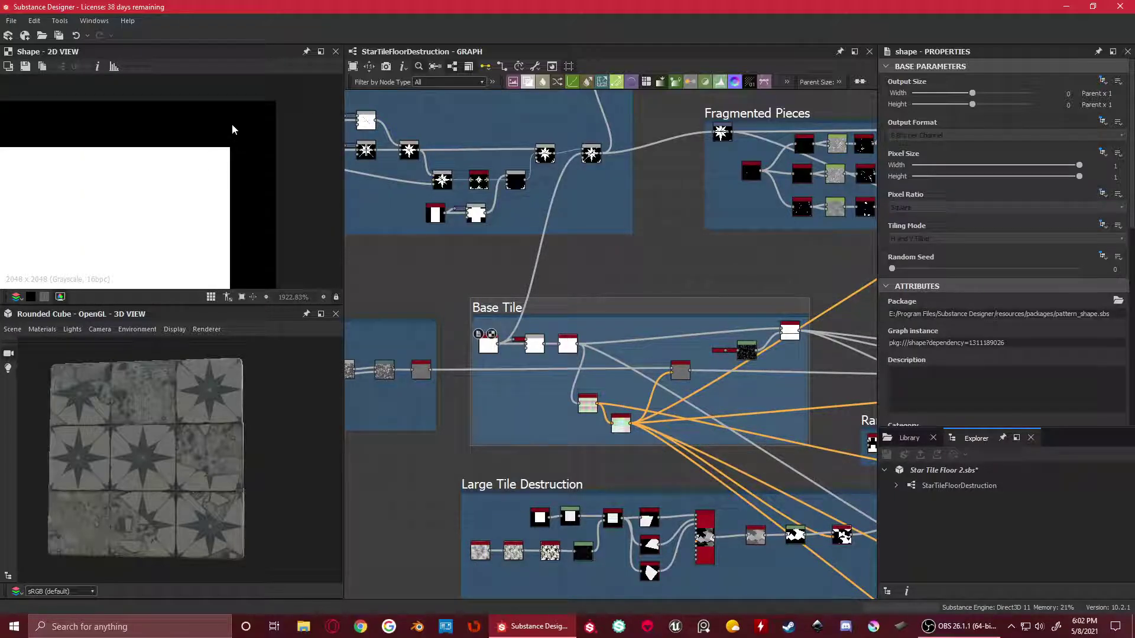
pyautogui.scroll(-5, 1056, 291)
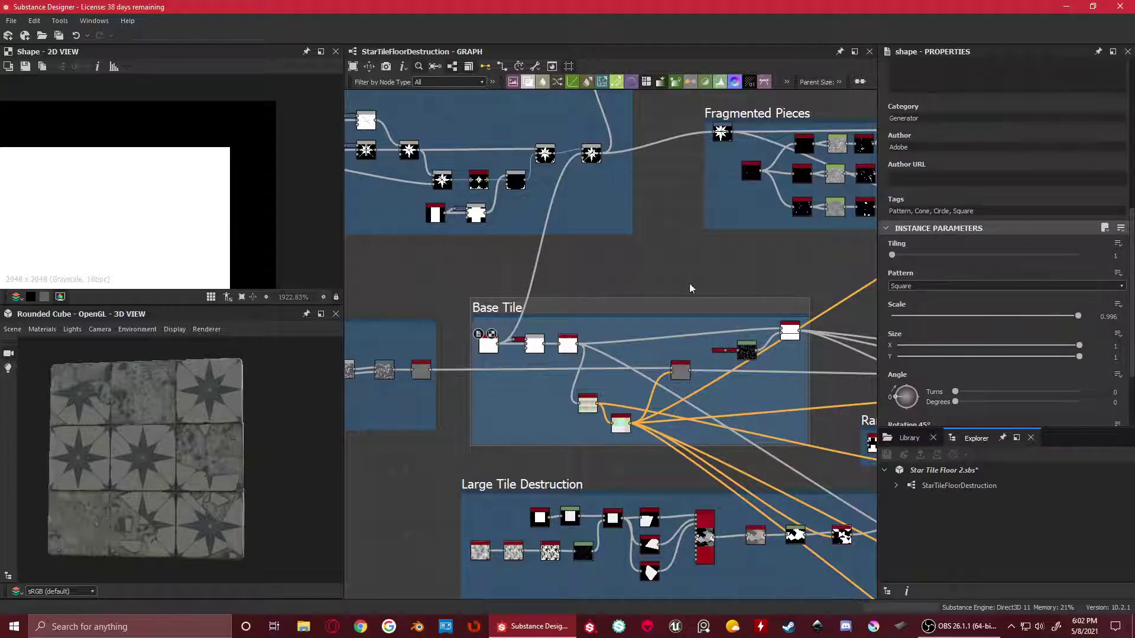
pyautogui.scroll(-3, 216, 172)
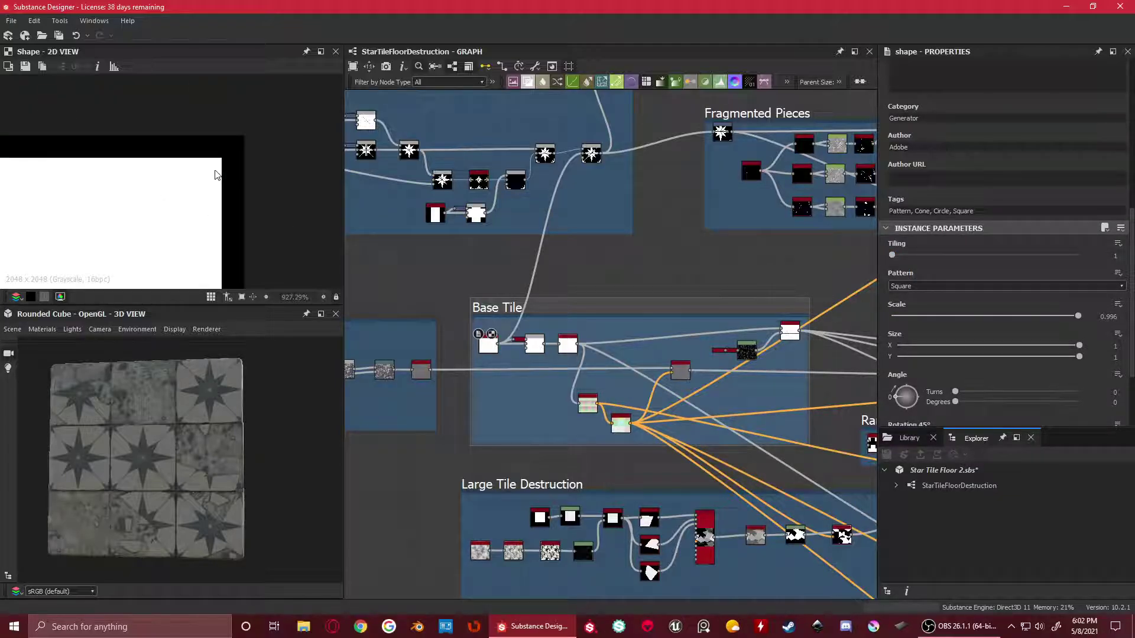
pyautogui.scroll(-4, 530, 276)
# Return to the Star Shape frame's Transformation 2D node and examine its parameters and the star's upper tip
pyautogui.scroll(5, 550, 271)
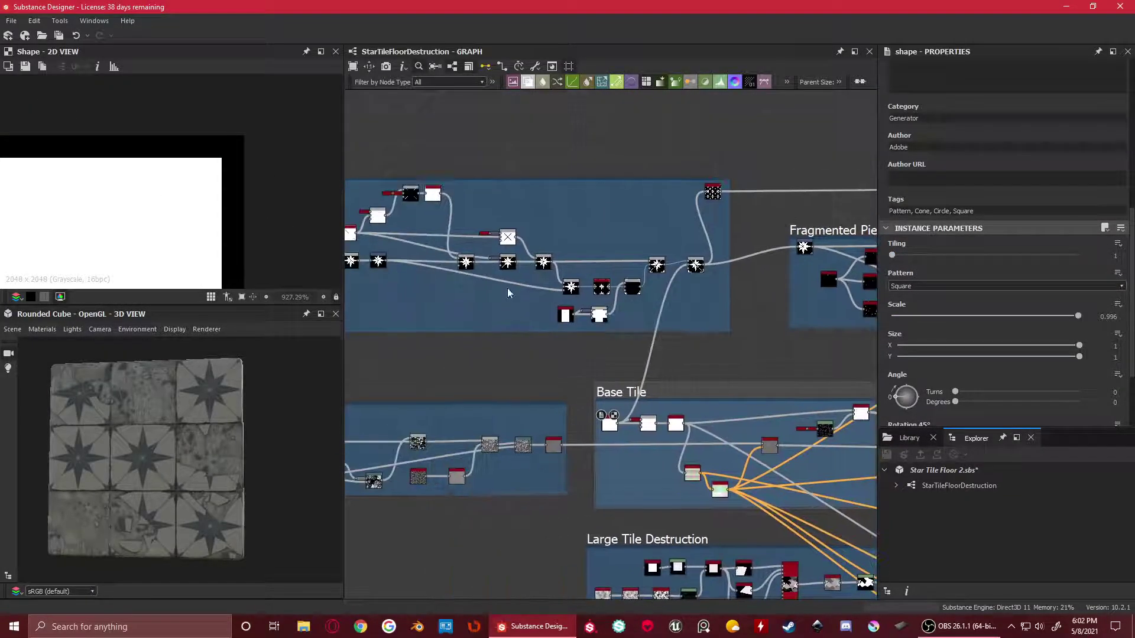
pyautogui.scroll(4, 510, 305)
pyautogui.click(510, 313)
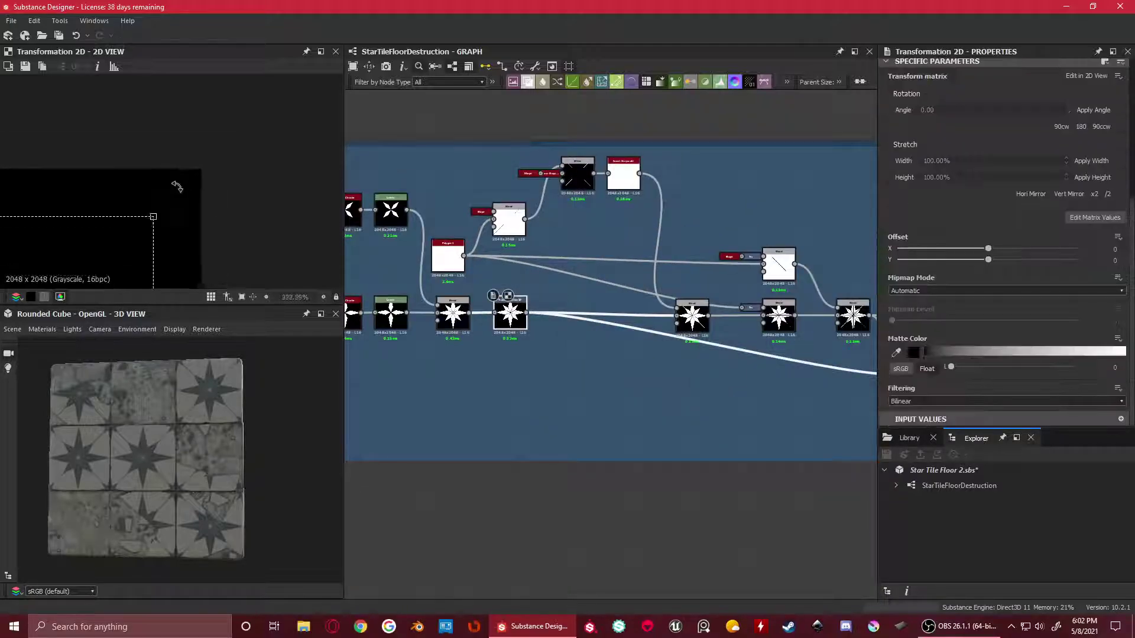
pyautogui.scroll(-5, 167, 185)
pyautogui.scroll(8, 168, 178)
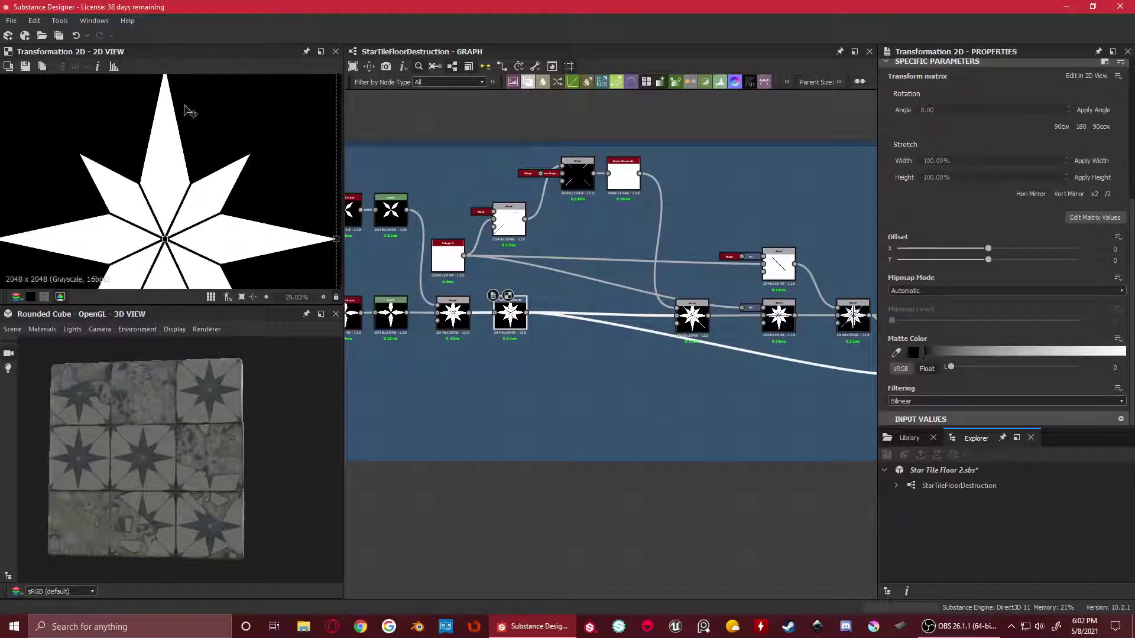
pyautogui.scroll(-3, 452, 272)
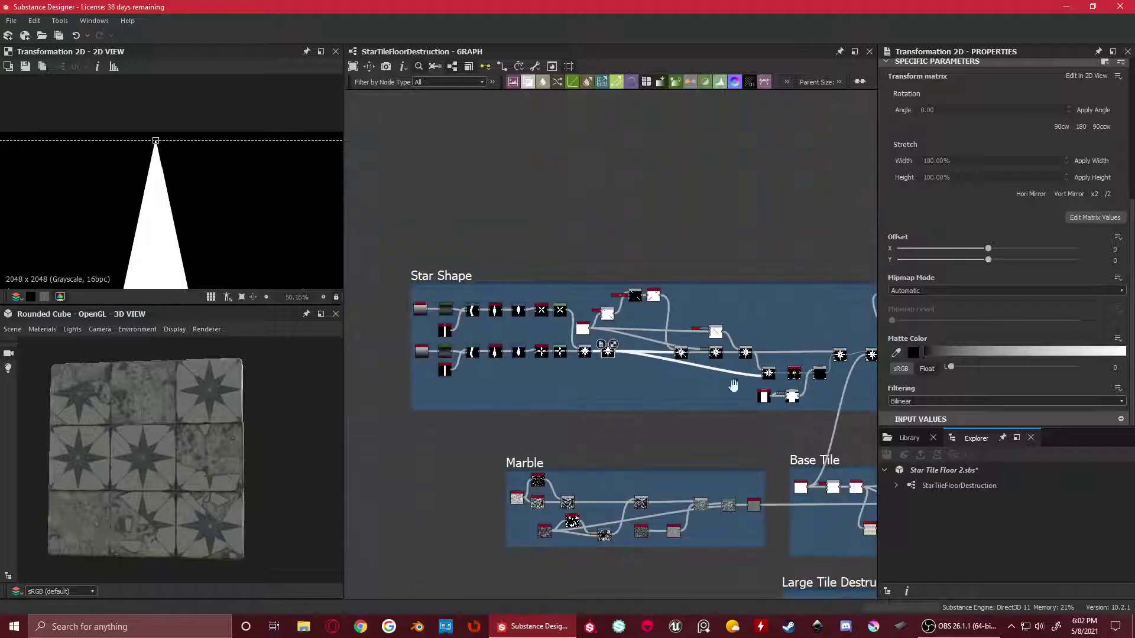
# Inspect the next Blend node after Transformation 2D, checking its blending mode and the diagonal lines extending the star's points
pyautogui.scroll(5, 544, 300)
pyautogui.scroll(-2, 645, 363)
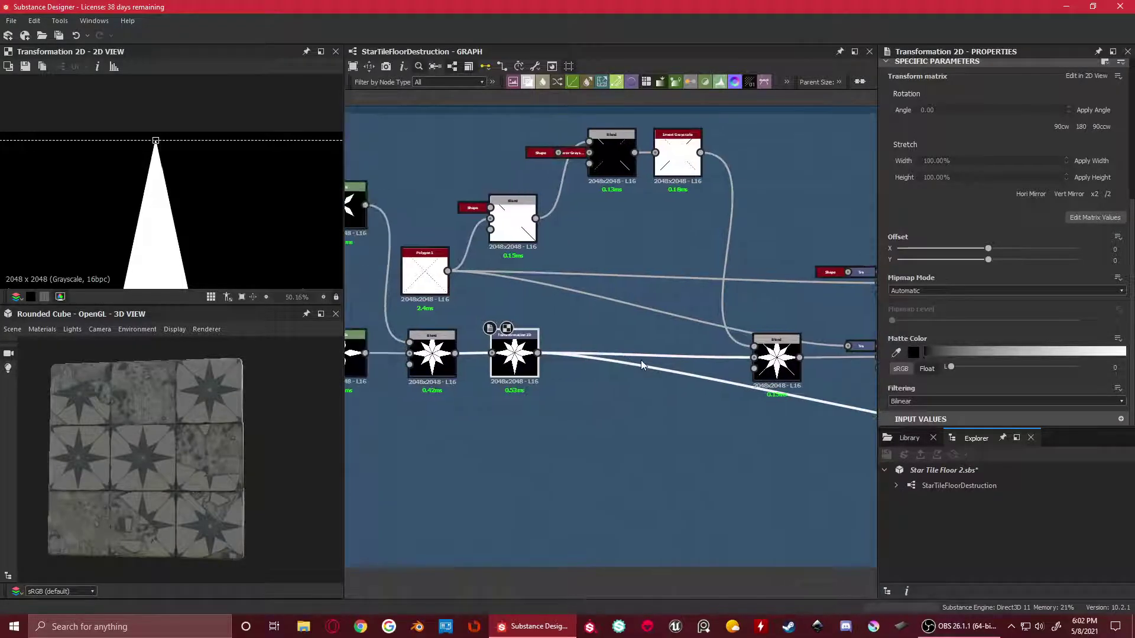
pyautogui.click(756, 360)
pyautogui.scroll(-3, 161, 162)
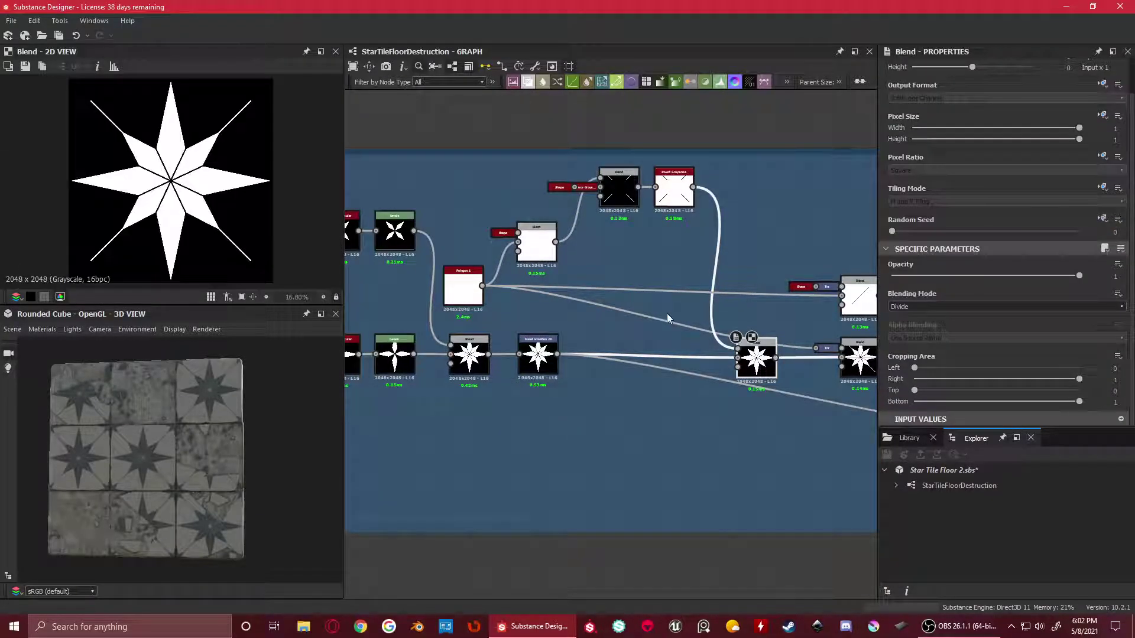
pyautogui.moveTo(107, 134)
pyautogui.mouseDown(button='middle')
pyautogui.moveTo(89, 107)
pyautogui.moveTo(99, 121)
pyautogui.mouseUp(button='middle')
pyautogui.scroll(-1, 644, 340)
pyautogui.scroll(-1, 587, 312)
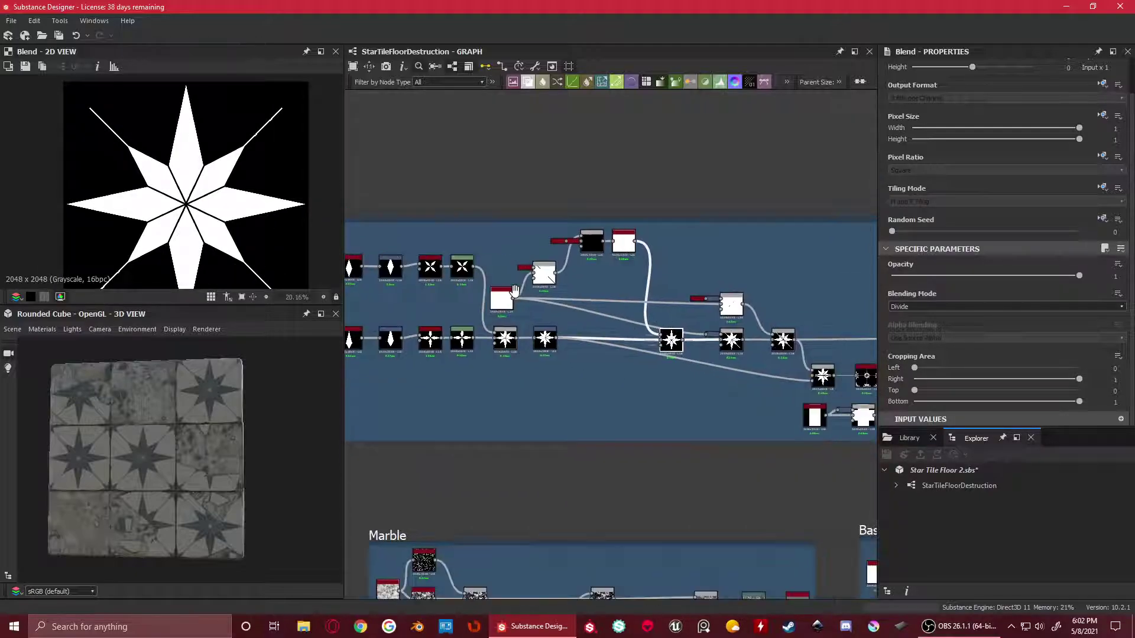
# Display the Polygon 1 node in the 2D view and check its sides, explode, triangle size and scale parameters
pyautogui.moveTo(827, 387); pyautogui.dragTo(477, 300, button='middle')
pyautogui.scroll(3, 538, 302)
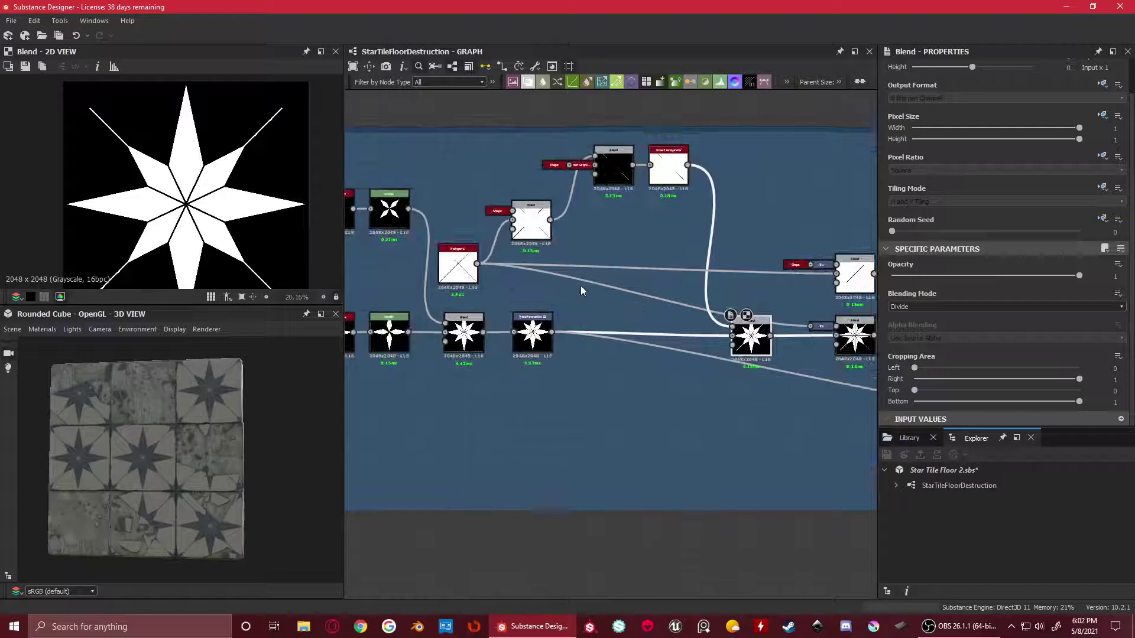
pyautogui.doubleClick(462, 270)
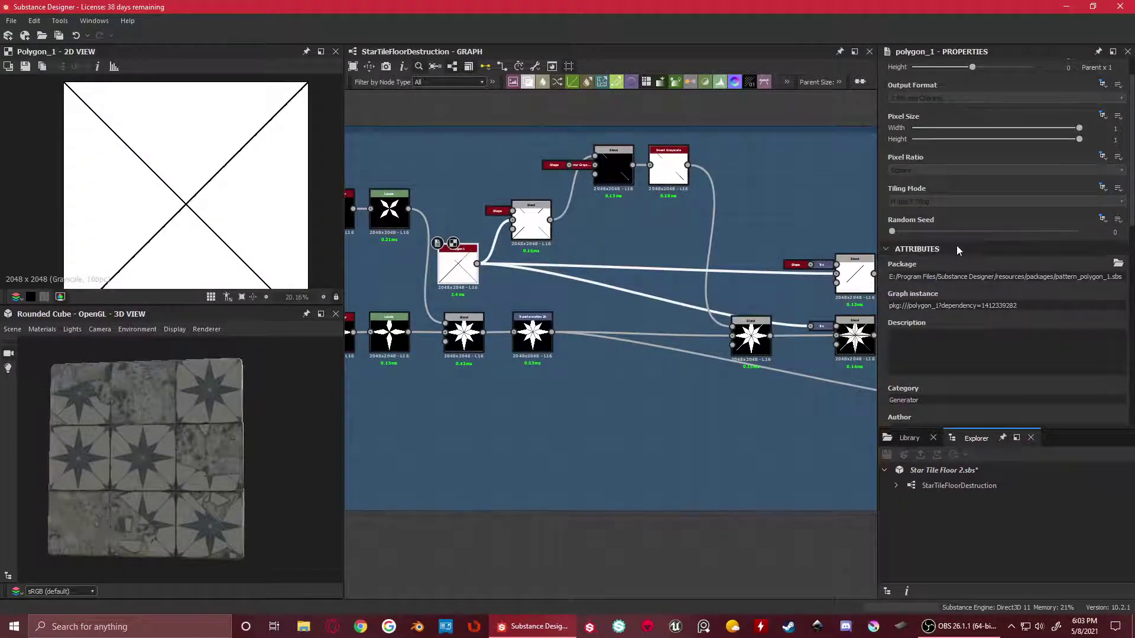
pyautogui.scroll(-4, 982, 278)
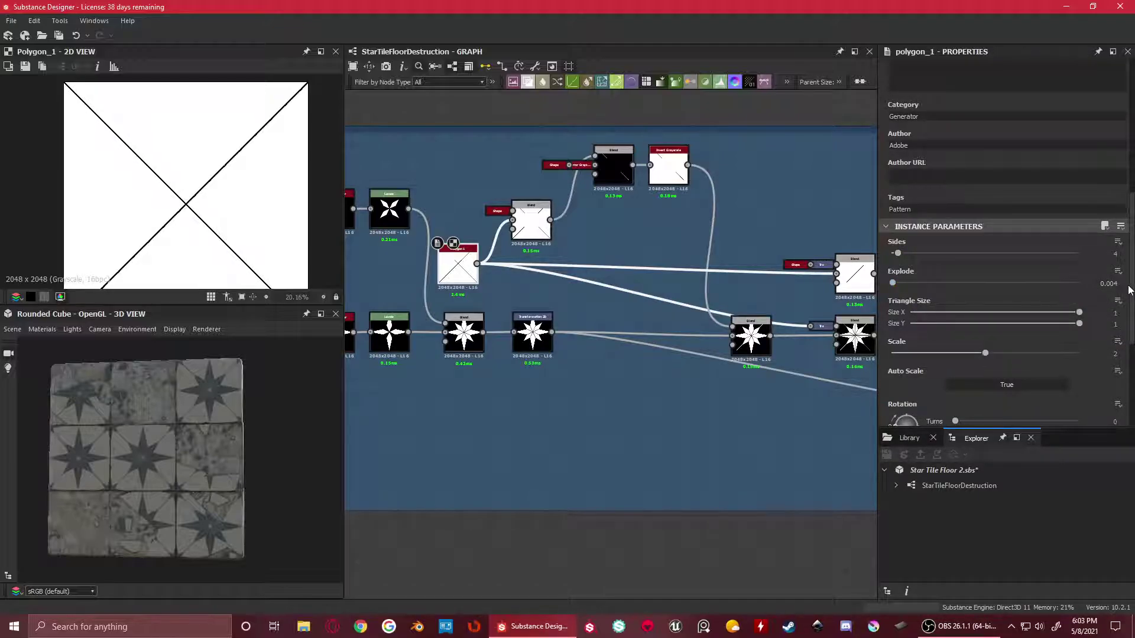
pyautogui.scroll(2, 1011, 286)
pyautogui.scroll(8, 77, 133)
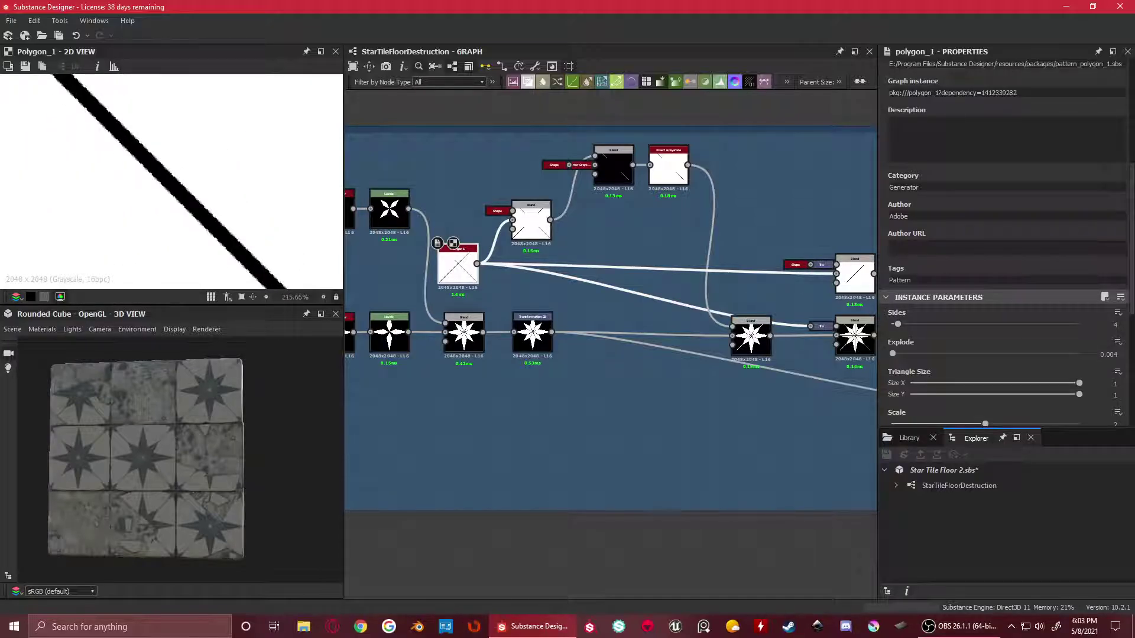
pyautogui.scroll(-2, 1072, 341)
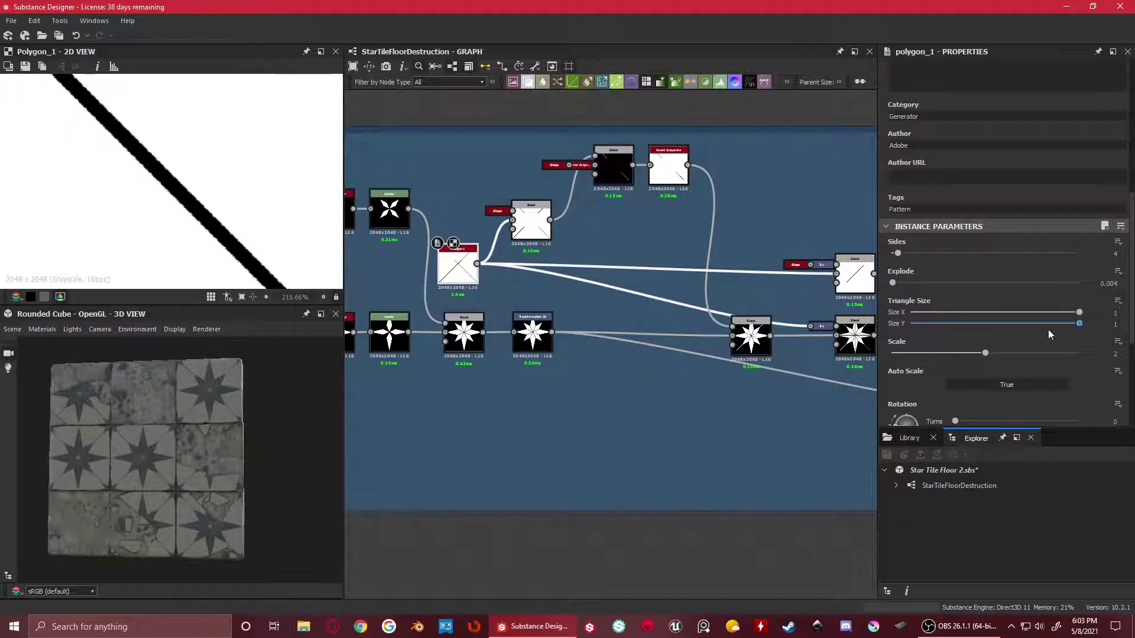
pyautogui.scroll(-8, 223, 178)
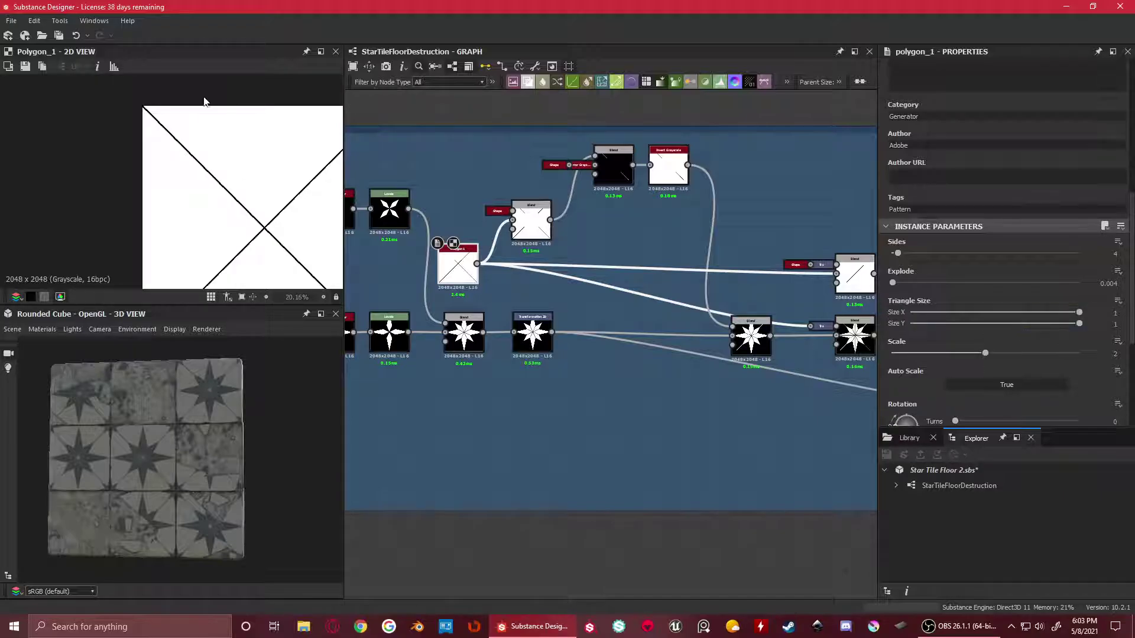
pyautogui.scroll(3, 225, 158)
pyautogui.scroll(2, 424, 245)
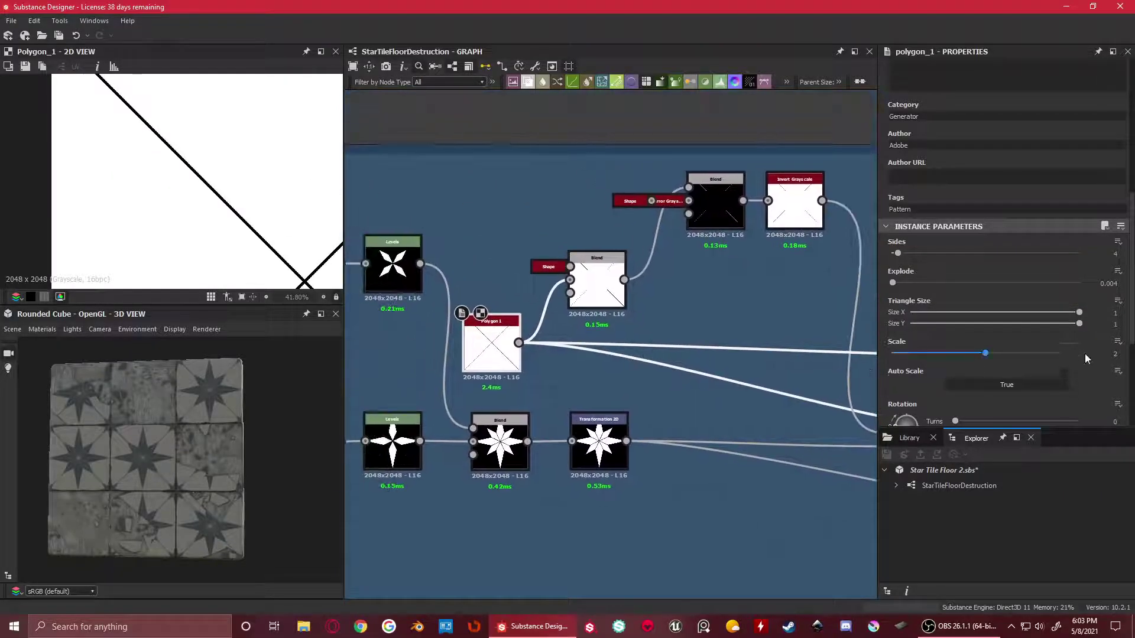
pyautogui.scroll(-2, 984, 323)
pyautogui.scroll(-4, 118, 138)
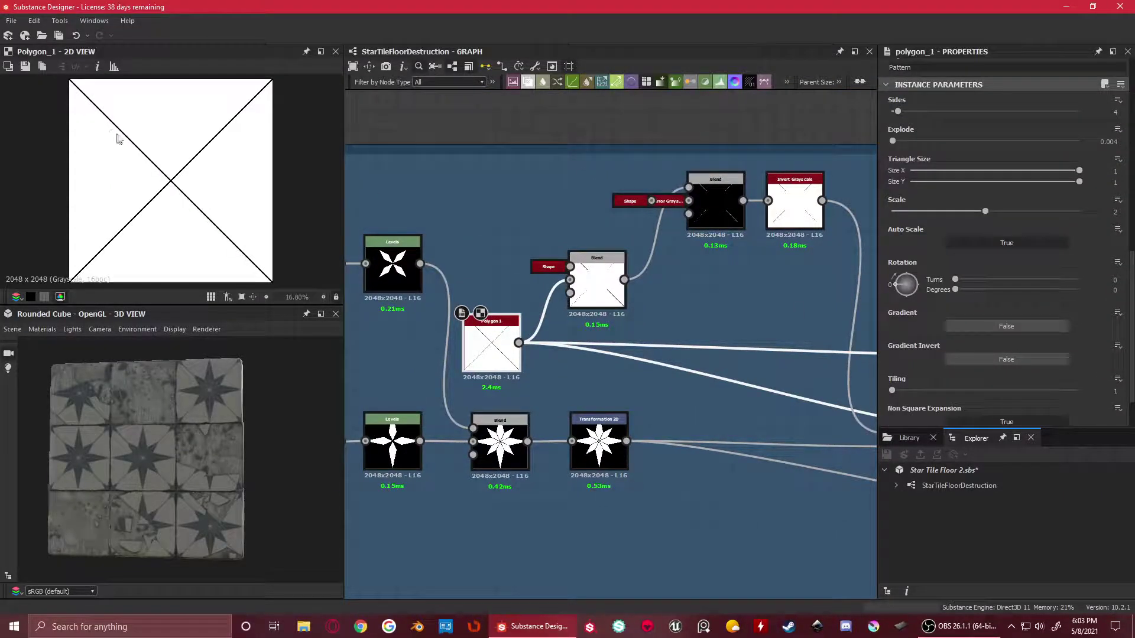
# Examine up close how the Polygon 1 diagonal line meets the corner of the image
pyautogui.scroll(2, 96, 111)
pyautogui.moveTo(97, 111); pyautogui.dragTo(157, 218, button='middle')
pyautogui.press('f')
pyautogui.click(210, 298)
pyautogui.scroll(4, 96, 114)
pyautogui.moveTo(97, 114); pyautogui.dragTo(210, 265, button='middle')
pyautogui.click(210, 296)
pyautogui.scroll(5, 170, 233)
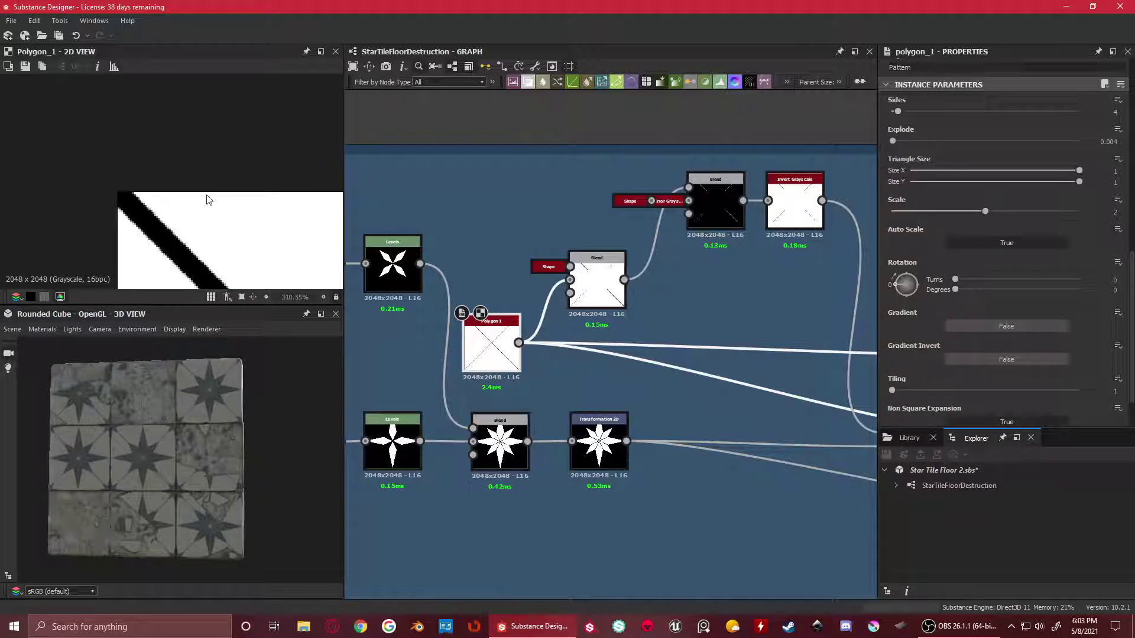
pyautogui.scroll(-6, 126, 235)
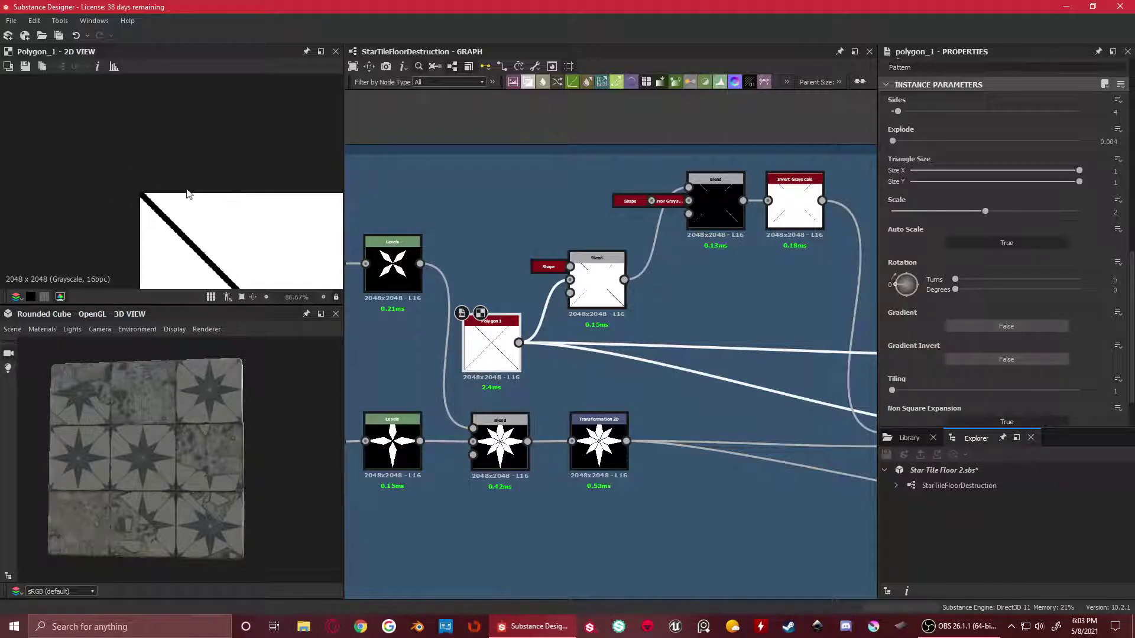
pyautogui.scroll(-3, 648, 351)
pyautogui.scroll(4, 745, 370)
# Inspect the Blend node fed by Polygon 1 and check its Shape input's pattern, scale and size parameters
pyautogui.moveTo(337, 353); pyautogui.dragTo(553, 363, button='middle')
pyautogui.click(701, 263)
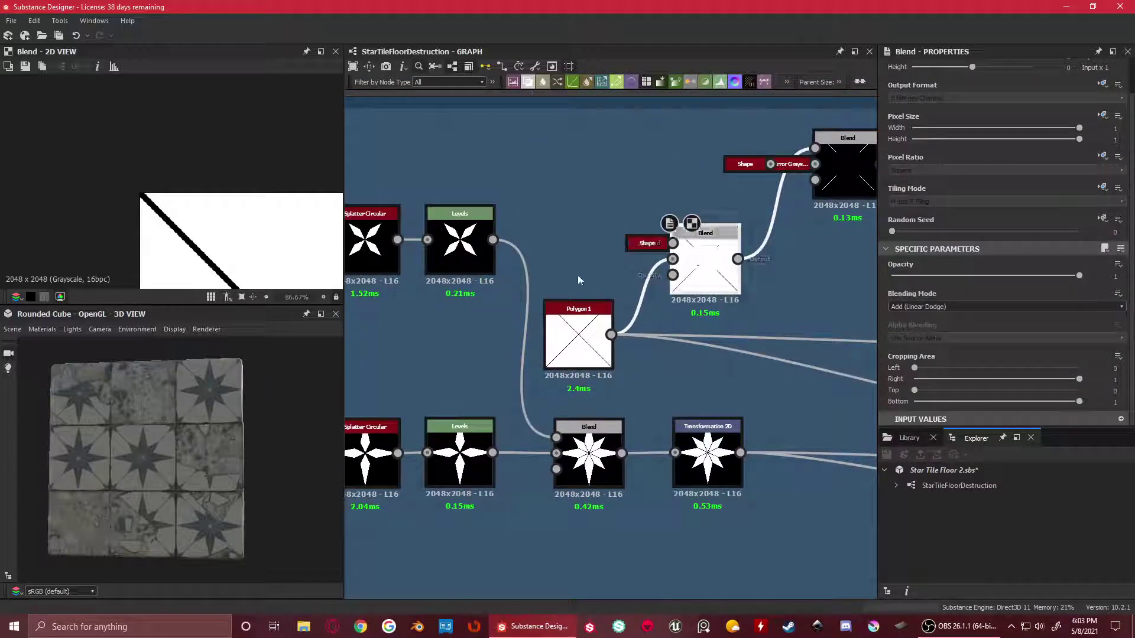
pyautogui.scroll(-6, 227, 229)
pyautogui.scroll(5, 182, 160)
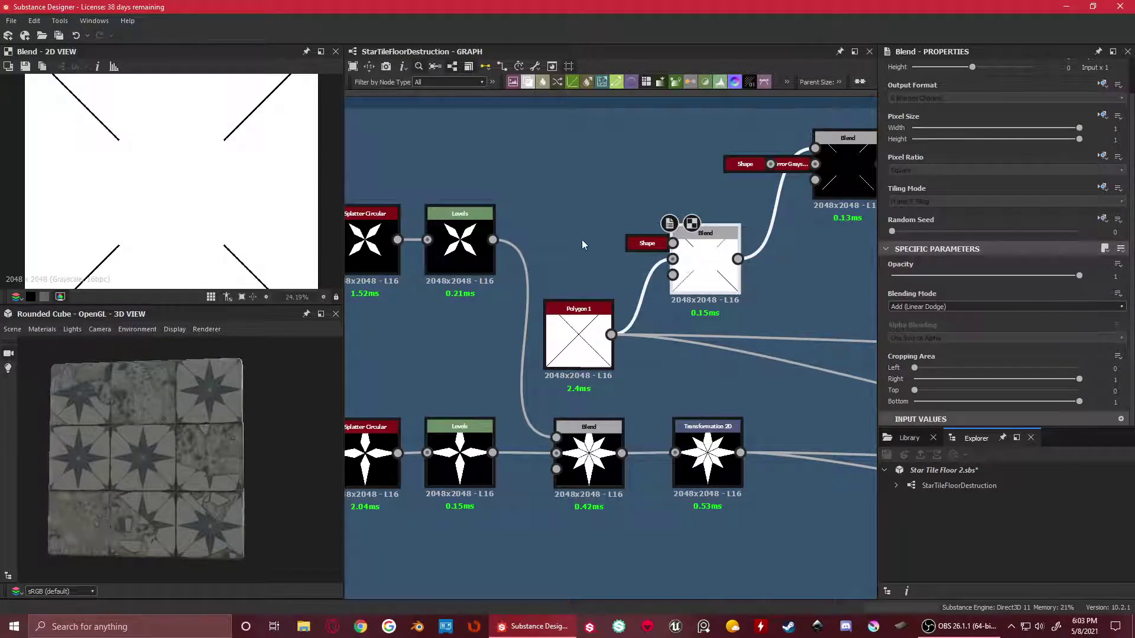
pyautogui.scroll(2, 591, 242)
pyautogui.click(634, 243)
pyautogui.scroll(-2, 172, 172)
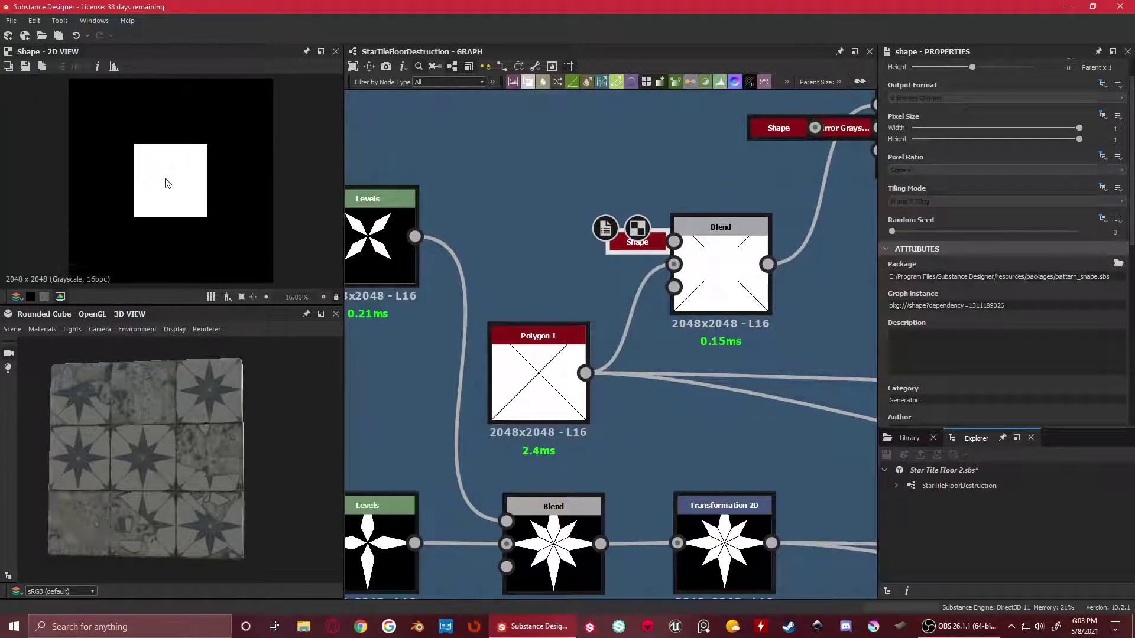
pyautogui.scroll(-5, 1070, 288)
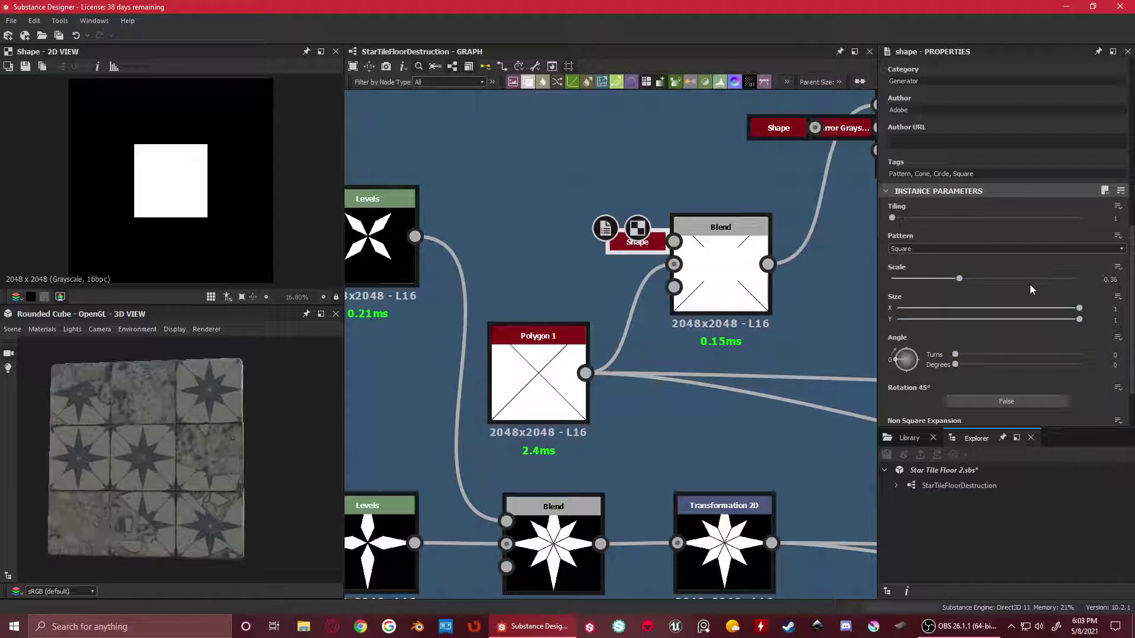
pyautogui.scroll(3, 680, 254)
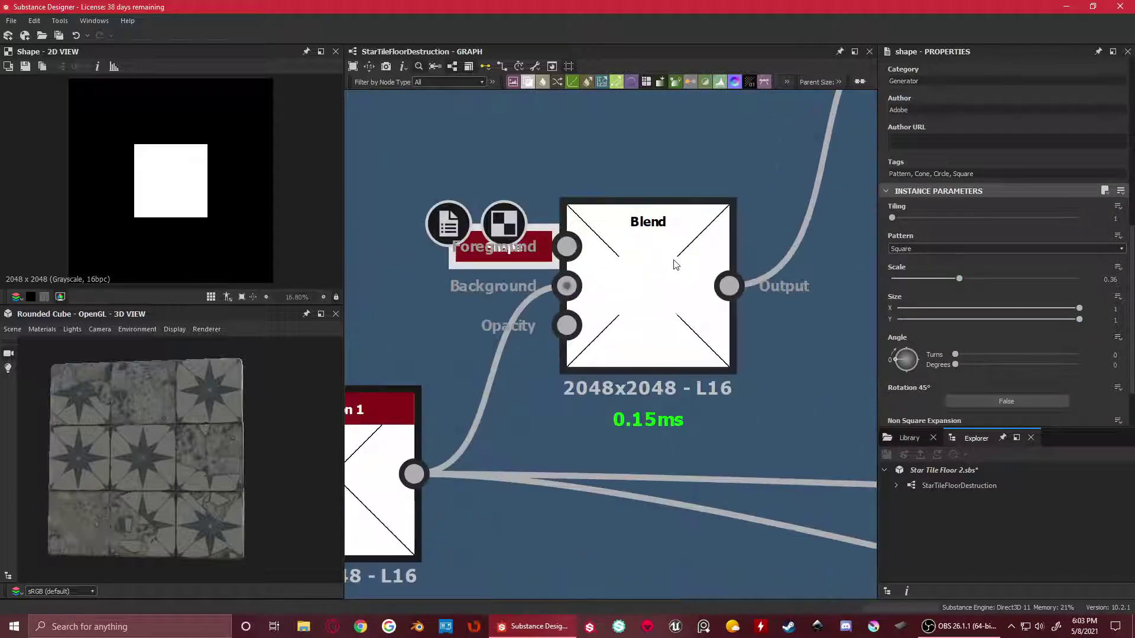
# Compare the Blend output with its Polygon 1 and square Shape inputs, checking how the Add (Linear Dodge) mode combines them
pyautogui.click(673, 261)
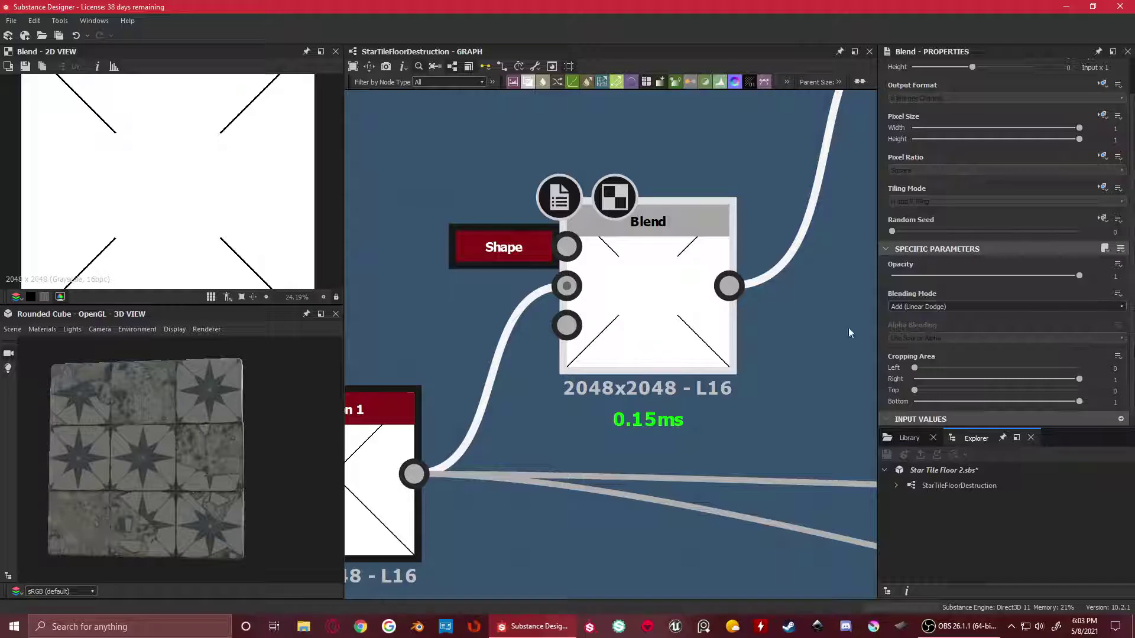
pyautogui.scroll(-1, 579, 297)
pyautogui.scroll(-3, 579, 297)
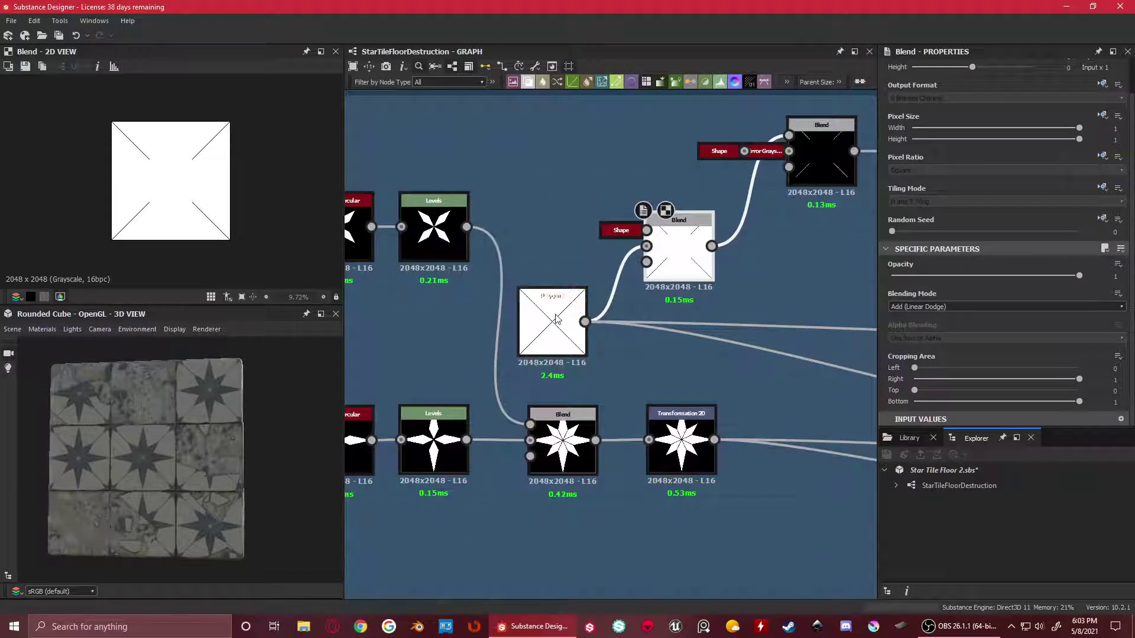
pyautogui.click(535, 348)
pyautogui.click(630, 236)
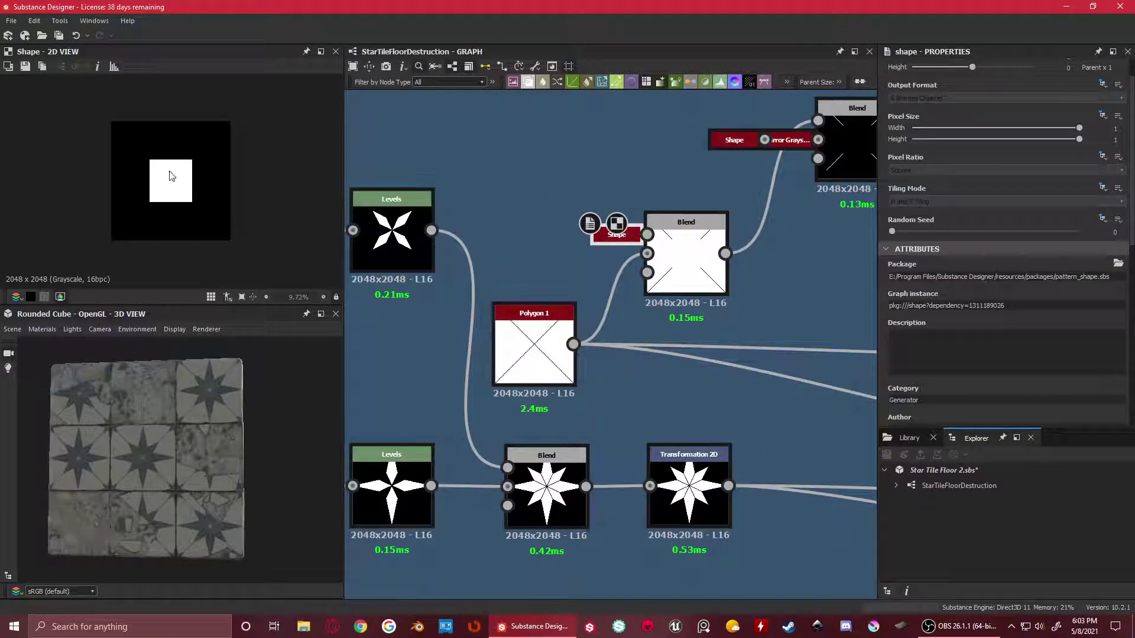
pyautogui.click(686, 260)
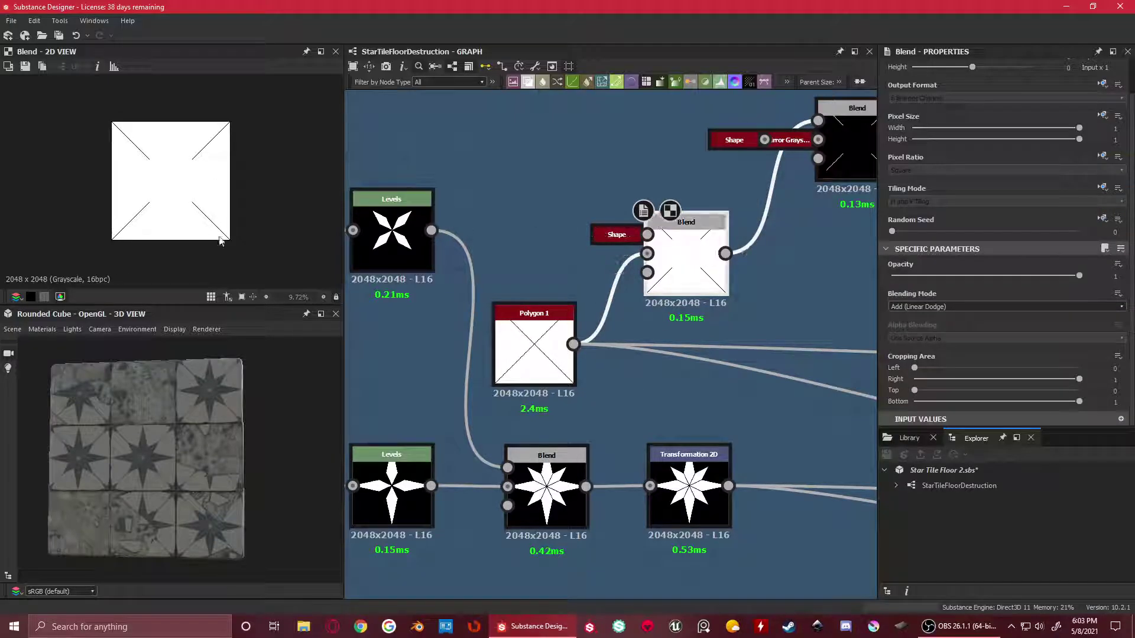
pyautogui.doubleClick(516, 347)
pyautogui.doubleClick(698, 244)
pyautogui.scroll(3, 181, 176)
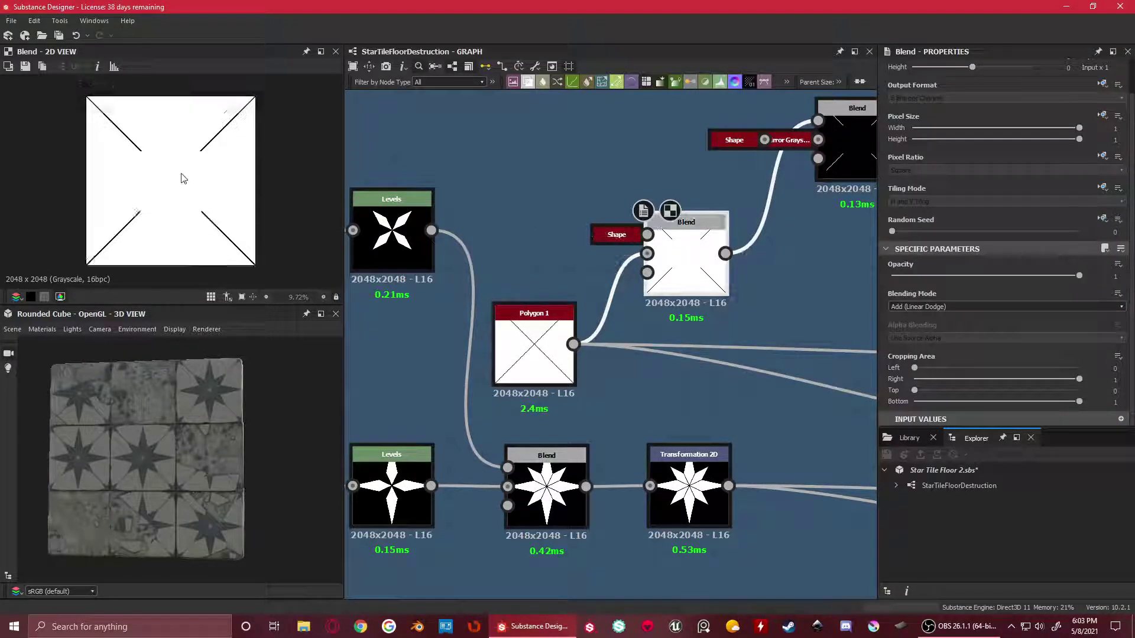
pyautogui.scroll(-3, 732, 270)
# Display the next Blend node before Invert Grayscale and check its blending mode and shortened diagonal lines
pyautogui.moveTo(709, 272); pyautogui.dragTo(532, 297, button='middle')
pyautogui.scroll(3, 576, 223)
pyautogui.scroll(-3, 535, 248)
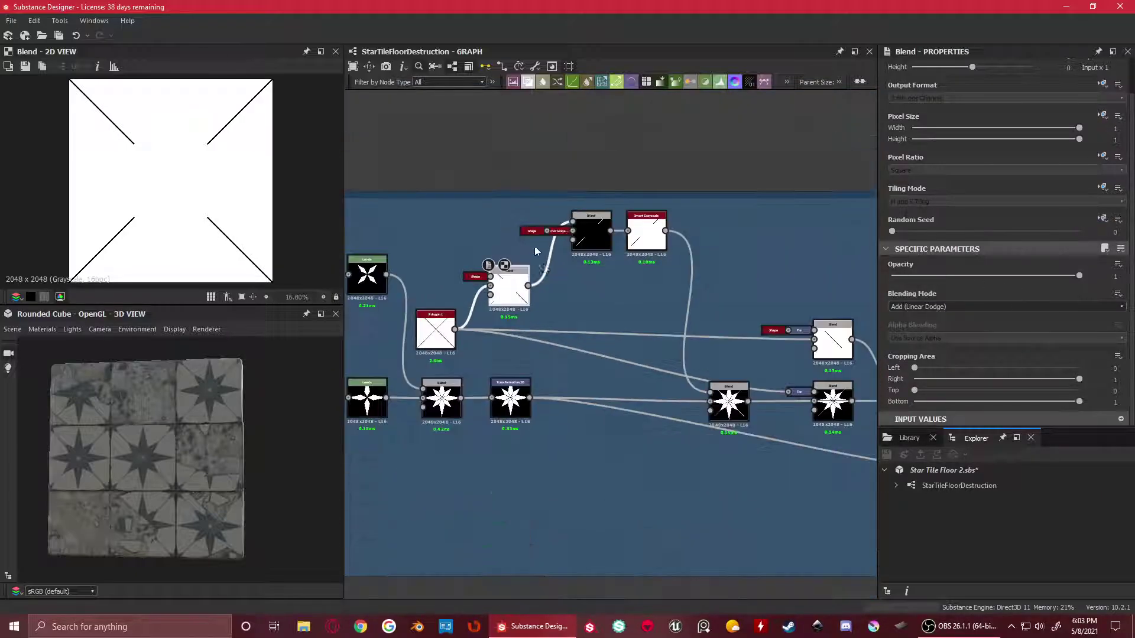
pyautogui.scroll(5, 569, 246)
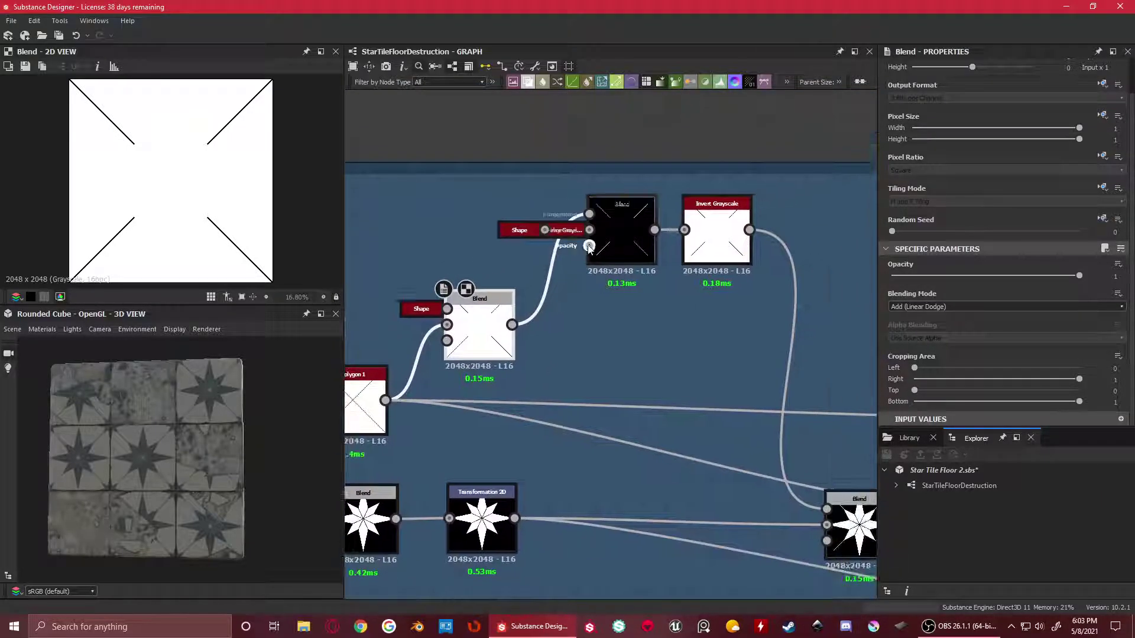
pyautogui.click(626, 218)
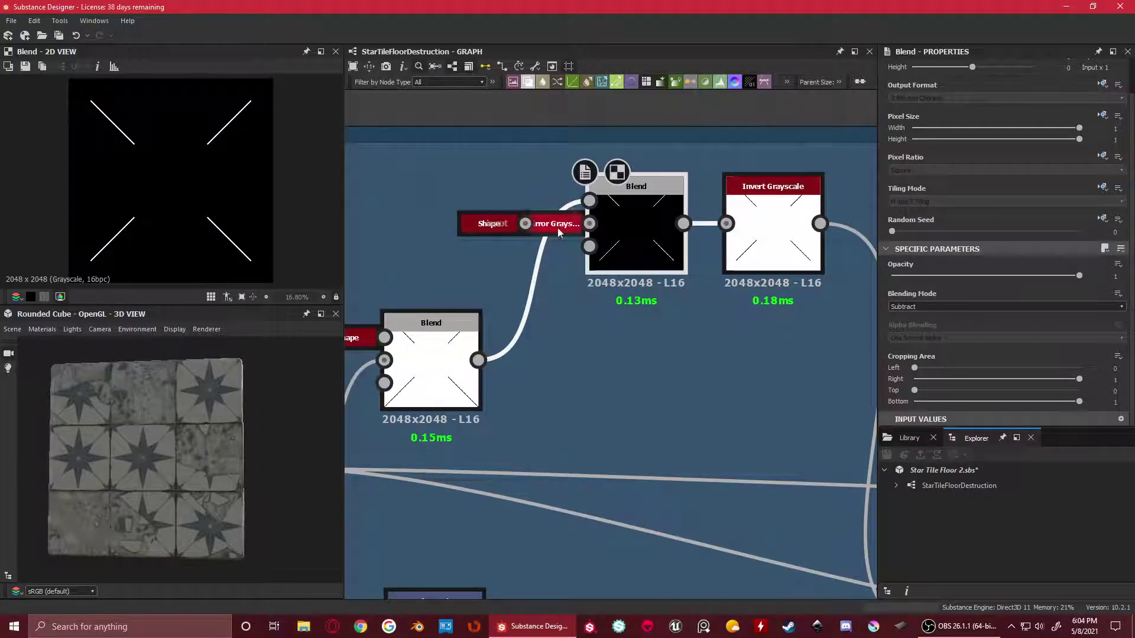
pyautogui.scroll(-2, 727, 271)
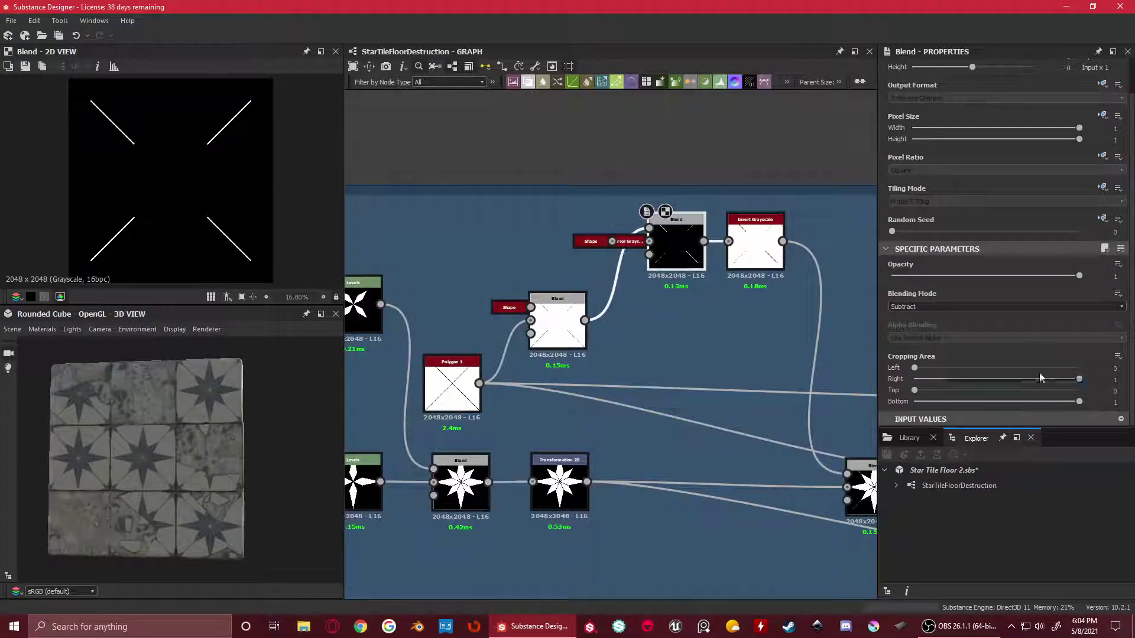
pyautogui.scroll(1, 636, 232)
pyautogui.scroll(1, 636, 235)
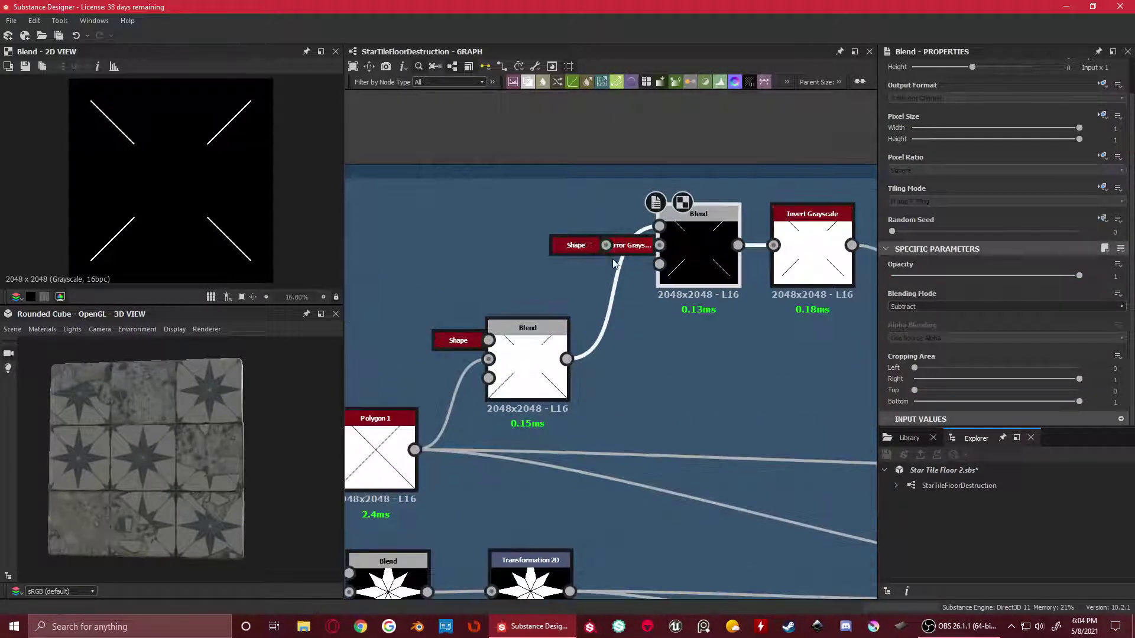
# Inspect the diagonal bar Shape node feeding Mirror Grayscale, compare it with the square Shape, and check its scale, size and angle
pyautogui.click(569, 249)
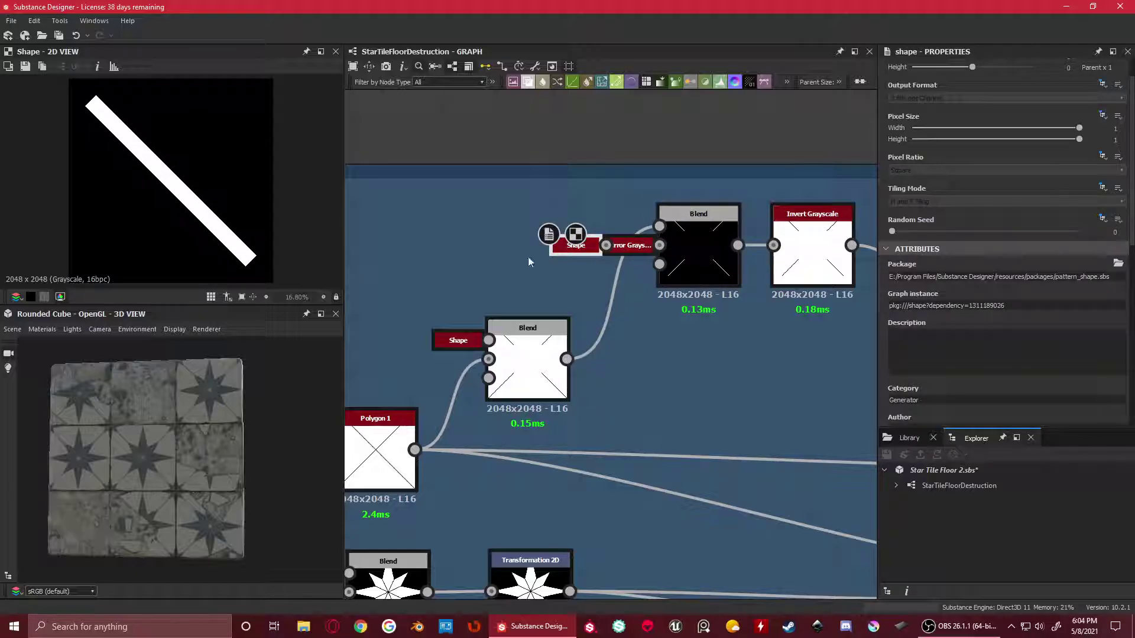
pyautogui.scroll(-5, 1070, 299)
pyautogui.scroll(-2, 436, 322)
pyautogui.click(448, 336)
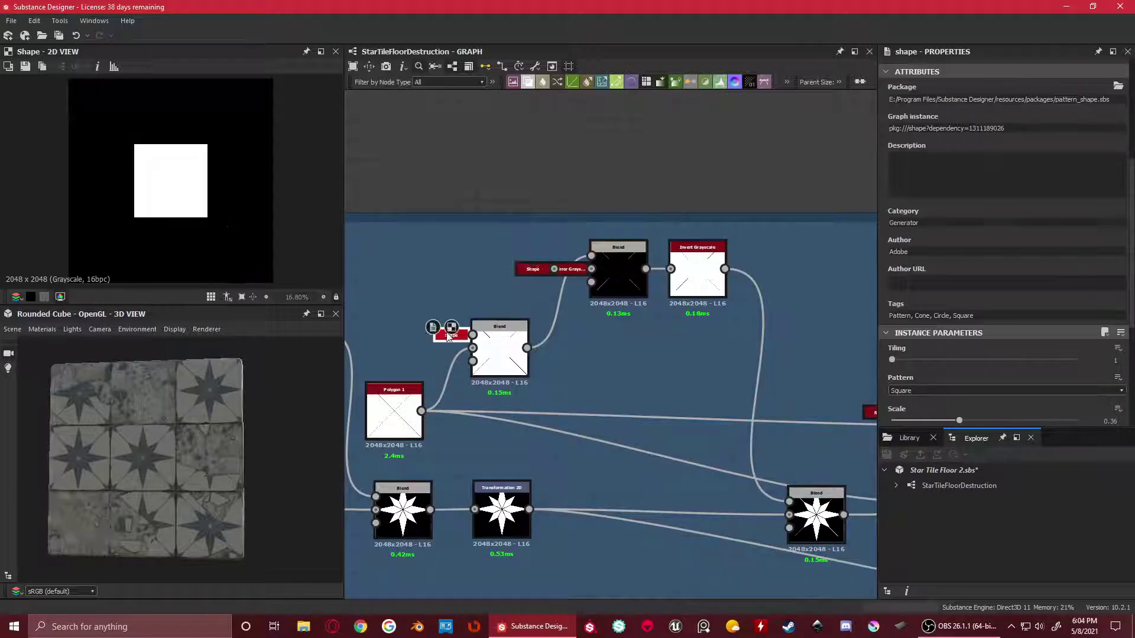
pyautogui.click(531, 269)
pyautogui.scroll(-3, 988, 306)
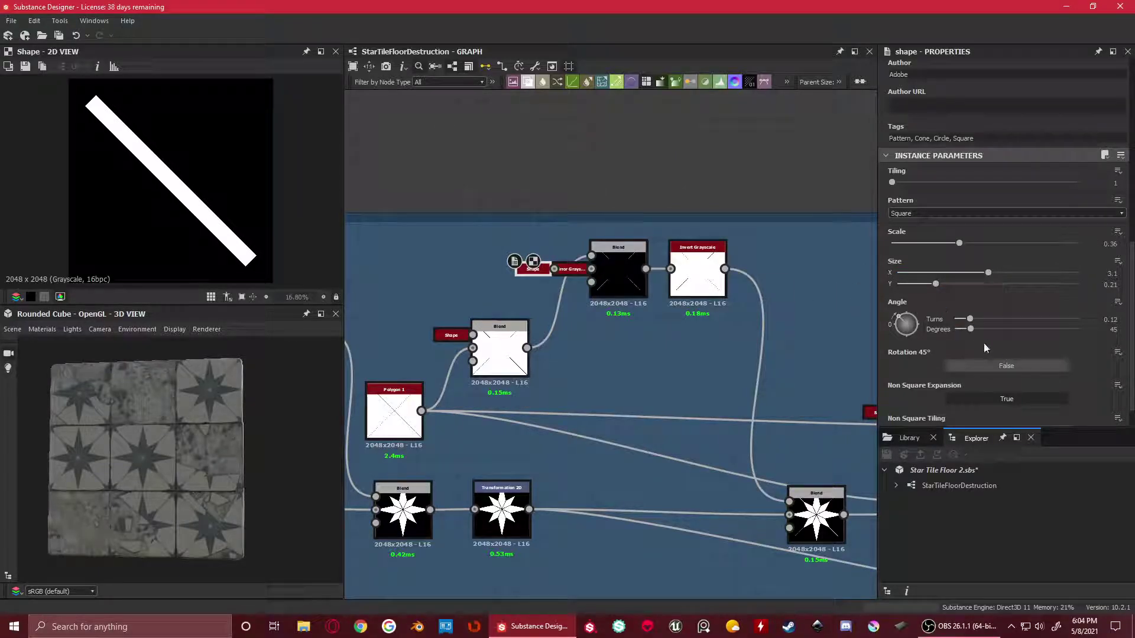
pyautogui.scroll(2, 647, 314)
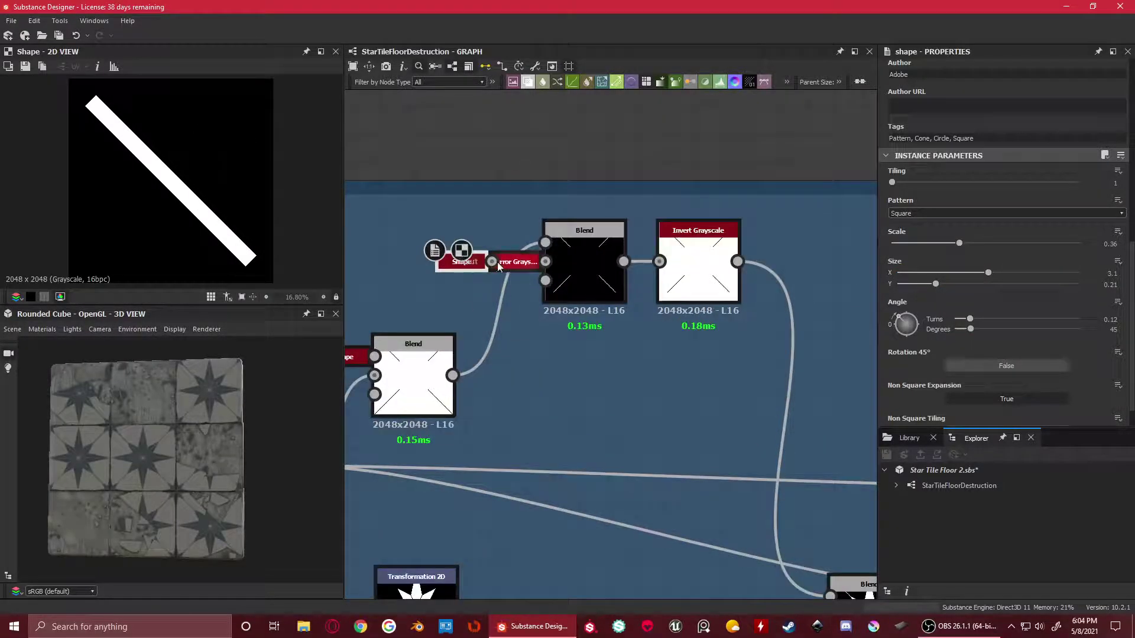
# Check the Mirror Grayscale node's mode and corner type, and compare the Subtract Blend output with its Add (Linear Dodge) Blend input
pyautogui.doubleClick(510, 265)
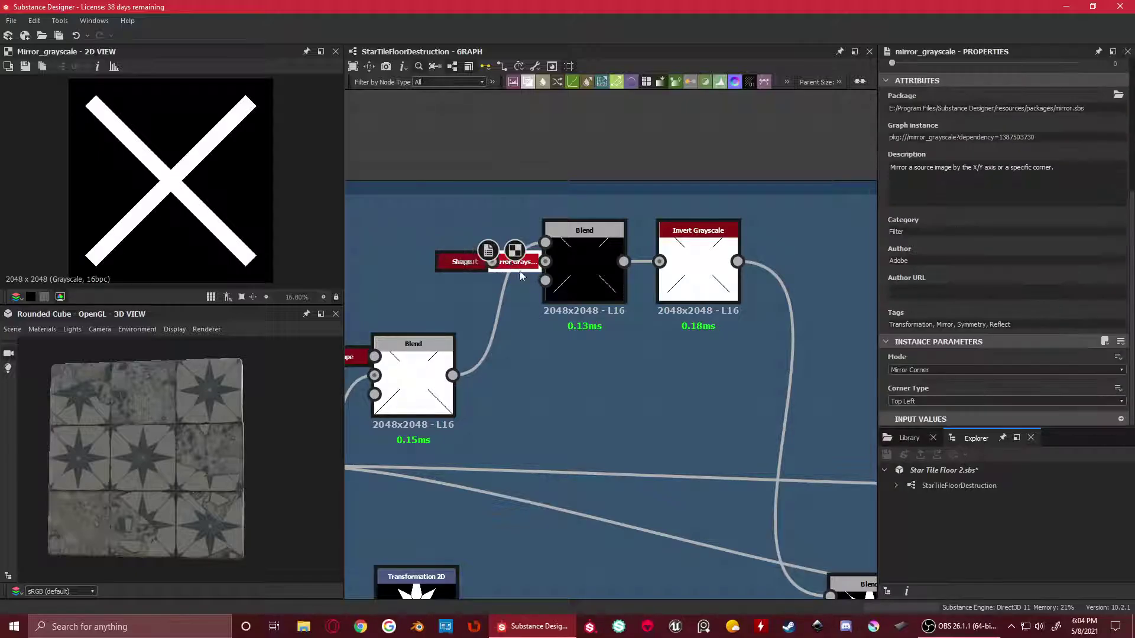
pyautogui.doubleClick(584, 263)
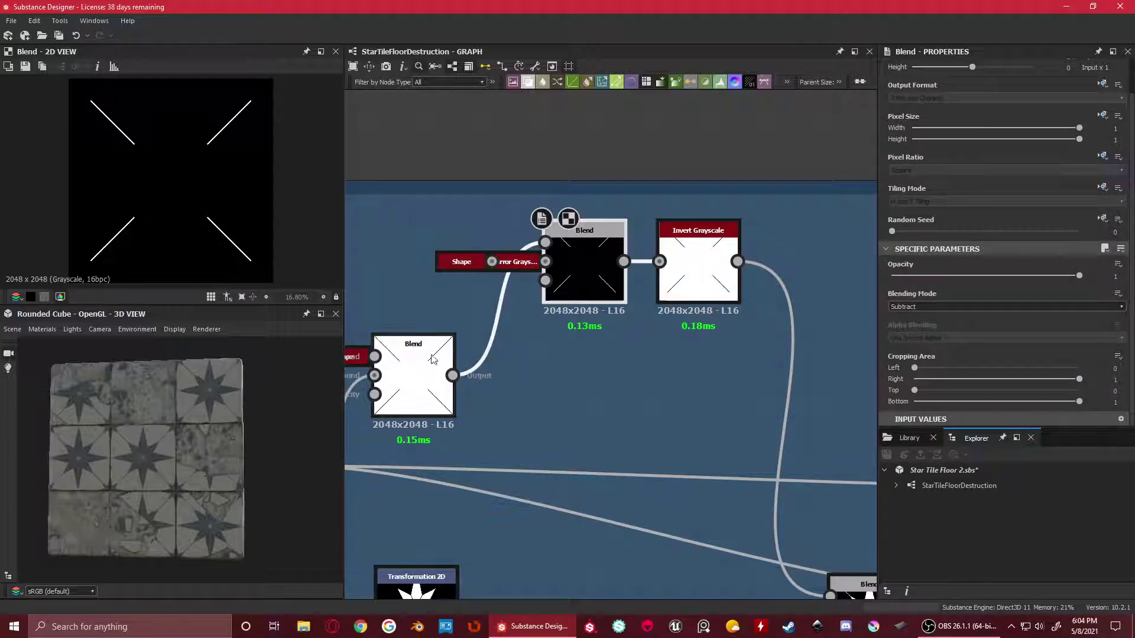
pyautogui.doubleClick(404, 348)
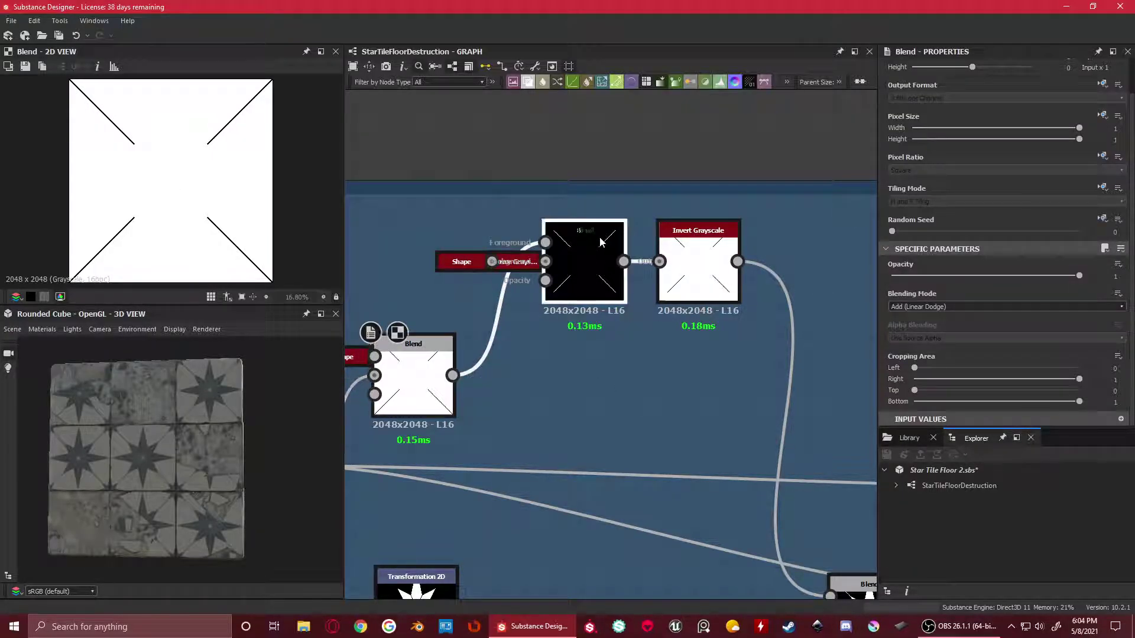
pyautogui.doubleClick(620, 296)
# Return to the Add (Linear Dodge) Blend node and examine up close where its diagonal line reaches the image corner
pyautogui.moveTo(475, 319); pyautogui.dragTo(653, 333, button='middle')
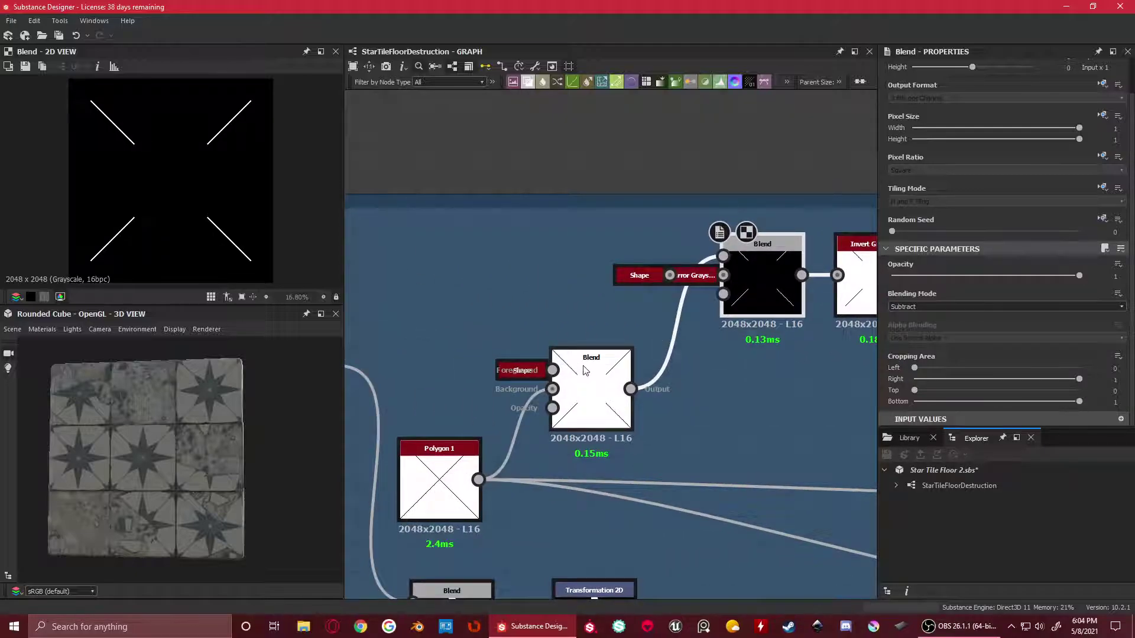
pyautogui.doubleClick(591, 396)
pyautogui.scroll(3, 137, 163)
pyautogui.scroll(3, 137, 162)
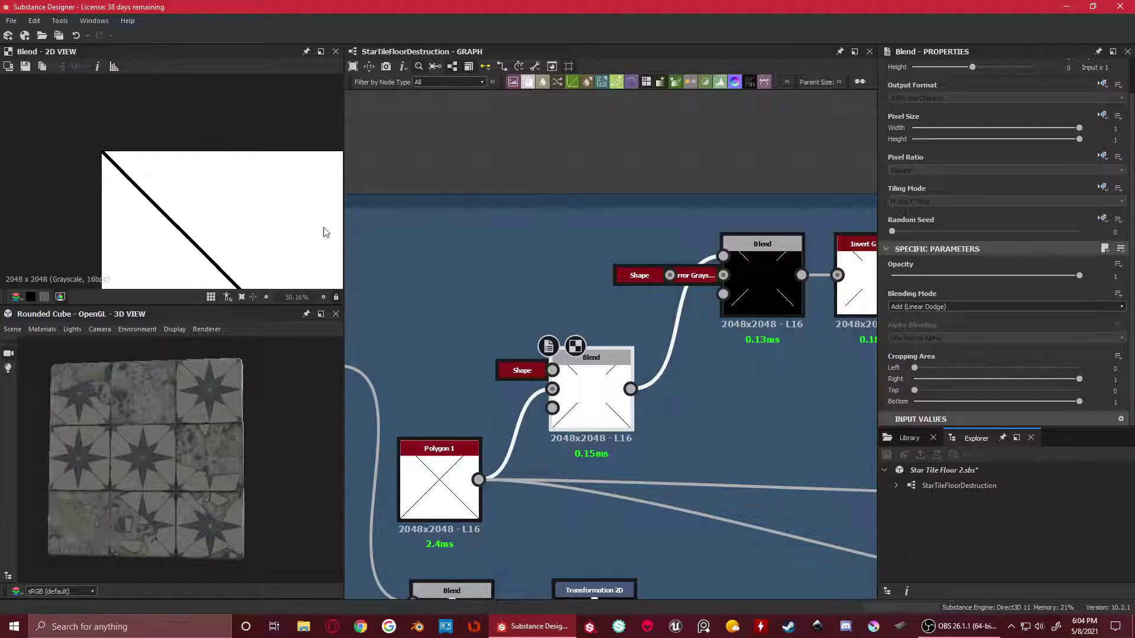
pyautogui.scroll(-4, 537, 293)
pyautogui.scroll(-5, 133, 166)
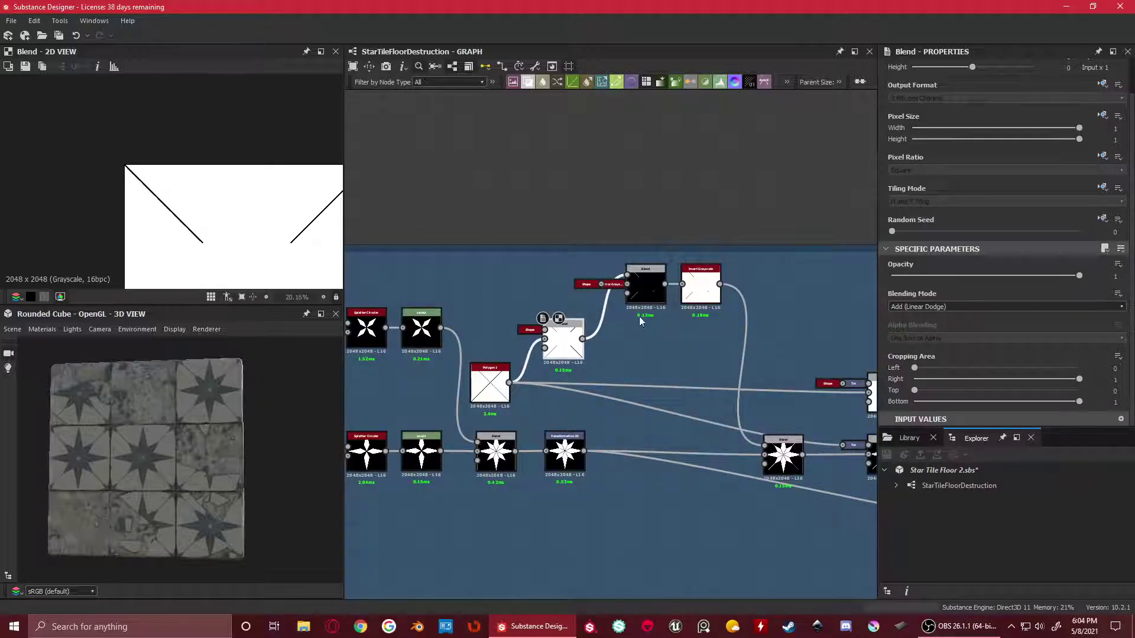
# Display the Subtract Blend node feeding Invert Grayscale and examine its shortened diagonal lines across the image
pyautogui.scroll(2, 597, 281)
pyautogui.click(669, 284)
pyautogui.scroll(3, 178, 201)
pyautogui.scroll(-3, 135, 192)
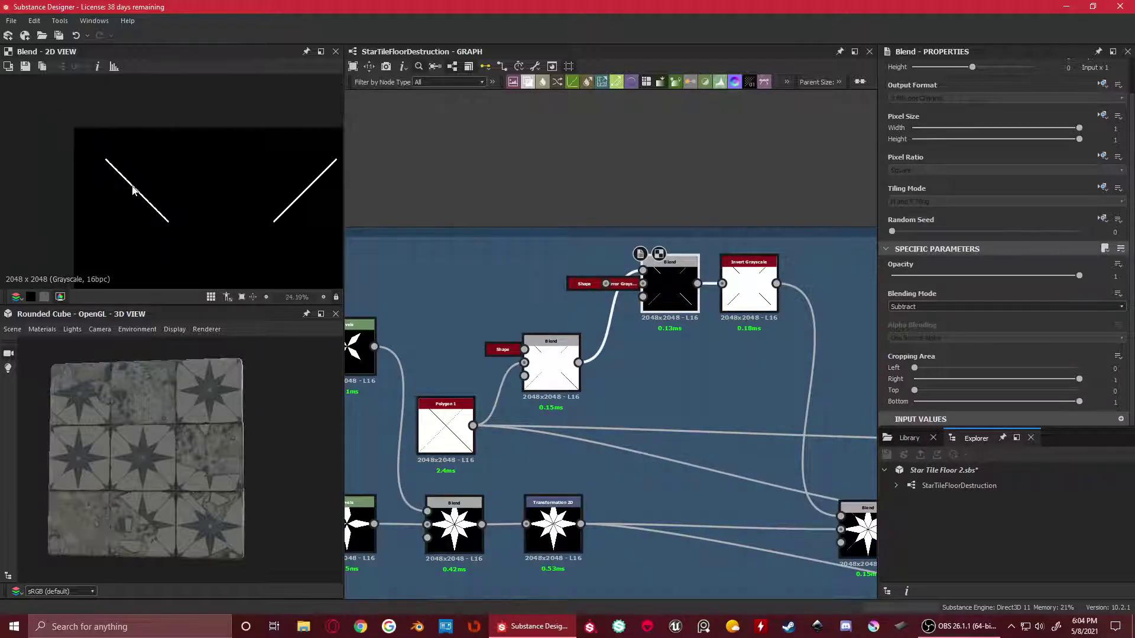
pyautogui.scroll(-2, 128, 190)
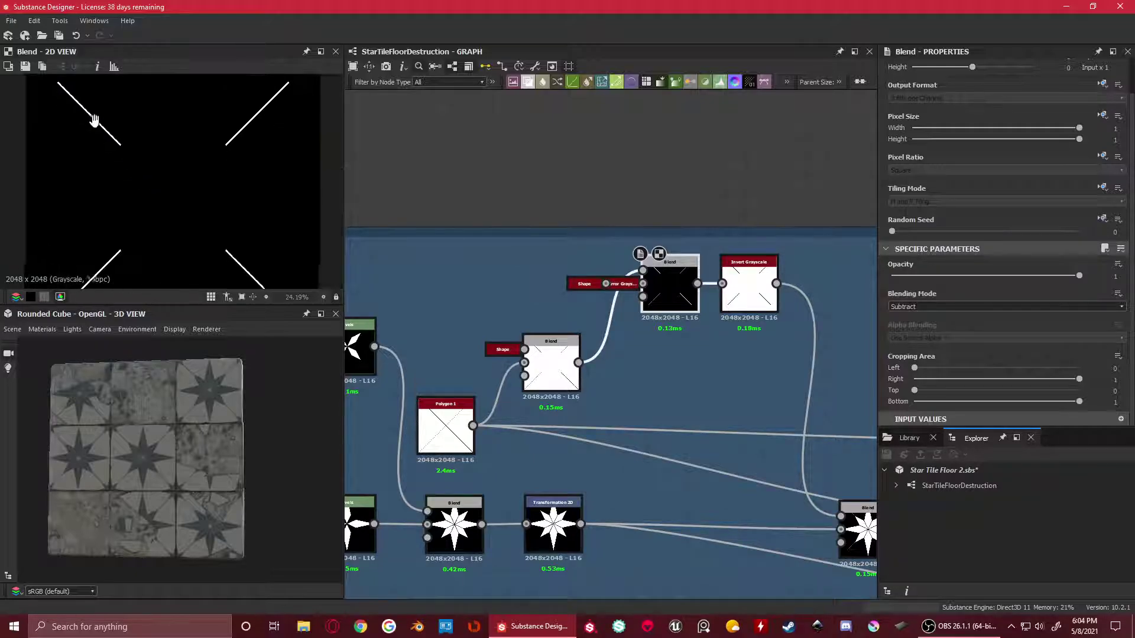
# Compare the Add (Linear Dodge) Blend output with the Subtract Blend and Invert Grayscale outputs, checking the gaps at the corners
pyautogui.click(526, 392)
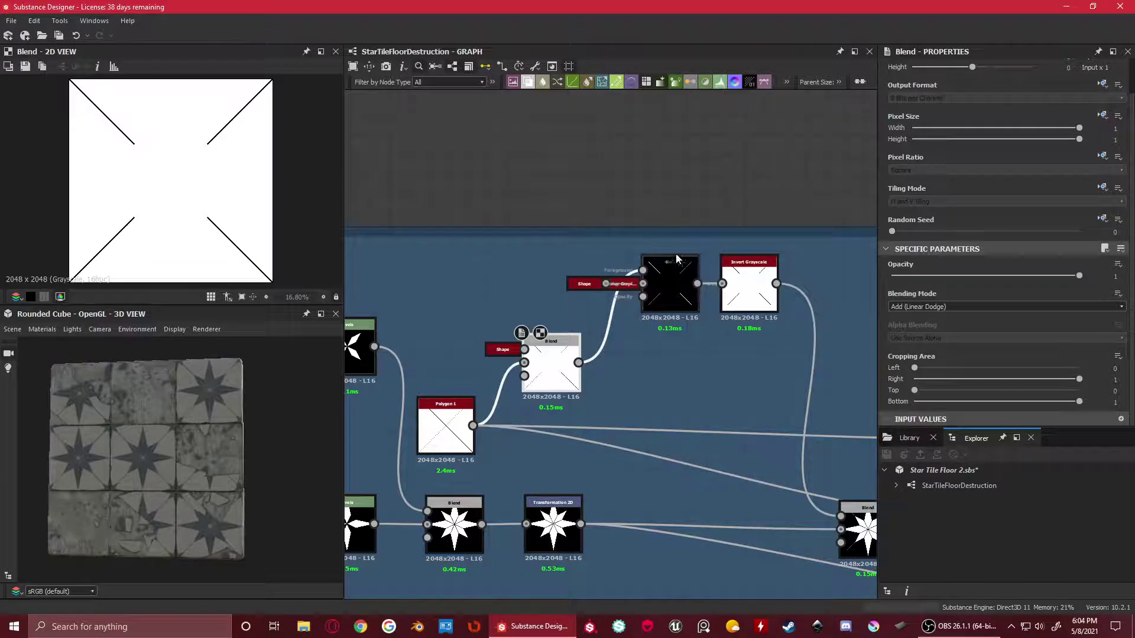
pyautogui.click(670, 274)
pyautogui.click(756, 282)
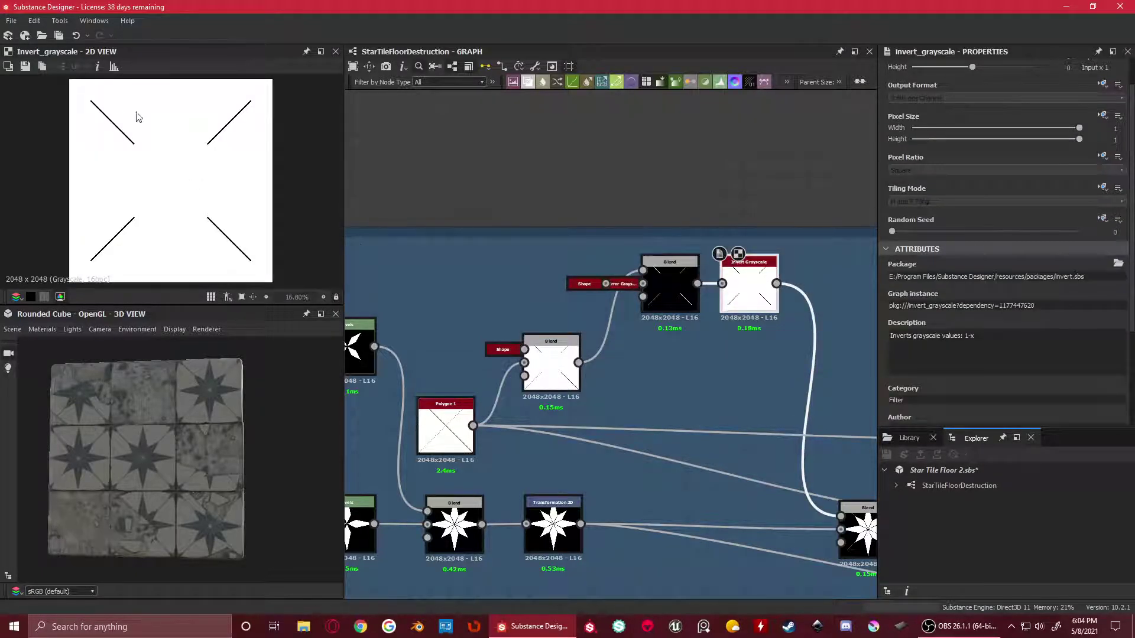
pyautogui.scroll(2, 113, 121)
pyautogui.scroll(-2, 186, 177)
pyautogui.click(551, 363)
pyautogui.click(748, 286)
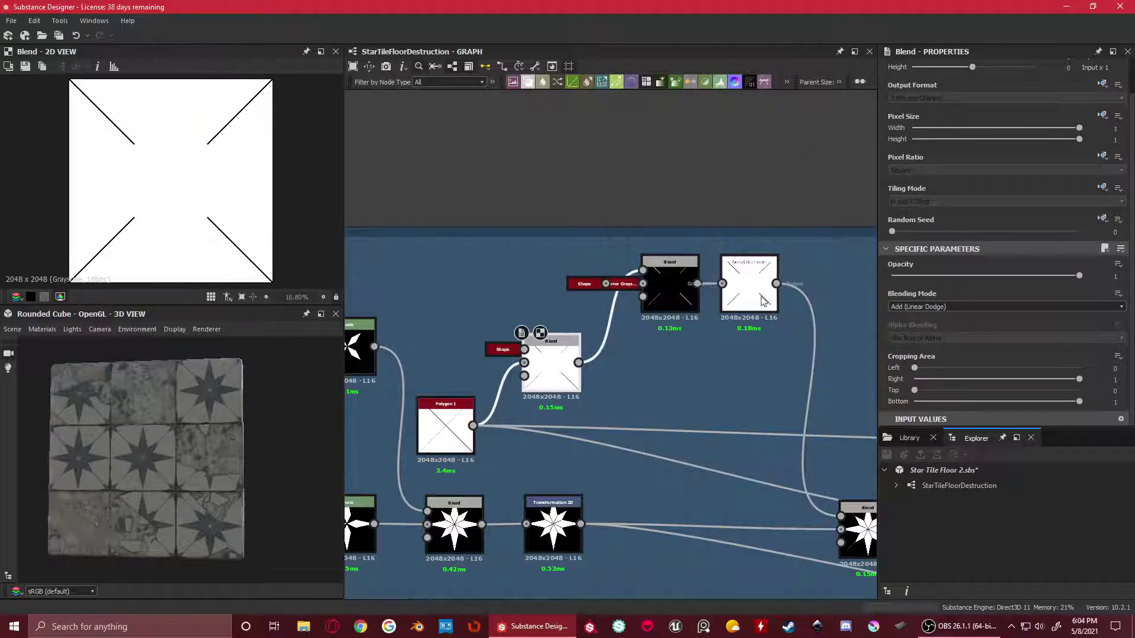
# Display the Blend node after Invert Grayscale and check its blending mode and the diagonal lines extending from the star
pyautogui.moveTo(875, 521); pyautogui.dragTo(632, 358, button='middle')
pyautogui.click(632, 358)
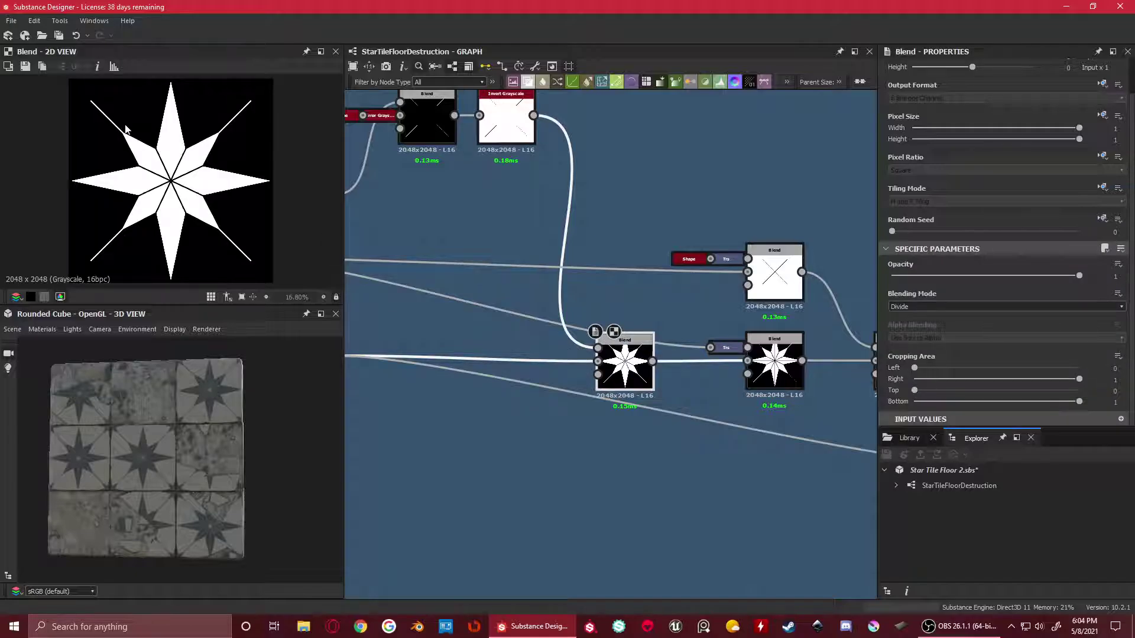
pyautogui.scroll(2, 106, 114)
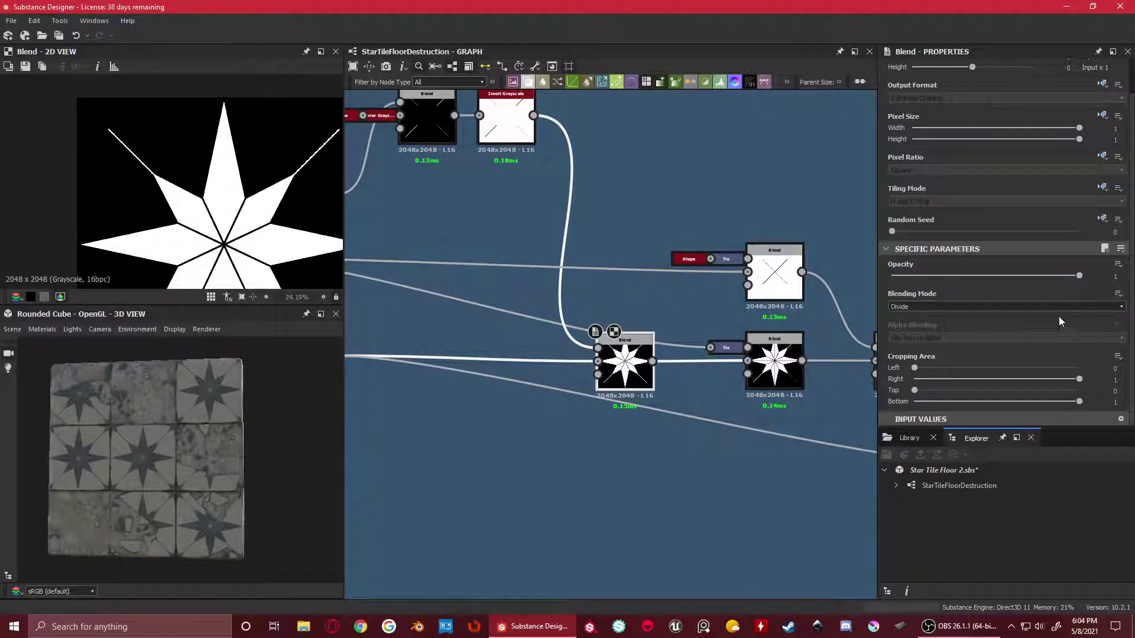
pyautogui.scroll(-3, 101, 162)
pyautogui.scroll(3, 112, 118)
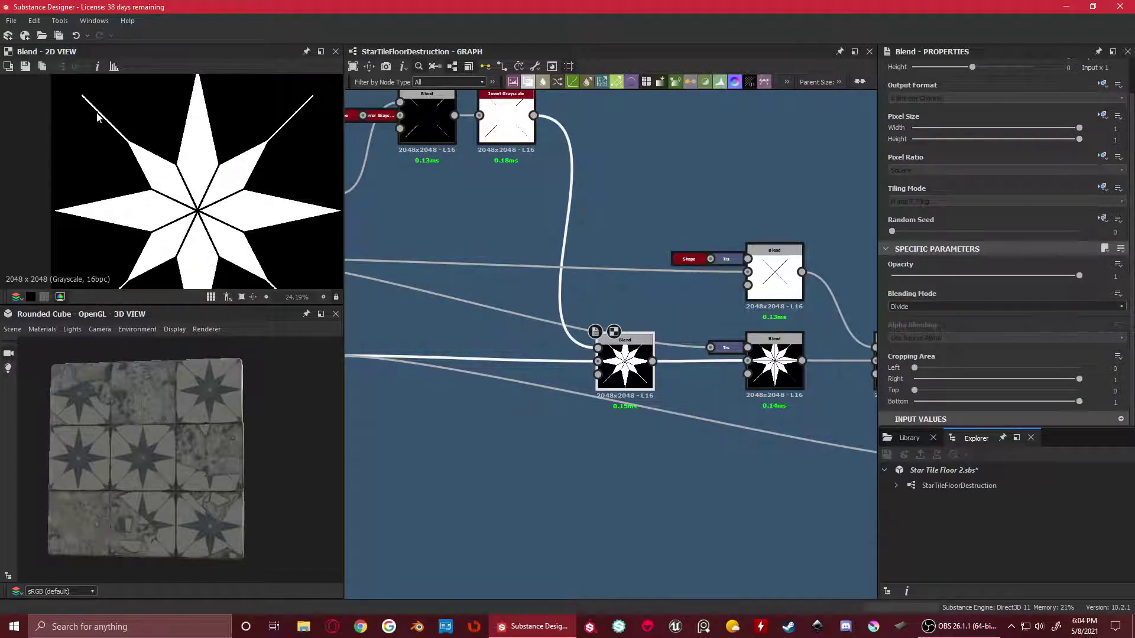
# Compare Invert Grayscale with the Divide Blend after it, and examine up close where a diagonal line meets the star's tip
pyautogui.moveTo(525, 175); pyautogui.dragTo(538, 209, button='middle')
pyautogui.click(519, 154)
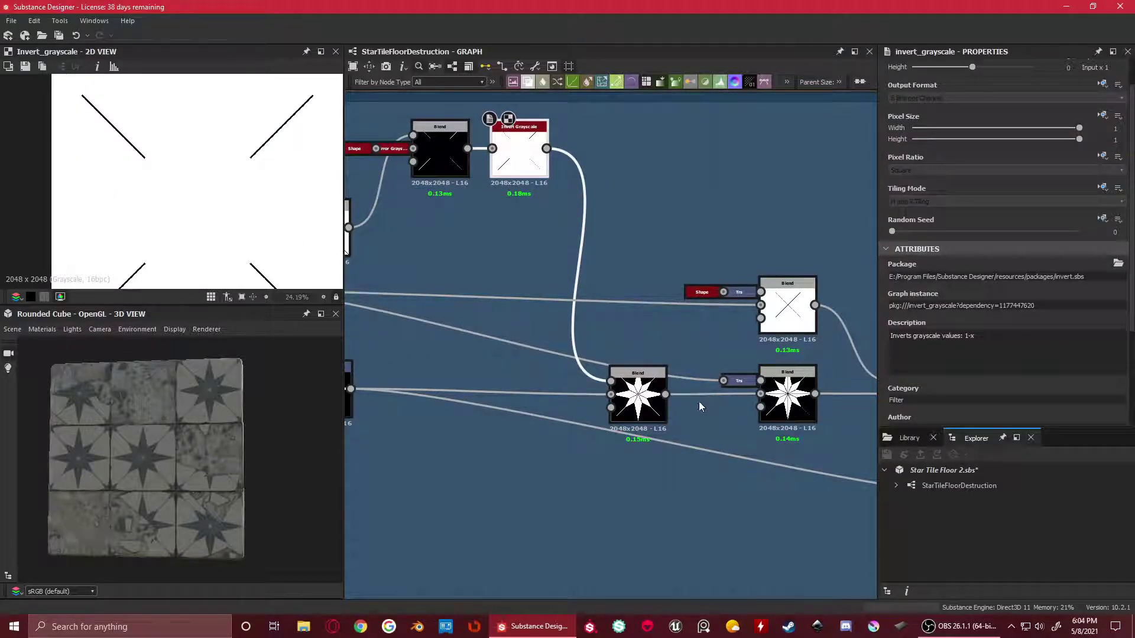
pyautogui.moveTo(638, 398); pyautogui.dragTo(645, 399)
pyautogui.scroll(4, 121, 143)
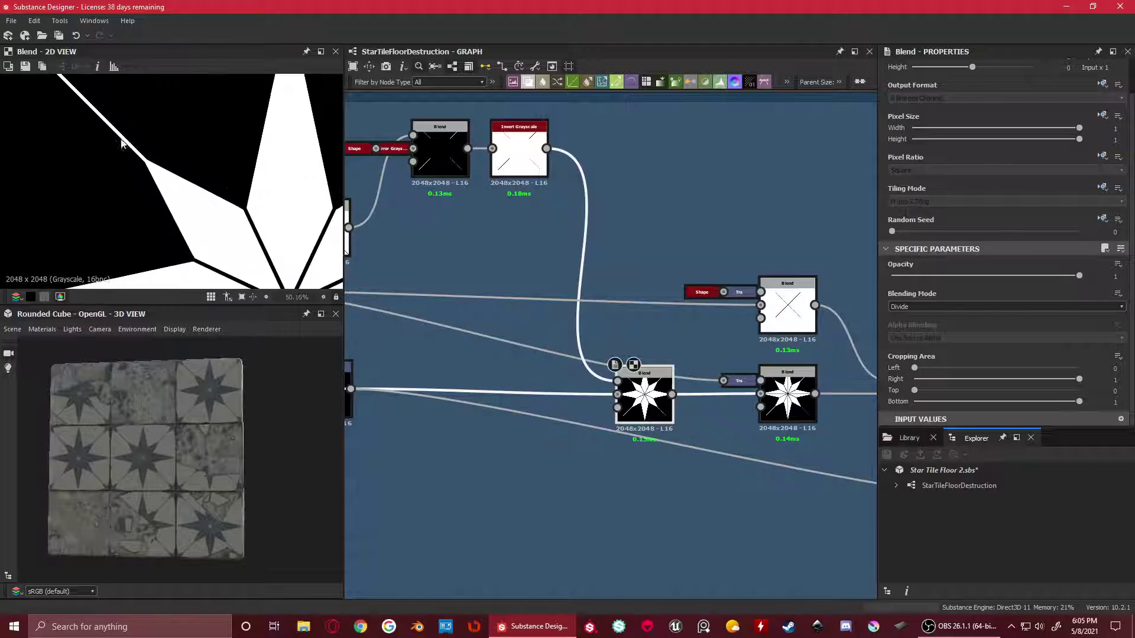
pyautogui.scroll(3, 149, 172)
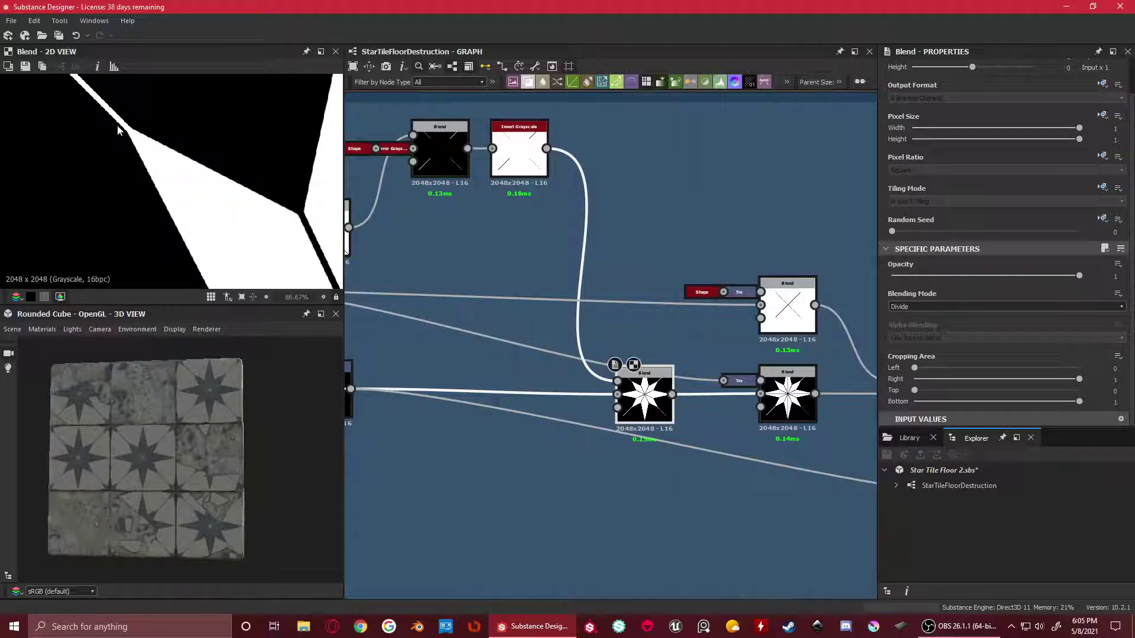
pyautogui.scroll(-8, 117, 130)
# Compare the Subtract Blend and the star's Transformation 2D output with the combined star in the Divide Blend
pyautogui.click(443, 155)
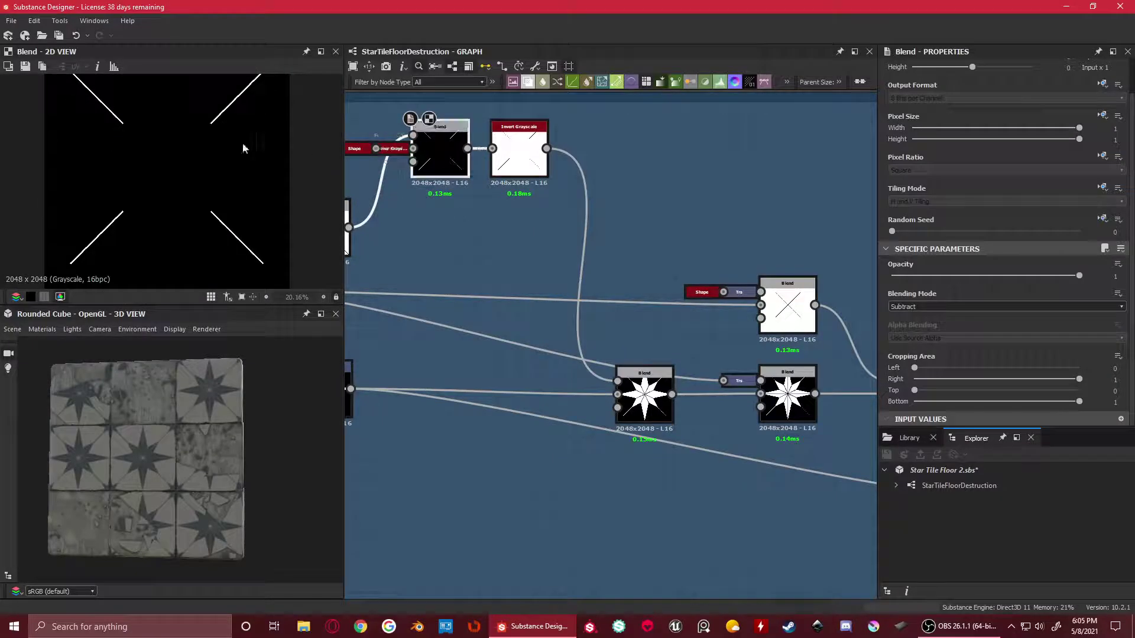
pyautogui.click(644, 393)
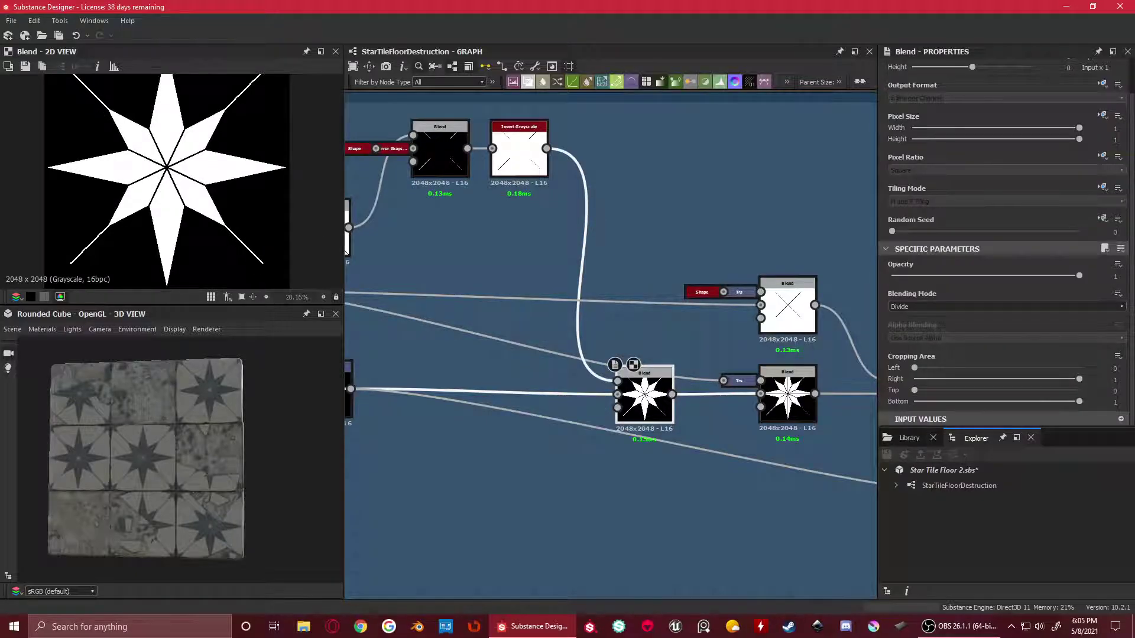
pyautogui.scroll(-2, 528, 363)
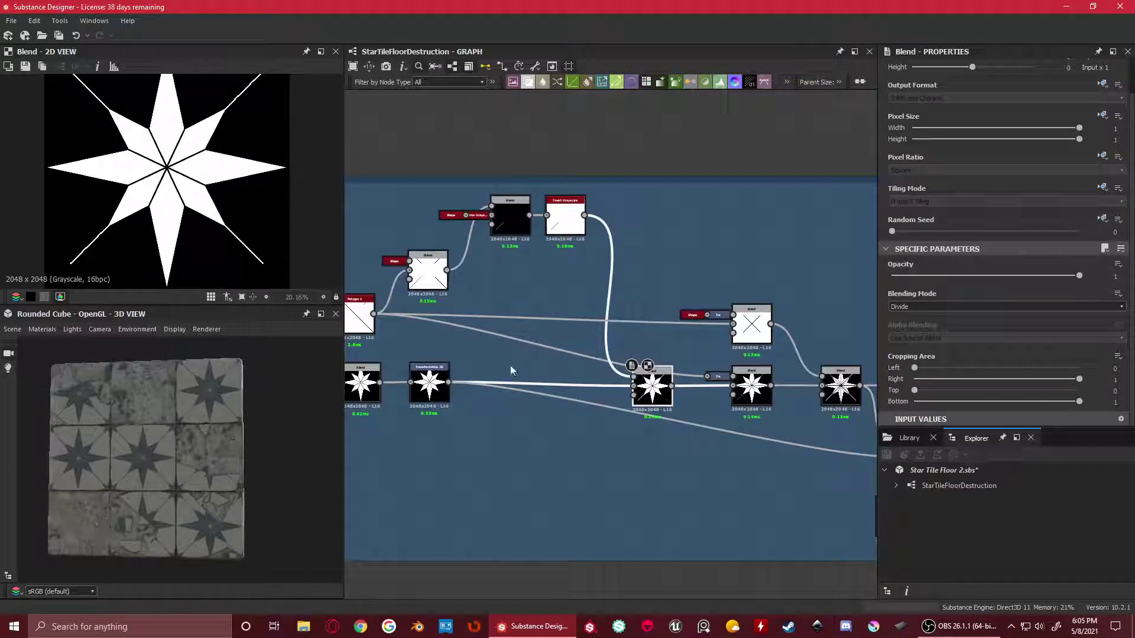
pyautogui.click(435, 392)
pyautogui.click(650, 388)
pyautogui.scroll(-5, 93, 197)
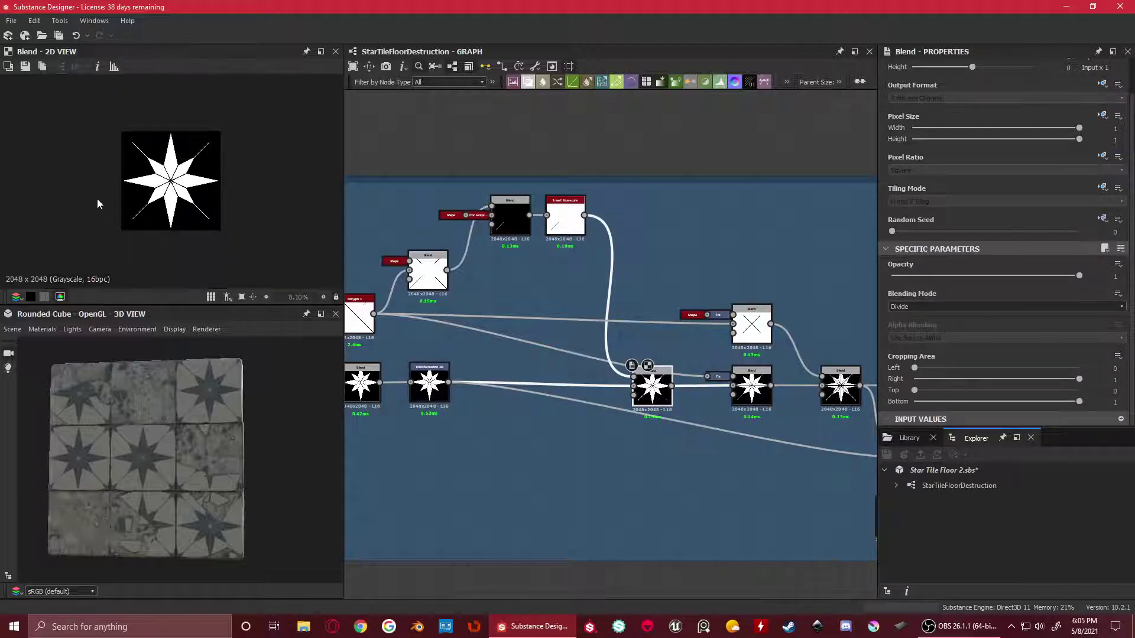
pyautogui.scroll(3, 737, 392)
pyautogui.moveTo(588, 390); pyautogui.dragTo(541, 390)
# Display the Blend node following the Divide Blend and check its blending mode and the lines splitting the star's main points
pyautogui.click(769, 384)
pyautogui.scroll(5, 180, 108)
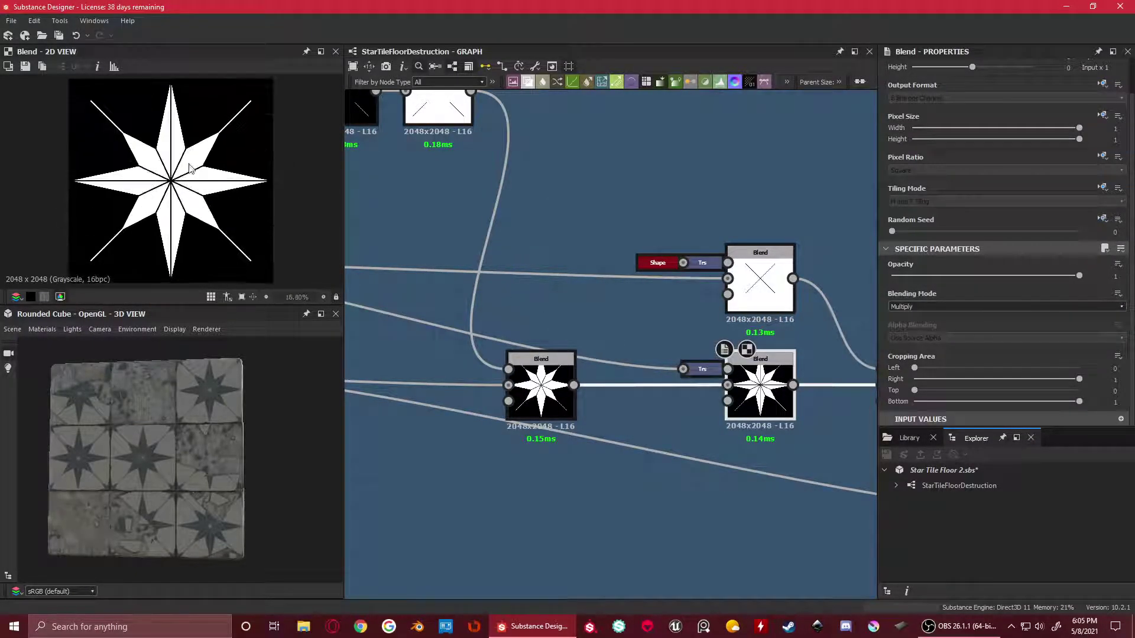
pyautogui.scroll(-2, 182, 130)
pyautogui.scroll(-3, 698, 379)
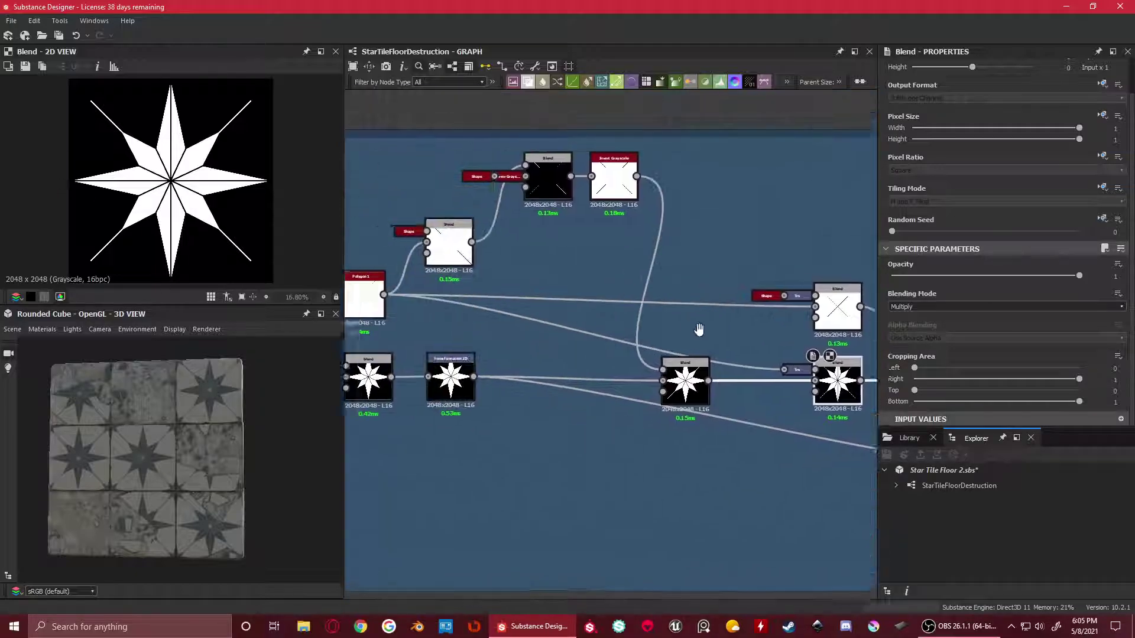
# Compare the Polygon 1 diagonal cross with its rotated version in the Transformation 2D node feeding the lower Blend
pyautogui.doubleClick(408, 301)
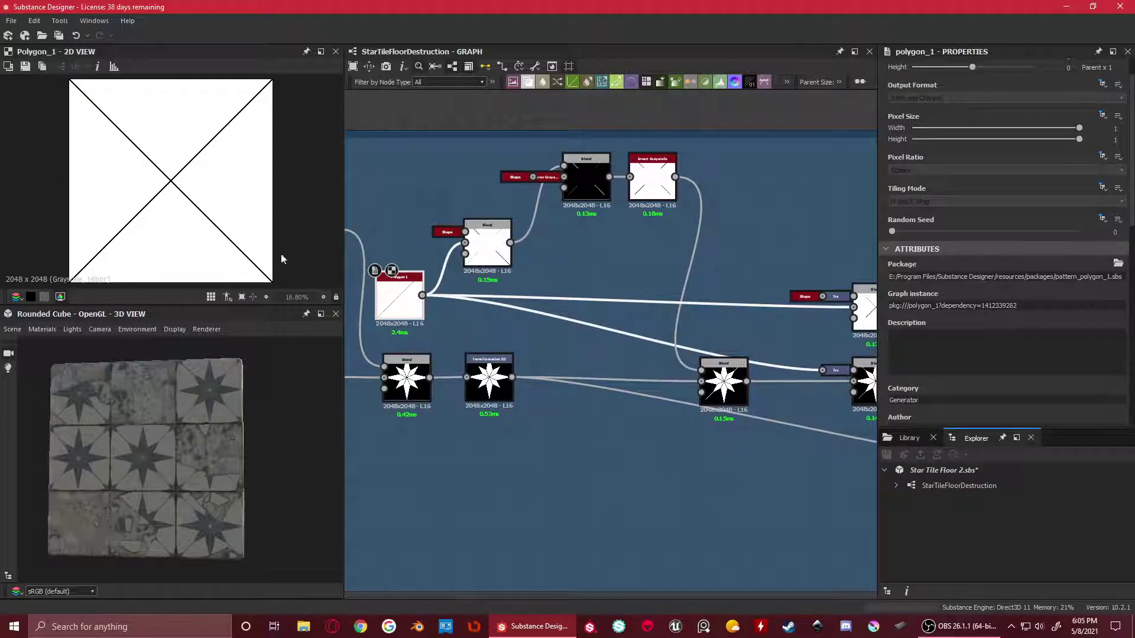
pyautogui.scroll(3, 650, 360)
pyautogui.click(642, 363)
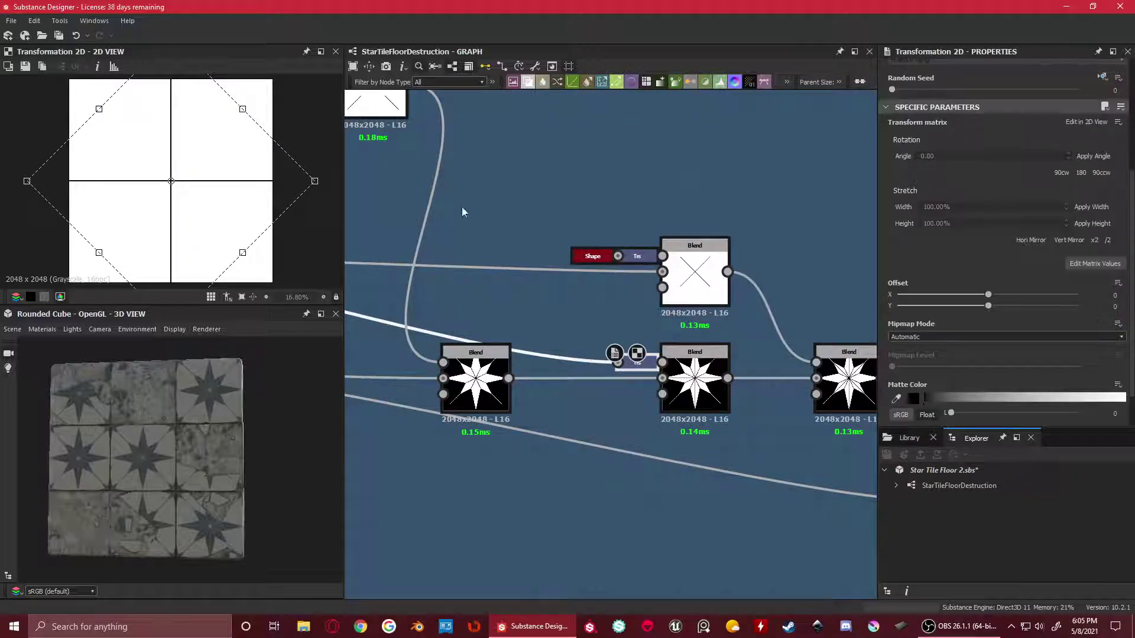
# Compare the first Multiply Blend's star with its Transformation 2D cross input to see how the dividing lines are applied
pyautogui.scroll(-1, 810, 411)
pyautogui.moveTo(808, 410); pyautogui.dragTo(753, 379, button='middle')
pyautogui.scroll(1, 668, 348)
pyautogui.doubleClick(667, 346)
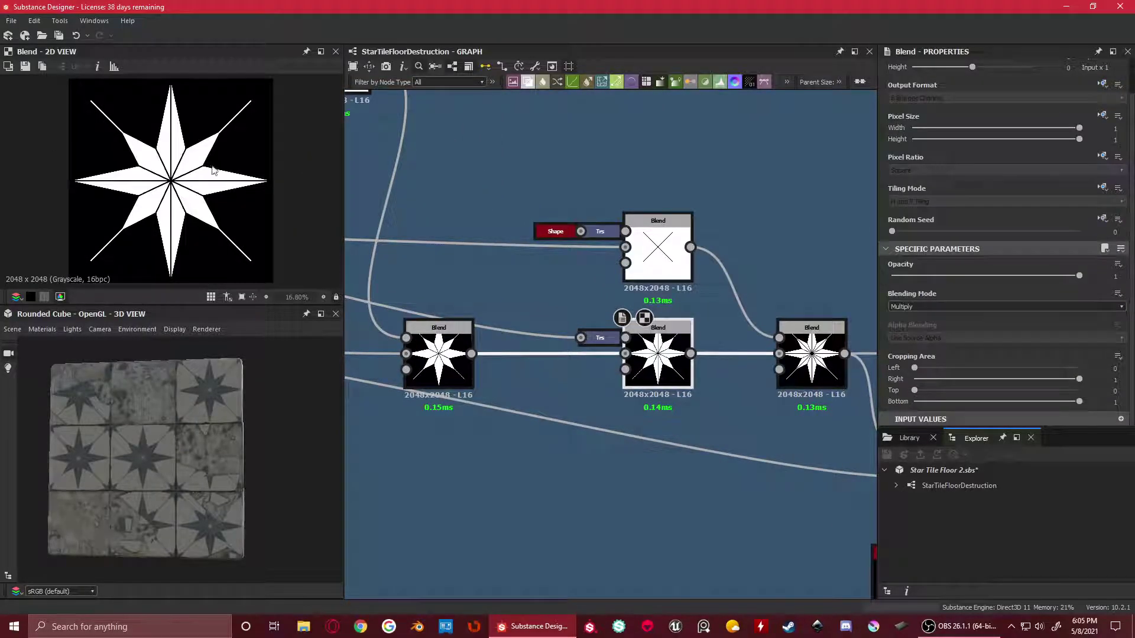
pyautogui.scroll(3, 198, 164)
pyautogui.doubleClick(599, 338)
pyautogui.doubleClick(650, 348)
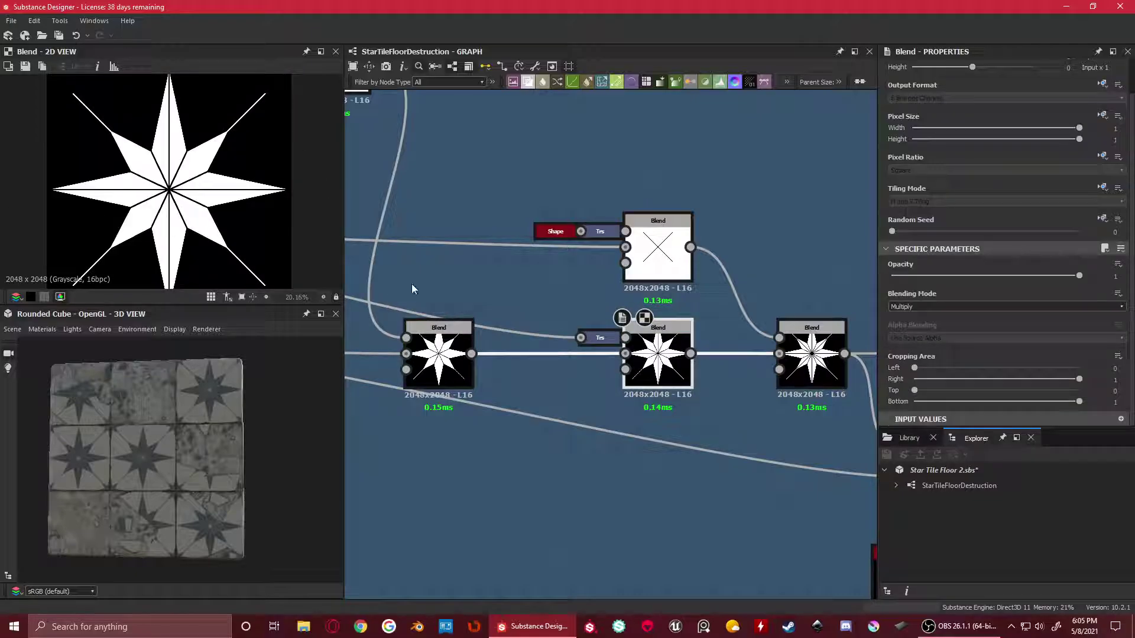
pyautogui.doubleClick(599, 337)
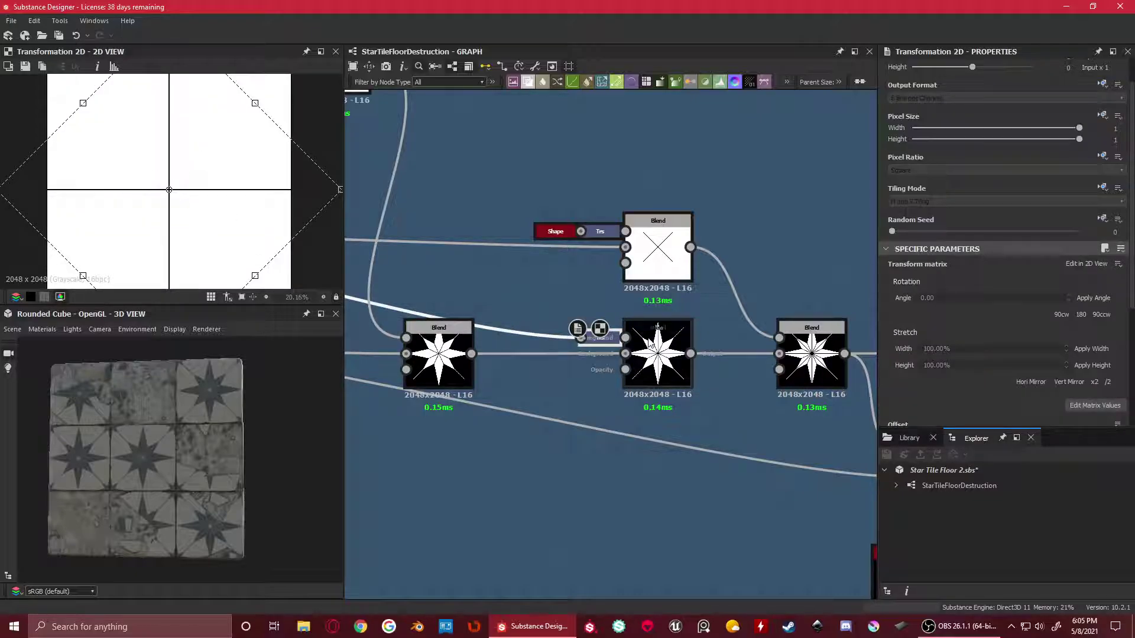
pyautogui.doubleClick(650, 346)
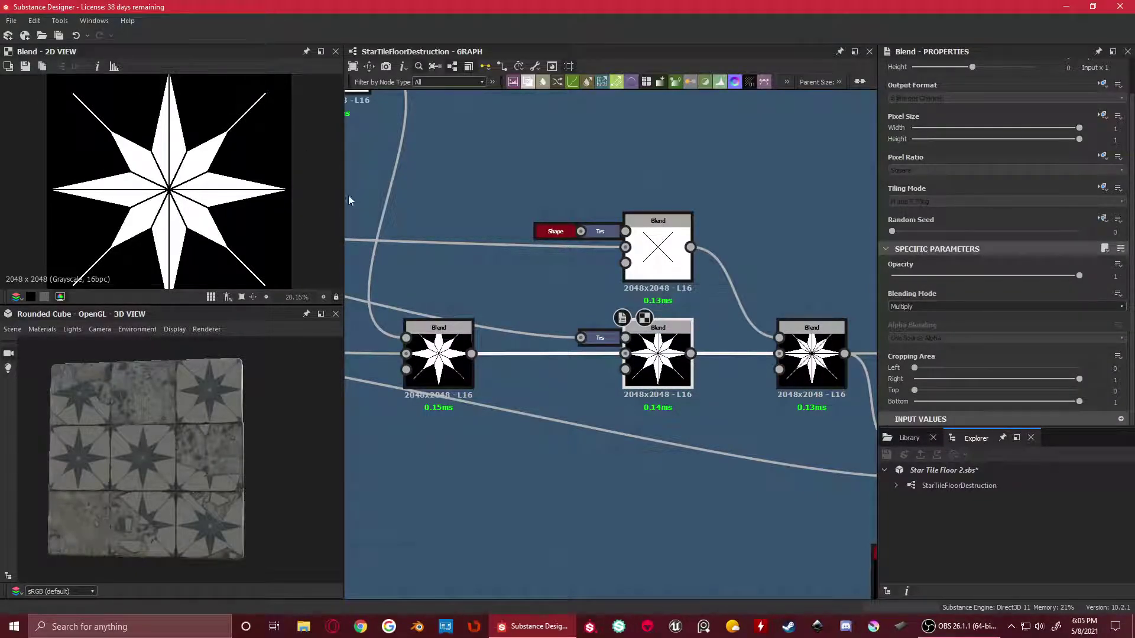
# Display the second Multiply Blend and examine up close where the diagonal dividing lines end at the star's short points
pyautogui.scroll(-1, 728, 360)
pyautogui.moveTo(728, 360); pyautogui.dragTo(576, 364, button='middle')
pyautogui.scroll(2, 638, 369)
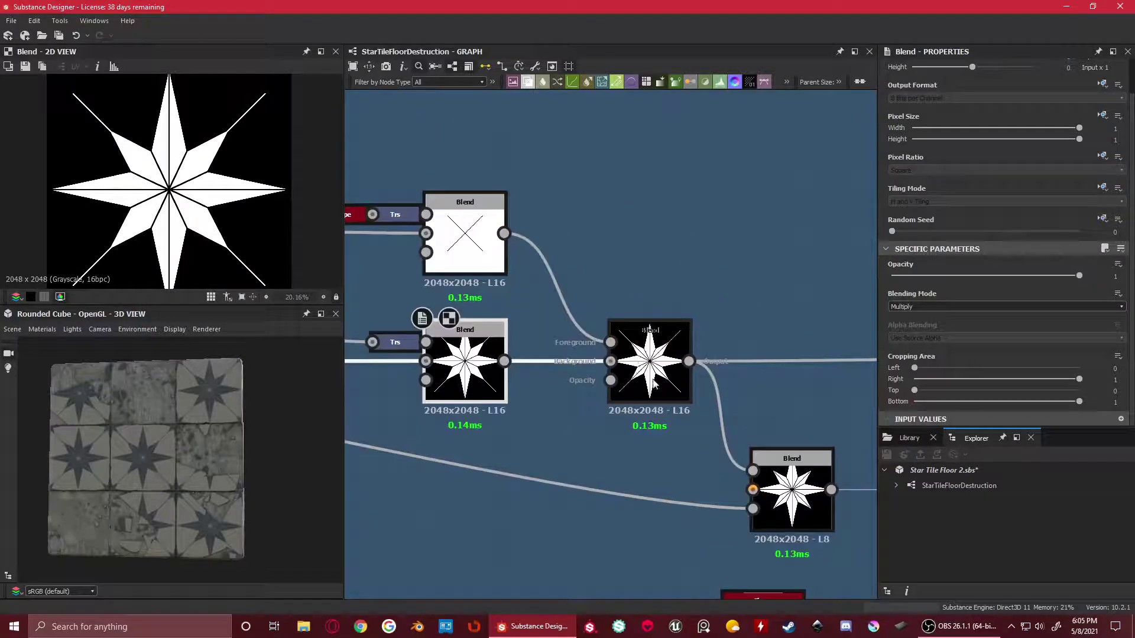
pyautogui.scroll(3, 117, 148)
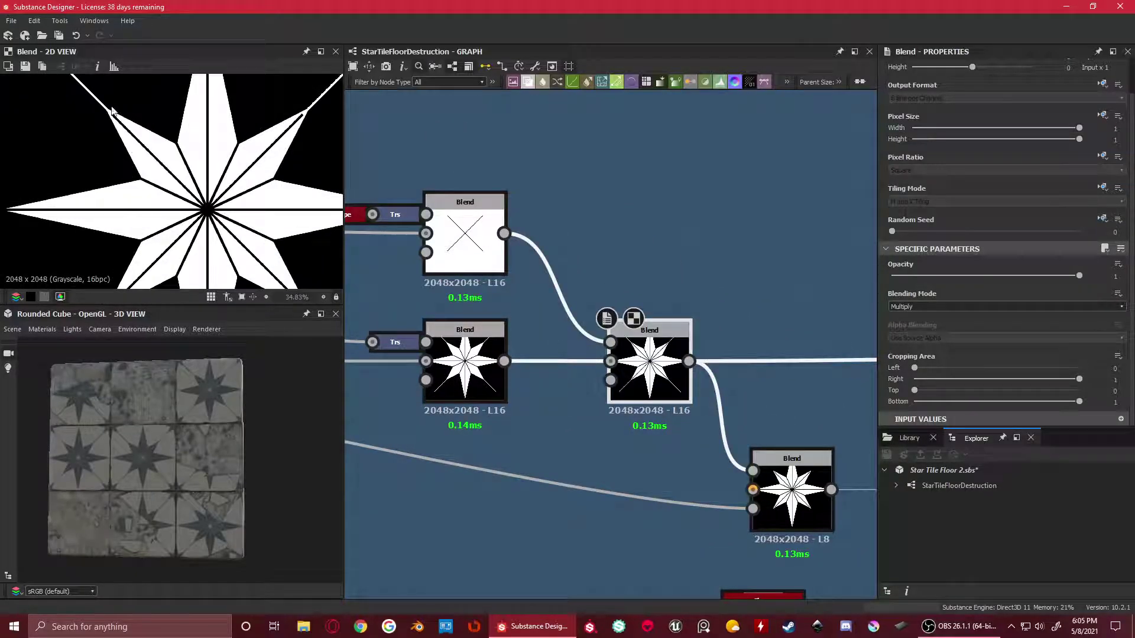
pyautogui.scroll(-3, 604, 330)
# Display the upper Divide Blend feeding the second Multiply Blend and view its whole shortened diagonal cross
pyautogui.moveTo(463, 319); pyautogui.dragTo(594, 338, button='middle')
pyautogui.doubleClick(727, 322)
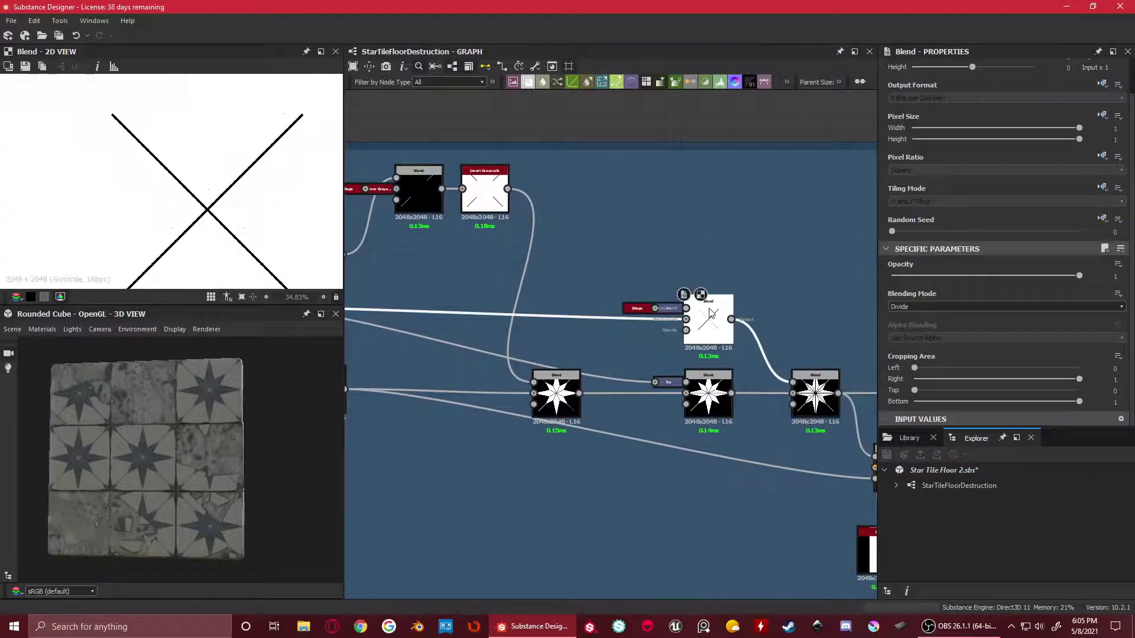
pyautogui.press('f')
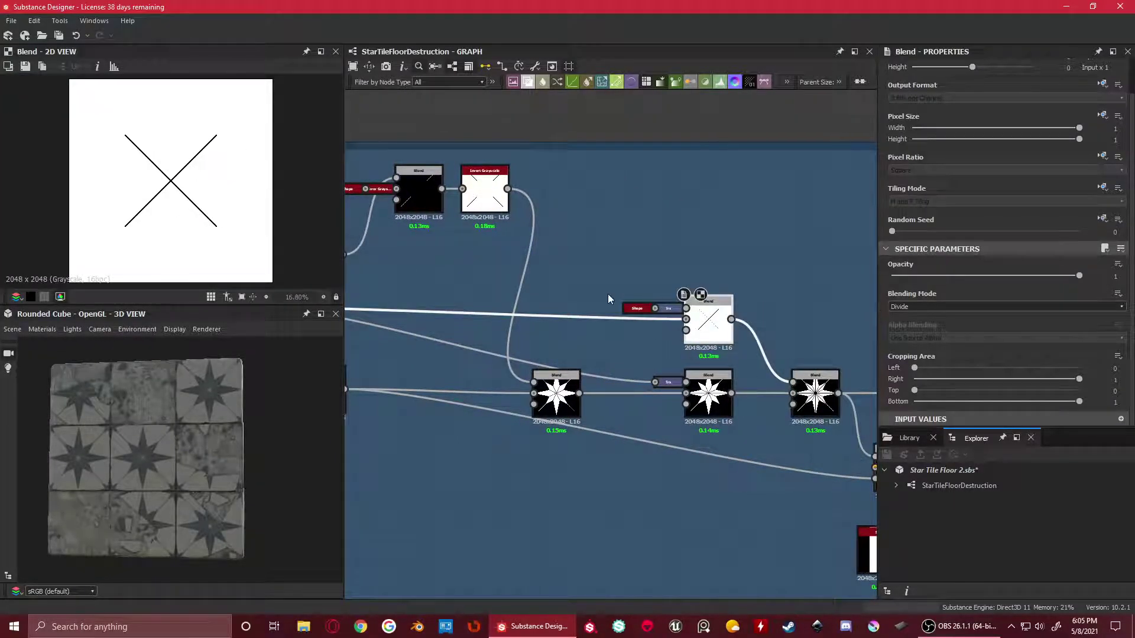
# Inspect the square Shape node's pattern, scale and size, and the Transformation 2D node that rotates it into a diamond
pyautogui.scroll(2, 608, 298)
pyautogui.doubleClick(637, 311)
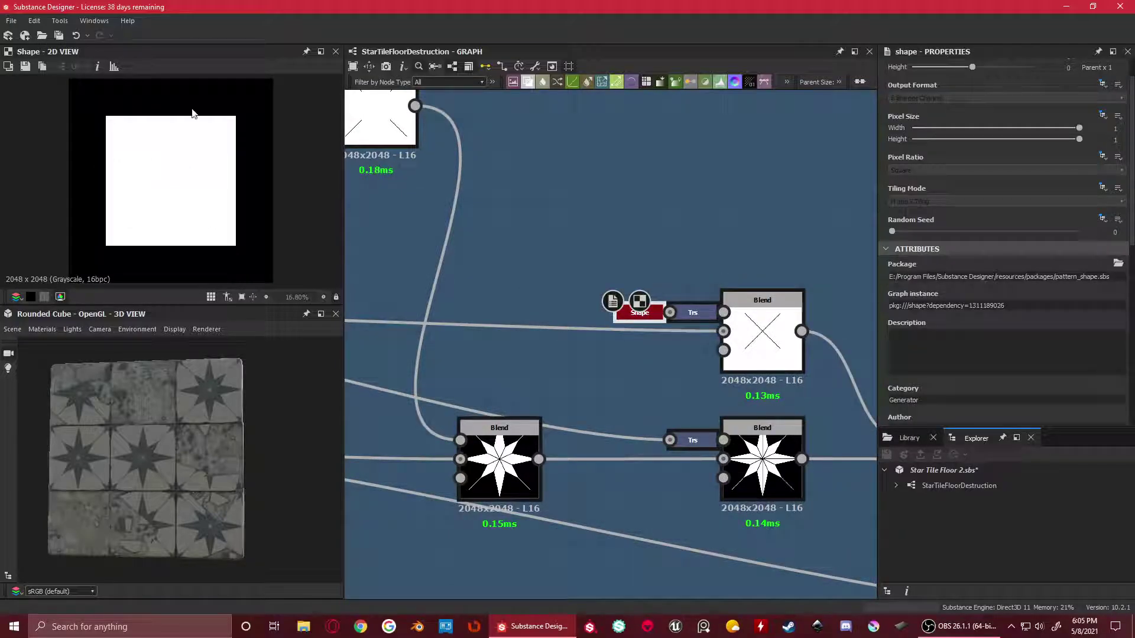
pyautogui.scroll(-5, 911, 306)
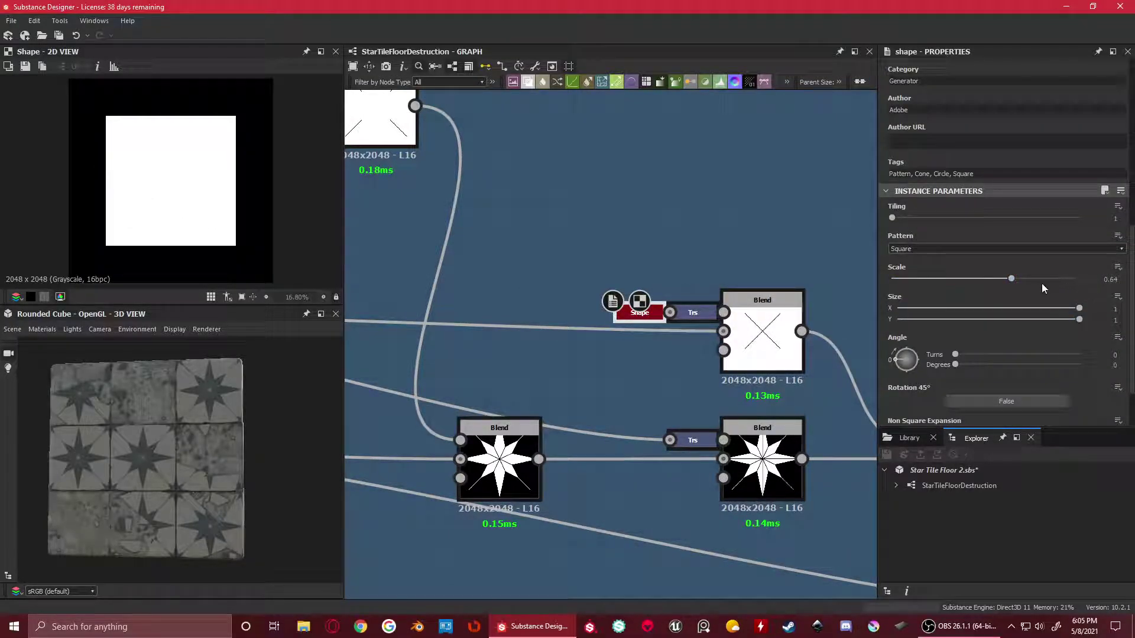
pyautogui.doubleClick(704, 313)
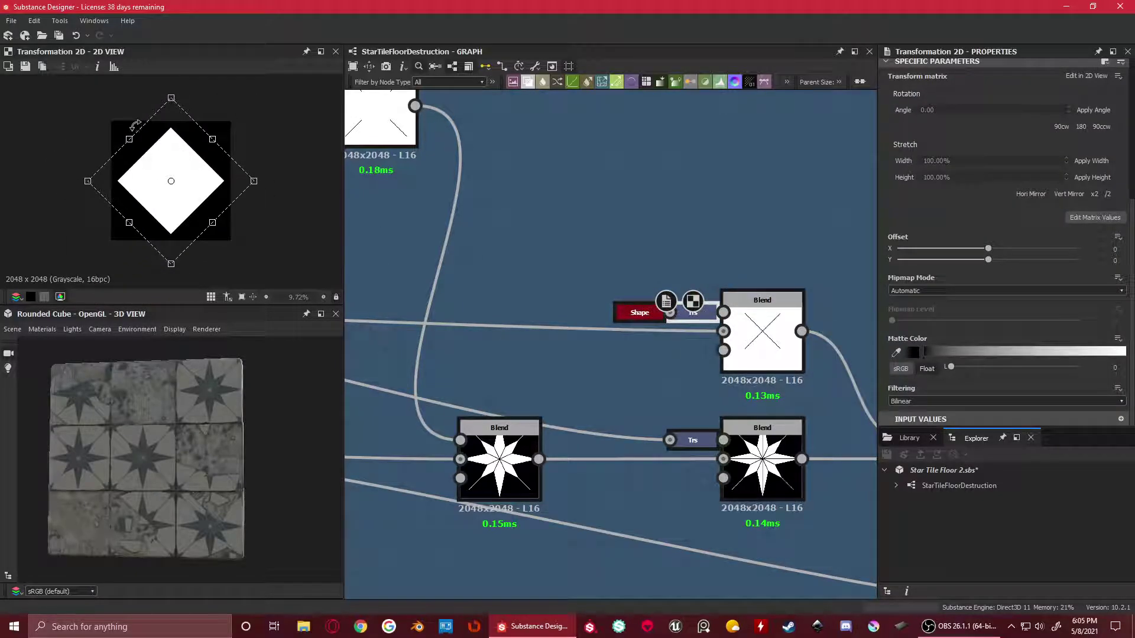
# Return to the upper Divide Blend and examine its cross, blending mode and input connections
pyautogui.moveTo(761, 315); pyautogui.dragTo(537, 156, button='middle')
pyautogui.scroll(2, 537, 158)
pyautogui.doubleClick(537, 160)
pyautogui.scroll(4, 177, 170)
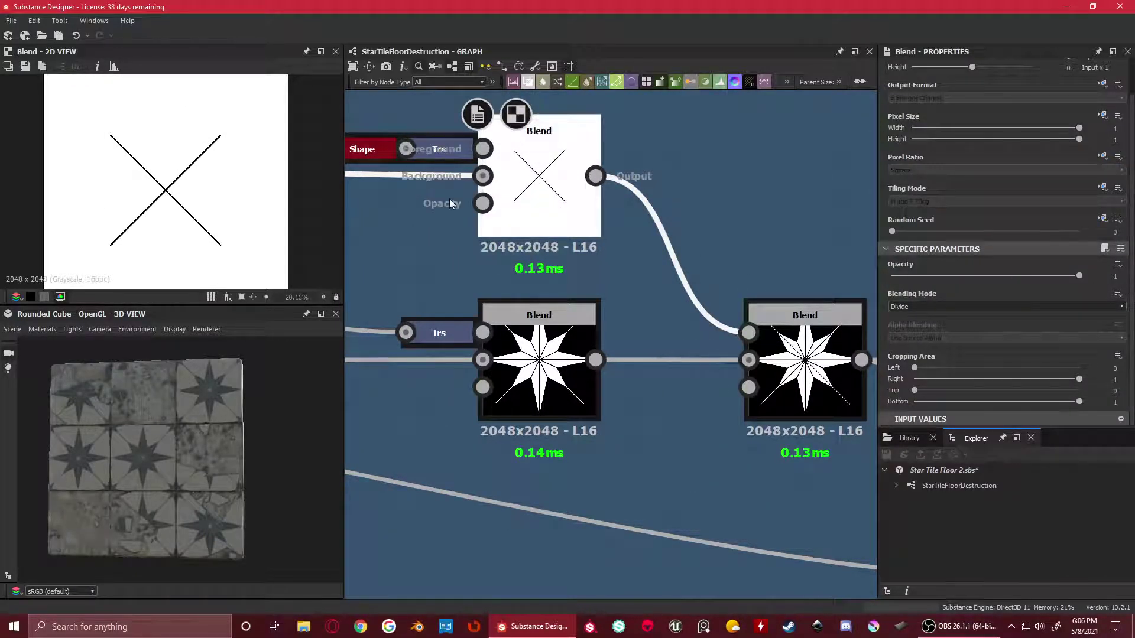
# Trace the upper Divide Blend's background input back to Polygon 1 and compare the full cross with the shortened one
pyautogui.scroll(-3, 496, 219)
pyautogui.moveTo(491, 223); pyautogui.dragTo(811, 363, button='middle')
pyautogui.scroll(-1, 534, 299)
pyautogui.click(405, 315)
pyautogui.doubleClick(405, 313)
pyautogui.moveTo(712, 313); pyautogui.dragTo(521, 304, button='middle')
pyautogui.scroll(2, 686, 316)
pyautogui.doubleClick(687, 316)
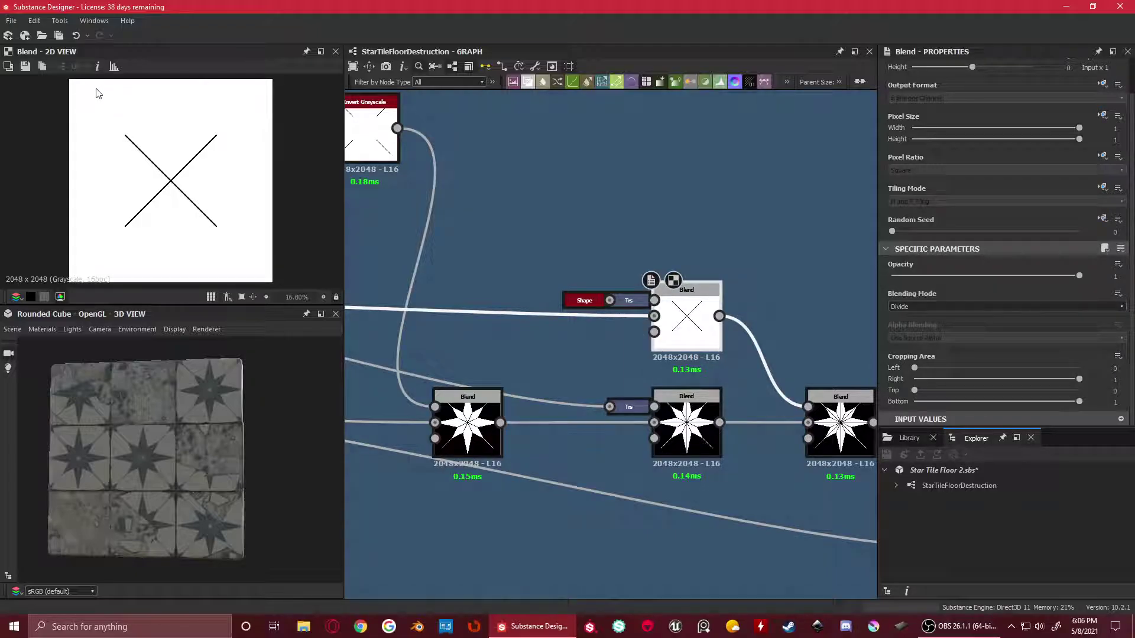
# Examine the end of the shortened cross line up close and compare it with the Mirror Grayscale output
pyautogui.scroll(3, 88, 91)
pyautogui.scroll(-2, 547, 267)
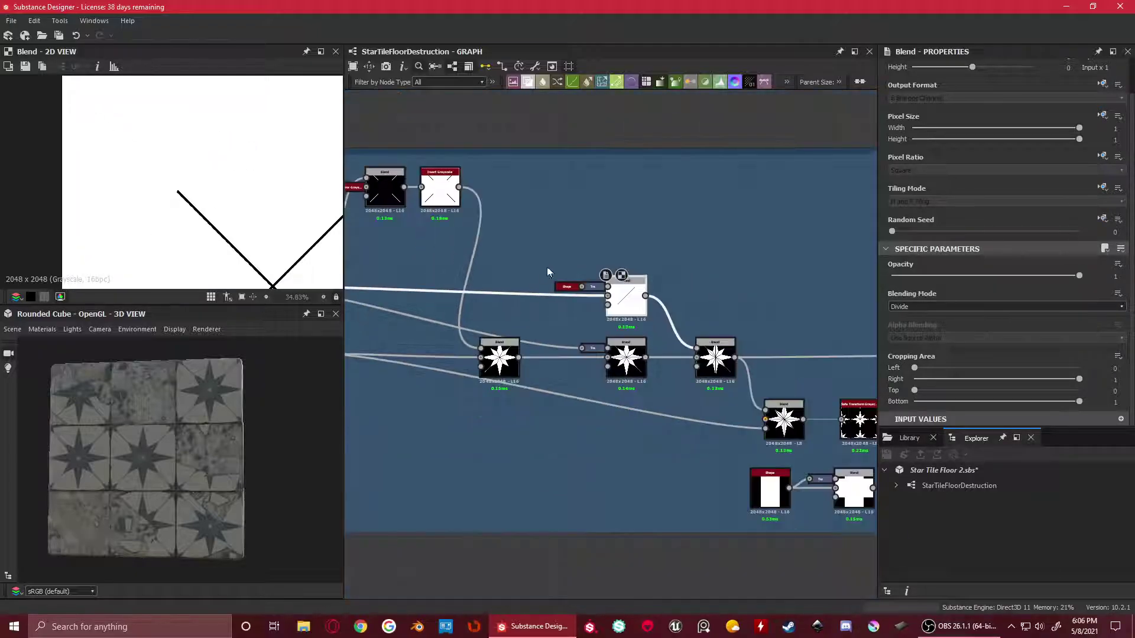
pyautogui.doubleClick(436, 200)
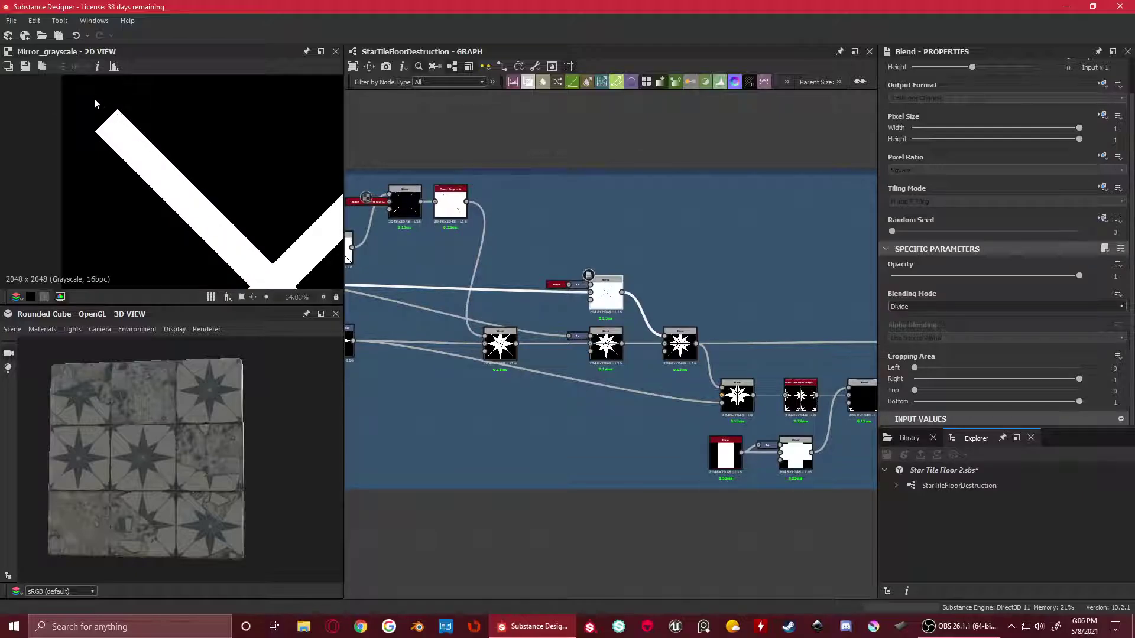
pyautogui.scroll(2, 650, 329)
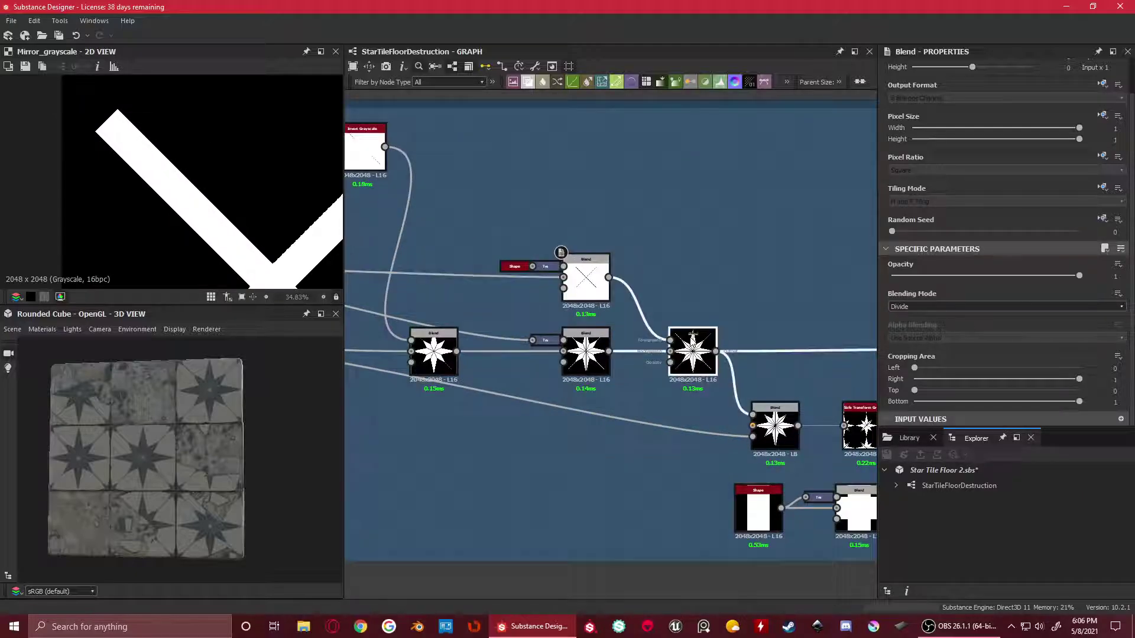
# Compare the Multiply Blend's star with its cross-line input and examine where a dividing line ends at the star tip
pyautogui.doubleClick(690, 335)
pyautogui.scroll(2, 691, 335)
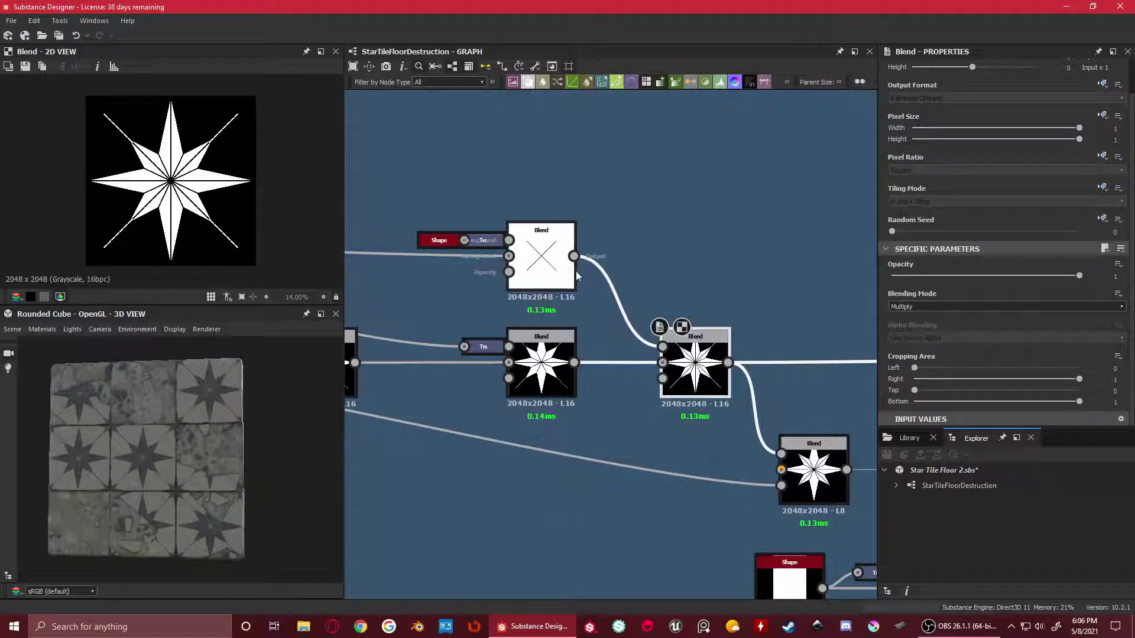
pyautogui.doubleClick(562, 272)
pyautogui.doubleClick(694, 336)
pyautogui.scroll(6, 147, 186)
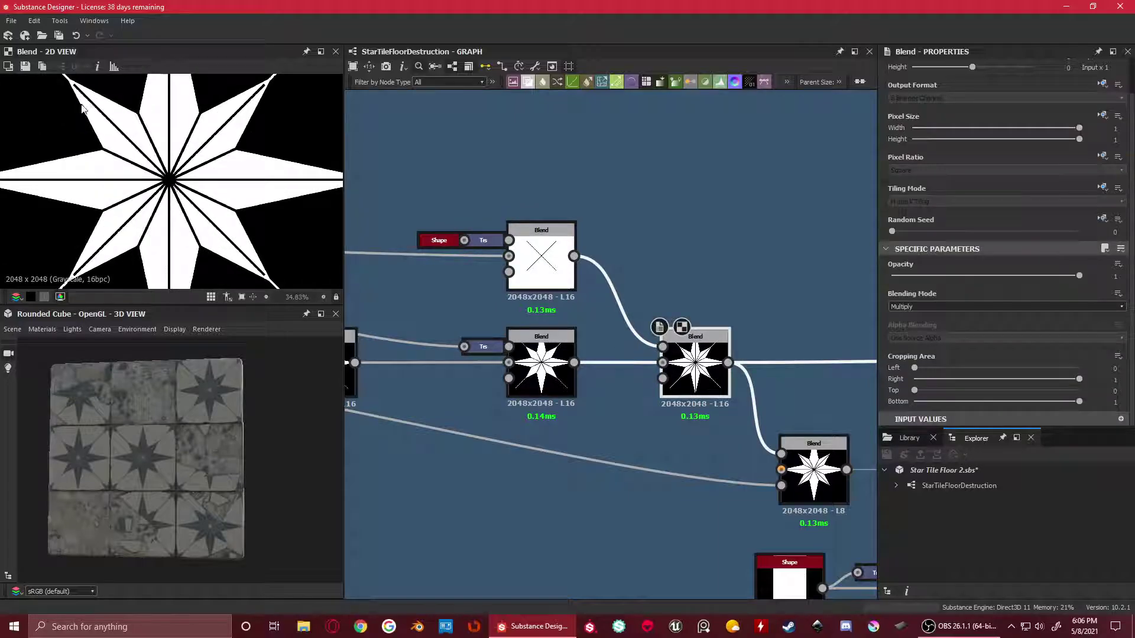
pyautogui.scroll(-3, 63, 106)
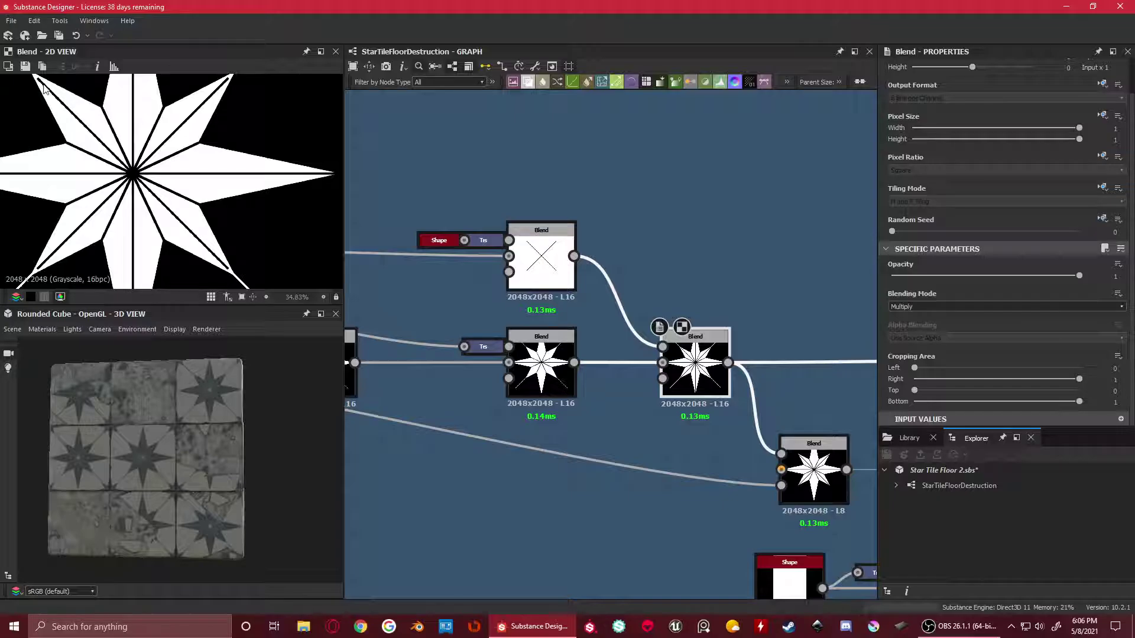
pyautogui.scroll(5, 213, 177)
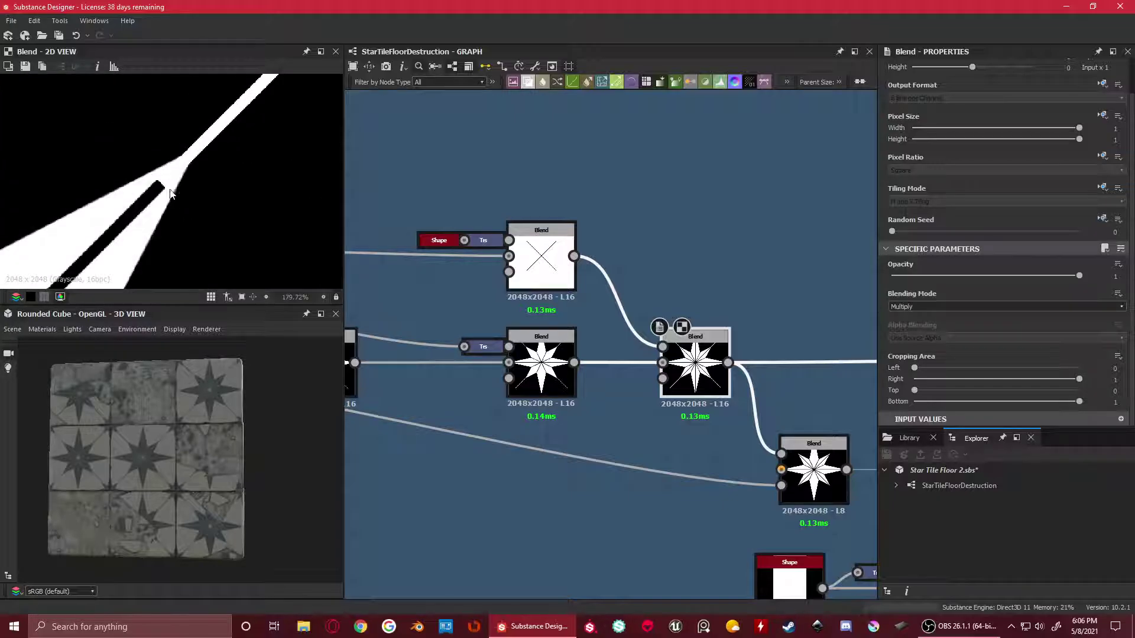
pyautogui.scroll(-3, 618, 341)
# Inspect the Copy Blend that follows the Multiply Blend, checking its star output and input connections
pyautogui.moveTo(759, 399); pyautogui.dragTo(621, 303, button='middle')
pyautogui.scroll(-8, 175, 201)
pyautogui.scroll(2, 621, 303)
pyautogui.doubleClick(620, 303)
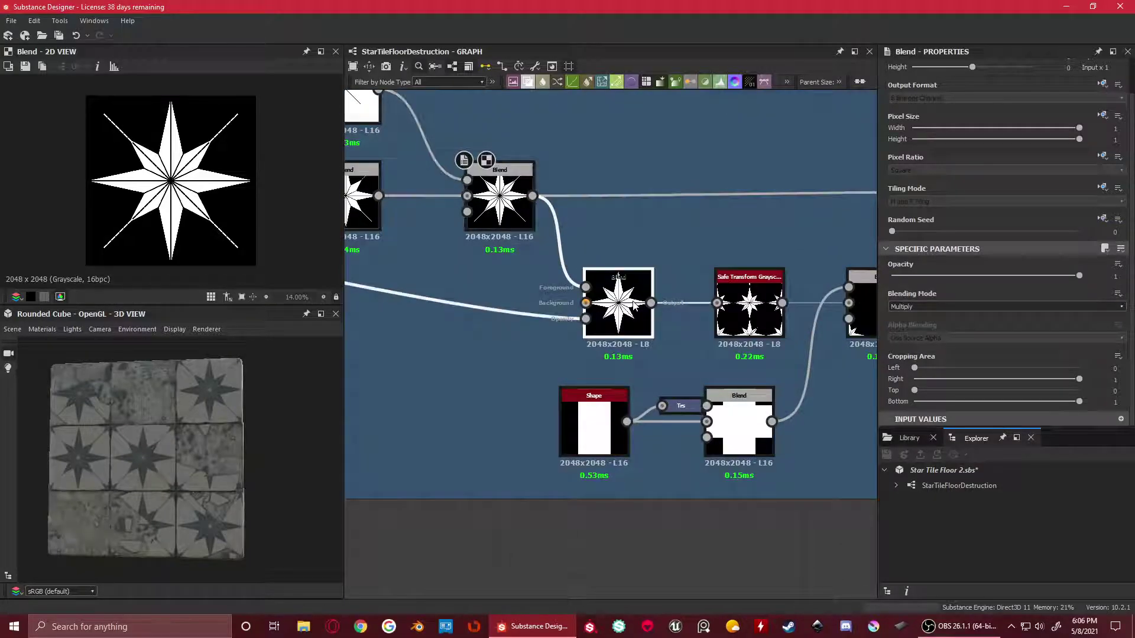
pyautogui.scroll(-4, 597, 303)
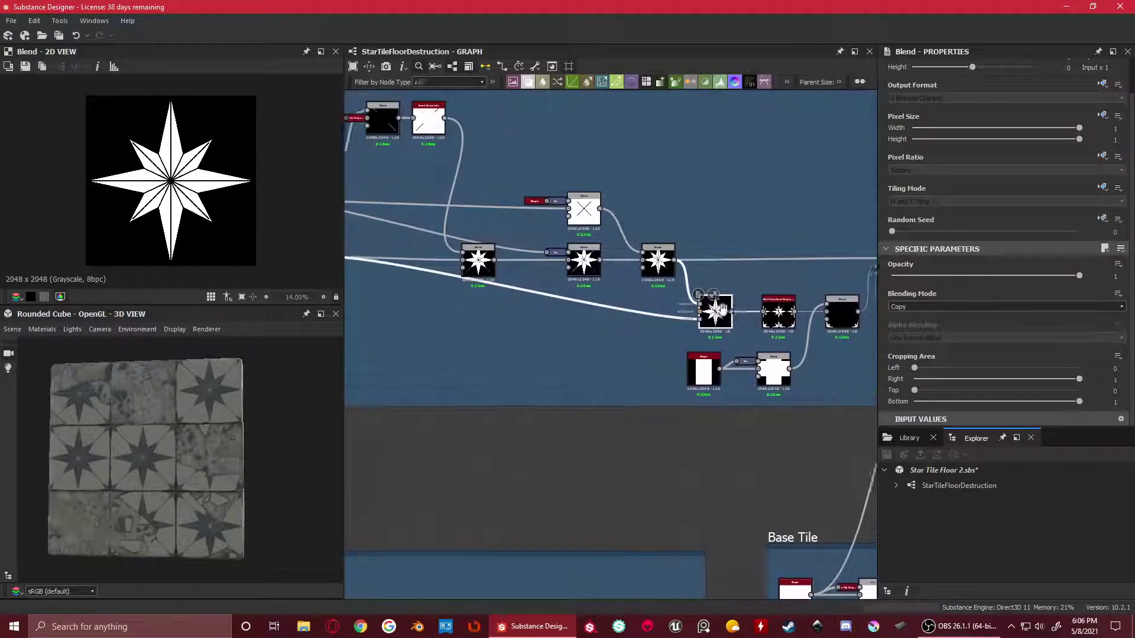
pyautogui.scroll(3, 208, 182)
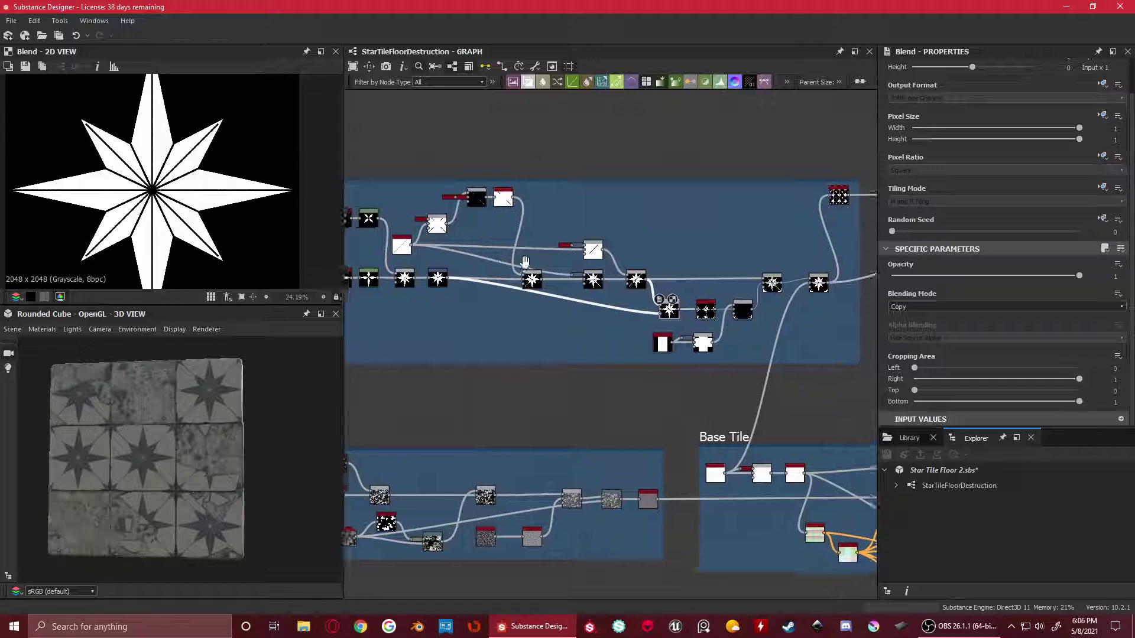
pyautogui.scroll(4, 545, 318)
pyautogui.scroll(-2, 532, 301)
# Trace the Copy Blend's opacity input back to the Transformation 2D node and examine its star mask
pyautogui.doubleClick(508, 271)
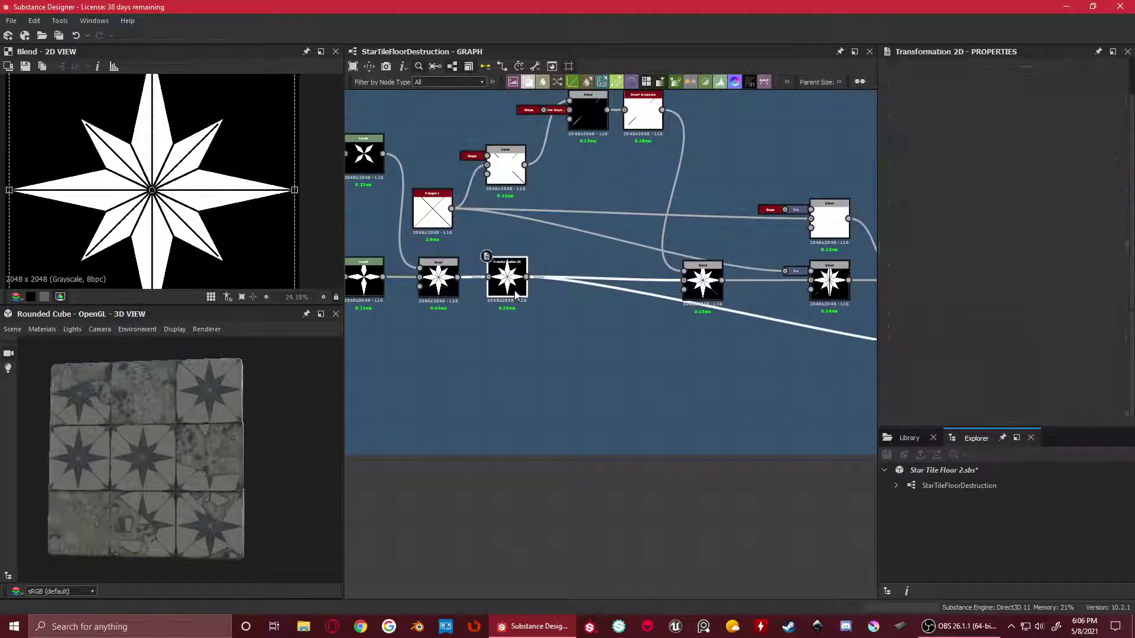
pyautogui.scroll(-2, 526, 286)
pyautogui.scroll(3, 526, 280)
pyautogui.scroll(-1, 803, 337)
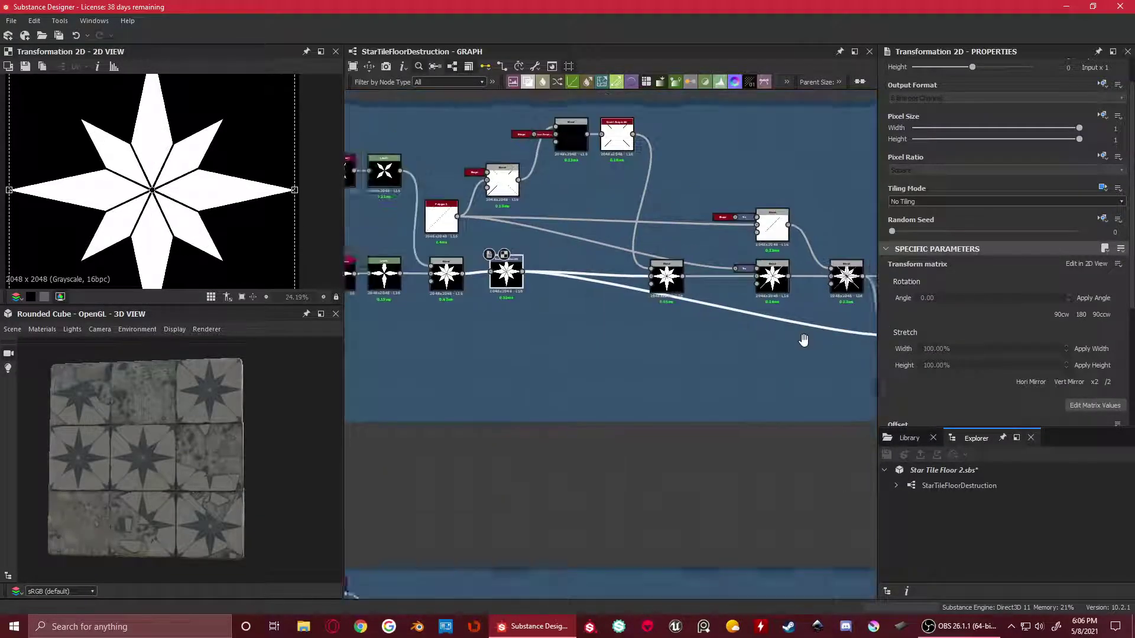
pyautogui.moveTo(803, 339); pyautogui.dragTo(741, 338, button='middle')
pyautogui.scroll(-3, 232, 189)
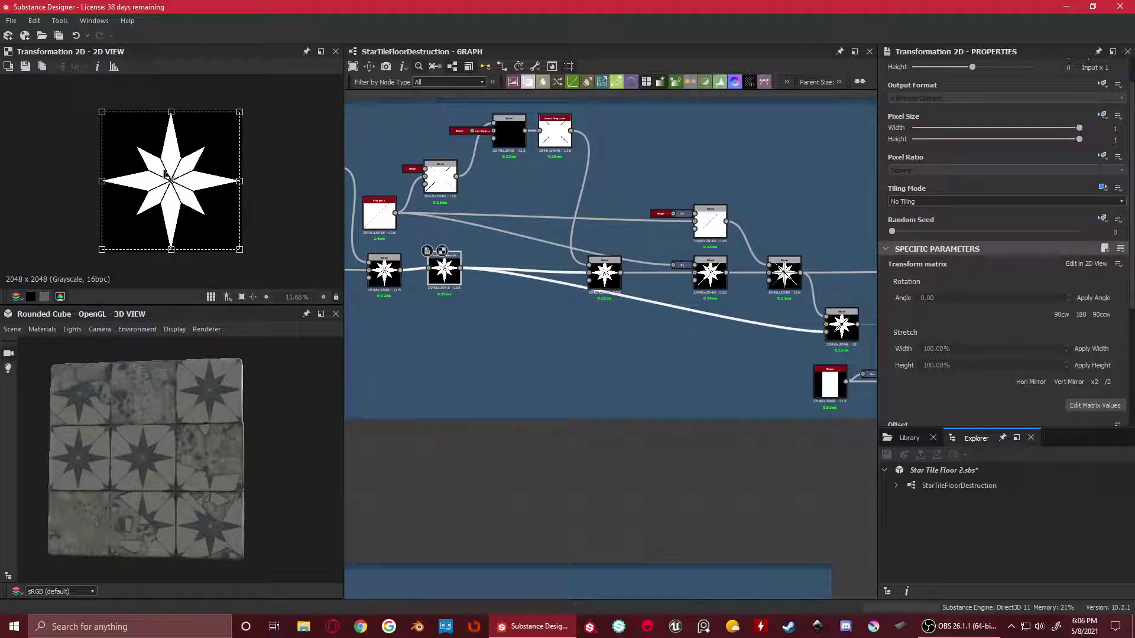
pyautogui.scroll(1, 467, 282)
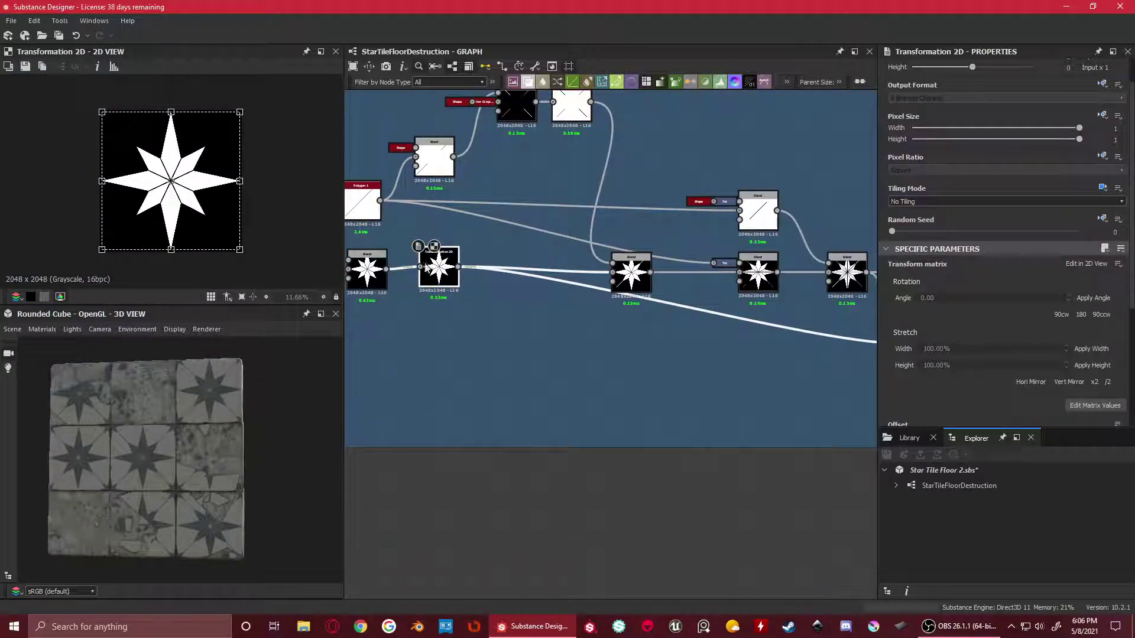
# Return to the Copy Blend and compare its masked star with the Multiply Blend's output
pyautogui.moveTo(832, 362); pyautogui.dragTo(575, 324, button='middle')
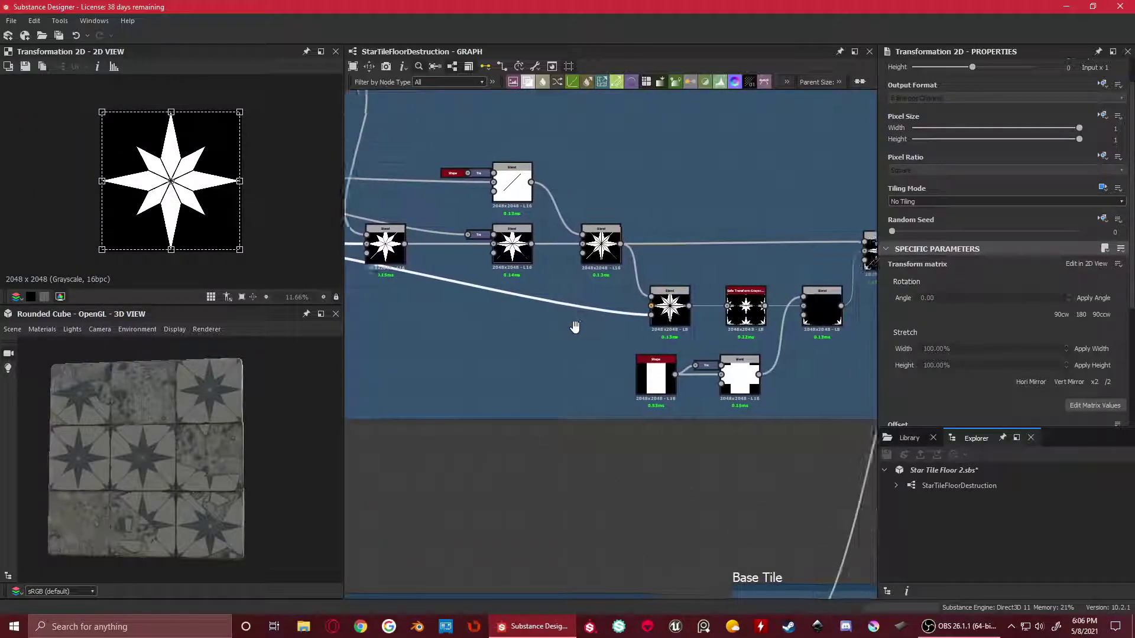
pyautogui.scroll(2, 664, 328)
pyautogui.click(631, 289)
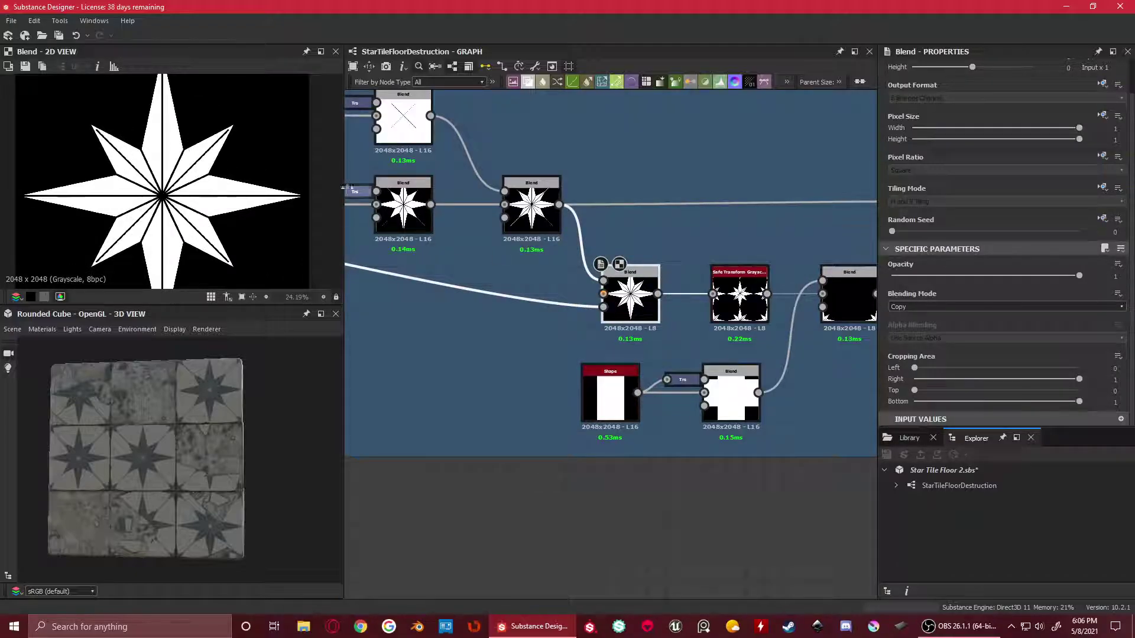
pyautogui.scroll(-3, 482, 223)
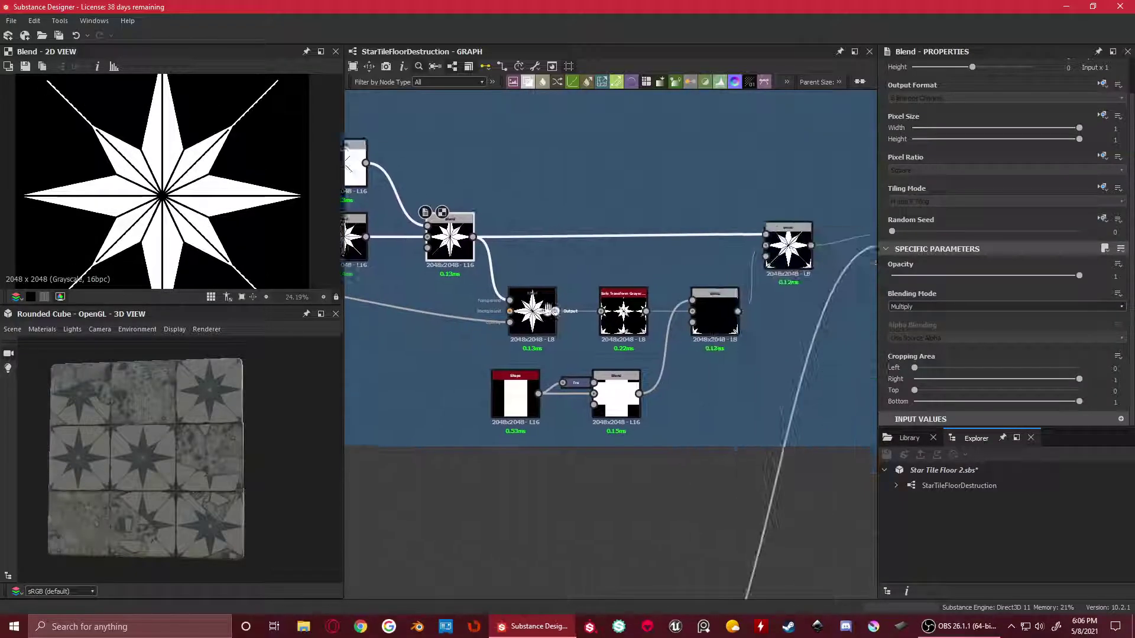
# Inspect the Safe Transform Grayscale node's tiled stars along with its tile, offset and rotation parameters
pyautogui.click(592, 305)
pyautogui.scroll(-2, 151, 164)
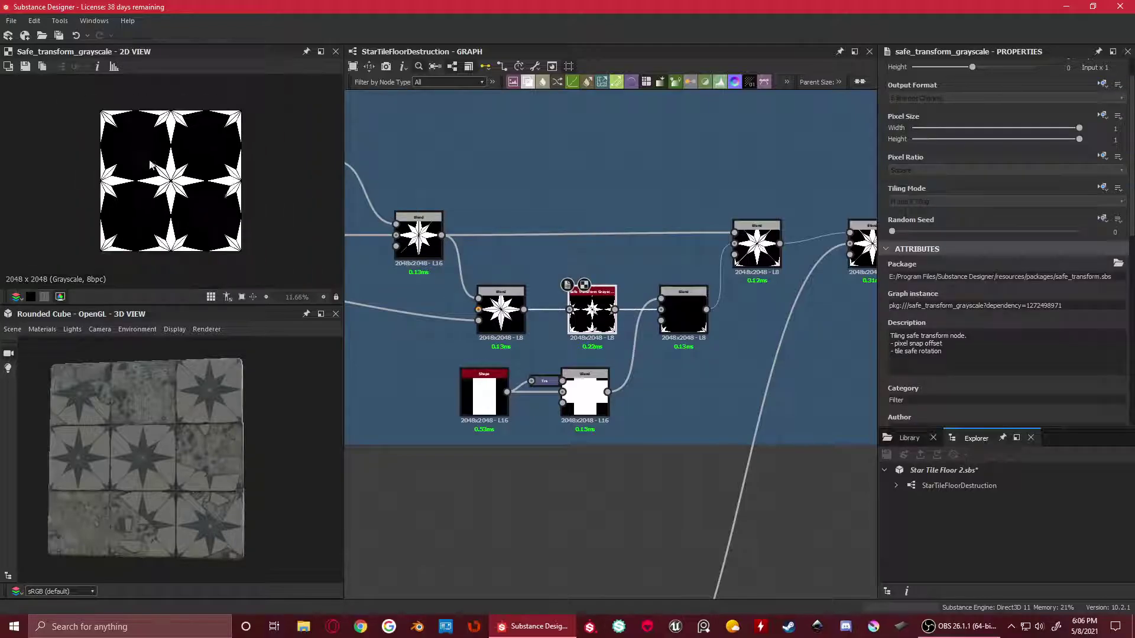
pyautogui.scroll(-4, 1000, 299)
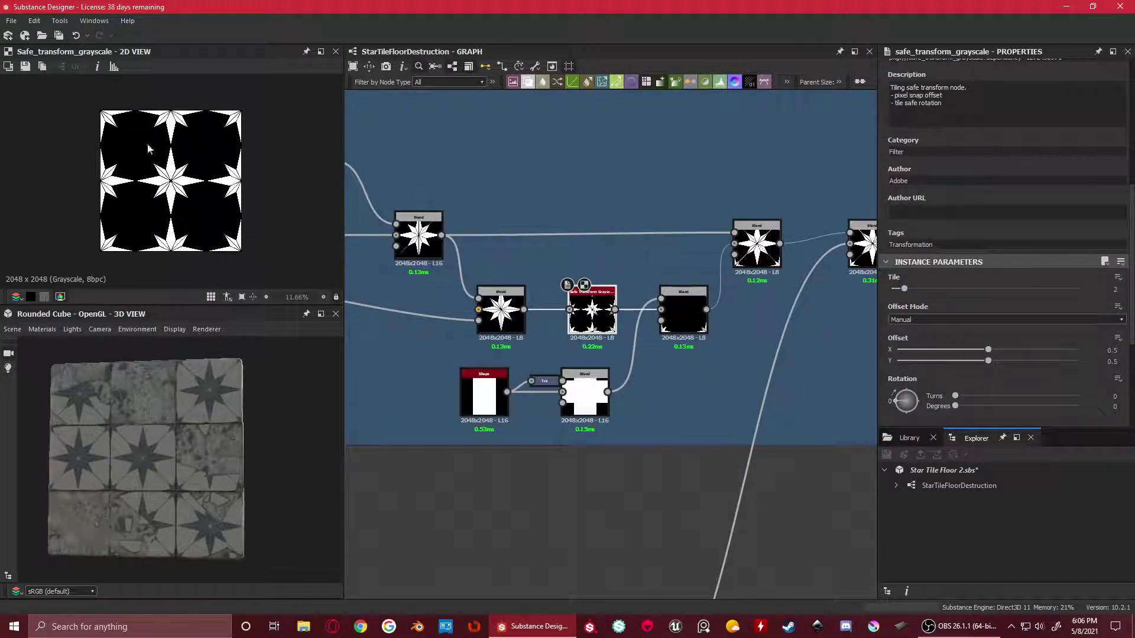
pyautogui.scroll(2, 149, 149)
pyautogui.scroll(-1, 1011, 319)
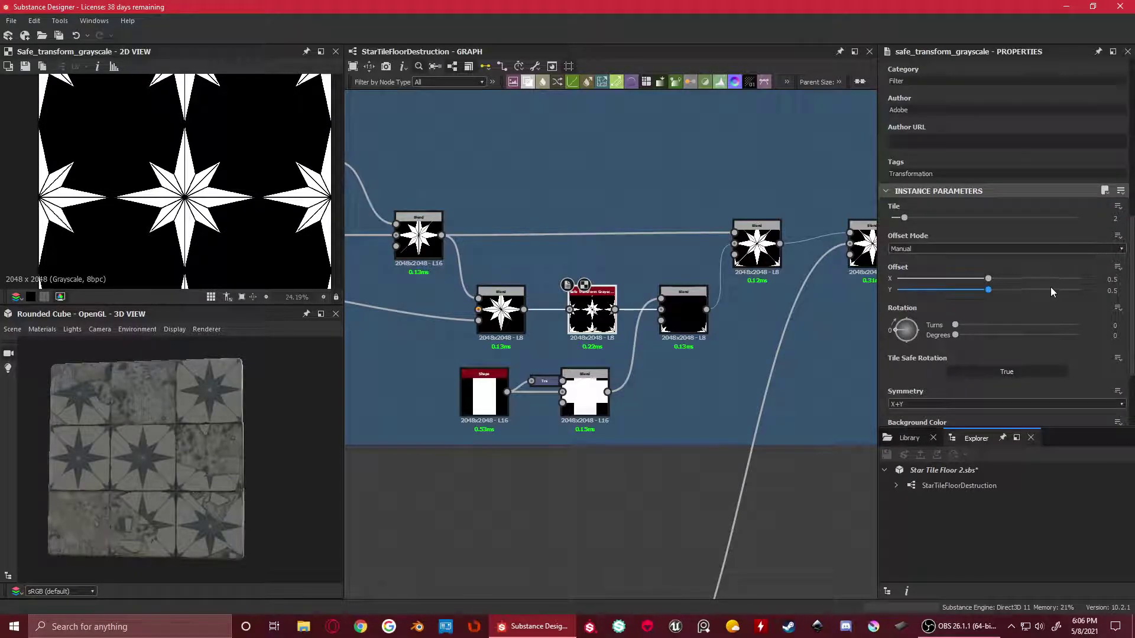
pyautogui.moveTo(653, 337); pyautogui.dragTo(642, 361, button='middle')
pyautogui.scroll(-4, 221, 193)
pyautogui.scroll(1, 721, 367)
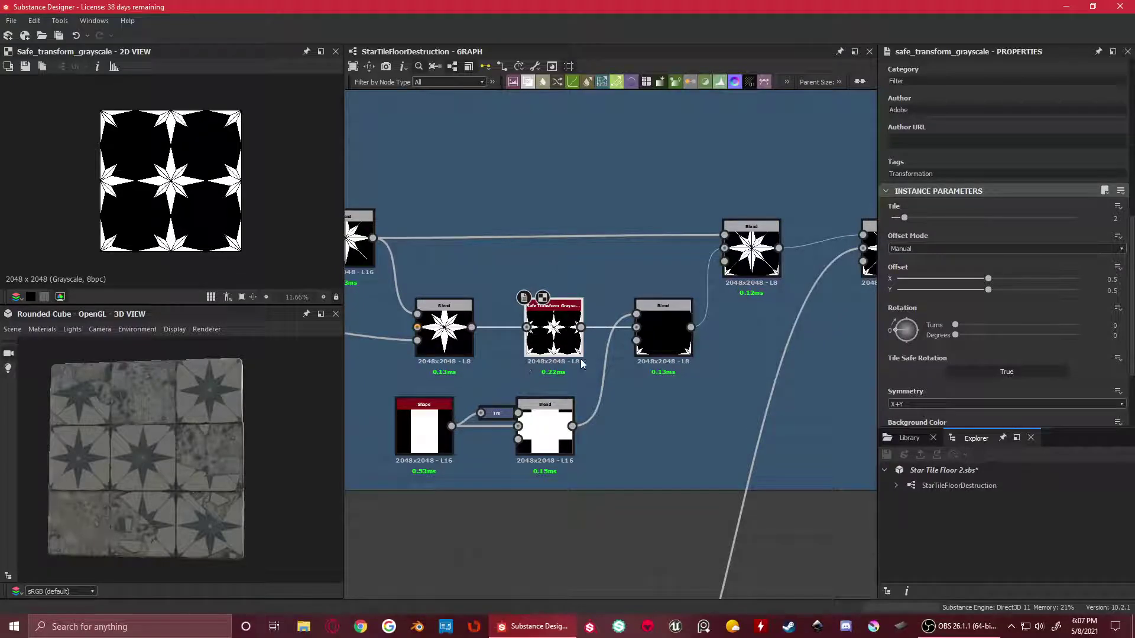
# Examine the Subtract Blend's corner stars and follow its foreground input back towards the Shape node
pyautogui.doubleClick(671, 331)
pyautogui.scroll(-2, 626, 330)
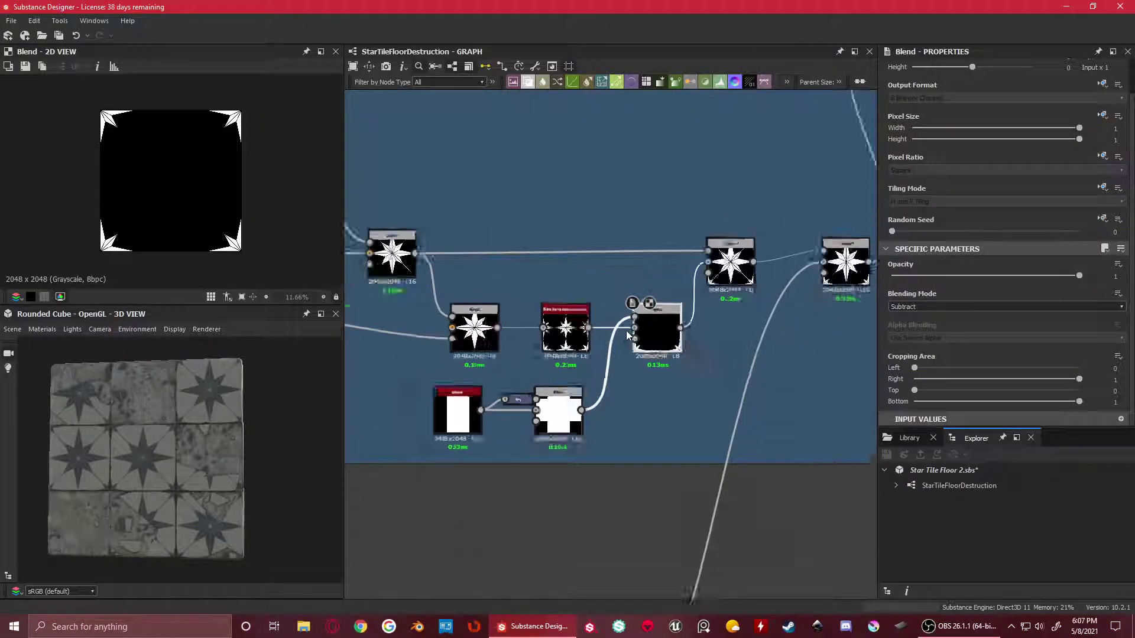
pyautogui.moveTo(694, 361); pyautogui.dragTo(745, 359, button='middle')
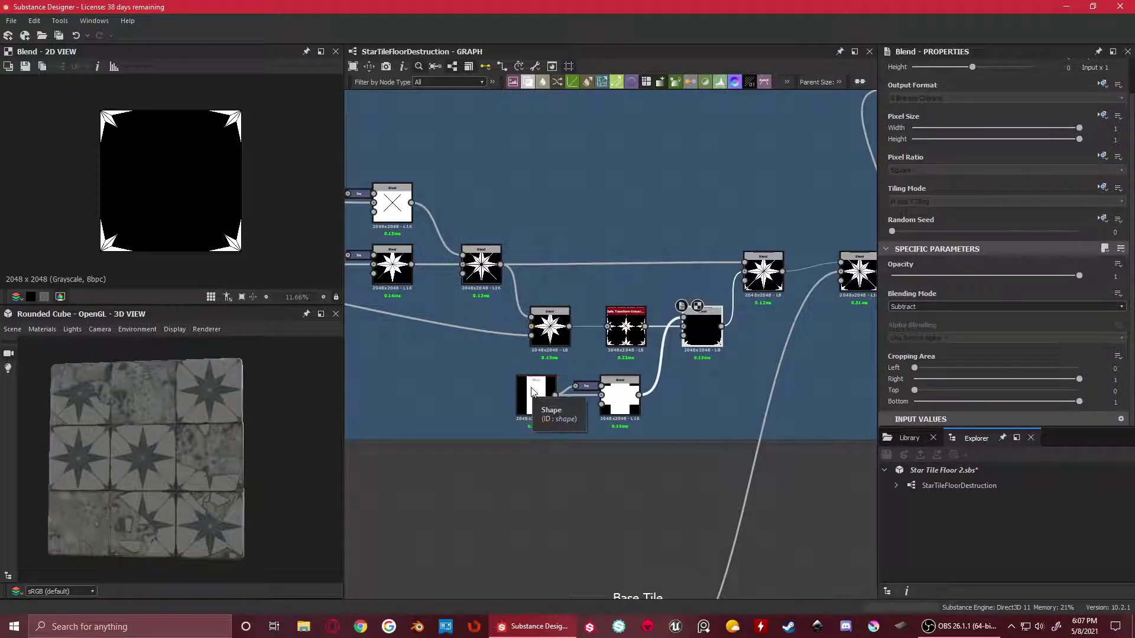
pyautogui.scroll(1, 533, 391)
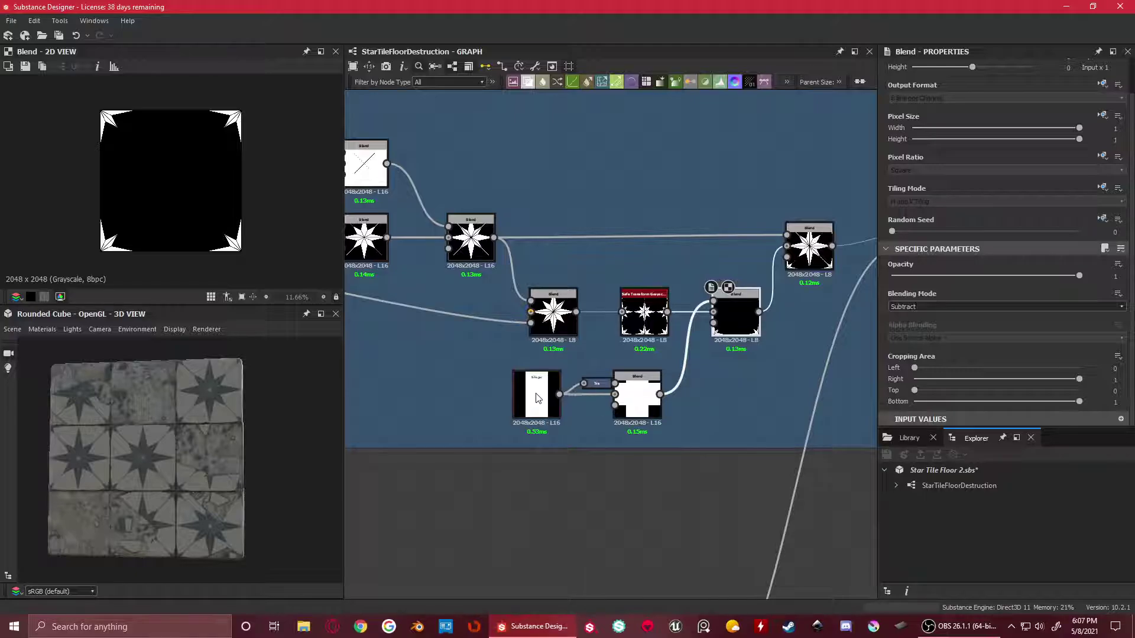
# Inspect how the square Shape, its Transformation 2D and the Max (Lighten) Blend form the wide cross mask
pyautogui.doubleClick(536, 397)
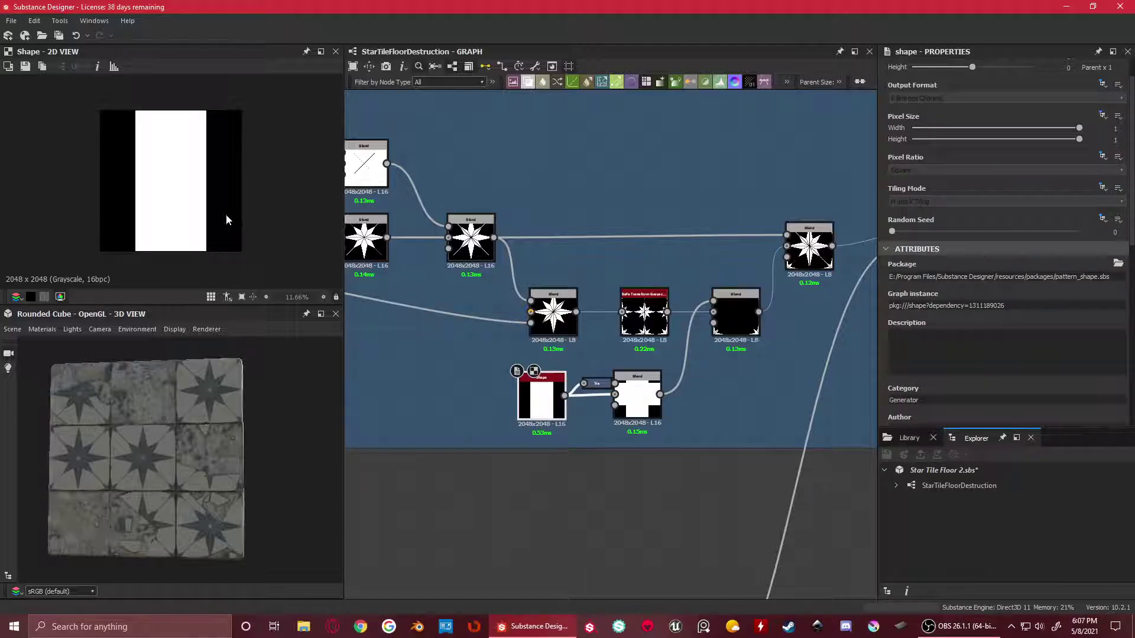
pyautogui.scroll(-5, 1100, 331)
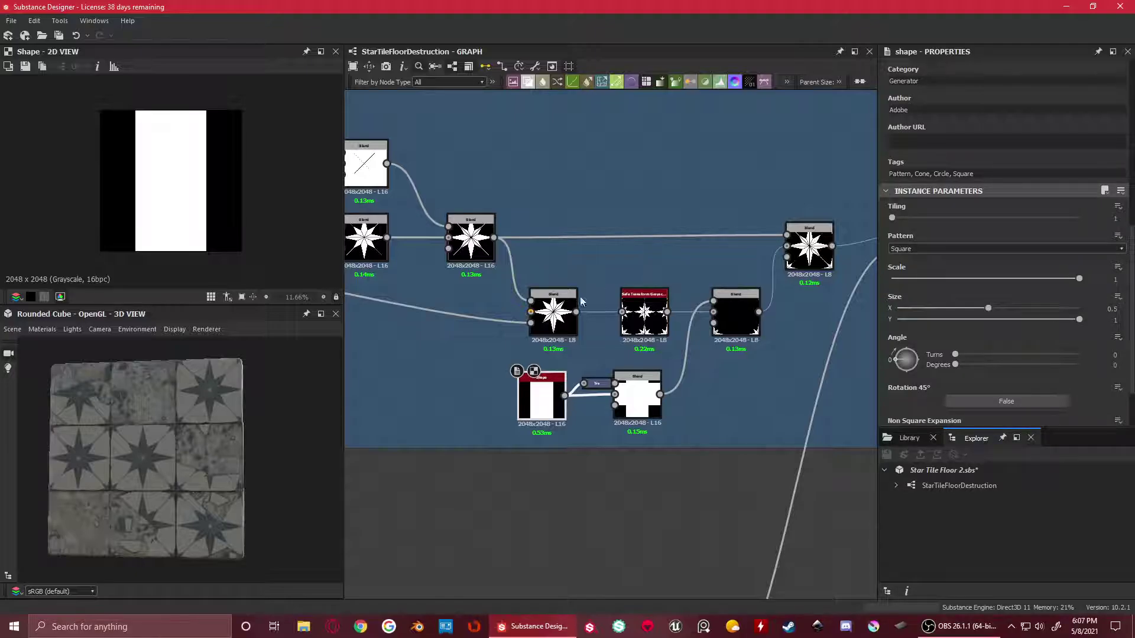
pyautogui.doubleClick(604, 383)
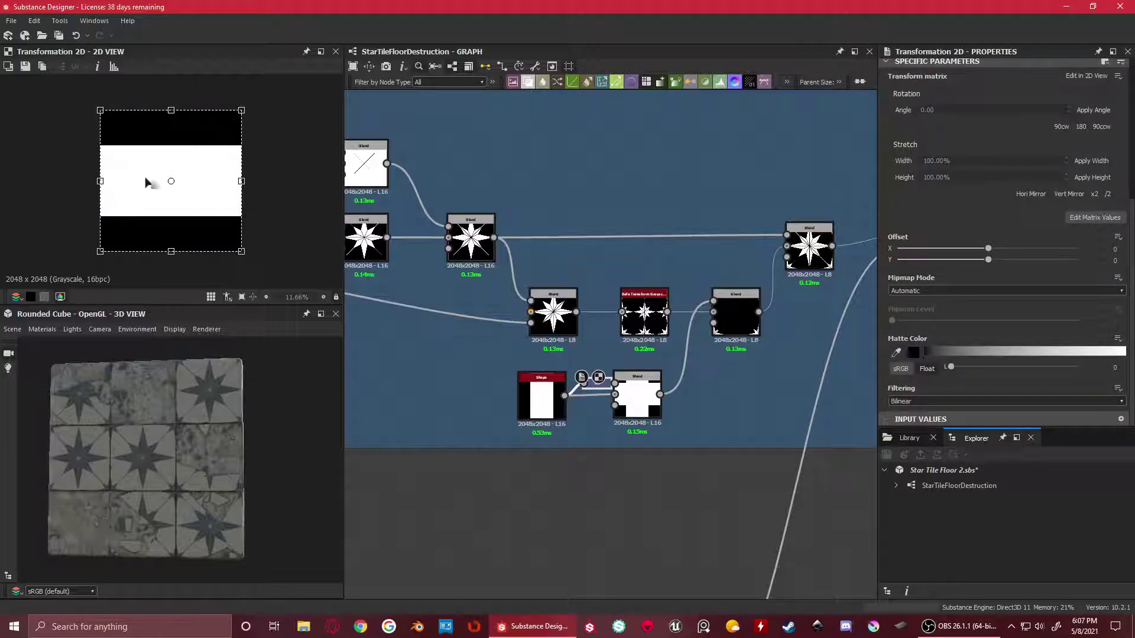
pyautogui.doubleClick(637, 399)
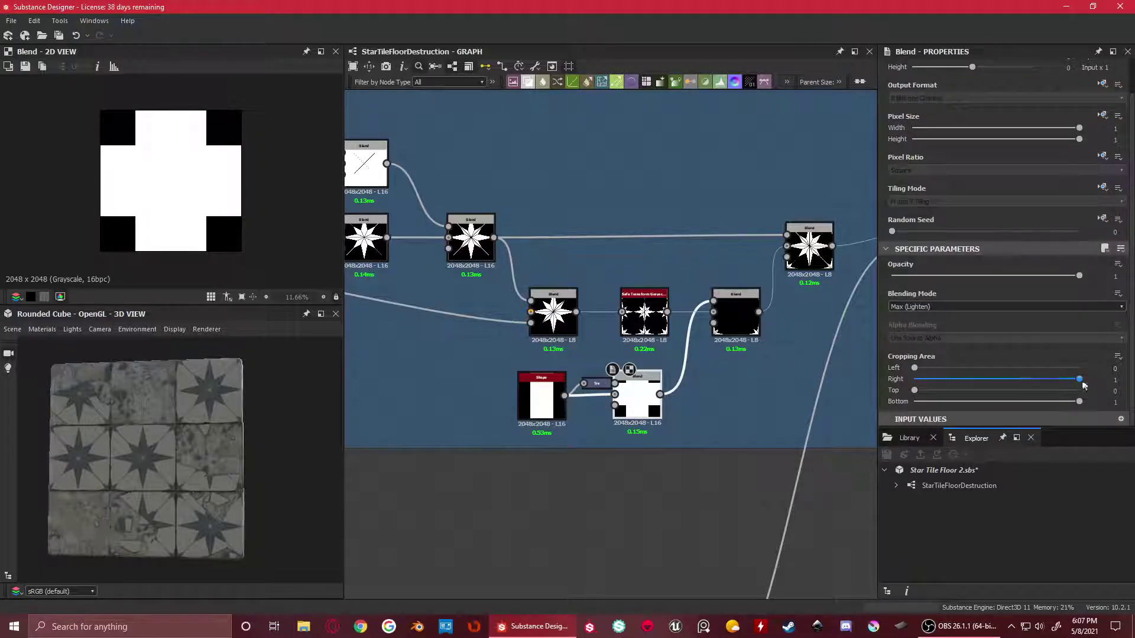
# Compare the Safe Transform Grayscale's tiled stars with the corner pieces in the Subtract Blend
pyautogui.scroll(4, 680, 369)
pyautogui.doubleClick(604, 302)
pyautogui.doubleClick(446, 301)
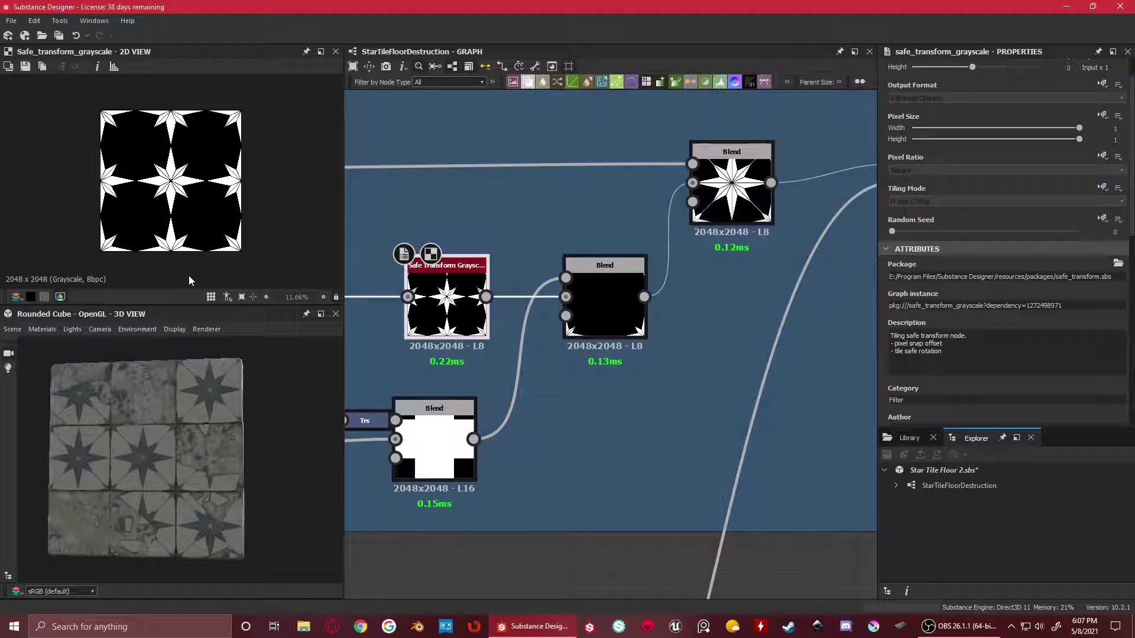
pyautogui.doubleClick(604, 278)
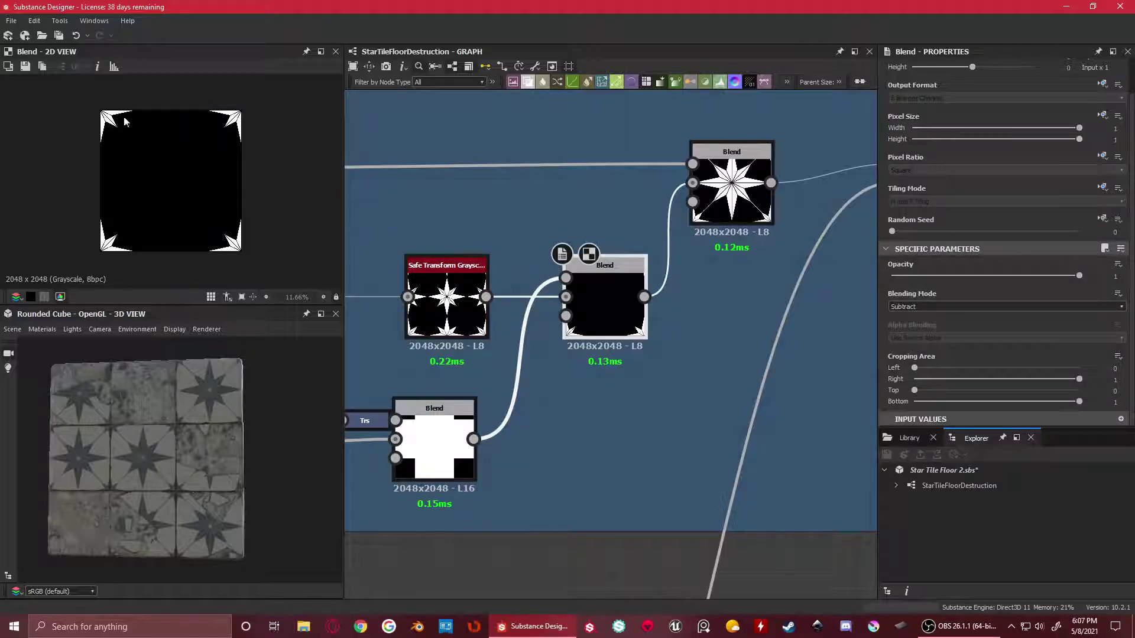
pyautogui.scroll(-3, 549, 296)
pyautogui.moveTo(570, 329); pyautogui.dragTo(686, 437, button='middle')
pyautogui.scroll(2, 743, 402)
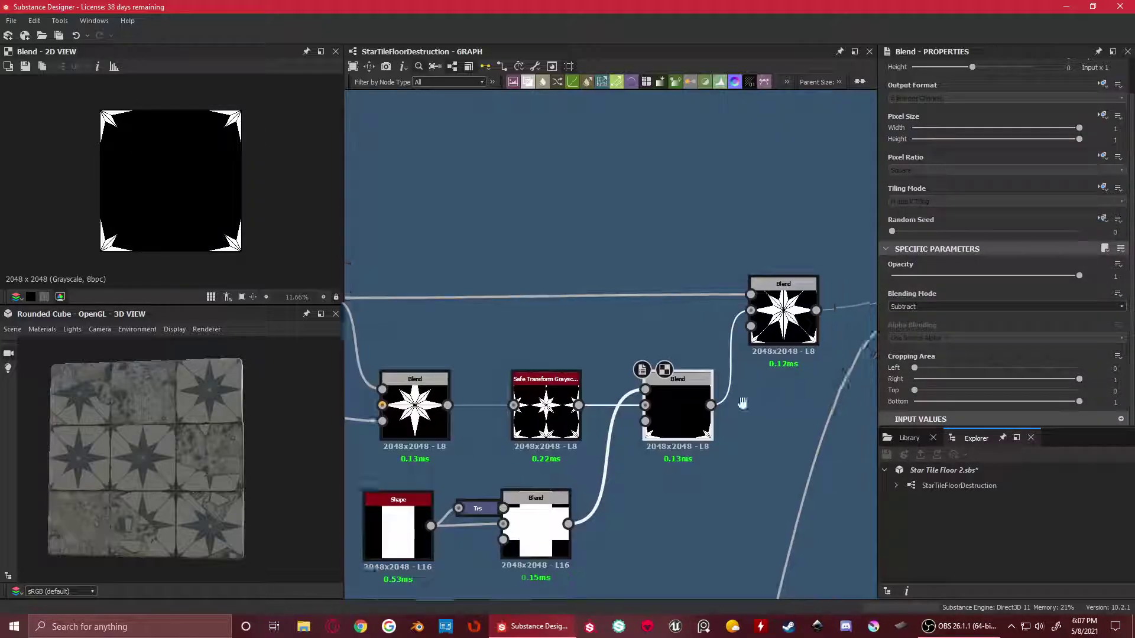
# Inspect the Max (Lighten) Blend that joins the central star with the corner stars, and view its foreground input
pyautogui.moveTo(742, 403); pyautogui.dragTo(624, 412, button='middle')
pyautogui.doubleClick(665, 294)
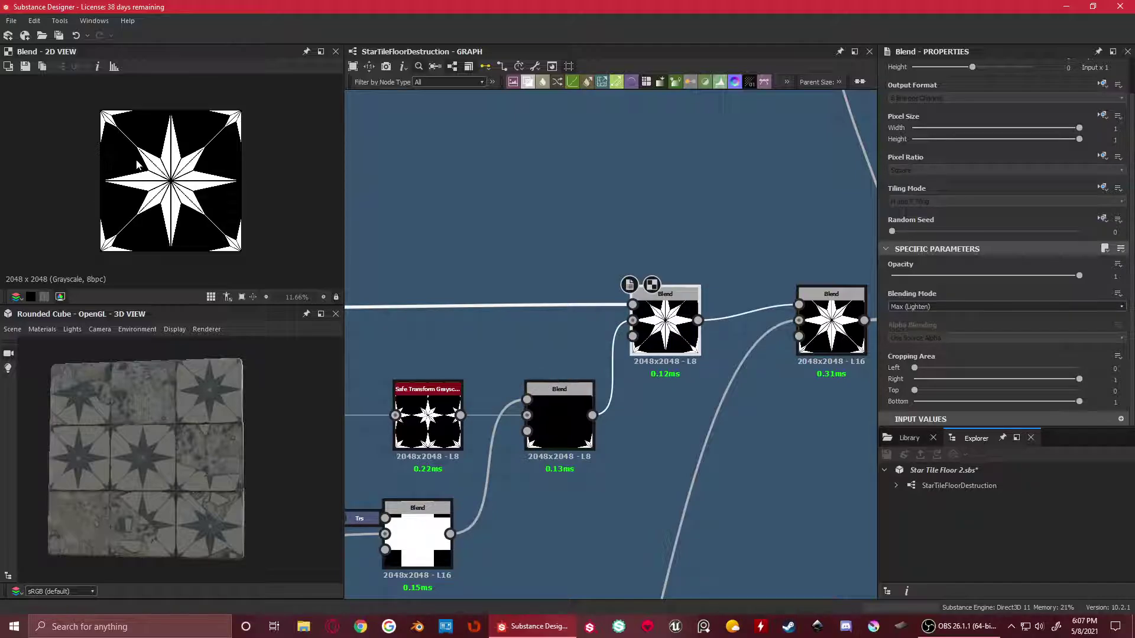
pyautogui.scroll(2, 140, 138)
pyautogui.scroll(-3, 508, 359)
pyautogui.moveTo(508, 359); pyautogui.dragTo(730, 375, button='middle')
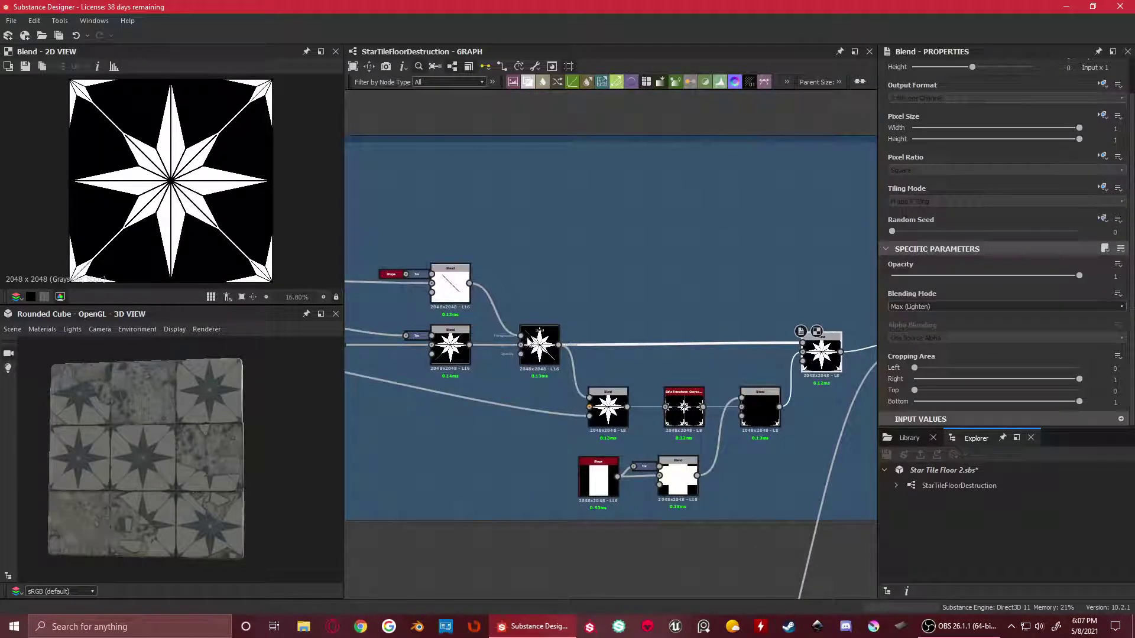
pyautogui.doubleClick(534, 346)
# Return to the Max (Lighten) Blend and examine the diagonal line joining the central star to the upper-left corner star
pyautogui.moveTo(793, 395); pyautogui.dragTo(471, 279, button='middle')
pyautogui.scroll(2, 471, 278)
pyautogui.doubleClick(510, 224)
pyautogui.scroll(4, 79, 113)
pyautogui.moveTo(101, 125); pyautogui.dragTo(120, 167, button='middle')
pyautogui.scroll(4, 118, 127)
pyautogui.scroll(-5, 177, 186)
pyautogui.scroll(-3, 667, 324)
pyautogui.moveTo(667, 324); pyautogui.dragTo(722, 408, button='middle')
pyautogui.scroll(3, 722, 408)
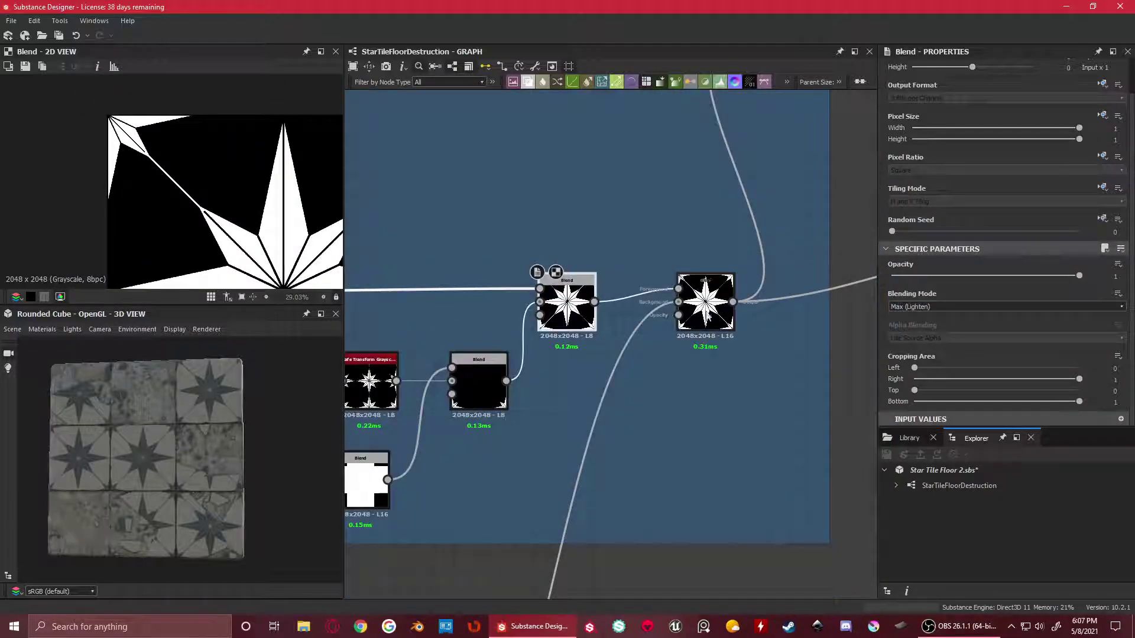
# Reframe the combined star pattern and examine its upper-right corner star and connecting diagonal up close
pyautogui.press('f')
pyautogui.scroll(7, 254, 151)
pyautogui.moveTo(265, 139); pyautogui.dragTo(262, 260, button='middle')
pyautogui.scroll(3, 246, 119)
pyautogui.scroll(2, 220, 121)
pyautogui.scroll(-2, 76, 249)
pyautogui.scroll(-2, 177, 190)
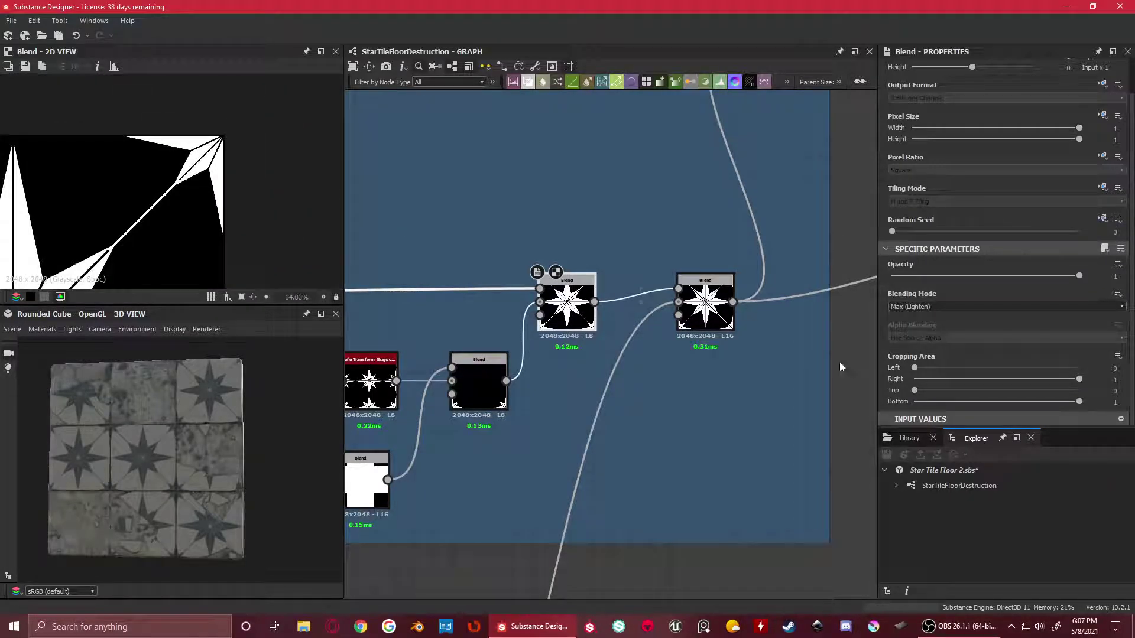
# Inspect the final Multiply Blend's full star pattern and examine its upper-right corner up close
pyautogui.doubleClick(707, 306)
pyautogui.scroll(-3, 235, 169)
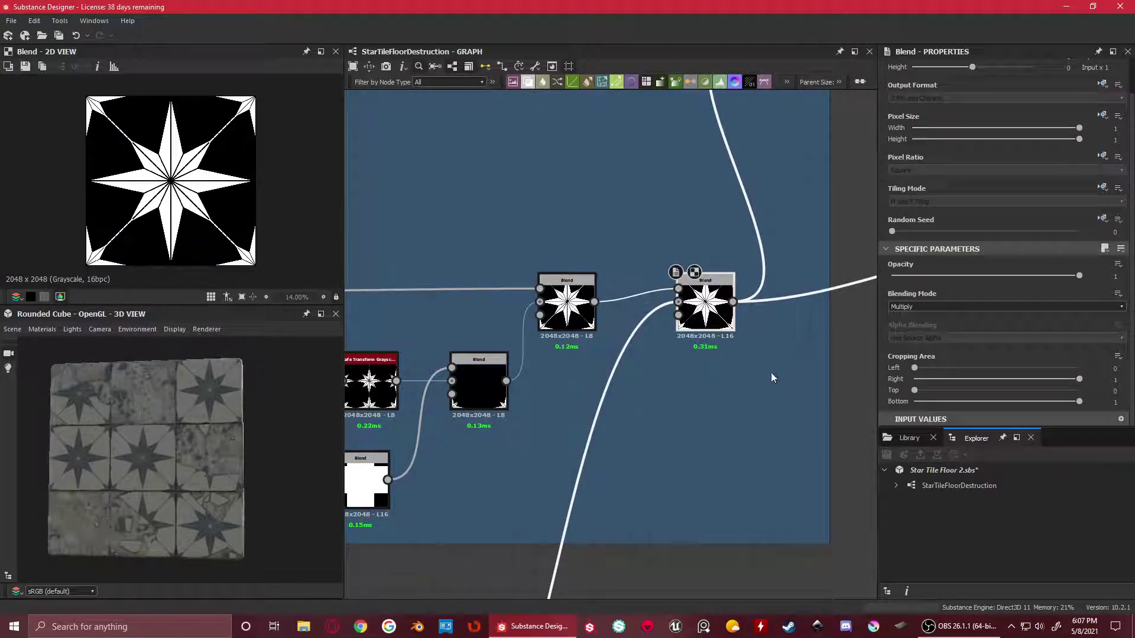
pyautogui.scroll(-1, 771, 375)
pyautogui.scroll(3, 217, 150)
pyautogui.moveTo(217, 149); pyautogui.dragTo(233, 236, button='middle')
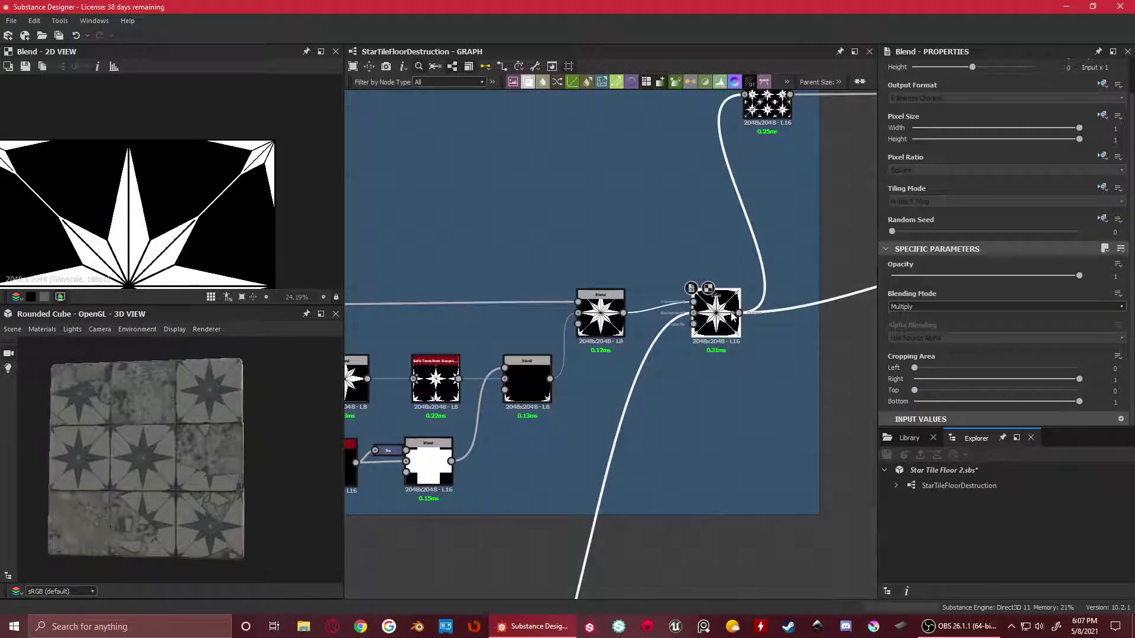
pyautogui.scroll(4, 235, 197)
pyautogui.scroll(4, 235, 197)
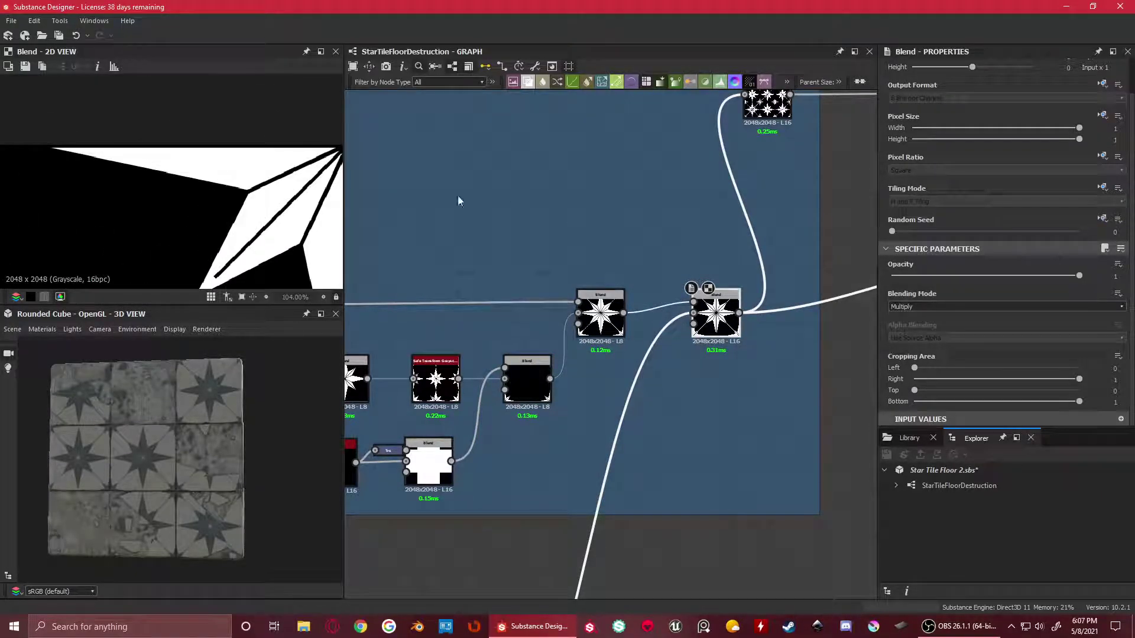
# View the Base Tile's square Shape, examine its black border up close and review its Scale parameter
pyautogui.scroll(-3, 712, 367)
pyautogui.scroll(4, 670, 535)
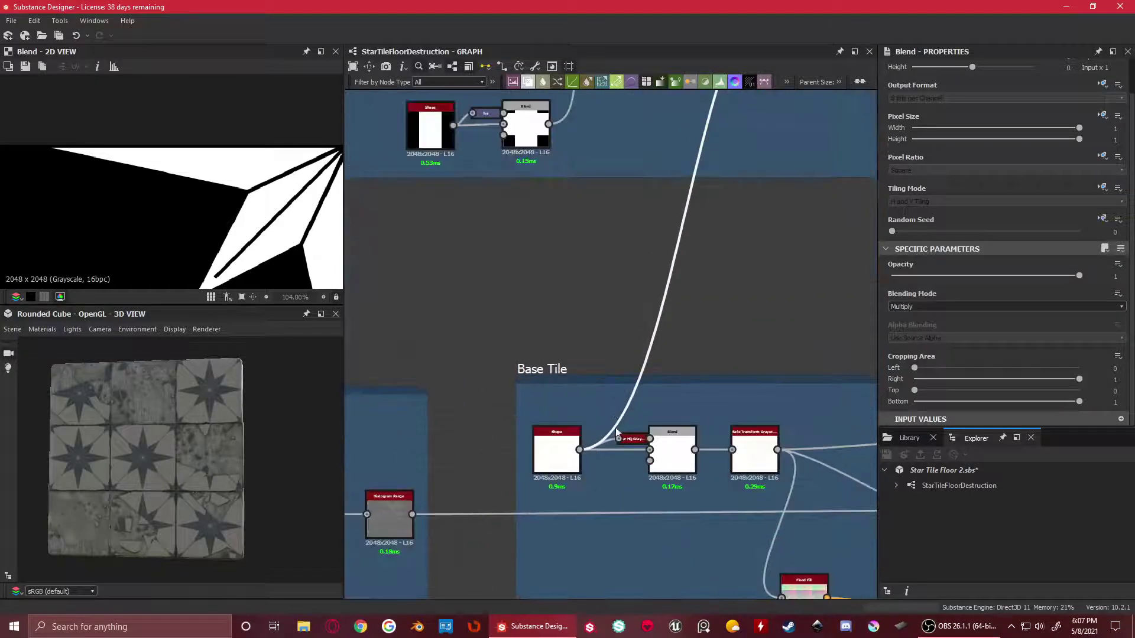
pyautogui.doubleClick(557, 453)
pyautogui.scroll(15, 246, 204)
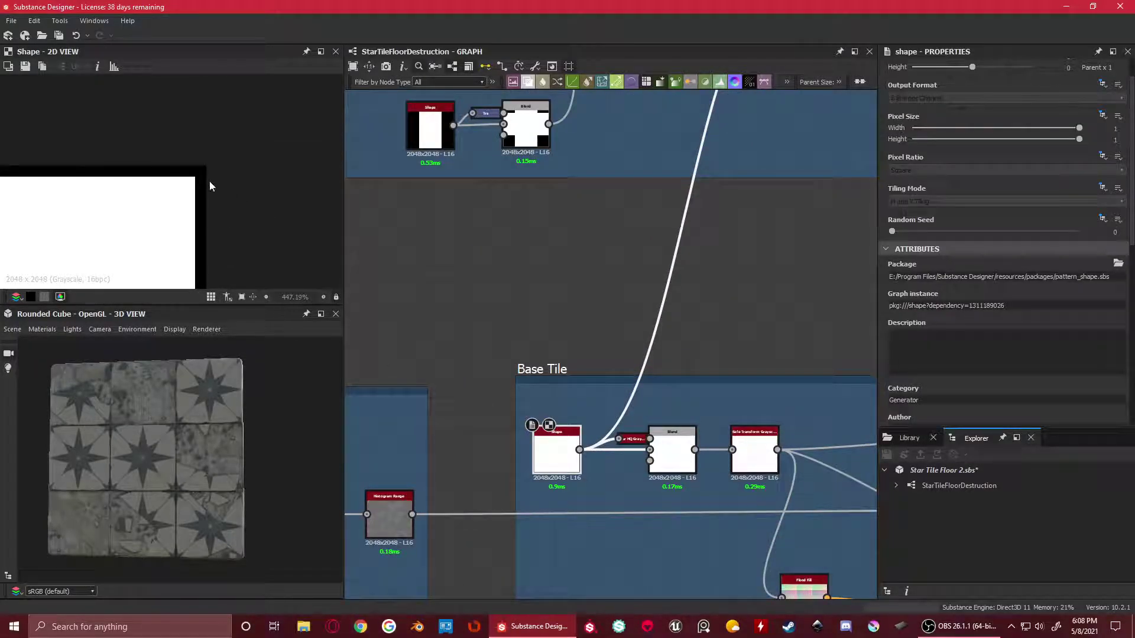
pyautogui.scroll(-5, 1053, 330)
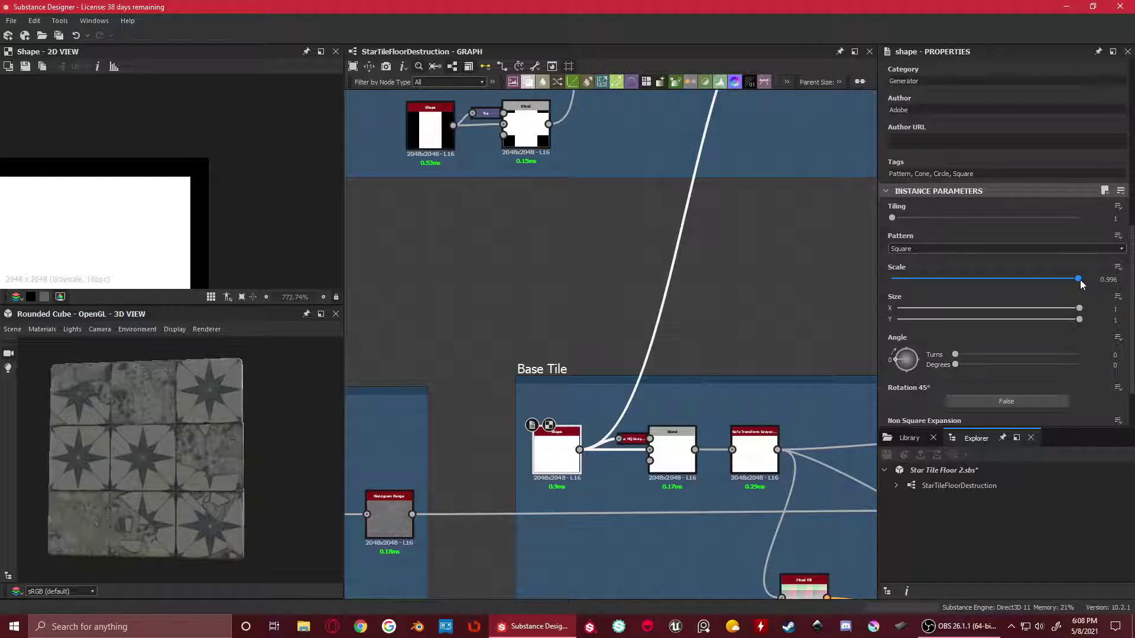
pyautogui.scroll(4, 146, 169)
pyautogui.scroll(-3, 703, 236)
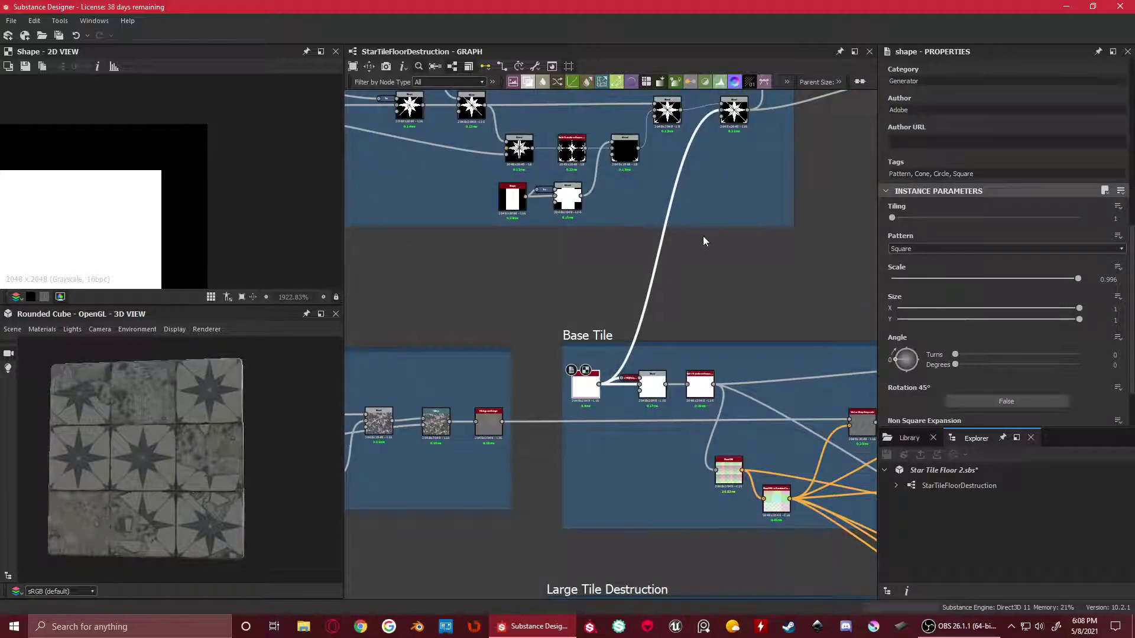
# Return to the star's final Multiply Blend and examine where the border trims its upper-right corner
pyautogui.scroll(6, 669, 244)
pyautogui.click(645, 278)
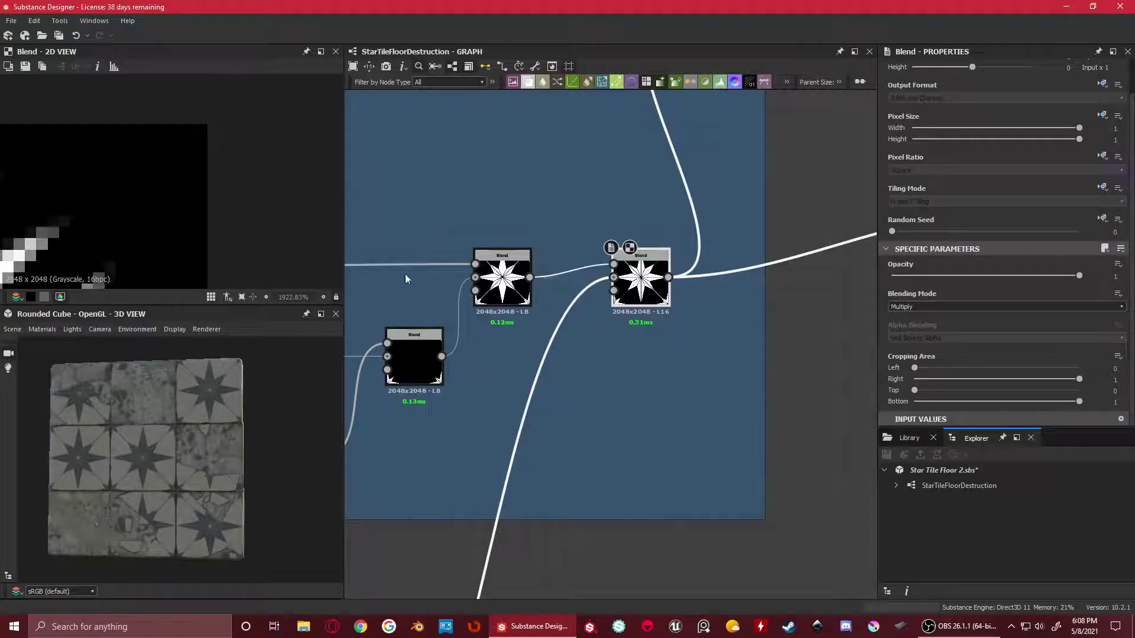
pyautogui.scroll(-12, 284, 139)
pyautogui.moveTo(285, 139); pyautogui.dragTo(178, 184, button='middle')
pyautogui.moveTo(279, 147); pyautogui.dragTo(240, 123, button='middle')
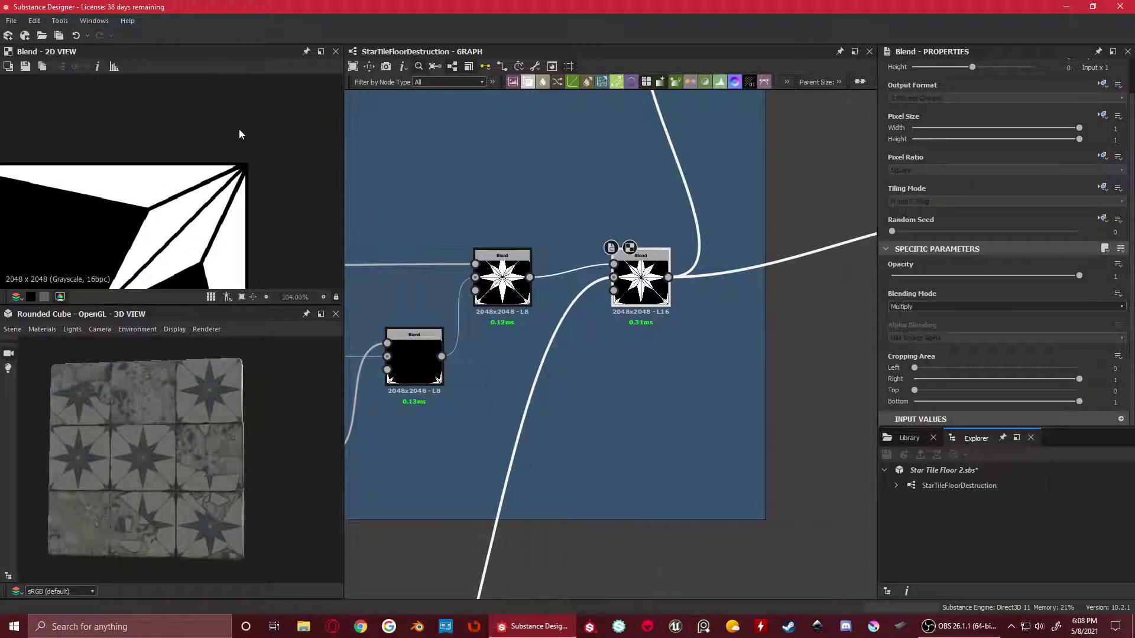
pyautogui.scroll(6, 240, 129)
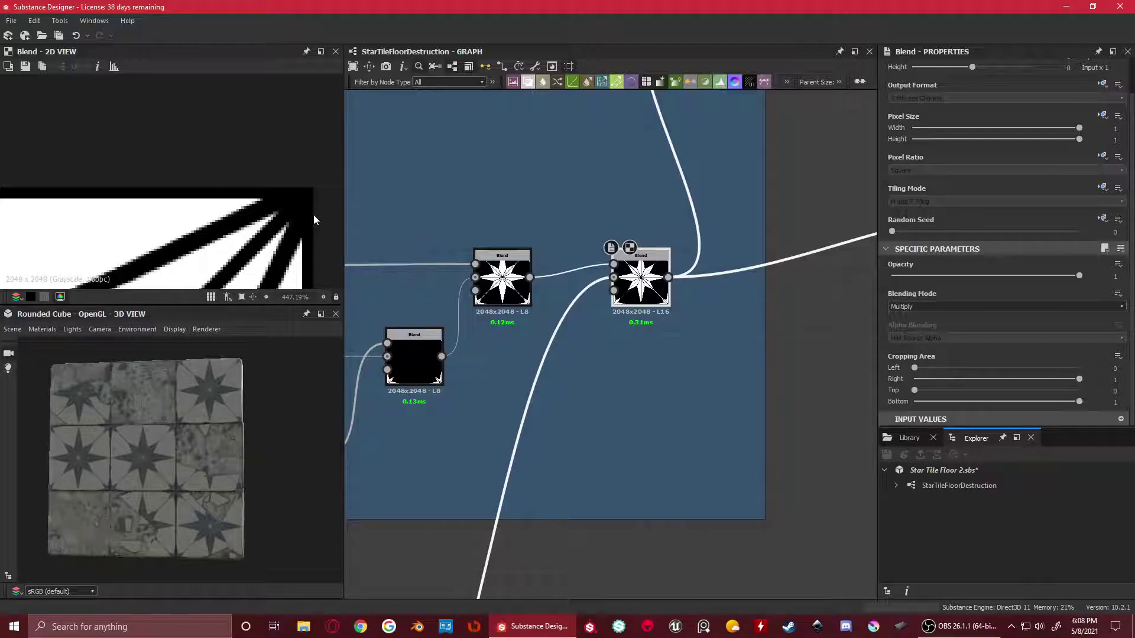
pyautogui.scroll(-3, 454, 276)
pyautogui.scroll(3, 485, 355)
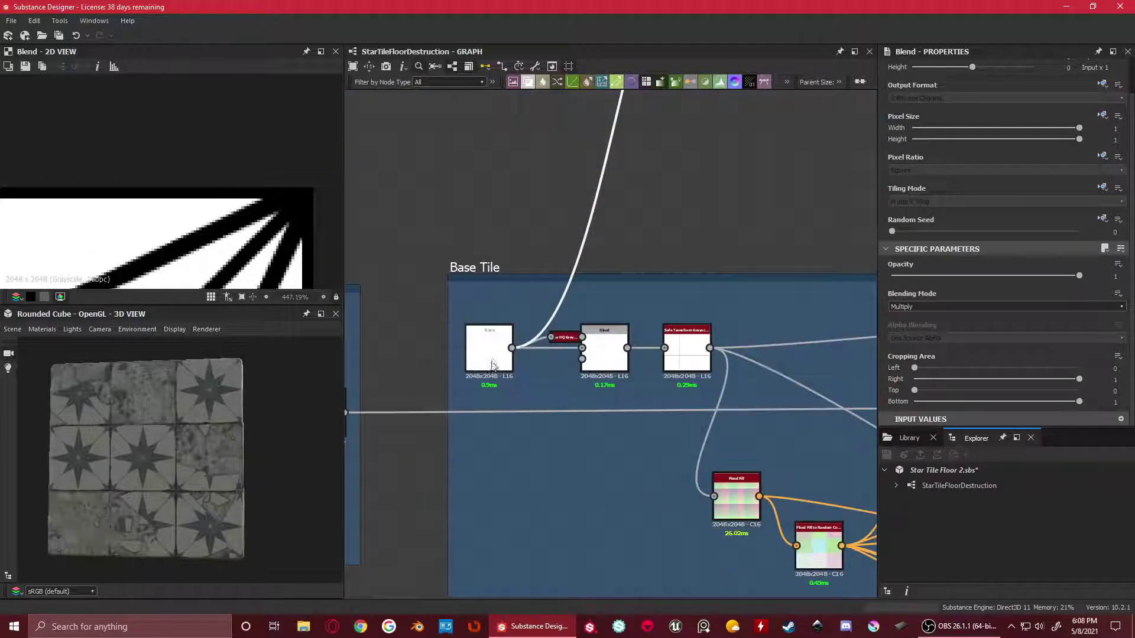
# View the Base Tile's Shape again, and compare it with the Multiply Blend's upper corners
pyautogui.doubleClick(480, 346)
pyautogui.scroll(-3, 746, 245)
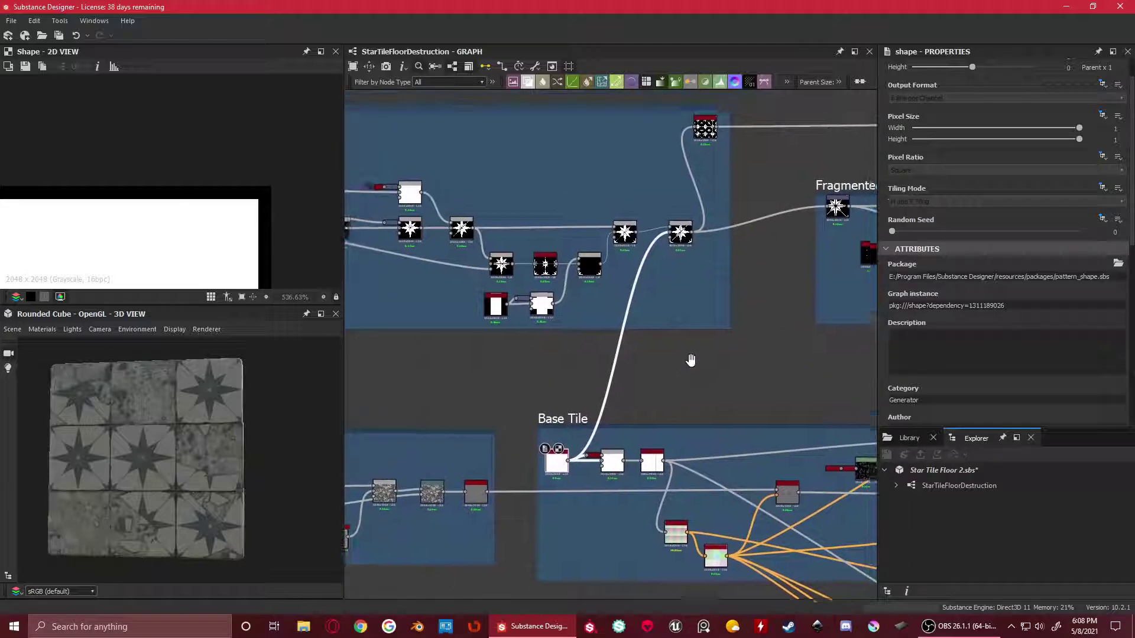
pyautogui.scroll(4, 692, 357)
pyautogui.doubleClick(667, 281)
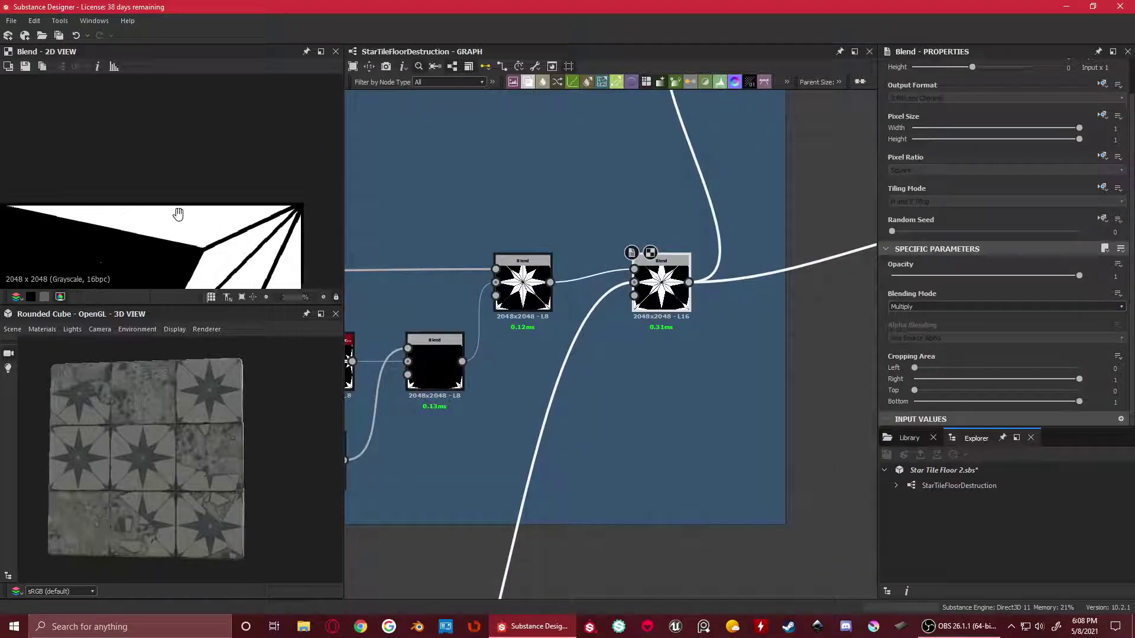
pyautogui.scroll(-7, 287, 196)
pyautogui.scroll(-2, 284, 213)
pyautogui.scroll(-4, 561, 378)
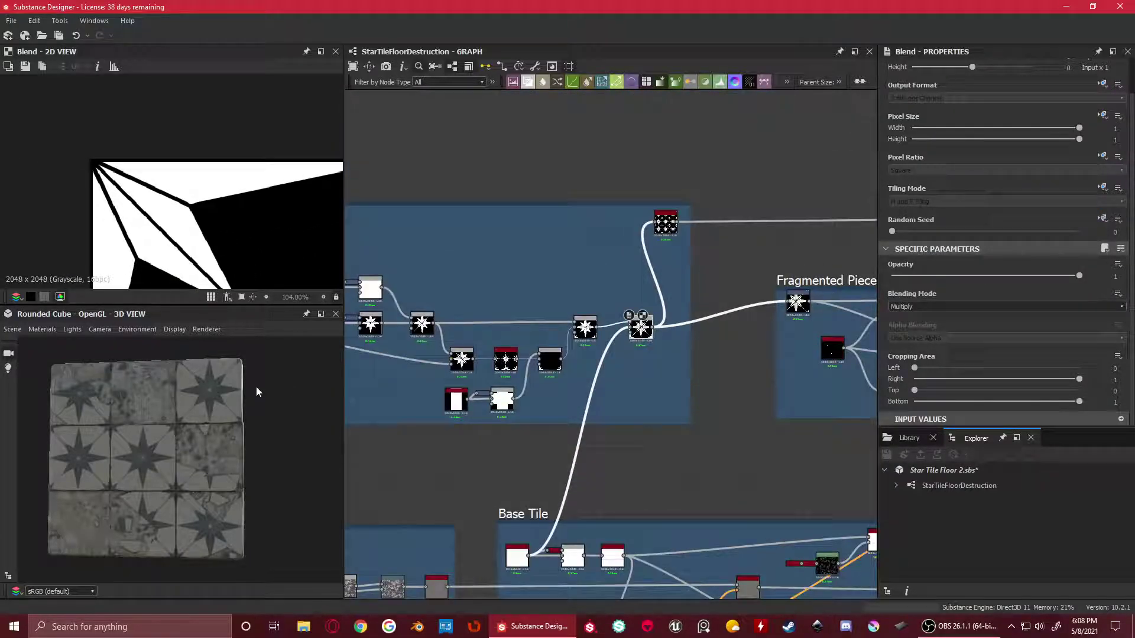
# Zoom in on the pattern's top edge and compare the Max (Lighten) Blend with the final Multiply Blend
pyautogui.scroll(-2, 319, 266)
pyautogui.scroll(8, 295, 206)
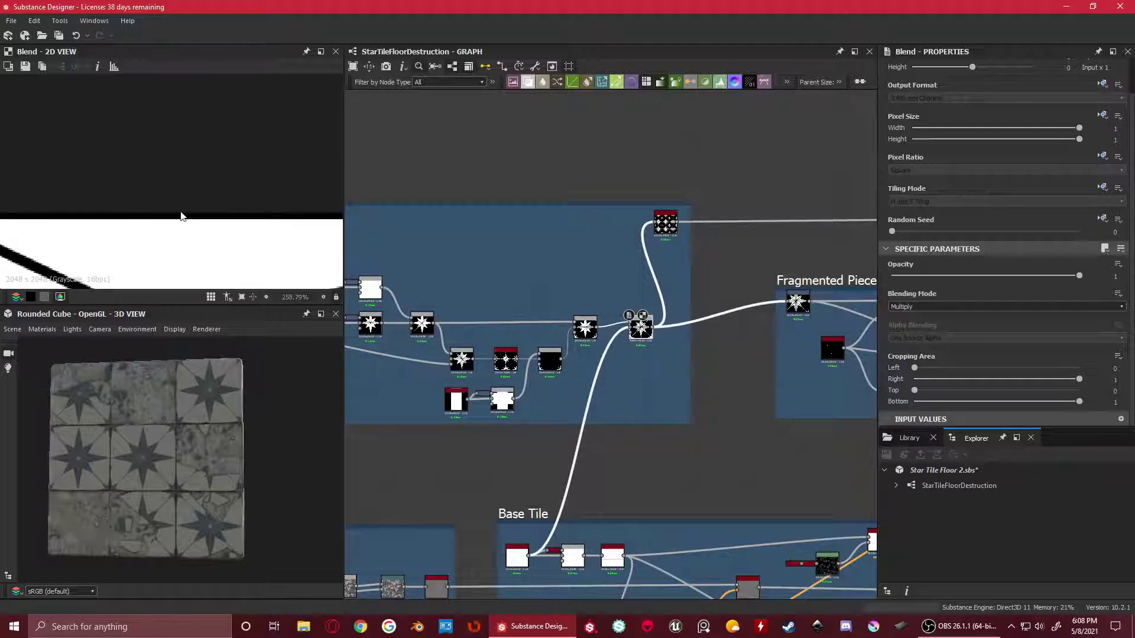
pyautogui.scroll(-3, 166, 219)
pyautogui.scroll(10, 141, 216)
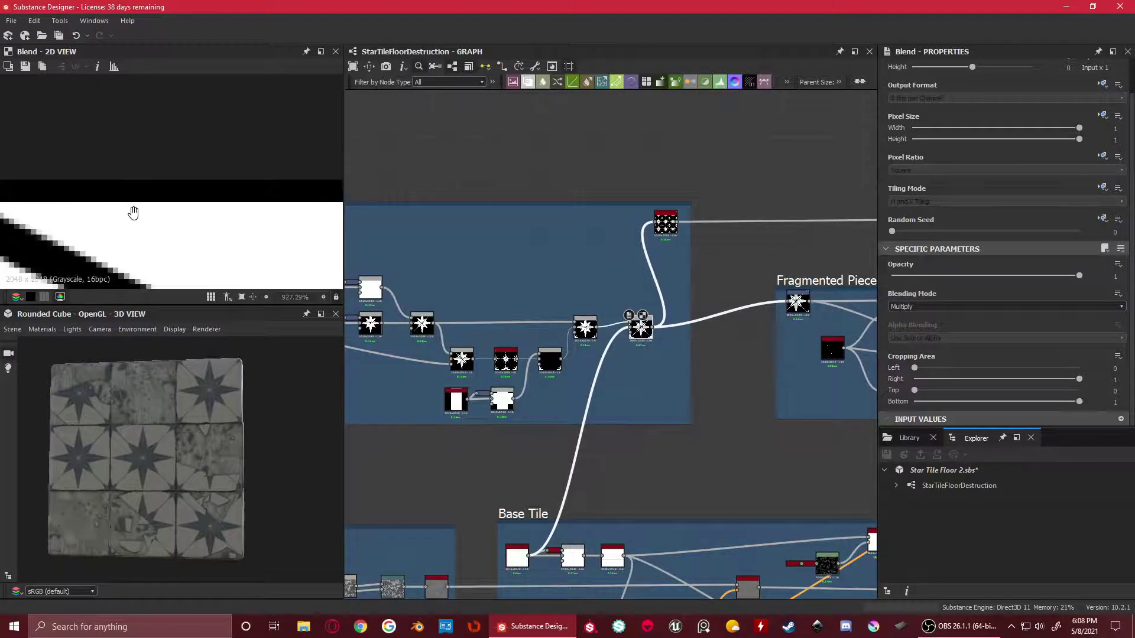
pyautogui.click(596, 334)
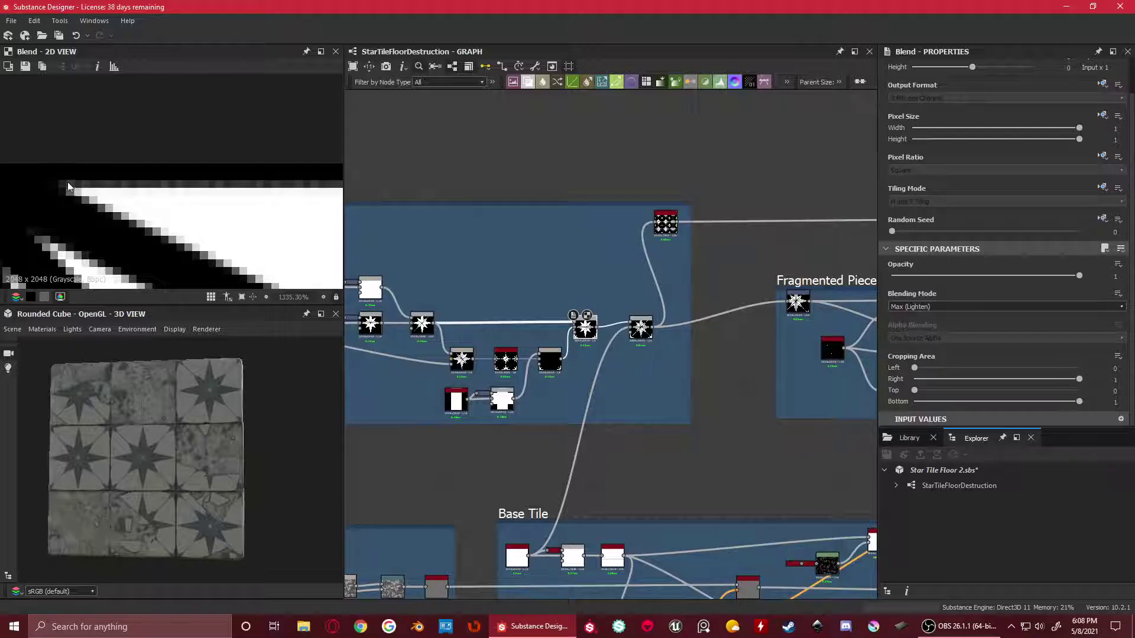
pyautogui.click(641, 330)
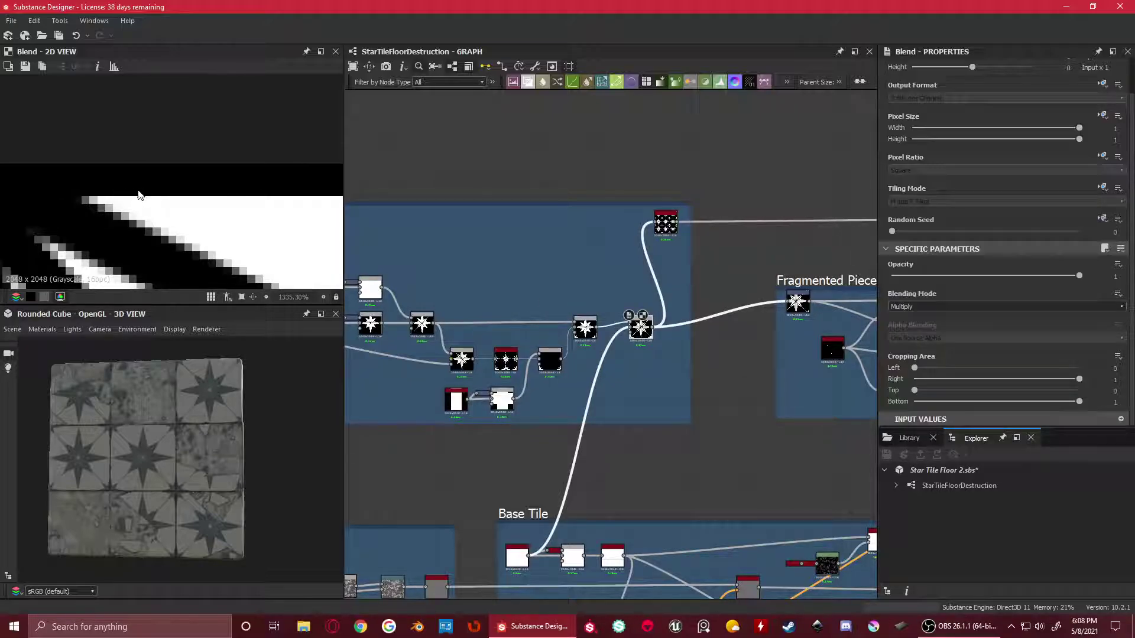
# Survey the surrounding graph groups and view the full square of the Shape node that starts the Base Tile group
pyautogui.scroll(-5, 626, 294)
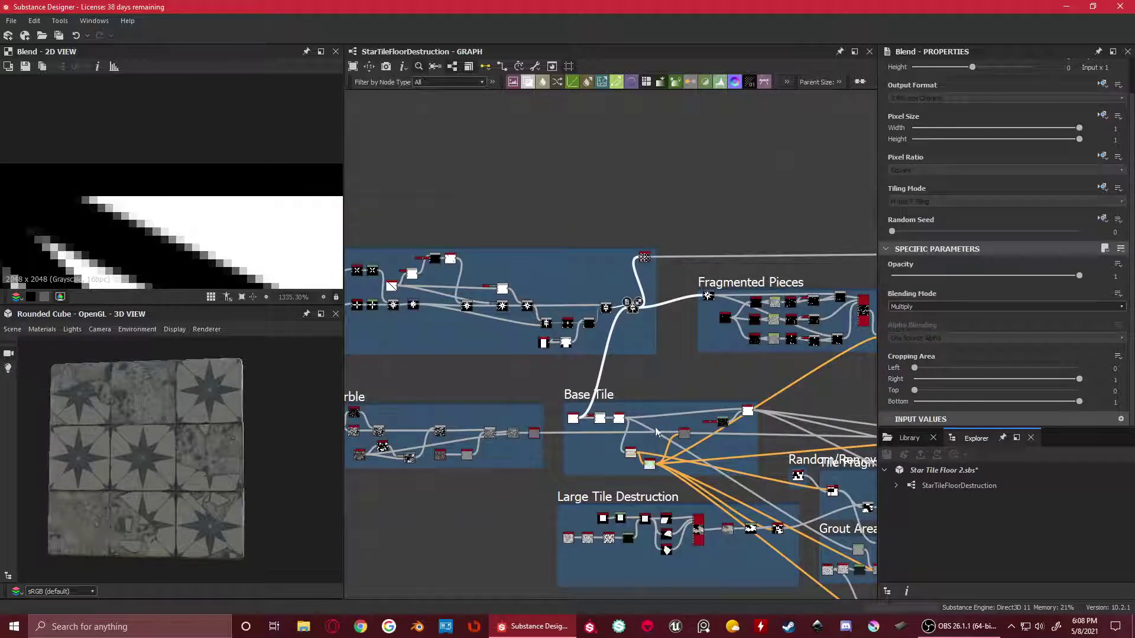
pyautogui.scroll(-4, 673, 314)
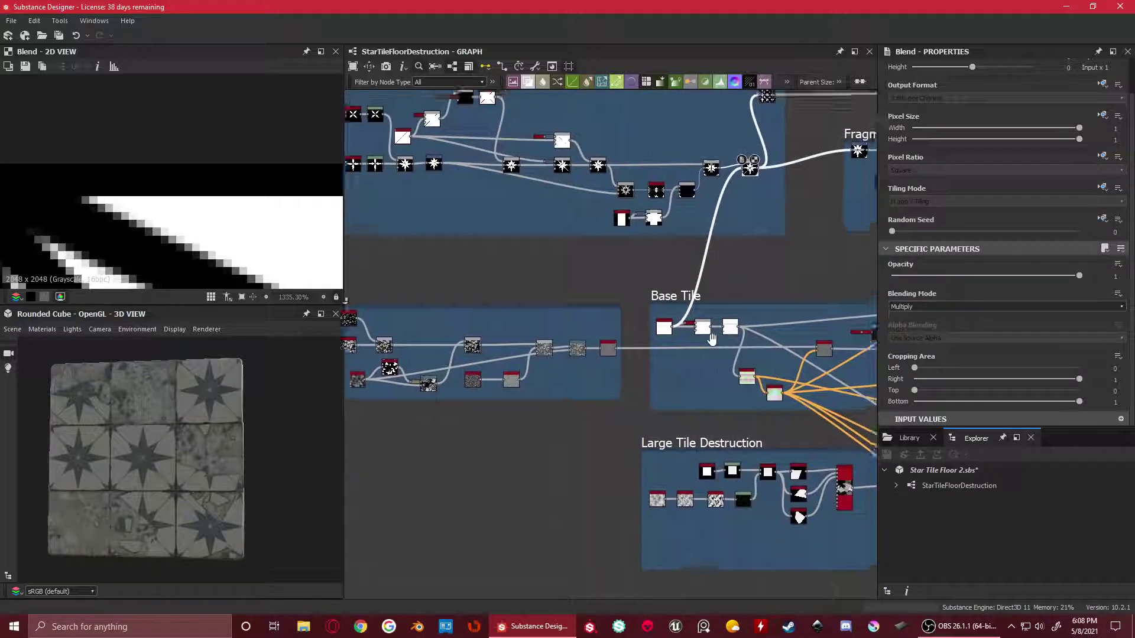
pyautogui.scroll(-3, 105, 221)
pyautogui.scroll(-8, 105, 221)
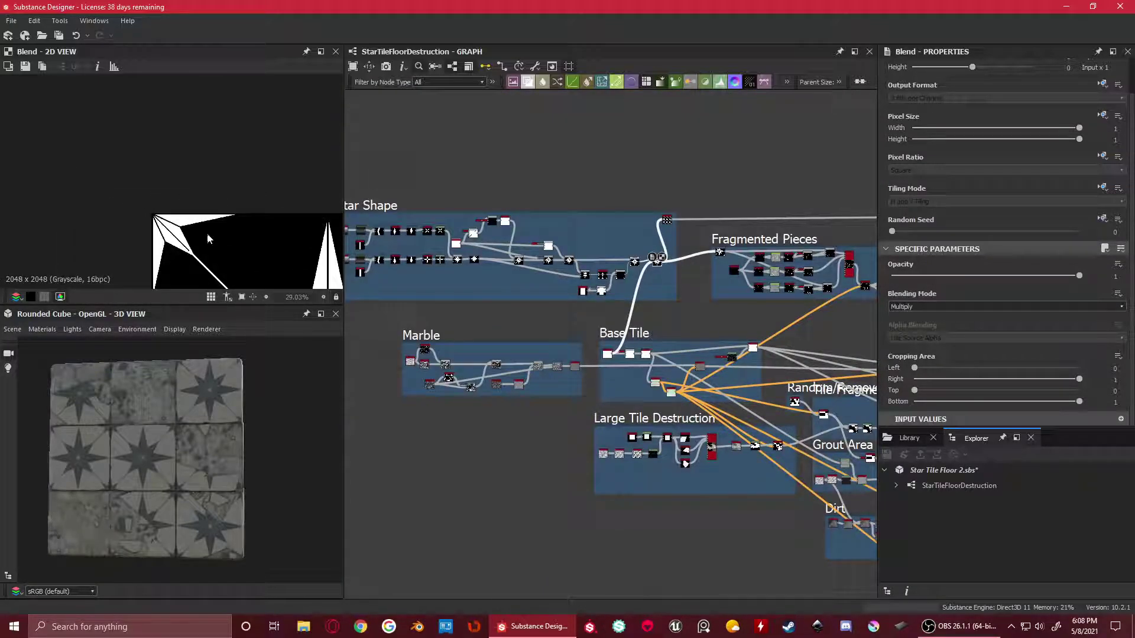
pyautogui.scroll(3, 523, 354)
pyautogui.moveTo(717, 354); pyautogui.dragTo(505, 293, button='middle')
pyautogui.scroll(3, 505, 293)
pyautogui.doubleClick(503, 282)
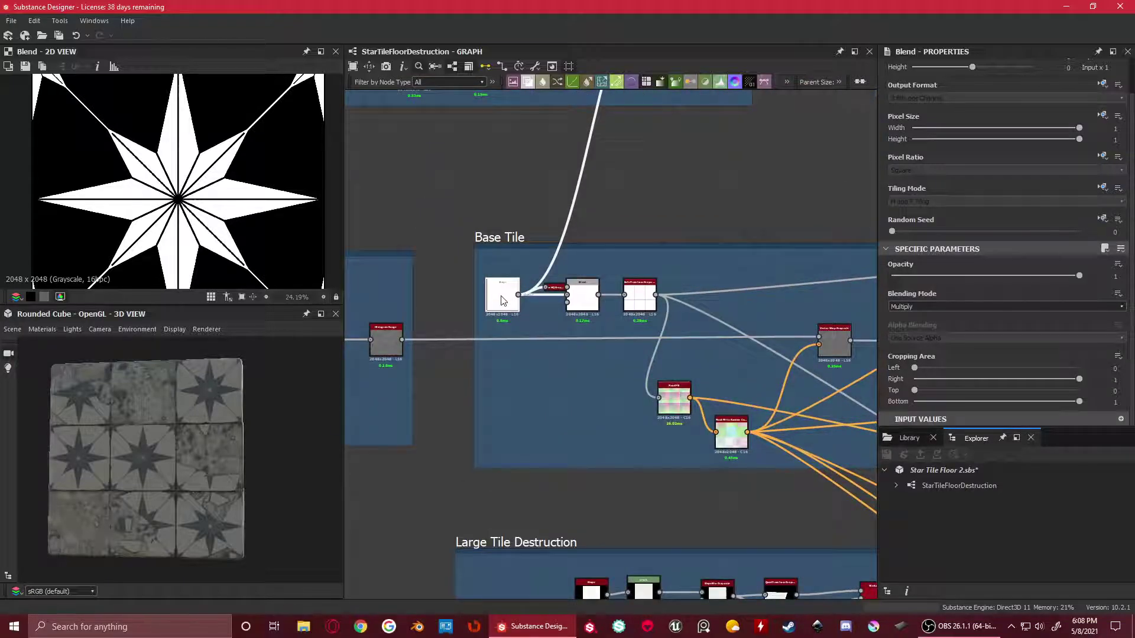
pyautogui.scroll(3, 579, 299)
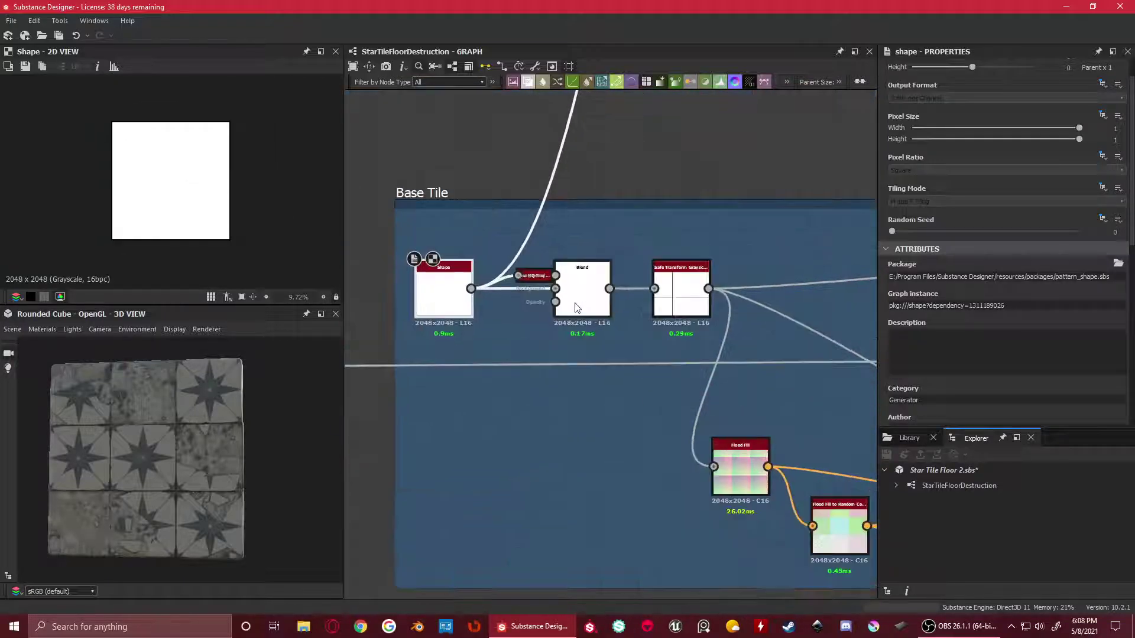
# Inspect the Base Tile's Blur HQ Grayscale node, examining its softened edges and its Intensity and Quality parameters
pyautogui.doubleClick(536, 274)
pyautogui.scroll(3, 176, 138)
pyautogui.scroll(5, 175, 239)
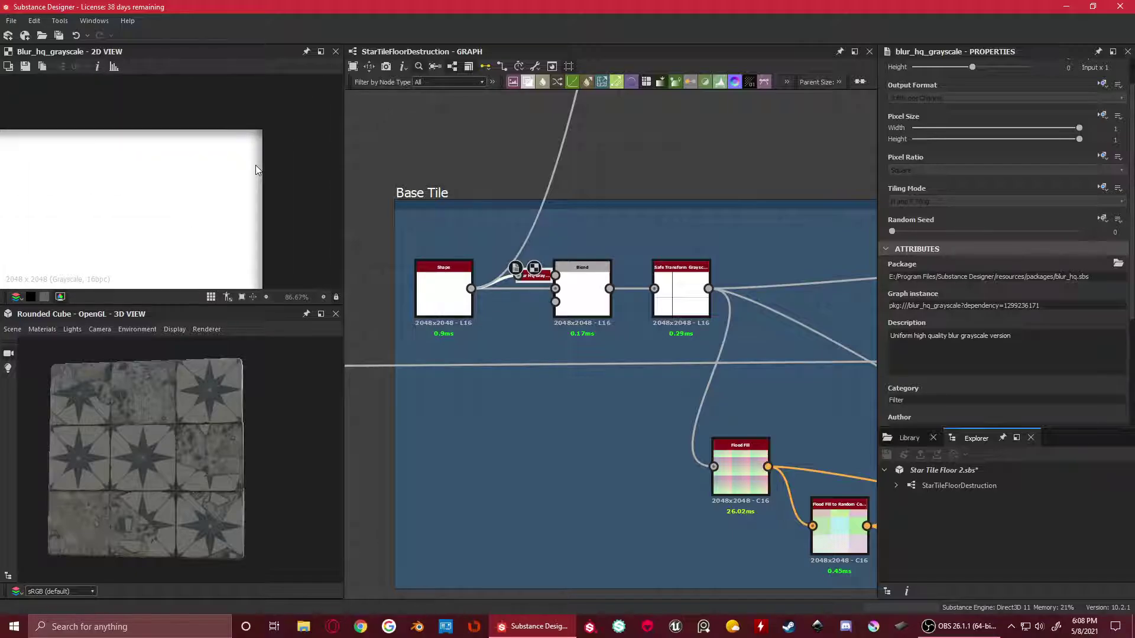
pyautogui.scroll(-2, 1073, 236)
pyautogui.scroll(-1, 1074, 260)
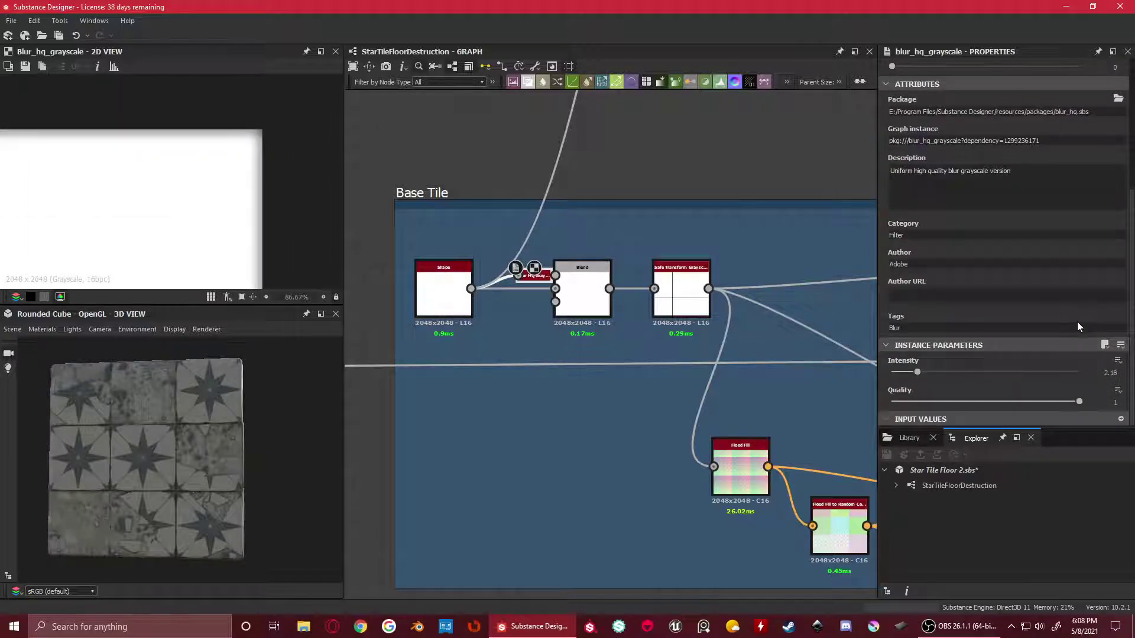
pyautogui.scroll(2, 582, 274)
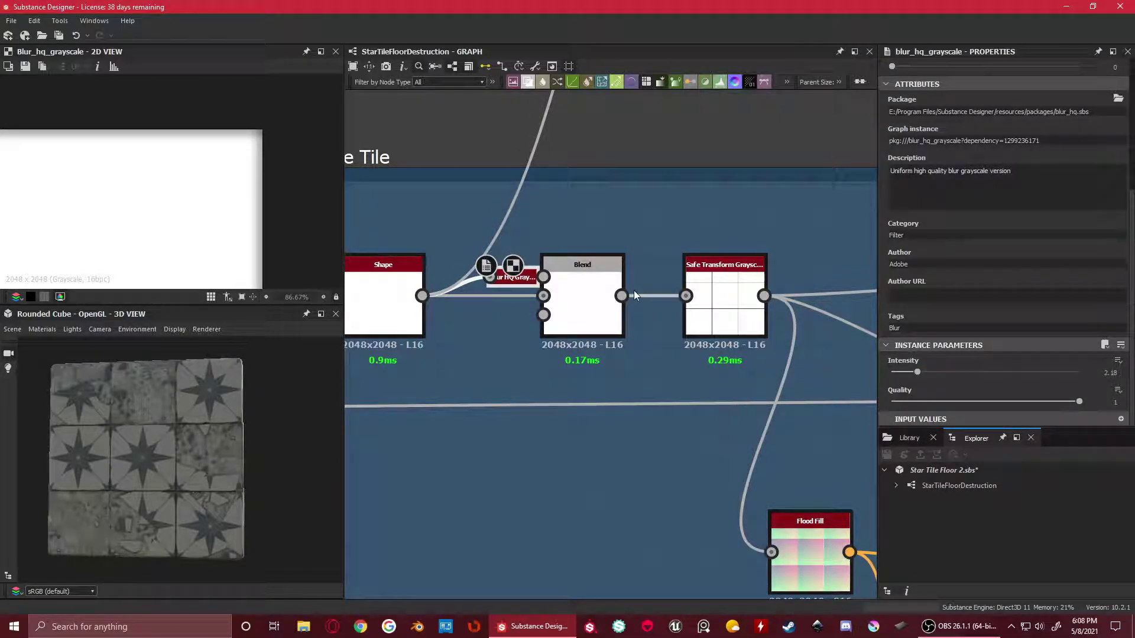
# View the Base Tile's Min (Darken) Blend and examine the tile's border up close
pyautogui.moveTo(573, 263); pyautogui.dragTo(582, 271)
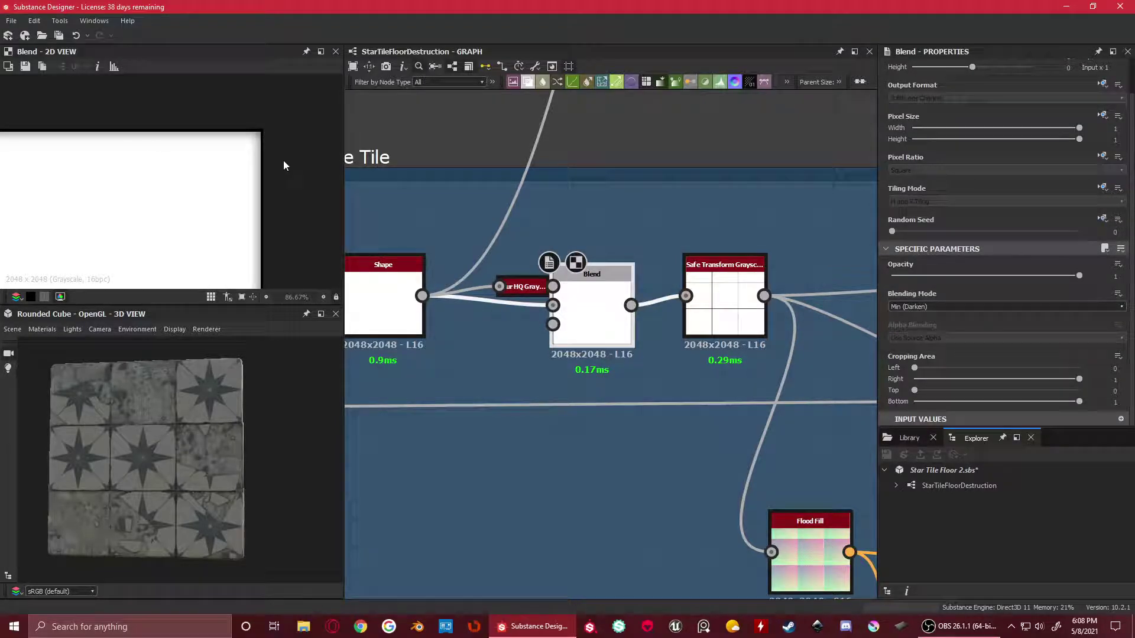
pyautogui.scroll(3, 283, 165)
pyautogui.scroll(-2, 612, 315)
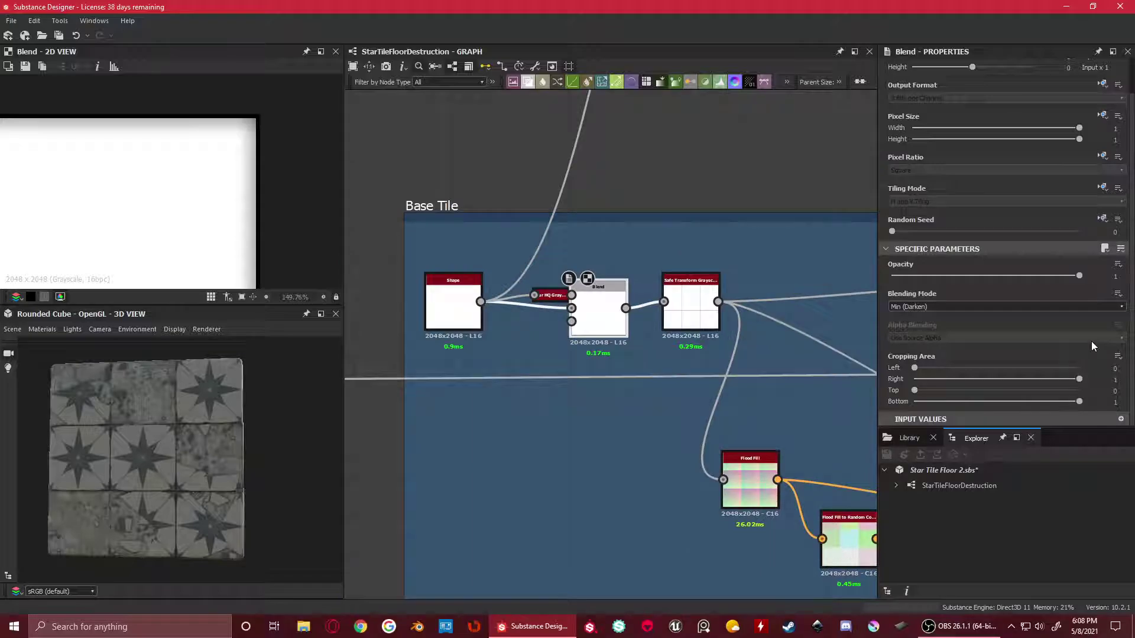
# Try the Multiply blending mode on the Base Tile's Blend, and restore Min (Darken)
pyautogui.click(1010, 306)
pyautogui.click(960, 338)
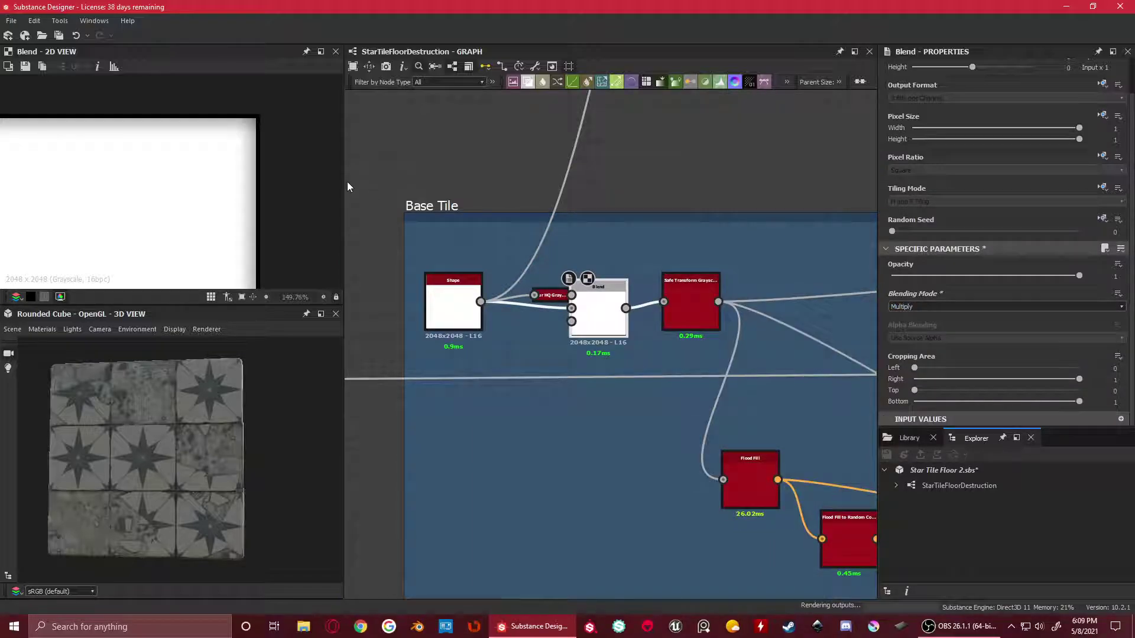
pyautogui.click(1002, 306)
pyautogui.click(965, 361)
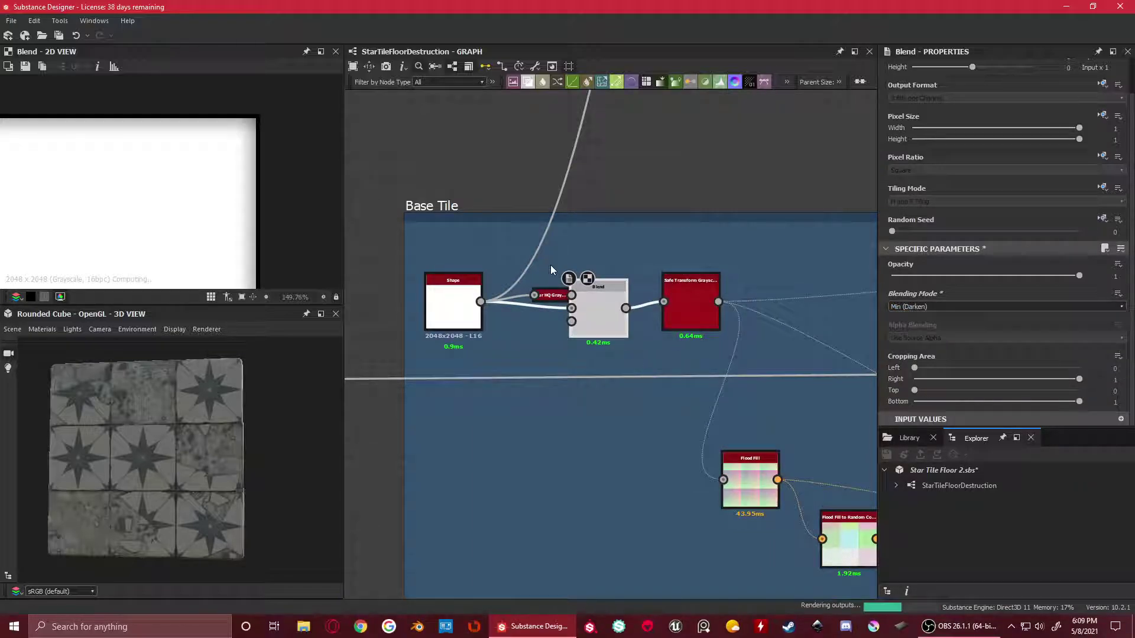
# Compare the corner of the Base Tile in the Blur HQ Grayscale, Blend and Shape nodes, and realign the Blend node
pyautogui.doubleClick(556, 299)
pyautogui.scroll(5, 239, 149)
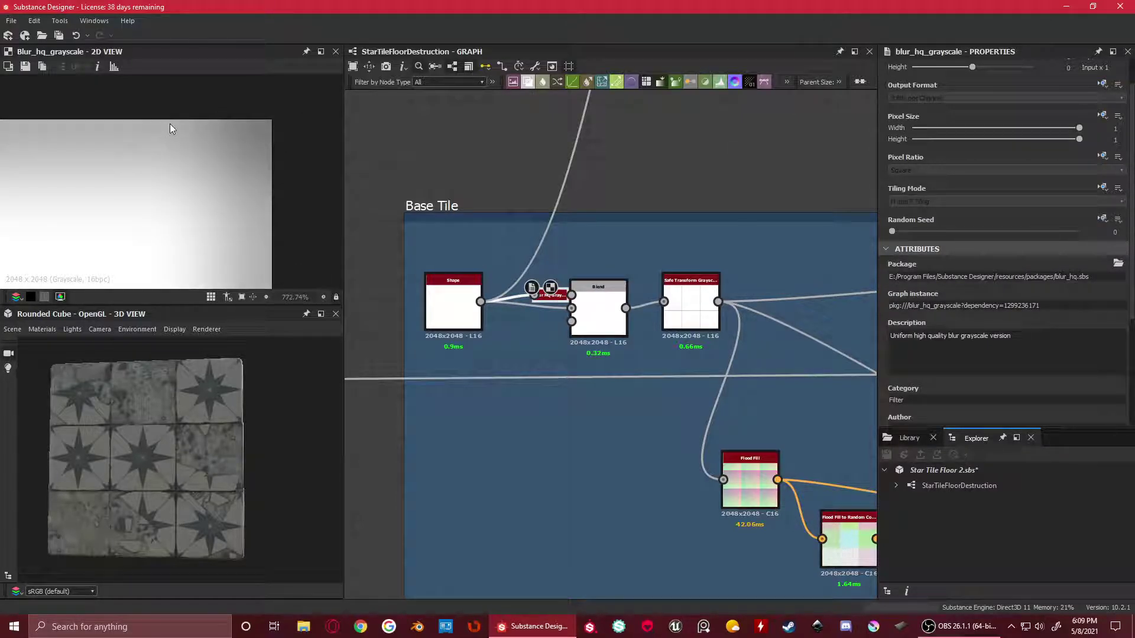
pyautogui.doubleClick(607, 315)
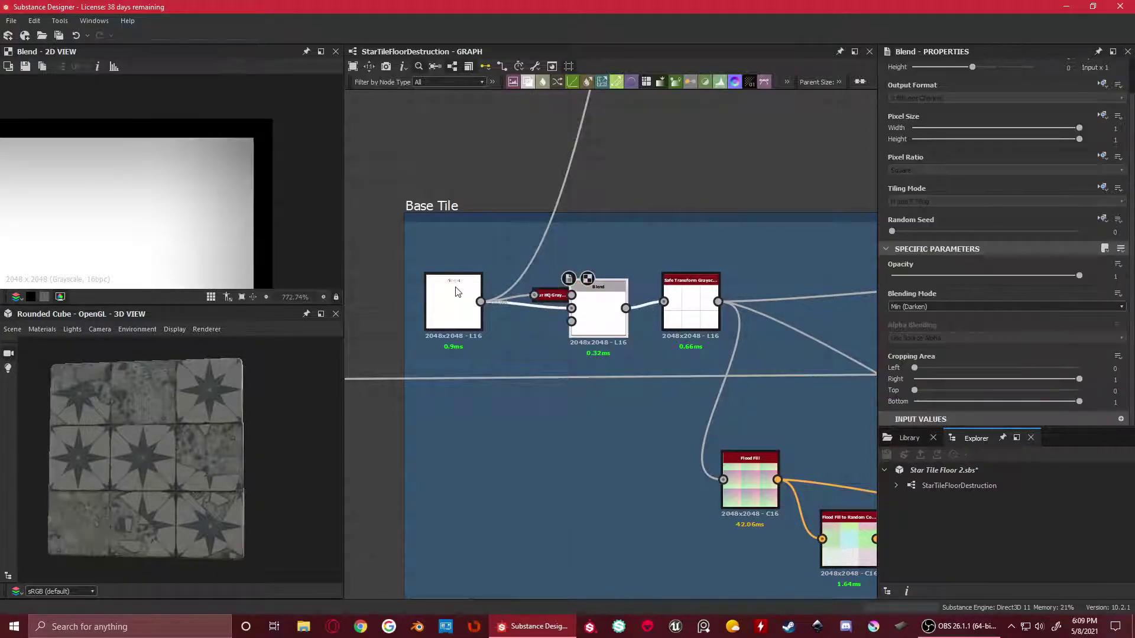
pyautogui.doubleClick(464, 304)
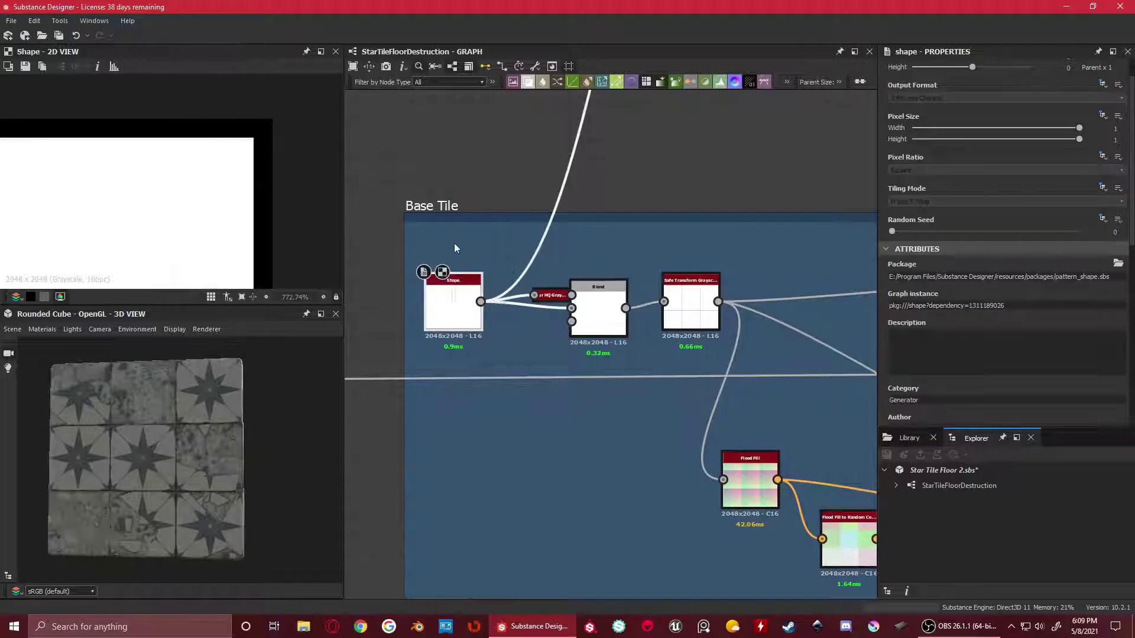
pyautogui.doubleClick(600, 307)
pyautogui.scroll(-6, 194, 174)
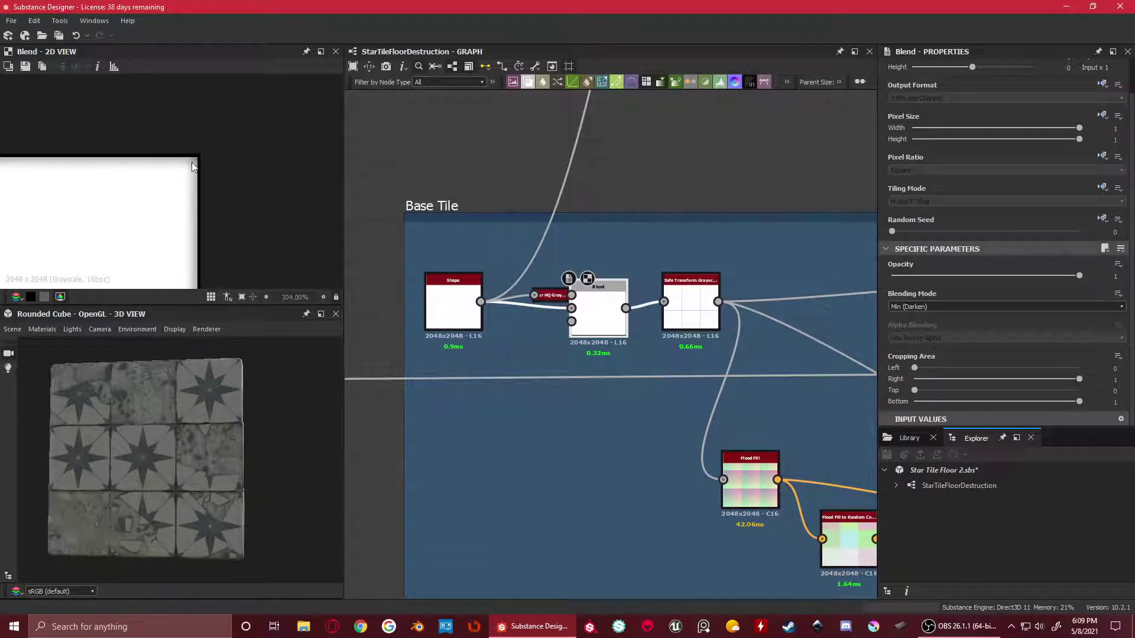
pyautogui.scroll(2, 192, 166)
pyautogui.moveTo(597, 307); pyautogui.dragTo(597, 297)
# View the Base Tile's Safe Transform Grayscale output, examining the tile seams up close and as a full grid
pyautogui.doubleClick(689, 301)
pyautogui.scroll(-4, 188, 179)
pyautogui.press('f')
pyautogui.scroll(6, 146, 114)
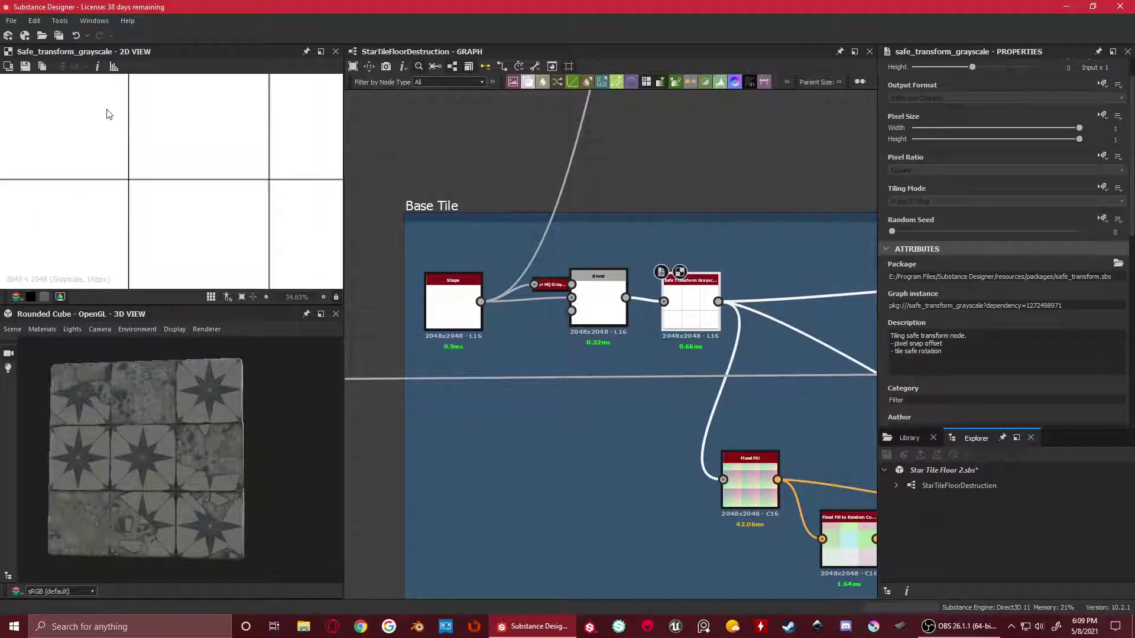
pyautogui.moveTo(107, 112); pyautogui.dragTo(179, 215, button='middle')
pyautogui.scroll(5, 225, 173)
pyautogui.scroll(-4, 1021, 283)
pyautogui.press('f')
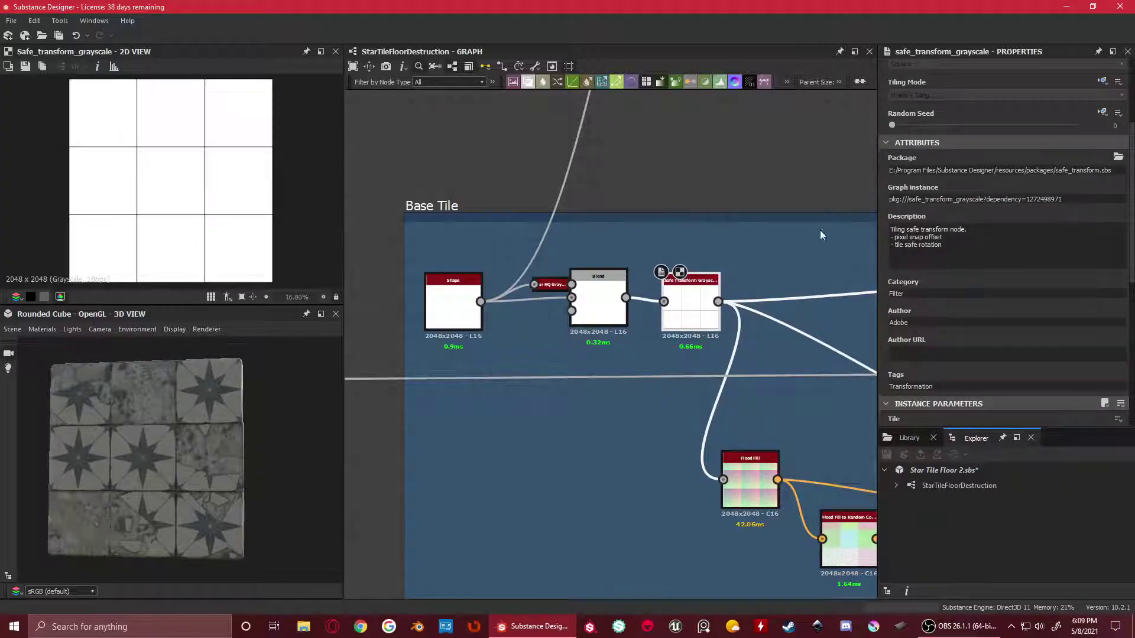
# Review the Tile, Offset, Rotation and Symmetry parameters of the Base Tile's Safe Transform Grayscale node
pyautogui.scroll(-2, 989, 233)
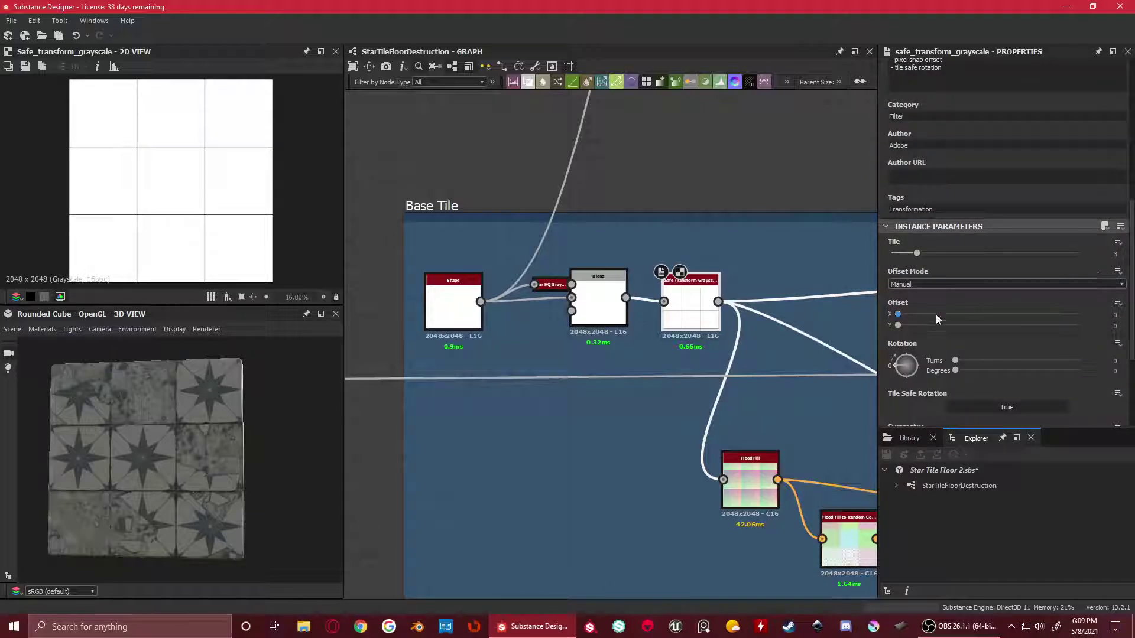
pyautogui.scroll(-2, 918, 313)
pyautogui.scroll(-3, 845, 366)
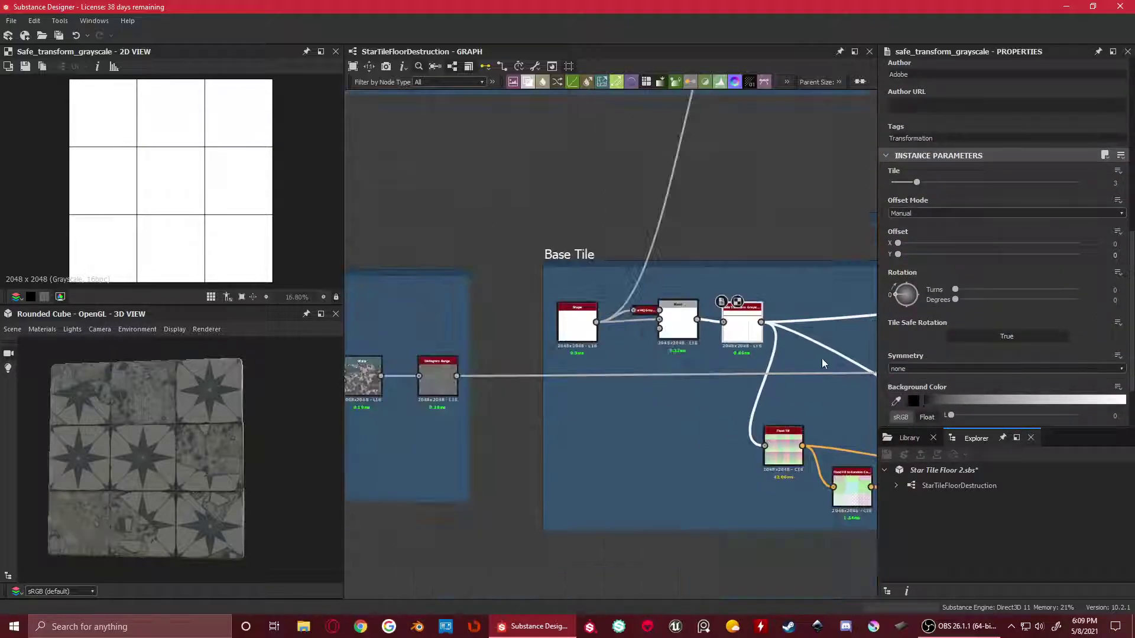
# View the Base Tile's Slope Blur Grayscale output, examining the tile seams up close and across the grid
pyautogui.moveTo(802, 382); pyautogui.dragTo(532, 300, button='middle')
pyautogui.scroll(3, 535, 349)
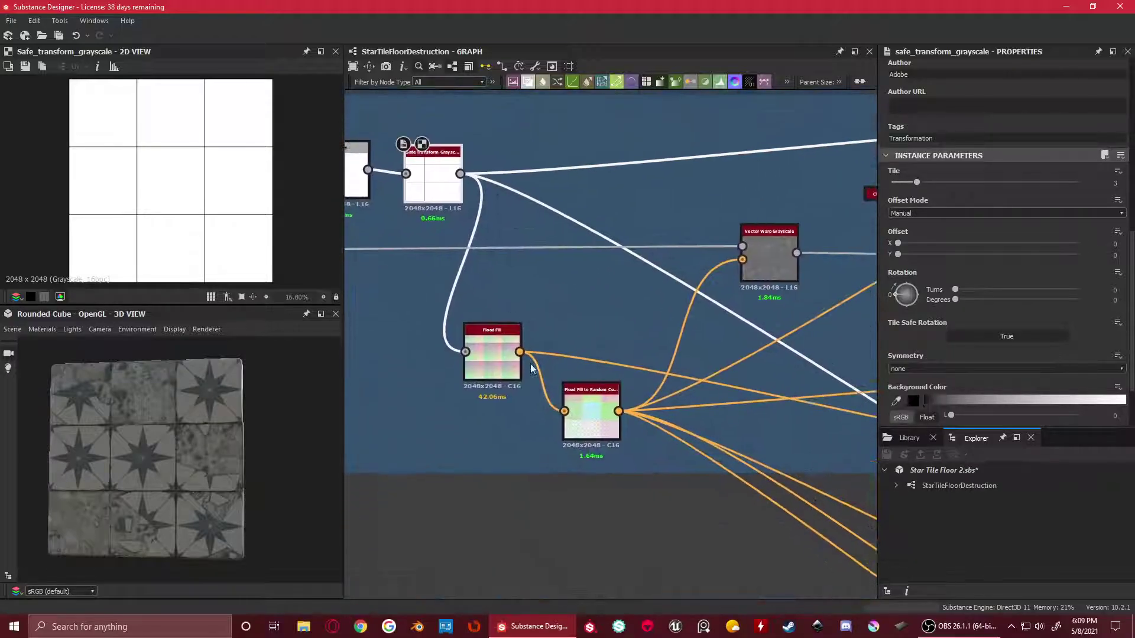
pyautogui.scroll(-5, 587, 342)
pyautogui.moveTo(630, 329); pyautogui.dragTo(567, 356, button='middle')
pyautogui.scroll(-1, 221, 197)
pyautogui.scroll(1, 466, 308)
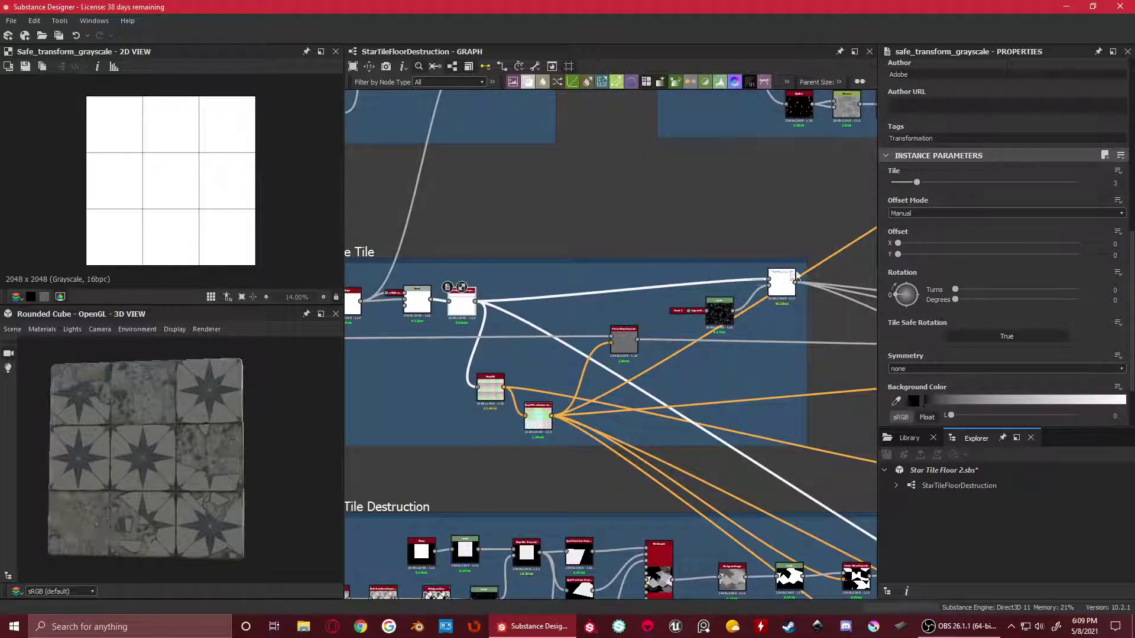
pyautogui.scroll(5, 798, 277)
pyautogui.click(692, 292)
pyautogui.scroll(3, 152, 136)
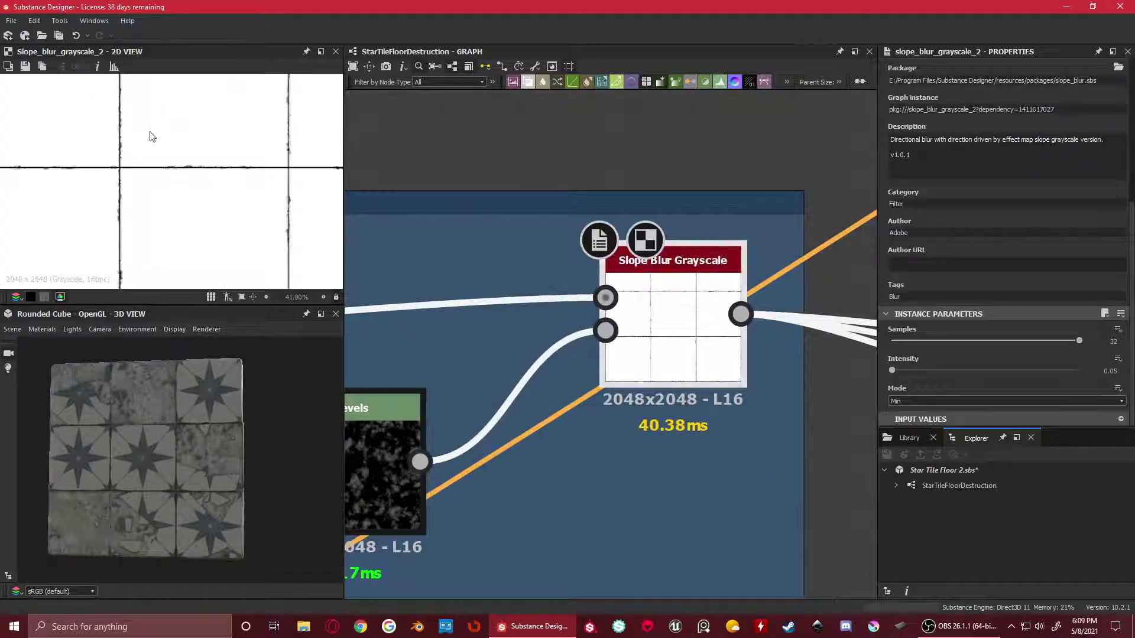
pyautogui.scroll(8, 157, 181)
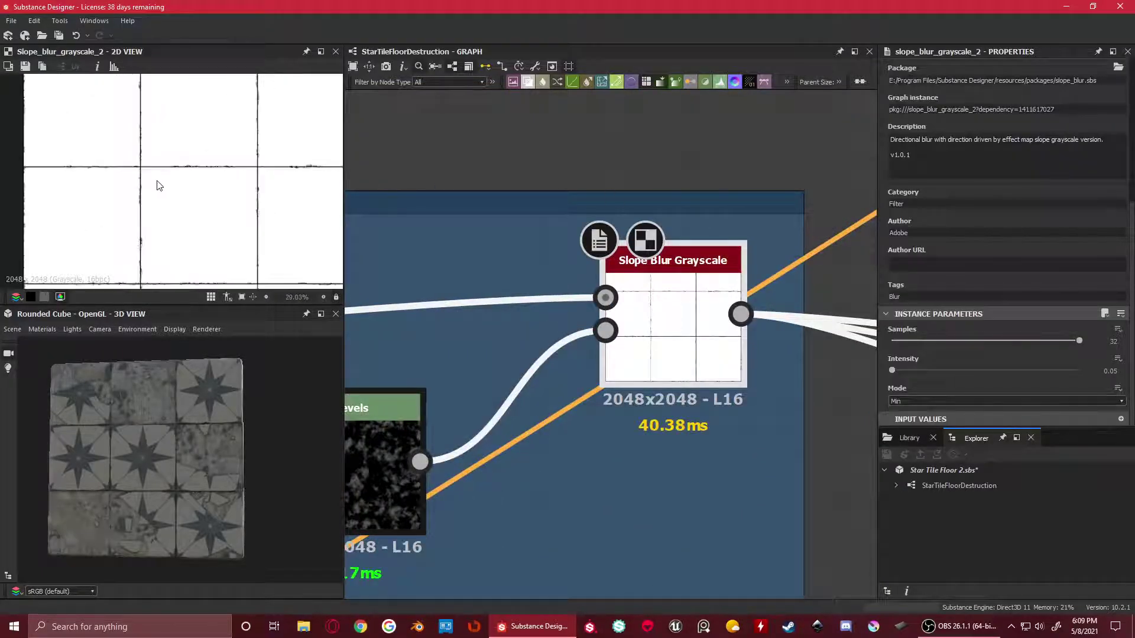
pyautogui.scroll(-6, 189, 170)
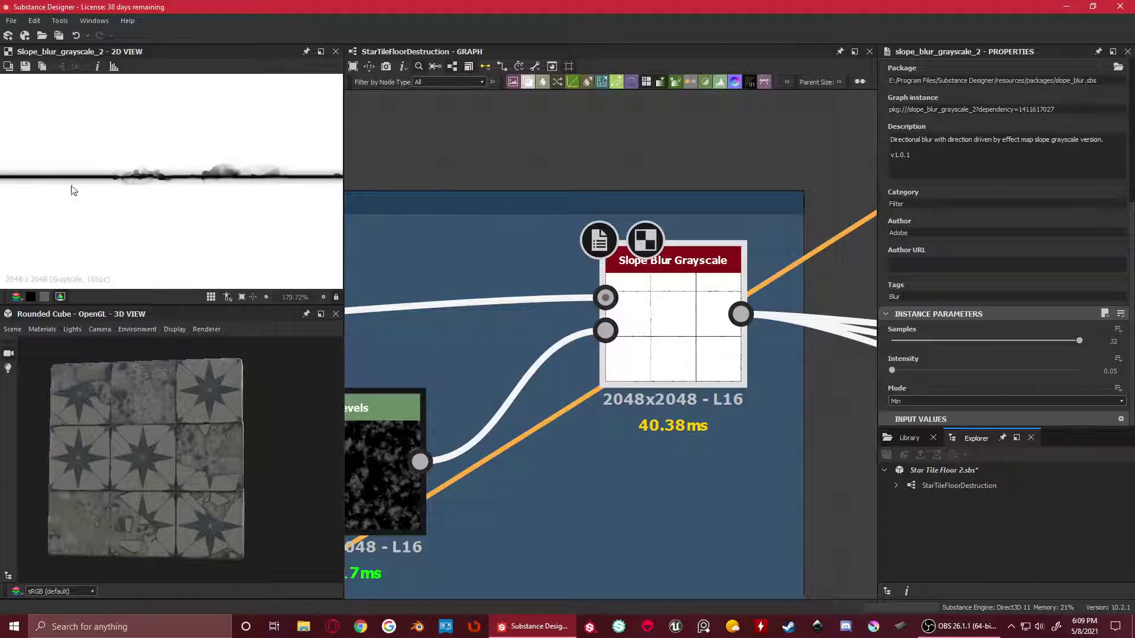
pyautogui.scroll(-6, 145, 182)
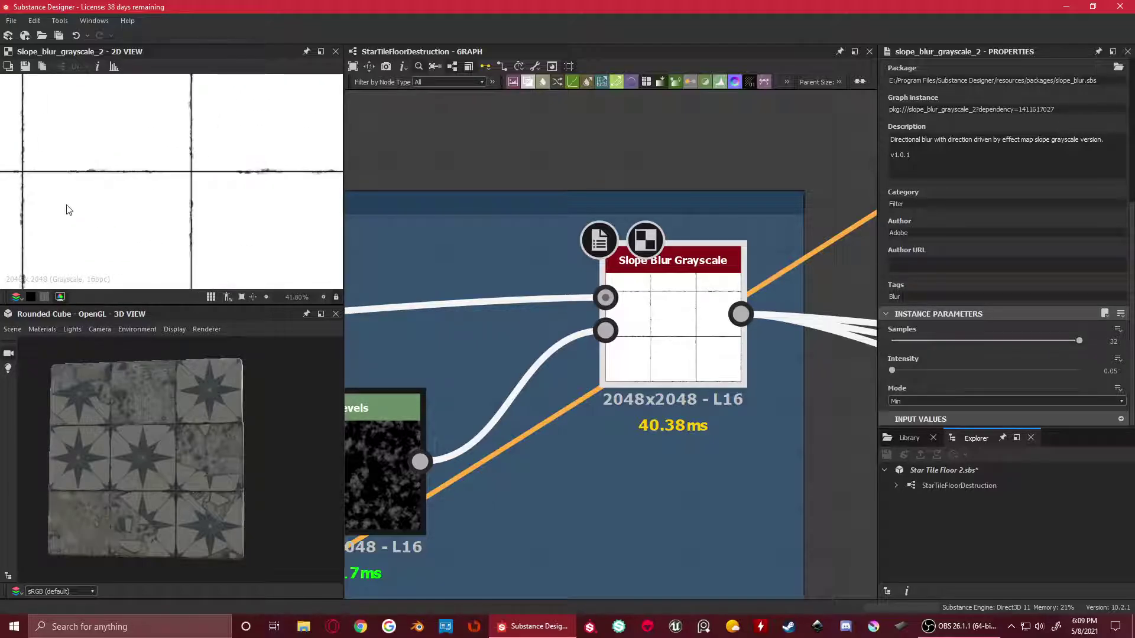
pyautogui.scroll(-4, 568, 374)
# Preview the Clouds 2 and Histogram Scan nodes feeding the Base Tile's Slope Blur, and review their instance parameters
pyautogui.scroll(-2, 532, 378)
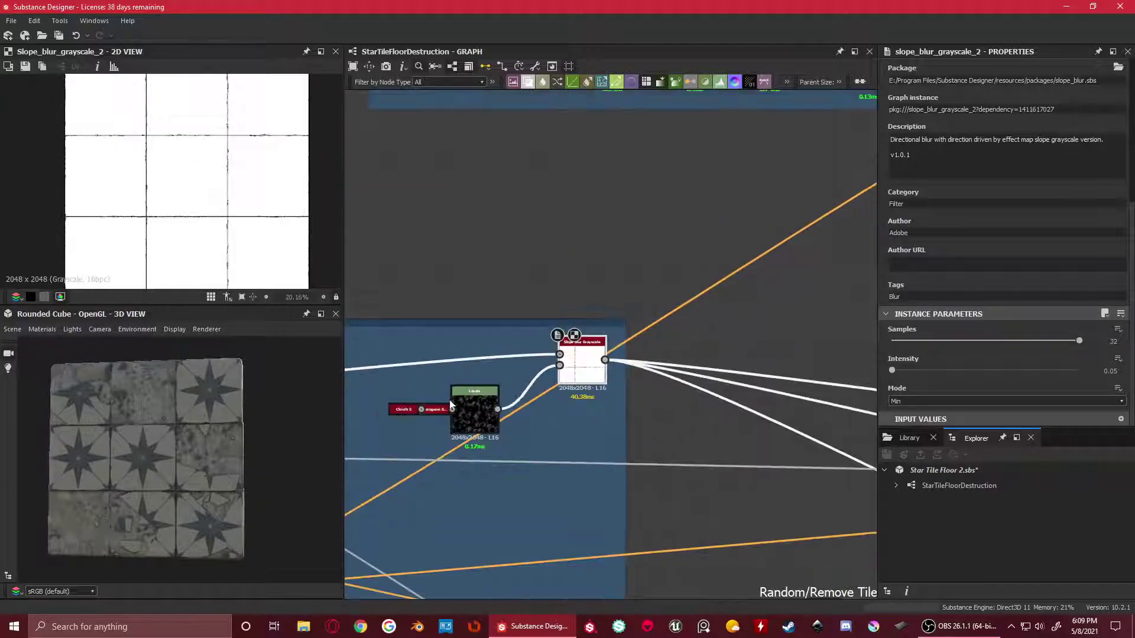
pyautogui.scroll(5, 501, 370)
pyautogui.doubleClick(520, 373)
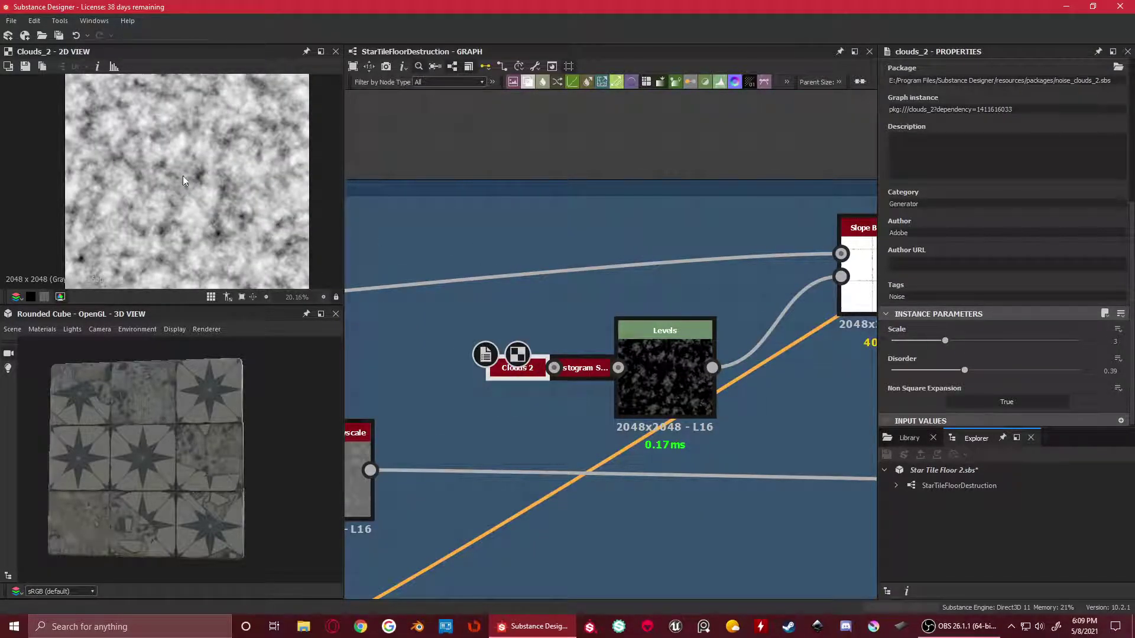
pyautogui.scroll(-1, 1059, 337)
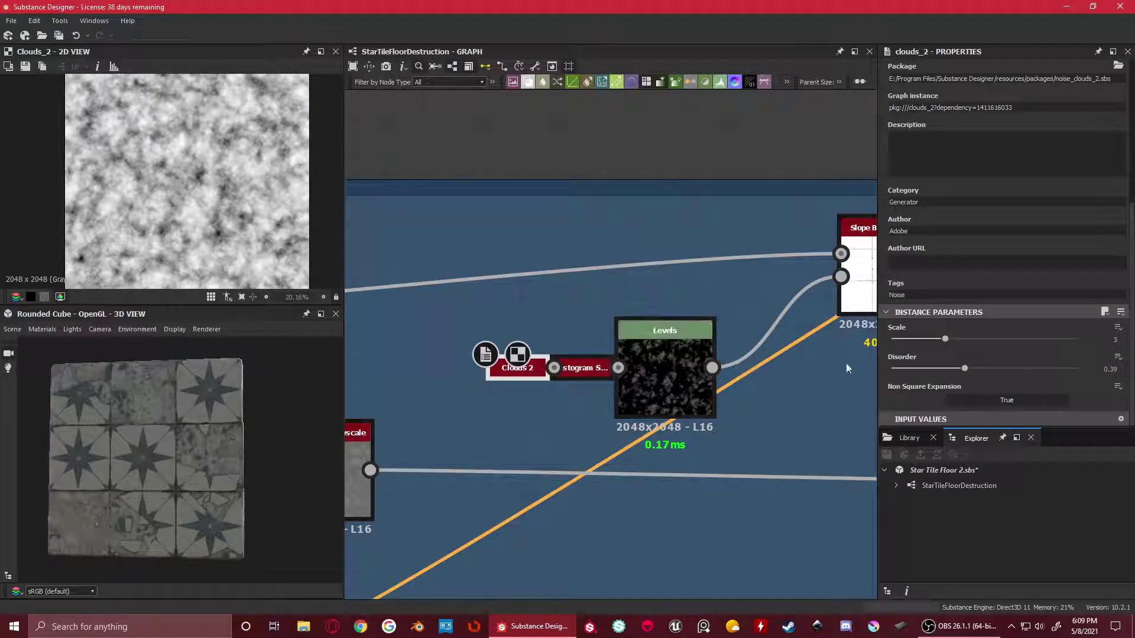
pyautogui.click(584, 369)
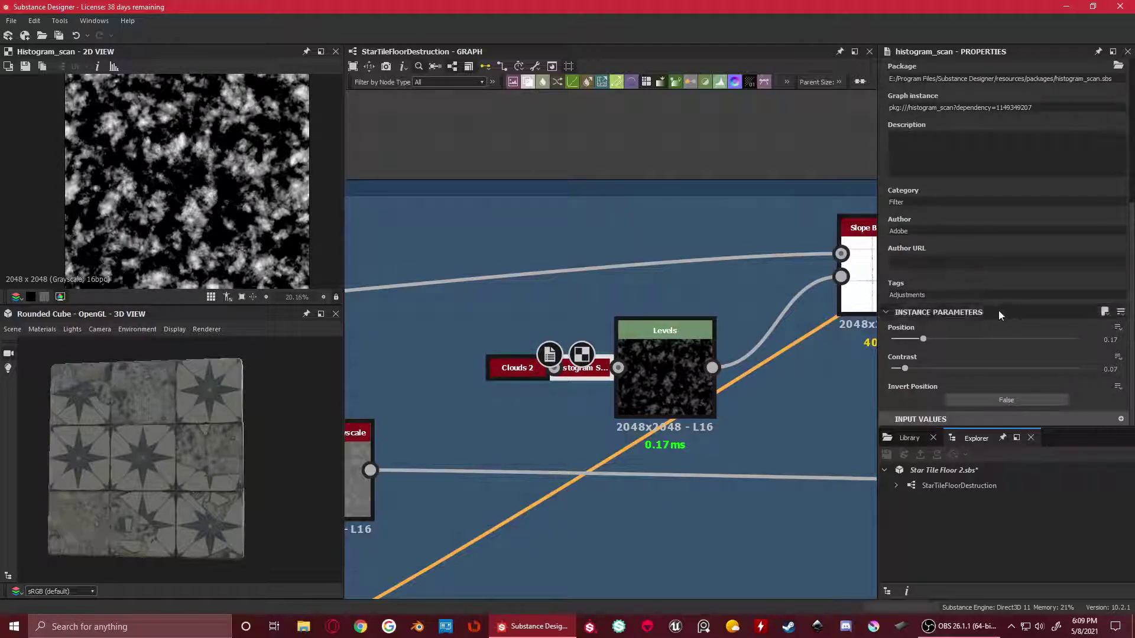
pyautogui.scroll(6, 205, 184)
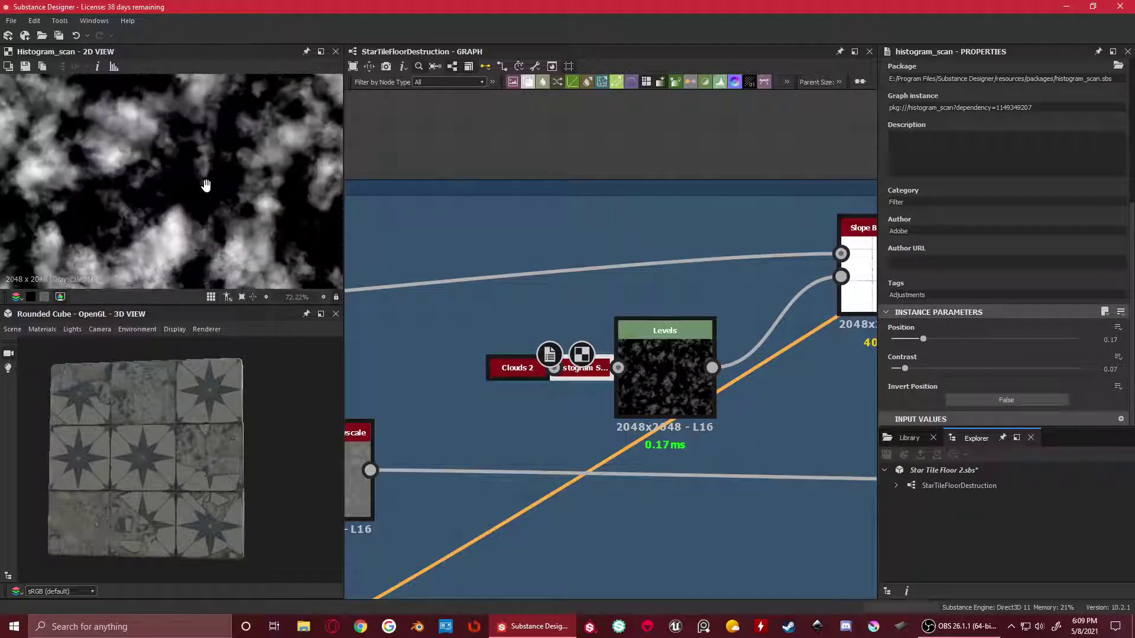
# Compare the Clouds 2 noise with the Histogram Scan output in the Base Tile's slope map chain
pyautogui.click(517, 368)
pyautogui.scroll(2, 142, 214)
pyautogui.click(600, 367)
pyautogui.scroll(-4, 138, 209)
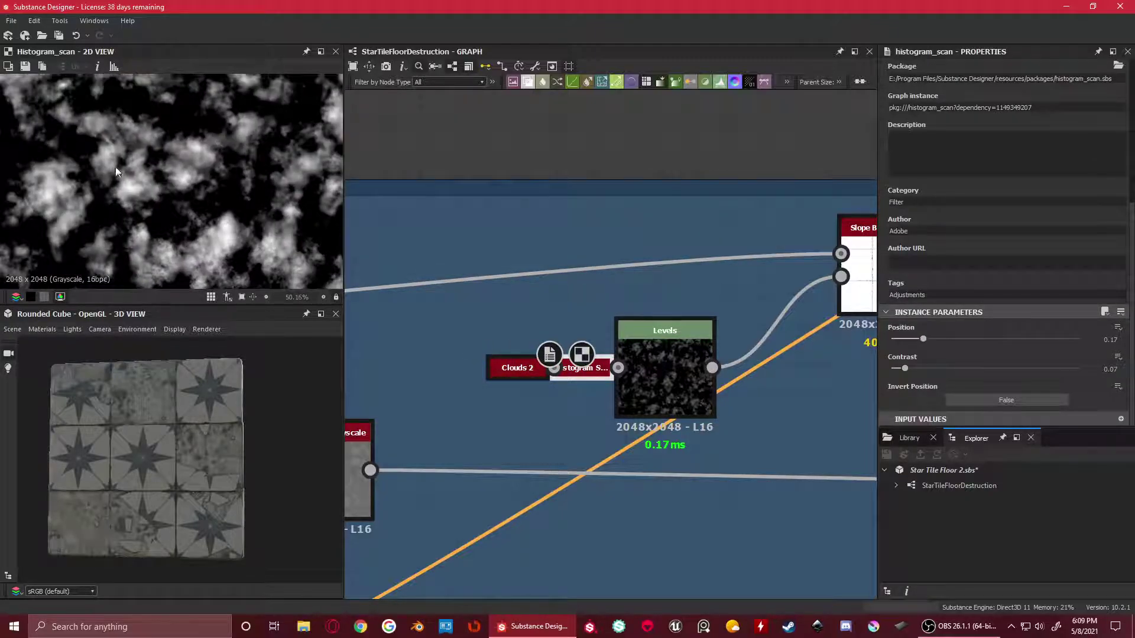
pyautogui.click(490, 371)
pyautogui.click(585, 372)
# View the Levels output of the slope map chain, examining its histogram and the cloud pattern at several magnifications
pyautogui.click(679, 336)
pyautogui.scroll(-4, 218, 180)
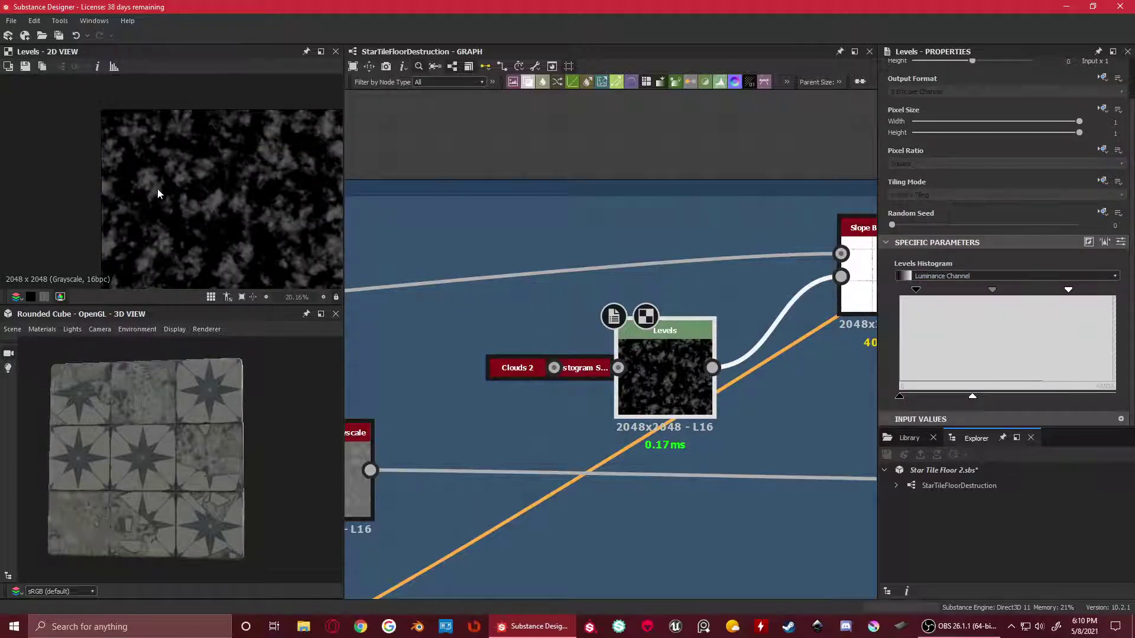
pyautogui.press('f')
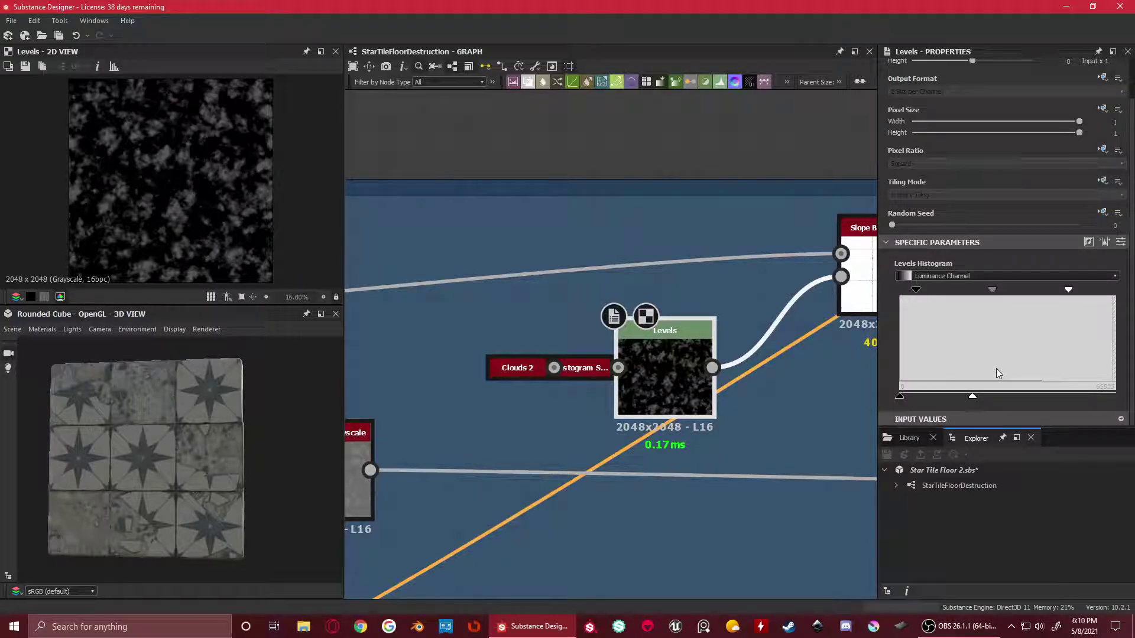
pyautogui.scroll(7, 206, 186)
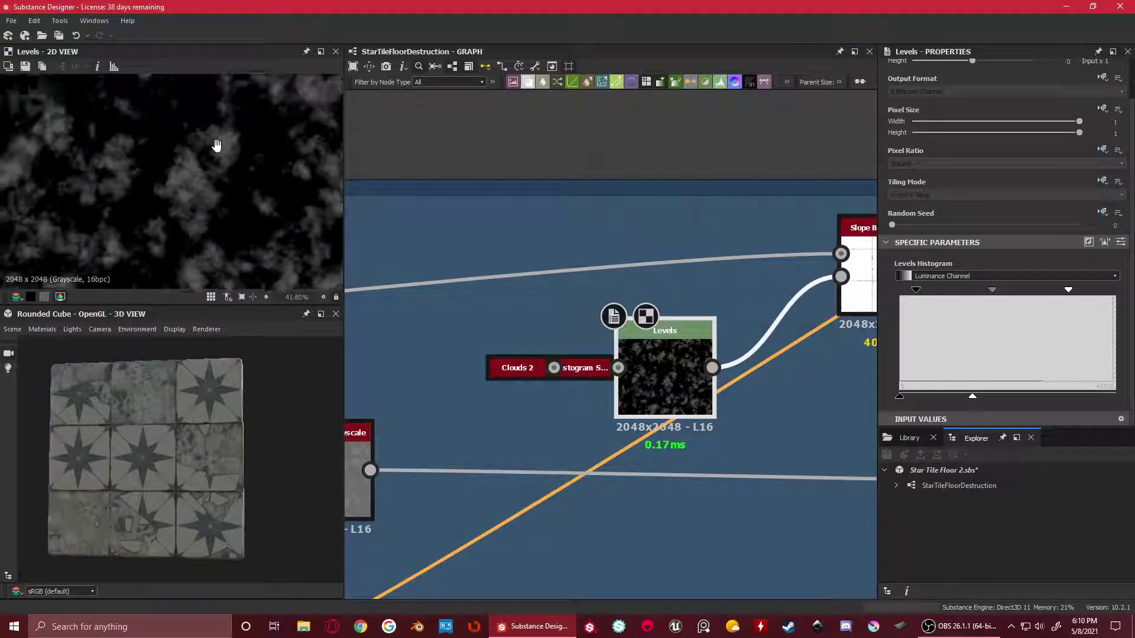
pyautogui.moveTo(218, 163); pyautogui.dragTo(249, 136, button='middle')
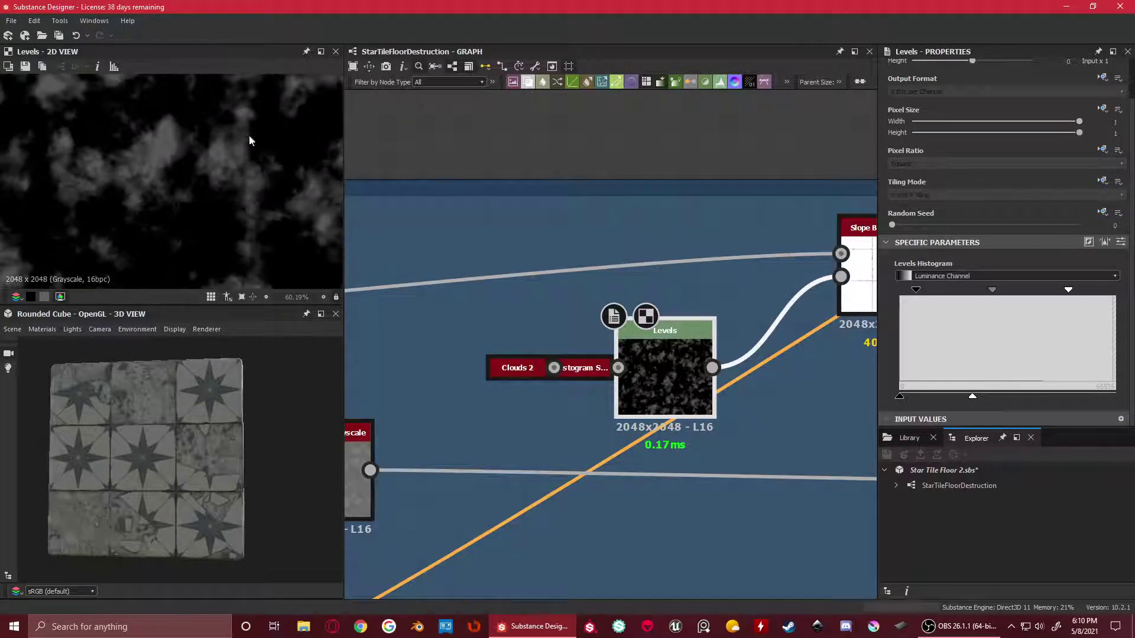
pyautogui.scroll(3, 186, 159)
pyautogui.scroll(-4, 188, 159)
pyautogui.scroll(1, 201, 179)
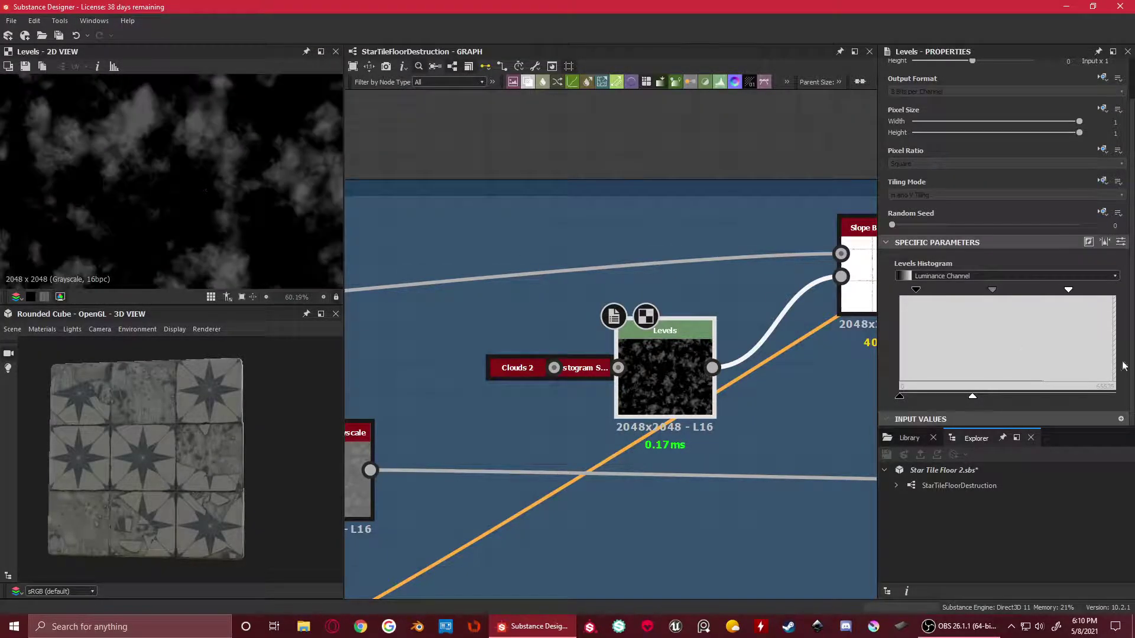
pyautogui.scroll(-3, 119, 188)
pyautogui.scroll(5, 192, 172)
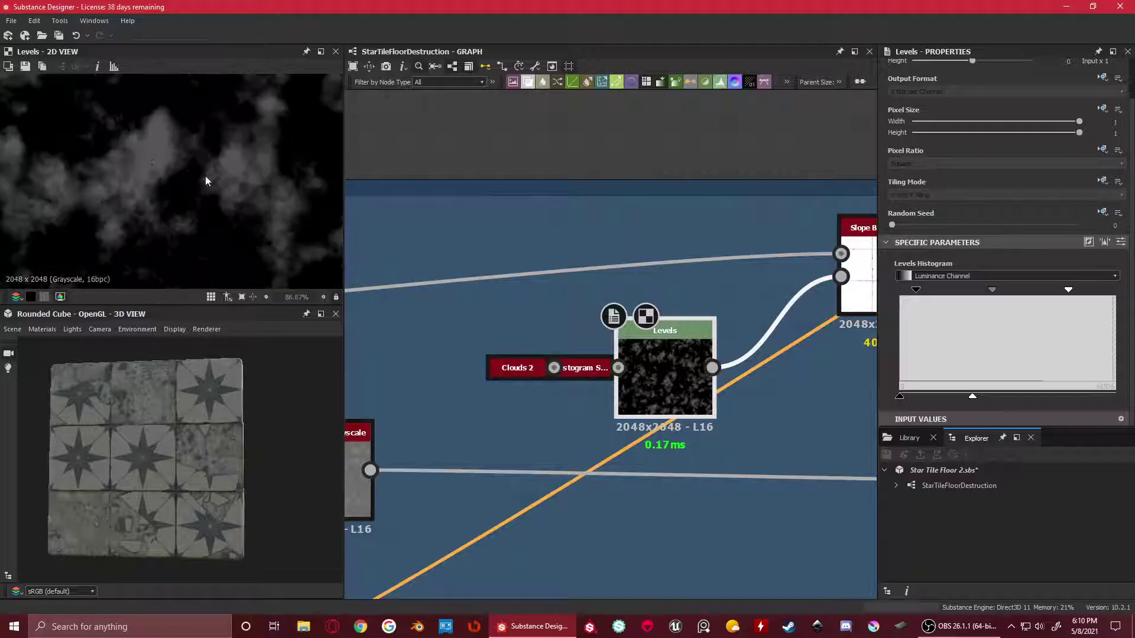
# Compare the Clouds 2, Histogram Scan and Levels outputs up close along the connection into the Slope Blur Grayscale
pyautogui.moveTo(757, 378); pyautogui.dragTo(682, 392, button='middle')
pyautogui.scroll(-4, 130, 166)
pyautogui.moveTo(581, 373); pyautogui.dragTo(523, 353)
pyautogui.scroll(4, 111, 190)
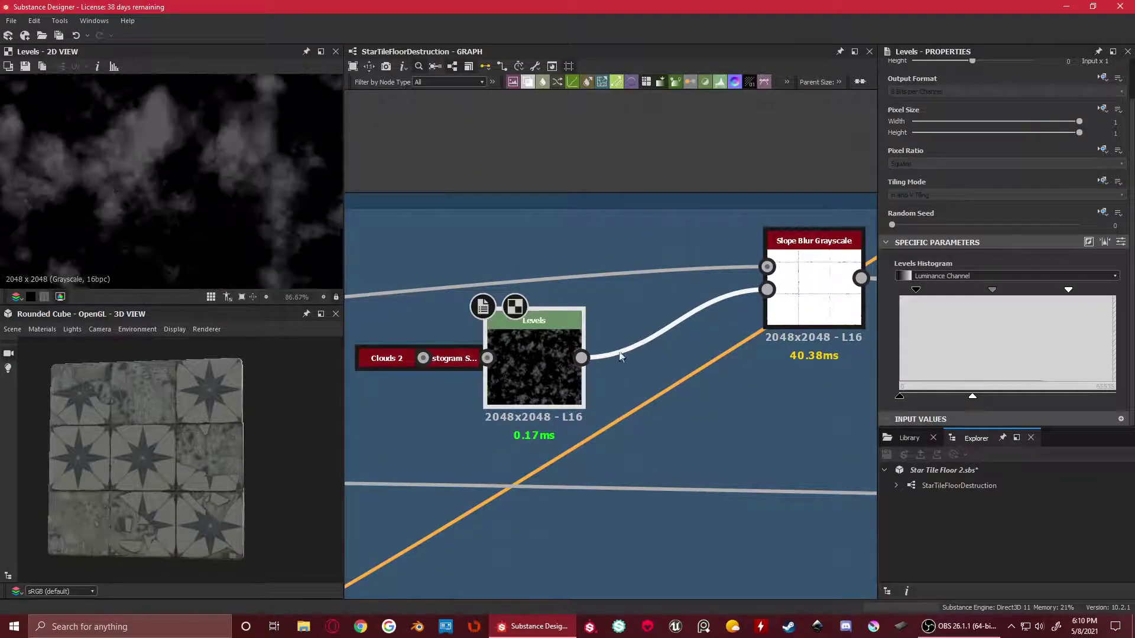
pyautogui.doubleClick(387, 359)
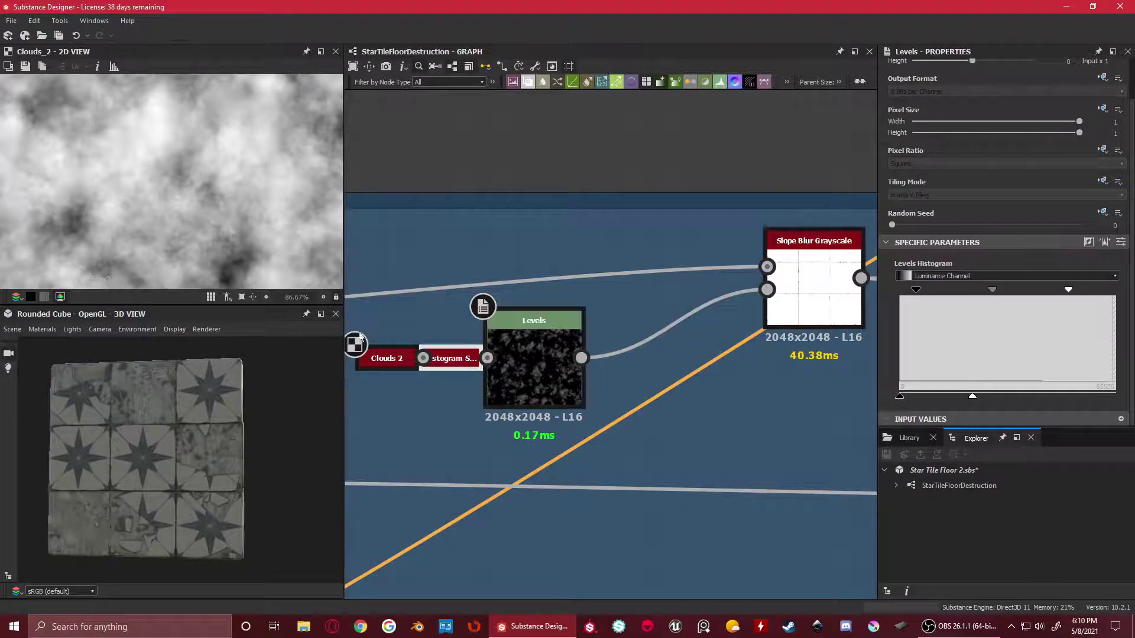
pyautogui.doubleClick(471, 359)
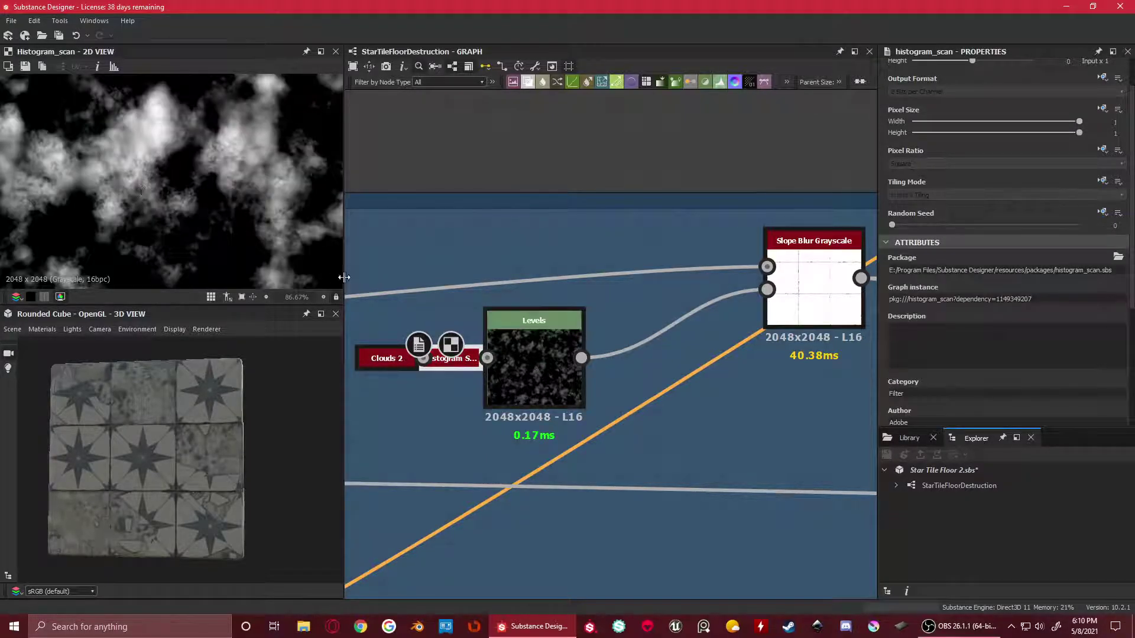
pyautogui.doubleClick(532, 361)
pyautogui.doubleClick(455, 362)
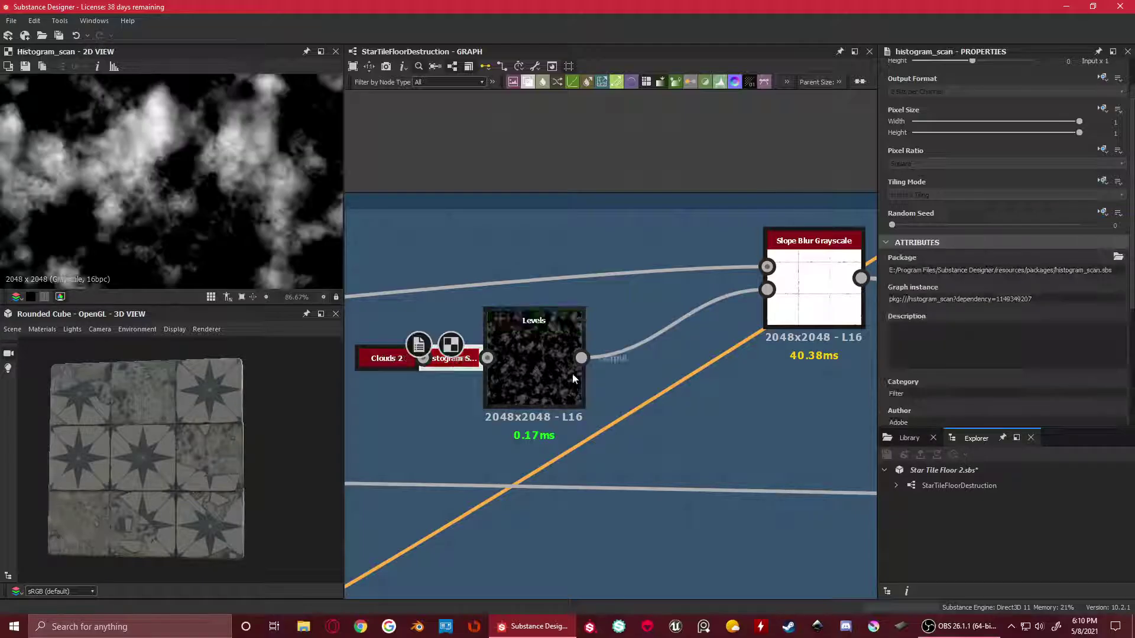
pyautogui.doubleClick(532, 361)
# Return to the Base Tile's Slope Blur Grayscale and review its Samples, Intensity and Mode against the seam edges
pyautogui.scroll(-5, 220, 199)
pyautogui.moveTo(743, 331); pyautogui.dragTo(579, 368, button='middle')
pyautogui.scroll(-1, 666, 314)
pyautogui.scroll(3, 666, 310)
pyautogui.scroll(-2, 478, 381)
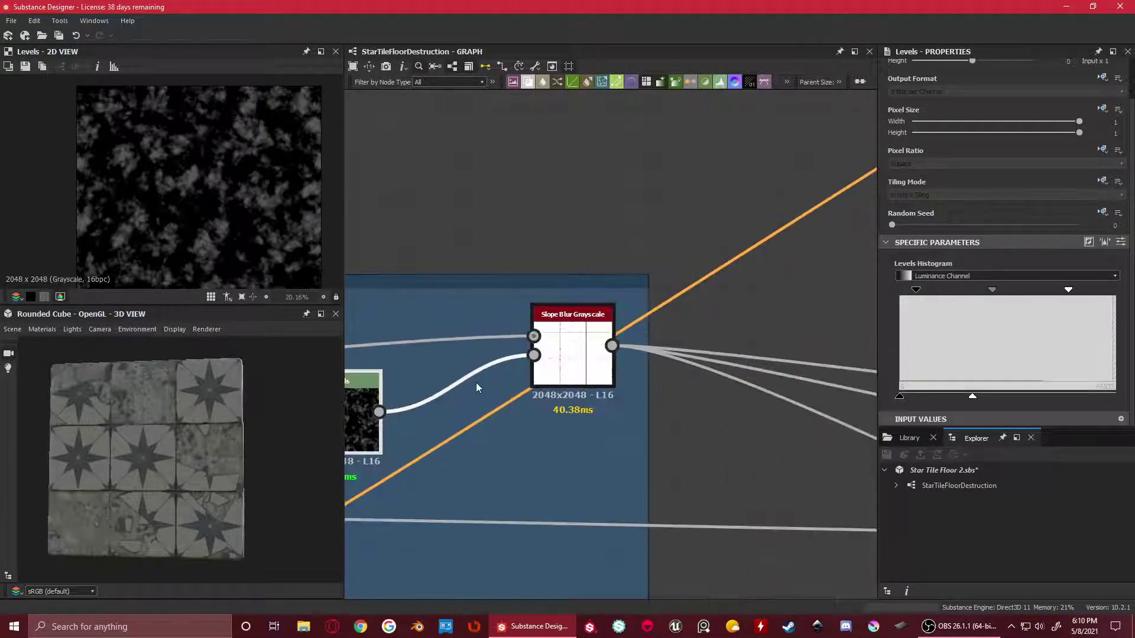
pyautogui.doubleClick(568, 355)
pyautogui.scroll(6, 159, 179)
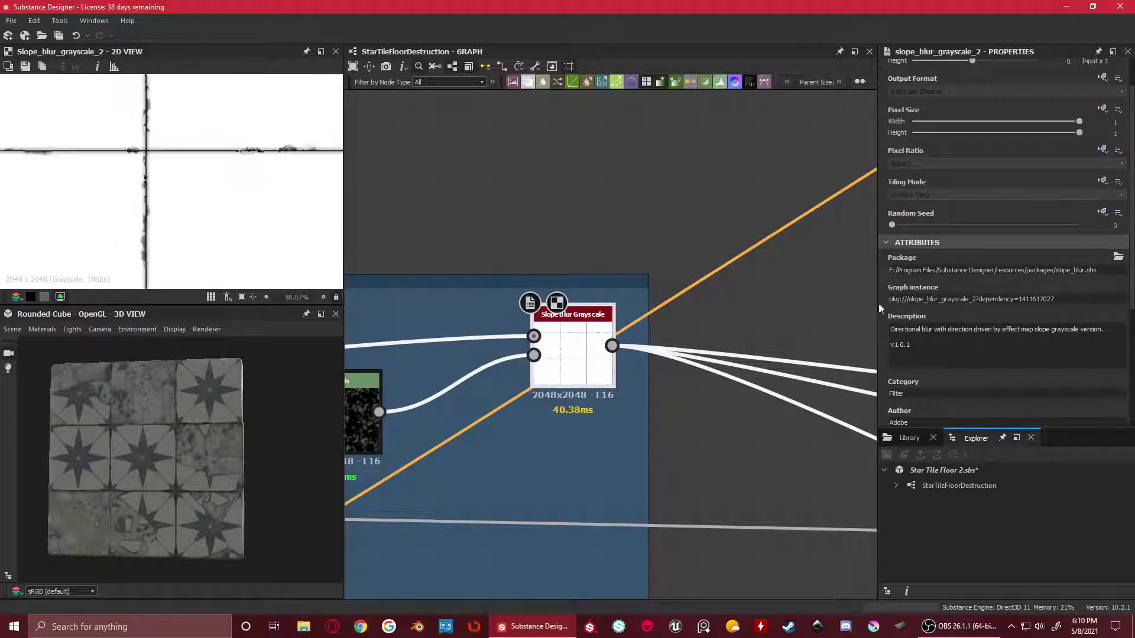
pyautogui.scroll(-9, 179, 167)
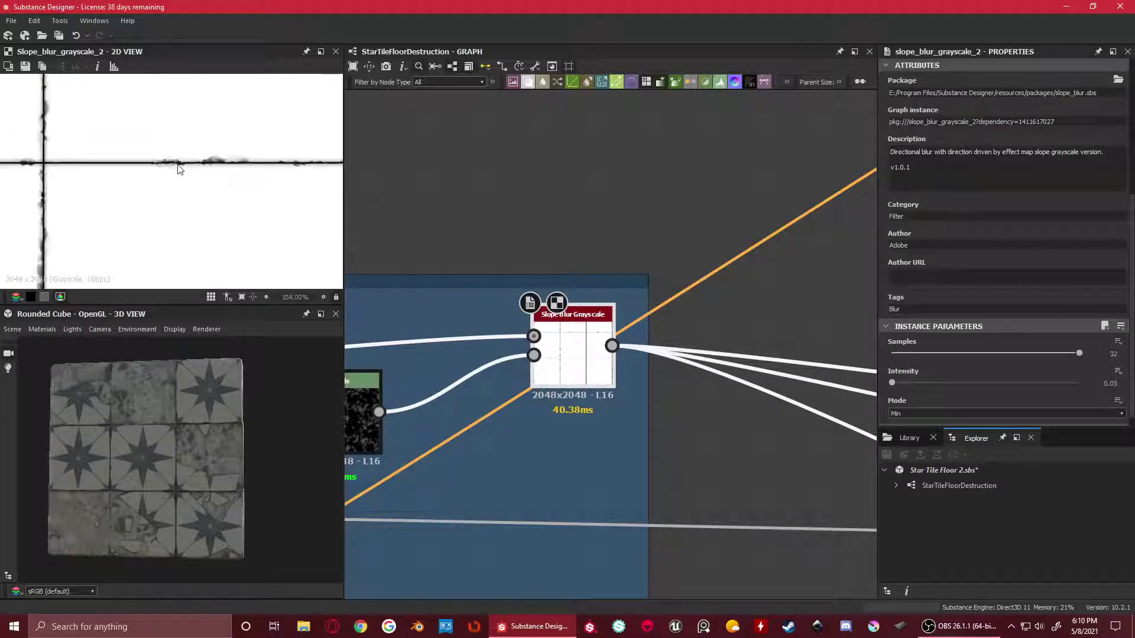
pyautogui.scroll(-1, 1065, 250)
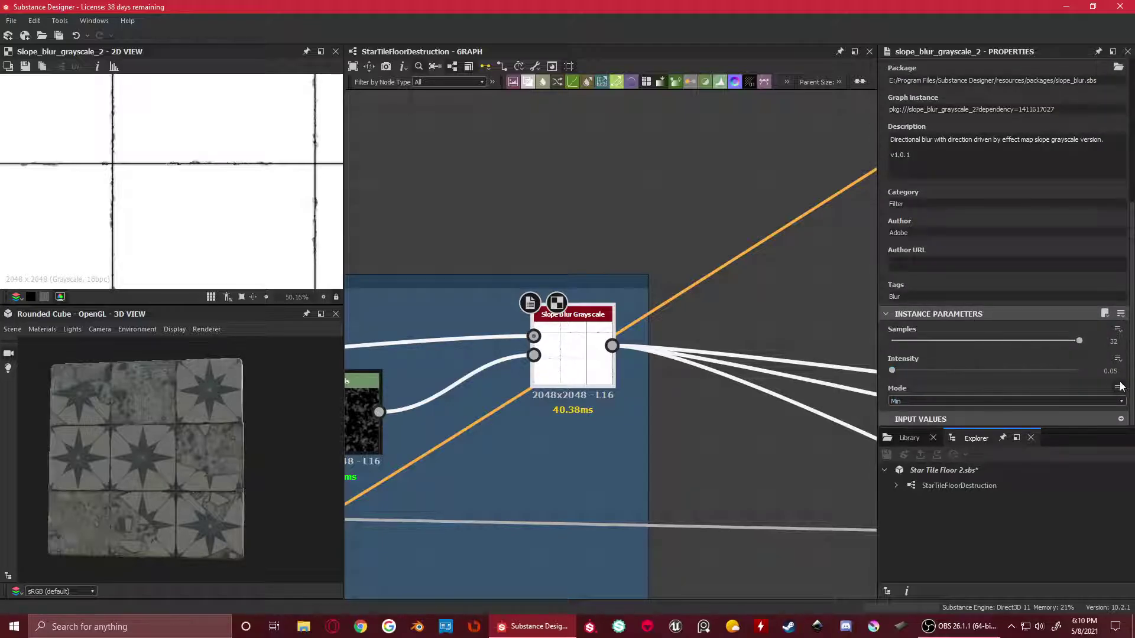
# Shift the Slope Blur Grayscale node slightly down within the Base Tile frame, and inspect its seams up close and in full
pyautogui.moveTo(578, 320); pyautogui.dragTo(572, 344)
pyautogui.scroll(4, 144, 172)
pyautogui.scroll(-5, 143, 165)
pyautogui.scroll(-3, 229, 172)
pyautogui.scroll(3, 254, 175)
pyautogui.moveTo(254, 174); pyautogui.dragTo(195, 204, button='middle')
pyautogui.scroll(5, 179, 176)
pyautogui.press('f')
# Survey the Base Tile frame and the connections running from it to the neighbouring frames
pyautogui.scroll(-5, 680, 379)
pyautogui.moveTo(608, 378); pyautogui.dragTo(691, 279, button='middle')
pyautogui.scroll(3, 701, 364)
pyautogui.scroll(-3, 577, 376)
pyautogui.scroll(-4, 691, 279)
pyautogui.moveTo(481, 325); pyautogui.dragTo(542, 370, button='middle')
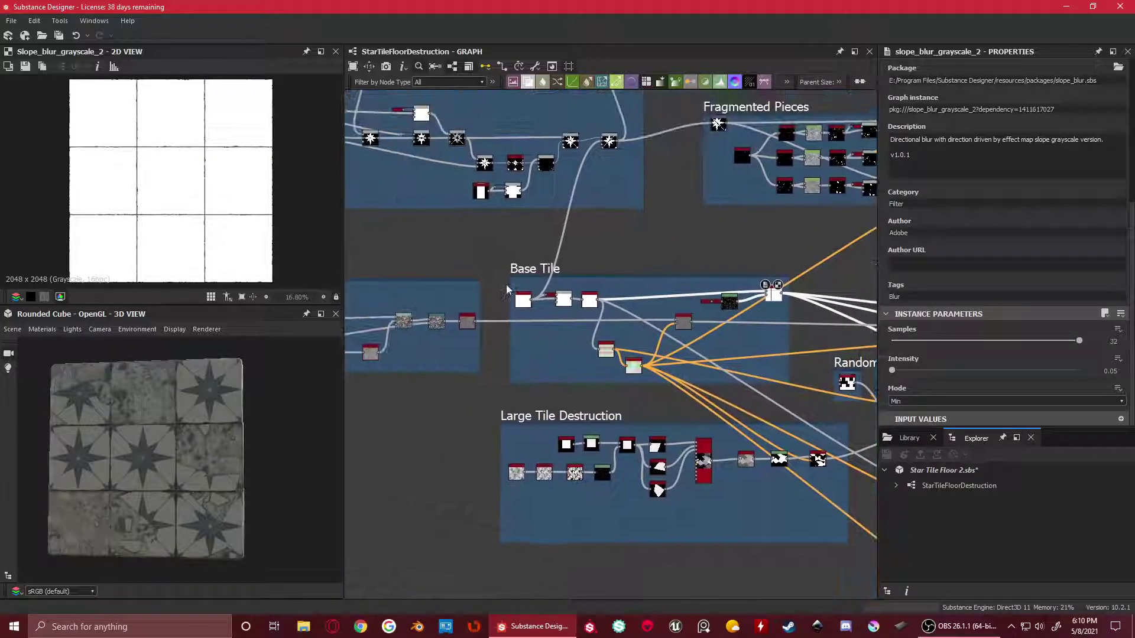
pyautogui.scroll(3, 507, 289)
pyautogui.moveTo(532, 266); pyautogui.dragTo(512, 255)
# Locate the Marble frame in the graph and preview its Clouds 2 noise
pyautogui.scroll(-4, 574, 301)
pyautogui.moveTo(573, 346); pyautogui.dragTo(819, 341, button='middle')
pyautogui.scroll(-1, 820, 340)
pyautogui.scroll(8, 568, 294)
pyautogui.moveTo(727, 326); pyautogui.dragTo(537, 289, button='middle')
pyautogui.scroll(-4, 537, 290)
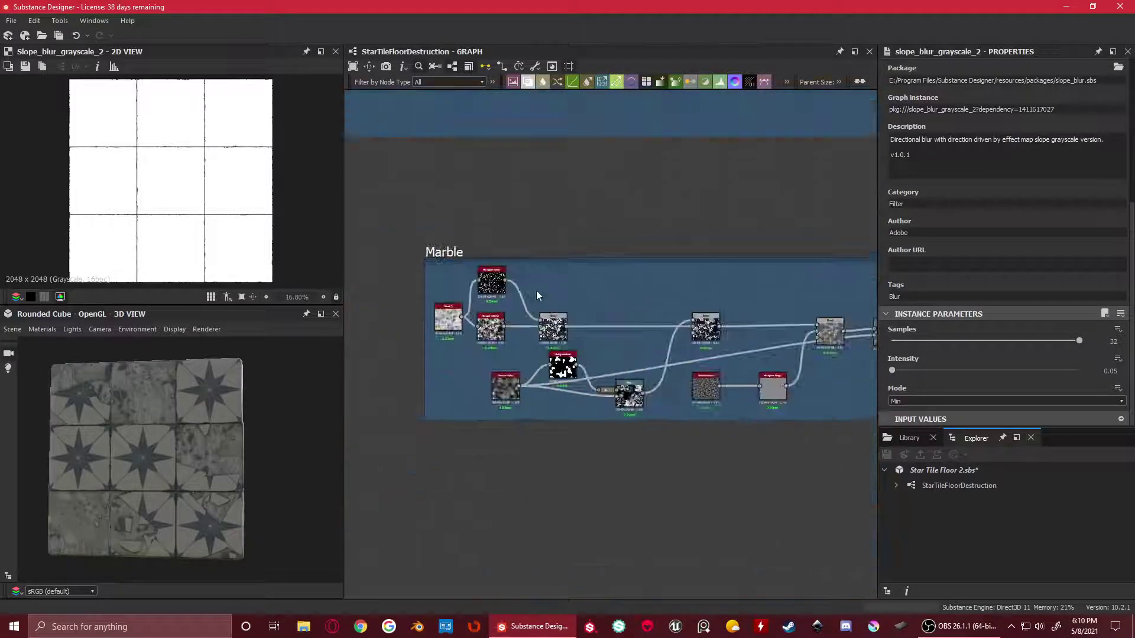
pyautogui.scroll(-3, 537, 290)
pyautogui.scroll(3, 466, 296)
pyautogui.scroll(2, 460, 328)
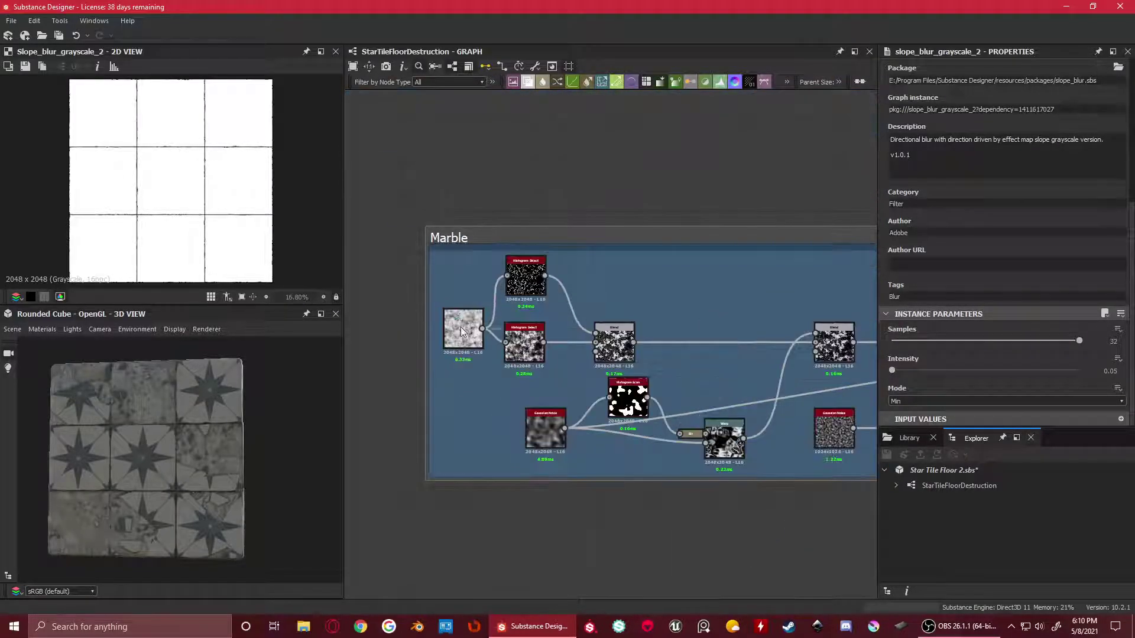
pyautogui.doubleClick(461, 328)
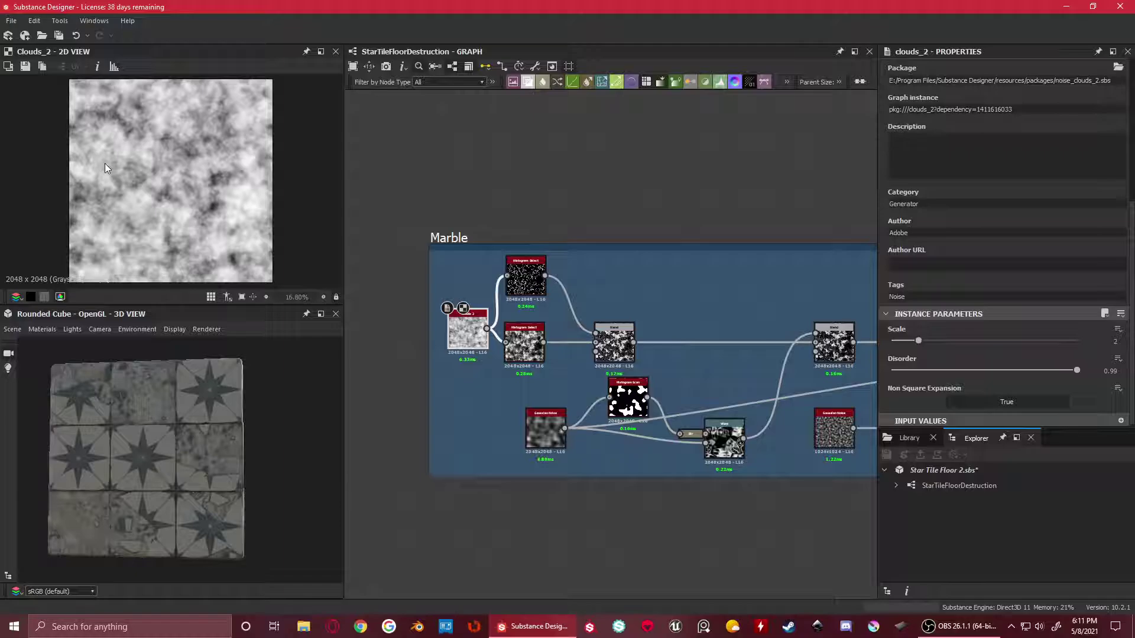
pyautogui.scroll(2, 487, 267)
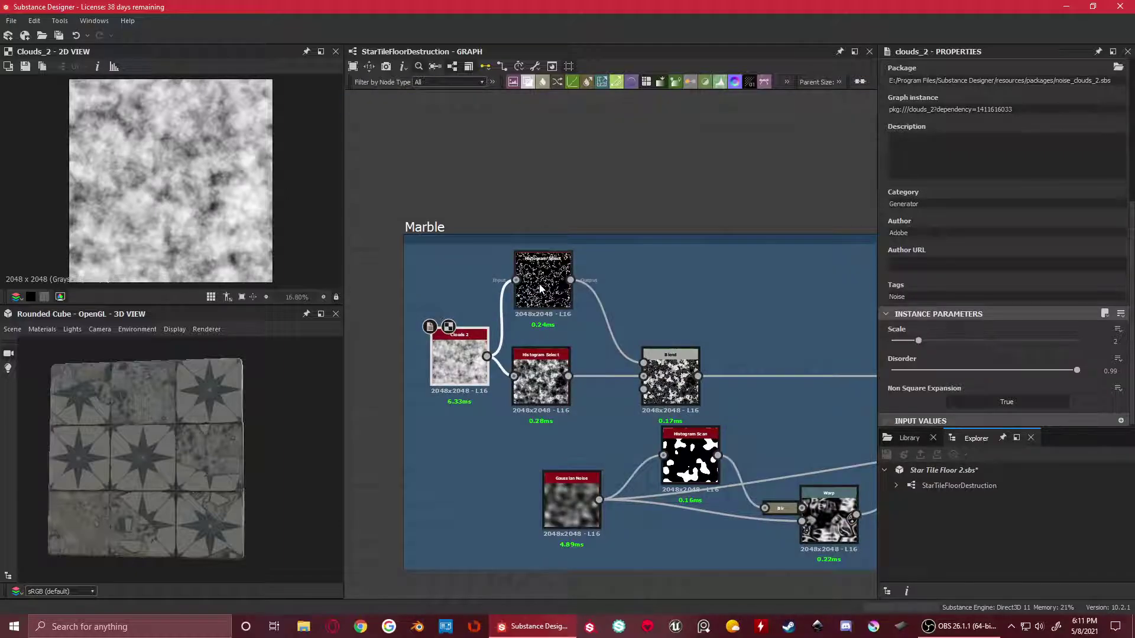
# Preview the Marble frame's upper Histogram Select, and move both Histogram Select nodes slightly away from Clouds 2 in line with each other
pyautogui.doubleClick(539, 285)
pyautogui.moveTo(540, 362); pyautogui.dragTo(556, 362)
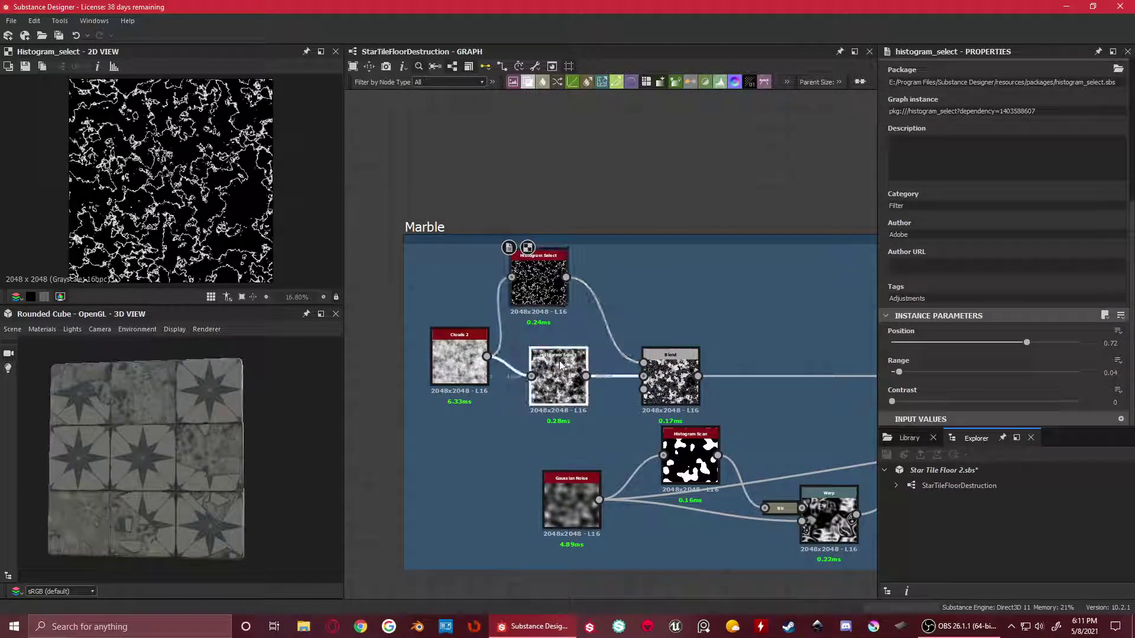
pyautogui.moveTo(538, 282); pyautogui.dragTo(554, 278)
pyautogui.scroll(3, 229, 214)
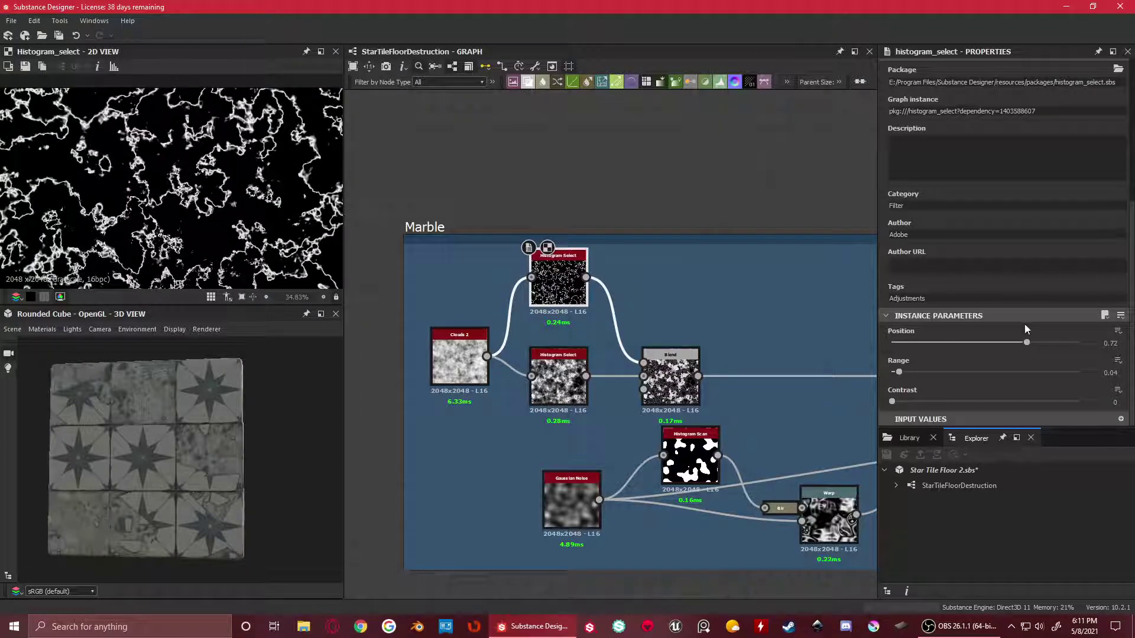
pyautogui.scroll(-1, 209, 236)
pyautogui.scroll(2, 209, 248)
pyautogui.moveTo(209, 251); pyautogui.dragTo(200, 205, button='middle')
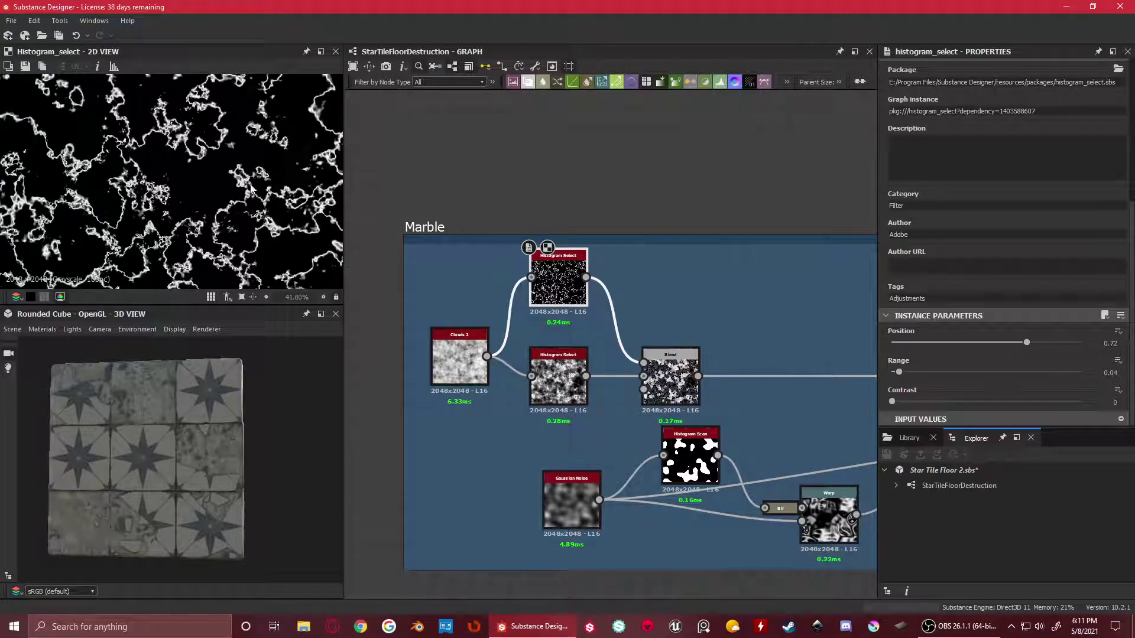
# Compare the Marble frame's Clouds 2 noise with its upper Histogram Select output up close
pyautogui.doubleClick(455, 351)
pyautogui.scroll(5, 190, 152)
pyautogui.doubleClick(559, 277)
pyautogui.doubleClick(464, 348)
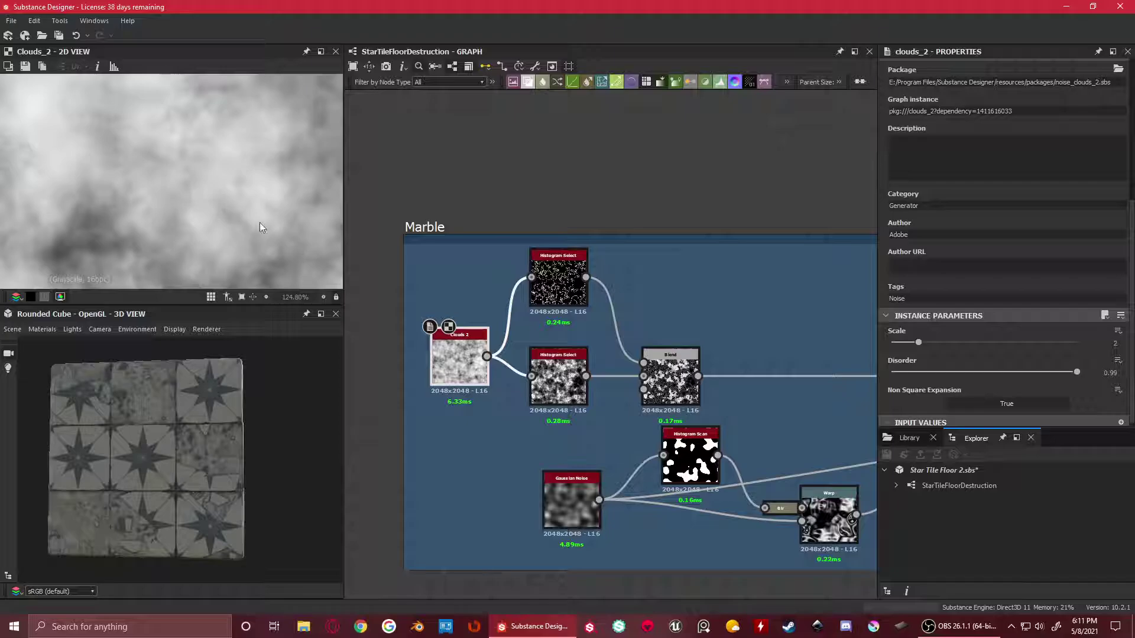
# Preview the Marble frame's upper Histogram Select and examine its vein pattern and instance parameters
pyautogui.doubleClick(551, 271)
pyautogui.scroll(-5, 244, 200)
pyautogui.scroll(3, 244, 201)
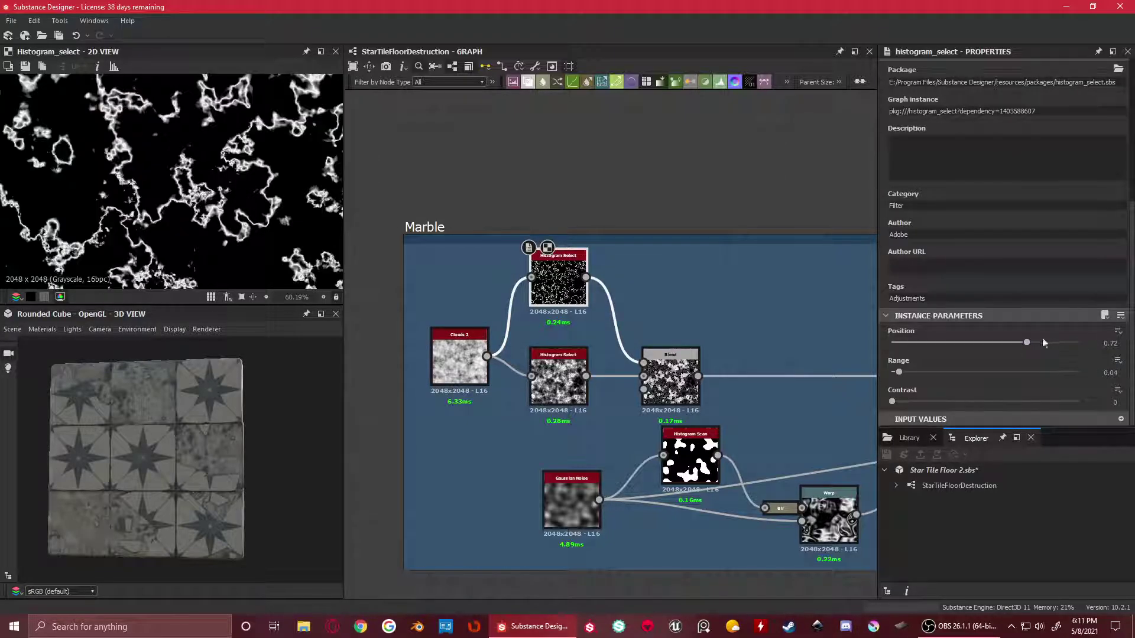
pyautogui.scroll(-3, 83, 174)
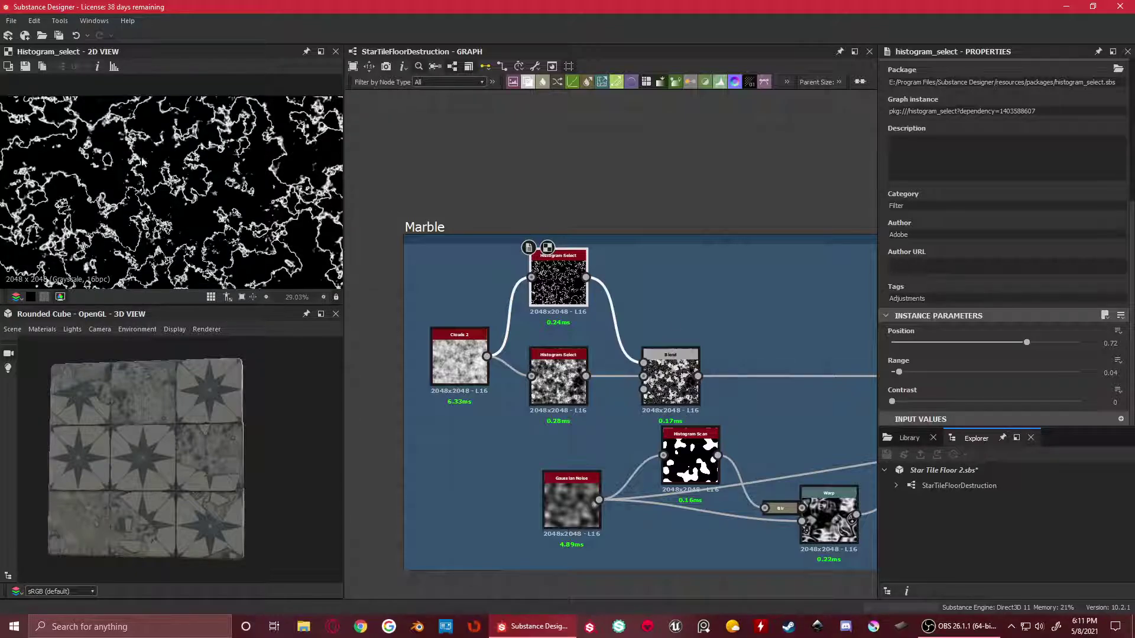
pyautogui.scroll(-2, 142, 161)
pyautogui.scroll(3, 633, 285)
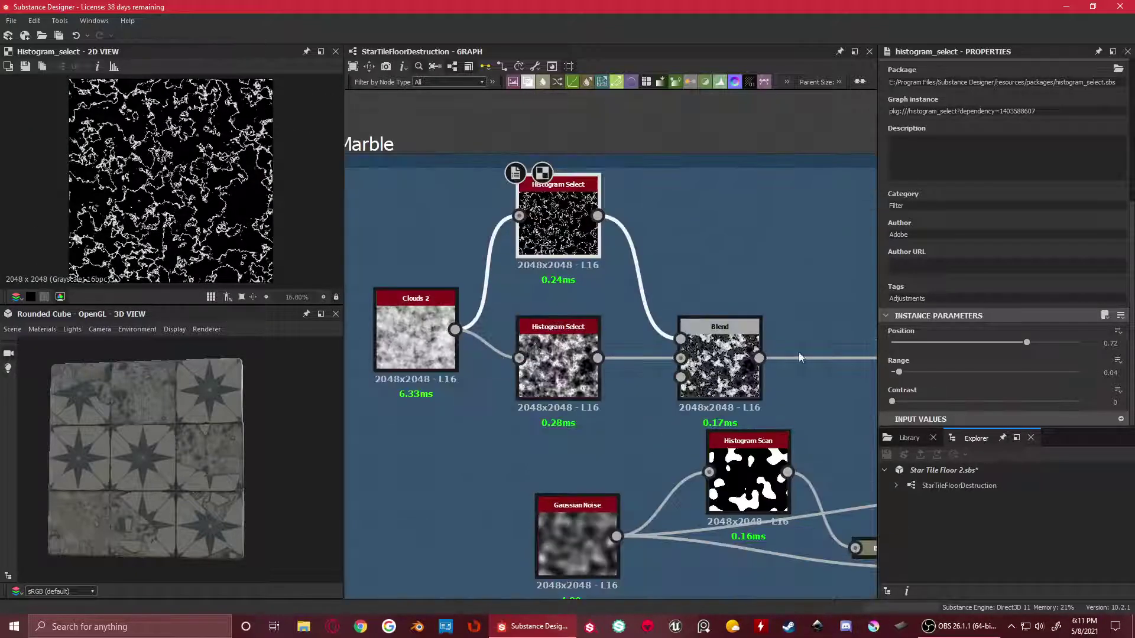
pyautogui.scroll(2, 173, 186)
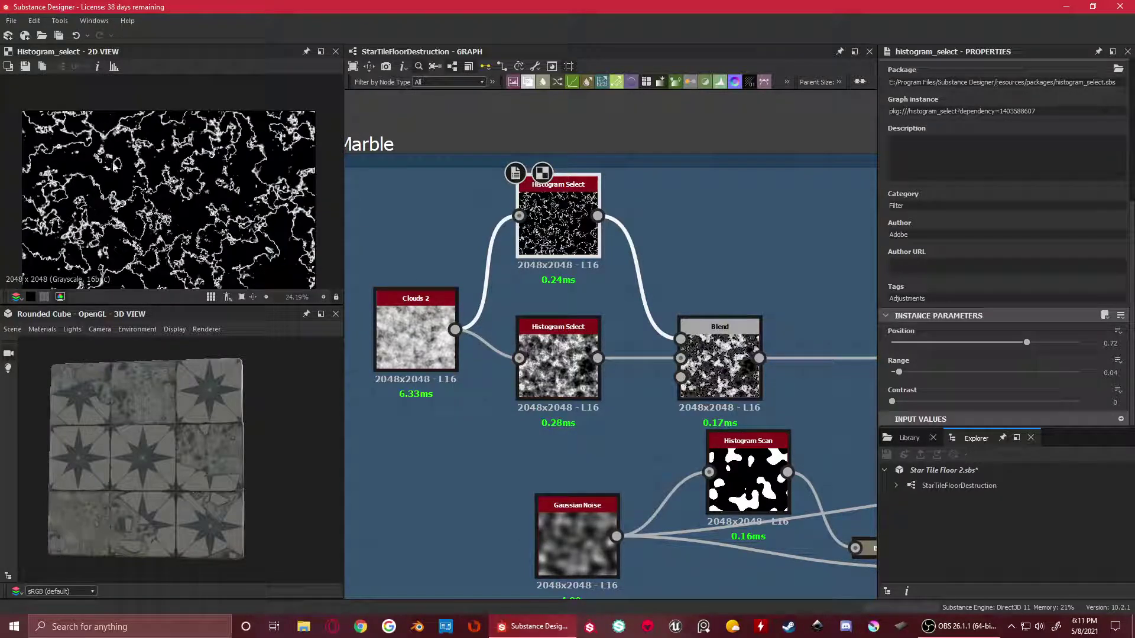
pyautogui.scroll(2, 121, 175)
pyautogui.scroll(-2, 120, 205)
# Preview the Marble frame's lower Histogram Select and inspect its cloudy output up close
pyautogui.click(556, 355)
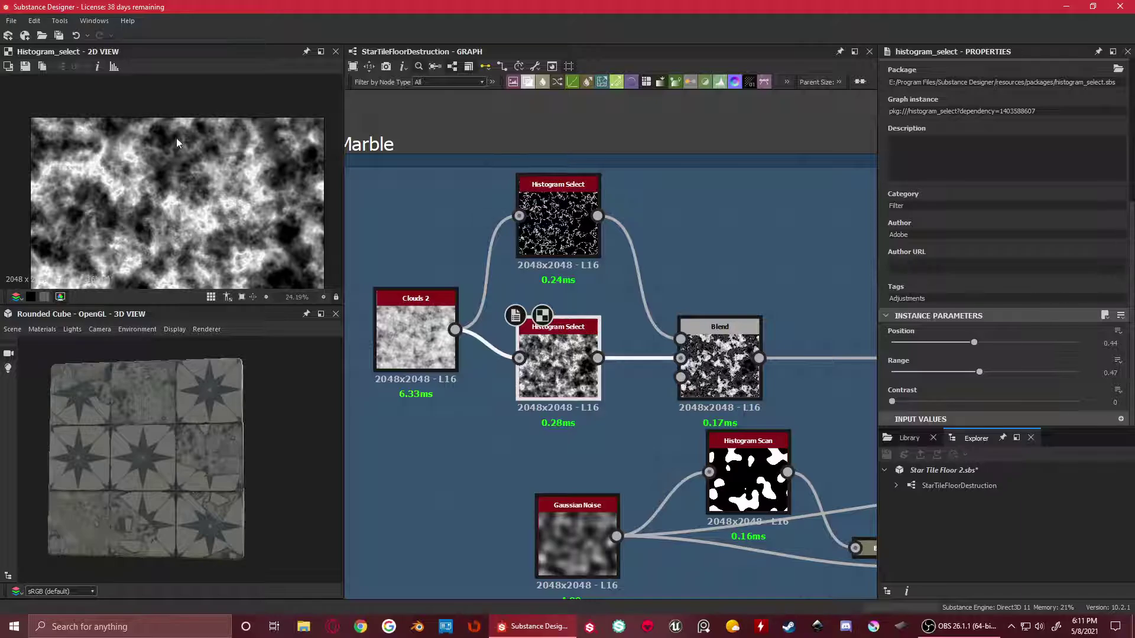
pyautogui.scroll(3, 203, 169)
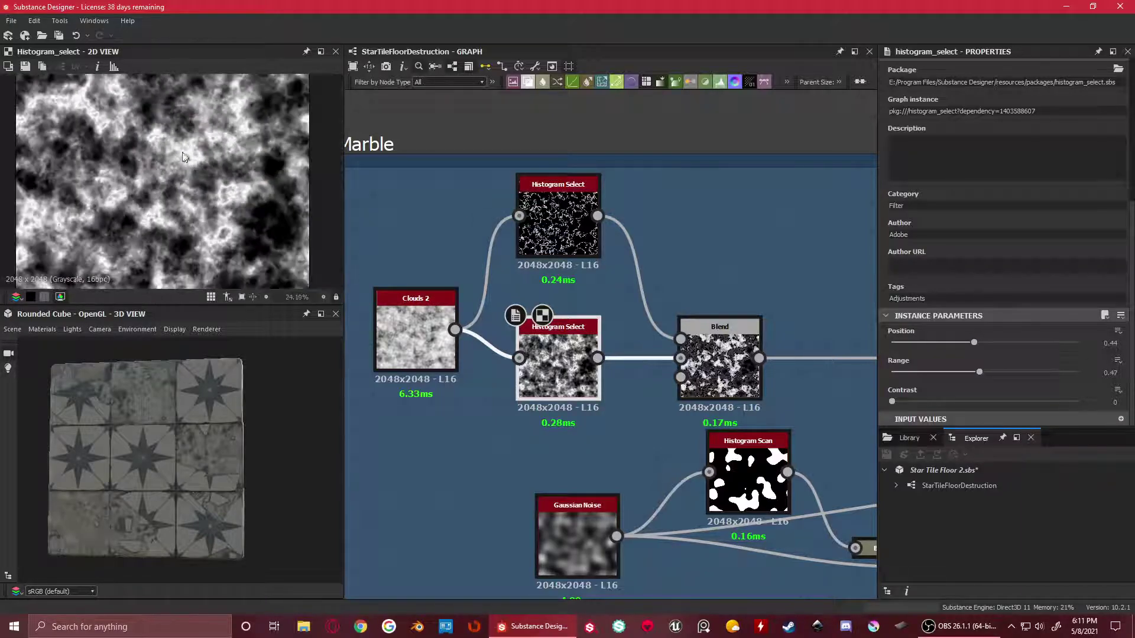
pyautogui.scroll(-3, 237, 231)
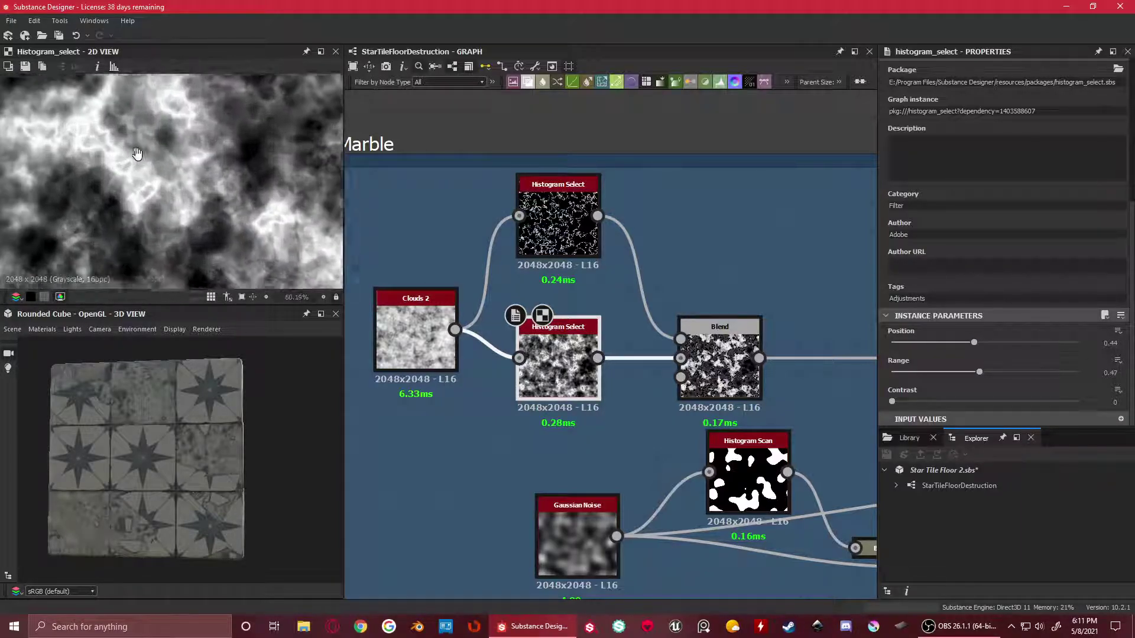
pyautogui.scroll(2, 151, 219)
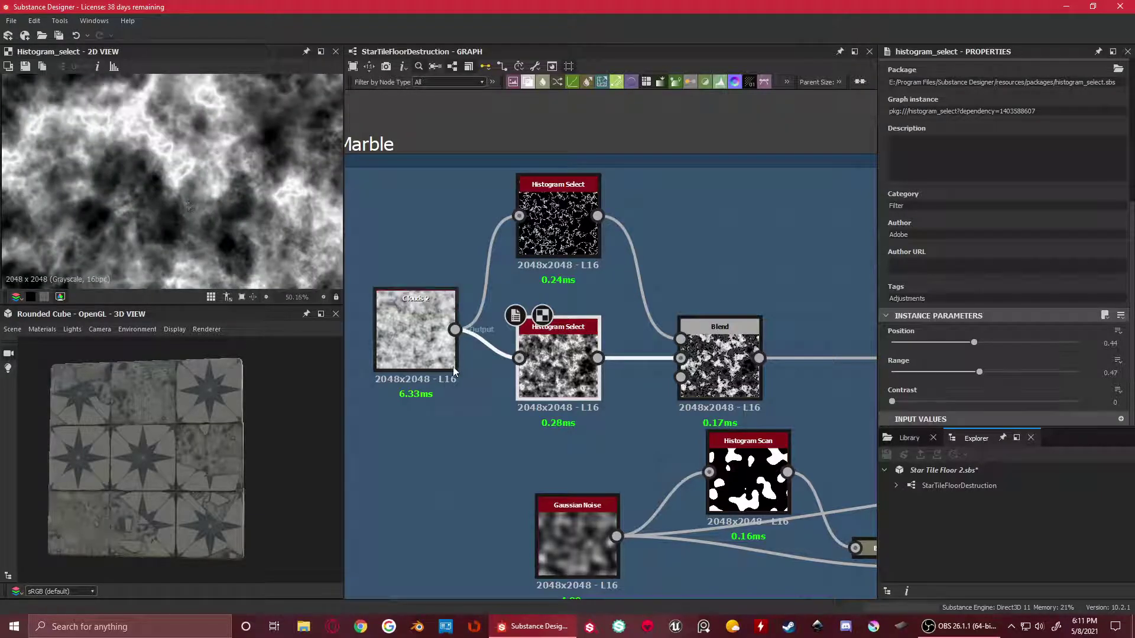
pyautogui.click(415, 337)
pyautogui.click(585, 392)
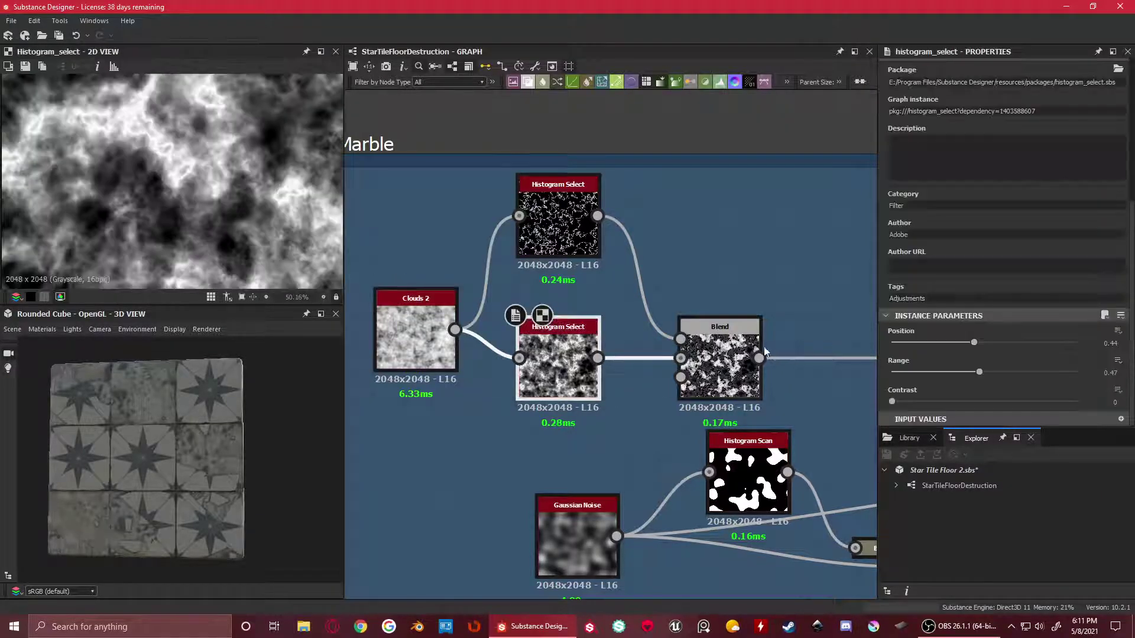
# Preview the Blend that combines both Histogram Selects, check its blending mode, and move the node slightly closer to them
pyautogui.click(746, 342)
pyautogui.scroll(-4, 196, 214)
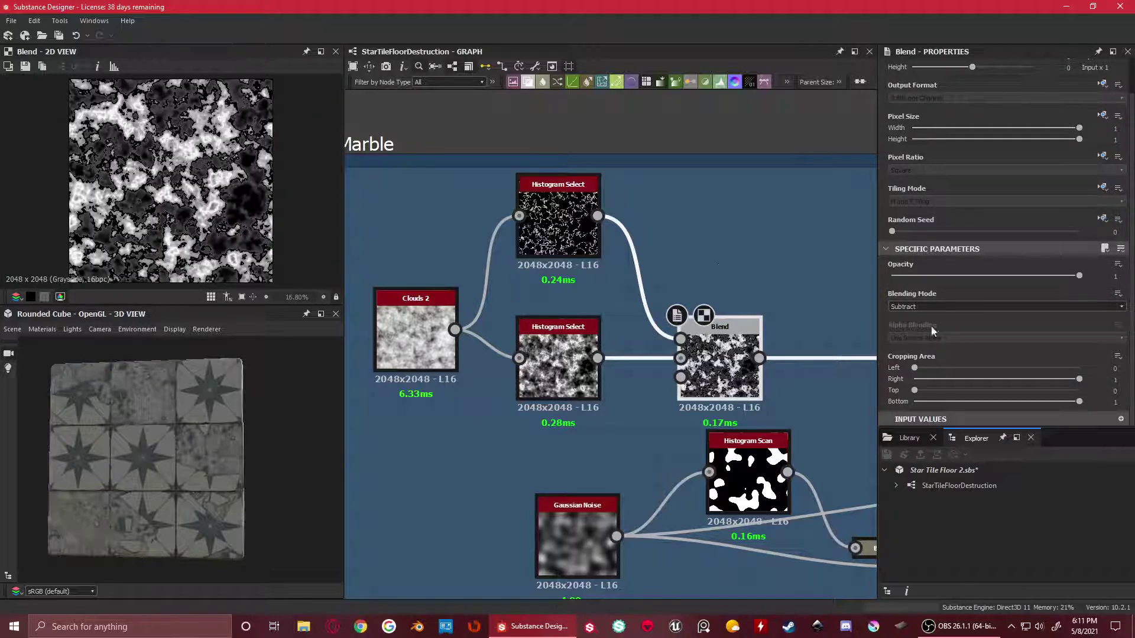
pyautogui.moveTo(804, 307); pyautogui.dragTo(702, 309, button='middle')
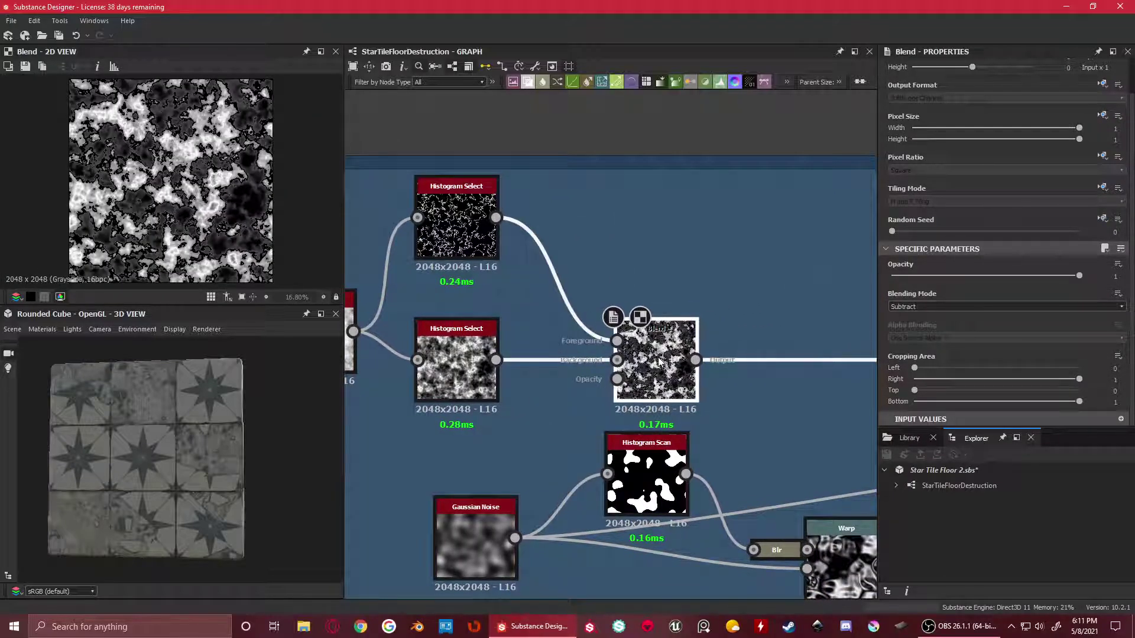
pyautogui.moveTo(644, 362); pyautogui.dragTo(630, 361)
# Inspect up close how the upper Histogram Select's veins are subtracted in the first Blend's output
pyautogui.scroll(4, 135, 232)
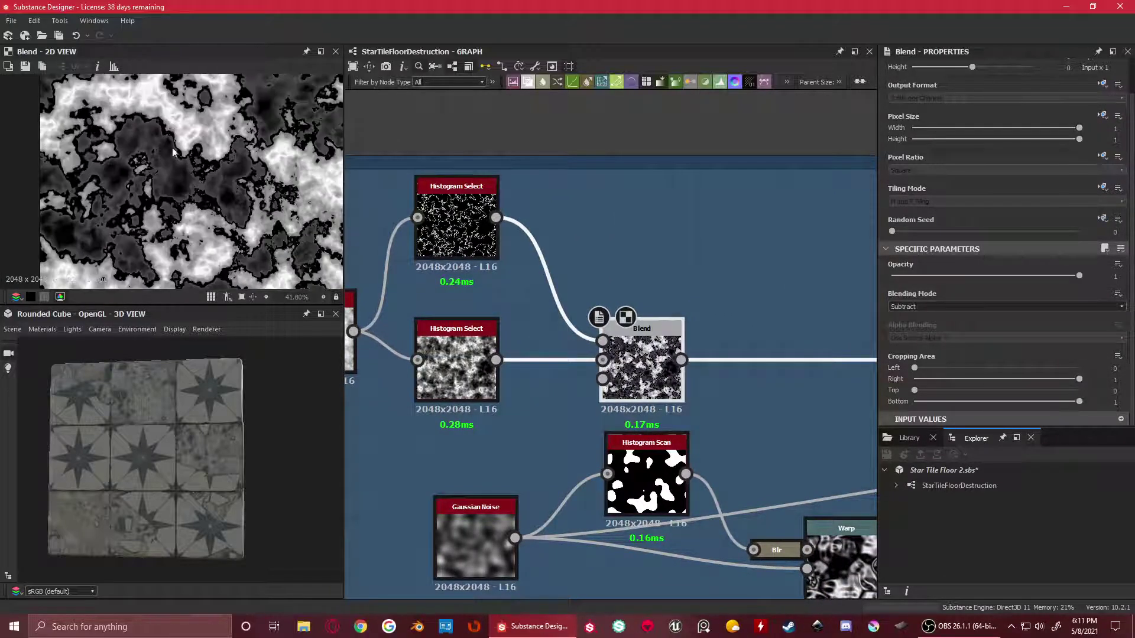
pyautogui.scroll(-3, 135, 153)
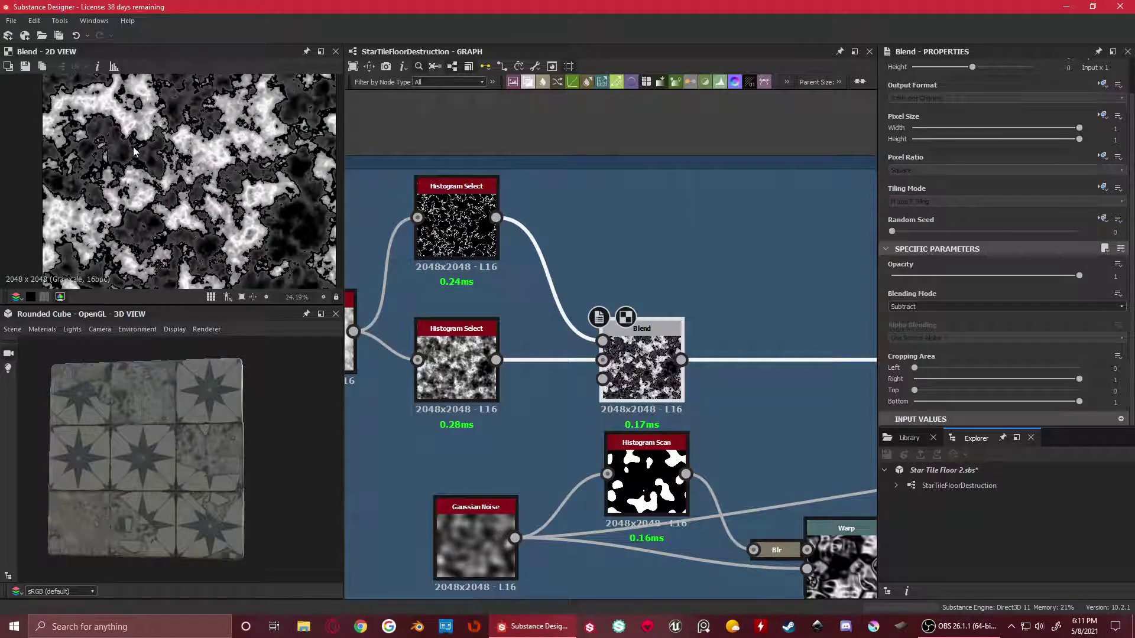
pyautogui.scroll(3, 99, 218)
pyautogui.scroll(-3, 177, 207)
pyautogui.scroll(2, 247, 203)
pyautogui.scroll(-3, 248, 203)
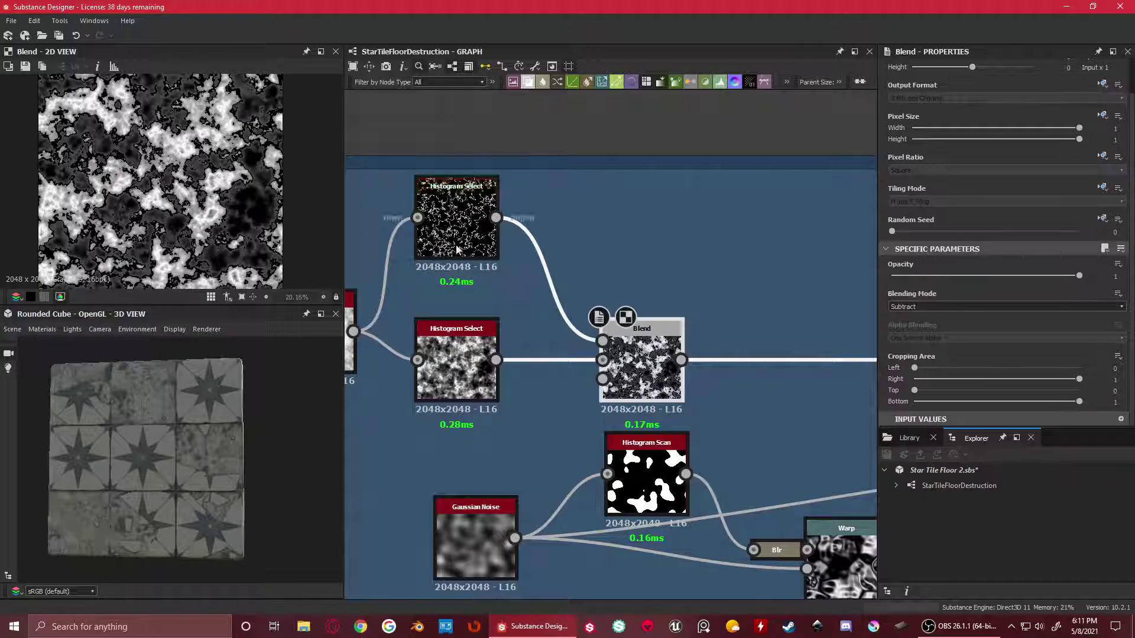
# Follow the first Blend to the Marble frame's second Blend and compare the outputs of the two nodes
pyautogui.scroll(-4, 627, 278)
pyautogui.moveTo(743, 365); pyautogui.dragTo(642, 359, button='middle')
pyautogui.scroll(3, 731, 328)
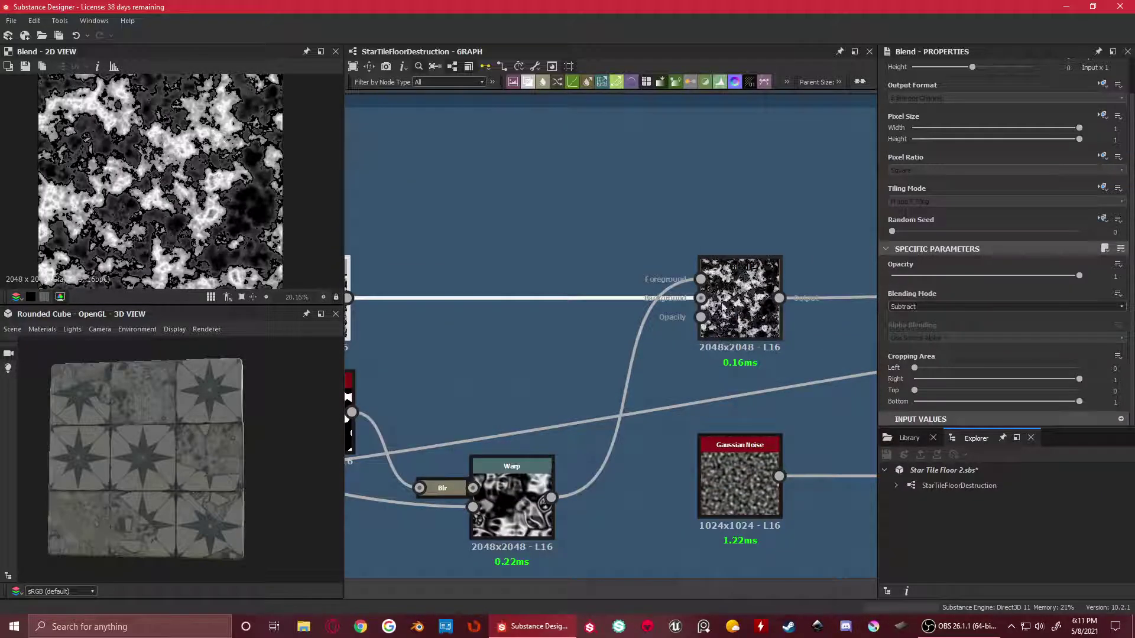
pyautogui.scroll(-2, 722, 306)
pyautogui.scroll(-3, 614, 272)
pyautogui.scroll(-1, 154, 172)
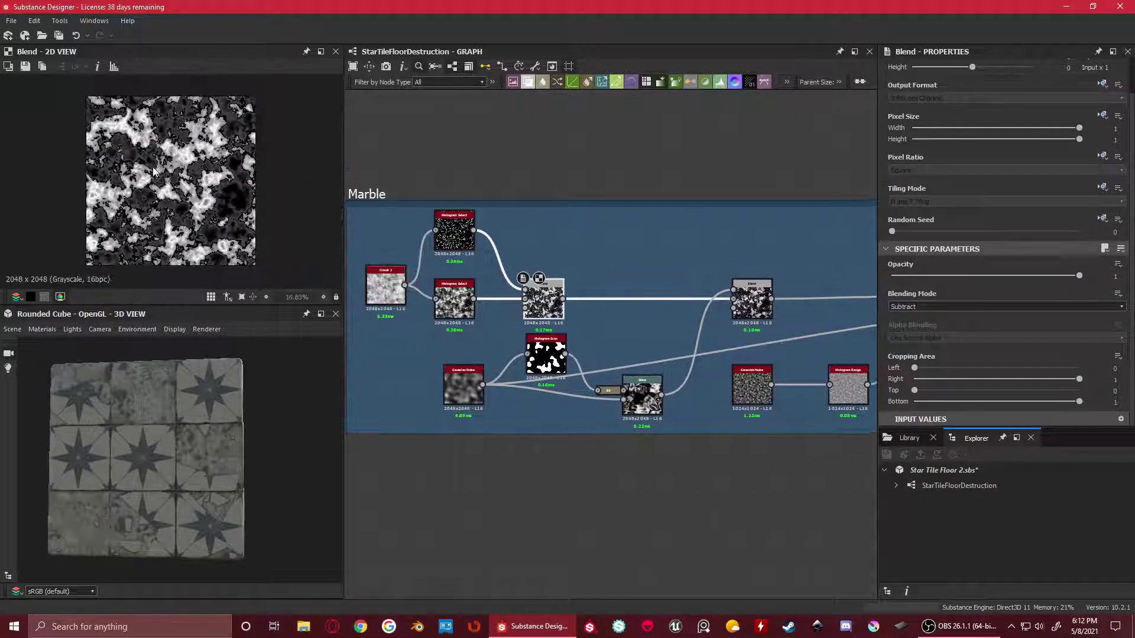
pyautogui.scroll(3, 728, 308)
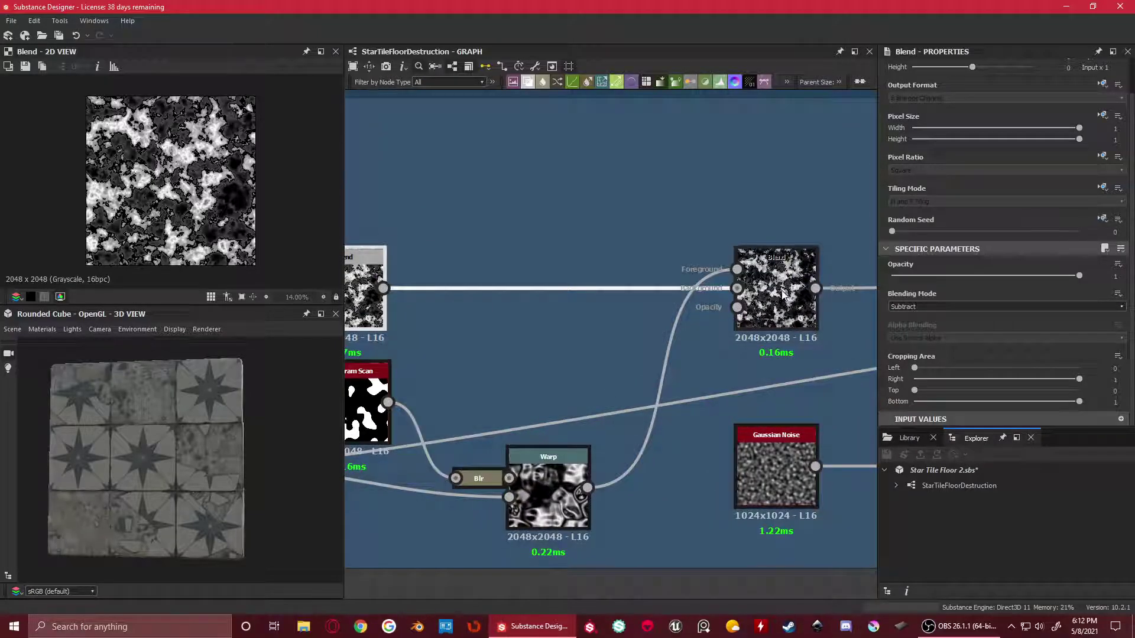
pyautogui.doubleClick(782, 294)
pyautogui.scroll(-3, 866, 320)
pyautogui.scroll(6, 187, 184)
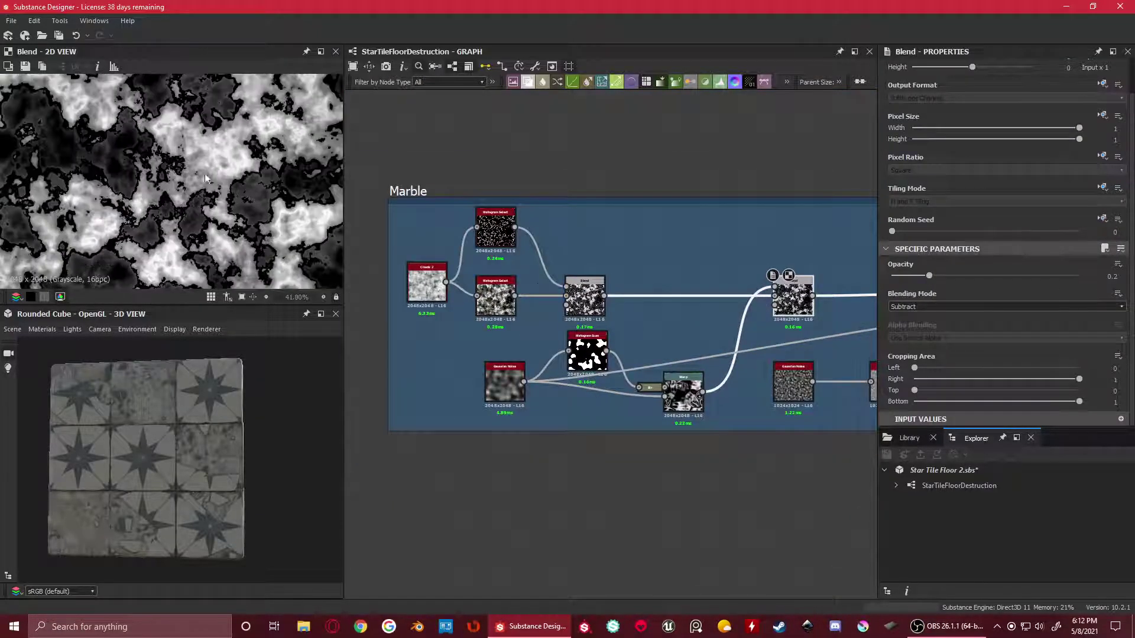
pyautogui.doubleClick(603, 307)
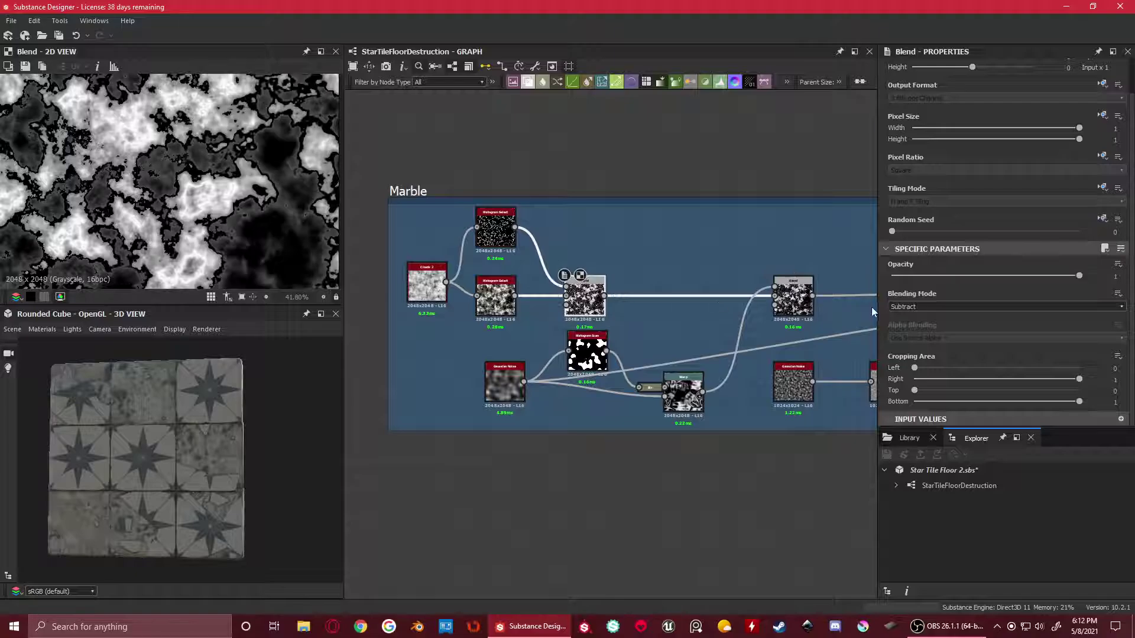
pyautogui.doubleClick(813, 291)
# Select the Gaussian Noise branch feeding the second Blend, then preview its Gaussian Noise and review the instance parameters
pyautogui.moveTo(733, 422); pyautogui.dragTo(492, 367)
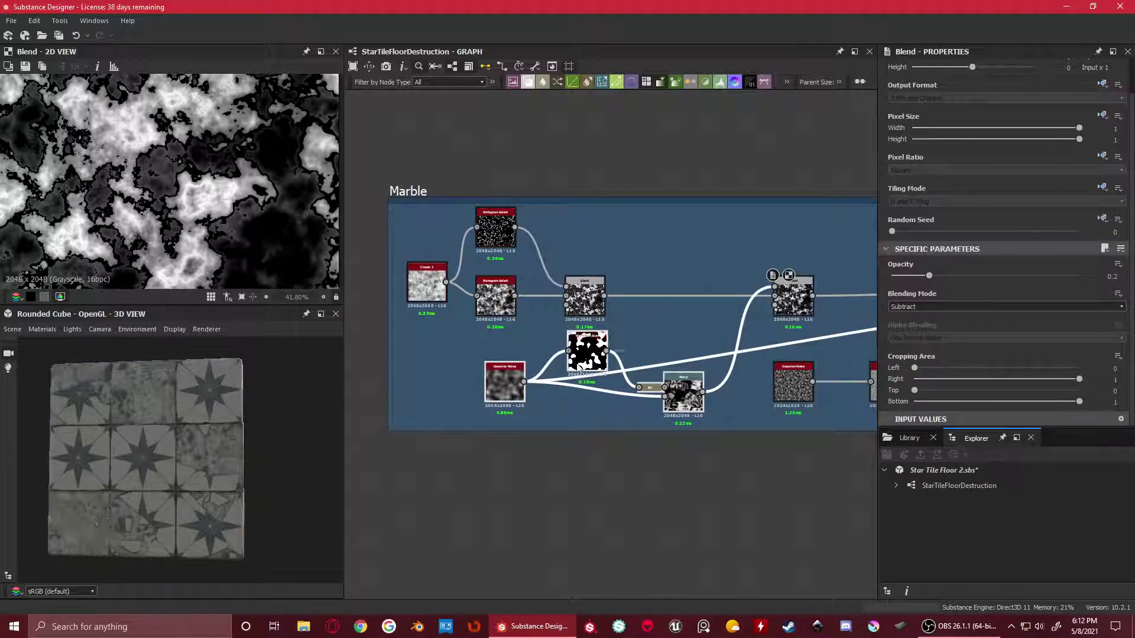
pyautogui.scroll(4, 499, 390)
pyautogui.doubleClick(502, 364)
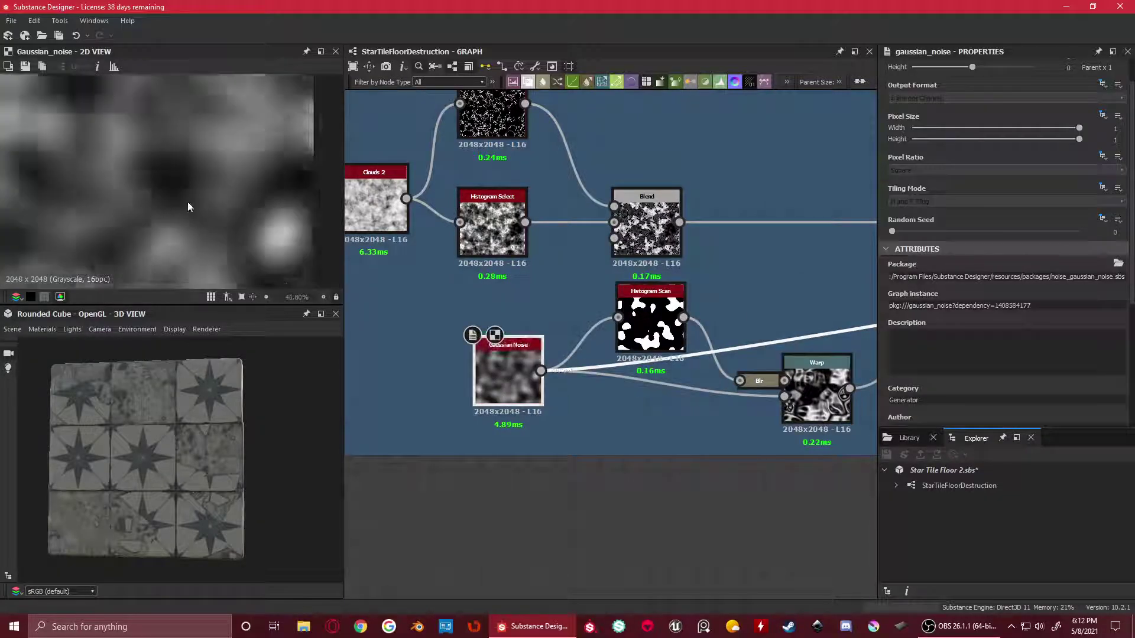
pyautogui.scroll(-8, 189, 207)
pyautogui.scroll(-4, 1085, 288)
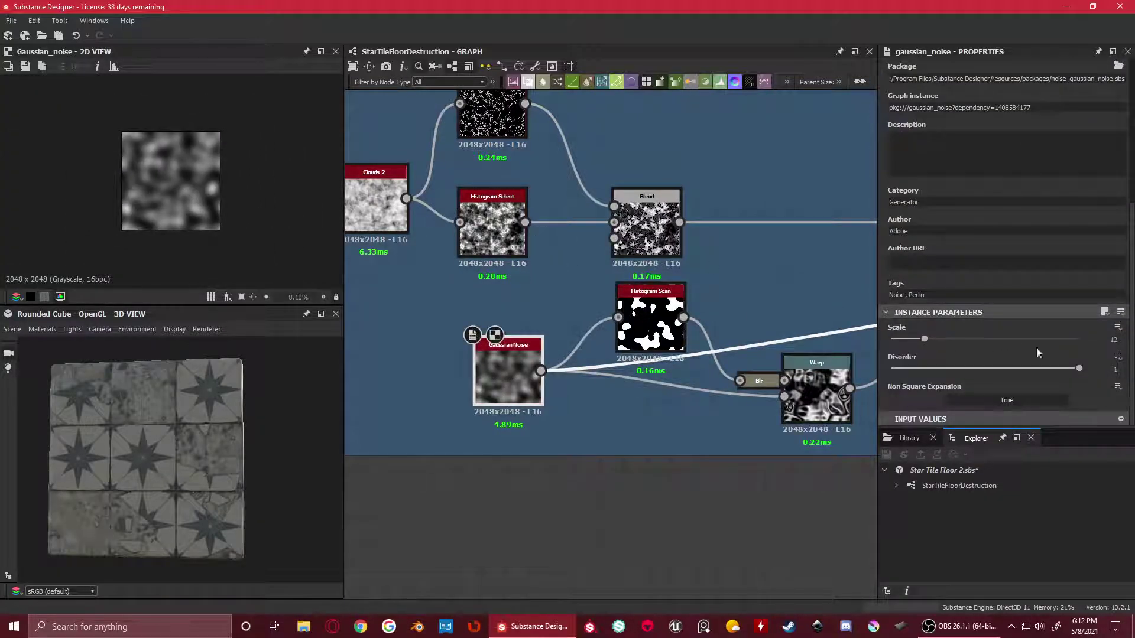
pyautogui.scroll(3, 171, 178)
pyautogui.scroll(3, 812, 336)
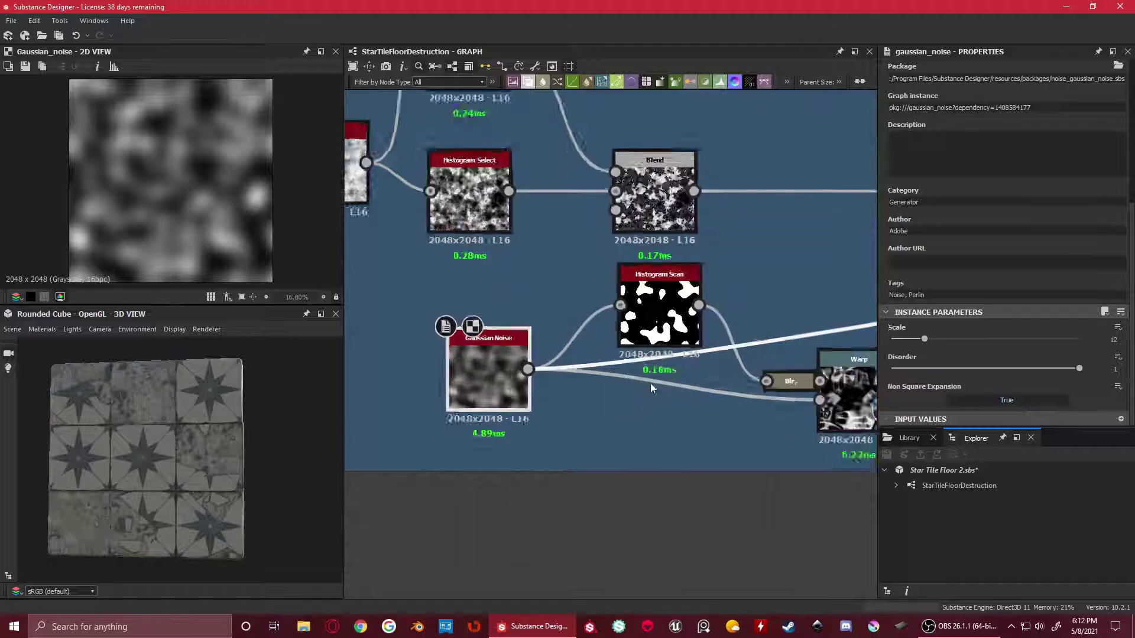
# Preview the Histogram Scan fed by the Gaussian Noise and check its position and contrast settings
pyautogui.doubleClick(582, 320)
pyautogui.scroll(-2, 161, 167)
pyautogui.scroll(-4, 662, 346)
pyautogui.scroll(4, 650, 341)
pyautogui.scroll(2, 414, 367)
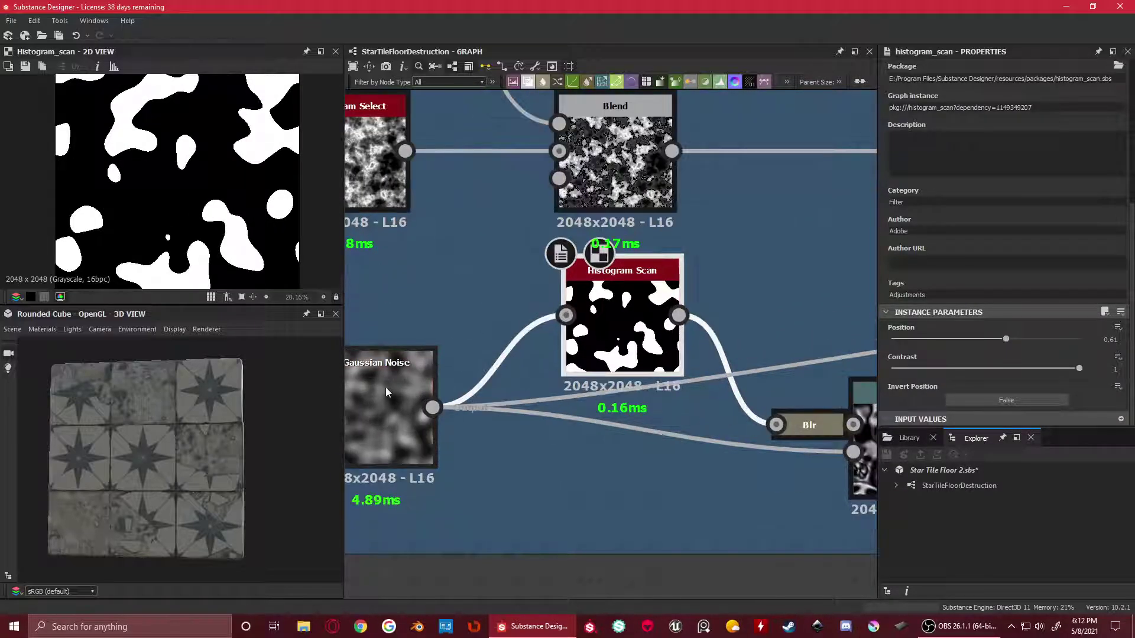
# Compare the Gaussian Noise with the Histogram Scan output, and inspect the scan's hard-edged shapes up close
pyautogui.doubleClick(386, 388)
pyautogui.doubleClick(643, 311)
pyautogui.doubleClick(416, 393)
pyautogui.doubleClick(643, 314)
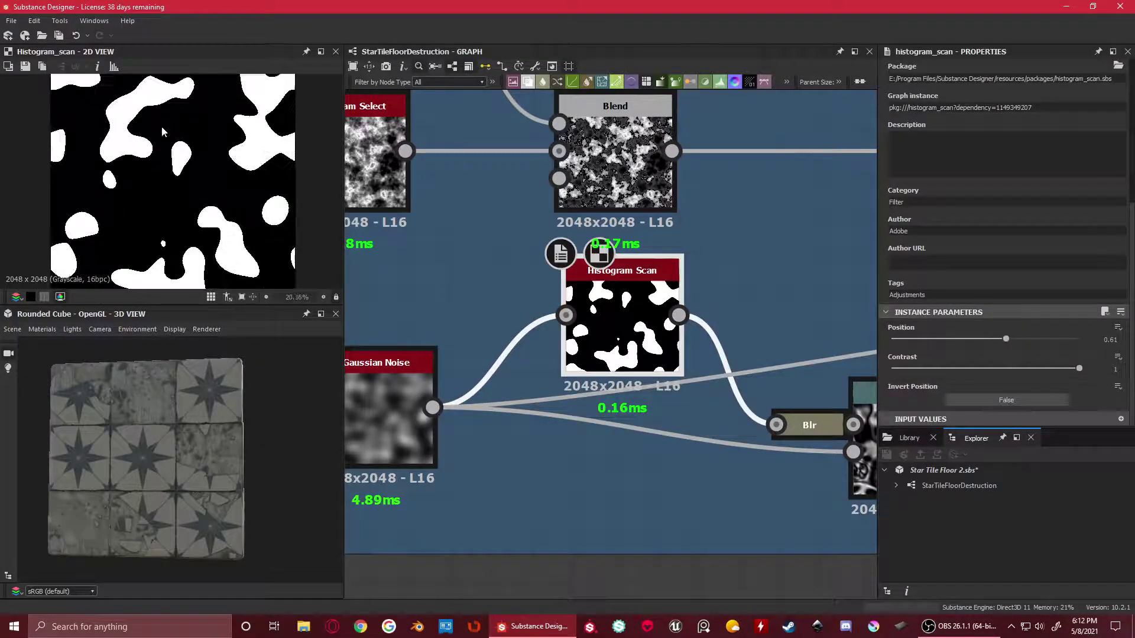
pyautogui.scroll(-2, 246, 213)
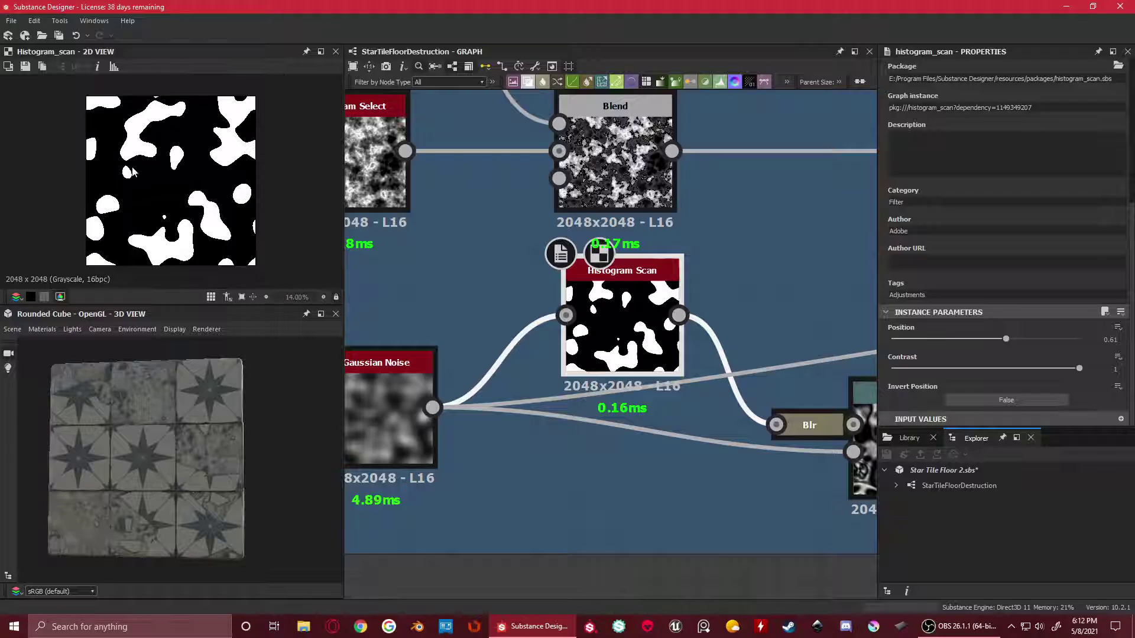
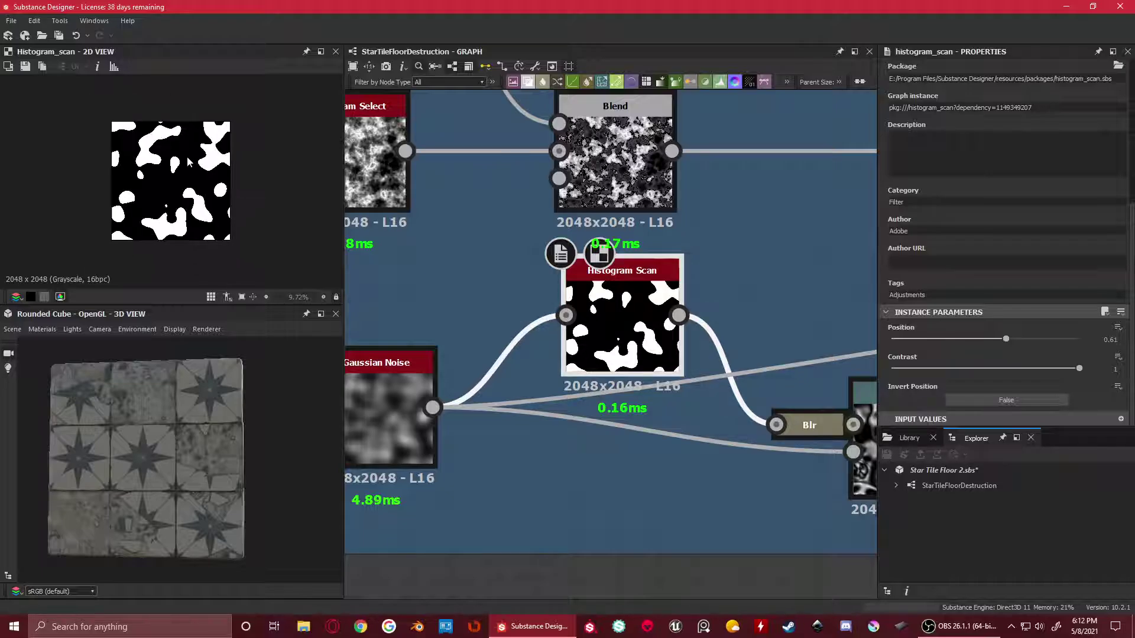
pyautogui.scroll(1, 110, 148)
pyautogui.scroll(5, 158, 134)
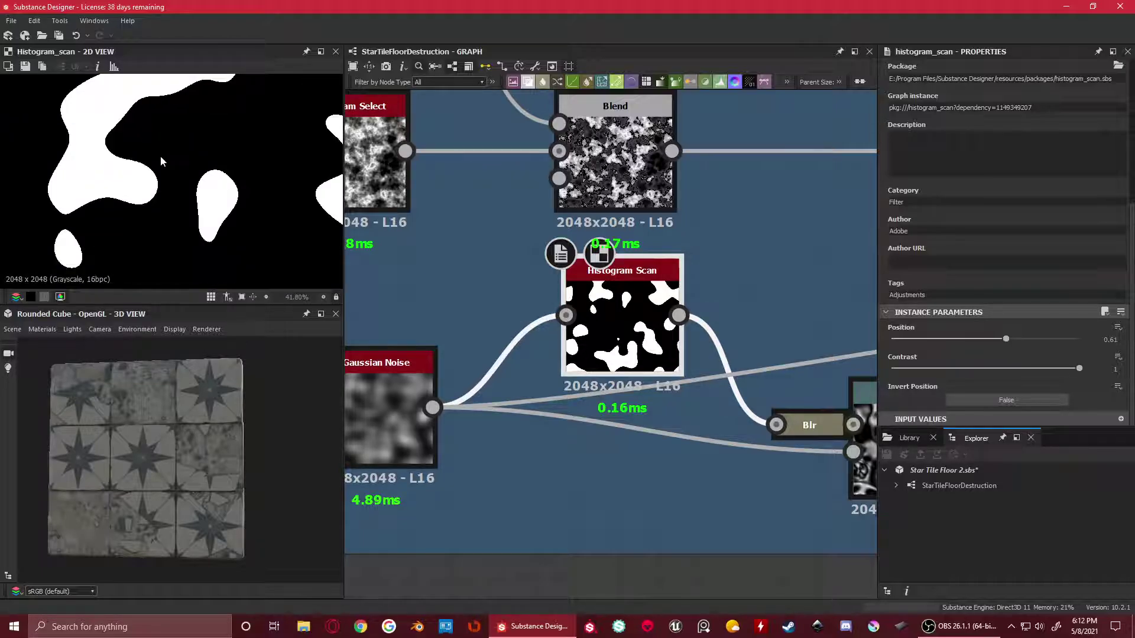
pyautogui.scroll(-4, 160, 161)
pyautogui.scroll(-3, 779, 412)
# Preview the Blur node between the Histogram Scan and the Warp, and inspect its softened output
pyautogui.moveTo(856, 431); pyautogui.dragTo(639, 395, button='middle')
pyautogui.scroll(4, 639, 394)
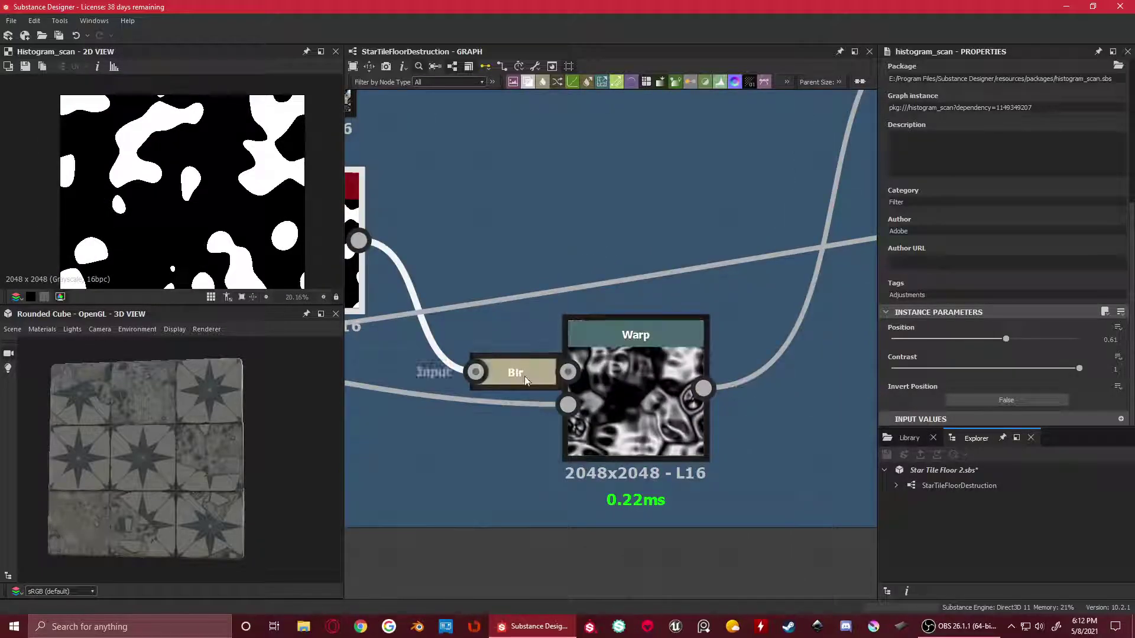
pyautogui.doubleClick(525, 379)
pyautogui.scroll(-3, 207, 178)
pyautogui.scroll(4, 182, 166)
pyautogui.scroll(-1, 774, 359)
# Preview the Warp node and examine its distorted output alongside the Histogram Scan, Blur and Gaussian Noise feeding it
pyautogui.doubleClick(665, 381)
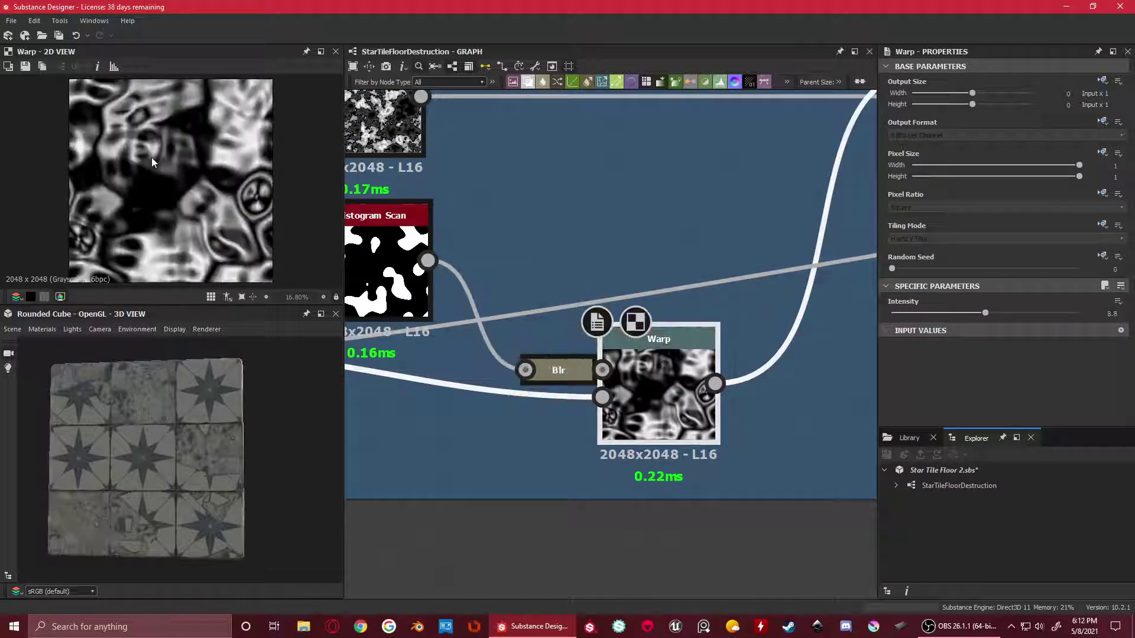
pyautogui.scroll(-5, 203, 178)
pyautogui.scroll(-3, 615, 312)
pyautogui.scroll(5, 169, 171)
pyautogui.scroll(3, 597, 299)
pyautogui.moveTo(596, 298); pyautogui.dragTo(645, 314, button='middle')
pyautogui.scroll(3, 236, 184)
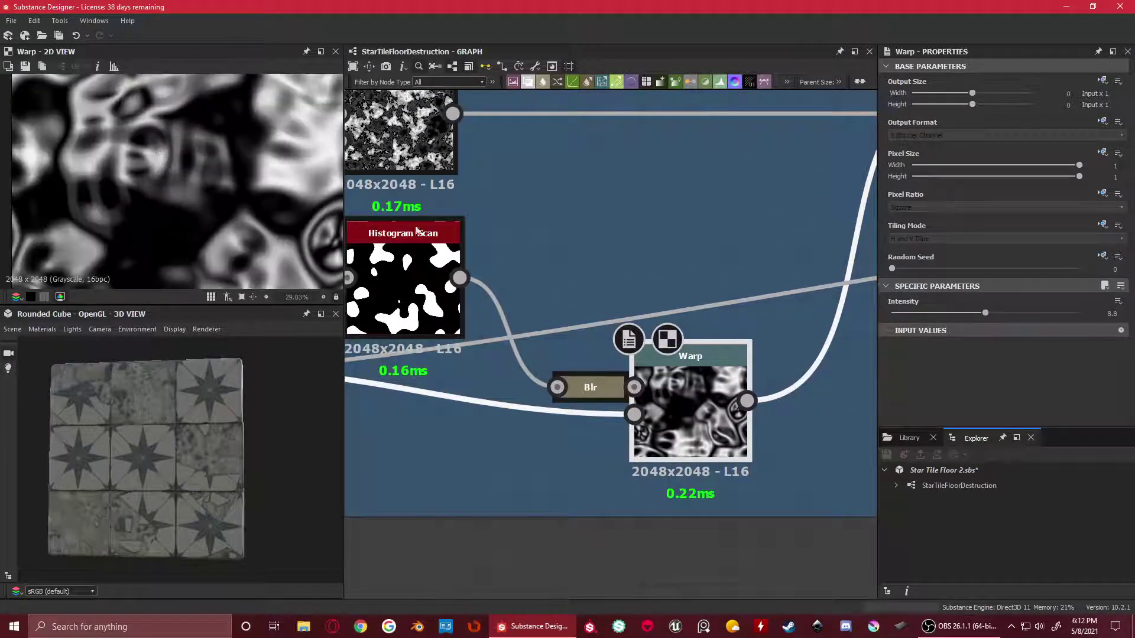
pyautogui.scroll(-4, 815, 304)
pyautogui.scroll(-3, 182, 170)
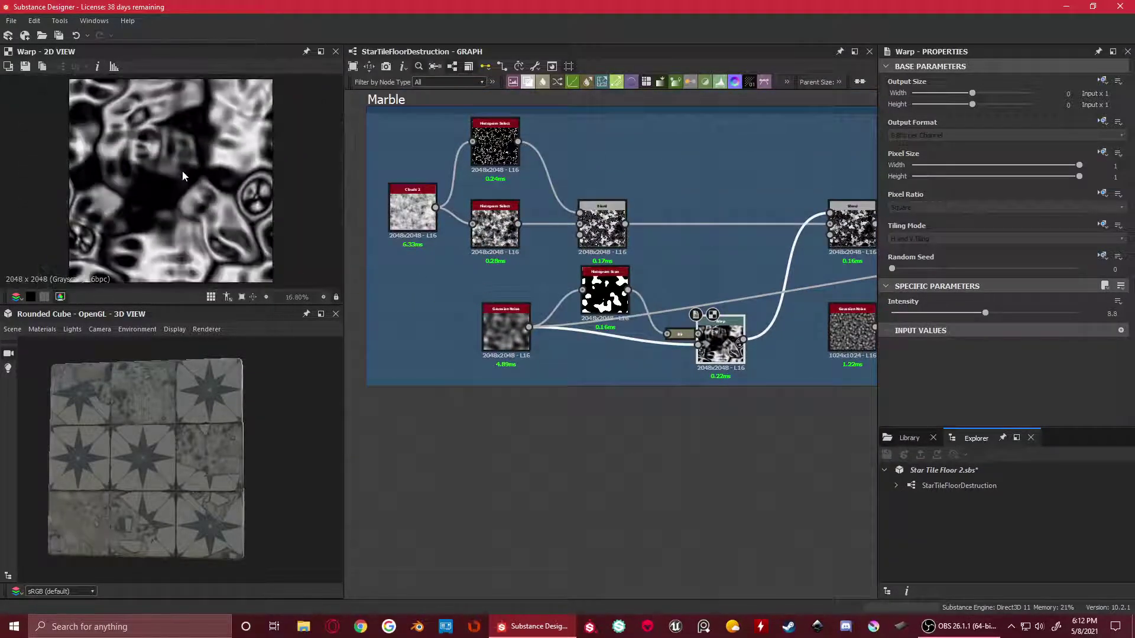
pyautogui.scroll(3, 203, 205)
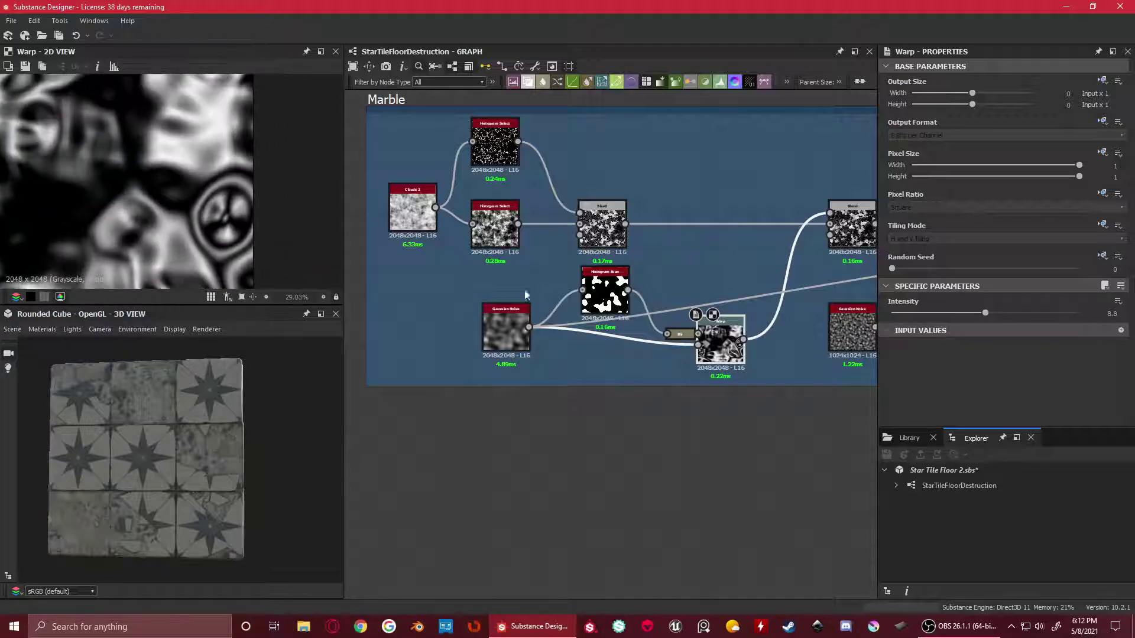
# Preview the second Blend, where the Warp is subtracted, and inspect its darkened areas up close
pyautogui.moveTo(811, 230); pyautogui.dragTo(610, 250, button='middle')
pyautogui.scroll(2, 610, 250)
pyautogui.click(674, 242)
pyautogui.scroll(-2, 261, 213)
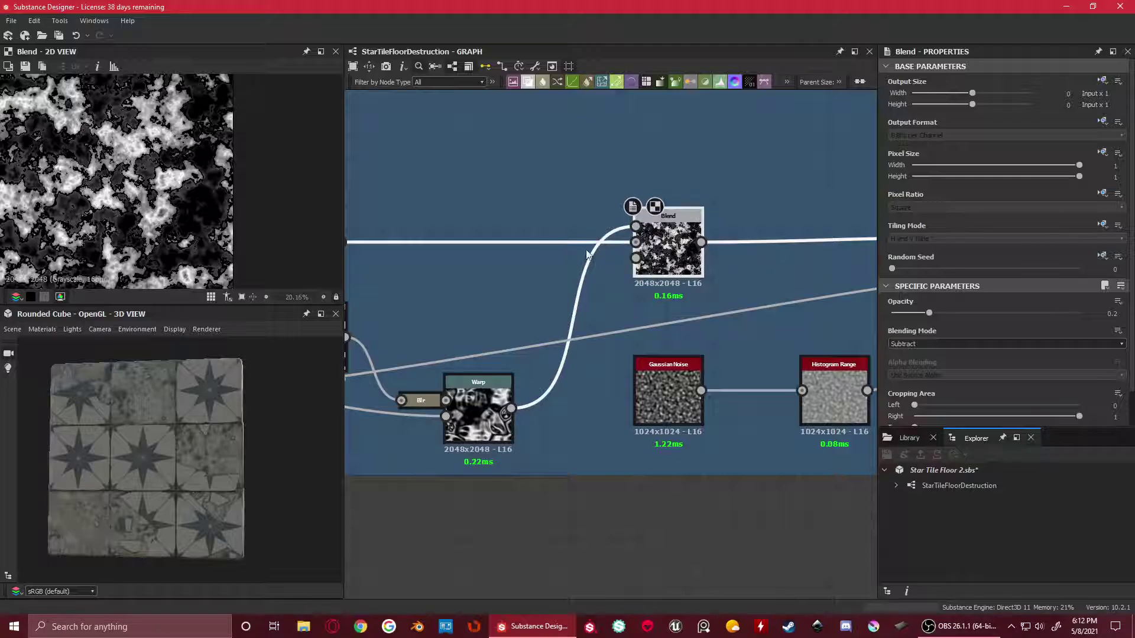
pyautogui.scroll(4, 272, 201)
pyautogui.scroll(3, 272, 201)
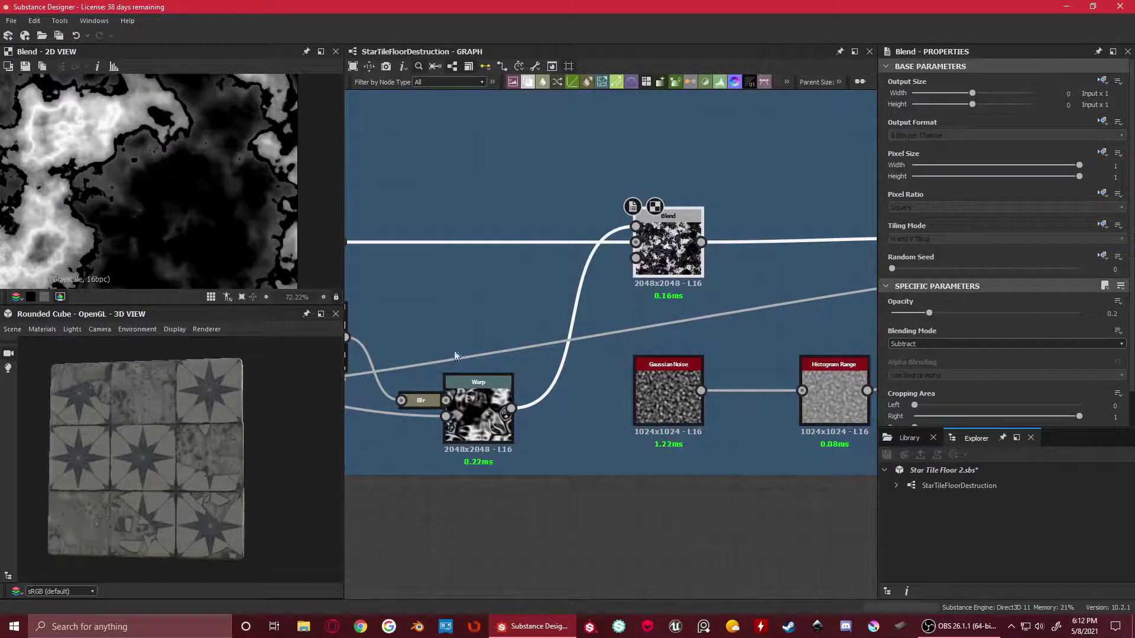
# Compare the Warp output with the subtracting Blend, stepping through the neighbouring Blend nodes along the Marble chain
pyautogui.doubleClick(473, 403)
pyautogui.doubleClick(666, 244)
pyautogui.scroll(-1, 404, 297)
pyautogui.moveTo(404, 296); pyautogui.dragTo(594, 319, button='middle')
pyautogui.doubleClick(516, 275)
pyautogui.moveTo(823, 280); pyautogui.dragTo(455, 313, button='middle')
pyautogui.doubleClick(754, 288)
pyautogui.scroll(-3, 763, 308)
pyautogui.scroll(4, 585, 304)
pyautogui.moveTo(610, 308); pyautogui.dragTo(726, 310, button='middle')
pyautogui.scroll(-4, 726, 310)
pyautogui.scroll(2, 563, 305)
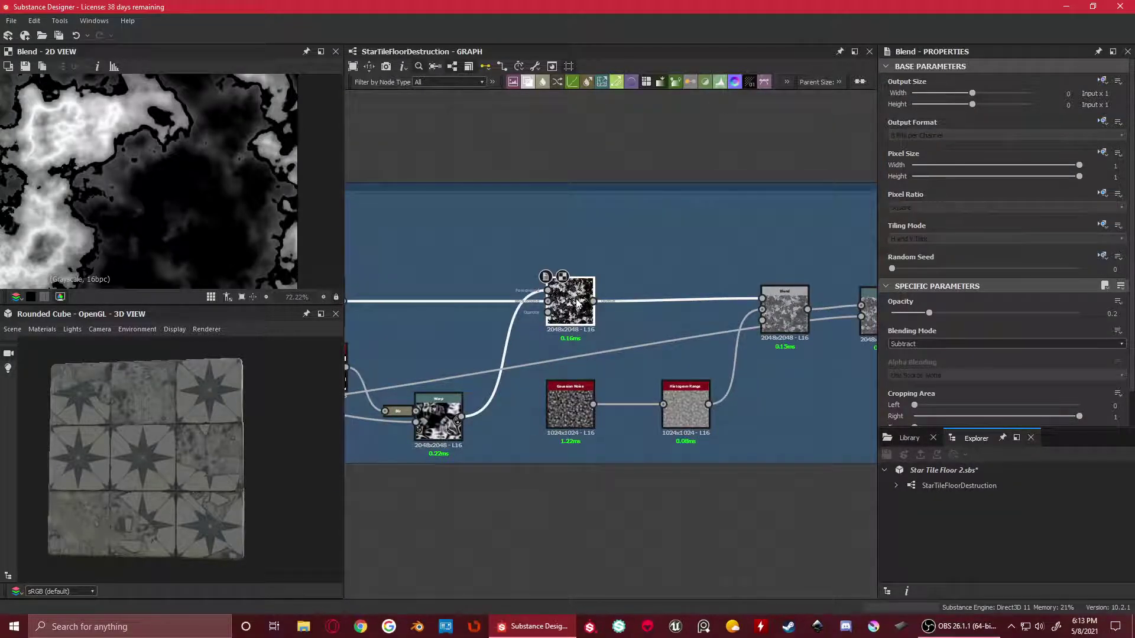
# Preview the Warp, the Subtract Blend and the first Blend in turn to compare how the pattern changes
pyautogui.doubleClick(441, 417)
pyautogui.doubleClick(566, 304)
pyautogui.moveTo(480, 308); pyautogui.dragTo(605, 316, button='middle')
pyautogui.doubleClick(444, 308)
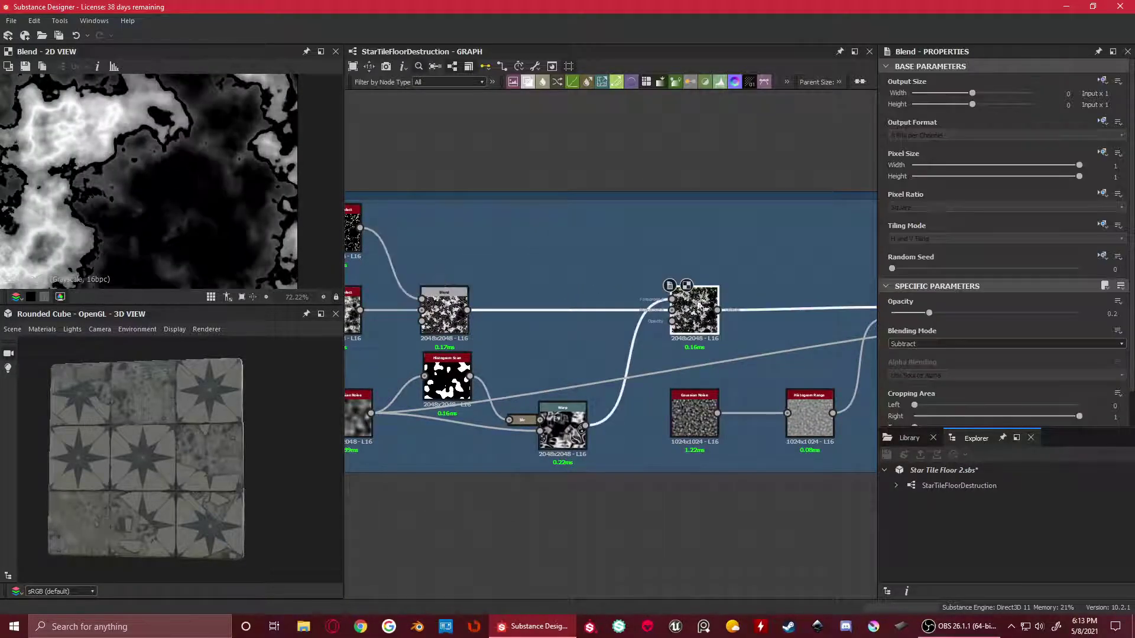
# Preview the Blend set to Switch and examine its output both close up and as a whole
pyautogui.moveTo(793, 366); pyautogui.dragTo(600, 354, button='middle')
pyautogui.click(711, 294)
pyautogui.doubleClick(711, 295)
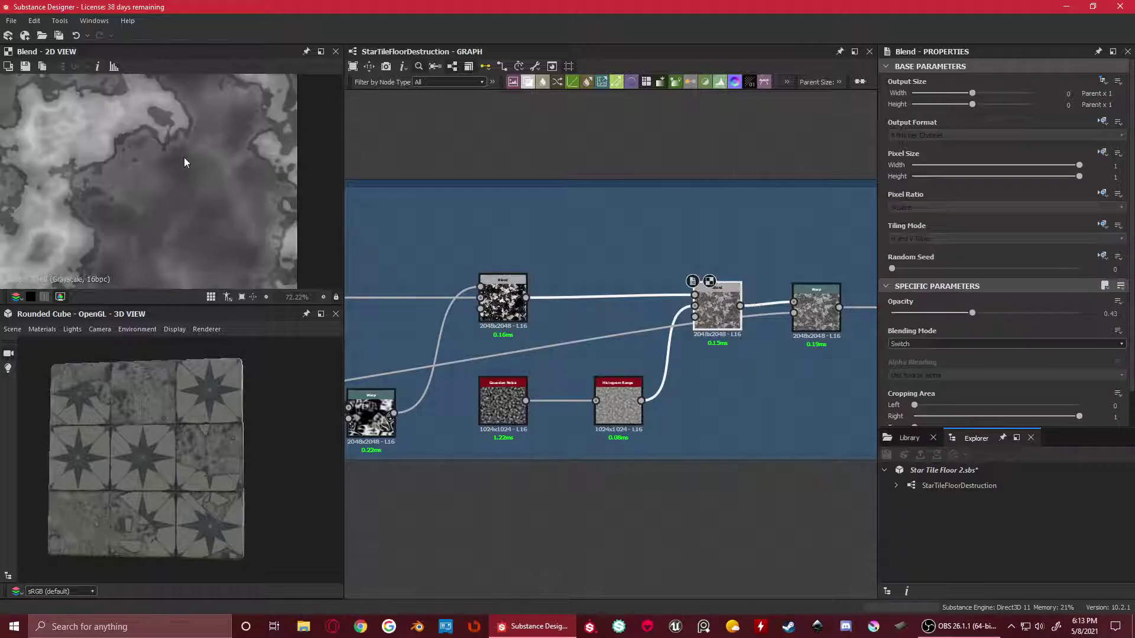
pyautogui.scroll(-5, 188, 162)
pyautogui.scroll(-2, 597, 338)
pyautogui.scroll(-2, 597, 337)
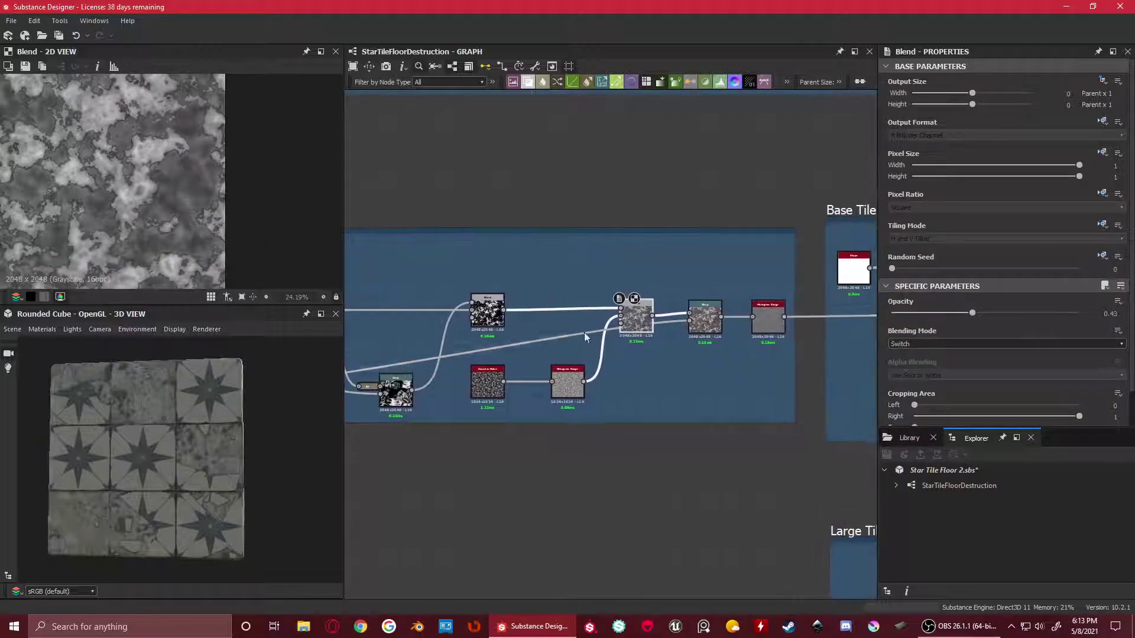
# Nudge the Switch Blend slightly upward and examine the Gaussian Noise and Histogram Range chain feeding it
pyautogui.scroll(5, 579, 331)
pyautogui.moveTo(650, 323)
pyautogui.mouseDown()
pyautogui.moveTo(635, 269)
pyautogui.moveTo(665, 317)
pyautogui.mouseUp()
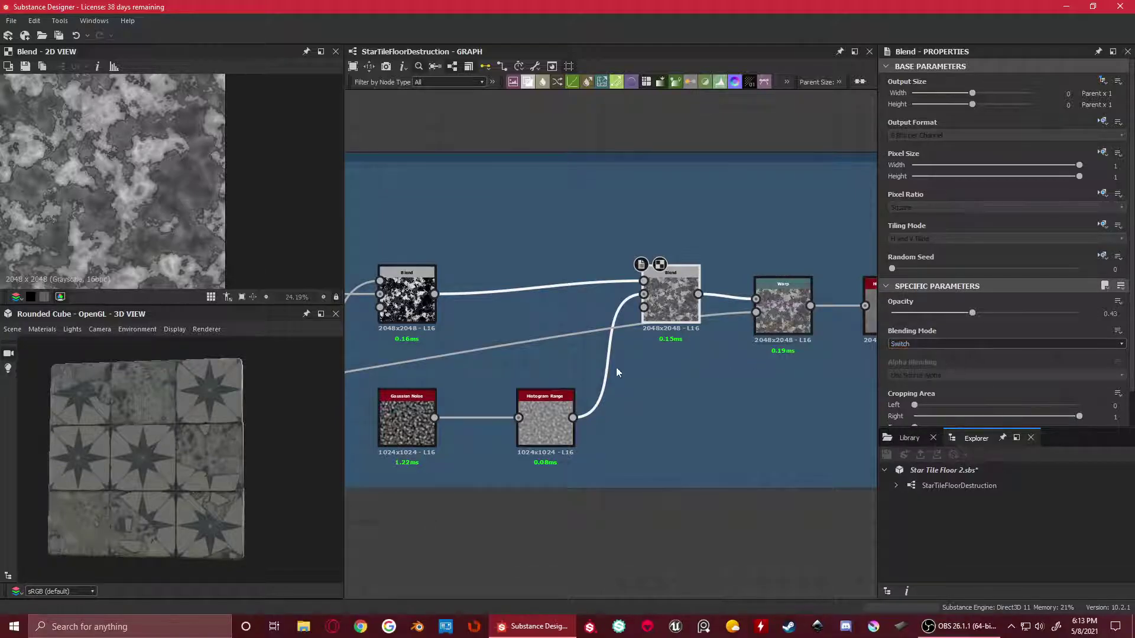
pyautogui.moveTo(471, 357); pyautogui.dragTo(637, 308, button='middle')
pyautogui.scroll(2, 570, 371)
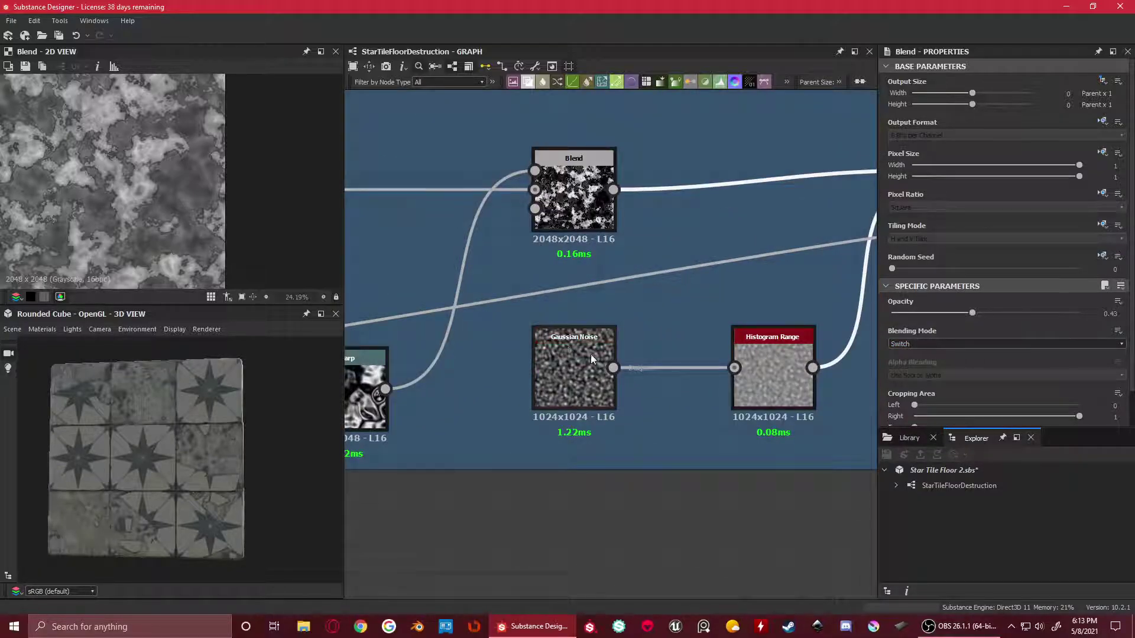
pyautogui.scroll(-2, 787, 340)
pyautogui.moveTo(789, 338); pyautogui.dragTo(652, 346, button='middle')
# Compare the Subtract Blend's full output with the Histogram Range and the Gaussian Noise that feeds it
pyautogui.doubleClick(512, 248)
pyautogui.press('f')
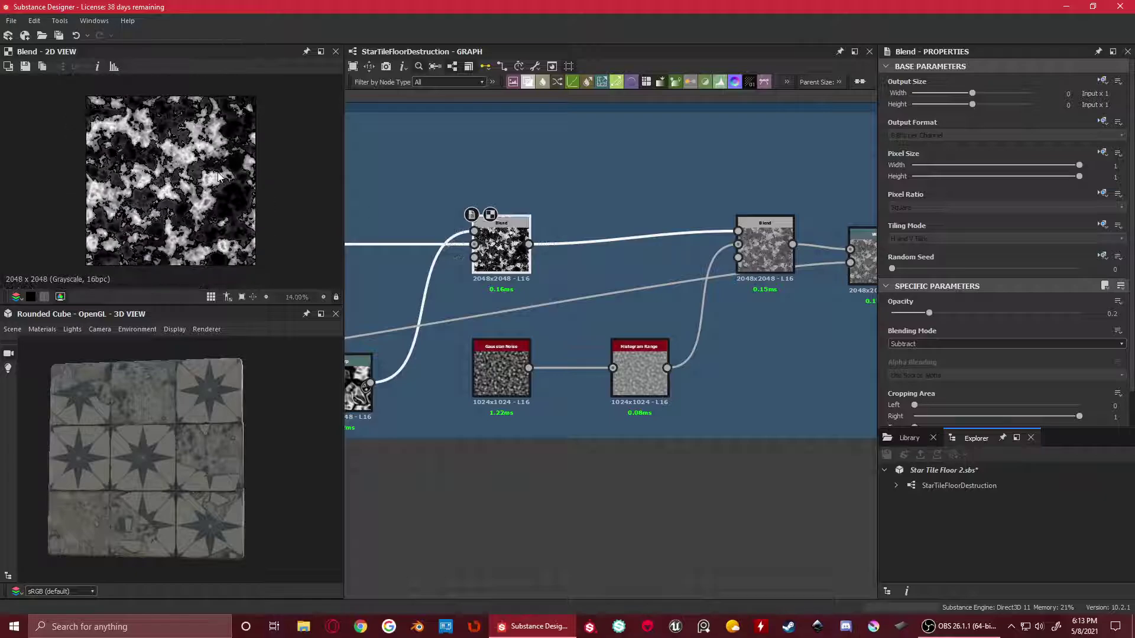
pyautogui.doubleClick(639, 370)
pyautogui.press('f')
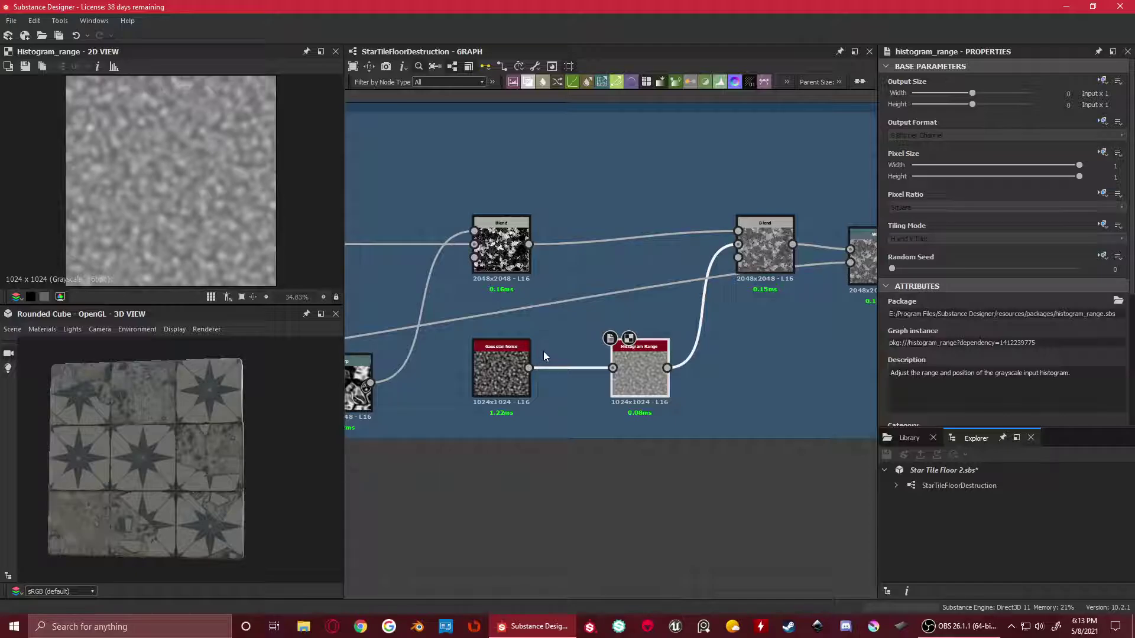
pyautogui.scroll(2, 234, 200)
pyautogui.doubleClick(509, 370)
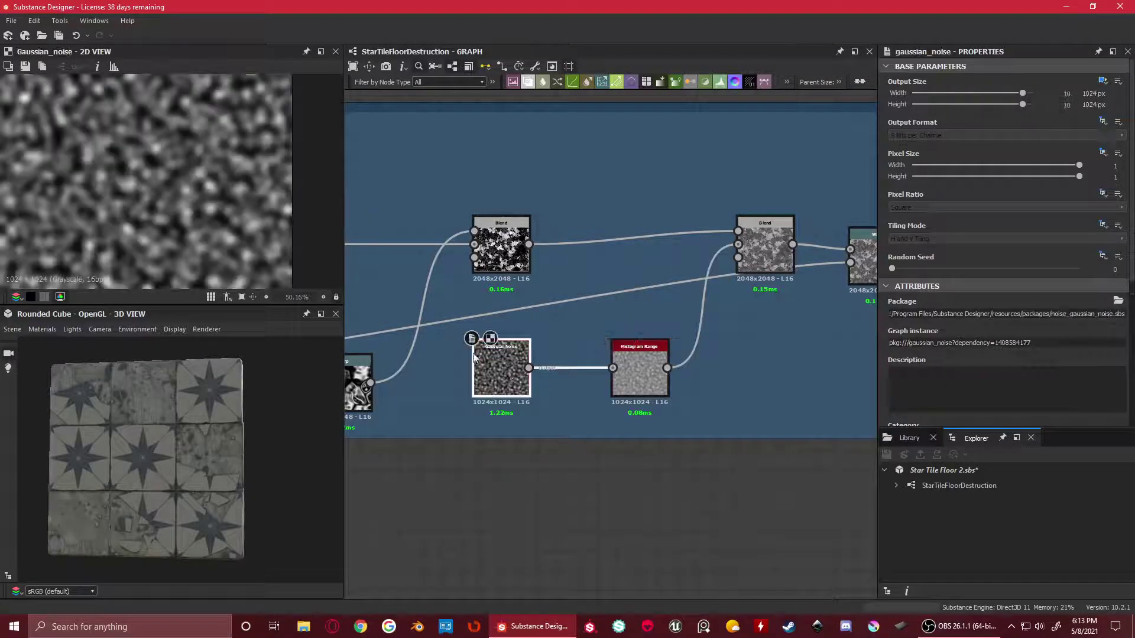
pyautogui.doubleClick(645, 361)
pyautogui.doubleClick(504, 245)
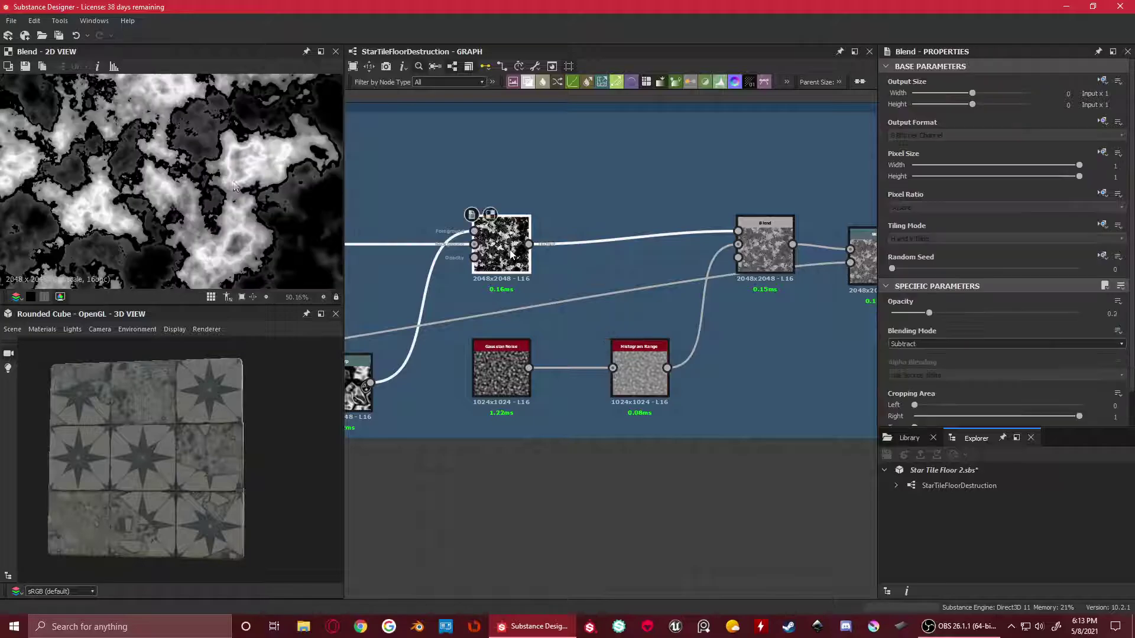
# Check the Gaussian Noise's Scale and Disorder parameters, and preview the Histogram Range it feeds
pyautogui.doubleClick(498, 358)
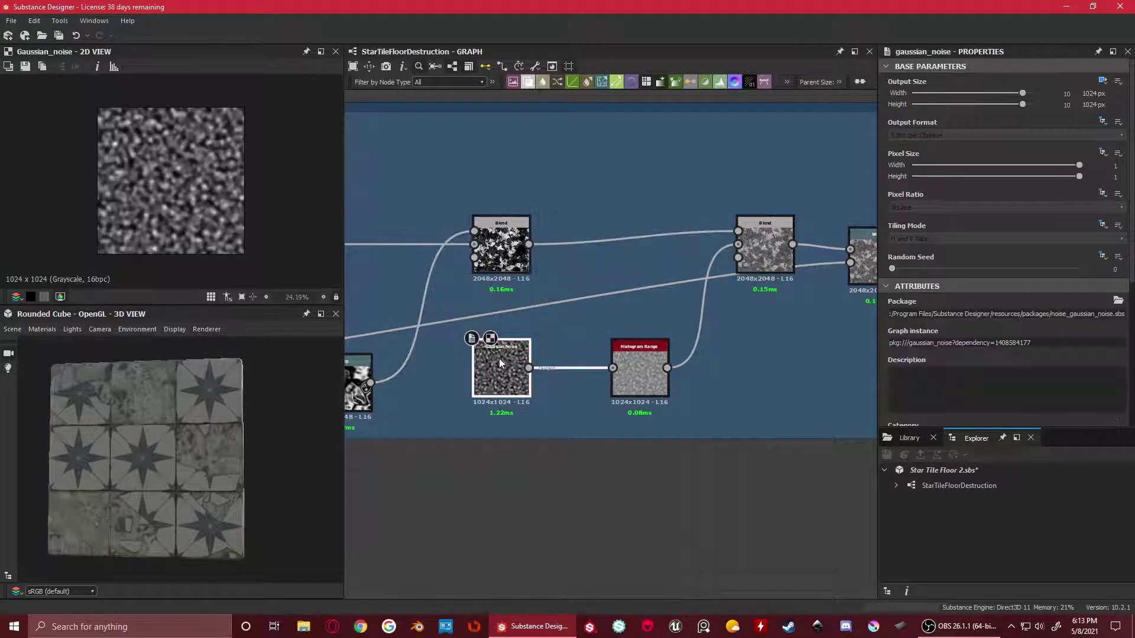
pyautogui.scroll(-5, 952, 304)
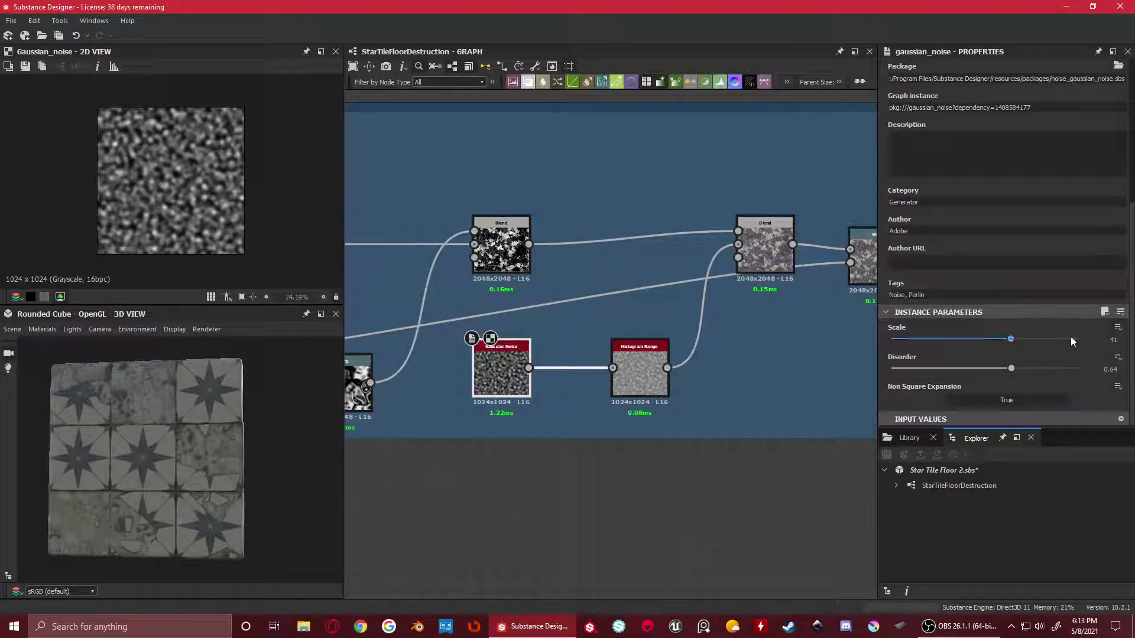
pyautogui.scroll(2, 182, 144)
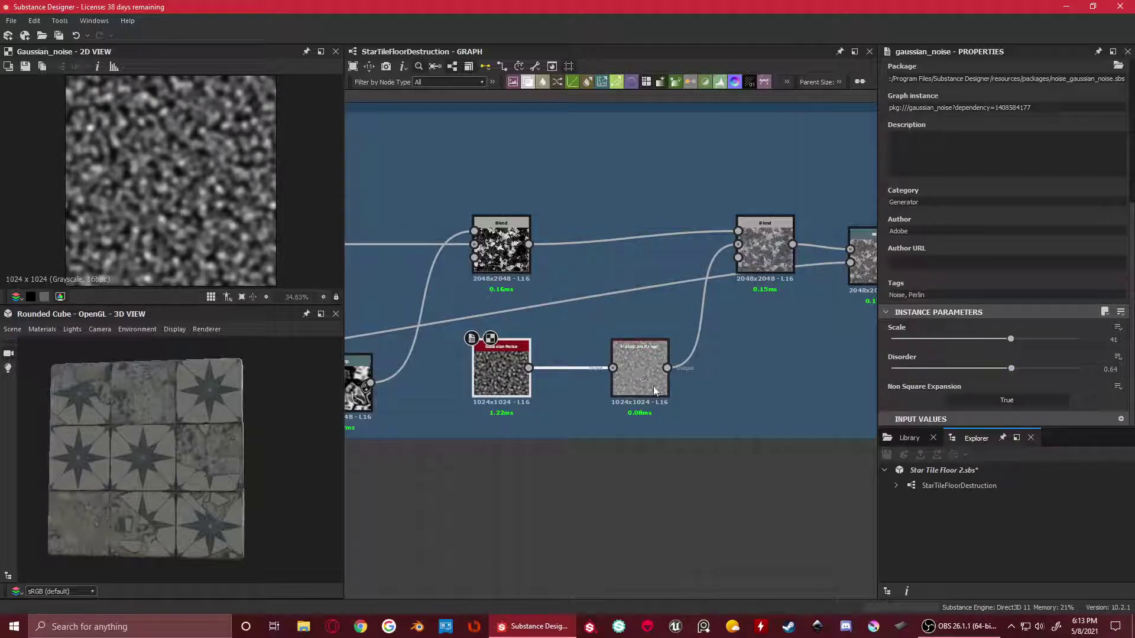
pyautogui.doubleClick(652, 364)
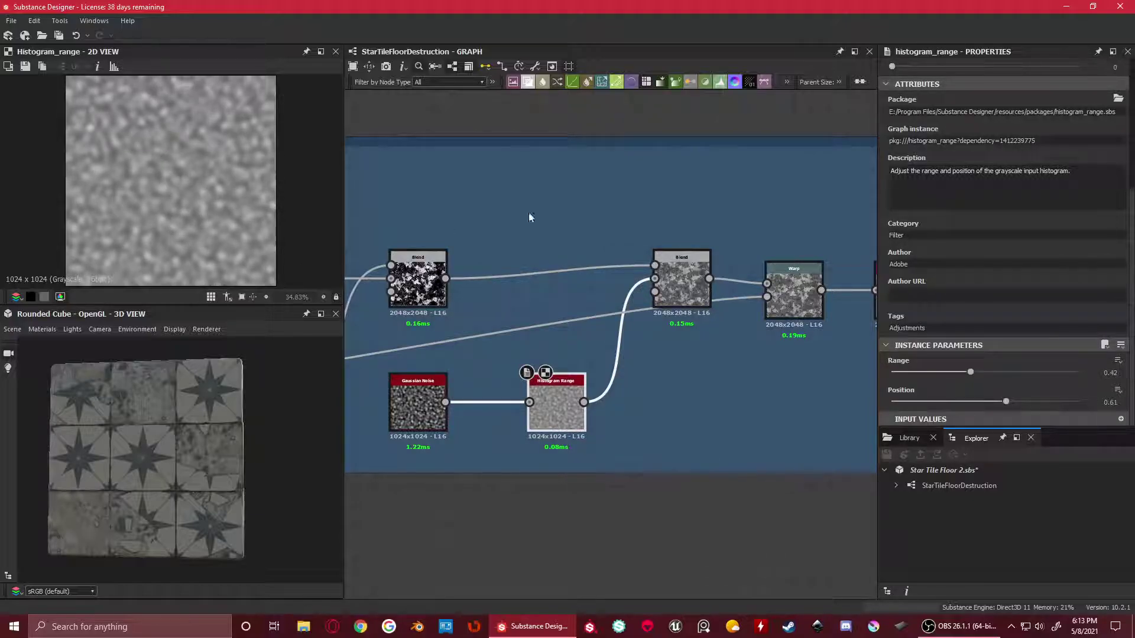
# Compare the Gaussian Noise, Histogram Range and Subtract Blend with the Switch Blend's output, inspecting its grey areas up close
pyautogui.doubleClick(417, 408)
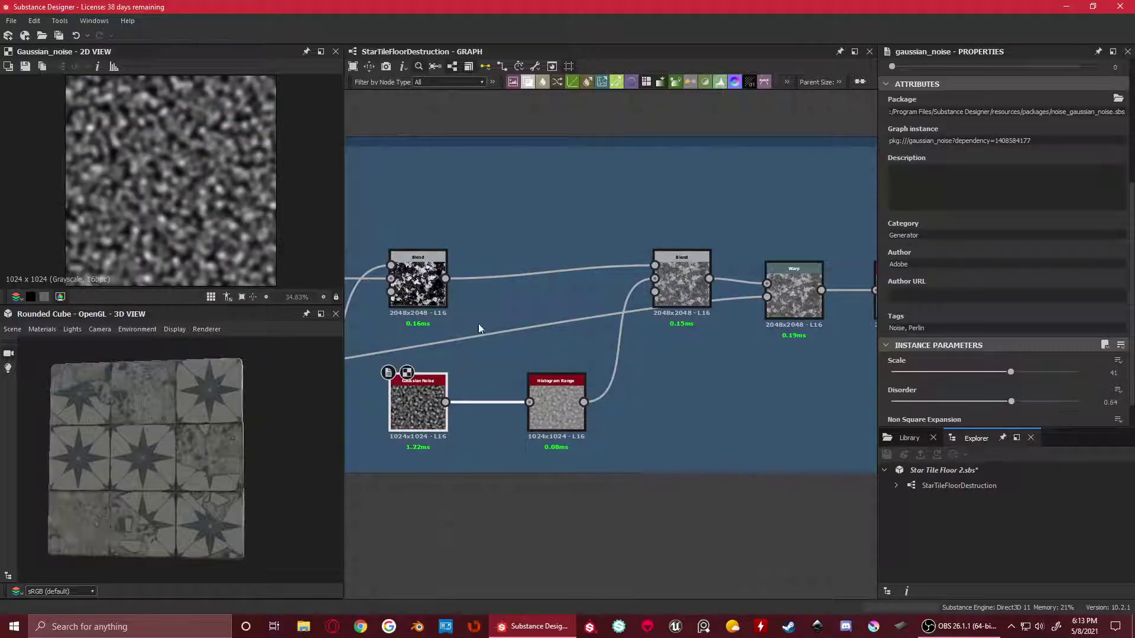
pyautogui.doubleClick(555, 405)
pyautogui.doubleClick(679, 260)
pyautogui.scroll(3, 177, 151)
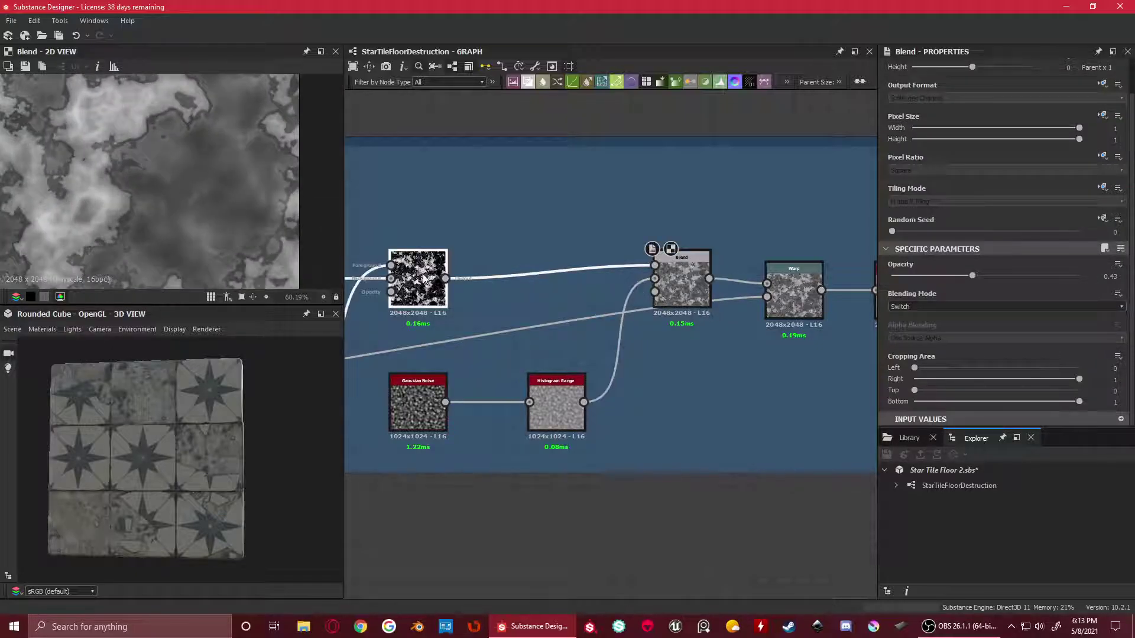
pyautogui.doubleClick(424, 277)
pyautogui.doubleClick(680, 283)
pyautogui.scroll(5, 185, 160)
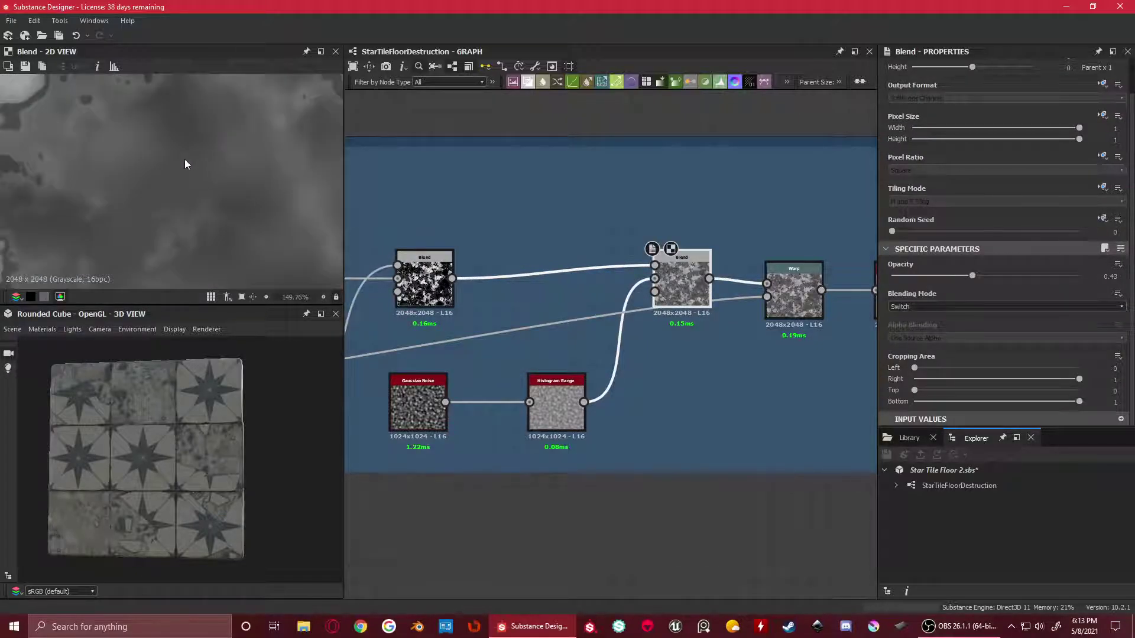
pyautogui.scroll(-3, 150, 142)
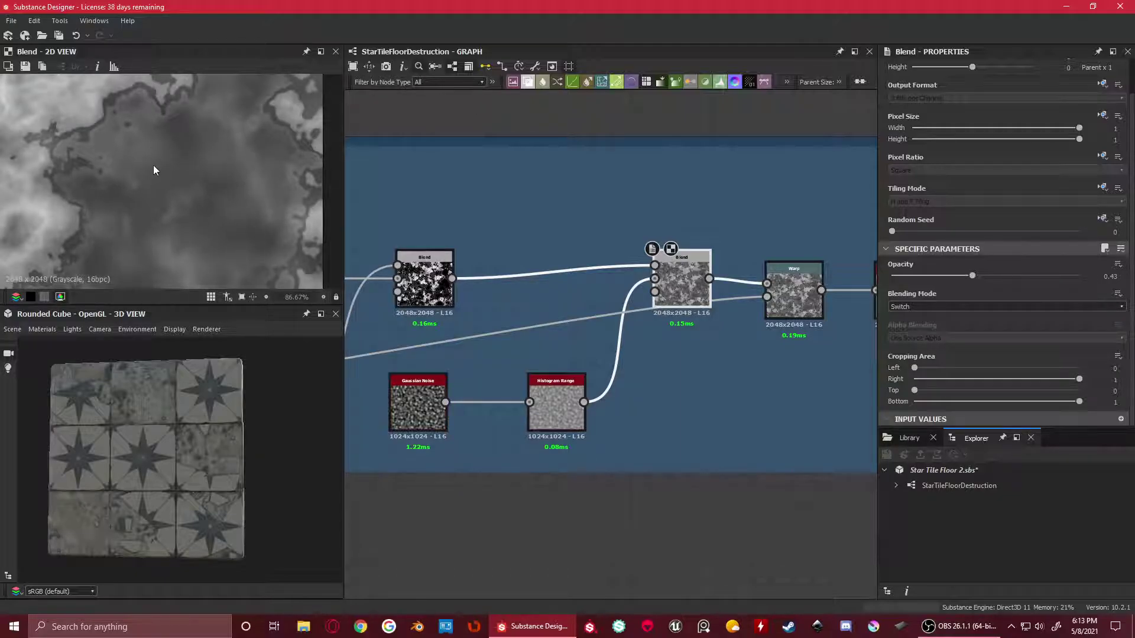
pyautogui.scroll(-4, 108, 133)
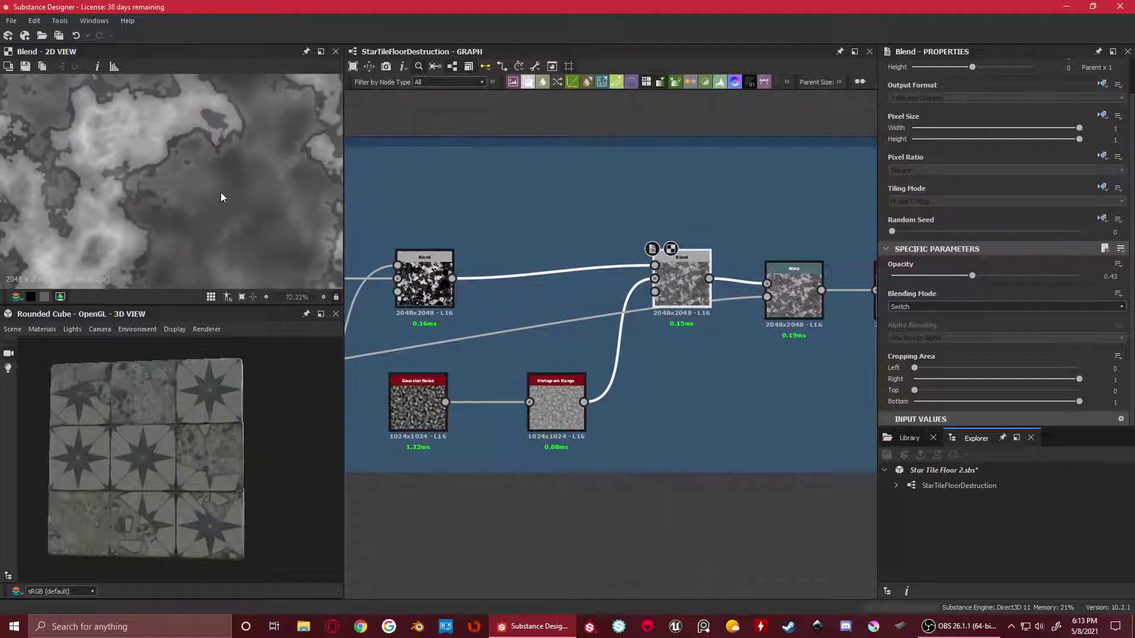
# Preview the Warp after the Switch Blend and trace its second input back to the Gaussian Noise beside the Histogram Scan
pyautogui.moveTo(754, 308); pyautogui.dragTo(564, 298, button='middle')
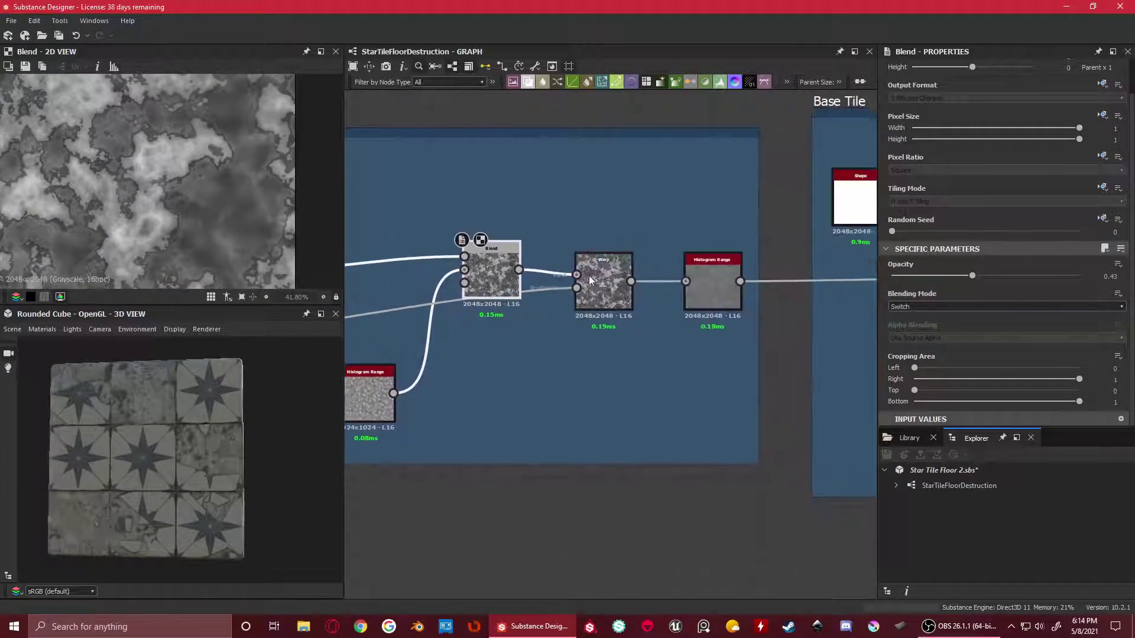
pyautogui.scroll(4, 593, 280)
pyautogui.doubleClick(595, 284)
pyautogui.scroll(-4, 130, 185)
pyautogui.scroll(-3, 130, 185)
pyautogui.scroll(-5, 644, 317)
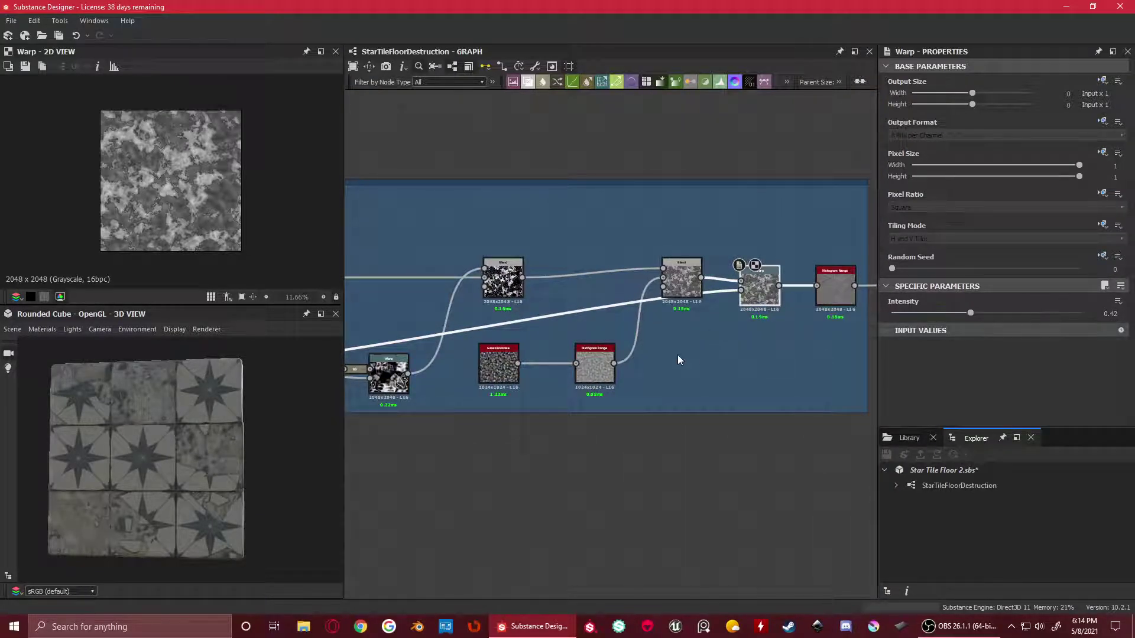
pyautogui.scroll(-4, 532, 324)
pyautogui.scroll(5, 632, 324)
pyautogui.scroll(-5, 632, 324)
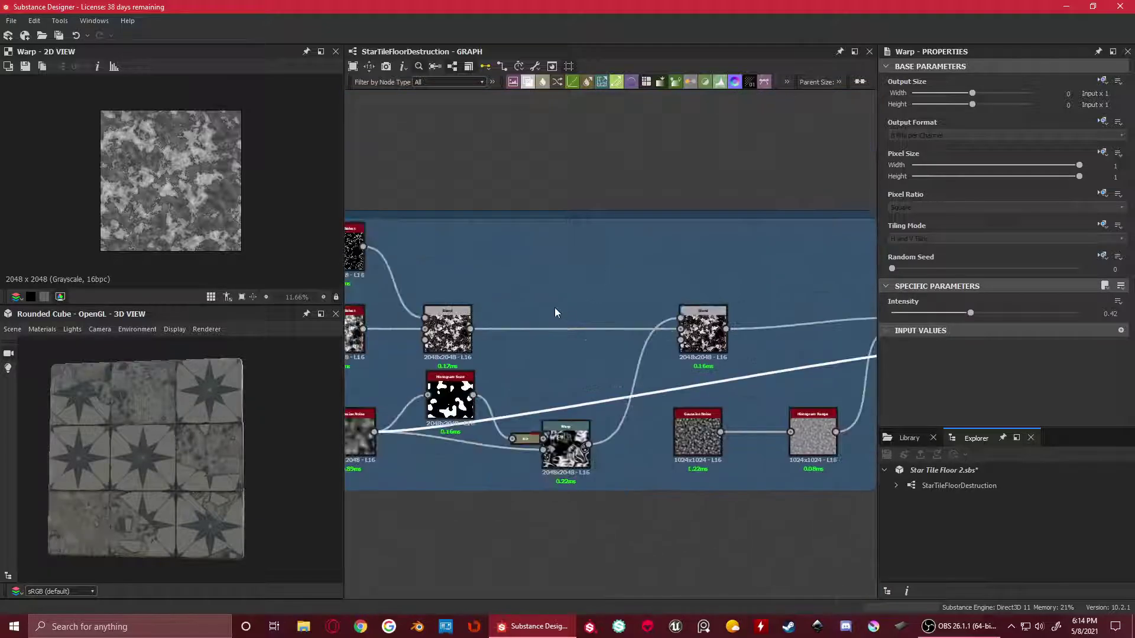
pyautogui.click(475, 373)
pyautogui.scroll(2, 161, 189)
# Preview the Histogram Range at the end of the Marble frame and inspect its low-contrast output
pyautogui.moveTo(700, 356); pyautogui.dragTo(339, 363, button='middle')
pyautogui.scroll(3, 617, 317)
pyautogui.click(622, 320)
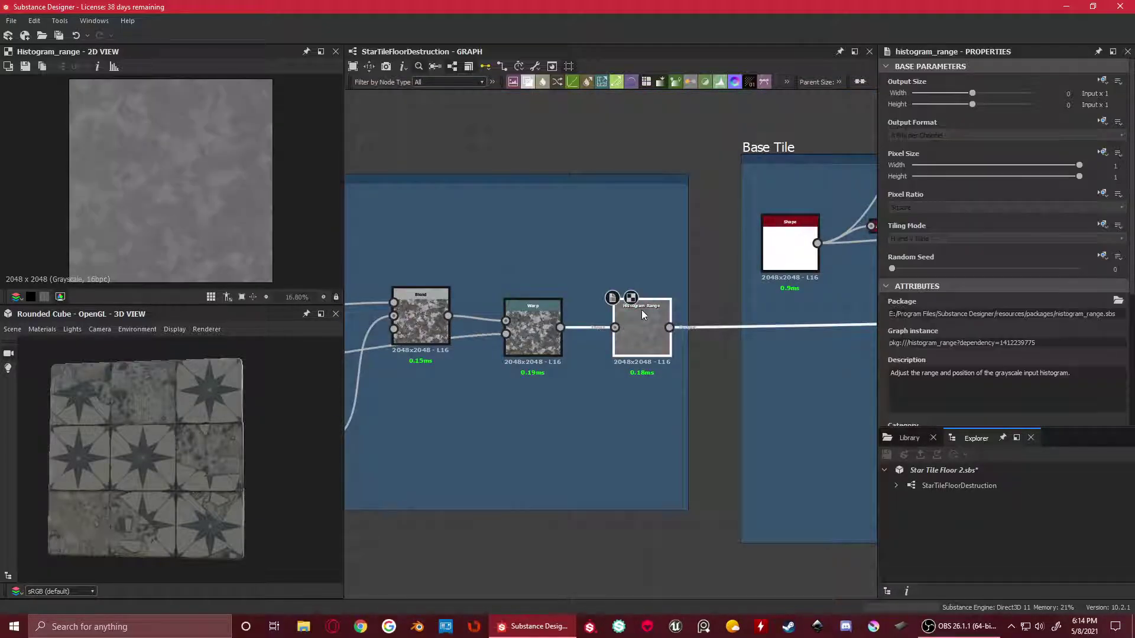
pyautogui.scroll(-2, 188, 178)
pyautogui.scroll(3, 154, 163)
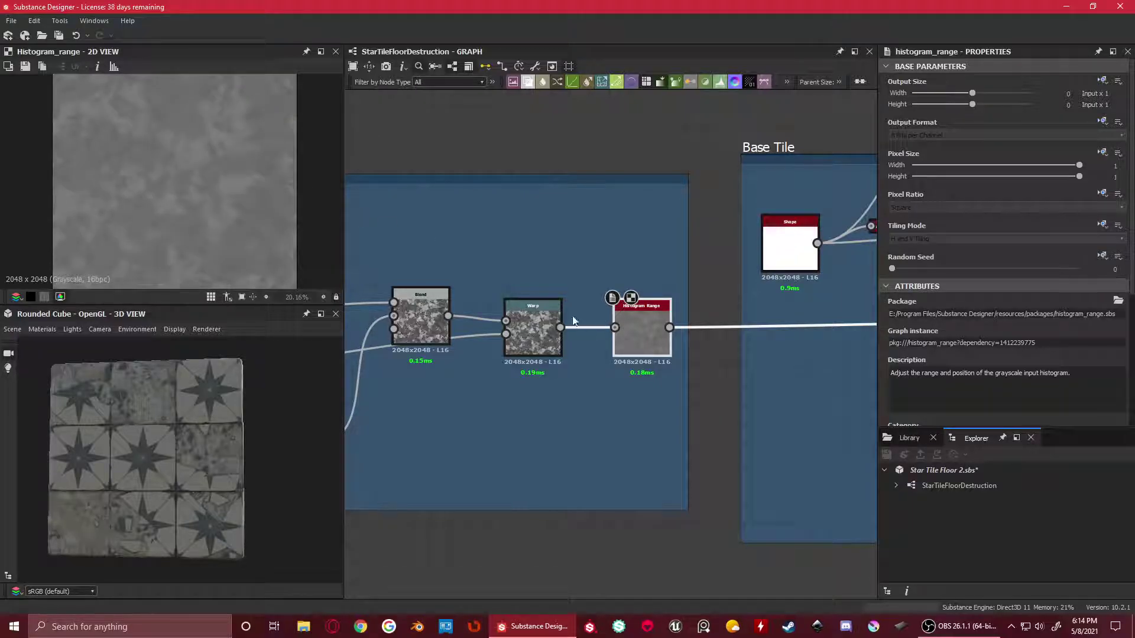
# Preview the final Warp, move the Switch Blend feeding it slightly upward, and return to the last Histogram Range
pyautogui.click(532, 323)
pyautogui.moveTo(464, 319); pyautogui.dragTo(567, 310, button='middle')
pyautogui.moveTo(523, 313); pyautogui.dragTo(503, 293)
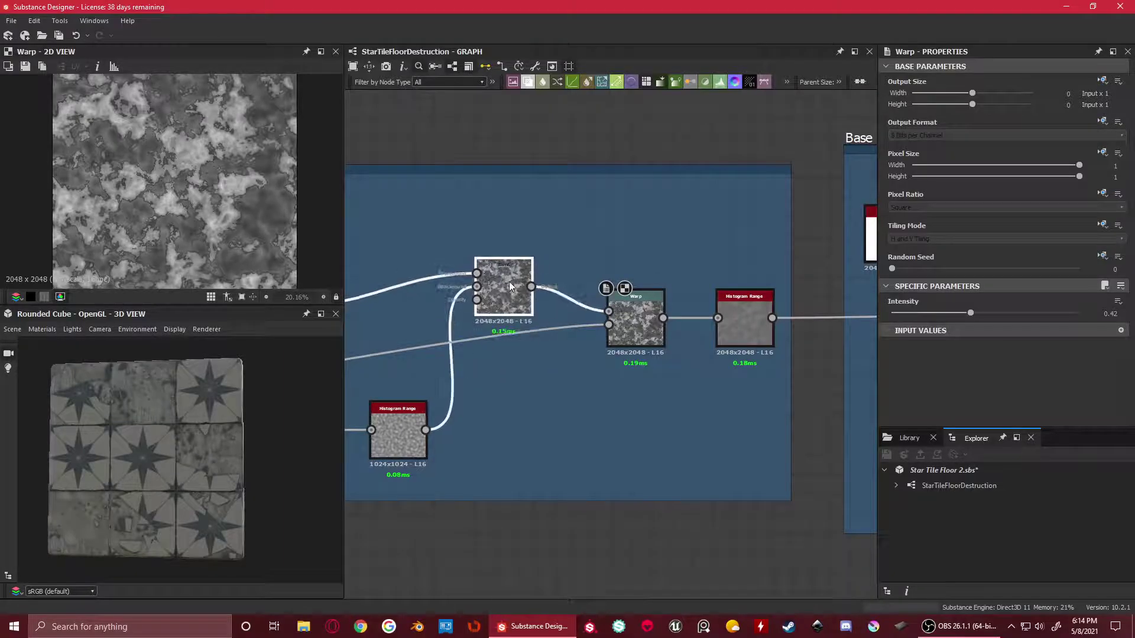
pyautogui.click(642, 307)
pyautogui.click(741, 312)
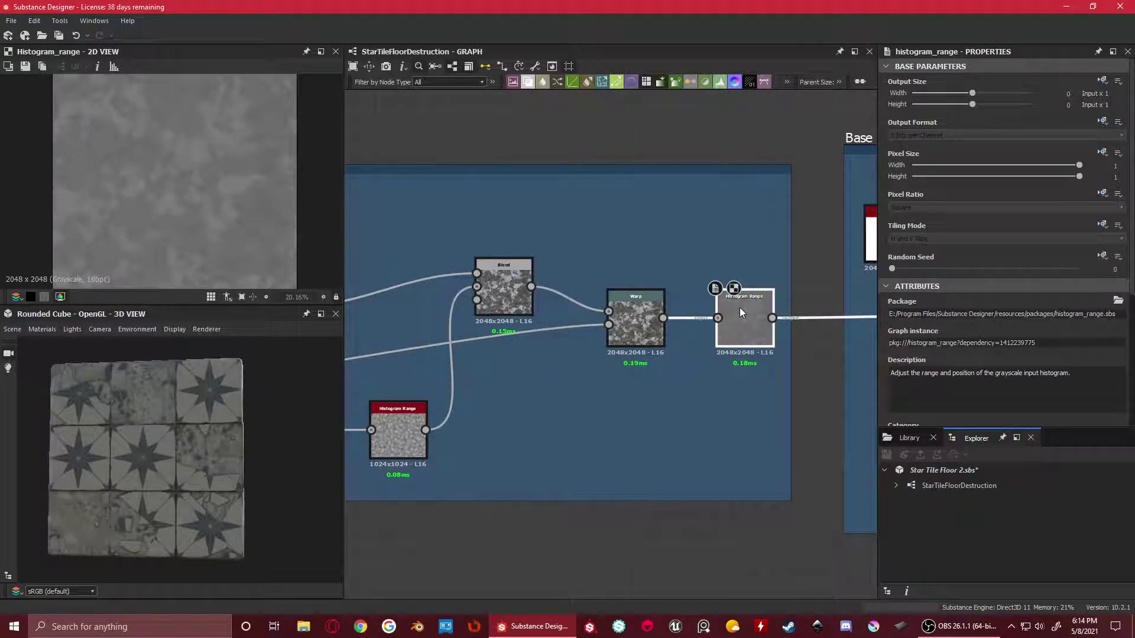
# Inspect the last Histogram Range's output up close and compare it with the Warp before it
pyautogui.scroll(-2, 248, 187)
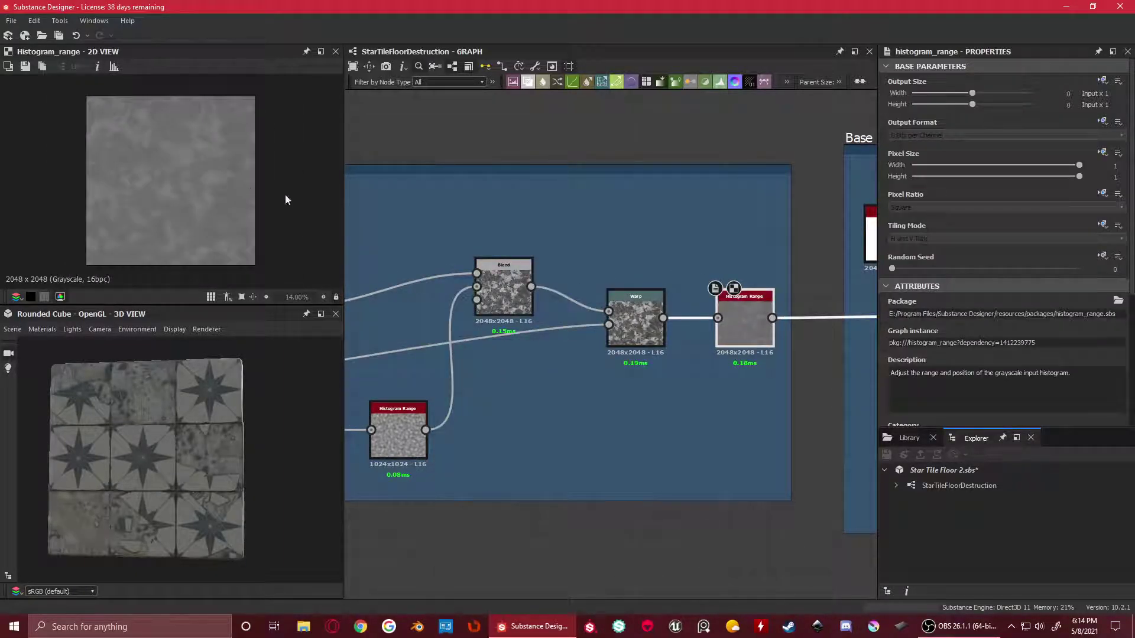
pyautogui.scroll(4, 183, 148)
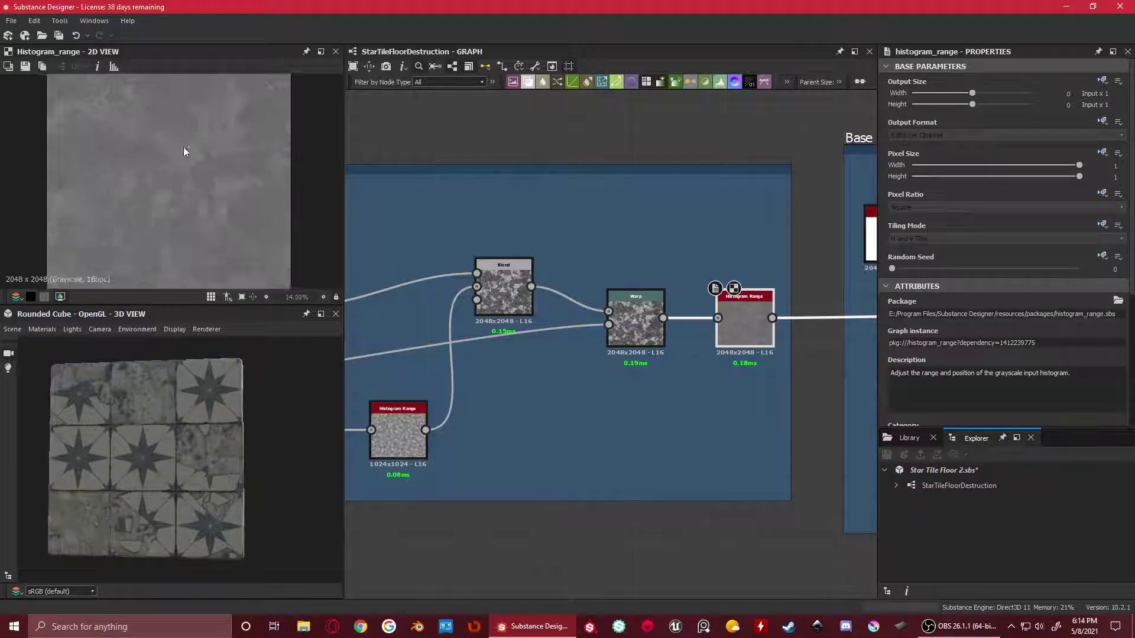
pyautogui.click(494, 288)
pyautogui.click(637, 328)
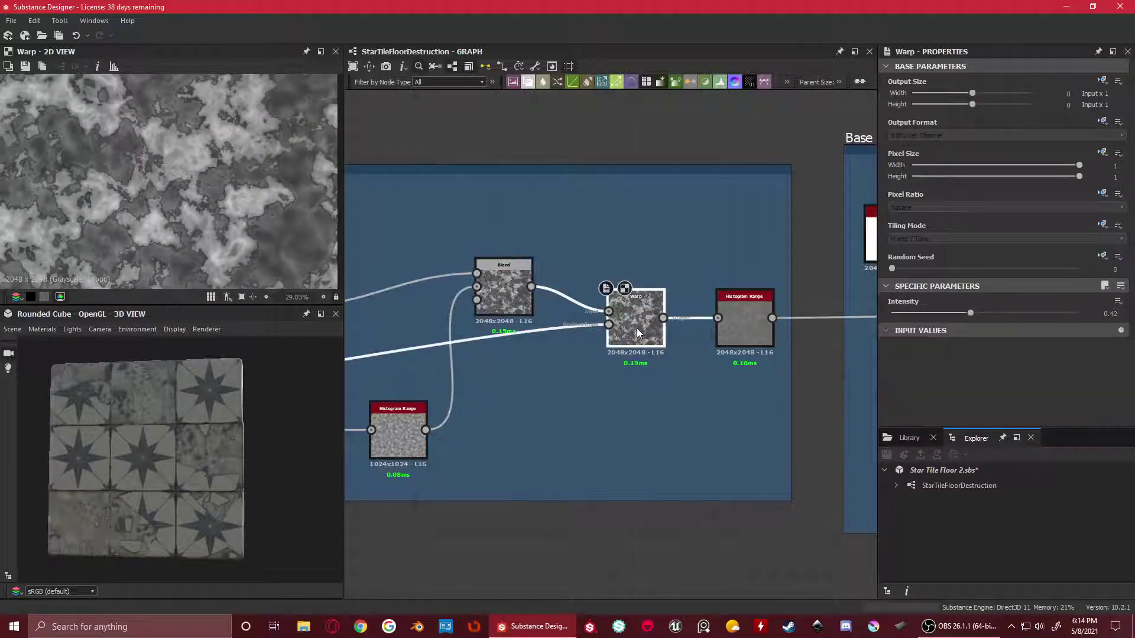
pyautogui.click(743, 317)
# Follow the last Histogram Range's output into the Base Tile frame and preview the Vector Warp Grayscale it feeds
pyautogui.scroll(-5, 236, 207)
pyautogui.scroll(-4, 701, 408)
pyautogui.moveTo(665, 390); pyautogui.dragTo(748, 370, button='middle')
pyautogui.scroll(4, 641, 388)
pyautogui.scroll(-2, 541, 399)
pyautogui.scroll(-2, 644, 399)
pyautogui.scroll(-2, 768, 368)
pyautogui.moveTo(839, 367); pyautogui.dragTo(685, 362, button='middle')
pyautogui.scroll(4, 687, 362)
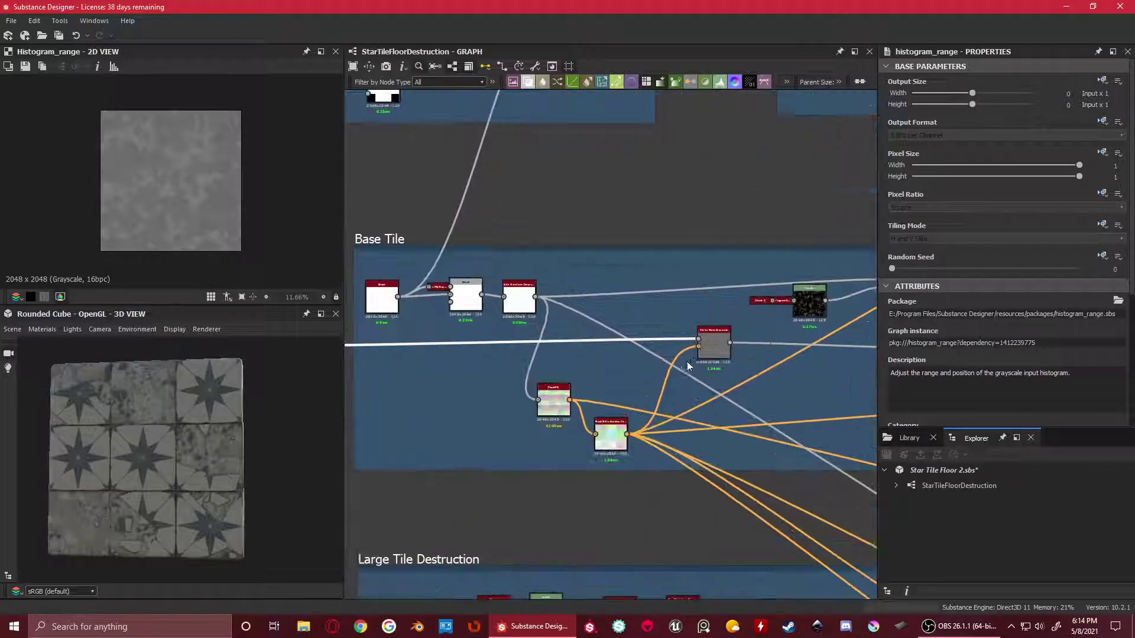
pyautogui.click(716, 341)
pyautogui.scroll(-3, 498, 313)
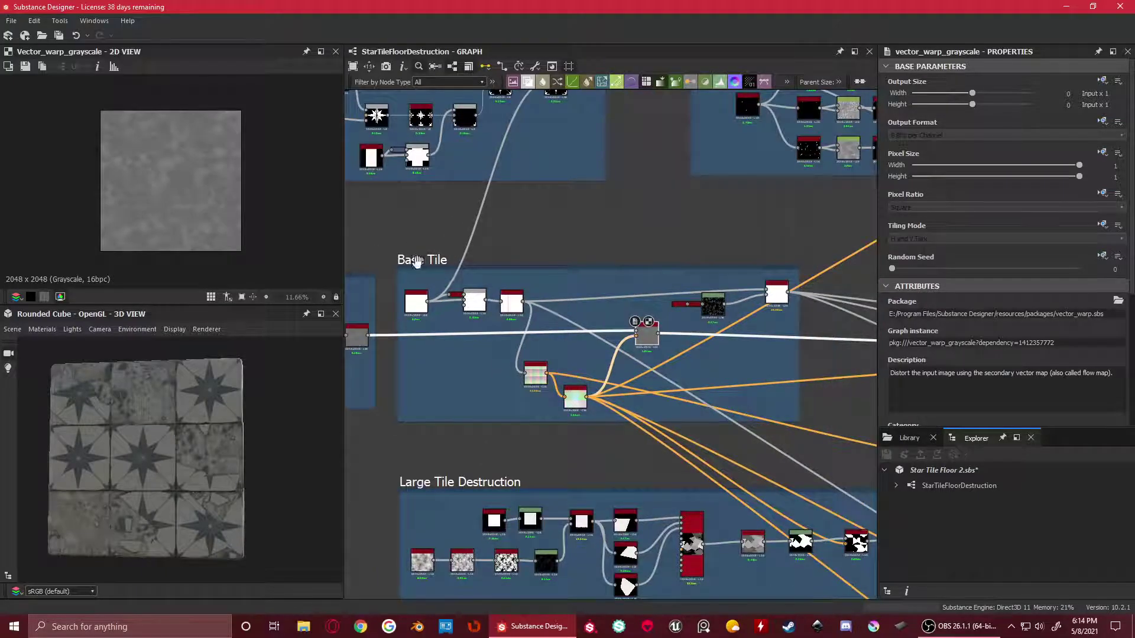
pyautogui.scroll(3, 634, 337)
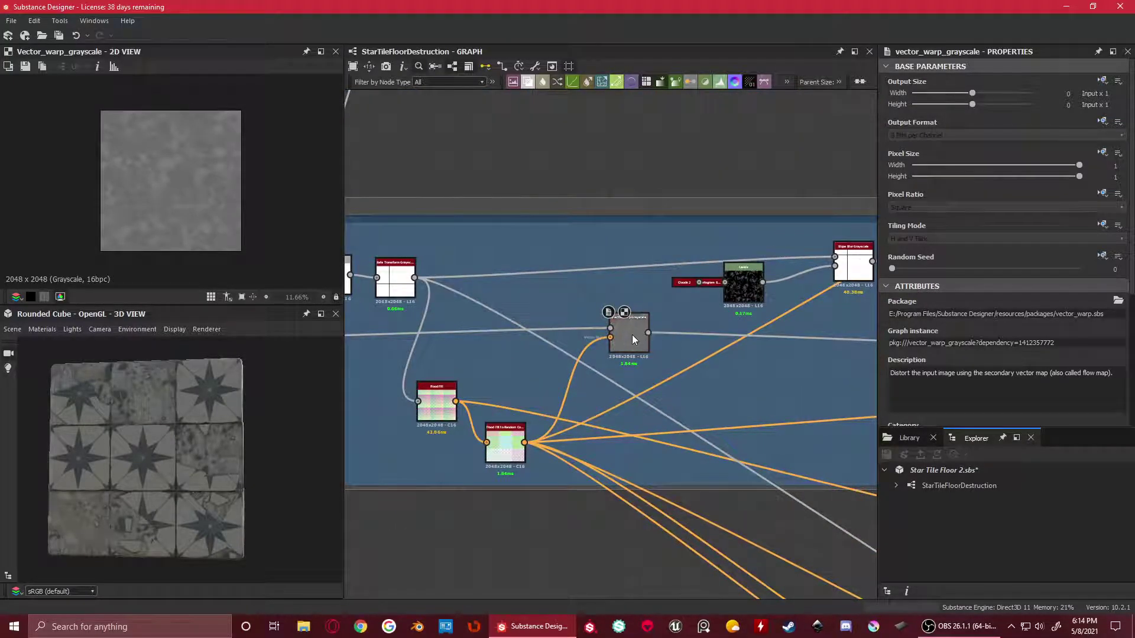
# Check the Vector Warp Grayscale's Intensity and Vector Format parameters, and inspect its output and the Flood Fill nodes driving it
pyautogui.scroll(3, 633, 334)
pyautogui.scroll(-2, 628, 337)
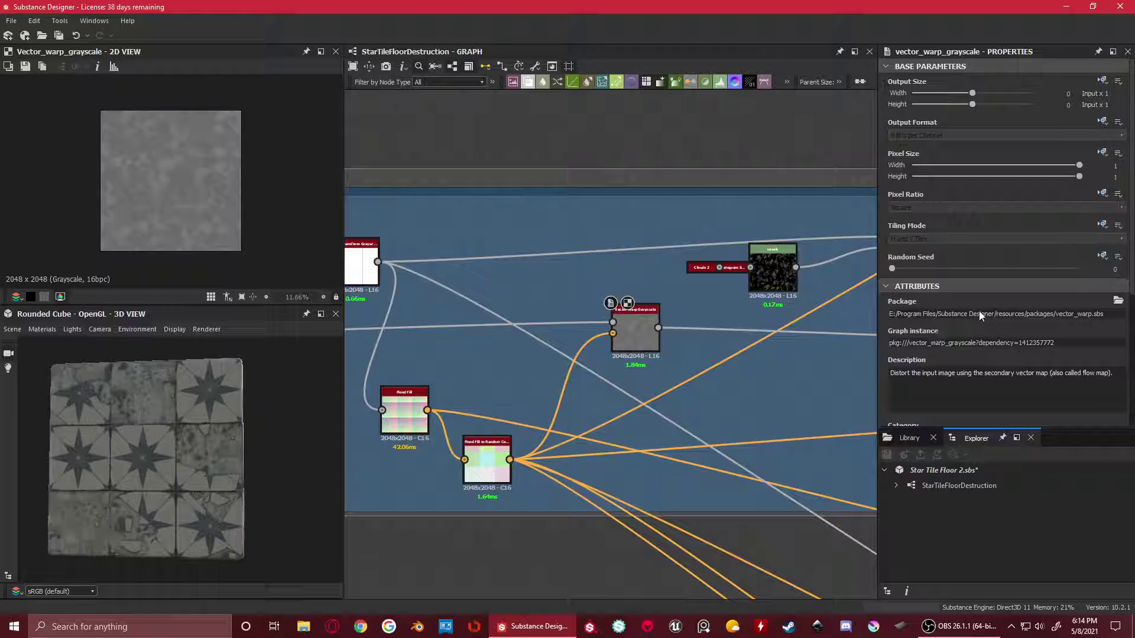
pyautogui.scroll(-5, 975, 319)
pyautogui.scroll(-1, 561, 324)
pyautogui.scroll(3, 234, 201)
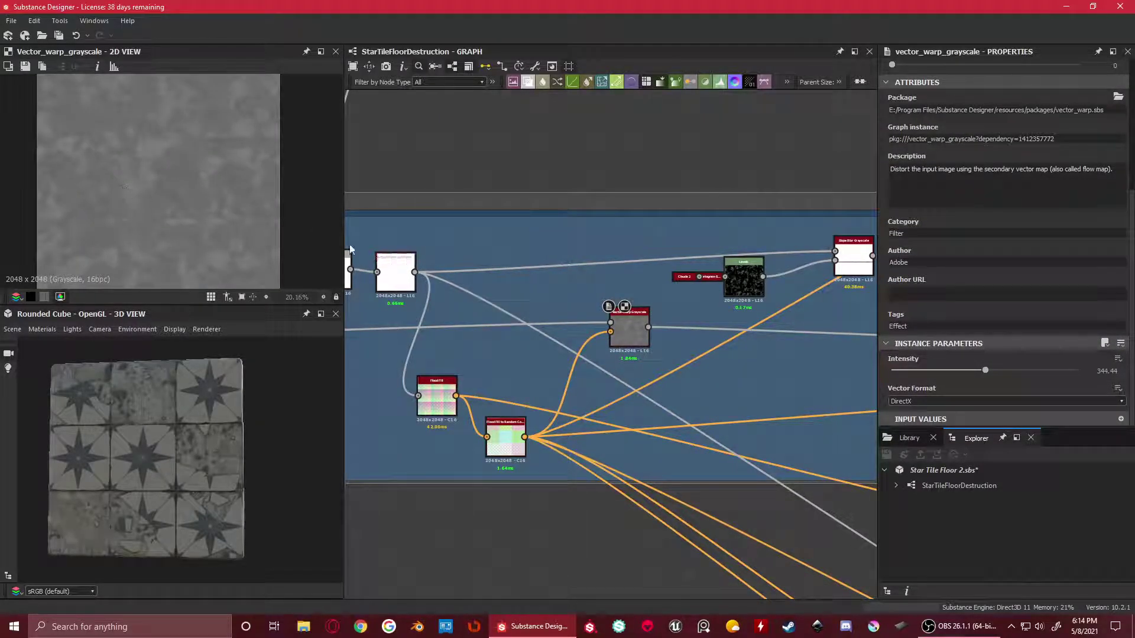
pyautogui.scroll(2, 620, 337)
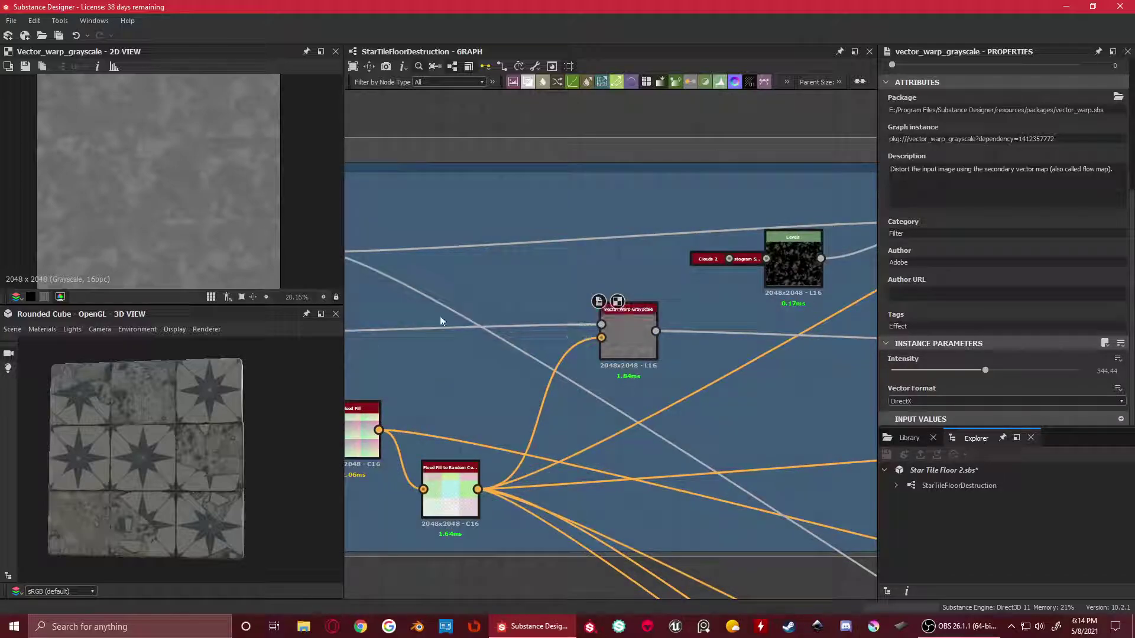
# Move the Flood Fill to Random Color node up beside the Flood Fill node and preview both nodes' outputs
pyautogui.moveTo(496, 385); pyautogui.dragTo(601, 290, button='middle')
pyautogui.moveTo(545, 396); pyautogui.dragTo(564, 325)
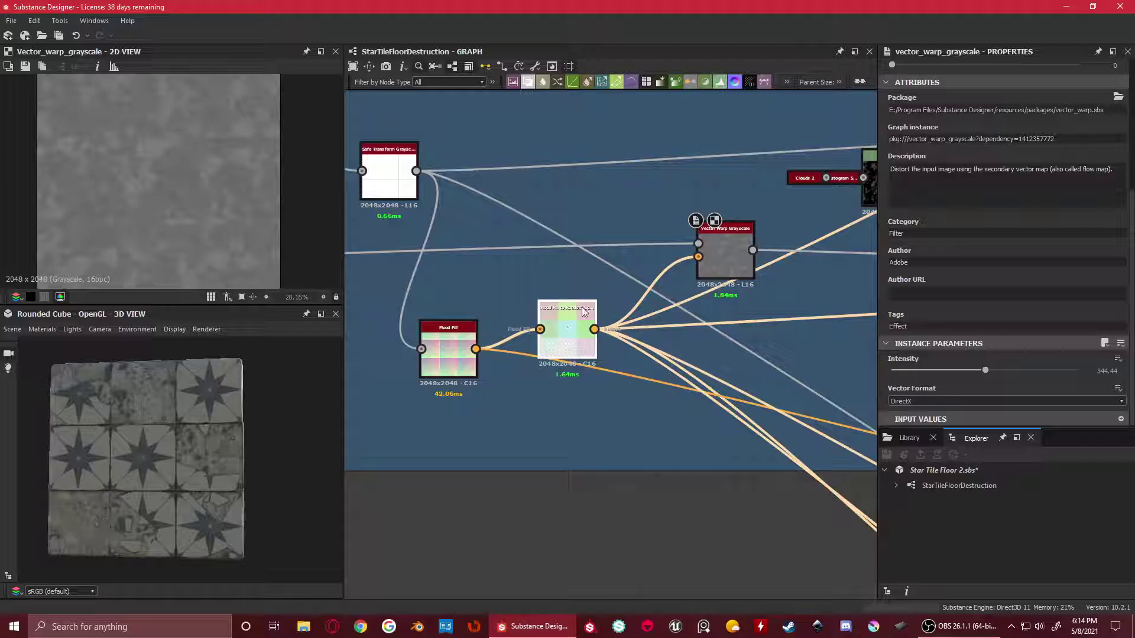
pyautogui.doubleClick(564, 324)
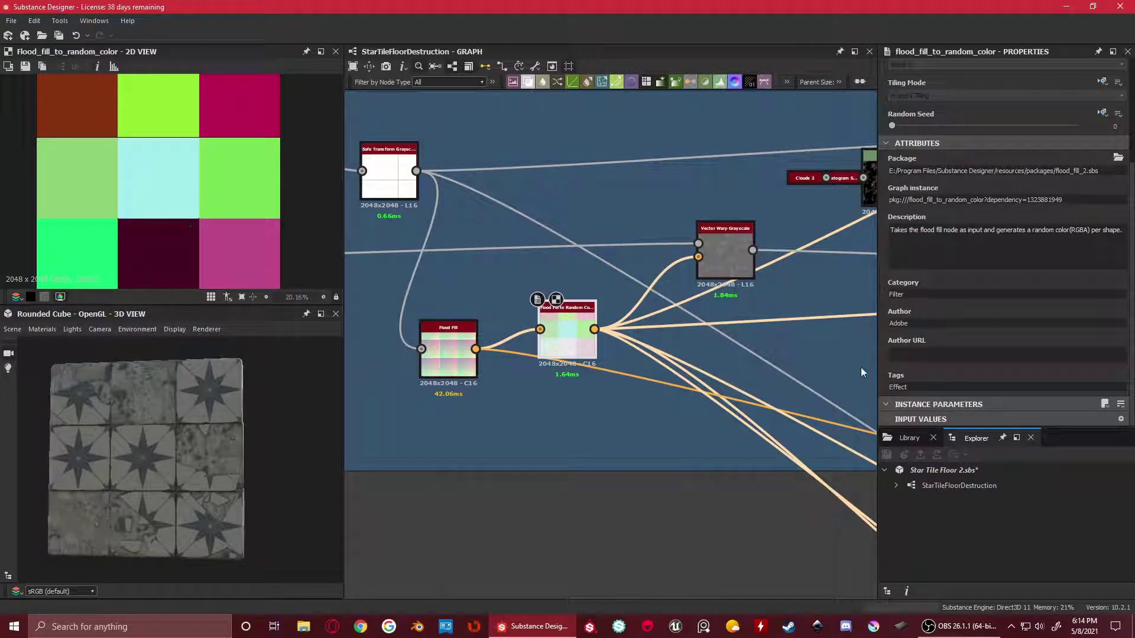
pyautogui.doubleClick(452, 329)
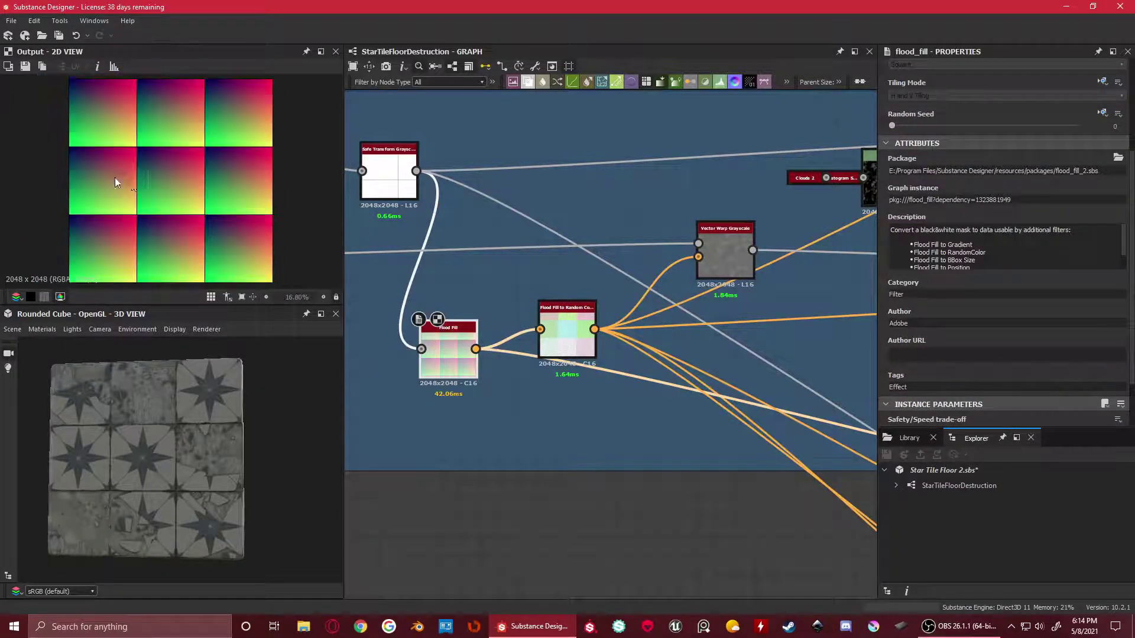
pyautogui.doubleClick(576, 313)
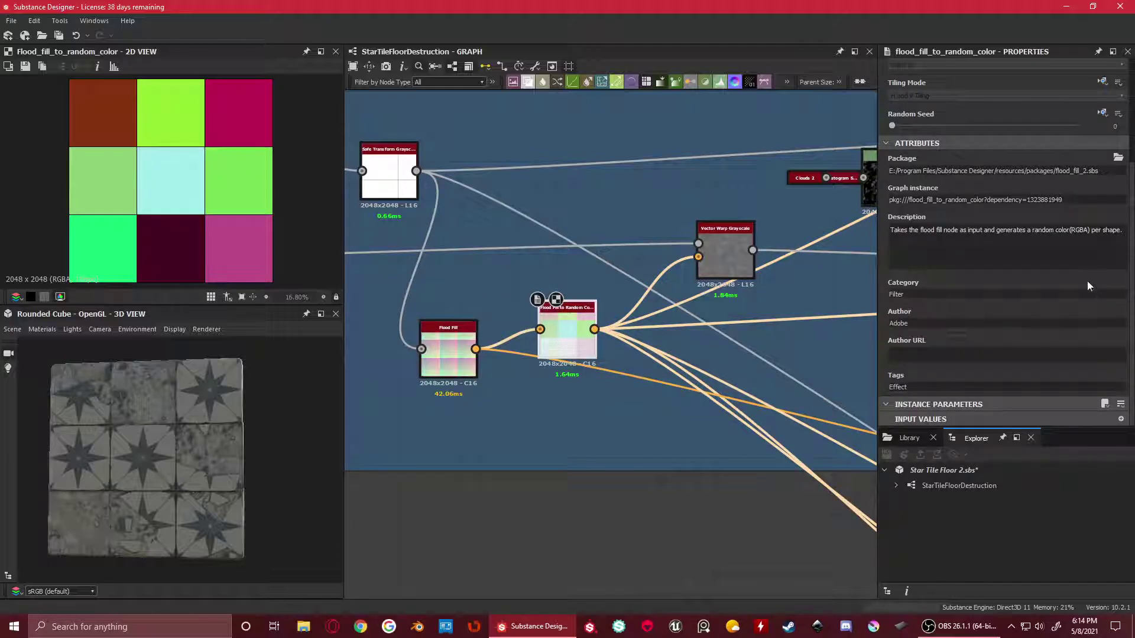
# Compare the Vector Warp Grayscale's output with the Marble frame's last Histogram Range that feeds it
pyautogui.doubleClick(732, 254)
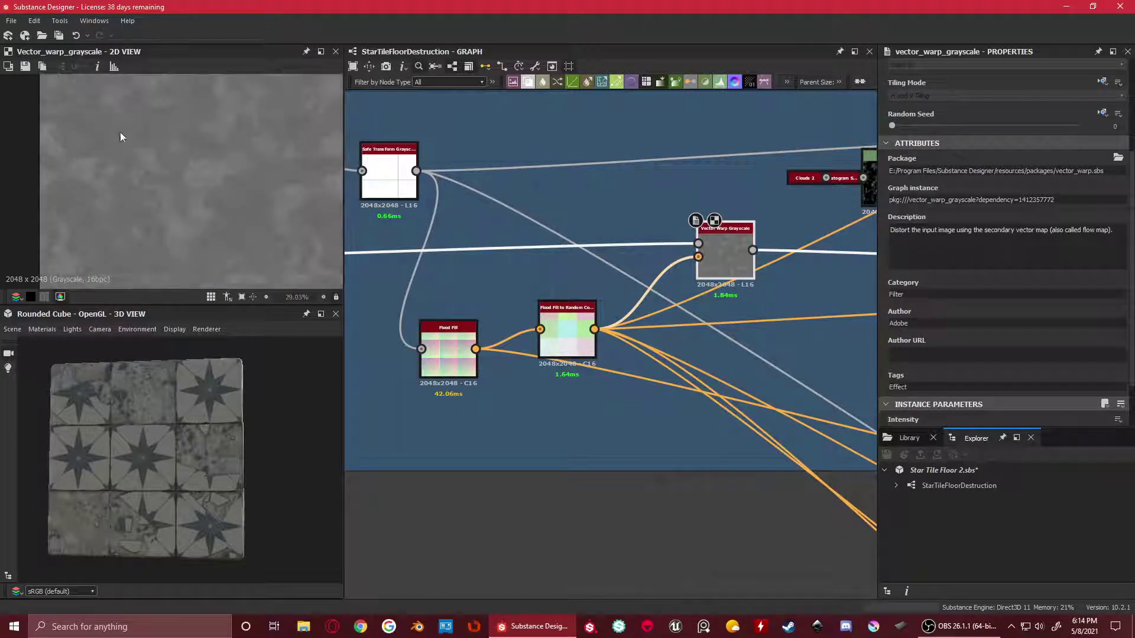
pyautogui.scroll(-2, 195, 165)
pyautogui.scroll(-4, 409, 285)
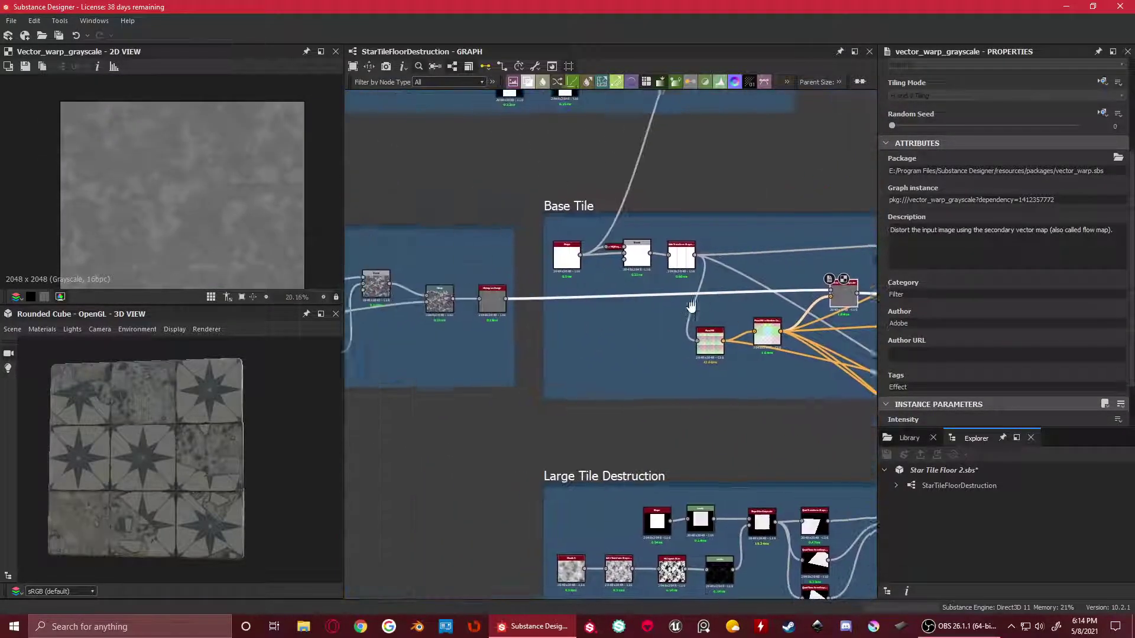
pyautogui.scroll(5, 480, 308)
pyautogui.doubleClick(488, 304)
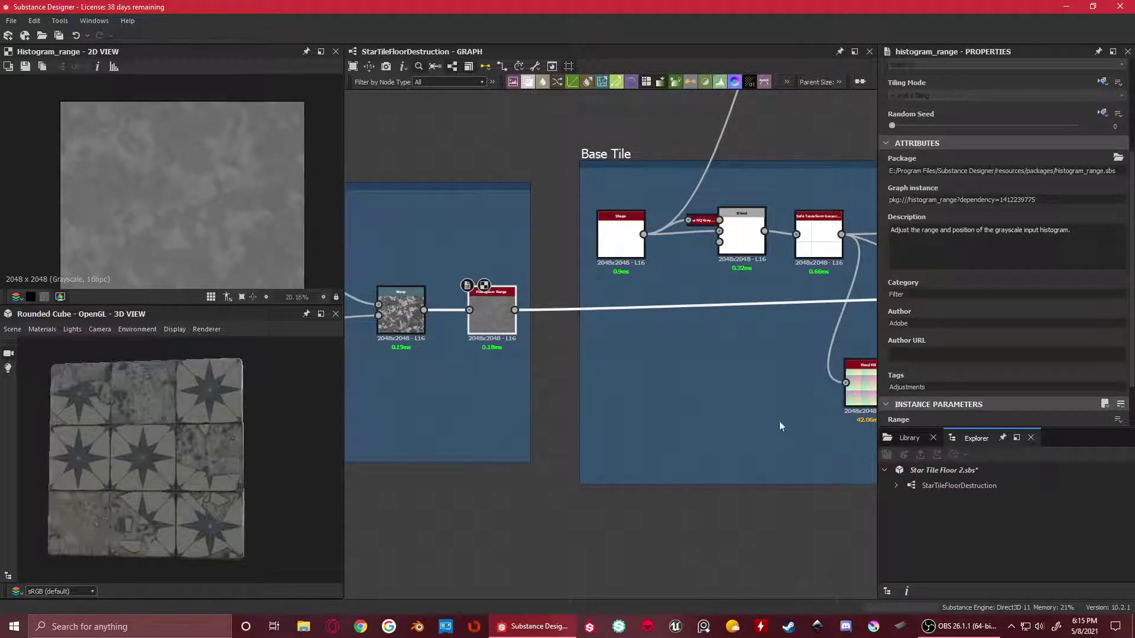
pyautogui.moveTo(779, 420); pyautogui.dragTo(785, 320, button='middle')
pyautogui.scroll(2, 762, 296)
pyautogui.doubleClick(743, 273)
pyautogui.scroll(-2, 218, 191)
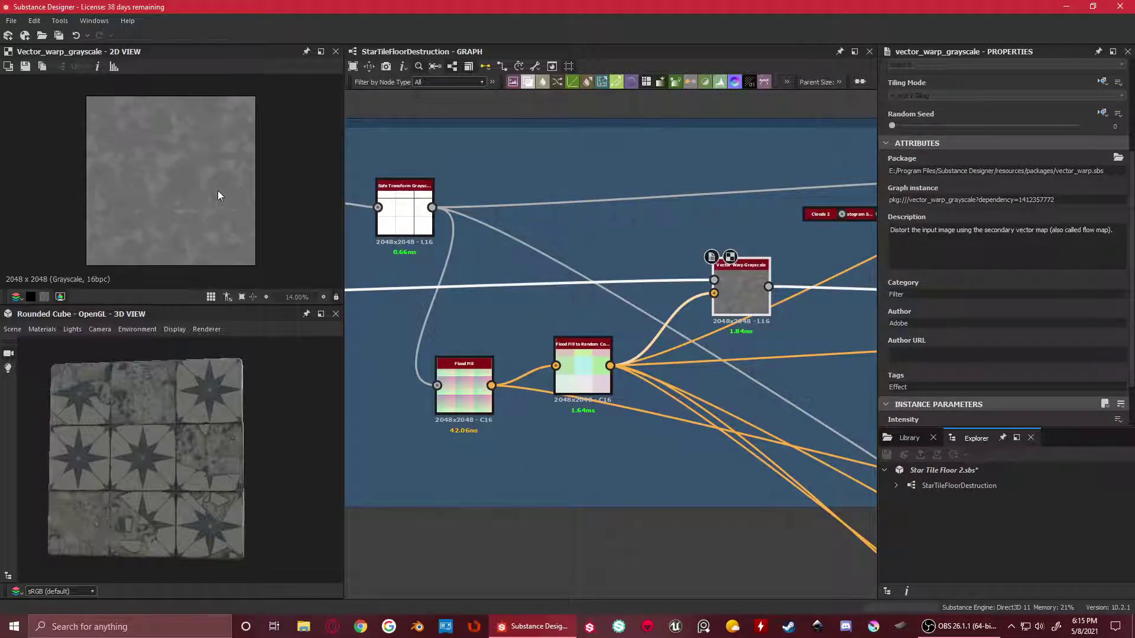
# Examine the Vector Warp Grayscale's output up close for pattern breaks between the individual tiles
pyautogui.scroll(1, 165, 137)
pyautogui.scroll(3, 187, 171)
pyautogui.moveTo(222, 161); pyautogui.dragTo(211, 217, button='middle')
pyautogui.scroll(-2, 208, 208)
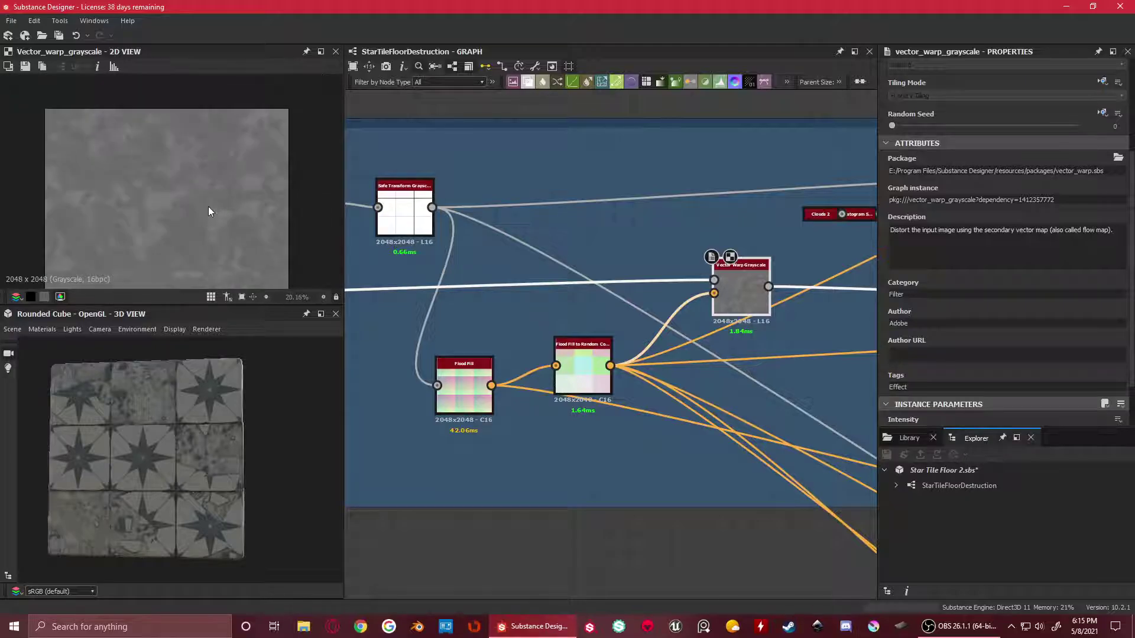
pyautogui.scroll(1, 207, 204)
pyautogui.scroll(-2, 210, 198)
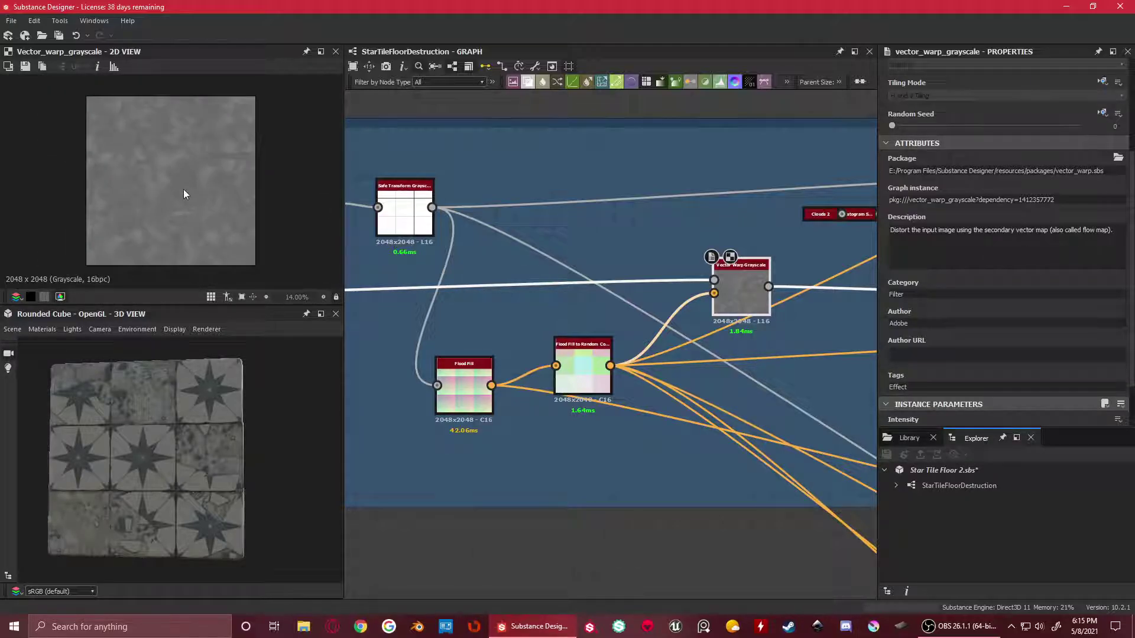
pyautogui.scroll(2, 171, 177)
pyautogui.scroll(-3, 193, 192)
pyautogui.scroll(3, 206, 169)
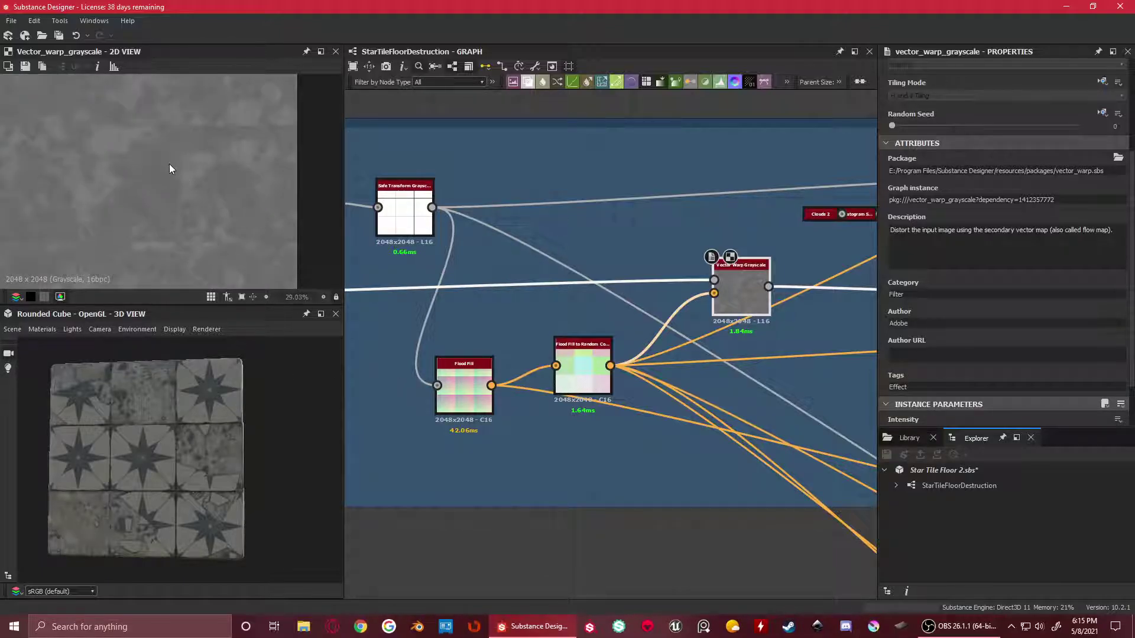
pyautogui.scroll(-2, 178, 204)
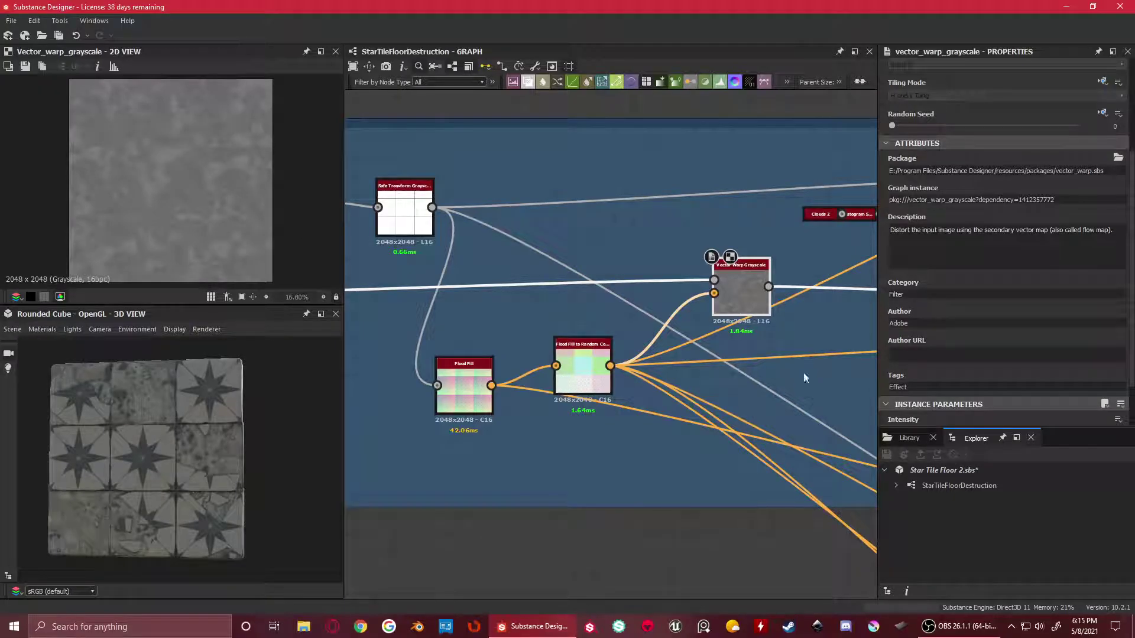
# Trace the Vector Warp Grayscale's output connection out of the Base Tile frame and return to the node
pyautogui.scroll(-3, 779, 361)
pyautogui.scroll(2, 413, 312)
pyautogui.moveTo(413, 312); pyautogui.dragTo(578, 310, button='middle')
pyautogui.moveTo(374, 320); pyautogui.dragTo(459, 335, button='middle')
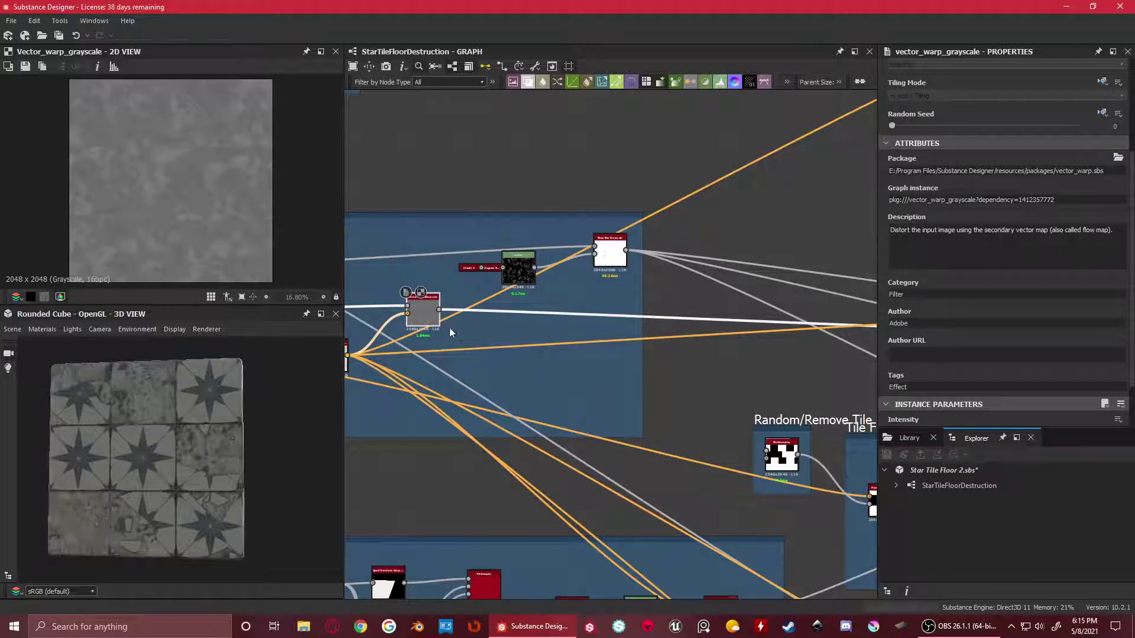
pyautogui.moveTo(478, 336); pyautogui.dragTo(580, 345, button='middle')
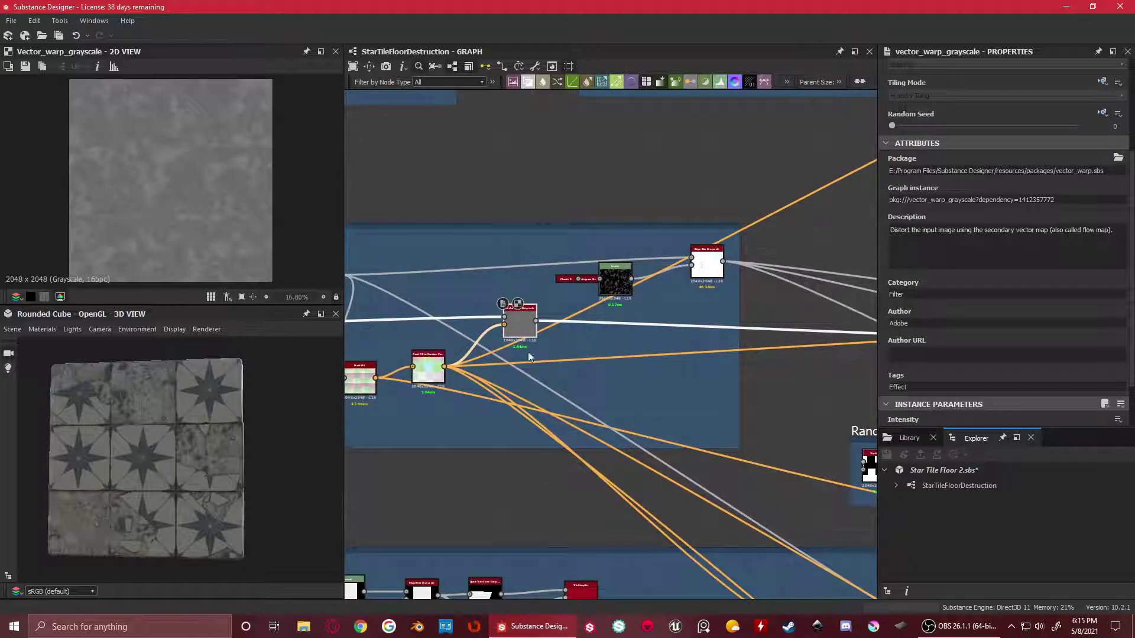
pyautogui.scroll(3, 519, 349)
pyautogui.moveTo(515, 304); pyautogui.dragTo(608, 320, button='middle')
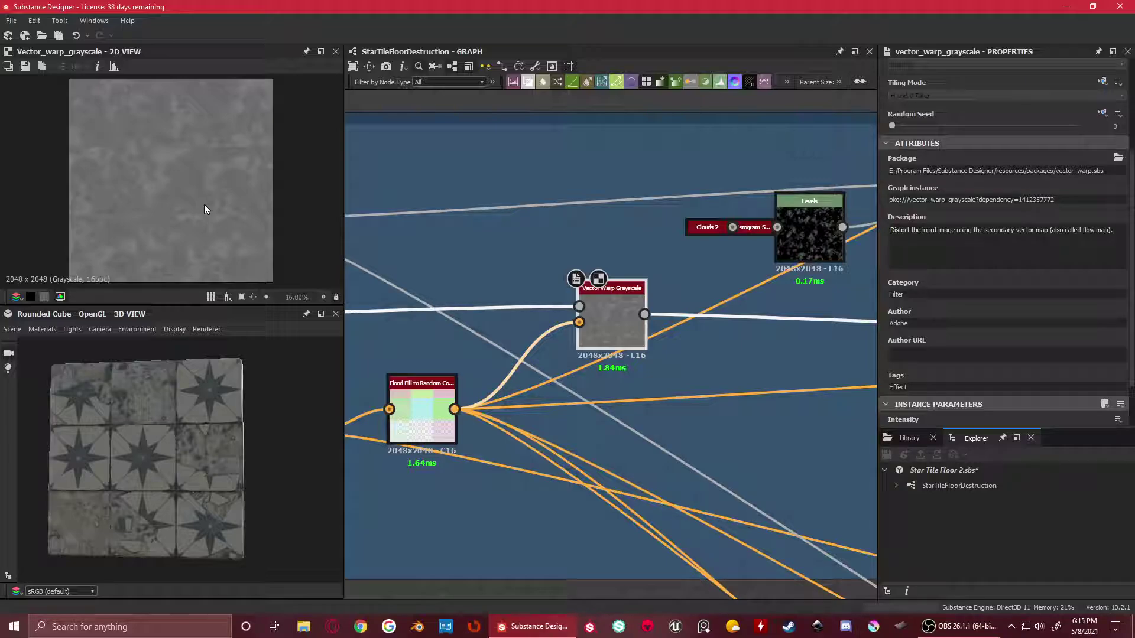
# Survey how the Base Tile frame's outputs connect to Large Tile Destruction and the other frames in the graph
pyautogui.scroll(-5, 683, 384)
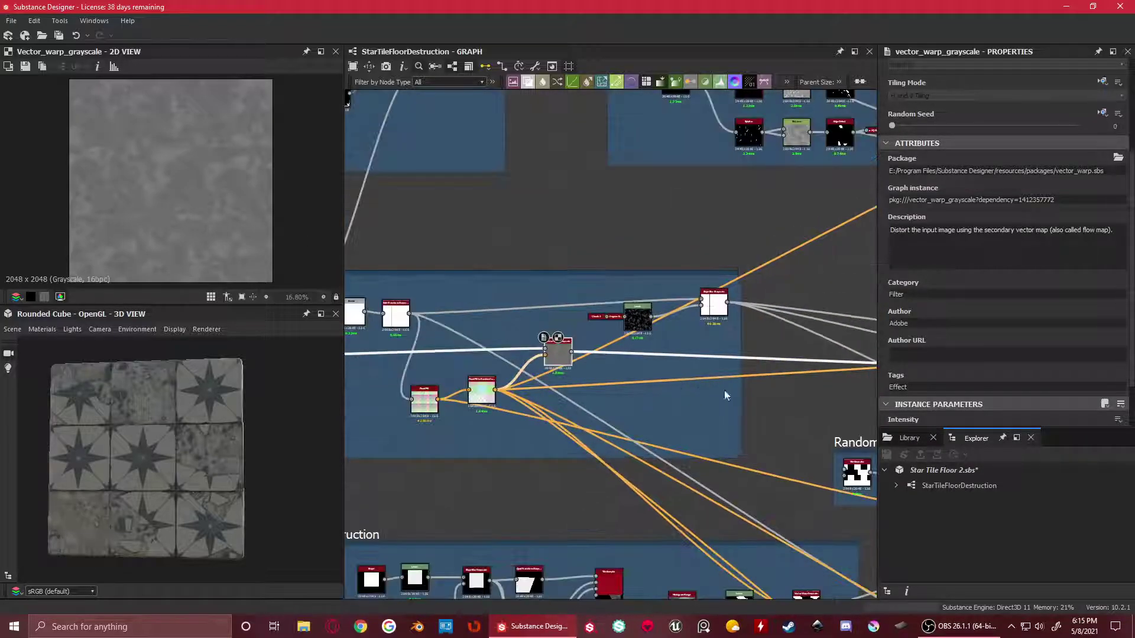
pyautogui.scroll(-3, 726, 393)
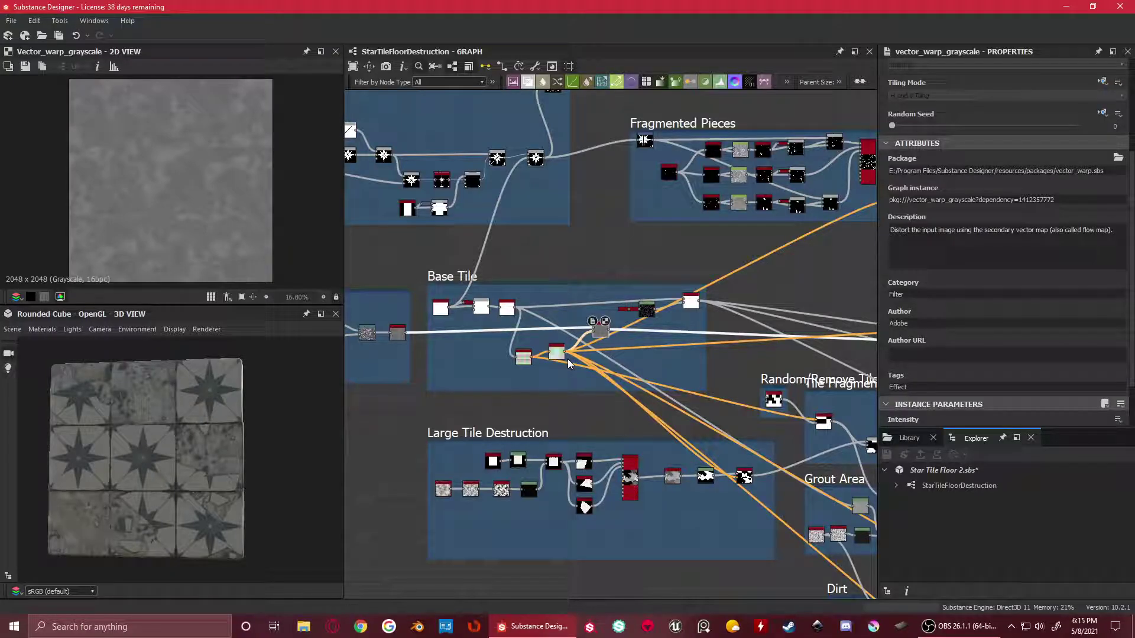
pyautogui.scroll(2, 636, 343)
pyautogui.moveTo(809, 357); pyautogui.dragTo(669, 318, button='middle')
pyautogui.scroll(-3, 617, 343)
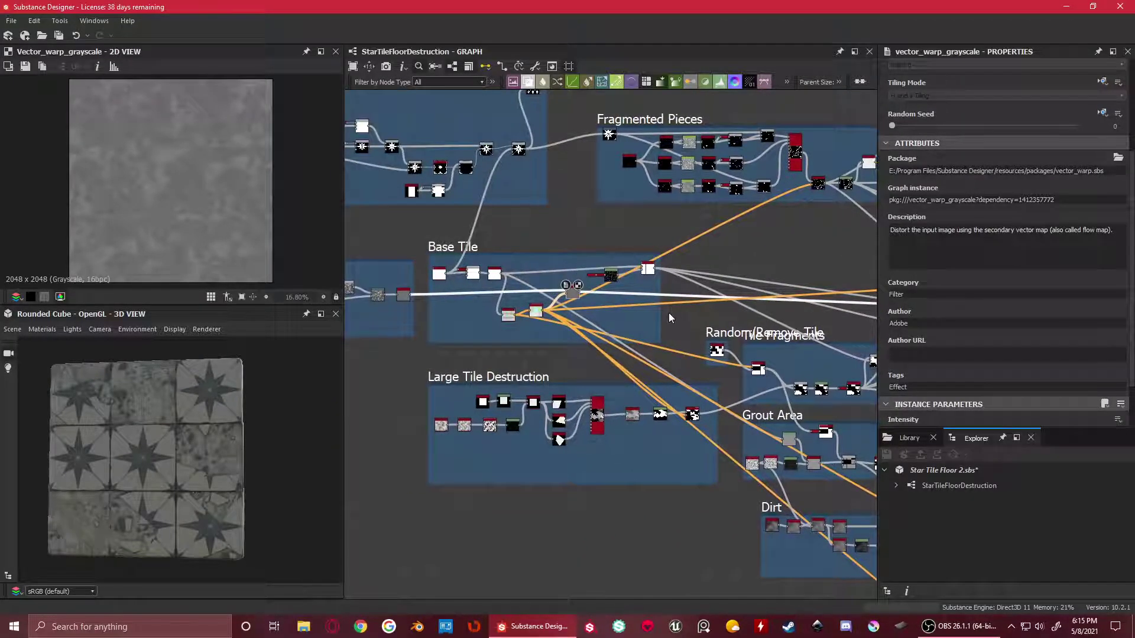
pyautogui.scroll(3, 553, 268)
pyautogui.scroll(-5, 715, 303)
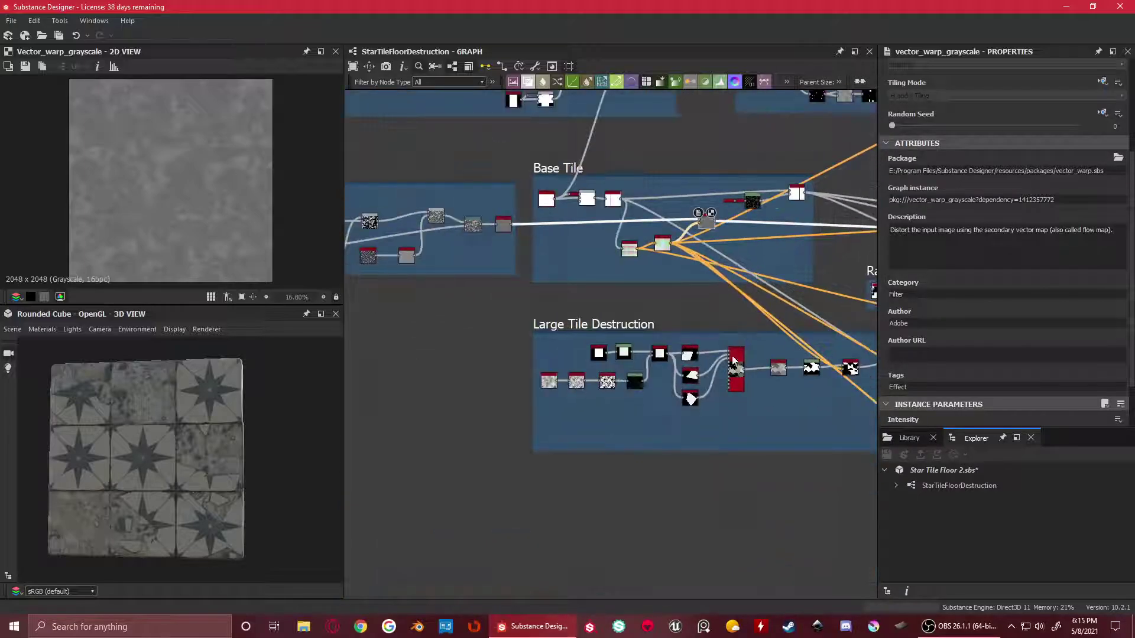
pyautogui.scroll(4, 499, 430)
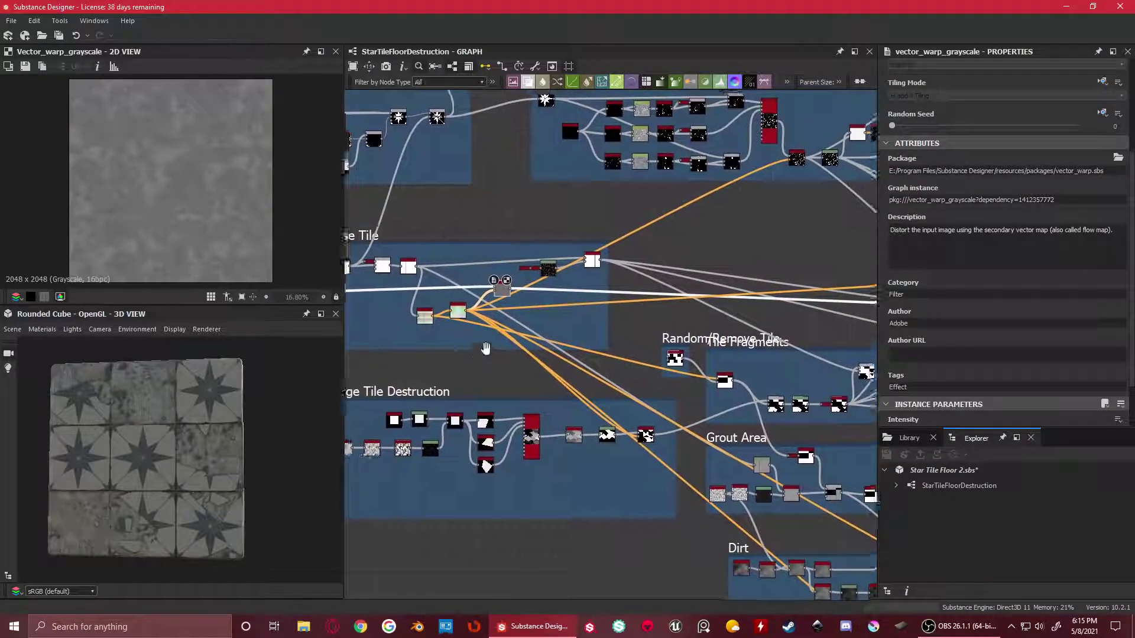
# Go to the Large Tile Destruction frame and examine the broken tile pieces up close on the 3D model
pyautogui.moveTo(366, 413); pyautogui.dragTo(511, 363, button='middle')
pyautogui.scroll(3, 511, 362)
pyautogui.moveTo(505, 336)
pyautogui.mouseDown()
pyautogui.moveTo(508, 324)
pyautogui.moveTo(509, 343)
pyautogui.mouseUp()
pyautogui.scroll(1, 498, 348)
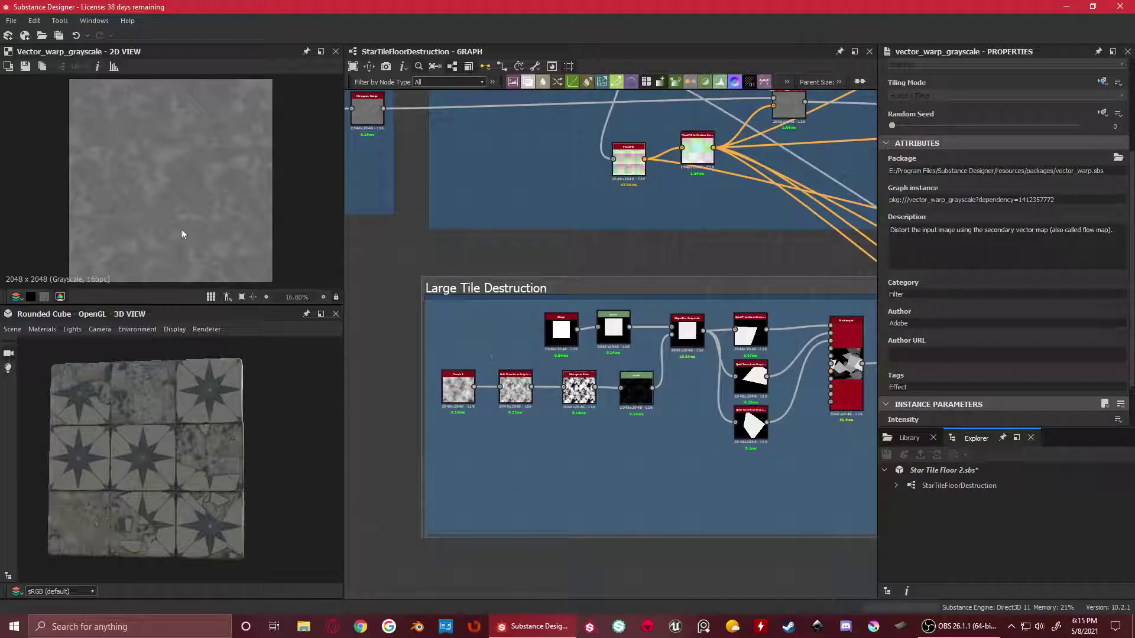
pyautogui.moveTo(61, 420); pyautogui.dragTo(130, 466)
pyautogui.scroll(4, 453, 392)
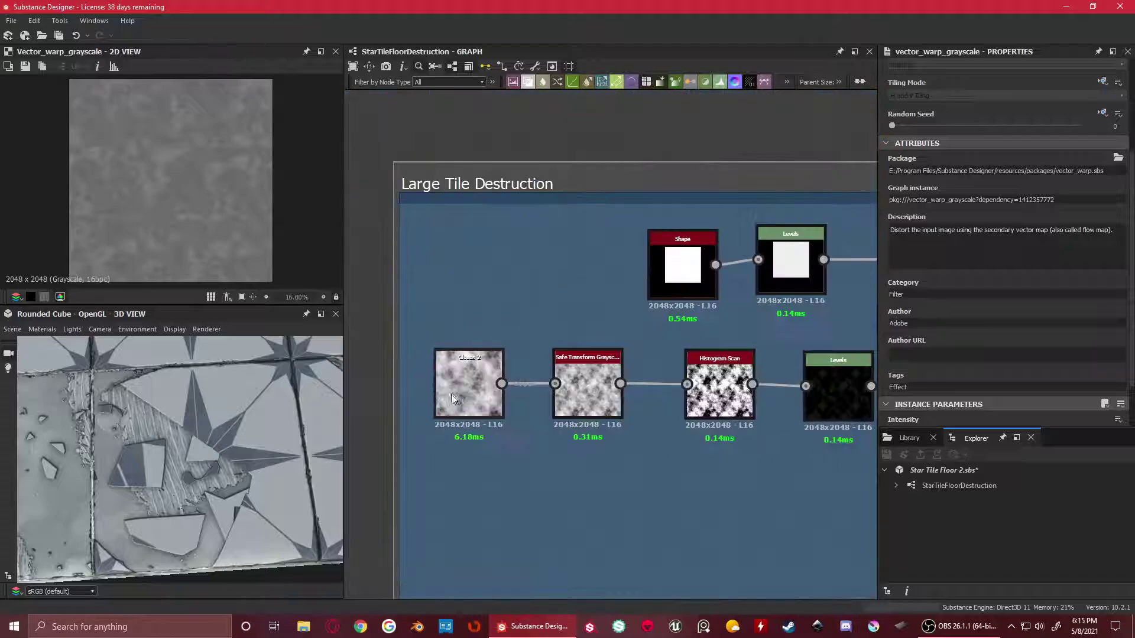
# Preview the Large Tile Destruction frame's Clouds 2 and Safe Transform Grayscale nodes and check their instance parameters
pyautogui.click(473, 374)
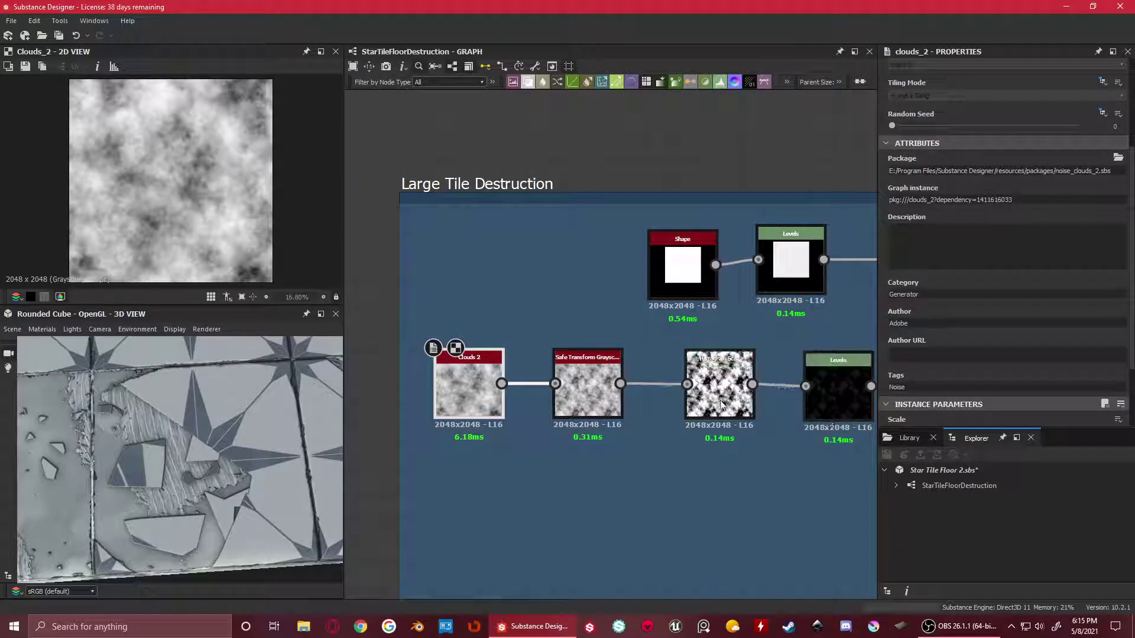
pyautogui.click(589, 363)
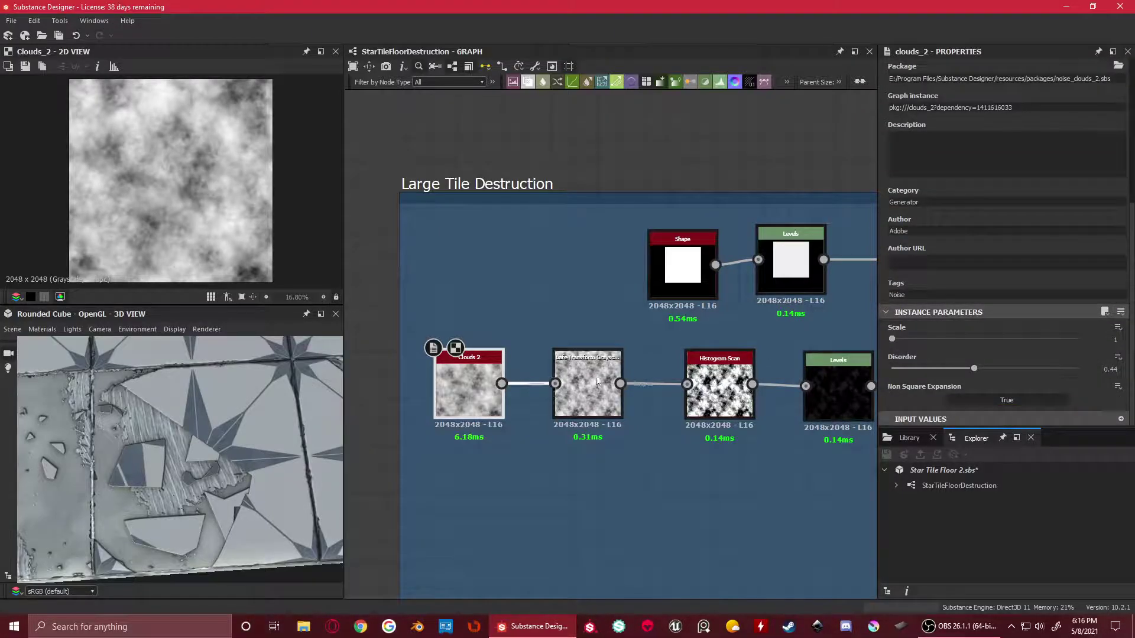
pyautogui.scroll(-2, 1057, 348)
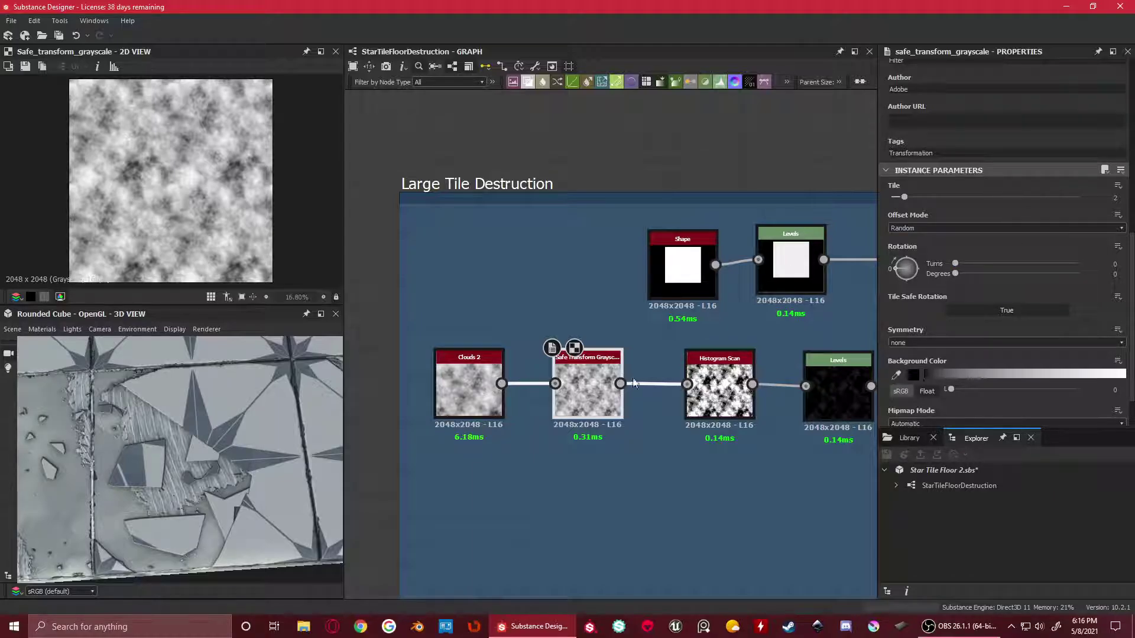
pyautogui.scroll(-1, 215, 207)
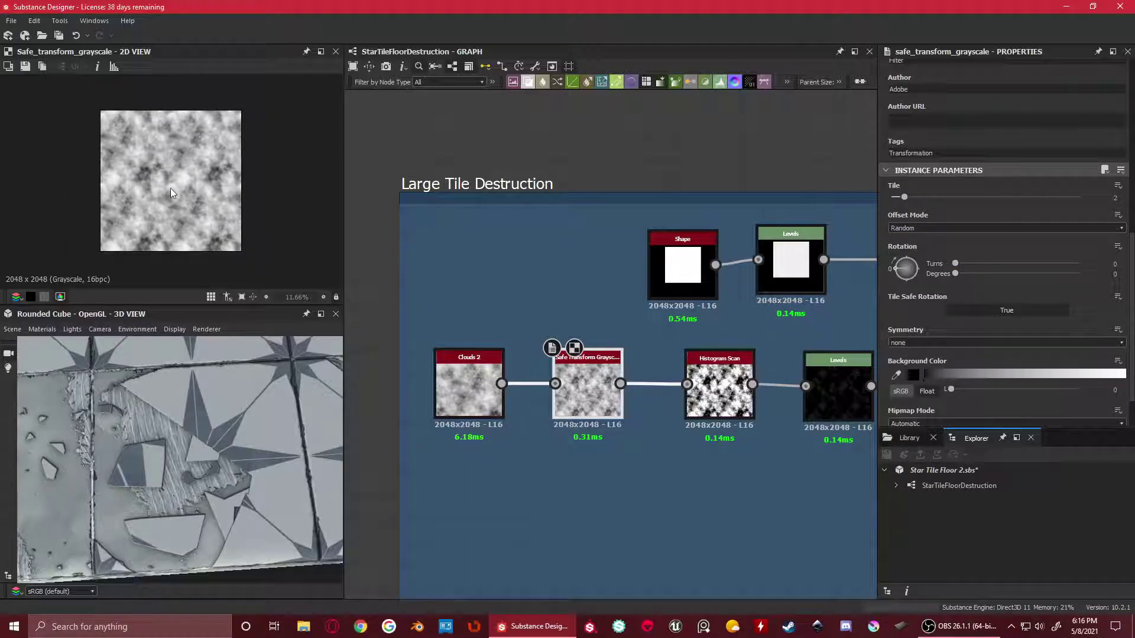
pyautogui.scroll(2, 171, 191)
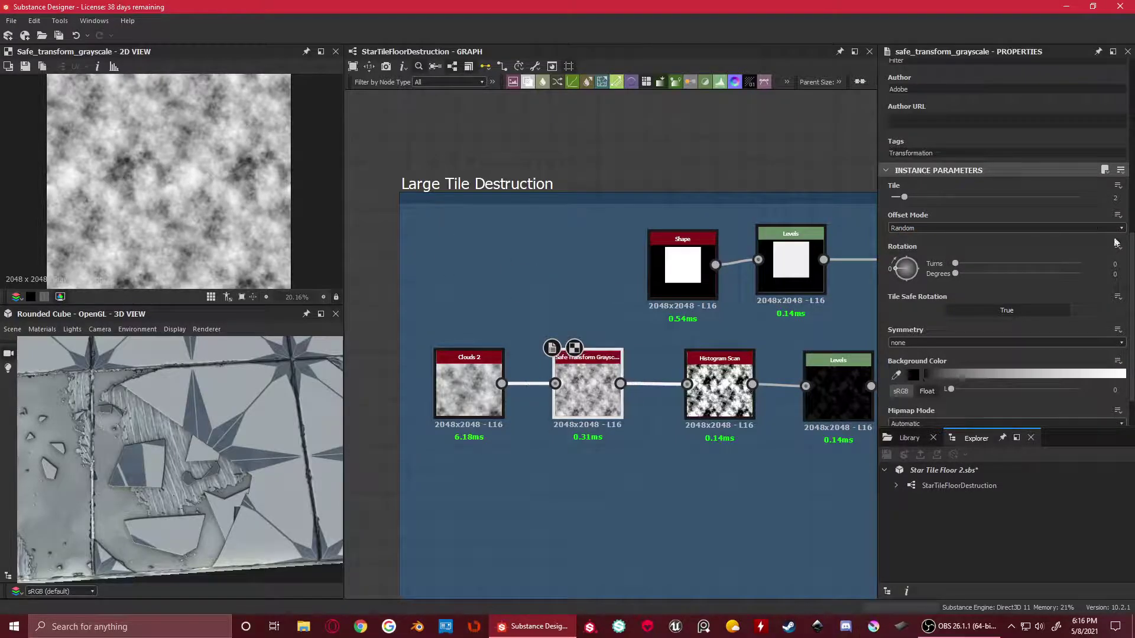
# Try the Manual Offset Mode on the Safe Transform Grayscale and return it to Random
pyautogui.click(984, 230)
pyautogui.click(959, 231)
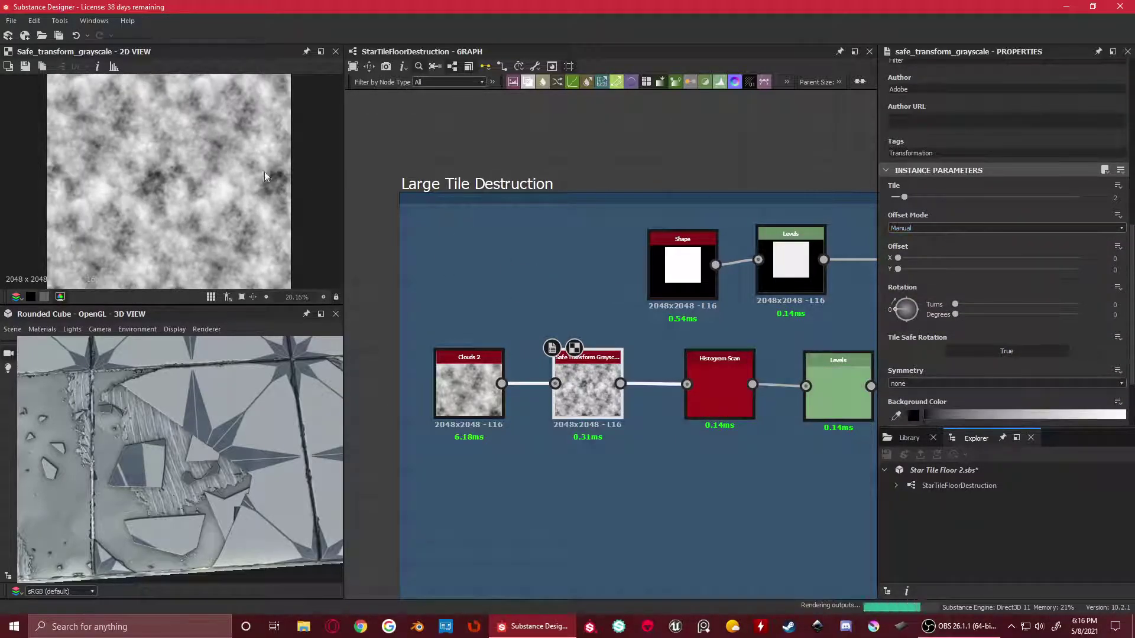
pyautogui.click(923, 227)
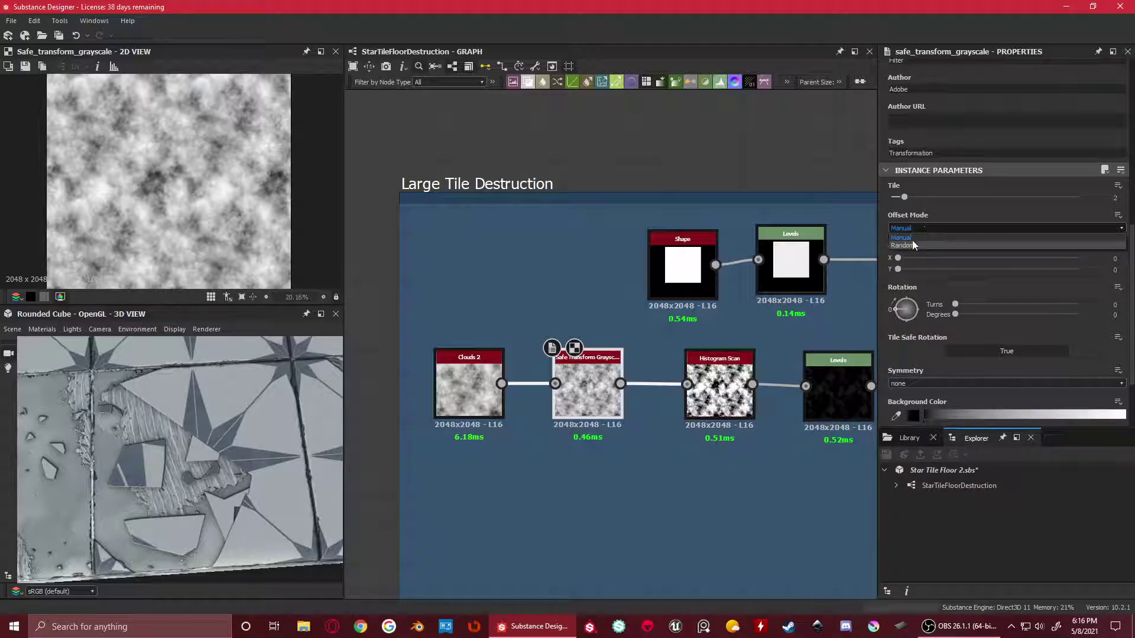
pyautogui.click(912, 243)
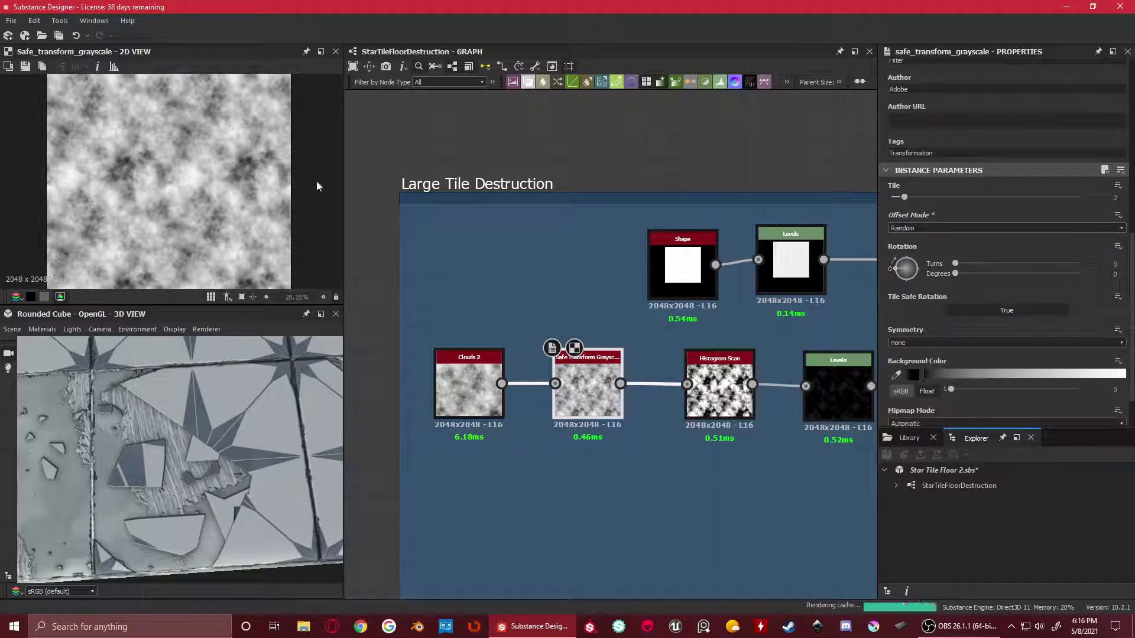
# Shift the Histogram Scan node slightly towards Levels, preview it, and compare its output with the Safe Transform Grayscale's
pyautogui.scroll(-3, 699, 428)
pyautogui.moveTo(731, 411); pyautogui.dragTo(641, 387, button='middle')
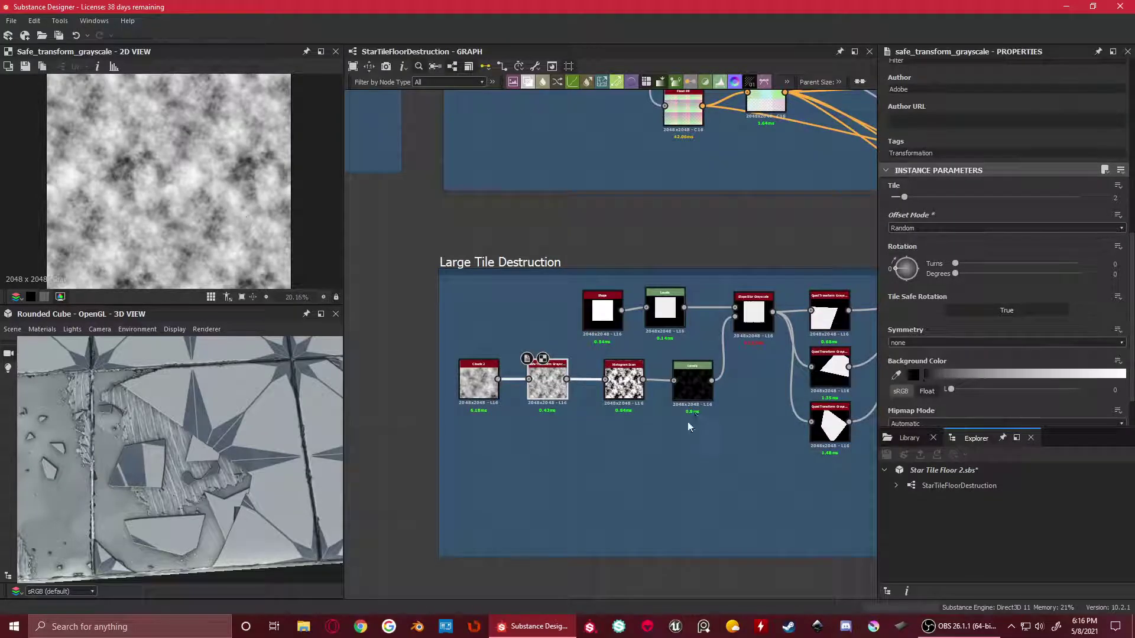
pyautogui.scroll(3, 683, 433)
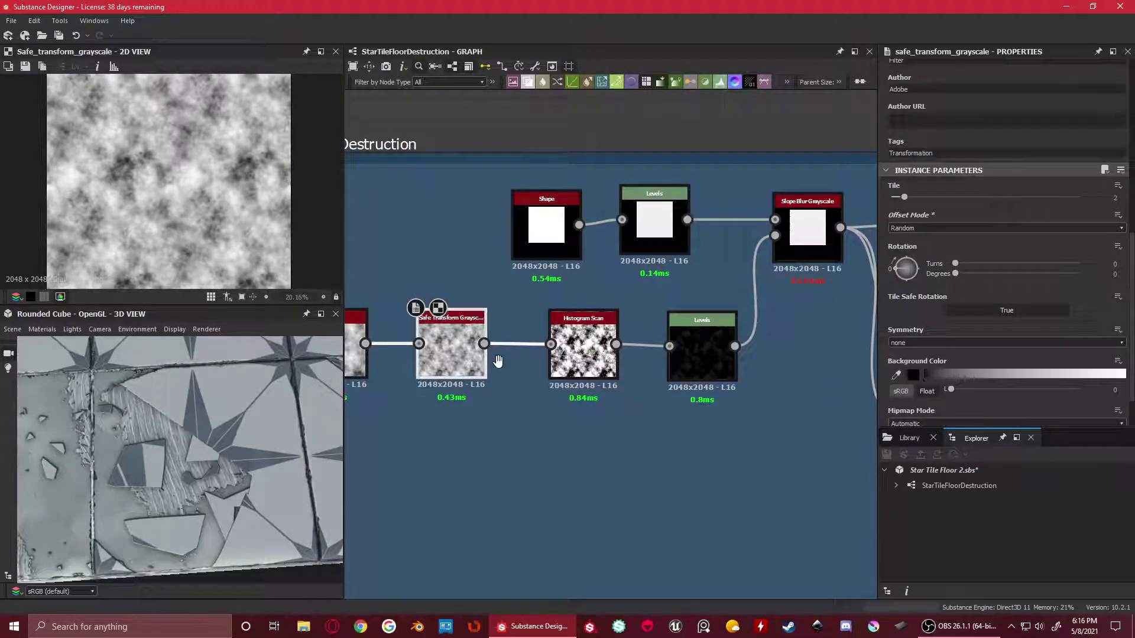
pyautogui.moveTo(499, 357); pyautogui.dragTo(559, 430, button='middle')
pyautogui.moveTo(628, 433); pyautogui.dragTo(578, 421, button='middle')
pyautogui.moveTo(578, 419); pyautogui.dragTo(585, 421)
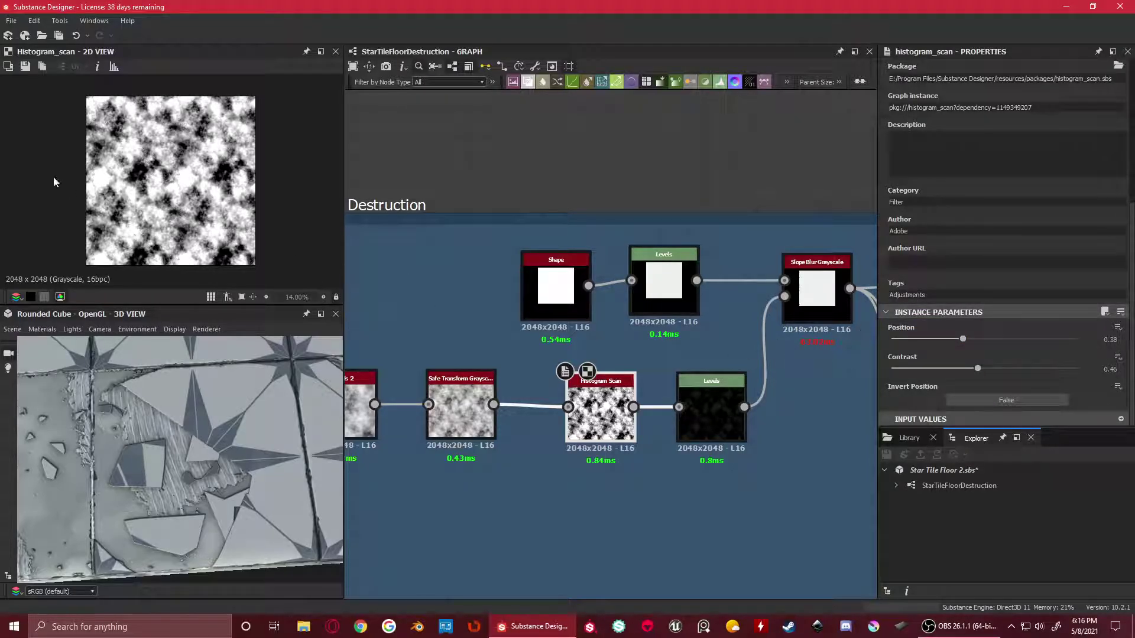
pyautogui.scroll(3, 117, 129)
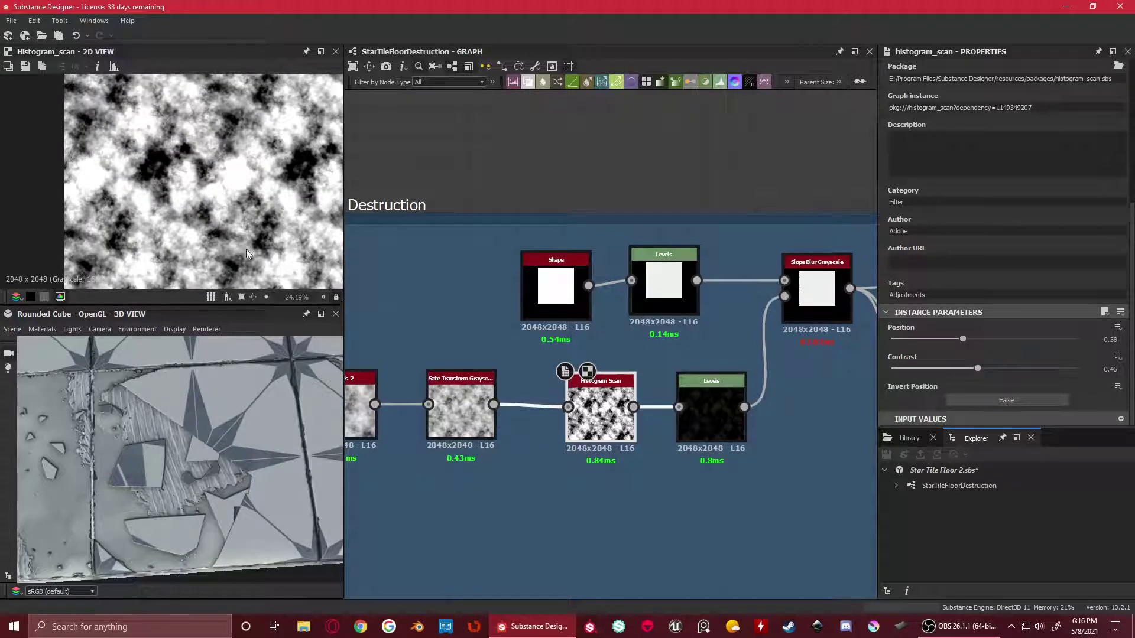
pyautogui.doubleClick(461, 414)
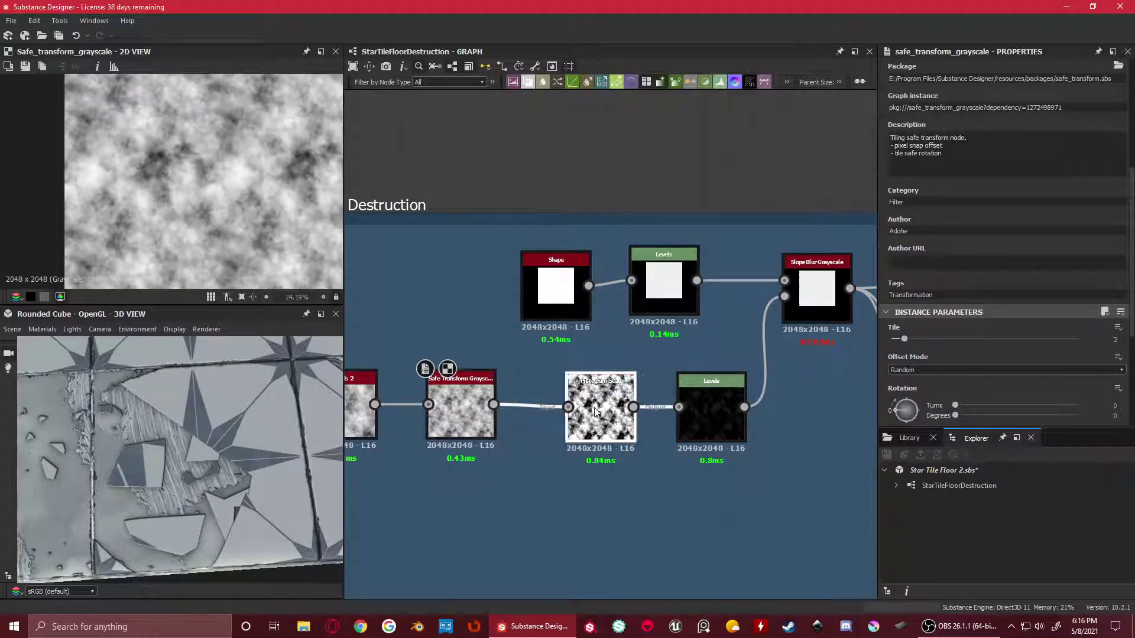
# Preview the Safe Transform Grayscale and Histogram Scan nodes in turn and compare their cloud contrast up close in the 2D view
pyautogui.doubleClick(595, 413)
pyautogui.scroll(3, 103, 93)
pyautogui.doubleClick(464, 408)
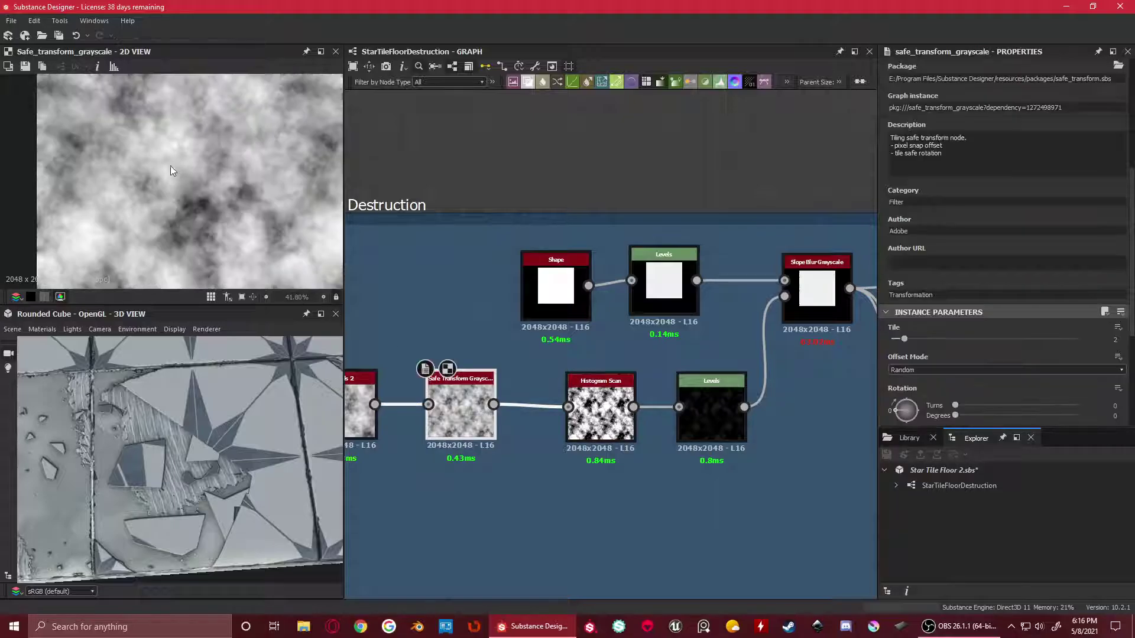
pyautogui.doubleClick(607, 401)
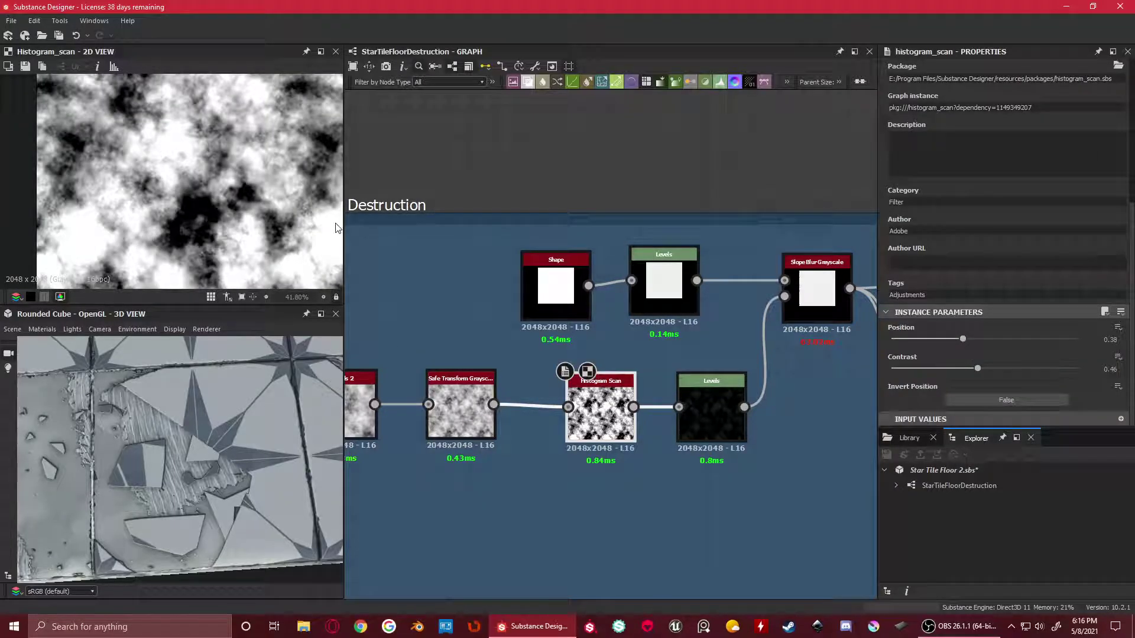
pyautogui.scroll(-4, 238, 195)
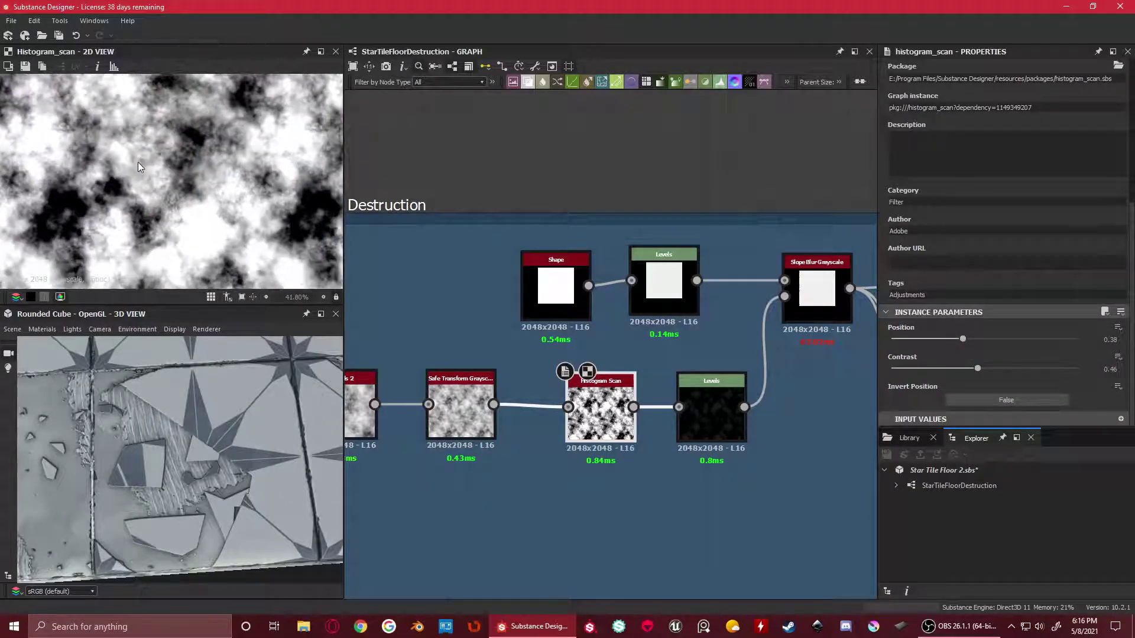
# Preview the Levels node that follows the Histogram Scan and examine its whole output in the 2D view
pyautogui.doubleClick(708, 389)
pyautogui.scroll(-2, 201, 163)
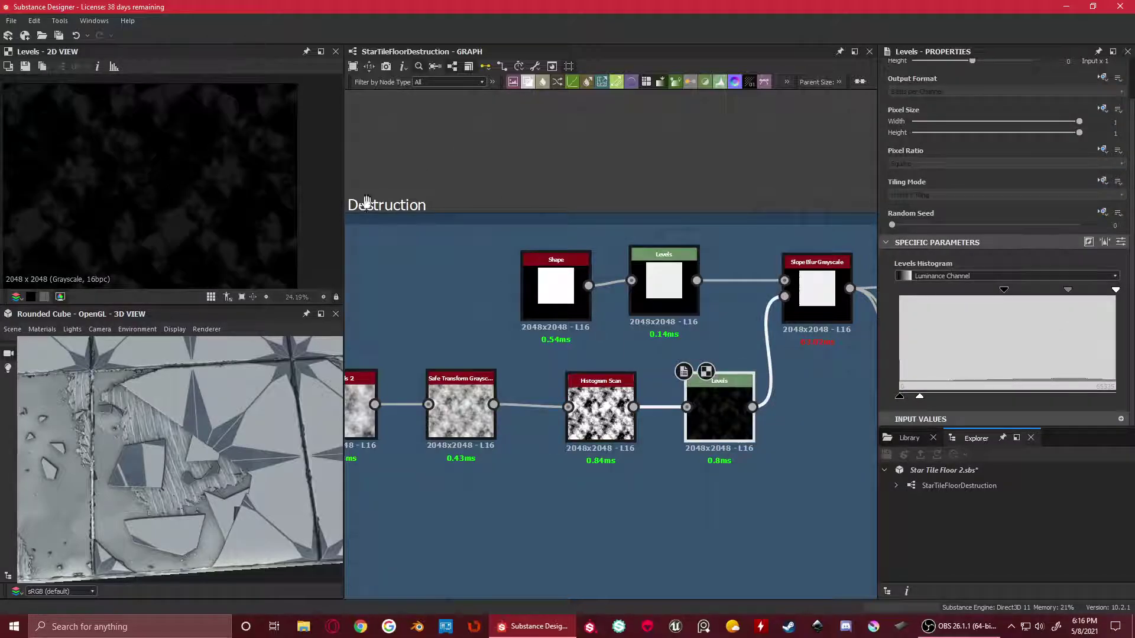
pyautogui.scroll(-3, 195, 239)
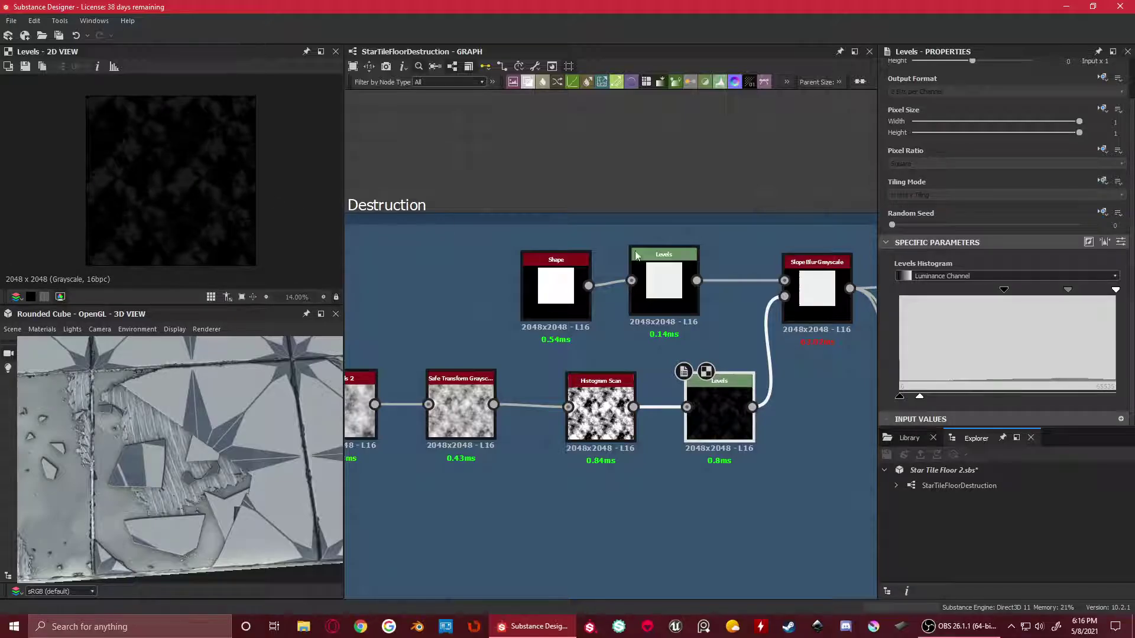
pyautogui.scroll(2, 181, 213)
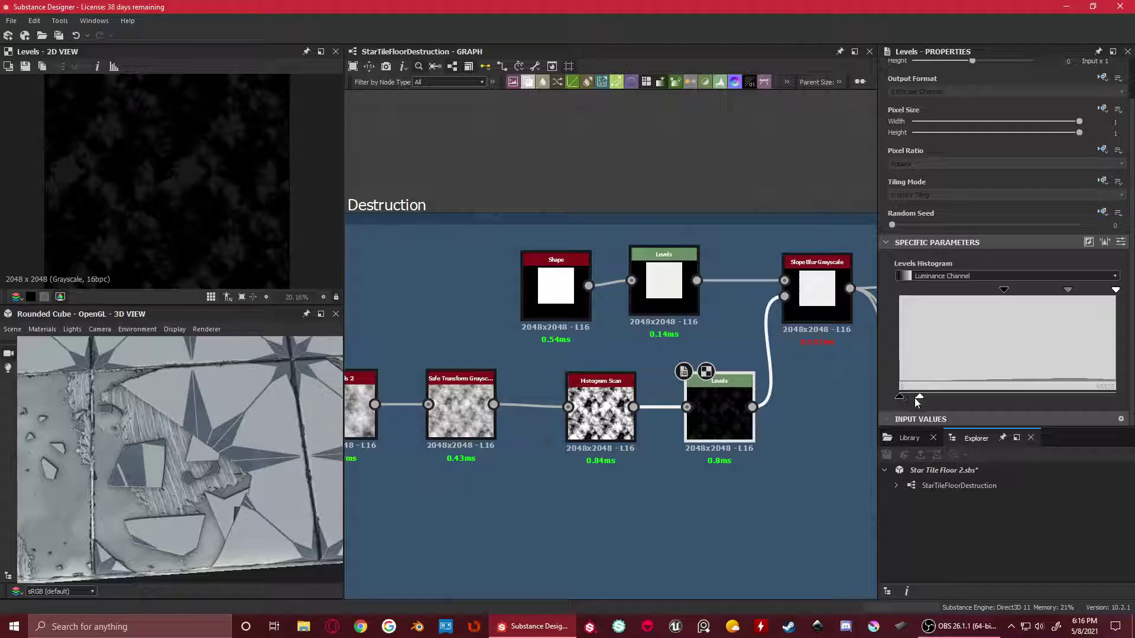
# Show that Levels node's parameters as sliders to check Level Out High, and return to the histogram display
pyautogui.click(1120, 242)
pyautogui.scroll(-1, 1045, 342)
pyautogui.moveTo(1073, 361); pyautogui.dragTo(913, 359)
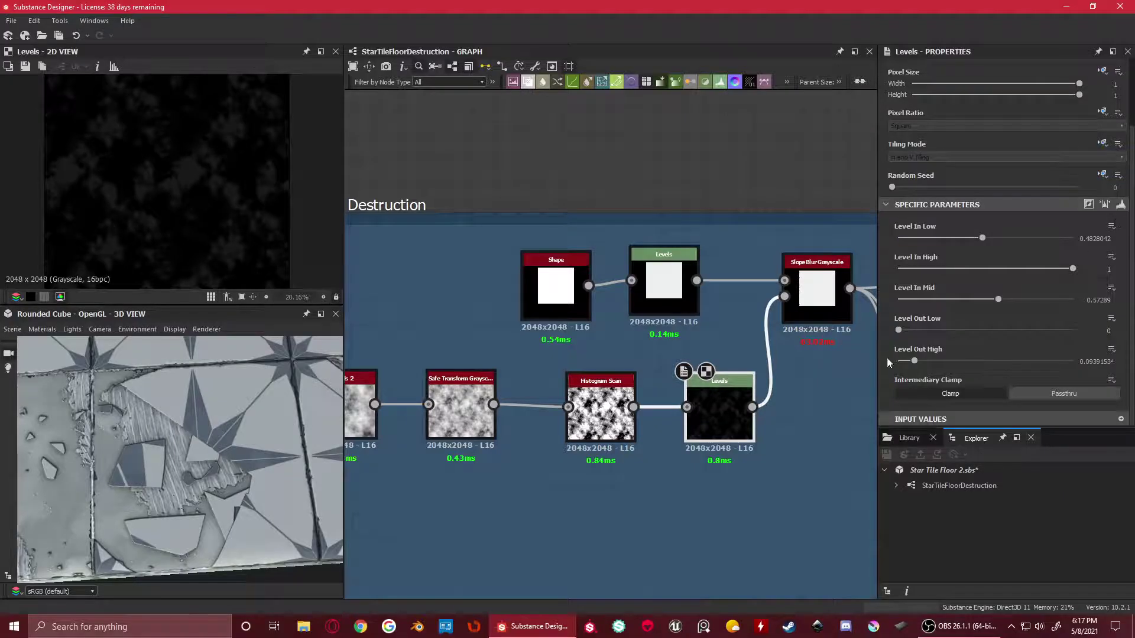
pyautogui.click(1121, 206)
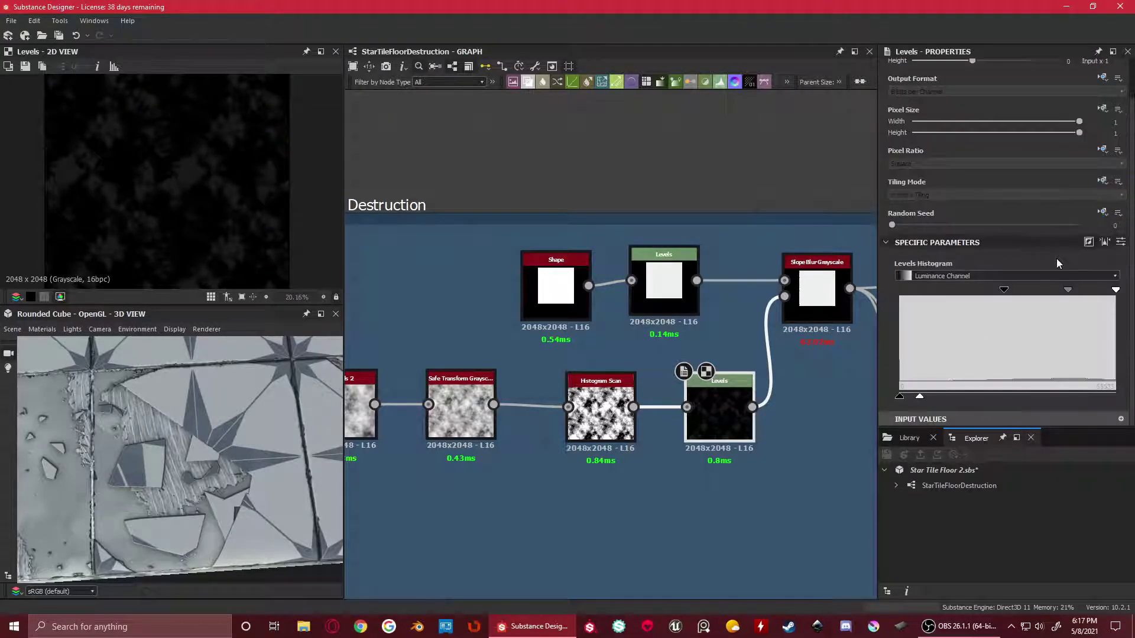
pyautogui.scroll(4, 107, 164)
pyautogui.scroll(-3, 187, 186)
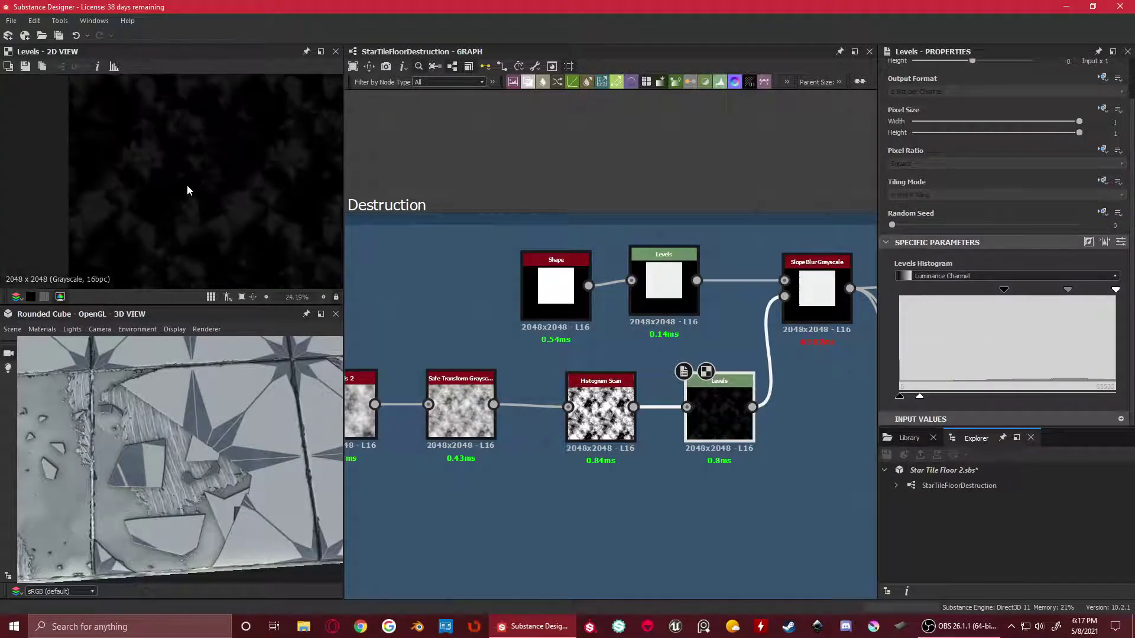
# Inspect the darkened Levels output that drives the slope blur, comparing it with the Histogram Scan noise before it
pyautogui.scroll(-2, 159, 198)
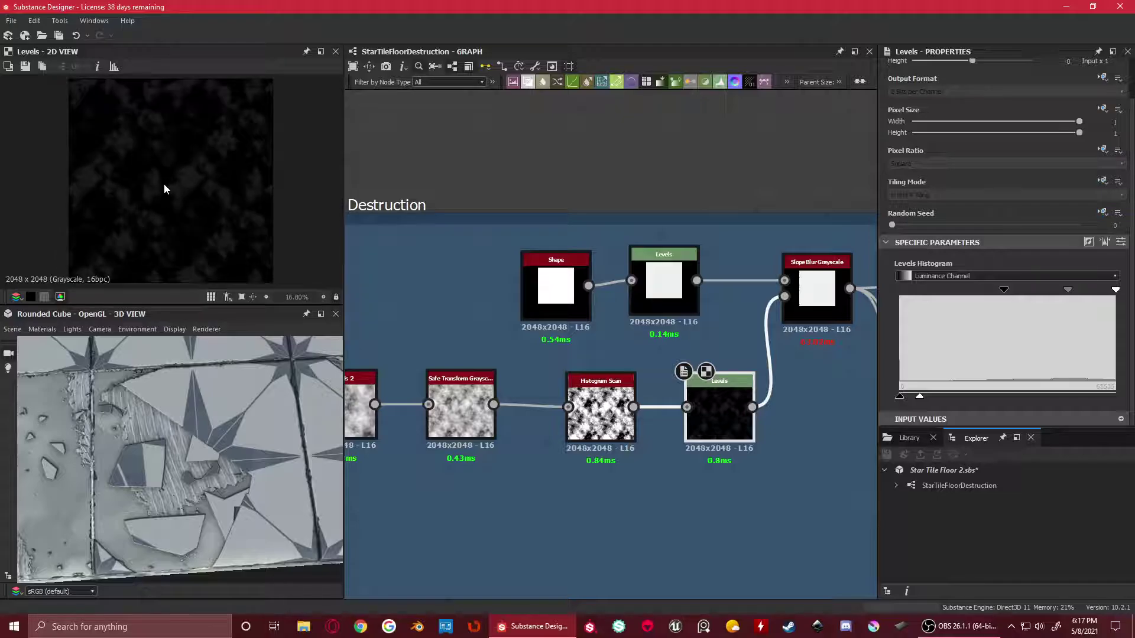
pyautogui.scroll(6, 83, 172)
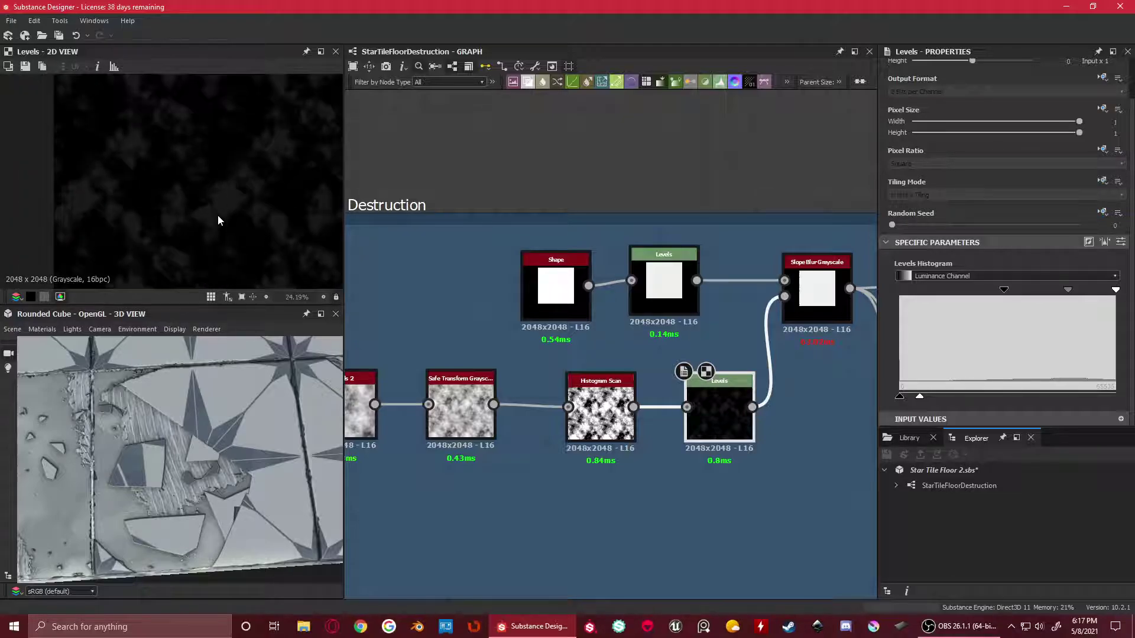
pyautogui.scroll(-1, 231, 205)
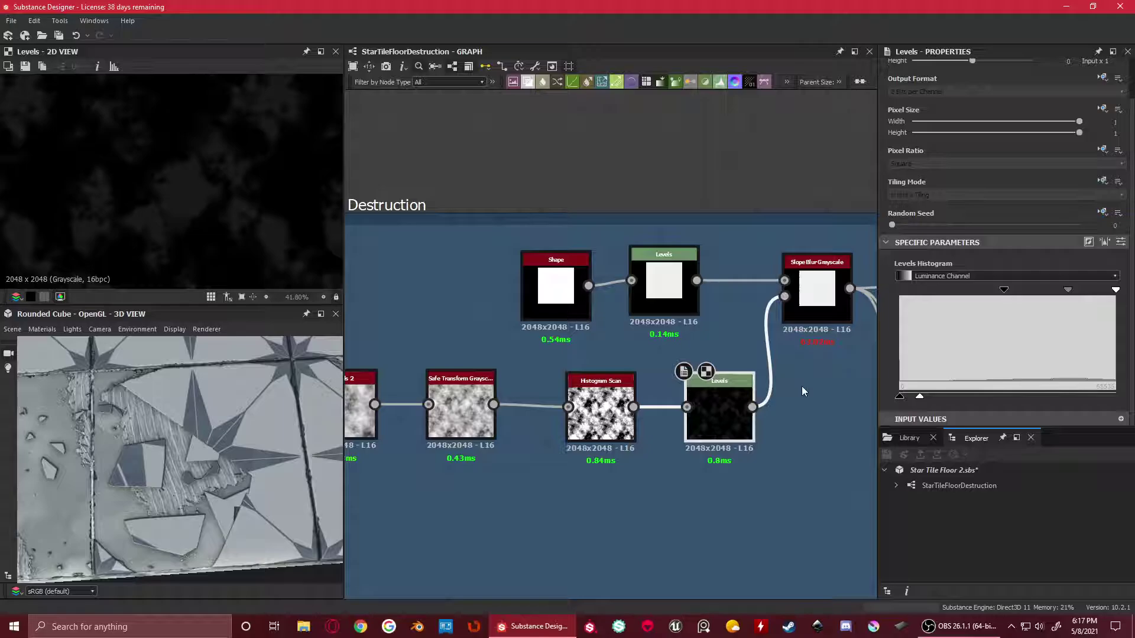
pyautogui.moveTo(691, 315); pyautogui.dragTo(489, 356, button='middle')
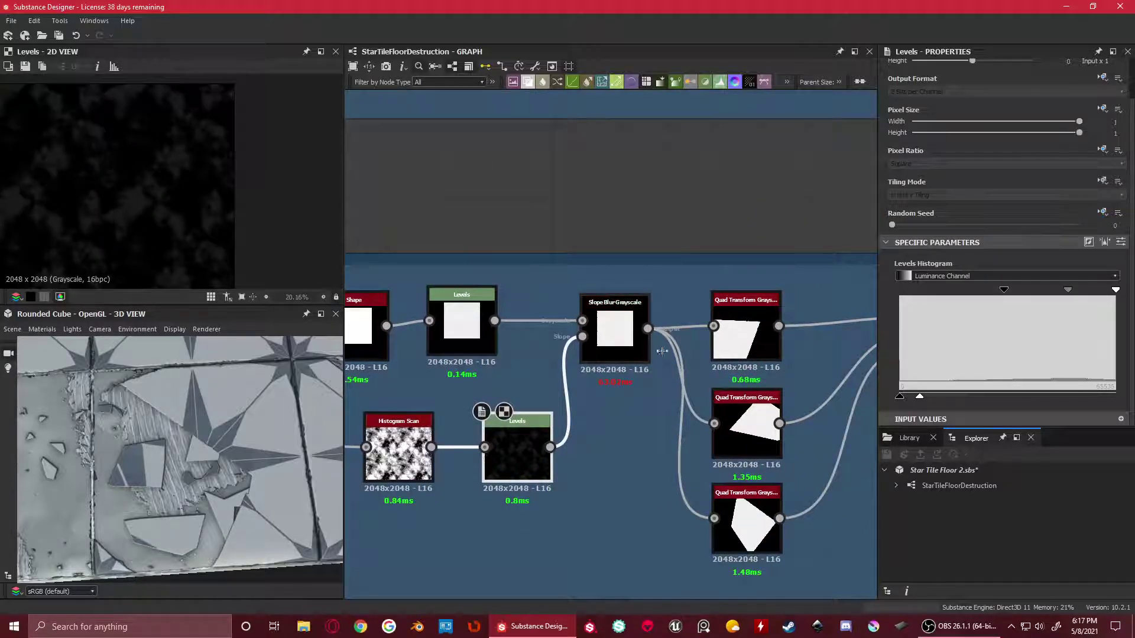
pyautogui.scroll(-4, 132, 174)
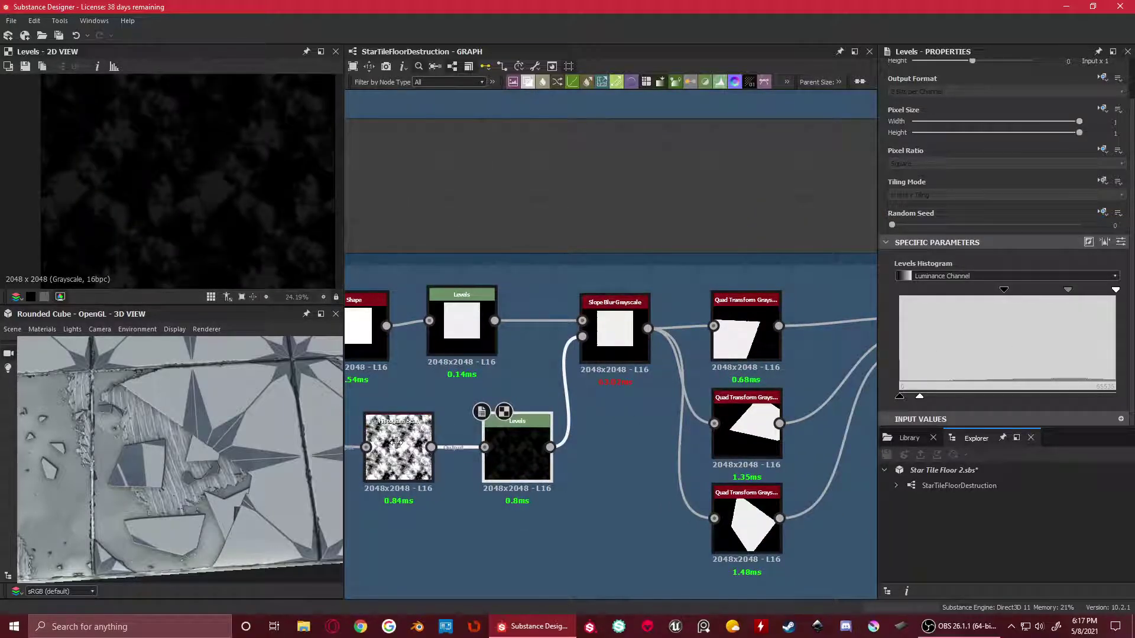
pyautogui.doubleClick(399, 437)
pyautogui.doubleClick(517, 449)
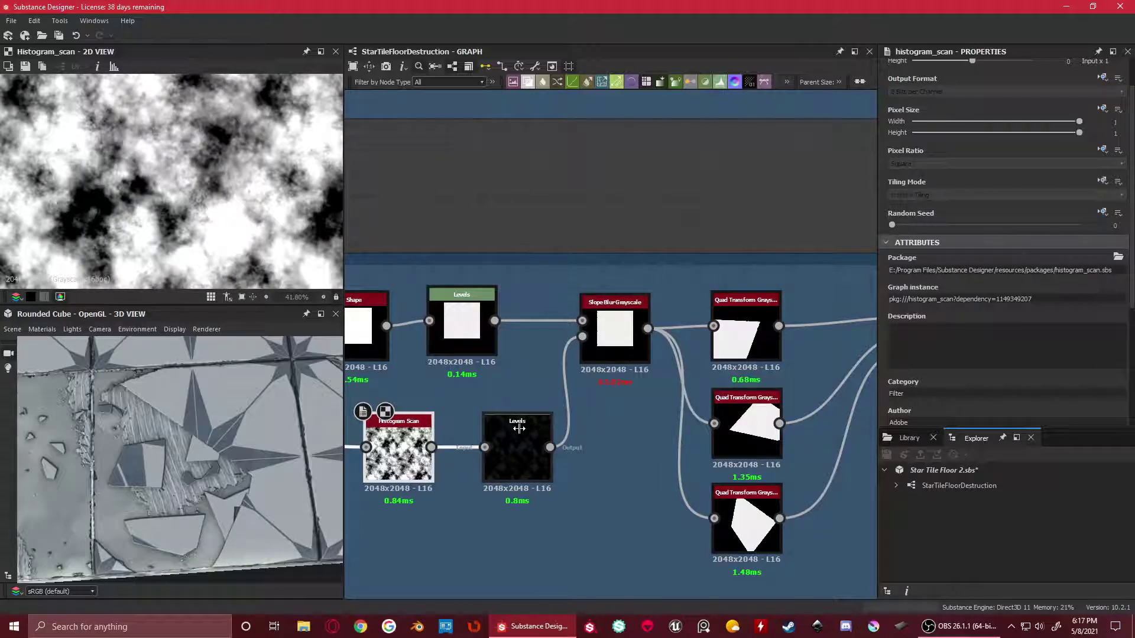
pyautogui.scroll(1, 189, 180)
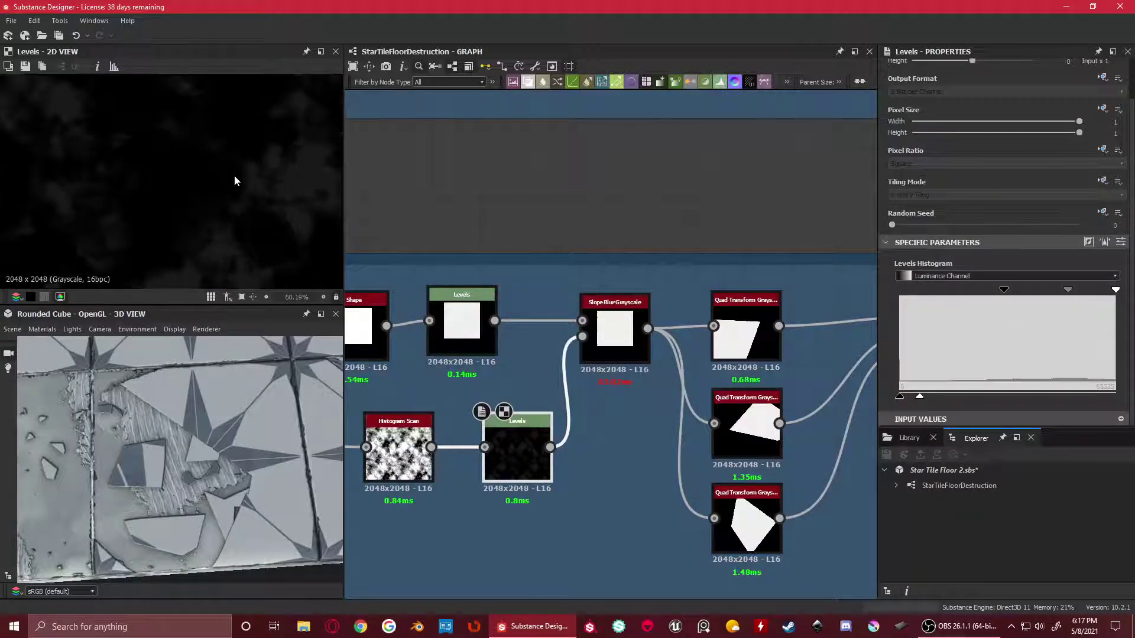
pyautogui.scroll(-3, 173, 206)
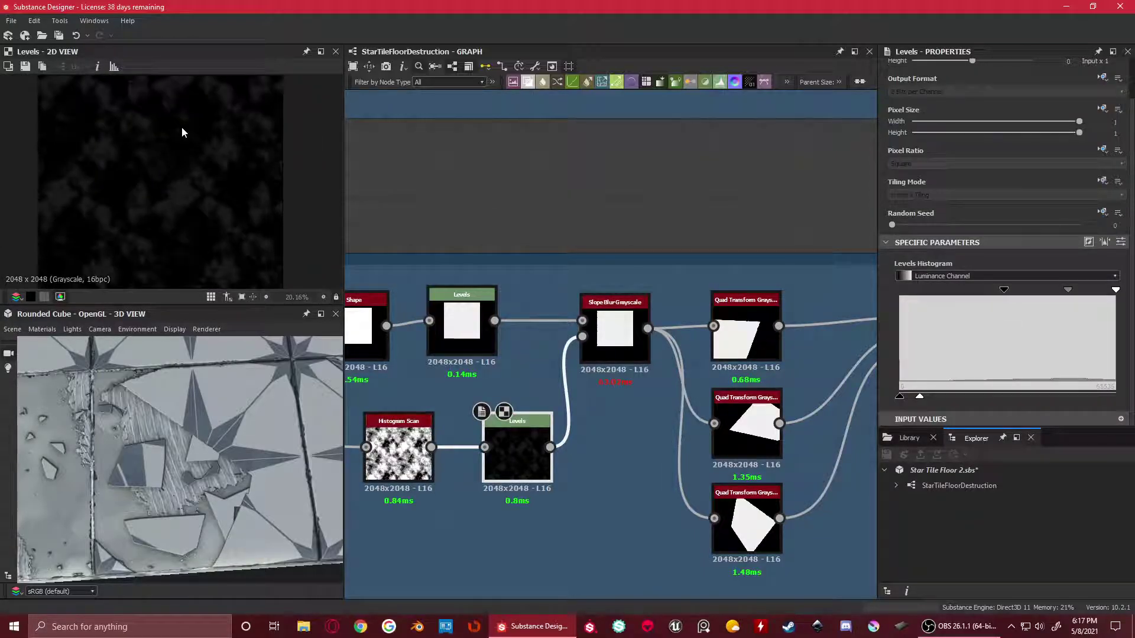
pyautogui.scroll(2, 204, 178)
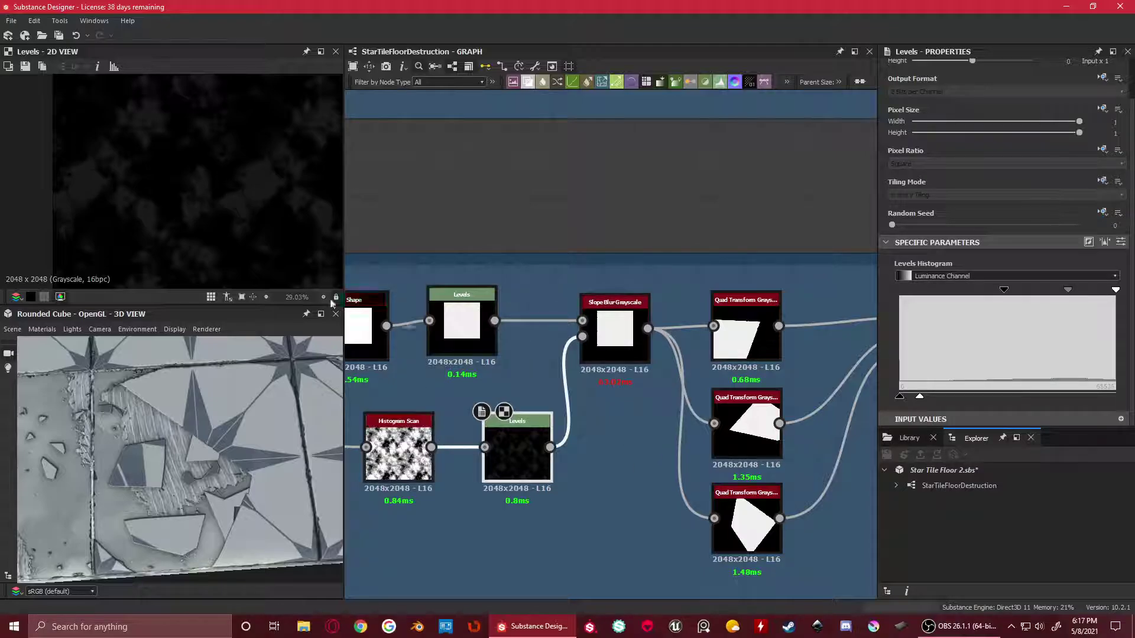
pyautogui.scroll(-3, 300, 214)
pyautogui.scroll(-2, 555, 377)
pyautogui.scroll(3, 555, 377)
# Preview the Slope Blur Grayscale output and examine the square's top edge
pyautogui.doubleClick(683, 377)
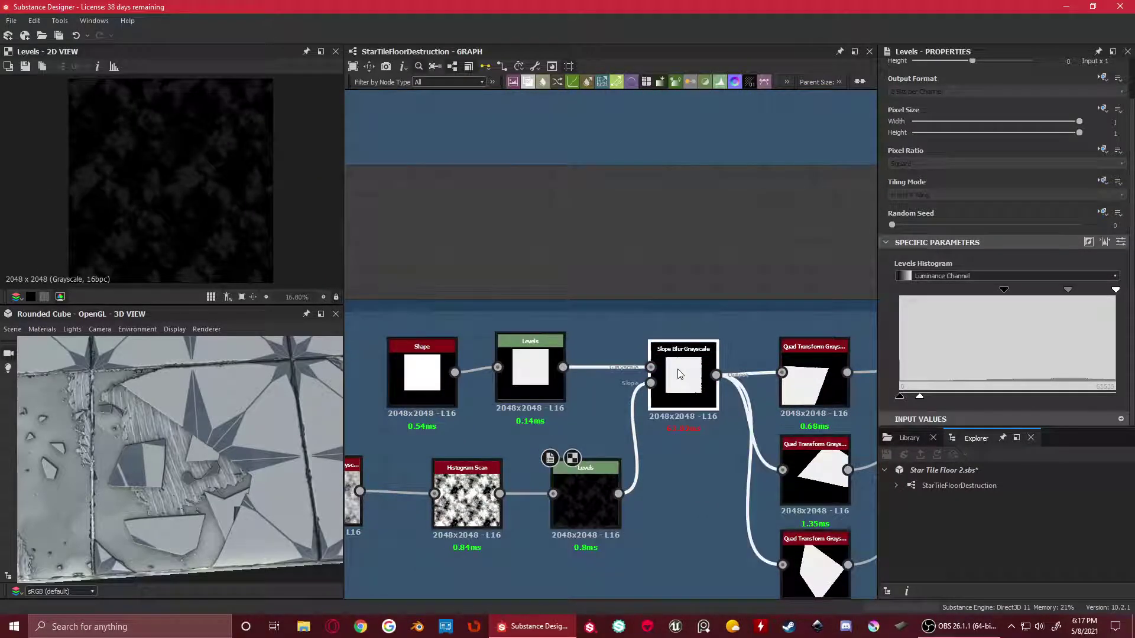
pyautogui.scroll(8, 187, 121)
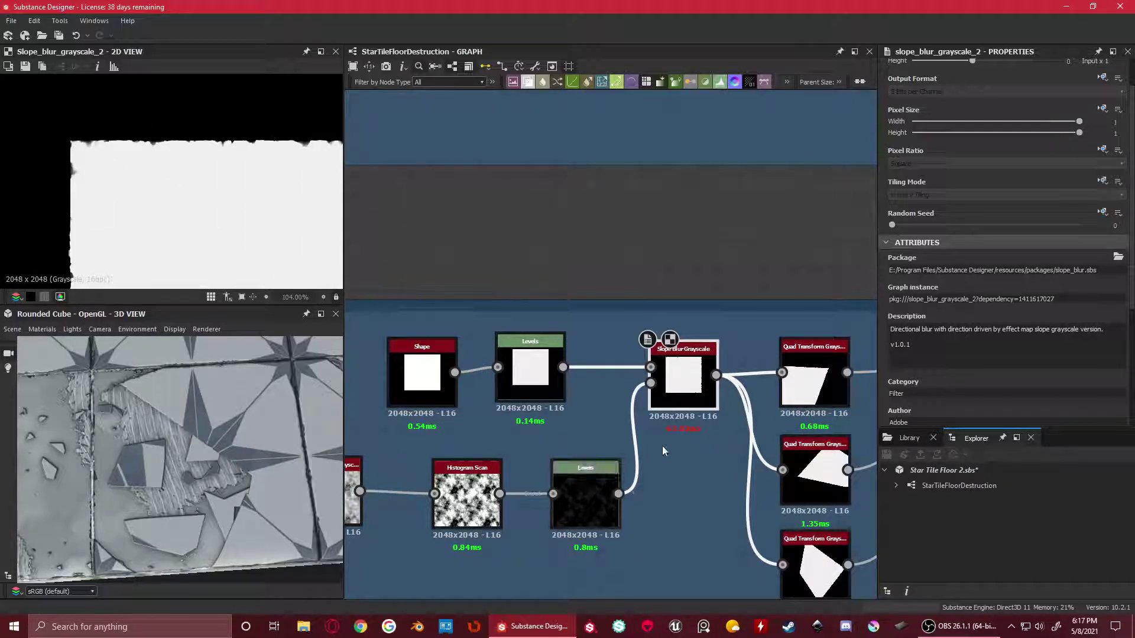
pyautogui.scroll(-1, 296, 210)
# Review the Shape node's pattern and scale parameters and the output of the Levels node that follows it
pyautogui.doubleClick(414, 364)
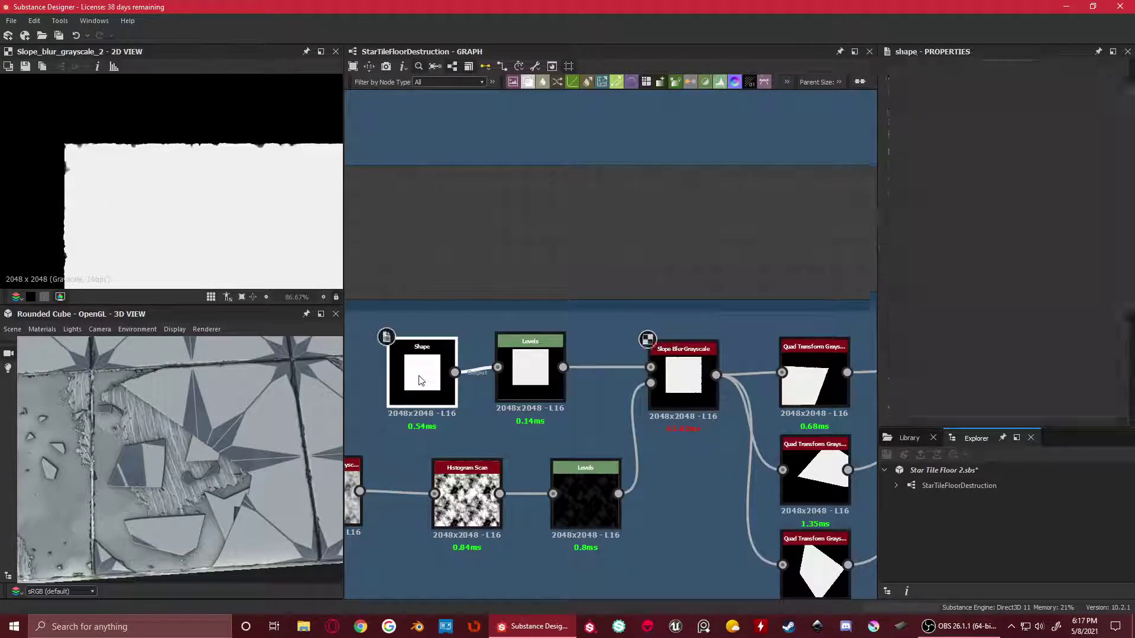
pyautogui.scroll(-6, 1048, 271)
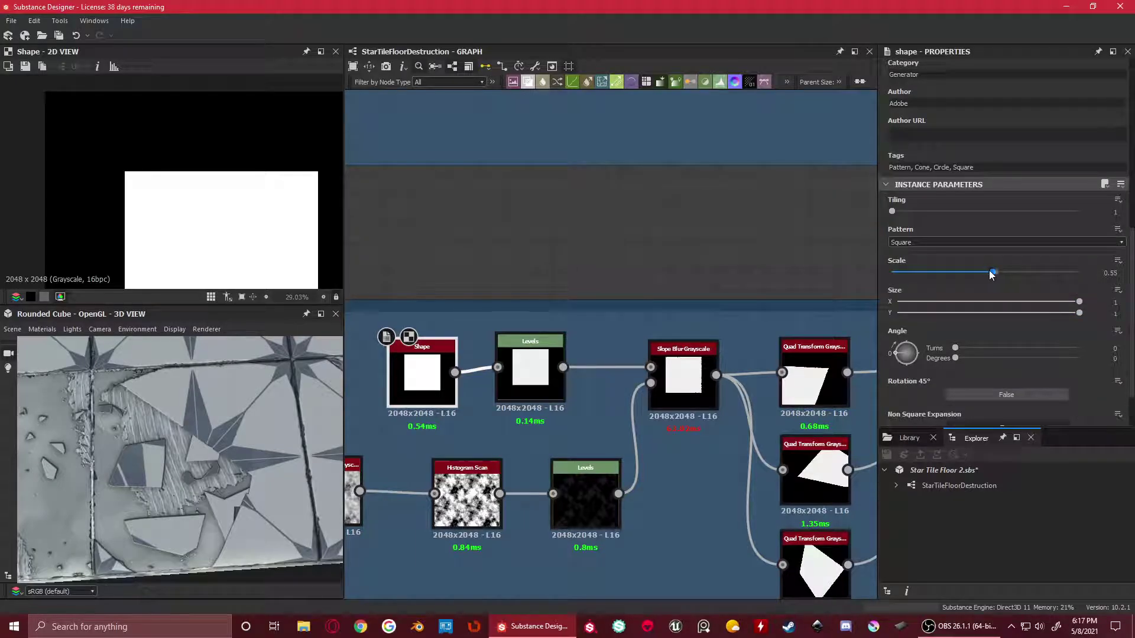
pyautogui.doubleClick(536, 377)
pyautogui.scroll(5, 204, 146)
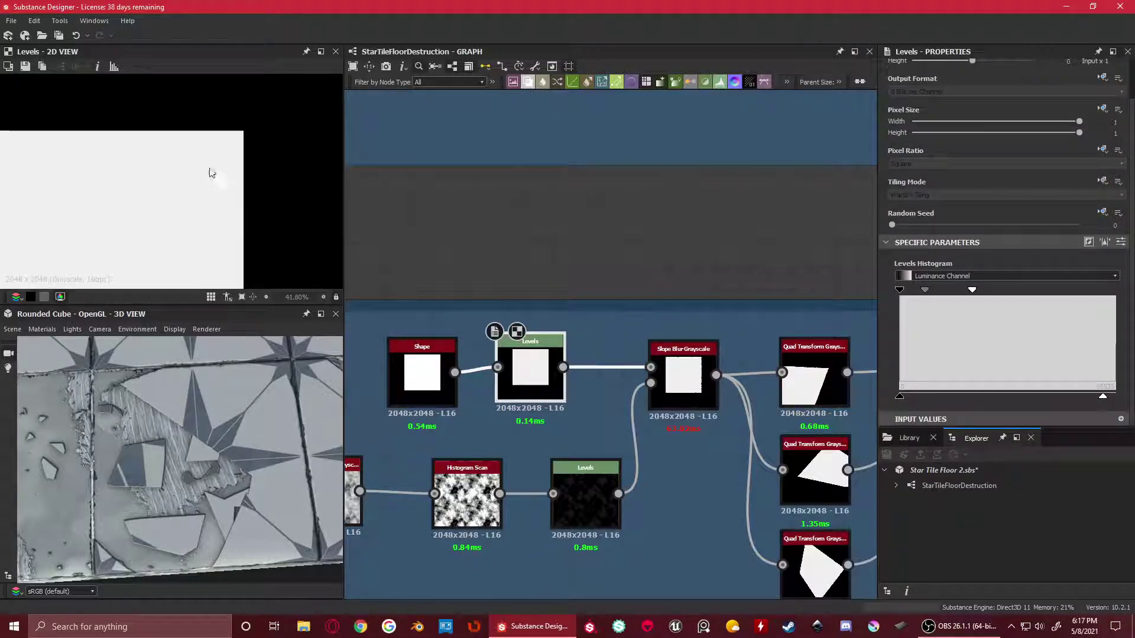
pyautogui.scroll(3, 224, 155)
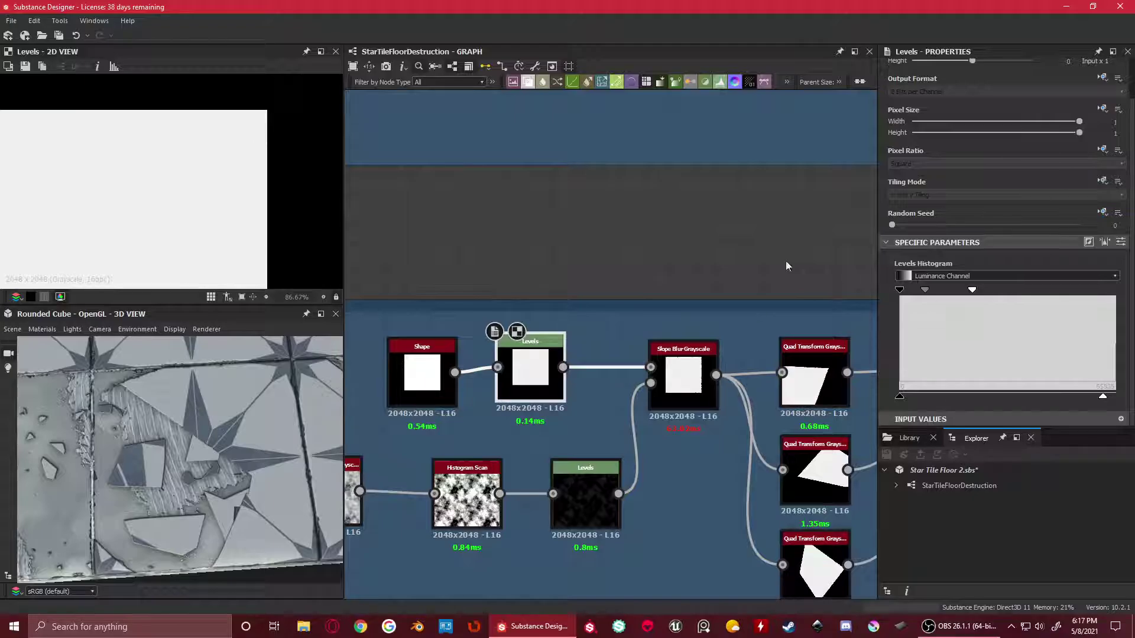
# Return to the Slope Blur Grayscale preview and examine the chipped edges around the whole square up close
pyautogui.moveTo(719, 413); pyautogui.dragTo(609, 340, button='middle')
pyautogui.doubleClick(570, 303)
pyautogui.press('f')
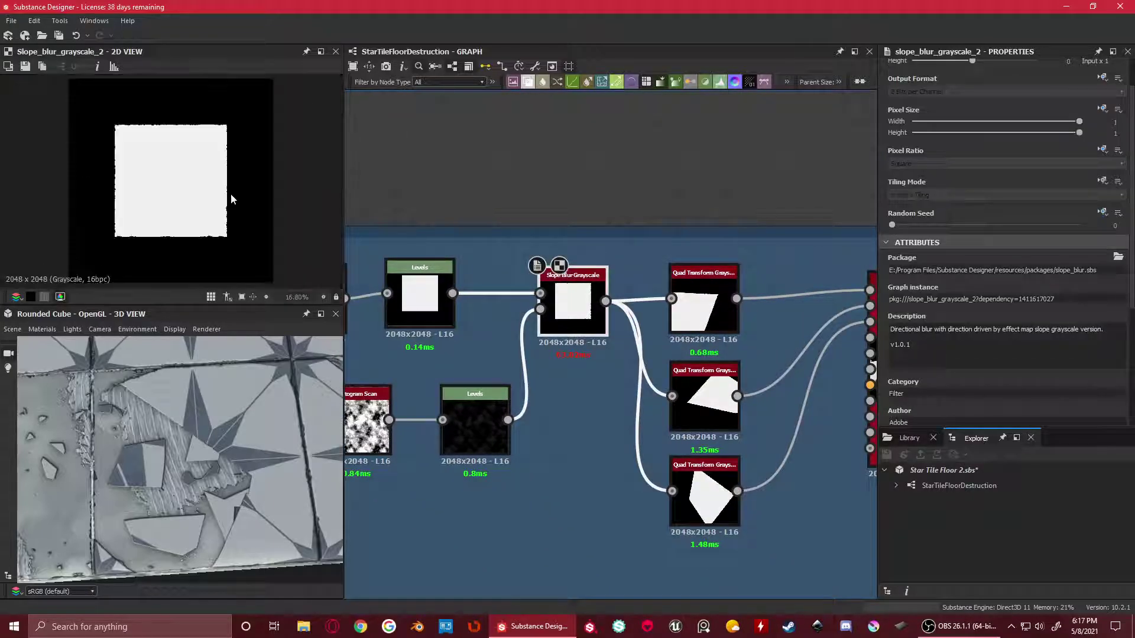
pyautogui.scroll(5, 174, 124)
pyautogui.moveTo(74, 134); pyautogui.dragTo(213, 126, button='middle')
pyautogui.scroll(1, 152, 124)
pyautogui.scroll(-3, 152, 123)
pyautogui.moveTo(184, 207); pyautogui.dragTo(151, 76, button='middle')
pyautogui.scroll(4, 133, 197)
pyautogui.scroll(2, 205, 192)
pyautogui.moveTo(192, 198); pyautogui.dragTo(86, 212, button='middle')
pyautogui.moveTo(93, 162); pyautogui.dragTo(159, 183, button='middle')
pyautogui.moveTo(301, 188); pyautogui.dragTo(242, 290, button='middle')
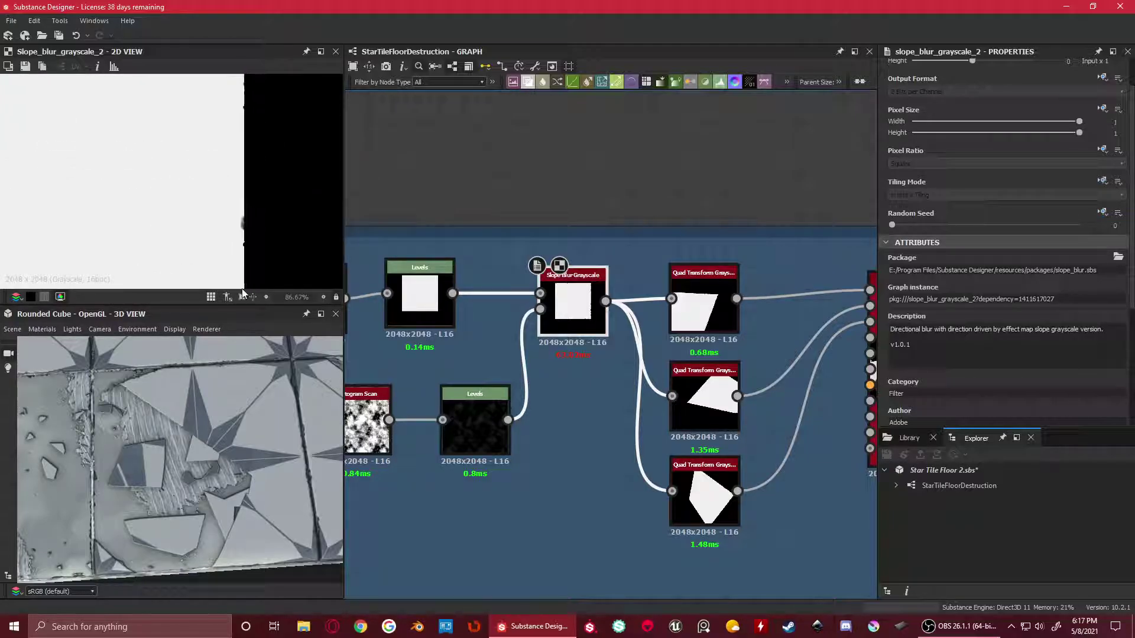
pyautogui.scroll(-4, 269, 160)
pyautogui.scroll(-5, 637, 395)
pyautogui.scroll(3, 637, 395)
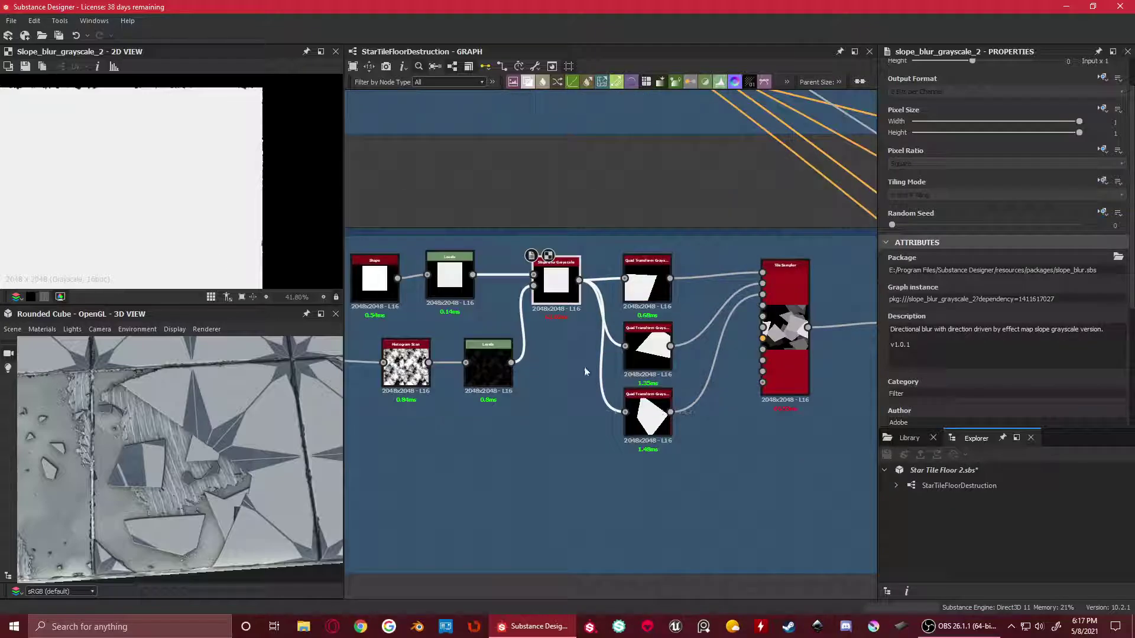
# Preview the uppermost Quad Transform Grayscale node and examine its skewed shape and corner points
pyautogui.scroll(-4, 108, 192)
pyautogui.scroll(-1, 700, 458)
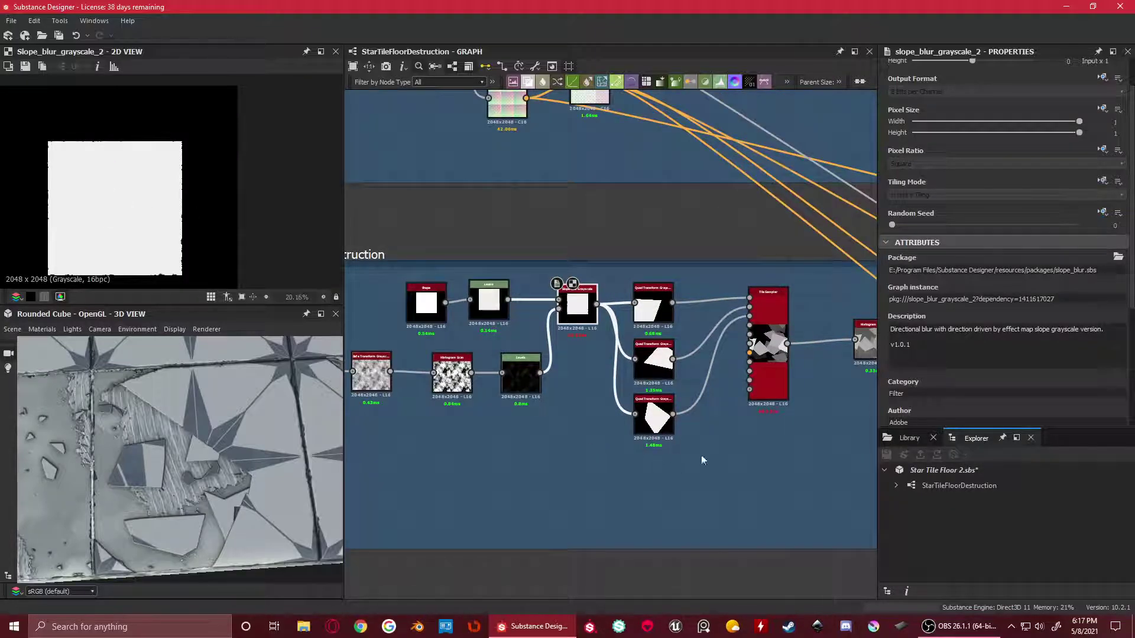
pyautogui.moveTo(714, 482); pyautogui.dragTo(640, 303)
pyautogui.doubleClick(638, 290)
pyautogui.scroll(3, 651, 293)
pyautogui.scroll(-5, 136, 189)
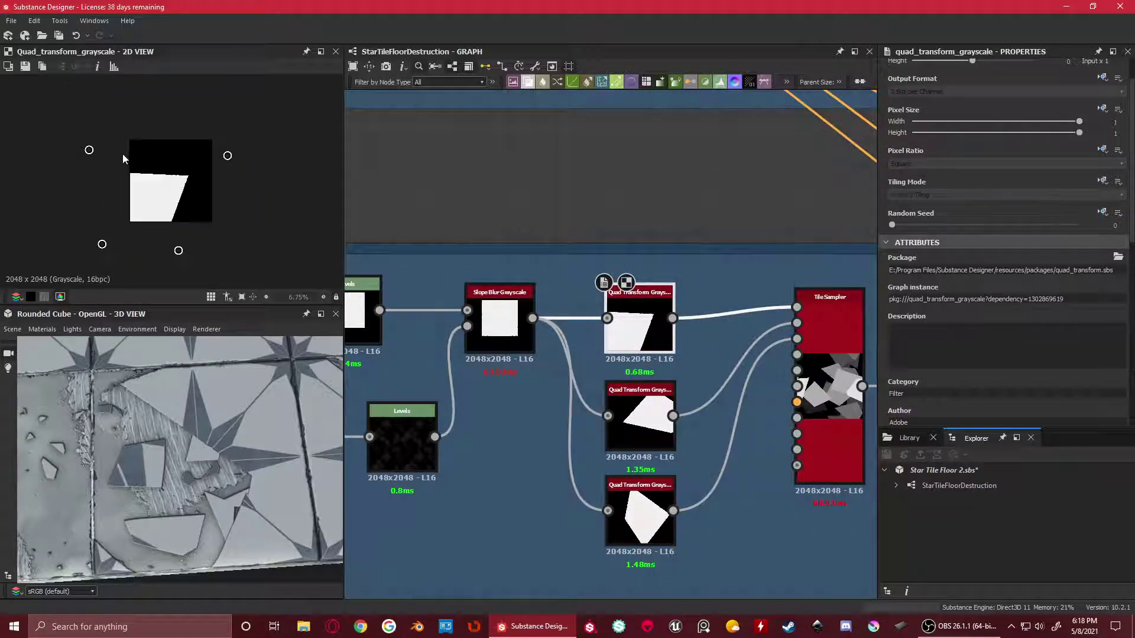
pyautogui.scroll(2, 330, 250)
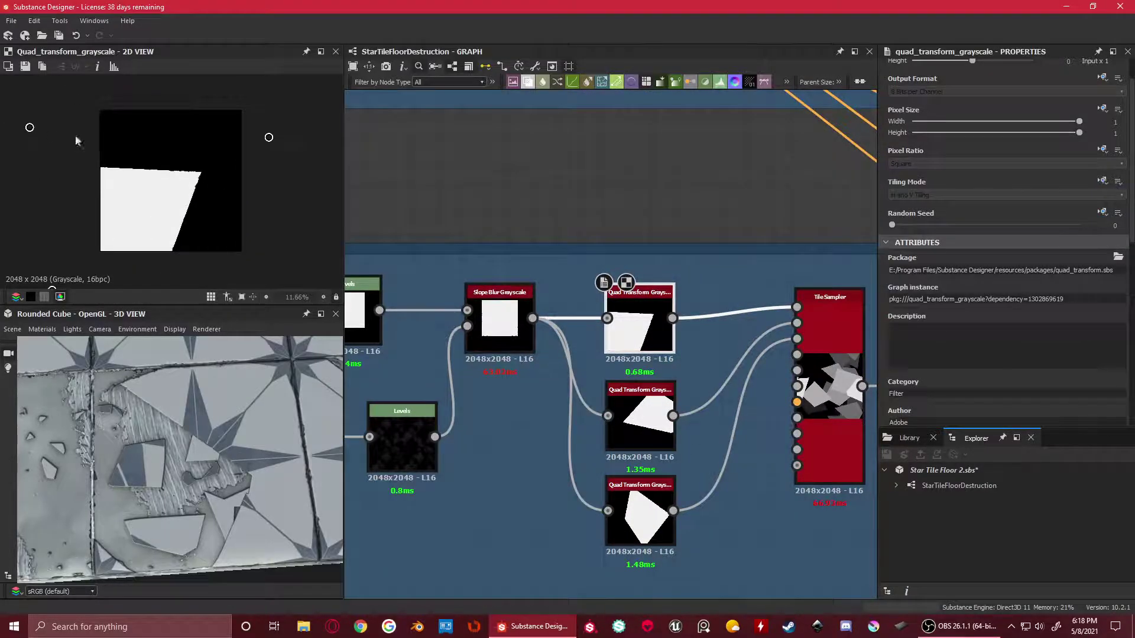
pyautogui.scroll(-3, 76, 141)
pyautogui.scroll(-5, 650, 414)
pyautogui.scroll(3, 662, 438)
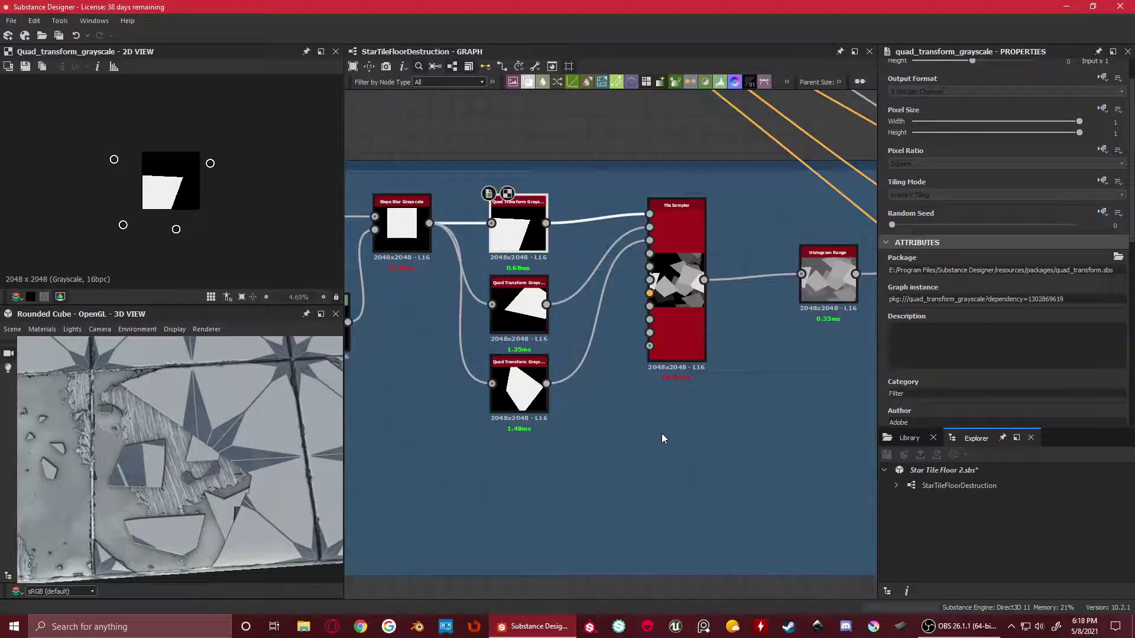
pyautogui.scroll(2, 162, 185)
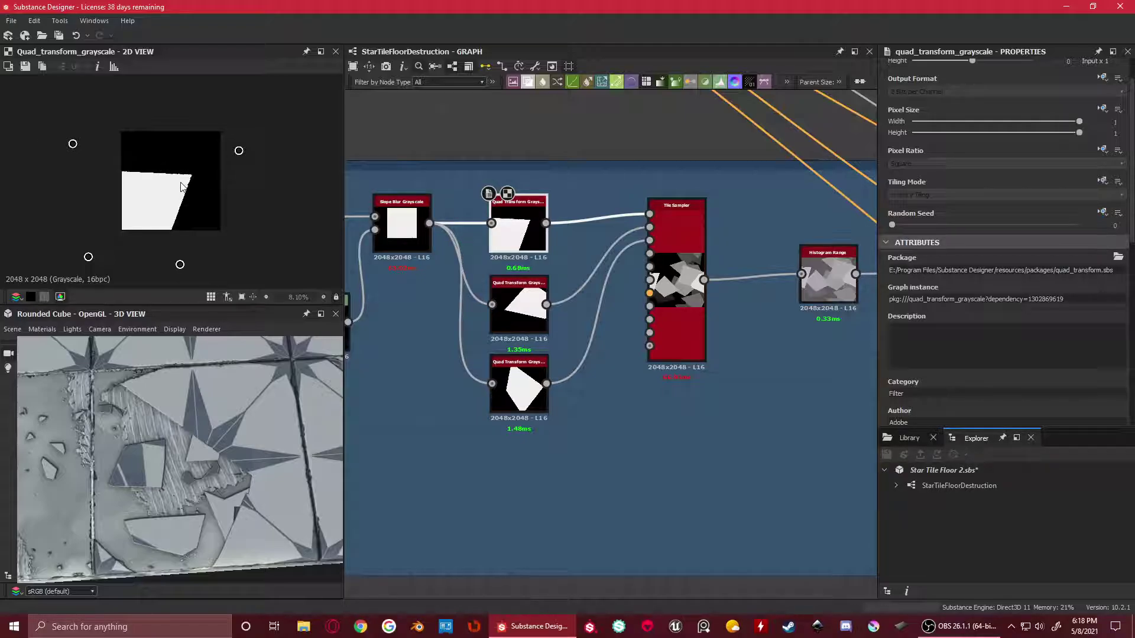
# Compare the differently skewed shapes of the three Quad Transform Grayscale nodes feeding the Tile Sampler
pyautogui.click(535, 310)
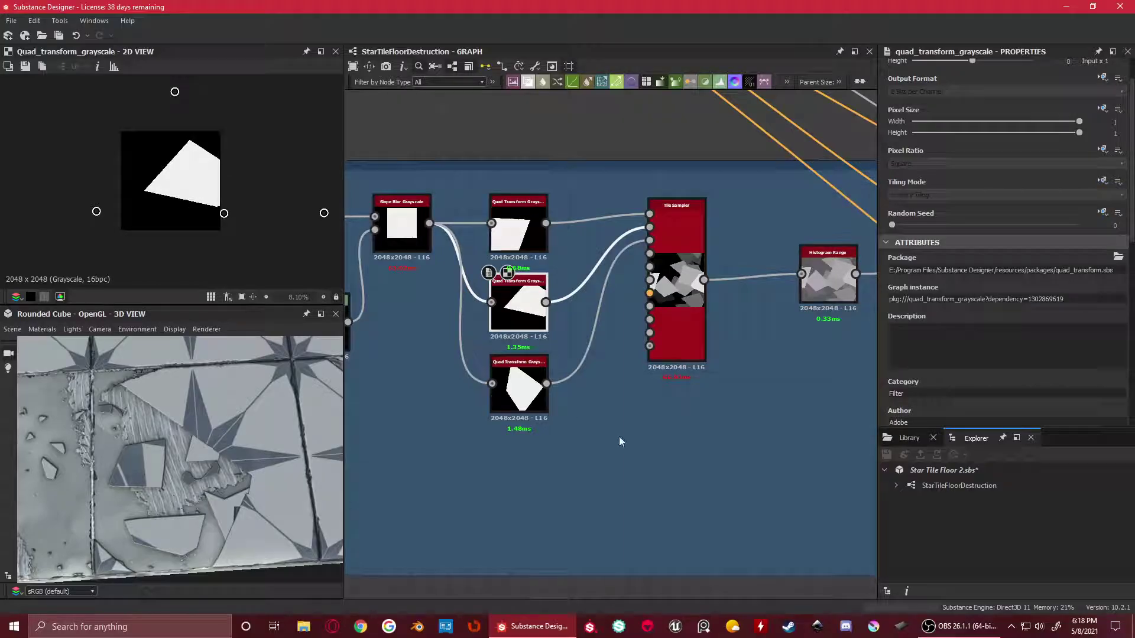
pyautogui.click(508, 381)
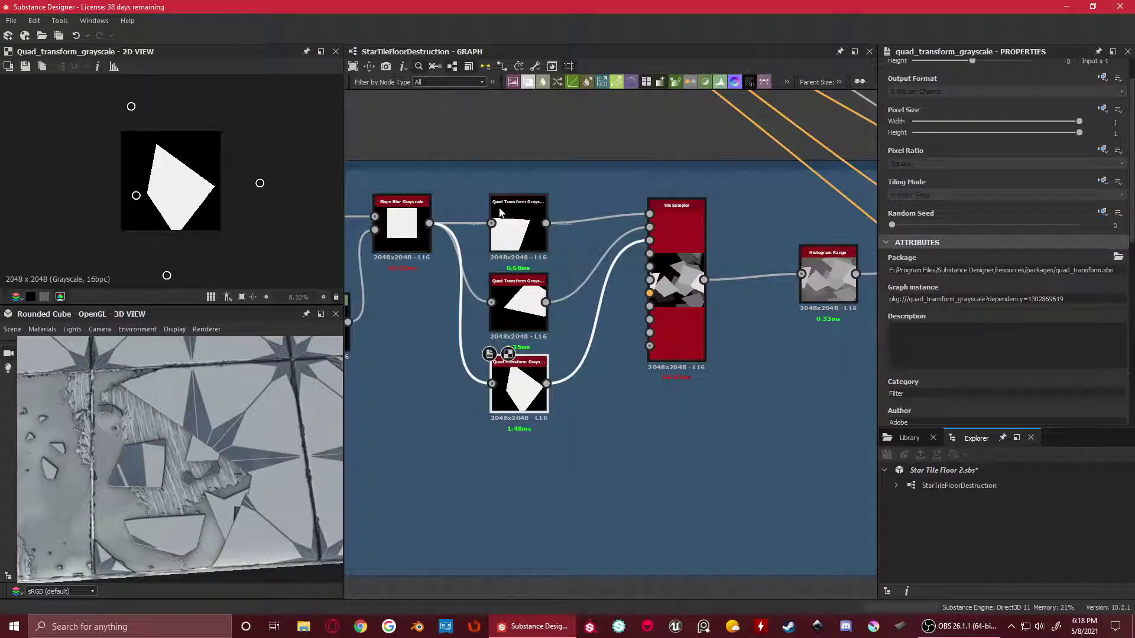
pyautogui.click(516, 239)
pyautogui.click(518, 304)
pyautogui.click(517, 384)
pyautogui.click(511, 230)
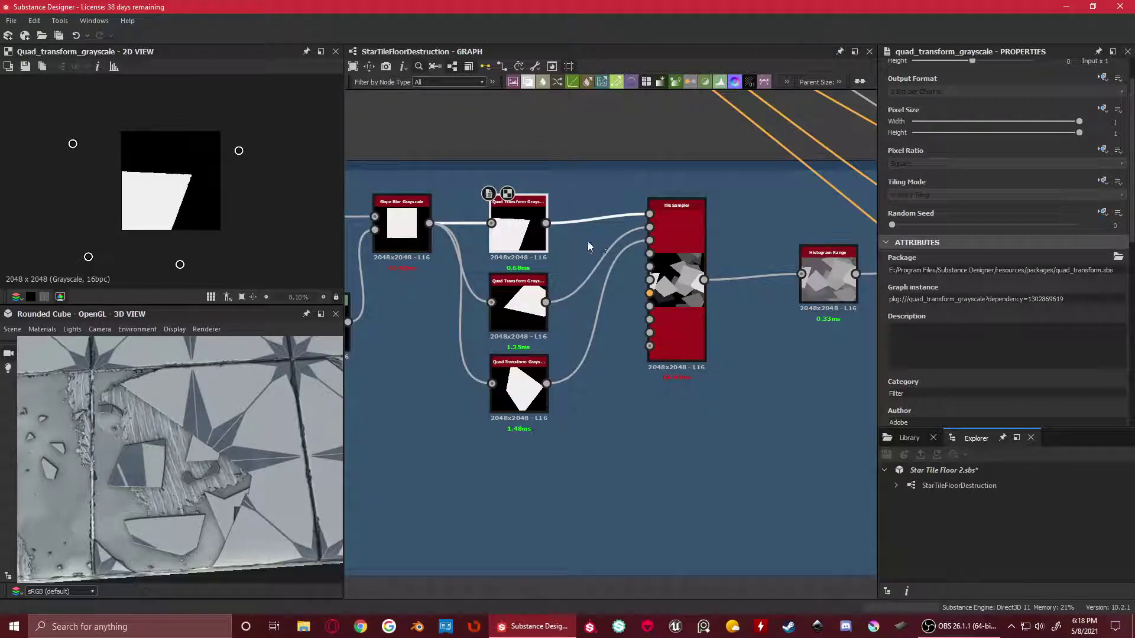
# Preview the Tile Sampler and review its X and Y amounts, pattern input settings, size and scale parameters
pyautogui.click(668, 237)
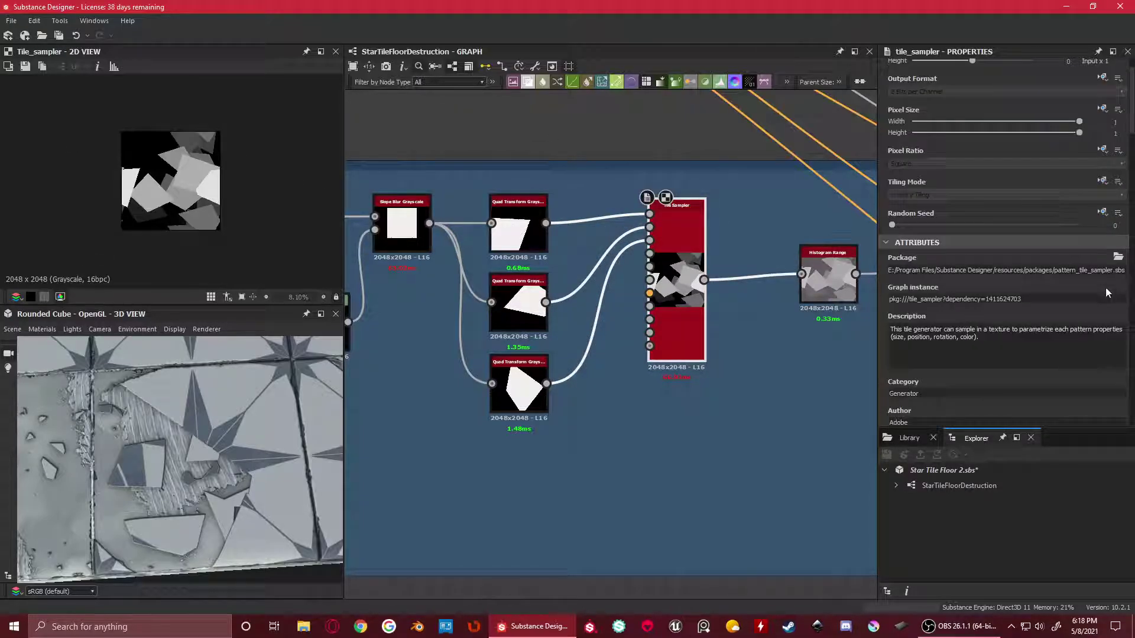
pyautogui.scroll(-6, 1040, 275)
pyautogui.scroll(2, 1004, 224)
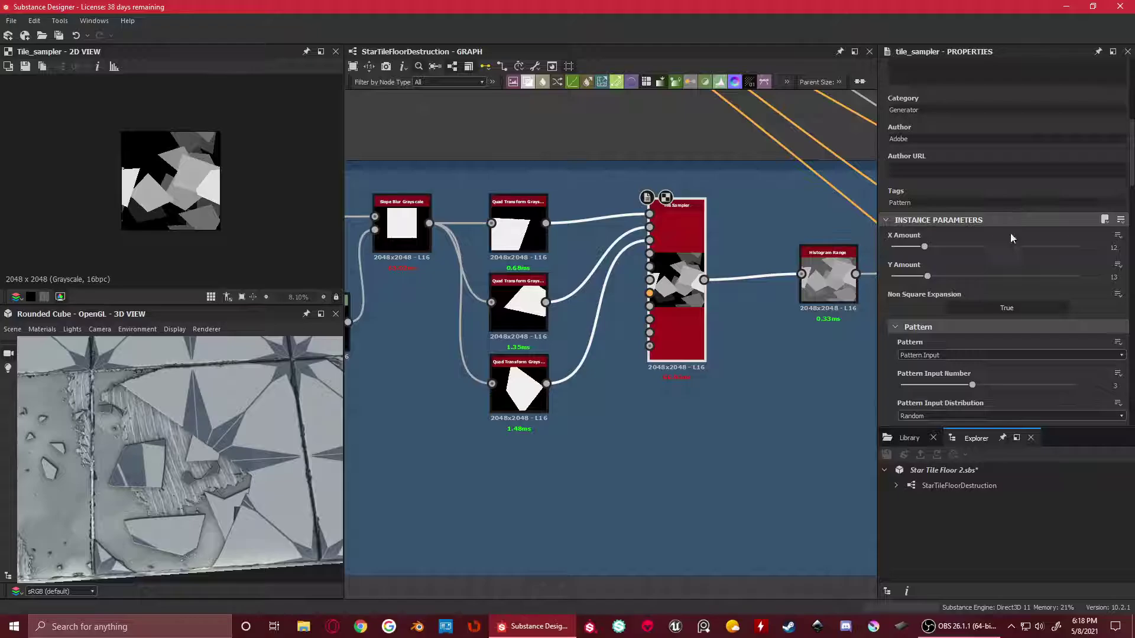
pyautogui.scroll(-2, 946, 195)
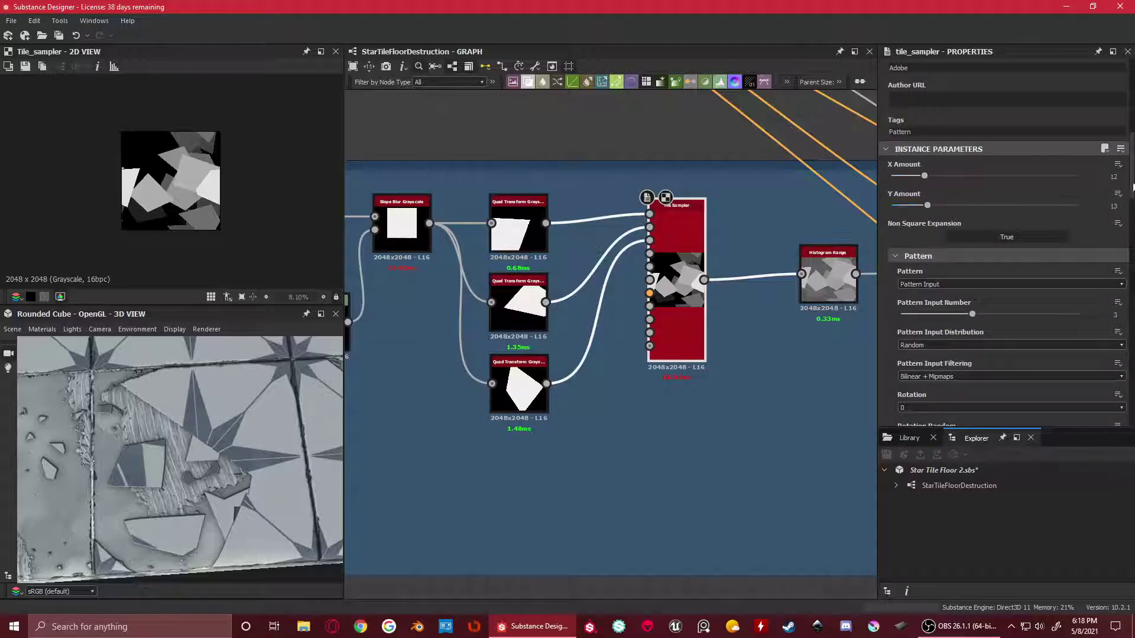
pyautogui.scroll(-12, 1025, 266)
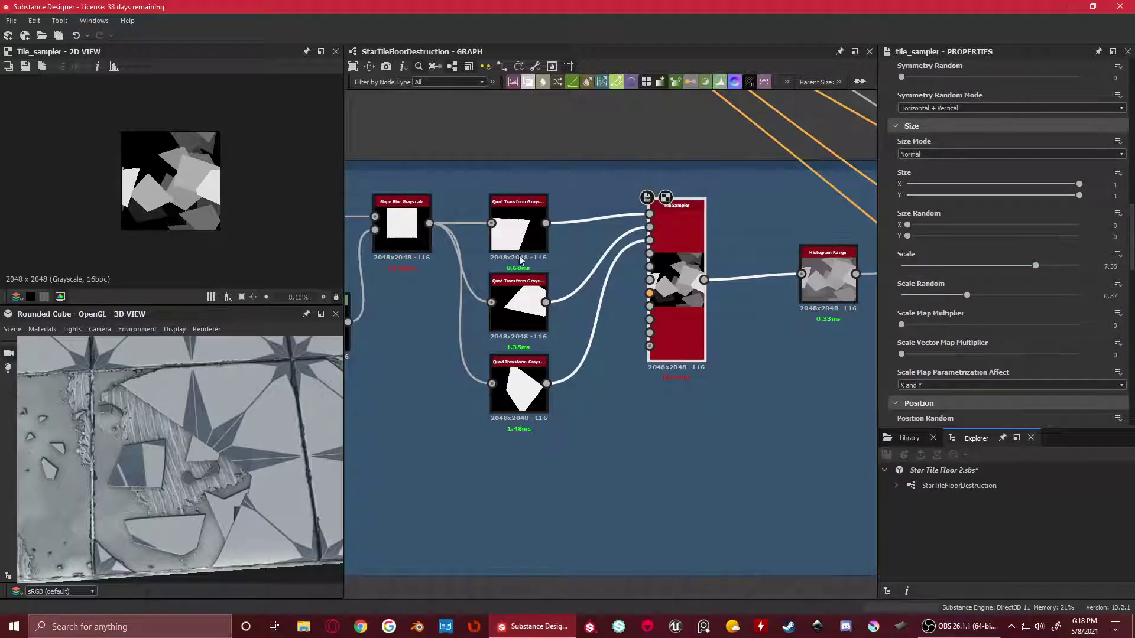
# Examine the Tile Sampler's overlapping shard pattern up close and review its position and rotation parameters
pyautogui.scroll(4, 169, 158)
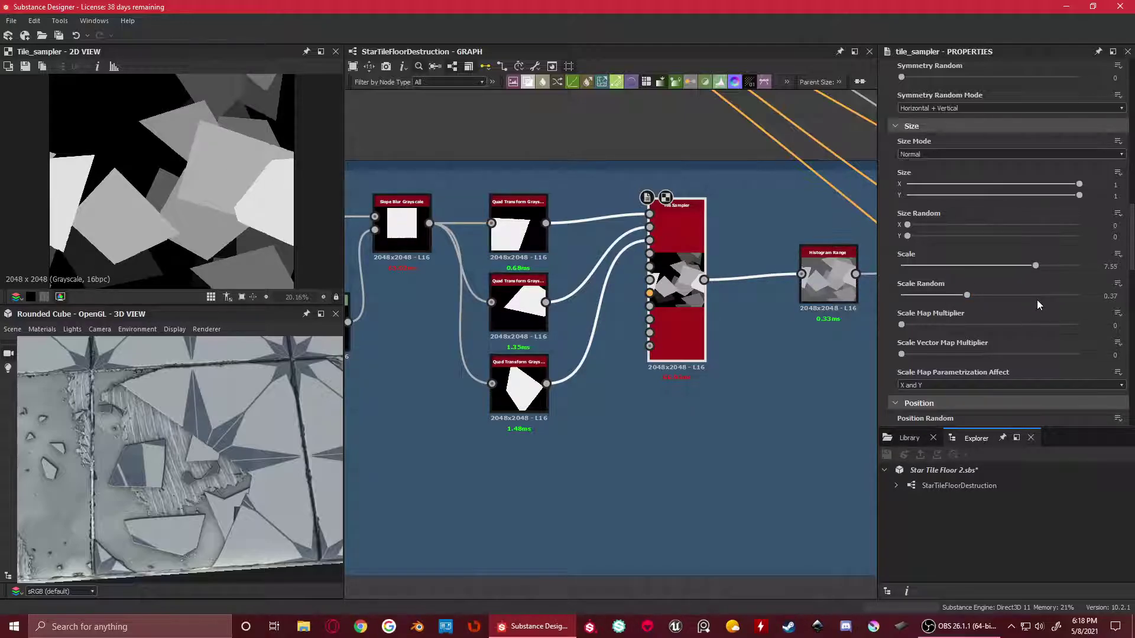
pyautogui.scroll(-3, 199, 195)
pyautogui.scroll(2, 199, 195)
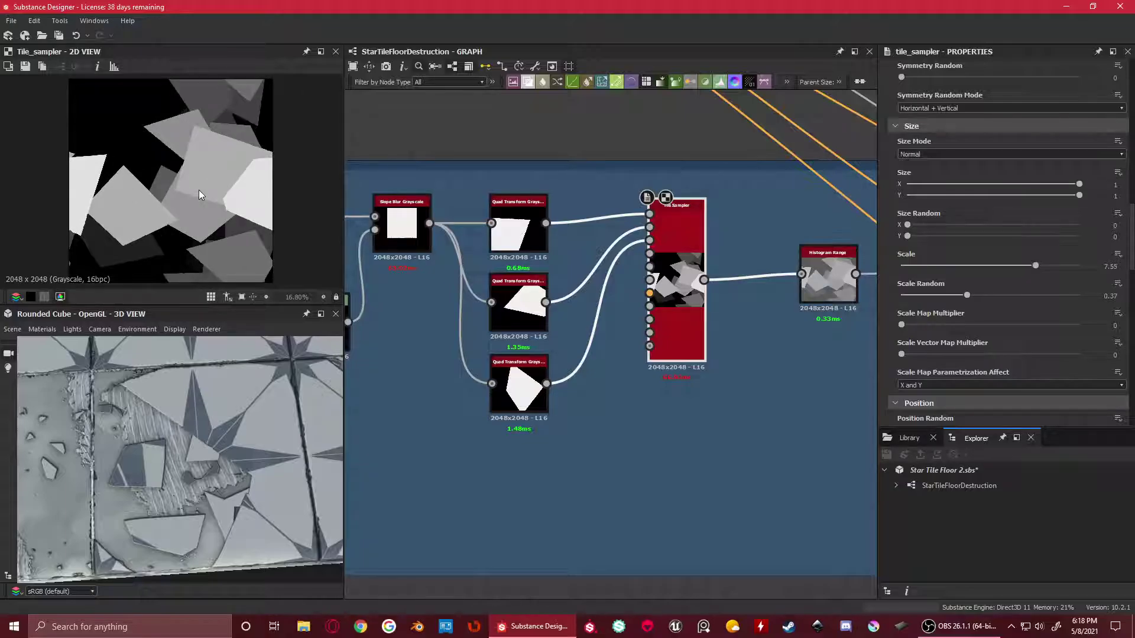
pyautogui.scroll(-8, 1073, 334)
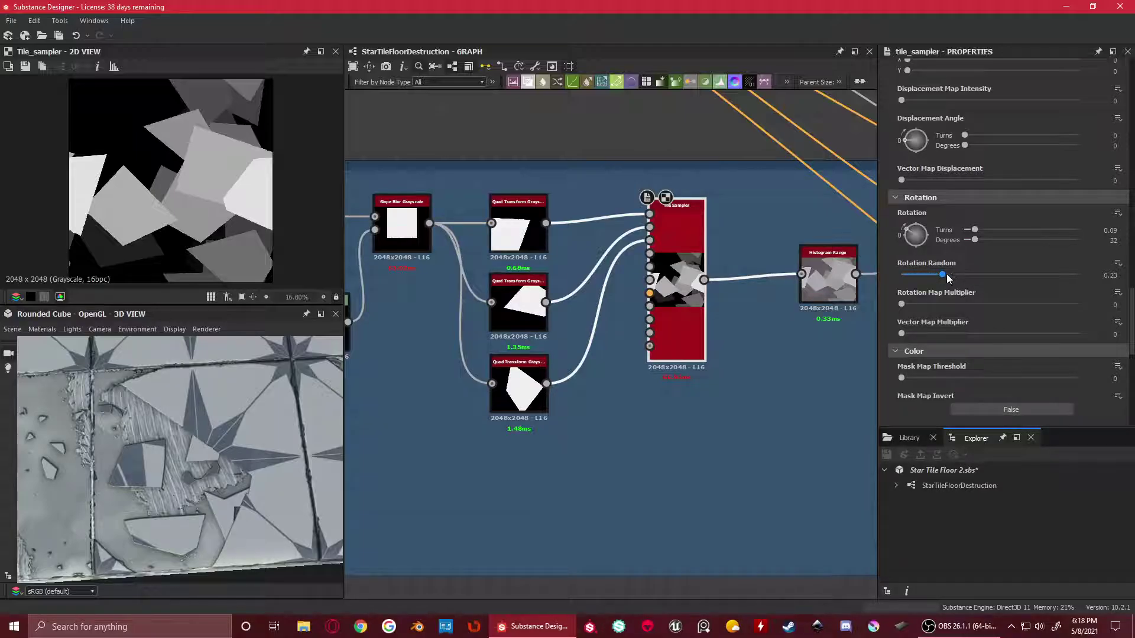
pyautogui.scroll(-1, 790, 331)
# Preview the Histogram Range output with its range and position settings, and the black-and-white mask from the following Levels node
pyautogui.moveTo(791, 333); pyautogui.dragTo(590, 311, button='middle')
pyautogui.scroll(-4, 171, 181)
pyautogui.scroll(1, 656, 324)
pyautogui.scroll(2, 643, 286)
pyautogui.doubleClick(656, 293)
pyautogui.scroll(4, 236, 177)
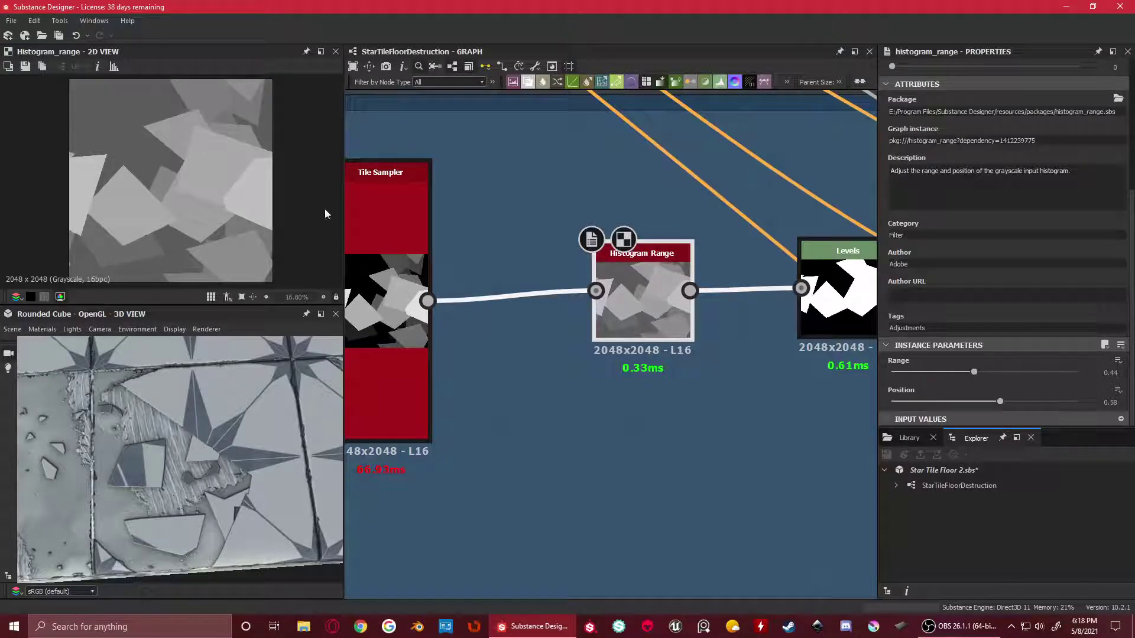
pyautogui.scroll(-4, 125, 171)
pyautogui.moveTo(726, 315); pyautogui.dragTo(407, 293, button='middle')
pyautogui.doubleClick(506, 247)
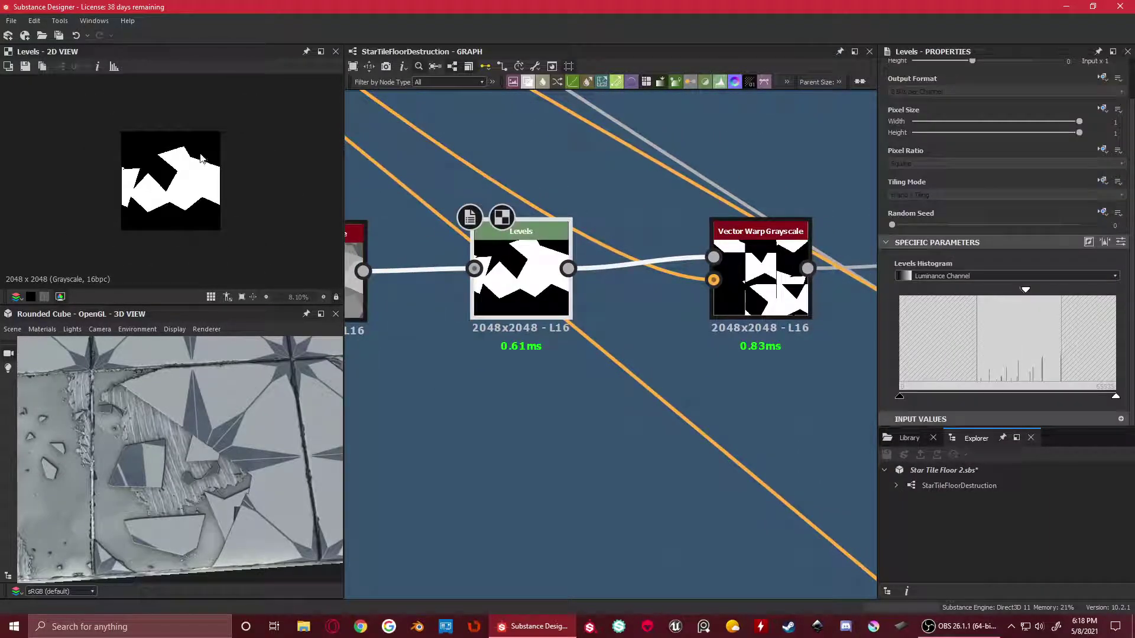
# Examine the Levels node's black-and-white shard mask up close in the 2D view
pyautogui.scroll(4, 176, 157)
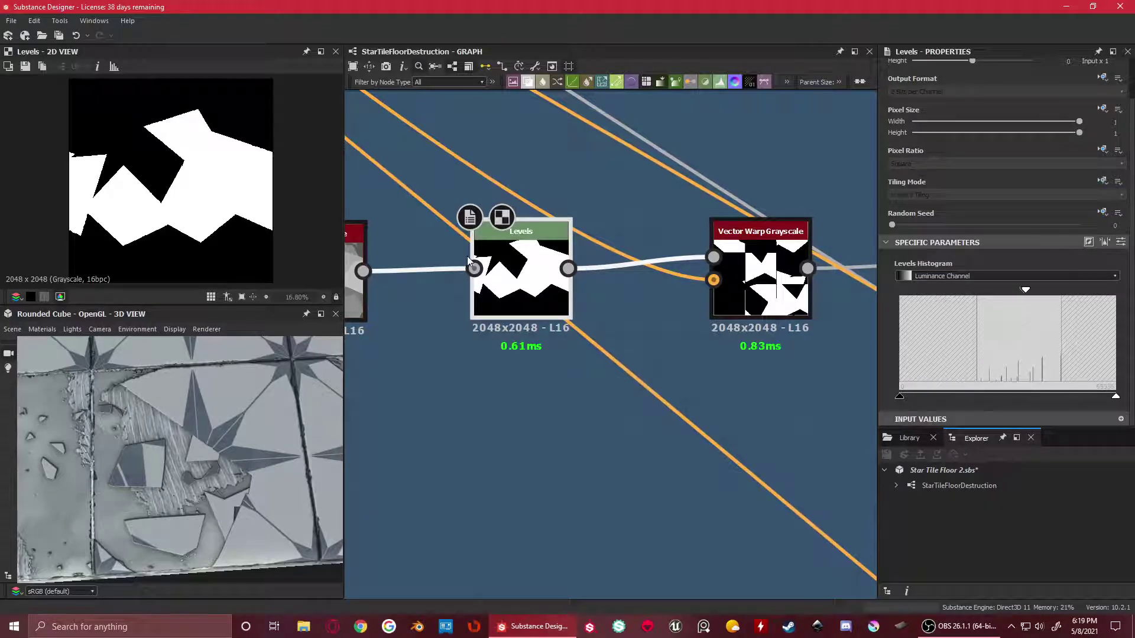
pyautogui.scroll(2, 204, 184)
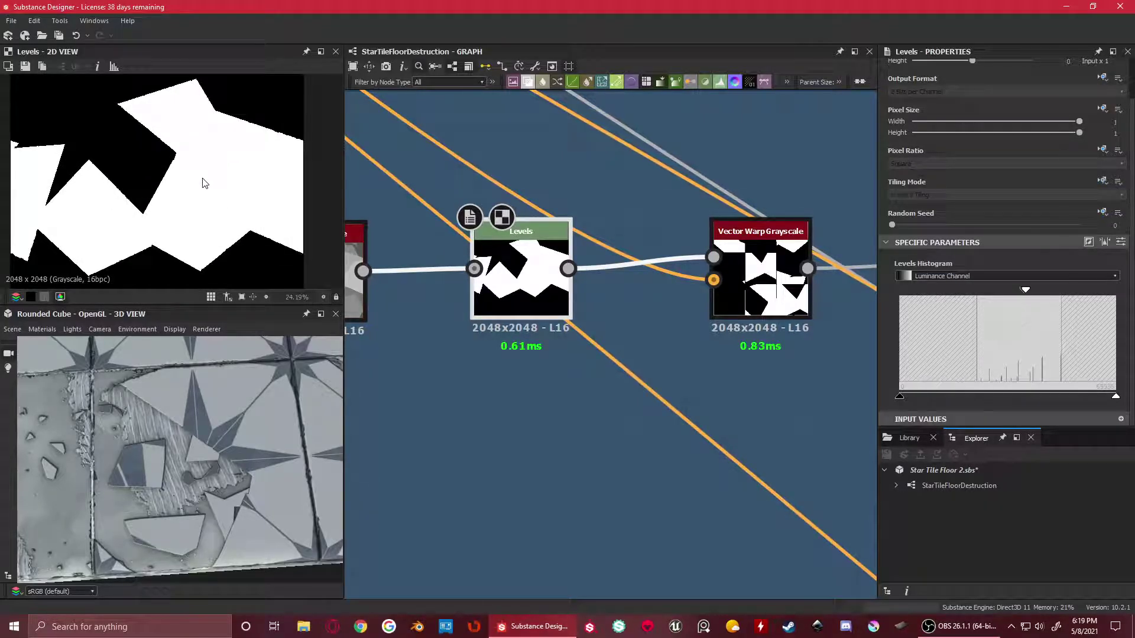
pyautogui.scroll(2, 183, 172)
pyautogui.moveTo(133, 146); pyautogui.dragTo(199, 169, button='middle')
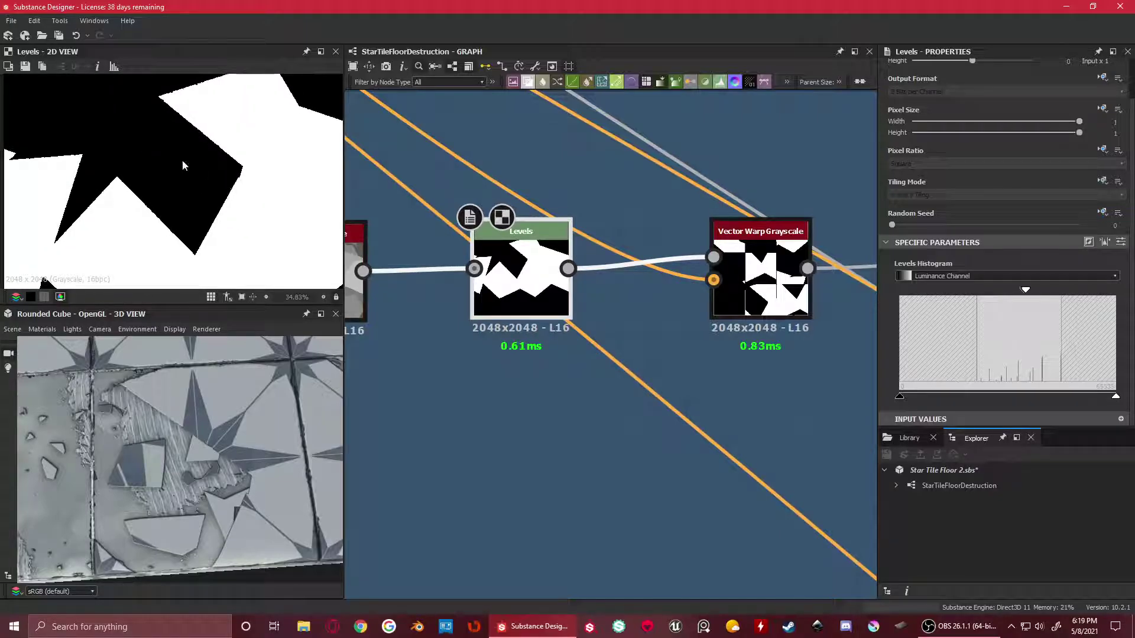
pyautogui.press('f')
# Preview the output of the Vector Warp Grayscale node that follows the Levels node
pyautogui.scroll(-2, 698, 319)
pyautogui.moveTo(677, 313); pyautogui.dragTo(504, 312, button='middle')
pyautogui.scroll(3, 559, 290)
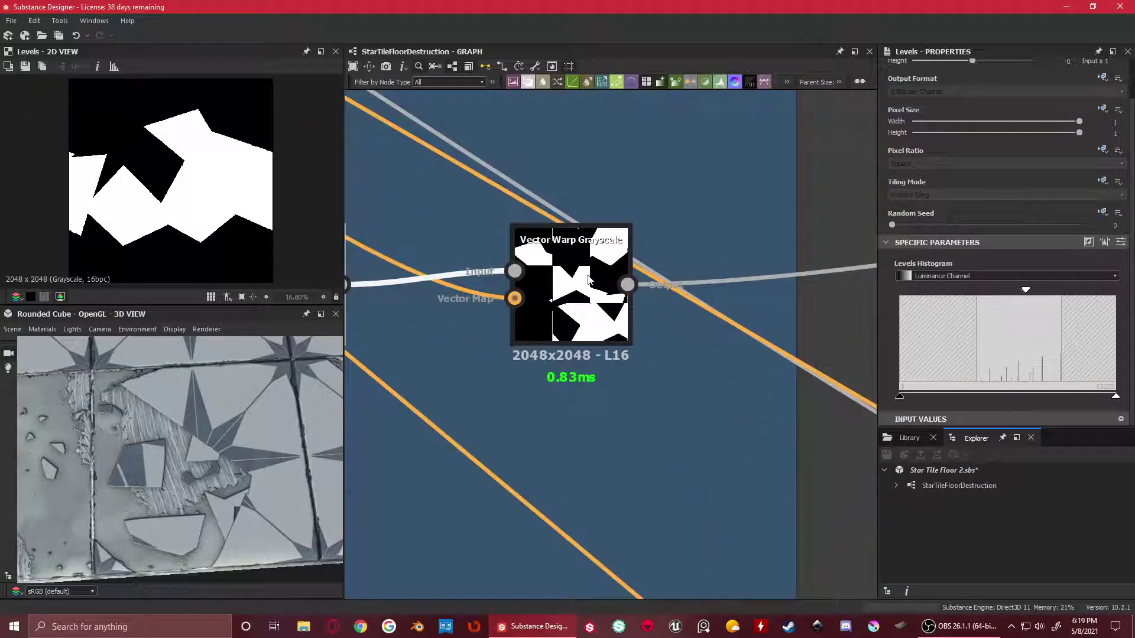
pyautogui.doubleClick(564, 289)
pyautogui.scroll(-5, 552, 395)
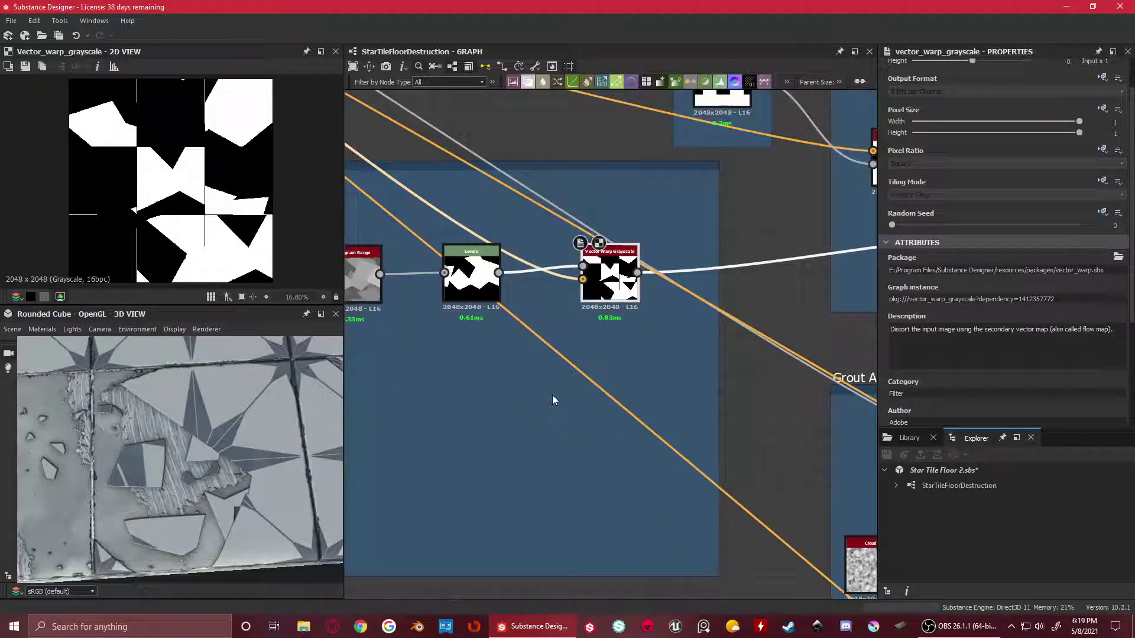
# Preview the Flood Fill to Random Color node supplying the vector map and move it slightly lower within its frame
pyautogui.scroll(2, 761, 380)
pyautogui.scroll(3, 757, 381)
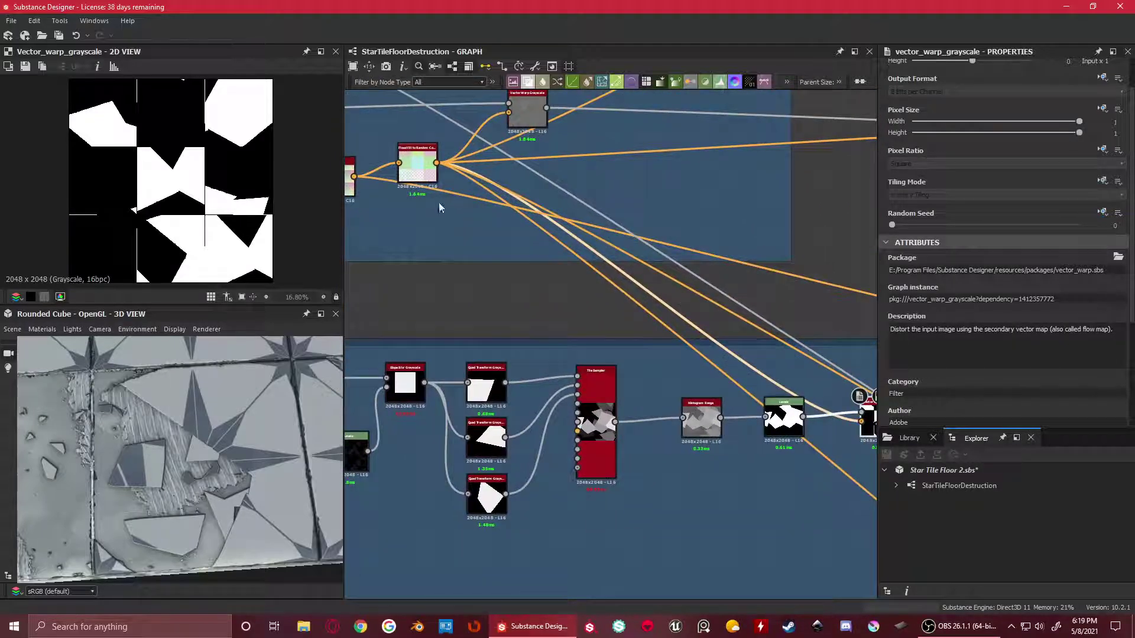
pyautogui.doubleClick(415, 158)
pyautogui.moveTo(423, 171); pyautogui.dragTo(417, 220)
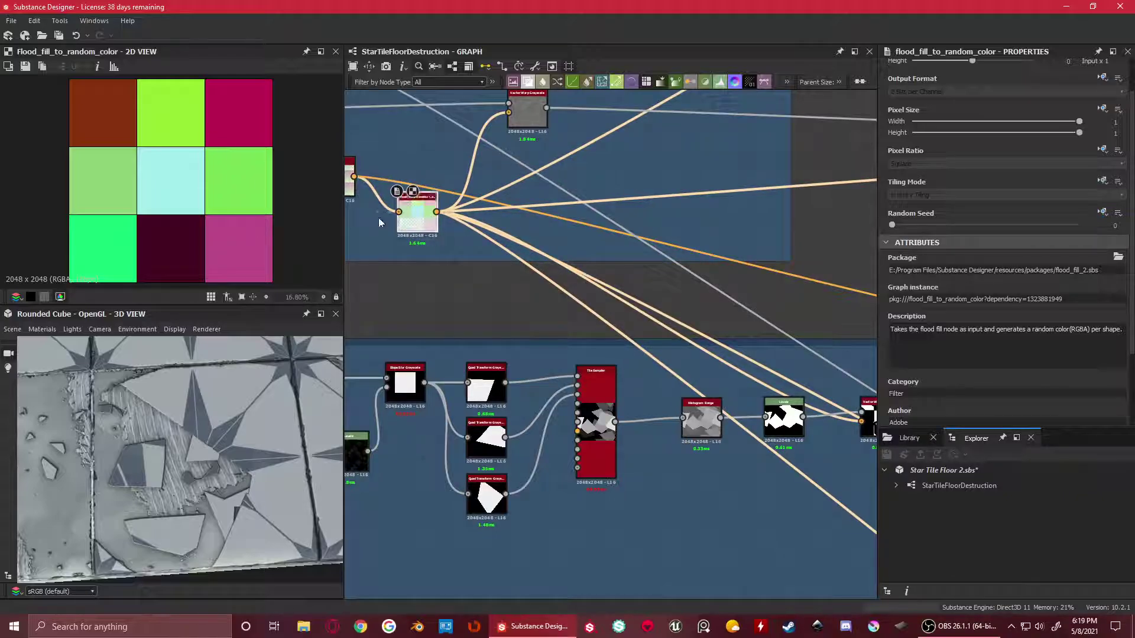
pyautogui.scroll(-4, 673, 332)
# Preview the Vector Warp Grayscale node again and inspect how each tile's shard shapes are shifted
pyautogui.scroll(6, 502, 248)
pyautogui.doubleClick(500, 248)
pyautogui.scroll(4, 189, 158)
pyautogui.scroll(-3, 184, 181)
pyautogui.scroll(2, 141, 252)
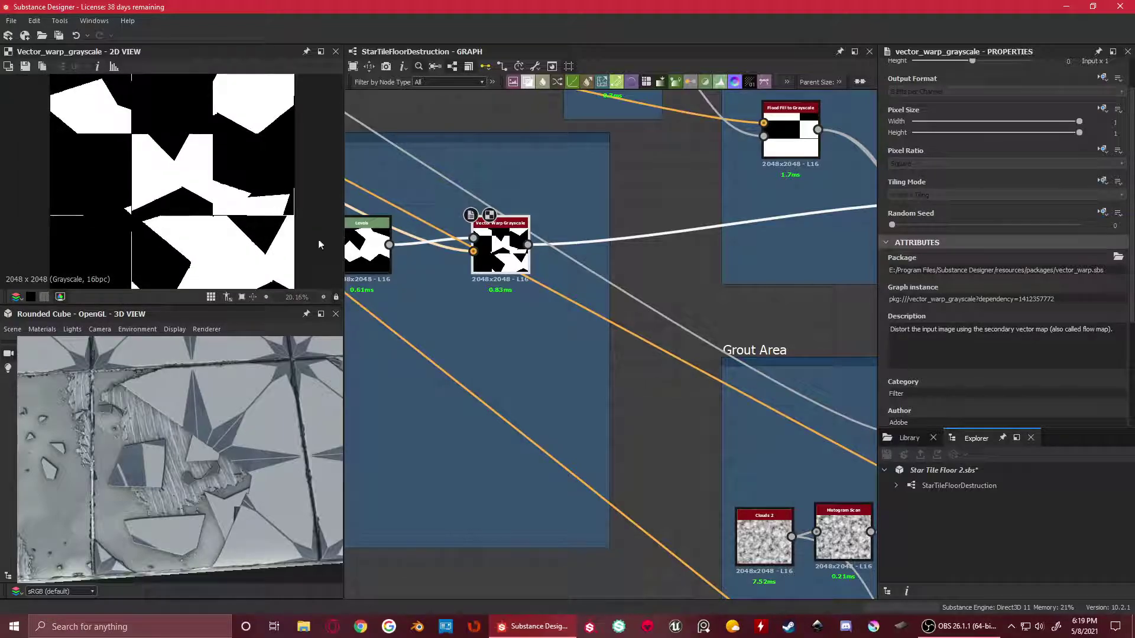
pyautogui.scroll(-2, 194, 228)
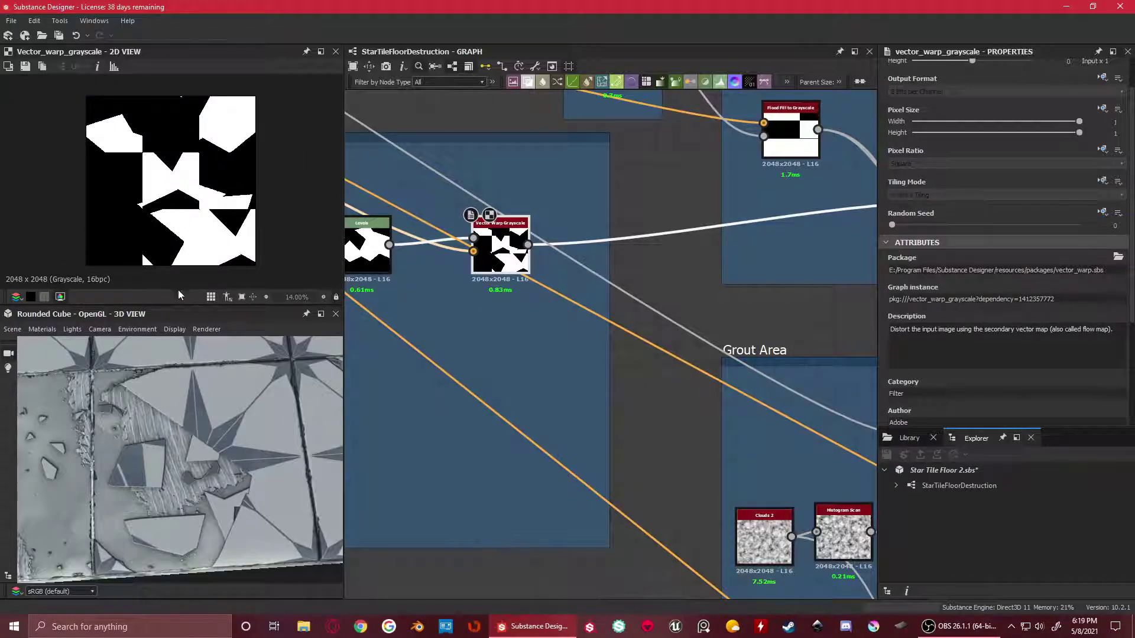
# Follow the Vector Warp Grayscale output into the Tile Fragments frame and inspect its Blend, Levels and Histogram Scan nodes
pyautogui.scroll(-3, 706, 312)
pyautogui.moveTo(706, 313); pyautogui.dragTo(608, 343, button='middle')
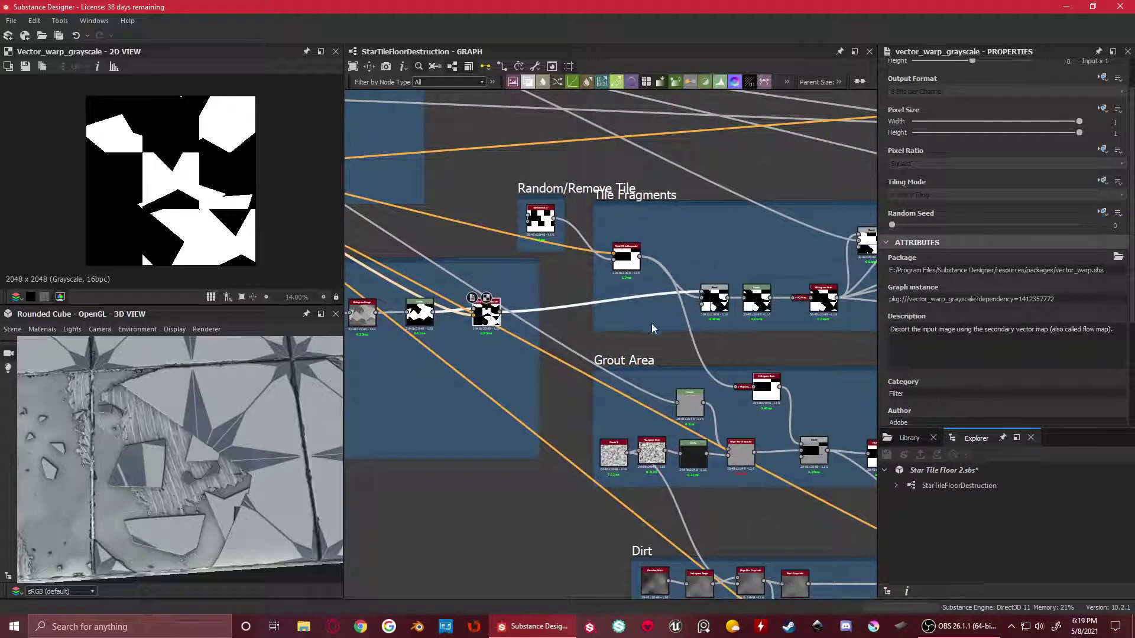
pyautogui.scroll(2, 674, 312)
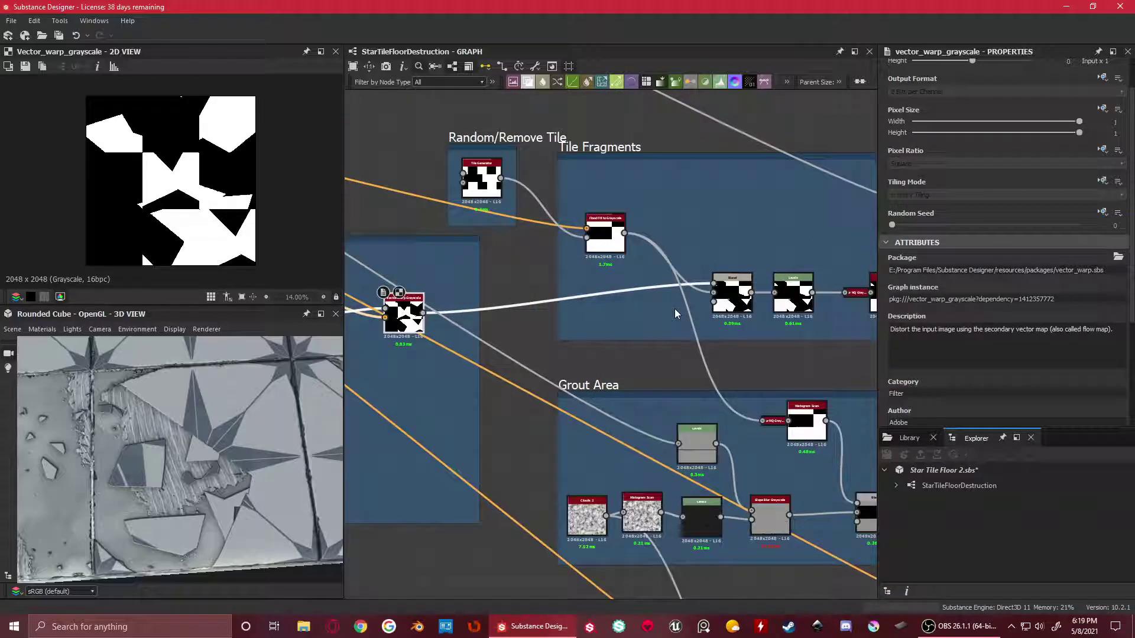
pyautogui.moveTo(675, 312); pyautogui.dragTo(588, 342, button='middle')
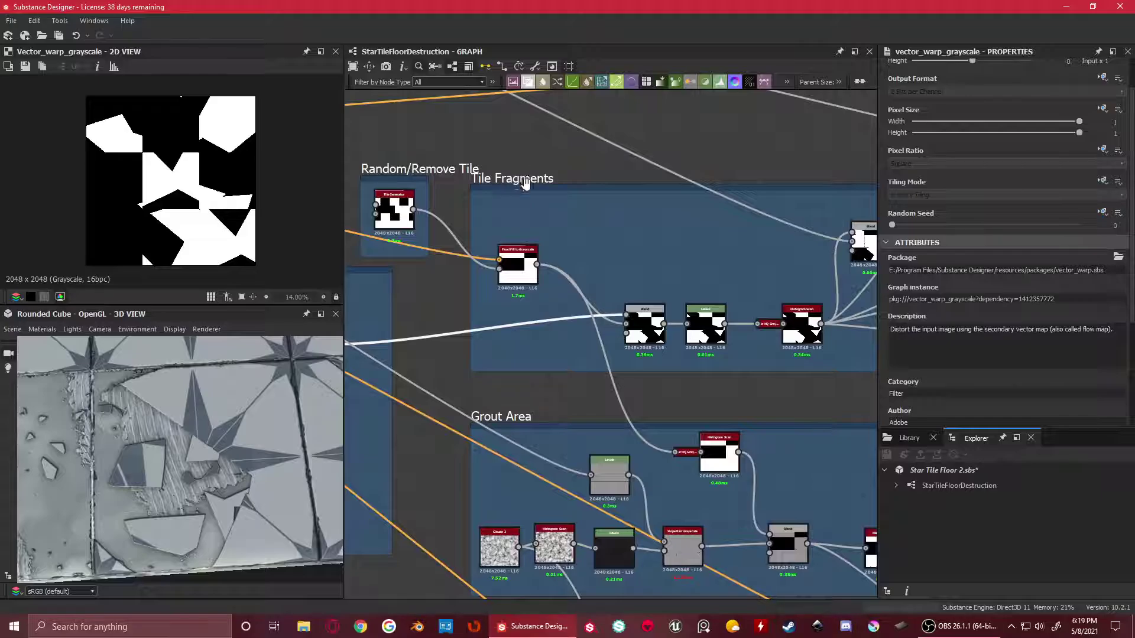
pyautogui.scroll(-3, 525, 182)
pyautogui.moveTo(646, 253); pyautogui.dragTo(528, 288, button='middle')
pyautogui.scroll(4, 528, 288)
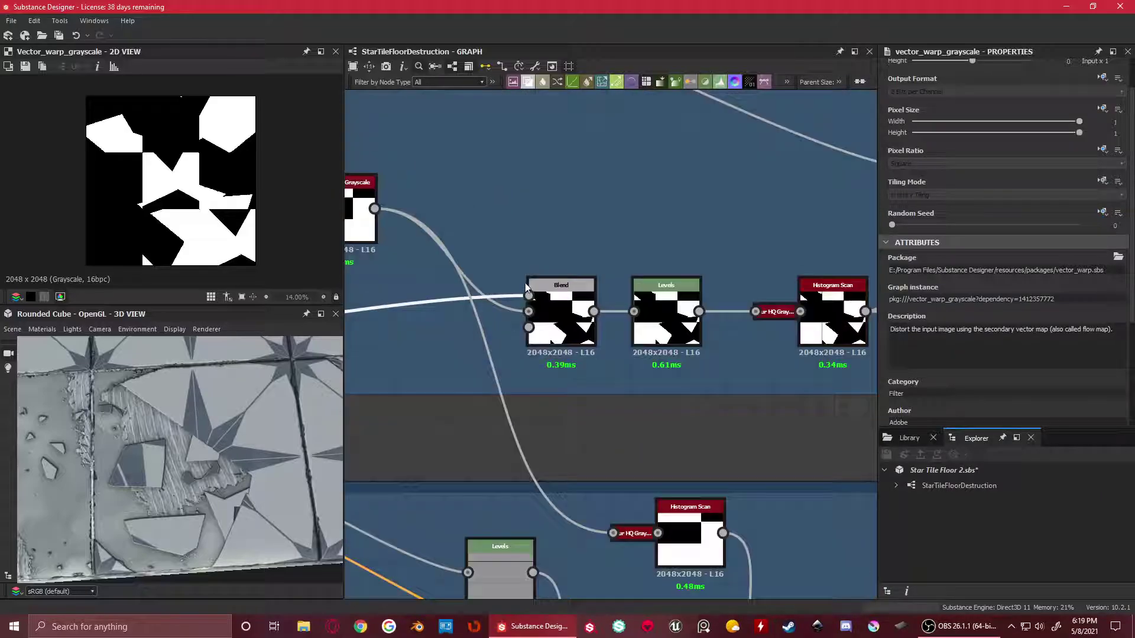
# Move the Random/Remove Tile frame higher in the graph, away from the Tile Fragments title
pyautogui.scroll(-3, 528, 288)
pyautogui.moveTo(524, 242); pyautogui.dragTo(872, 283, button='middle')
pyautogui.moveTo(425, 208); pyautogui.dragTo(447, 172)
# Inspect the intact and broken tiles on the rounded cube in the 3D view from a wider angle
pyautogui.scroll(-5, 191, 431)
pyautogui.scroll(5, 191, 431)
pyautogui.moveTo(191, 431); pyautogui.dragTo(94, 410)
pyautogui.scroll(5, 178, 422)
pyautogui.moveTo(177, 422); pyautogui.dragTo(453, 349)
pyautogui.scroll(-5, 198, 427)
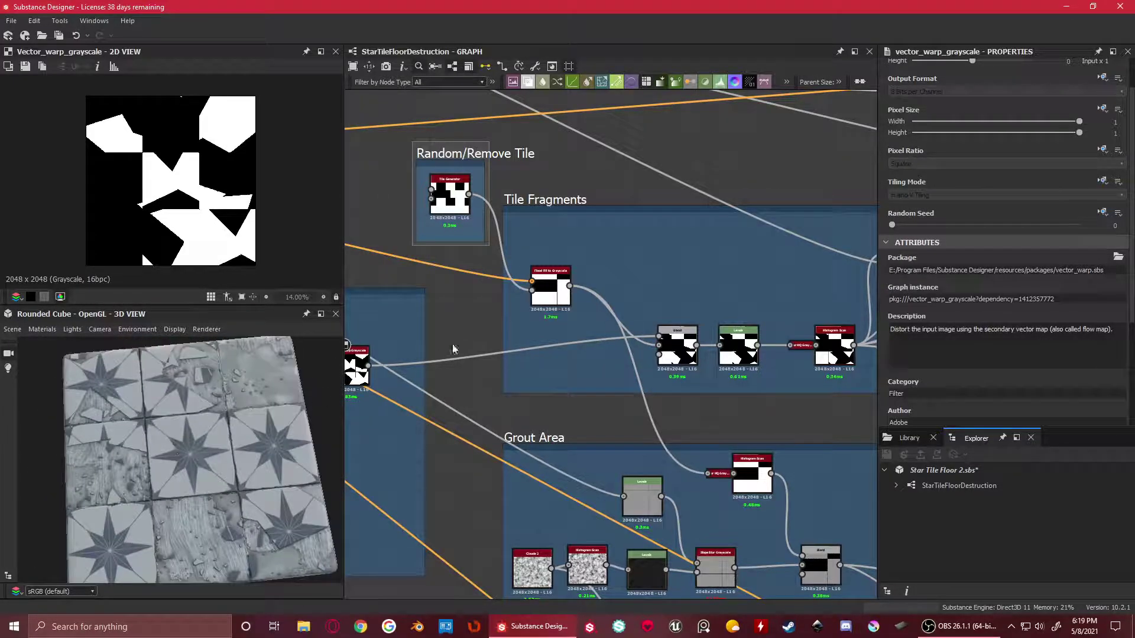
# Preview the Random/Remove Tile frame's Tile Generator and review its amount, pattern, size, position and random mask parameters
pyautogui.doubleClick(453, 188)
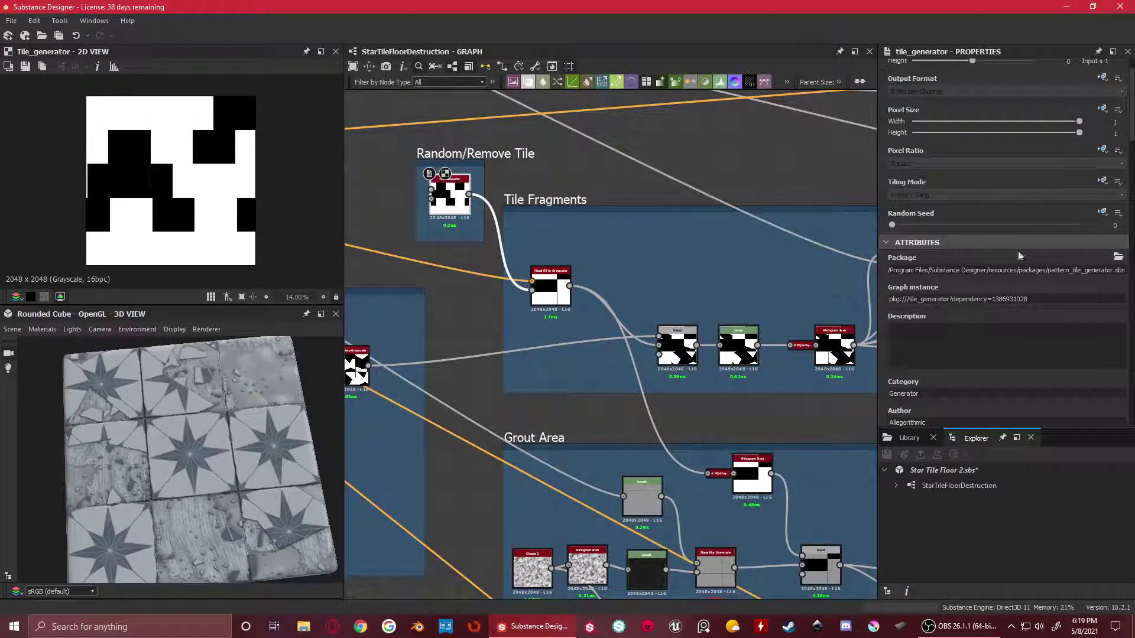
pyautogui.scroll(4, 446, 151)
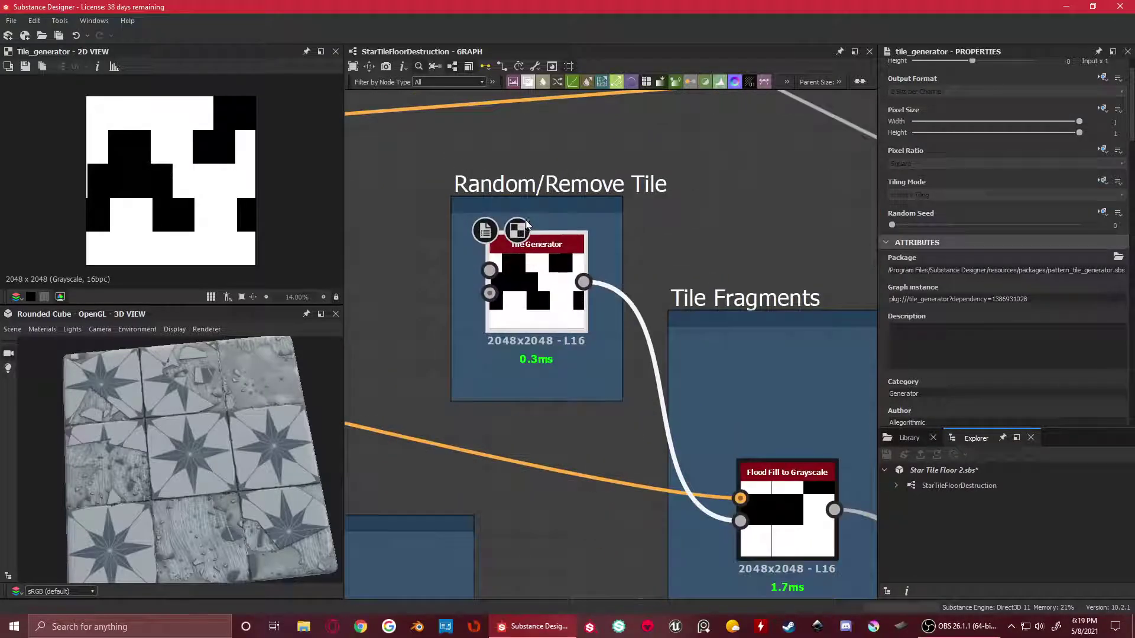
pyautogui.scroll(-5, 963, 266)
pyautogui.scroll(-1, 963, 266)
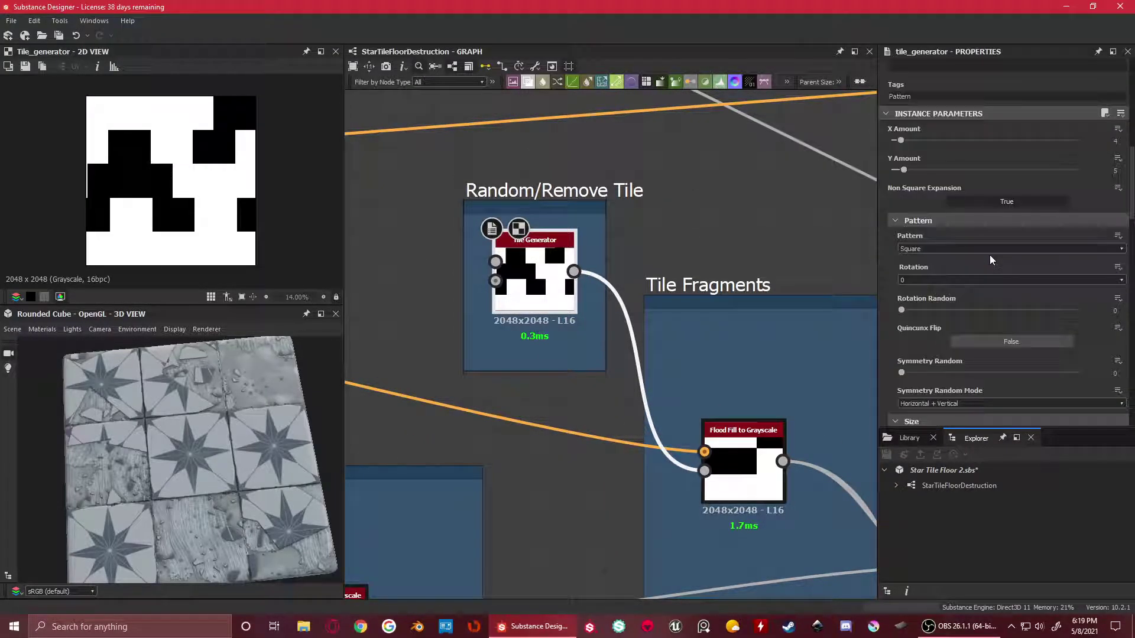
pyautogui.scroll(3, 987, 251)
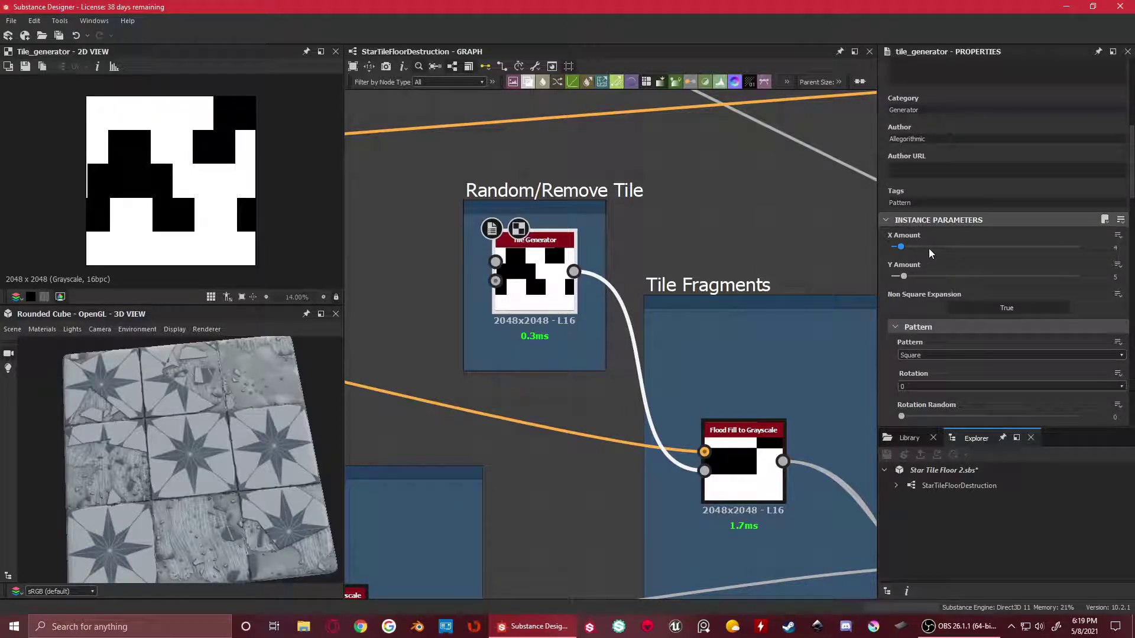
pyautogui.scroll(-20, 991, 282)
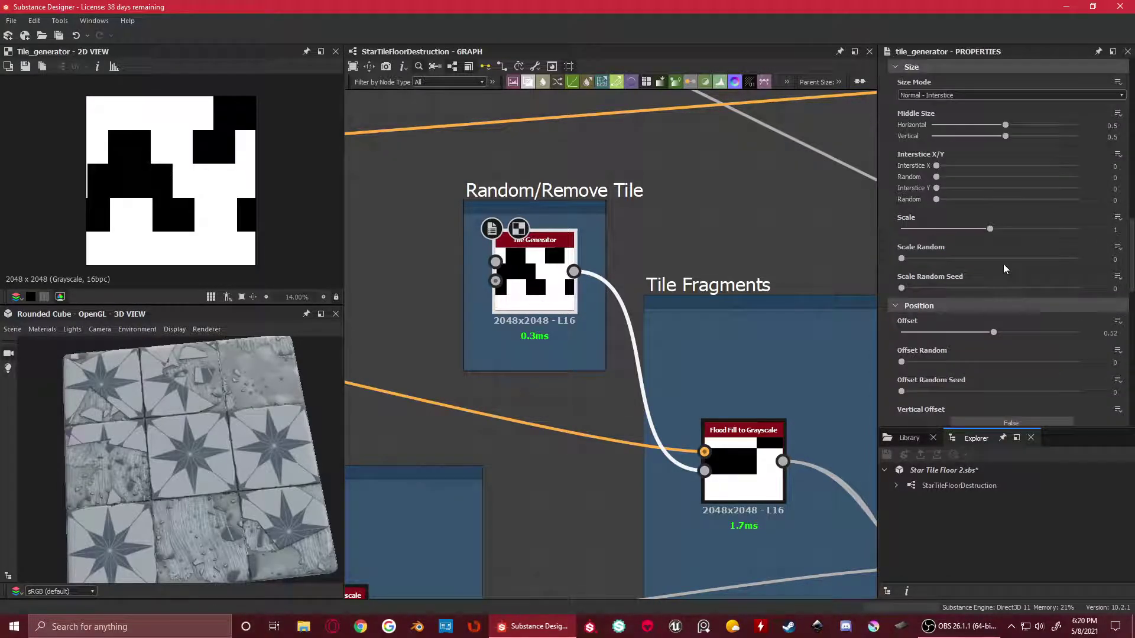
pyautogui.scroll(-4, 1003, 263)
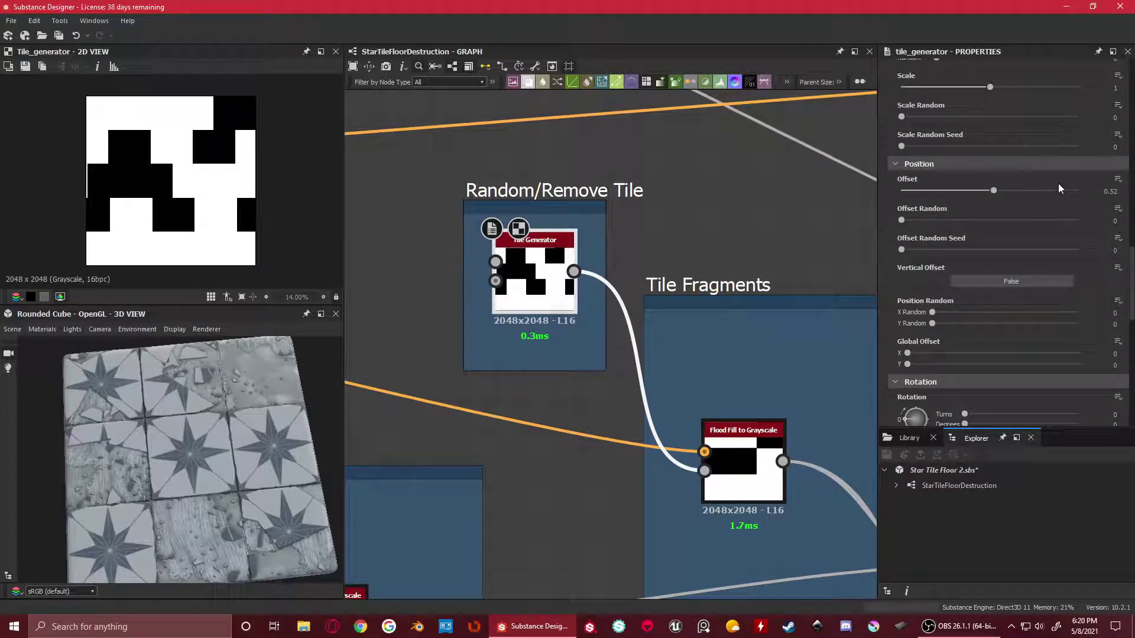
pyautogui.scroll(-15, 961, 275)
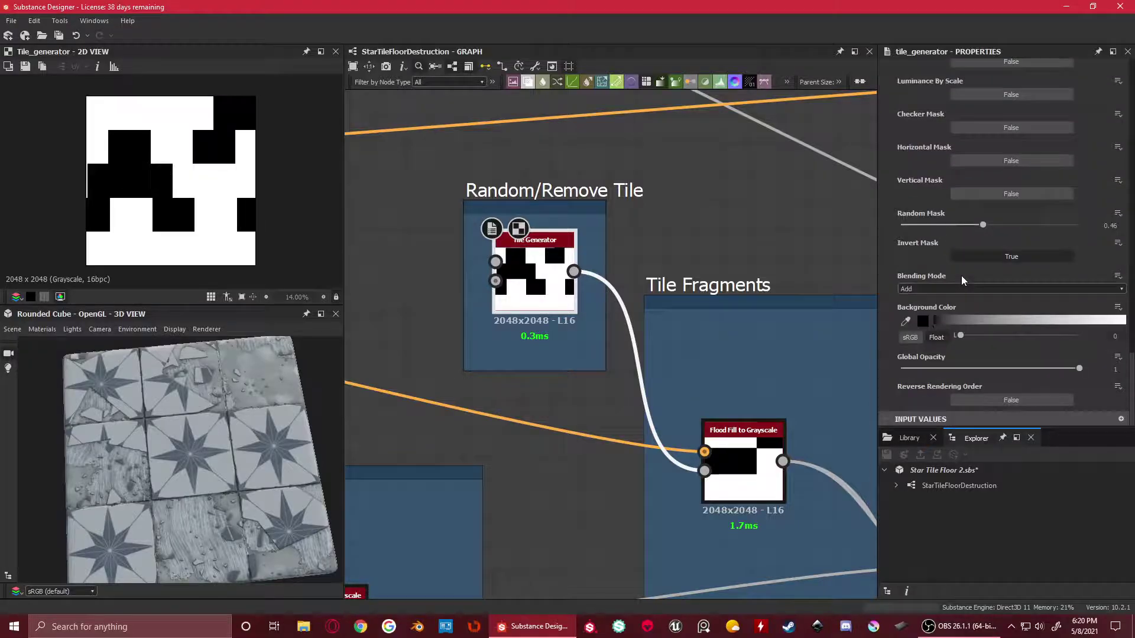
# Compare the Tile Generator's random mask with the full tile floor in the 3D view
pyautogui.scroll(-3, 198, 195)
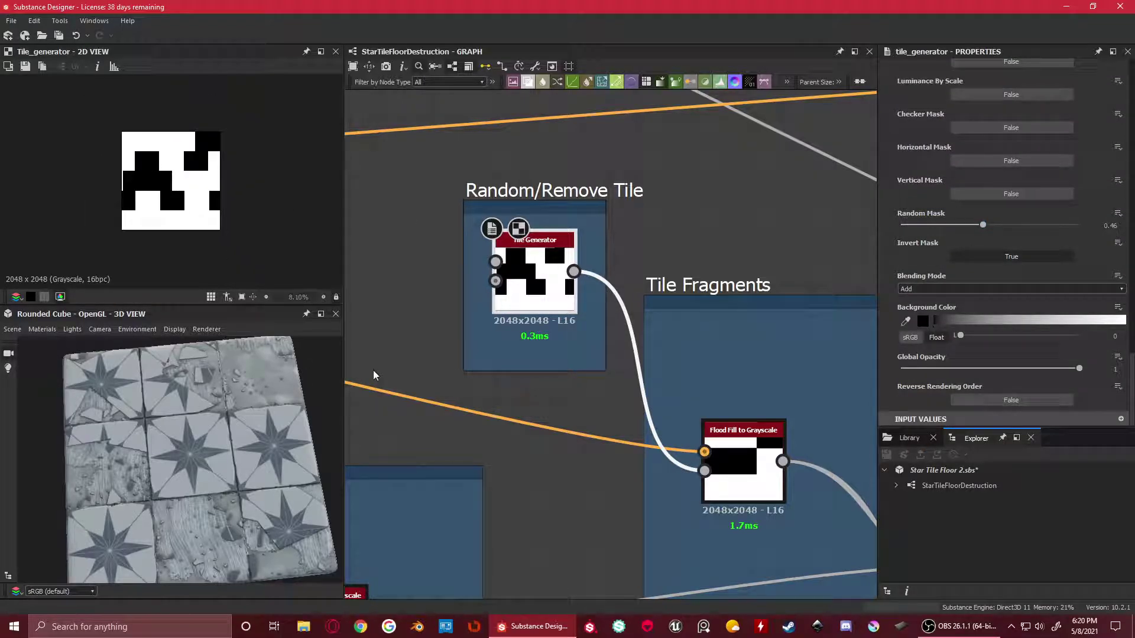
pyautogui.scroll(-3, 214, 446)
pyautogui.scroll(2, 499, 271)
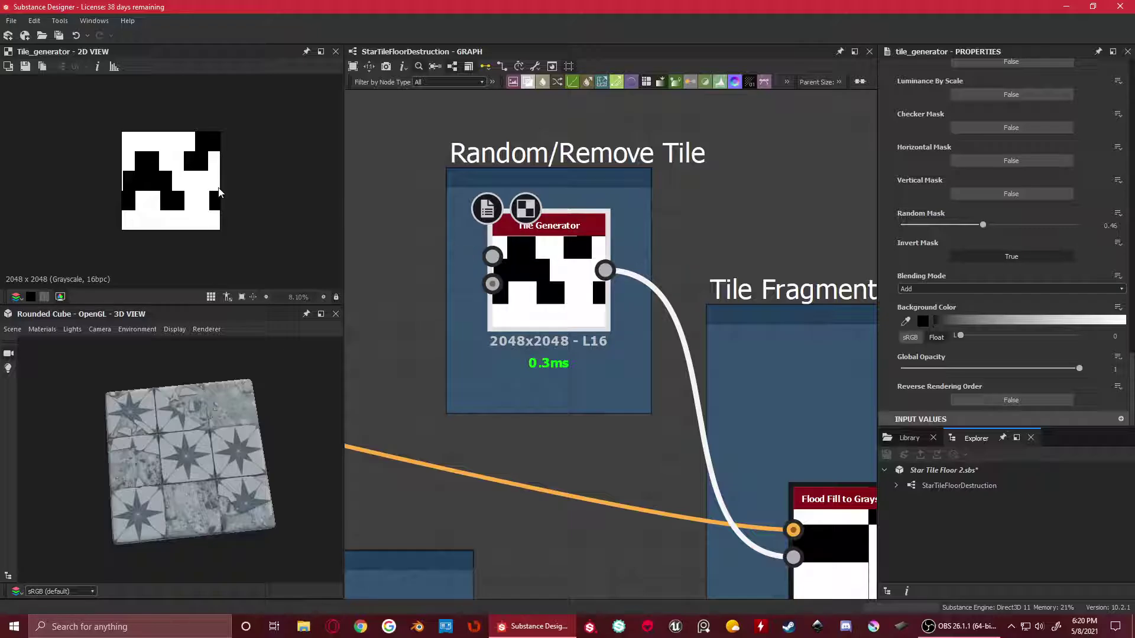
pyautogui.scroll(-3, 226, 166)
pyautogui.scroll(3, 168, 189)
pyautogui.scroll(-2, 657, 341)
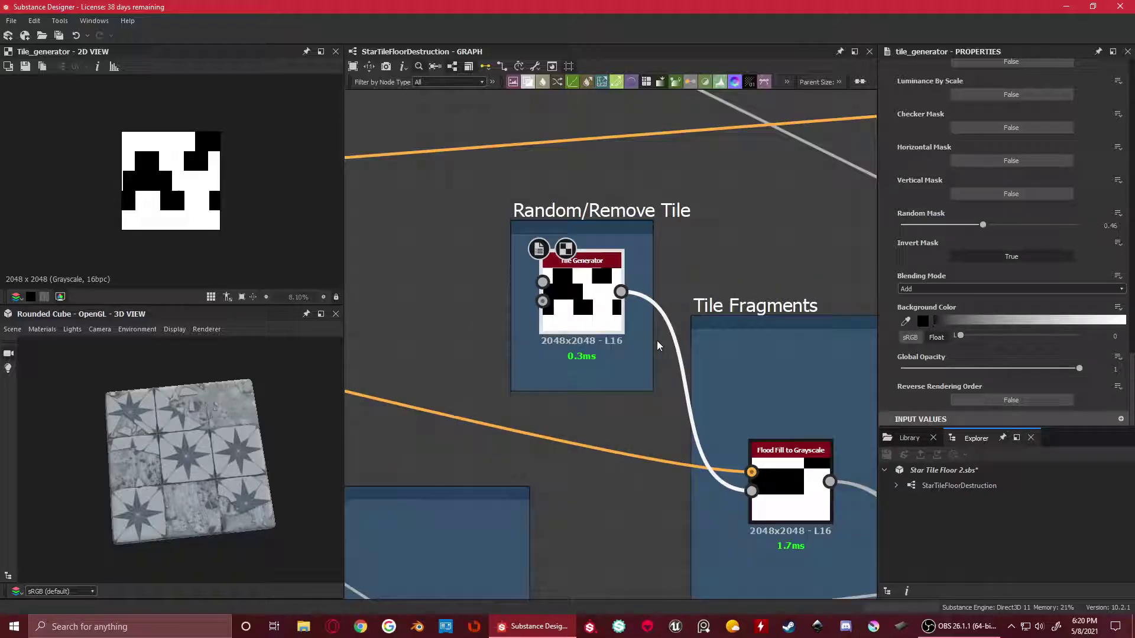
# Preview the Flood Fill to Grayscale node in the Tile Fragments frame
pyautogui.moveTo(809, 421); pyautogui.dragTo(633, 245, button='middle')
pyautogui.scroll(-1, 656, 284)
pyautogui.scroll(-2, 490, 230)
pyautogui.moveTo(495, 234); pyautogui.dragTo(565, 276, button='middle')
pyautogui.scroll(2, 701, 307)
pyautogui.doubleClick(601, 314)
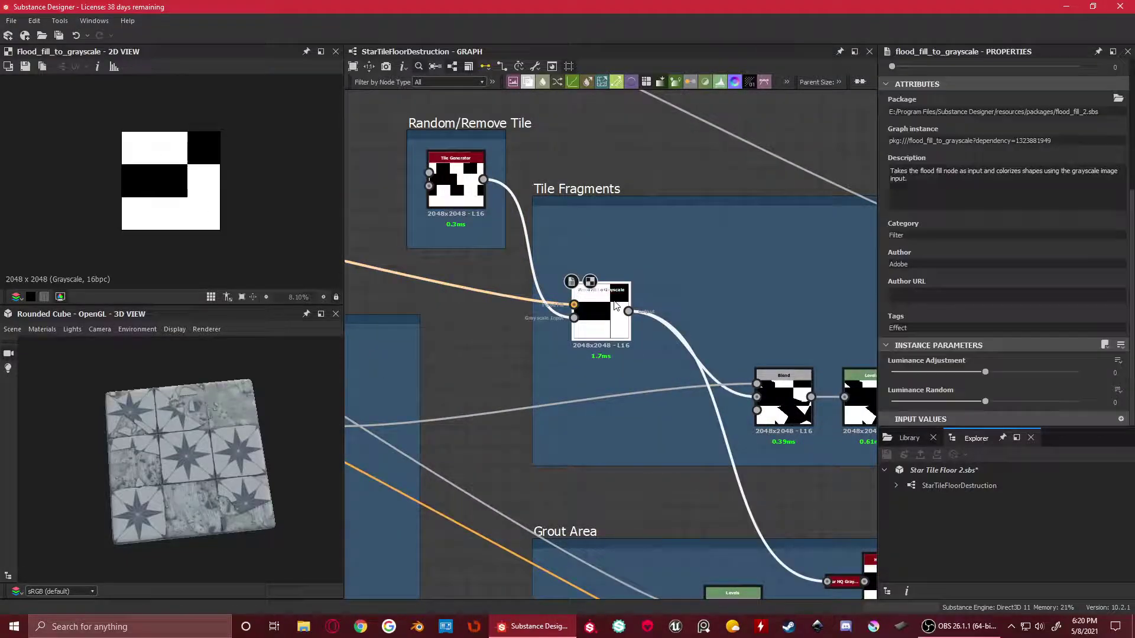
# Trace the flood fill connection entering Flood Fill to Grayscale back through the graph to its source
pyautogui.scroll(-5, 391, 240)
pyautogui.moveTo(391, 240); pyautogui.dragTo(823, 359, button='middle')
pyautogui.scroll(3, 562, 313)
pyautogui.moveTo(735, 360); pyautogui.dragTo(293, 256, button='middle')
pyautogui.moveTo(674, 355); pyautogui.dragTo(499, 332, button='middle')
pyautogui.scroll(2, 649, 336)
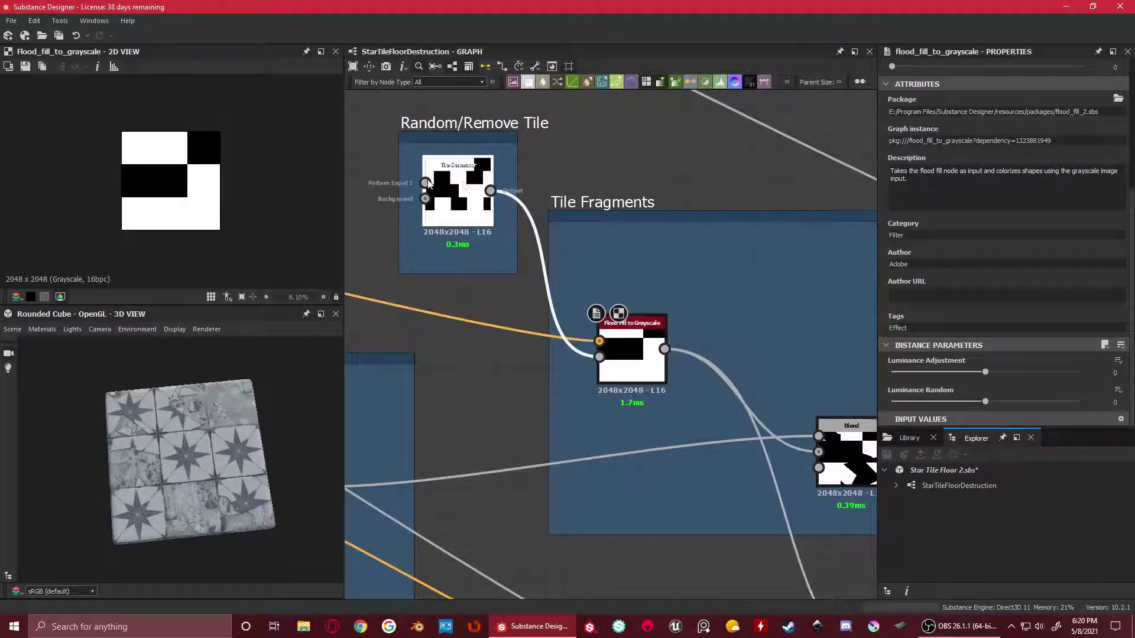
# Compare the Tile Generator mask with the Flood Fill to Grayscale output and examine its per-tile black and white areas up close
pyautogui.doubleClick(457, 180)
pyautogui.doubleClick(638, 343)
pyautogui.scroll(2, 175, 178)
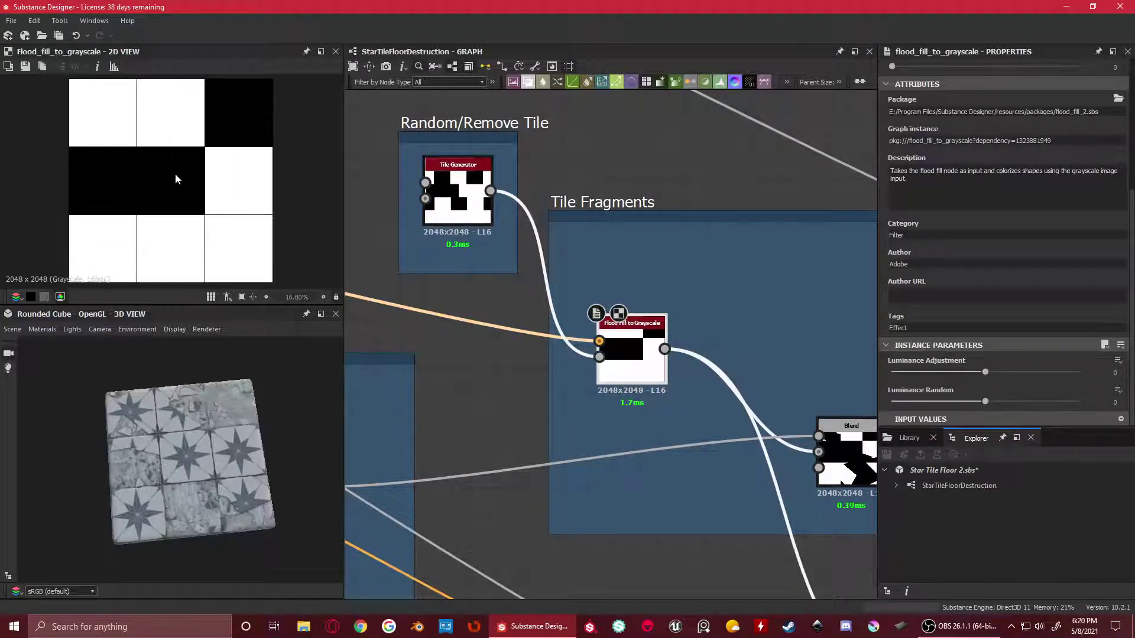
pyautogui.scroll(4, 141, 188)
pyautogui.moveTo(176, 131); pyautogui.dragTo(175, 182, button='middle')
pyautogui.scroll(-3, 175, 182)
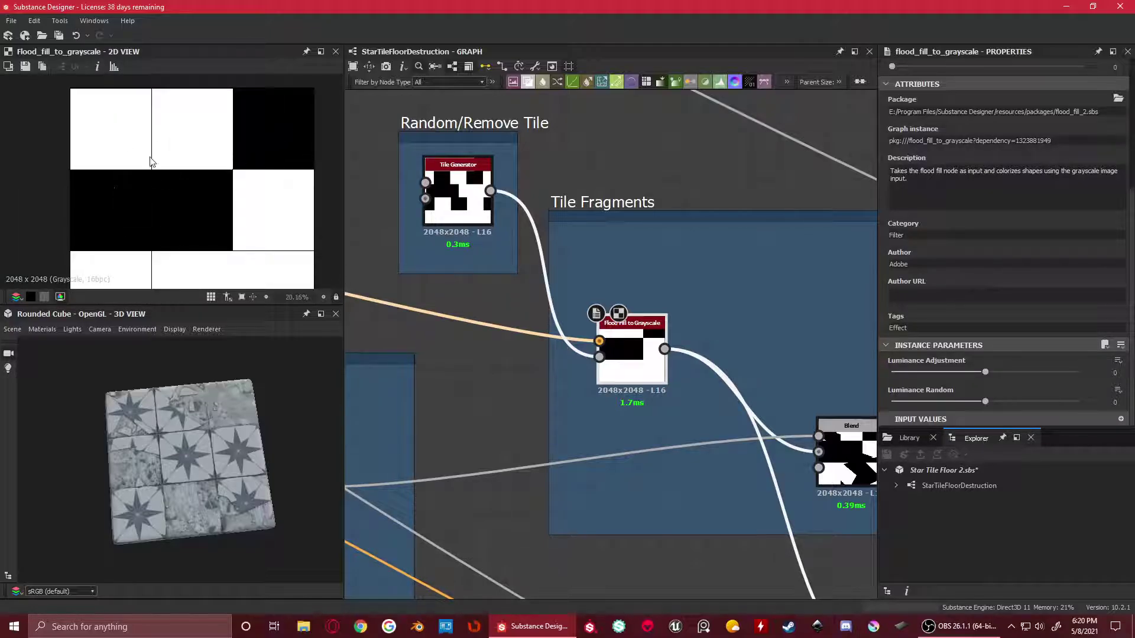
pyautogui.scroll(-2, 739, 391)
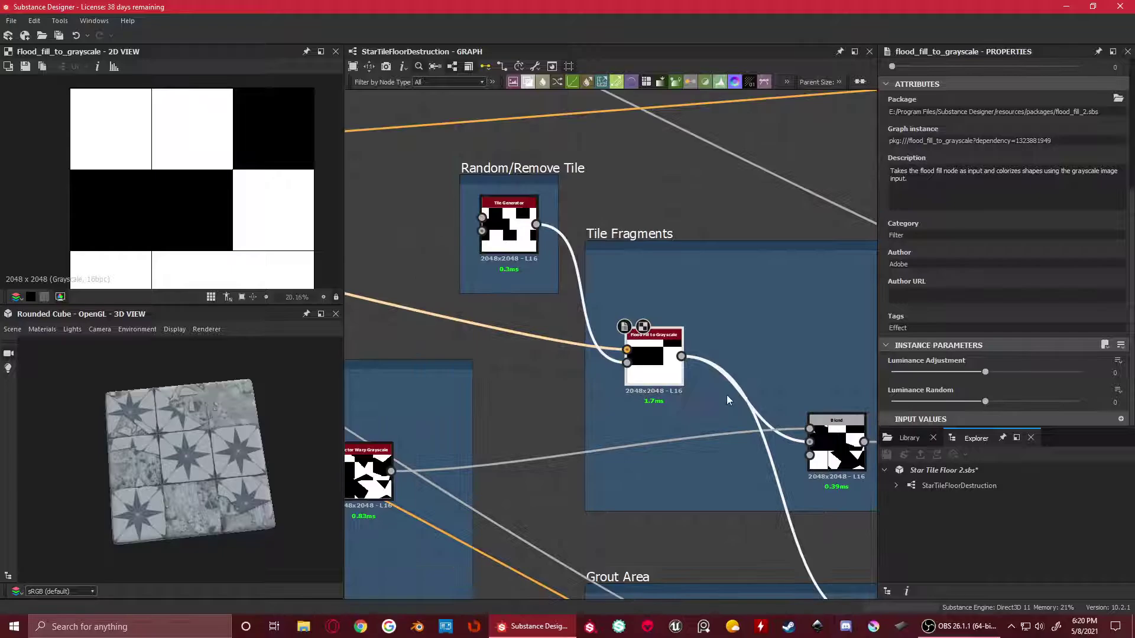
# Examine the 3D floor's intact and broken tiles from several angles against the Flood Fill to Grayscale mask
pyautogui.moveTo(567, 435); pyautogui.dragTo(482, 380, button='middle')
pyautogui.moveTo(258, 478); pyautogui.dragTo(361, 453)
pyautogui.scroll(5, 172, 399)
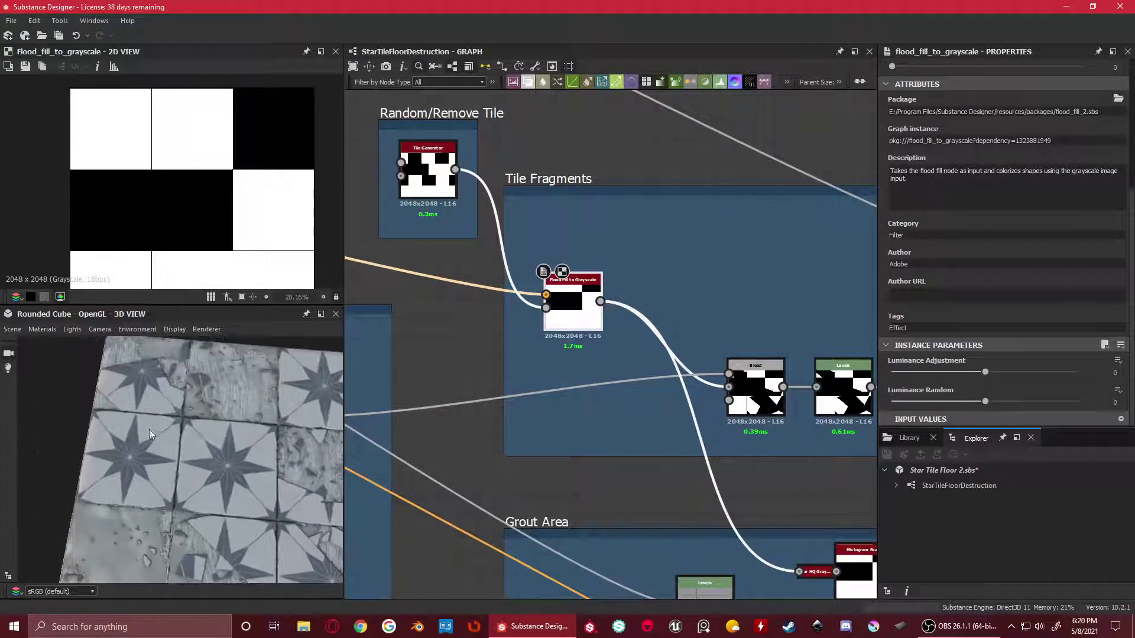
pyautogui.moveTo(149, 429); pyautogui.dragTo(115, 431, button='middle')
pyautogui.scroll(-3, 275, 479)
pyautogui.moveTo(250, 481); pyautogui.dragTo(189, 448, button='middle')
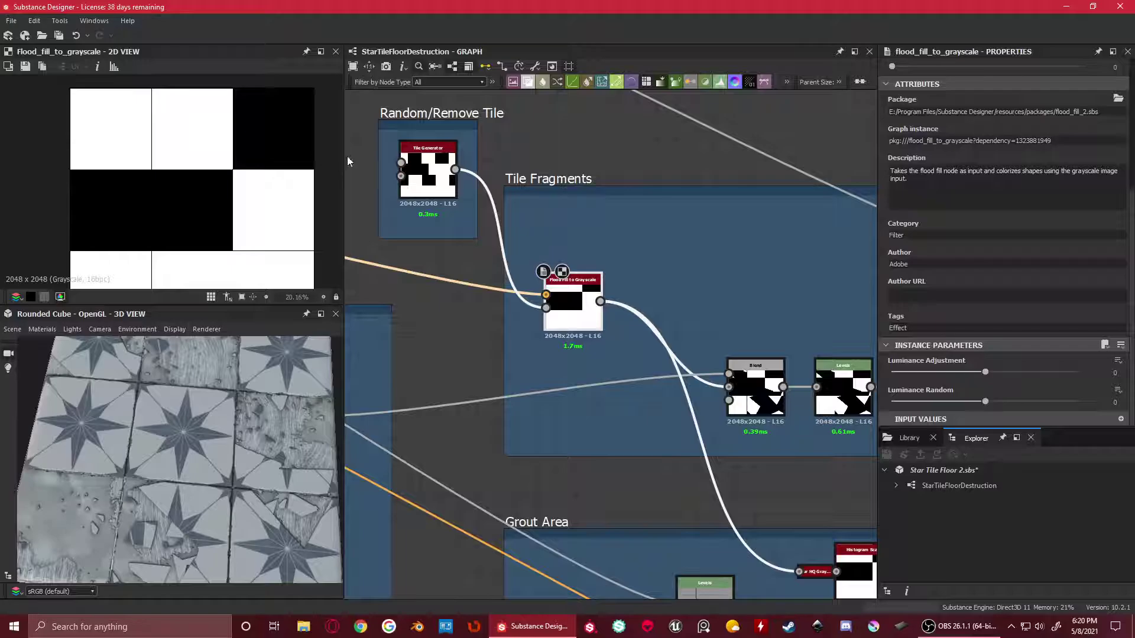
pyautogui.moveTo(292, 385); pyautogui.dragTo(190, 399, button='middle')
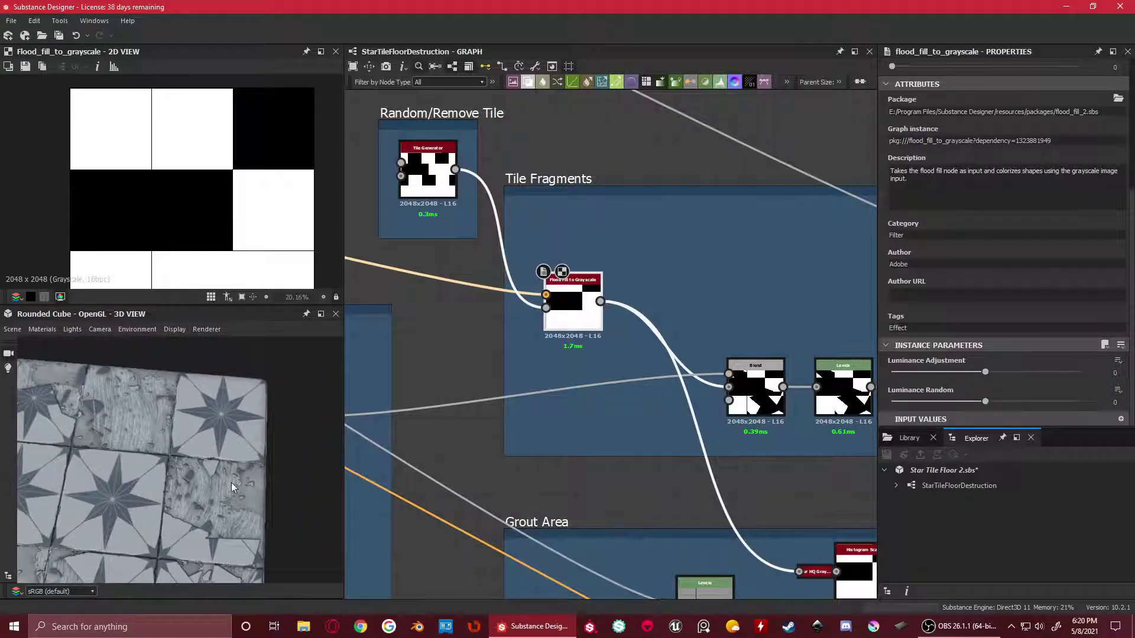
pyautogui.moveTo(232, 482); pyautogui.dragTo(272, 390, button='middle')
pyautogui.scroll(-2, 264, 207)
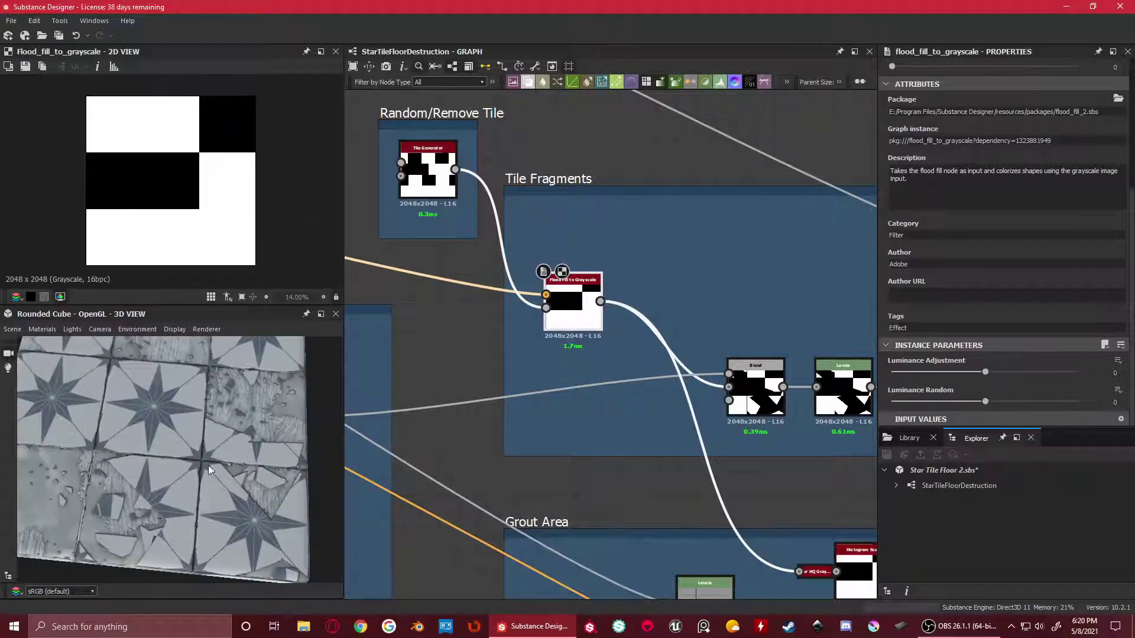
pyautogui.scroll(-5, 190, 448)
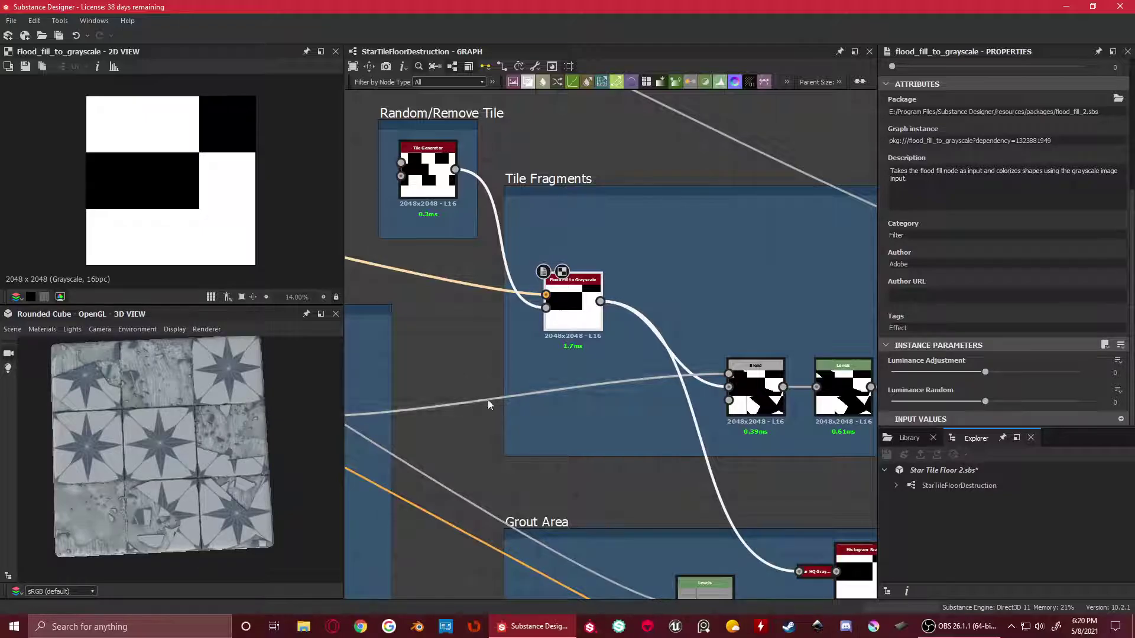
# Try lowering the Tile Generator's Random Mask to 0.38, and undo the change
pyautogui.scroll(-3, 543, 463)
pyautogui.moveTo(626, 374); pyautogui.dragTo(557, 282, button='middle')
pyautogui.scroll(2, 483, 259)
pyautogui.click(380, 181)
pyautogui.scroll(-6, 1041, 349)
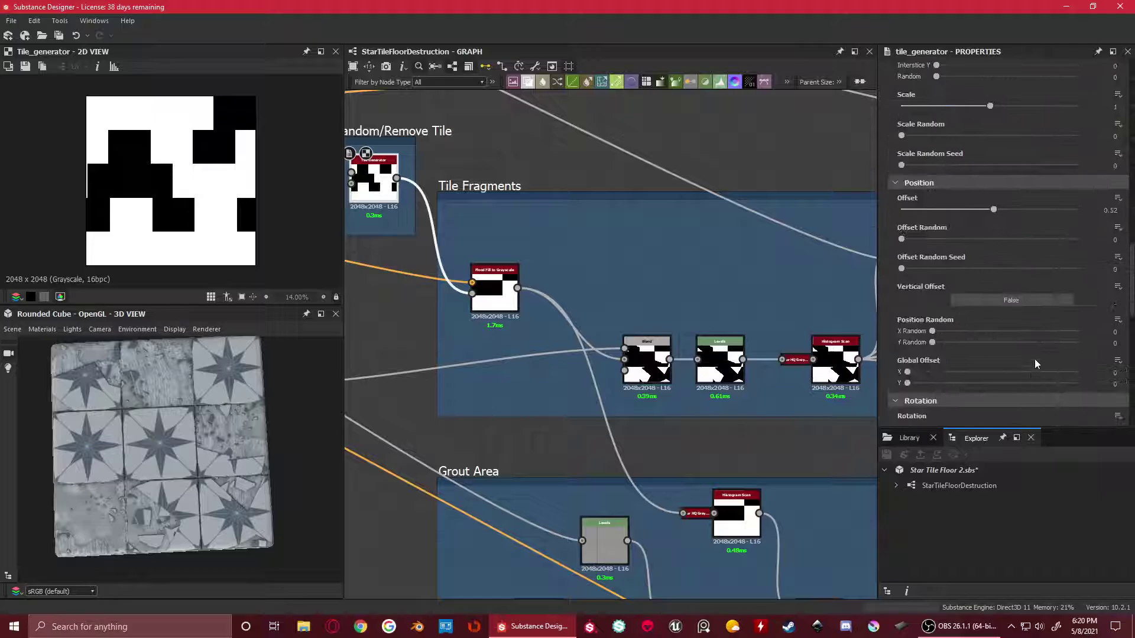
pyautogui.scroll(-10, 917, 385)
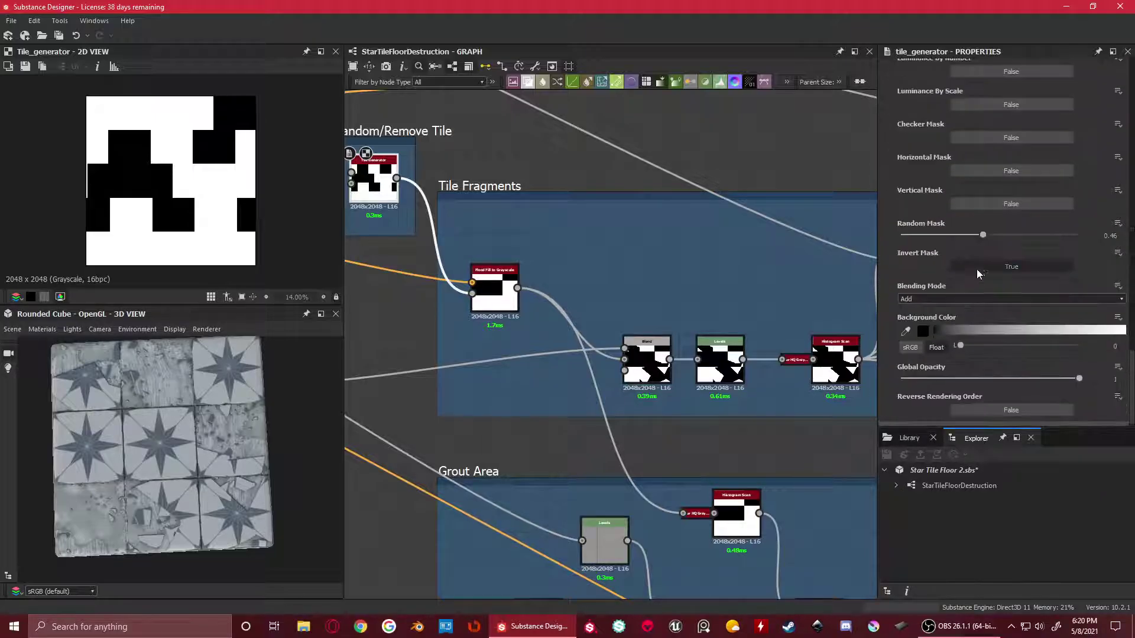
pyautogui.moveTo(983, 236)
pyautogui.mouseDown()
pyautogui.moveTo(996, 237)
pyautogui.moveTo(969, 235)
pyautogui.mouseUp()
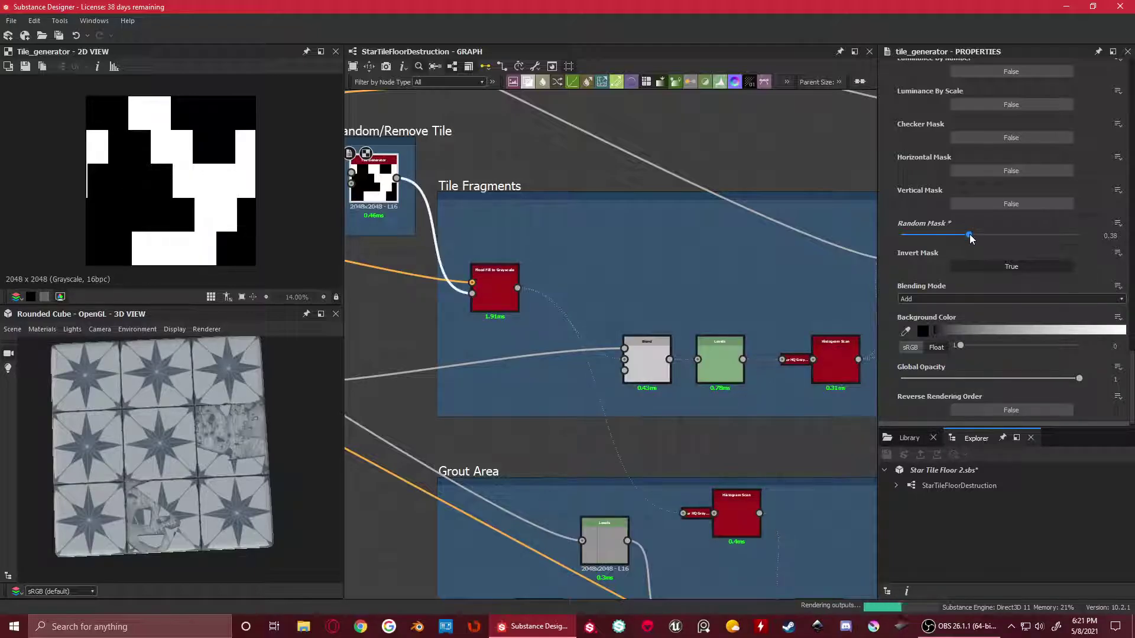
pyautogui.hotkey('ctrl', 'z')
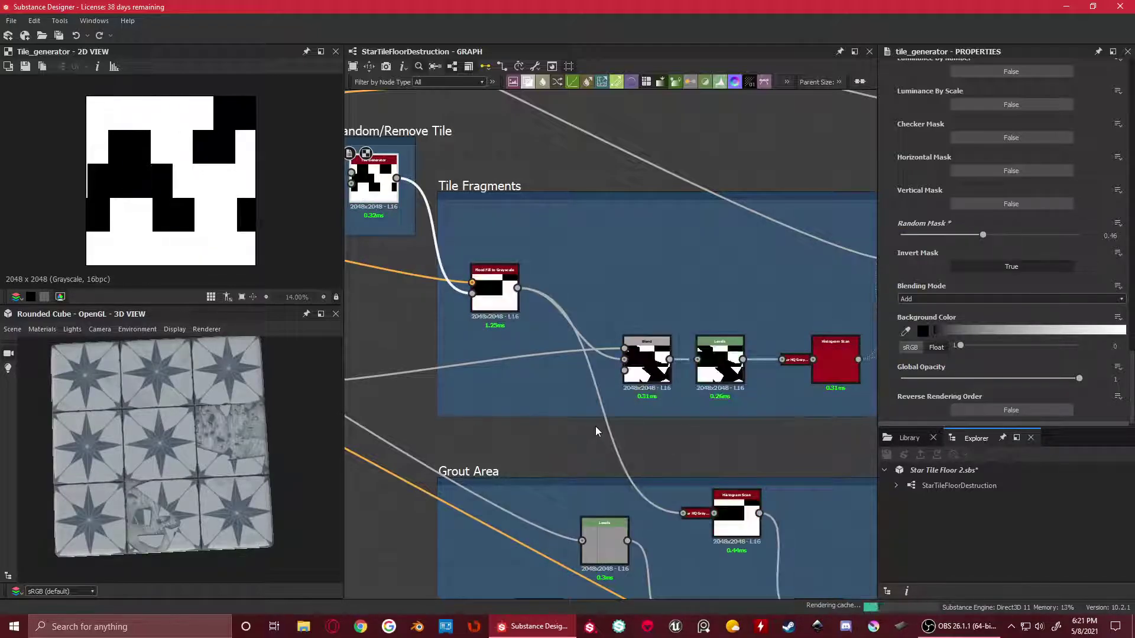
# Try a Position Offset of 0.36 on the Tile Generator, and undo the change
pyautogui.scroll(3, 718, 388)
pyautogui.scroll(10, 987, 211)
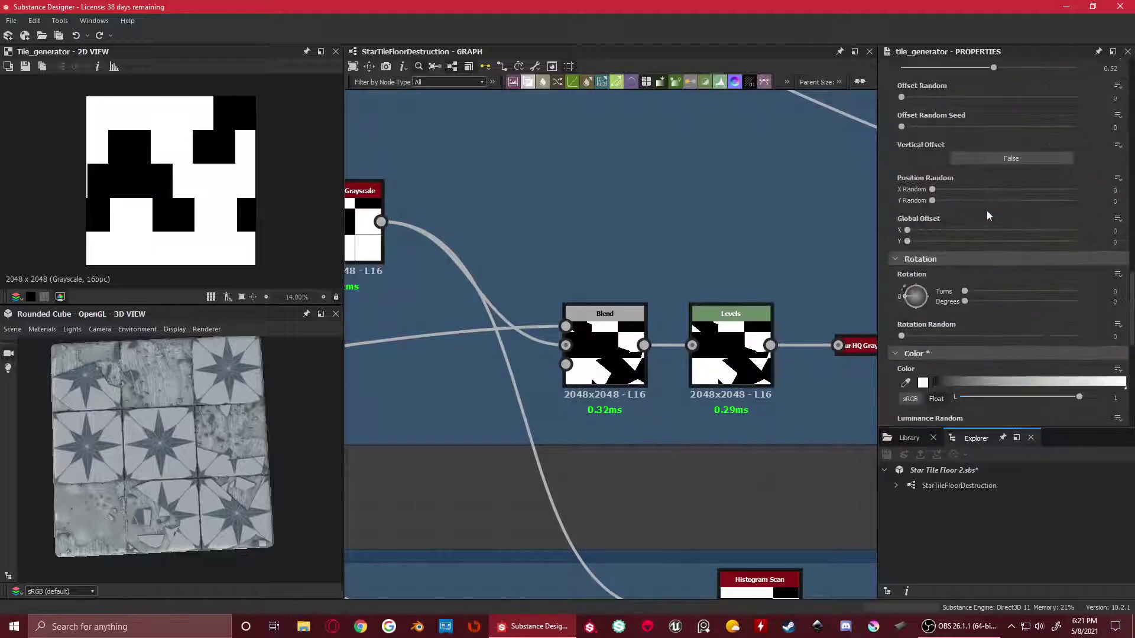
pyautogui.moveTo(993, 246)
pyautogui.mouseDown()
pyautogui.moveTo(1073, 249)
pyautogui.moveTo(979, 247)
pyautogui.moveTo(989, 247)
pyautogui.mouseUp()
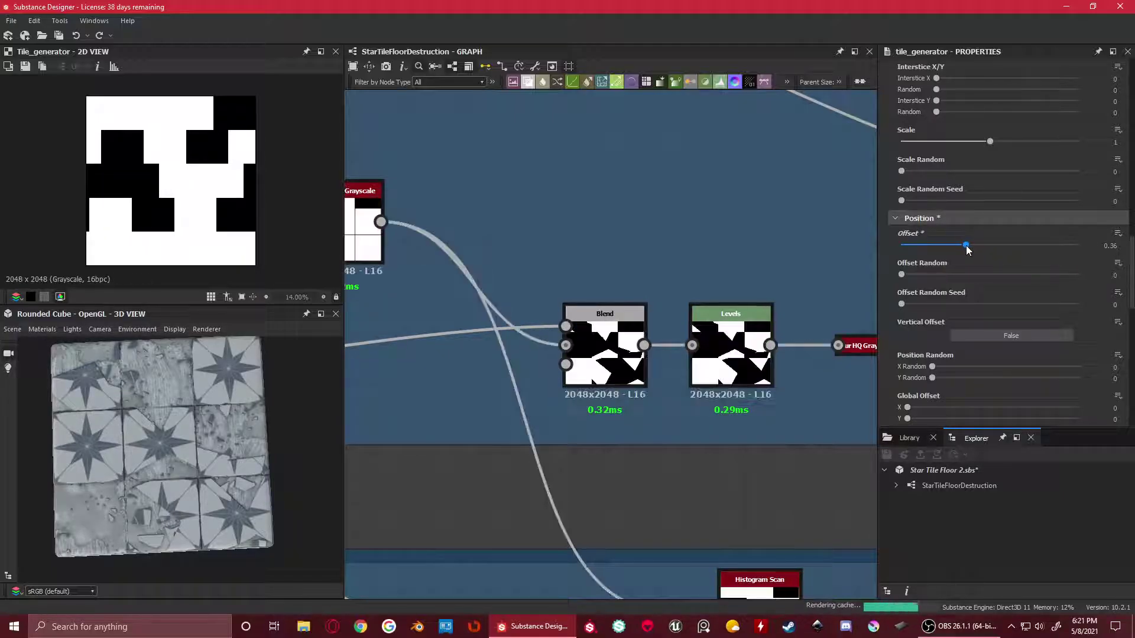
pyautogui.hotkey('ctrl', 'z')
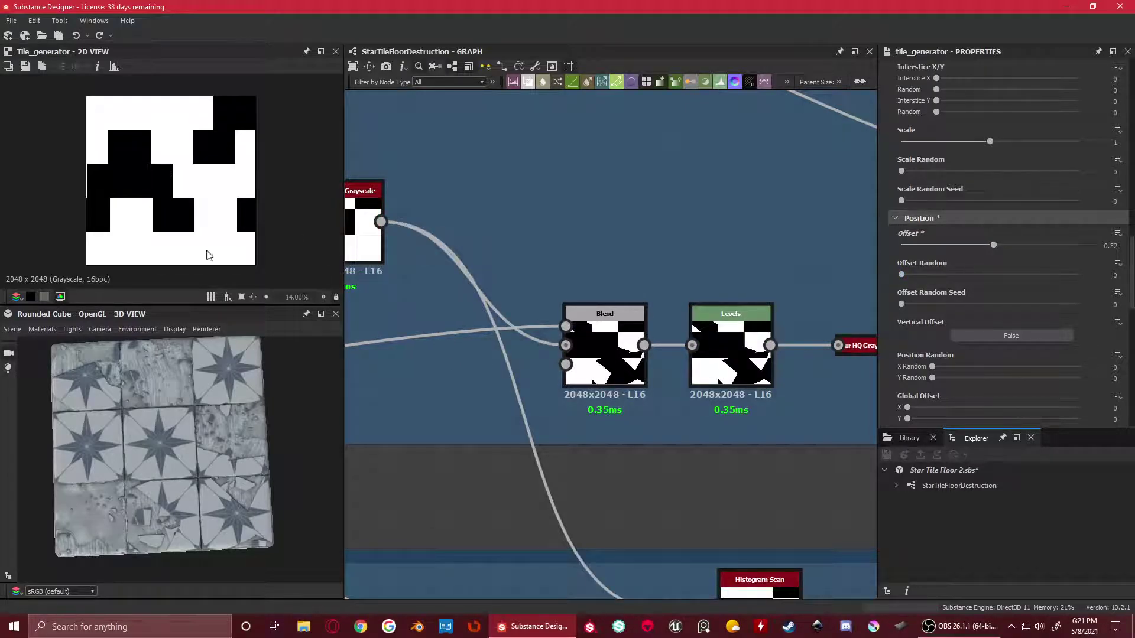
# Examine the intact and broken tiles on the 3D floor from several distances and angles
pyautogui.scroll(-2, 139, 437)
pyautogui.scroll(-3, 175, 489)
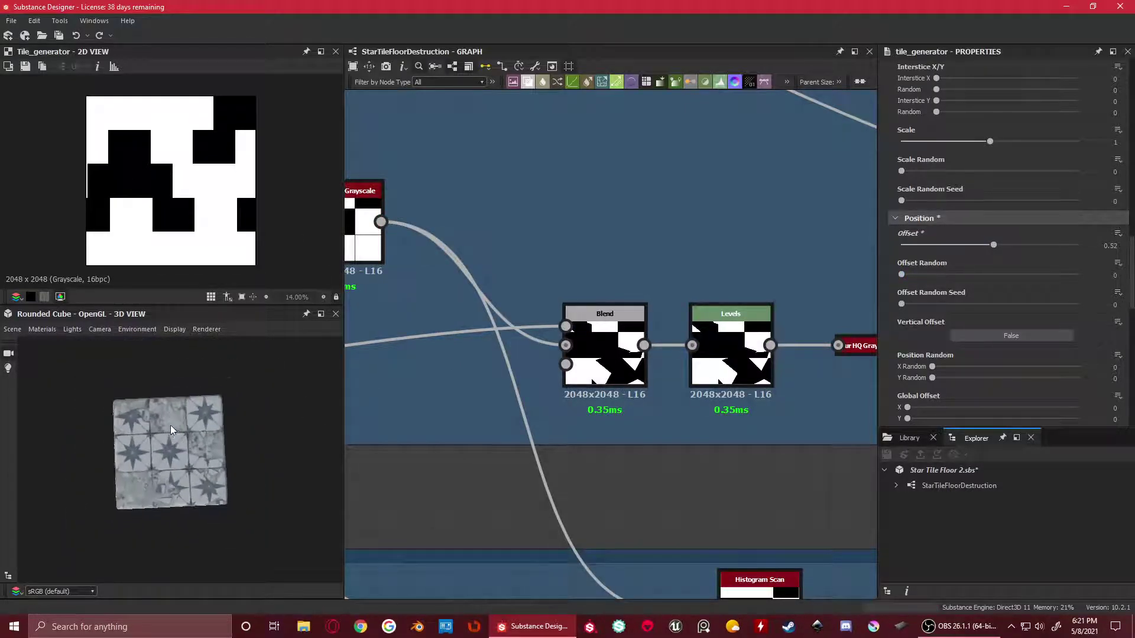
pyautogui.scroll(5, 166, 473)
pyautogui.moveTo(117, 417); pyautogui.dragTo(152, 430, button='middle')
pyautogui.scroll(-1, 151, 430)
pyautogui.moveTo(194, 495); pyautogui.dragTo(127, 455)
pyautogui.scroll(5, 127, 458)
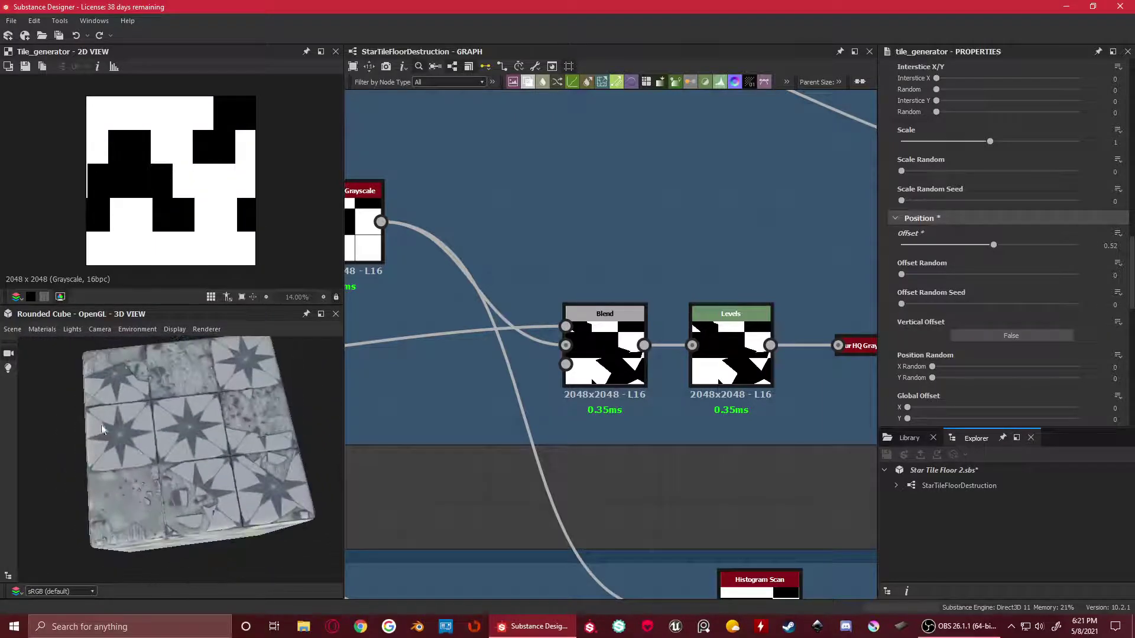
pyautogui.scroll(-3, 467, 355)
pyautogui.scroll(2, 468, 354)
# Preview Flood Fill to Grayscale and follow its output to the Blend node in Tile Fragments
pyautogui.click(468, 354)
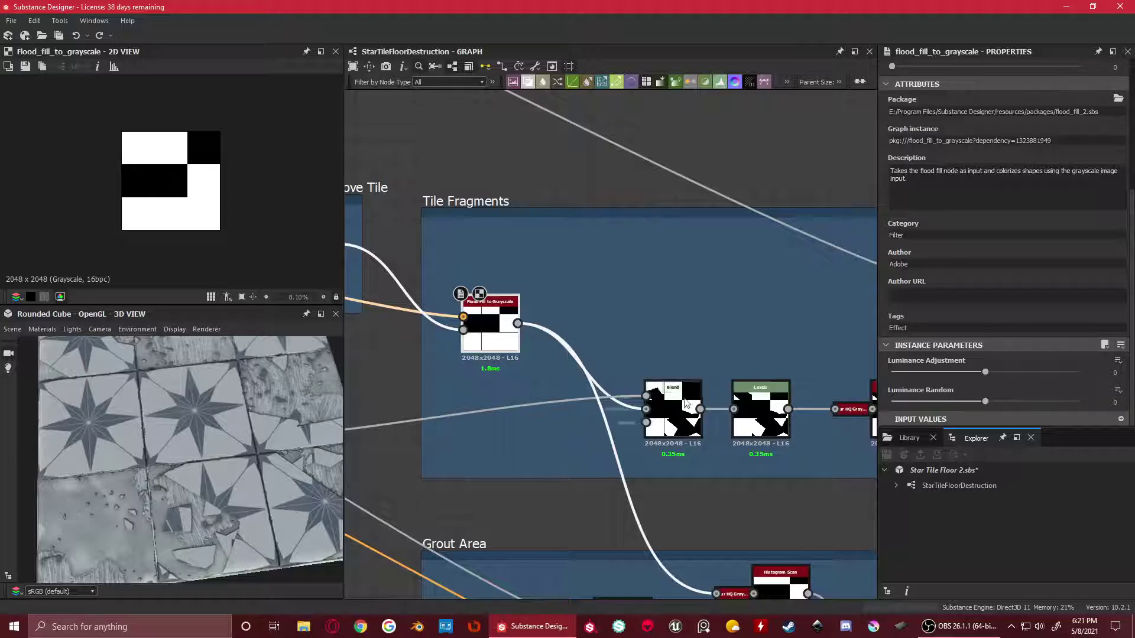
pyautogui.scroll(-1, 807, 479)
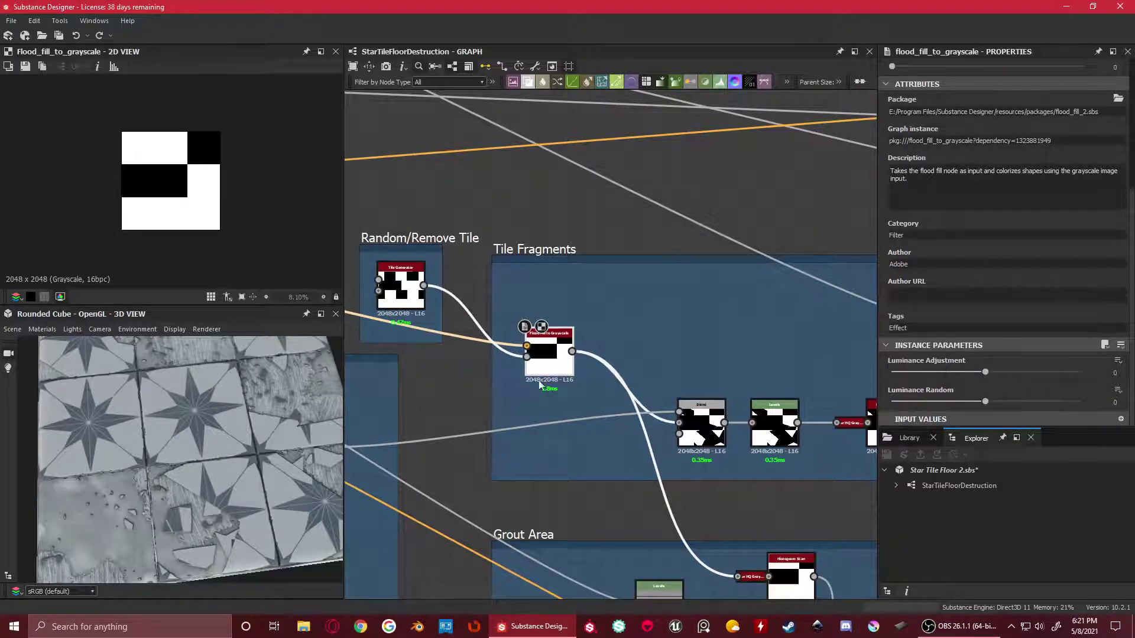
pyautogui.scroll(1, 439, 309)
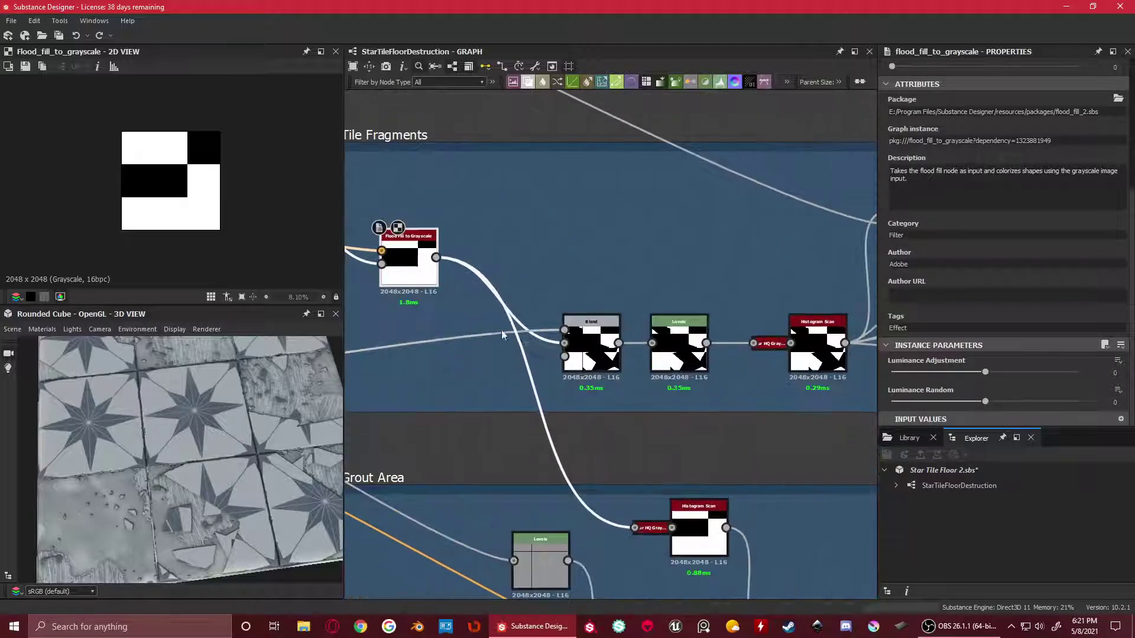
pyautogui.moveTo(436, 267); pyautogui.dragTo(267, 198, button='middle')
pyautogui.scroll(1, 559, 328)
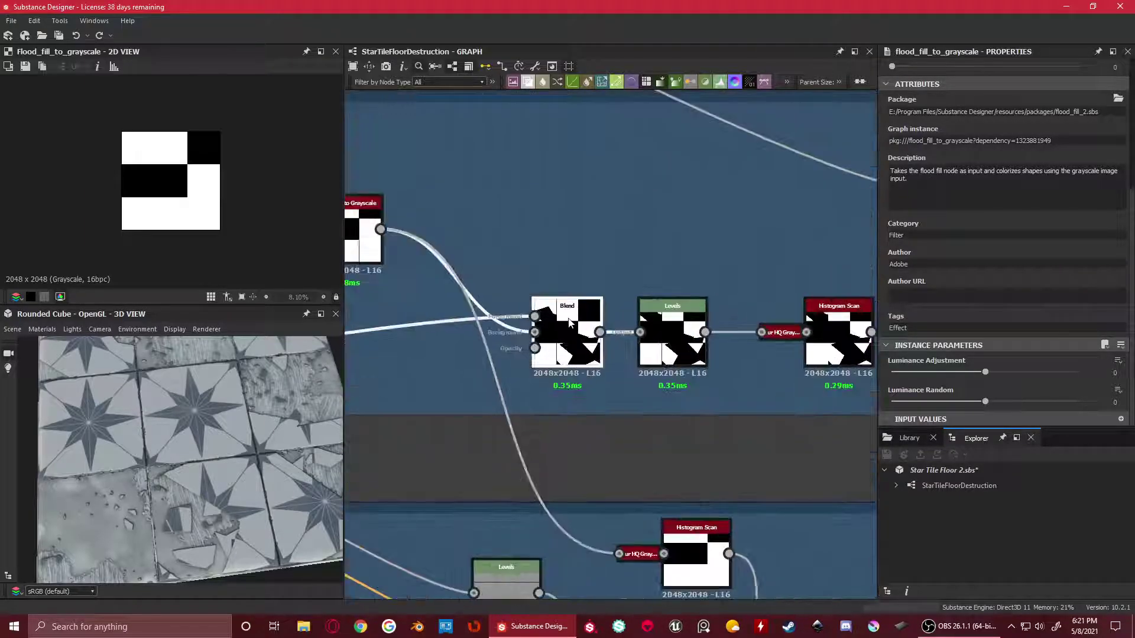
# Preview the Tile Fragments Blend node and trace its foreground connection back to the Vector Warp Grayscale node
pyautogui.click(532, 317)
pyautogui.scroll(-1, 529, 313)
pyautogui.scroll(-1, 529, 313)
pyautogui.moveTo(529, 314); pyautogui.dragTo(657, 303, button='middle')
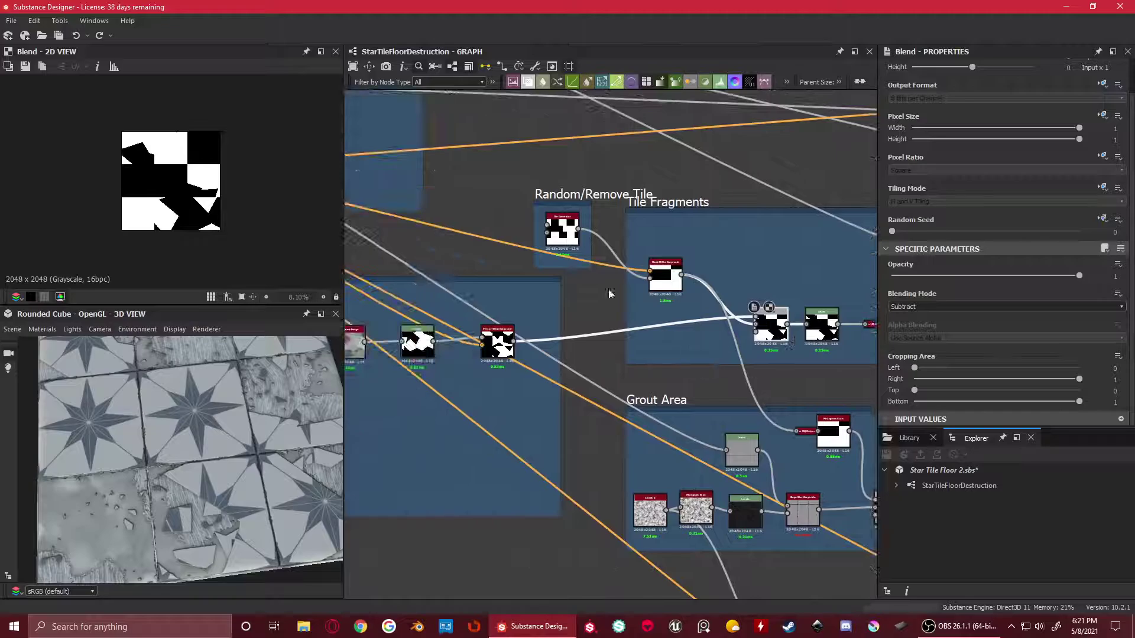
pyautogui.scroll(5, 725, 338)
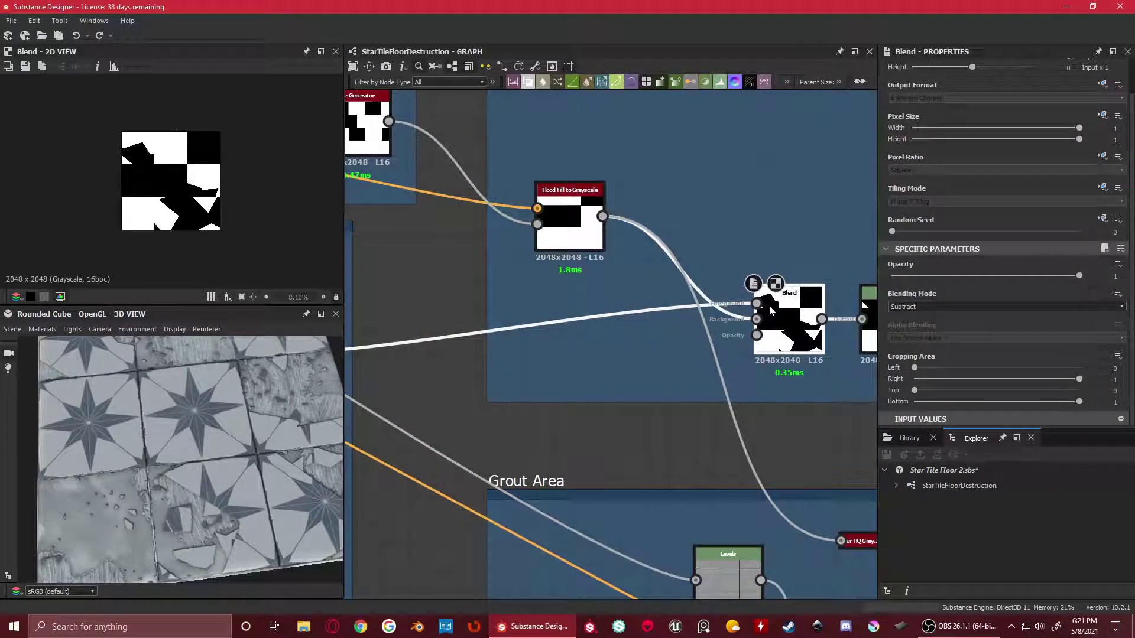
# Compare the two masks feeding the Blend, Flood Fill to Grayscale and Vector Warp Grayscale, in the 2D view
pyautogui.click(546, 208)
pyautogui.scroll(-4, 786, 341)
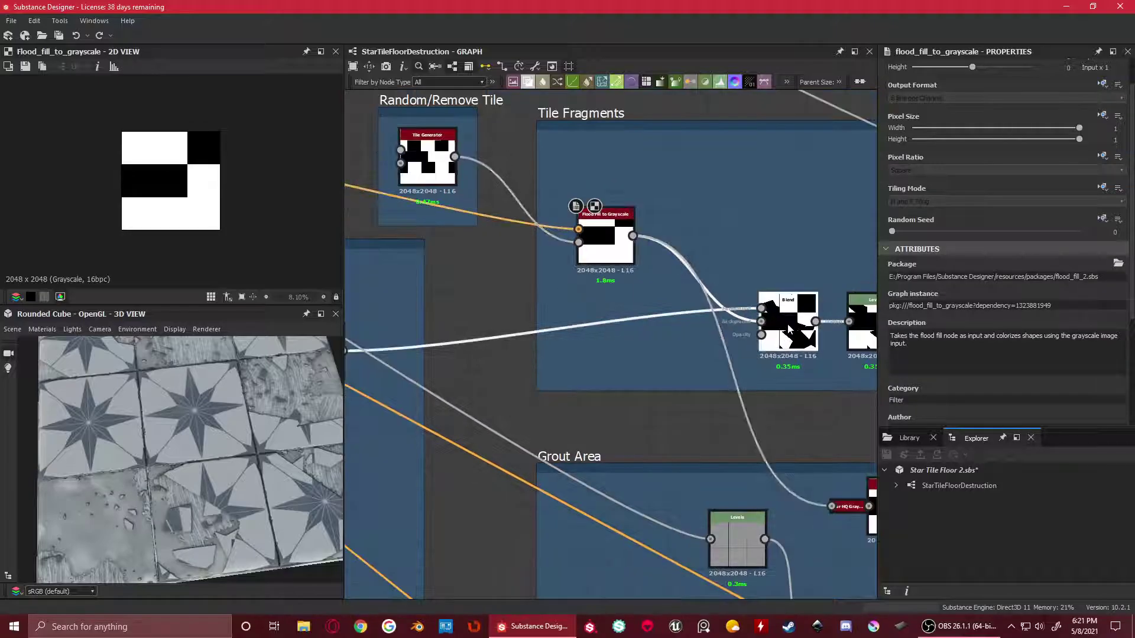
pyautogui.click(786, 341)
pyautogui.scroll(5, 553, 319)
pyautogui.click(553, 319)
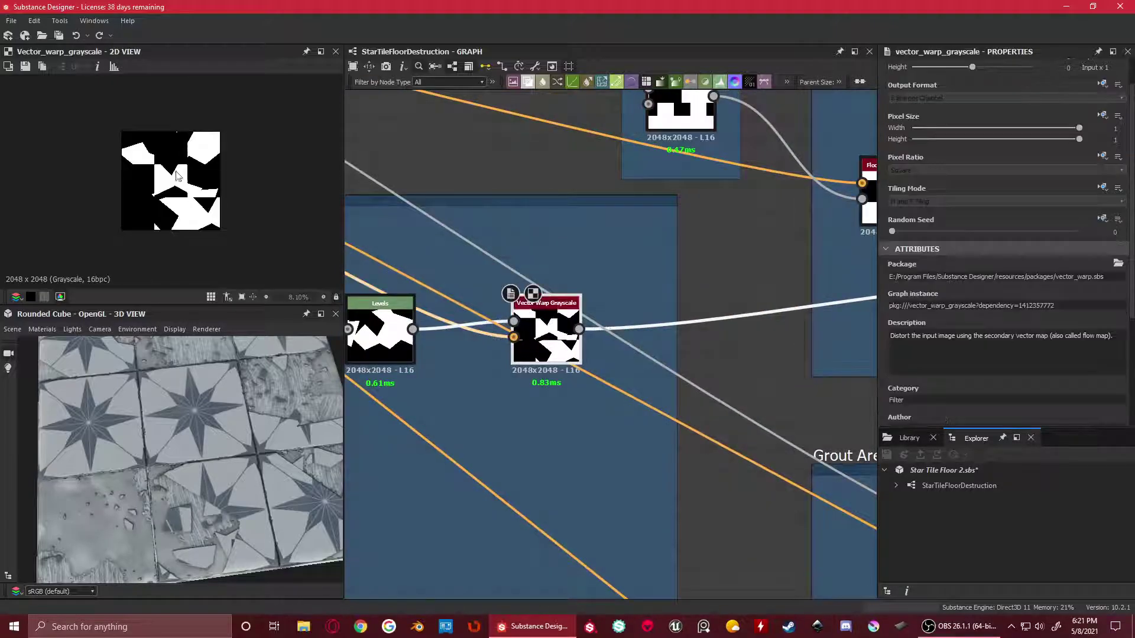
pyautogui.scroll(4, 178, 165)
pyautogui.scroll(-2, 167, 183)
pyautogui.scroll(-2, 147, 148)
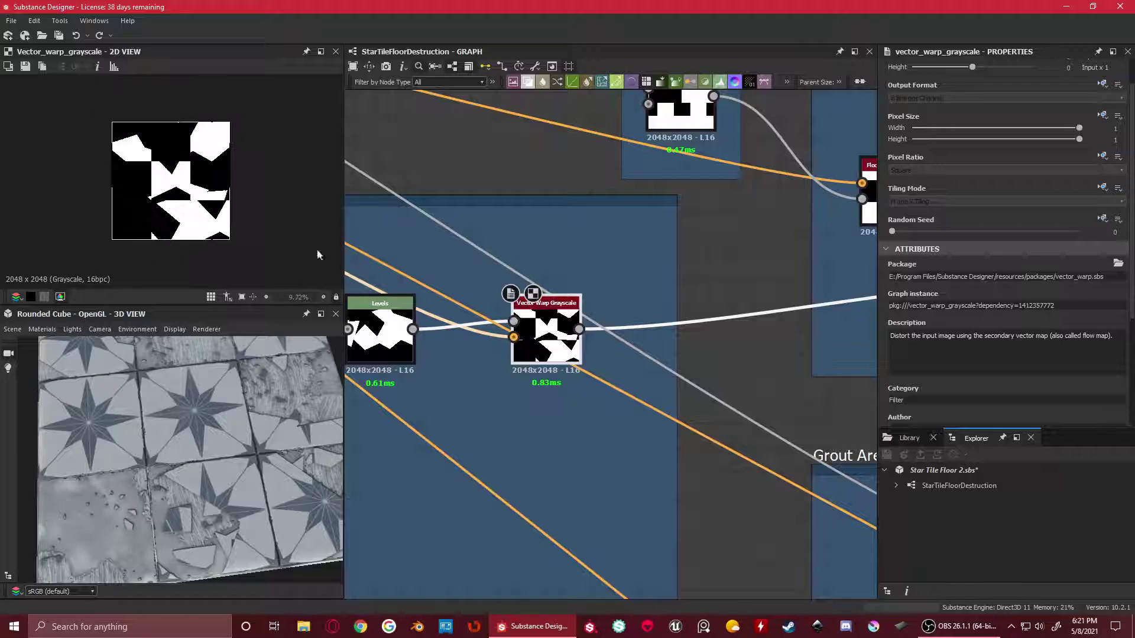
# Preview the Tile Fragments Blend output and examine its subtracted fragment shapes up close
pyautogui.scroll(-5, 709, 355)
pyautogui.scroll(6, 597, 337)
pyautogui.click(597, 337)
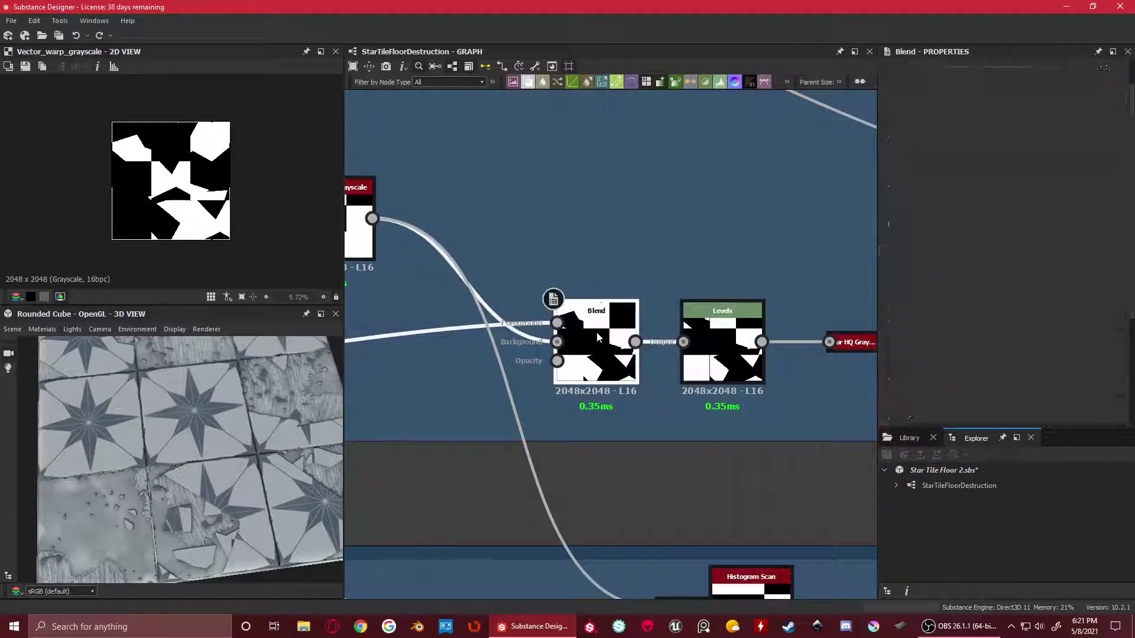
pyautogui.scroll(4, 165, 198)
pyautogui.scroll(-3, 522, 343)
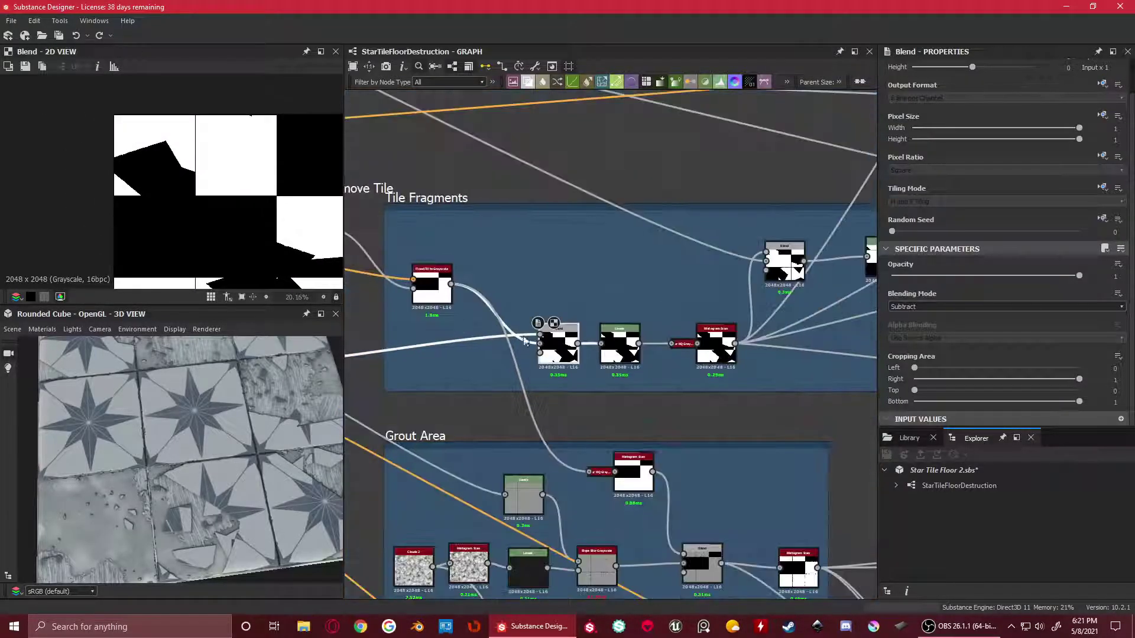
# Compare the Blend mask's black and white areas with the broken and missing tiles on the 3D floor
pyautogui.moveTo(130, 417); pyautogui.dragTo(177, 445)
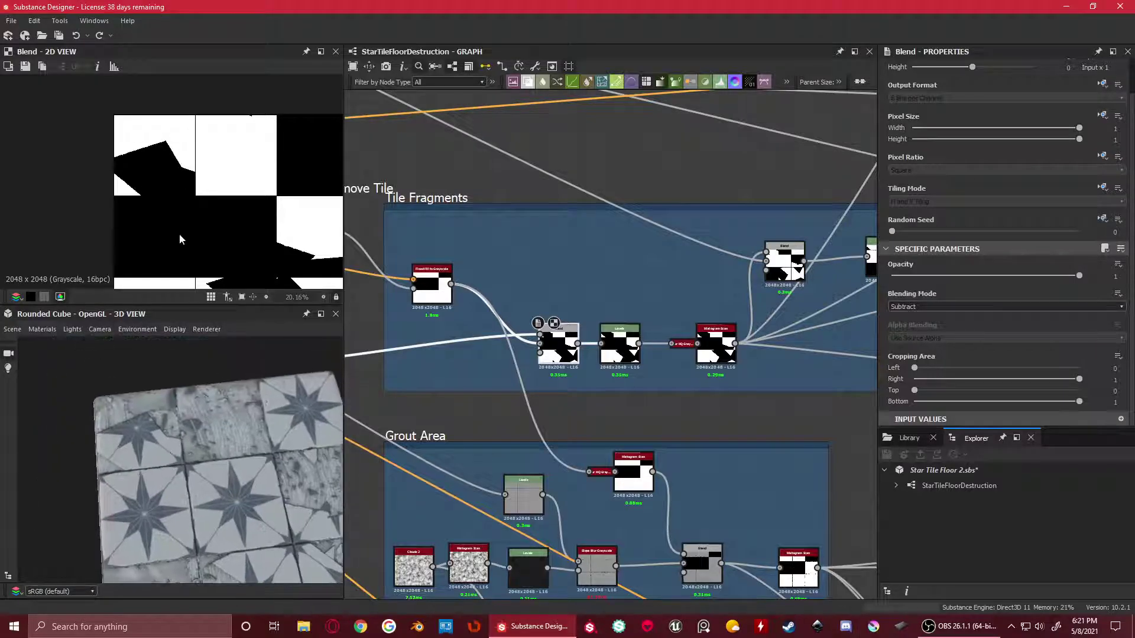
pyautogui.scroll(3, 128, 130)
pyautogui.moveTo(231, 179); pyautogui.dragTo(173, 175, button='middle')
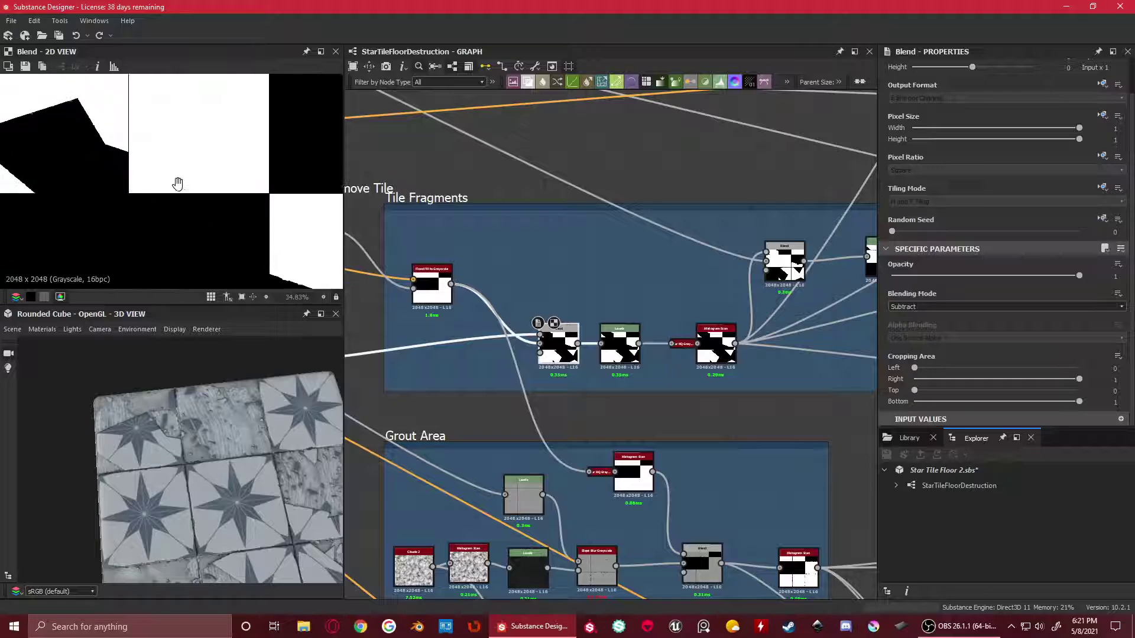
pyautogui.scroll(-2, 178, 183)
pyautogui.scroll(2, 543, 327)
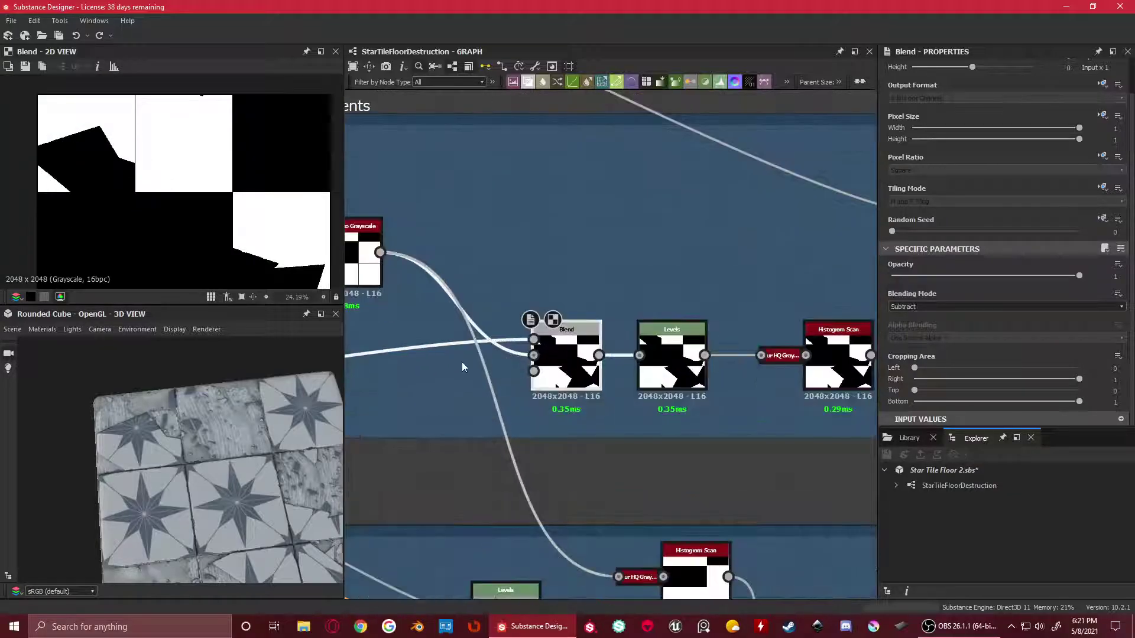
pyautogui.moveTo(263, 429); pyautogui.dragTo(178, 378)
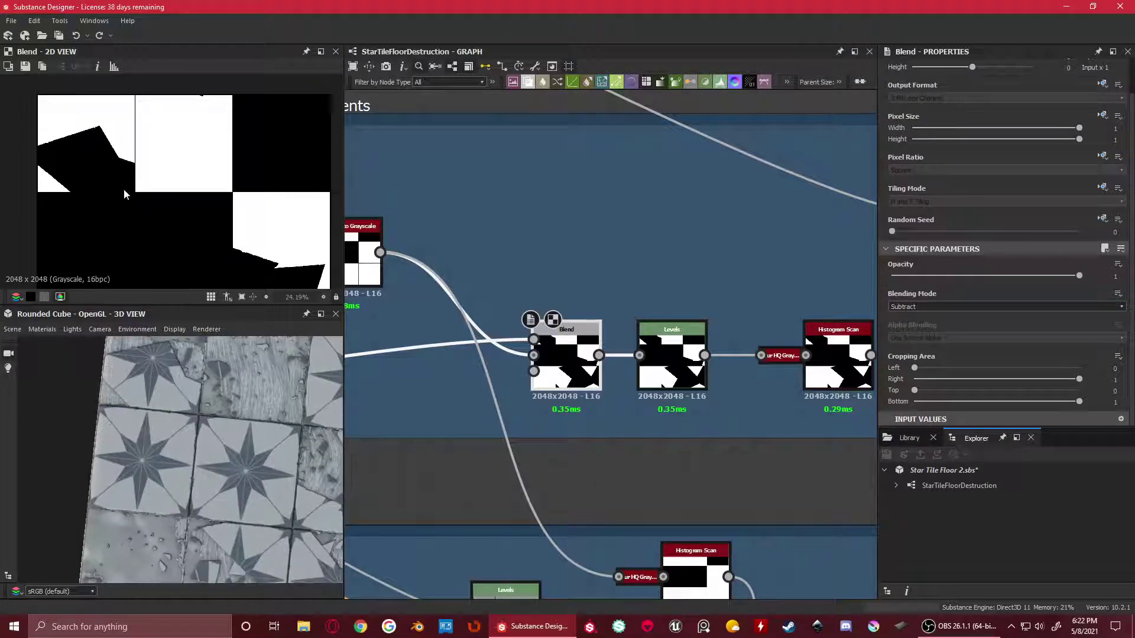
pyautogui.moveTo(220, 432); pyautogui.dragTo(101, 231)
pyautogui.scroll(-2, 90, 193)
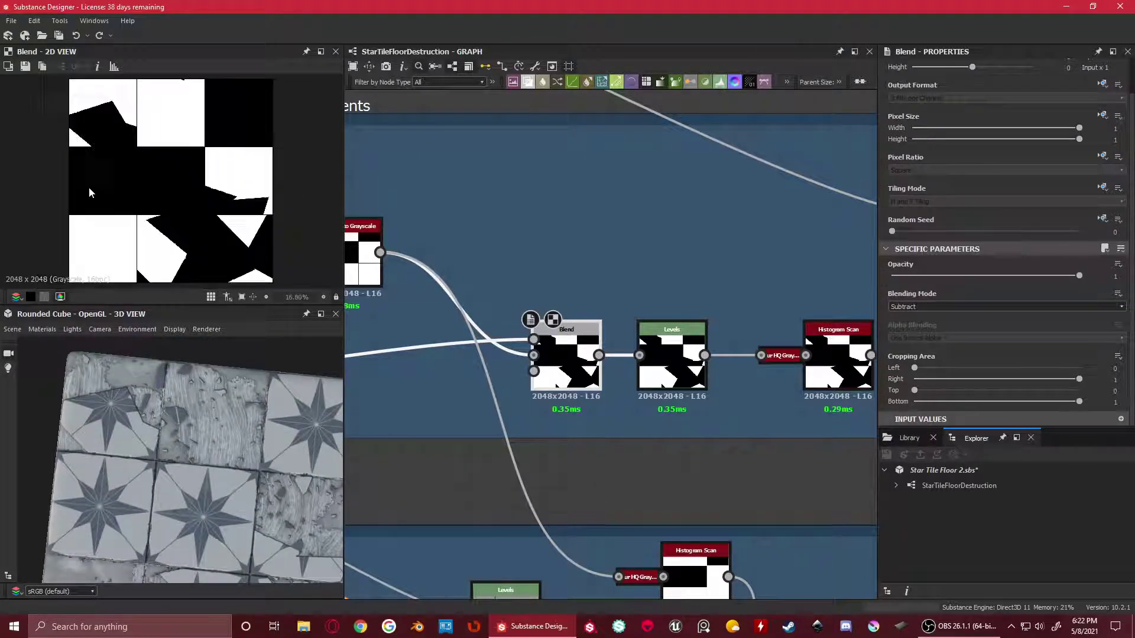
pyautogui.moveTo(134, 485); pyautogui.dragTo(111, 480)
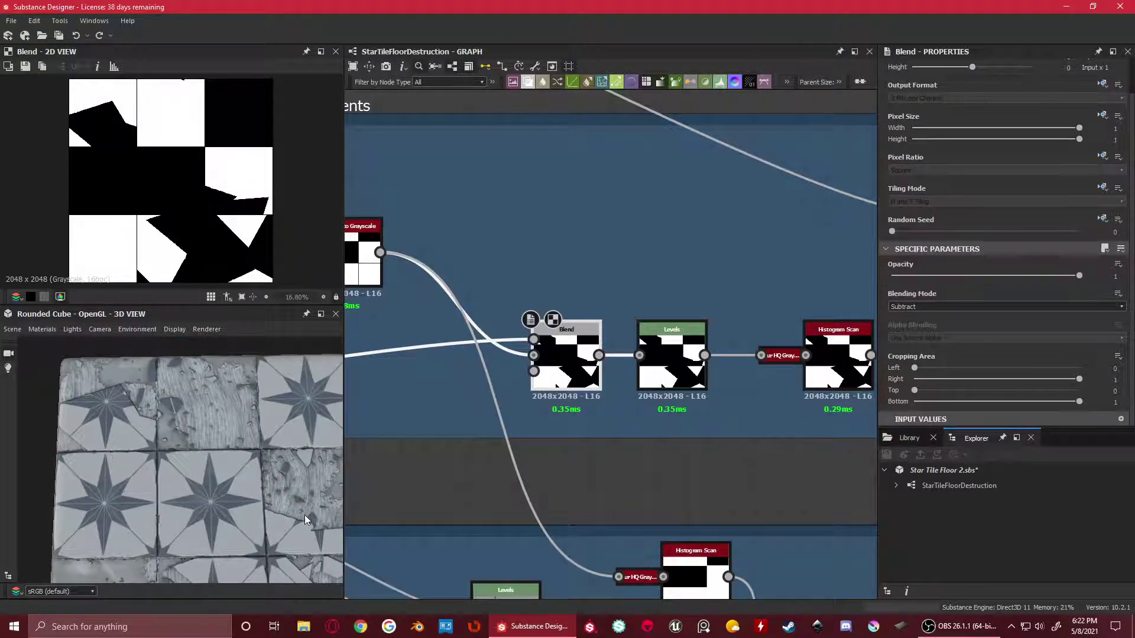
pyautogui.scroll(-1, 93, 432)
pyautogui.scroll(3, 112, 127)
pyautogui.moveTo(112, 129); pyautogui.dragTo(143, 168, button='middle')
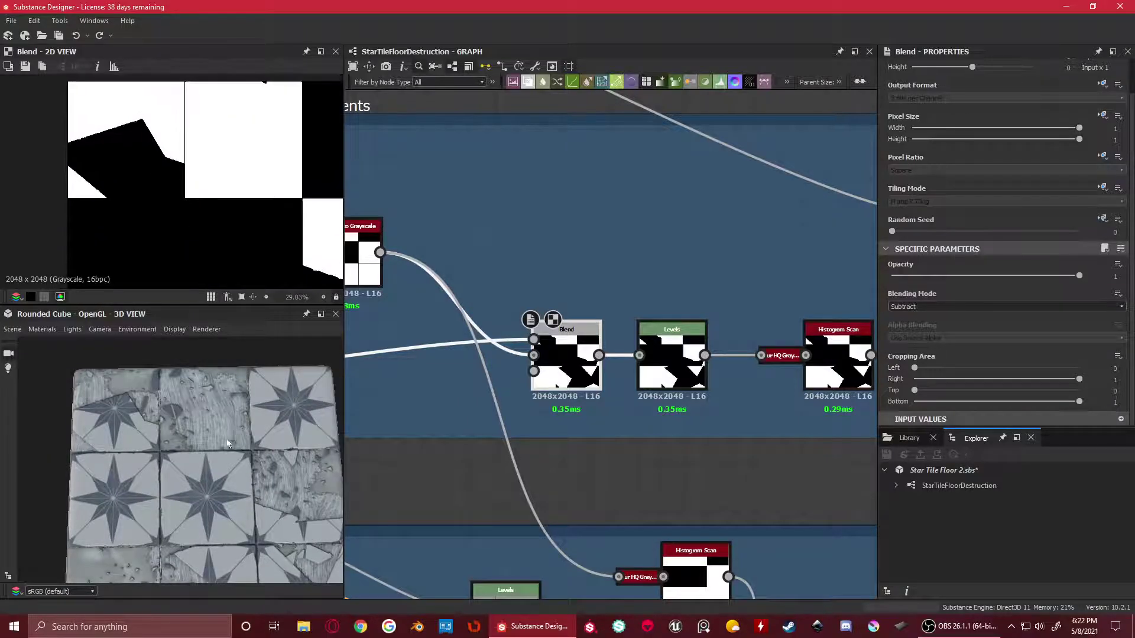
pyautogui.scroll(-1, 467, 402)
# Examine the cut-out shapes in the Blend mask alongside the Flood Fill to Grayscale node that feeds it
pyautogui.moveTo(467, 402); pyautogui.dragTo(609, 373, button='middle')
pyautogui.scroll(-3, 142, 157)
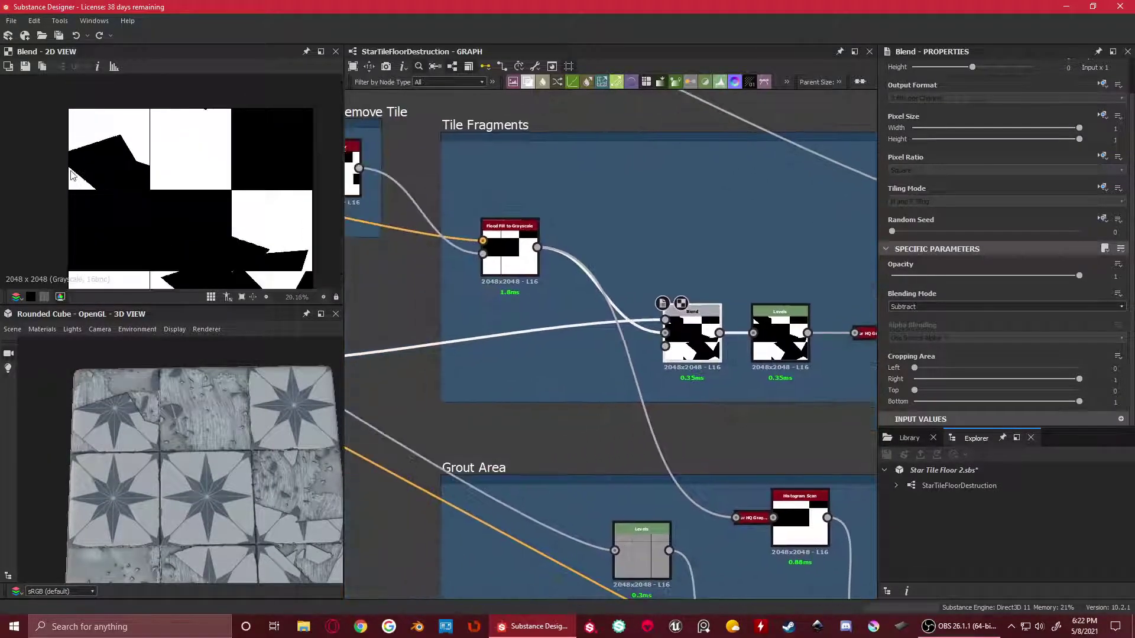
pyautogui.scroll(2, 121, 135)
pyautogui.moveTo(122, 134); pyautogui.dragTo(140, 115, button='middle')
pyautogui.scroll(-1, 156, 157)
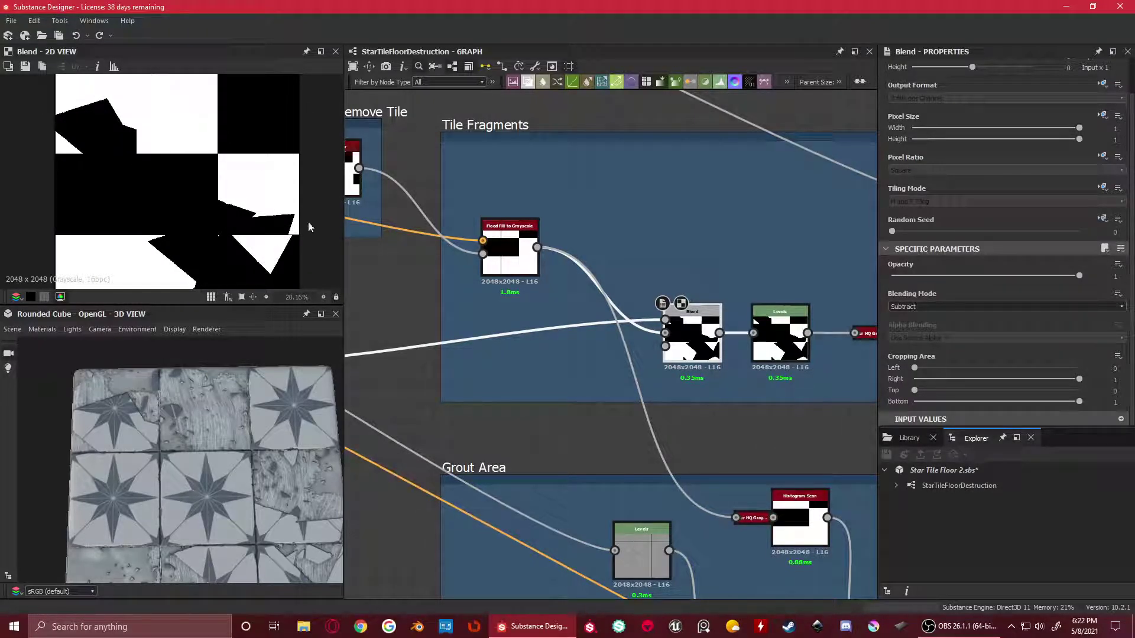
# Survey the Grout Area, Dirt and Grout frames and the connections leading to them from Tile Fragments
pyautogui.scroll(-2, 309, 227)
pyautogui.scroll(-4, 588, 289)
pyautogui.moveTo(628, 419); pyautogui.dragTo(557, 246, button='middle')
pyautogui.scroll(-3, 609, 314)
pyautogui.moveTo(697, 398); pyautogui.dragTo(561, 331, button='middle')
pyautogui.scroll(2, 579, 436)
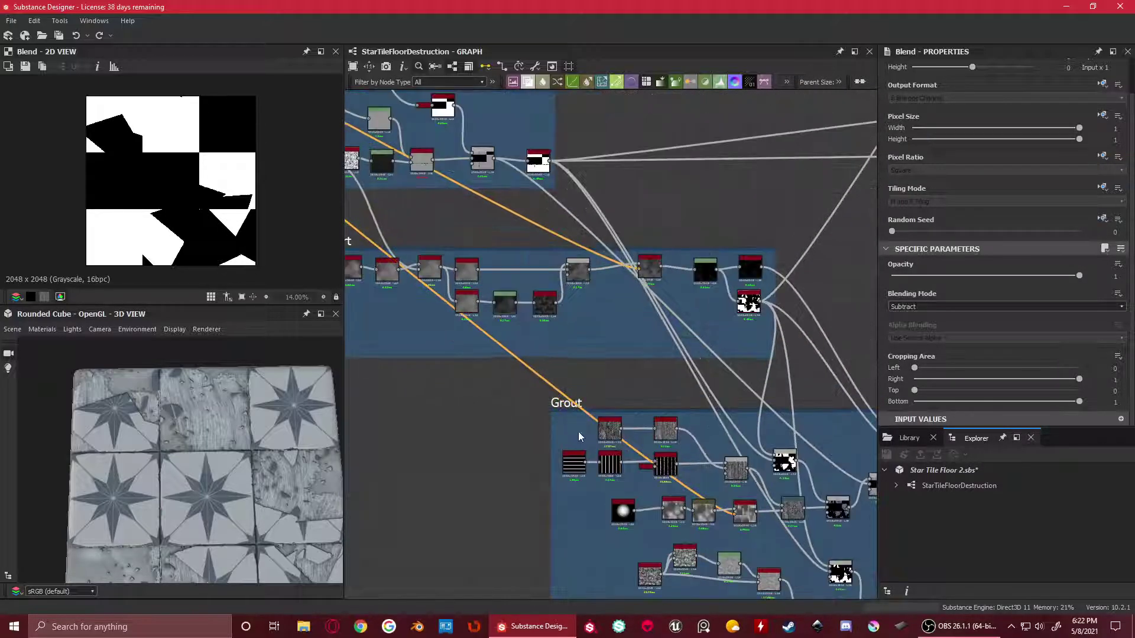
pyautogui.scroll(-3, 579, 436)
pyautogui.scroll(1, 449, 334)
pyautogui.moveTo(551, 151); pyautogui.dragTo(550, 266, button='middle')
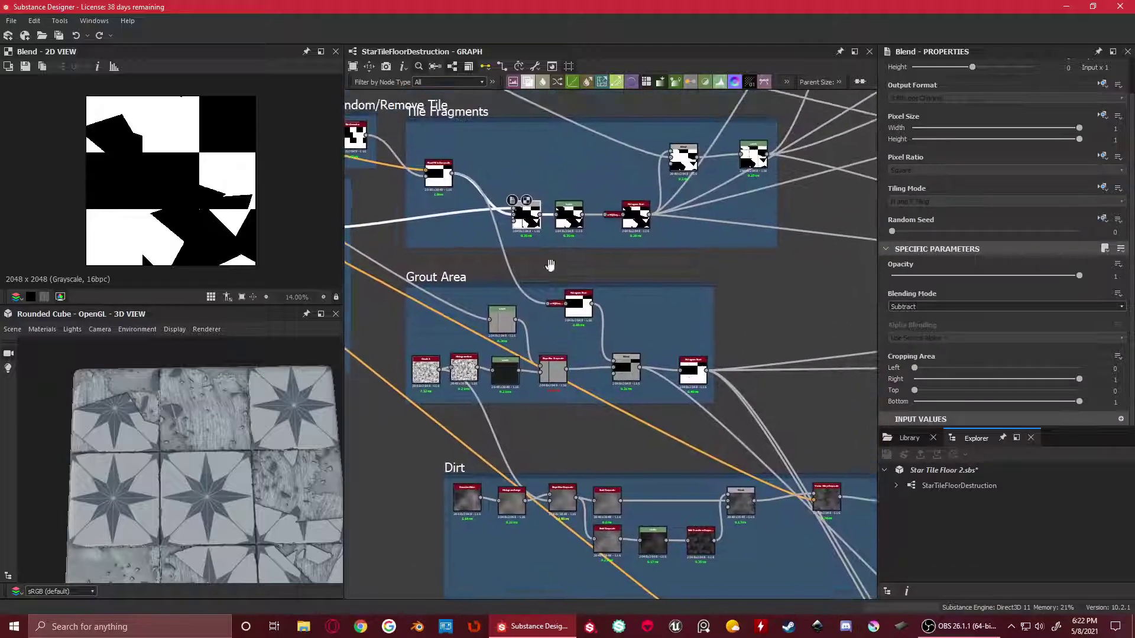
# Inspect the broken-corner fragment and the whole tile layout in the Tile Fragments Blend mask
pyautogui.scroll(3, 124, 109)
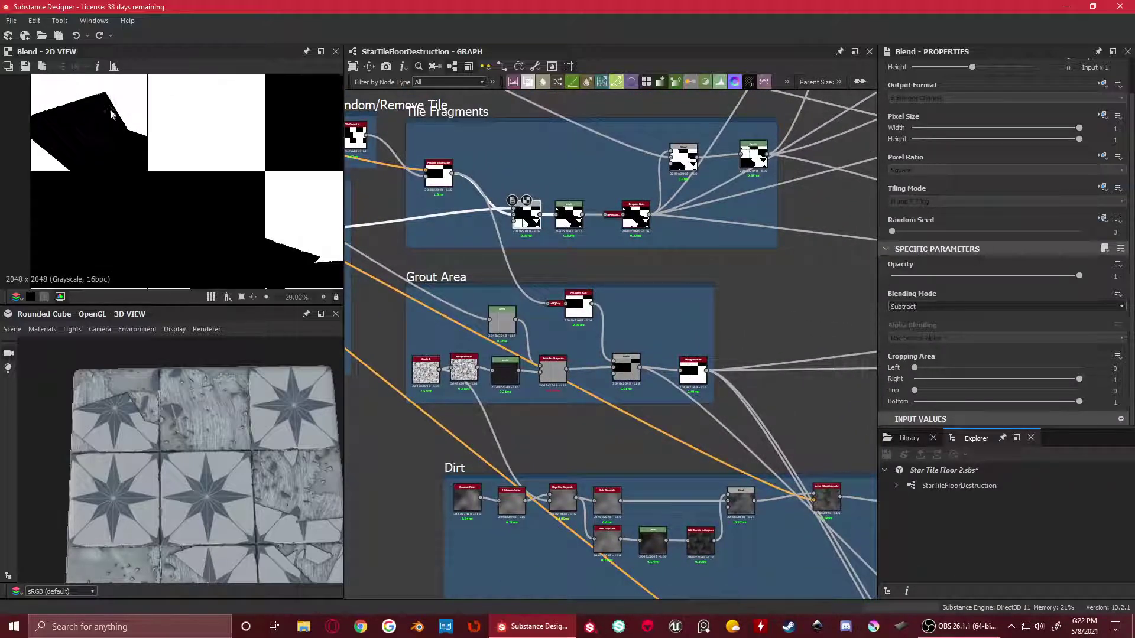
pyautogui.scroll(4, 588, 225)
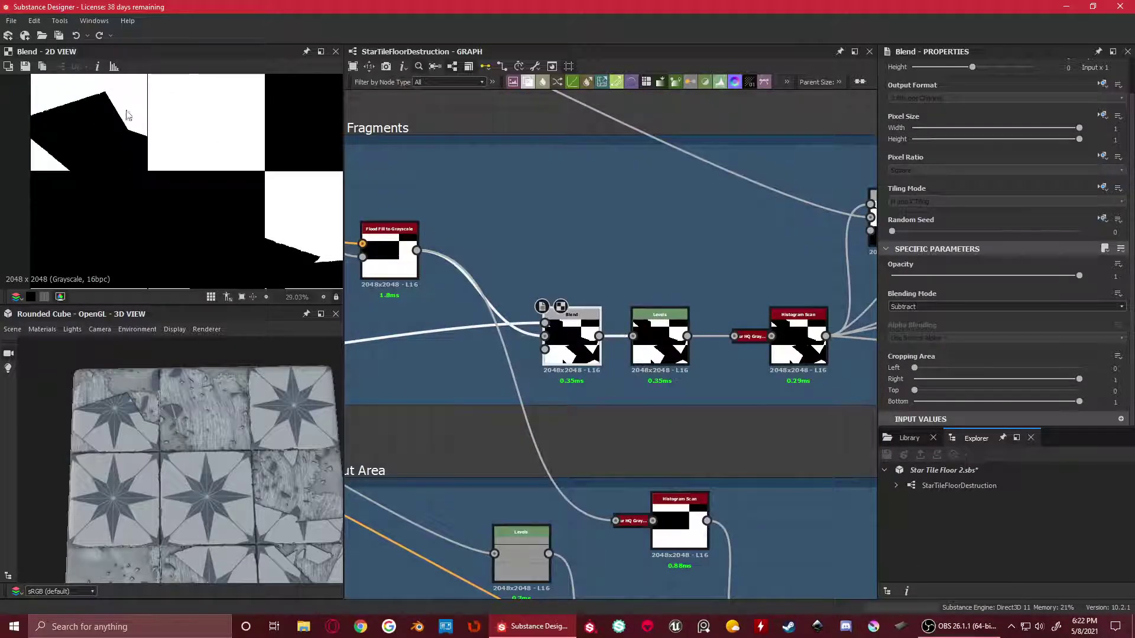
pyautogui.scroll(-1, 117, 109)
pyautogui.scroll(-1, 117, 108)
pyautogui.scroll(1, 636, 322)
pyautogui.moveTo(558, 331); pyautogui.dragTo(546, 332)
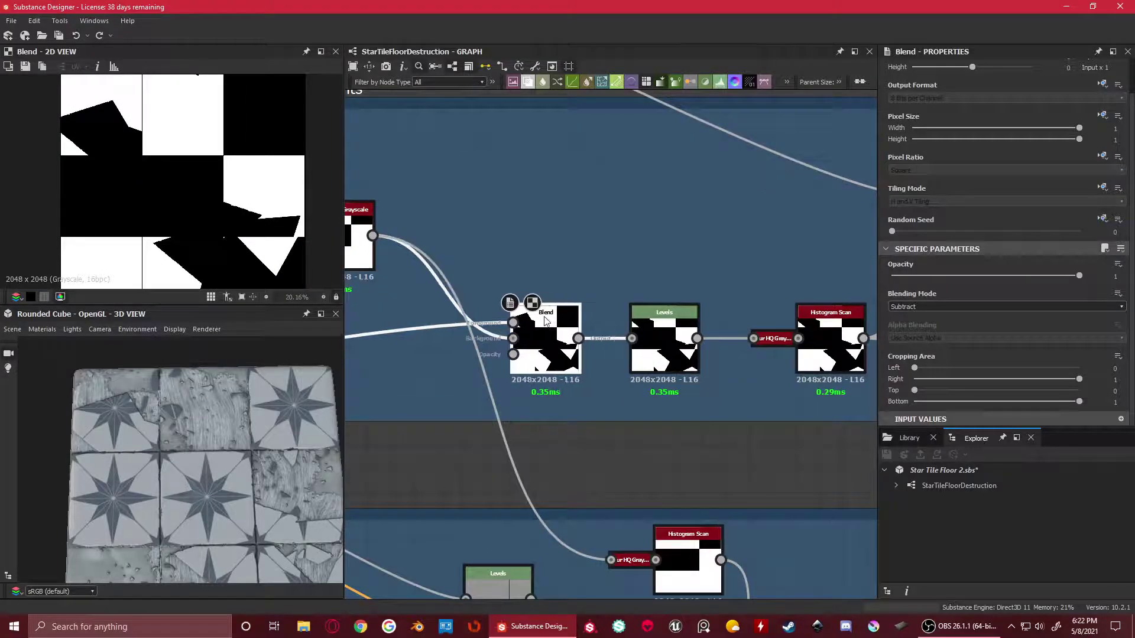
pyautogui.scroll(-2, 157, 112)
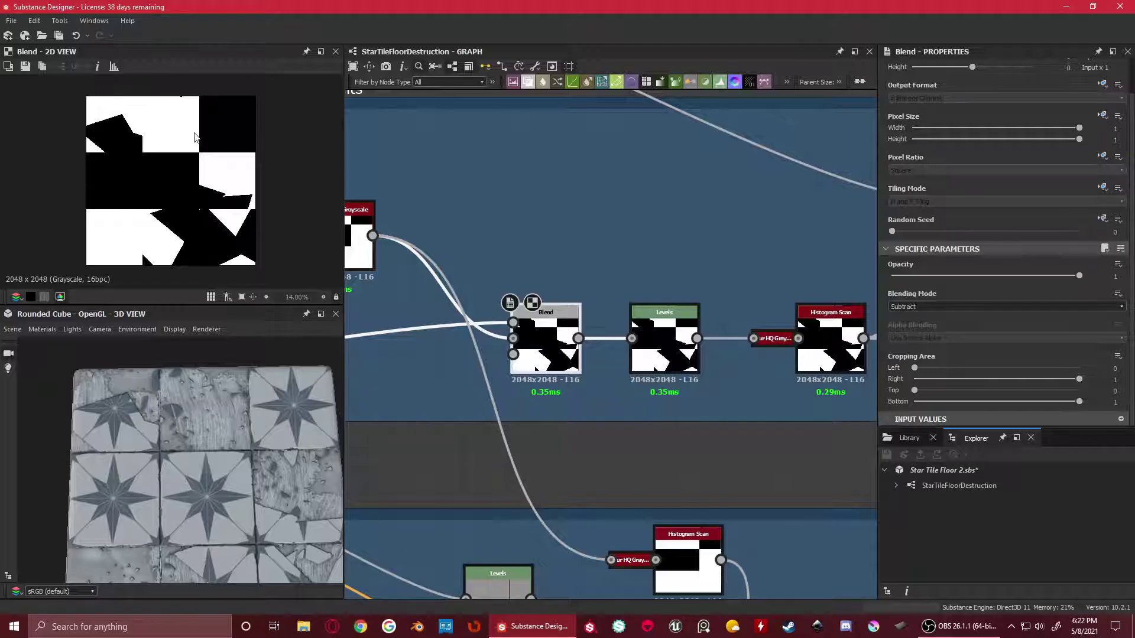
# Preview the Levels node after the Blend in Tile Fragments and examine its mask edges and tile corners up close
pyautogui.scroll(-2, 712, 311)
pyautogui.scroll(2, 586, 306)
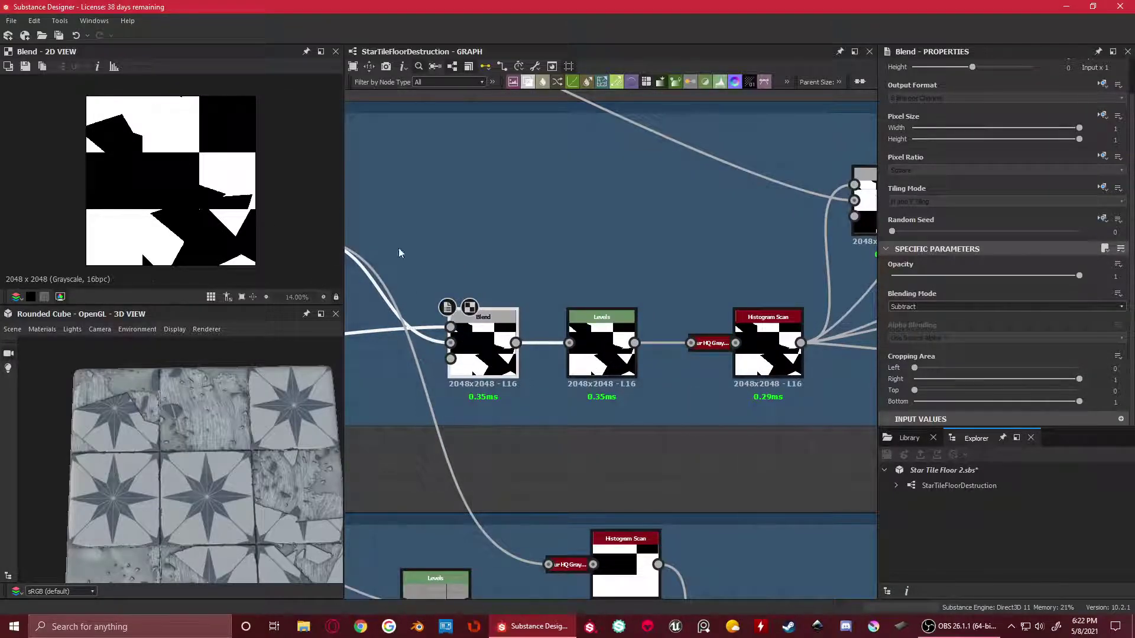
pyautogui.scroll(-3, 489, 331)
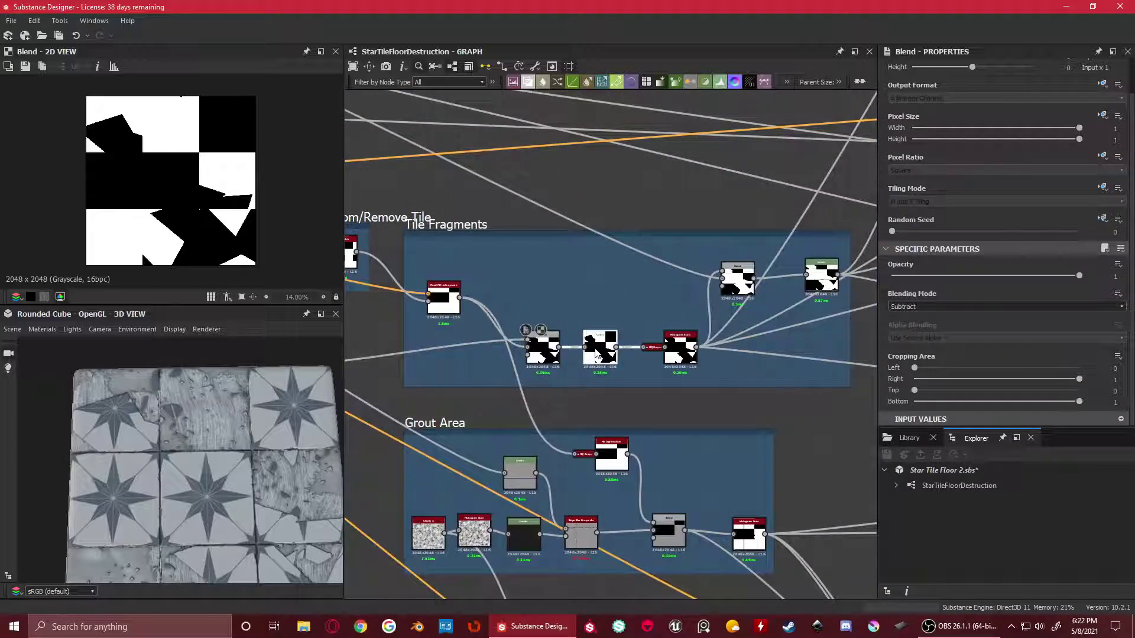
pyautogui.doubleClick(600, 348)
pyautogui.scroll(4, 90, 118)
pyautogui.scroll(4, 162, 152)
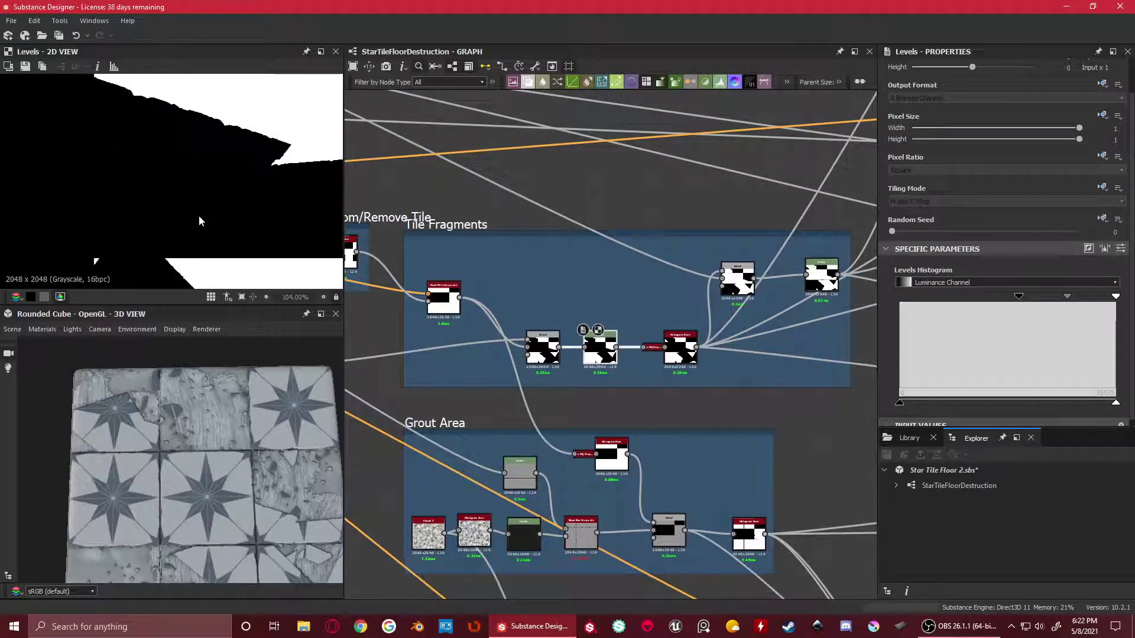
pyautogui.scroll(8, 178, 177)
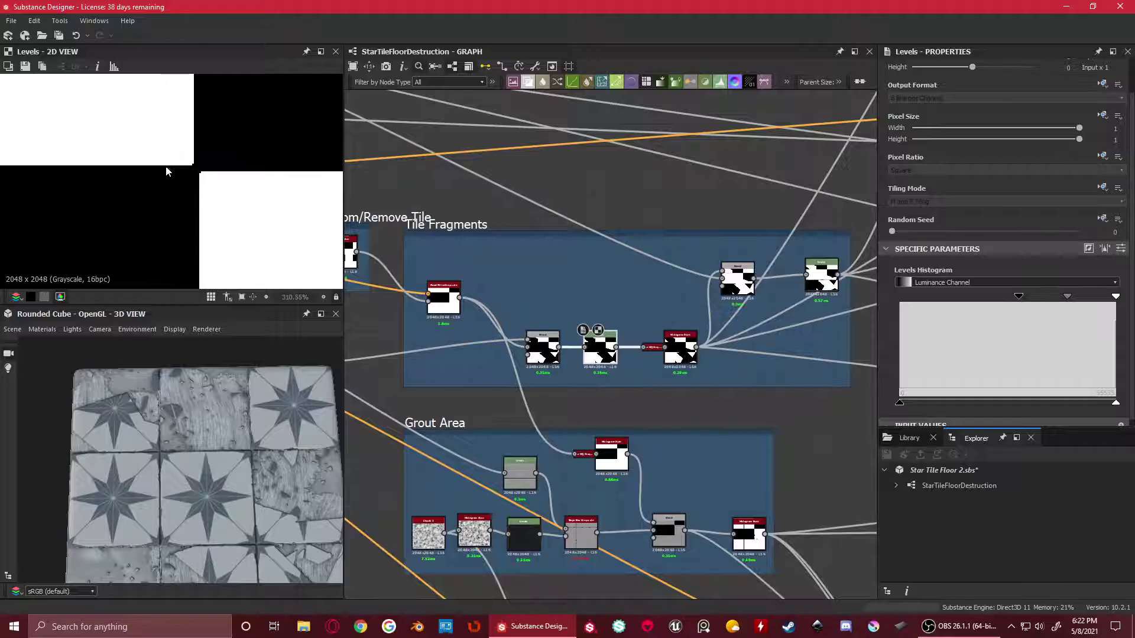
pyautogui.scroll(3, 570, 336)
# Compare the Blend output with the Levels output, checking the gaps between tiles and the overall fragment layout
pyautogui.doubleClick(516, 347)
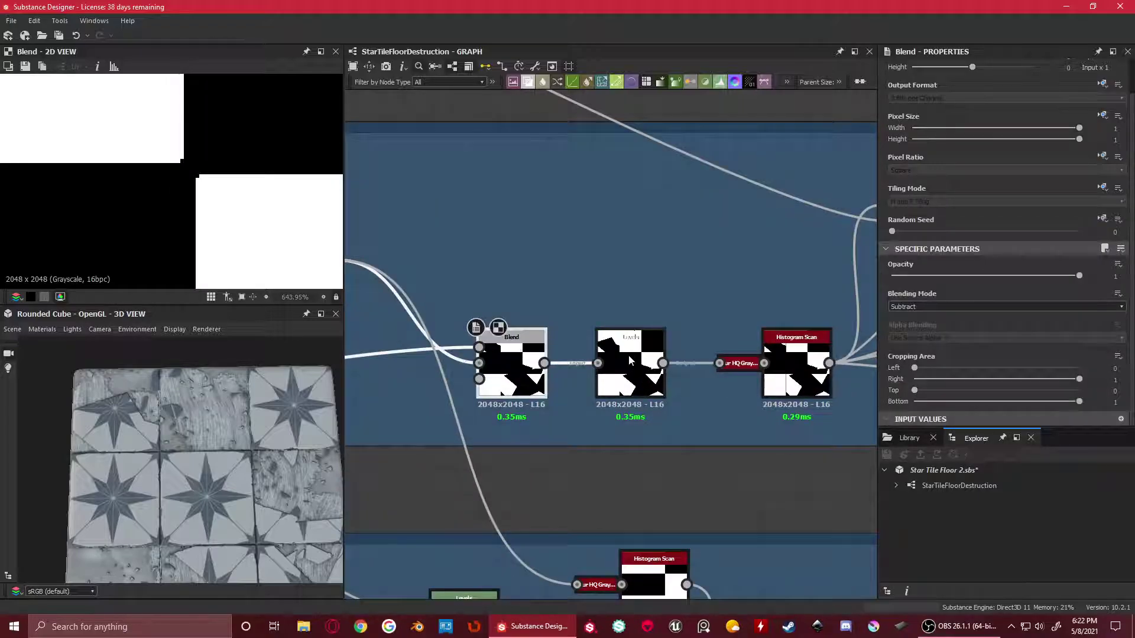
pyautogui.doubleClick(629, 354)
pyautogui.scroll(-15, 199, 194)
pyautogui.scroll(3, 135, 169)
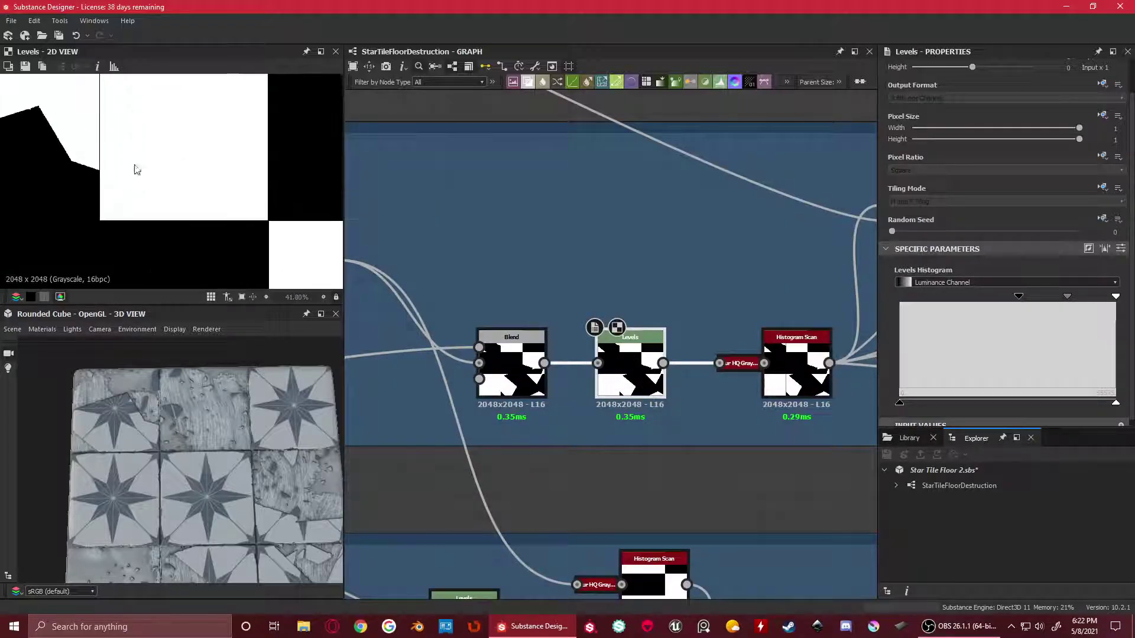
pyautogui.scroll(1, 655, 364)
pyautogui.scroll(-4, 201, 166)
pyautogui.scroll(-2, 779, 382)
pyautogui.moveTo(753, 381); pyautogui.dragTo(502, 288, button='middle')
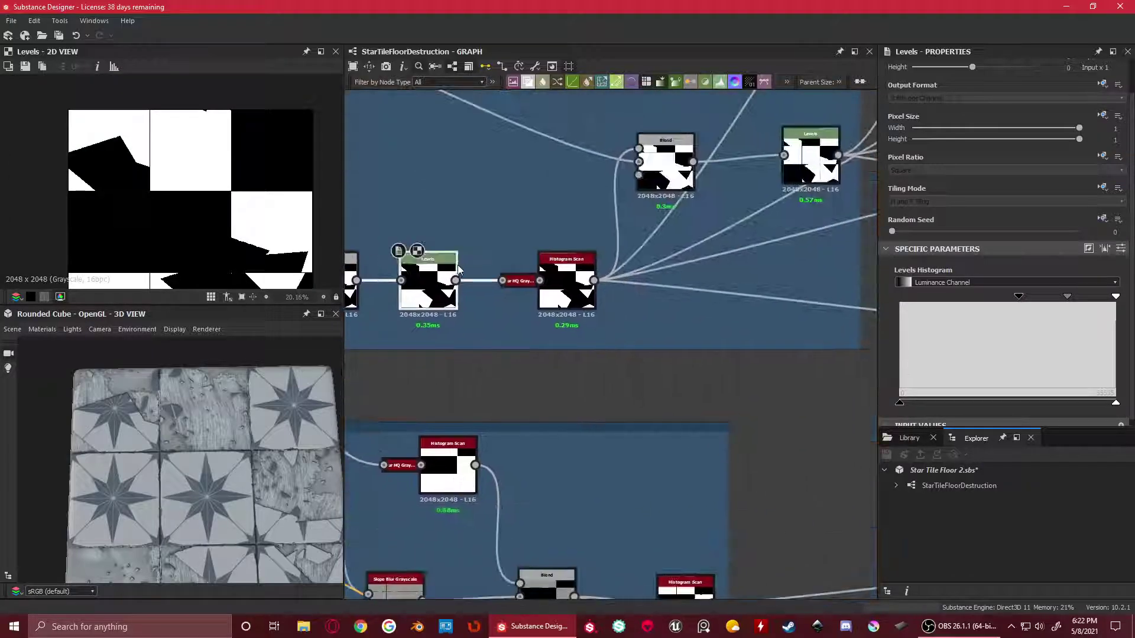
# Preview the Blur HQ Grayscale node between Levels and Histogram Scan and inspect its fragment edges
pyautogui.scroll(4, 450, 269)
pyautogui.click(588, 297)
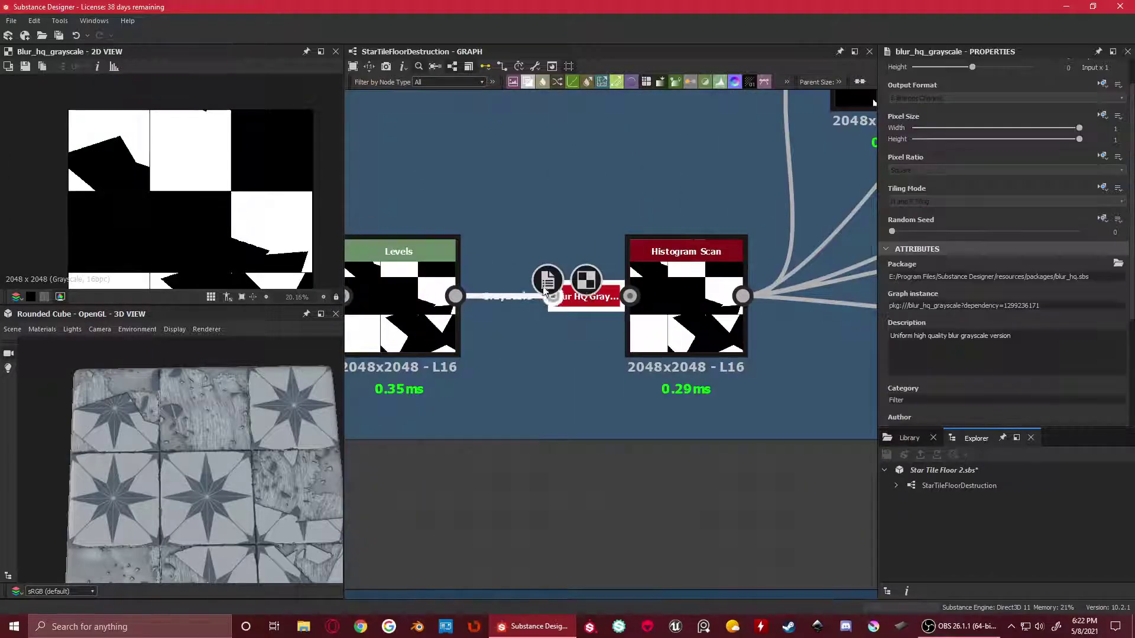
pyautogui.scroll(5, 147, 160)
pyautogui.scroll(-2, 157, 172)
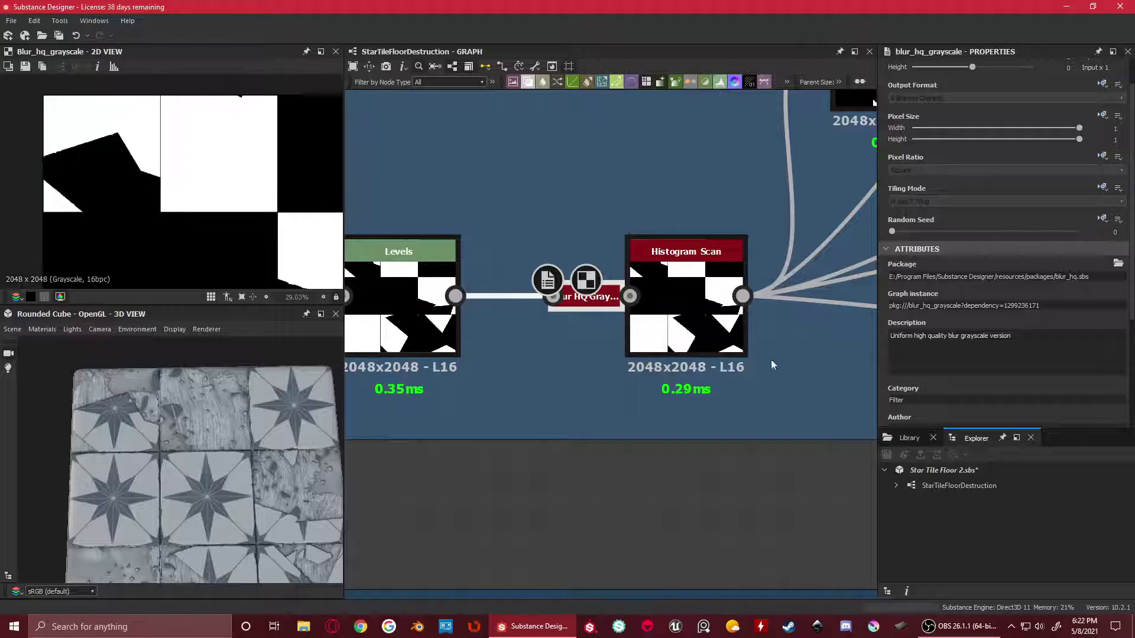
pyautogui.scroll(-3, 773, 362)
pyautogui.scroll(3, 176, 205)
pyautogui.scroll(3, 177, 201)
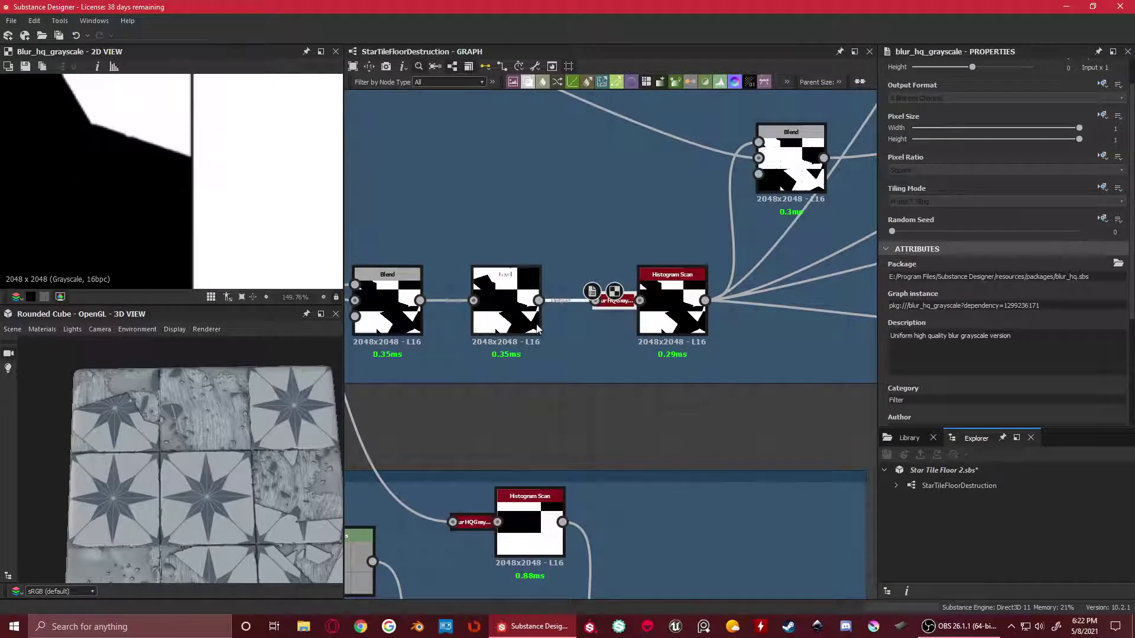
# Compare the Levels edges with the Blur HQ Grayscale result and review the blur's Intensity and Quality parameters
pyautogui.click(505, 301)
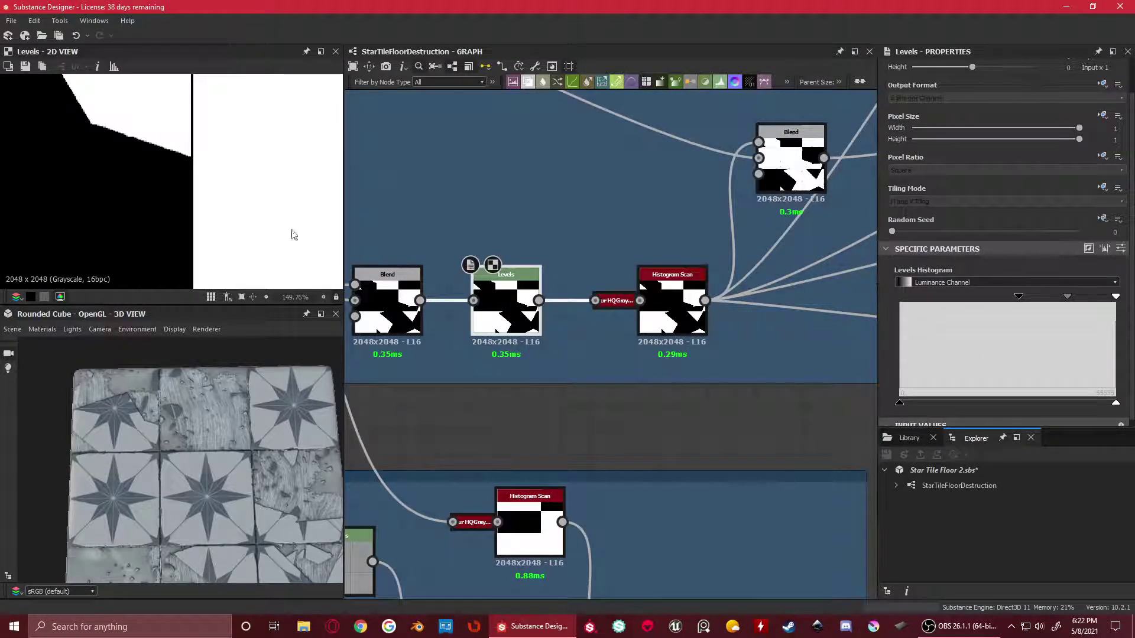
pyautogui.click(614, 302)
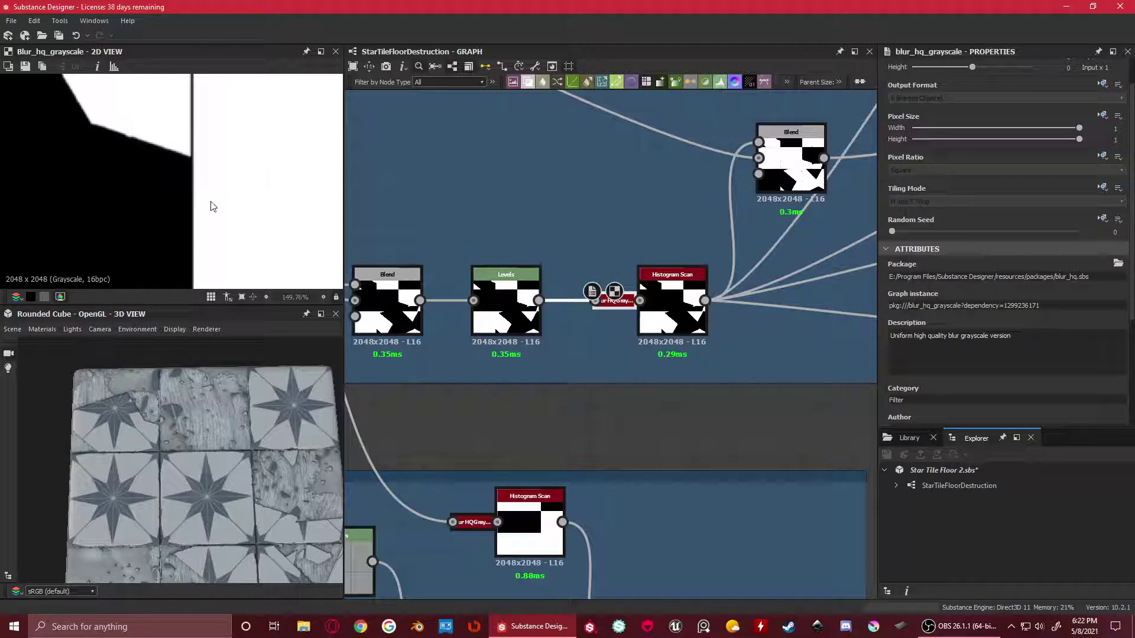
pyautogui.scroll(-3, 237, 213)
pyautogui.scroll(-3, 1009, 311)
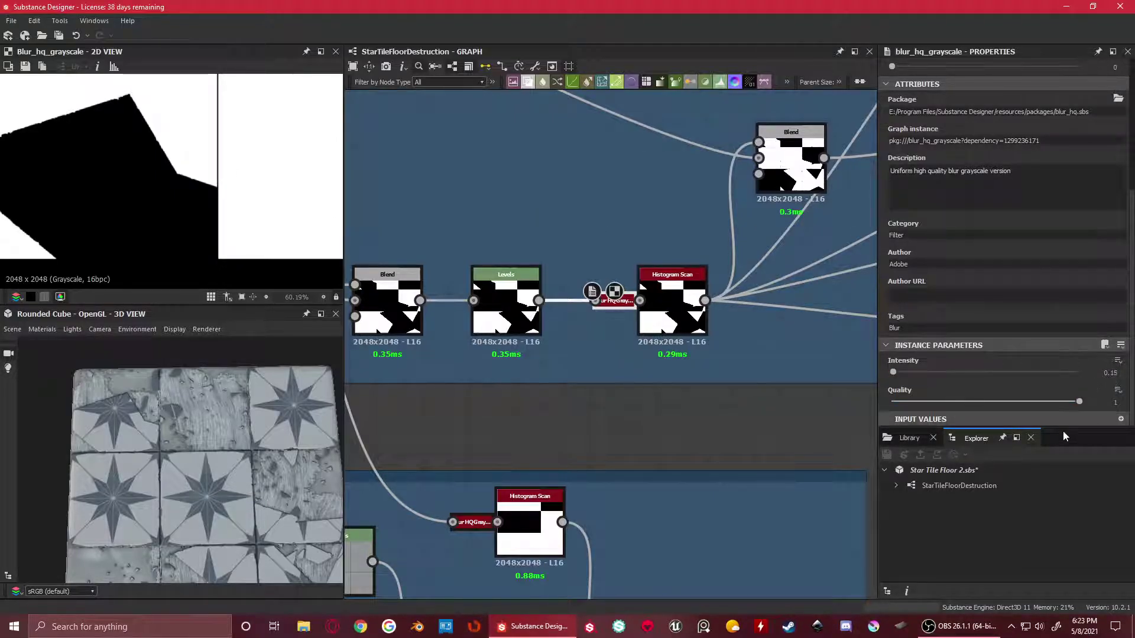
pyautogui.scroll(3, 693, 307)
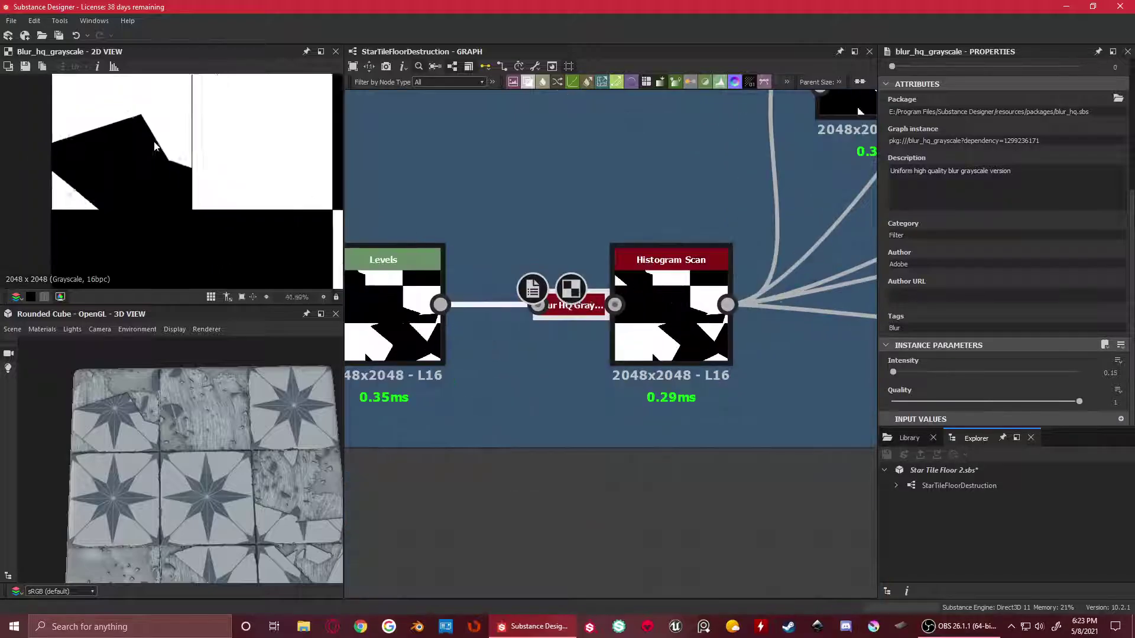
# Preview the Tile Fragments Histogram Scan and inspect its Position and Contrast parameters along with the cut-out edges
pyautogui.click(696, 271)
pyautogui.scroll(6, 299, 208)
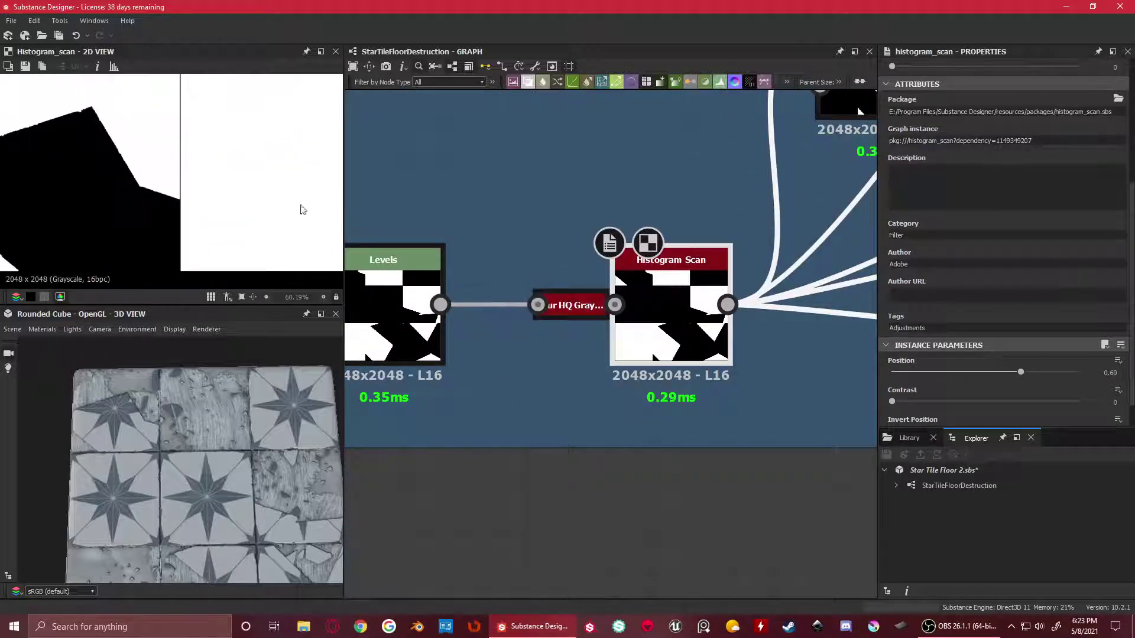
pyautogui.scroll(-6, 231, 192)
pyautogui.moveTo(231, 192); pyautogui.dragTo(146, 94, button='middle')
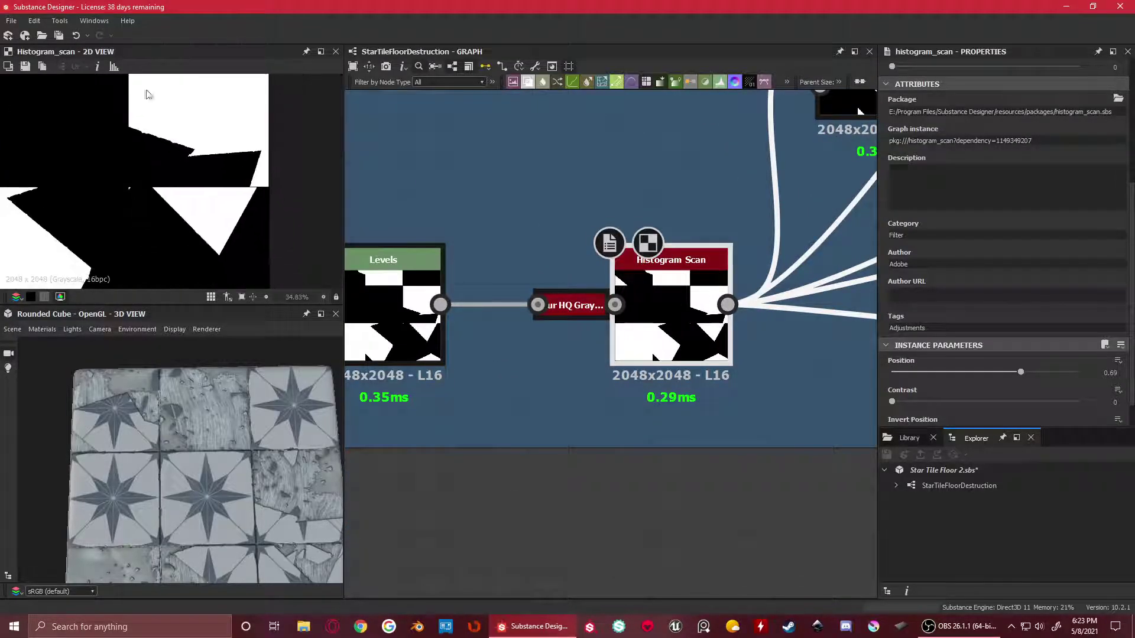
pyautogui.scroll(6, 156, 132)
pyautogui.moveTo(158, 132); pyautogui.dragTo(153, 170, button='middle')
pyautogui.scroll(2, 152, 170)
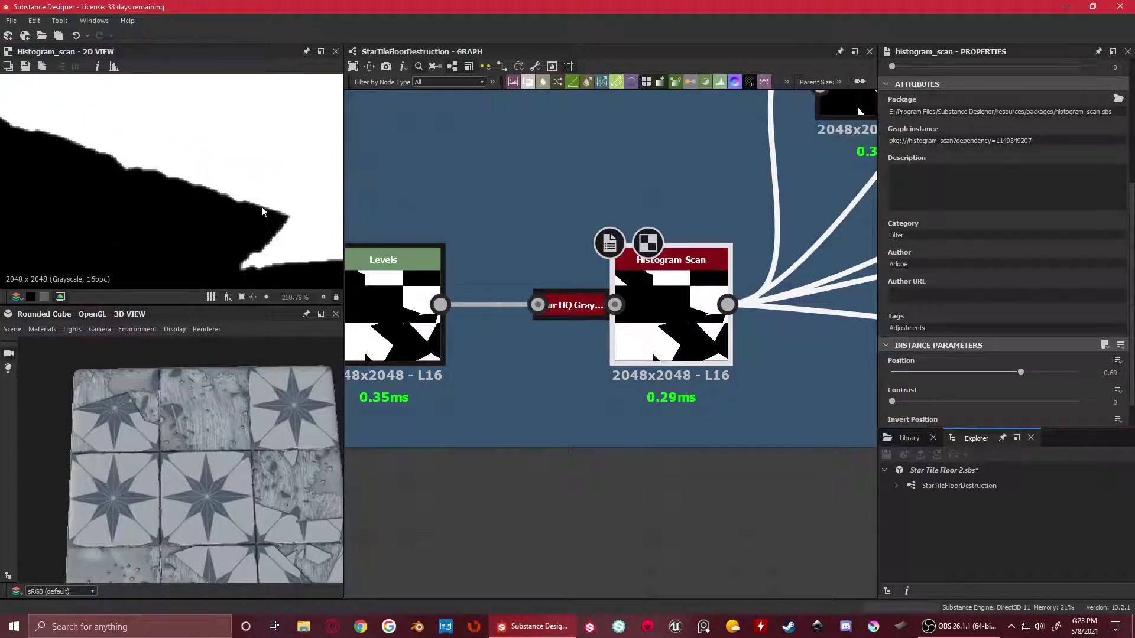
# Compare the Blur HQ Grayscale and Histogram Scan outputs at the jagged fragment edge to judge the difference in sharpness
pyautogui.click(581, 307)
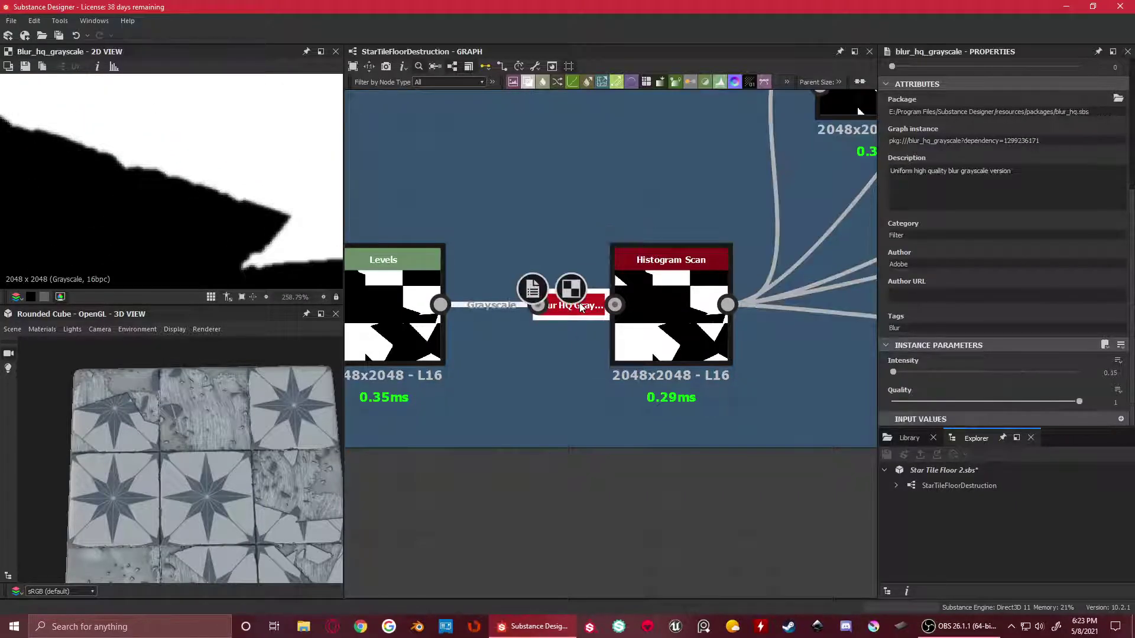
pyautogui.click(678, 288)
pyautogui.scroll(1, 228, 205)
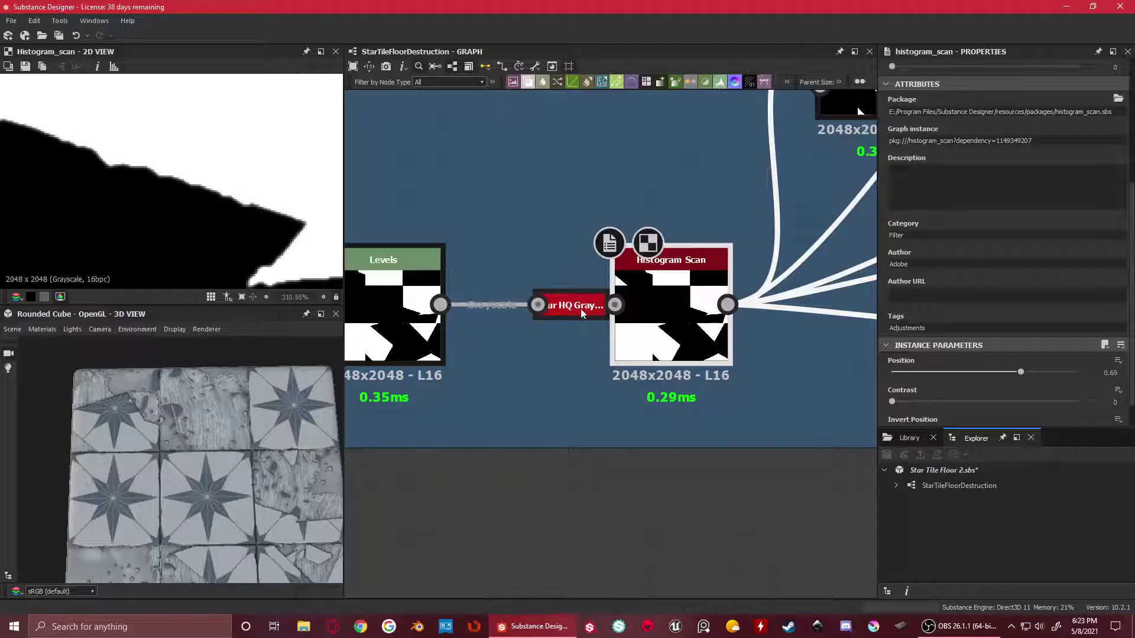
pyautogui.scroll(3, 151, 173)
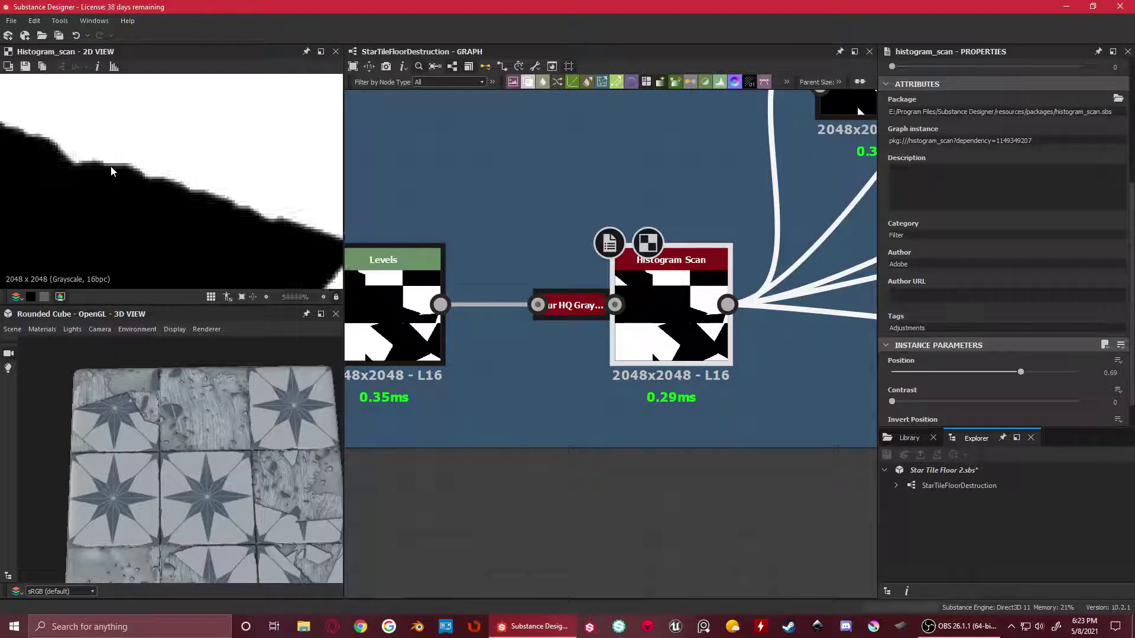
pyautogui.doubleClick(567, 304)
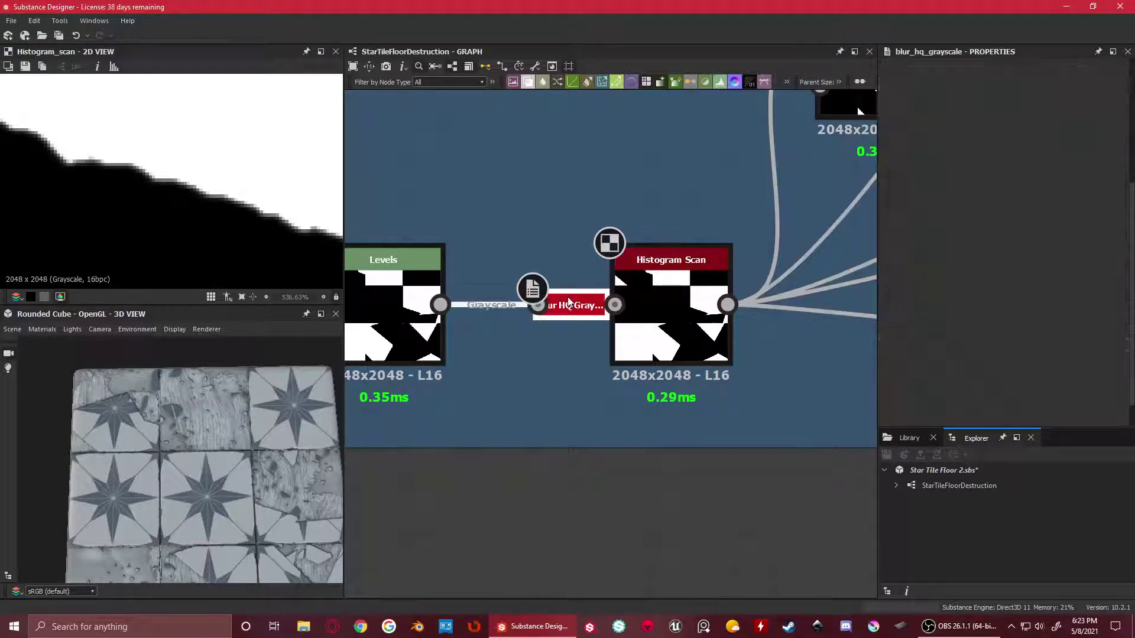
pyautogui.doubleClick(657, 296)
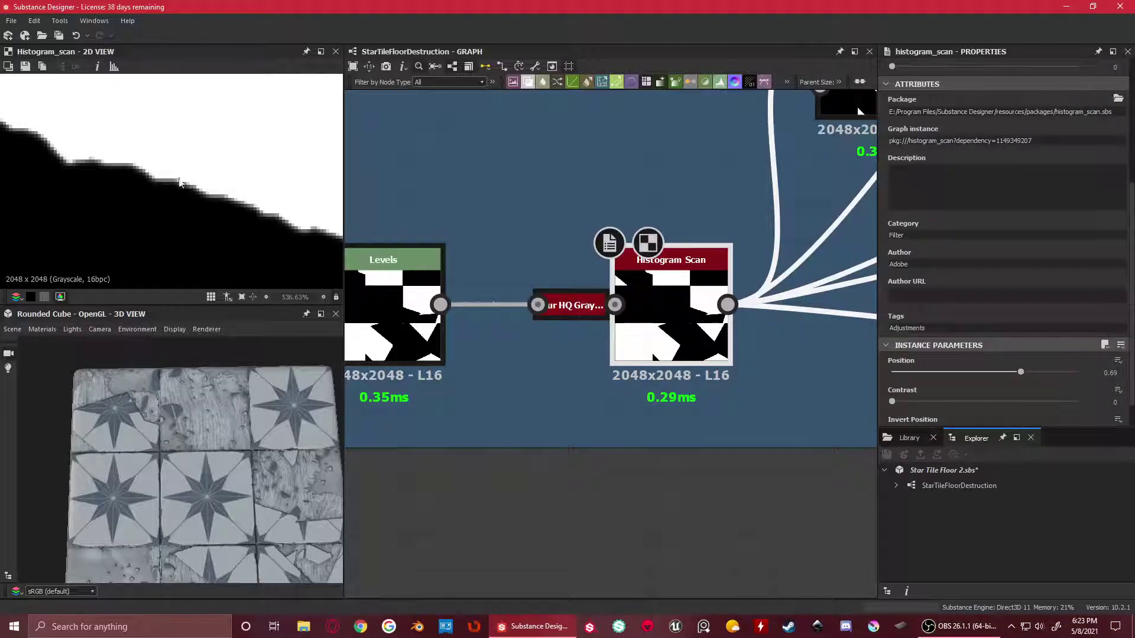
pyautogui.doubleClick(585, 303)
pyautogui.doubleClick(603, 295)
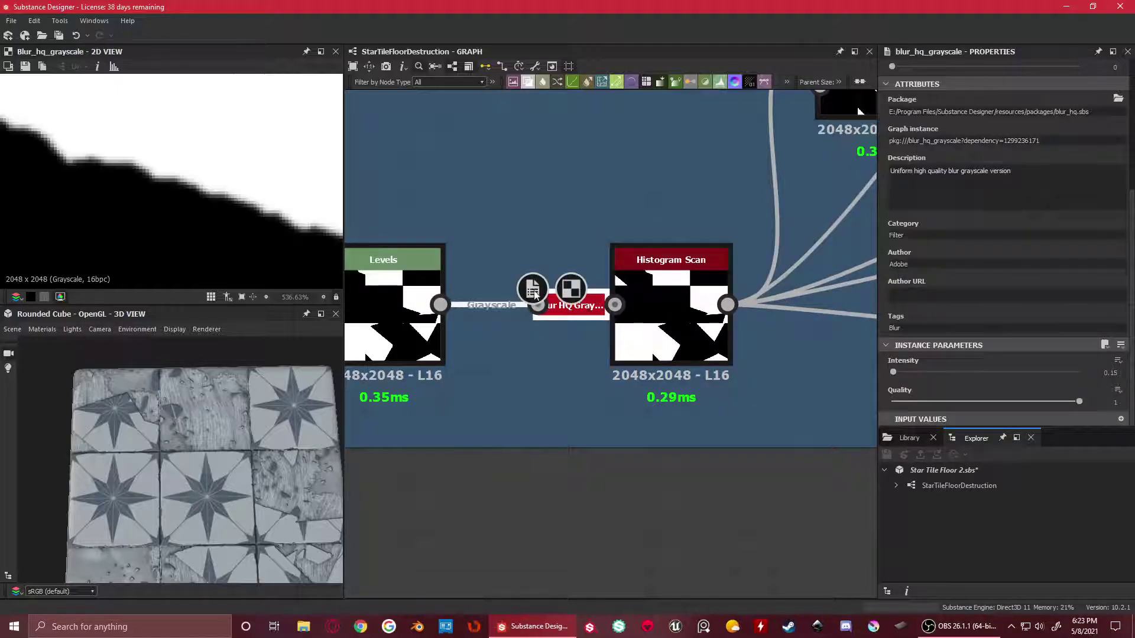
pyautogui.doubleClick(671, 284)
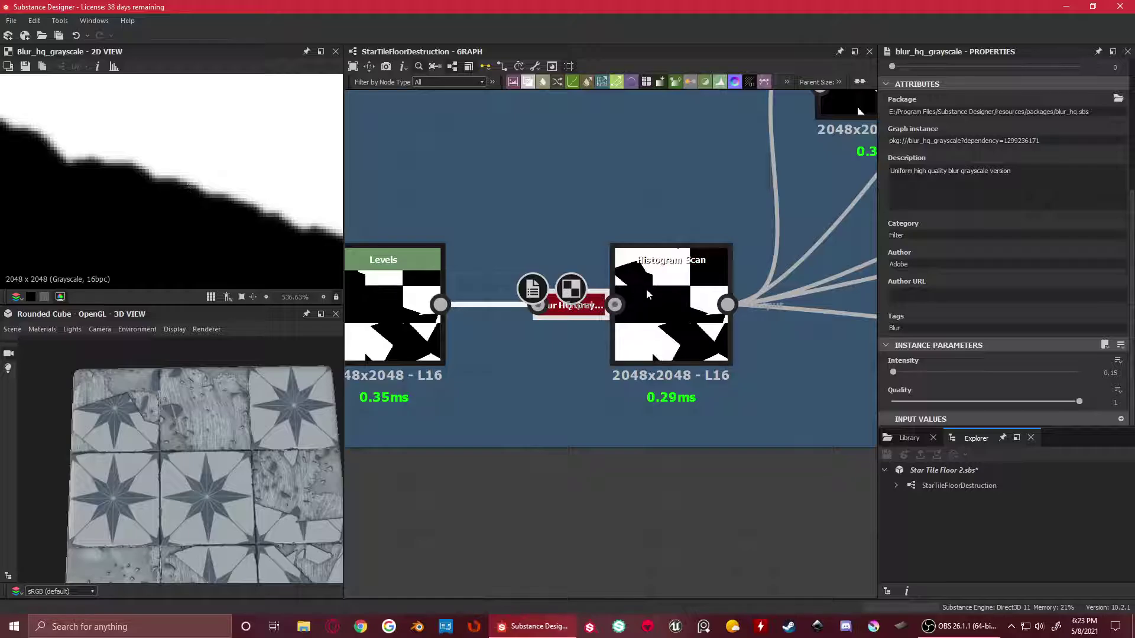
pyautogui.scroll(2, 189, 193)
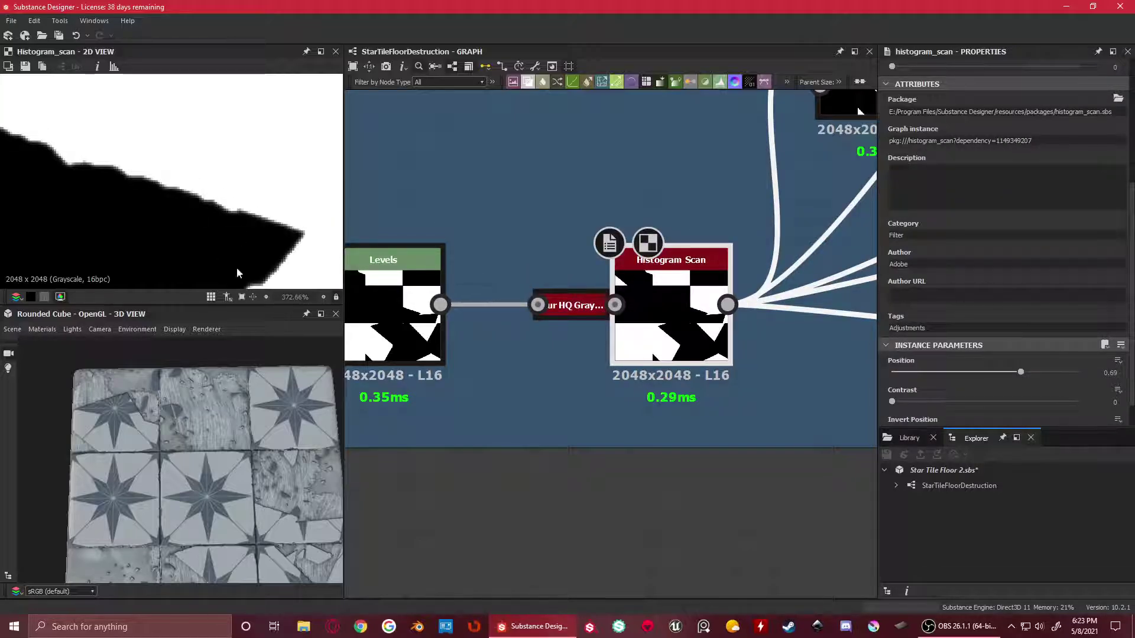
# Preview the Subtract Blend fed by the Histogram Scan and examine its combined tile mask and incoming connections
pyautogui.scroll(-9, 230, 236)
pyautogui.scroll(-6, 620, 320)
pyautogui.scroll(5, 646, 279)
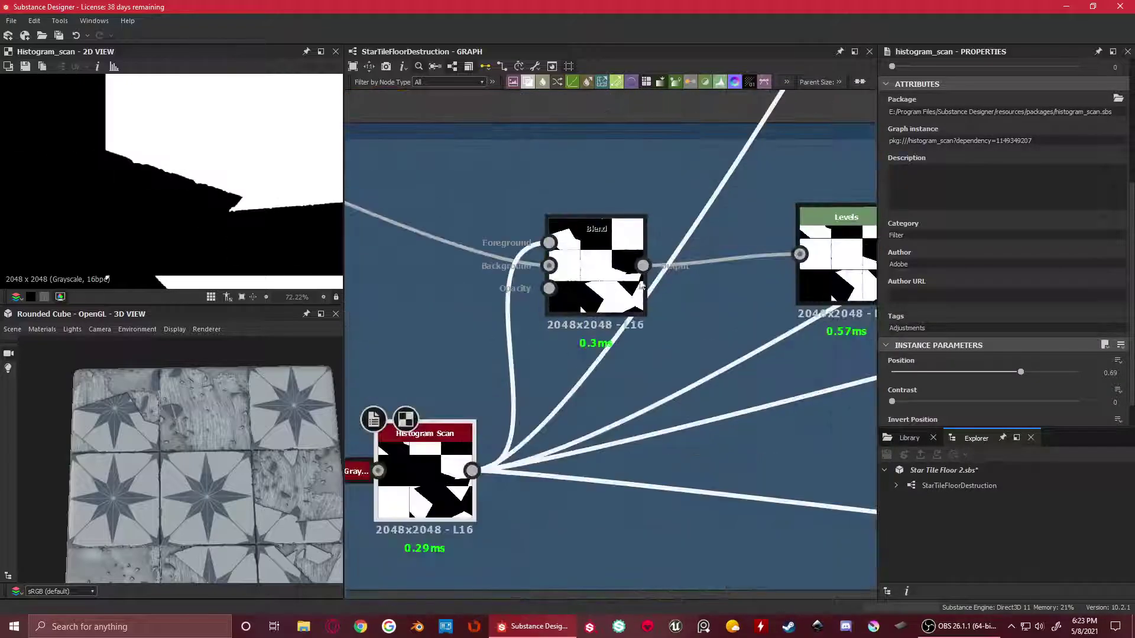
pyautogui.moveTo(573, 294); pyautogui.dragTo(675, 291, button='middle')
pyautogui.click(681, 264)
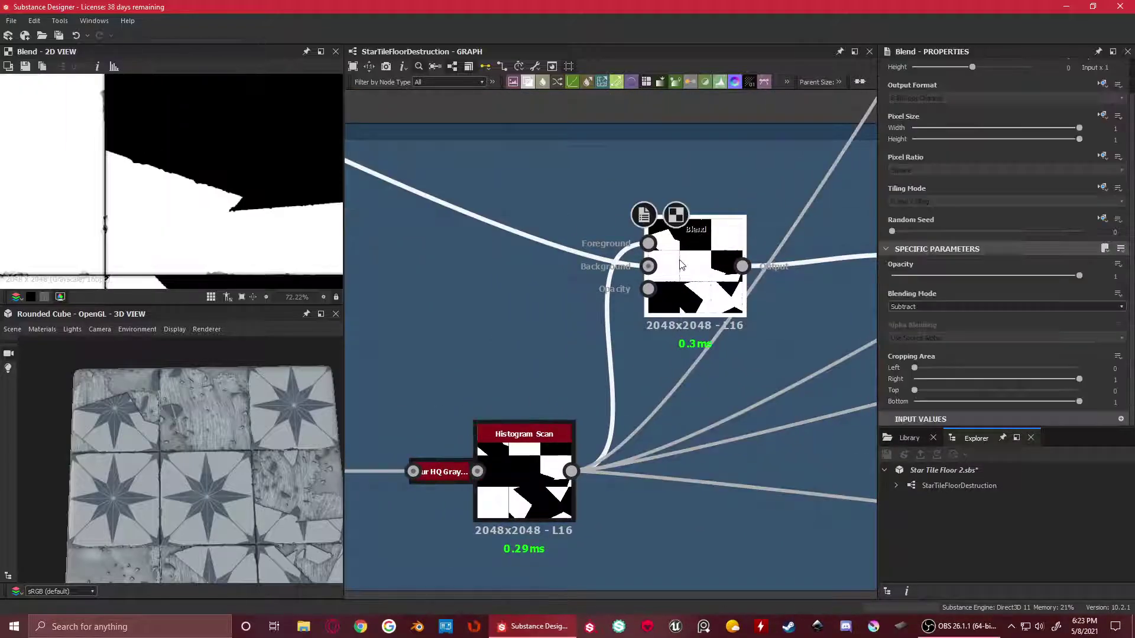
pyautogui.scroll(-4, 683, 269)
pyautogui.scroll(1, 684, 277)
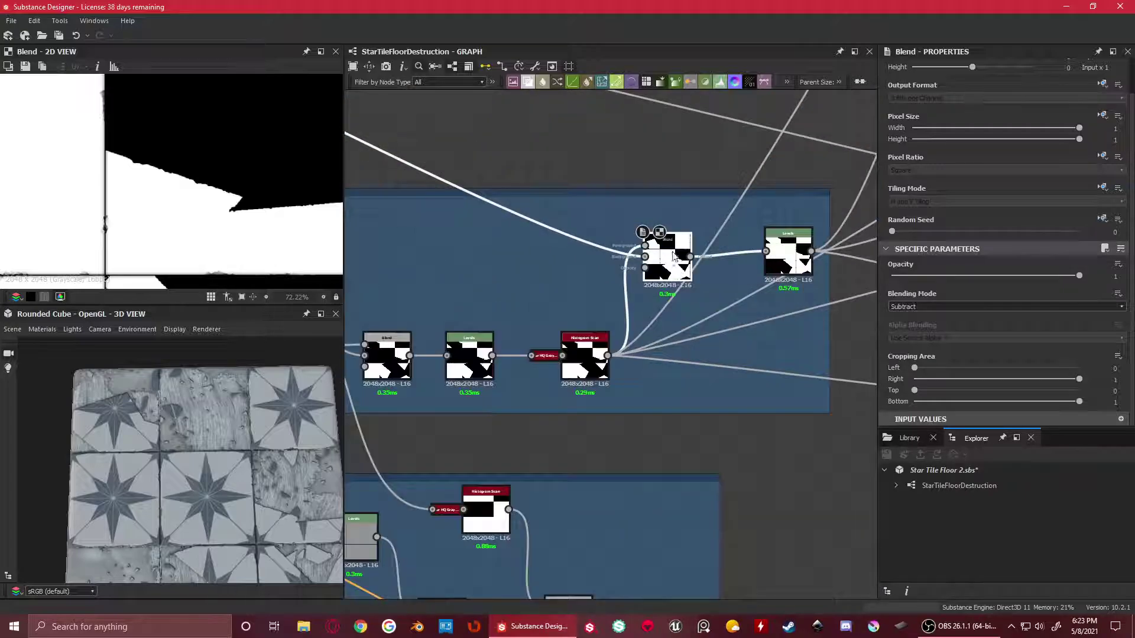
pyautogui.scroll(-3, 684, 272)
pyautogui.moveTo(571, 213); pyautogui.dragTo(621, 283, button='middle')
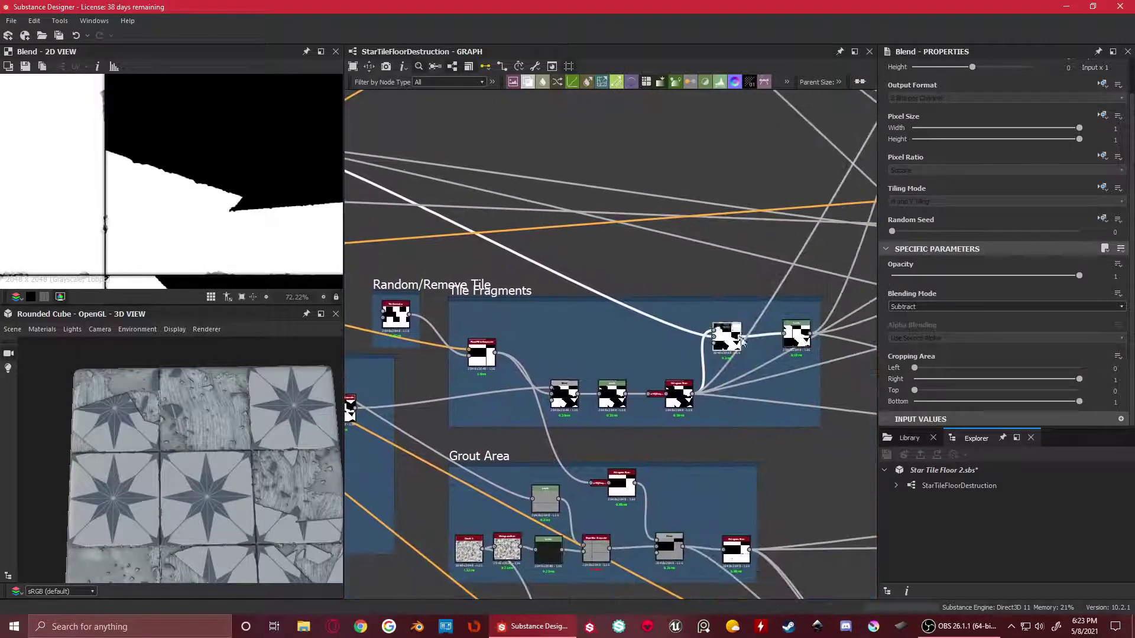
pyautogui.scroll(-5, 176, 183)
pyautogui.scroll(5, 700, 331)
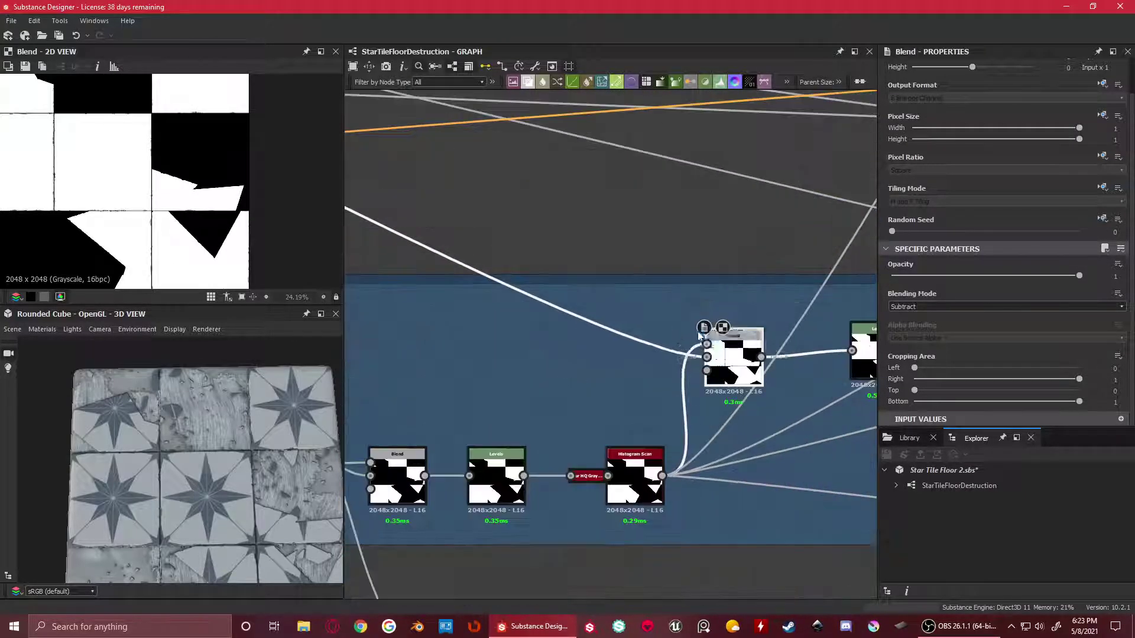
# Trace the Subtract Blend's inputs from the Histogram Scan back to the Slope Blur Grayscale node and examine its tile-gap mask
pyautogui.click(615, 516)
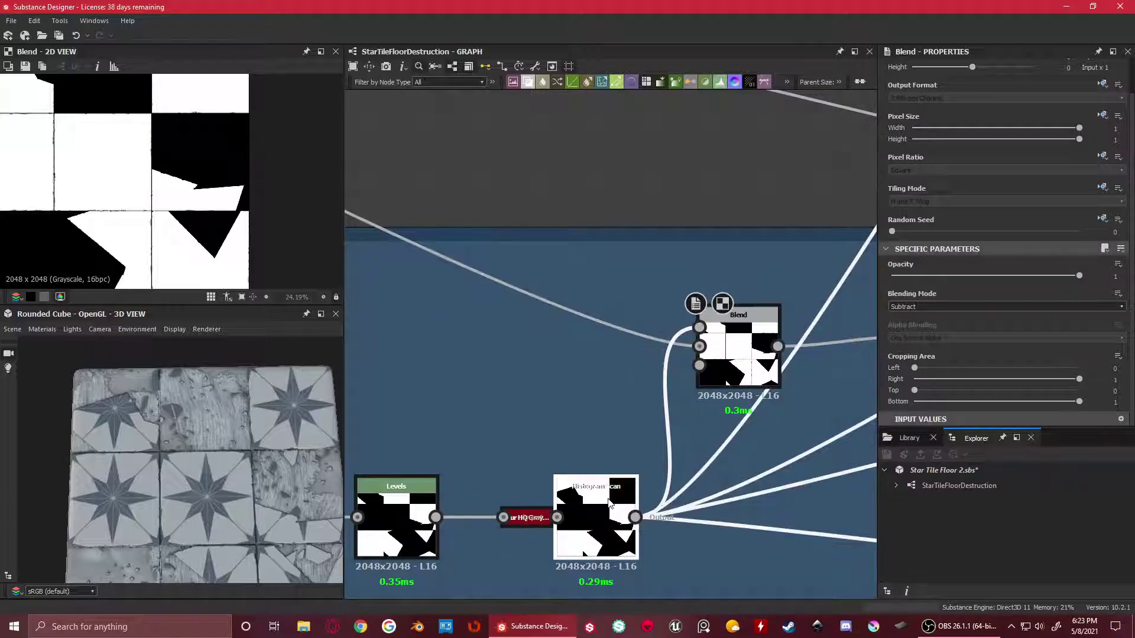
pyautogui.click(768, 323)
pyautogui.scroll(-6, 732, 328)
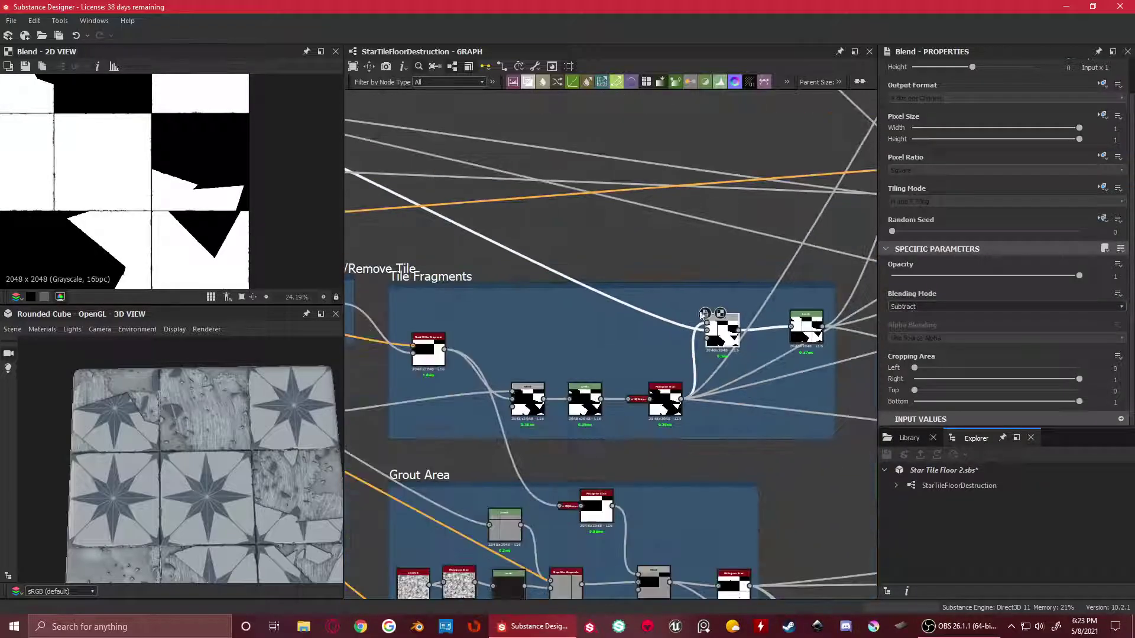
pyautogui.click(655, 318)
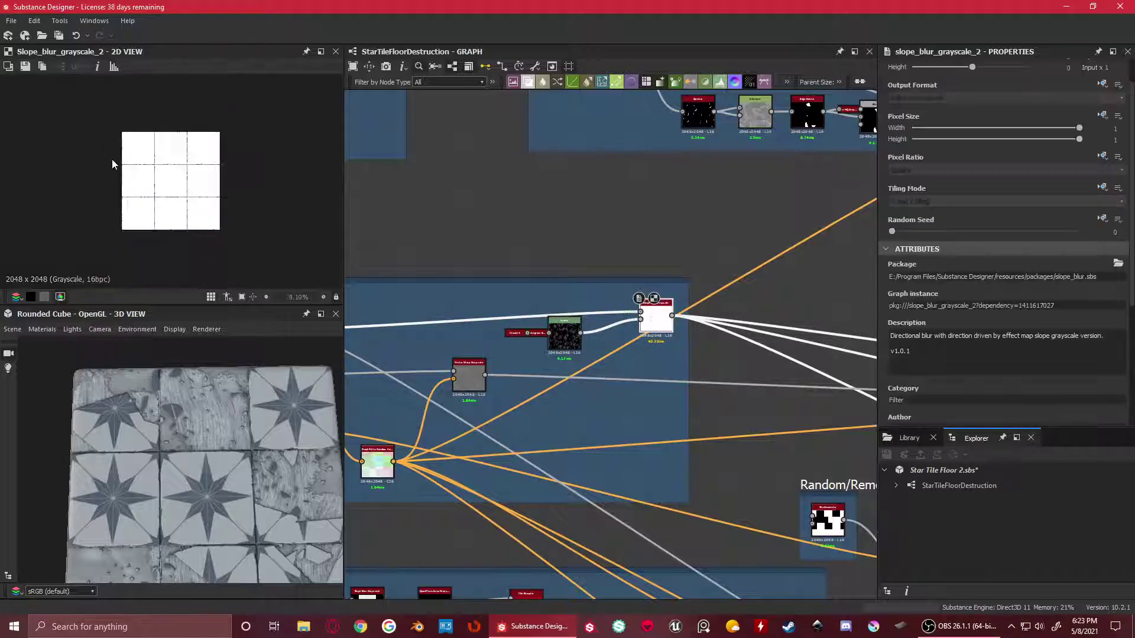
pyautogui.scroll(5, 704, 306)
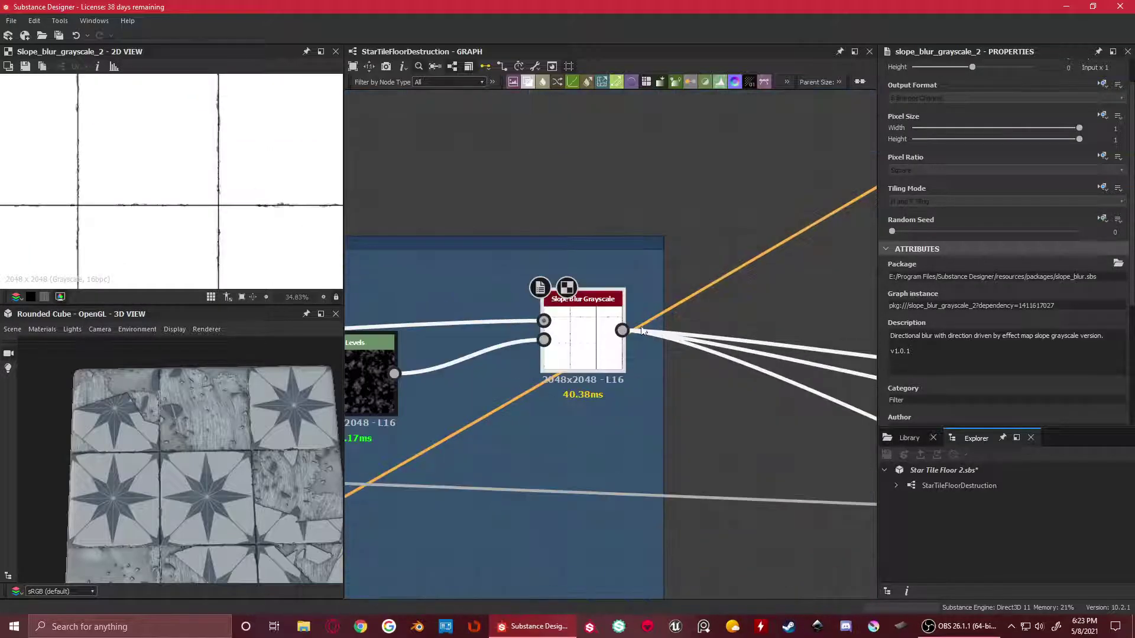
pyautogui.scroll(-5, 170, 143)
pyautogui.scroll(1, 175, 156)
pyautogui.scroll(-5, 438, 182)
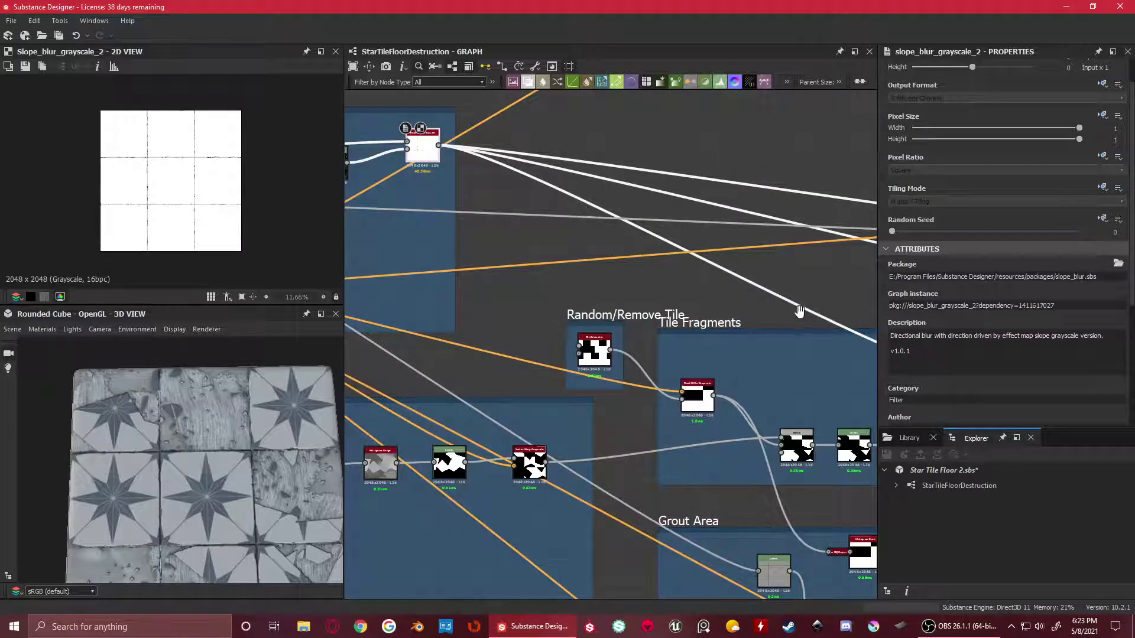
# Preview the Tile Fragments Subtract Blend and compare its tile mask with the broken tiles on the 3D model
pyautogui.scroll(4, 810, 316)
pyautogui.click(577, 263)
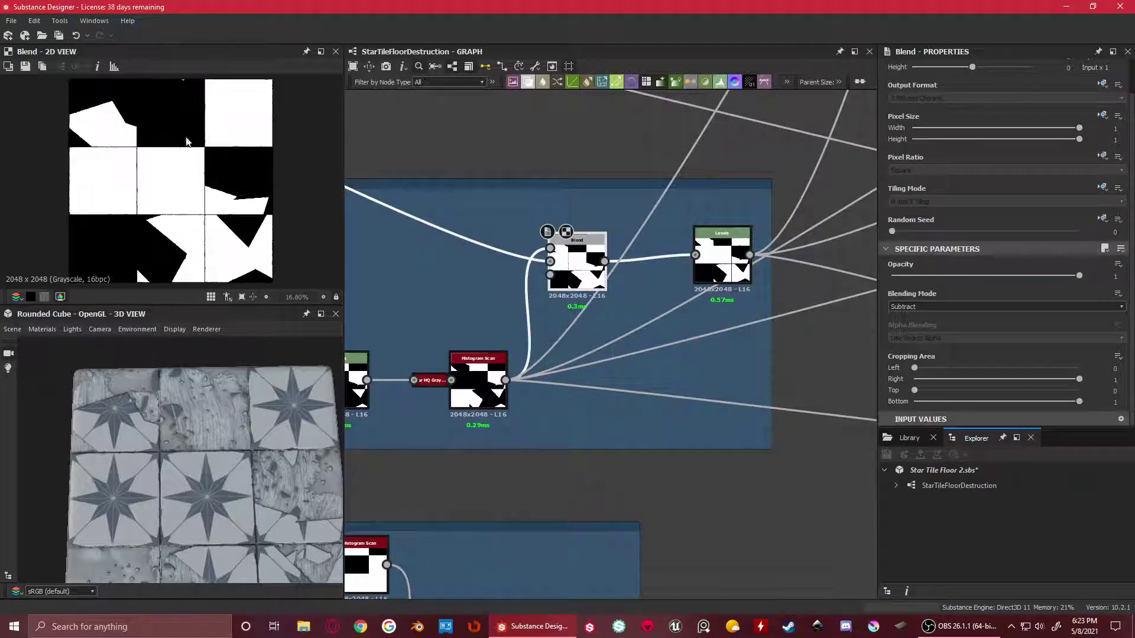
pyautogui.moveTo(519, 276); pyautogui.dragTo(708, 308, button='middle')
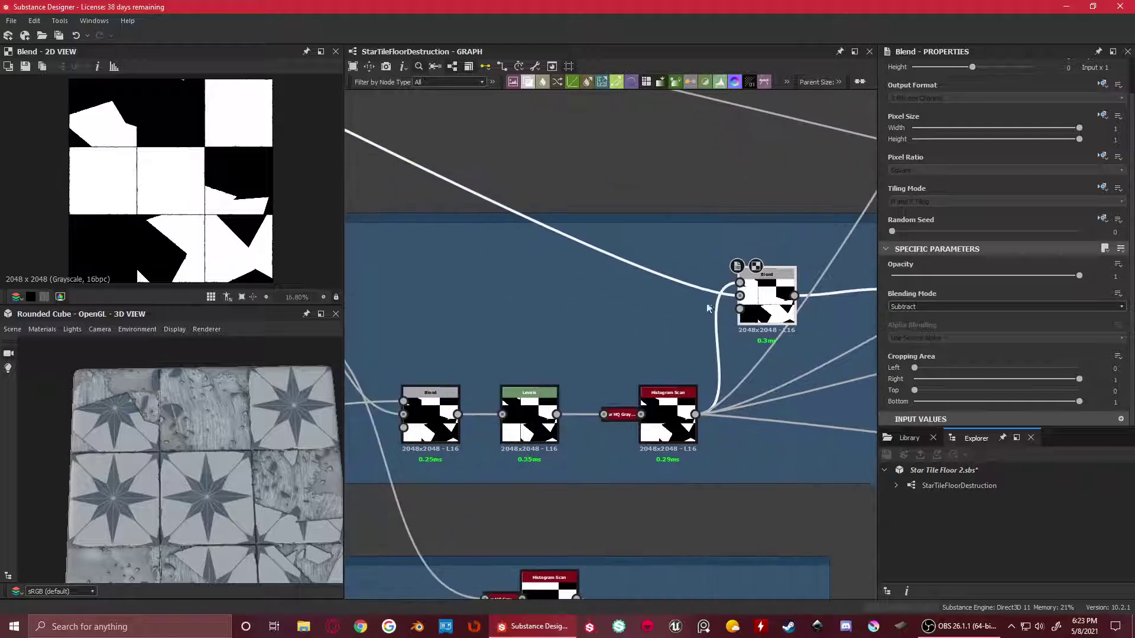
pyautogui.scroll(-4, 591, 301)
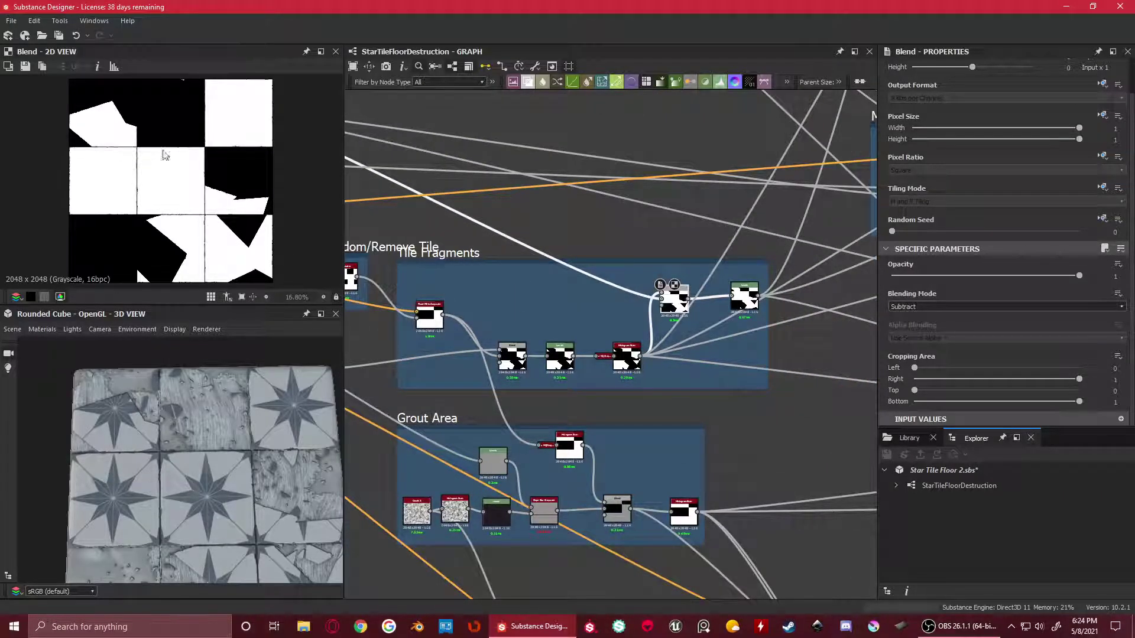
pyautogui.moveTo(215, 431); pyautogui.dragTo(166, 352, button='middle')
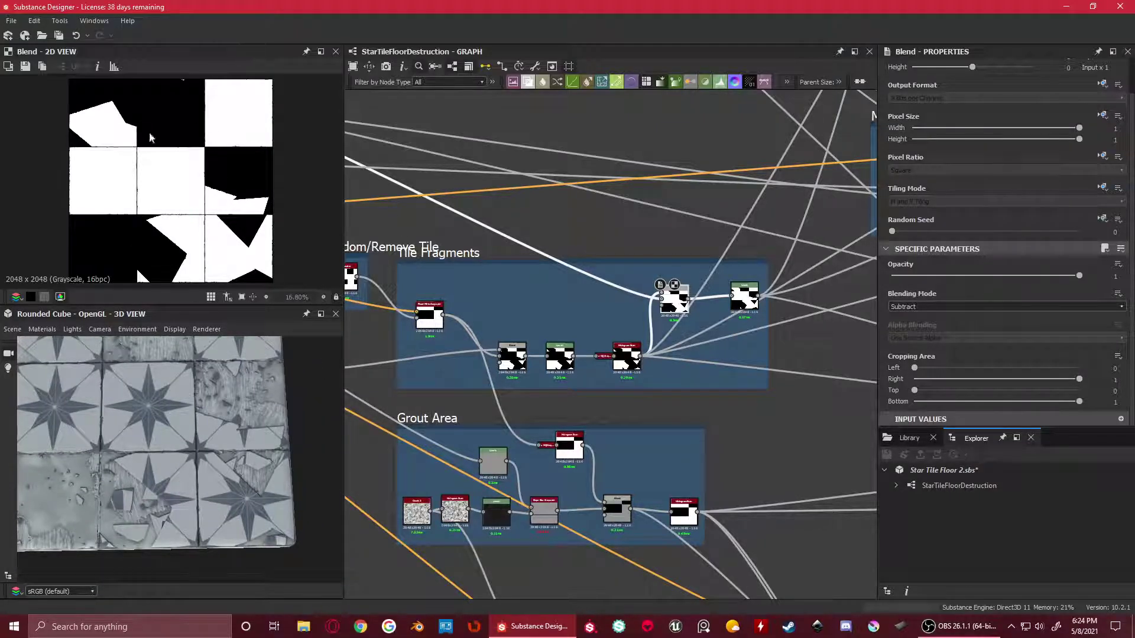
pyautogui.scroll(3, 165, 154)
pyautogui.scroll(-2, 169, 155)
pyautogui.moveTo(731, 325); pyautogui.dragTo(673, 329, button='middle')
pyautogui.scroll(3, 673, 330)
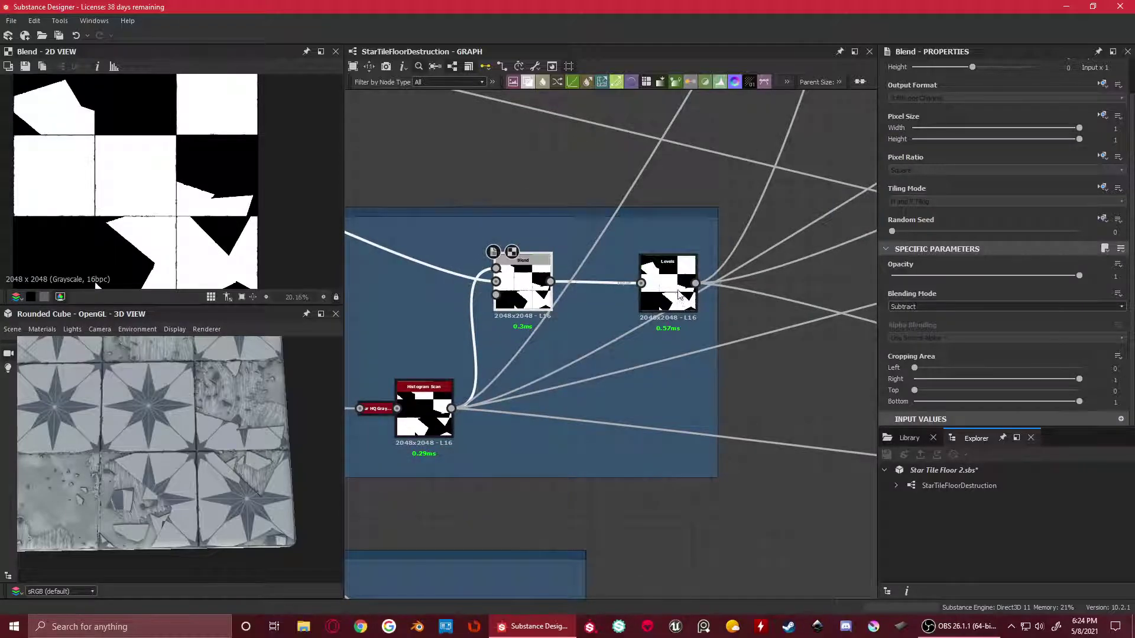
# Preview the Levels node after the Subtract Blend and trace its outgoing connections across the graph
pyautogui.click(674, 295)
pyautogui.scroll(-4, 674, 295)
pyautogui.scroll(1, 720, 288)
pyautogui.scroll(-4, 720, 288)
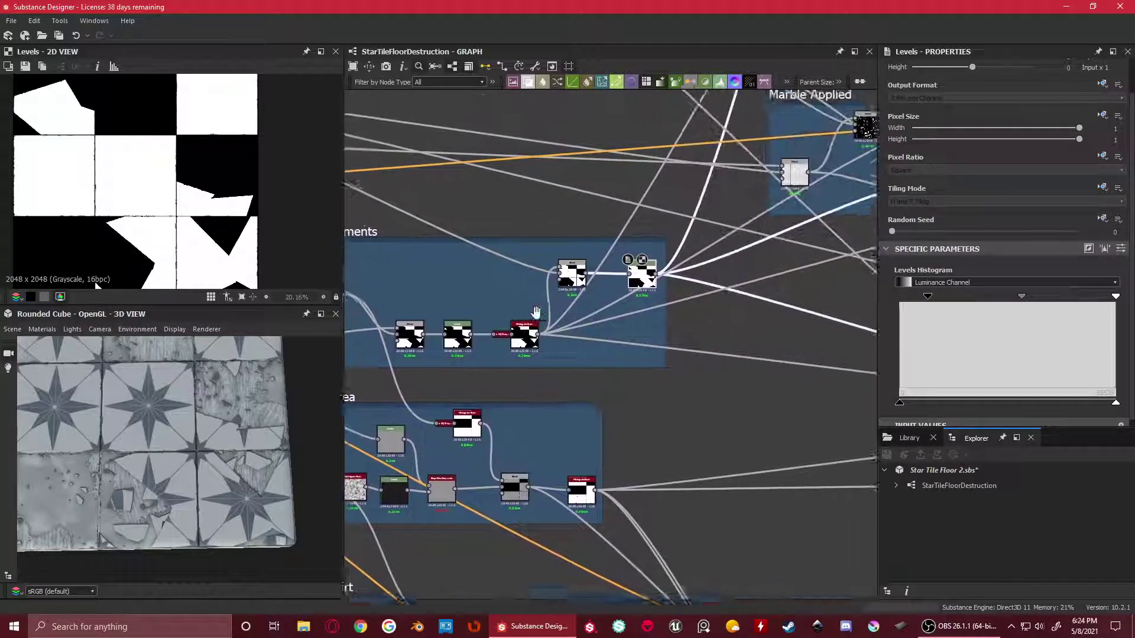
pyautogui.moveTo(637, 346); pyautogui.dragTo(528, 432, button='middle')
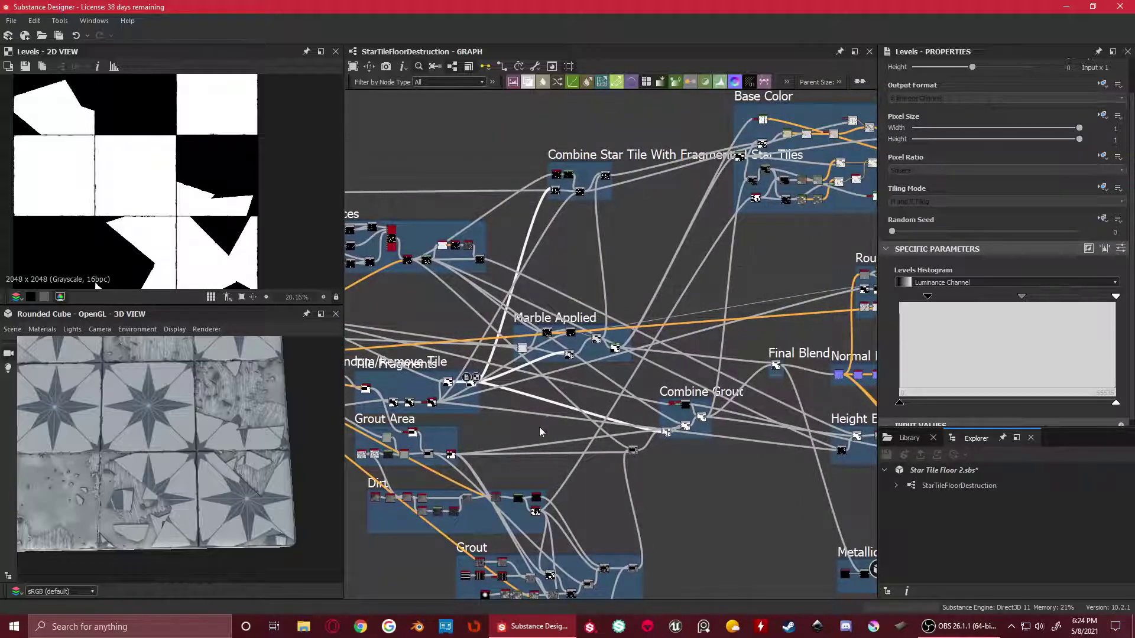
# Locate the Grout Area section below Tile Fragments and preview its Clouds 2 noise
pyautogui.scroll(8, 539, 432)
pyautogui.moveTo(597, 278); pyautogui.dragTo(669, 277, button='middle')
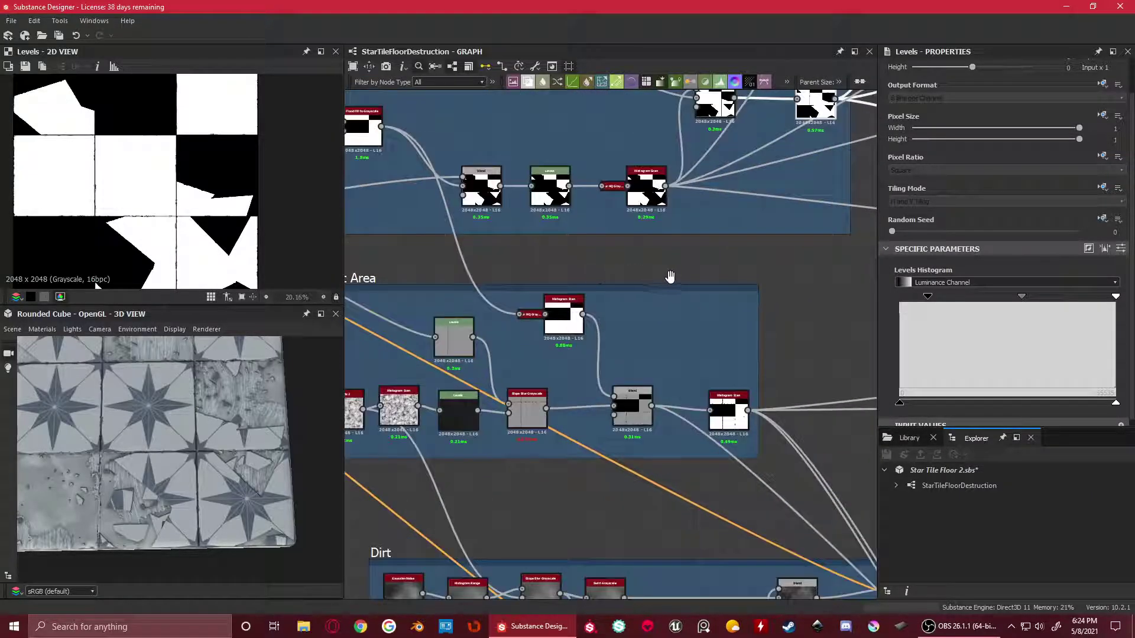
pyautogui.scroll(-3, 644, 272)
pyautogui.scroll(5, 553, 336)
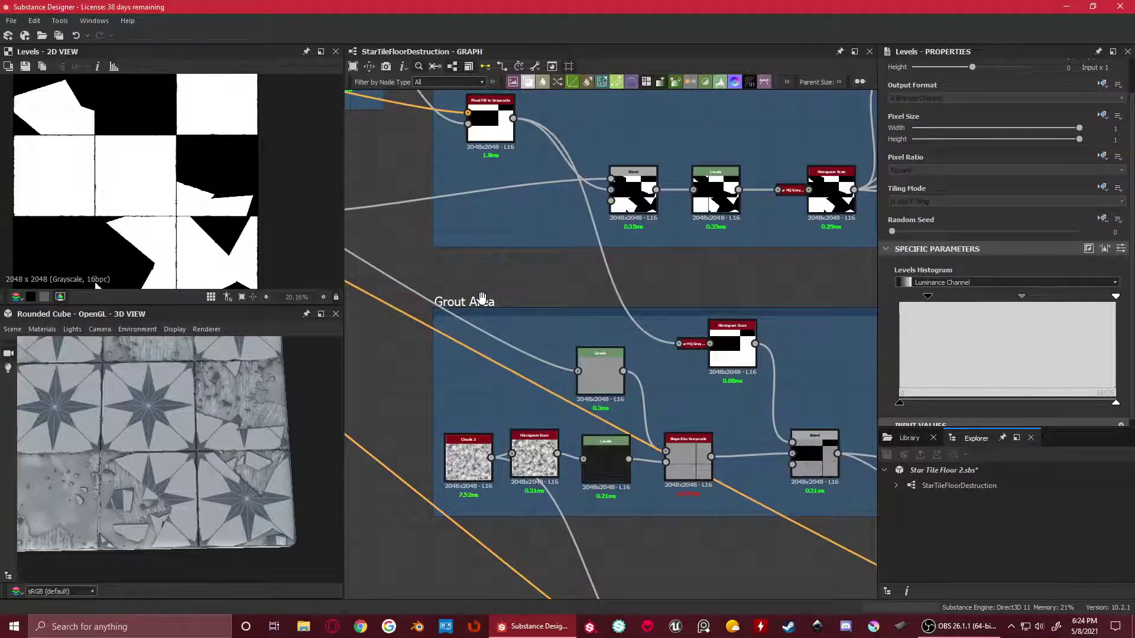
pyautogui.scroll(-3, 585, 312)
pyautogui.moveTo(594, 310); pyautogui.dragTo(570, 298, button='middle')
pyautogui.scroll(2, 570, 335)
pyautogui.moveTo(615, 261); pyautogui.dragTo(642, 240, button='middle')
pyautogui.click(502, 351)
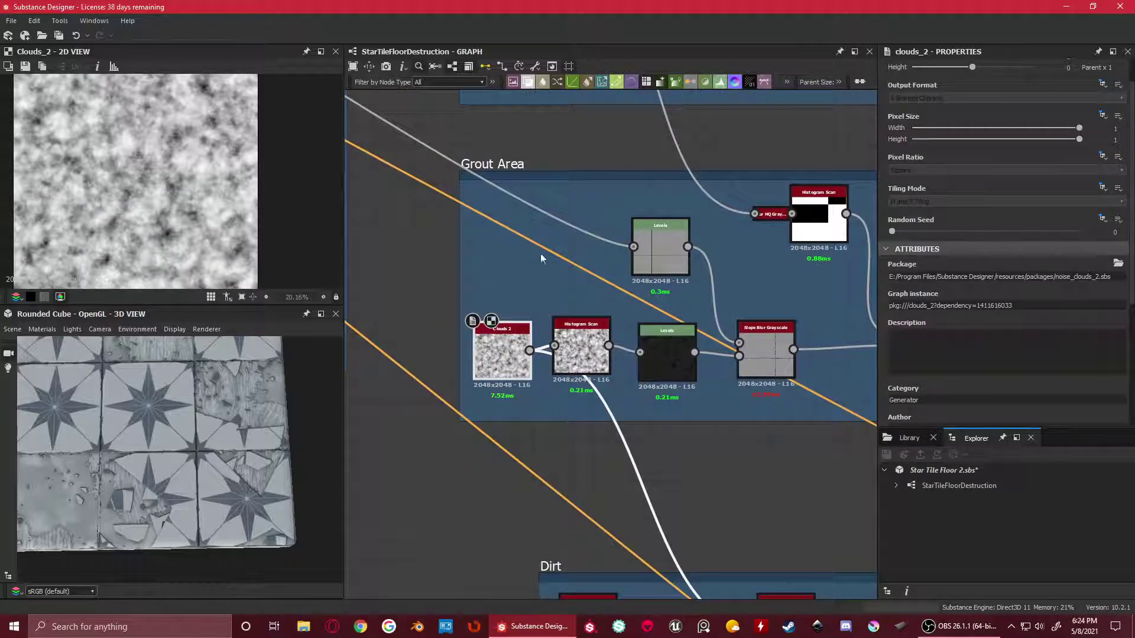
# Examine the Grout Area node chain and its links with the Tile Fragments and Dirt sections
pyautogui.scroll(-3, 545, 260)
pyautogui.moveTo(545, 260); pyautogui.dragTo(439, 274, button='middle')
pyautogui.scroll(2, 424, 223)
pyautogui.moveTo(424, 223); pyautogui.dragTo(418, 219, button='middle')
pyautogui.scroll(-3, 532, 267)
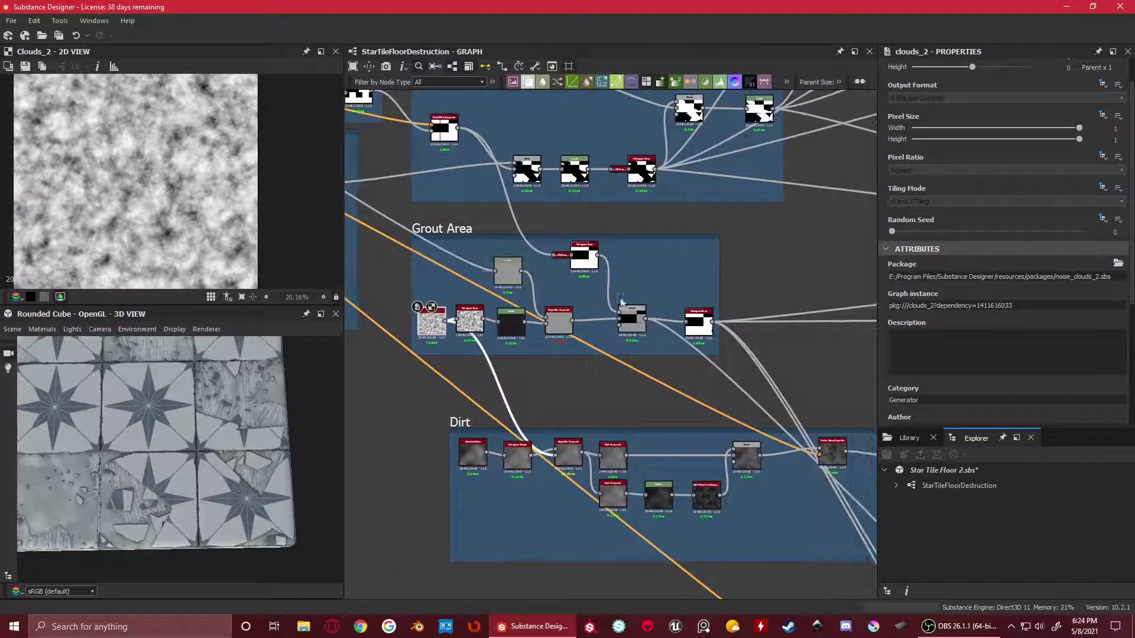
pyautogui.scroll(2, 676, 280)
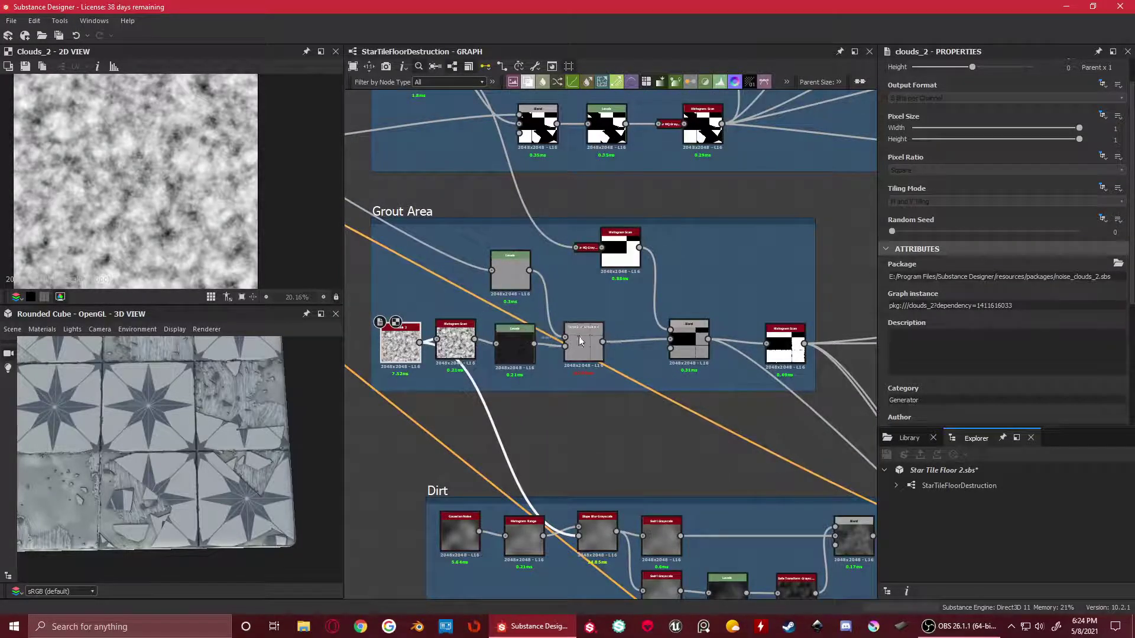
pyautogui.scroll(-2, 526, 288)
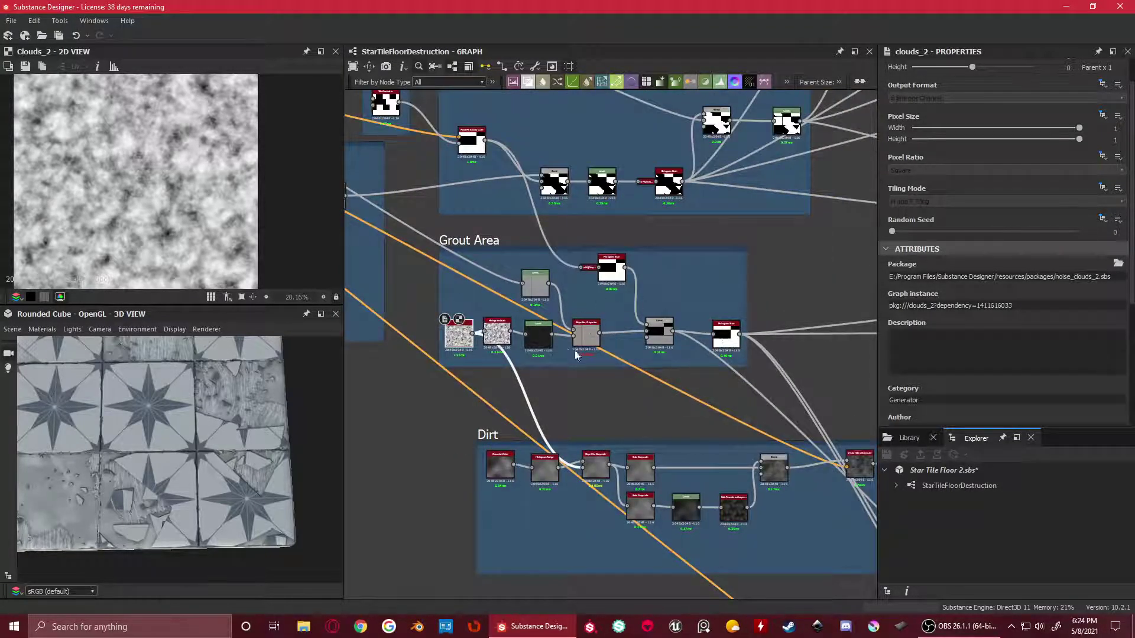
pyautogui.scroll(2, 576, 355)
pyautogui.scroll(-3, 591, 279)
pyautogui.scroll(2, 591, 278)
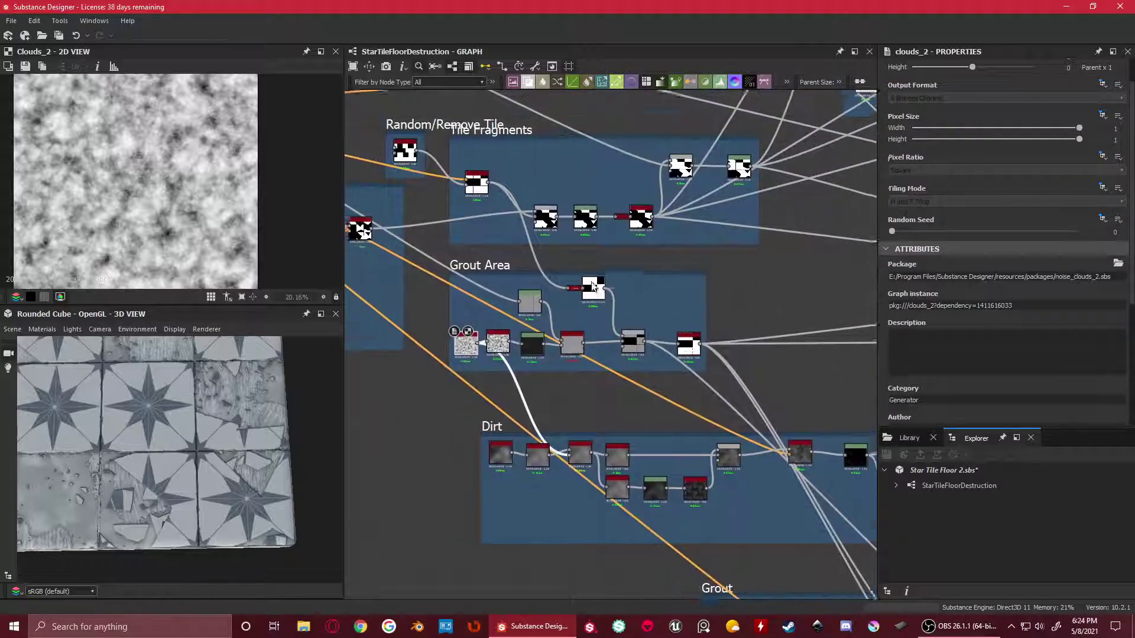
pyautogui.scroll(3, 593, 287)
pyautogui.click(585, 292)
pyautogui.scroll(-4, 584, 292)
pyautogui.moveTo(665, 443); pyautogui.dragTo(493, 346, button='middle')
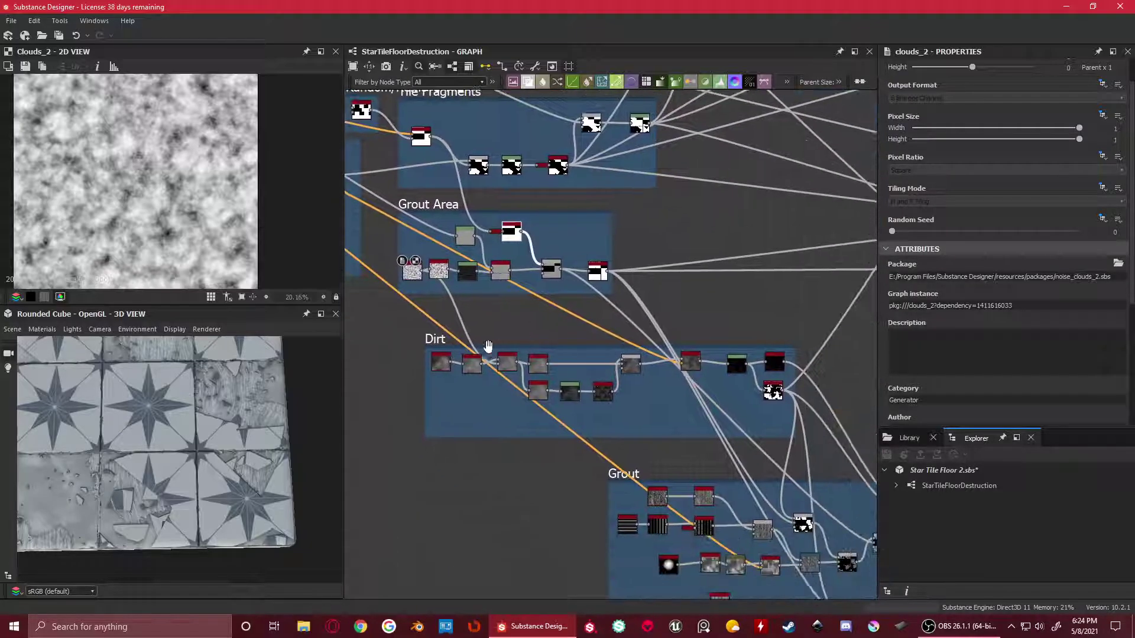
# Inspect the Scale and Disorder of Clouds 2, and compare its noise with the adjoining Histogram Scan and its Position and Contrast
pyautogui.scroll(5, 463, 239)
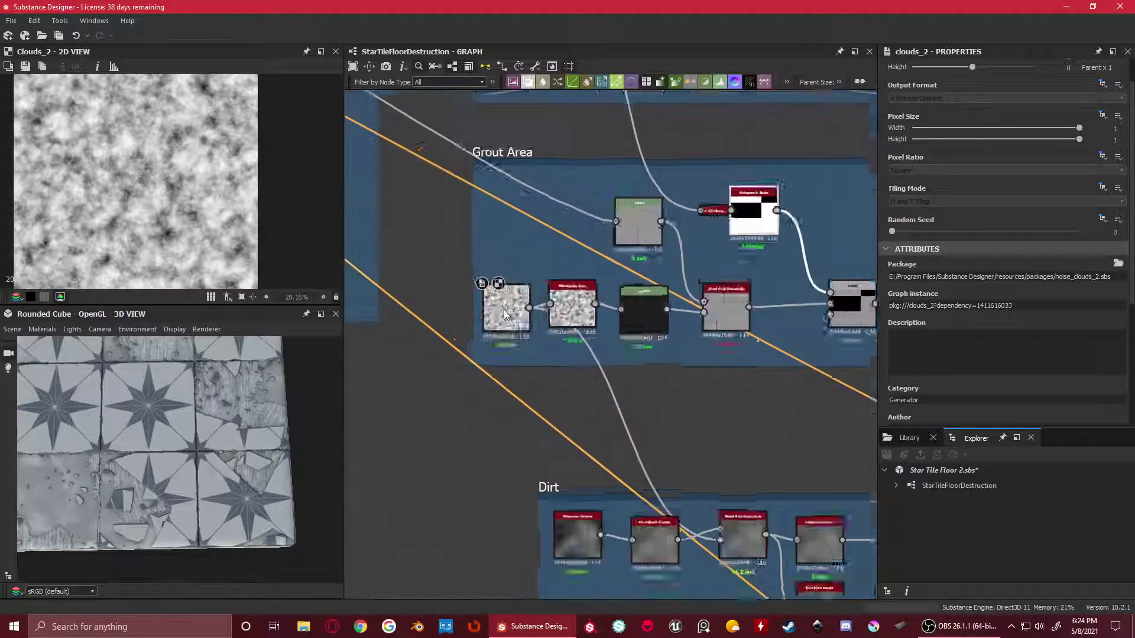
pyautogui.click(510, 298)
pyautogui.scroll(-4, 1083, 302)
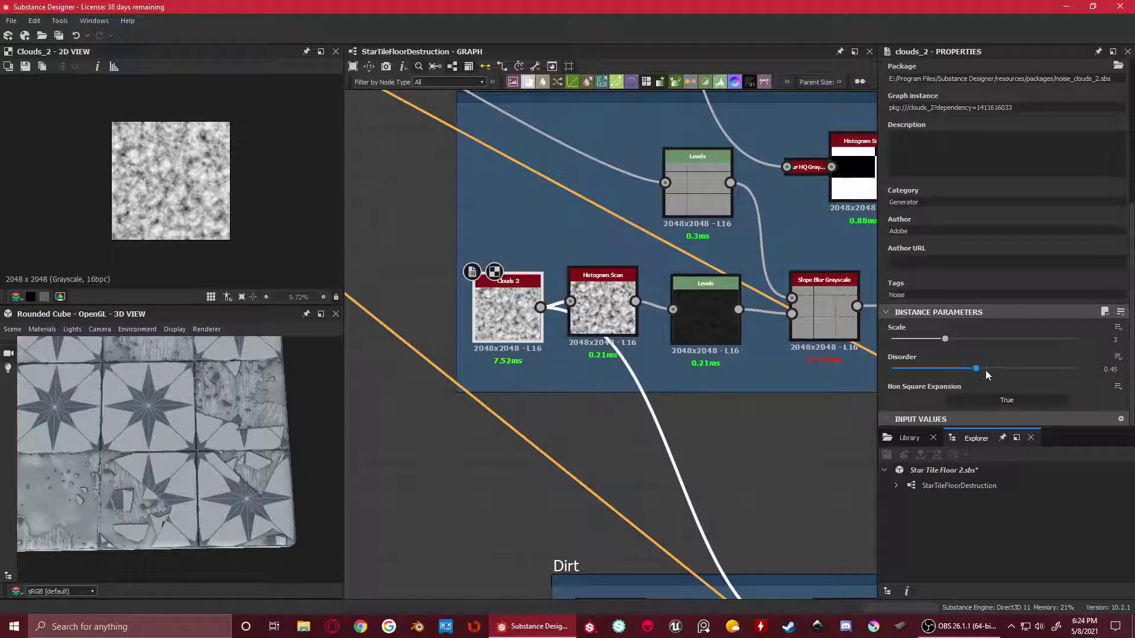
pyautogui.click(603, 307)
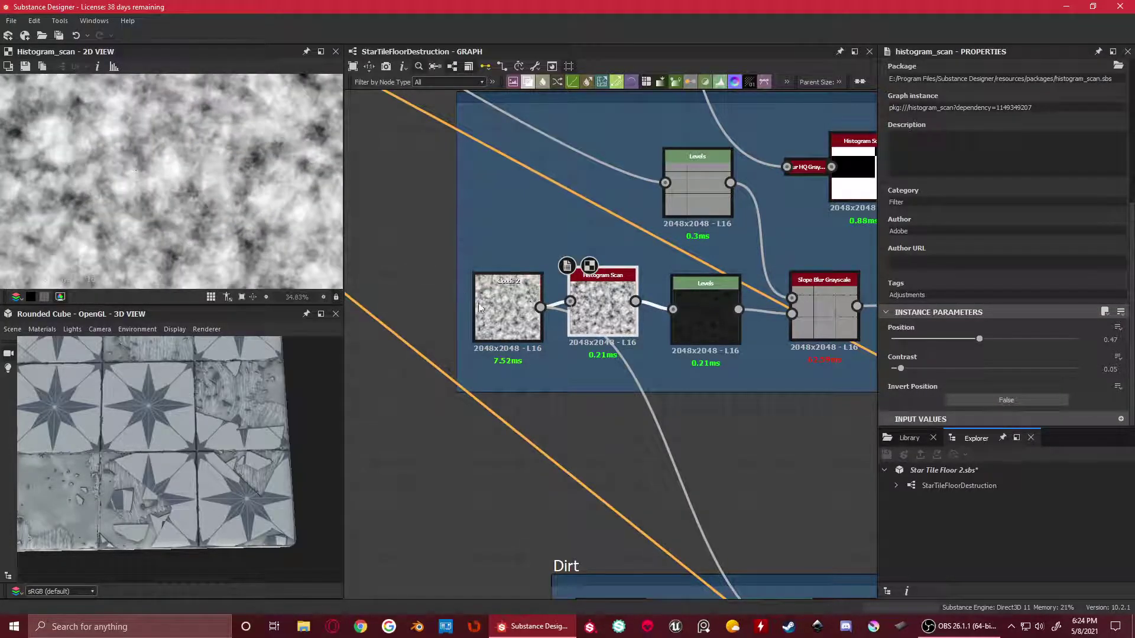
pyautogui.click(510, 298)
pyautogui.click(594, 288)
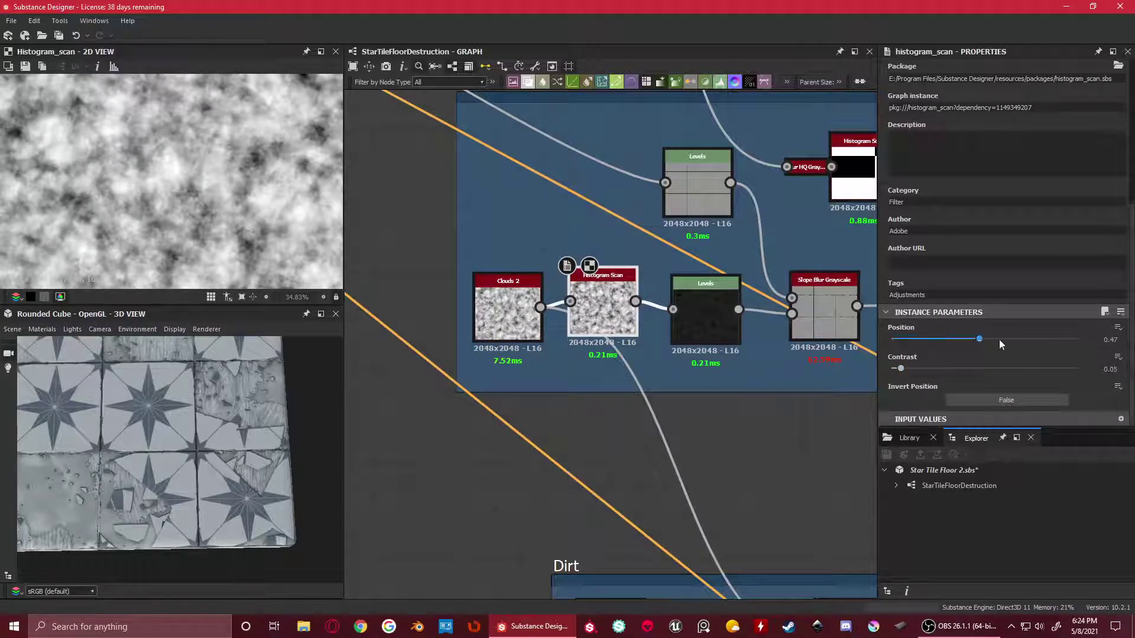
# Preview the Levels node after the Clouds Histogram Scan and examine its histogram and link to the Slope Blur Grayscale
pyautogui.scroll(2, 863, 340)
pyautogui.click(563, 308)
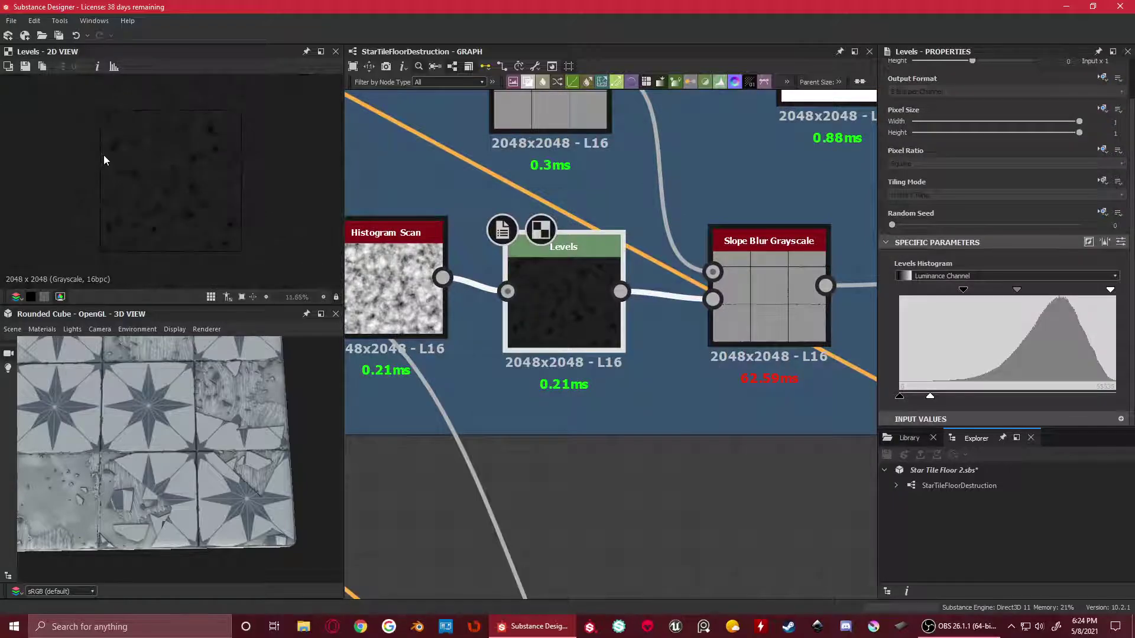
pyautogui.scroll(-2, 665, 288)
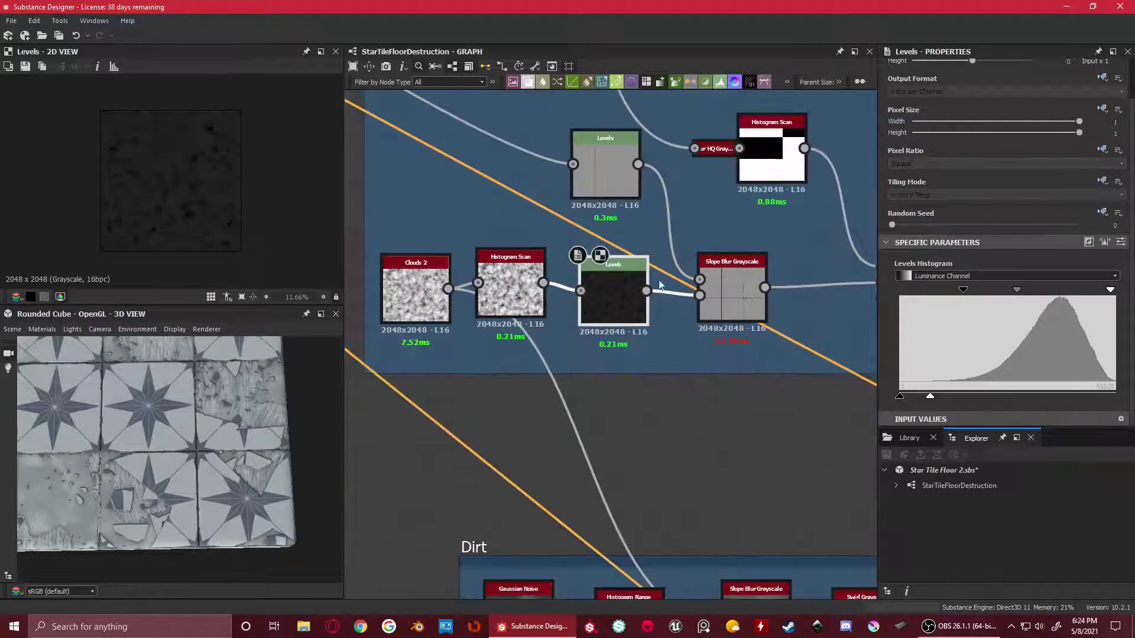
pyautogui.scroll(2, 682, 273)
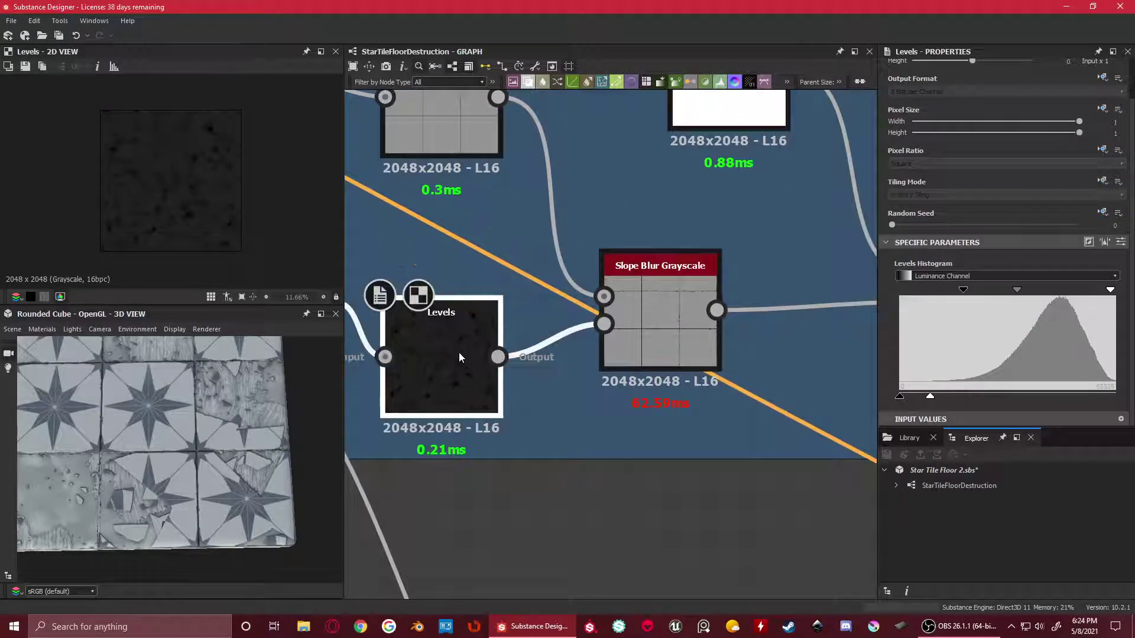
# Preview the Grout Area Slope Blur Grayscale and examine the roughened tile gaps up close
pyautogui.click(673, 293)
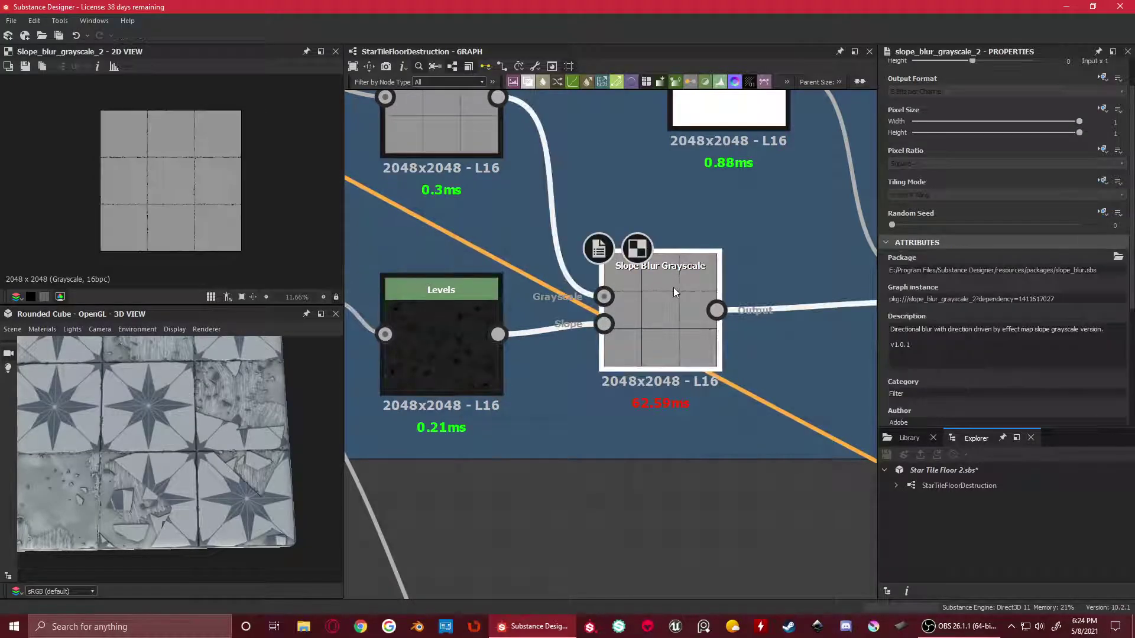
pyautogui.scroll(5, 168, 148)
pyautogui.scroll(3, 222, 165)
pyautogui.moveTo(270, 161); pyautogui.dragTo(129, 151, button='middle')
pyautogui.moveTo(213, 143); pyautogui.dragTo(257, 148, button='middle')
pyautogui.scroll(-6, 615, 254)
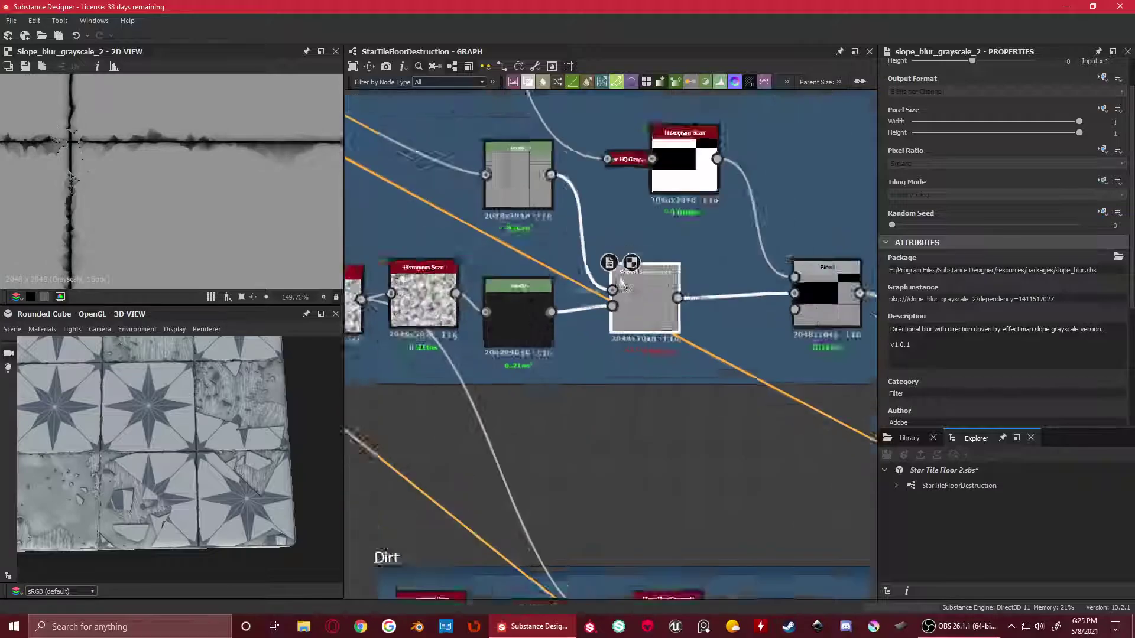
# Preview the Levels node feeding the Slope Blur's Grayscale input and trace it back to the Base Tile Safe Transform Grayscale
pyautogui.scroll(3, 670, 350)
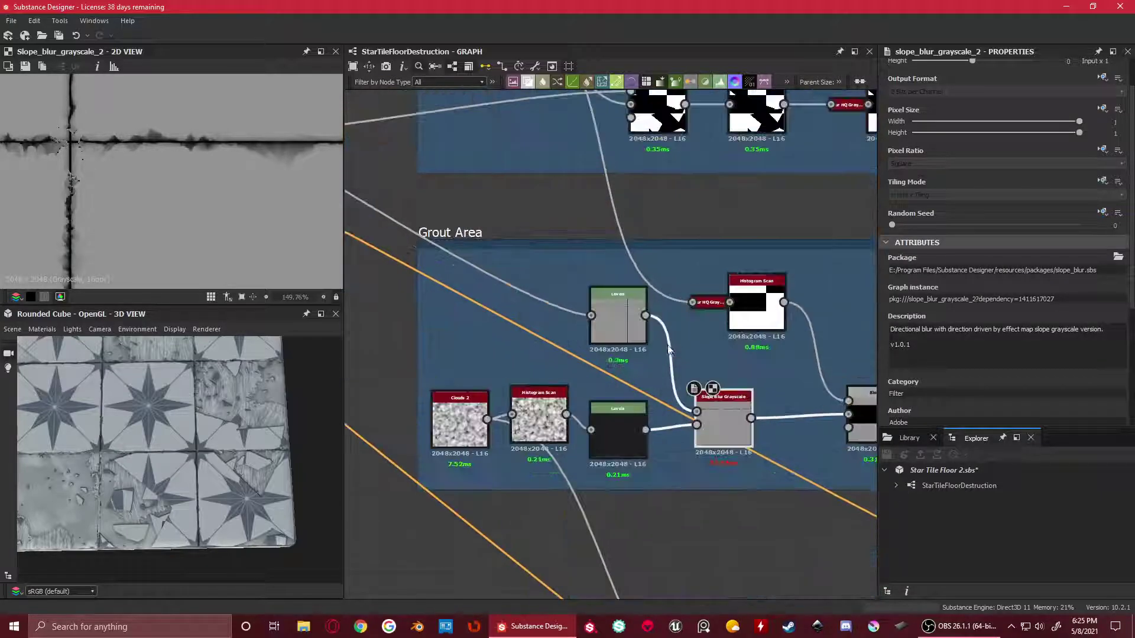
pyautogui.click(618, 319)
pyautogui.scroll(-5, 591, 325)
pyautogui.scroll(5, 703, 402)
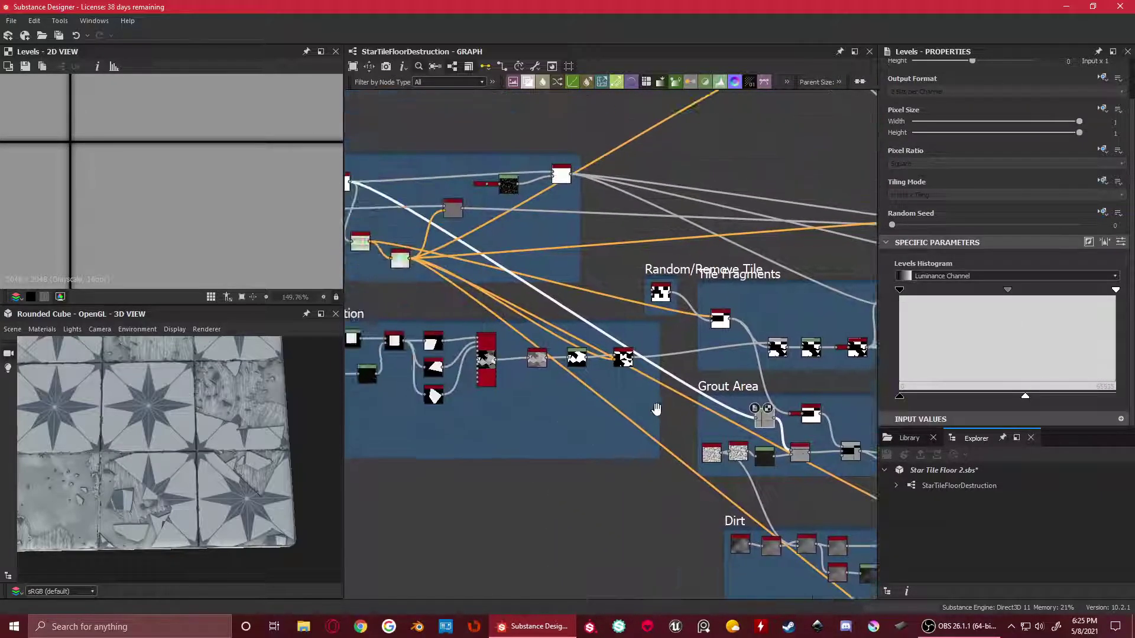
pyautogui.scroll(-5, 703, 401)
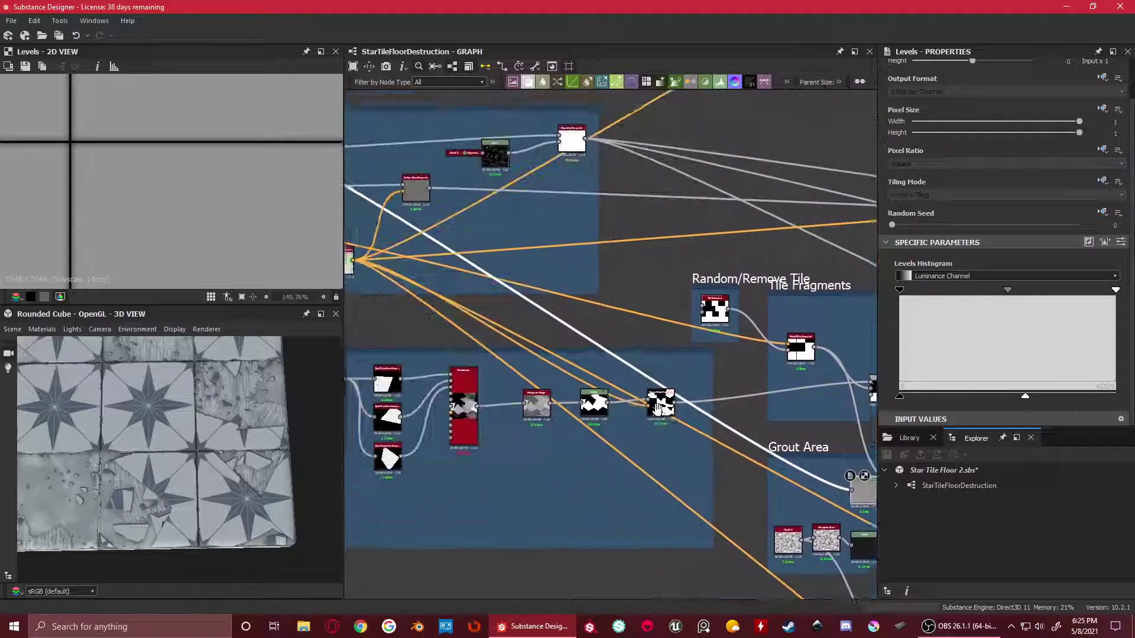
pyautogui.scroll(6, 561, 283)
pyautogui.click(560, 283)
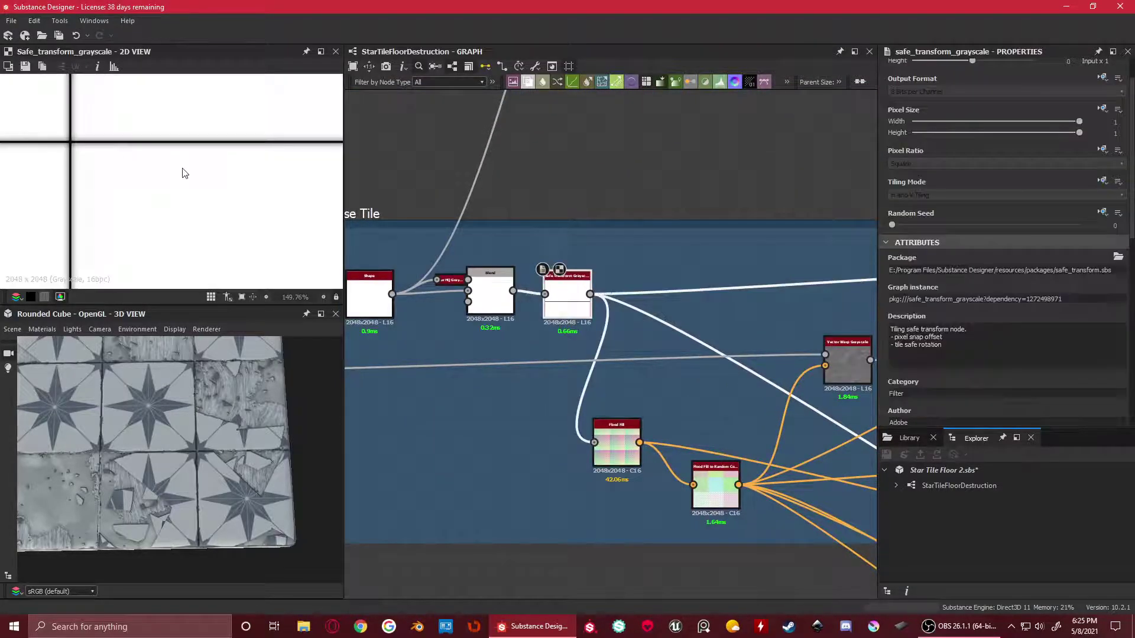
pyautogui.scroll(-5, 172, 172)
pyautogui.scroll(2, 166, 182)
pyautogui.scroll(-3, 719, 450)
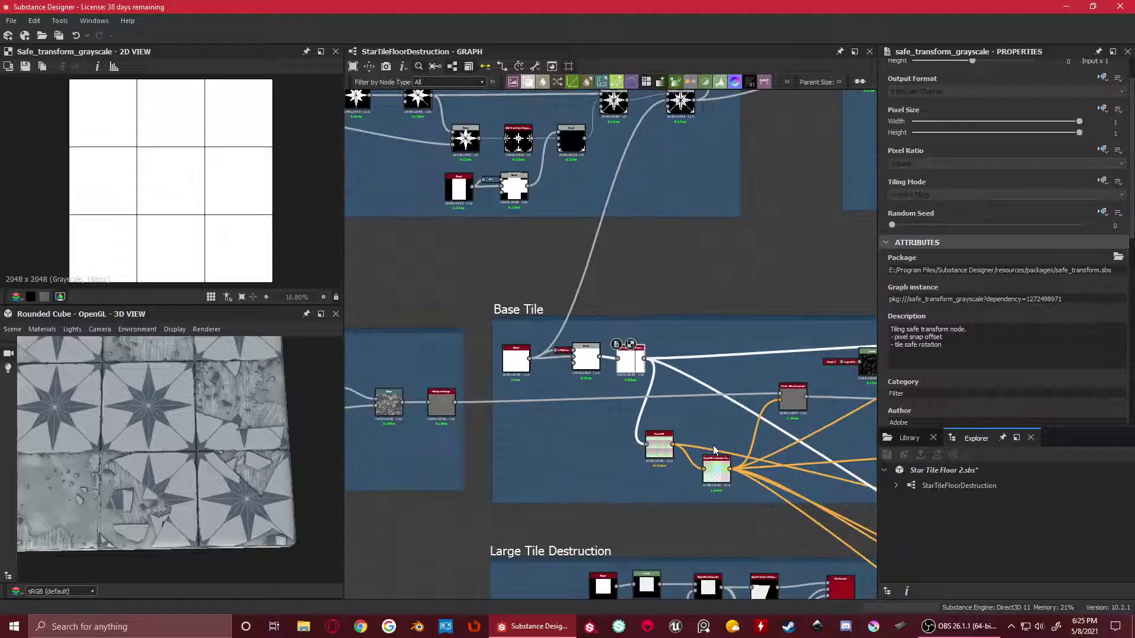
# Return to the Grout Area Levels node fed by the Base Tile and examine its output level and grey tile grid
pyautogui.moveTo(745, 464); pyautogui.dragTo(348, 219, button='middle')
pyautogui.moveTo(810, 441); pyautogui.dragTo(535, 287, button='middle')
pyautogui.scroll(4, 535, 287)
pyautogui.click(613, 299)
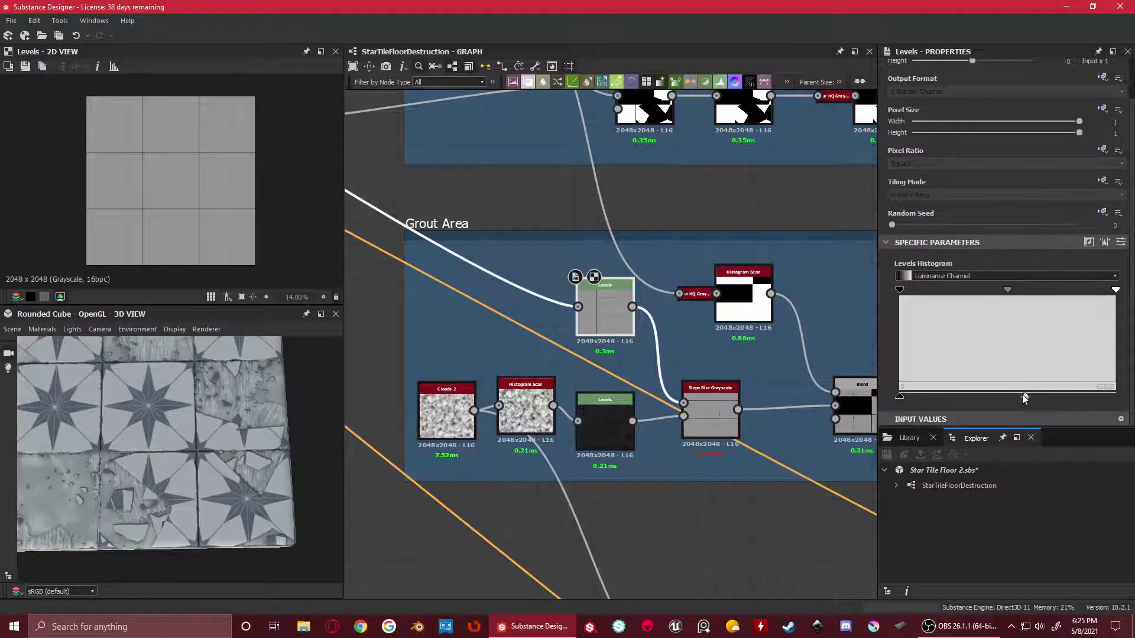
pyautogui.scroll(4, 208, 149)
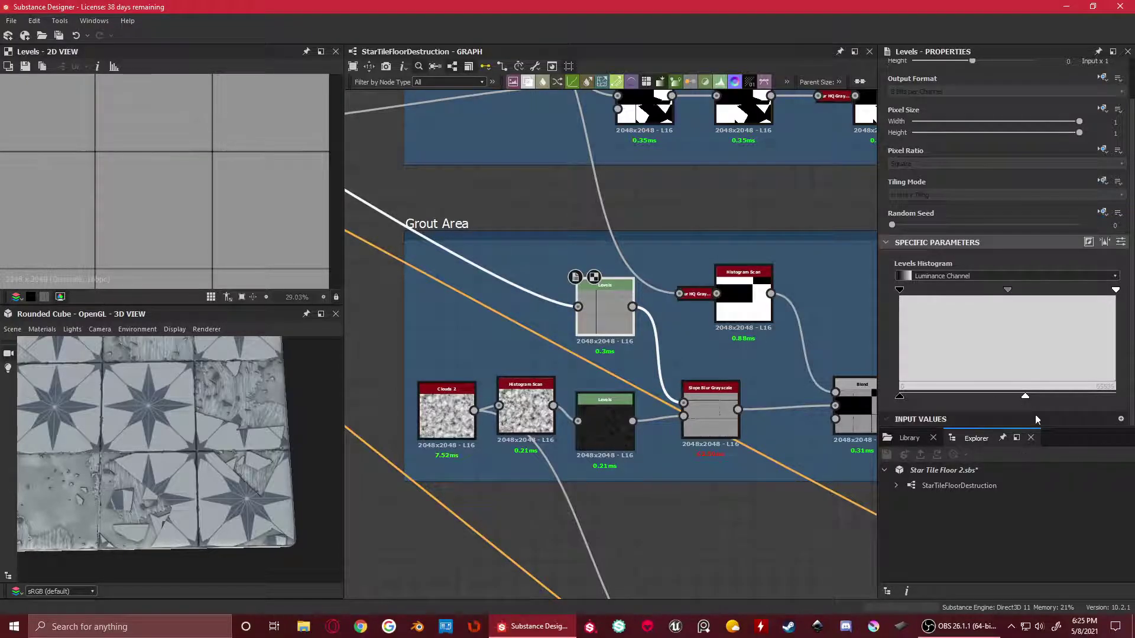
pyautogui.scroll(3, 591, 340)
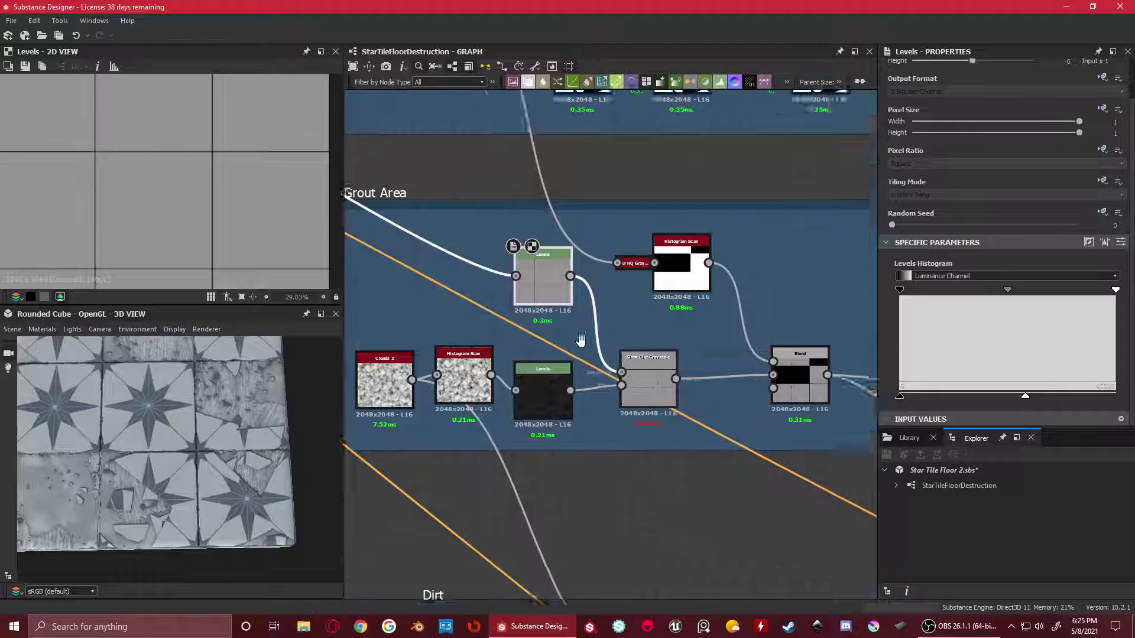
# Preview the Grout Area Slope Blur Grayscale, and examine how the Multiply Blend combines it with the Histogram Scan mask
pyautogui.click(523, 301)
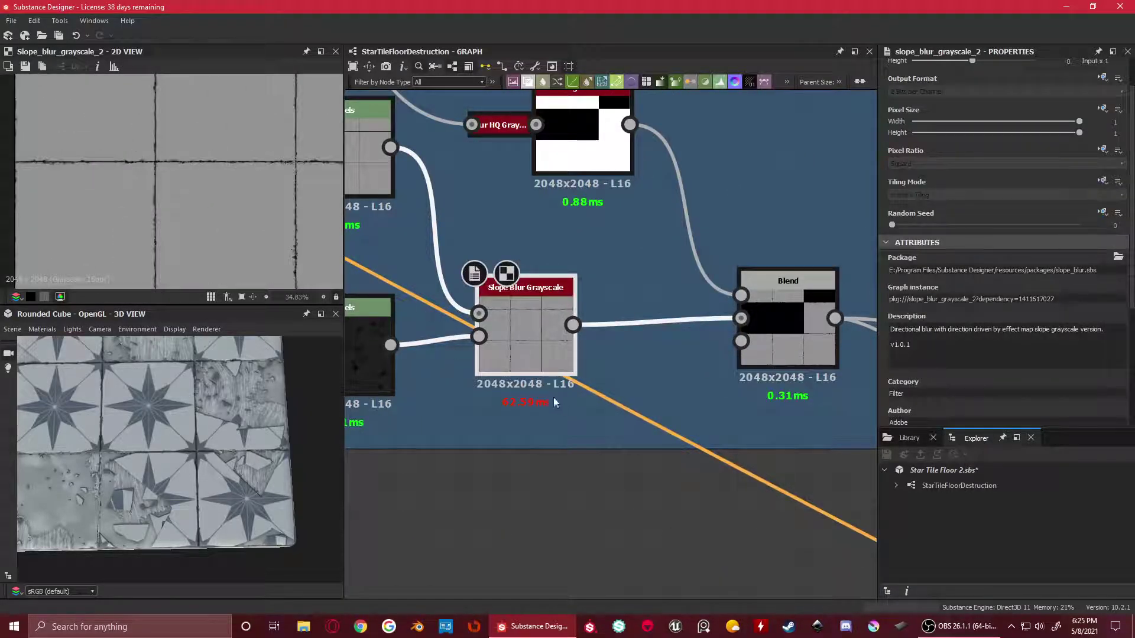
pyautogui.scroll(-3, 571, 357)
pyautogui.scroll(4, 770, 402)
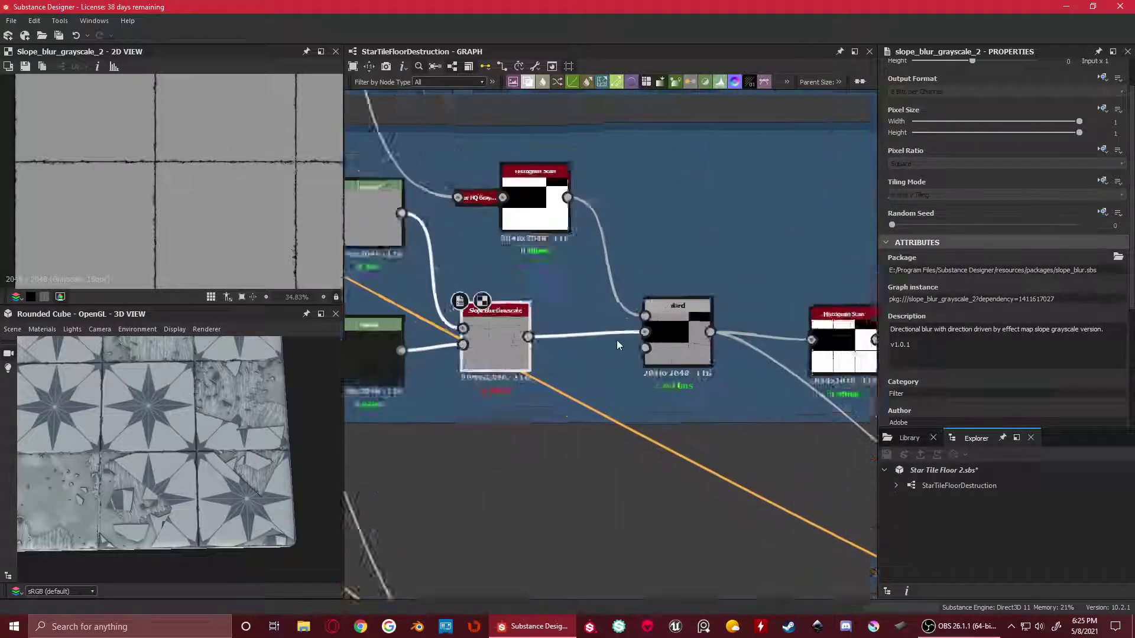
pyautogui.click(697, 324)
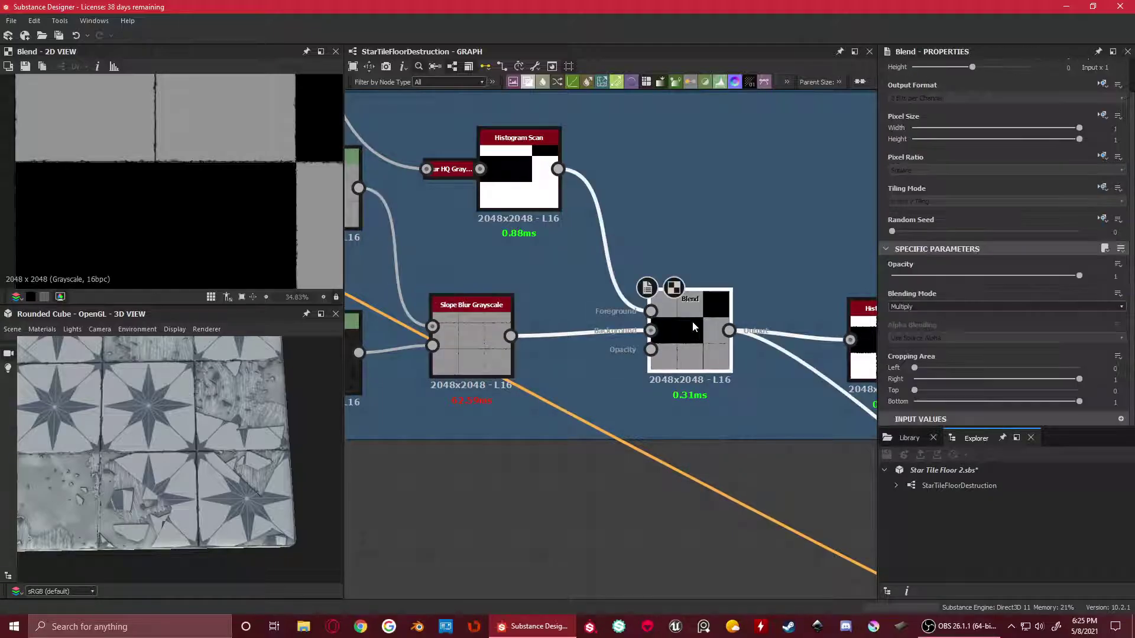
# Examine the complete tile mask produced by the Grout Area's Multiply Blend
pyautogui.scroll(-5, 249, 190)
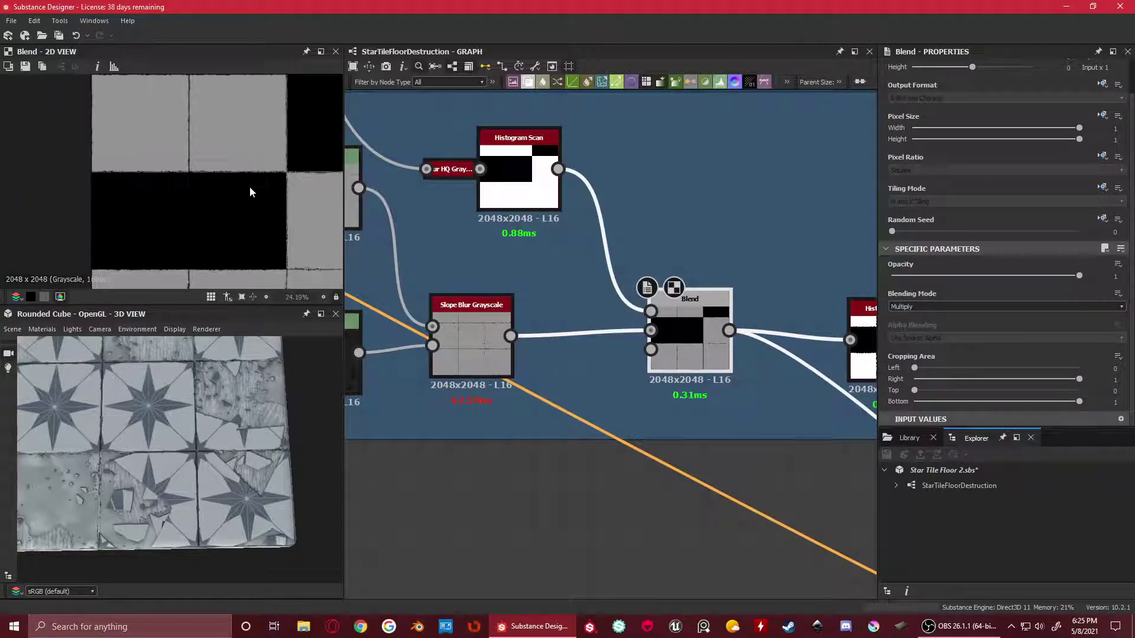
pyautogui.scroll(1, 535, 289)
pyautogui.moveTo(535, 289); pyautogui.dragTo(540, 351, button='middle')
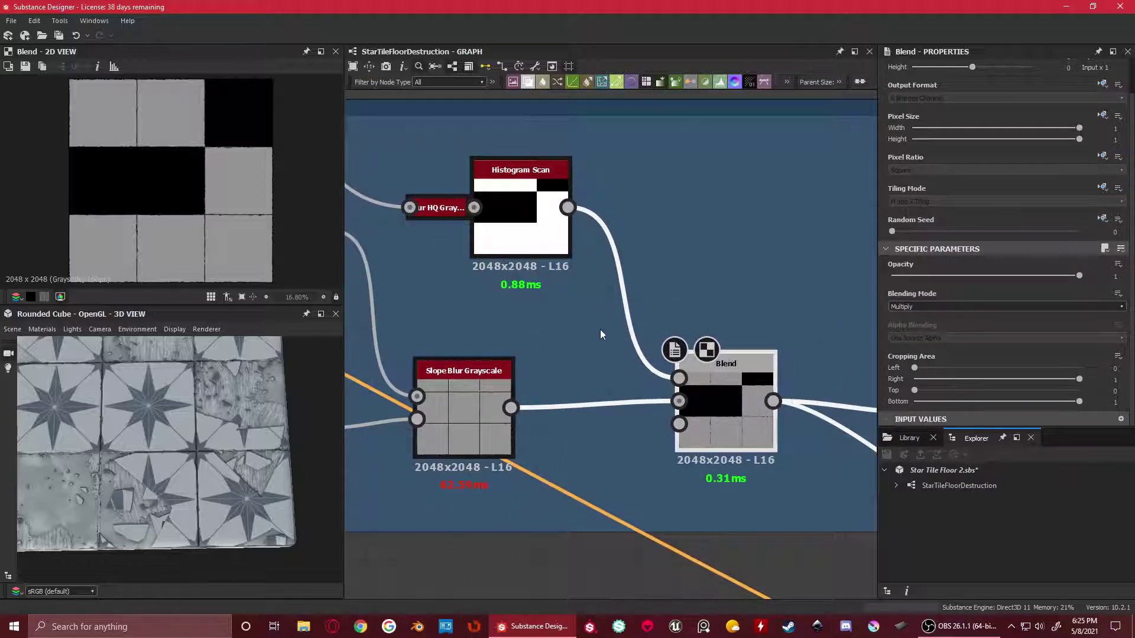
# Preview the Histogram Scan feeding the Grout Area Blend and trace it back to the Tile Fragments Flood Fill to Grayscale node
pyautogui.click(514, 233)
pyautogui.scroll(-3, 492, 278)
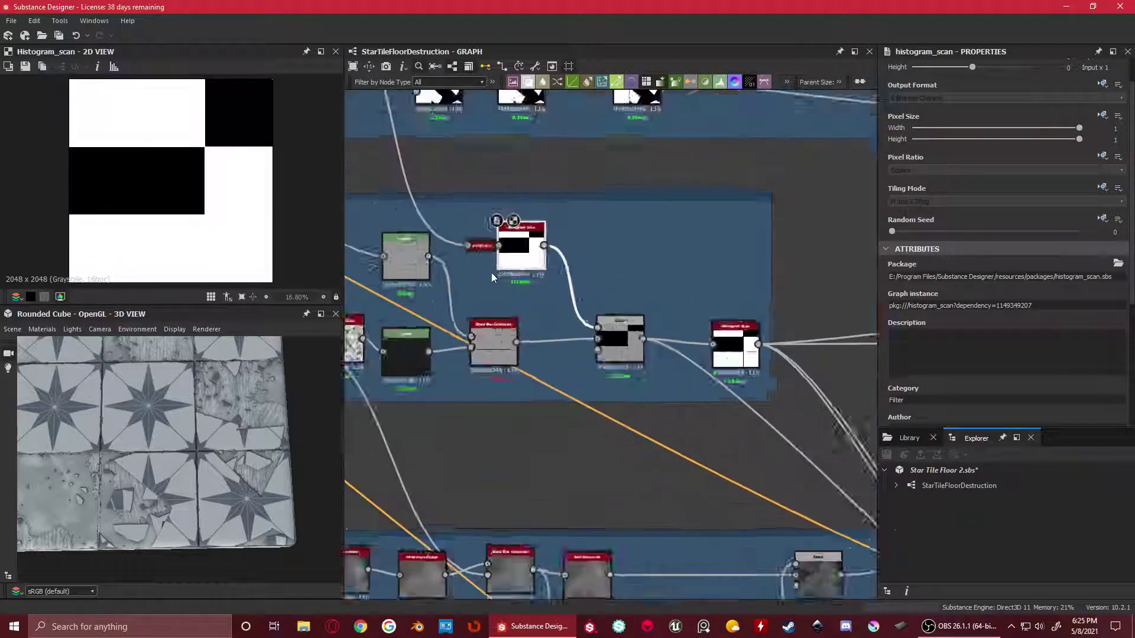
pyautogui.scroll(-2, 492, 278)
pyautogui.scroll(3, 506, 262)
pyautogui.click(508, 248)
pyautogui.scroll(-2, 201, 182)
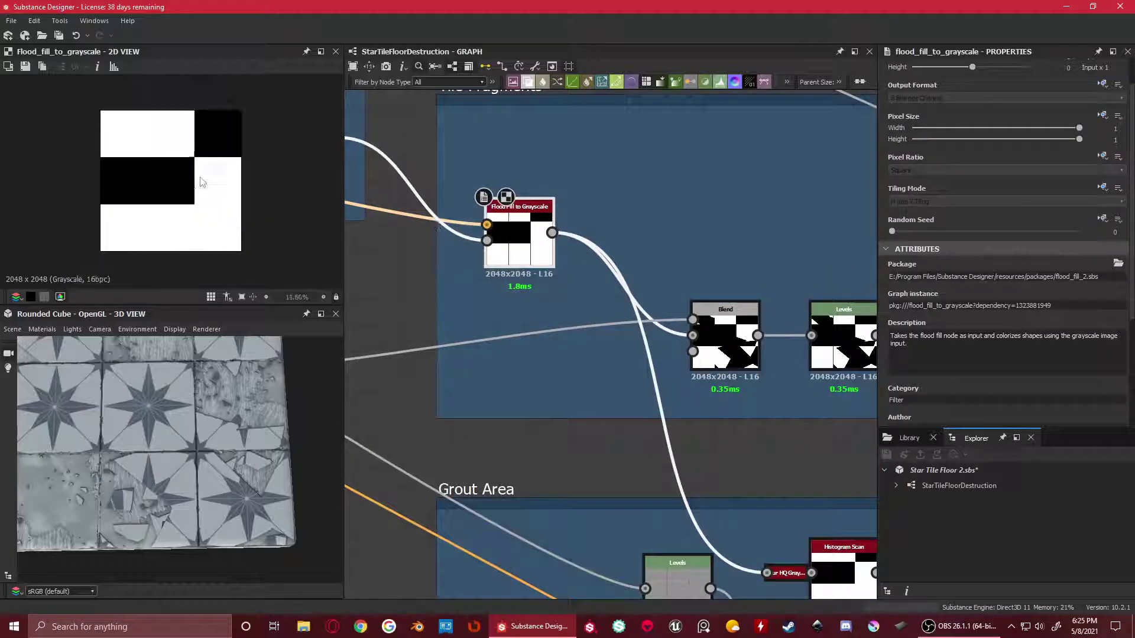
pyautogui.scroll(2, 598, 338)
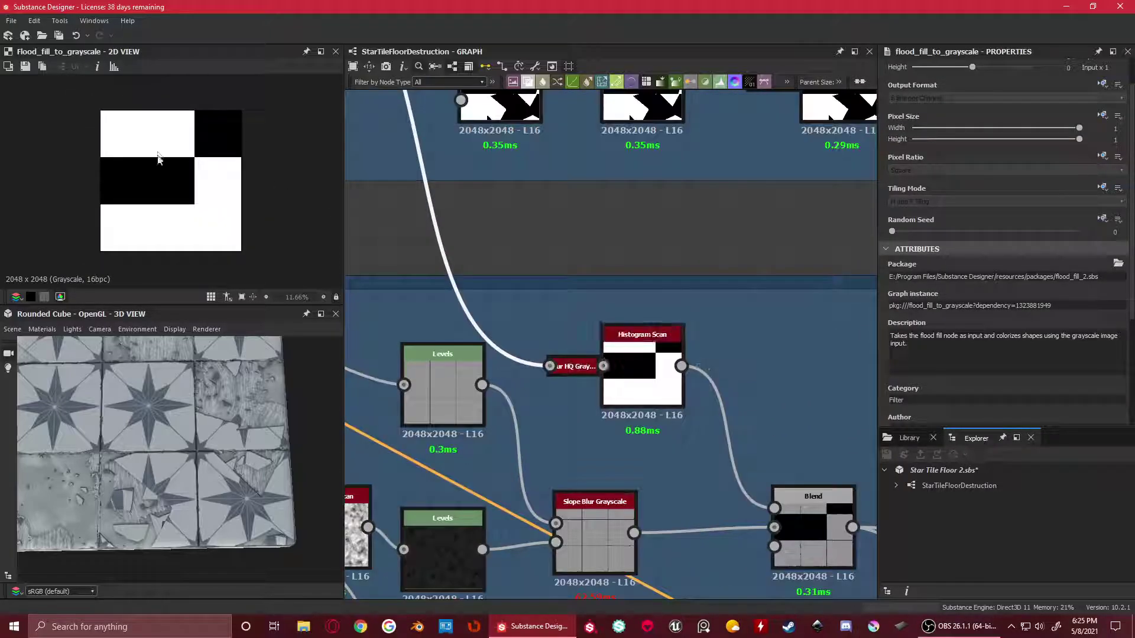
pyautogui.scroll(5, 160, 158)
# Preview the Blur HQ Grayscale and its Histogram Scan, and inspect how the black tiles' corners become rounded and separated
pyautogui.doubleClick(578, 371)
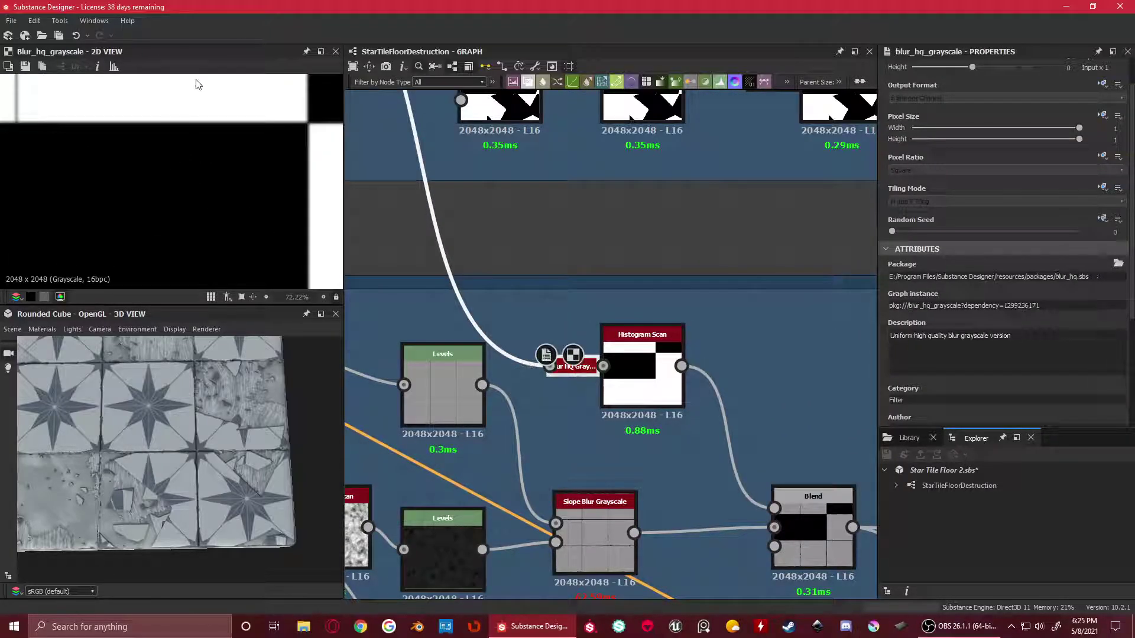
pyautogui.scroll(3, 186, 87)
pyautogui.doubleClick(644, 350)
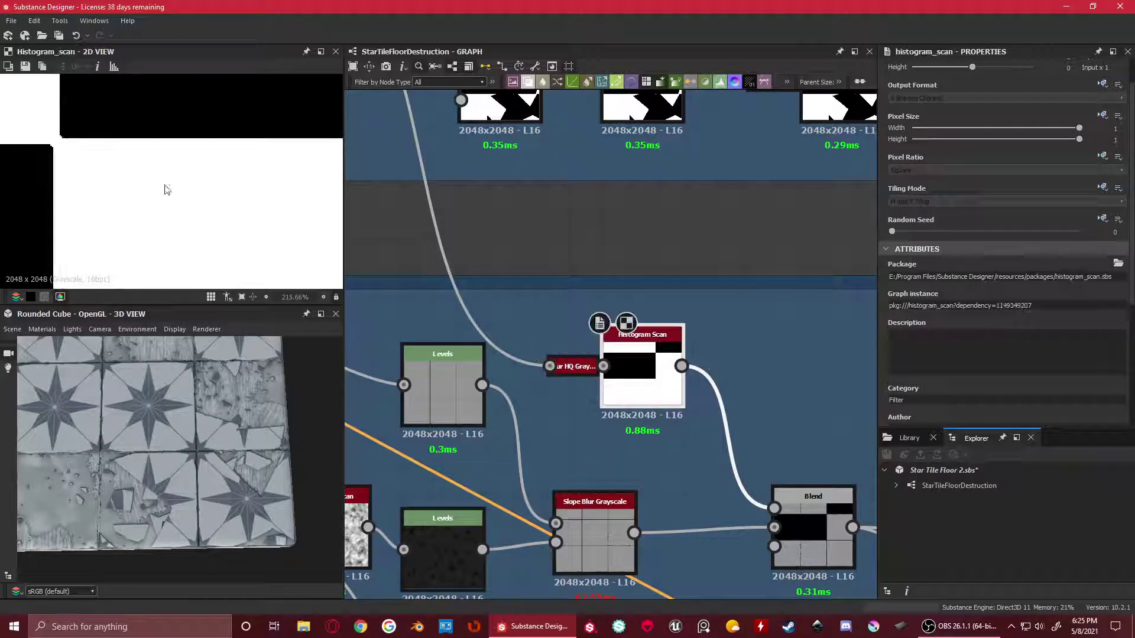
pyautogui.scroll(-3, 101, 183)
pyautogui.scroll(2, 152, 179)
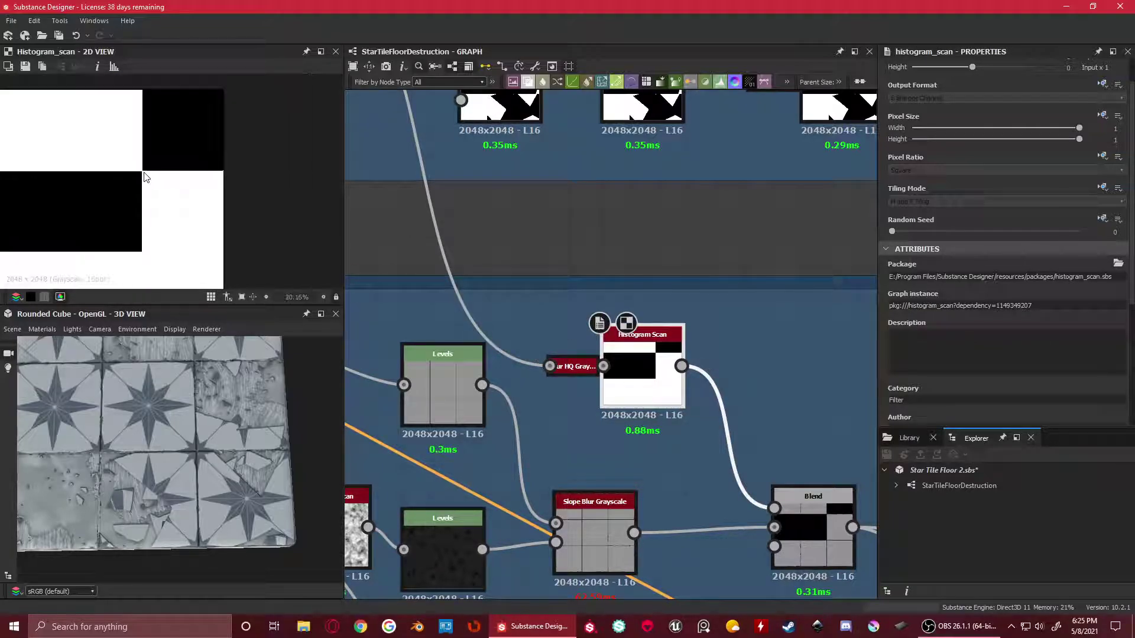
pyautogui.moveTo(139, 178); pyautogui.dragTo(136, 160, button='middle')
pyautogui.scroll(2, 137, 165)
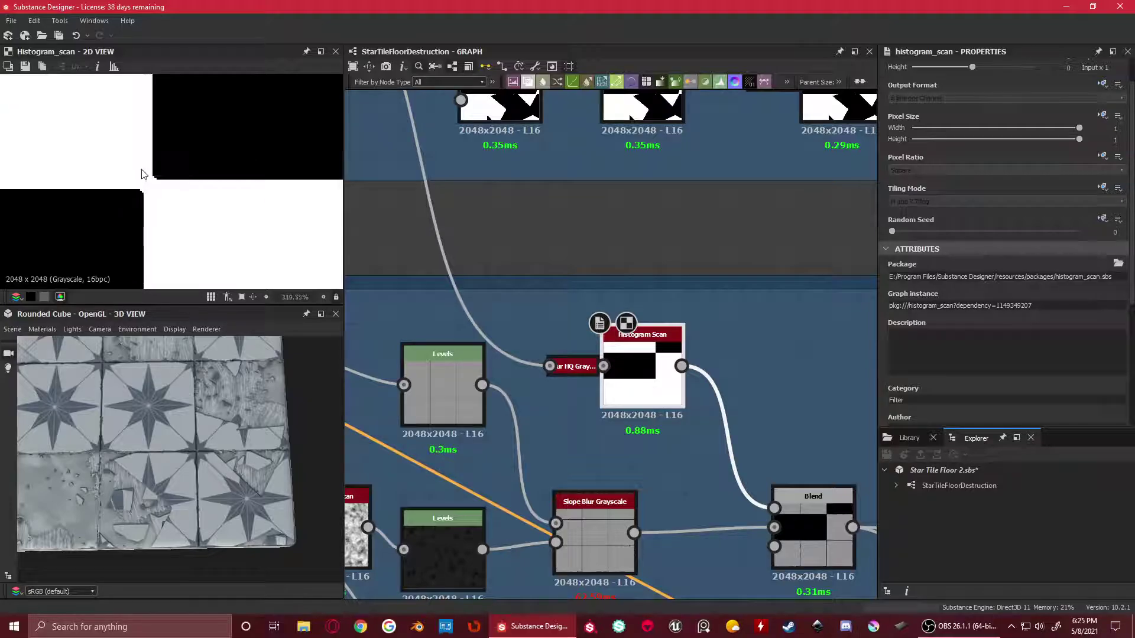
pyautogui.scroll(-5, 531, 313)
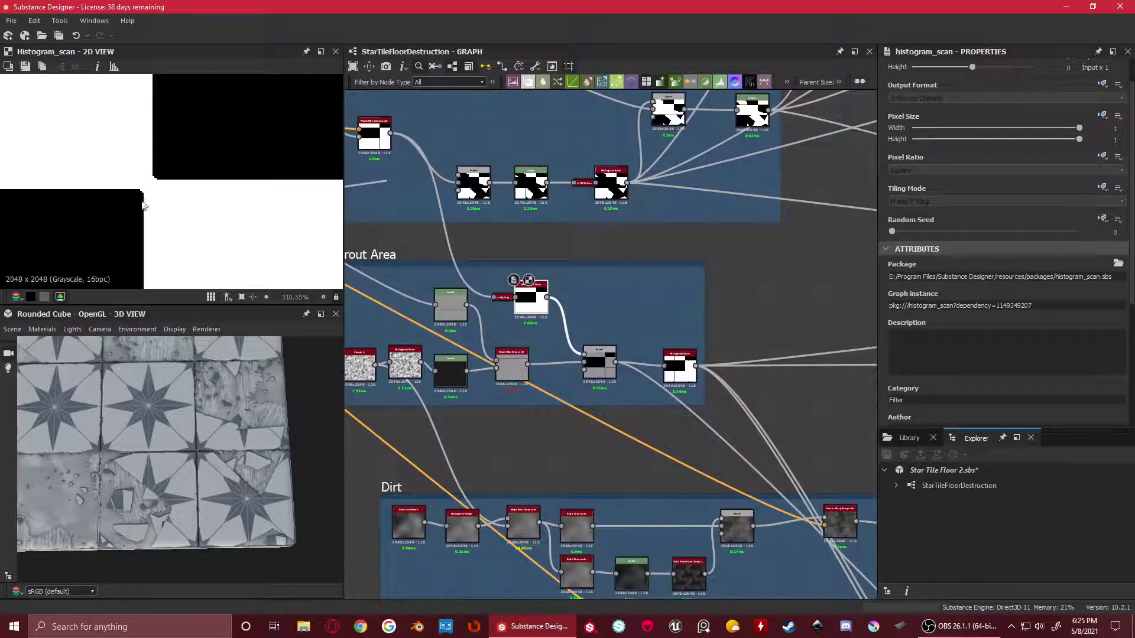
# Shift the Grout Area Blend node slightly closer to the Slope Blur Grayscale
pyautogui.scroll(2, 144, 206)
pyautogui.scroll(2, 170, 208)
pyautogui.scroll(3, 561, 335)
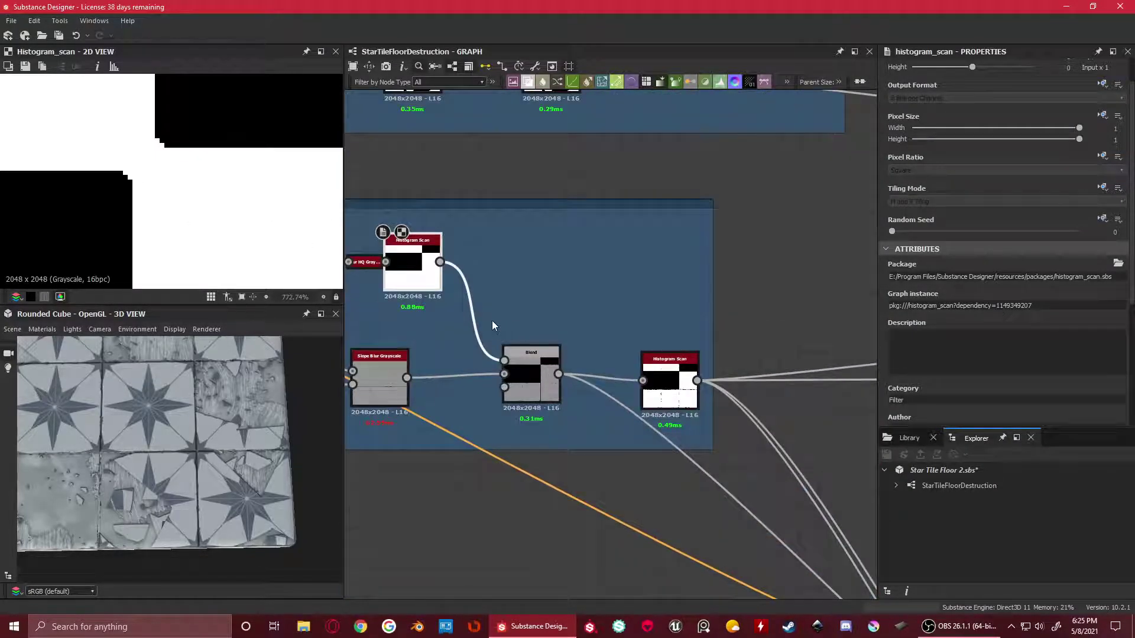
pyautogui.scroll(2, 492, 321)
pyautogui.moveTo(684, 330); pyautogui.dragTo(662, 331)
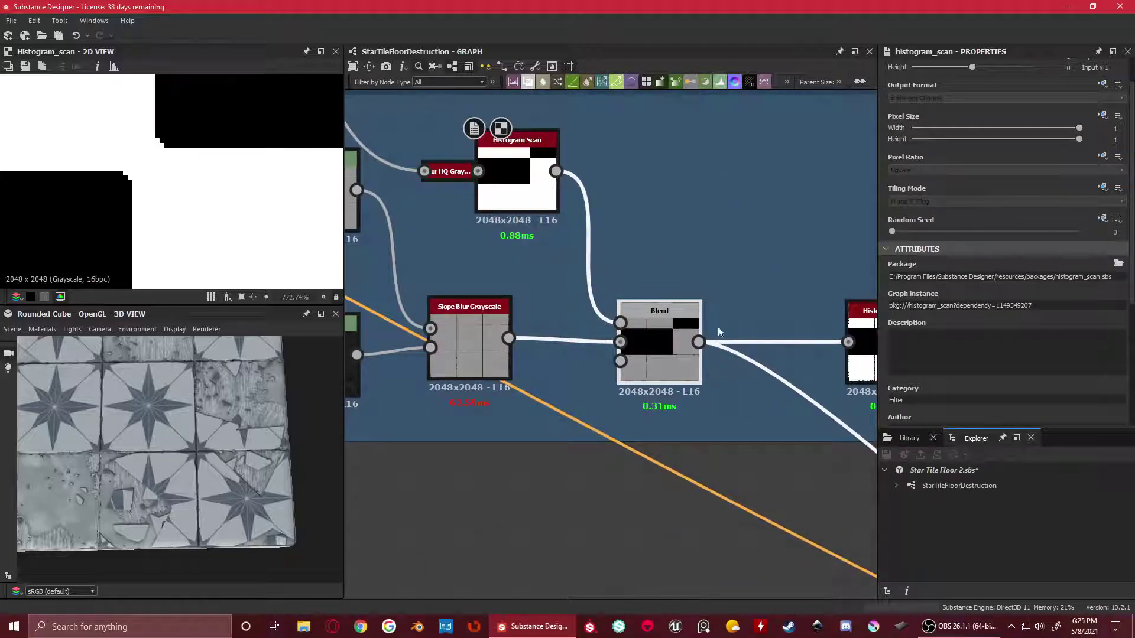
# Examine the gap between the black tile corners in the Histogram Scan mask and where this mask enters the Grout Area Blend
pyautogui.scroll(-6, 186, 172)
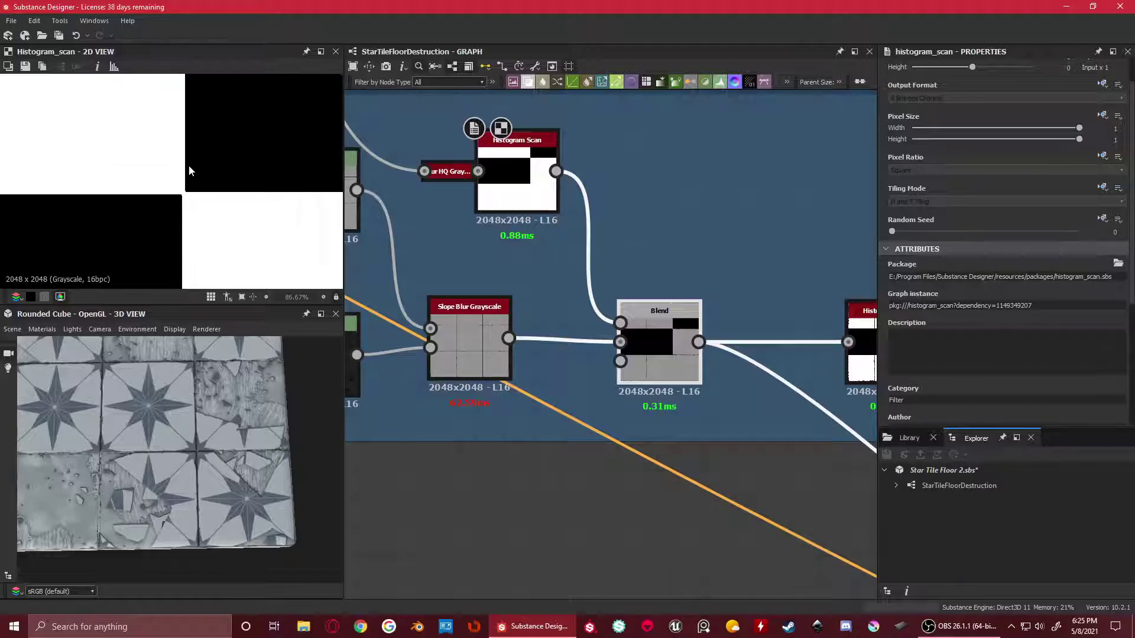
pyautogui.scroll(-1, 190, 215)
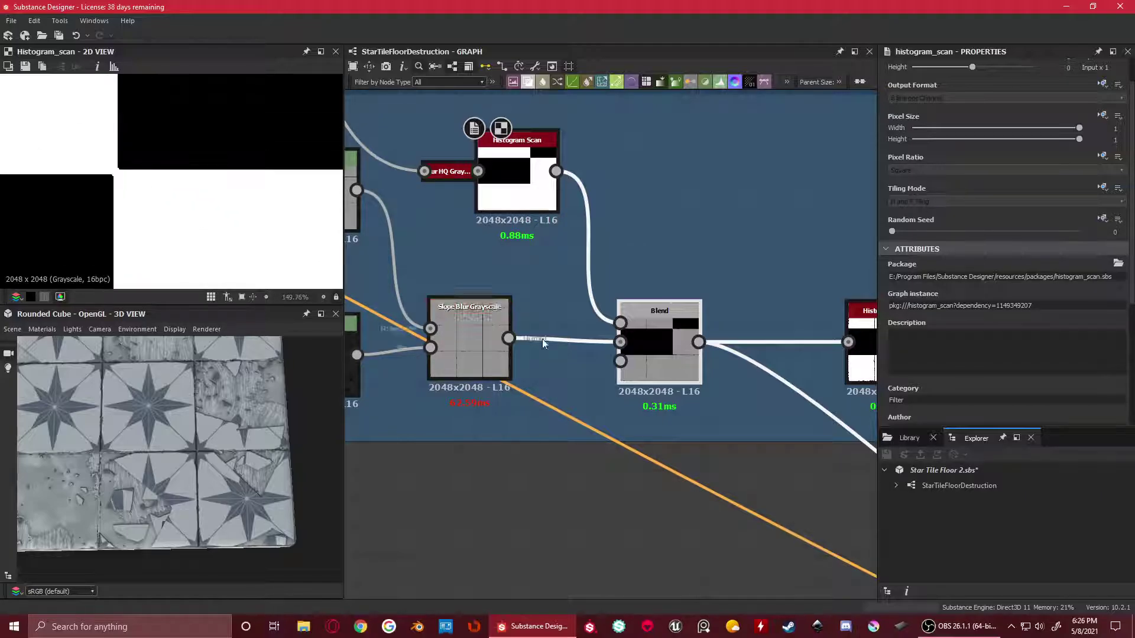
pyautogui.scroll(-4, 563, 273)
pyautogui.scroll(2, 455, 218)
pyautogui.scroll(-3, 708, 356)
pyautogui.scroll(4, 708, 355)
pyautogui.scroll(-4, 591, 333)
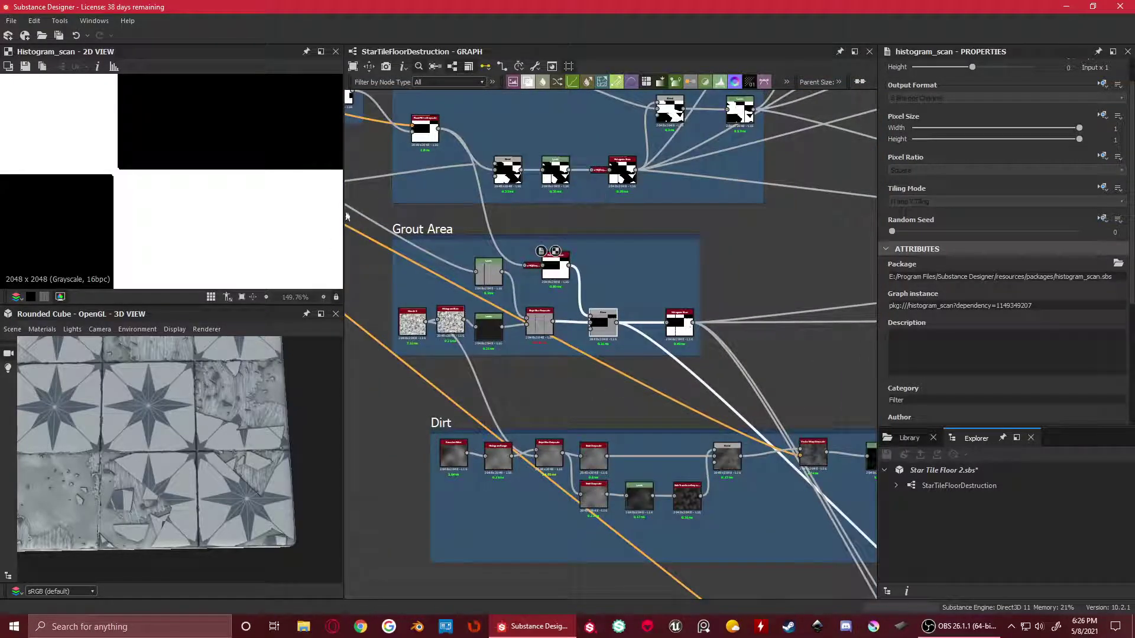
pyautogui.scroll(4, 638, 319)
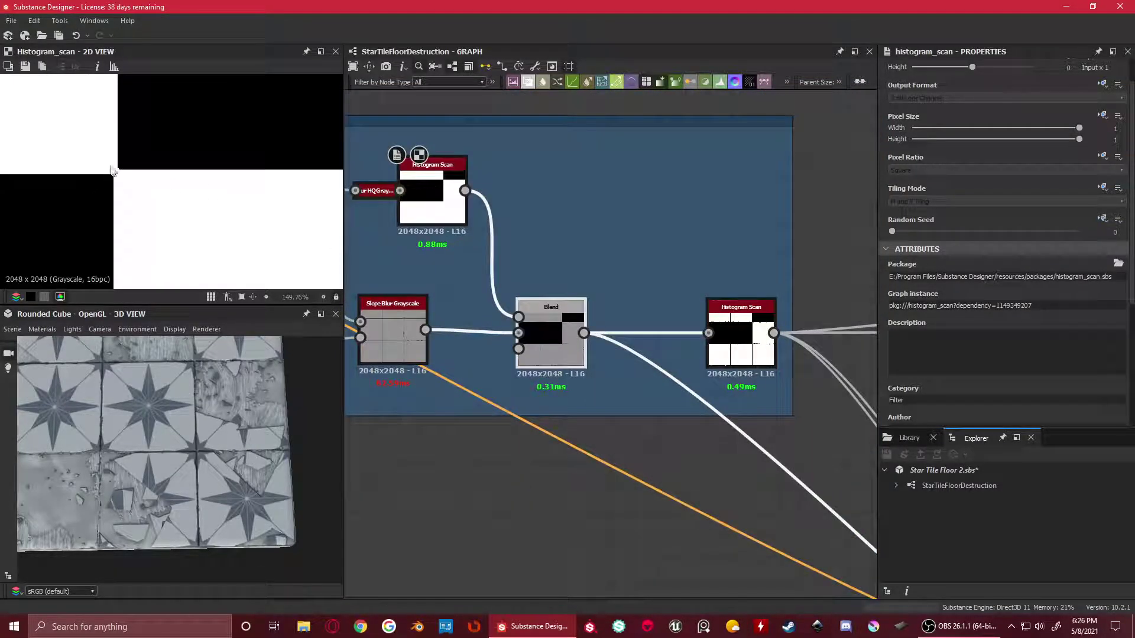
pyautogui.scroll(3, 113, 170)
pyautogui.scroll(-3, 559, 383)
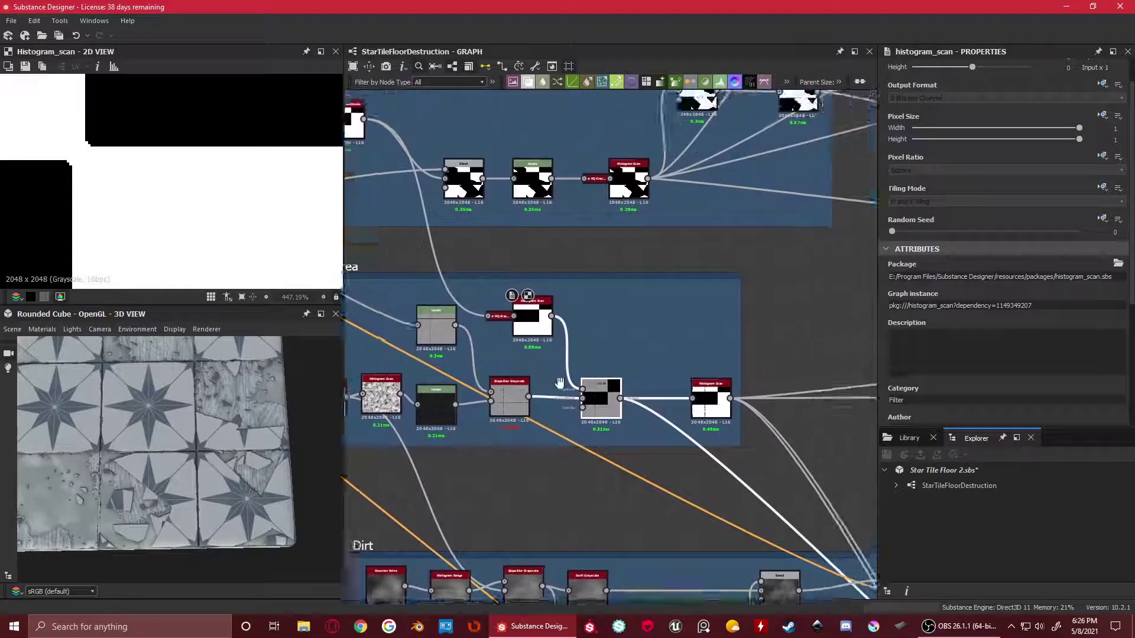
# Preview the final Histogram Scan of the Grout Area and examine its rough black-and-white tile edges
pyautogui.moveTo(559, 383); pyautogui.dragTo(428, 316, button='middle')
pyautogui.scroll(3, 428, 317)
pyautogui.doubleClick(690, 335)
pyautogui.scroll(-5, 181, 199)
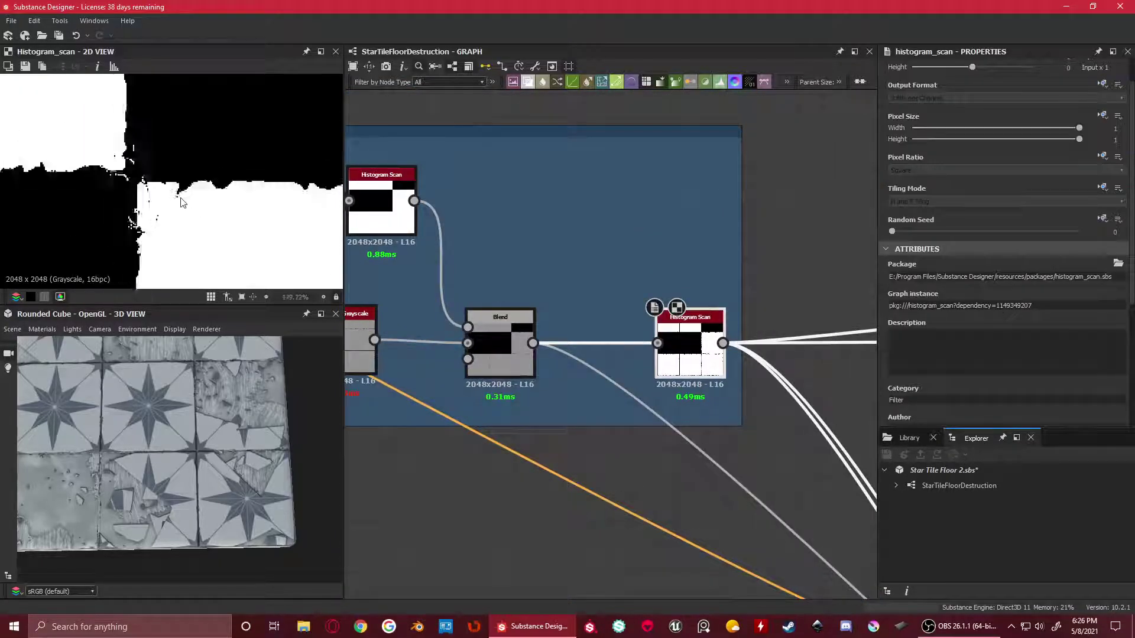
pyautogui.scroll(-3, 181, 202)
# Compare the Grout Area Blend and the upper Histogram Scan with the final Histogram Scan output
pyautogui.doubleClick(487, 322)
pyautogui.doubleClick(396, 219)
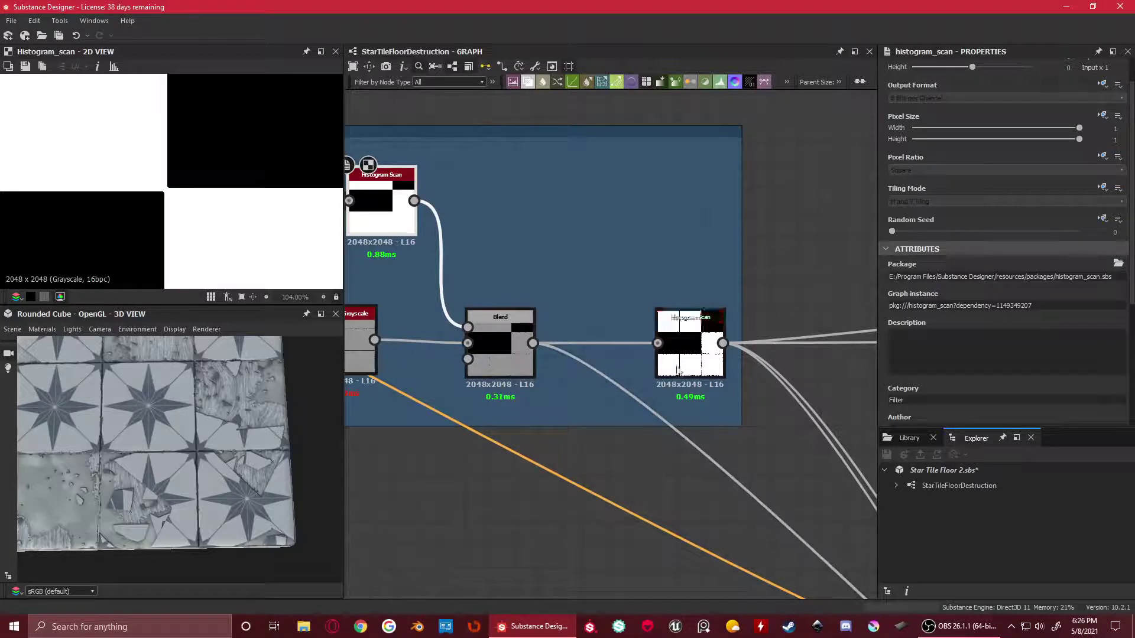
pyautogui.doubleClick(682, 336)
pyautogui.scroll(-3, 213, 213)
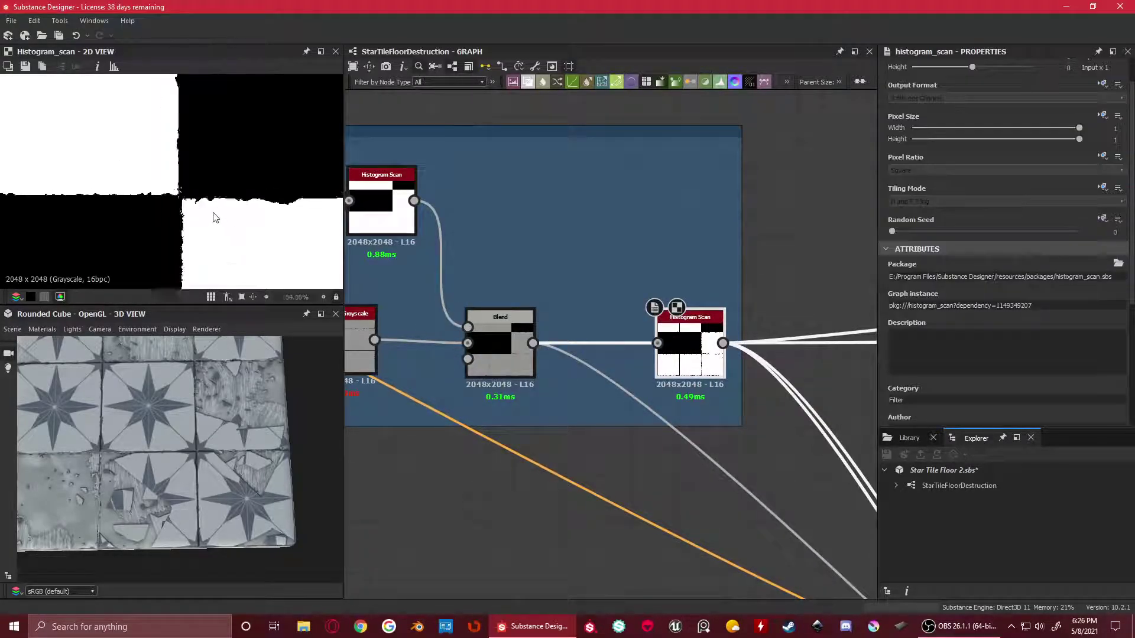
pyautogui.scroll(-3, 429, 302)
# Inspect the final Histogram Scan's Position and Contrast parameters alongside its roughened tile edges
pyautogui.scroll(2, 429, 301)
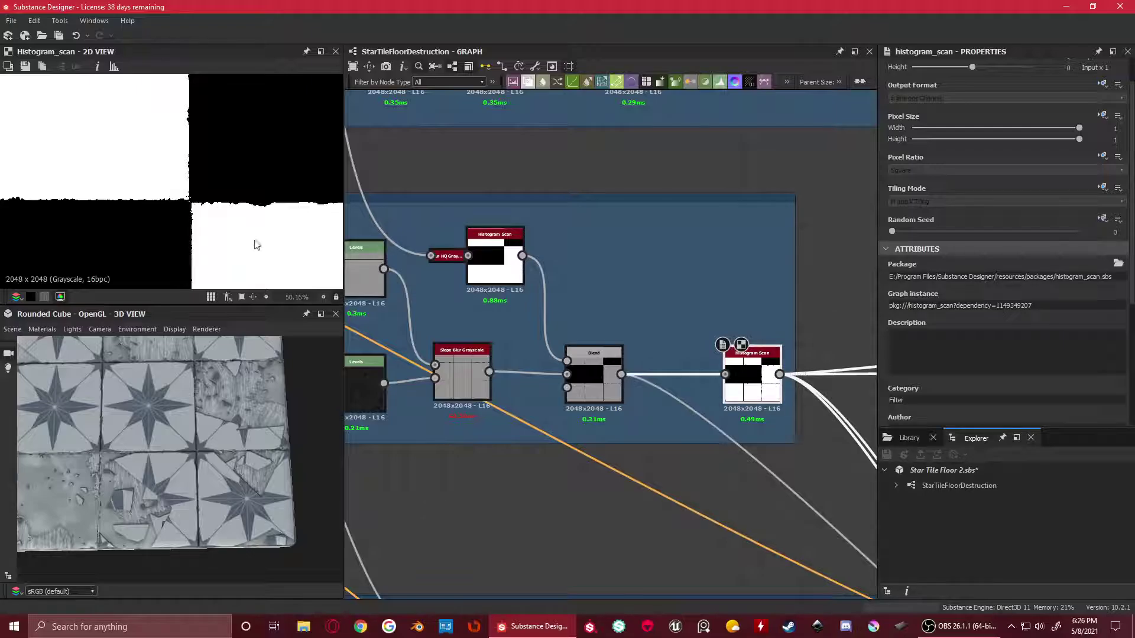
pyautogui.scroll(7, 211, 228)
pyautogui.scroll(-6, 269, 204)
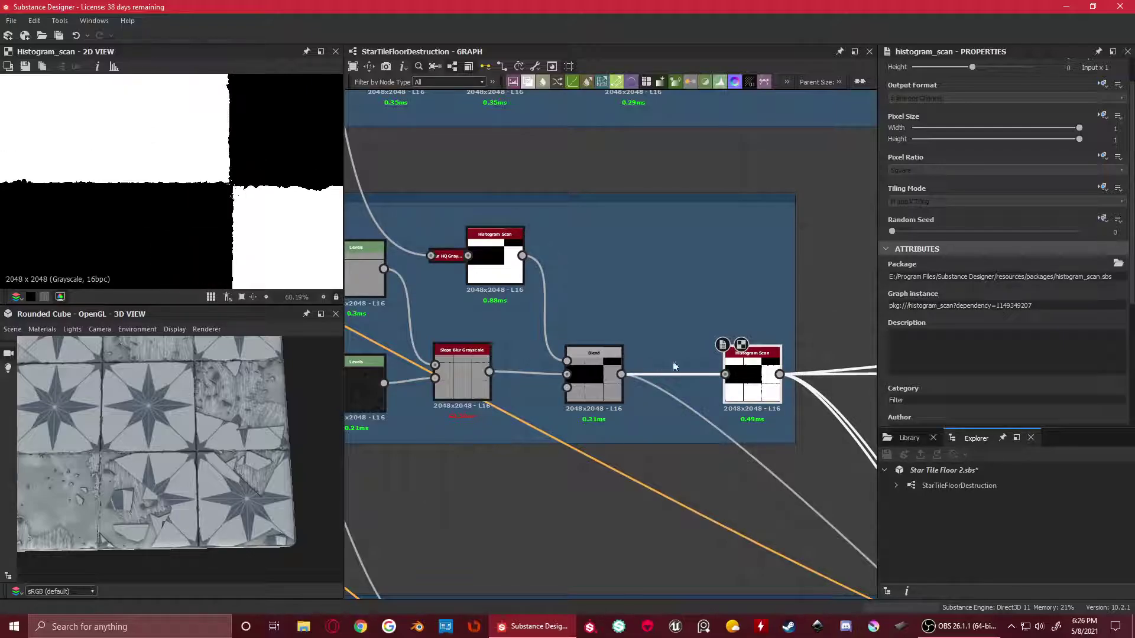
pyautogui.moveTo(674, 366); pyautogui.dragTo(587, 331, button='middle')
pyautogui.scroll(-5, 1083, 303)
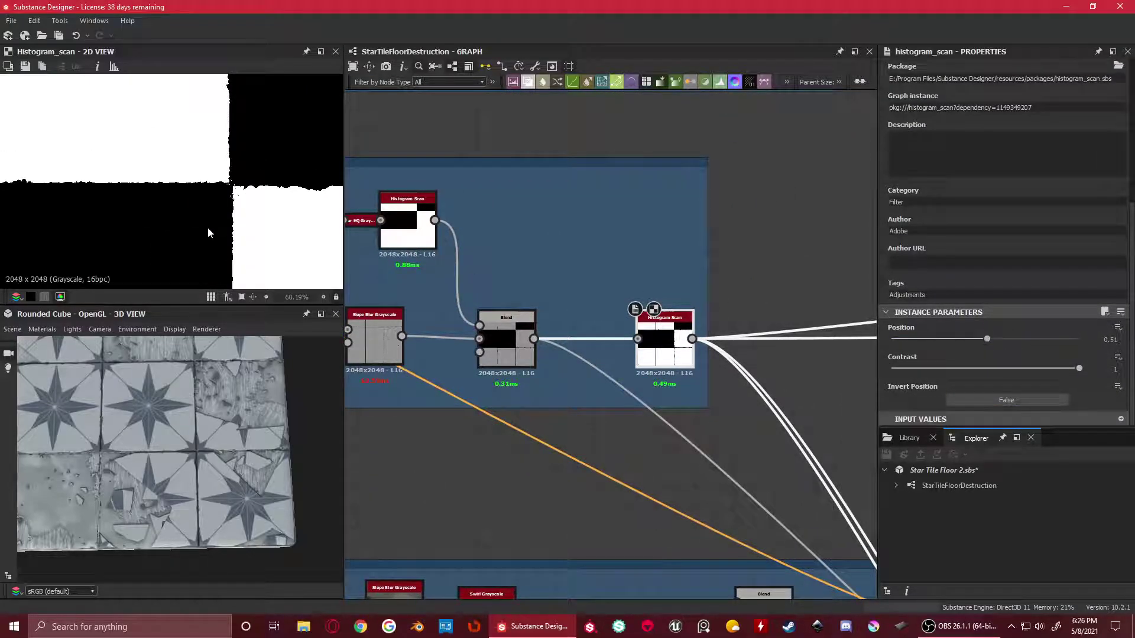
pyautogui.scroll(4, 207, 235)
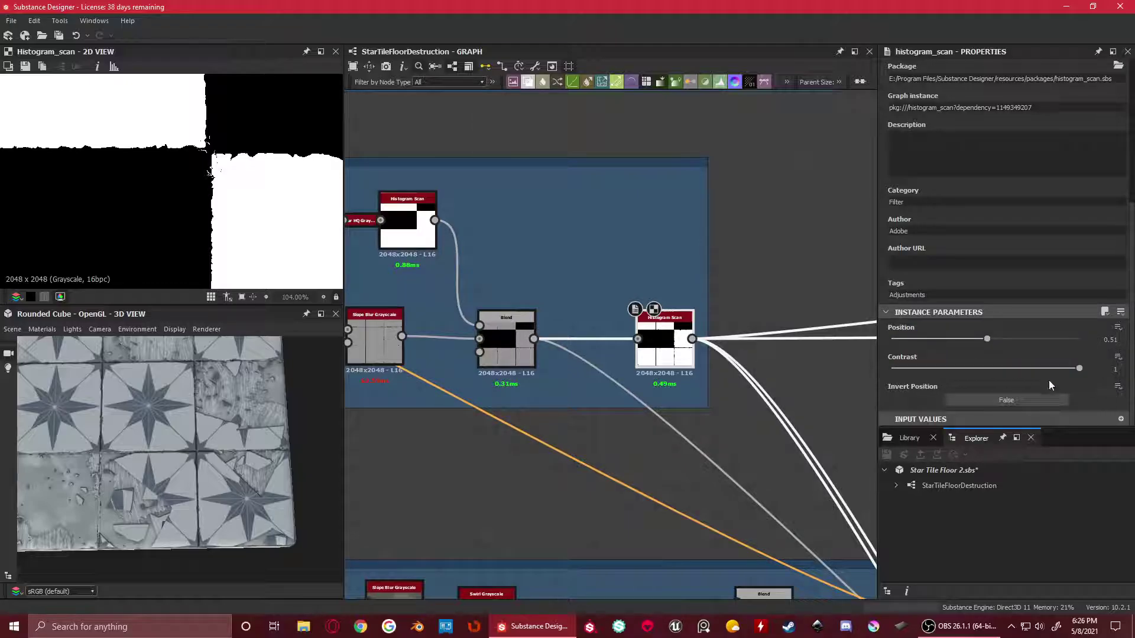
# Preview the Grout Area Slope Blur Grayscale and compare its soft tile gaps with the final Histogram Scan's hard-edged mask
pyautogui.scroll(-5, 206, 281)
pyautogui.scroll(-4, 520, 340)
pyautogui.scroll(5, 519, 341)
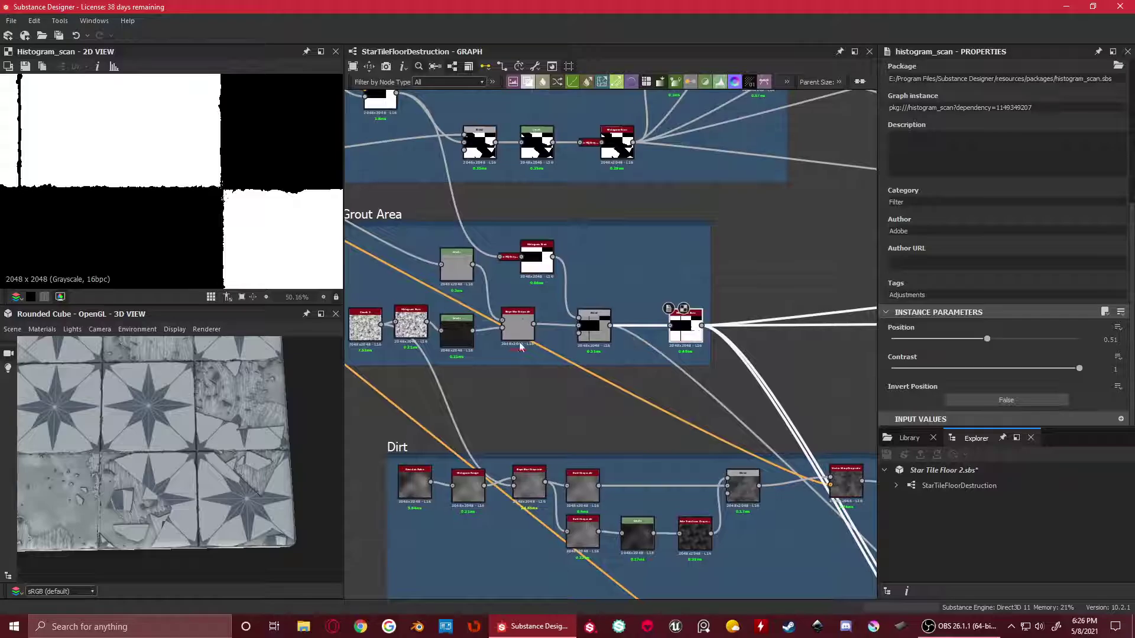
pyautogui.doubleClick(543, 295)
pyautogui.scroll(5, 260, 190)
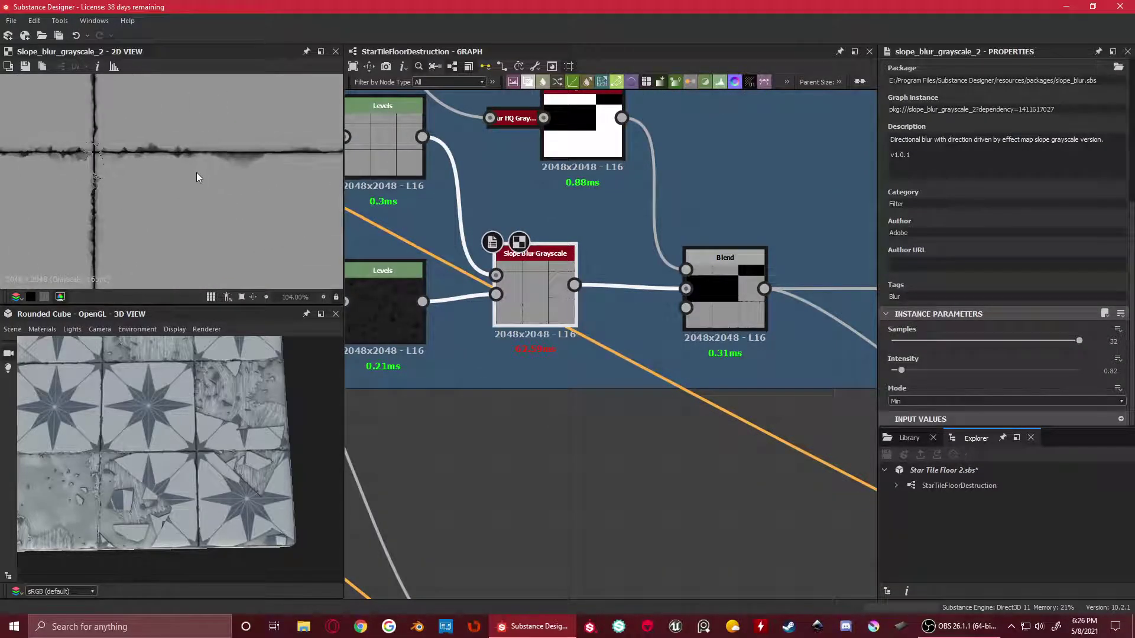
pyautogui.moveTo(703, 398); pyautogui.dragTo(313, 358, button='middle')
pyautogui.doubleClick(563, 260)
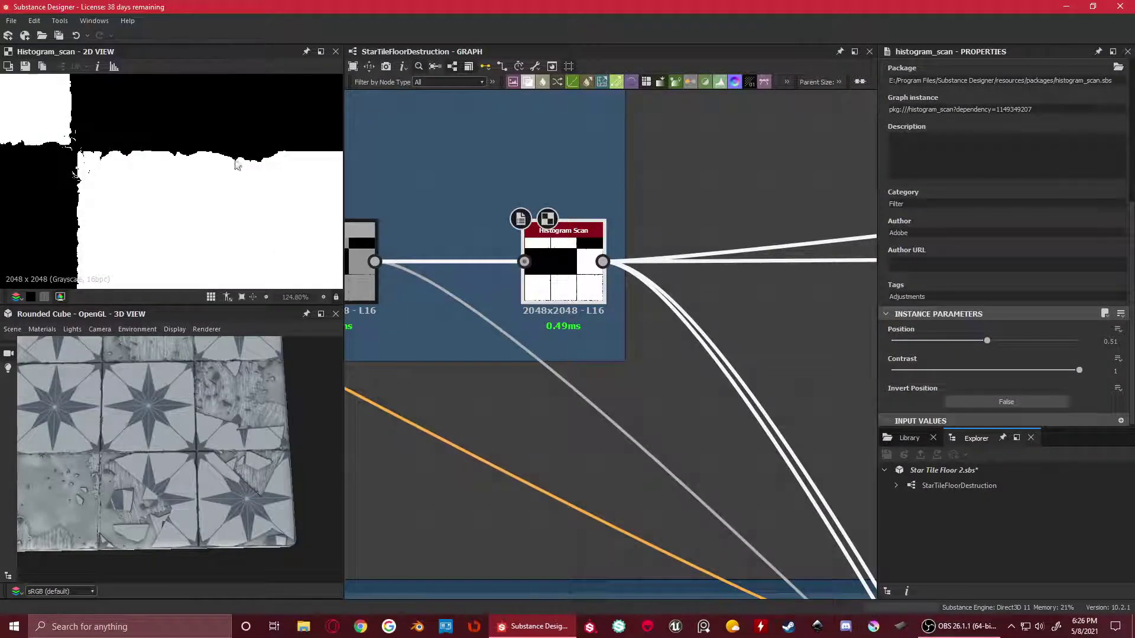
# Go to the Dirt section and preview its Gaussian Noise node, examining the Scale and Disorder parameters
pyautogui.scroll(-5, 650, 331)
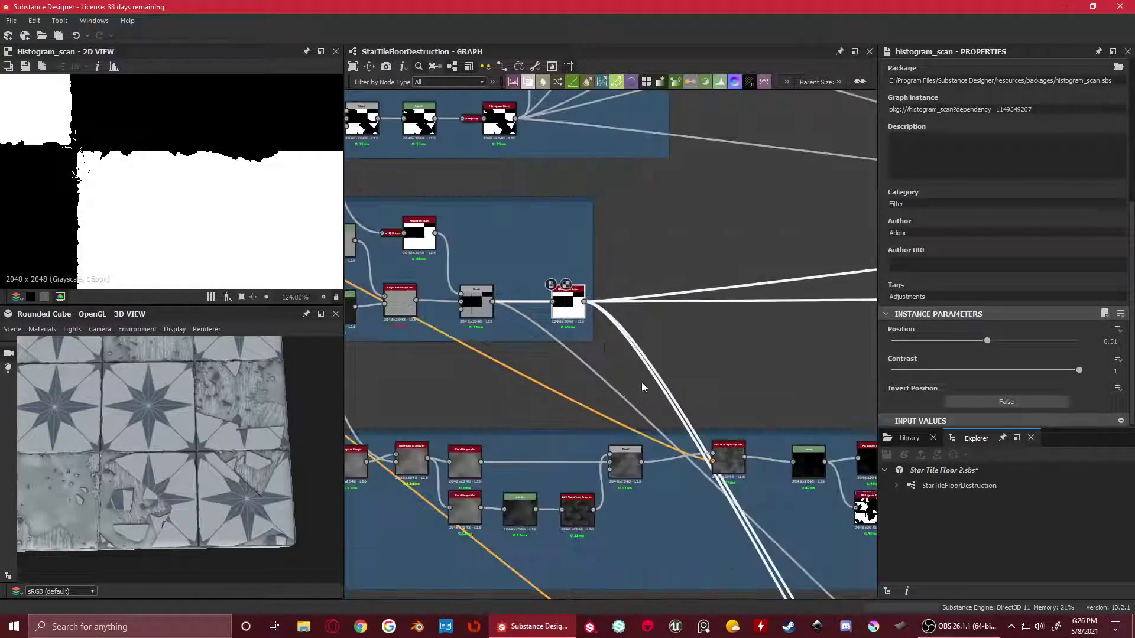
pyautogui.scroll(4, 663, 336)
pyautogui.moveTo(619, 363); pyautogui.dragTo(763, 353, button='middle')
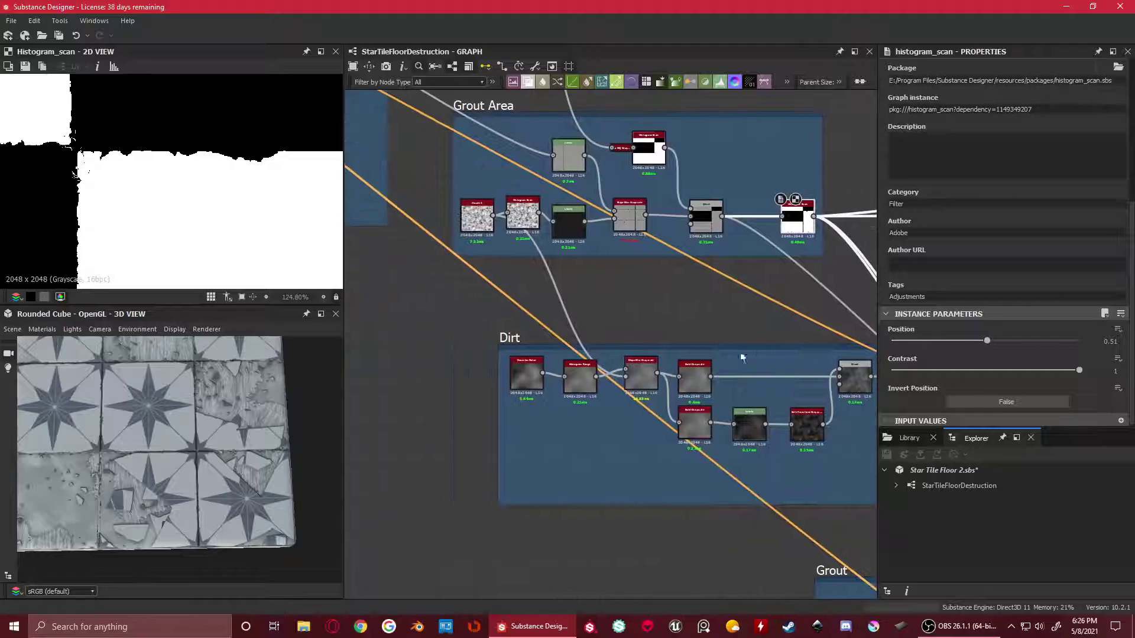
pyautogui.scroll(2, 520, 366)
pyautogui.moveTo(504, 339); pyautogui.dragTo(606, 419, button='middle')
pyautogui.scroll(-4, 605, 418)
pyautogui.moveTo(634, 550); pyautogui.dragTo(446, 393, button='middle')
pyautogui.scroll(2, 445, 393)
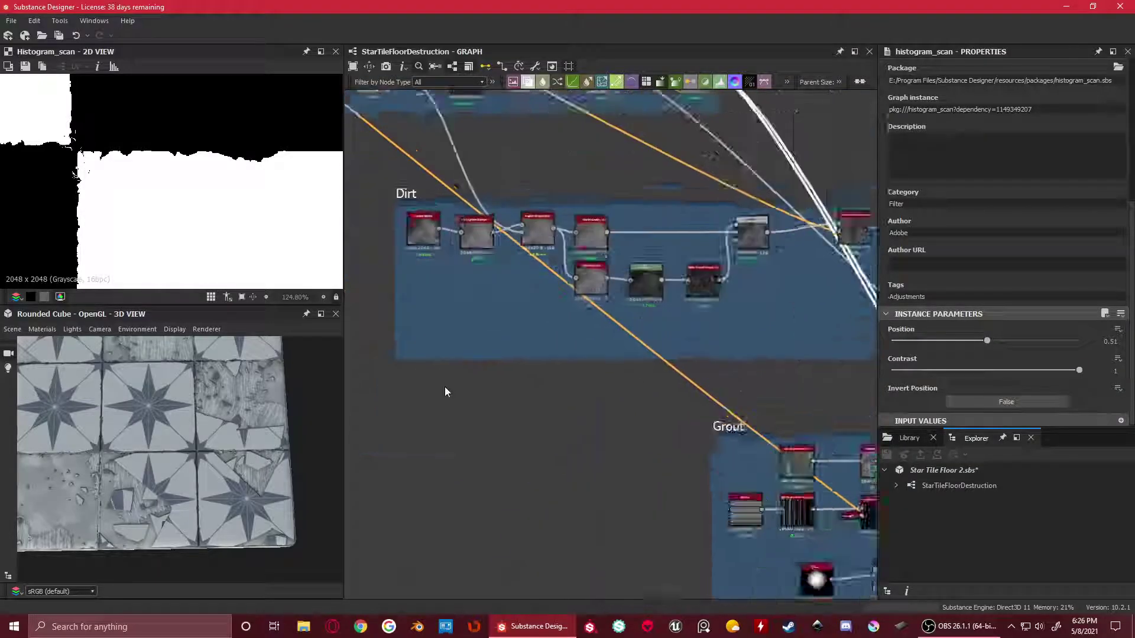
pyautogui.moveTo(447, 286); pyautogui.dragTo(489, 365, button='middle')
pyautogui.scroll(1, 489, 364)
pyautogui.click(457, 296)
pyautogui.doubleClick(457, 295)
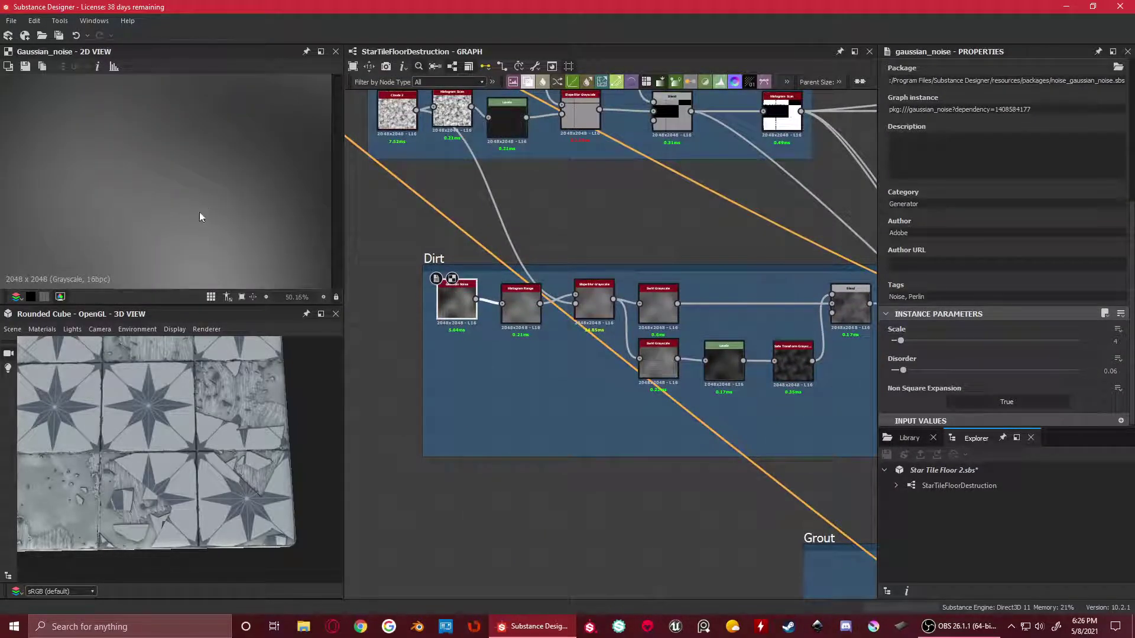
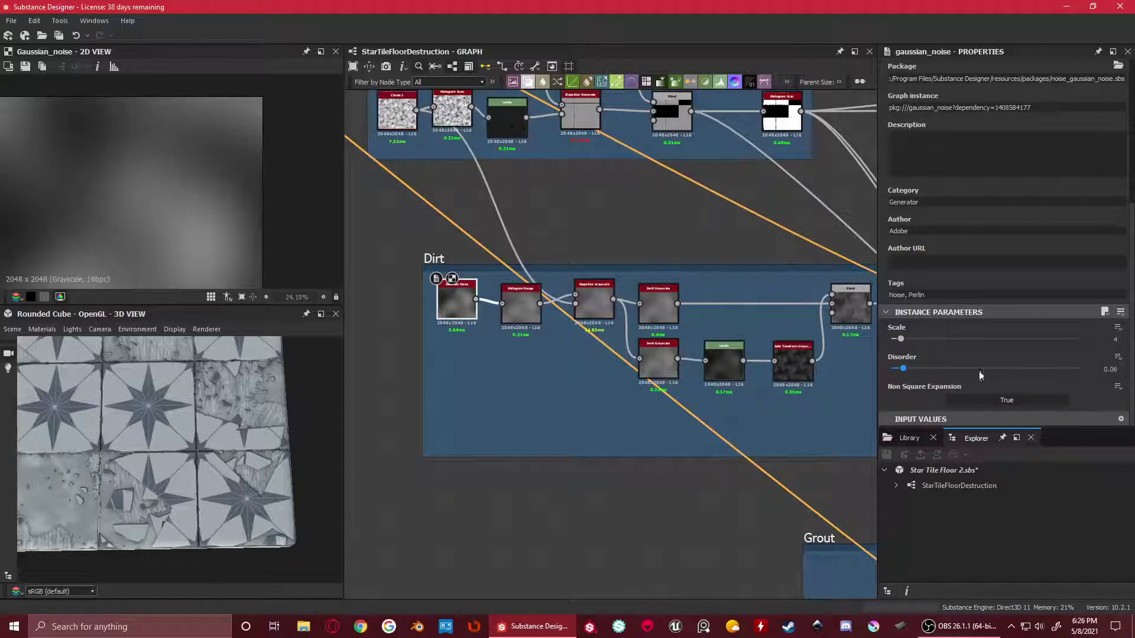
# Preview the Dirt section's Histogram Range and Slope Blur Grayscale nodes, examining their outputs and instance parameters
pyautogui.scroll(2, 554, 331)
pyautogui.doubleClick(515, 305)
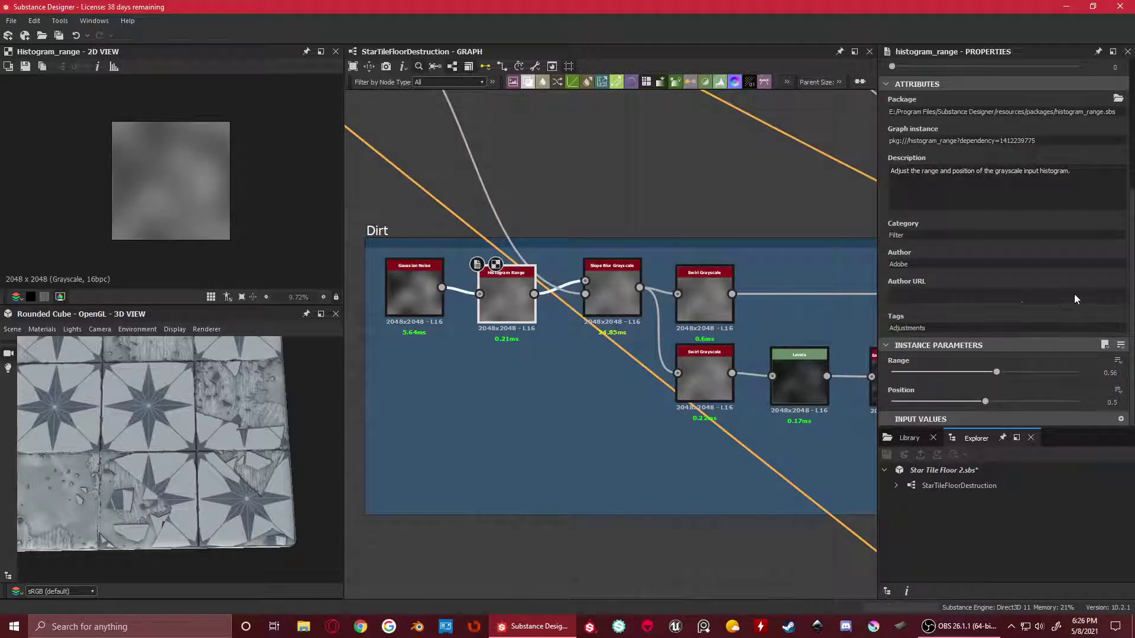
pyautogui.scroll(1, 524, 270)
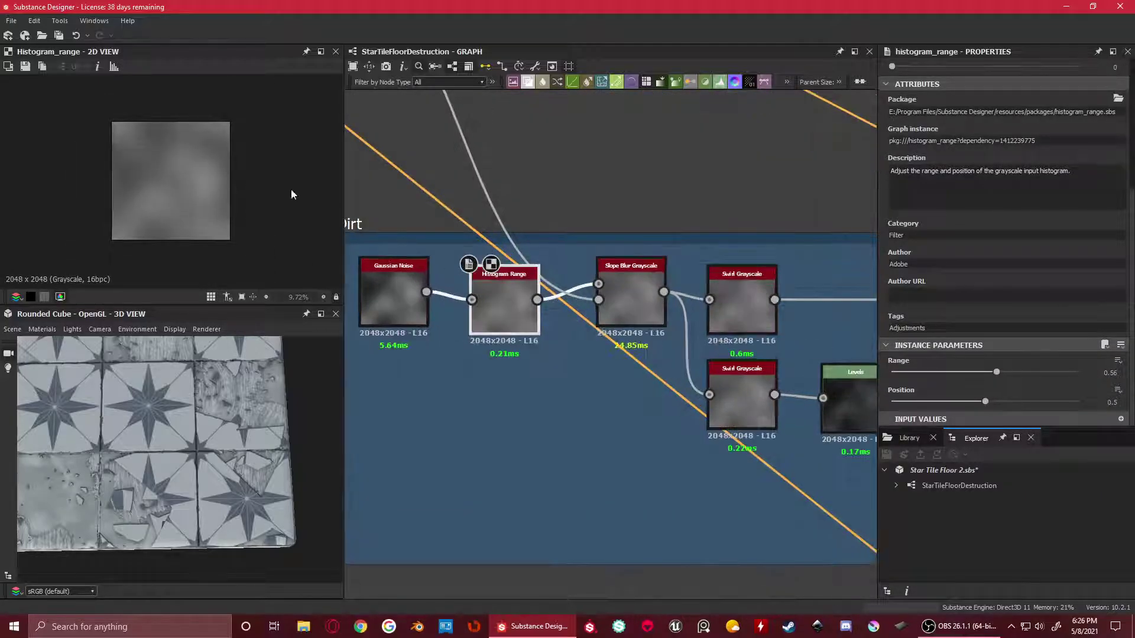
pyautogui.doubleClick(636, 274)
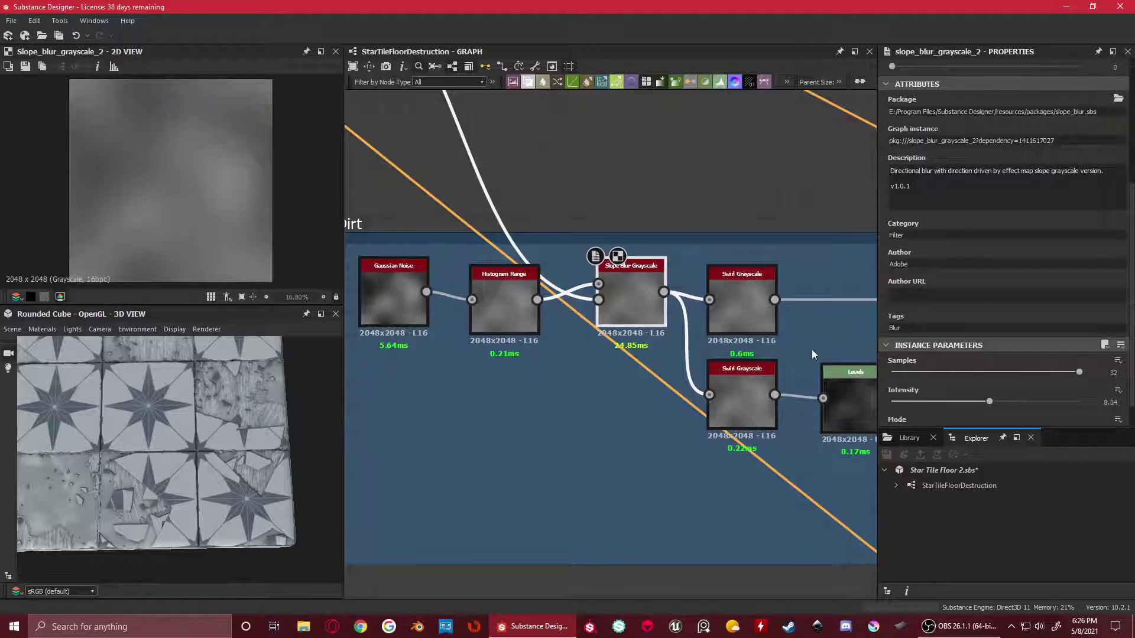
# Trace the Dirt section's Slope Blur Grayscale inputs back to Histogram Range and Clouds 2, previewing the Clouds 2 noise
pyautogui.click(491, 317)
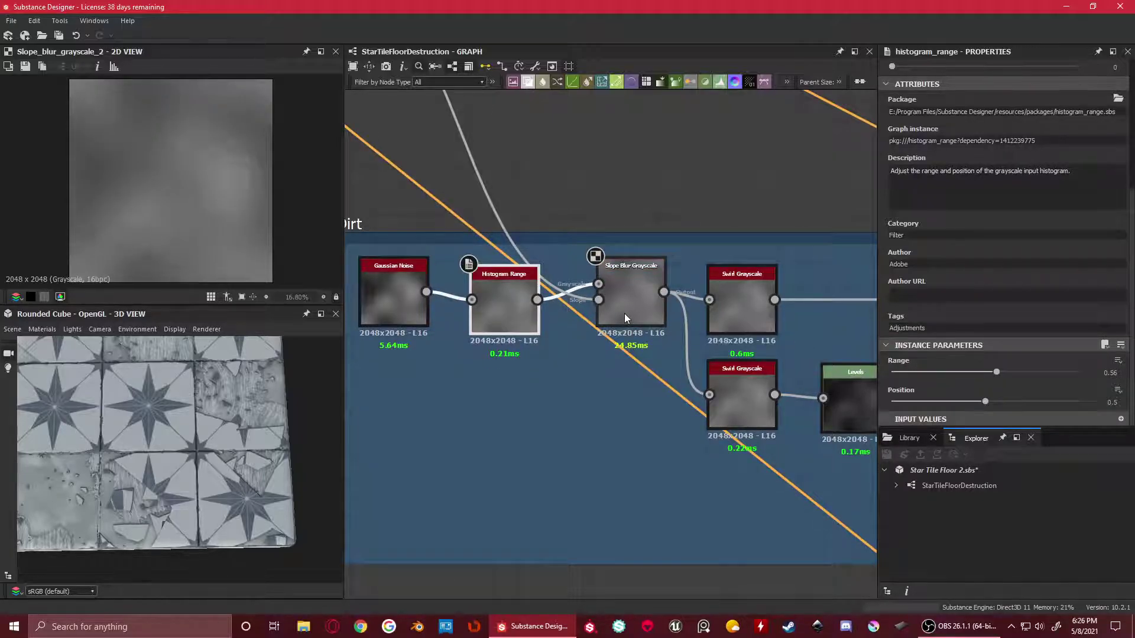
pyautogui.scroll(-2, 624, 314)
pyautogui.moveTo(550, 226); pyautogui.dragTo(635, 335, button='middle')
pyautogui.scroll(2, 474, 223)
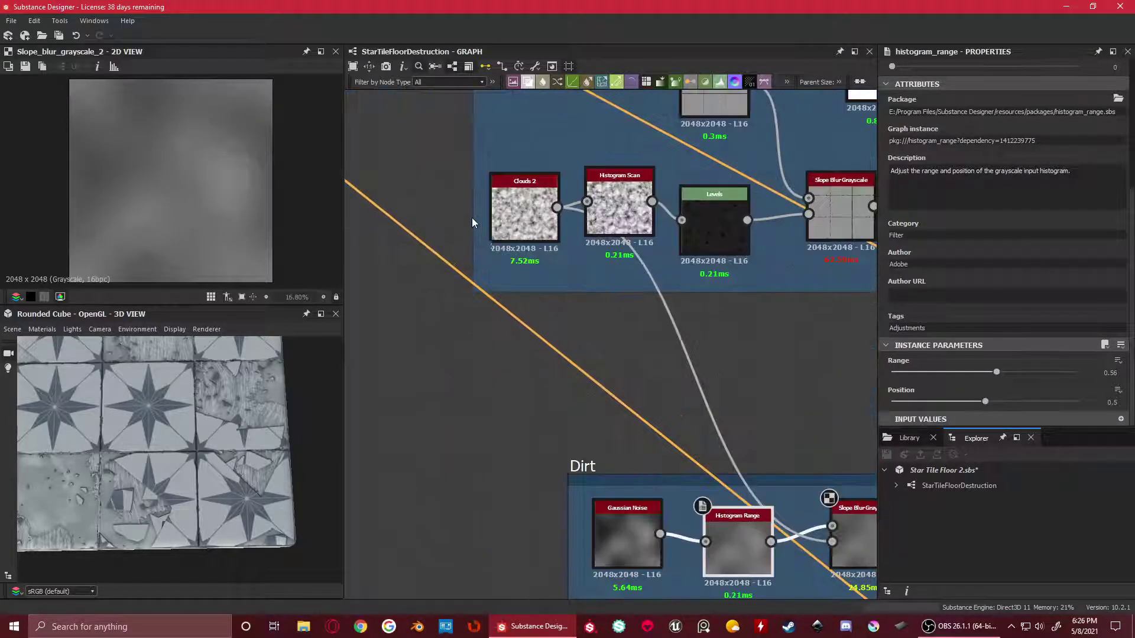
pyautogui.doubleClick(539, 198)
pyautogui.moveTo(828, 526); pyautogui.dragTo(547, 307, button='middle')
pyautogui.scroll(2, 604, 358)
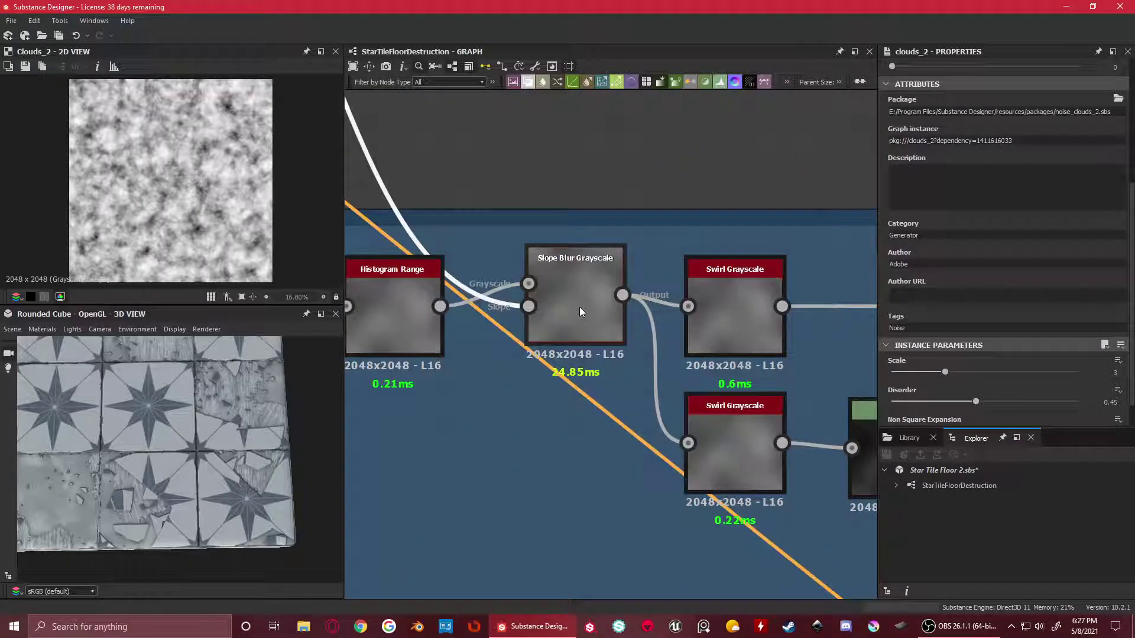
# Preview the Dirt section's Slope Blur Grayscale again and examine its blurred noise up close
pyautogui.doubleClick(580, 311)
pyautogui.scroll(4, 145, 164)
pyautogui.moveTo(531, 309); pyautogui.dragTo(588, 344, button='middle')
pyautogui.scroll(-1, 588, 344)
pyautogui.moveTo(144, 207); pyautogui.dragTo(119, 116, button='middle')
pyautogui.scroll(1, 119, 116)
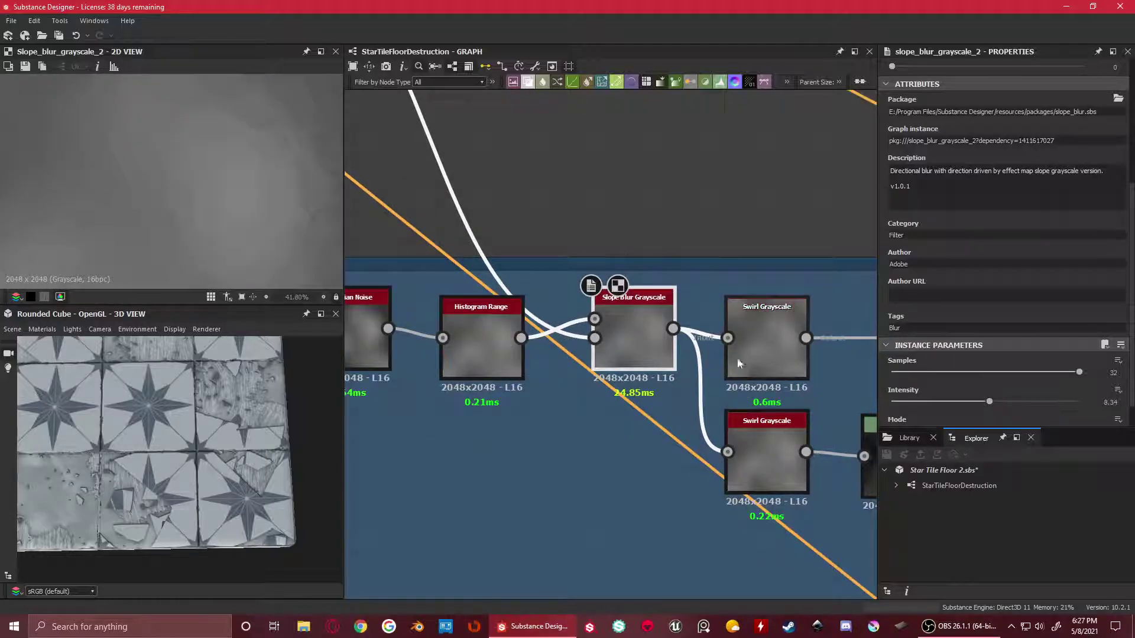
# Preview the upper Swirl Grayscale node in the Dirt section and examine its swirled noise and transform frame
pyautogui.moveTo(764, 345); pyautogui.dragTo(651, 341, button='middle')
pyautogui.moveTo(652, 340); pyautogui.dragTo(663, 323)
pyautogui.doubleClick(663, 323)
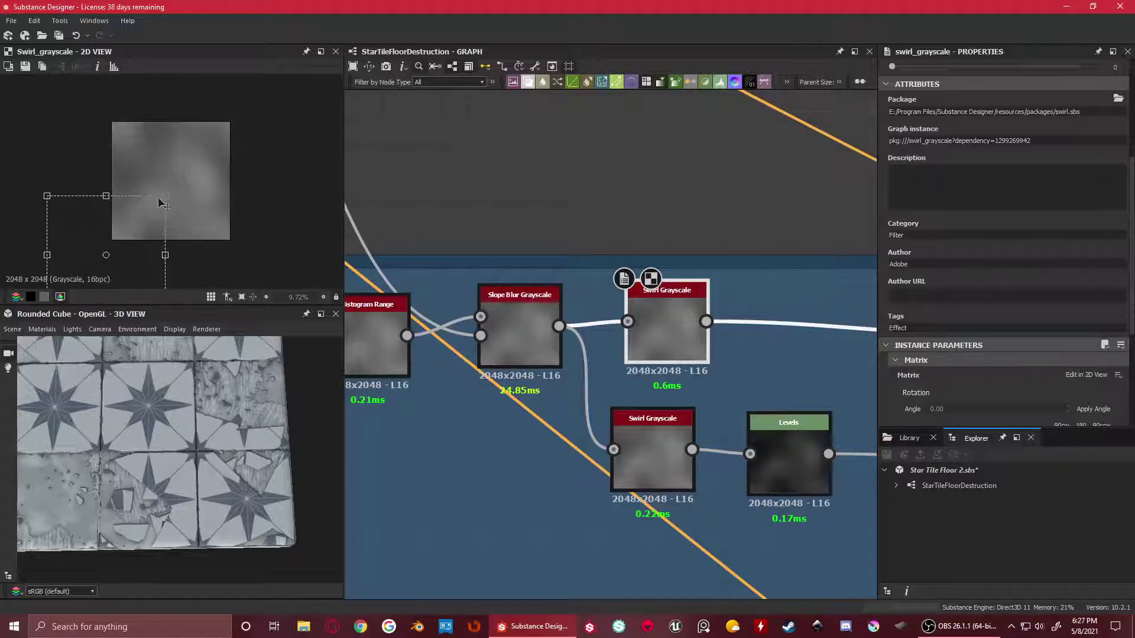
pyautogui.scroll(1, 170, 180)
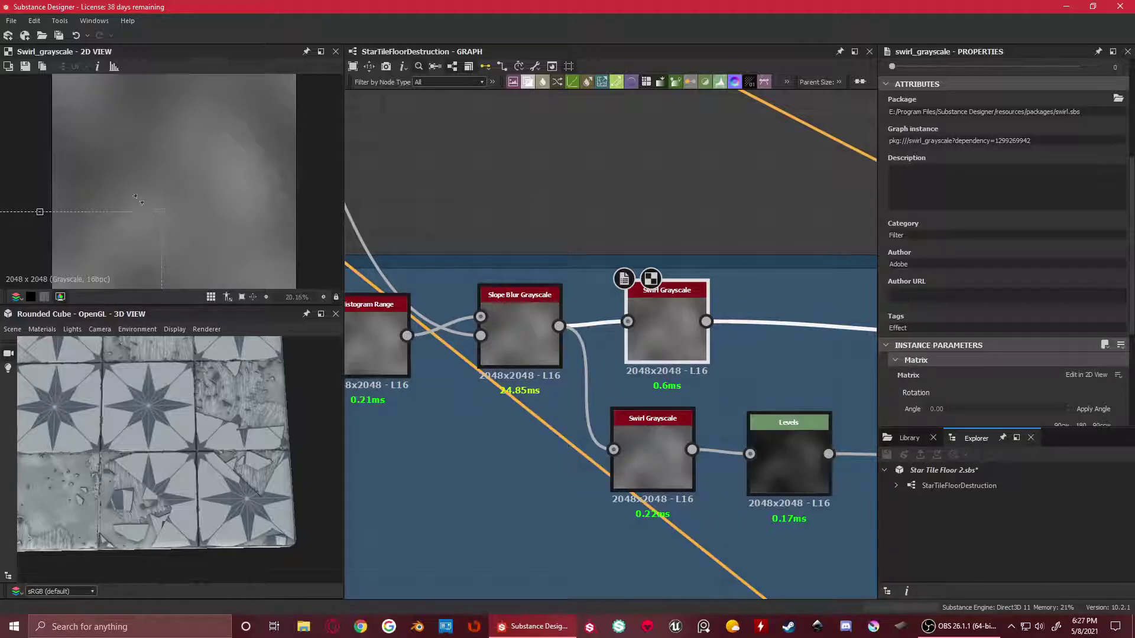
pyautogui.scroll(-3, 463, 266)
pyautogui.scroll(3, 556, 384)
# Compare the lower Swirl Grayscale with the upper one and inspect its Matrix, Offset and Amount parameters
pyautogui.click(576, 361)
pyautogui.scroll(-2, 103, 190)
pyautogui.scroll(-1, 104, 191)
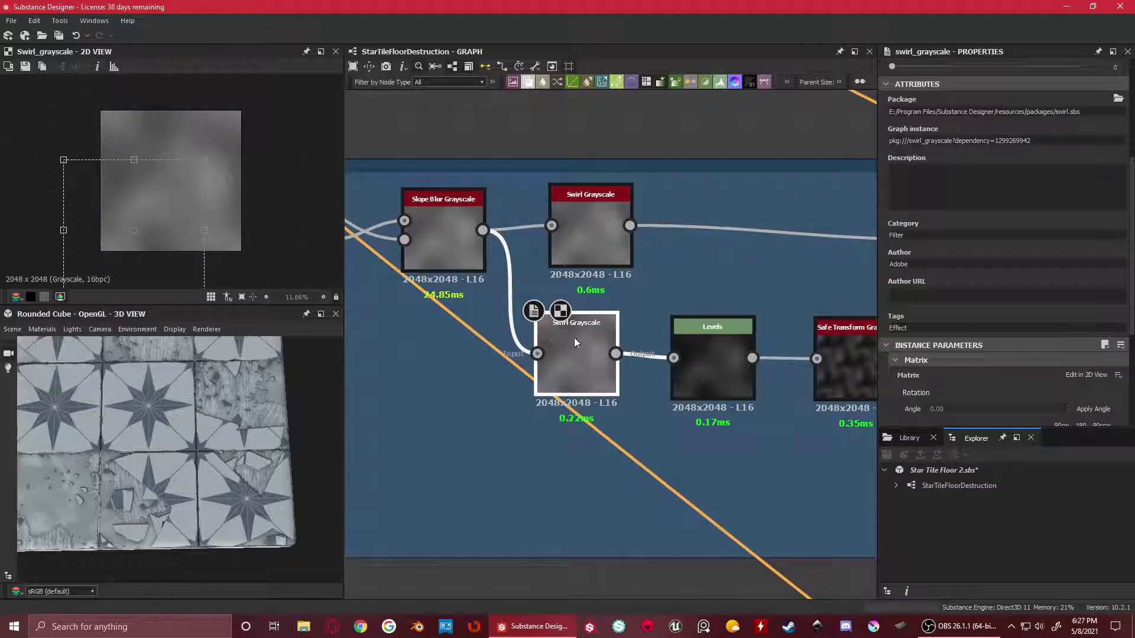
pyautogui.click(558, 231)
pyautogui.click(591, 333)
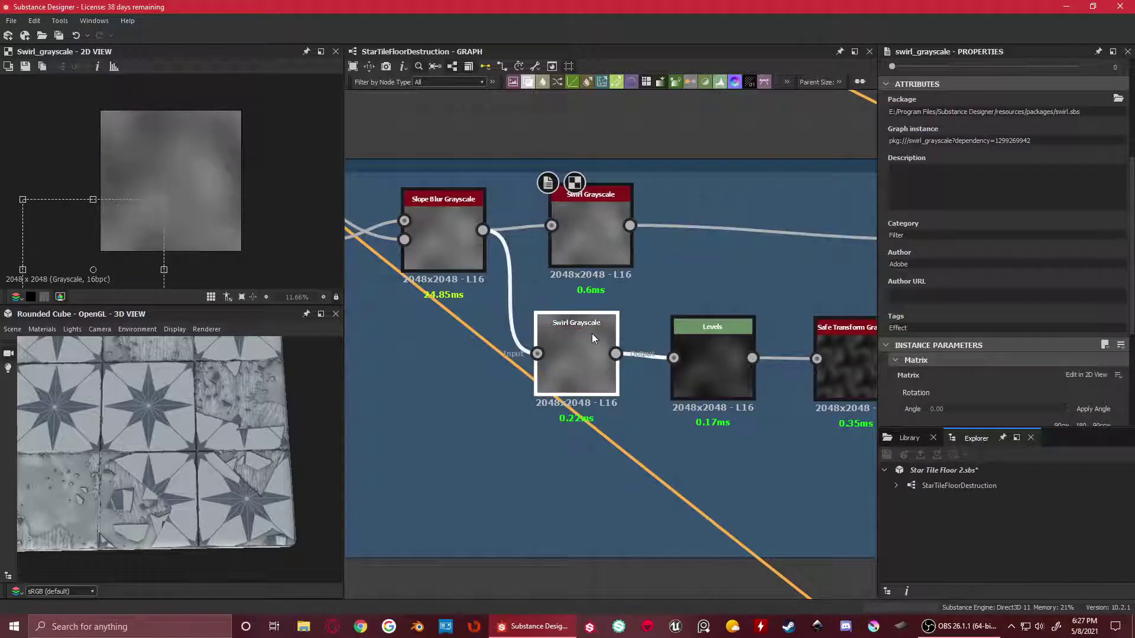
pyautogui.scroll(-2, 760, 381)
pyautogui.scroll(-3, 997, 379)
pyautogui.scroll(3, 851, 364)
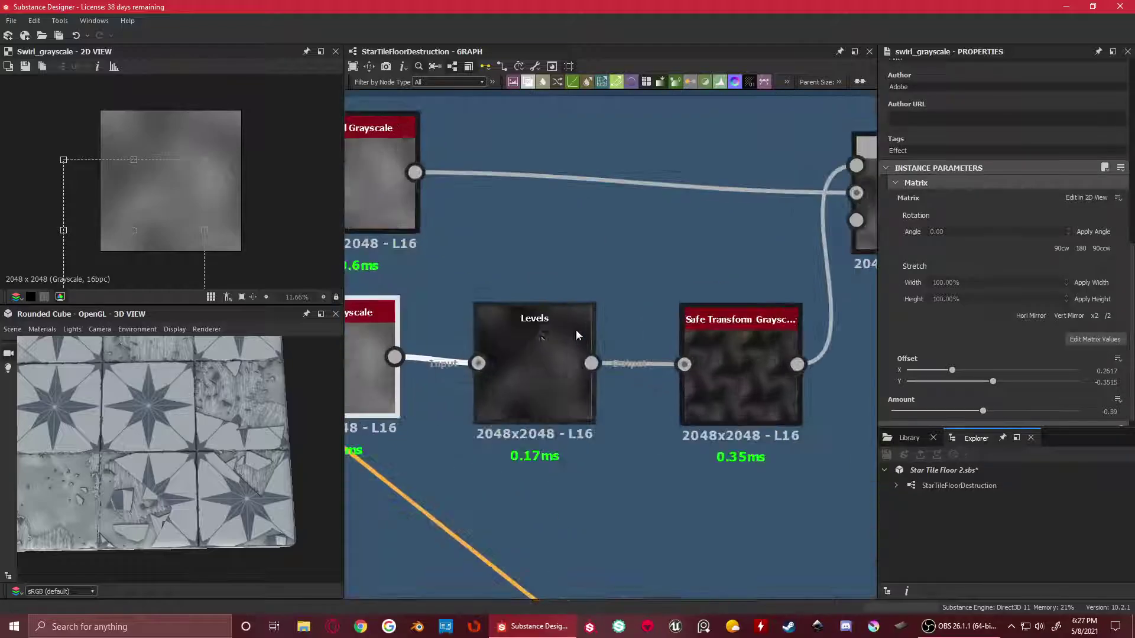
# Preview the Dirt section's Levels node and examine its darkened noise and levels histogram
pyautogui.moveTo(532, 335); pyautogui.dragTo(541, 328)
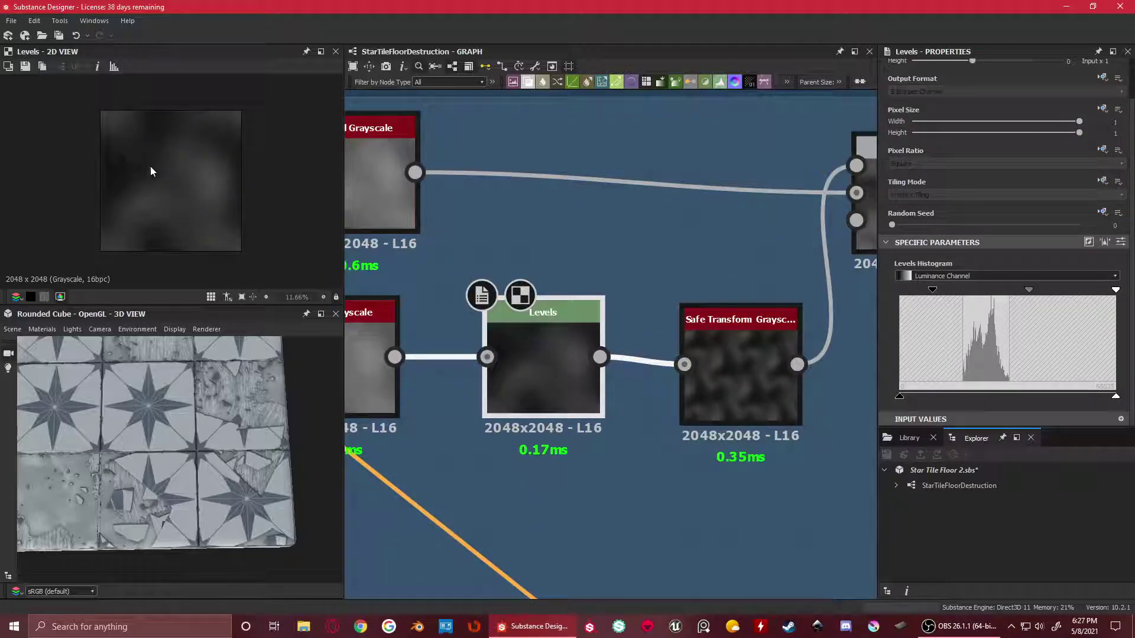
pyautogui.scroll(4, 143, 165)
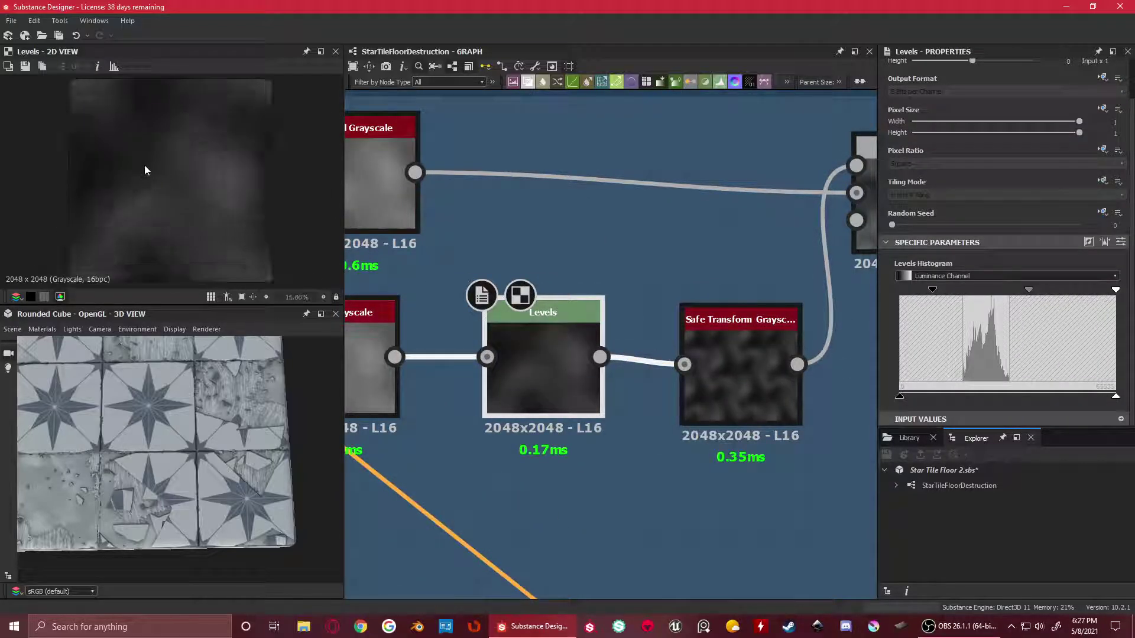
pyautogui.moveTo(202, 221); pyautogui.dragTo(115, 171, button='middle')
pyautogui.scroll(3, 140, 199)
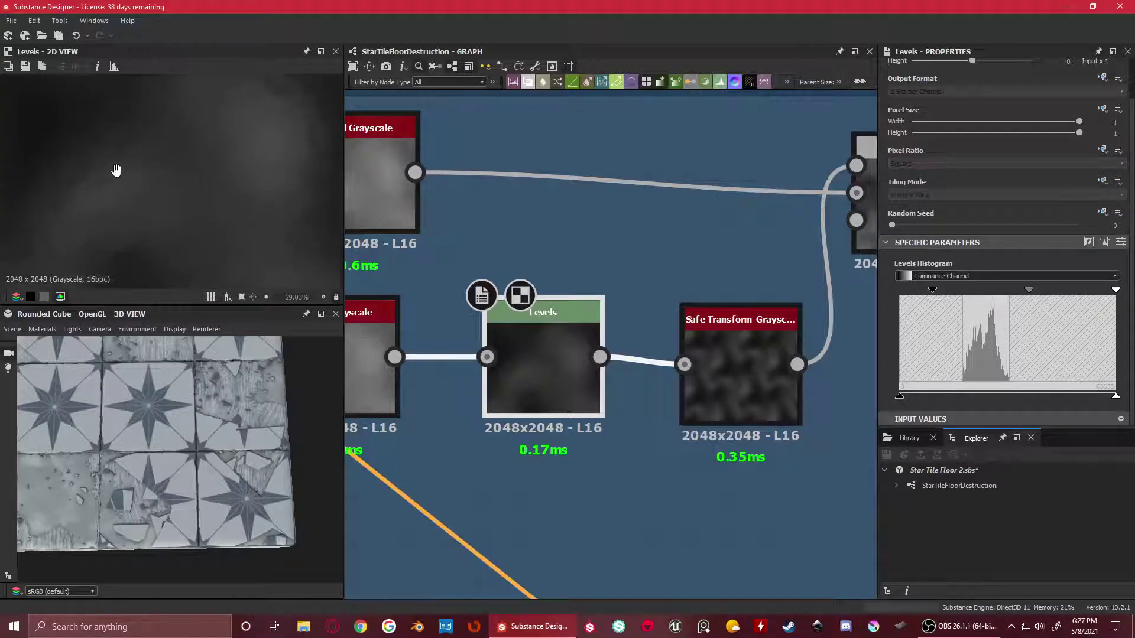
pyautogui.scroll(-5, 149, 183)
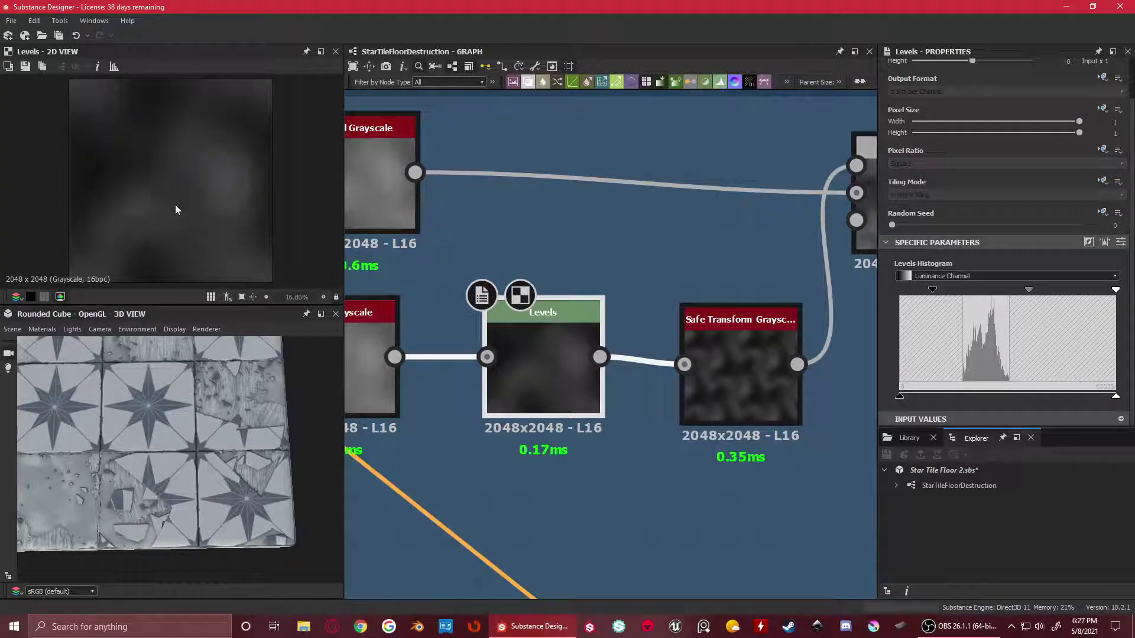
pyautogui.scroll(1, 139, 200)
pyautogui.moveTo(135, 206); pyautogui.dragTo(155, 197, button='middle')
pyautogui.scroll(1, 195, 208)
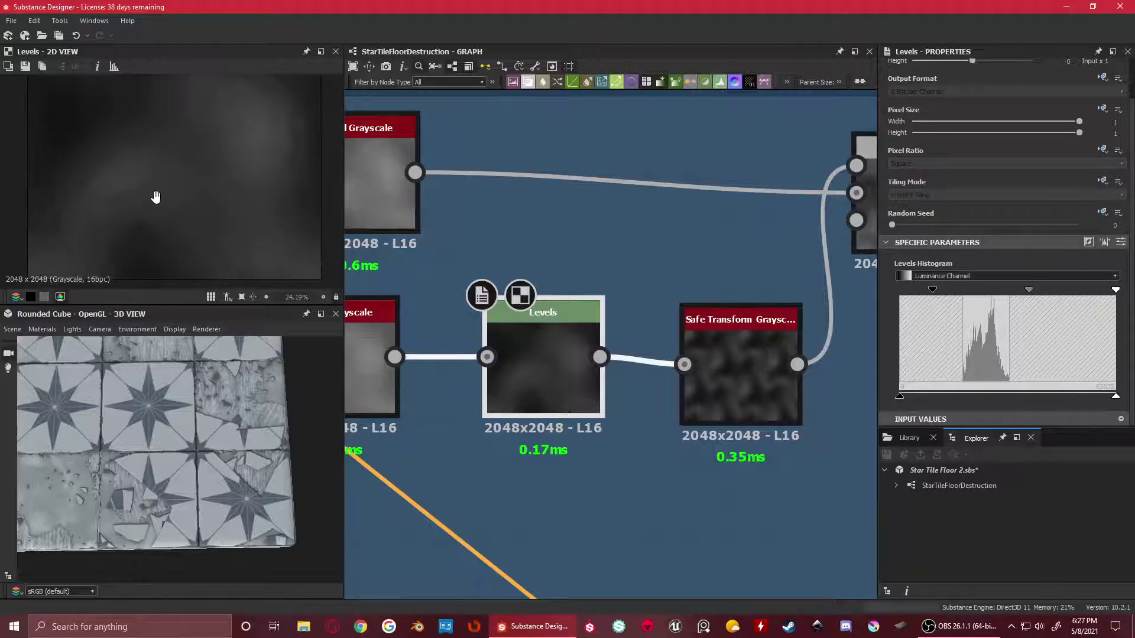
pyautogui.scroll(-2, 123, 209)
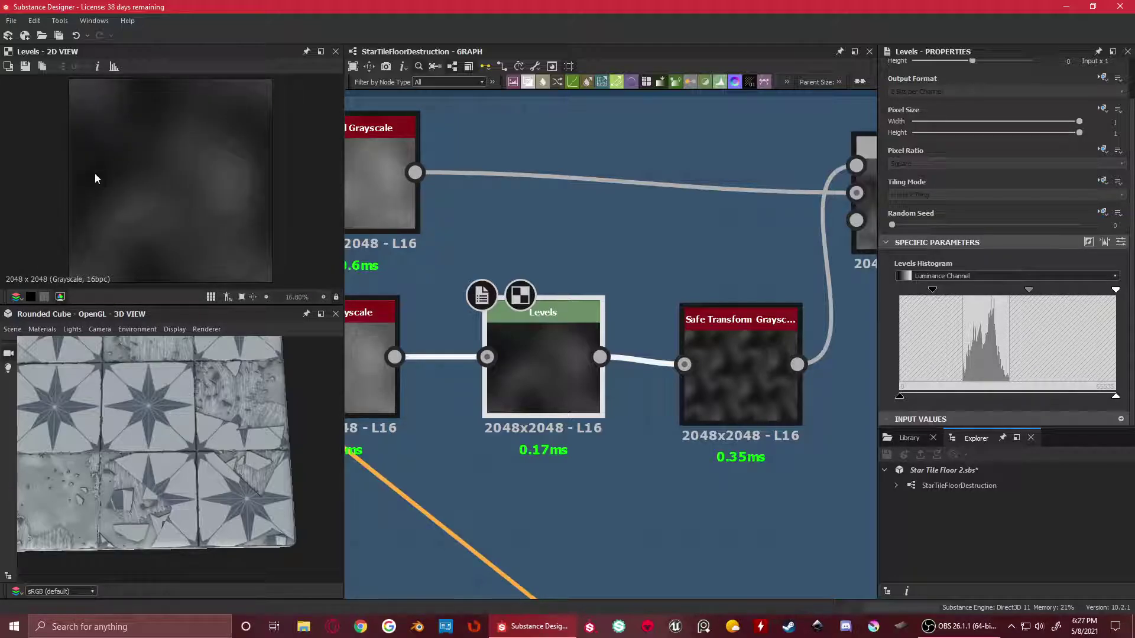
pyautogui.scroll(3, 92, 176)
pyautogui.moveTo(133, 157); pyautogui.dragTo(99, 222, button='middle')
pyautogui.moveTo(157, 160); pyautogui.dragTo(109, 204, button='middle')
pyautogui.scroll(-2, 131, 150)
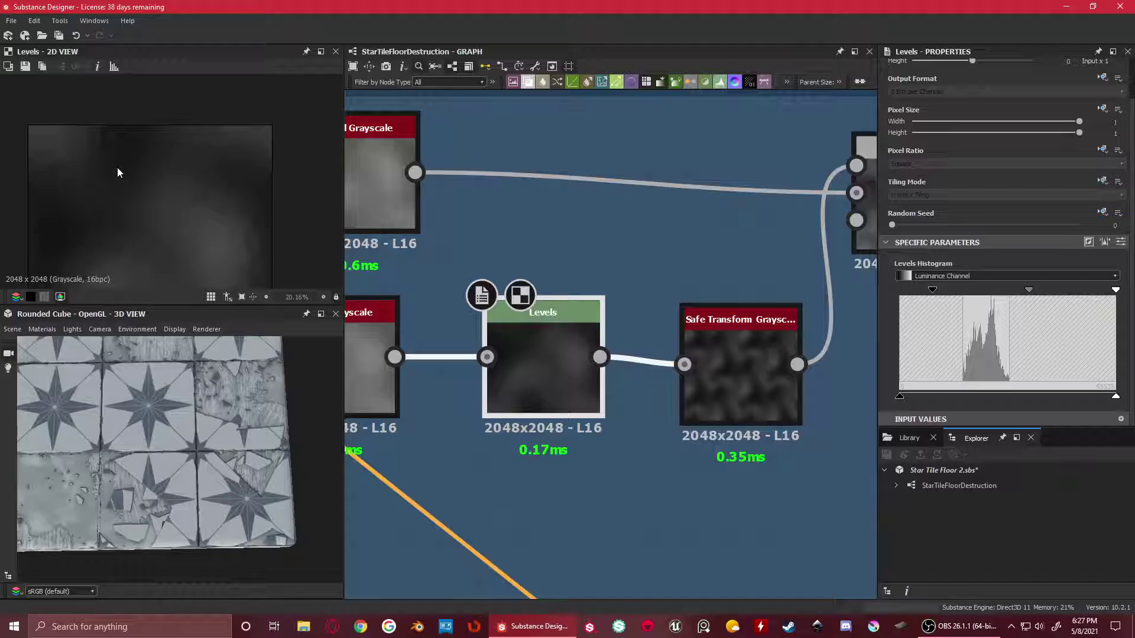
pyautogui.scroll(-3, 119, 172)
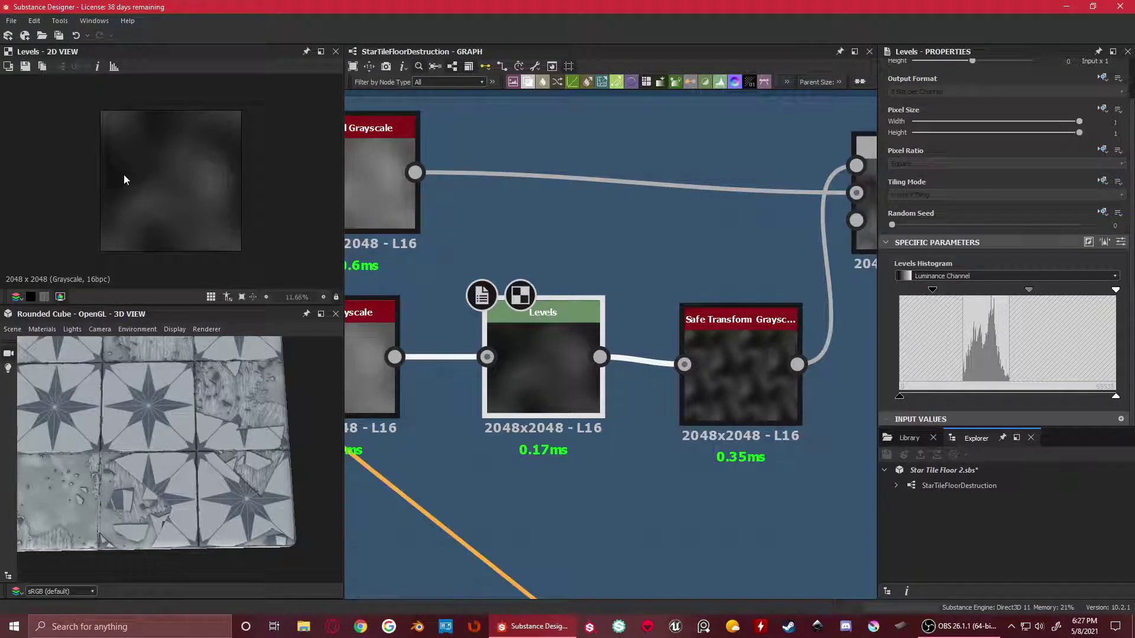
# Preview the Safe Transform Grayscale node and inspect its Tile, Offset Mode and Rotation parameters
pyautogui.click(750, 362)
pyautogui.scroll(4, 212, 178)
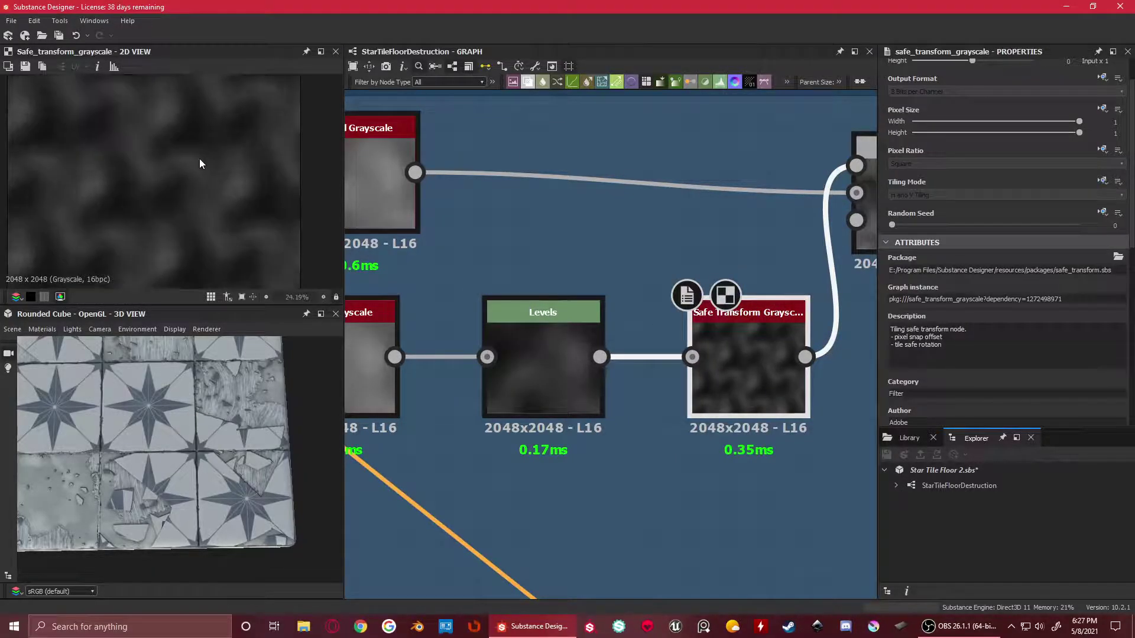
pyautogui.scroll(-4, 174, 179)
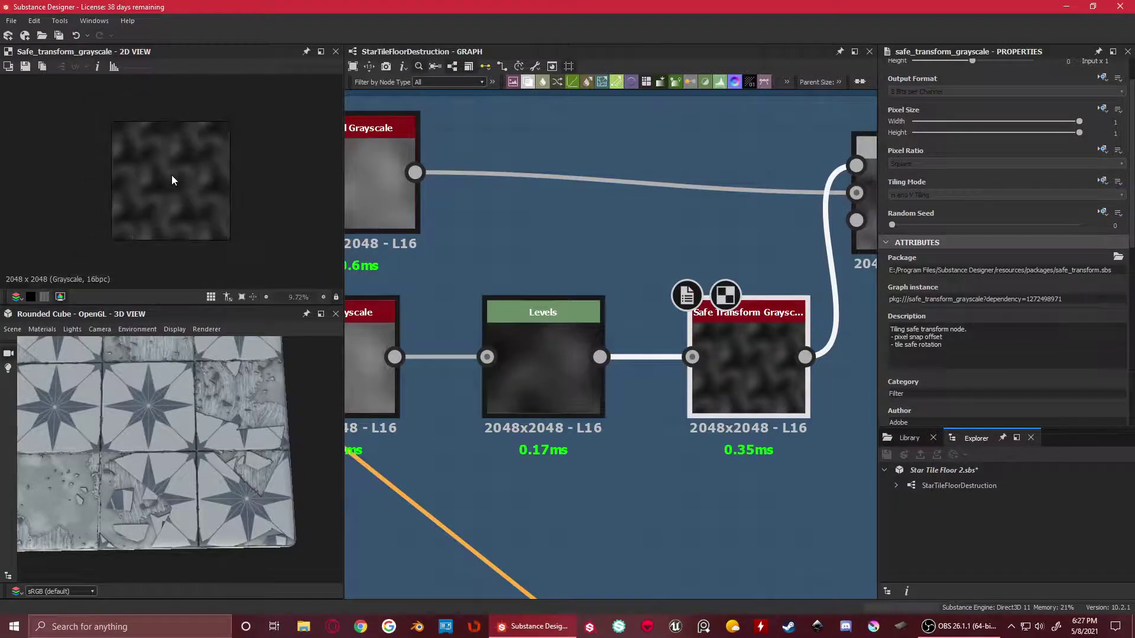
pyautogui.scroll(-5, 1098, 301)
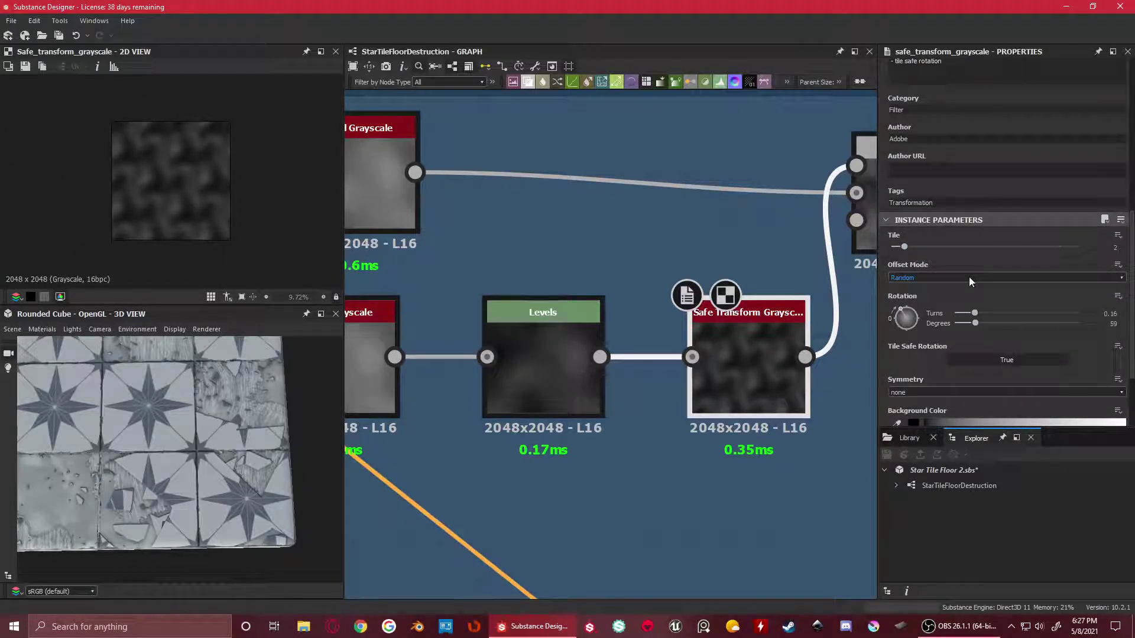
pyautogui.scroll(-2, 1064, 313)
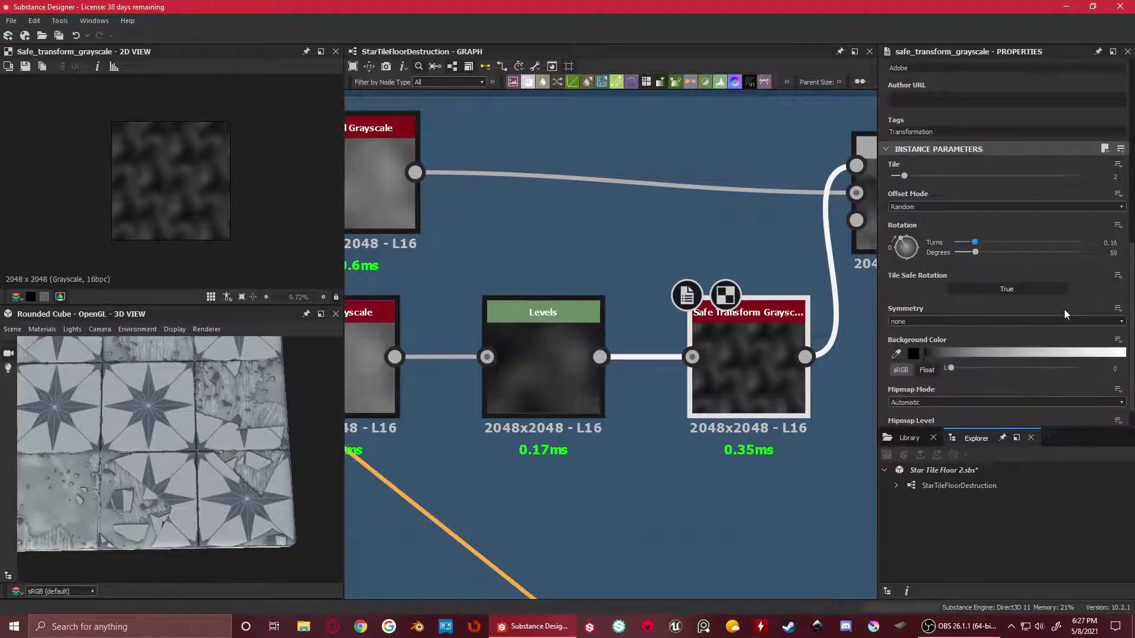
pyautogui.scroll(-1, 1063, 313)
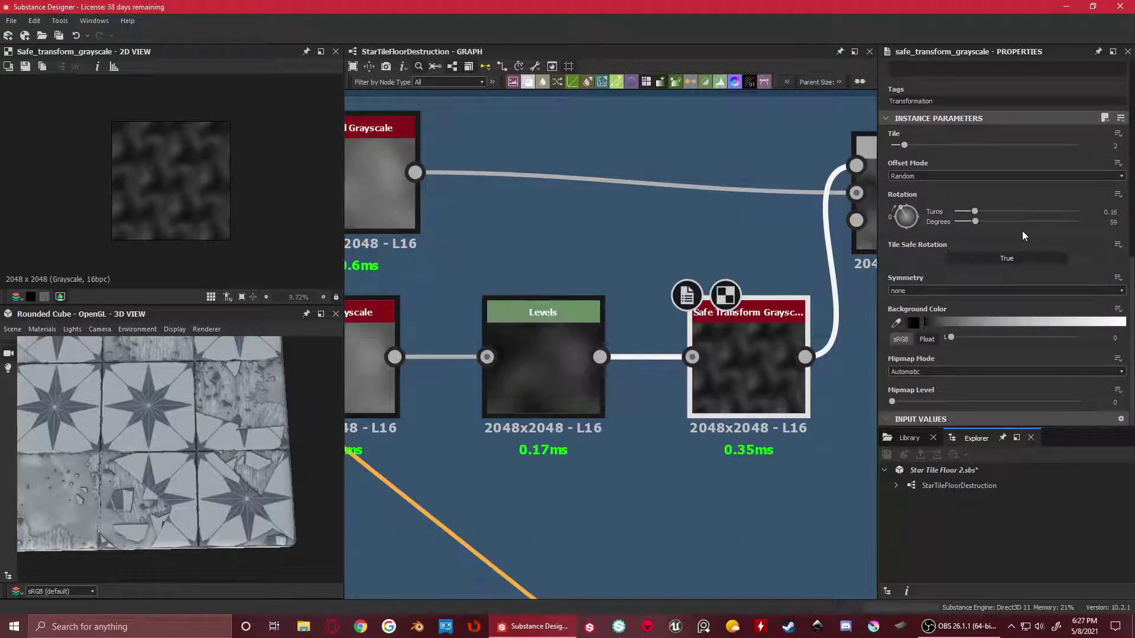
# Preview the Dirt section's Blend node and compare its output with the upper Swirl Grayscale feeding it
pyautogui.scroll(-3, 705, 304)
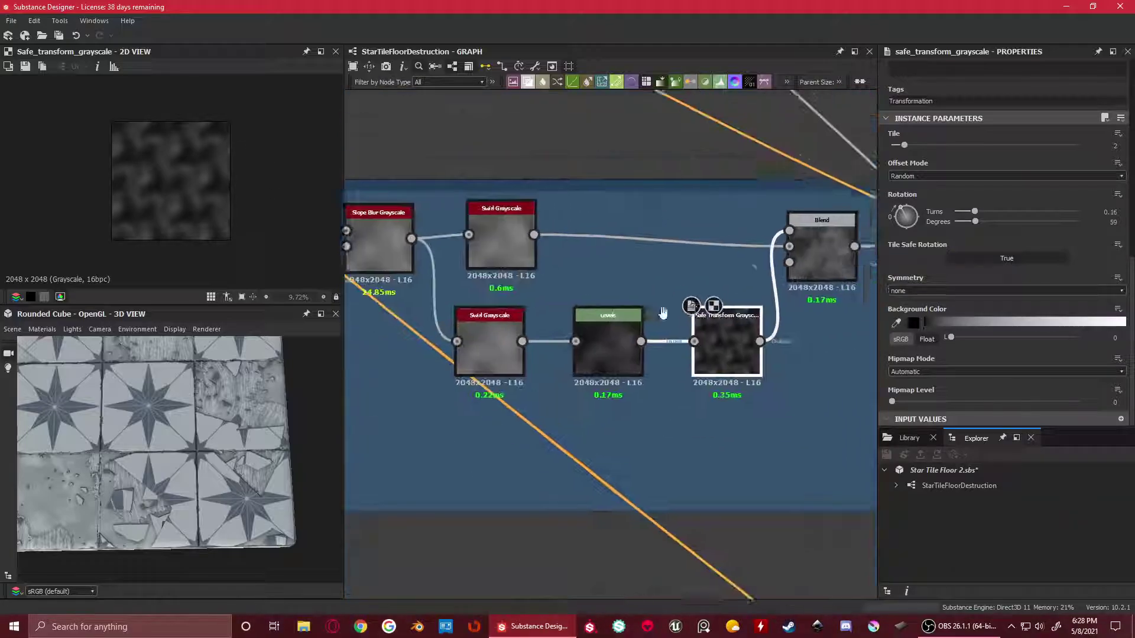
pyautogui.scroll(3, 705, 304)
pyautogui.scroll(-4, 709, 298)
pyautogui.click(715, 292)
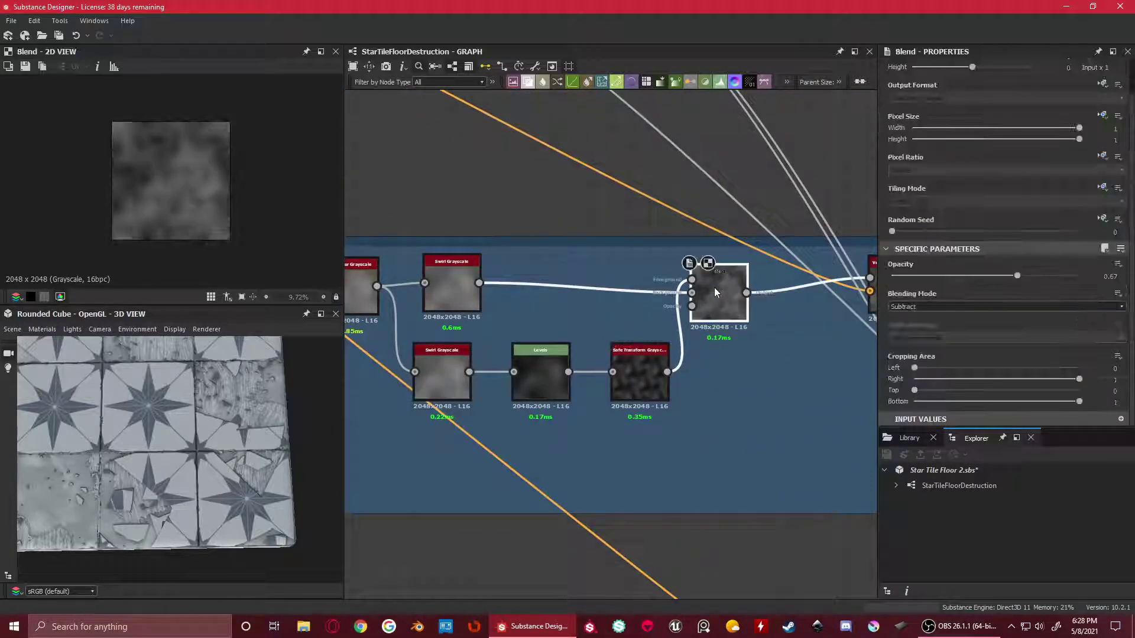
pyautogui.scroll(4, 207, 157)
pyautogui.click(451, 287)
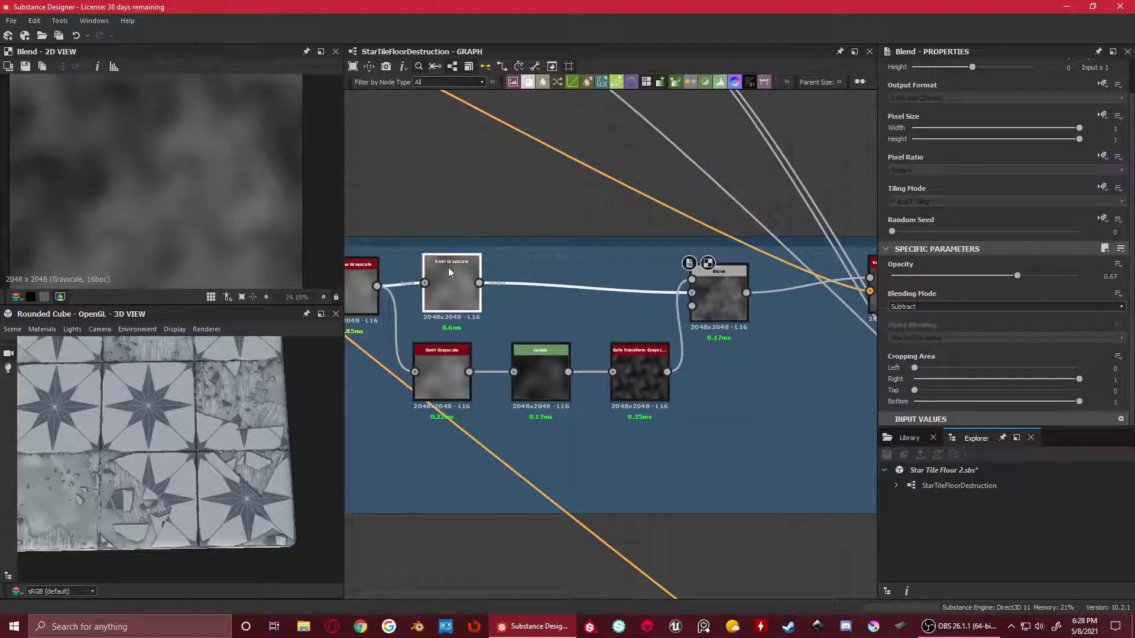
pyautogui.scroll(2, 657, 282)
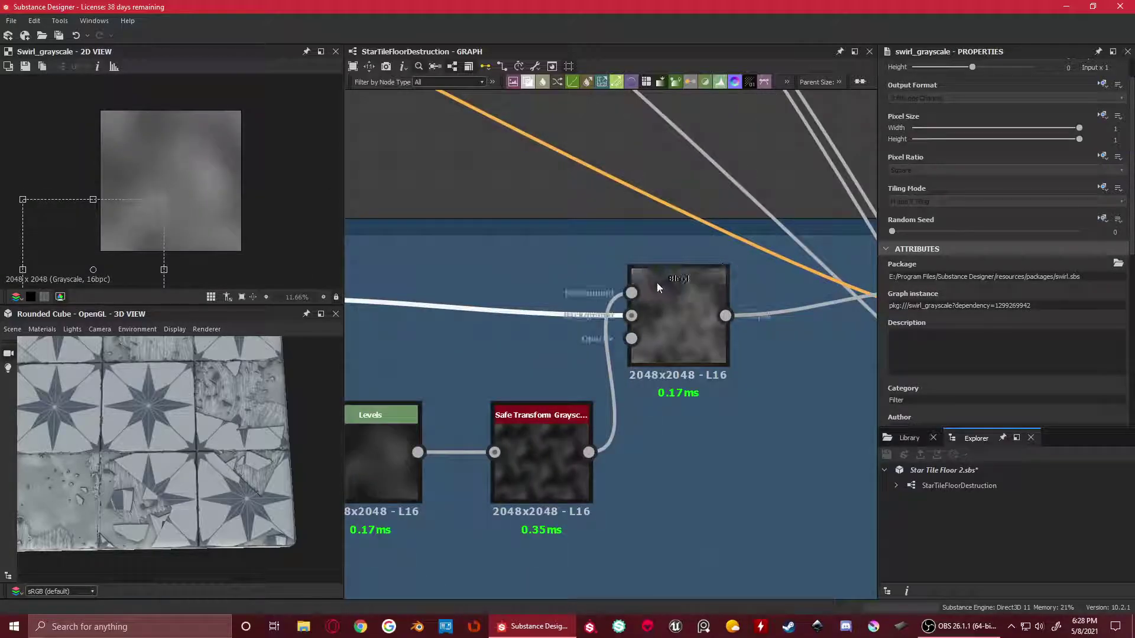
pyautogui.click(672, 282)
pyautogui.scroll(4, 139, 159)
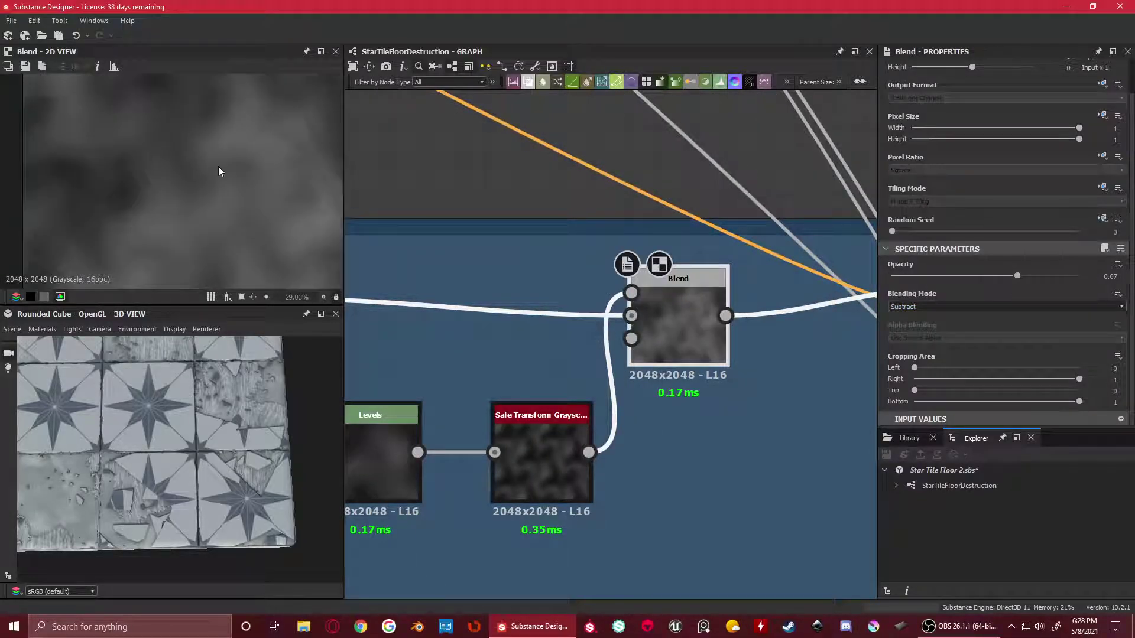
# Compare the Blend output with its Safe Transform Grayscale and Swirl Grayscale inputs, examining how the noise is combined
pyautogui.click(562, 437)
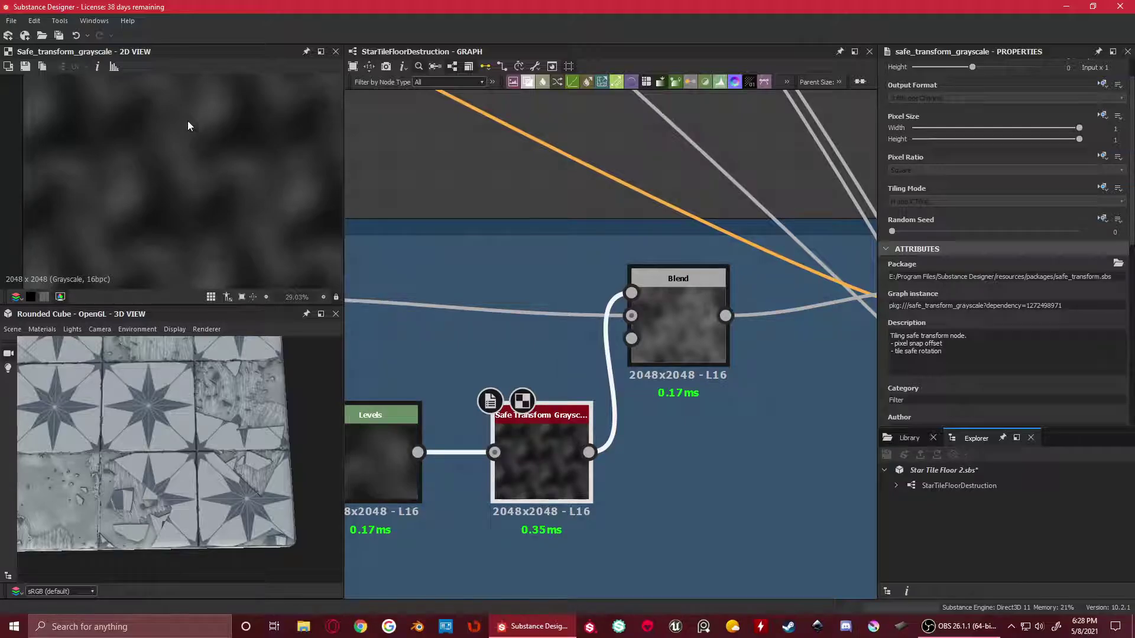
pyautogui.click(675, 310)
pyautogui.scroll(-2, 191, 130)
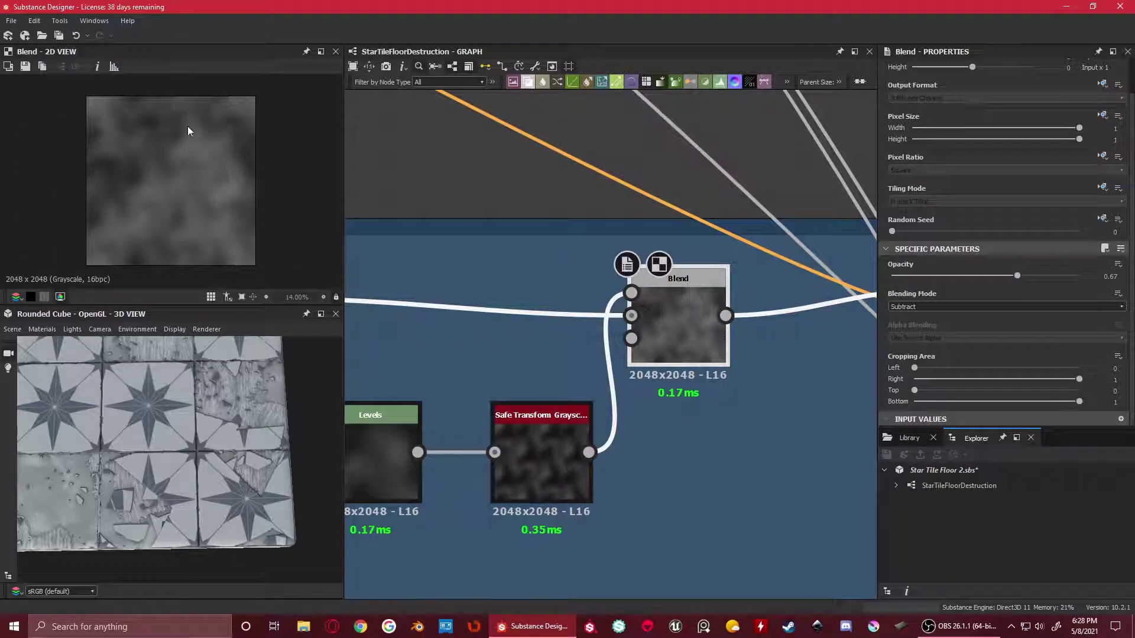
pyautogui.scroll(1, 190, 130)
pyautogui.moveTo(484, 362); pyautogui.dragTo(605, 354, button='middle')
pyautogui.click(636, 427)
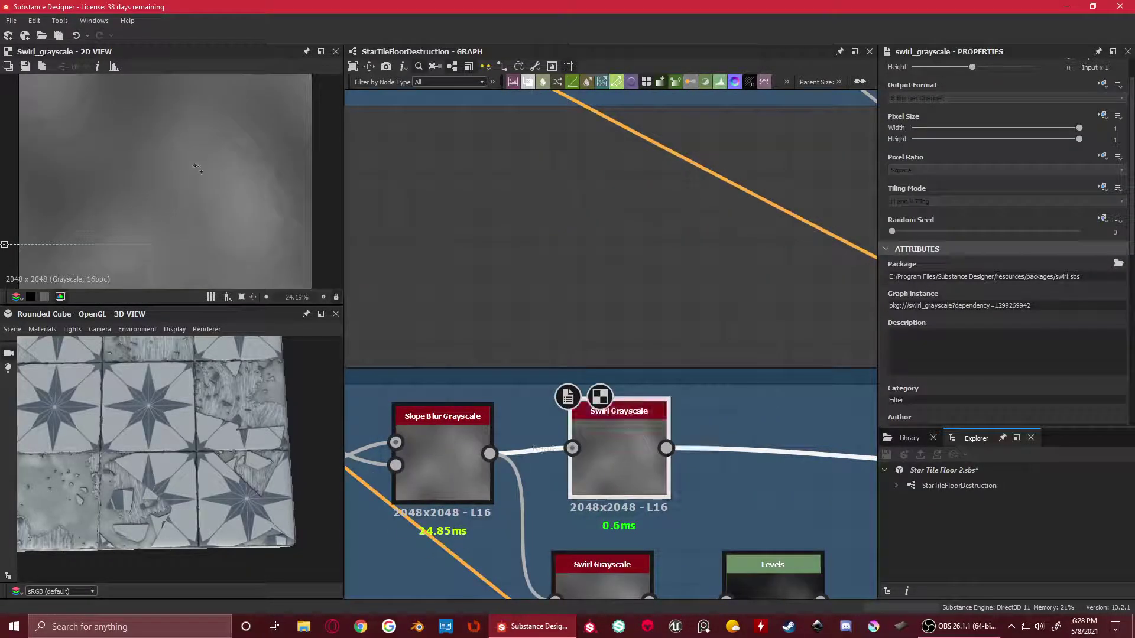
pyautogui.moveTo(683, 386); pyautogui.dragTo(304, 150, button='middle')
pyautogui.click(583, 326)
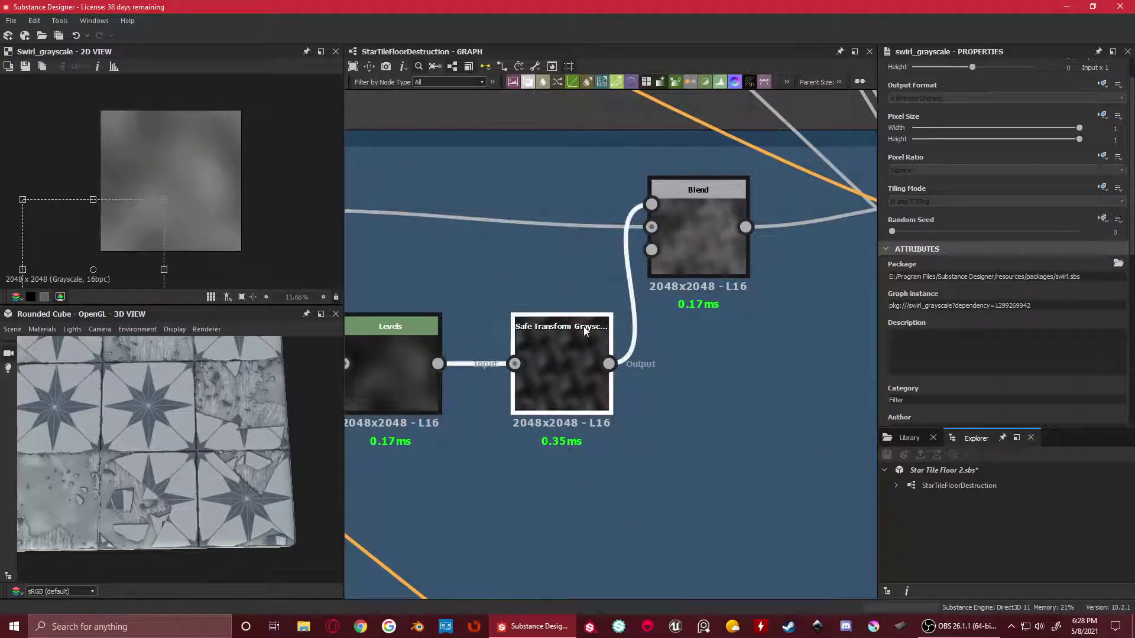
pyautogui.click(690, 225)
pyautogui.scroll(-2, 184, 151)
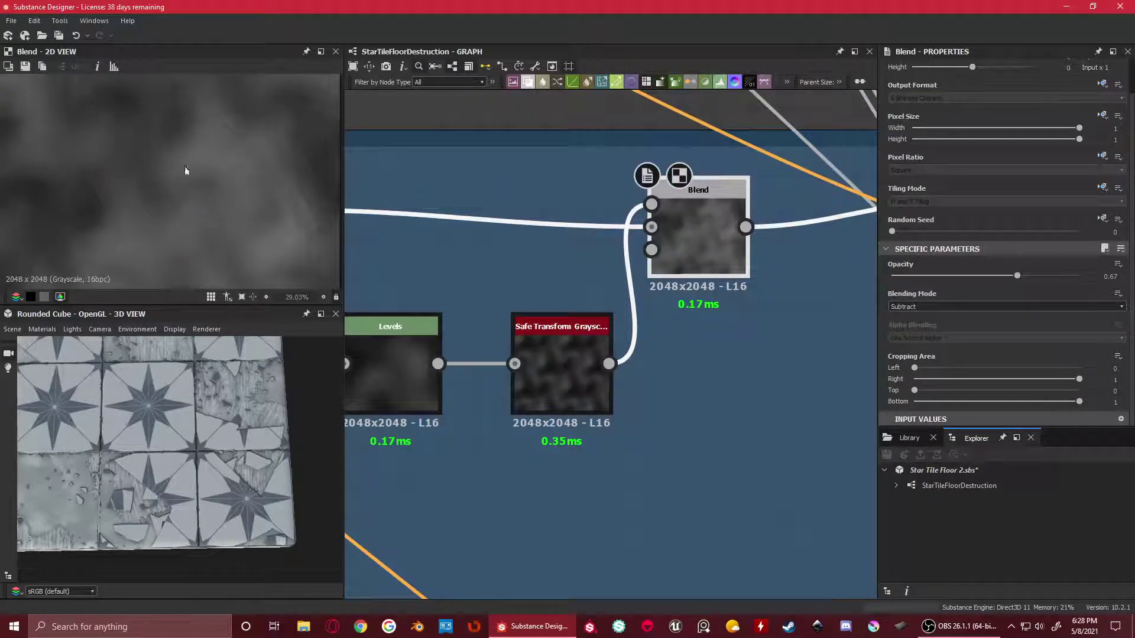
pyautogui.scroll(-4, 843, 331)
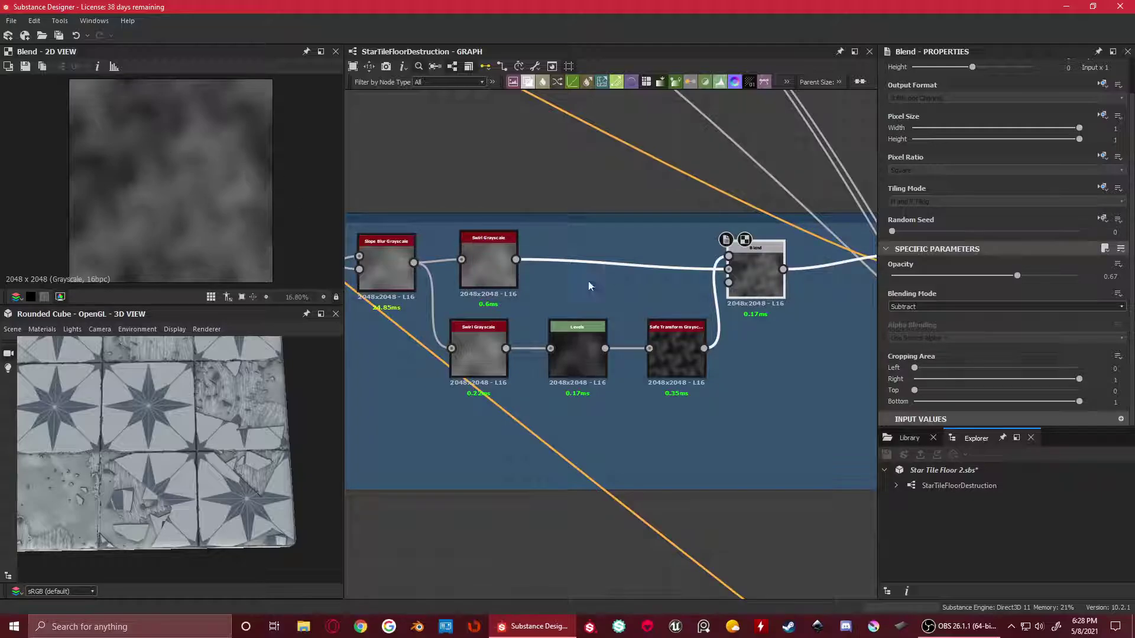
# Preview the Dirt section's Vector Warp Grayscale and trace its vector map input back to the flood fill nodes
pyautogui.moveTo(729, 414); pyautogui.dragTo(418, 329, button='middle')
pyautogui.moveTo(560, 225); pyautogui.dragTo(576, 340, button='middle')
pyautogui.scroll(2, 630, 290)
pyautogui.click(628, 283)
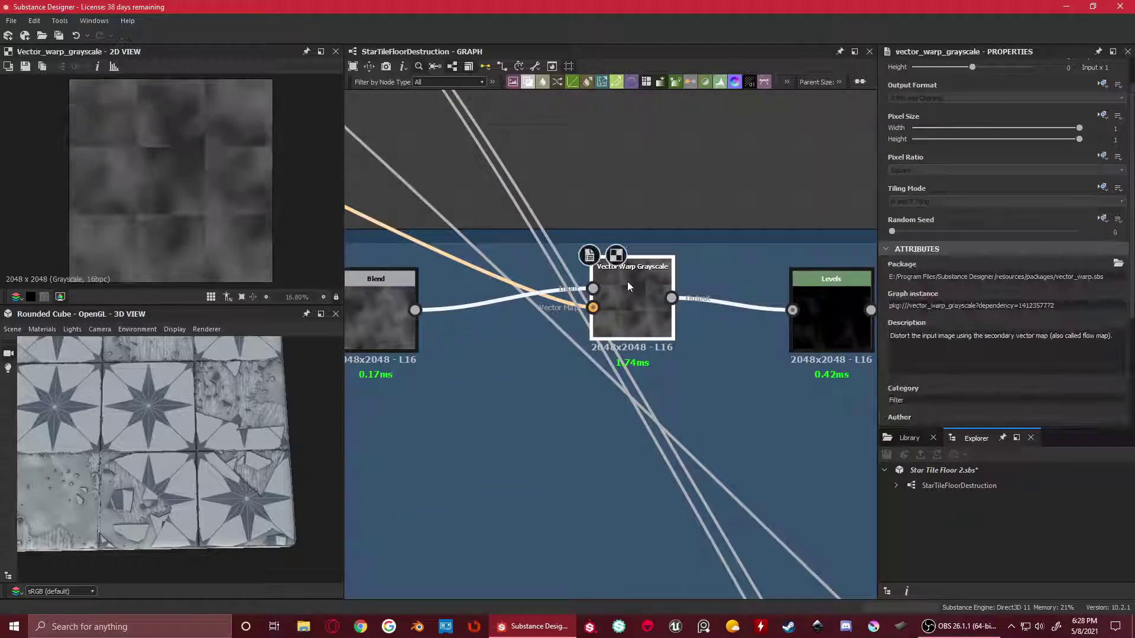
pyautogui.scroll(-5, 662, 343)
pyautogui.moveTo(570, 341); pyautogui.dragTo(858, 470, button='middle')
pyautogui.moveTo(599, 328); pyautogui.dragTo(897, 492, button='middle')
pyautogui.scroll(3, 554, 343)
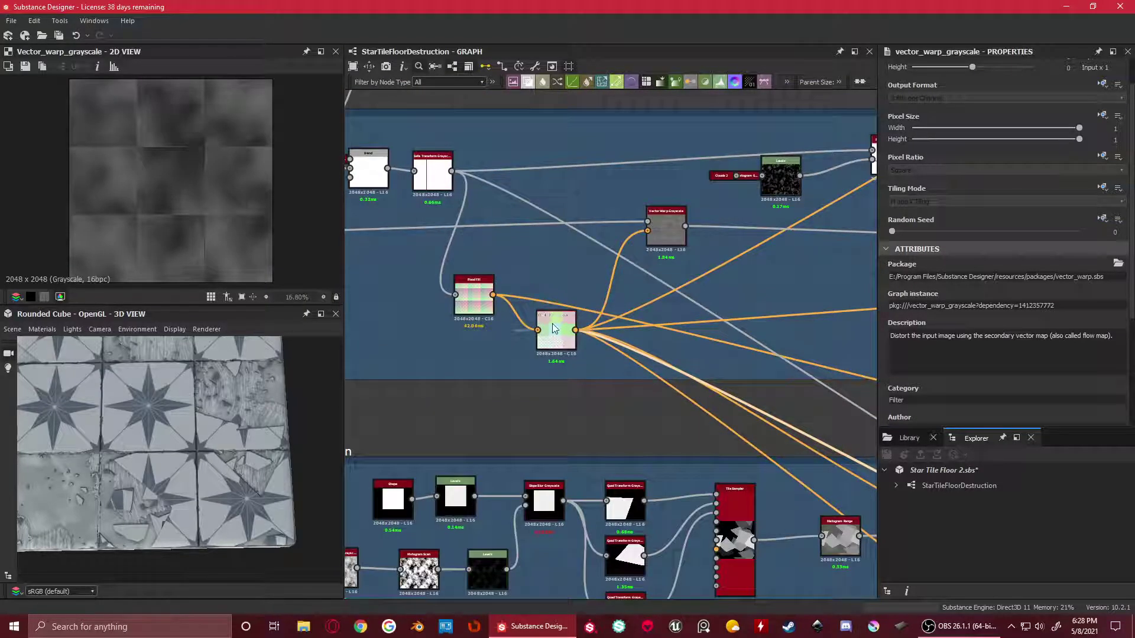
# Preview the Flood Fill to Random Color node and follow its output to the Dirt section's Vector Warp Grayscale
pyautogui.click(553, 329)
pyautogui.scroll(-4, 554, 329)
pyautogui.moveTo(739, 561); pyautogui.dragTo(647, 332, button='middle')
pyautogui.moveTo(757, 387); pyautogui.dragTo(376, 216, button='middle')
pyautogui.scroll(5, 658, 377)
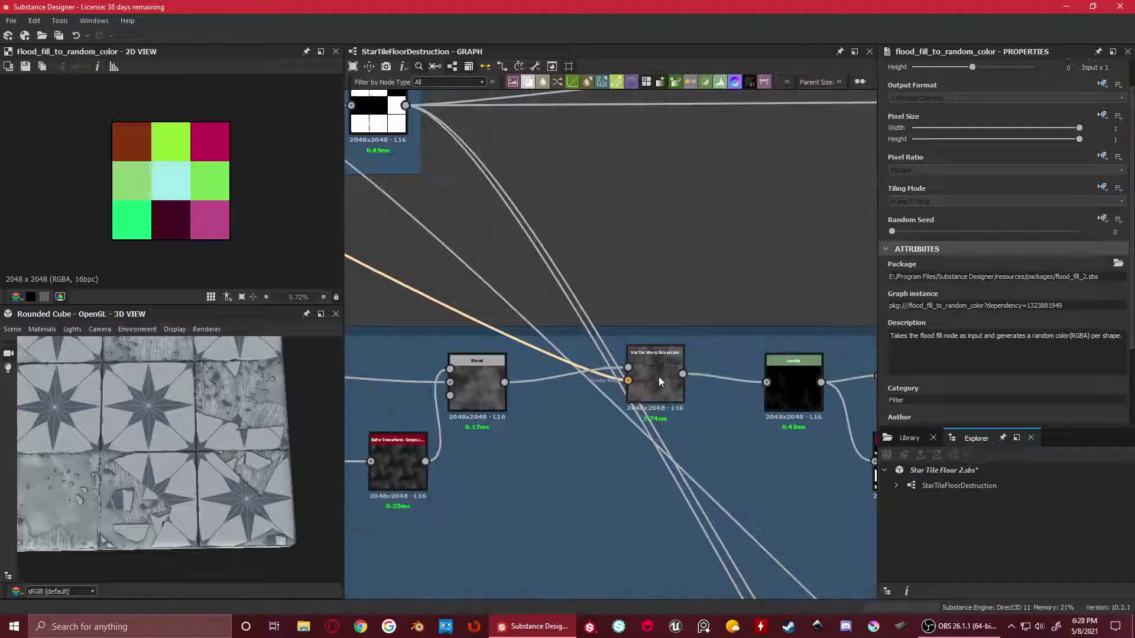
pyautogui.scroll(-5, 658, 372)
pyautogui.moveTo(657, 372); pyautogui.dragTo(621, 266, button='middle')
pyautogui.scroll(5, 566, 269)
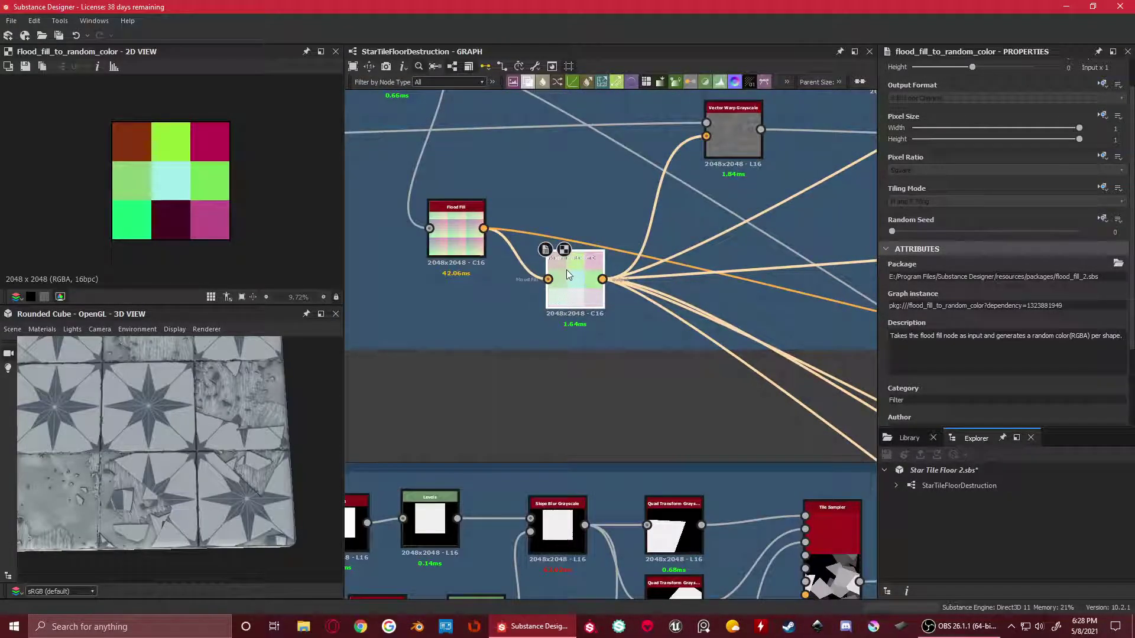
# Retrace the random color link from the flood fill nodes past Grout Area to the Dirt section's vector map input
pyautogui.scroll(-5, 731, 354)
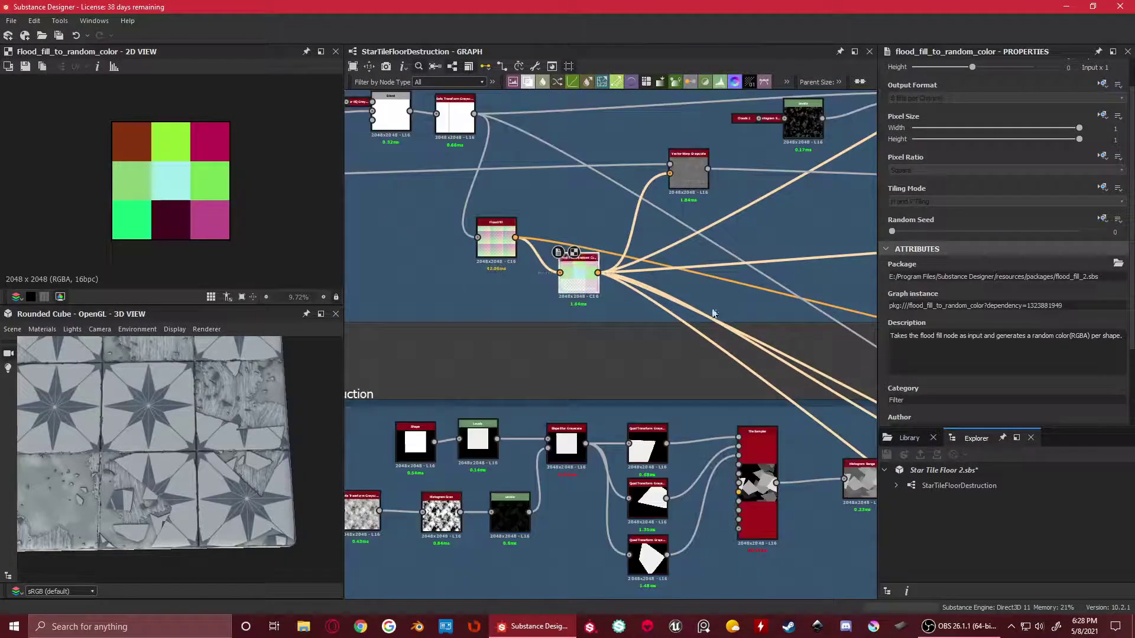
pyautogui.scroll(-2, 655, 310)
pyautogui.moveTo(827, 504); pyautogui.dragTo(647, 360, button='middle')
pyautogui.scroll(5, 648, 360)
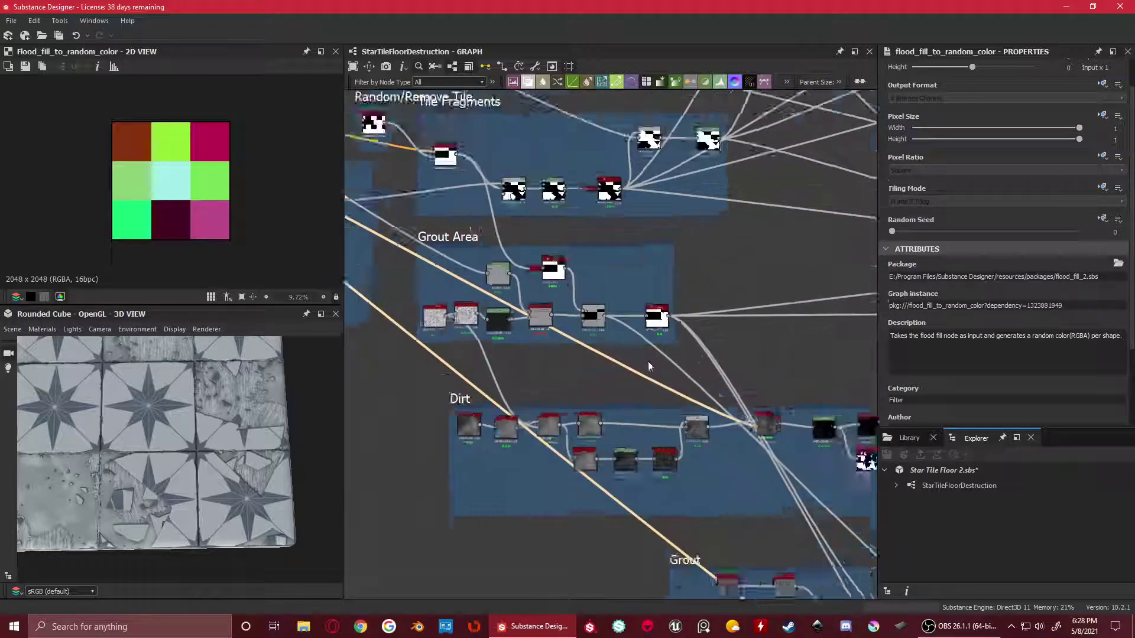
pyautogui.scroll(-3, 608, 315)
pyautogui.scroll(3, 626, 310)
pyautogui.moveTo(626, 310); pyautogui.dragTo(378, 282, button='middle')
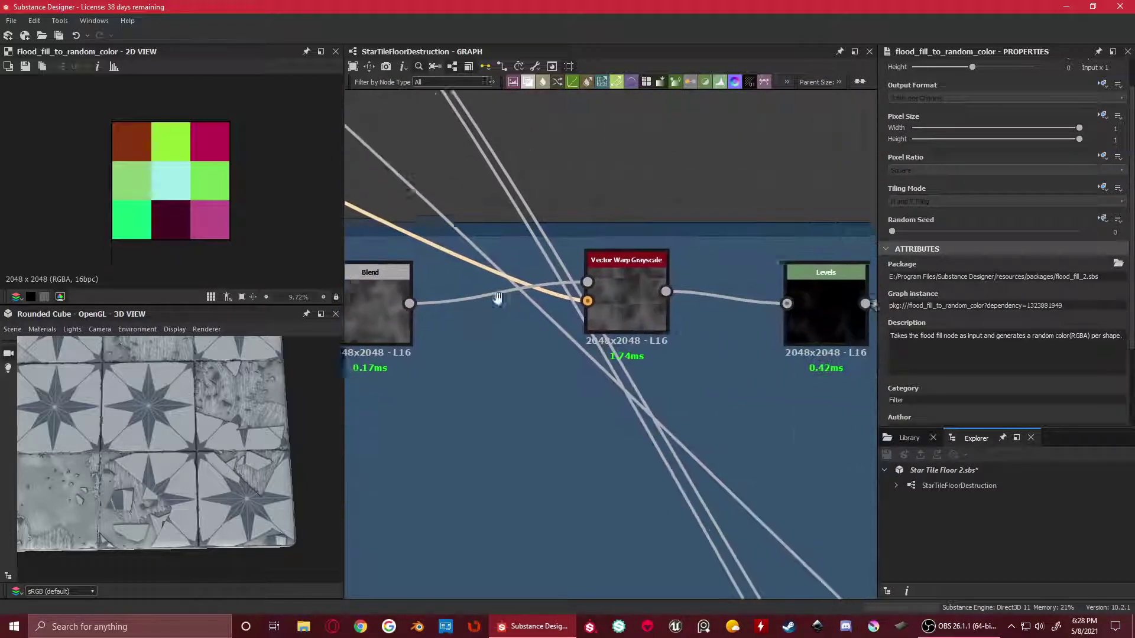
# Preview the Dirt section's Vector Warp Grayscale and examine how the noise is broken up per tile
pyautogui.doubleClick(595, 279)
pyautogui.scroll(1, 234, 211)
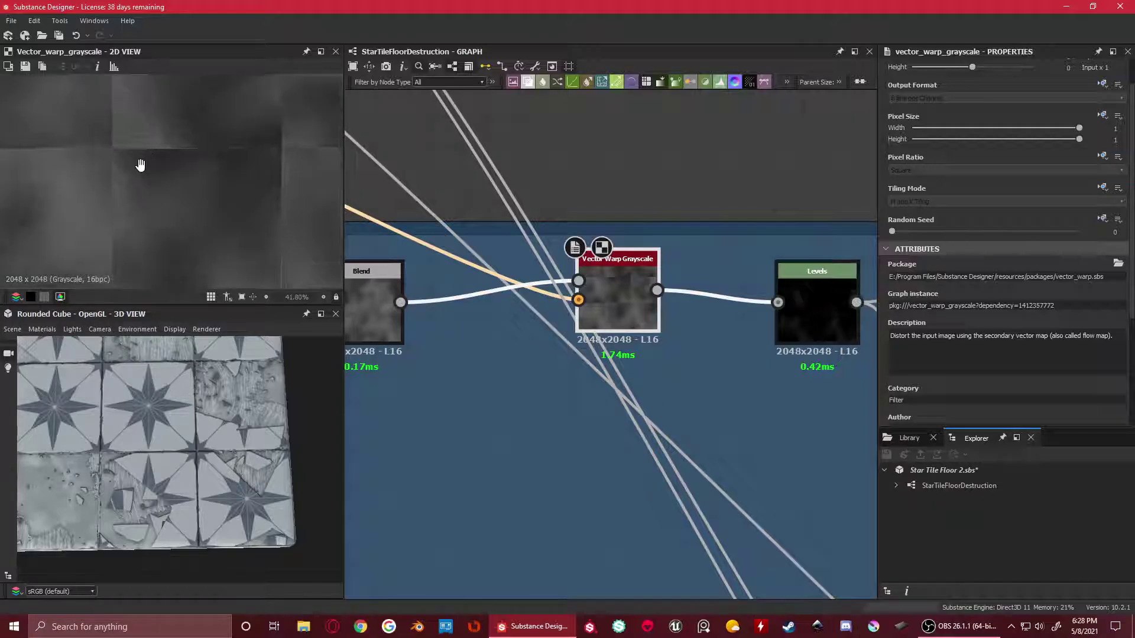
pyautogui.scroll(-3, 179, 144)
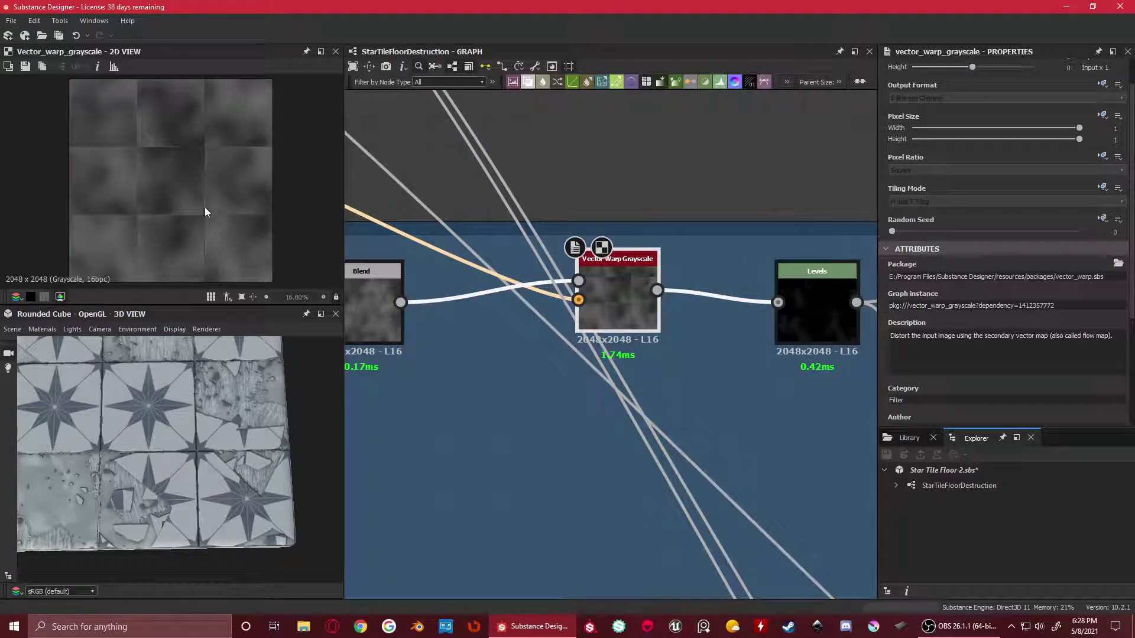
pyautogui.scroll(2, 211, 181)
pyautogui.scroll(-2, 224, 176)
pyautogui.scroll(2, 241, 171)
pyautogui.scroll(-2, 231, 176)
pyautogui.scroll(2, 198, 211)
pyautogui.scroll(-1, 196, 210)
pyautogui.scroll(1, 200, 205)
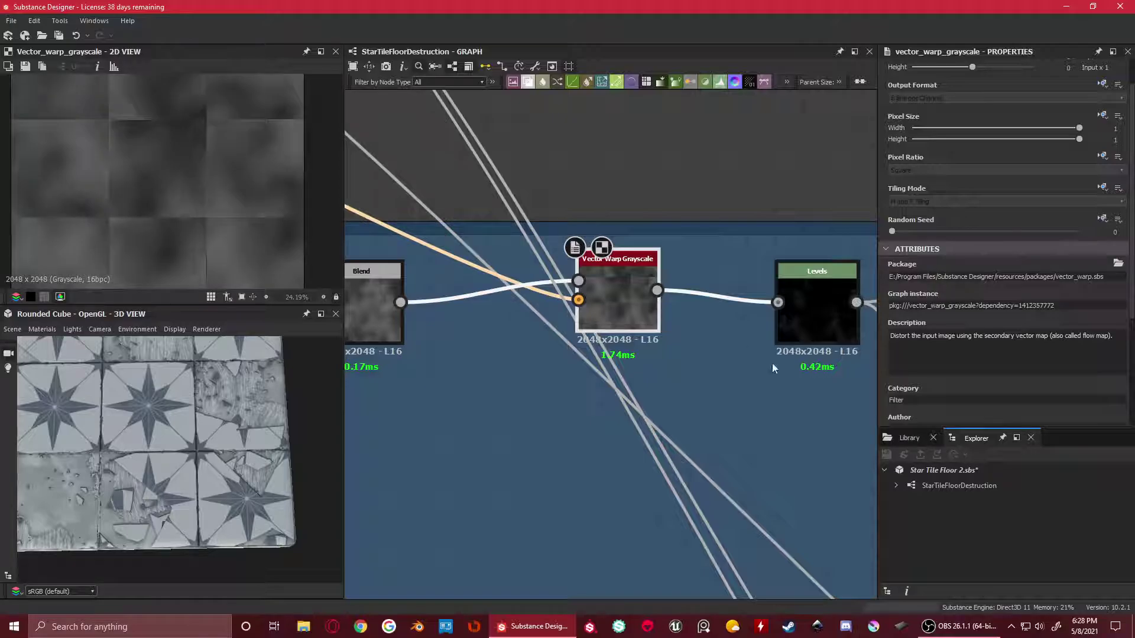
# Preview the Levels node after the vector warp and examine its histogram settings against the darkened output
pyautogui.scroll(-2, 730, 339)
pyautogui.moveTo(730, 339); pyautogui.dragTo(648, 200, button='middle')
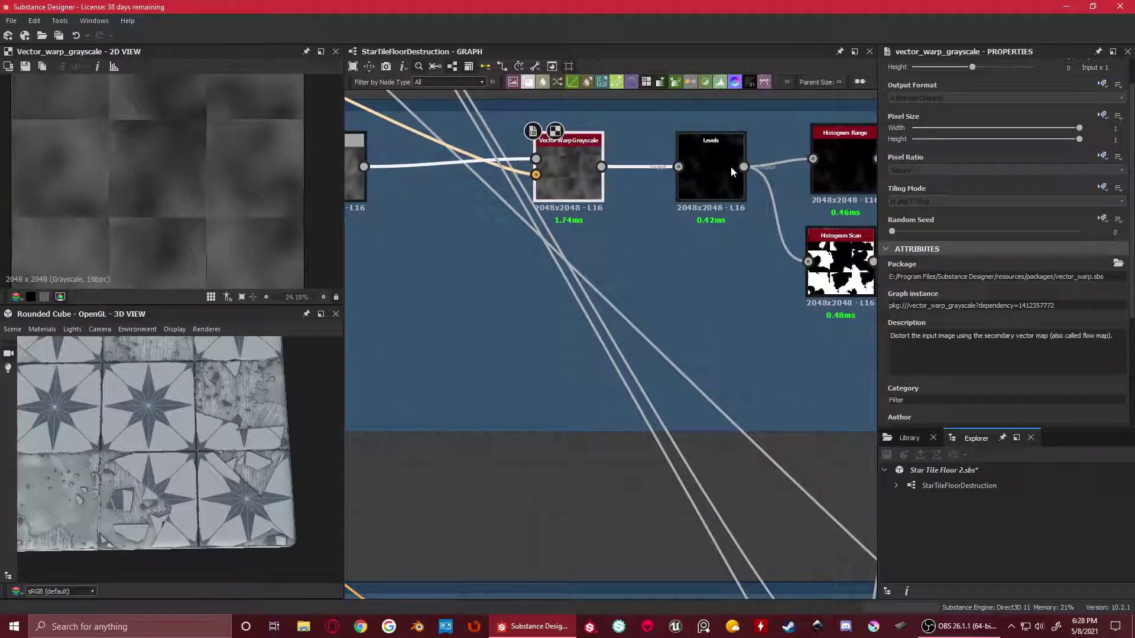
pyautogui.doubleClick(721, 162)
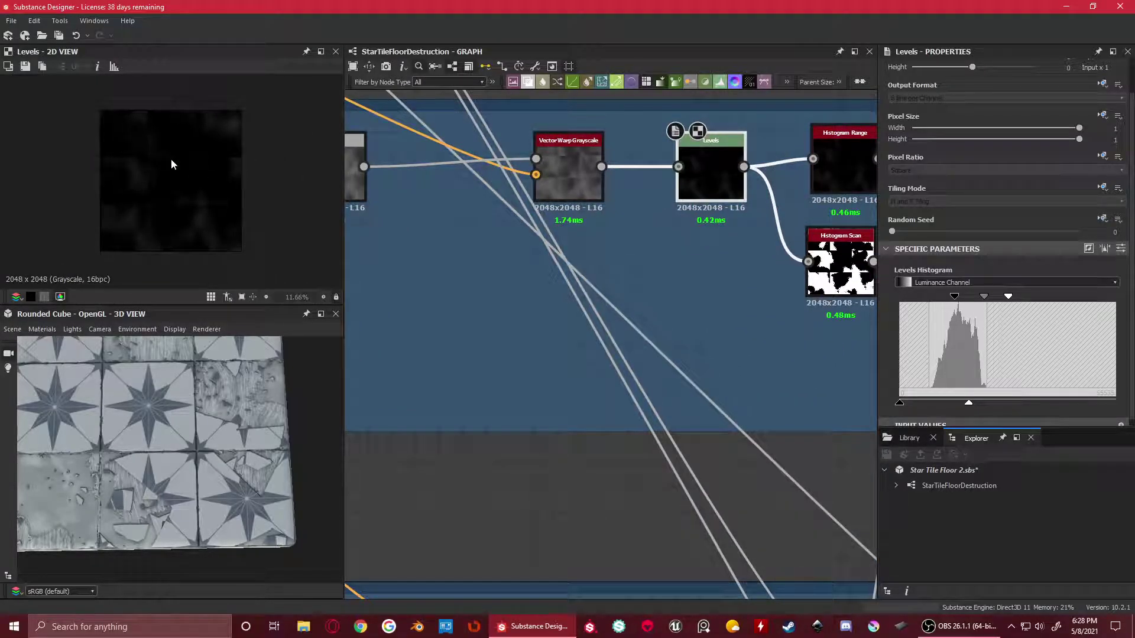
pyautogui.scroll(3, 171, 164)
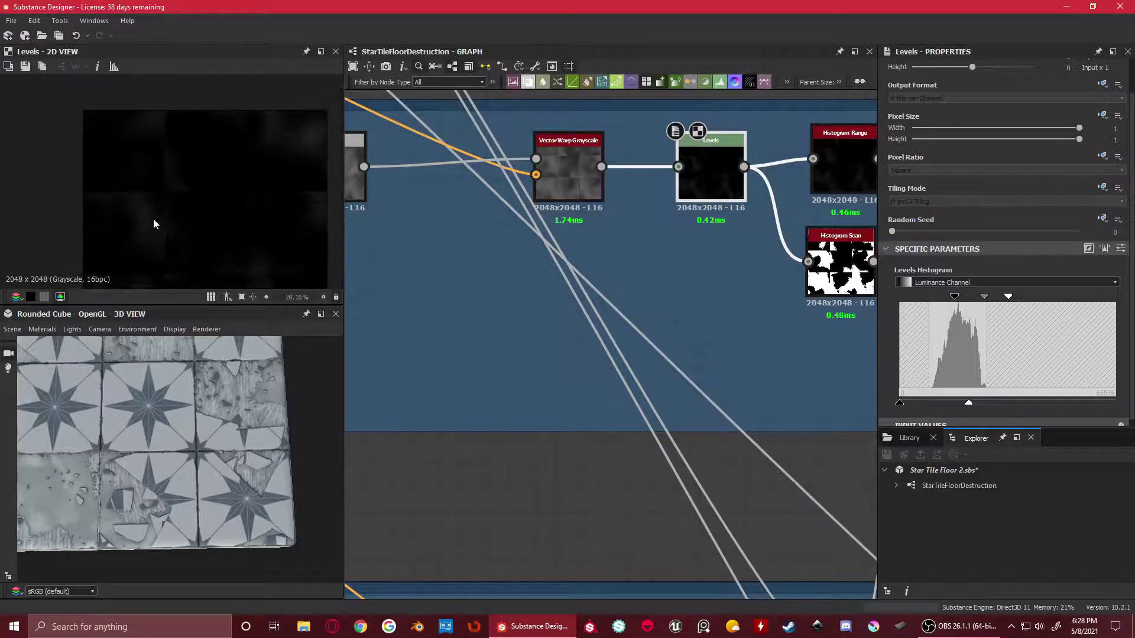
pyautogui.scroll(3, 134, 216)
pyautogui.scroll(-1, 1044, 277)
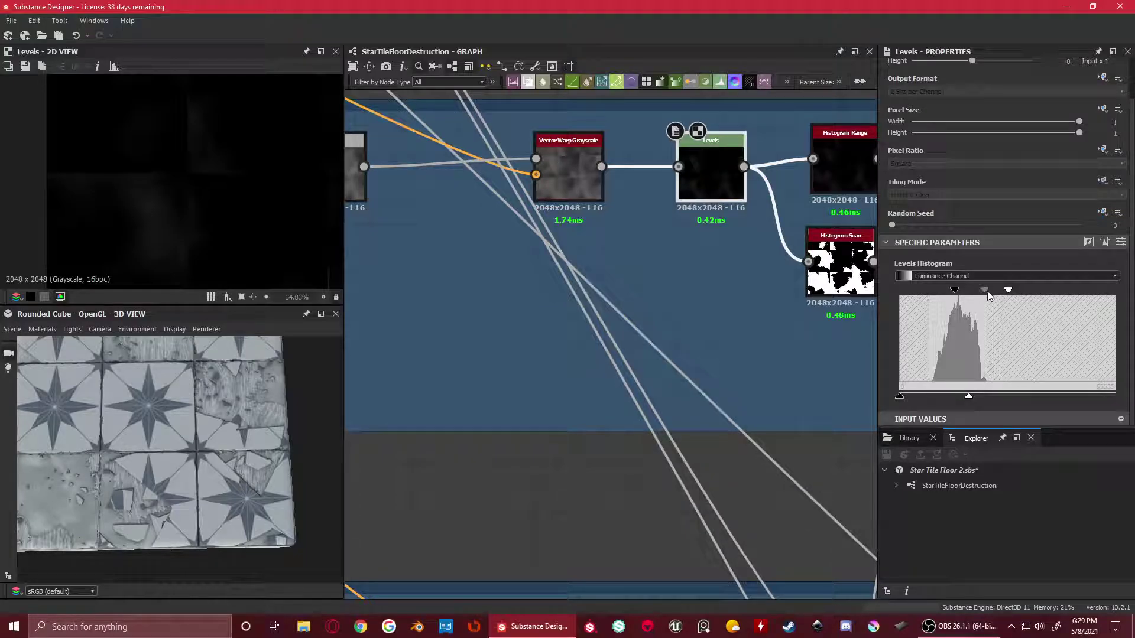
pyautogui.scroll(3, 185, 157)
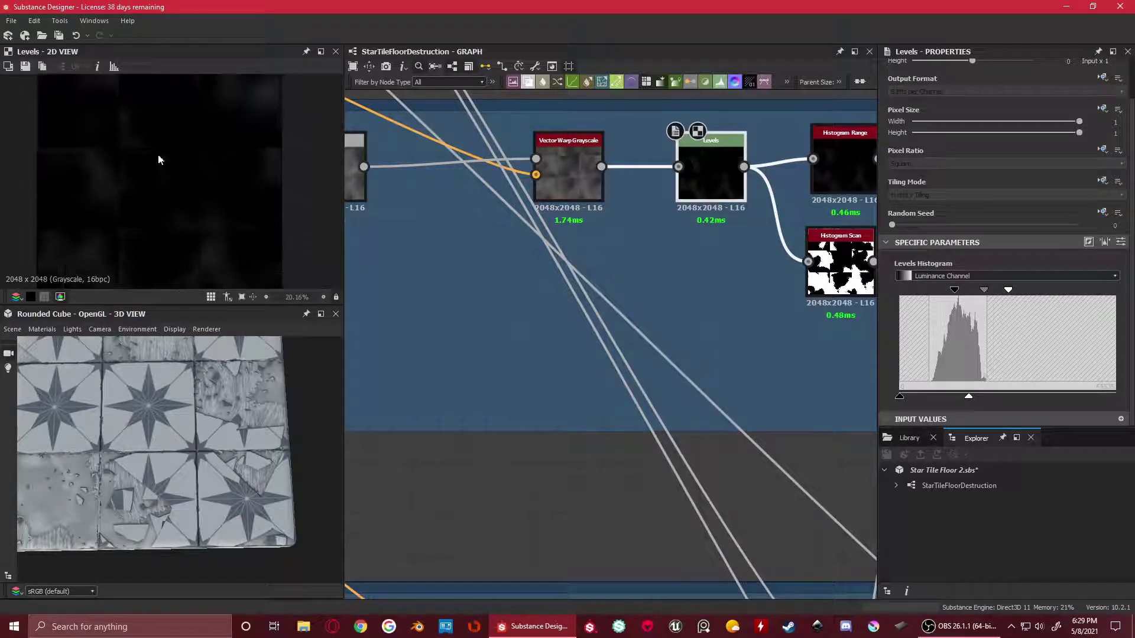
pyautogui.scroll(-2, 119, 158)
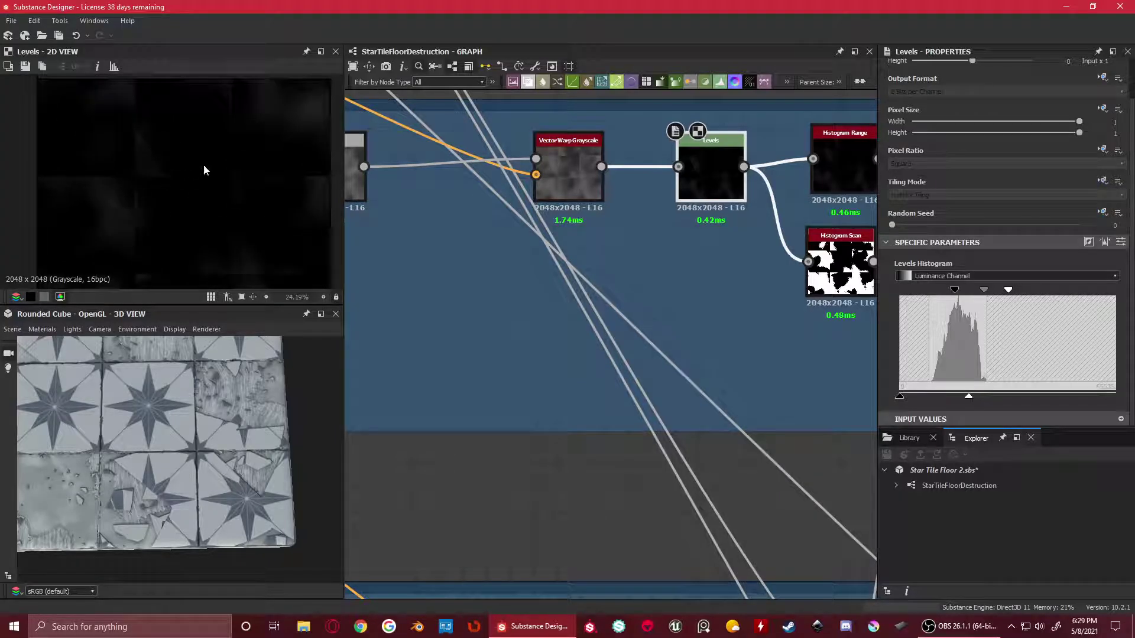
# Preview the Dirt section's Histogram Range node and inspect its Range and Position parameters
pyautogui.moveTo(820, 275); pyautogui.dragTo(665, 210, button='middle')
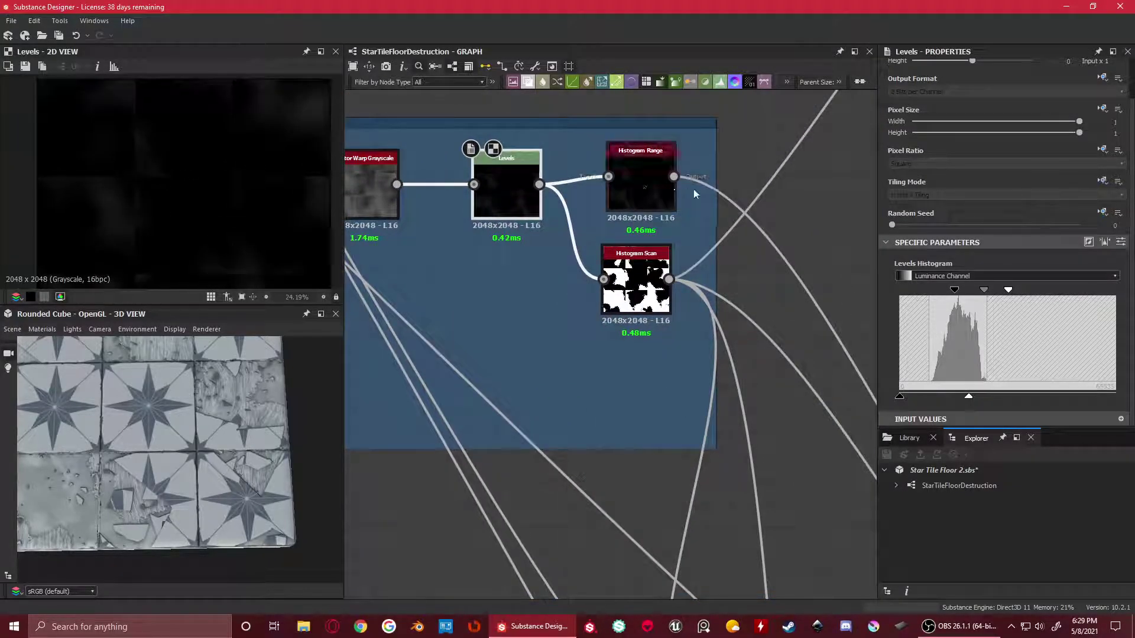
pyautogui.scroll(-1, 695, 194)
pyautogui.click(633, 189)
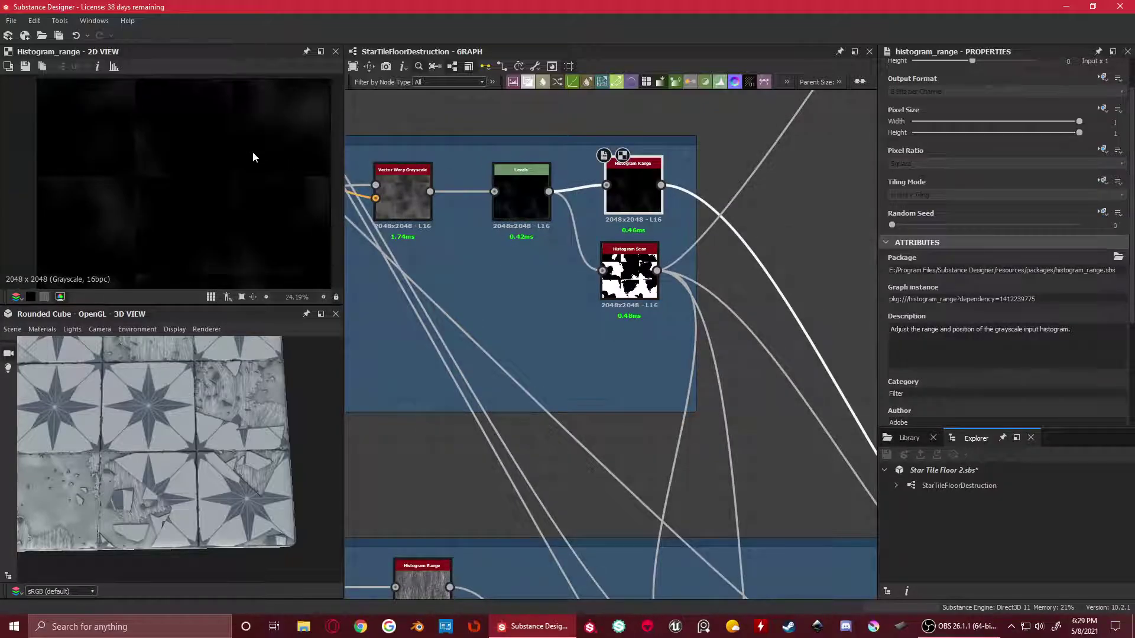
pyautogui.scroll(-3, 1093, 240)
pyautogui.scroll(1, 188, 147)
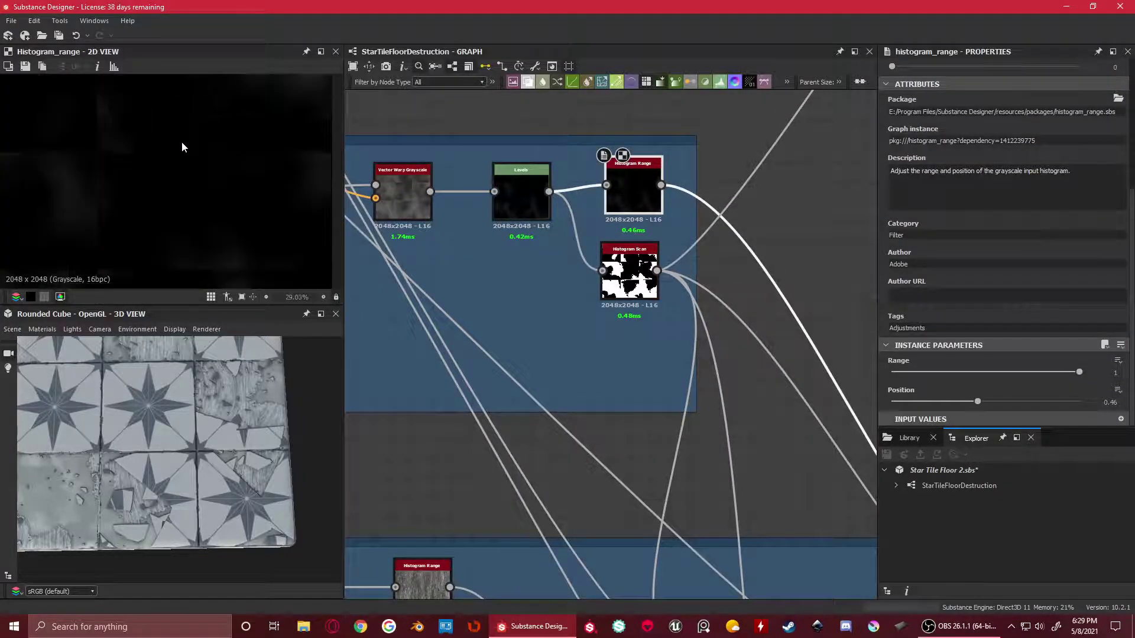
pyautogui.scroll(2, 118, 165)
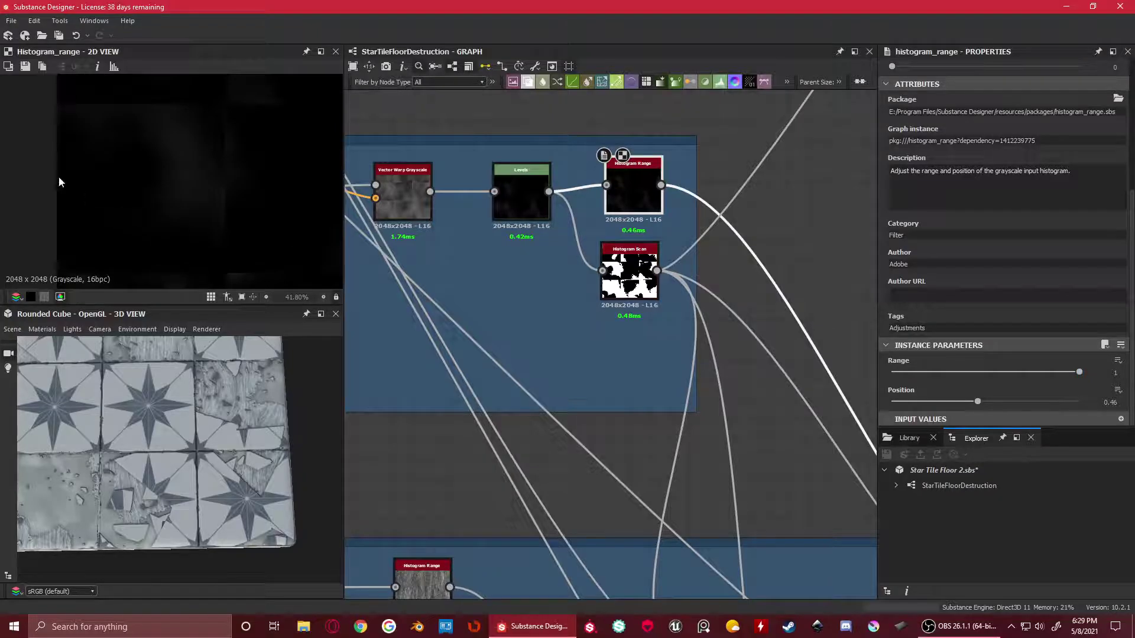
pyautogui.scroll(4, 59, 182)
# Compare the Histogram Range output with the Levels output and follow the Histogram Range connection into the Grout section
pyautogui.click(517, 191)
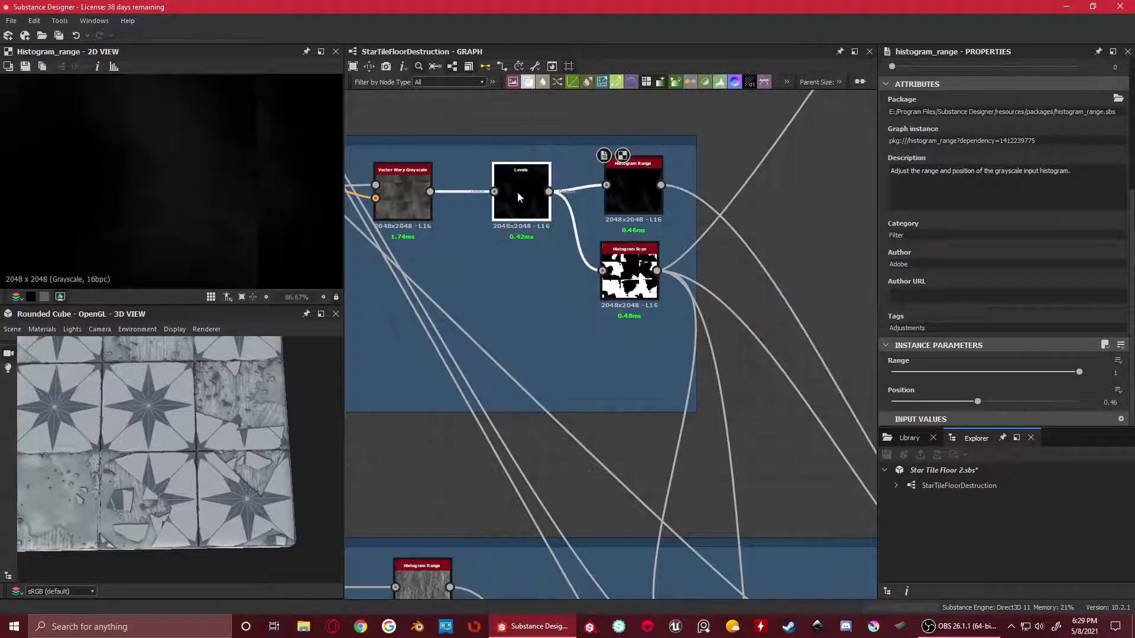
pyautogui.click(637, 196)
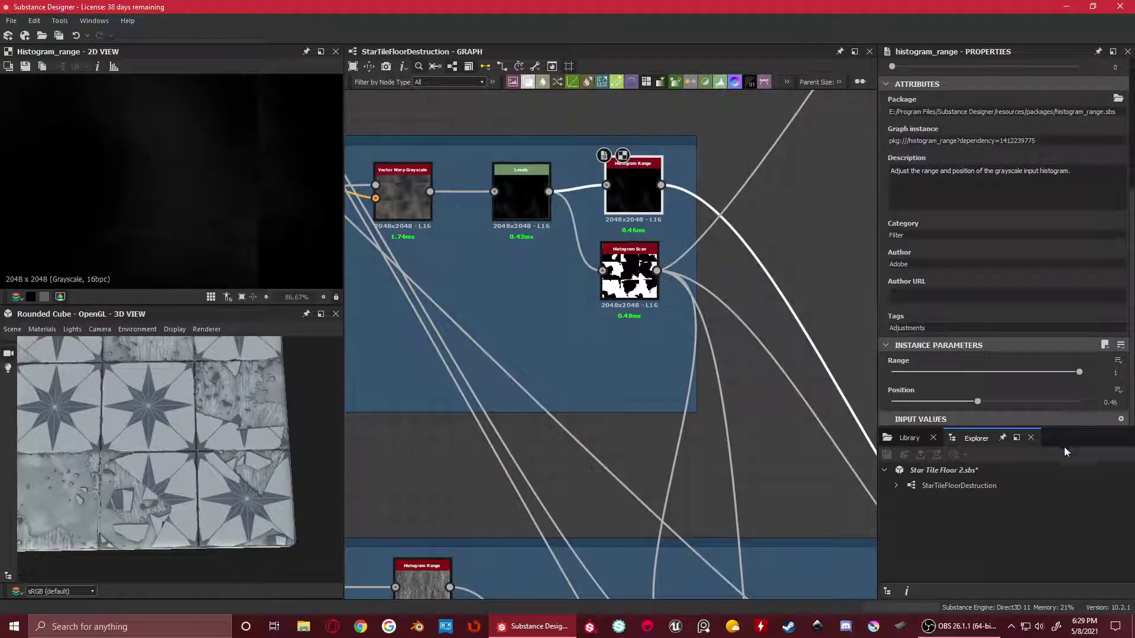
pyautogui.scroll(-4, 738, 292)
pyautogui.moveTo(764, 293); pyautogui.dragTo(571, 216, button='middle')
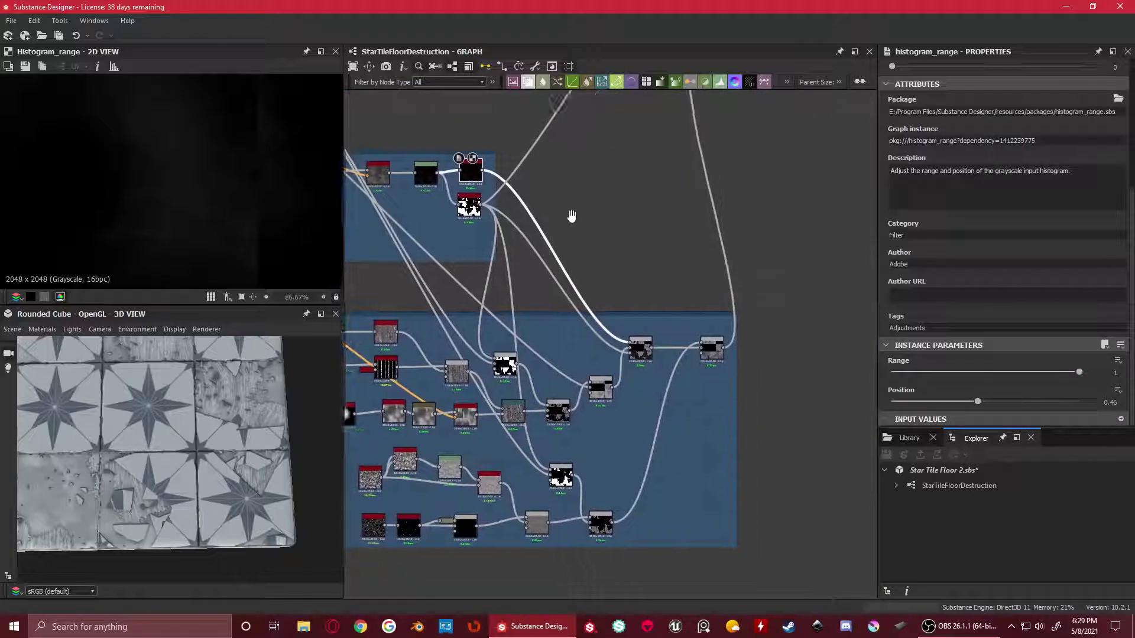
pyautogui.scroll(3, 484, 223)
pyautogui.moveTo(448, 135); pyautogui.dragTo(625, 232, button='middle')
pyautogui.scroll(2, 626, 232)
pyautogui.click(622, 229)
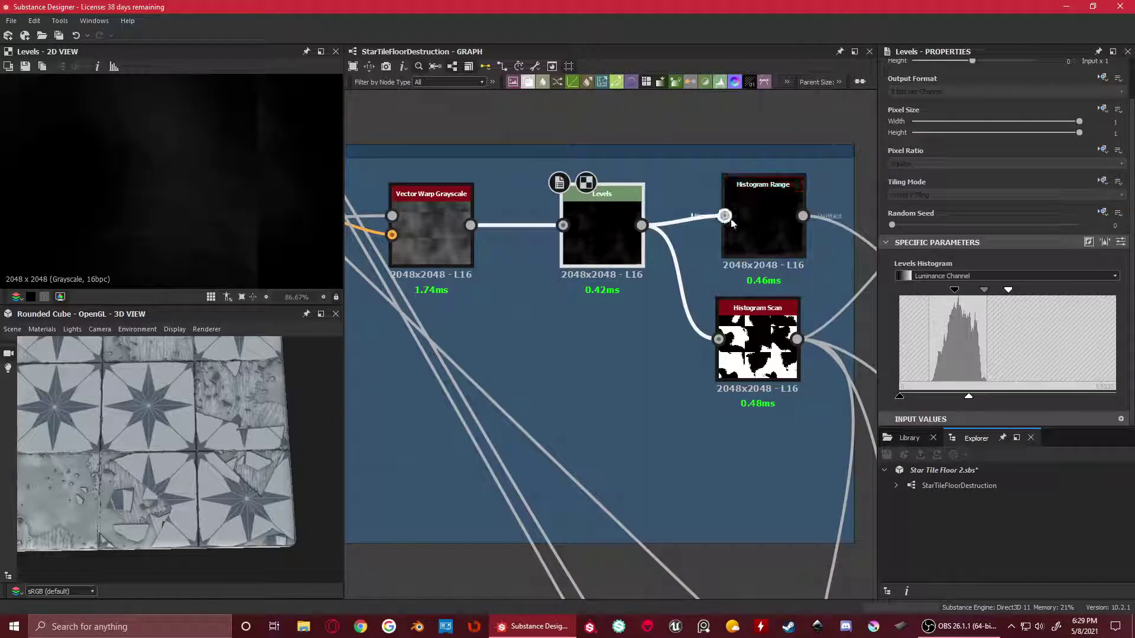
pyautogui.click(732, 220)
pyautogui.moveTo(745, 342); pyautogui.dragTo(652, 269, button='middle')
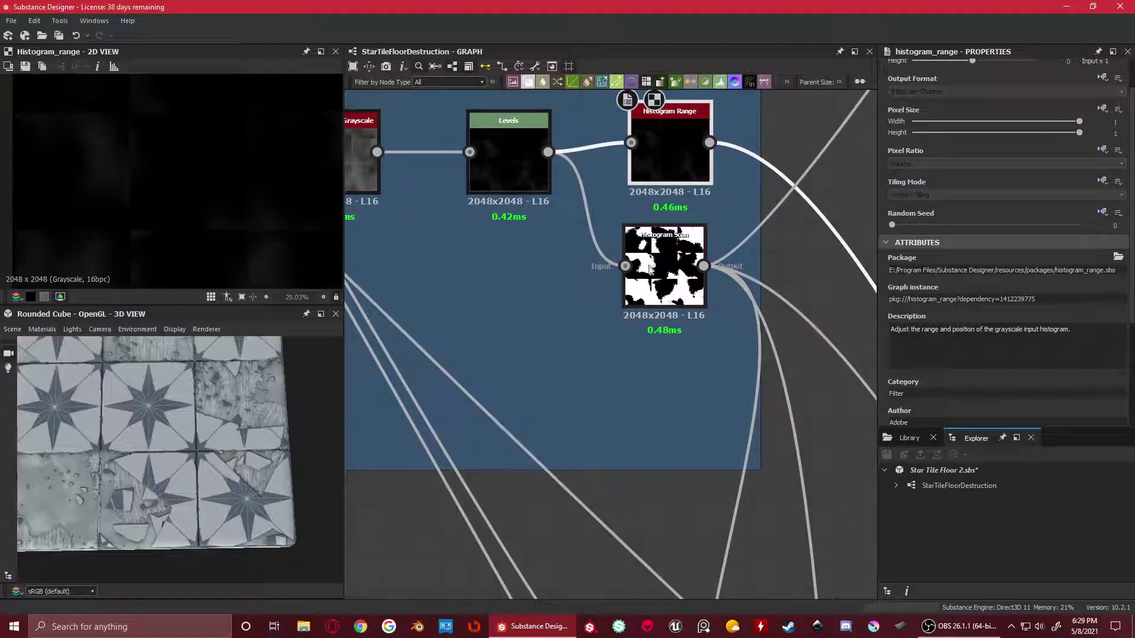
pyautogui.doubleClick(520, 165)
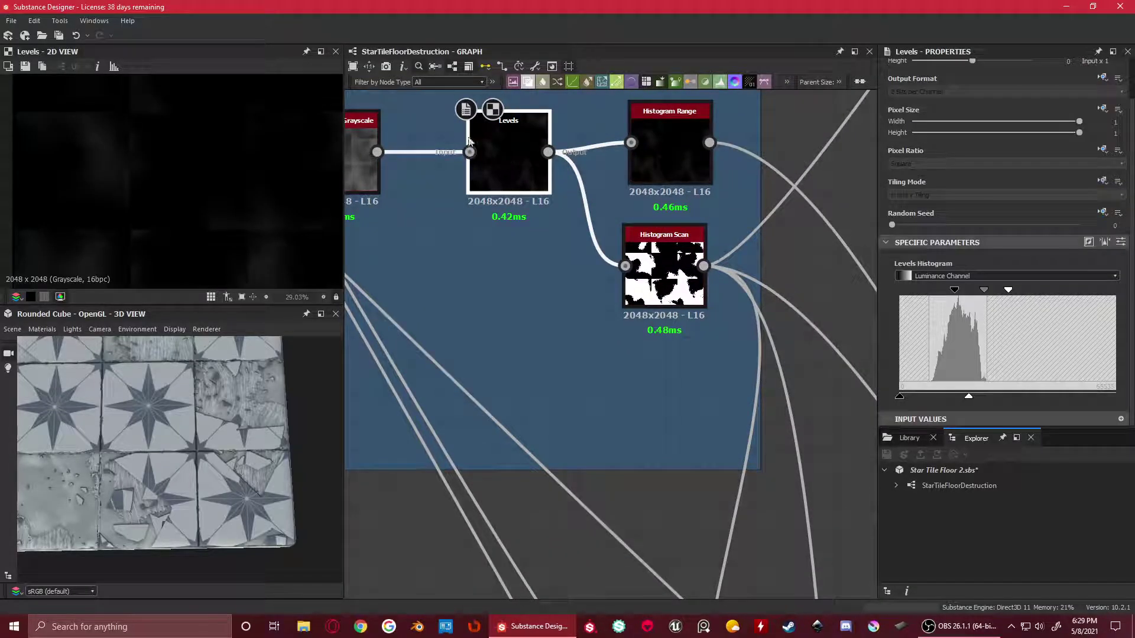
# Preview the Dirt section's Histogram Scan mask and inspect its Position, Contrast and Invert Position parameters
pyautogui.doubleClick(662, 272)
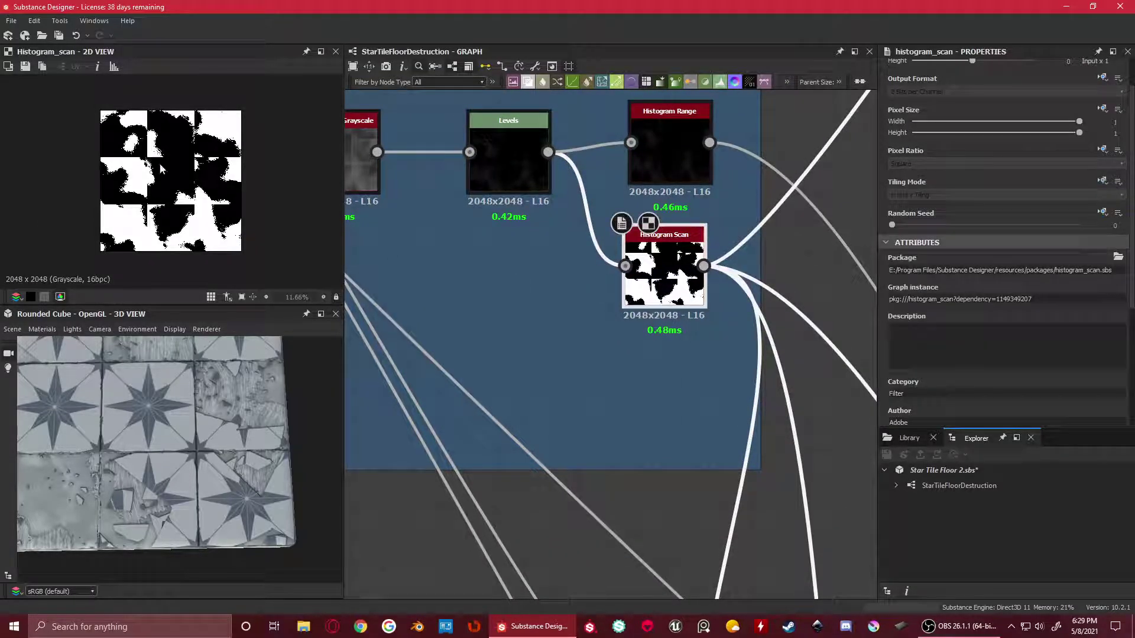
pyautogui.scroll(-3, 1040, 308)
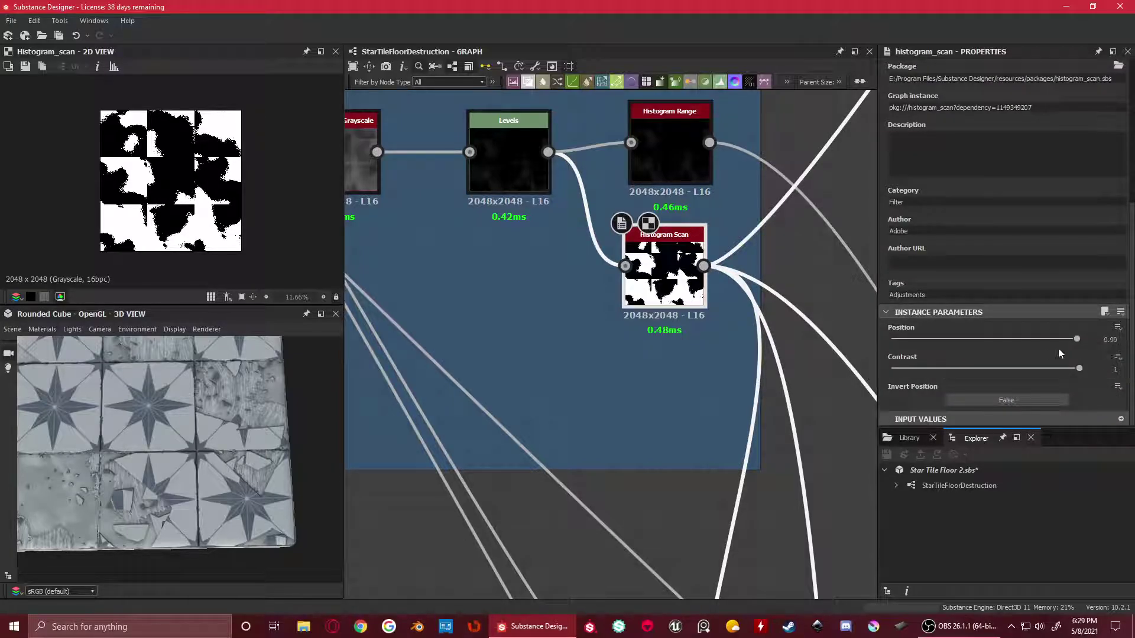
pyautogui.scroll(4, 312, 221)
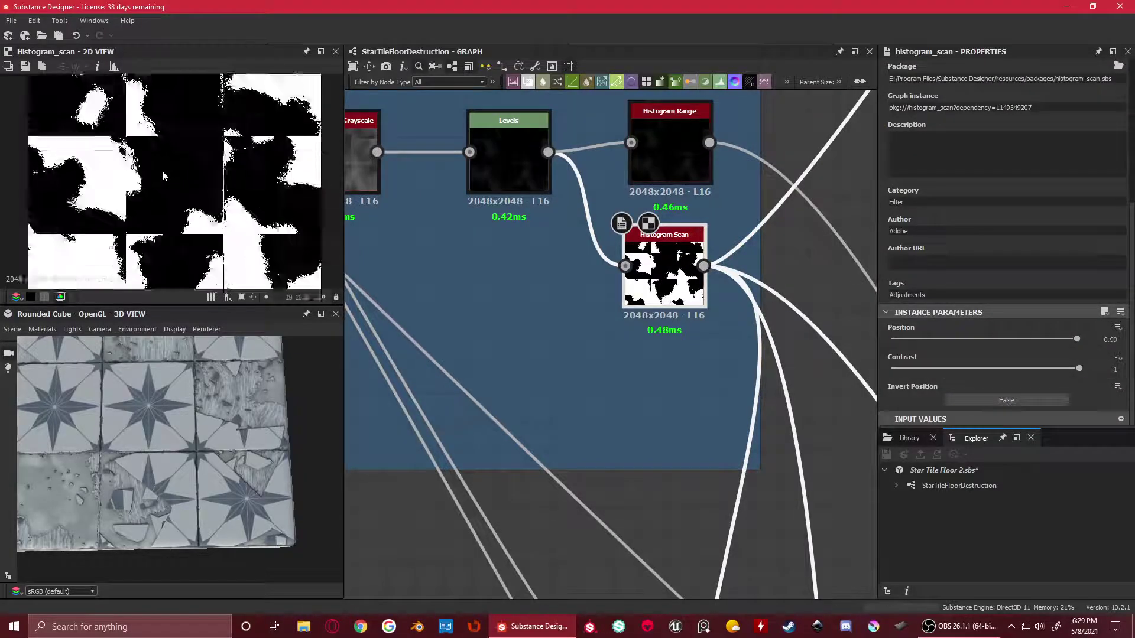
pyautogui.scroll(-3, 312, 221)
pyautogui.scroll(3, 312, 222)
pyautogui.scroll(1, 312, 221)
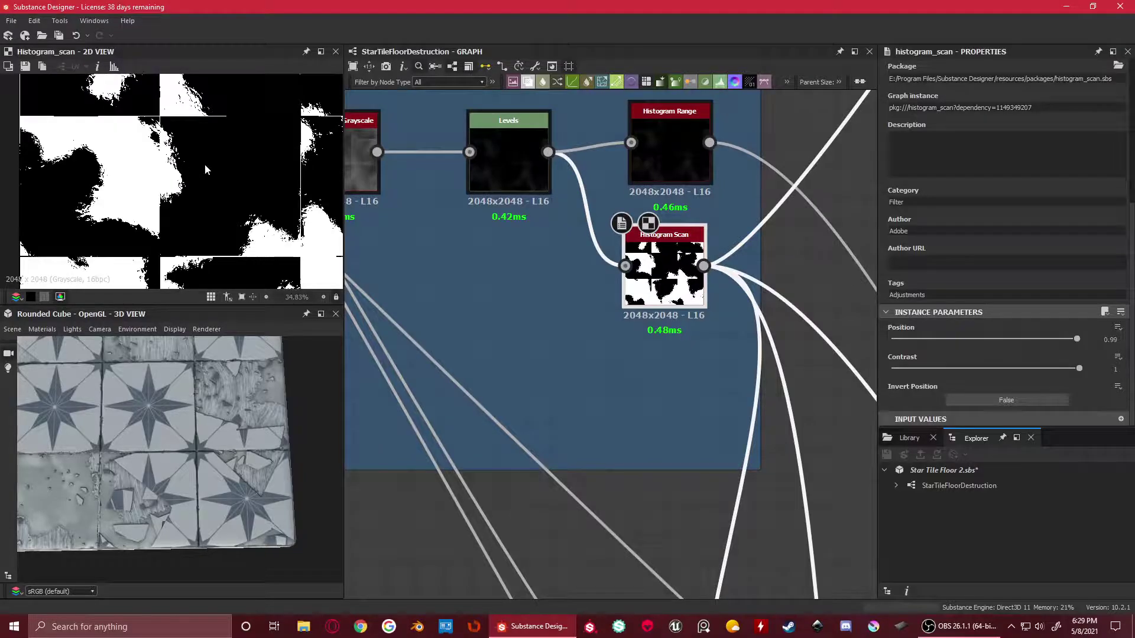
# Examine the damaged tile on the 3D model up close and compare its grout patches with the Histogram Scan mask
pyautogui.moveTo(257, 390); pyautogui.dragTo(248, 440, button='middle')
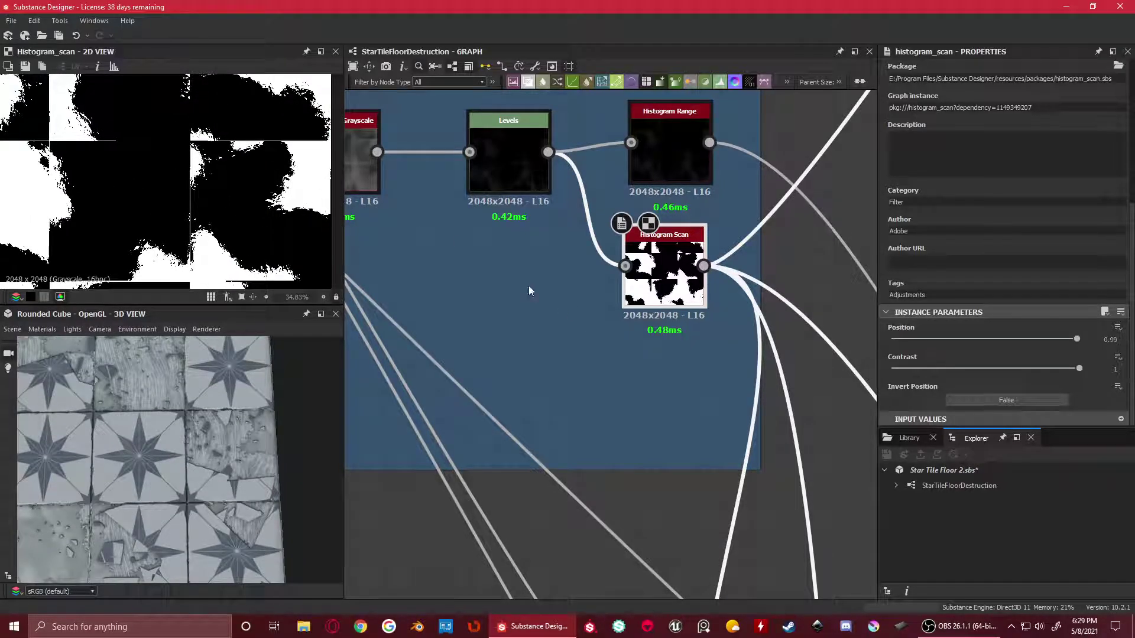
pyautogui.scroll(-4, 530, 286)
pyautogui.scroll(3, 260, 444)
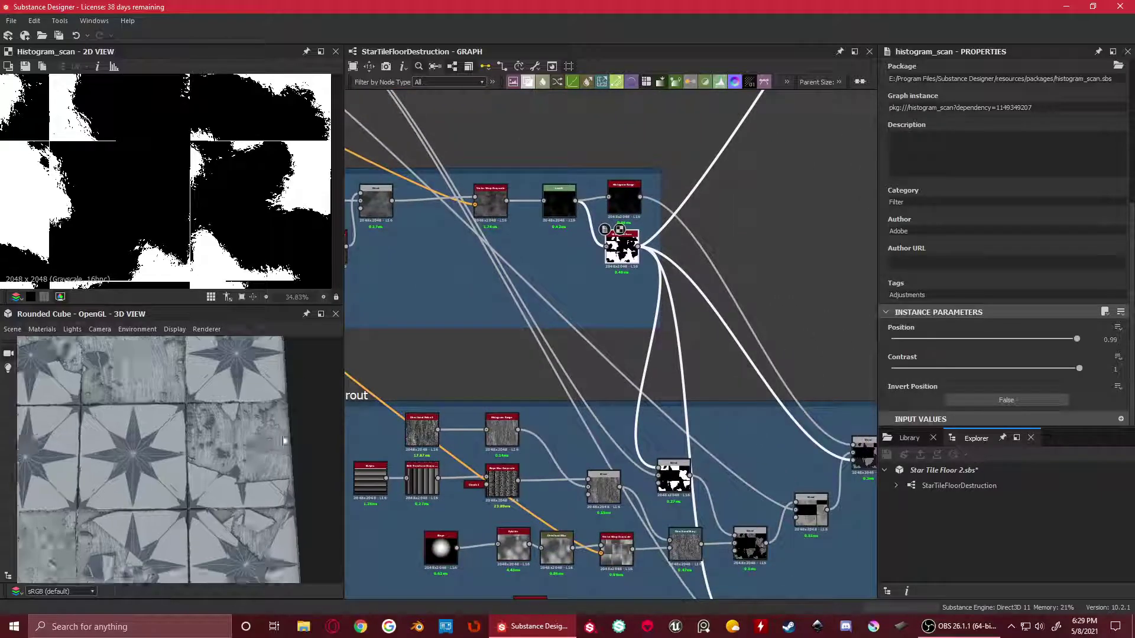
pyautogui.scroll(5, 260, 445)
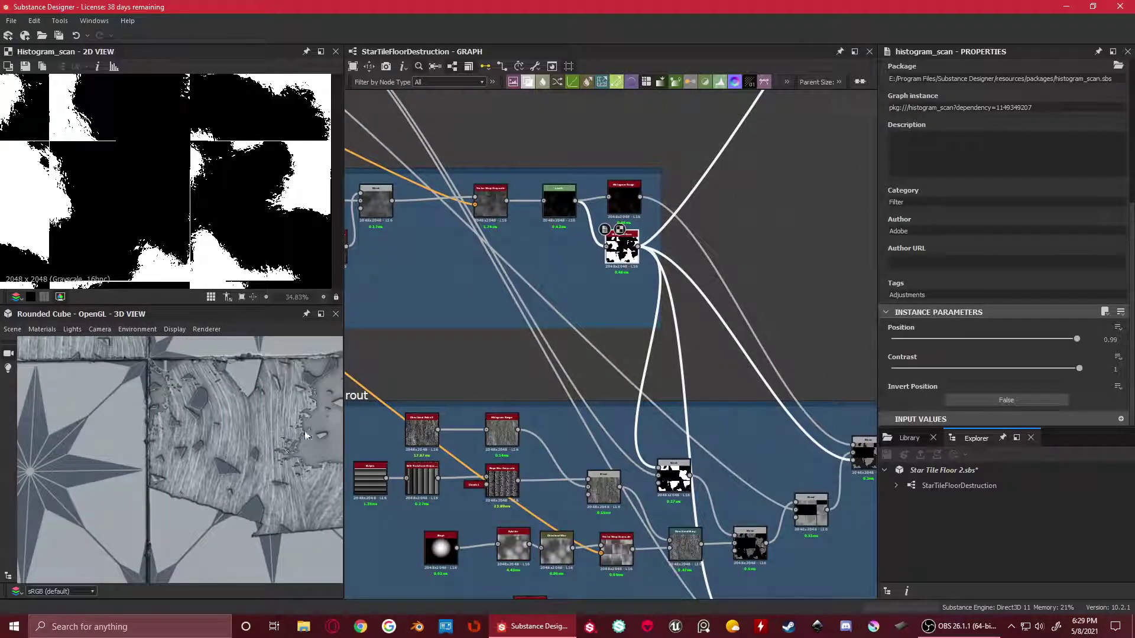
pyautogui.moveTo(230, 447); pyautogui.dragTo(250, 444)
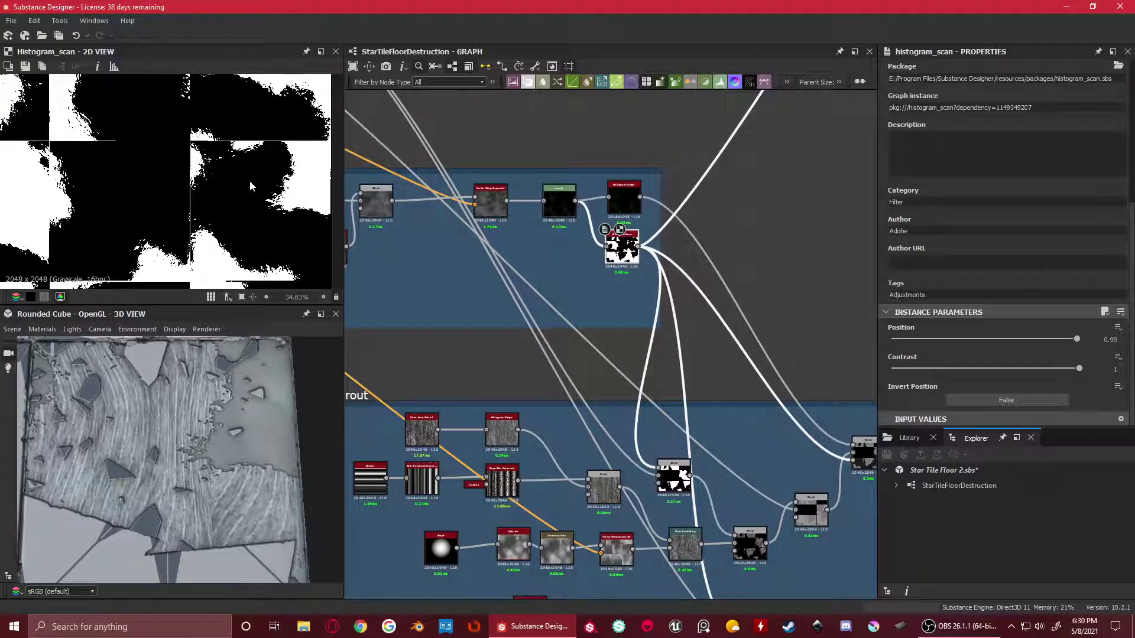
# Preview the Grout section's Stripes node and inspect its Stripes, Width, Softness, Shift and Align parameters
pyautogui.scroll(-1, 565, 318)
pyautogui.moveTo(565, 317); pyautogui.dragTo(532, 304, button='middle')
pyautogui.scroll(-2, 552, 339)
pyautogui.moveTo(553, 341); pyautogui.dragTo(620, 251, button='middle')
pyautogui.scroll(4, 473, 281)
pyautogui.scroll(-3, 472, 290)
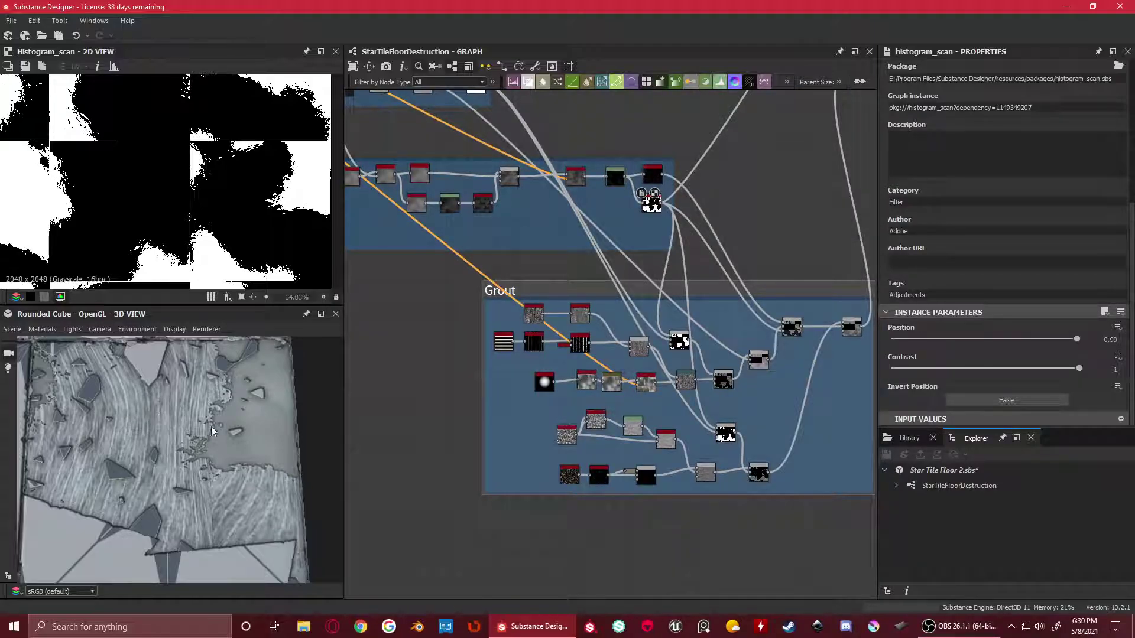
pyautogui.scroll(5, 504, 342)
pyautogui.click(502, 328)
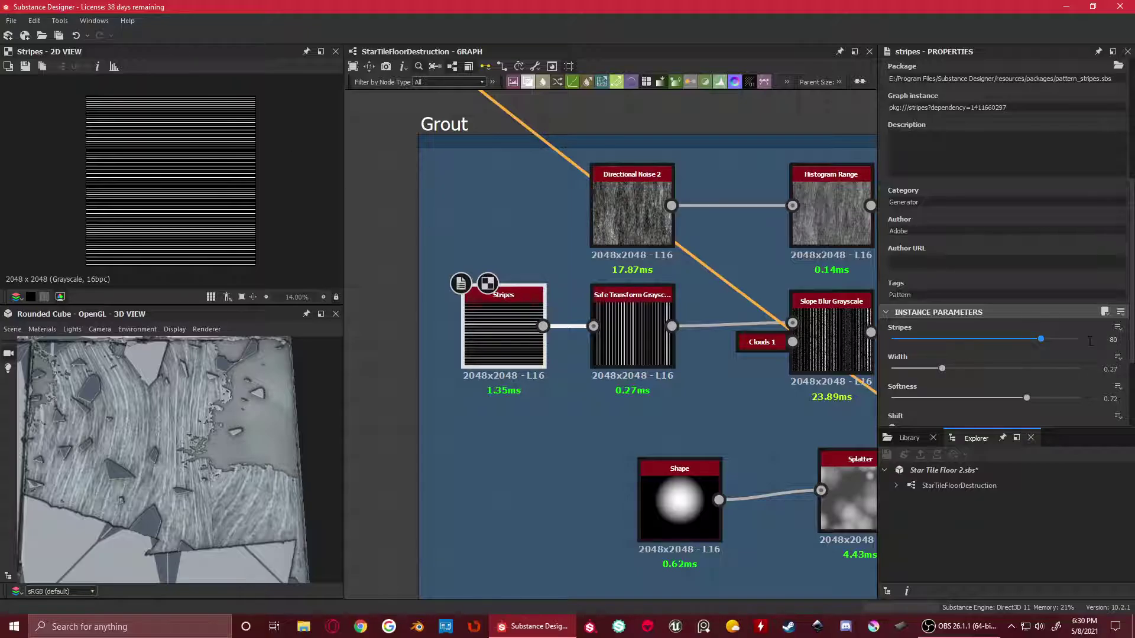
pyautogui.scroll(-2, 1084, 331)
pyautogui.scroll(-1, 1034, 305)
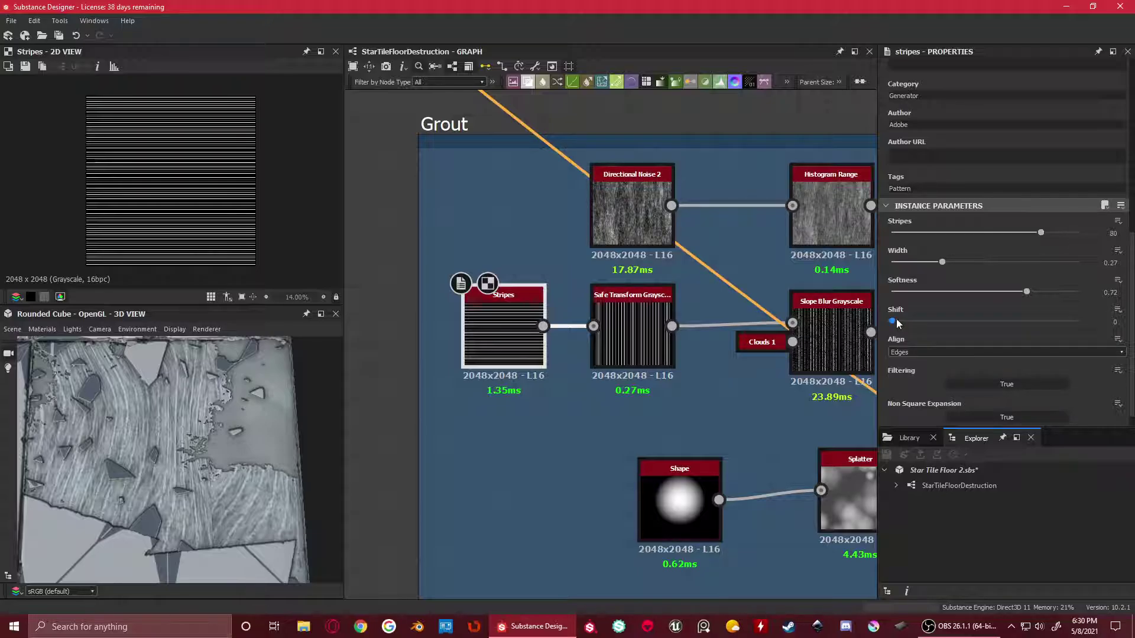
# Preview the Grout section's Safe Transform Grayscale node and inspect its Tile, Offset, Rotation and Symmetry parameters
pyautogui.scroll(-1, 713, 368)
pyautogui.moveTo(712, 368); pyautogui.dragTo(607, 384, button='middle')
pyautogui.click(539, 336)
pyautogui.doubleClick(539, 336)
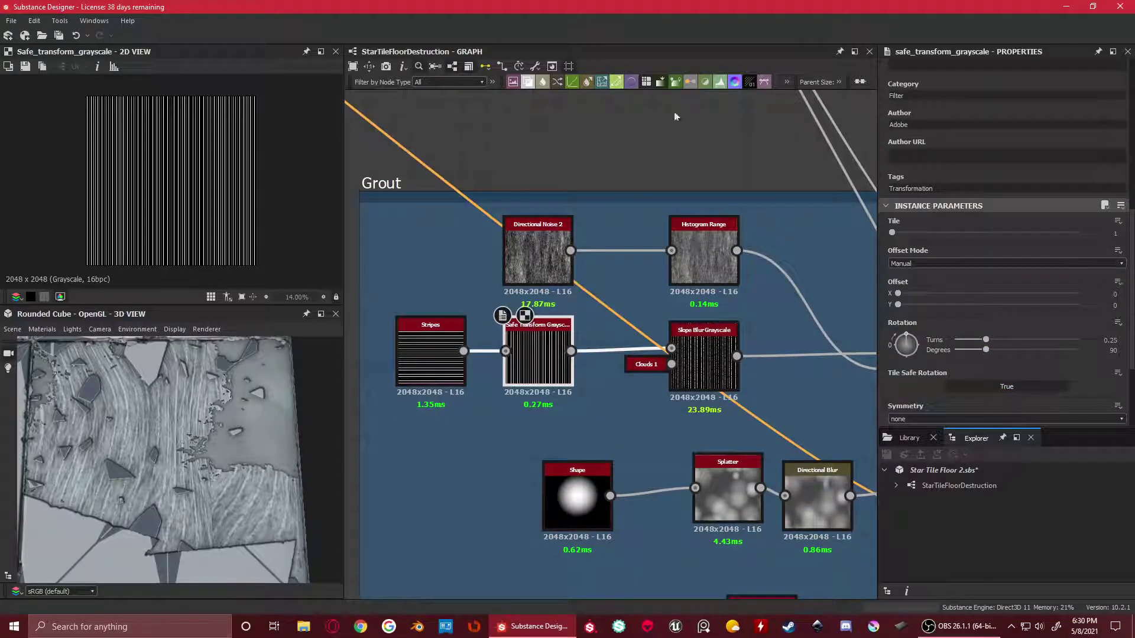
pyautogui.scroll(-1, 993, 320)
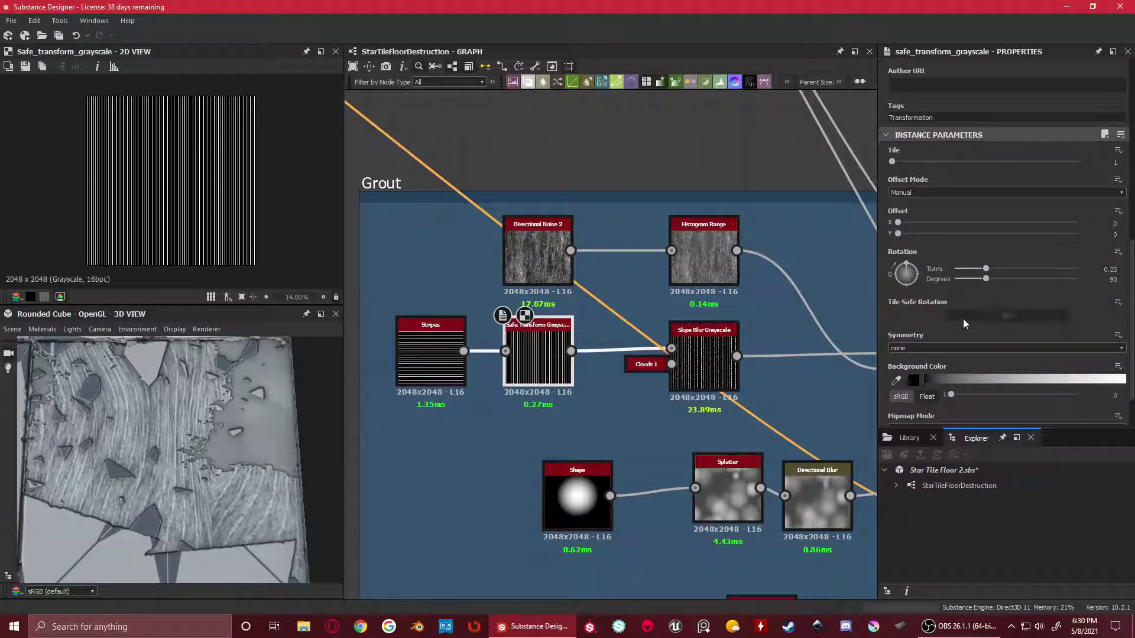
pyautogui.scroll(1, 679, 363)
# Preview the Slope Blur Grayscale on the stripes up close and inspect it together with its Clouds 1 slope input
pyautogui.moveTo(679, 363); pyautogui.dragTo(635, 361, button='middle')
pyautogui.doubleClick(680, 373)
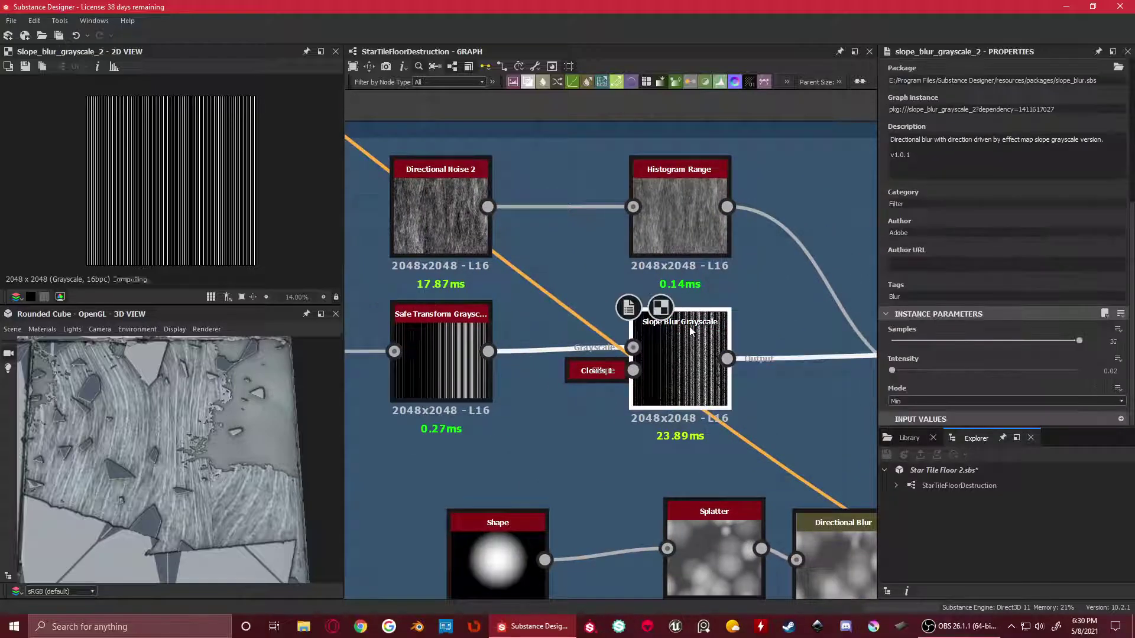
pyautogui.scroll(5, 143, 137)
pyautogui.scroll(1, 622, 390)
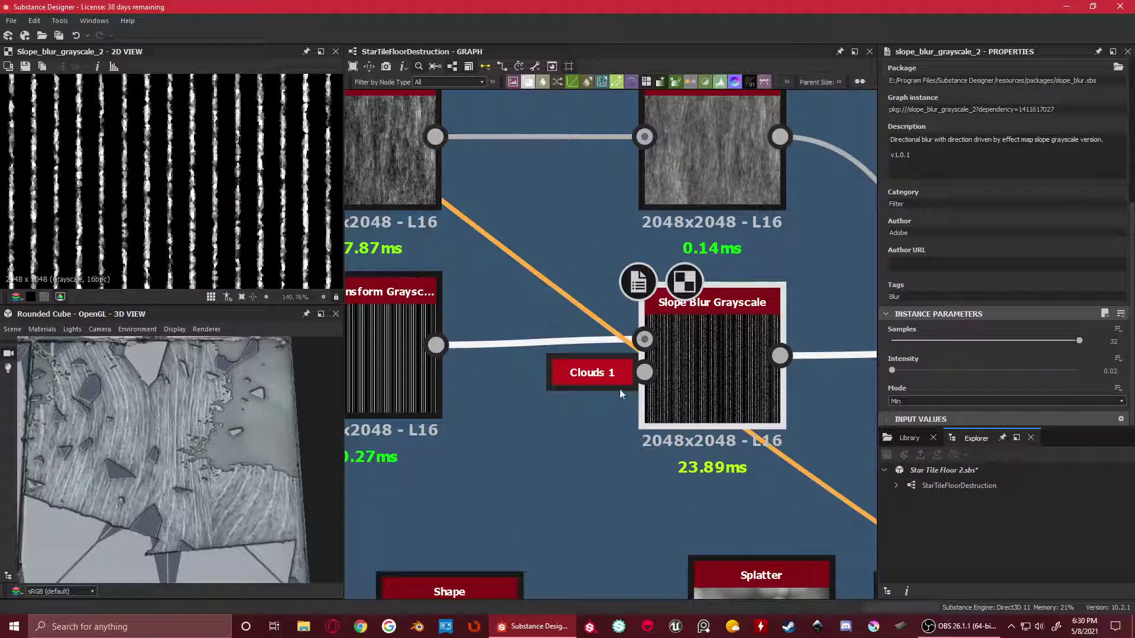
pyautogui.doubleClick(590, 373)
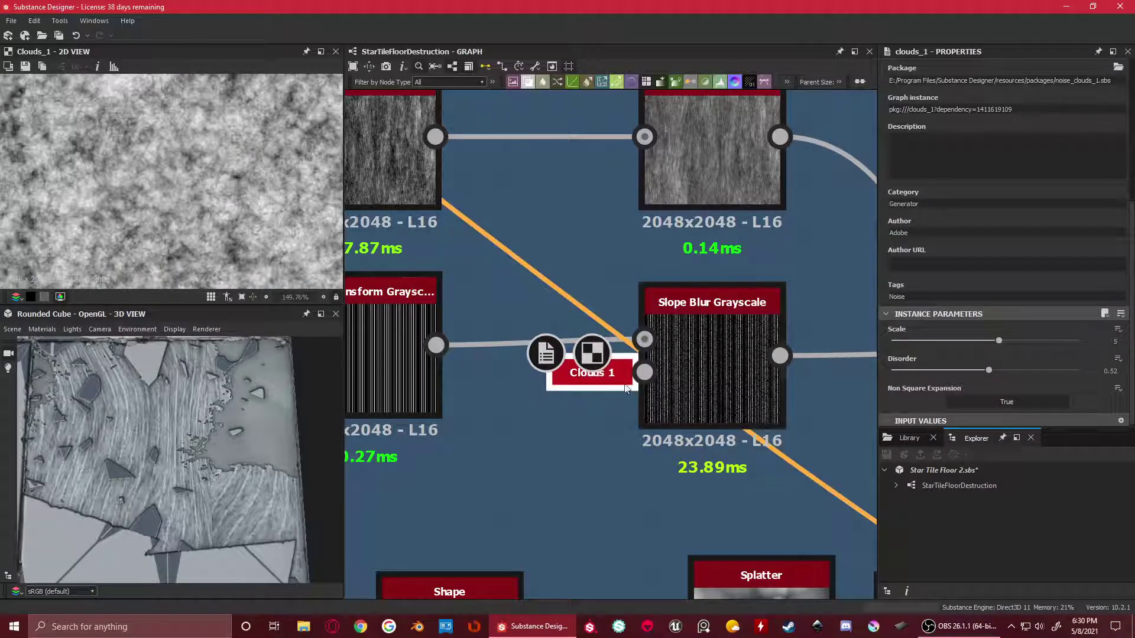
pyautogui.scroll(-1, 740, 355)
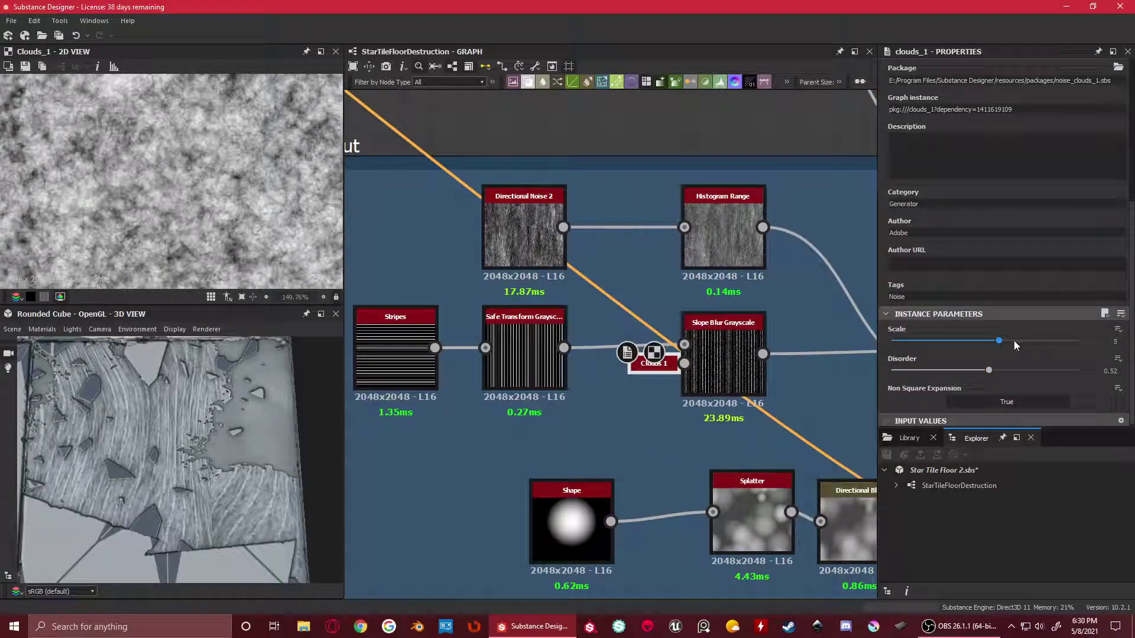
pyautogui.doubleClick(701, 381)
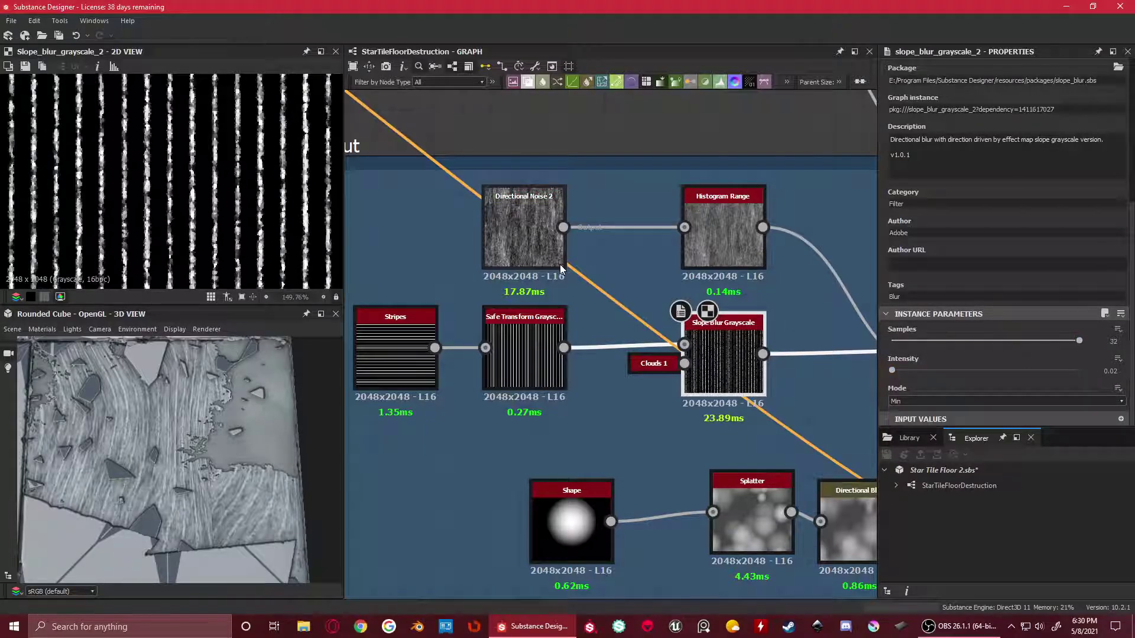
# Preview the Directional Noise 2 and Histogram Range nodes feeding the grout Blend and inspect their instance parameters
pyautogui.scroll(-1, 776, 343)
pyautogui.moveTo(775, 343); pyautogui.dragTo(533, 301, button='middle')
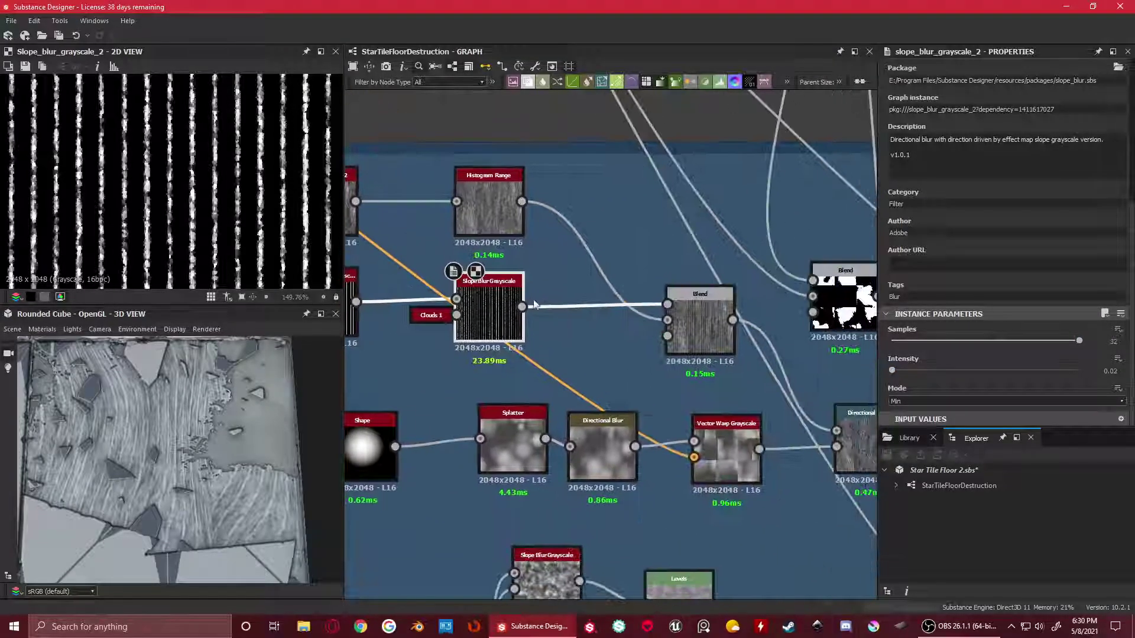
pyautogui.doubleClick(689, 305)
pyautogui.moveTo(593, 283); pyautogui.dragTo(683, 351, button='middle')
pyautogui.doubleClick(416, 261)
pyautogui.press('f')
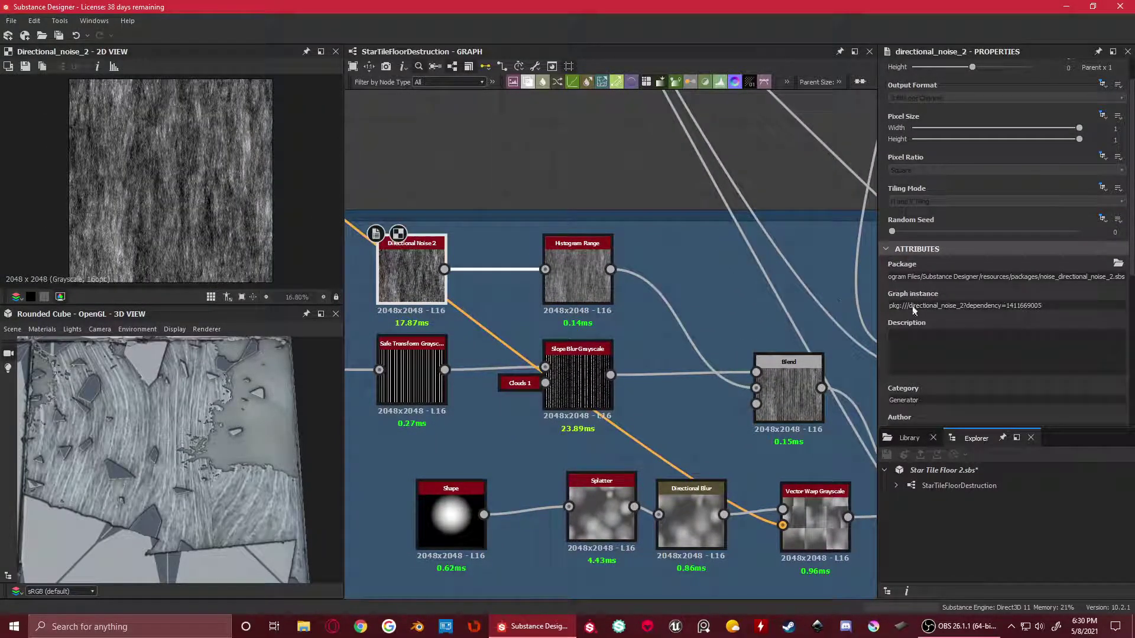
pyautogui.scroll(-5, 1055, 296)
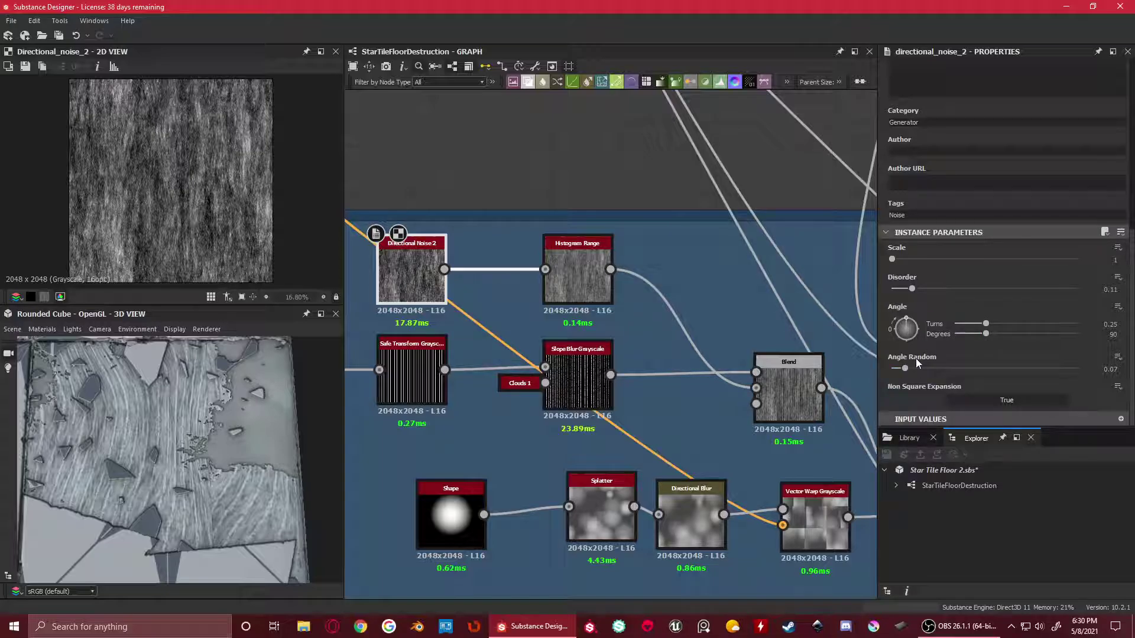
pyautogui.doubleClick(580, 259)
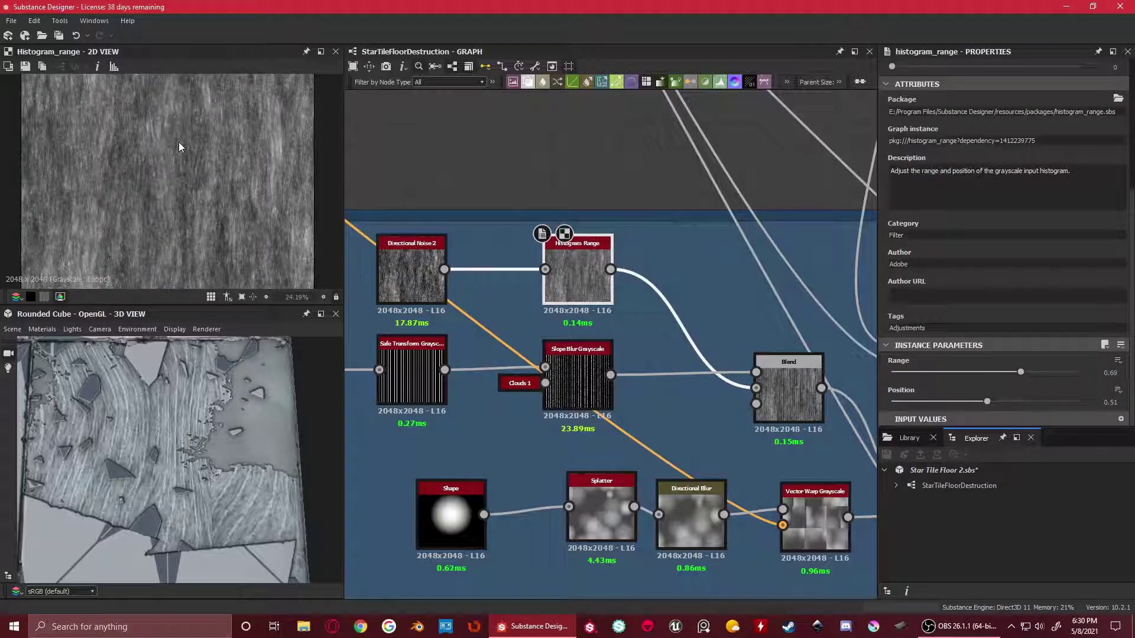
# Preview the Blend combining the stripes with the directional noise up close and inspect its Opacity and Blending Mode
pyautogui.scroll(-3, 747, 346)
pyautogui.moveTo(748, 346); pyautogui.dragTo(647, 312, button='middle')
pyautogui.scroll(3, 646, 311)
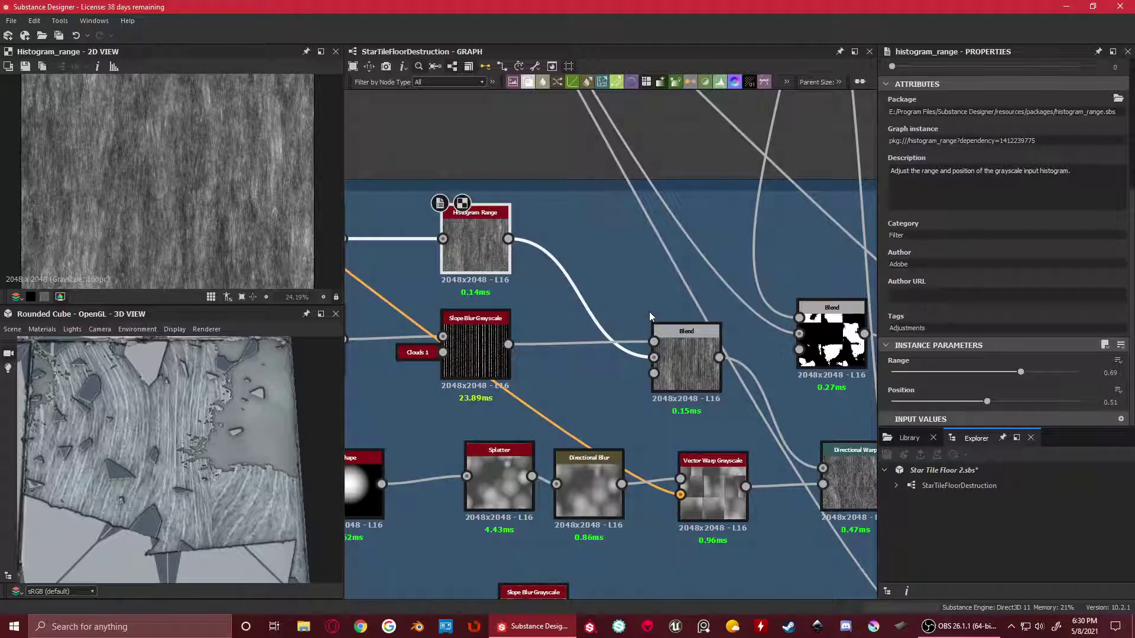
pyautogui.doubleClick(690, 337)
pyautogui.moveTo(696, 341); pyautogui.dragTo(690, 329)
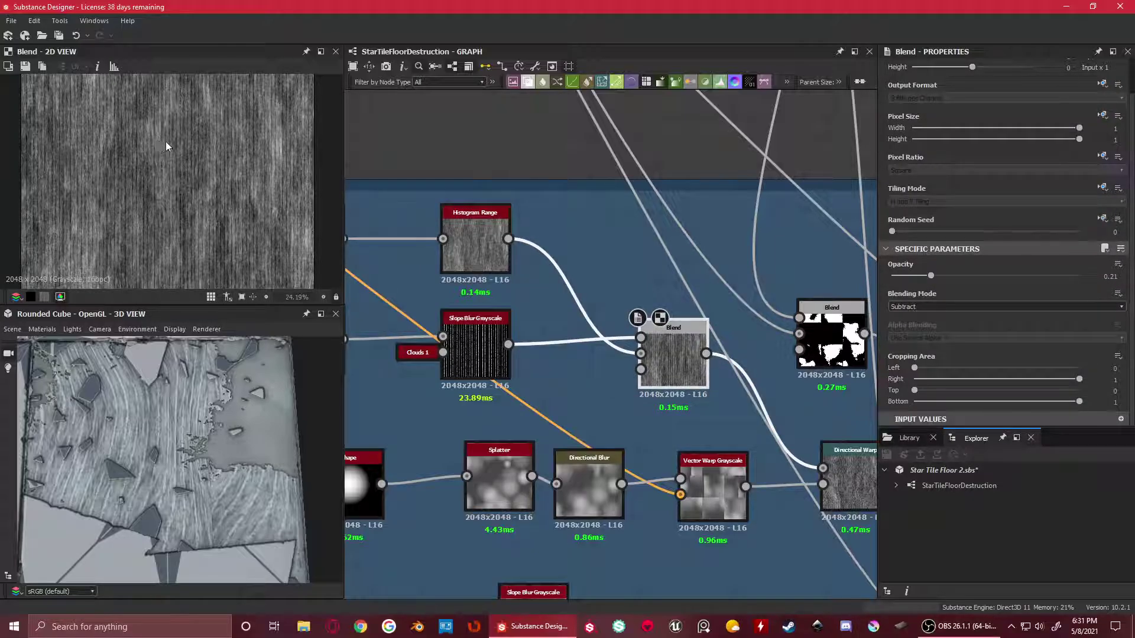
pyautogui.scroll(5, 160, 148)
# Follow the Blend output to the Directional Warp node and preview it with its Intensity and Warp Angle
pyautogui.scroll(-2, 728, 417)
pyautogui.moveTo(731, 401); pyautogui.dragTo(611, 341, button='middle')
pyautogui.scroll(2, 665, 377)
pyautogui.moveTo(578, 381); pyautogui.dragTo(626, 278, button='middle')
pyautogui.scroll(-3, 594, 310)
pyautogui.scroll(3, 627, 278)
pyautogui.scroll(-2, 576, 331)
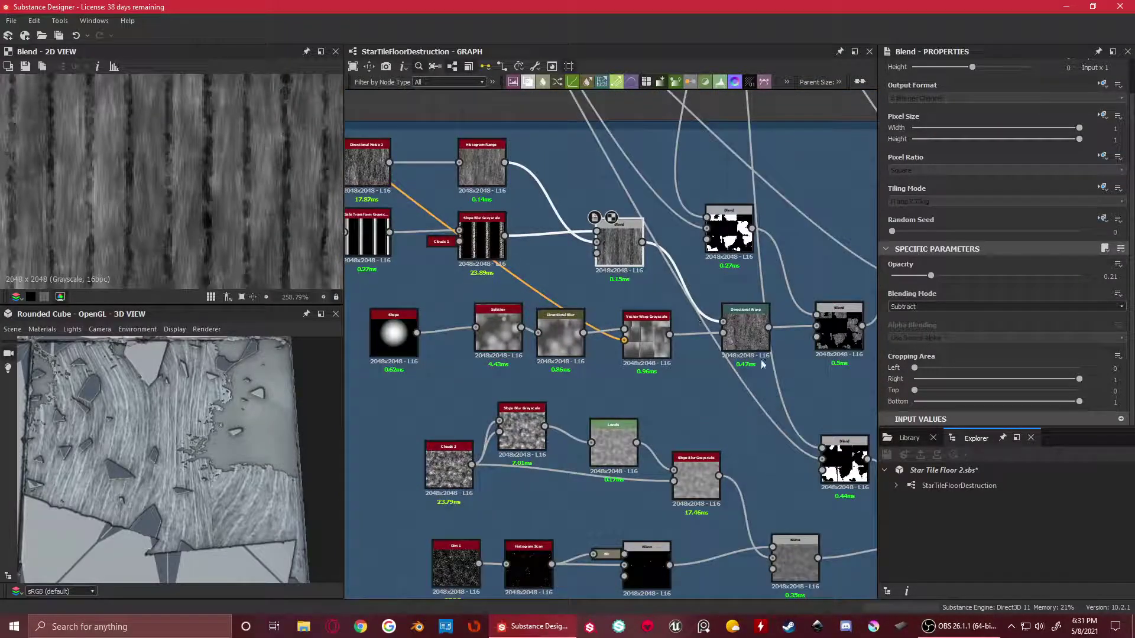
pyautogui.doubleClick(746, 322)
pyautogui.scroll(-3, 216, 178)
pyautogui.scroll(-3, 215, 179)
# Preview the Shape node that starts the warp input chain and inspect its Tiling, Pattern, Scale and Size parameters
pyautogui.moveTo(462, 360); pyautogui.dragTo(531, 364, button='middle')
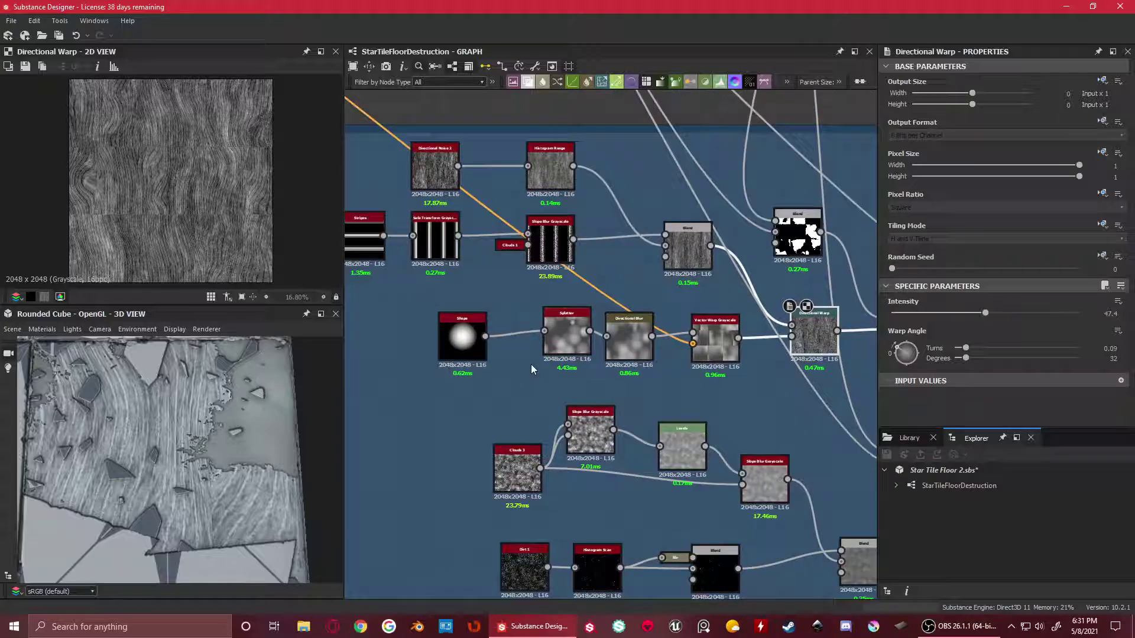
pyautogui.scroll(3, 459, 317)
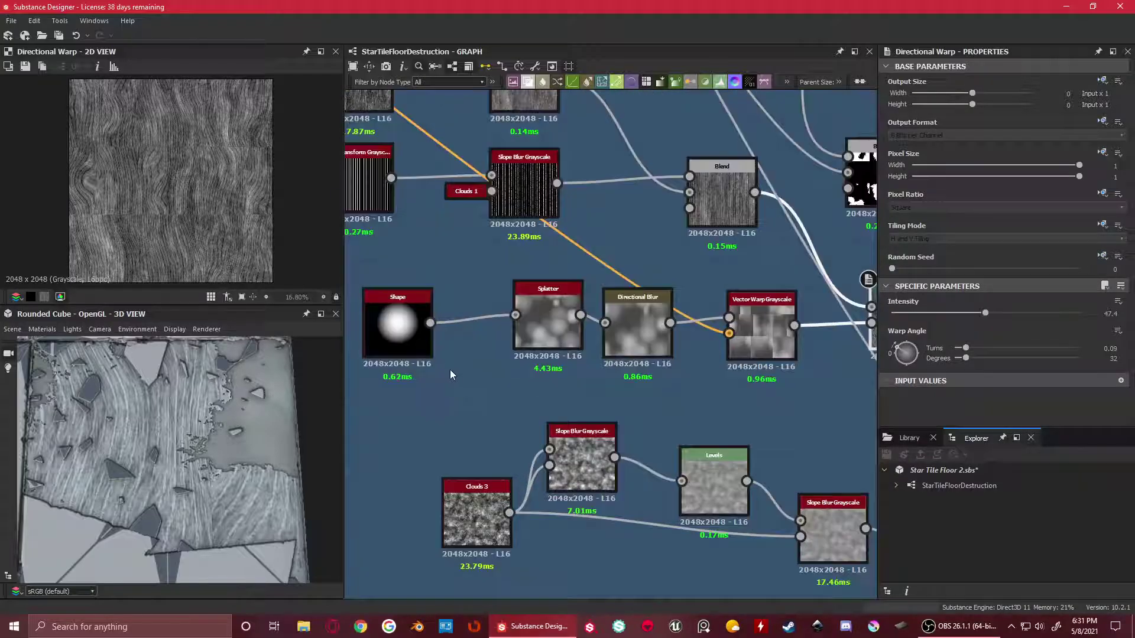
pyautogui.doubleClick(395, 309)
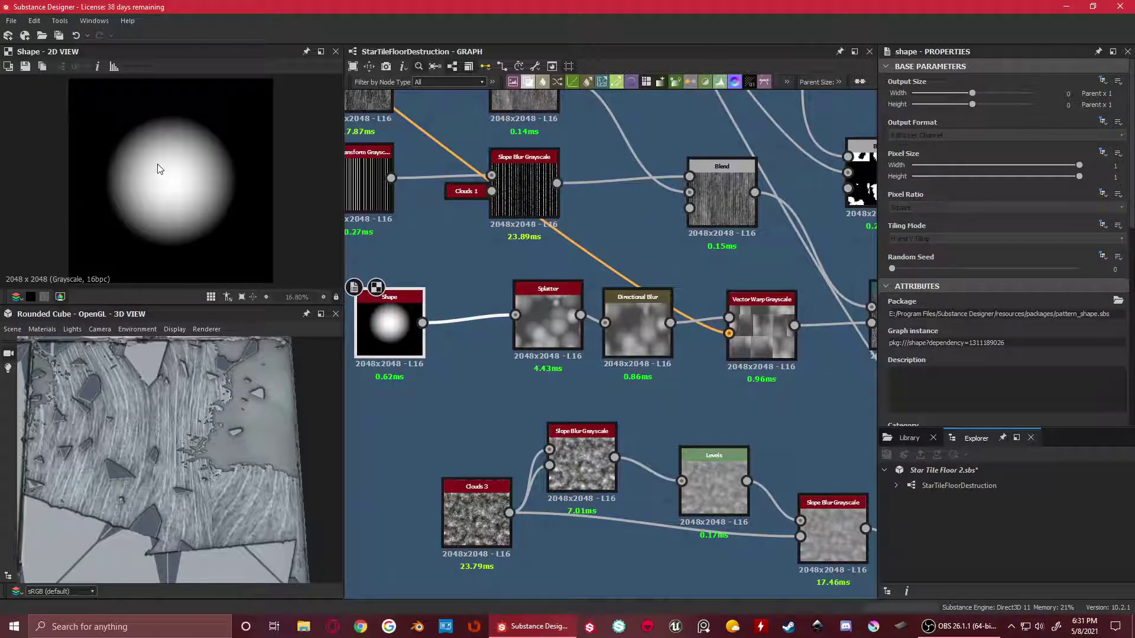
pyautogui.scroll(-1, 476, 339)
pyautogui.moveTo(477, 338); pyautogui.dragTo(580, 350, button='middle')
pyautogui.scroll(-8, 1084, 336)
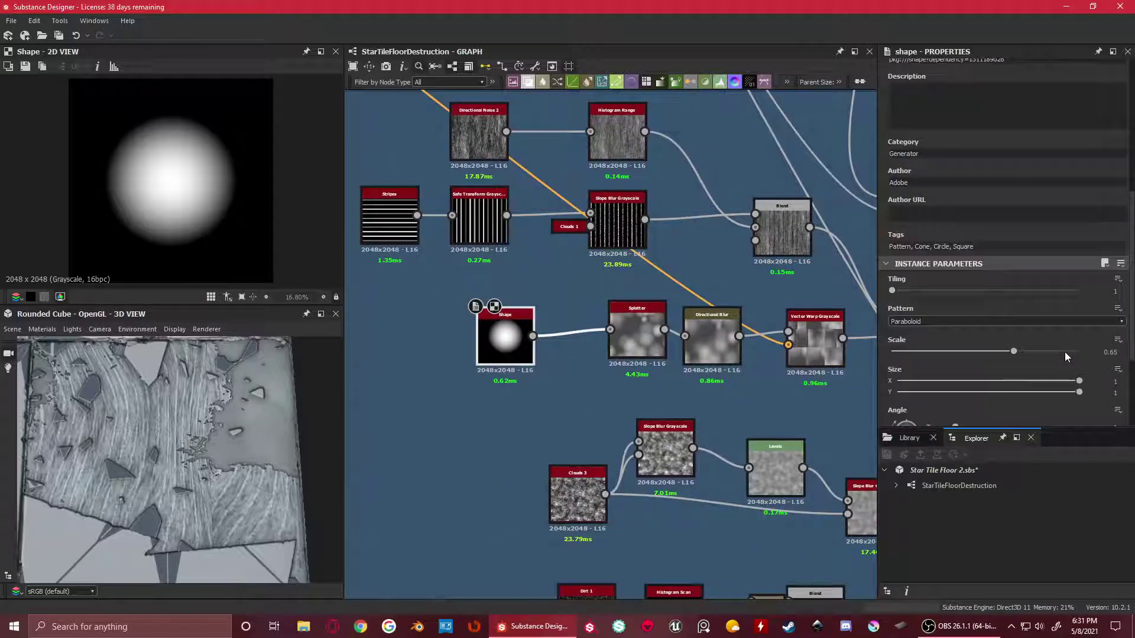
pyautogui.scroll(-1, 906, 321)
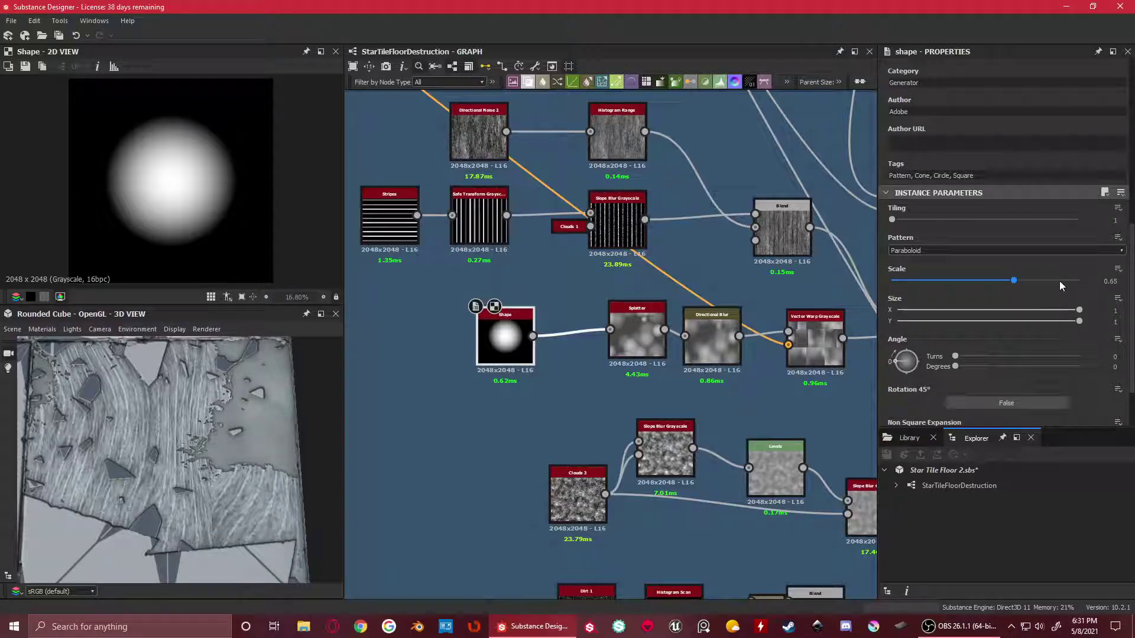
# Preview the Splatter node and inspect its pattern size, Zoom, Disorder, Grid Number, Size Variation and Background Color parameters
pyautogui.scroll(2, 580, 347)
pyautogui.moveTo(672, 345); pyautogui.dragTo(639, 345)
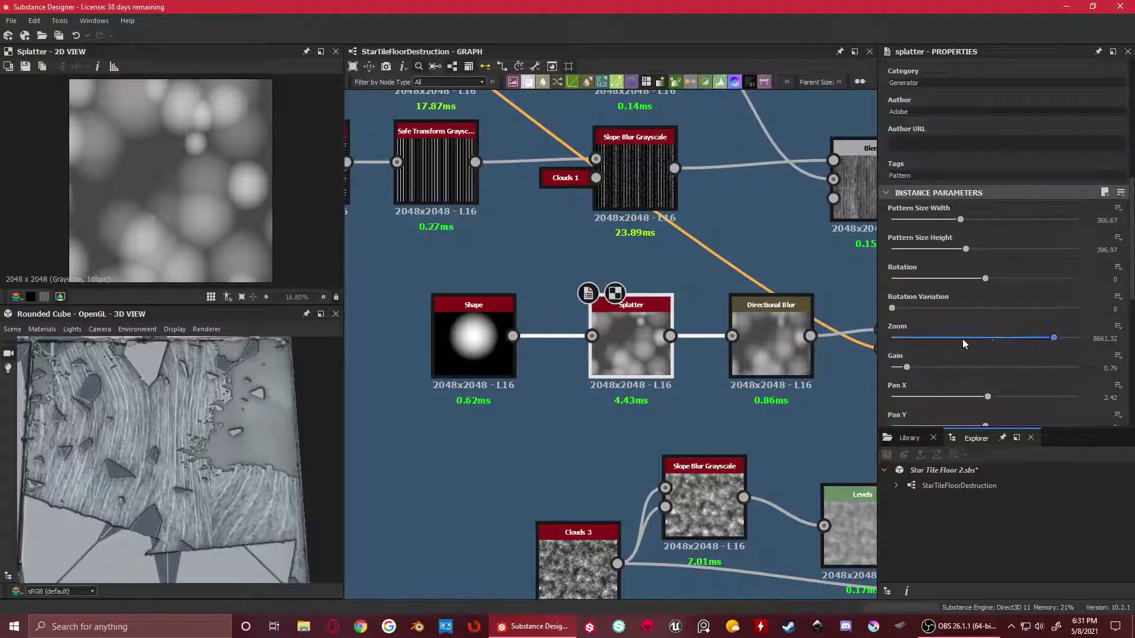
pyautogui.scroll(-2, 1005, 345)
pyautogui.scroll(-3, 1012, 339)
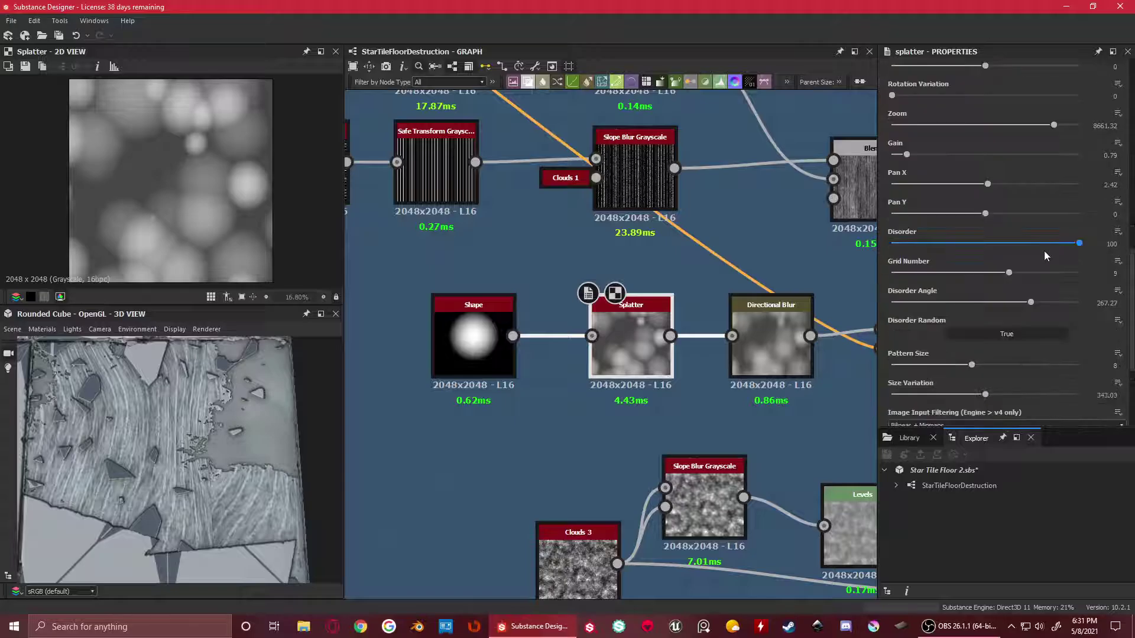
pyautogui.scroll(2, 1013, 341)
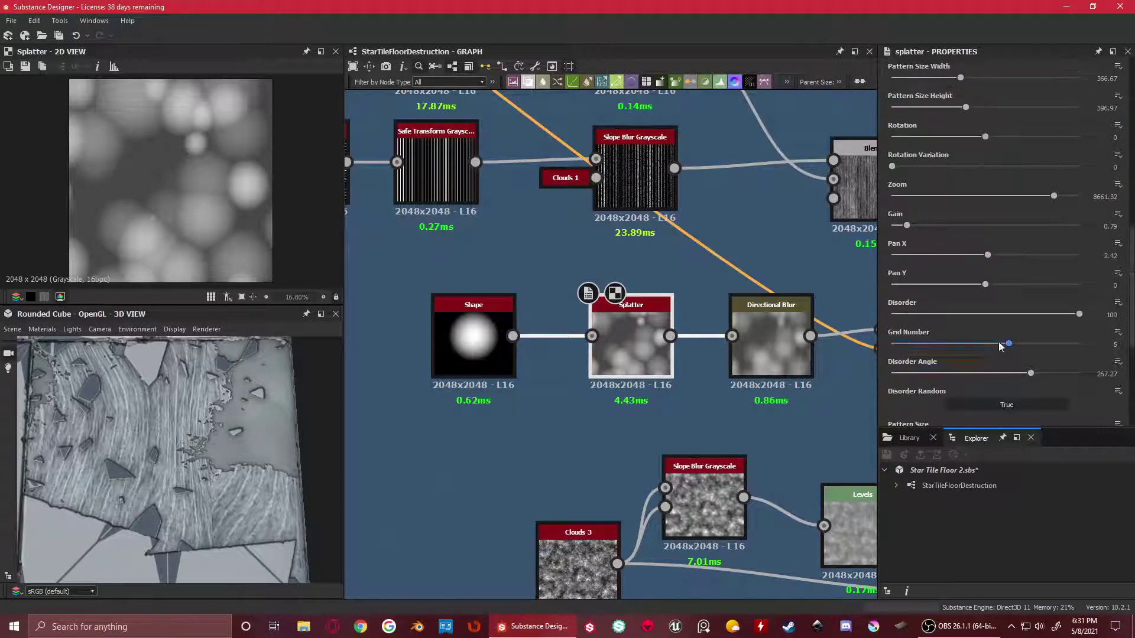
pyautogui.scroll(-1, 996, 247)
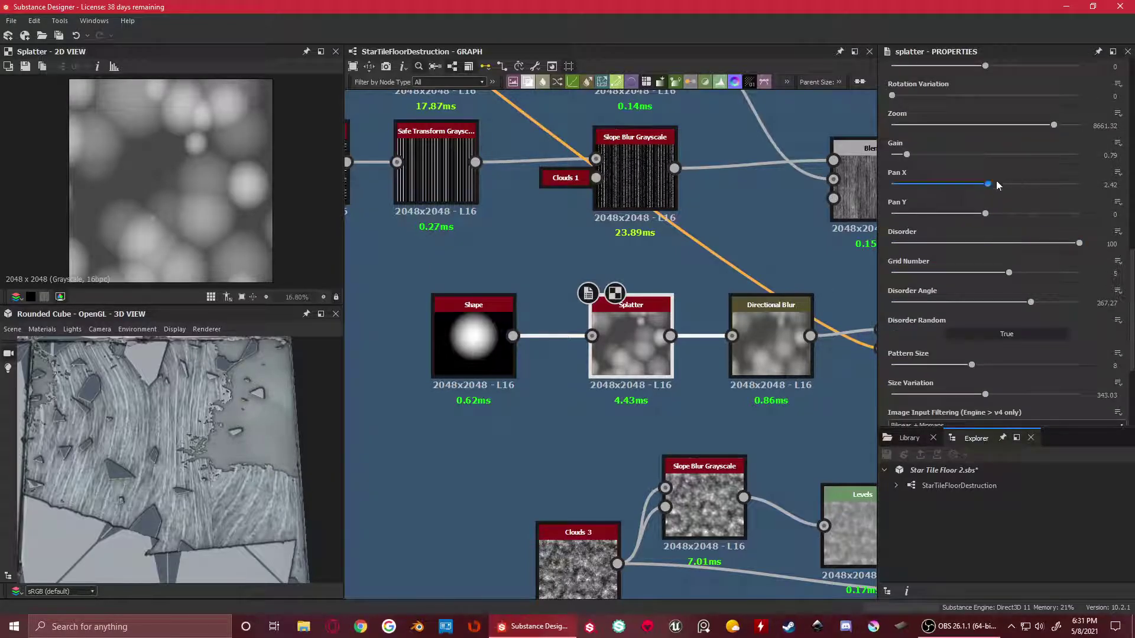
pyautogui.scroll(-2, 1026, 258)
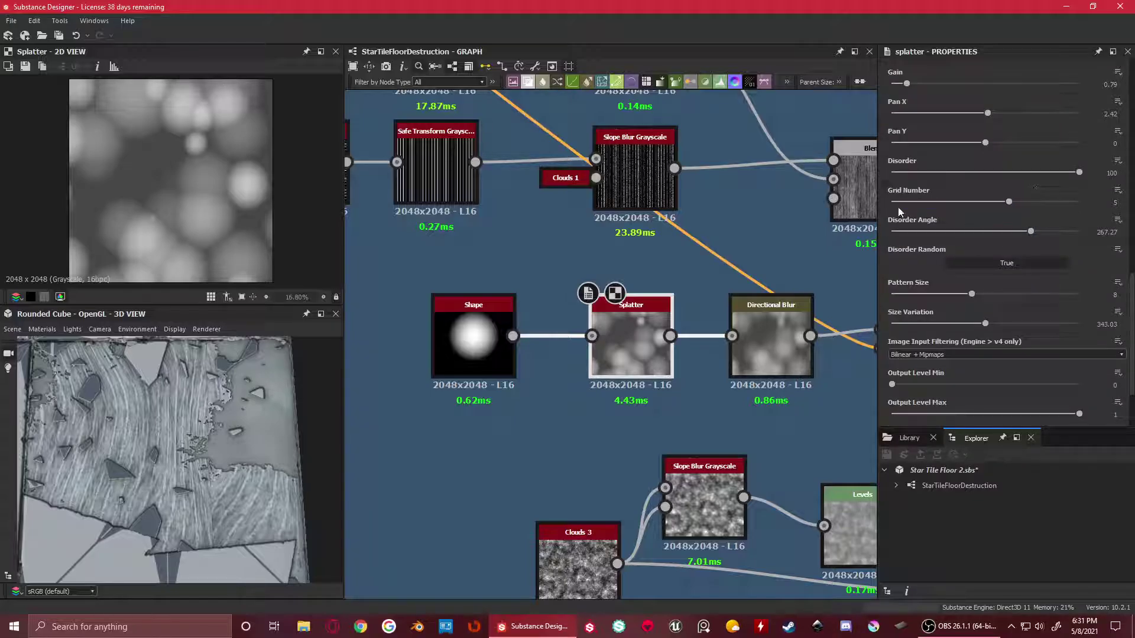
pyautogui.scroll(-2, 916, 240)
pyautogui.scroll(1, 999, 167)
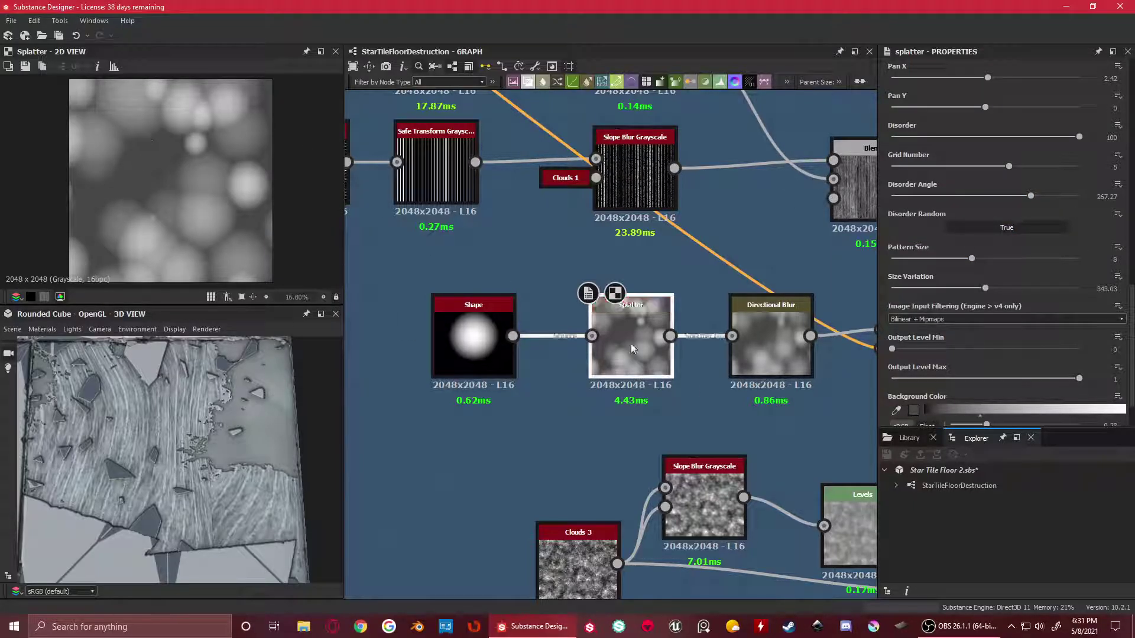
# Preview the Directional Blur after the Splatter node and inspect its Intensity and Angle
pyautogui.moveTo(749, 325); pyautogui.dragTo(613, 317, button='middle')
pyautogui.scroll(2, 613, 317)
pyautogui.doubleClick(630, 309)
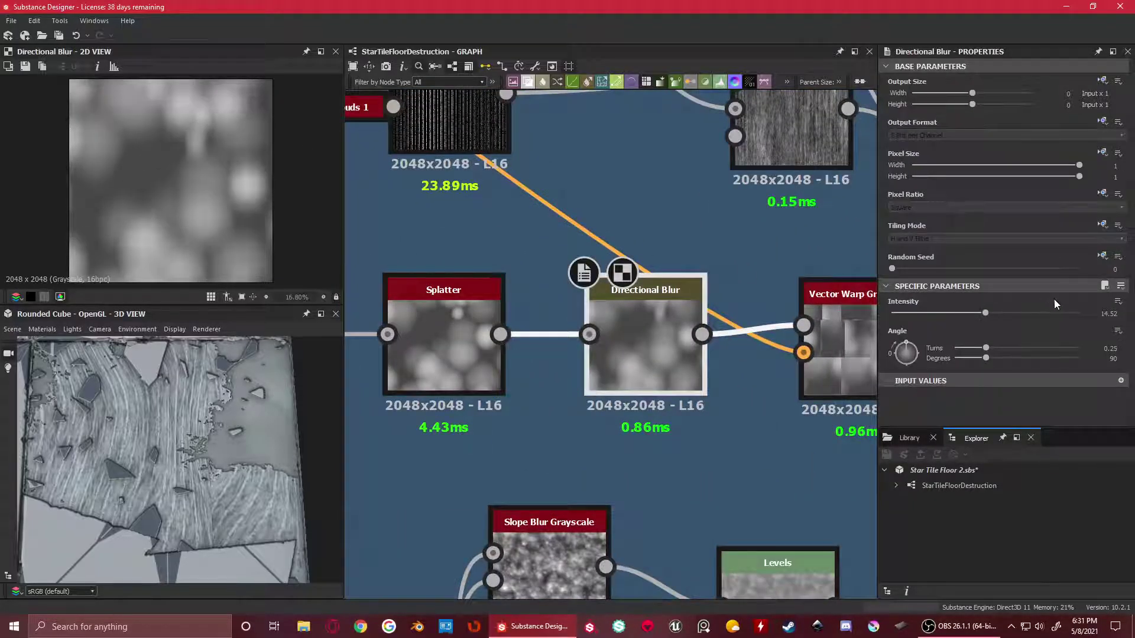
pyautogui.scroll(-3, 189, 98)
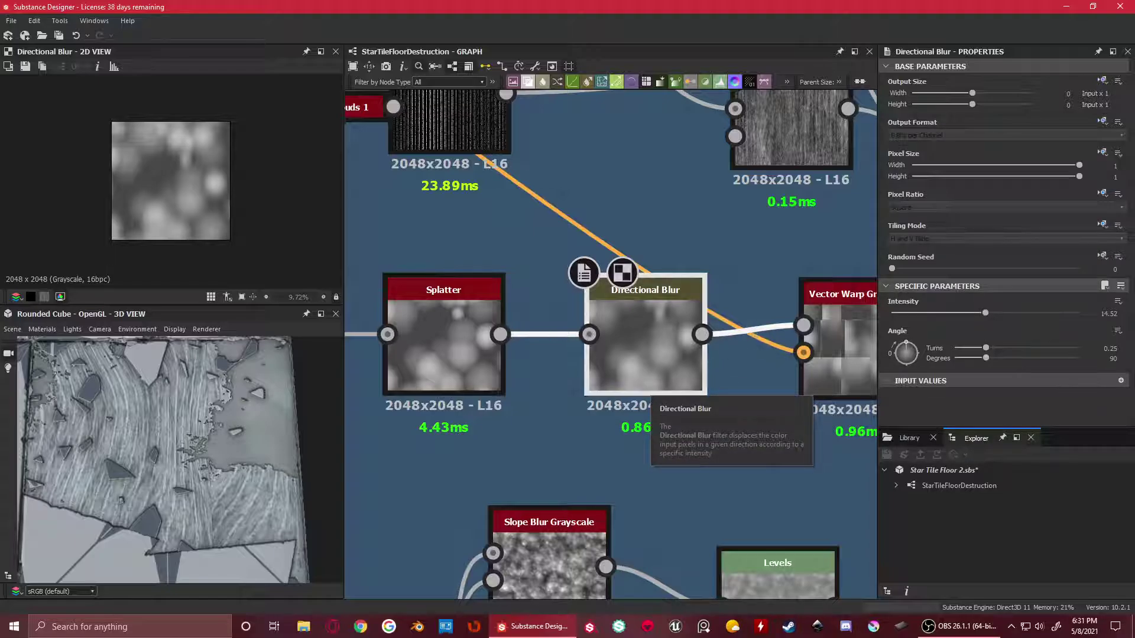
# Preview the Vector Warp Grayscale node and examine how its incoming vector map connection breaks the blurred shapes into tiles
pyautogui.scroll(-3, 668, 341)
pyautogui.moveTo(783, 339); pyautogui.dragTo(654, 341, button='middle')
pyautogui.scroll(3, 654, 340)
pyautogui.doubleClick(654, 341)
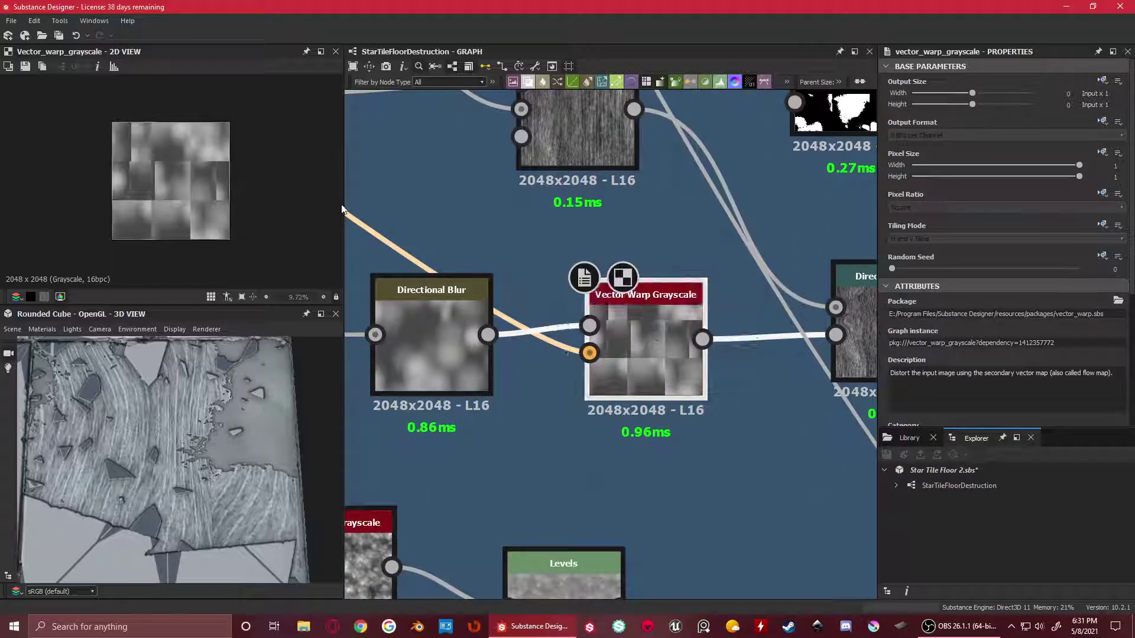
pyautogui.scroll(-5, 598, 269)
pyautogui.scroll(2, 217, 192)
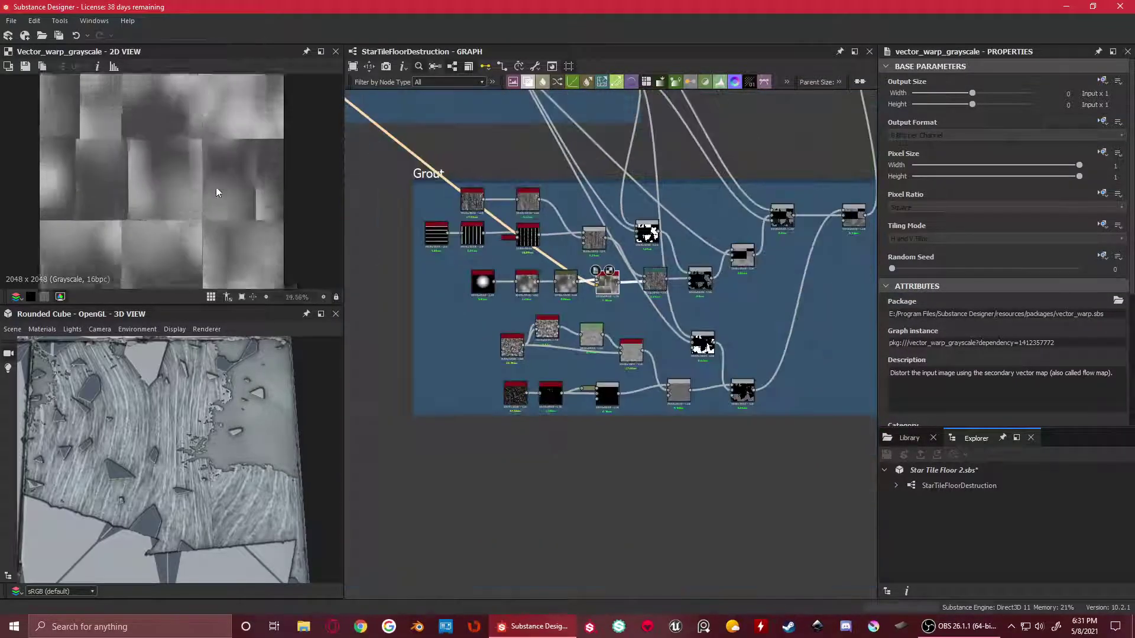
pyautogui.scroll(1, 218, 192)
pyautogui.scroll(3, 672, 320)
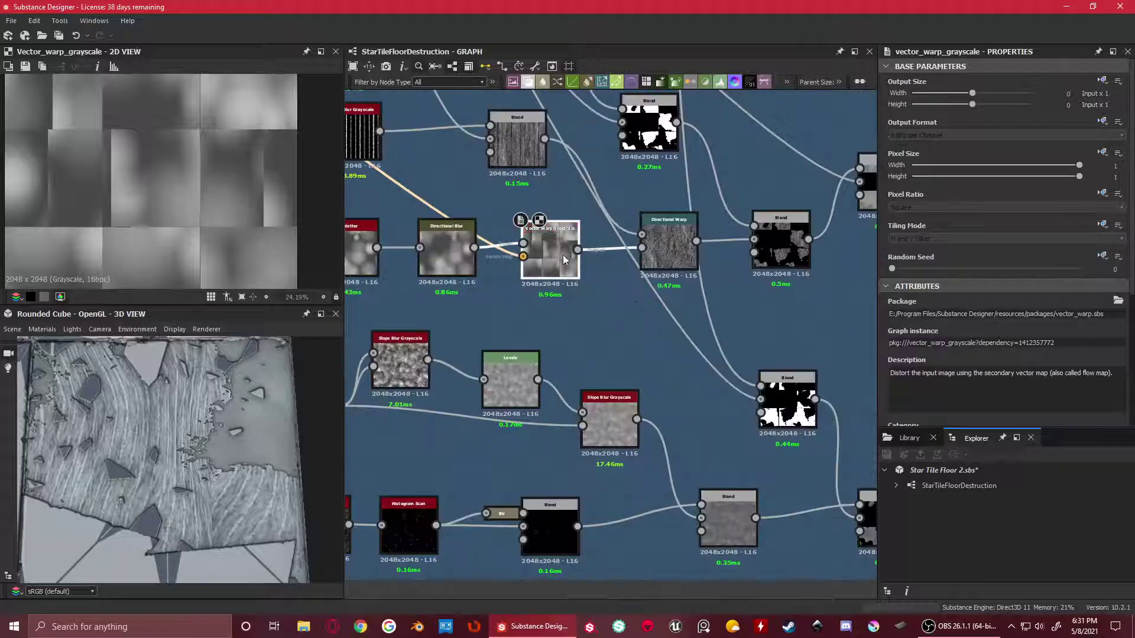
pyautogui.scroll(-2, 233, 203)
pyautogui.scroll(2, 662, 331)
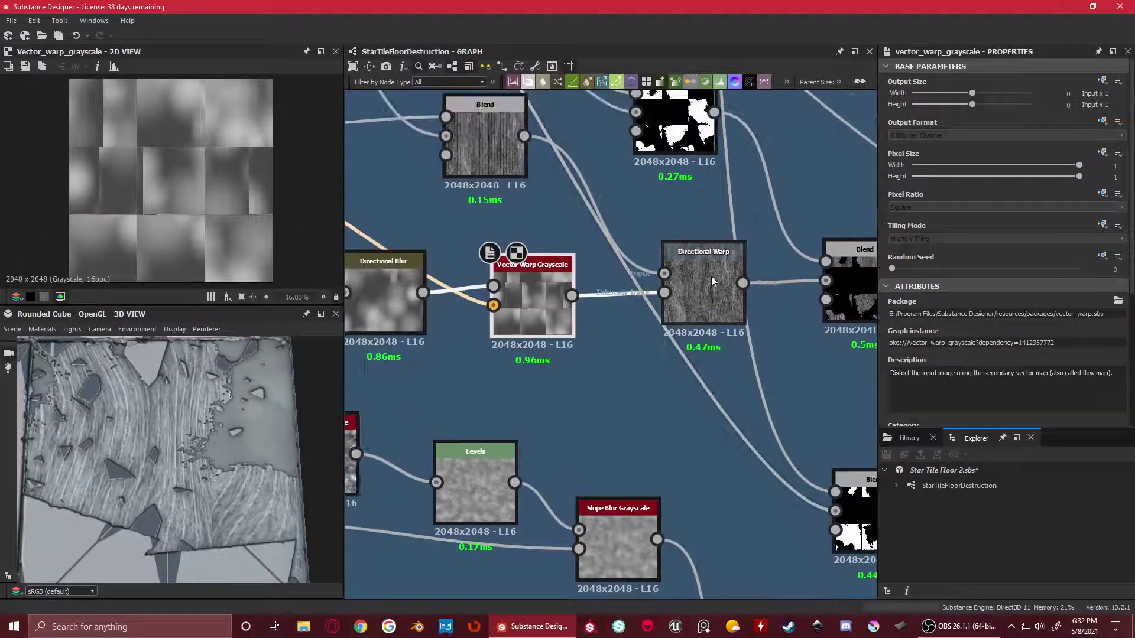
# Compare the Directional Warp result up close with its Vector Warp Grayscale intensity input and inspect the warp parameters
pyautogui.doubleClick(687, 282)
pyautogui.scroll(3, 164, 145)
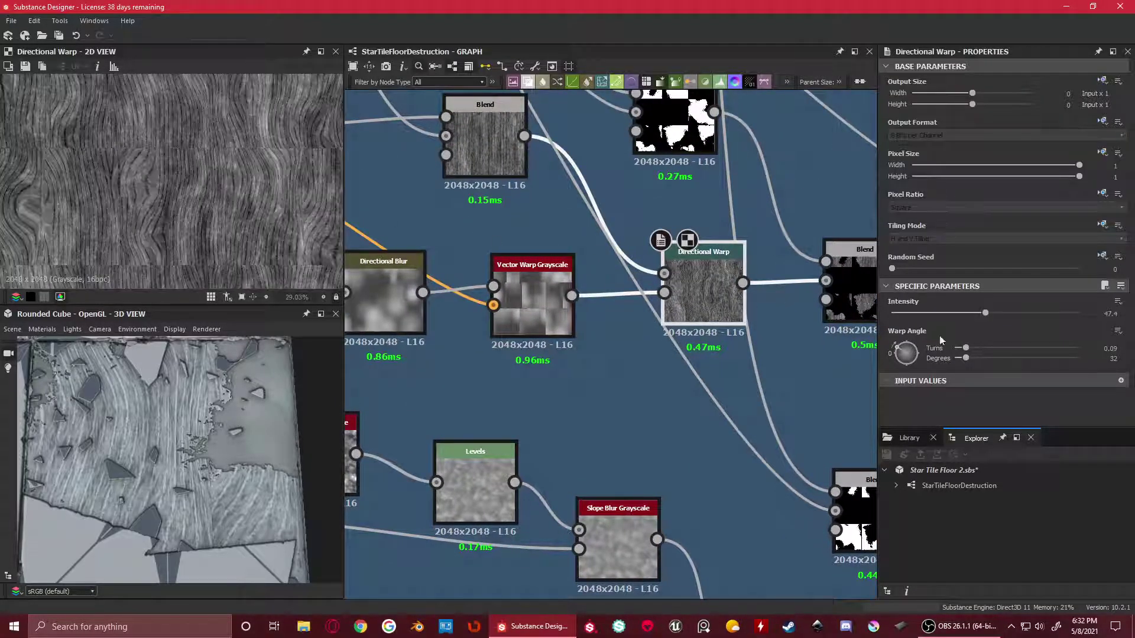
pyautogui.doubleClick(501, 296)
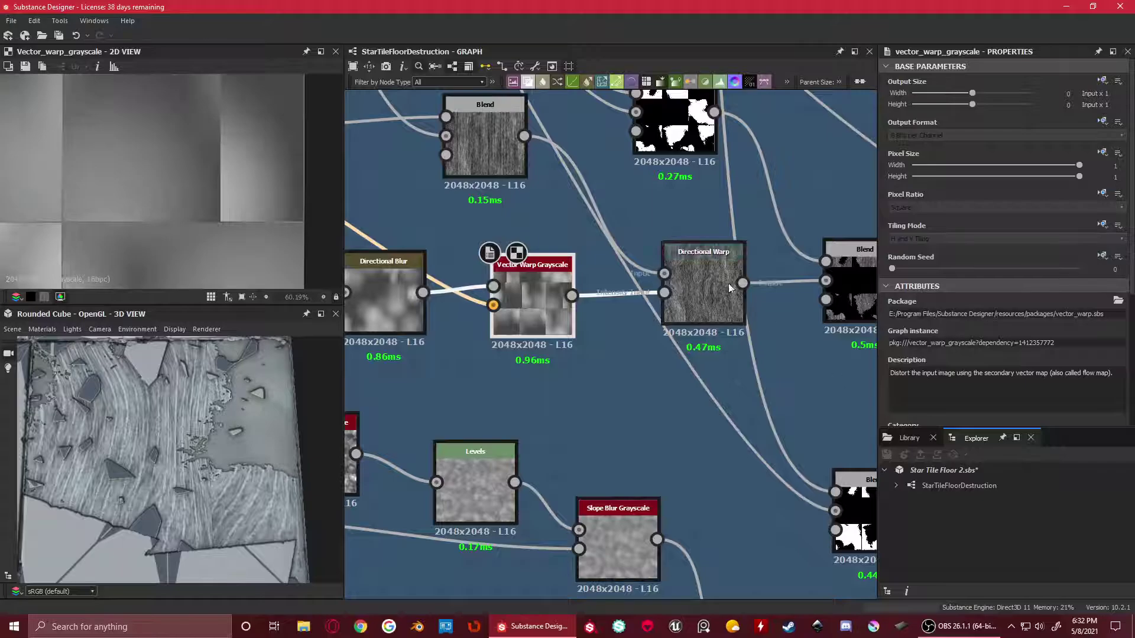
pyautogui.doubleClick(704, 293)
pyautogui.doubleClick(484, 136)
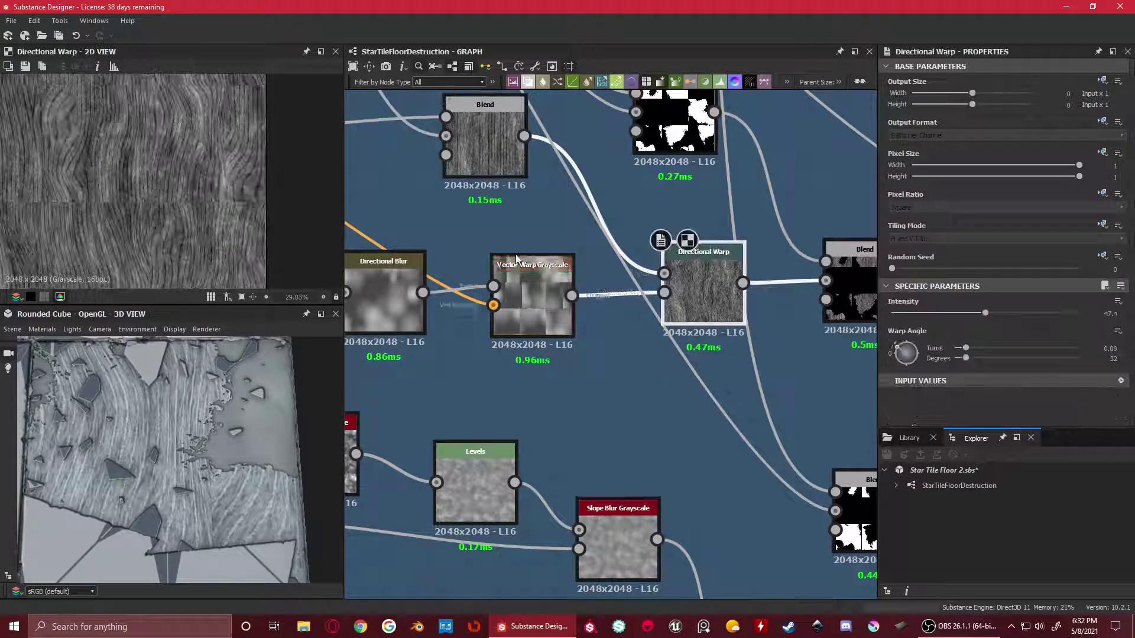
pyautogui.scroll(3, 195, 131)
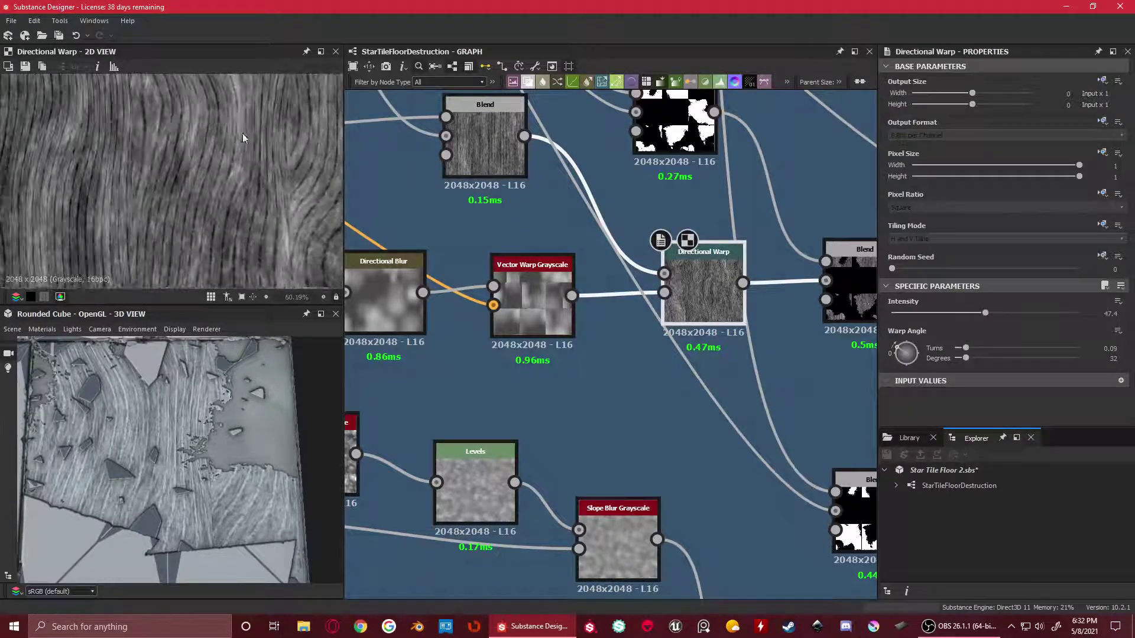
# Examine the Directional Warp result up close and at full extent, and locate the Blend node it feeds
pyautogui.scroll(1, 171, 138)
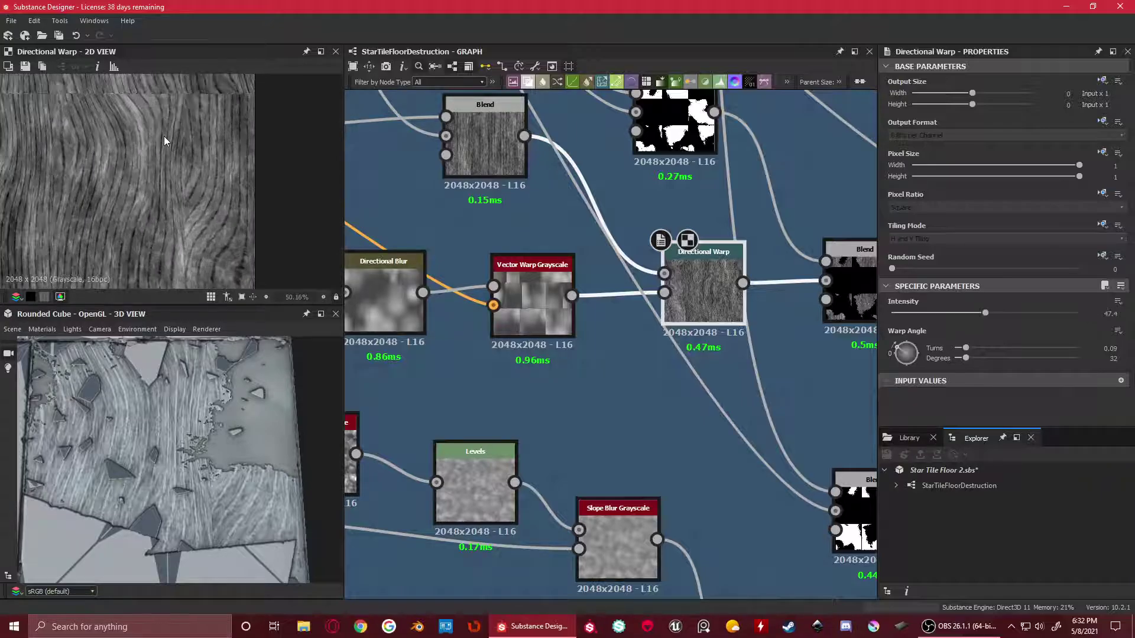
pyautogui.scroll(-4, 737, 294)
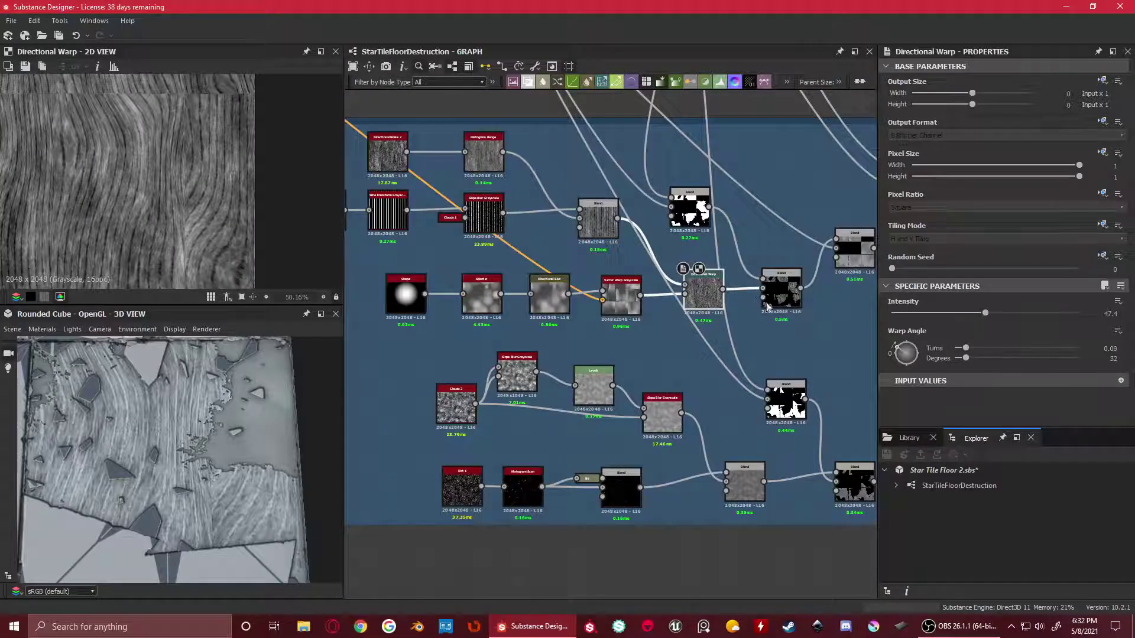
pyautogui.scroll(3, 738, 304)
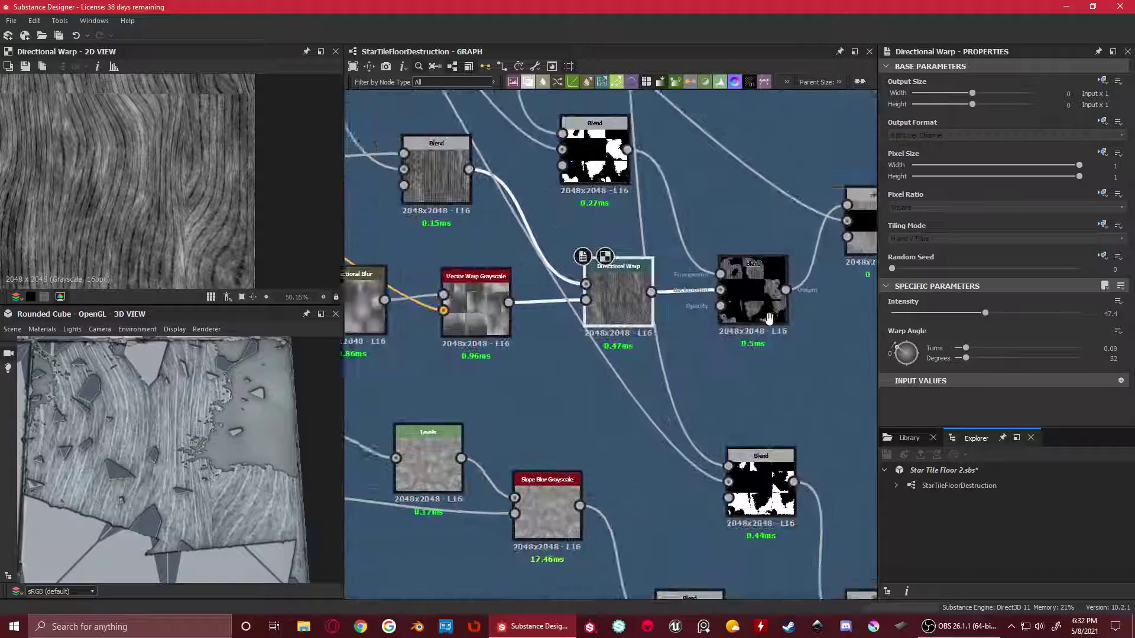
pyautogui.moveTo(768, 320); pyautogui.dragTo(837, 320, button='middle')
pyautogui.scroll(-2, 417, 275)
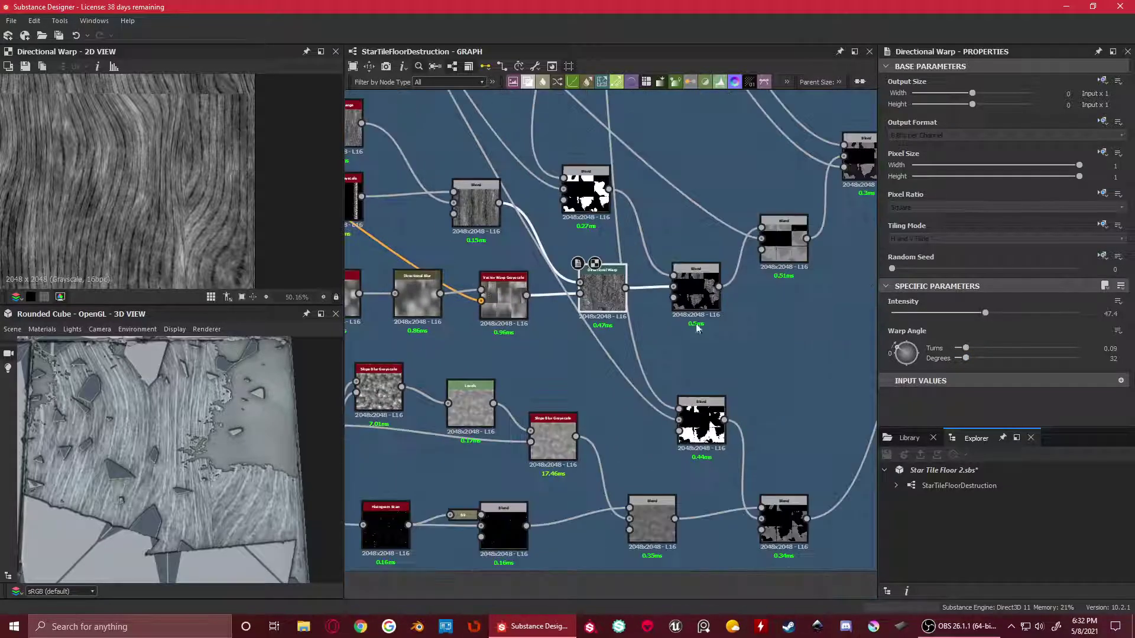
pyautogui.scroll(-4, 195, 183)
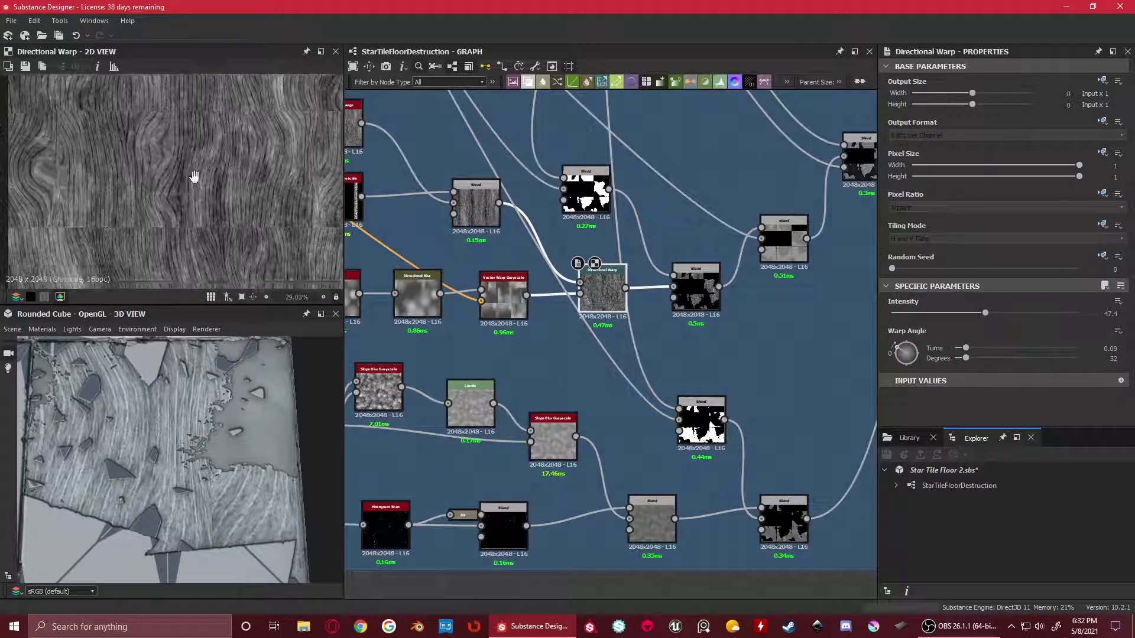
pyautogui.scroll(2, 201, 160)
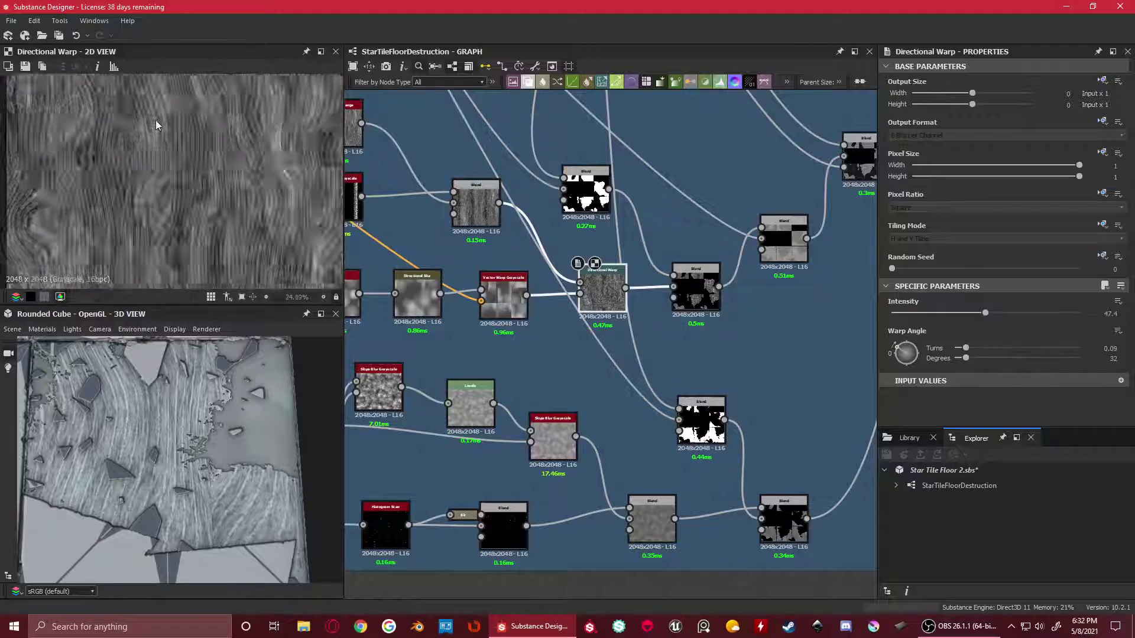
pyautogui.scroll(3, 703, 337)
pyautogui.scroll(-3, 705, 355)
# Preview the Dirt section's Histogram Scan mask and the Multiply Blend that follows the Directional Warp
pyautogui.moveTo(666, 351); pyautogui.dragTo(683, 524, button='middle')
pyautogui.moveTo(707, 447); pyautogui.dragTo(714, 609, button='middle')
pyautogui.click(535, 210)
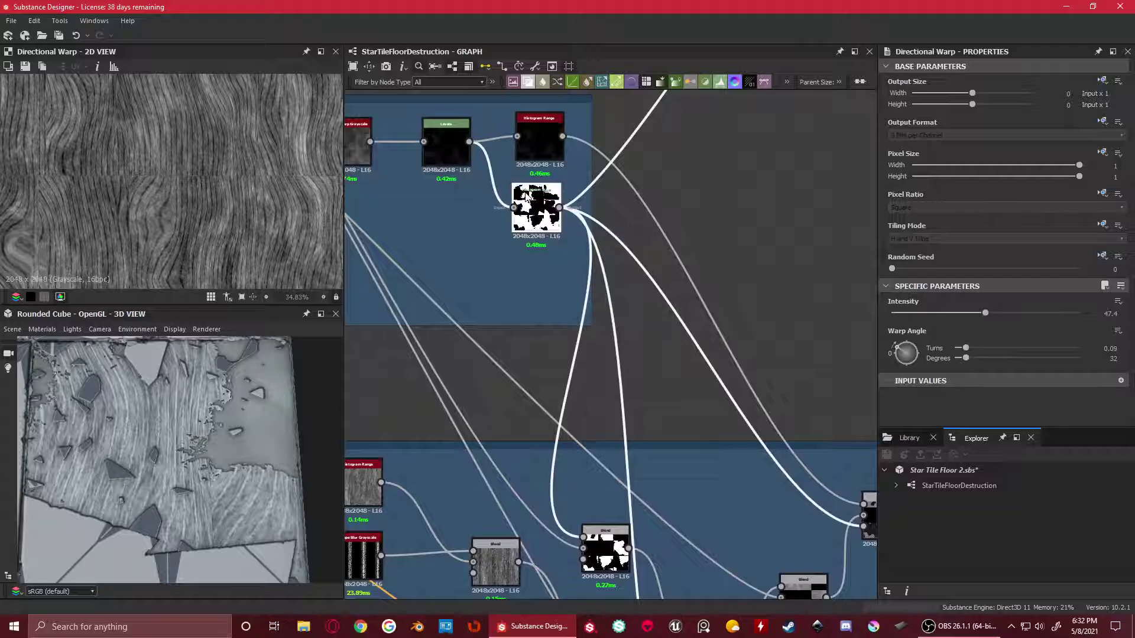
pyautogui.scroll(-3, 624, 327)
pyautogui.moveTo(621, 393); pyautogui.dragTo(497, 176, button='middle')
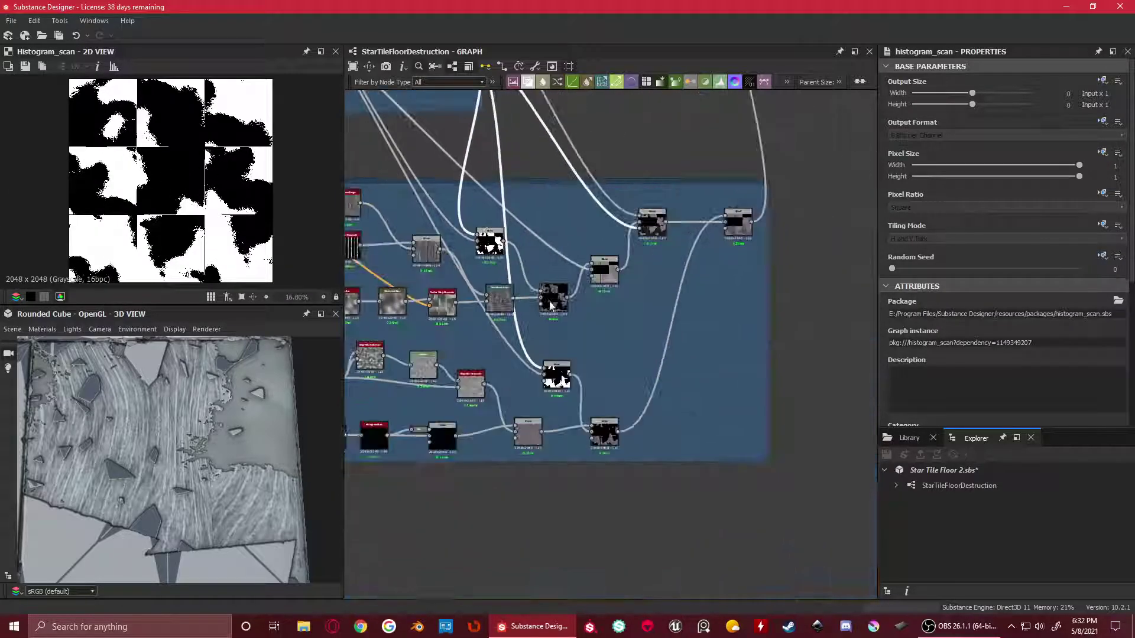
pyautogui.scroll(5, 550, 298)
pyautogui.moveTo(568, 297); pyautogui.dragTo(640, 332, button='middle')
pyautogui.click(641, 332)
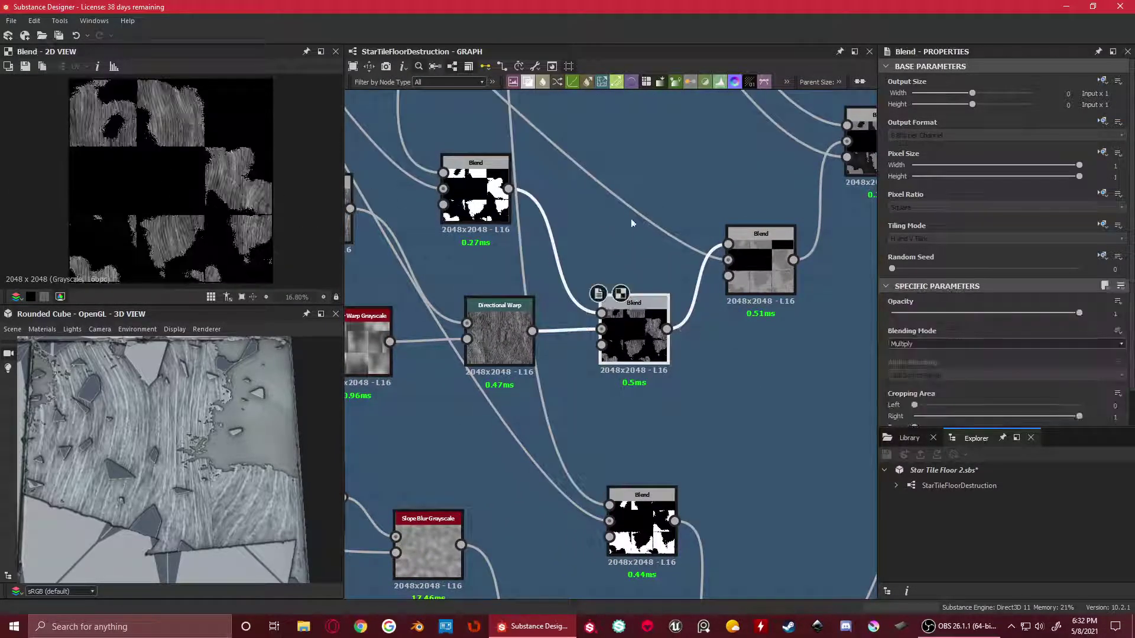
# Trace the Dirt section's Histogram Scan mask into the black-and-white Blend node of the Grout section
pyautogui.scroll(-3, 546, 213)
pyautogui.moveTo(594, 299); pyautogui.dragTo(601, 340, button='middle')
pyautogui.click(544, 181)
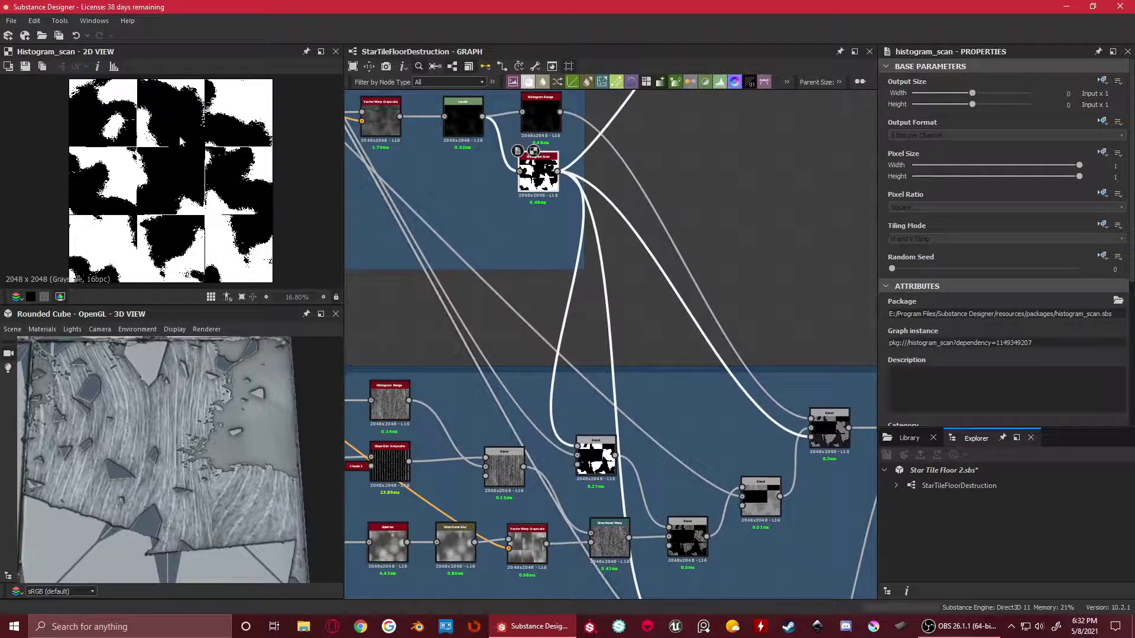
pyautogui.scroll(3, 627, 383)
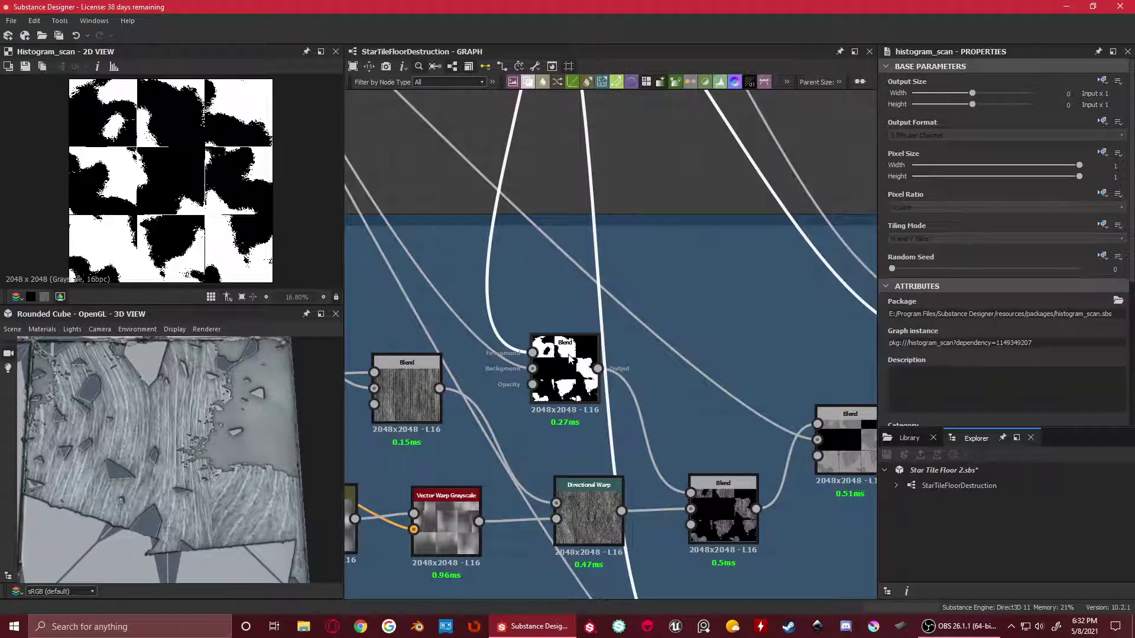
pyautogui.moveTo(569, 358); pyautogui.dragTo(577, 365)
pyautogui.scroll(-2, 1081, 332)
pyautogui.scroll(-2, 661, 288)
pyautogui.moveTo(596, 253); pyautogui.dragTo(675, 429, button='middle')
pyautogui.click(612, 210)
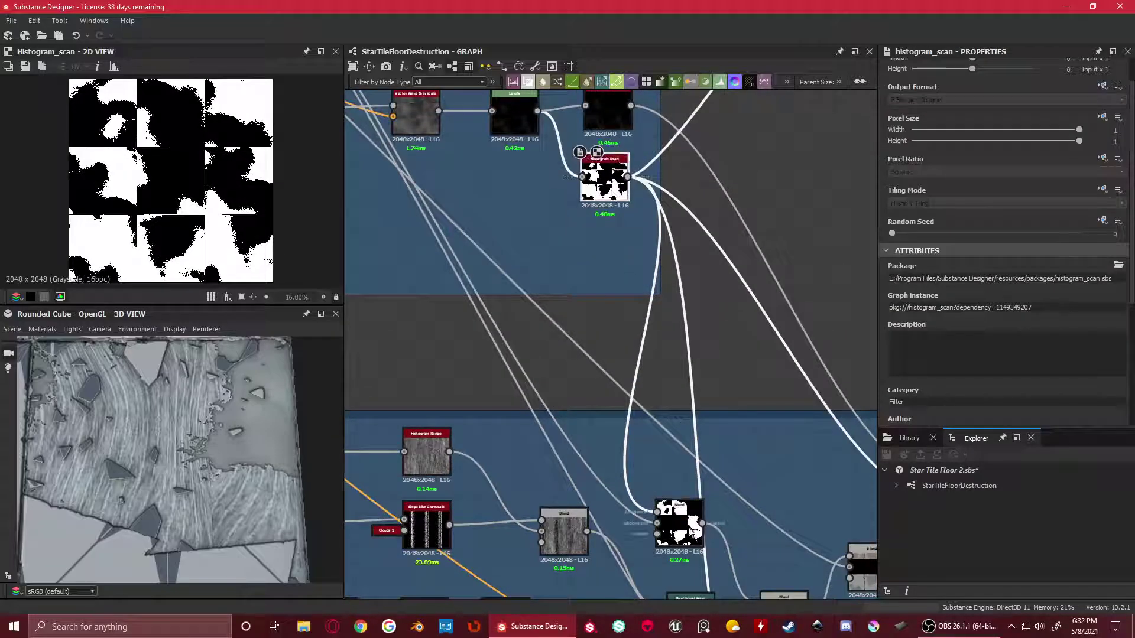
# Preview the Grout Area section's Histogram Scan mask and the Subtract Blend that receives it in the Grout section
pyautogui.click(693, 532)
pyautogui.scroll(-1, 495, 328)
pyautogui.moveTo(515, 342); pyautogui.dragTo(748, 596, button='middle')
pyautogui.click(463, 216)
pyautogui.scroll(-2, 657, 340)
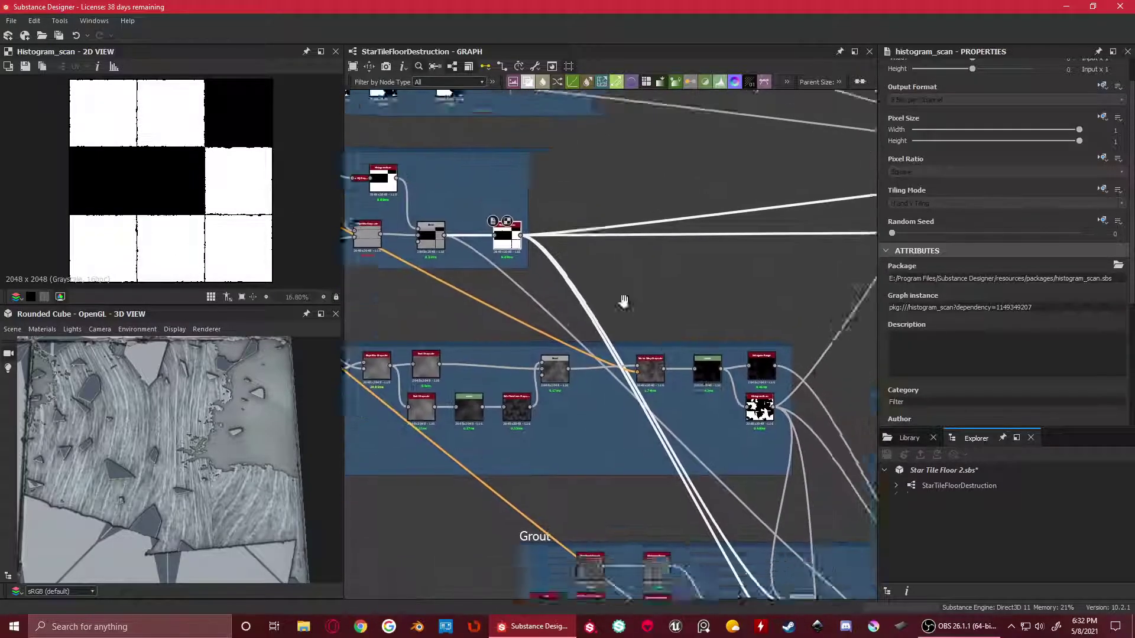
pyautogui.moveTo(666, 345); pyautogui.dragTo(454, 109, button='middle')
pyautogui.scroll(6, 633, 409)
pyautogui.doubleClick(617, 399)
# Compare the Grout Area Histogram Scan mask with a close-up of the Subtract Blend's result
pyautogui.scroll(-3, 559, 378)
pyautogui.moveTo(486, 268); pyautogui.dragTo(680, 556, button='middle')
pyautogui.moveTo(458, 290); pyautogui.dragTo(592, 357, button='middle')
pyautogui.moveTo(433, 137); pyautogui.dragTo(542, 307, button='middle')
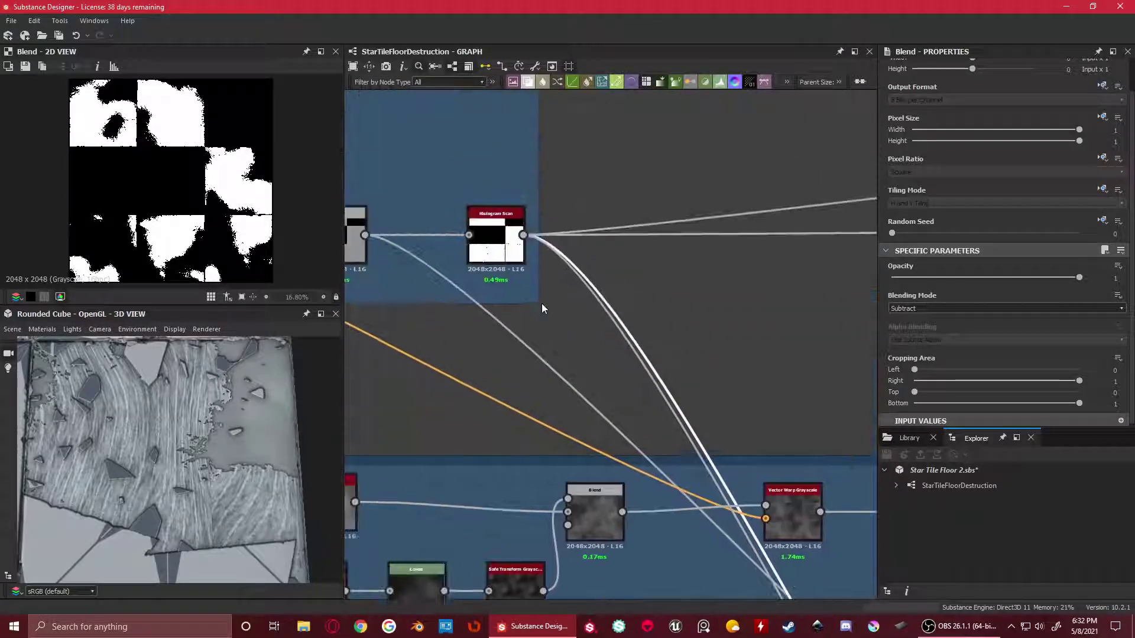
pyautogui.doubleClick(494, 245)
pyautogui.scroll(-3, 569, 363)
pyautogui.scroll(3, 567, 331)
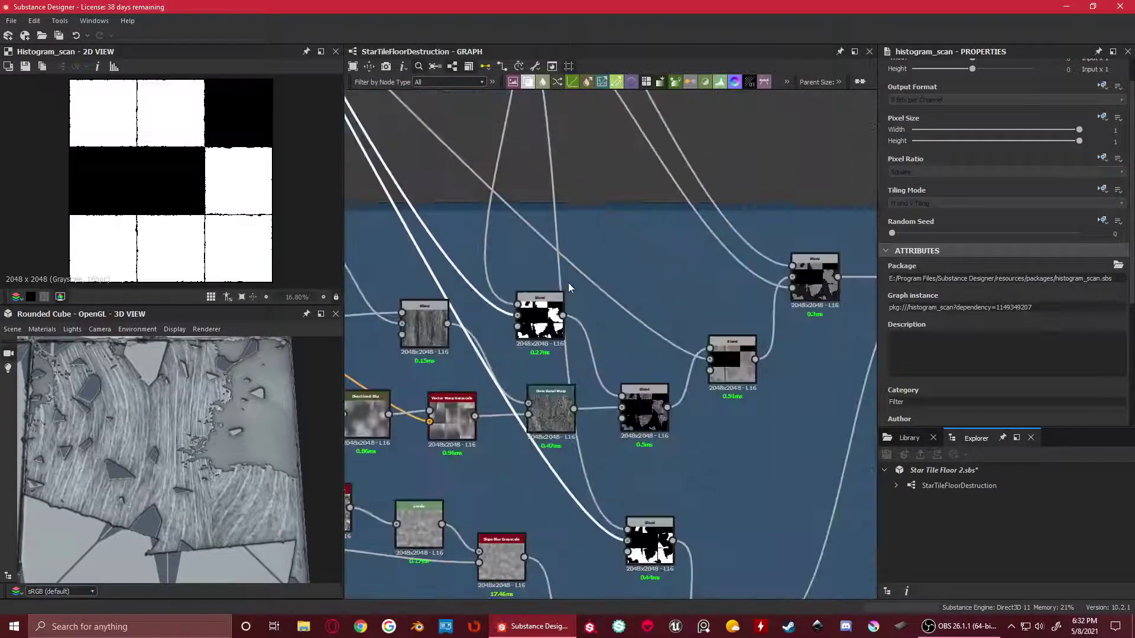
pyautogui.moveTo(562, 284); pyautogui.dragTo(562, 331, button='middle')
pyautogui.doubleClick(540, 322)
pyautogui.scroll(3, 263, 161)
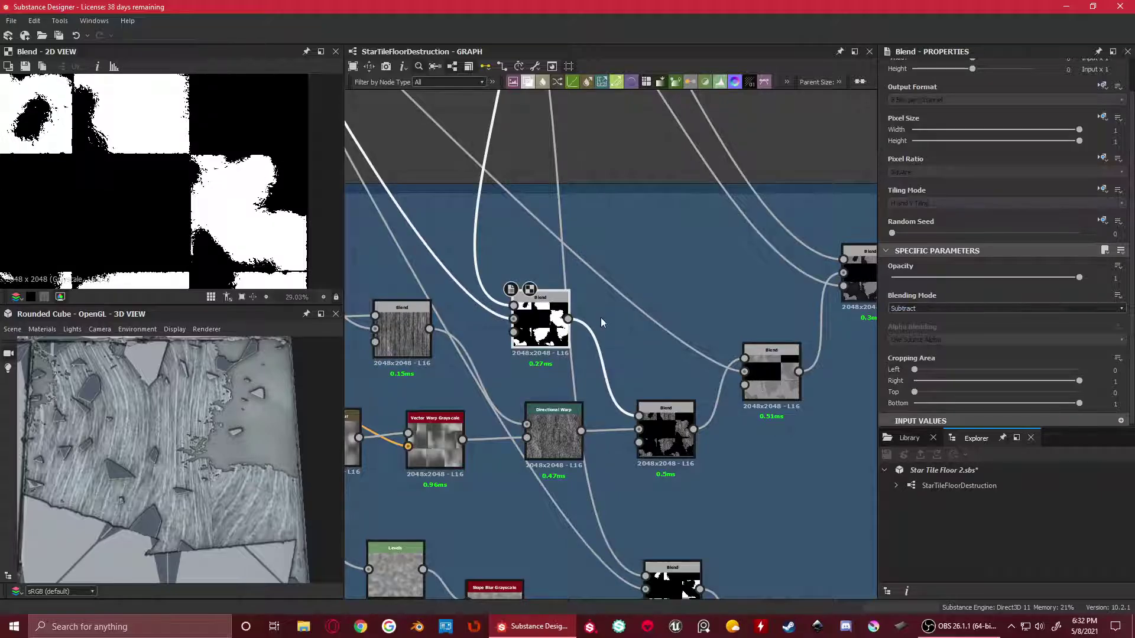
# Compare the Dirt section's Histogram Scan mask with the result of the Subtract Blend it feeds
pyautogui.scroll(-3, 263, 214)
pyautogui.scroll(-4, 542, 236)
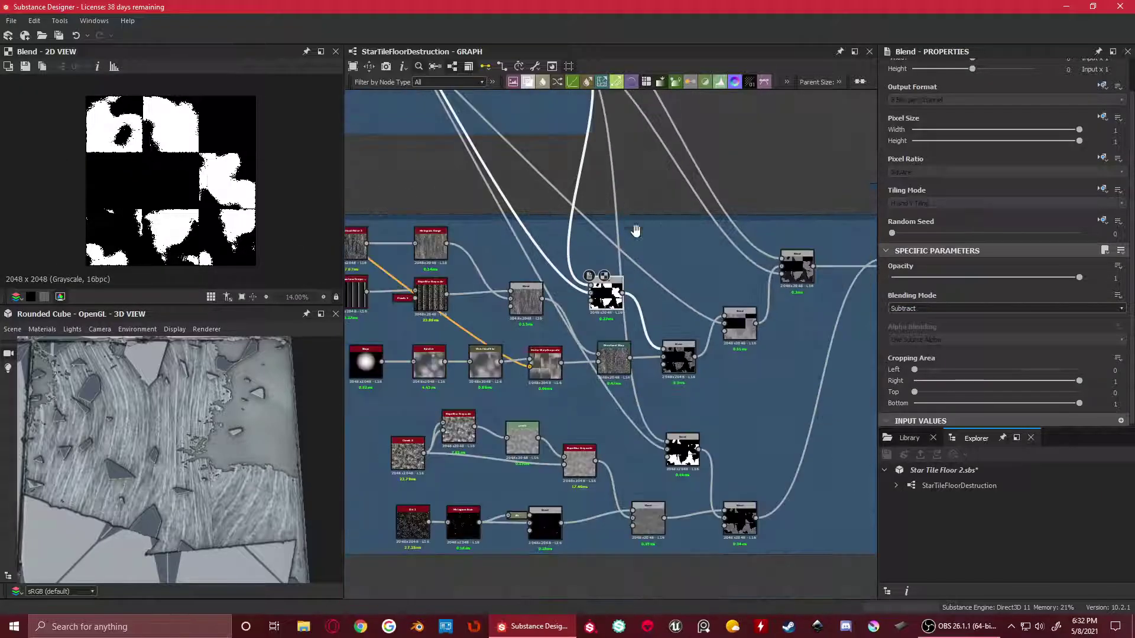
pyautogui.scroll(2, 541, 235)
pyautogui.doubleClick(566, 235)
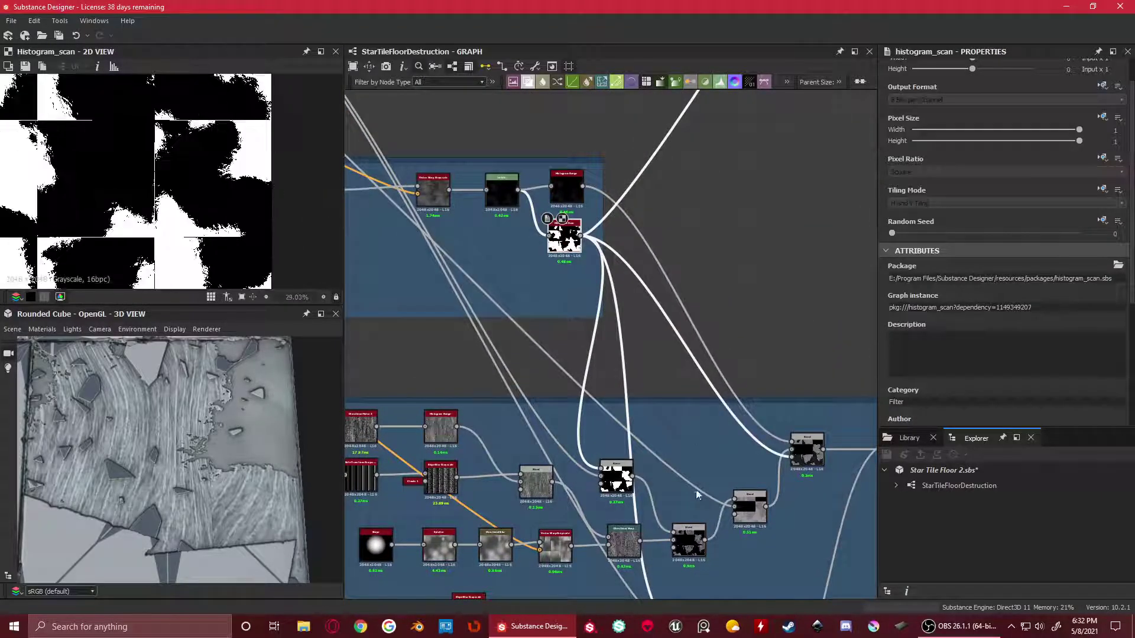
pyautogui.doubleClick(615, 476)
pyautogui.scroll(2, 627, 482)
pyautogui.moveTo(659, 523); pyautogui.dragTo(530, 234, button='middle')
pyautogui.scroll(-2, 544, 283)
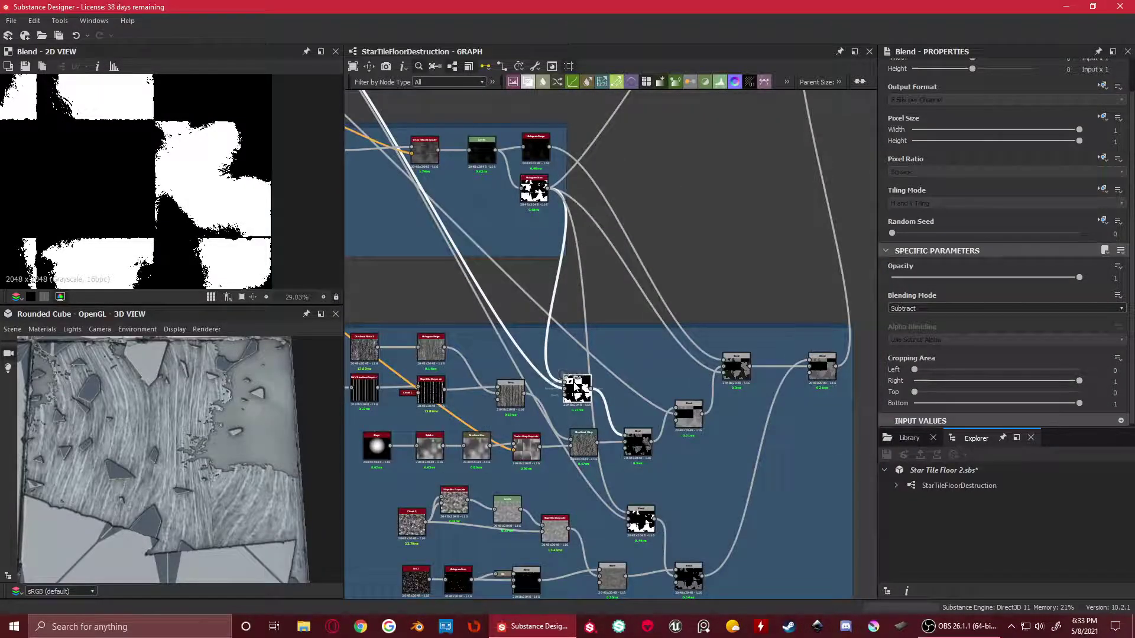
# Compare the Directional Warp stripes with the result of the Multiply Blend they feed
pyautogui.scroll(6, 663, 471)
pyautogui.doubleClick(594, 417)
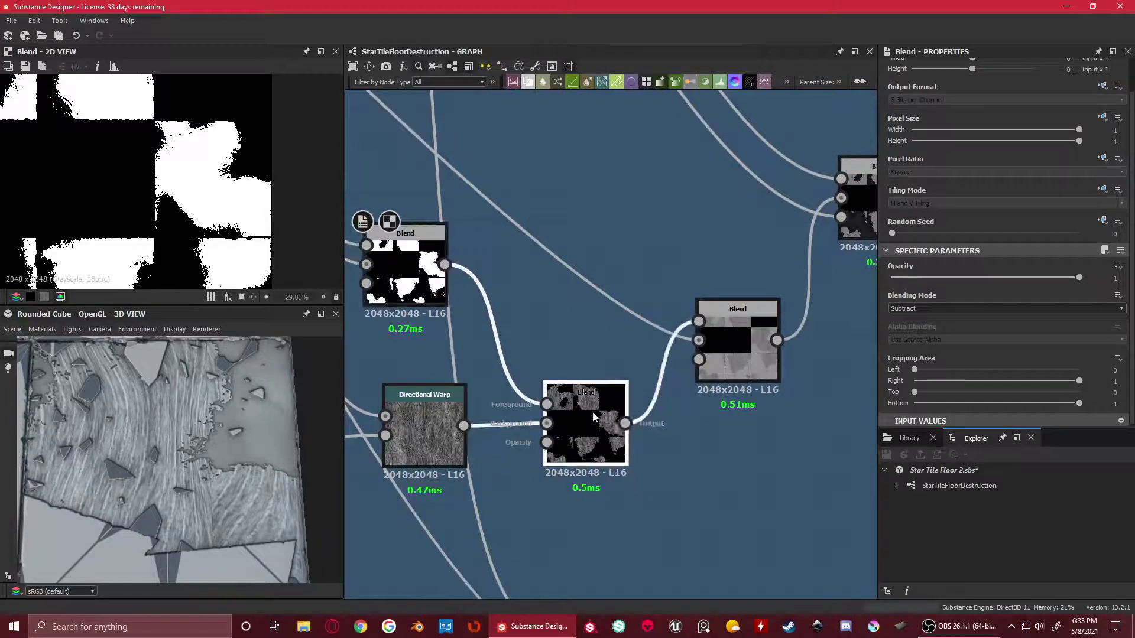
pyautogui.scroll(-2, 197, 233)
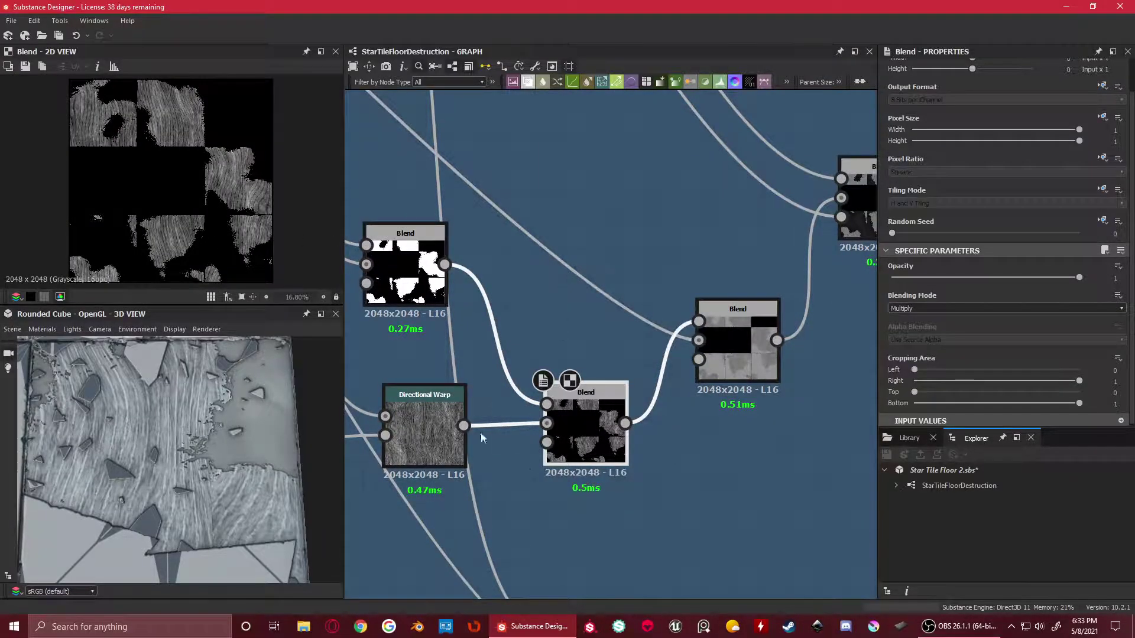
pyautogui.doubleClick(435, 394)
pyautogui.scroll(2, 222, 204)
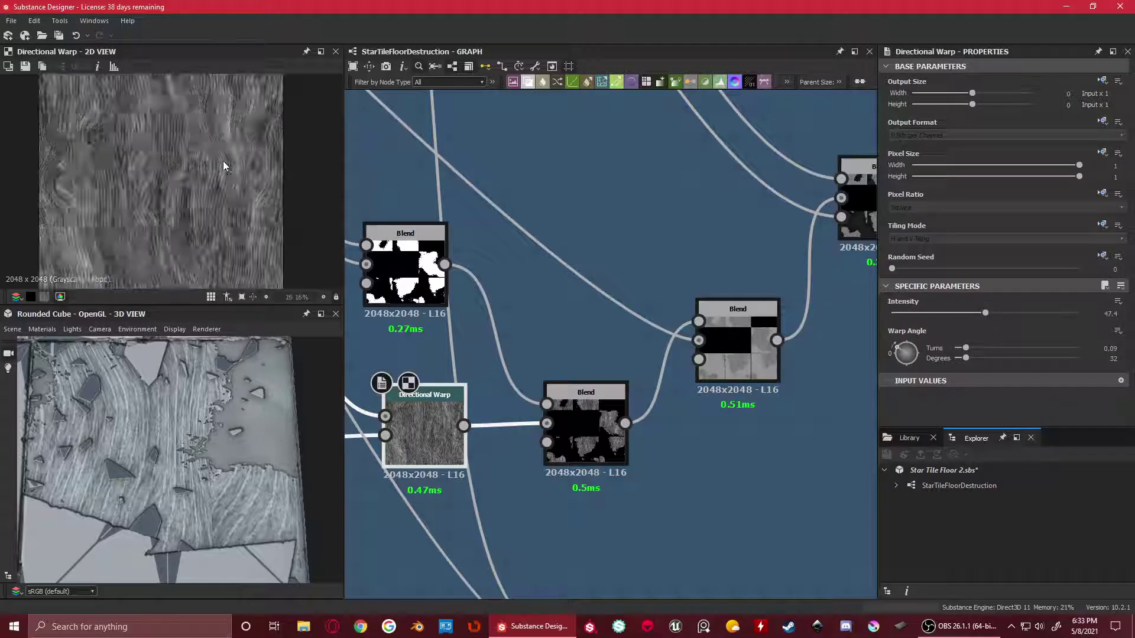
pyautogui.doubleClick(579, 412)
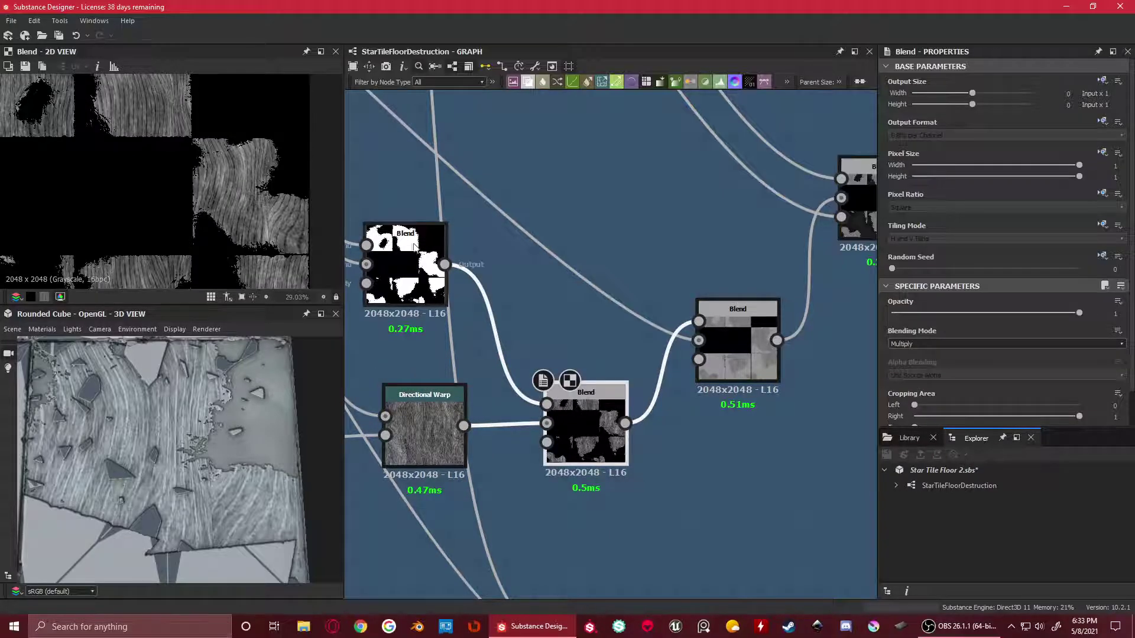
# Compare the Subtract Blend's mask with the masked stripes of the Multiply Blend at several zoom levels
pyautogui.doubleClick(430, 265)
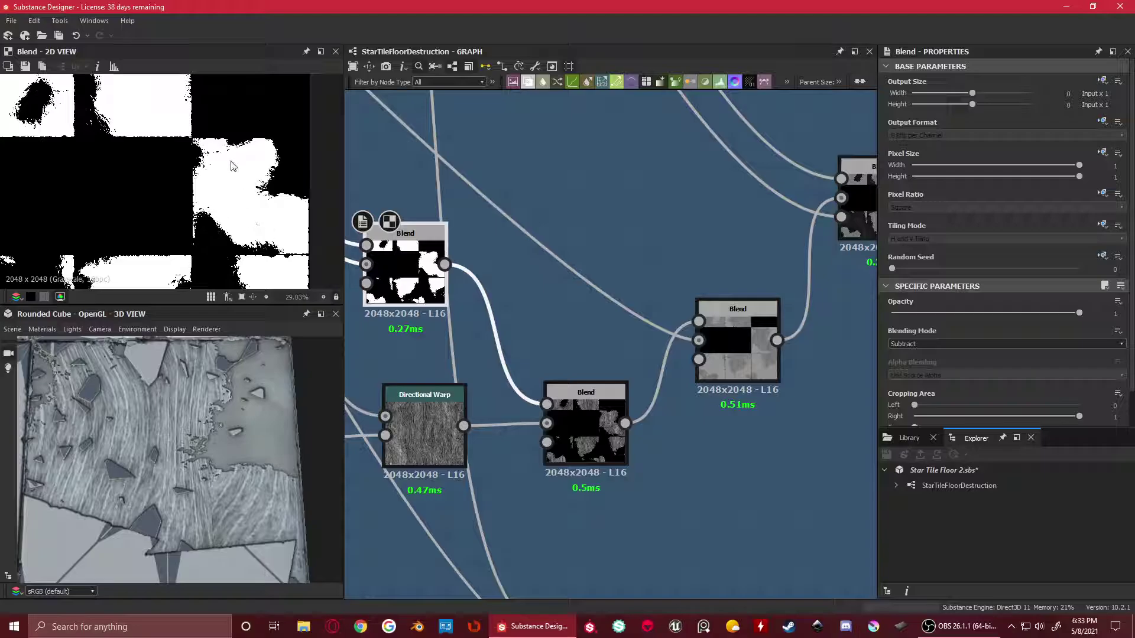
pyautogui.doubleClick(585, 414)
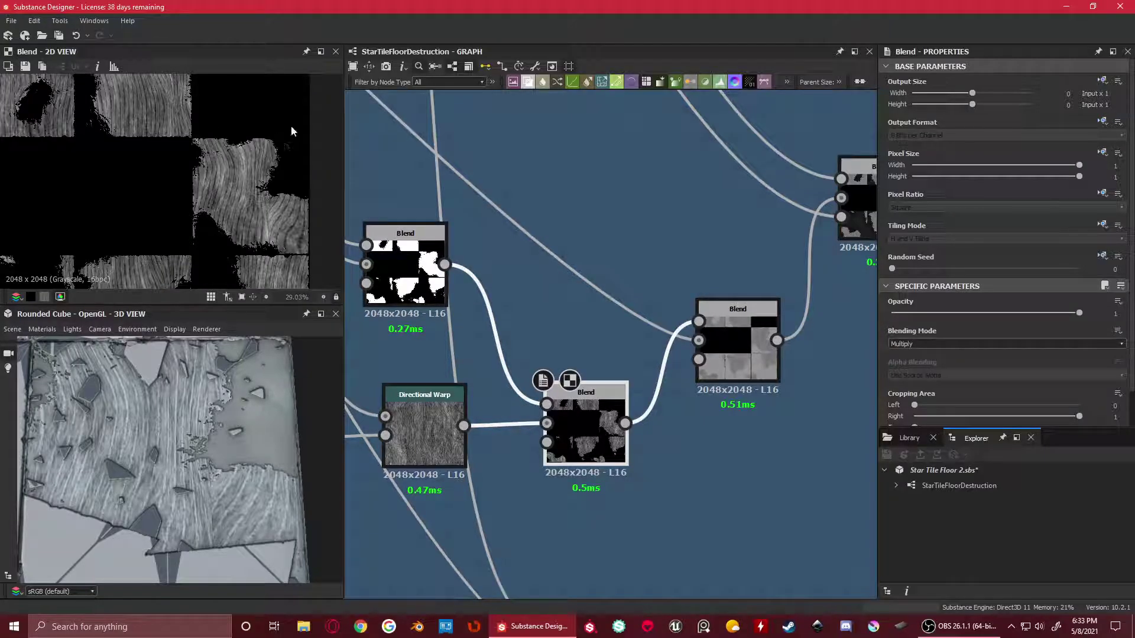
pyautogui.scroll(2, 235, 176)
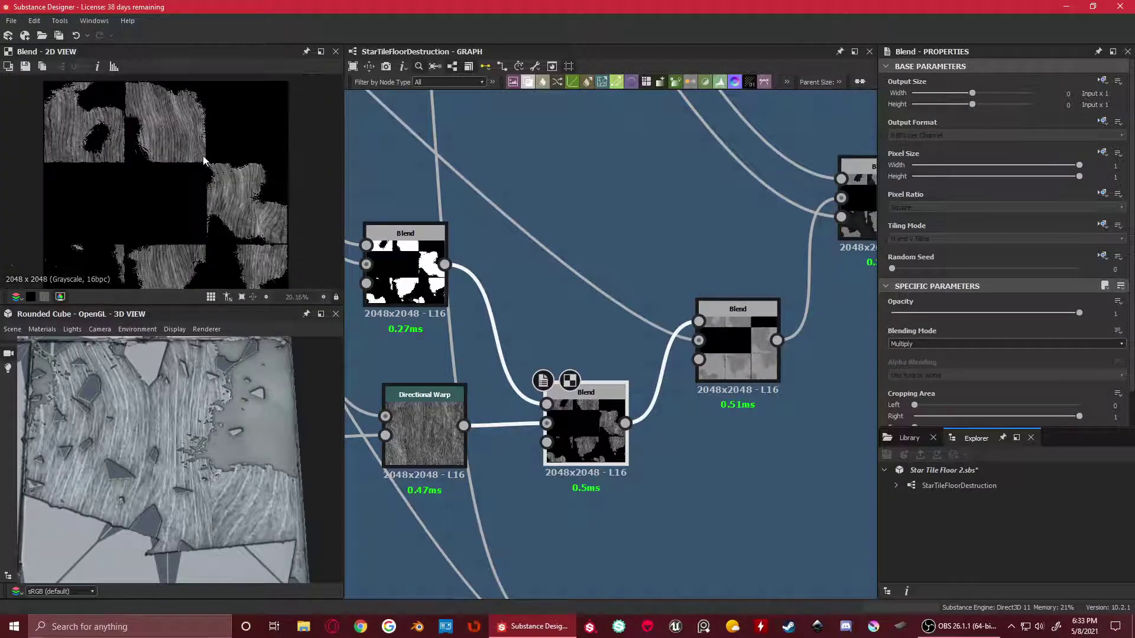
pyautogui.scroll(-2, 625, 415)
pyautogui.doubleClick(452, 319)
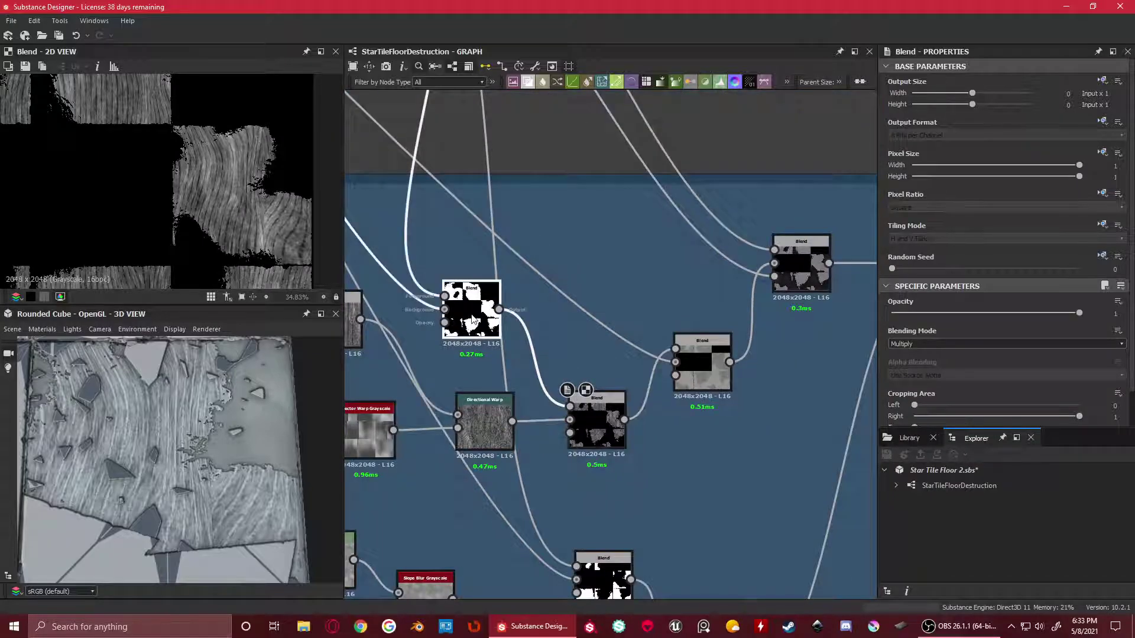
pyautogui.scroll(-3, 59, 217)
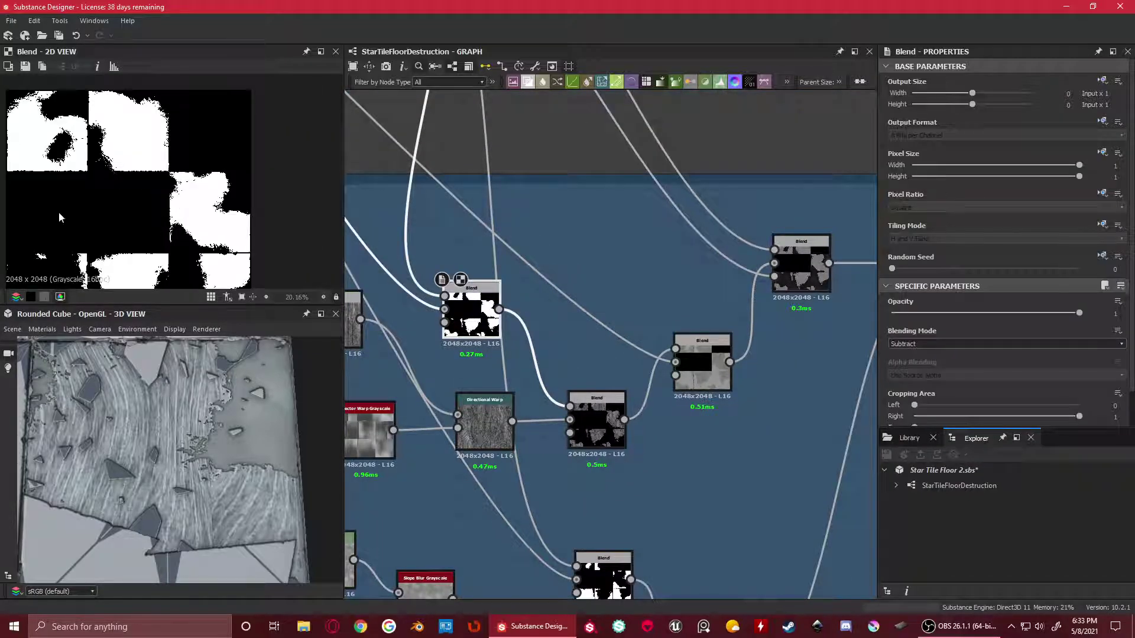
pyautogui.doubleClick(597, 422)
pyautogui.scroll(2, 674, 414)
pyautogui.scroll(-2, 675, 406)
pyautogui.scroll(-3, 674, 406)
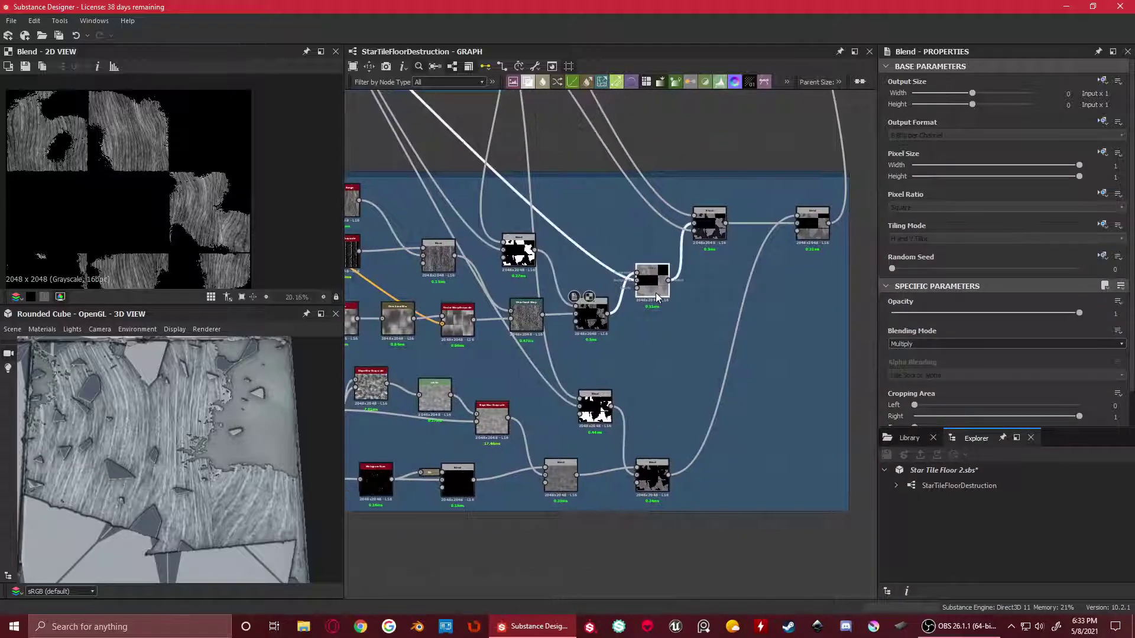
# Preview the Subtract Blend after the masked stripes, inspect its Opacity, and compare it with its Multiply Blend input
pyautogui.doubleClick(656, 289)
pyautogui.scroll(1, 644, 263)
pyautogui.moveTo(643, 260); pyautogui.dragTo(643, 331, button='middle')
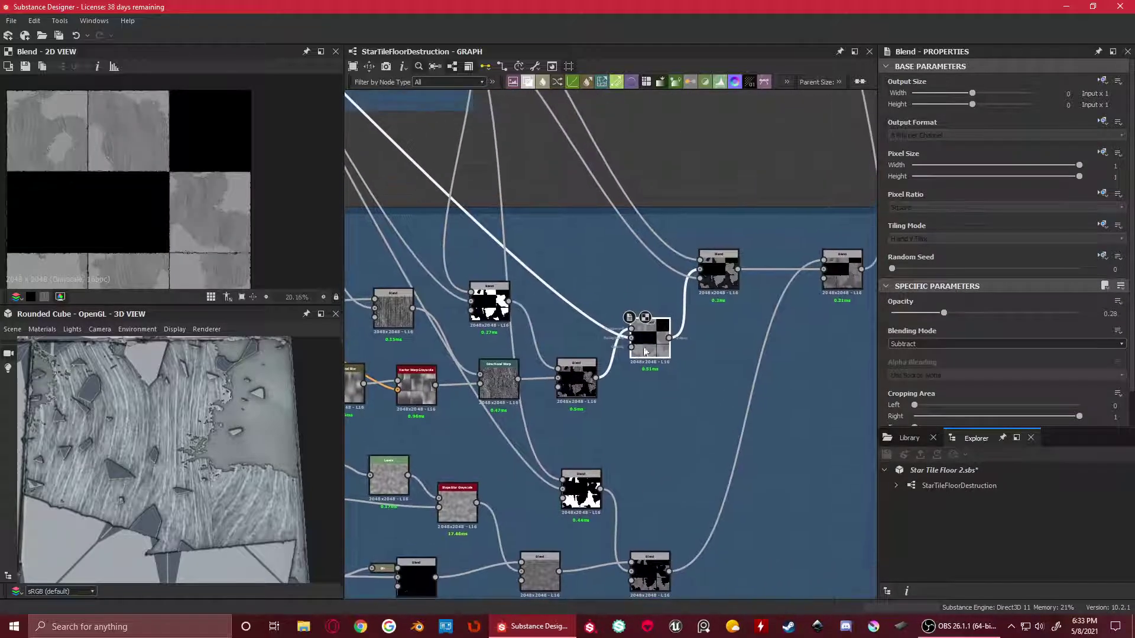
pyautogui.scroll(2, 643, 331)
pyautogui.doubleClick(541, 374)
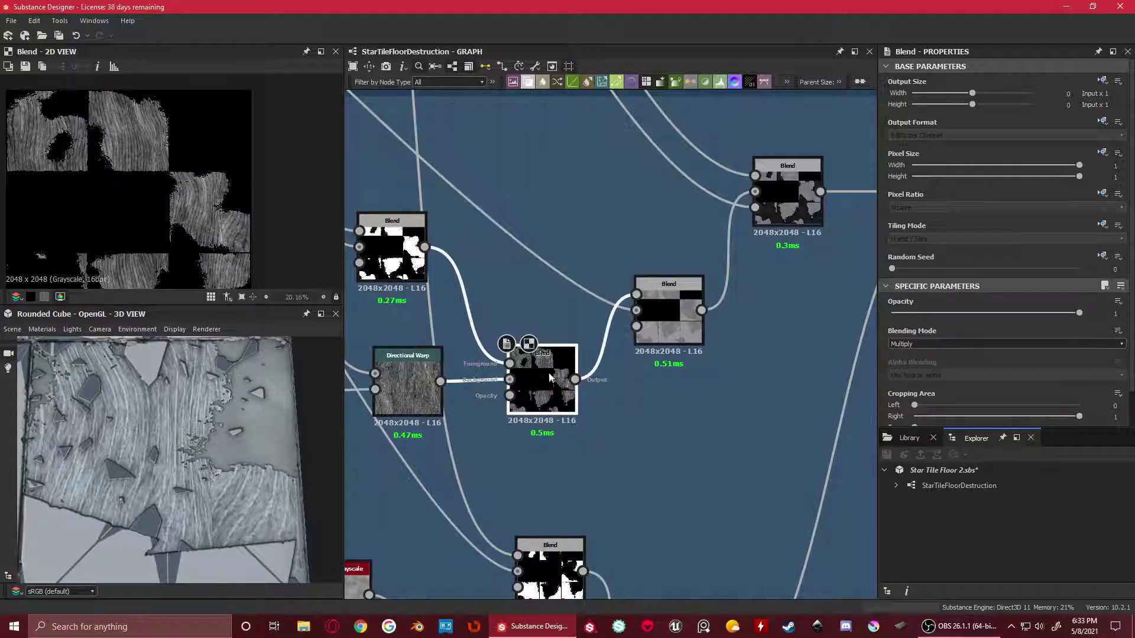
pyautogui.doubleClick(686, 311)
# Trace the Subtract Blend's background connection back to the Grout Area section and preview the Multiply Blend it comes from
pyautogui.scroll(-2, 665, 327)
pyautogui.moveTo(548, 256); pyautogui.dragTo(695, 433, button='middle')
pyautogui.moveTo(532, 253); pyautogui.dragTo(650, 384, button='middle')
pyautogui.moveTo(460, 225); pyautogui.dragTo(624, 368, button='middle')
pyautogui.scroll(3, 513, 278)
pyautogui.doubleClick(513, 278)
pyautogui.scroll(-3, 532, 290)
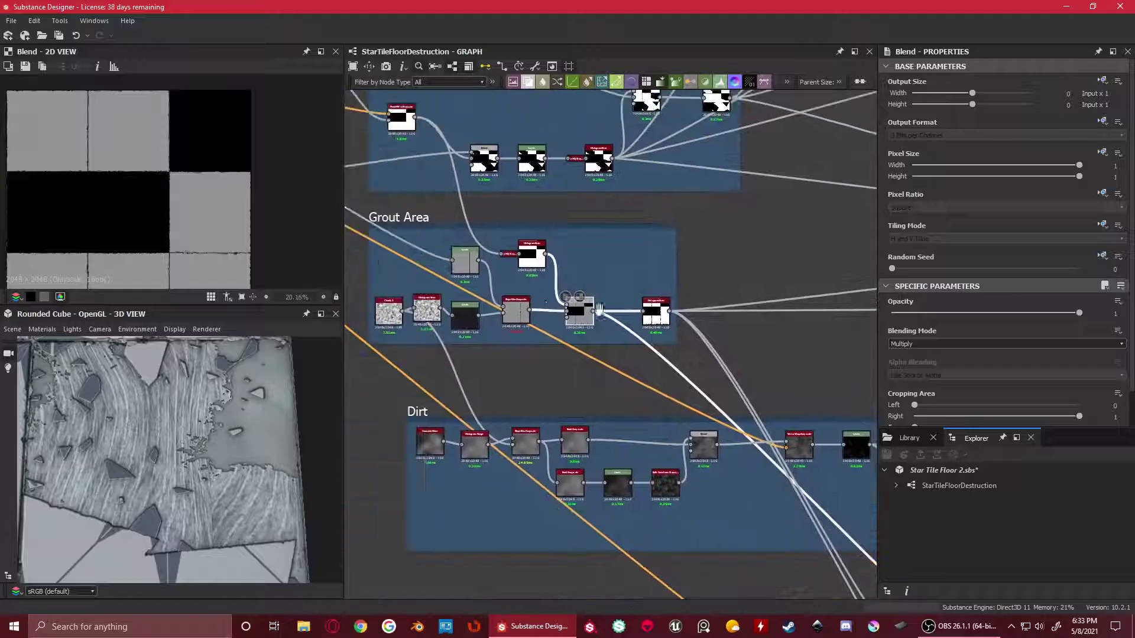
# Preview the Grout Area's Histogram Scan tile mask and examine the eroded grout edges of the Multiply Blend up close
pyautogui.scroll(3, 641, 329)
pyautogui.scroll(3, 641, 329)
pyautogui.scroll(-2, 668, 461)
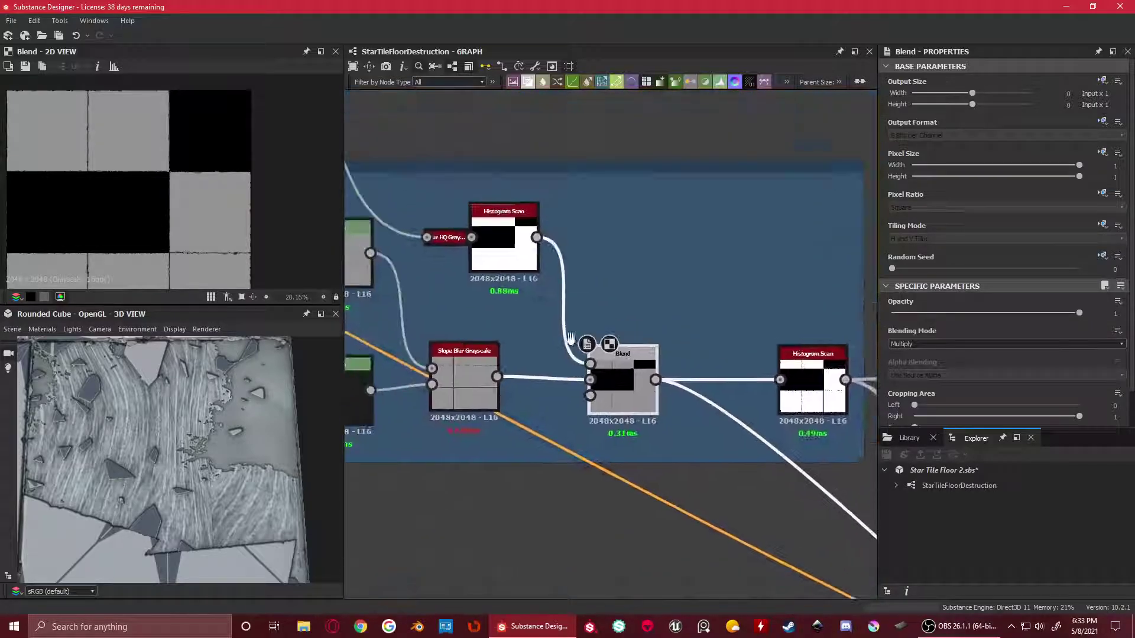
pyautogui.doubleClick(497, 243)
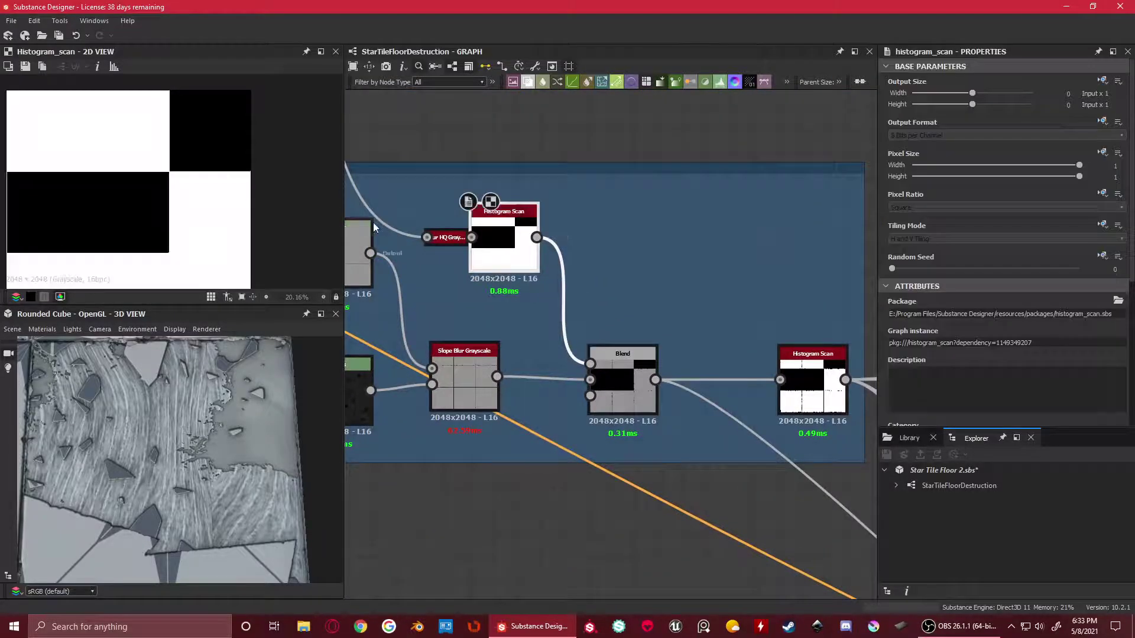
pyautogui.doubleClick(620, 387)
pyautogui.scroll(3, 49, 119)
pyautogui.scroll(3, 158, 157)
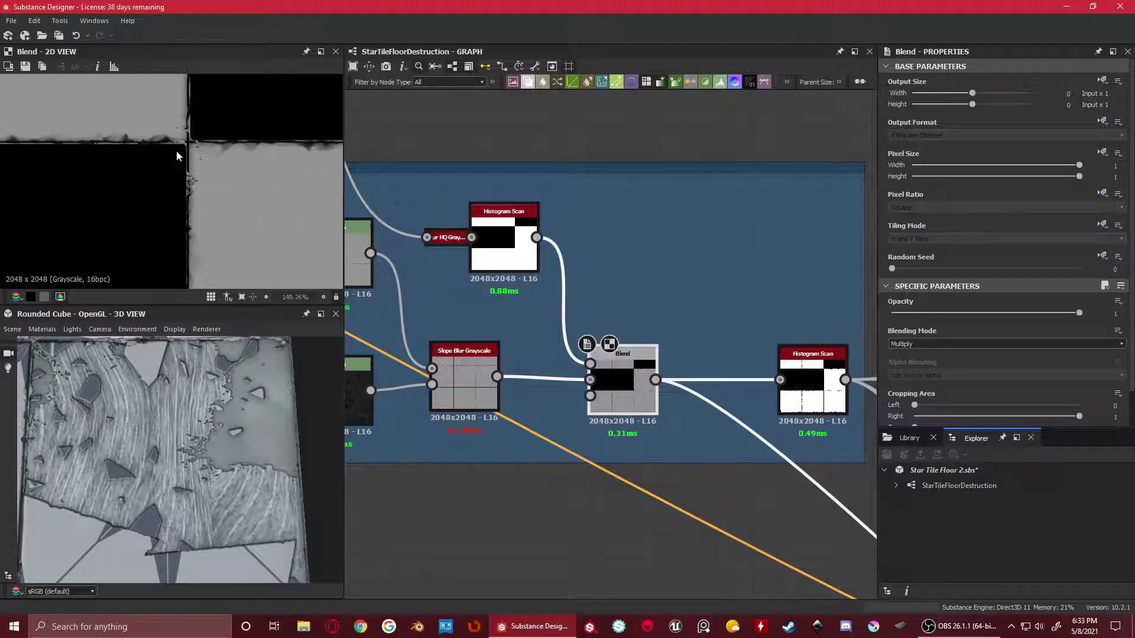
# Follow the Grout Area's Multiply Blend output to the Subtract Blend in the Grout section and examine that result at several zoom levels
pyautogui.scroll(4, 220, 147)
pyautogui.scroll(-4, 726, 404)
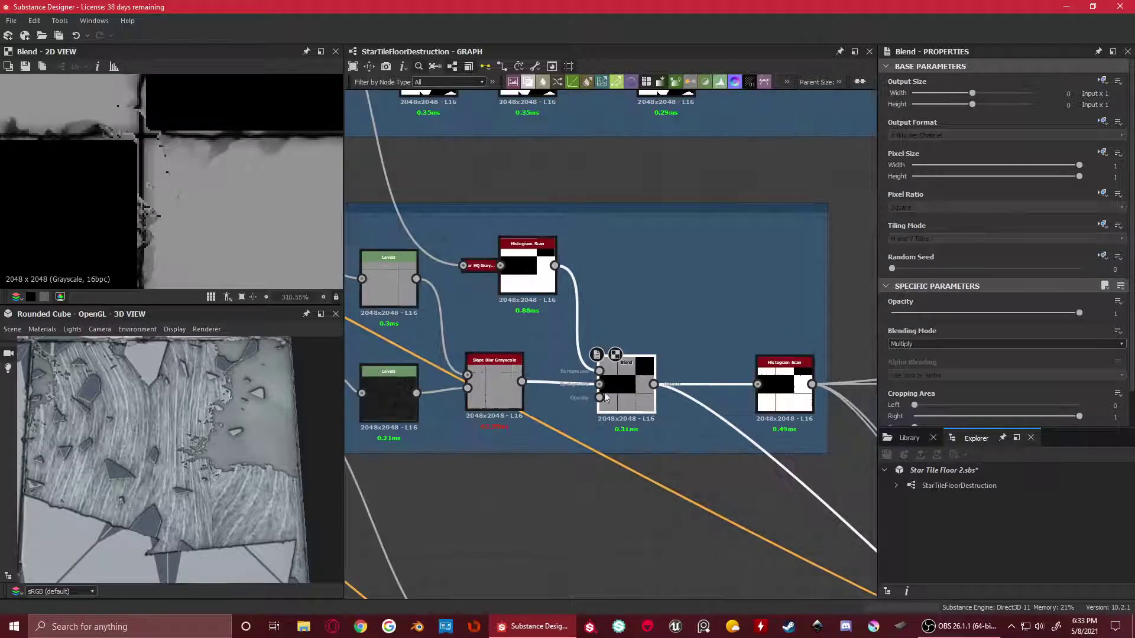
pyautogui.scroll(-1, 726, 404)
pyautogui.moveTo(696, 395); pyautogui.dragTo(495, 259, button='middle')
pyautogui.moveTo(874, 530); pyautogui.dragTo(589, 282, button='middle')
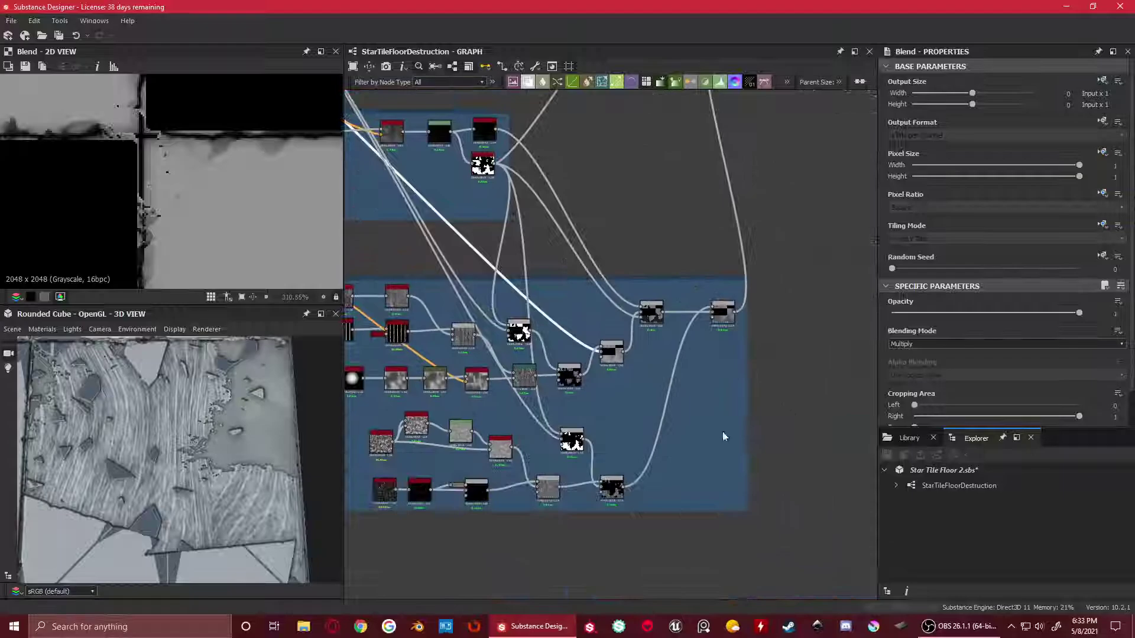
pyautogui.scroll(4, 612, 355)
pyautogui.click(611, 354)
pyautogui.scroll(3, 202, 252)
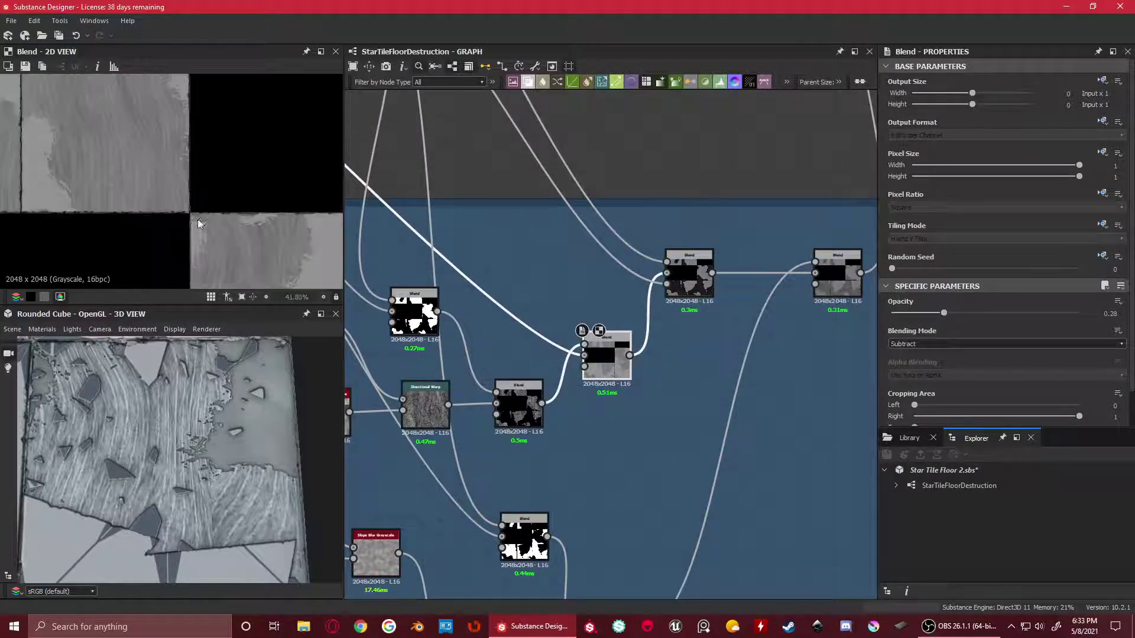
pyautogui.scroll(-6, 170, 177)
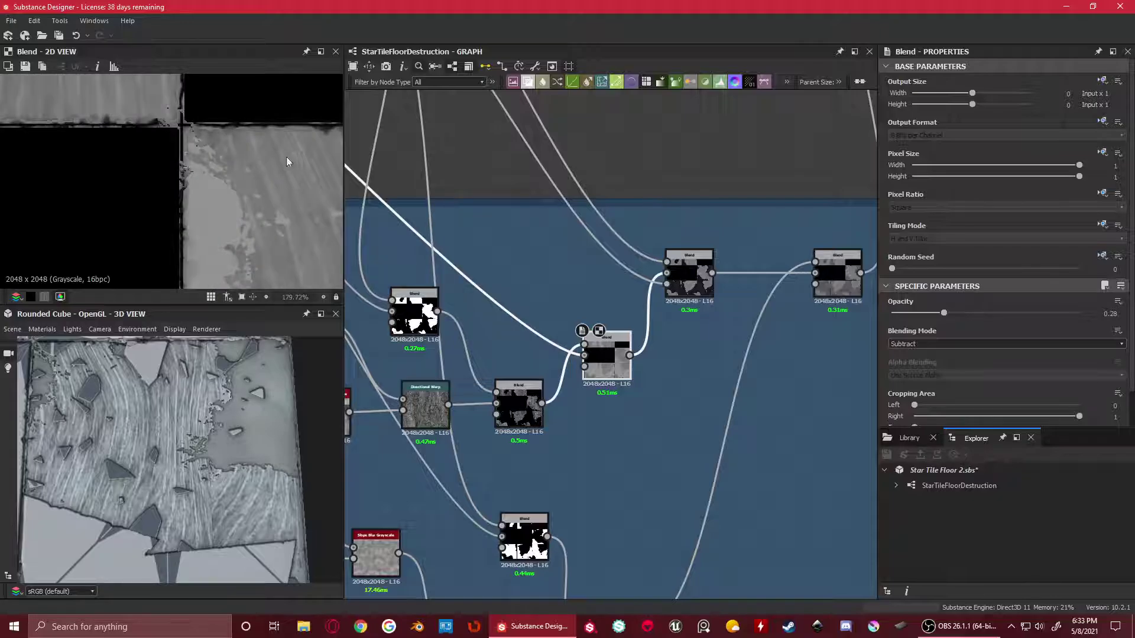
pyautogui.scroll(-5, 291, 162)
# Trace the foreground connection of the Blend following the Subtract Blend back to its Histogram Range and preview that node
pyautogui.moveTo(690, 277); pyautogui.dragTo(627, 324, button='middle')
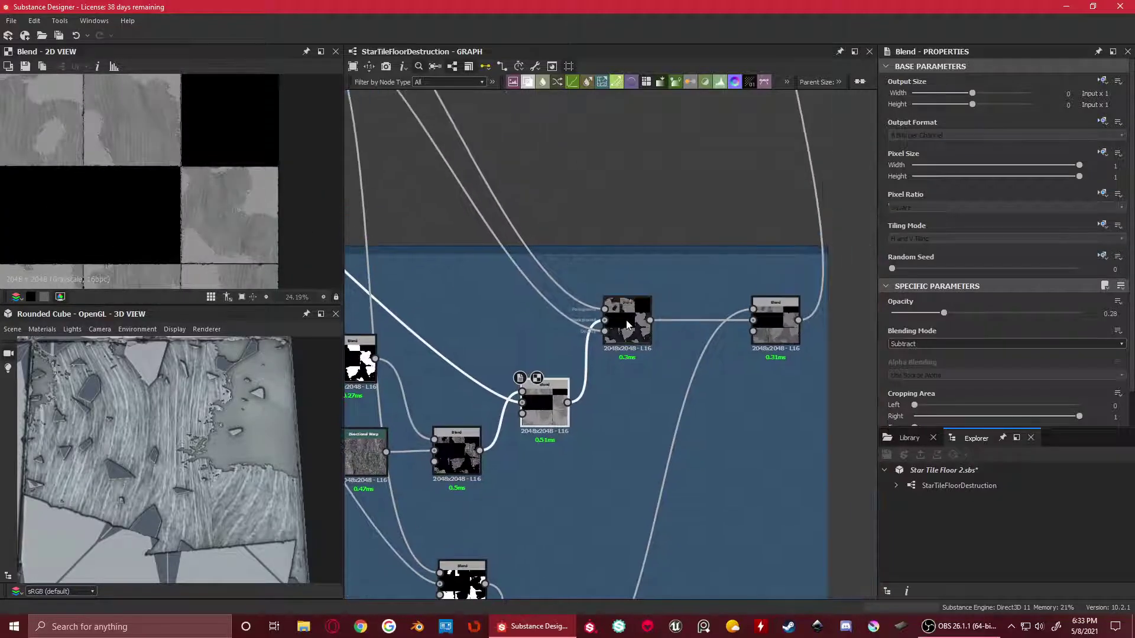
pyautogui.click(627, 324)
pyautogui.scroll(-2, 686, 319)
pyautogui.moveTo(623, 296); pyautogui.dragTo(677, 404, button='middle')
pyautogui.scroll(3, 620, 309)
pyautogui.scroll(-1, 621, 312)
pyautogui.click(430, 139)
pyautogui.scroll(-2, 177, 160)
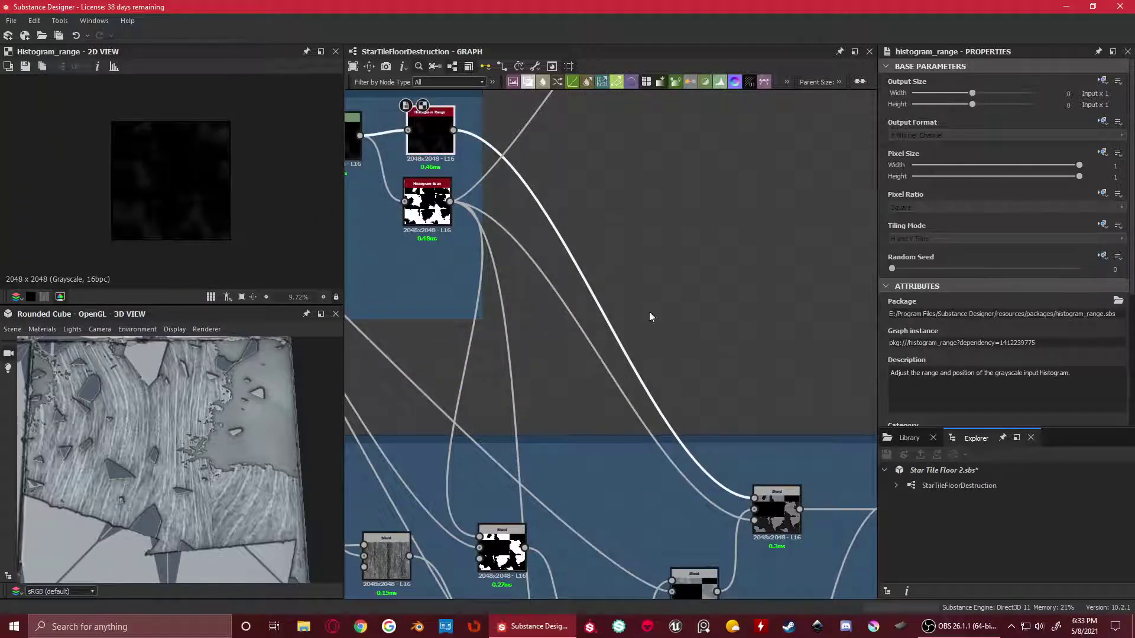
pyautogui.moveTo(650, 317); pyautogui.dragTo(793, 378, button='middle')
pyautogui.click(469, 176)
pyautogui.click(574, 189)
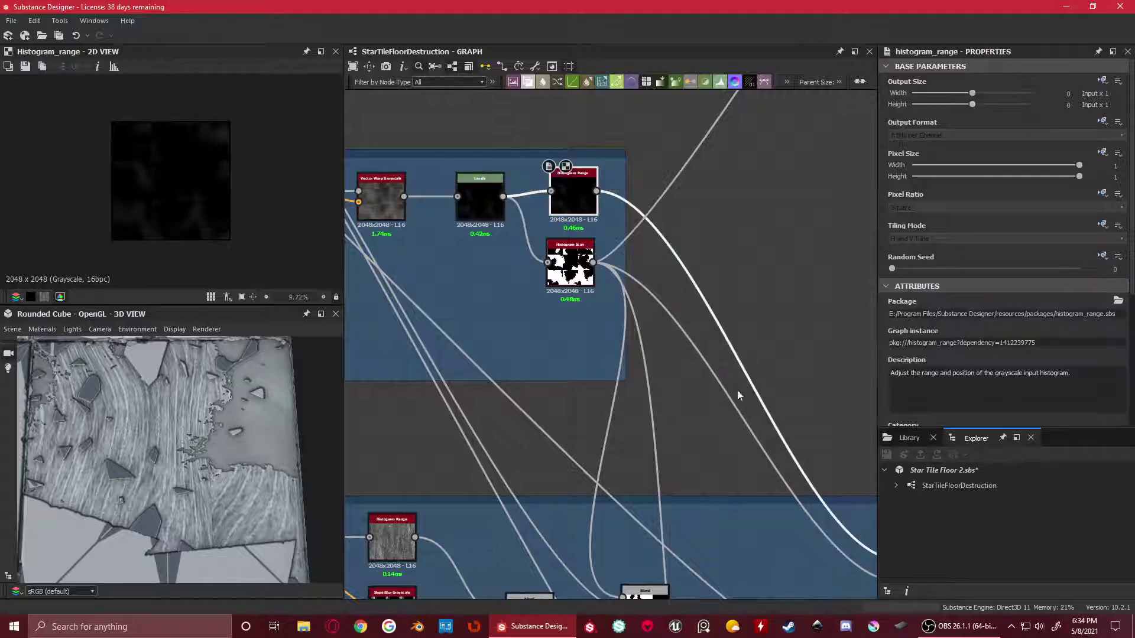
# Preview the Min (Darken) Blend, check the Subtract Blend feeding its background, and examine the darkened patches up close
pyautogui.scroll(-2, 622, 323)
pyautogui.scroll(3, 623, 323)
pyautogui.click(622, 321)
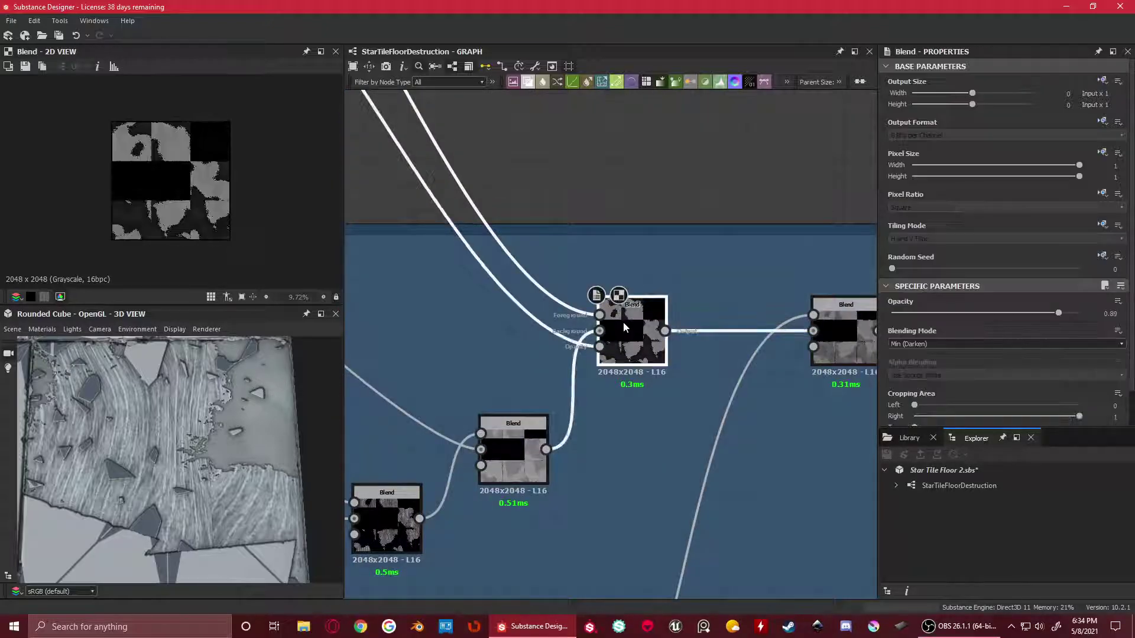
pyautogui.click(484, 421)
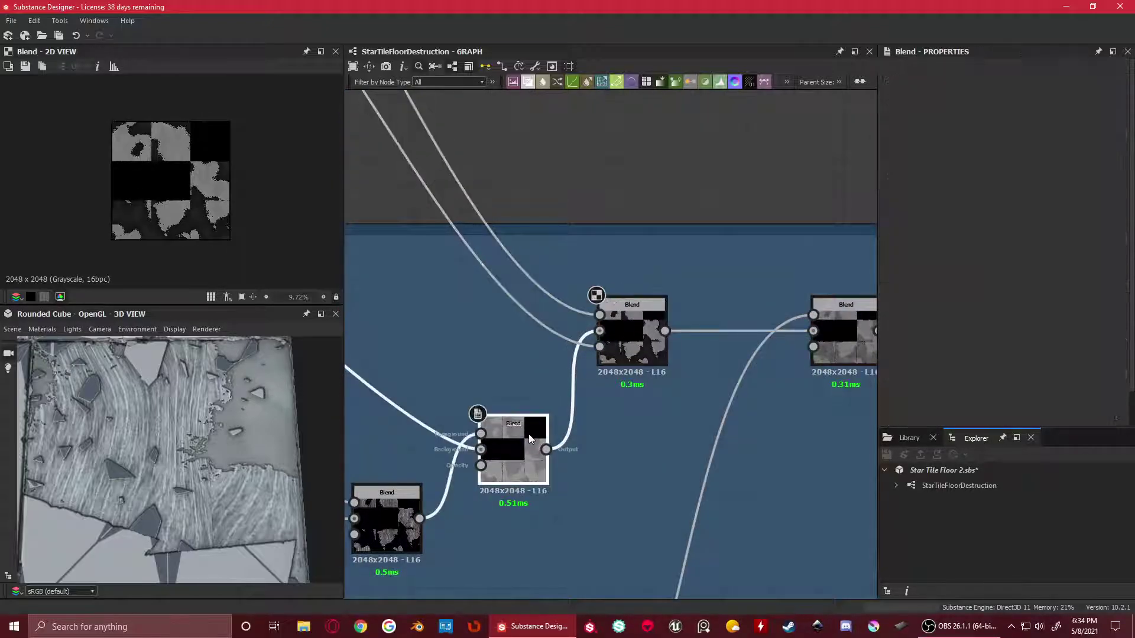
pyautogui.click(658, 341)
pyautogui.scroll(10, 205, 175)
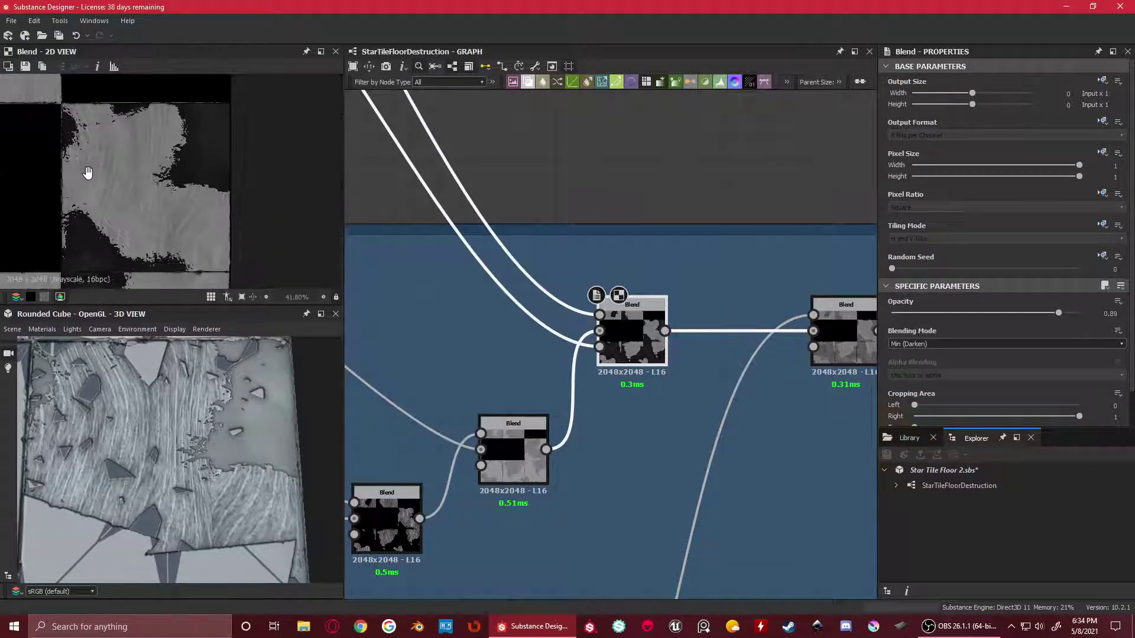
# Examine the grout mask edges in the output of the Min (Darken) Blend node
pyautogui.moveTo(198, 202); pyautogui.dragTo(221, 134, button='middle')
pyautogui.scroll(2, 231, 169)
pyautogui.moveTo(232, 175); pyautogui.dragTo(291, 126, button='middle')
pyautogui.scroll(-5, 204, 138)
pyautogui.scroll(3, 173, 179)
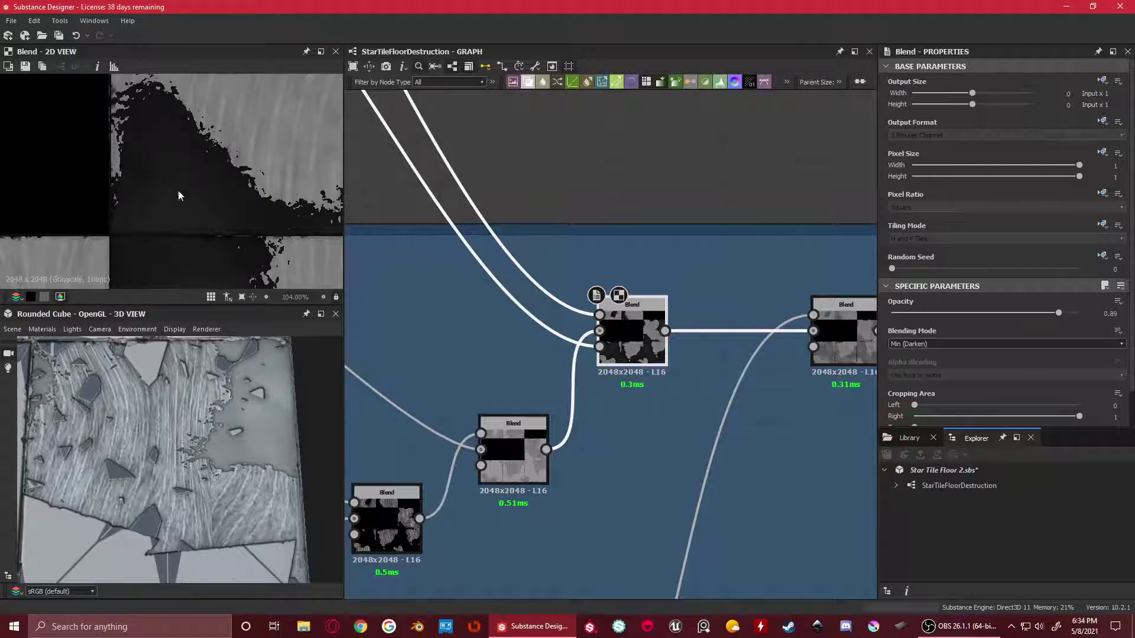
pyautogui.scroll(-1, 759, 332)
pyautogui.scroll(-5, 201, 190)
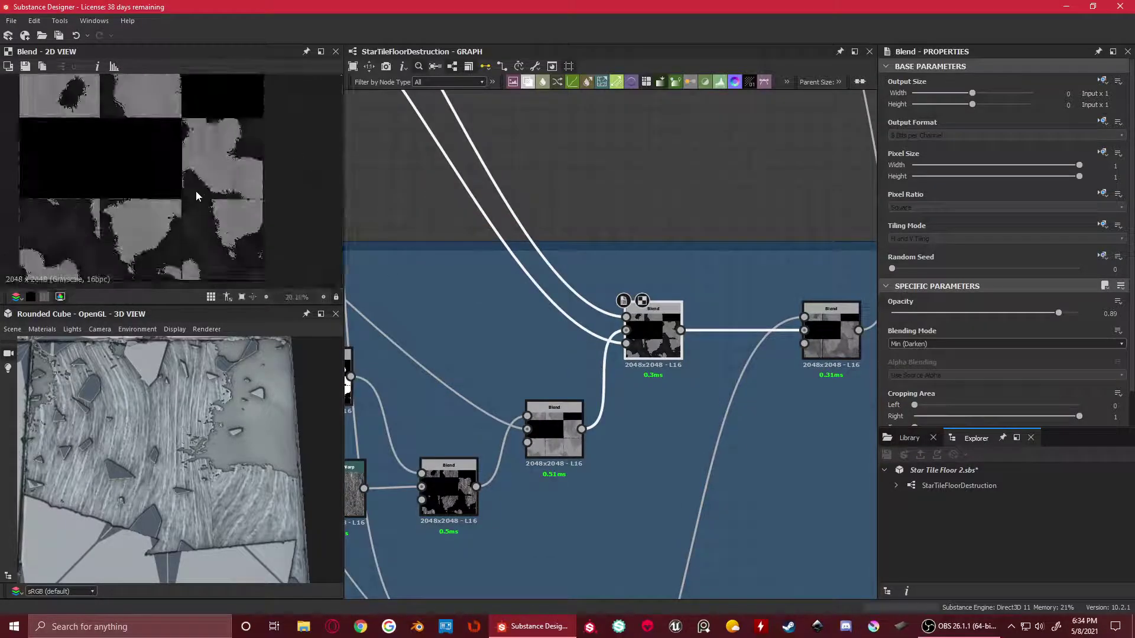
pyautogui.scroll(3, 178, 195)
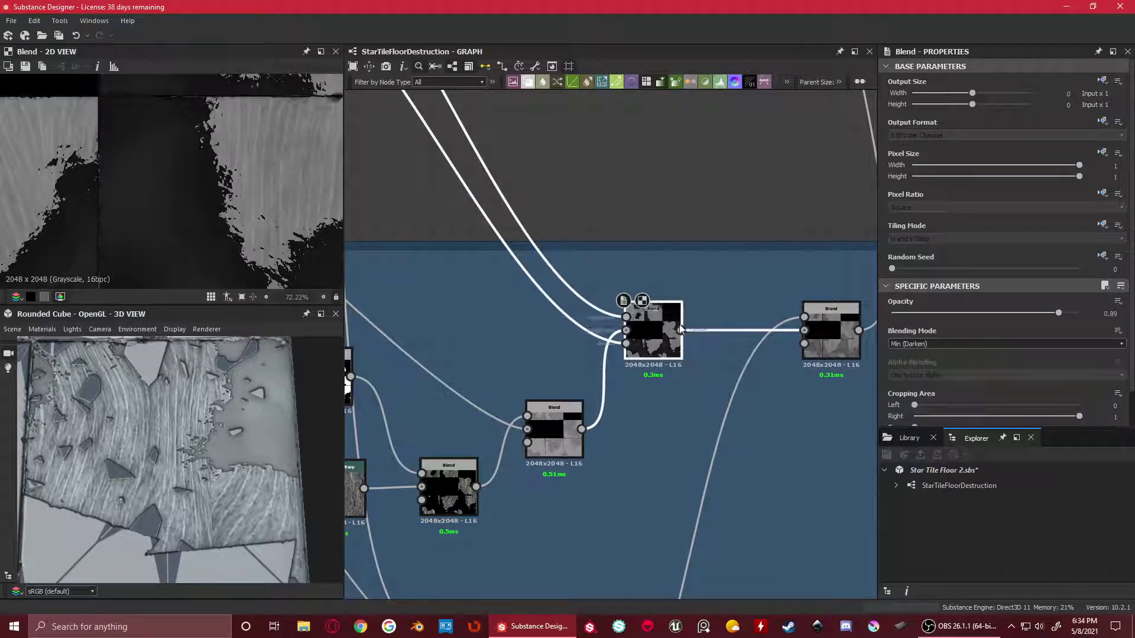
# Preview the final Max (Lighten) Blend node of the Grout frame and examine its tile edges and grout transitions up close
pyautogui.moveTo(679, 329); pyautogui.dragTo(553, 300, button='middle')
pyautogui.doubleClick(699, 305)
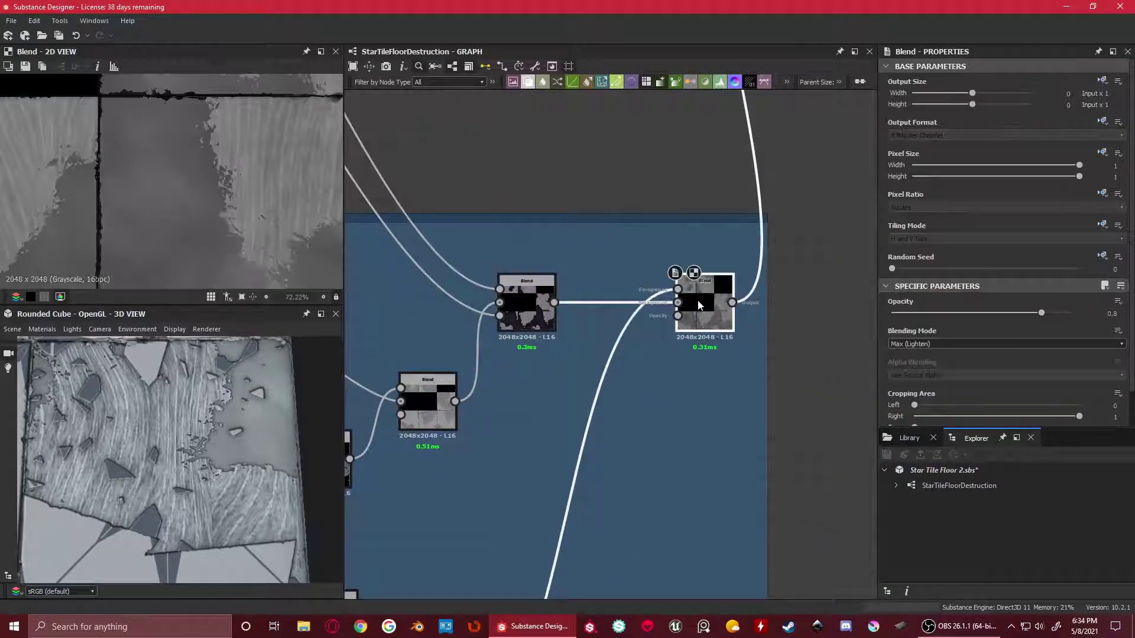
pyautogui.scroll(-8, 219, 196)
pyautogui.scroll(12, 141, 152)
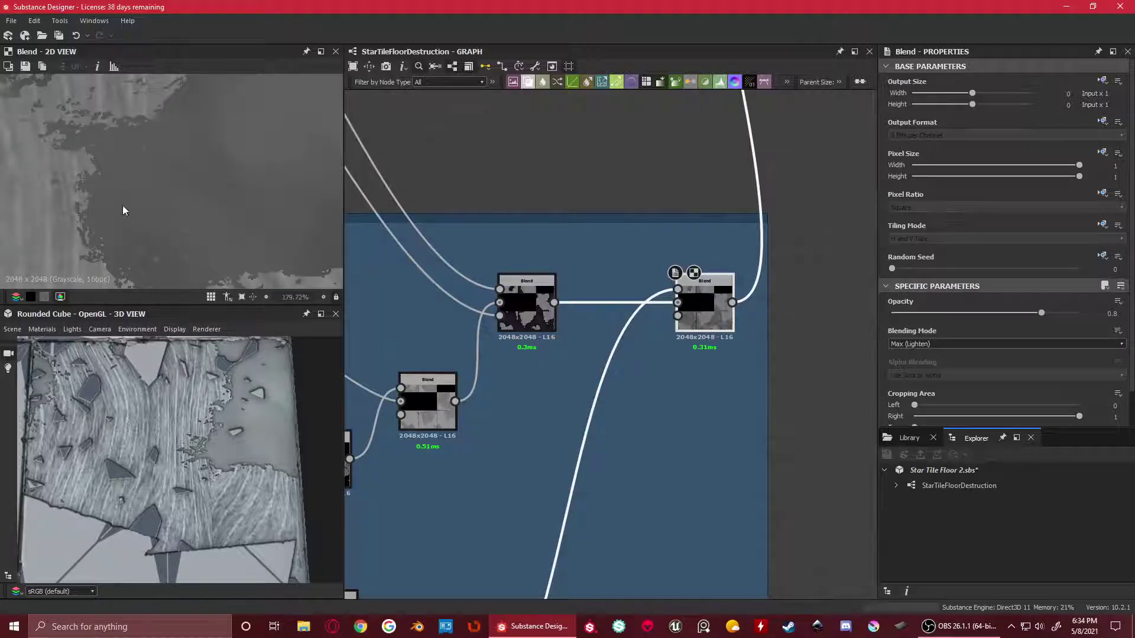
pyautogui.scroll(-2, 140, 171)
pyautogui.scroll(-3, 237, 160)
pyautogui.moveTo(243, 159); pyautogui.dragTo(207, 178, button='middle')
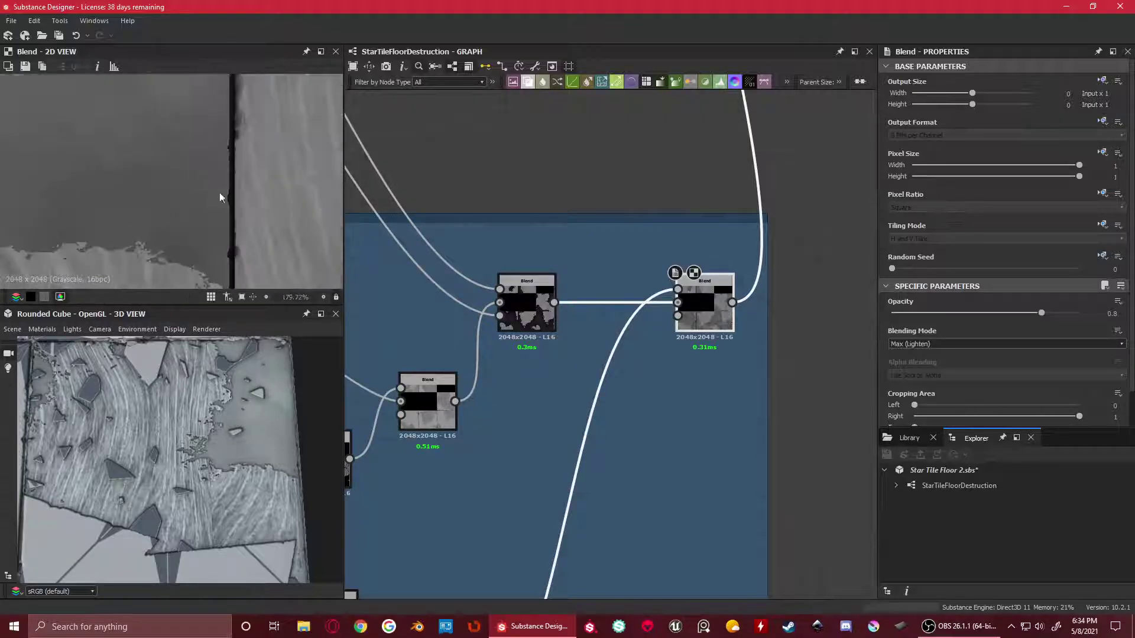
pyautogui.moveTo(254, 252); pyautogui.dragTo(153, 153, button='middle')
pyautogui.scroll(6, 153, 153)
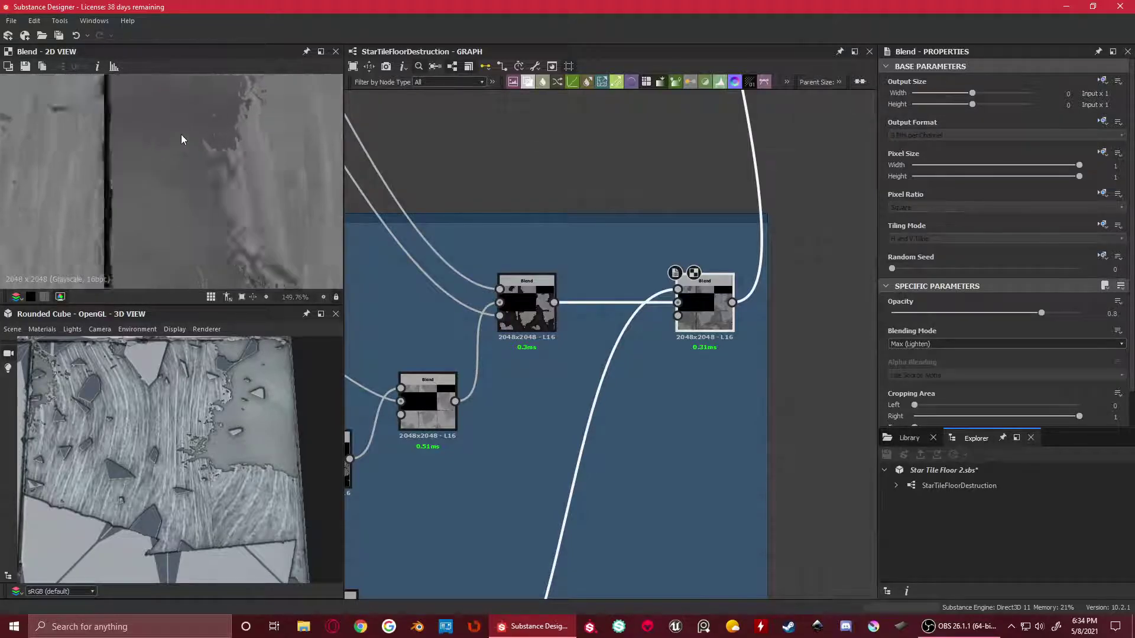
pyautogui.scroll(-1, 172, 197)
pyautogui.scroll(-4, 650, 301)
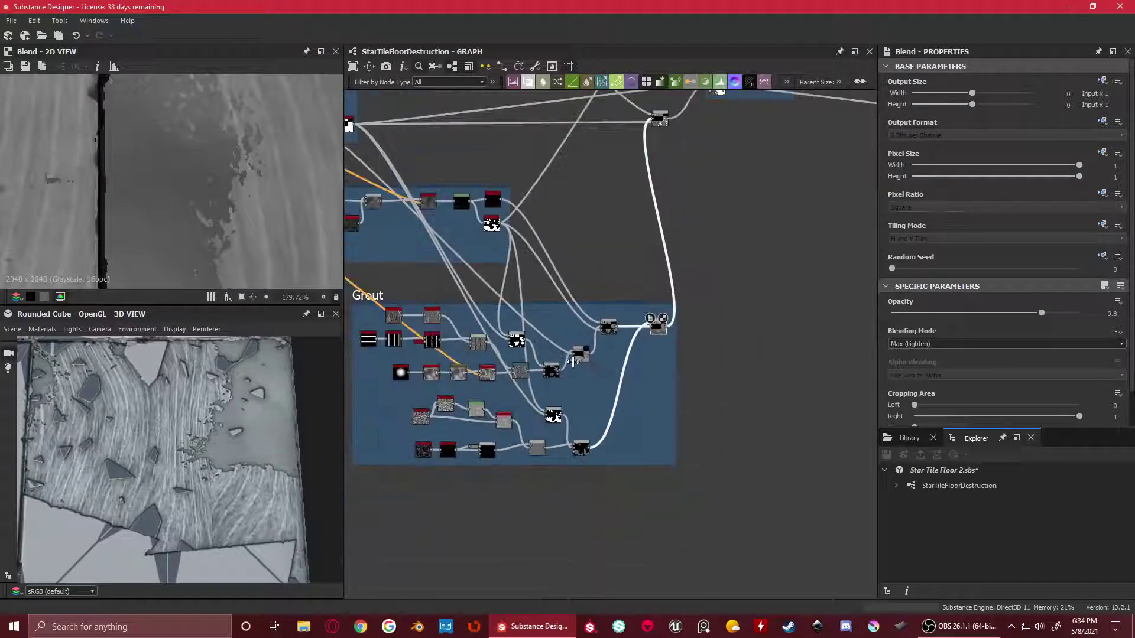
# Highlight the two lower node rows in the Grout frame and preview the Clouds 3 noise that starts the upper one
pyautogui.moveTo(575, 355); pyautogui.dragTo(643, 304, button='middle')
pyautogui.scroll(3, 643, 305)
pyautogui.scroll(-1, 188, 190)
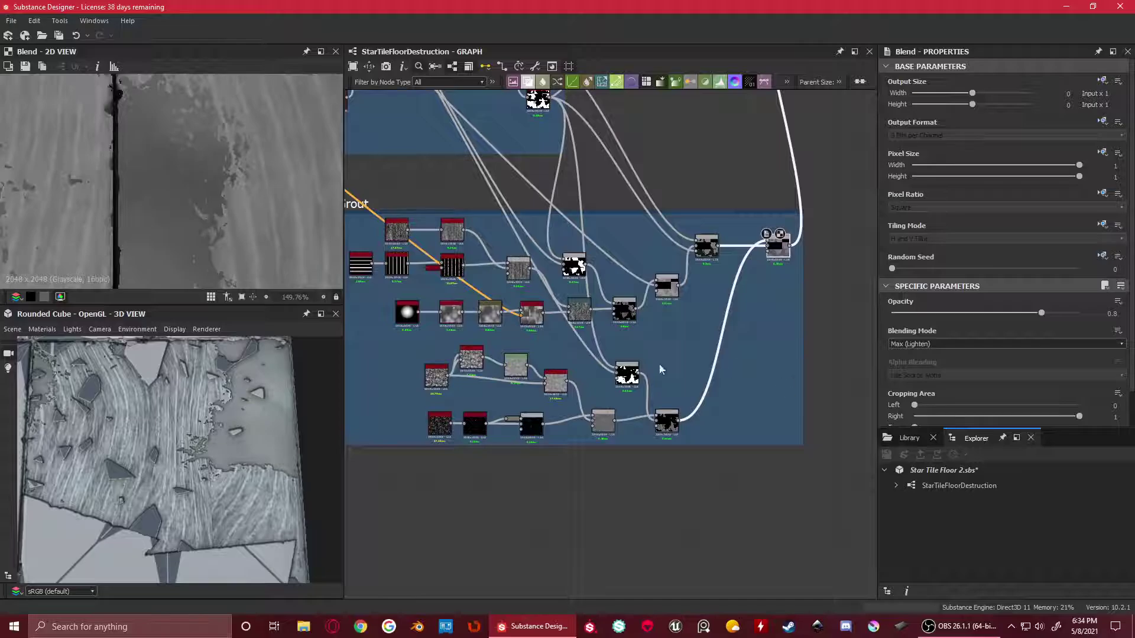
pyautogui.moveTo(547, 394); pyautogui.dragTo(657, 353, button='middle')
pyautogui.moveTo(619, 353); pyautogui.dragTo(813, 437)
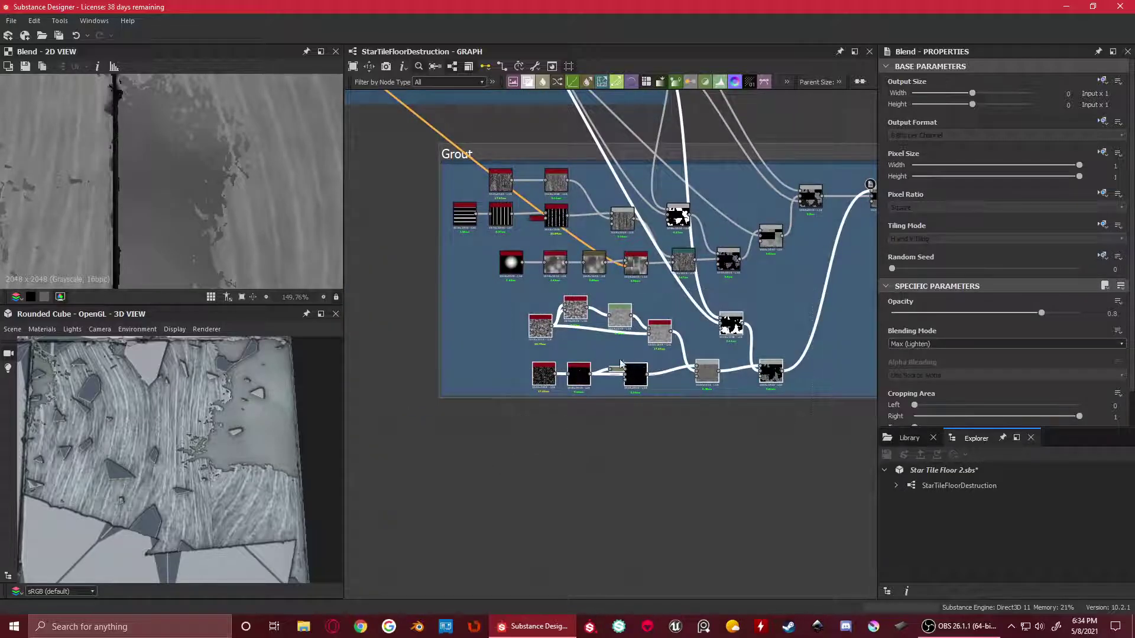
pyautogui.scroll(4, 570, 334)
pyautogui.doubleClick(469, 300)
pyautogui.scroll(-3, 206, 178)
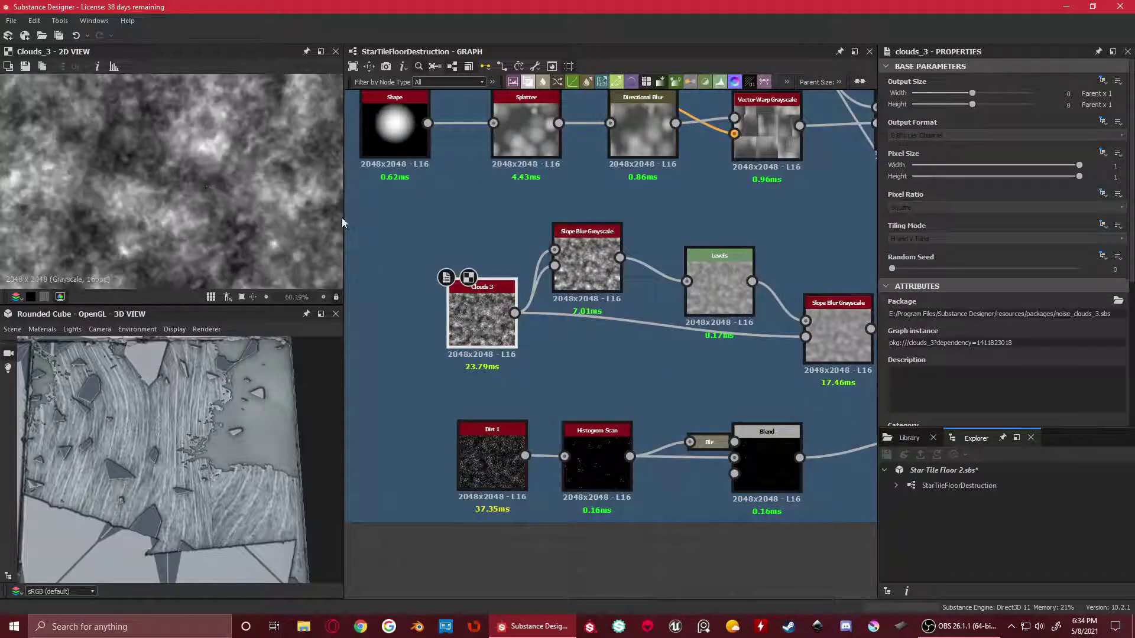
pyautogui.scroll(-2, 623, 268)
# Preview the Slope Blur Grayscale node fed by Clouds 3, review its parameters, and move Clouds 3 slightly away from it
pyautogui.doubleClick(624, 273)
pyautogui.scroll(-3, 197, 232)
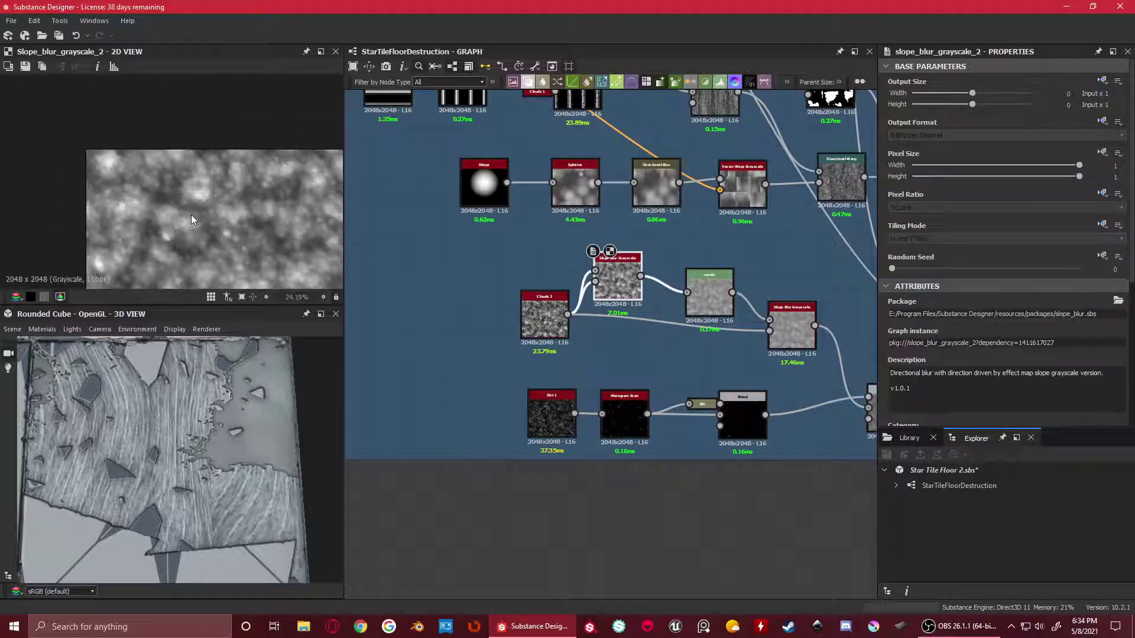
pyautogui.scroll(-5, 1043, 324)
pyautogui.scroll(3, 660, 267)
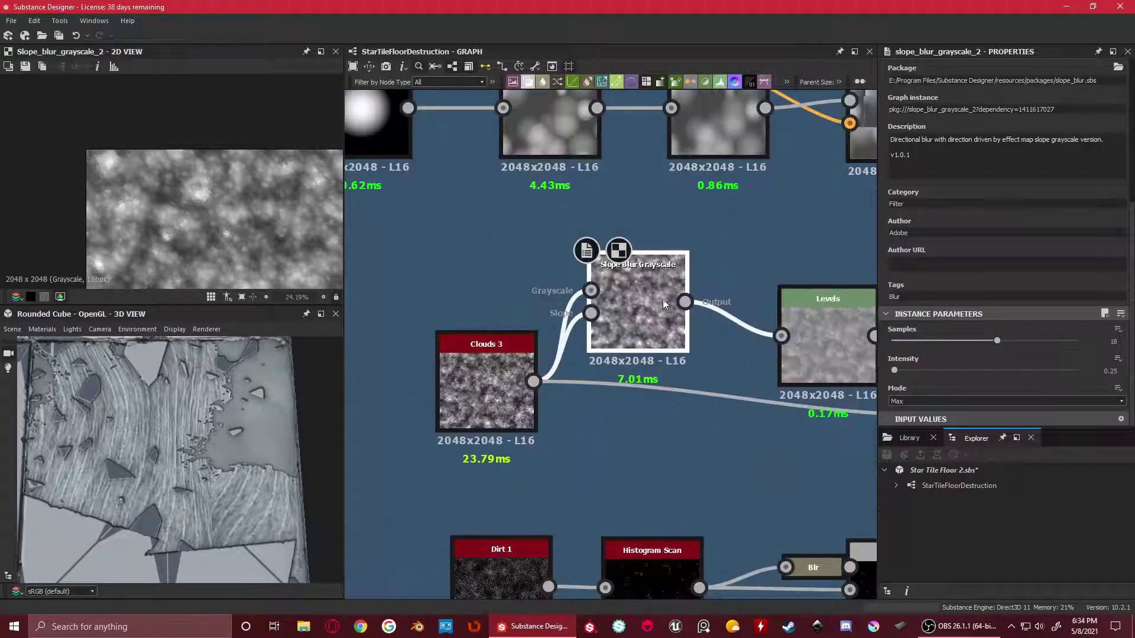
pyautogui.moveTo(660, 267); pyautogui.dragTo(618, 227, button='middle')
pyautogui.moveTo(463, 321); pyautogui.dragTo(417, 358)
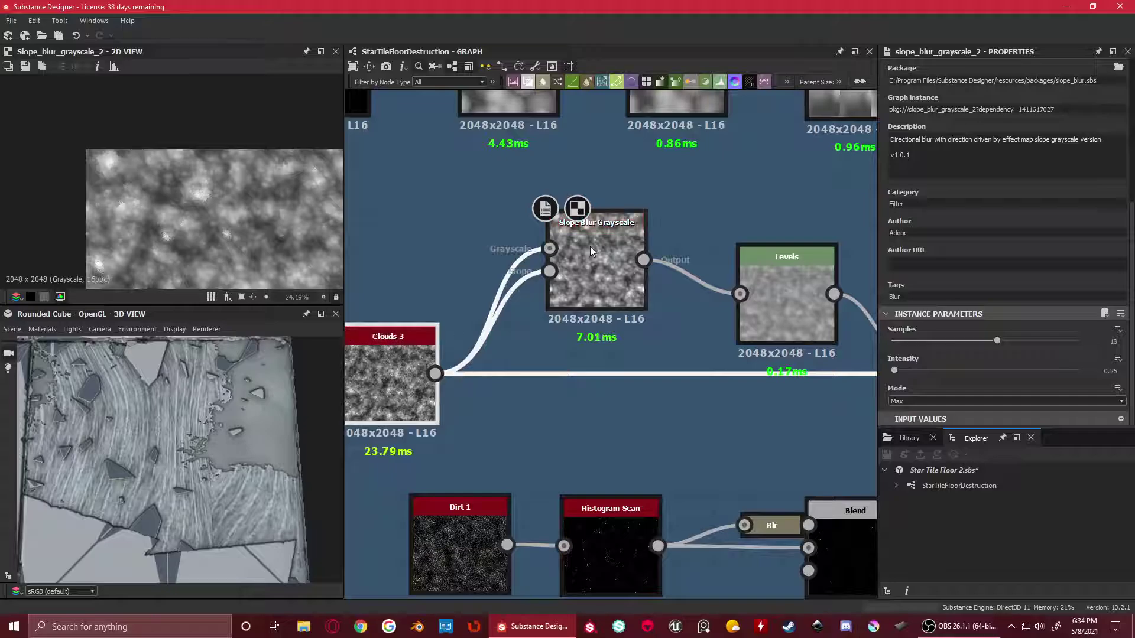
# Compare the original Clouds 3 noise with the output of the first Slope Blur Grayscale node at close range
pyautogui.doubleClick(395, 346)
pyautogui.doubleClick(594, 269)
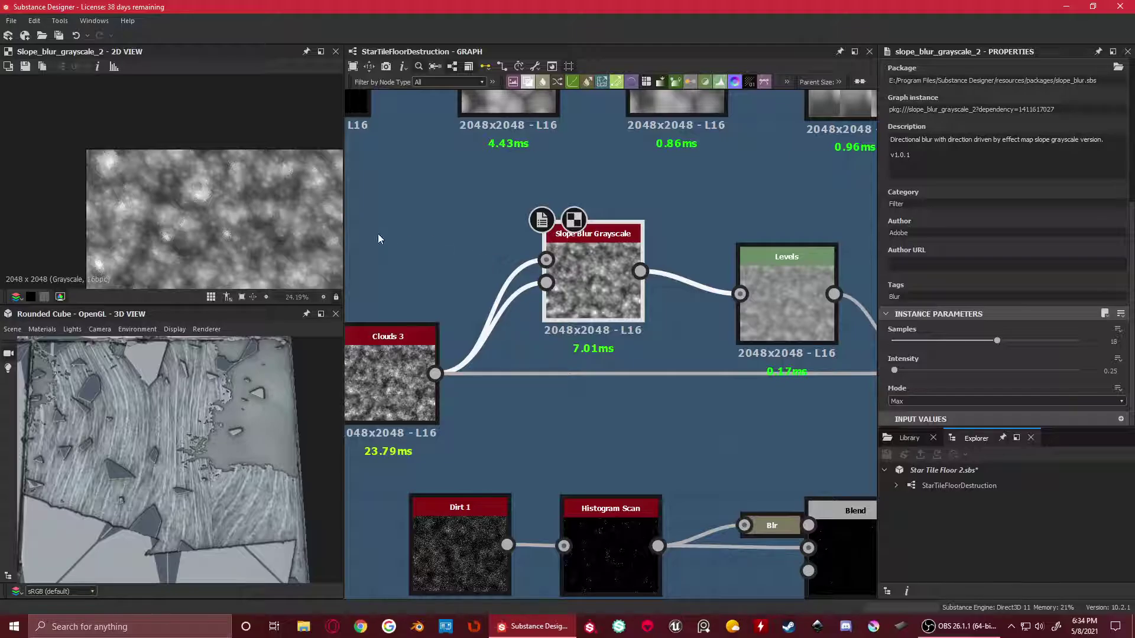
pyautogui.scroll(3, 241, 211)
pyautogui.doubleClick(371, 347)
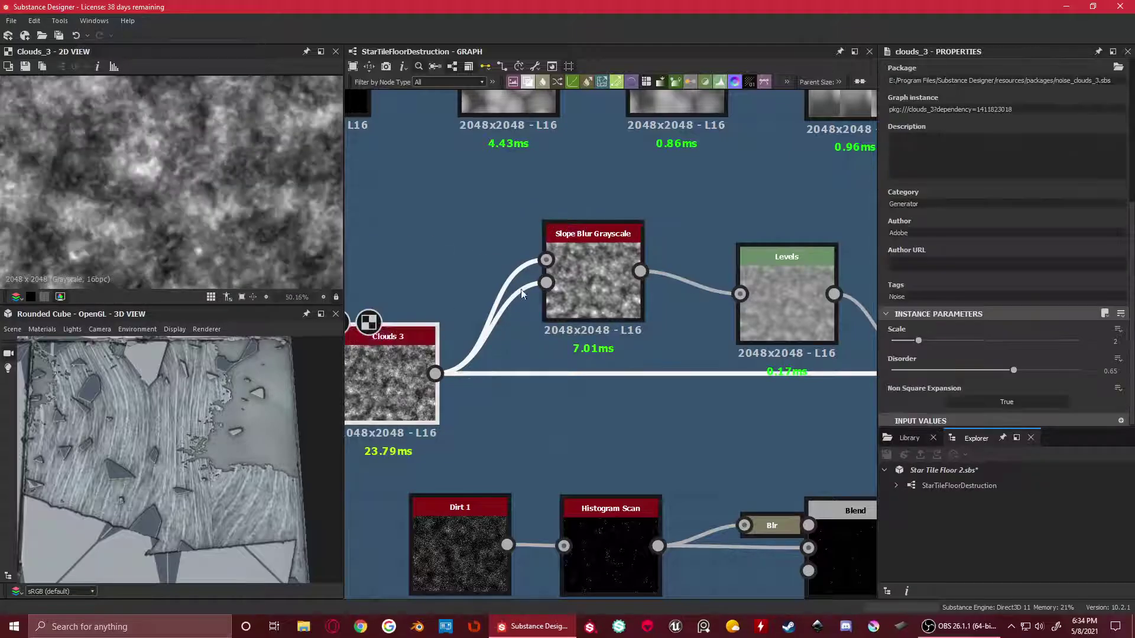
pyautogui.doubleClick(609, 284)
pyautogui.scroll(-3, 588, 265)
pyautogui.scroll(3, 588, 264)
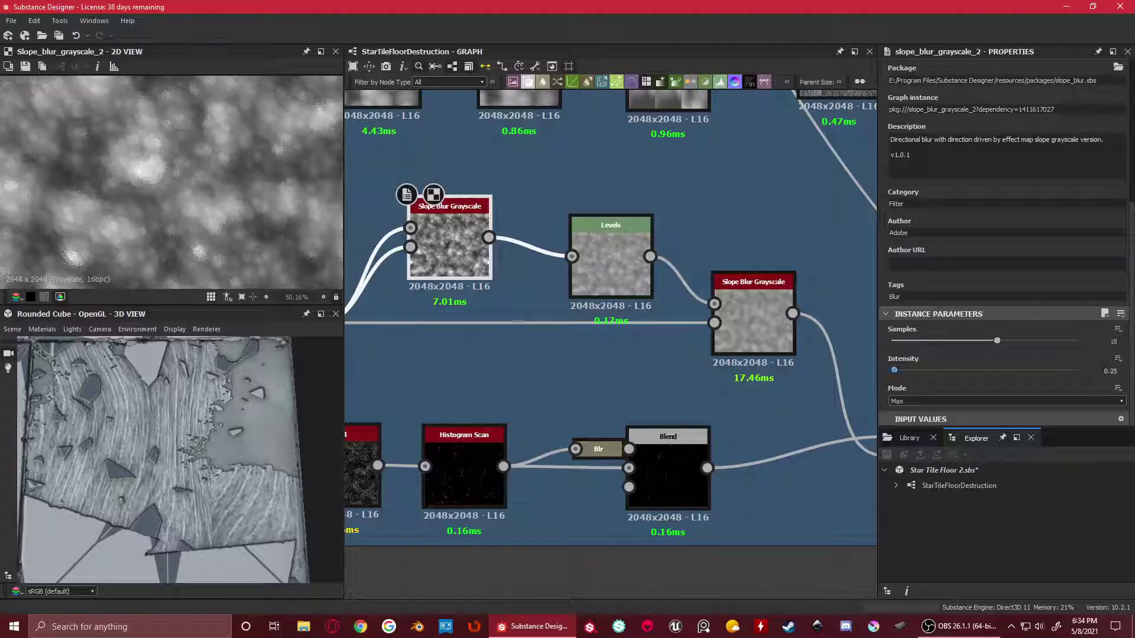
# Line up the Levels node with the first Slope Blur Grayscale and compare their outputs
pyautogui.doubleClick(604, 253)
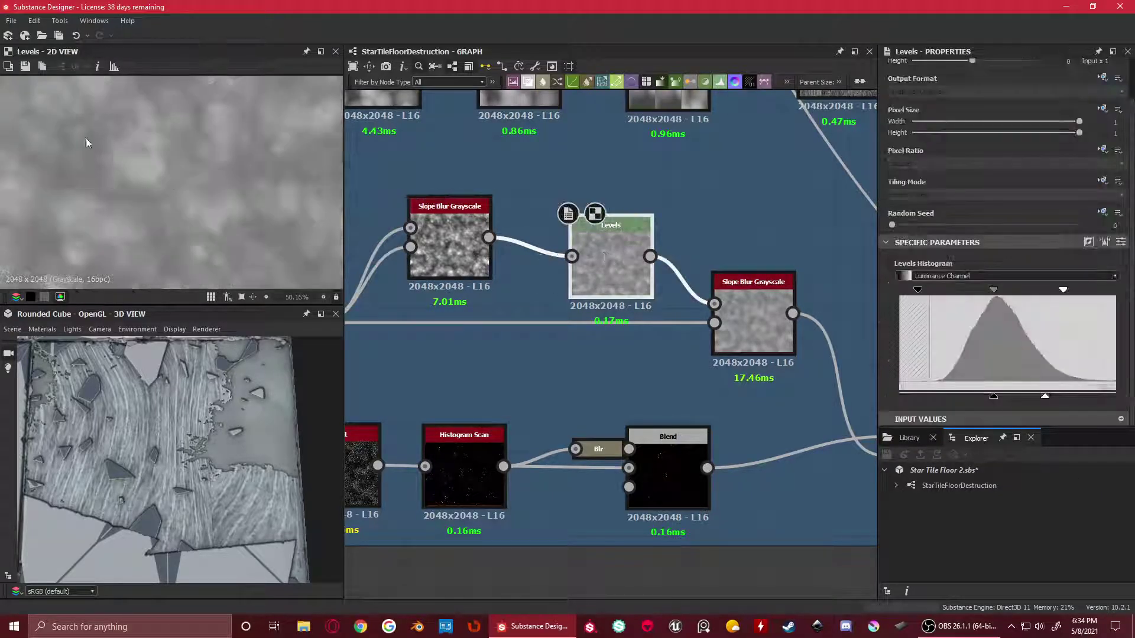
pyautogui.moveTo(602, 257); pyautogui.dragTo(597, 230)
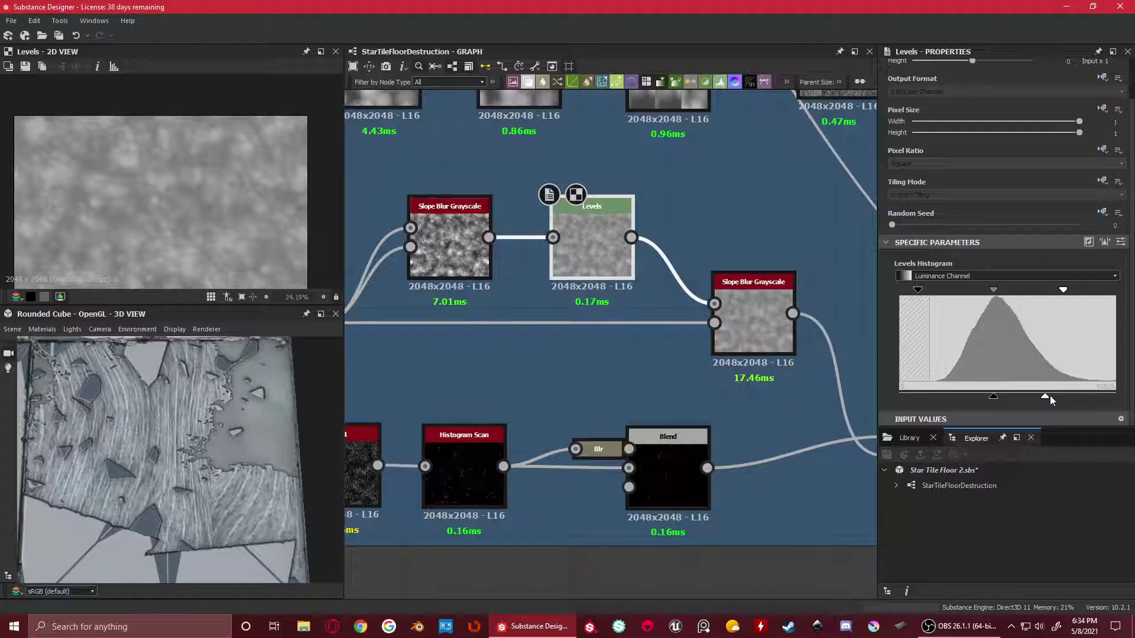
pyautogui.doubleClick(428, 239)
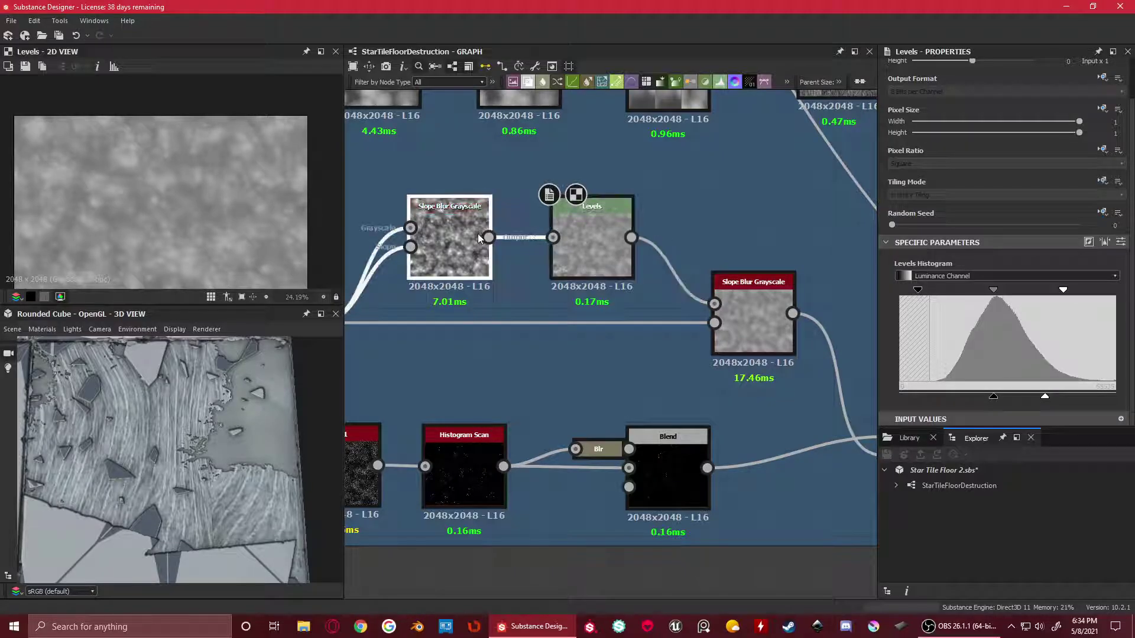
pyautogui.doubleClick(587, 220)
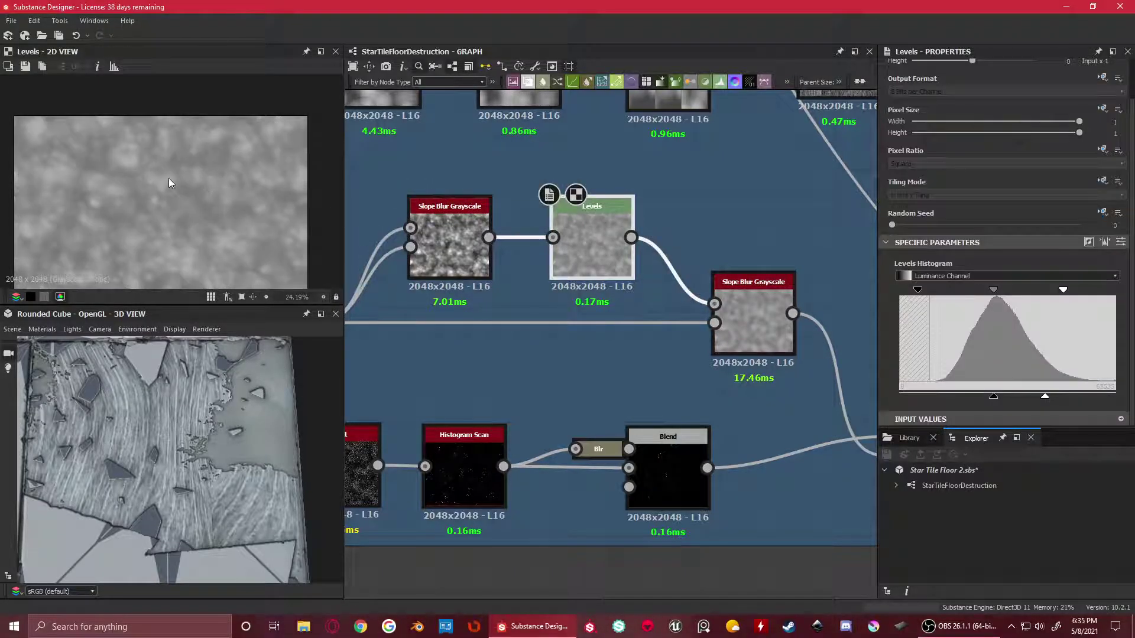
pyautogui.scroll(-3, 365, 254)
pyautogui.scroll(2, 634, 303)
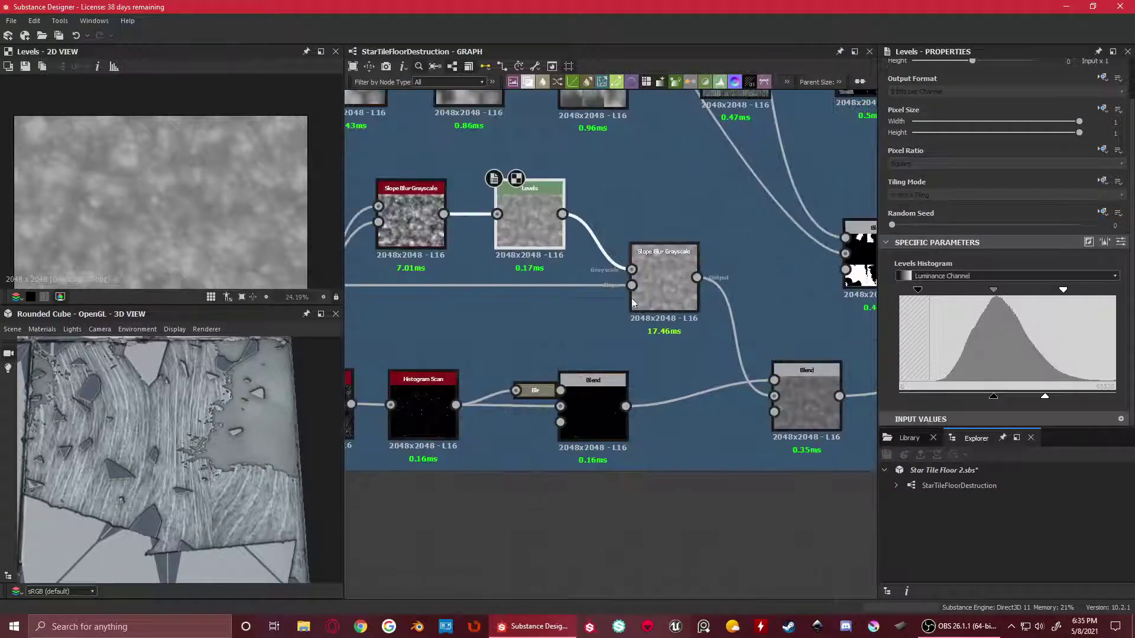
# Preview the second Slope Blur Grayscale node, which follows the Levels node, and trace its incoming connections
pyautogui.doubleClick(678, 271)
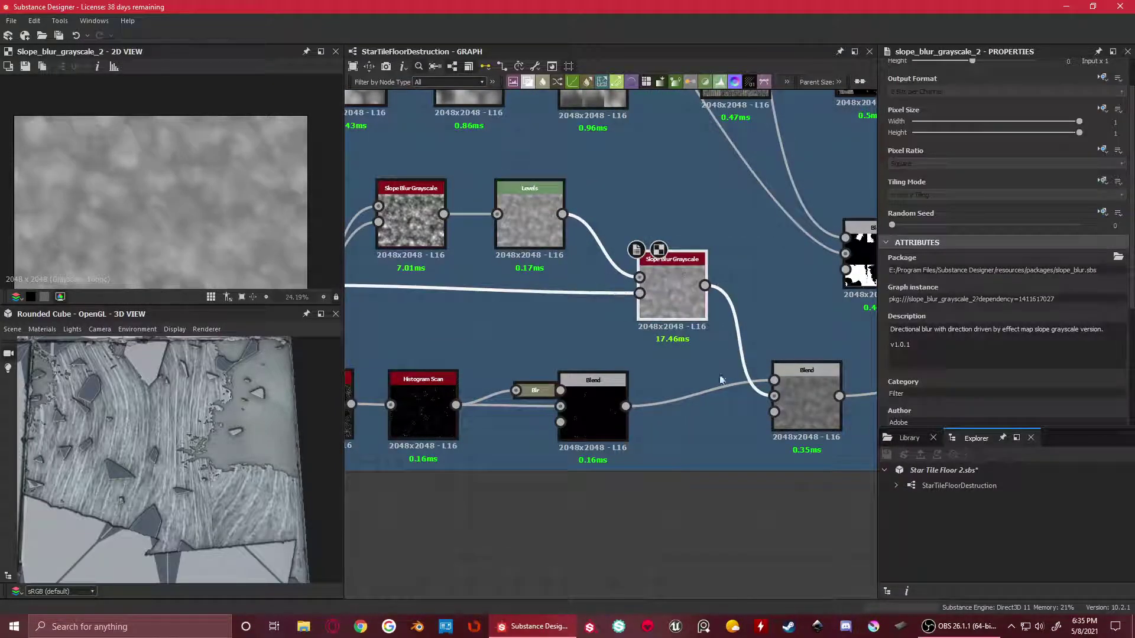
pyautogui.scroll(-2, 673, 284)
pyautogui.scroll(1, 672, 303)
pyautogui.scroll(2, 671, 302)
pyautogui.scroll(-2, 645, 256)
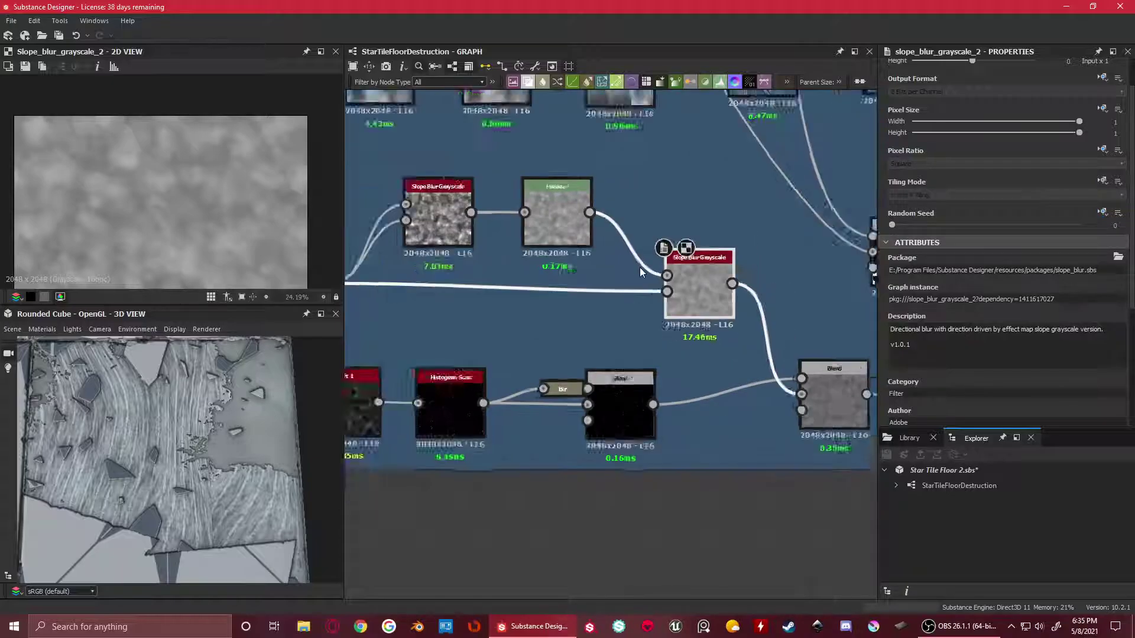
# Compare the Clouds 3 noise with the second Slope Blur Grayscale result and examine the blurred detail
pyautogui.moveTo(452, 302); pyautogui.dragTo(582, 283, button='middle')
pyautogui.doubleClick(479, 254)
pyautogui.doubleClick(827, 257)
pyautogui.scroll(3, 239, 192)
pyautogui.scroll(-3, 147, 172)
pyautogui.moveTo(152, 170); pyautogui.dragTo(214, 79, button='middle')
pyautogui.scroll(-2, 819, 370)
# Preview the Multiply Blend node that combines the second Slope Blur Grayscale with the dirt branch
pyautogui.moveTo(830, 372); pyautogui.dragTo(726, 365, button='middle')
pyautogui.scroll(1, 680, 353)
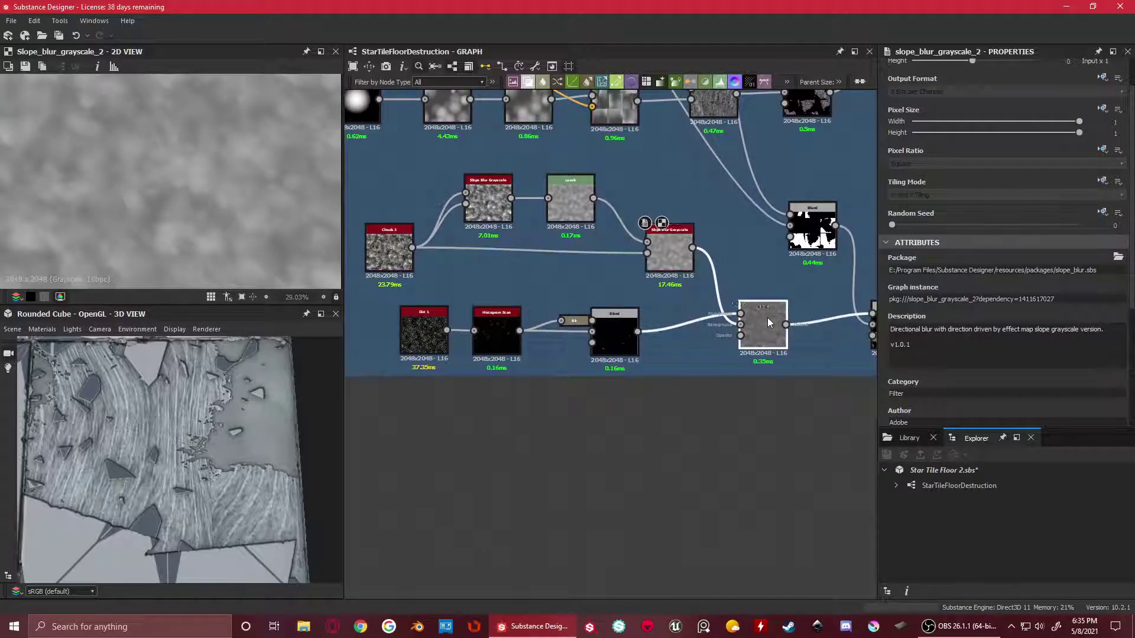
pyautogui.doubleClick(767, 317)
pyautogui.scroll(-4, 335, 246)
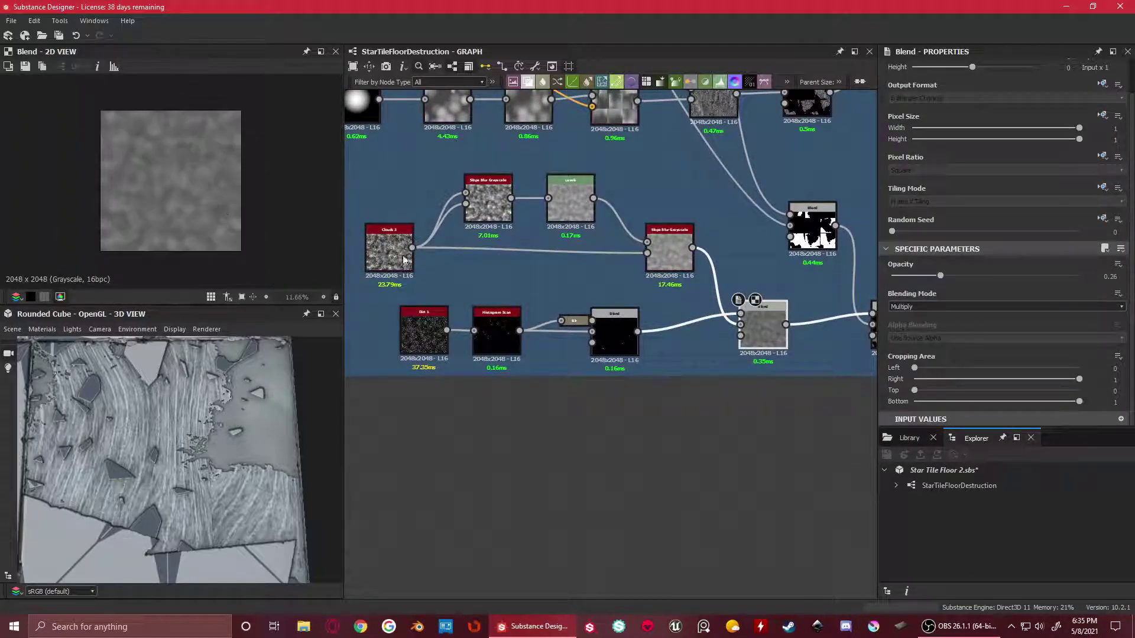
# Highlight the dirt branch, preview its Dirt 1 noise node, and review the Scale and Disorder parameters
pyautogui.moveTo(576, 357); pyautogui.dragTo(629, 358, button='middle')
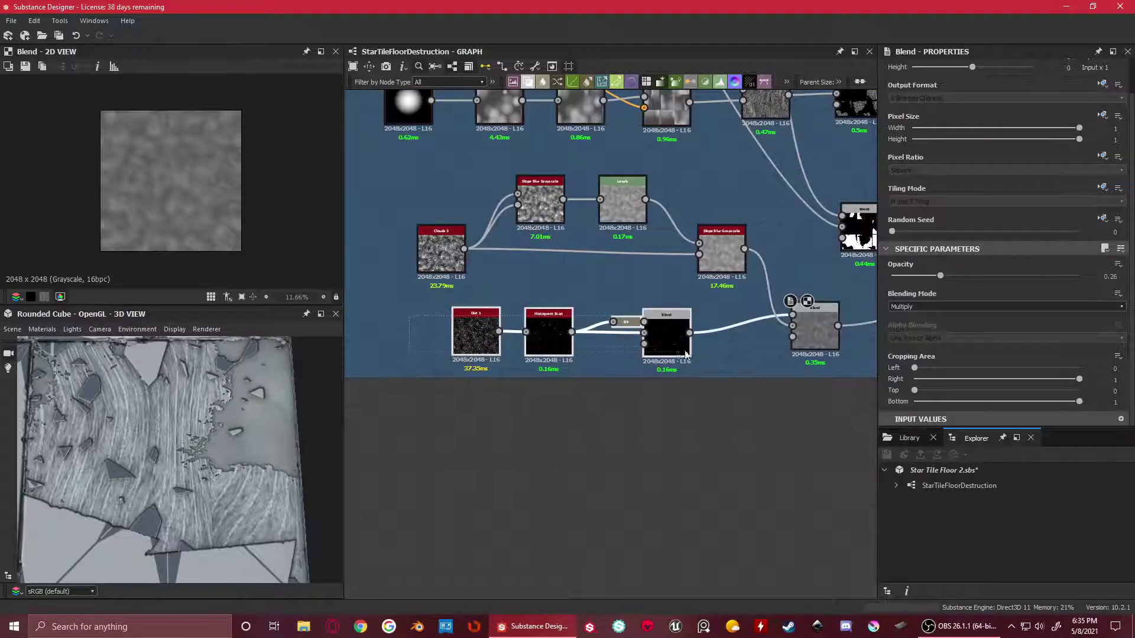
pyautogui.scroll(2, 510, 328)
pyautogui.doubleClick(466, 314)
pyautogui.scroll(4, 185, 168)
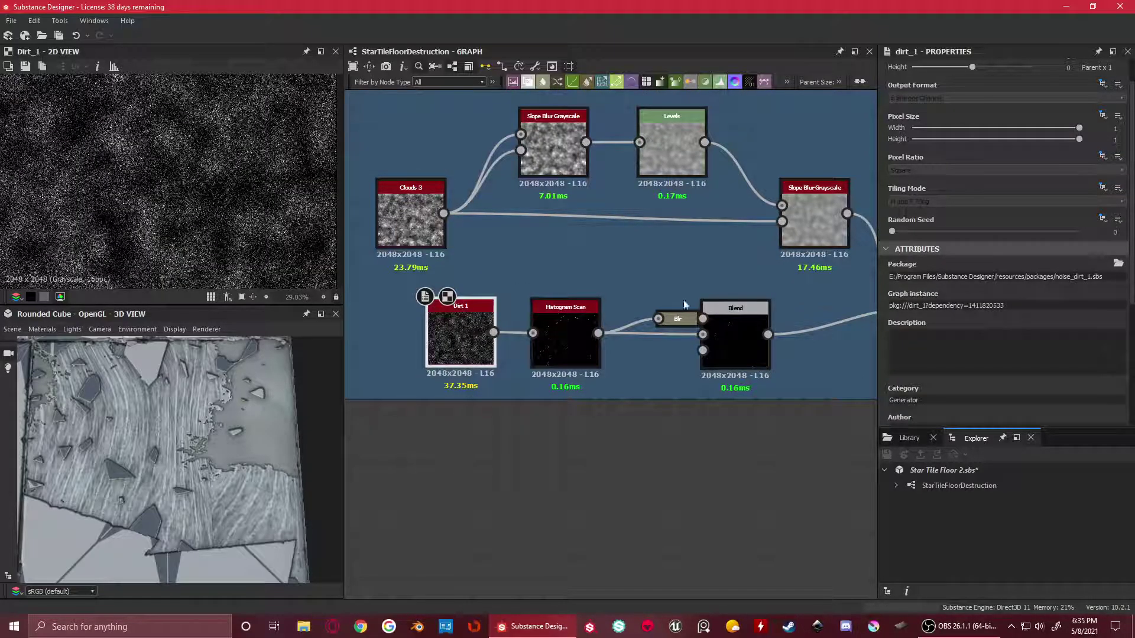
pyautogui.scroll(-5, 1066, 308)
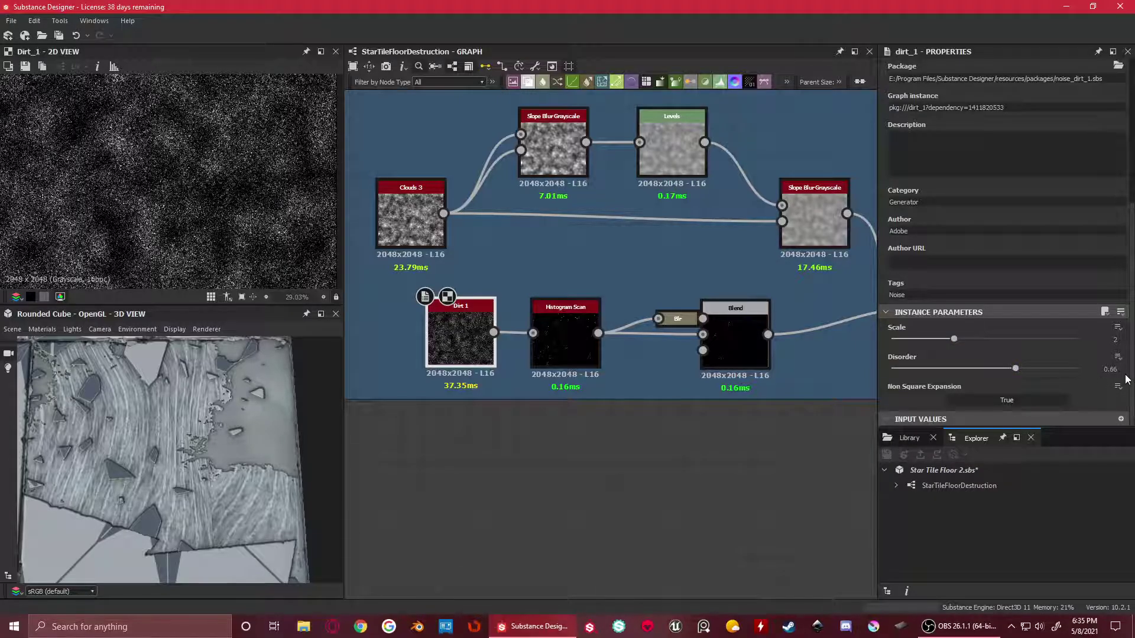
pyautogui.scroll(-2, 222, 200)
# Compare the Histogram Scan output with the Dirt 1 noise feeding it, and examine the isolated specks and scan parameters
pyautogui.click(593, 342)
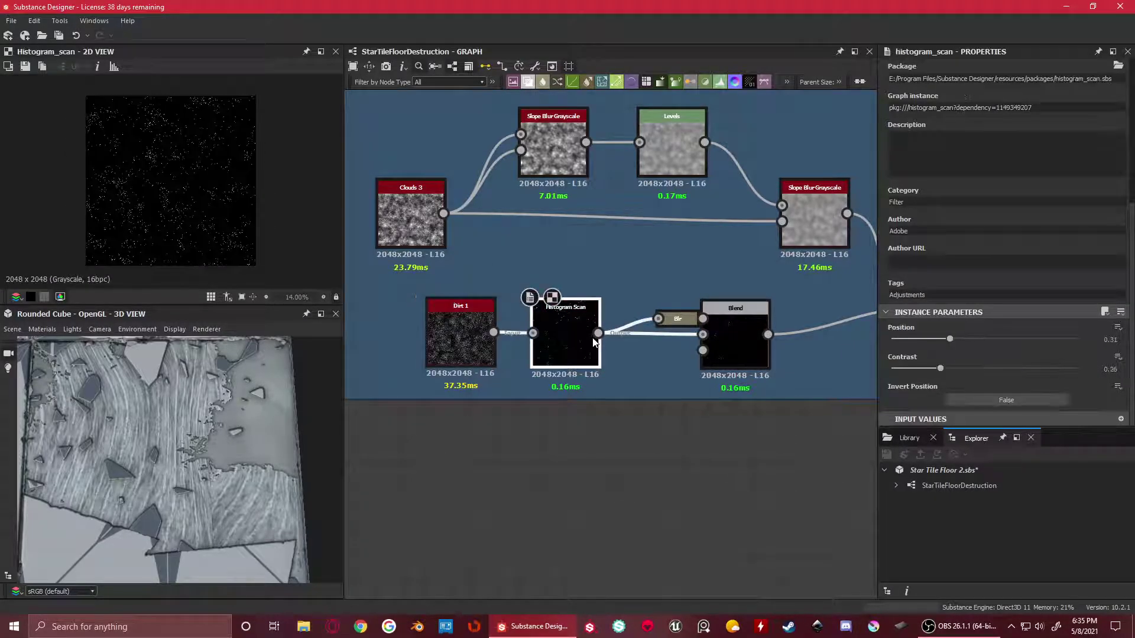
pyautogui.scroll(2, 202, 144)
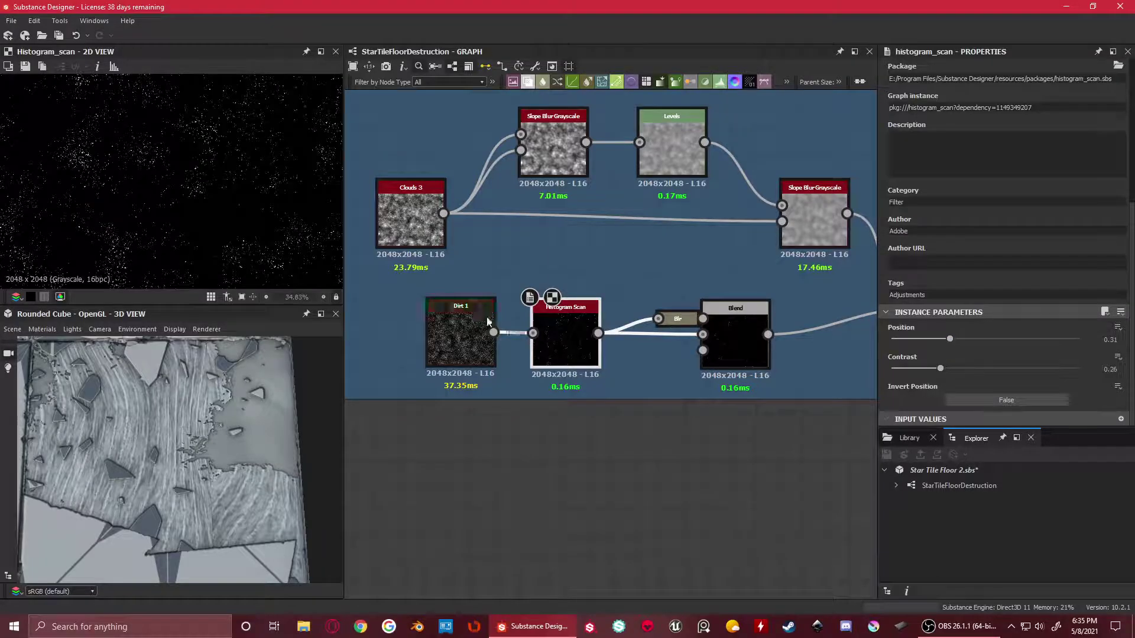
pyautogui.click(475, 308)
pyautogui.scroll(2, 134, 134)
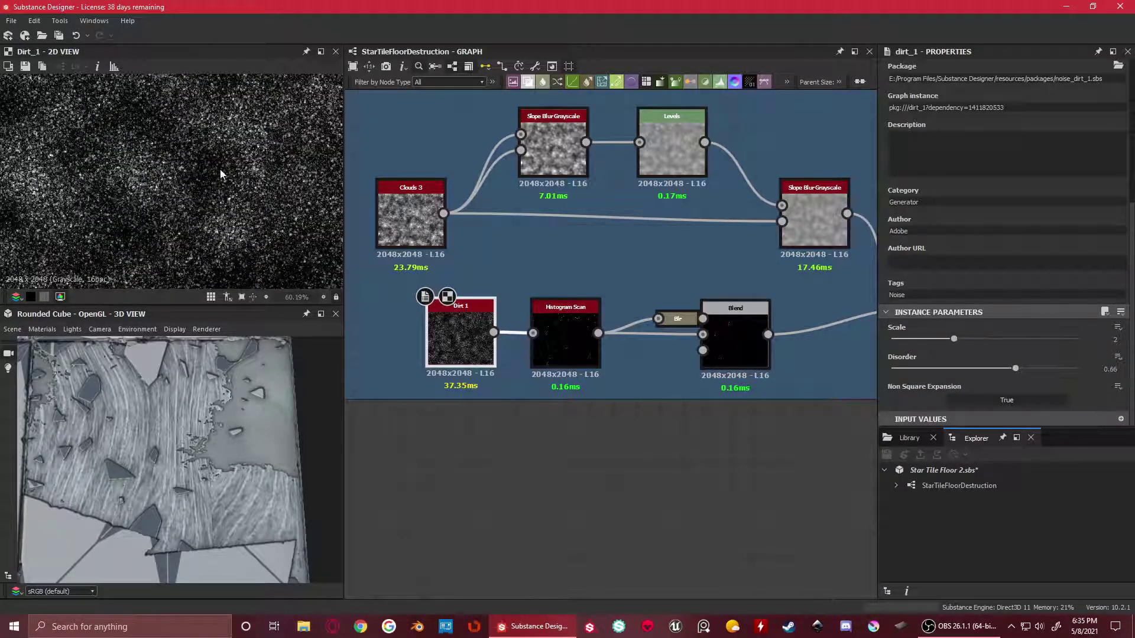
pyautogui.scroll(3, 99, 167)
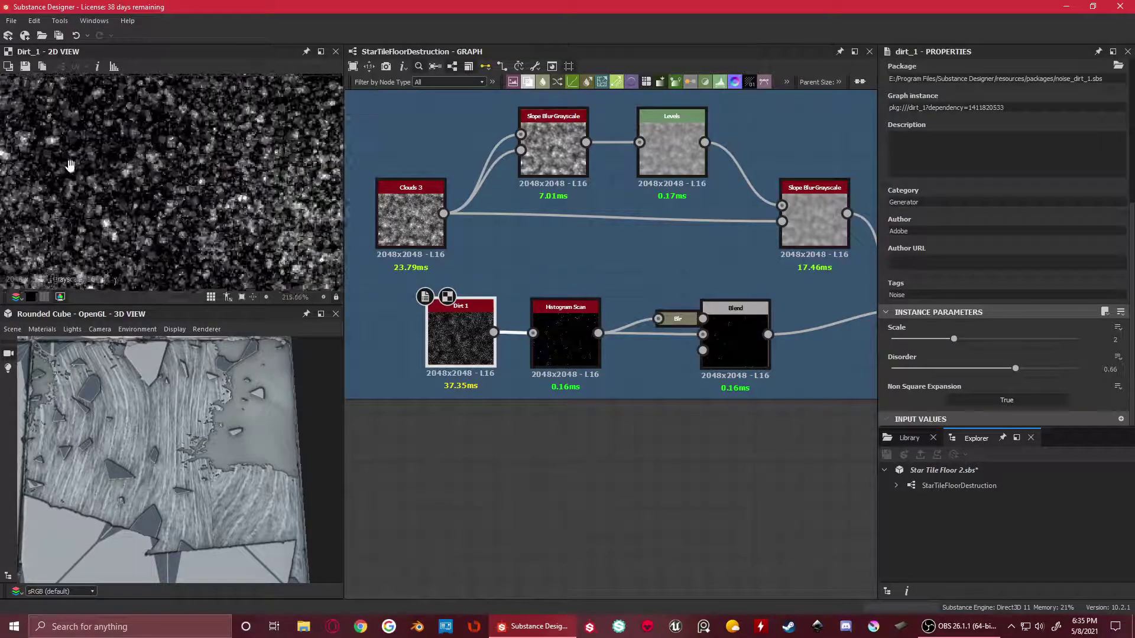
pyautogui.click(565, 334)
pyautogui.scroll(-1, 213, 236)
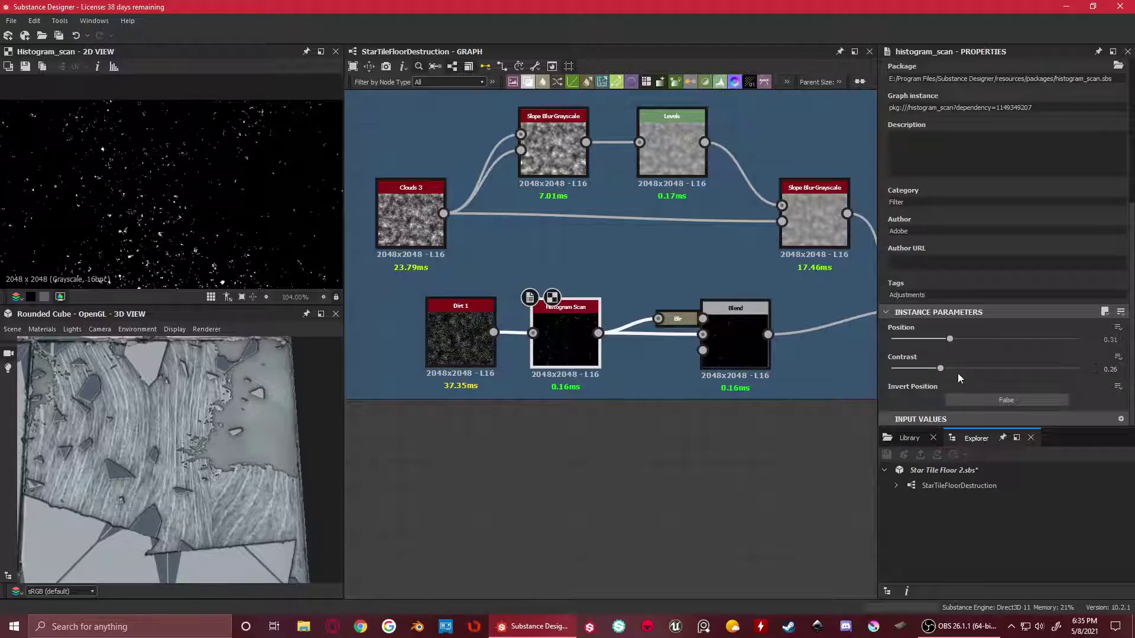
pyautogui.scroll(1, 195, 234)
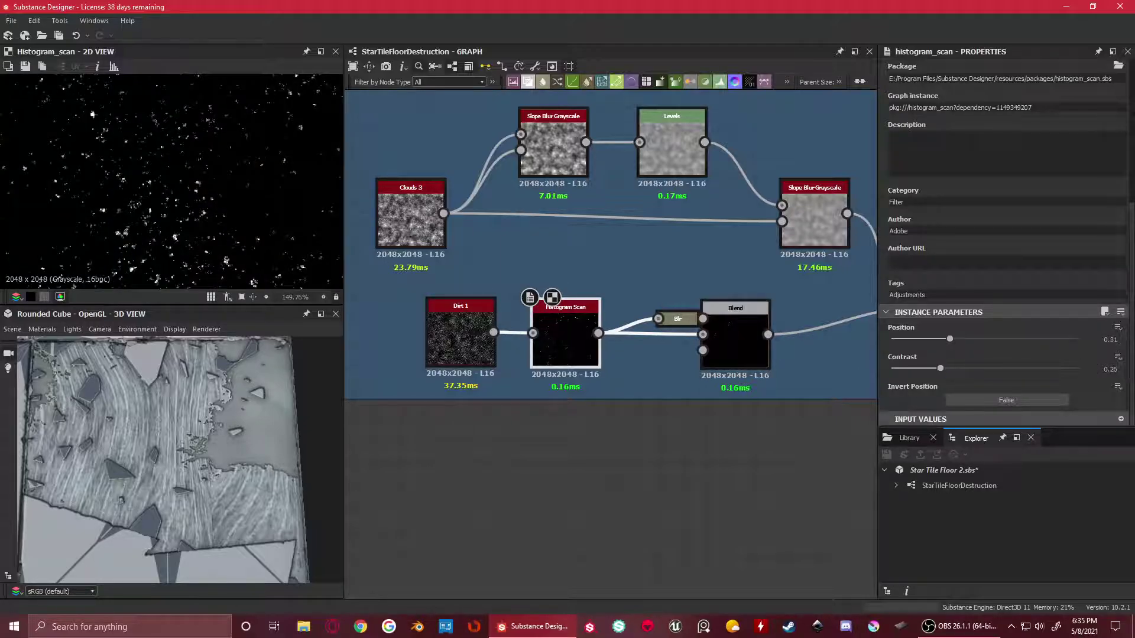
# Preview the Blur node after the Histogram Scan and the Min (Darken) Blend beside it, and examine the specks up close
pyautogui.moveTo(775, 351); pyautogui.dragTo(697, 355, button='middle')
pyautogui.scroll(-5, 234, 201)
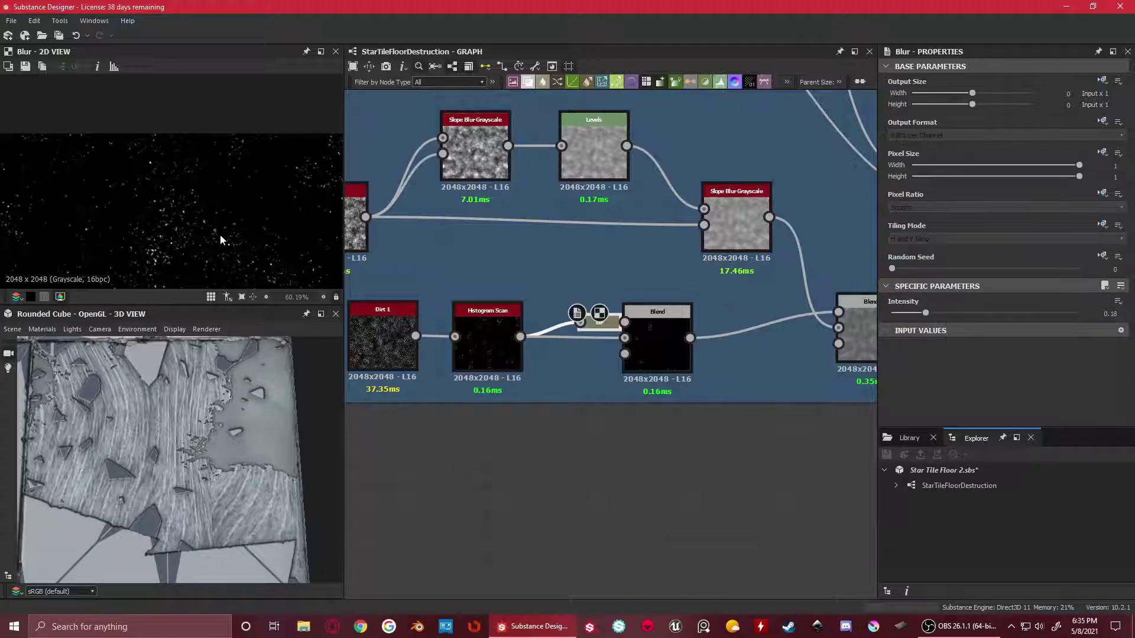
pyautogui.click(661, 335)
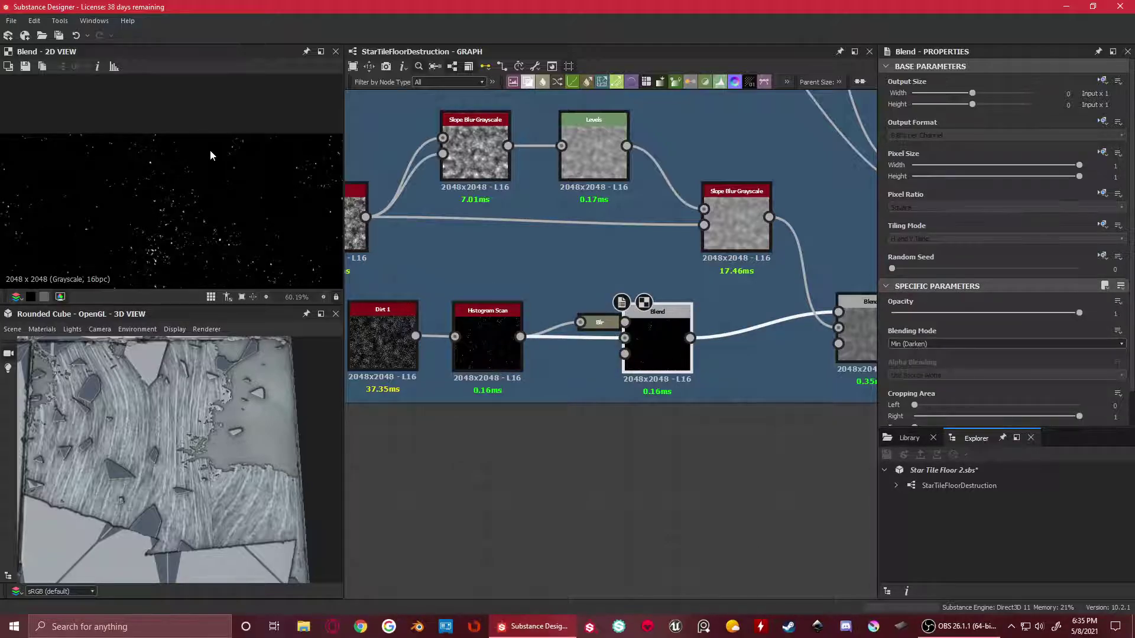
pyautogui.scroll(5, 168, 207)
pyautogui.scroll(3, 178, 176)
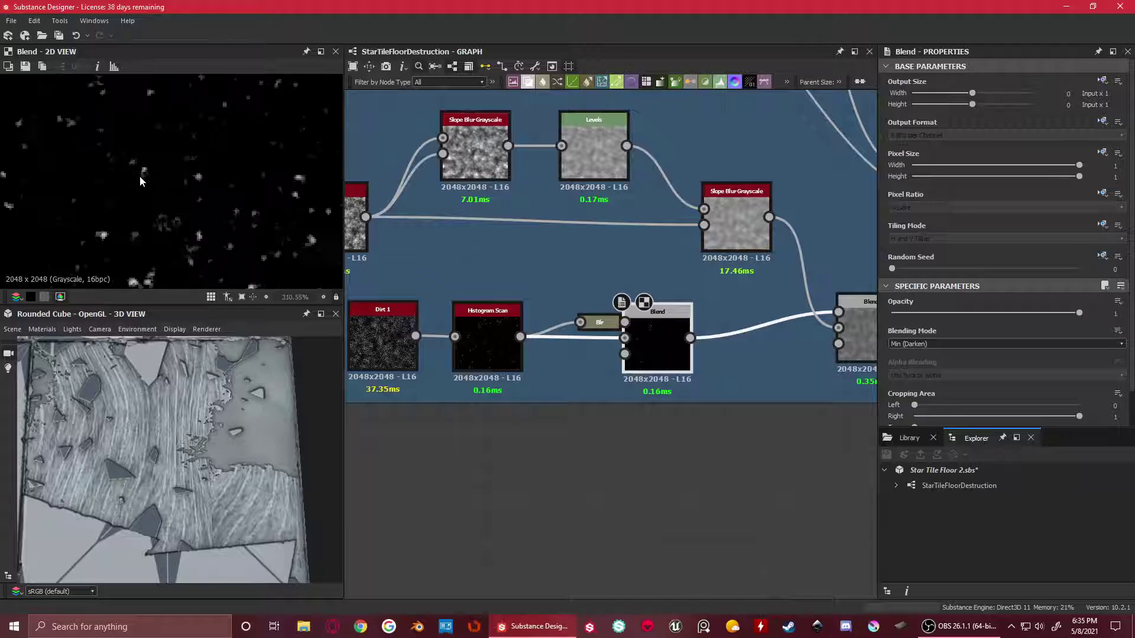
# Try the Multiply blending mode on the dirt-branch Blend, inspect the specks, and return the mode to Min (Darken)
pyautogui.click(995, 348)
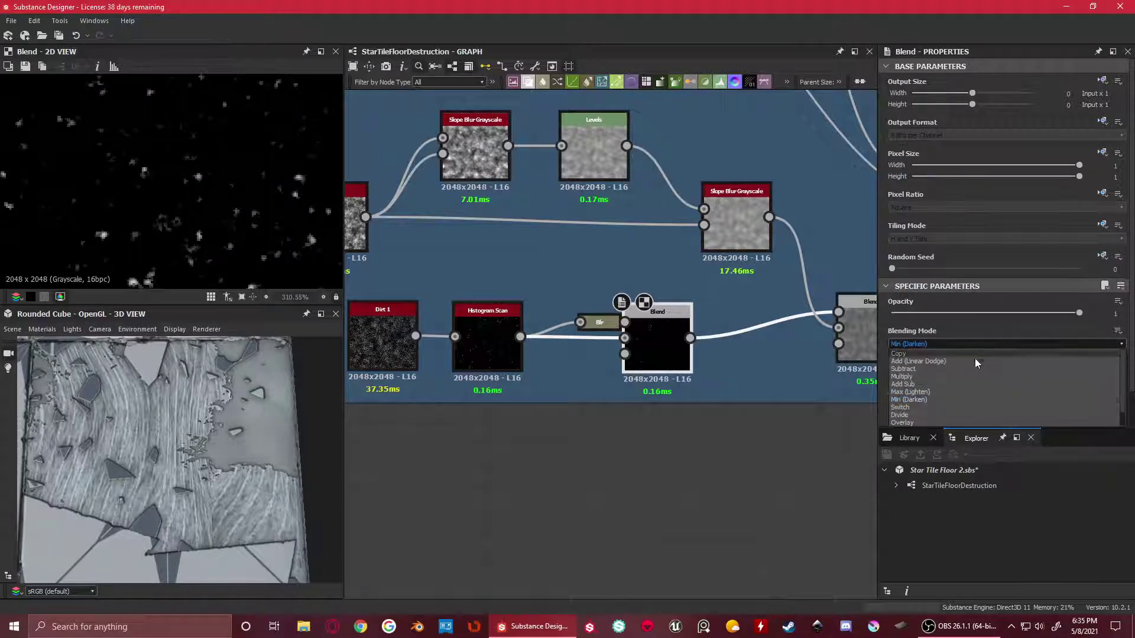
pyautogui.click(951, 376)
pyautogui.scroll(5, 276, 202)
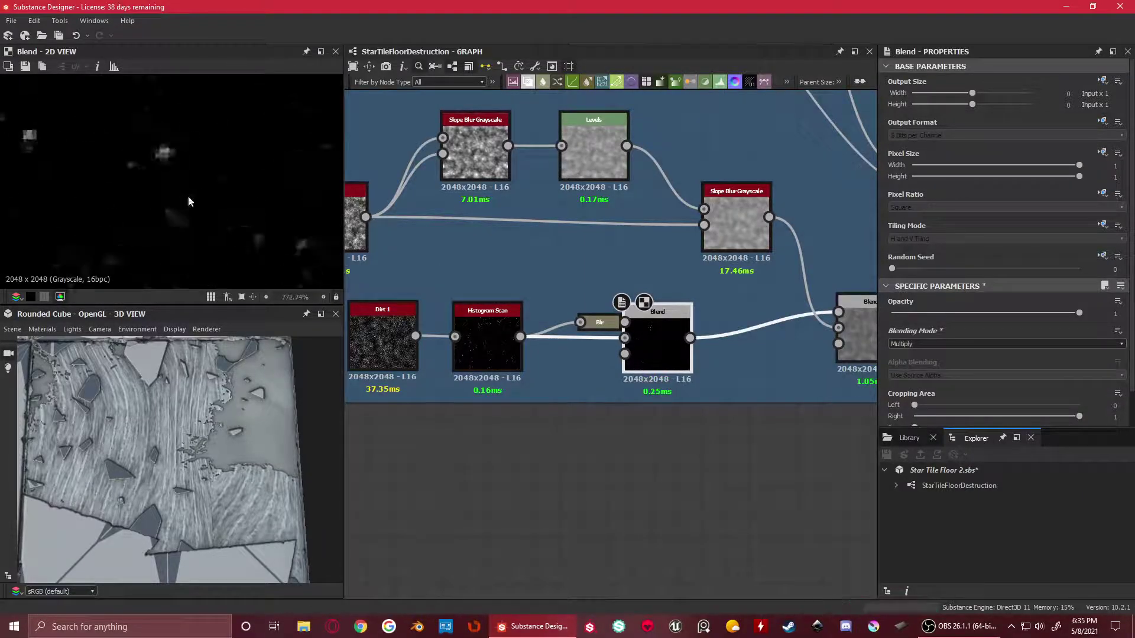
pyautogui.click(999, 343)
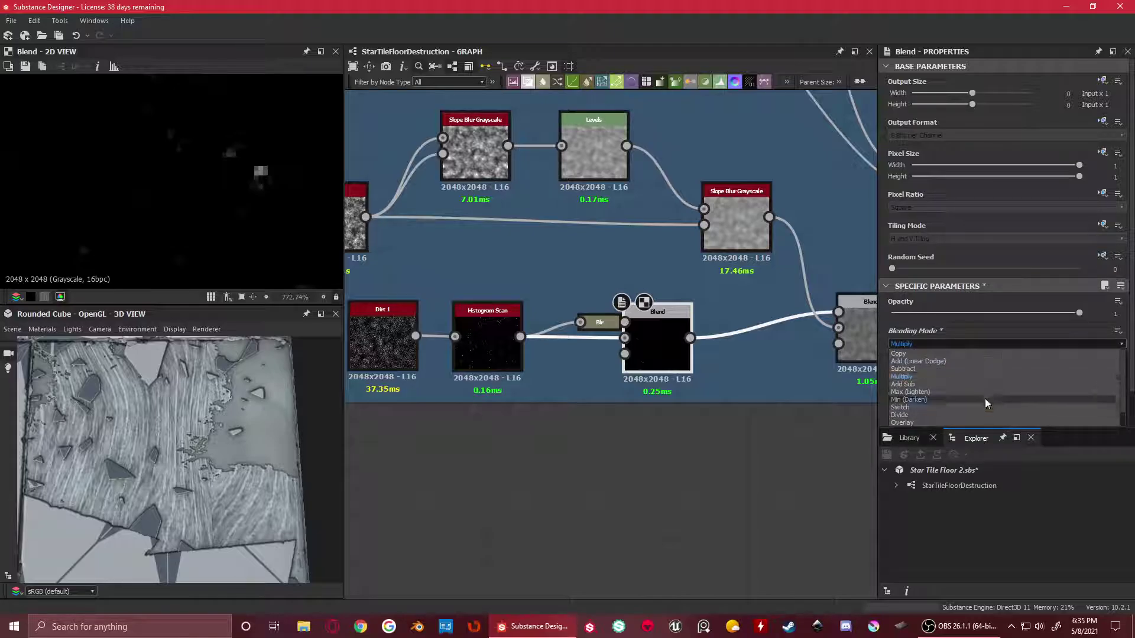
pyautogui.click(985, 398)
pyautogui.scroll(3, 308, 170)
# Shift the dirt-branch Blend slightly away from the Histogram Scan and examine its Min (Darken) specks at pixel level and zoomed out
pyautogui.doubleClick(495, 335)
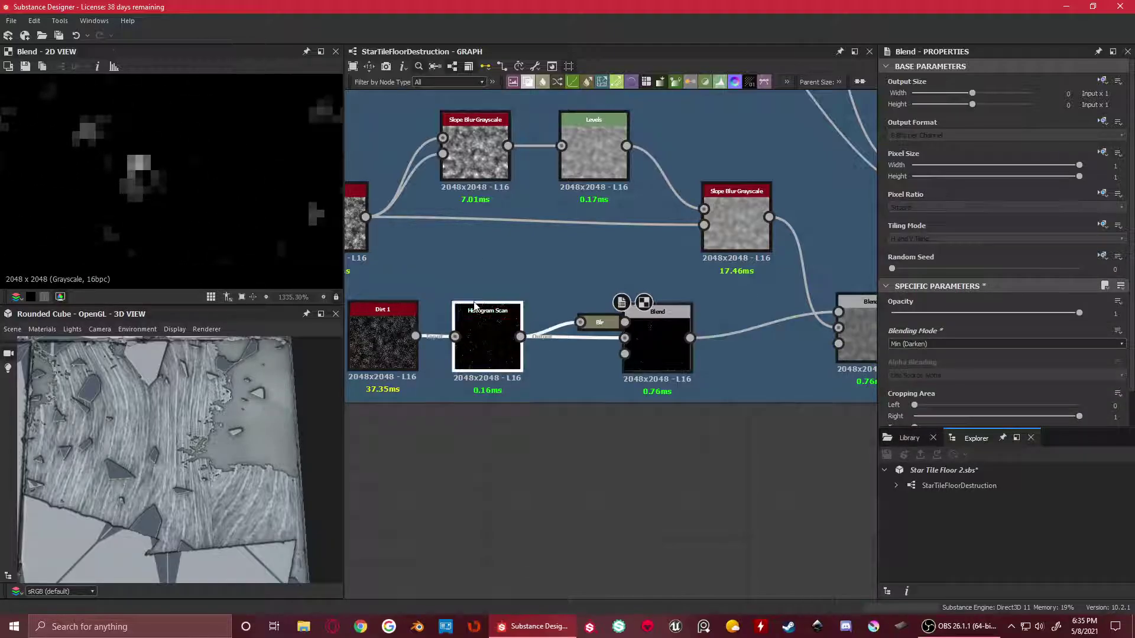
pyautogui.doubleClick(651, 324)
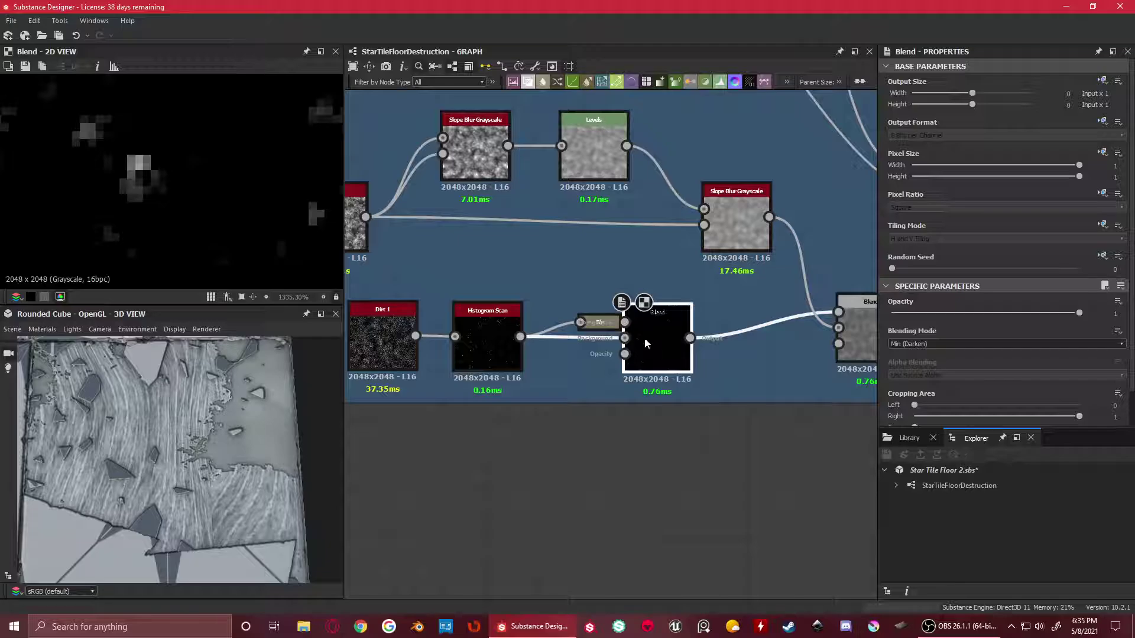
pyautogui.moveTo(651, 323); pyautogui.dragTo(673, 322)
pyautogui.doubleClick(500, 324)
pyautogui.doubleClick(680, 329)
pyautogui.scroll(3, 154, 193)
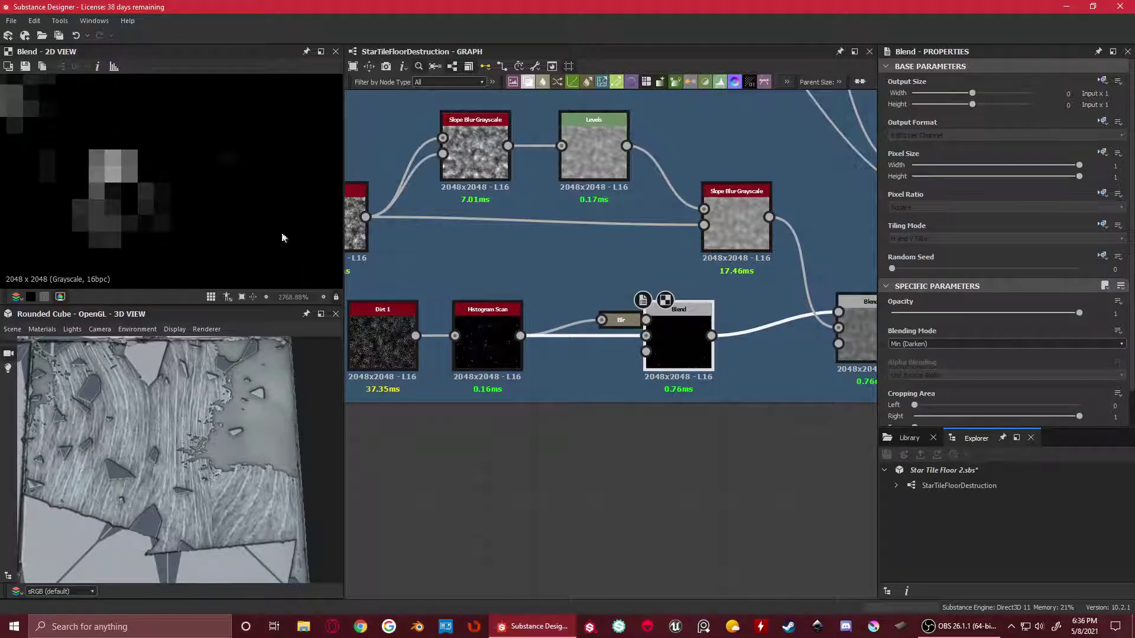
pyautogui.scroll(-10, 110, 204)
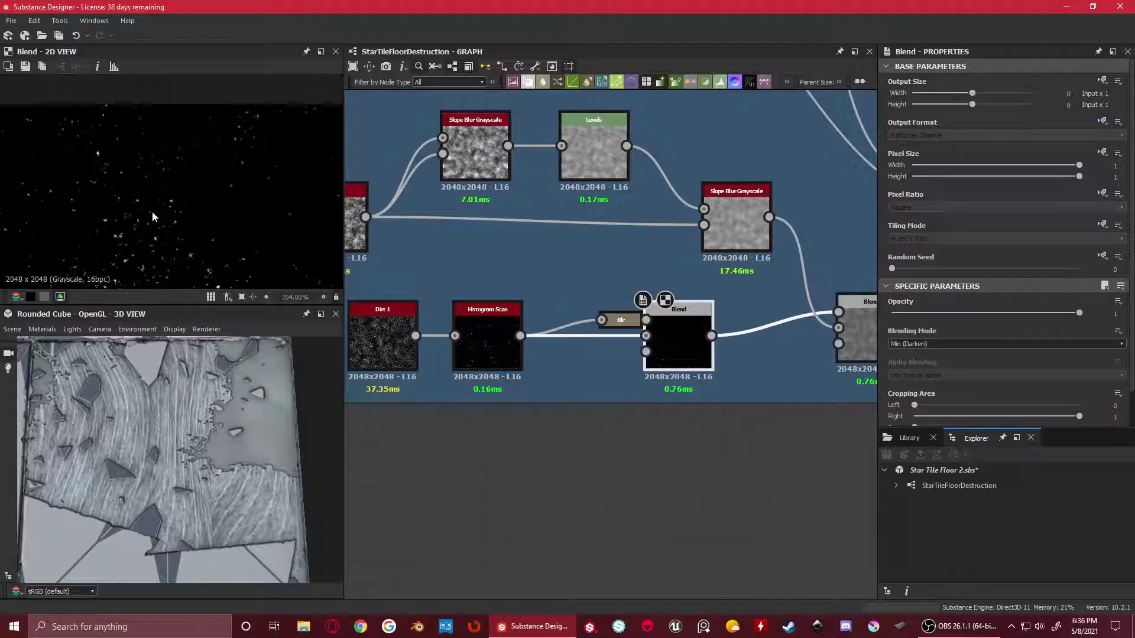
# Preview the Multiply Blend that combines the second Slope Blur Grayscale with the dirt specks
pyautogui.moveTo(770, 411); pyautogui.dragTo(610, 372, button='middle')
pyautogui.scroll(2, 745, 277)
pyautogui.doubleClick(723, 265)
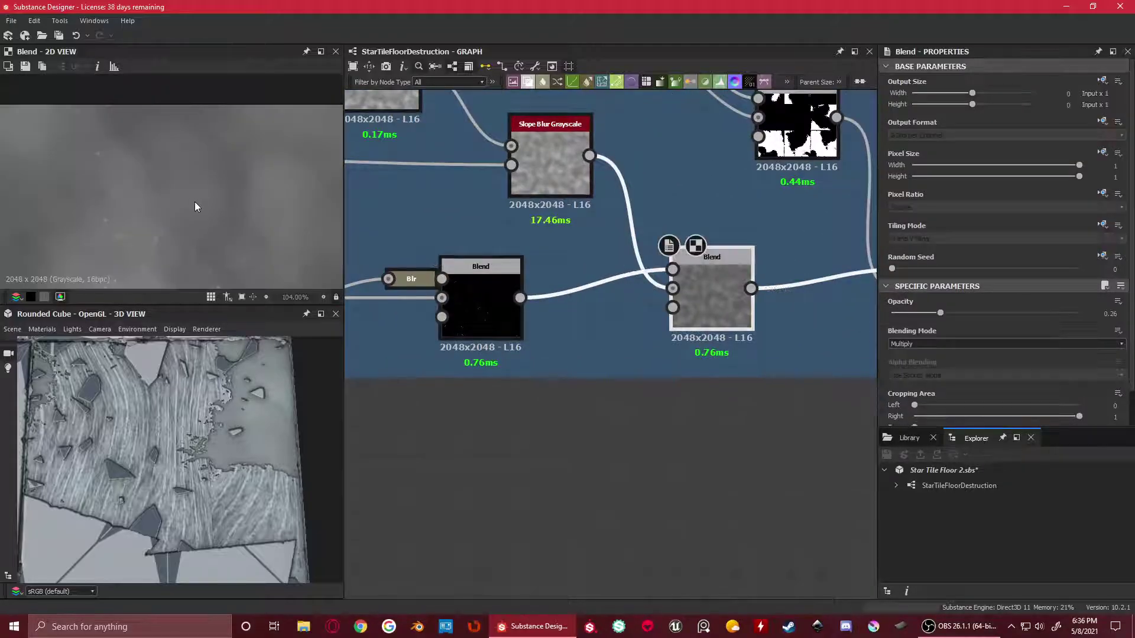
pyautogui.scroll(-3, 712, 270)
pyautogui.scroll(-3, 157, 210)
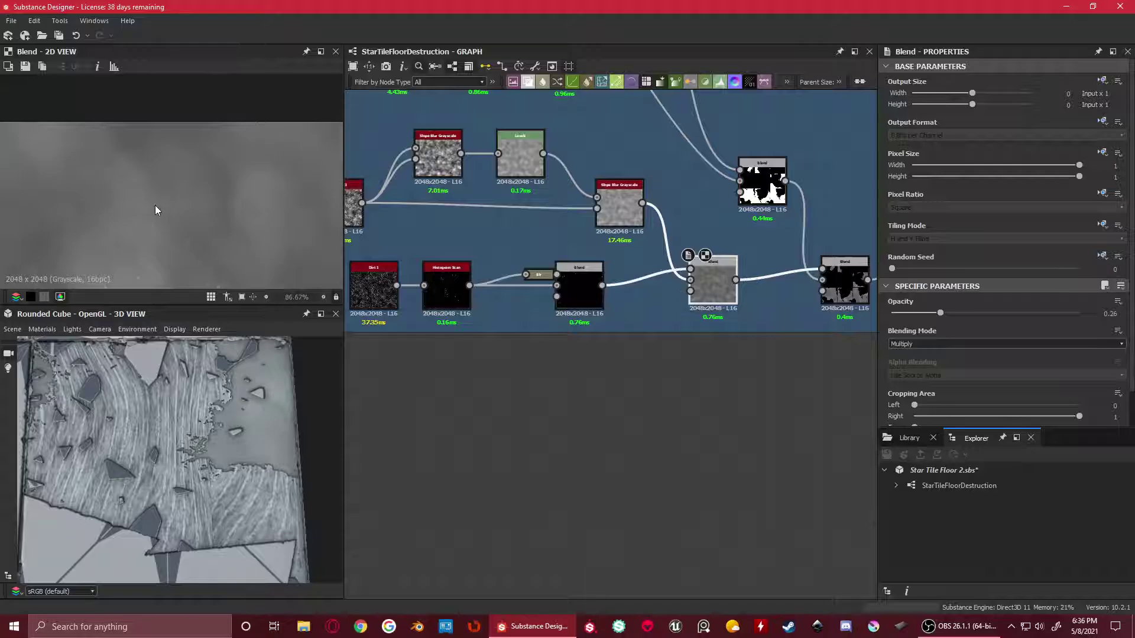
# Compare the two inputs of the Multiply Blend: the dirt-branch Blend and the second Slope Blur Grayscale
pyautogui.scroll(1, 572, 283)
pyautogui.doubleClick(572, 284)
pyautogui.doubleClick(618, 189)
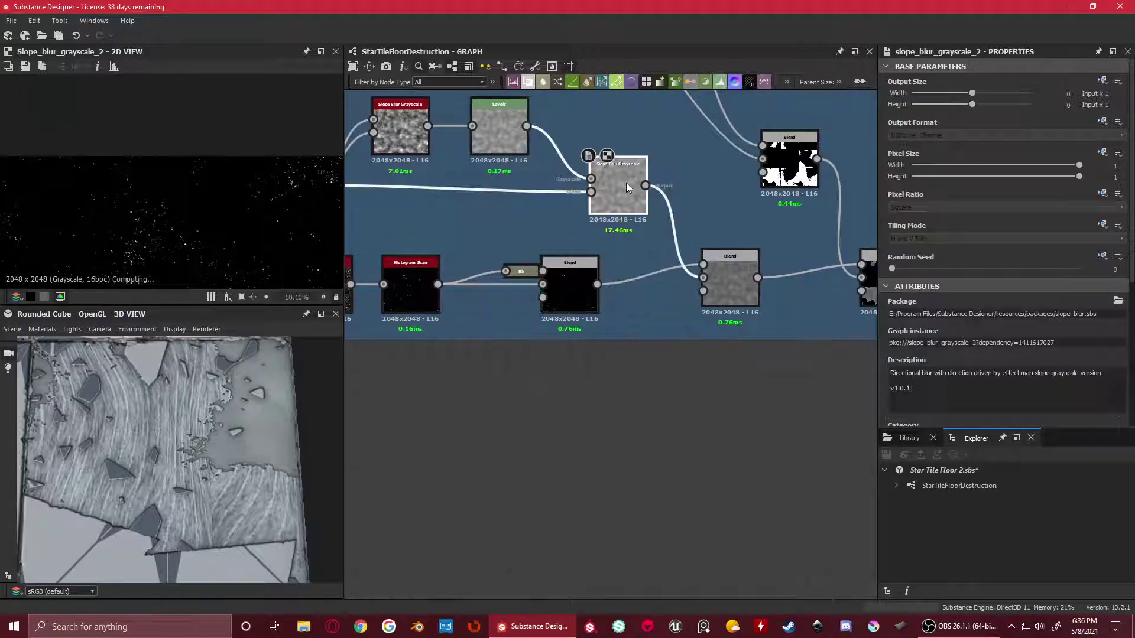
pyautogui.scroll(-2, 158, 97)
pyautogui.scroll(-2, 158, 97)
pyautogui.doubleClick(566, 296)
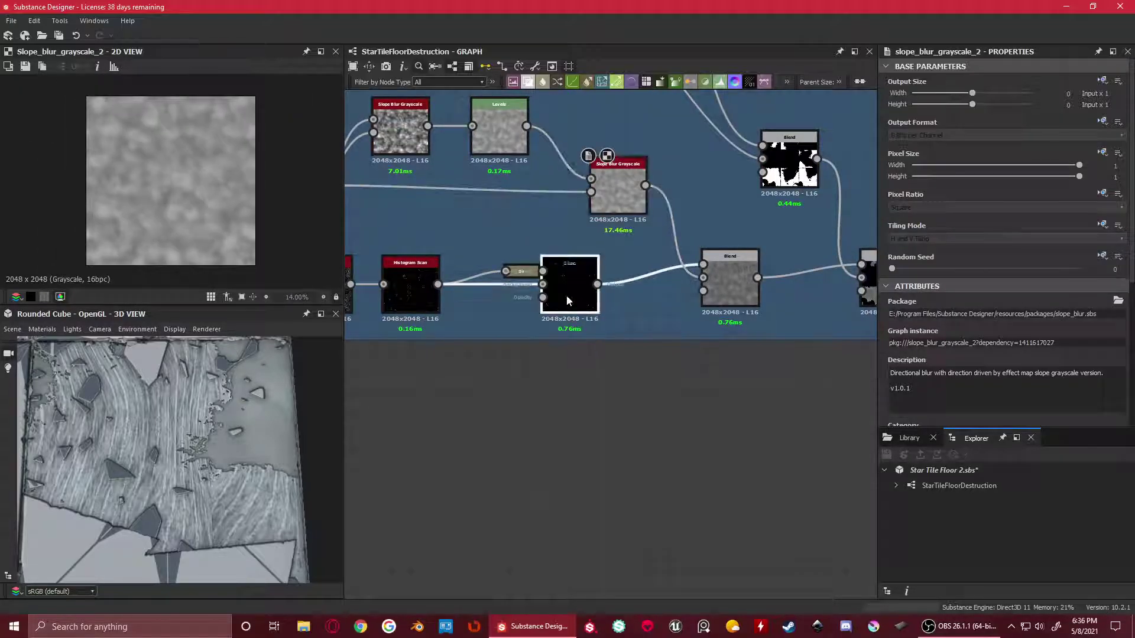
# Return to the Multiply Blend preview and examine the faint specks over the blurred clouds in several areas
pyautogui.click(742, 261)
pyautogui.doubleClick(743, 261)
pyautogui.scroll(8, 175, 145)
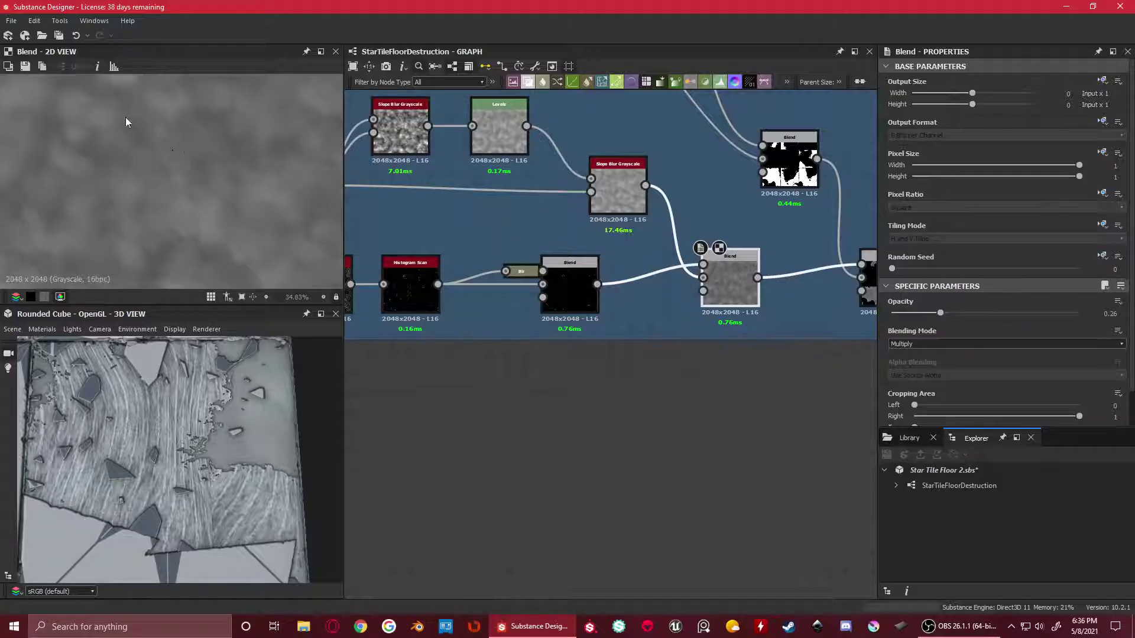
pyautogui.scroll(2, 169, 191)
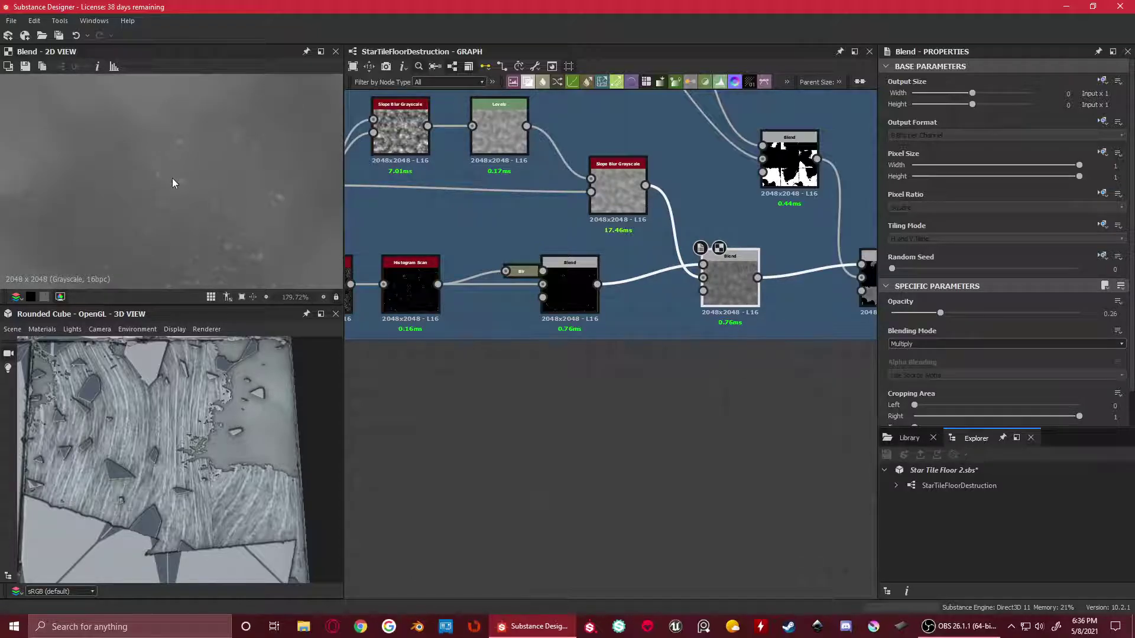
pyautogui.scroll(-4, 174, 197)
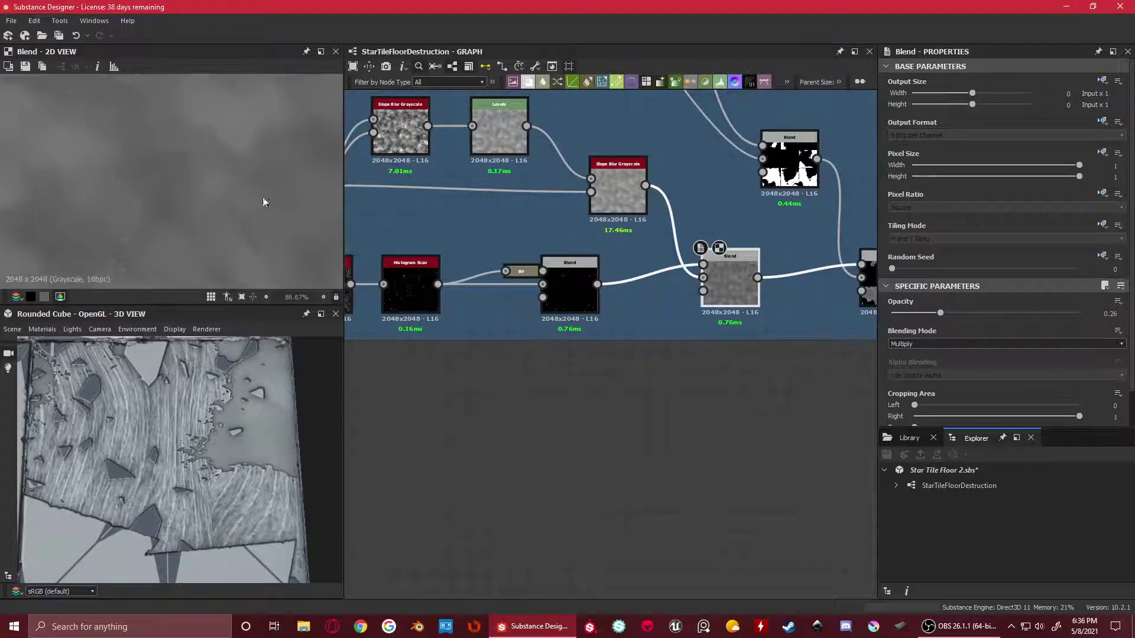
pyautogui.moveTo(255, 184); pyautogui.dragTo(206, 207, button='middle')
pyautogui.scroll(3, 113, 146)
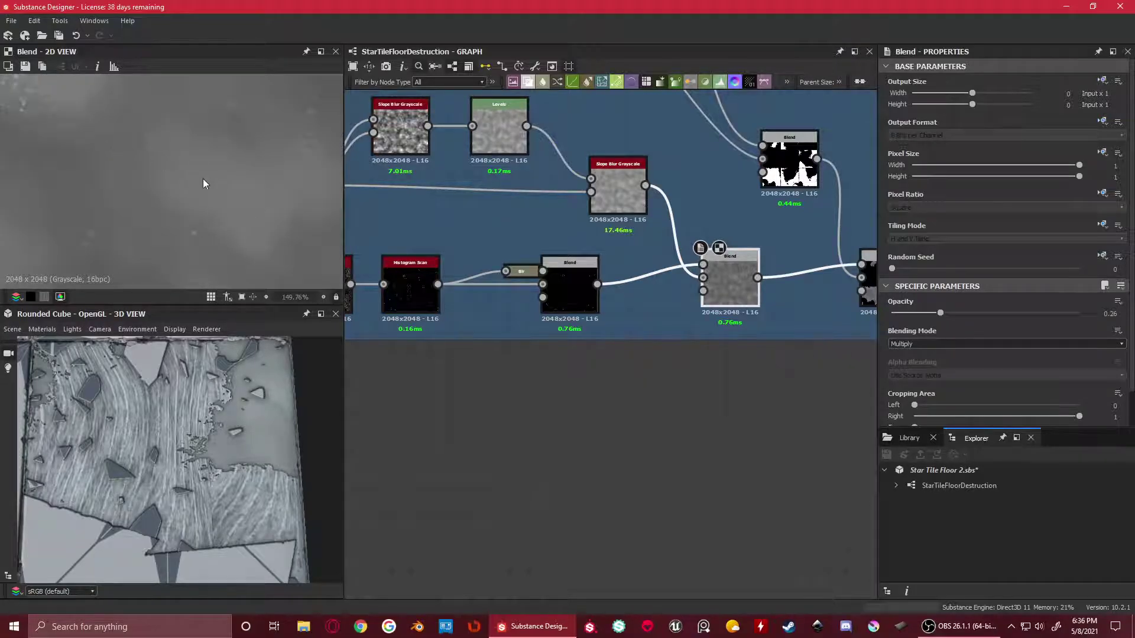
pyautogui.scroll(-3, 628, 355)
# Preview the last Multiply Blend of the lower branch and examine how the cloud detail is masked to the grout patches
pyautogui.scroll(-10, 274, 212)
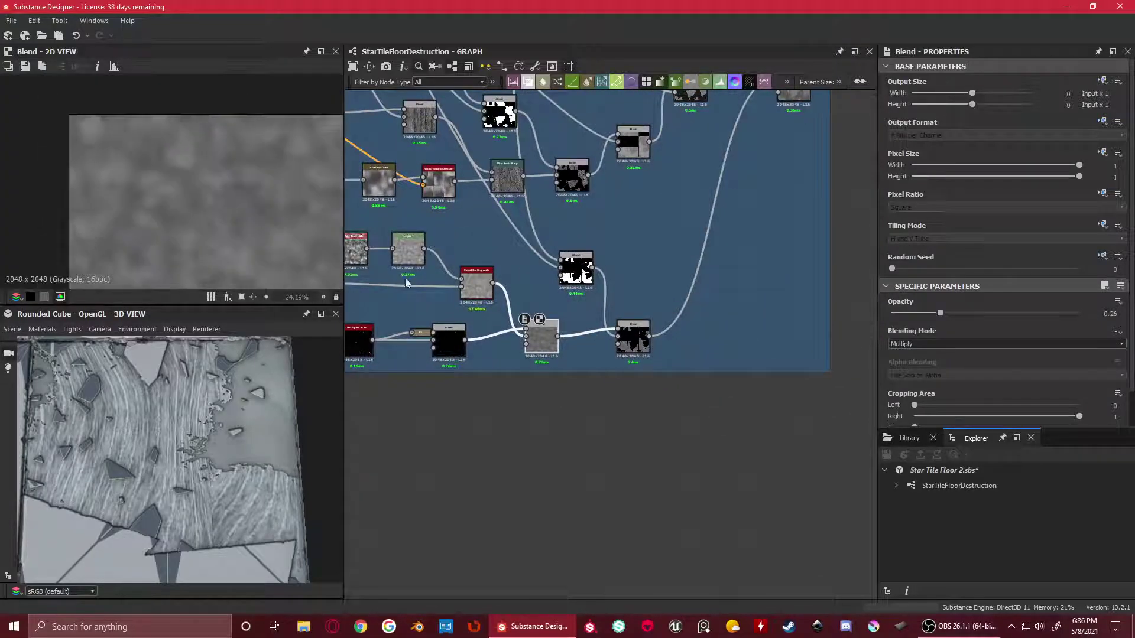
pyautogui.doubleClick(635, 348)
pyautogui.scroll(3, 185, 160)
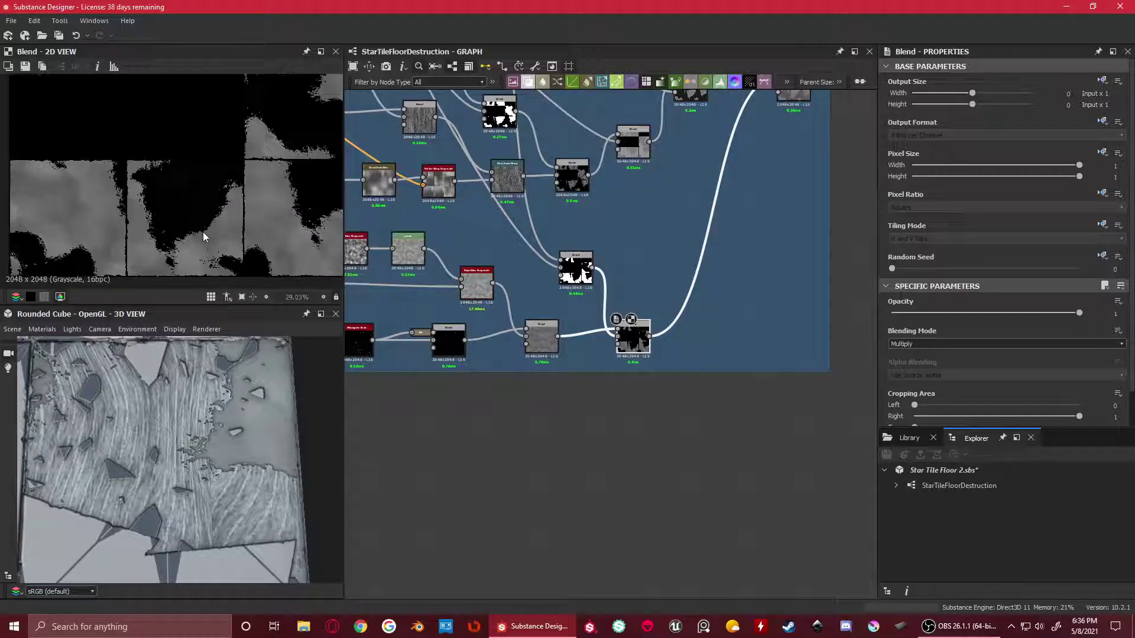
pyautogui.scroll(1, 176, 205)
pyautogui.scroll(2, 577, 297)
pyautogui.moveTo(577, 297); pyautogui.dragTo(634, 404, button='middle')
pyautogui.scroll(-3, 637, 343)
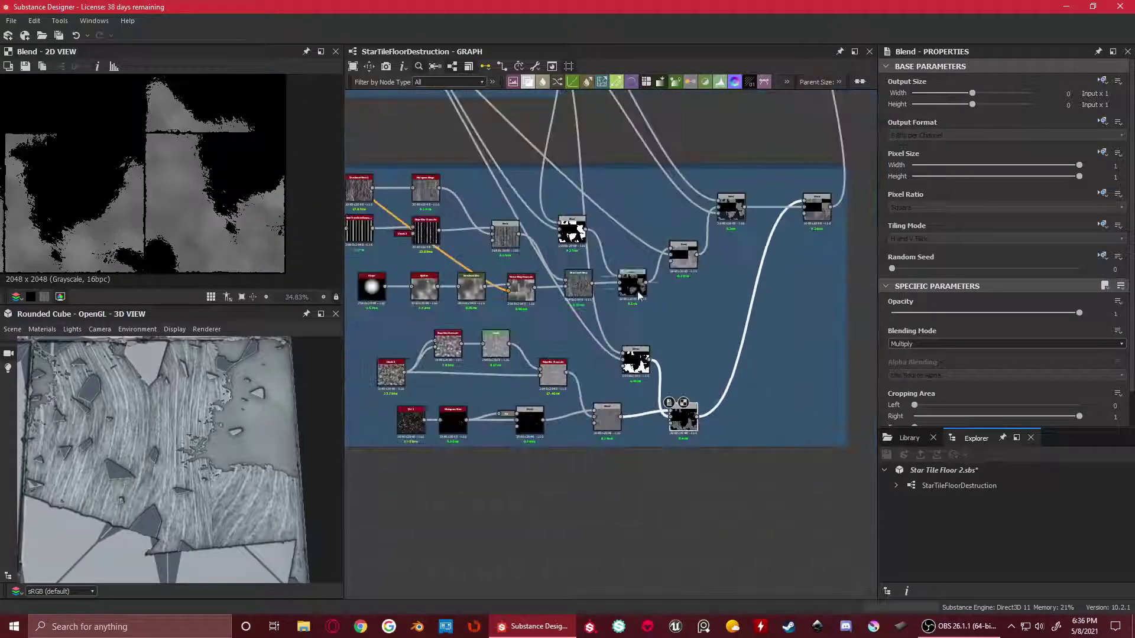
# Compare the black-and-white Multiply mask Blend with the Dirt section's Histogram Scan that feeds it
pyautogui.doubleClick(639, 370)
pyautogui.scroll(-2, 635, 358)
pyautogui.moveTo(566, 188); pyautogui.dragTo(598, 307, button='middle')
pyautogui.scroll(3, 598, 256)
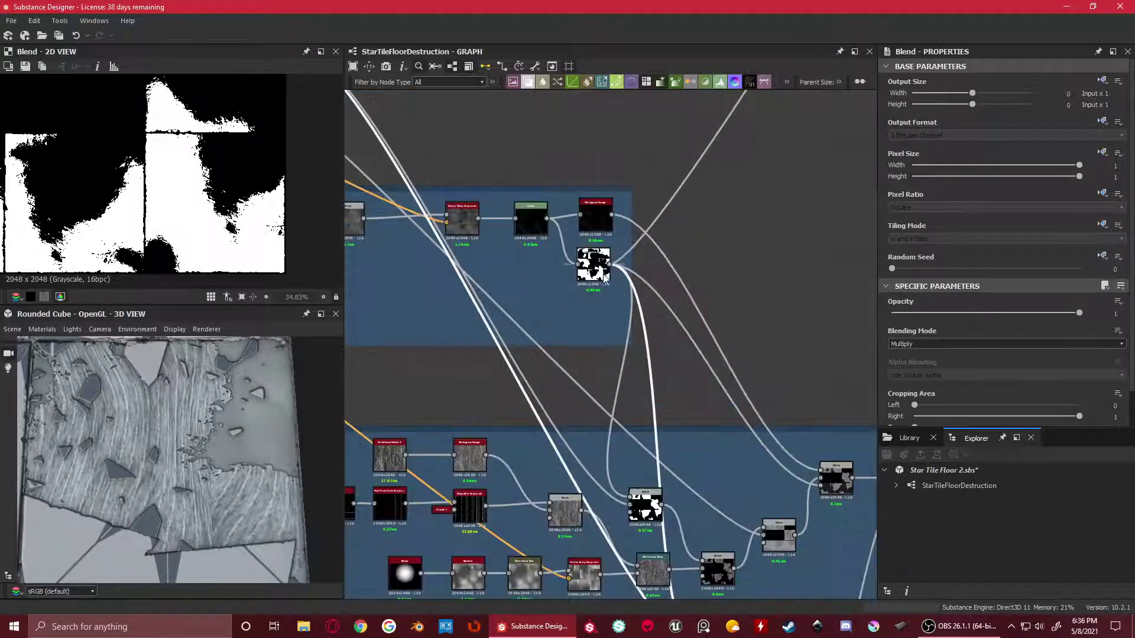
pyautogui.doubleClick(601, 275)
pyautogui.scroll(-2, 603, 273)
pyautogui.scroll(3, 594, 266)
pyautogui.moveTo(550, 274); pyautogui.dragTo(515, 188, button='middle')
pyautogui.doubleClick(516, 188)
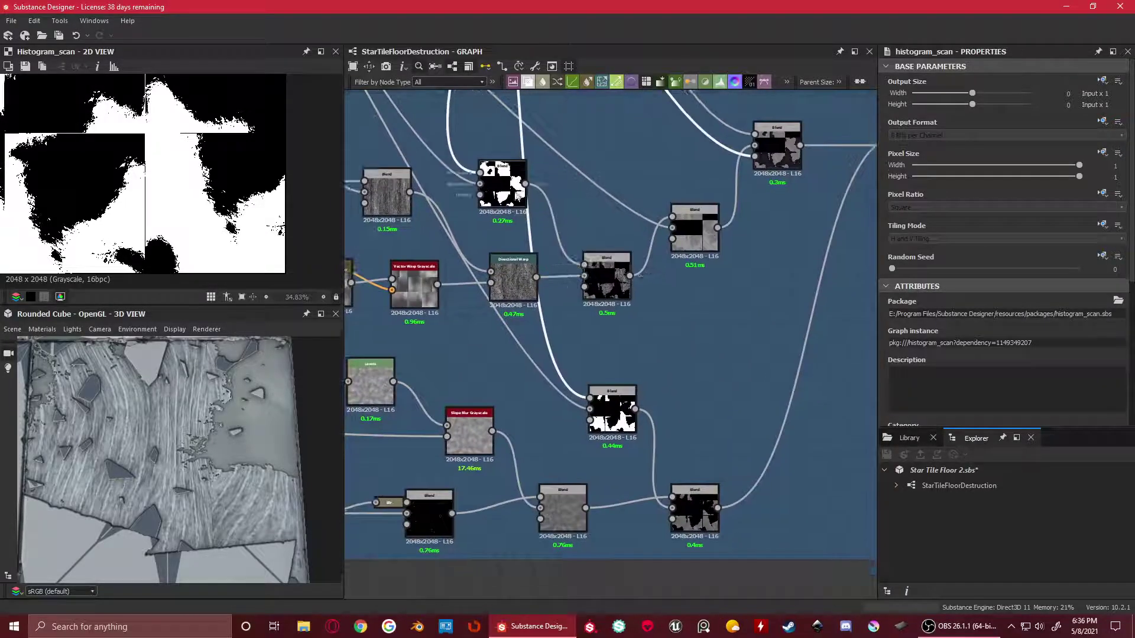
pyautogui.doubleClick(611, 407)
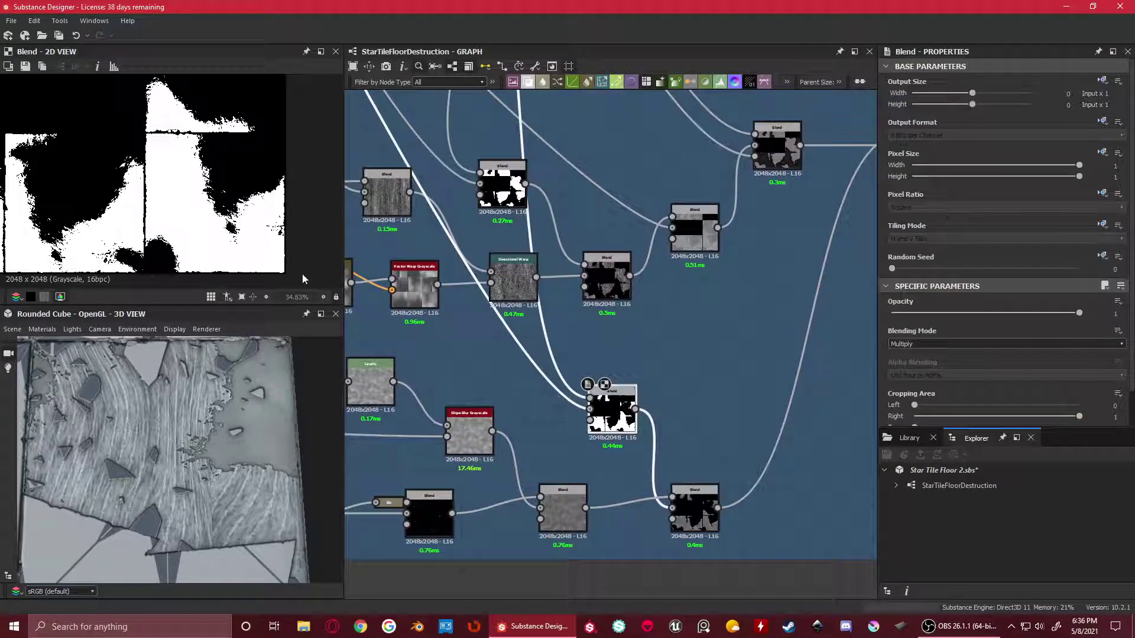
# Compare the Subtract mask Blend of the upper grout branch with the Multiply mask Blend of the lower branch
pyautogui.scroll(-3, 618, 391)
pyautogui.moveTo(609, 284); pyautogui.dragTo(615, 331, button='middle')
pyautogui.scroll(2, 597, 312)
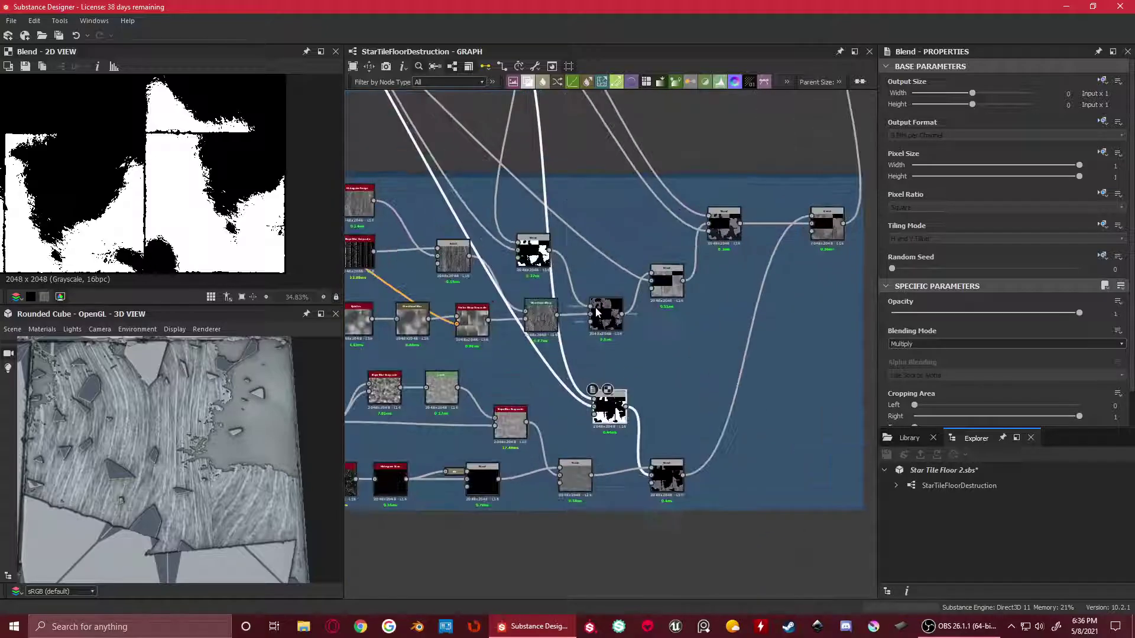
pyautogui.doubleClick(534, 253)
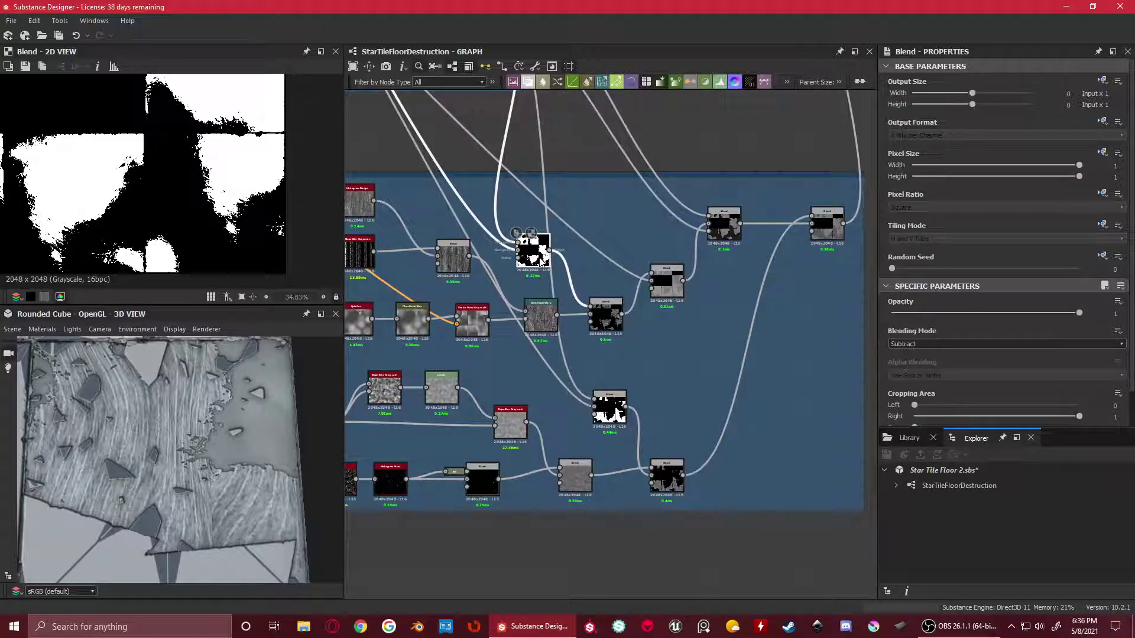
pyautogui.press('f')
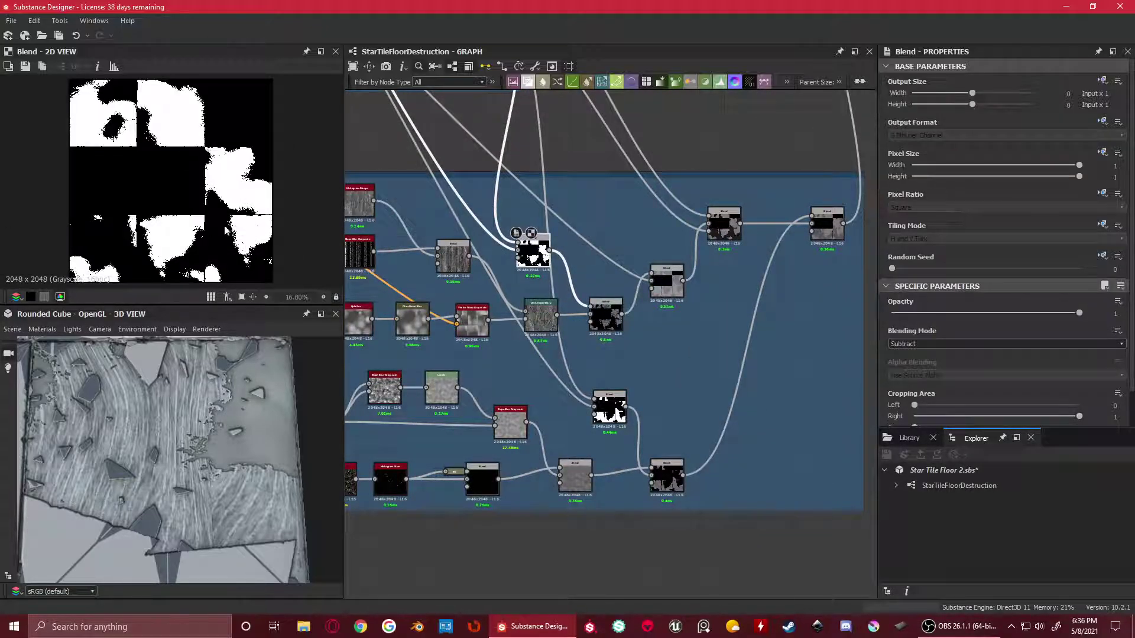
pyautogui.doubleClick(610, 406)
pyautogui.scroll(3, 260, 240)
pyautogui.scroll(3, 213, 227)
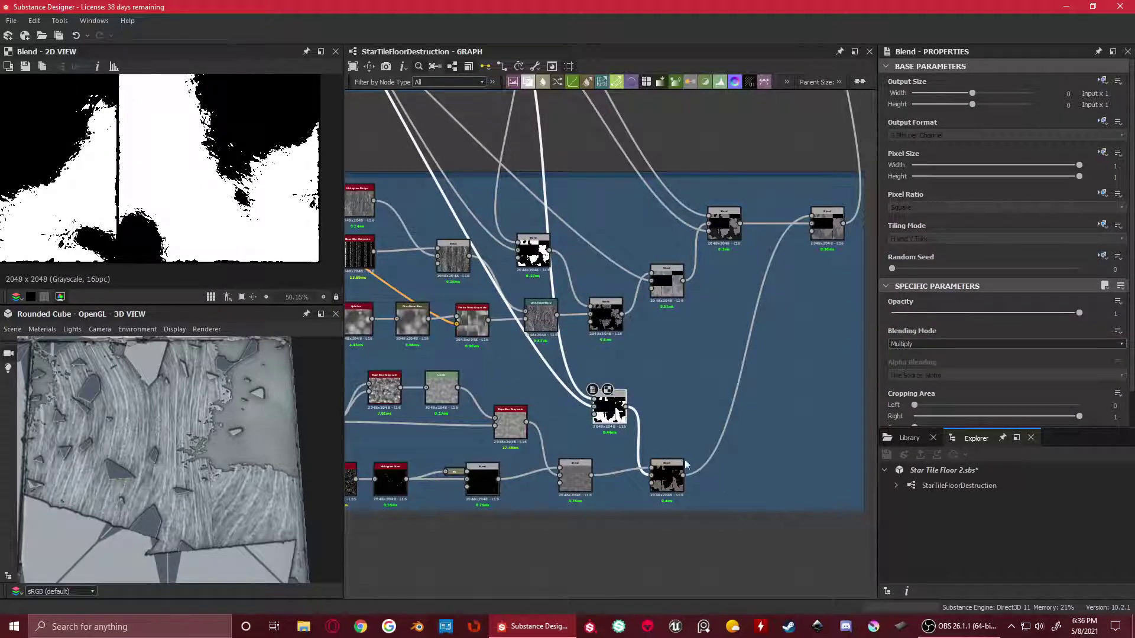
# Preview the masked cloud detail in the lower branch's last Blend and review its blending parameters
pyautogui.scroll(3, 654, 392)
pyautogui.doubleClick(648, 387)
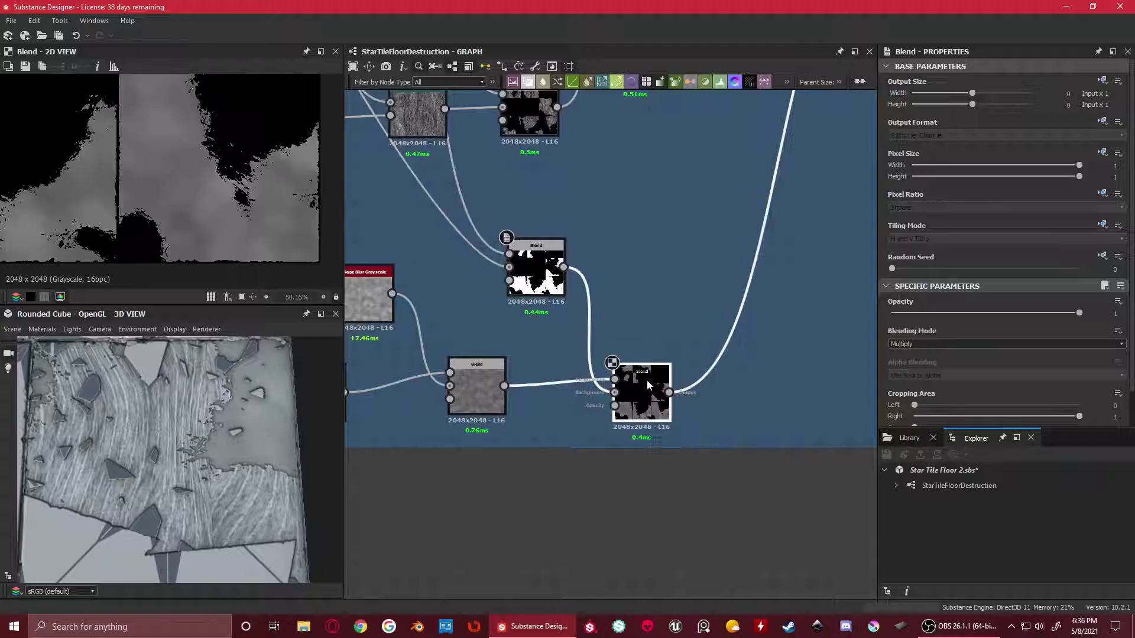
pyautogui.scroll(-5, 203, 205)
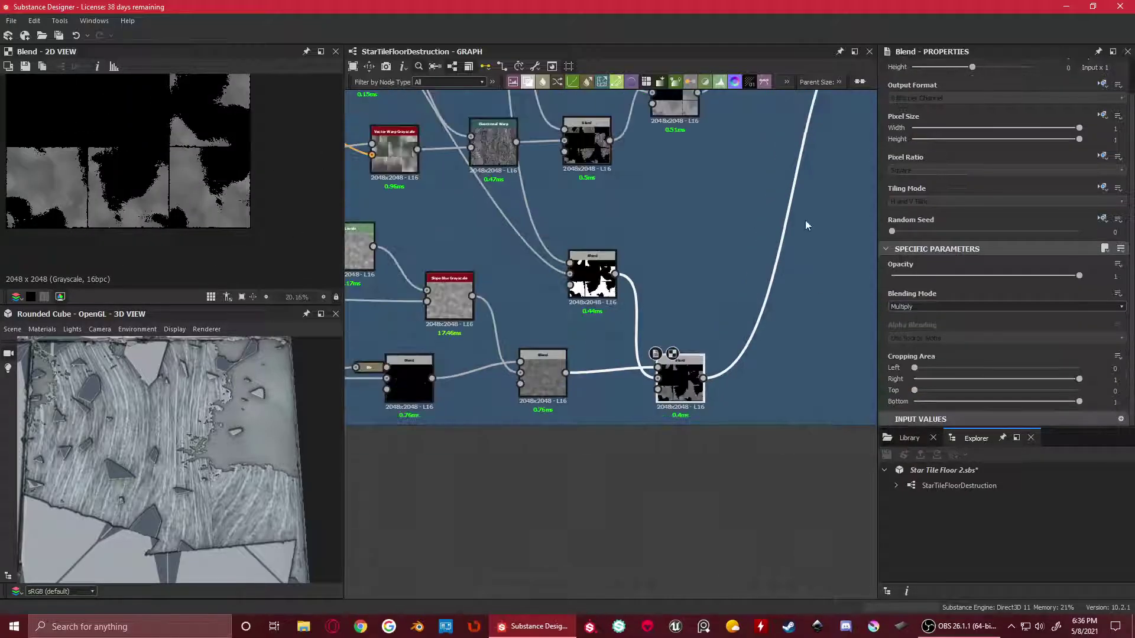
# Preview the final Max (Lighten) Blend joining both grout branches, examine its patches, and return to the graph overview
pyautogui.doubleClick(705, 342)
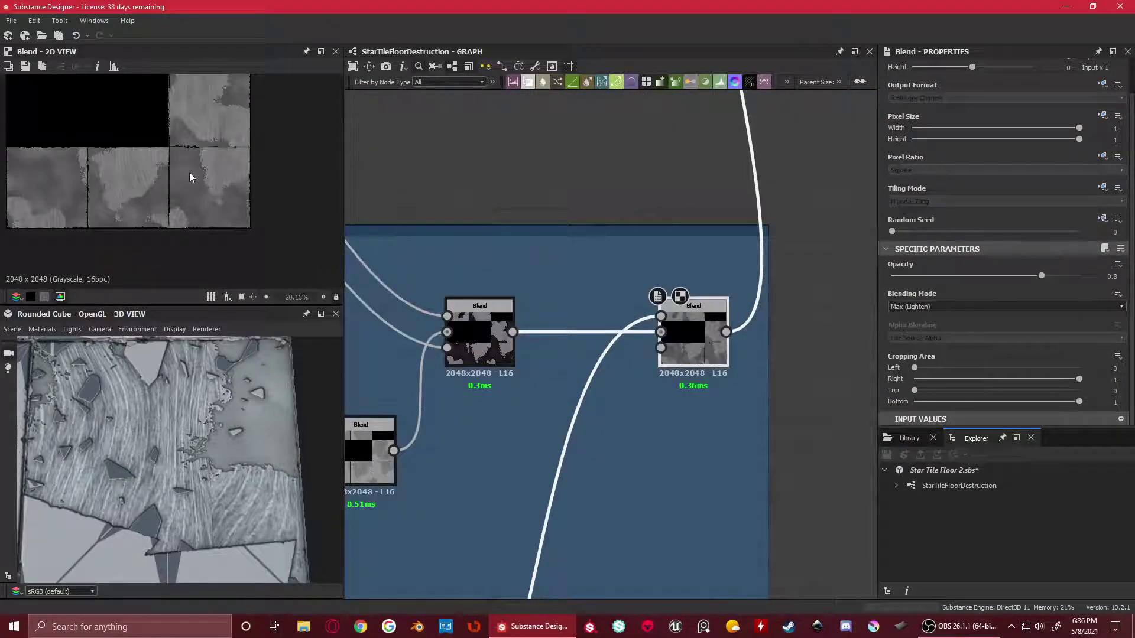
pyautogui.scroll(3, 218, 152)
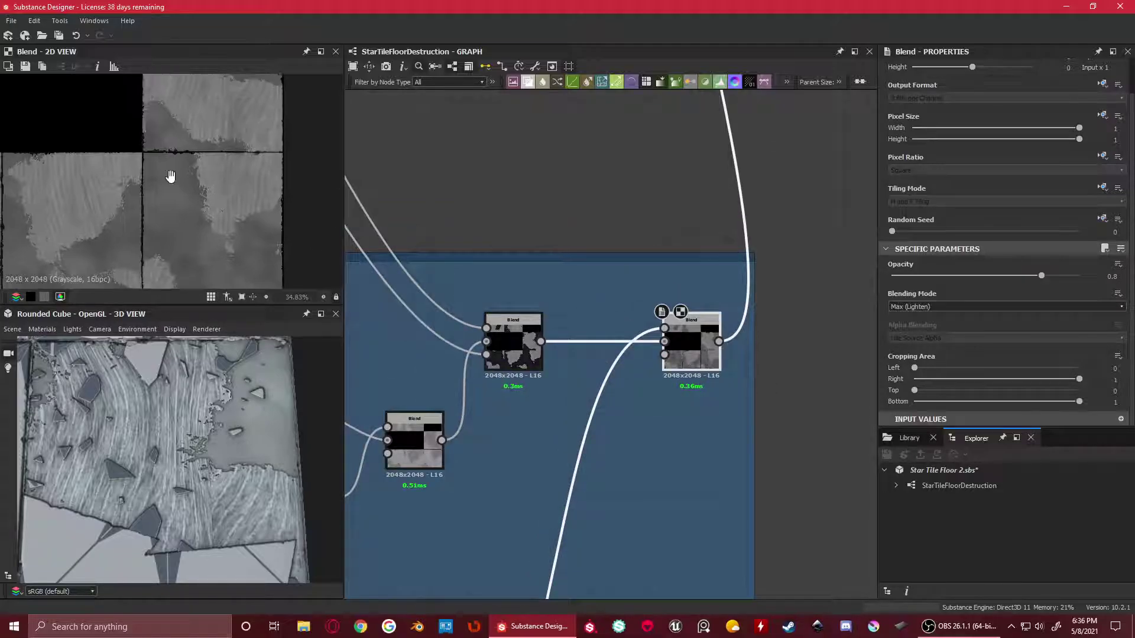
pyautogui.scroll(3, 180, 164)
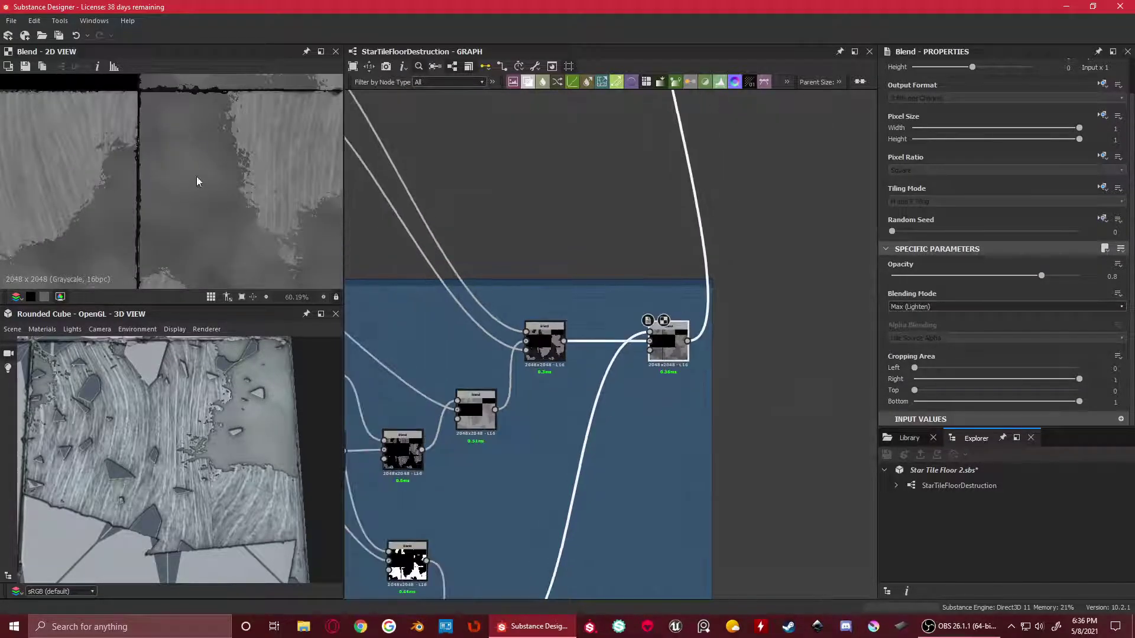
pyautogui.scroll(-5, 198, 177)
pyautogui.scroll(-3, 263, 206)
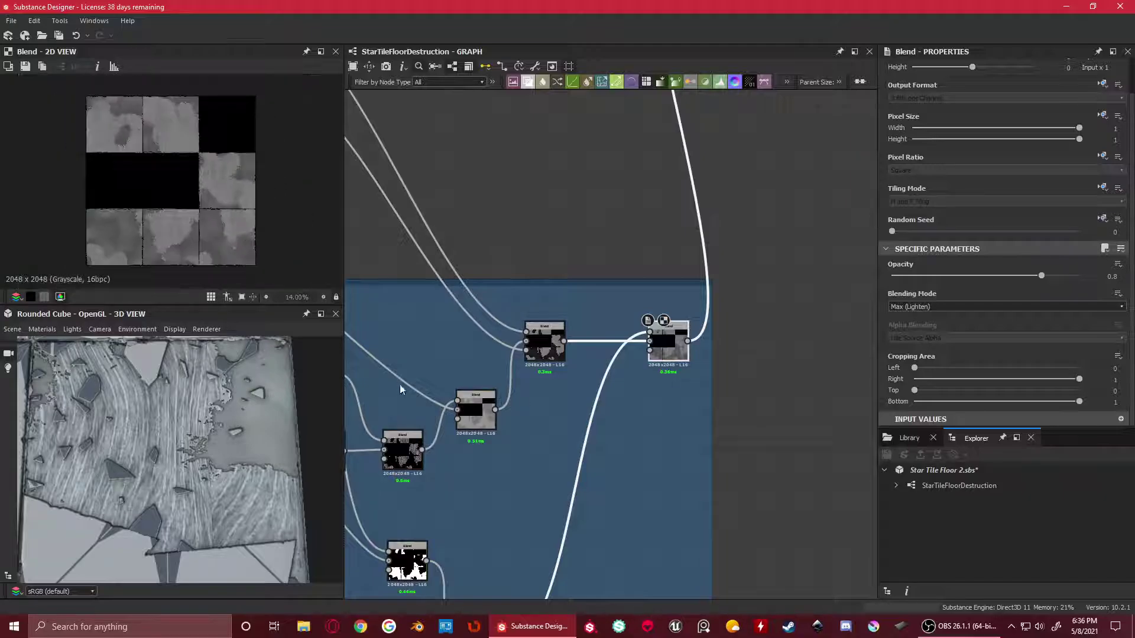
pyautogui.scroll(-5, 672, 215)
pyautogui.scroll(-2, 794, 412)
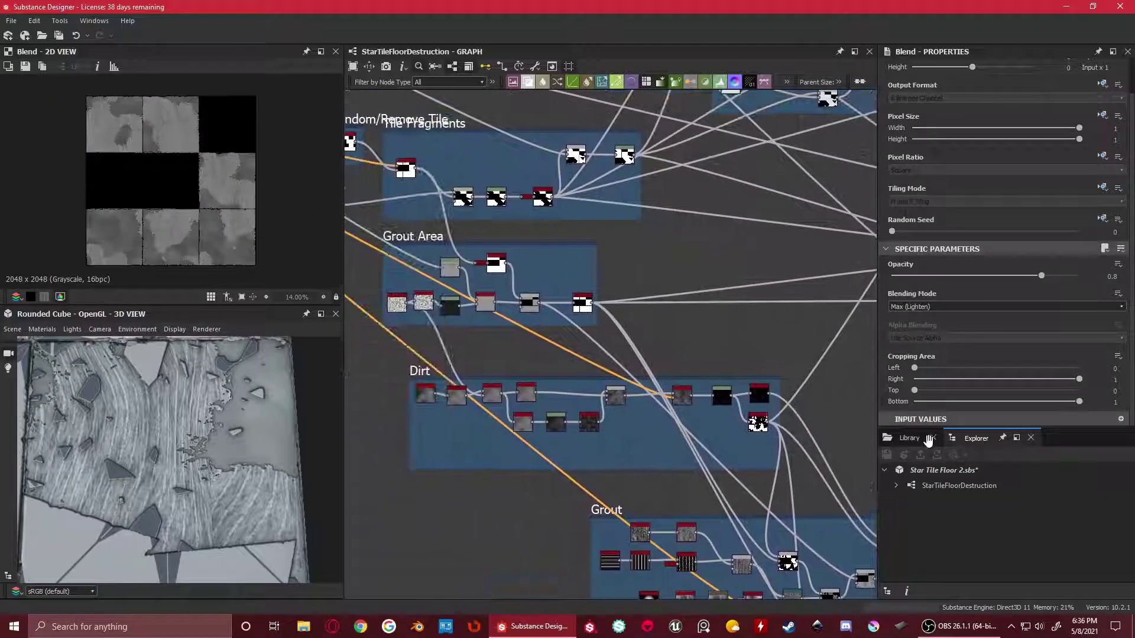
# Preview the Max (Lighten) Blend feeding the Combine Grout section and inspect its height pattern up close in 2D
pyautogui.scroll(8, 646, 461)
pyautogui.doubleClick(634, 300)
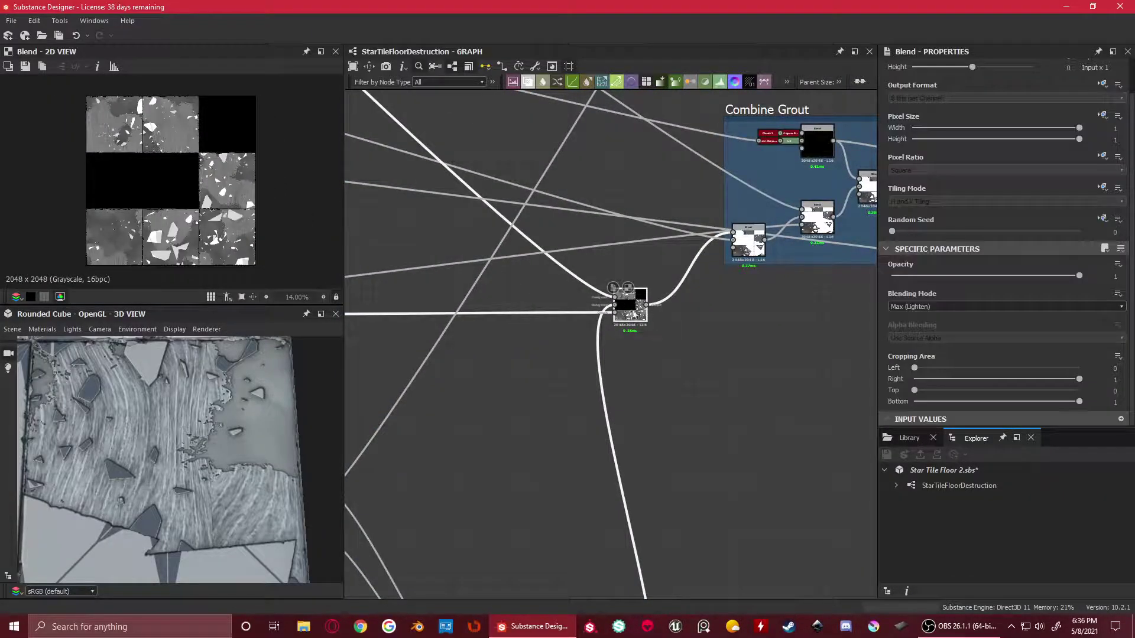
pyautogui.scroll(4, 257, 232)
pyautogui.scroll(-2, 400, 279)
pyautogui.moveTo(235, 245); pyautogui.dragTo(194, 221, button='middle')
pyautogui.scroll(-2, 195, 221)
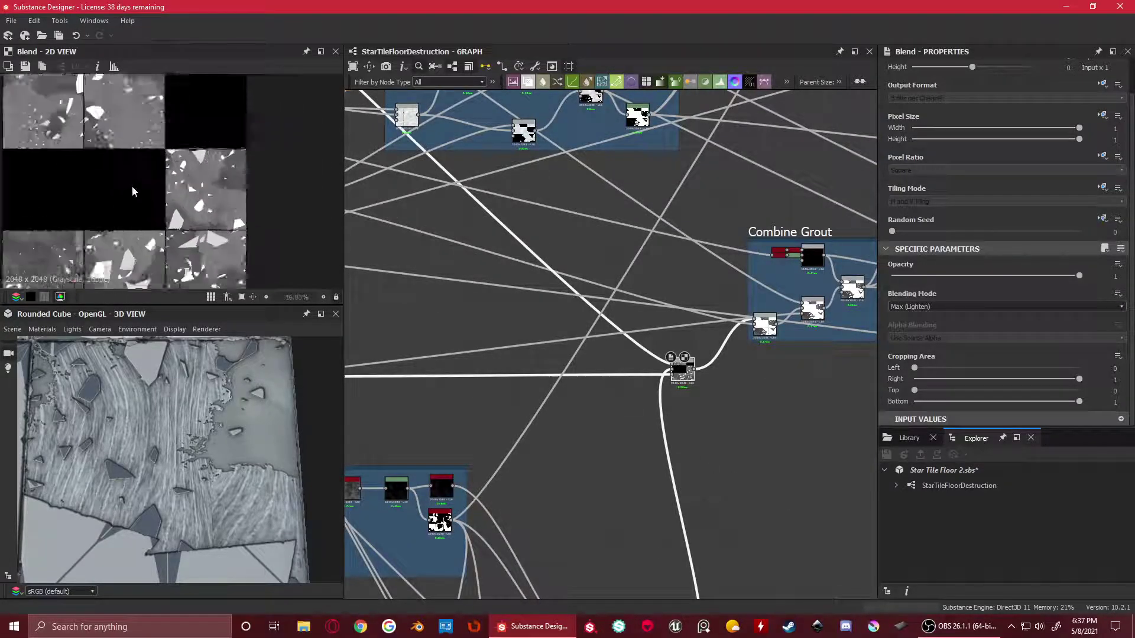
pyautogui.moveTo(132, 190); pyautogui.dragTo(179, 185, button='middle')
pyautogui.scroll(-1, 179, 185)
pyautogui.scroll(2, 127, 120)
pyautogui.scroll(-2, 130, 442)
# Examine the broken tile and exposed grout area on the 3D cube
pyautogui.moveTo(130, 443); pyautogui.dragTo(219, 443, button='middle')
pyautogui.moveTo(219, 443); pyautogui.dragTo(187, 431)
pyautogui.scroll(1, 187, 432)
pyautogui.scroll(-2, 567, 367)
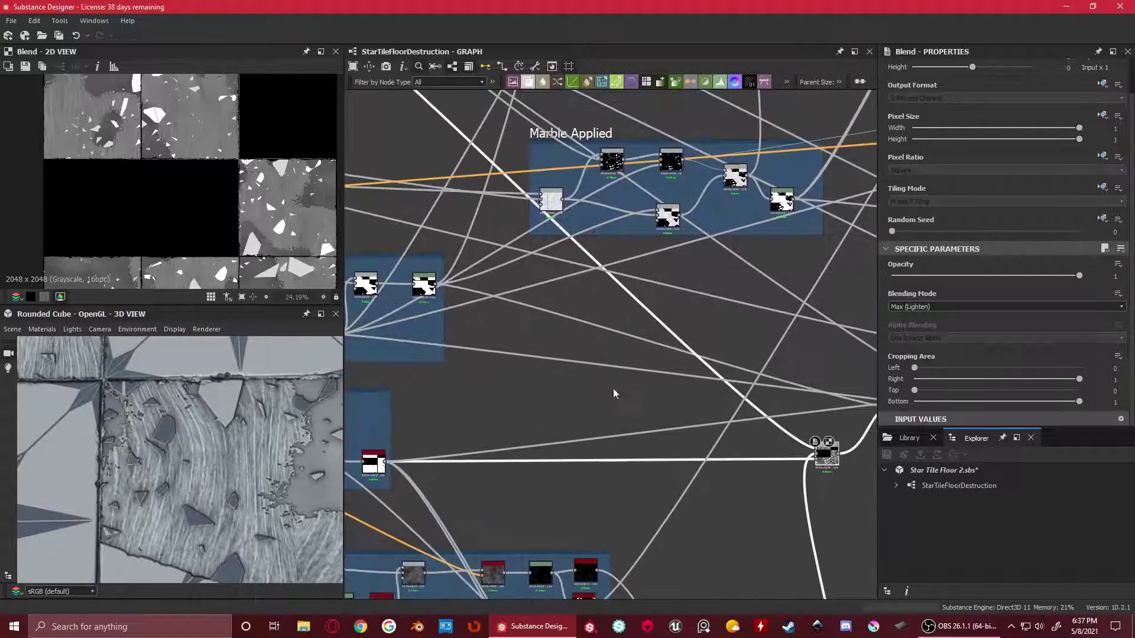
# Locate the Fragmented Pieces section of the graph and the star node at its start
pyautogui.scroll(-2, 567, 368)
pyautogui.moveTo(360, 295); pyautogui.dragTo(665, 379, button='middle')
pyautogui.scroll(2, 665, 378)
pyautogui.scroll(2, 671, 278)
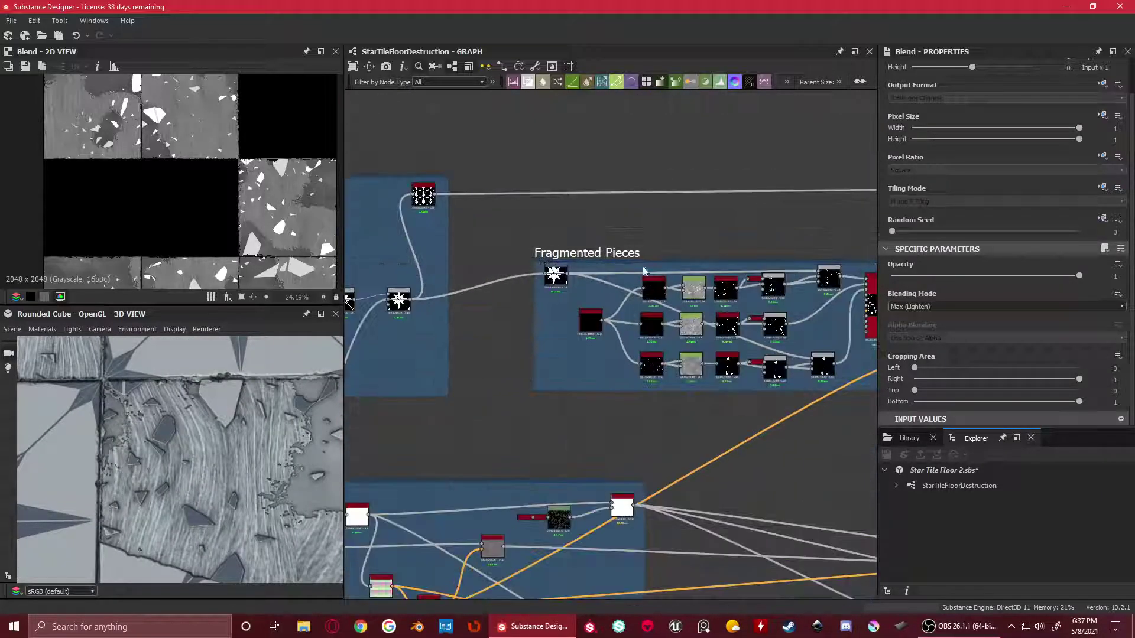
pyautogui.scroll(1, 588, 259)
pyautogui.scroll(2, 577, 290)
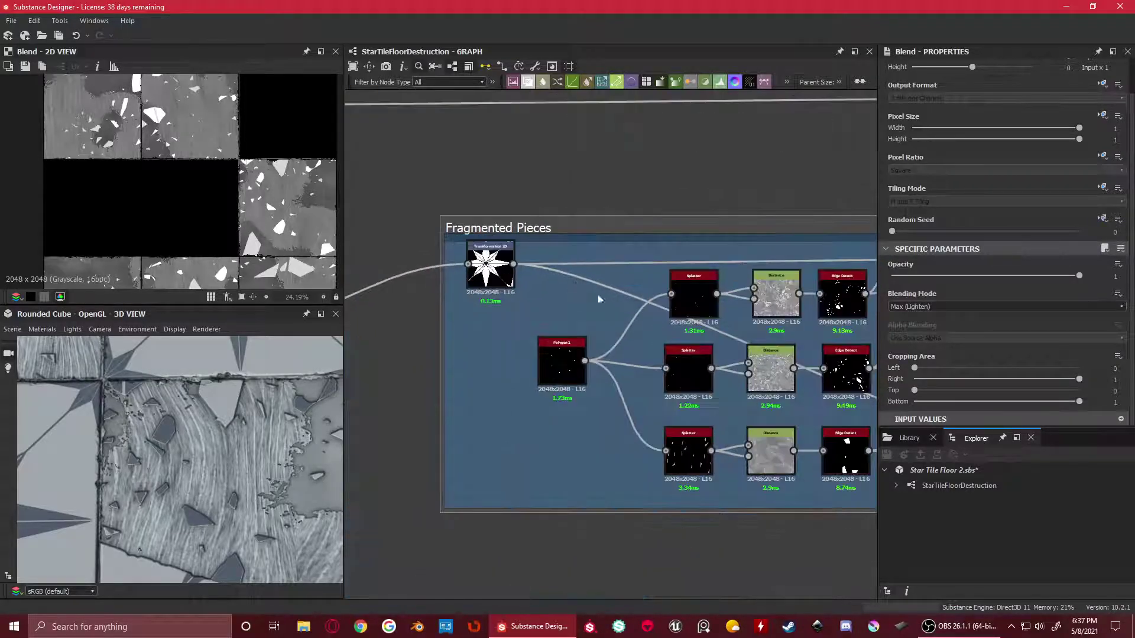
pyautogui.scroll(-2, 507, 335)
pyautogui.moveTo(508, 331); pyautogui.dragTo(618, 304, button='middle')
pyautogui.moveTo(575, 276)
pyautogui.mouseDown()
pyautogui.moveTo(578, 294)
pyautogui.moveTo(577, 284)
pyautogui.mouseUp()
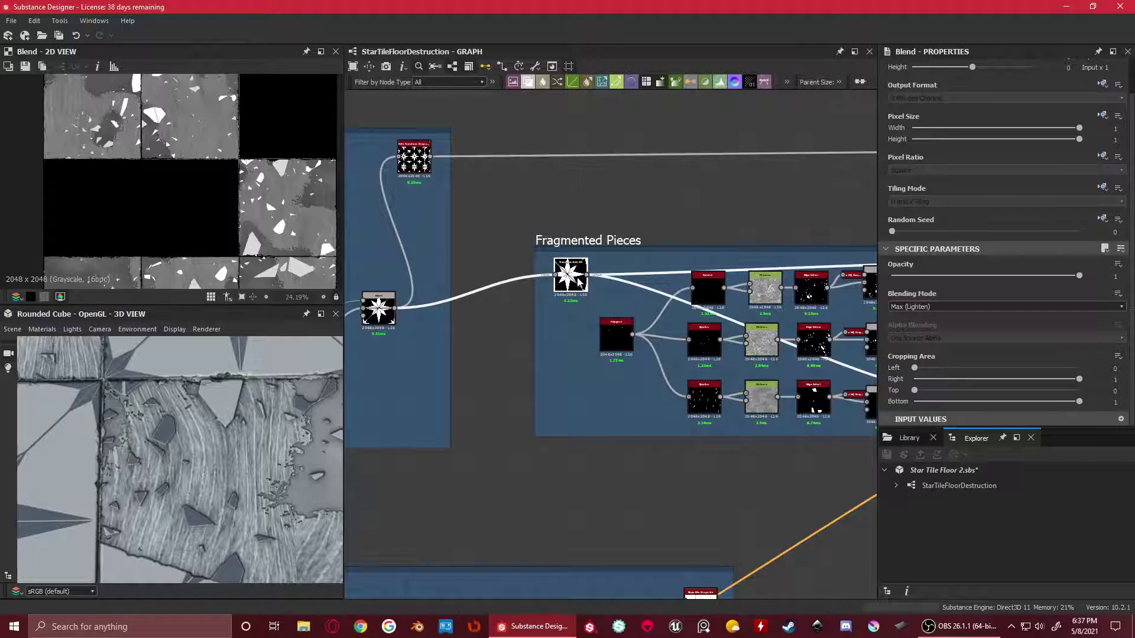
# Preview the star Transformation 2D node in Fragmented Pieces and review its transform and offset parameters
pyautogui.doubleClick(579, 281)
pyautogui.moveTo(579, 281); pyautogui.dragTo(639, 283, button='middle')
pyautogui.doubleClick(537, 323)
pyautogui.scroll(3, 638, 282)
pyautogui.doubleClick(604, 291)
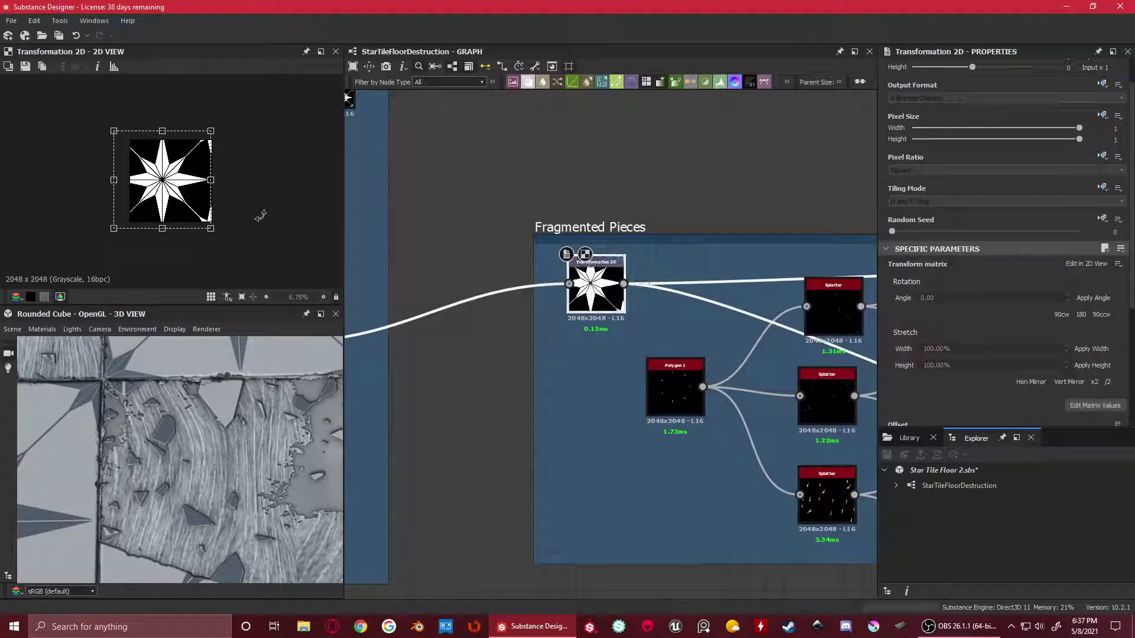
pyautogui.scroll(-2, 990, 312)
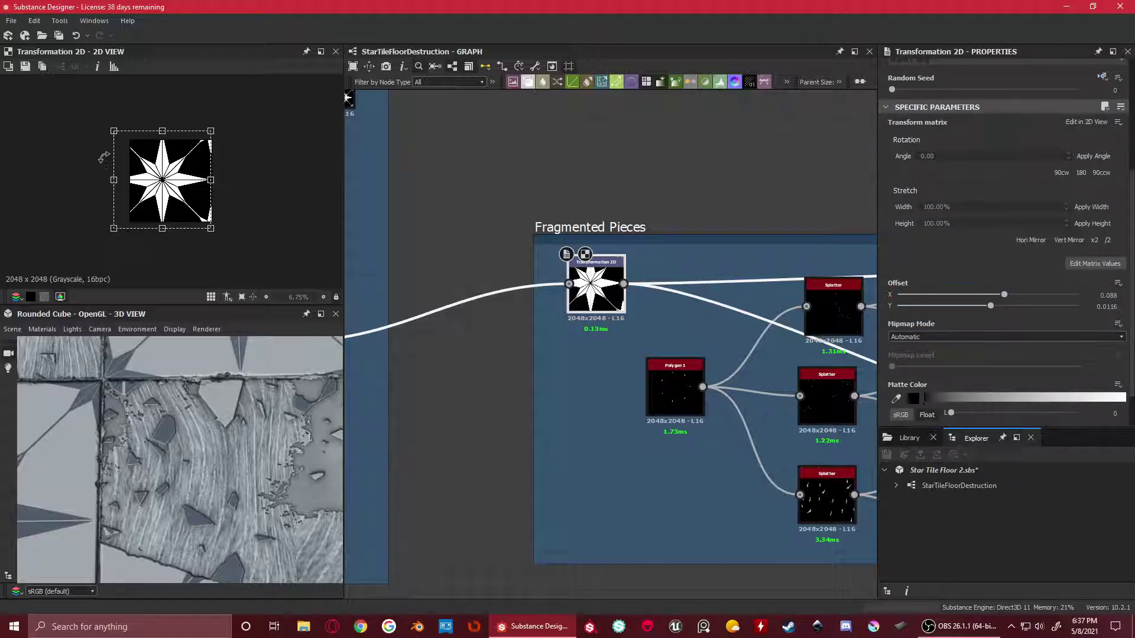
pyautogui.scroll(2, 213, 171)
# Trace the three fragment branches from Polygon 1 through to the Tile Sampler
pyautogui.moveTo(727, 353); pyautogui.dragTo(532, 322, button='middle')
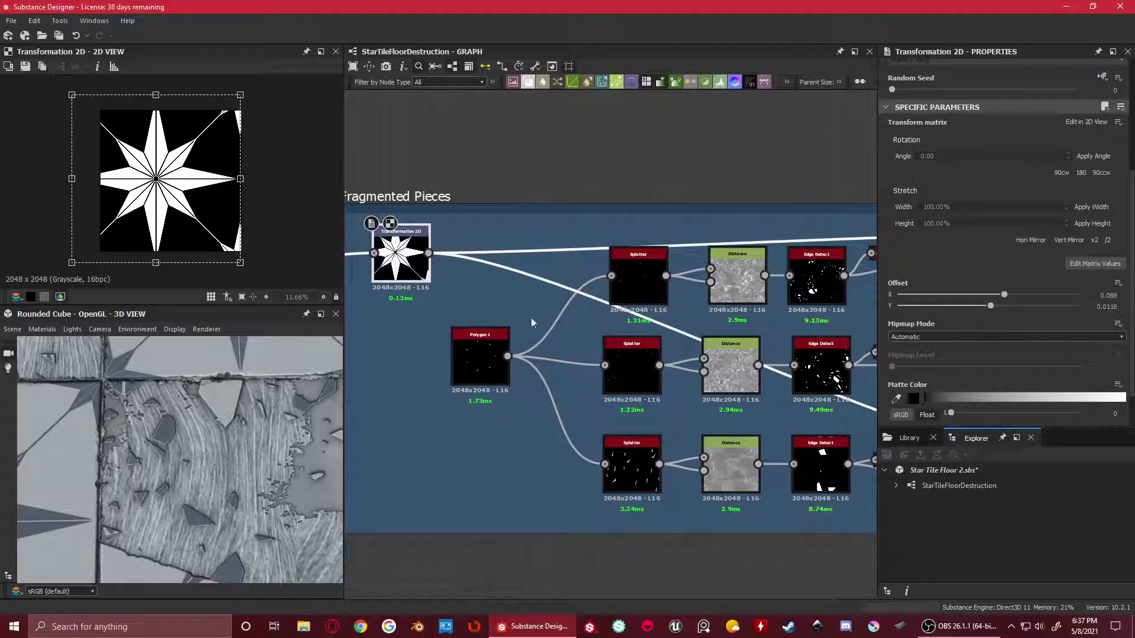
pyautogui.scroll(-3, 651, 360)
pyautogui.moveTo(752, 361); pyautogui.dragTo(582, 324, button='middle')
pyautogui.scroll(2, 686, 303)
pyautogui.scroll(-2, 750, 299)
pyautogui.moveTo(673, 304); pyautogui.dragTo(643, 321, button='middle')
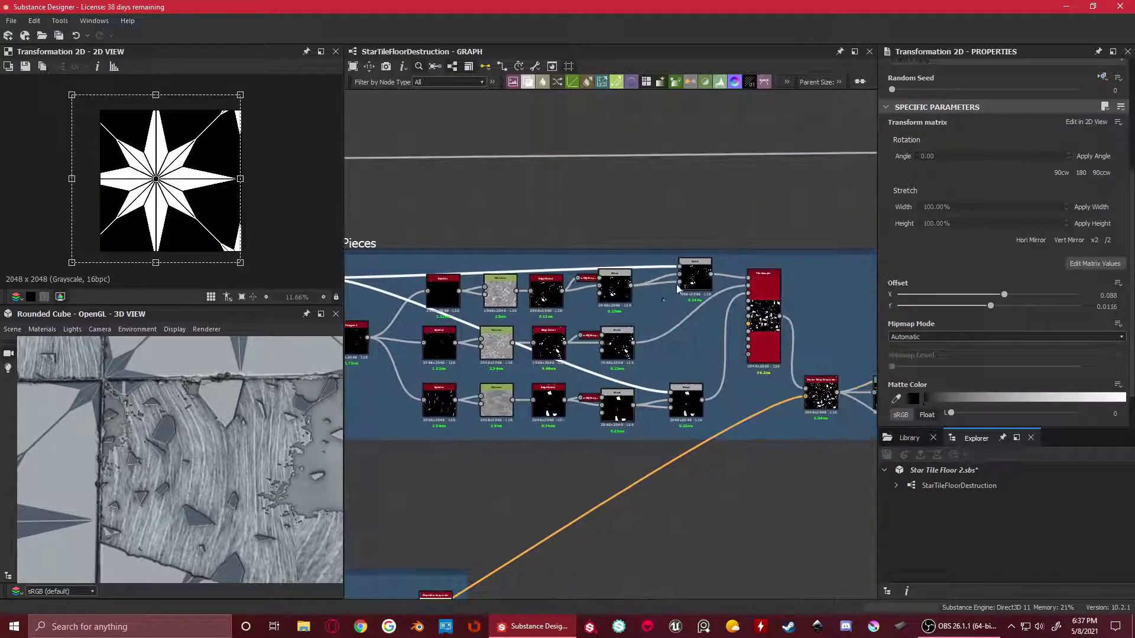
pyautogui.scroll(3, 700, 286)
pyautogui.scroll(-1, 711, 286)
# Examine the loose tile fragments scattered over the exposed grout on the 3D cube
pyautogui.scroll(-3, 243, 440)
pyautogui.moveTo(236, 443); pyautogui.dragTo(171, 457, button='middle')
pyautogui.scroll(3, 170, 458)
pyautogui.scroll(2, 171, 456)
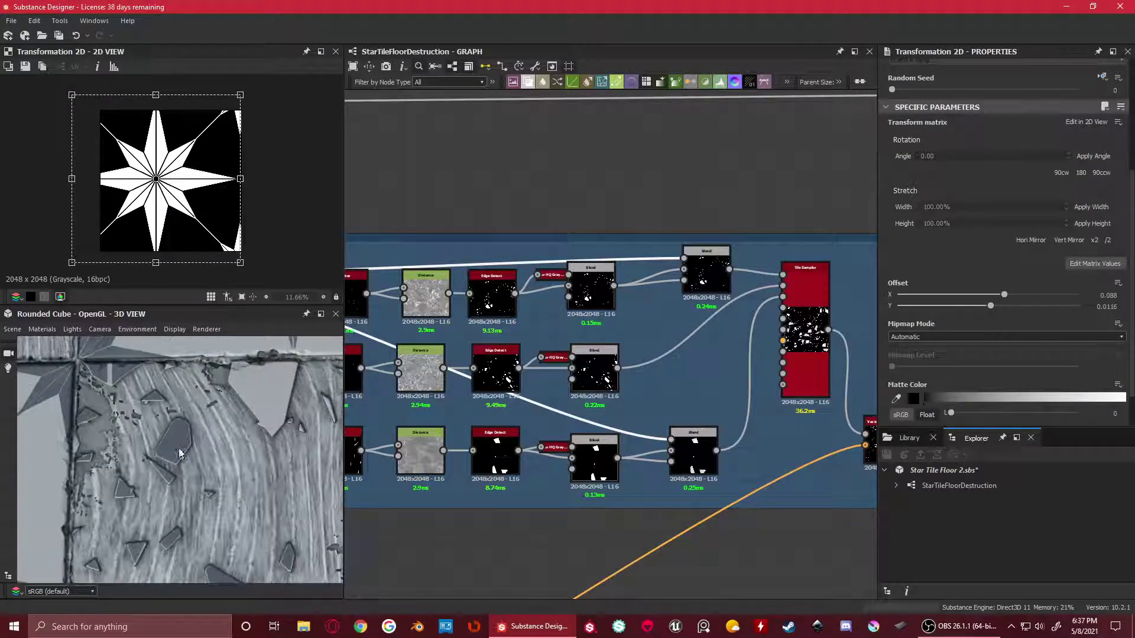
pyautogui.moveTo(165, 454); pyautogui.dragTo(143, 433, button='middle')
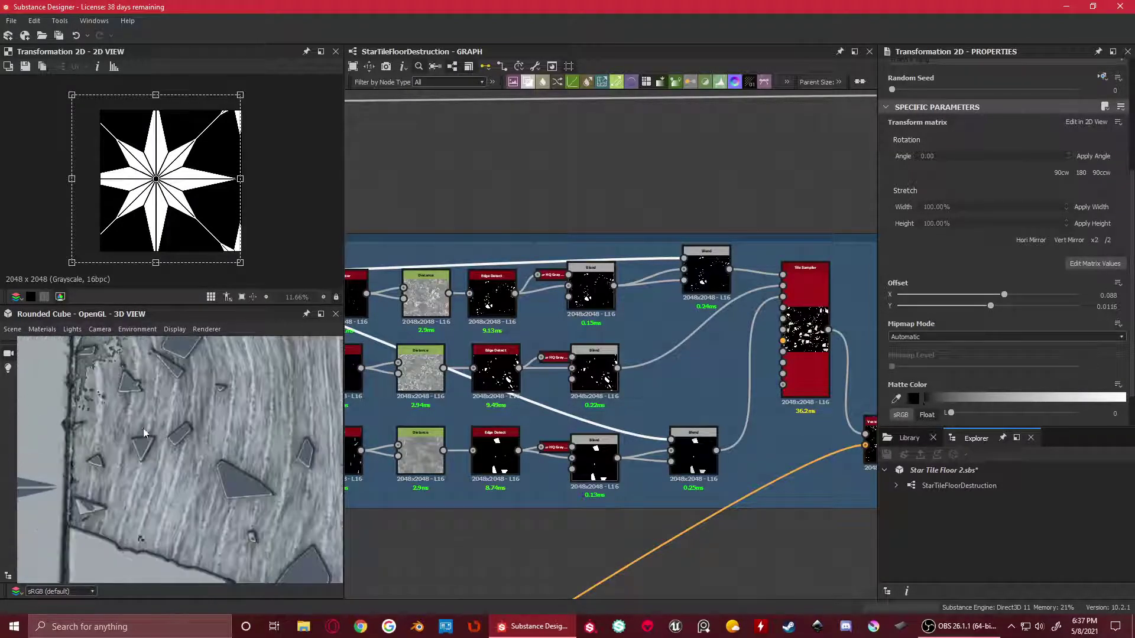
pyautogui.scroll(-3, 222, 490)
pyautogui.moveTo(266, 449); pyautogui.dragTo(148, 446, button='middle')
pyautogui.scroll(-3, 192, 467)
pyautogui.scroll(1, 208, 452)
pyautogui.scroll(-4, 208, 451)
pyautogui.scroll(4, 198, 443)
pyautogui.scroll(2, 142, 449)
pyautogui.moveTo(225, 452)
pyautogui.mouseDown(button='middle')
pyautogui.moveTo(130, 453)
pyautogui.moveTo(207, 458)
pyautogui.mouseUp(button='middle')
pyautogui.scroll(2, 178, 472)
pyautogui.scroll(-2, 171, 484)
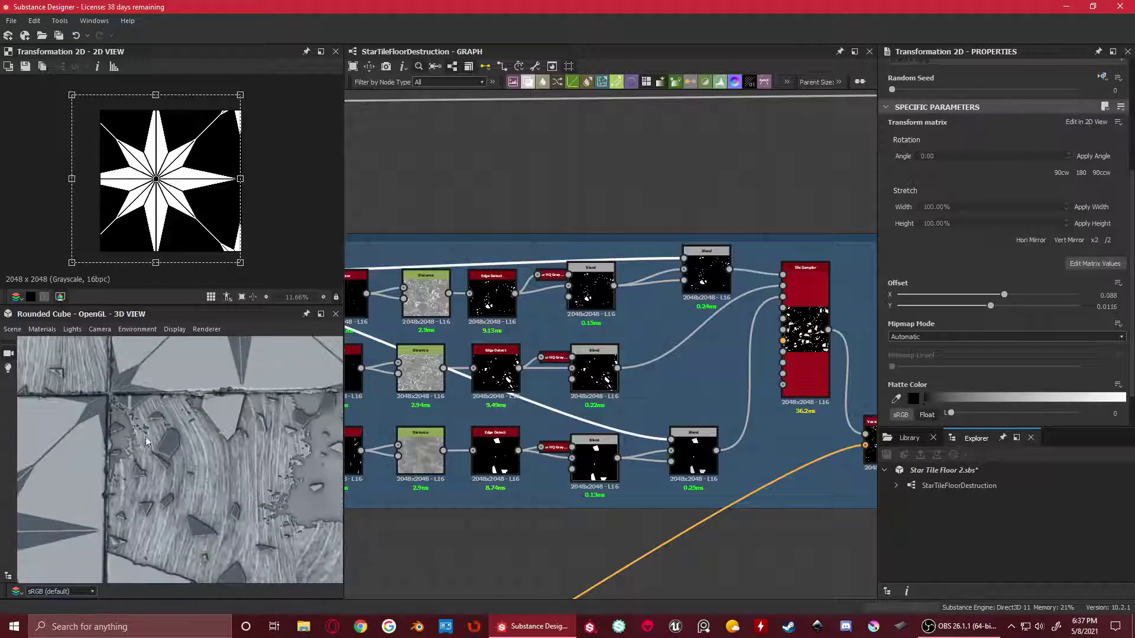
# Inspect the fragments up close at the corner where the star tiles meet the broken tile on the cube
pyautogui.scroll(5, 163, 434)
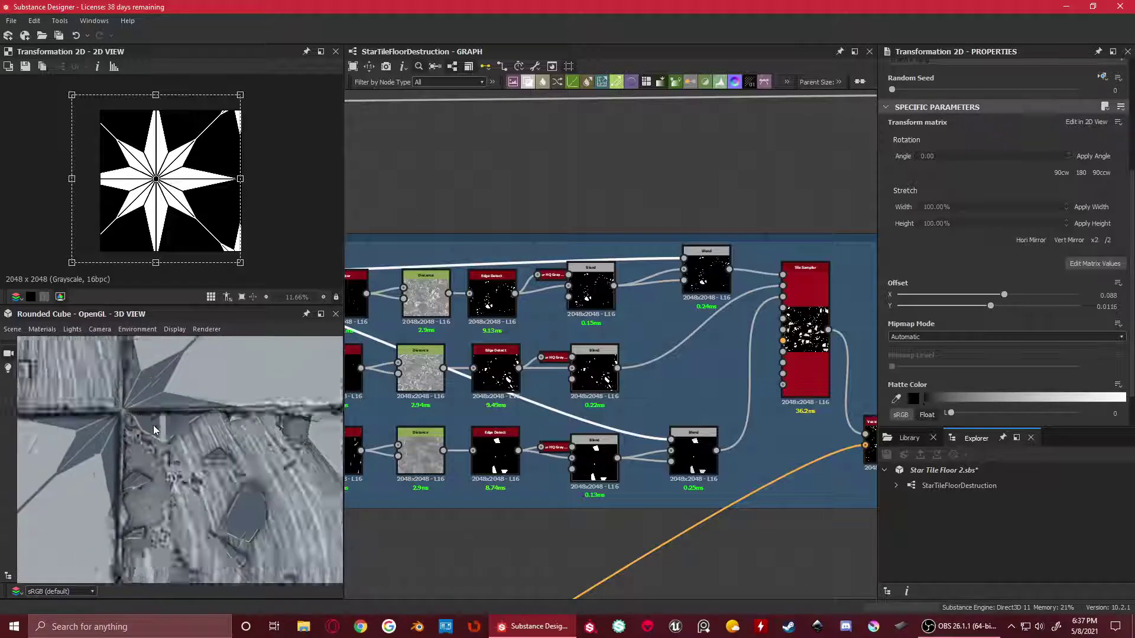
pyautogui.moveTo(161, 434); pyautogui.dragTo(185, 440, button='middle')
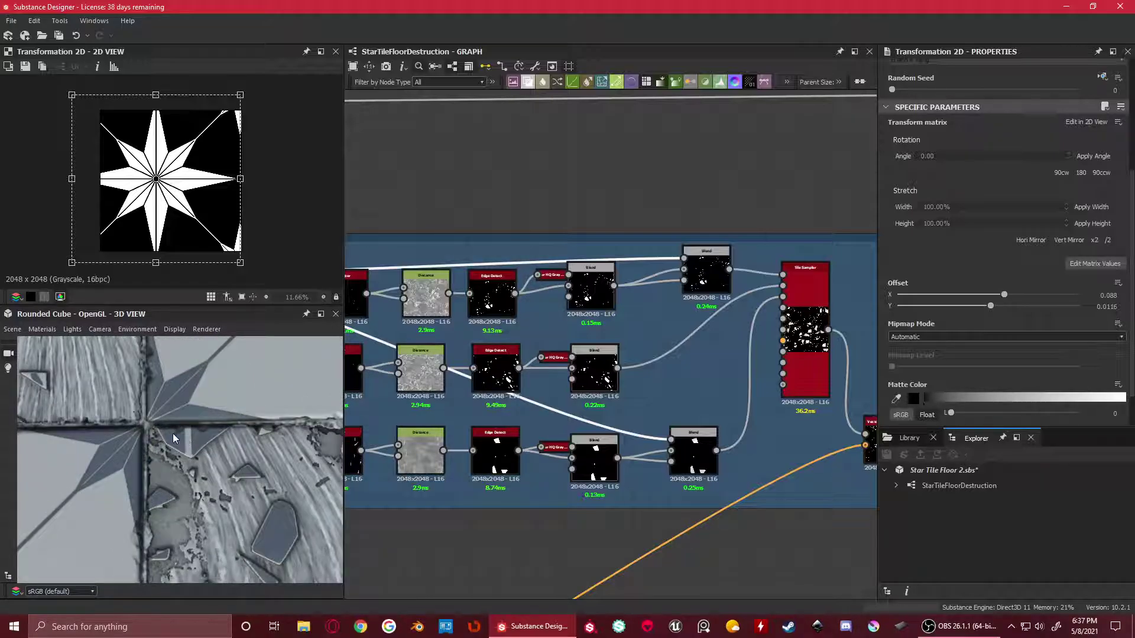
pyautogui.scroll(-2, 186, 445)
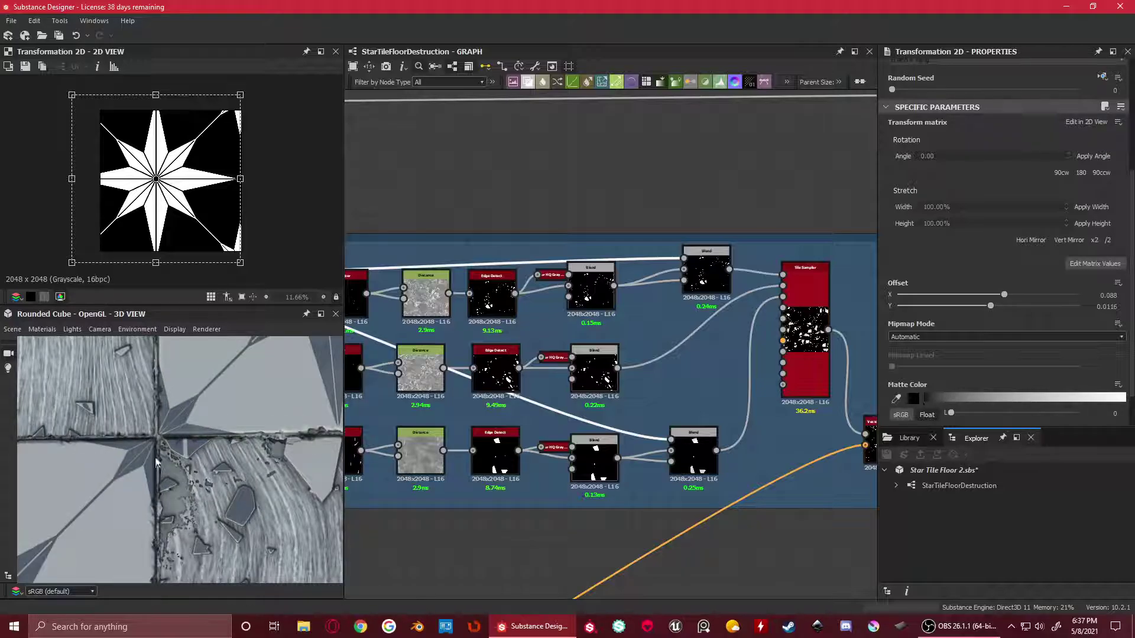
pyautogui.scroll(-2, 198, 426)
pyautogui.scroll(2, 186, 449)
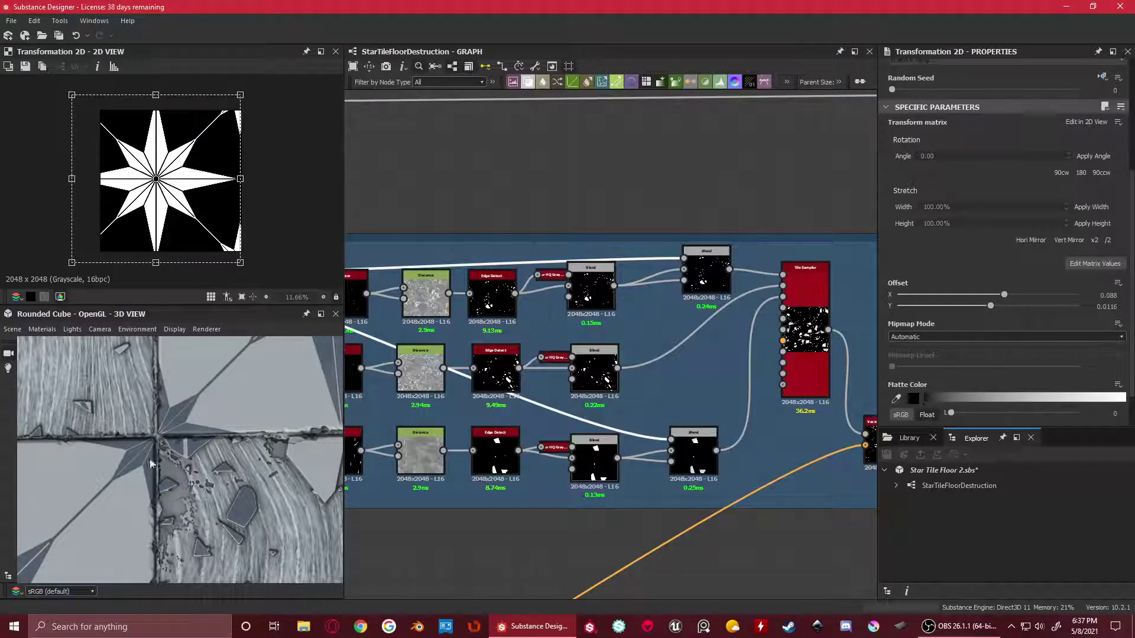
pyautogui.scroll(-1, 135, 479)
pyautogui.scroll(2, 239, 498)
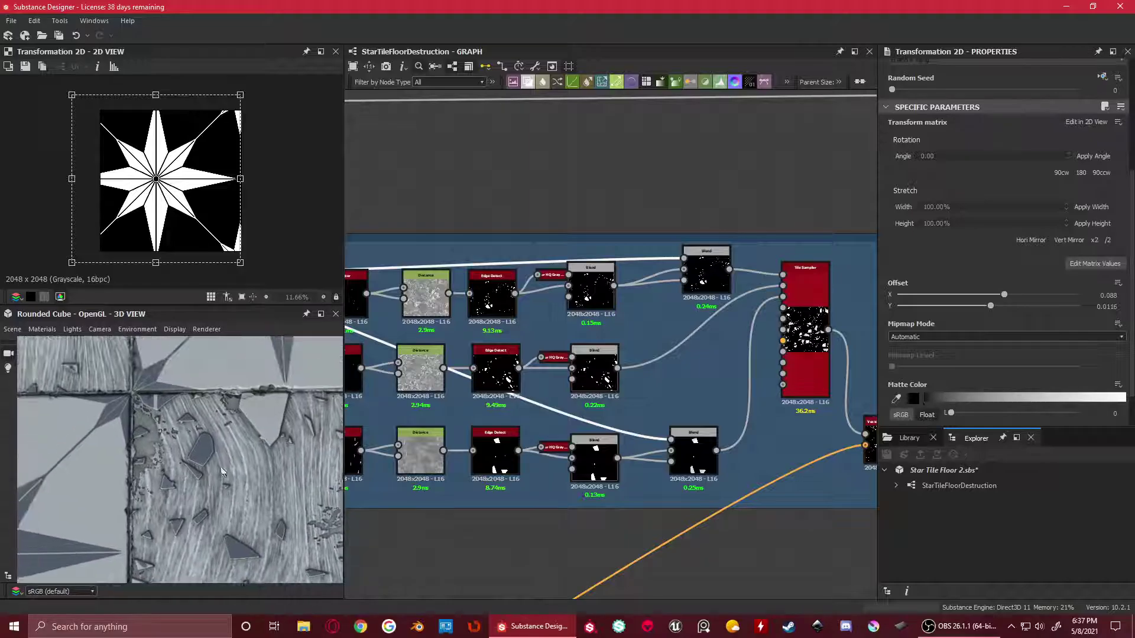
pyautogui.scroll(2, 659, 354)
# Select the last Blend of the upper fragment branch and trace its link back to the star Transformation 2D
pyautogui.moveTo(712, 257); pyautogui.dragTo(703, 233)
pyautogui.scroll(-3, 703, 234)
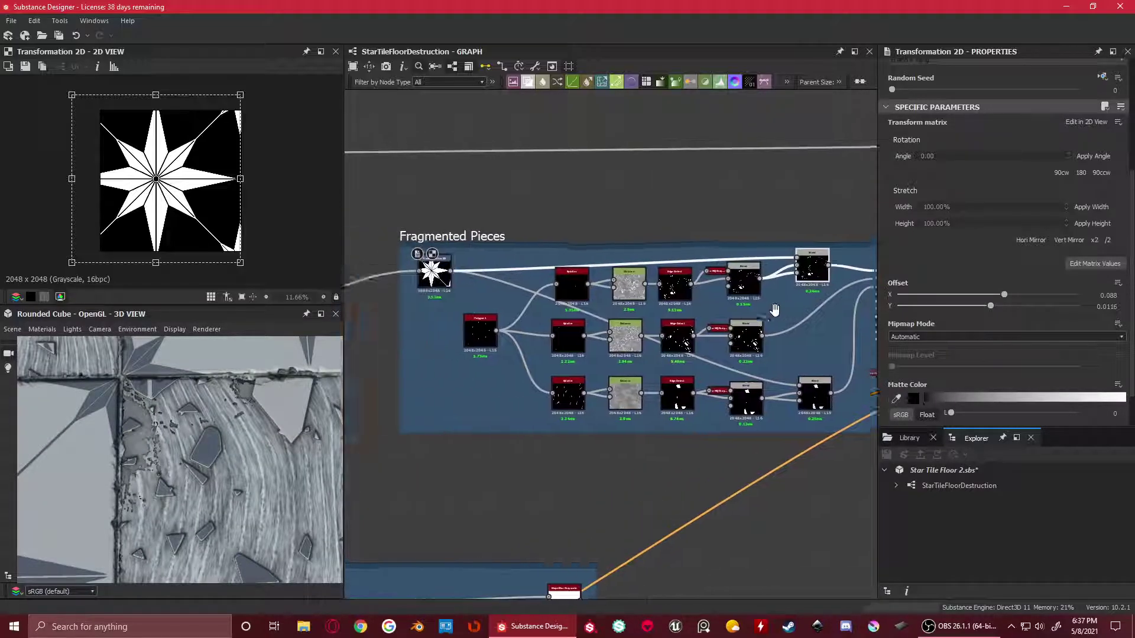
pyautogui.scroll(2, 507, 284)
pyautogui.moveTo(787, 329); pyautogui.dragTo(672, 323, button='middle')
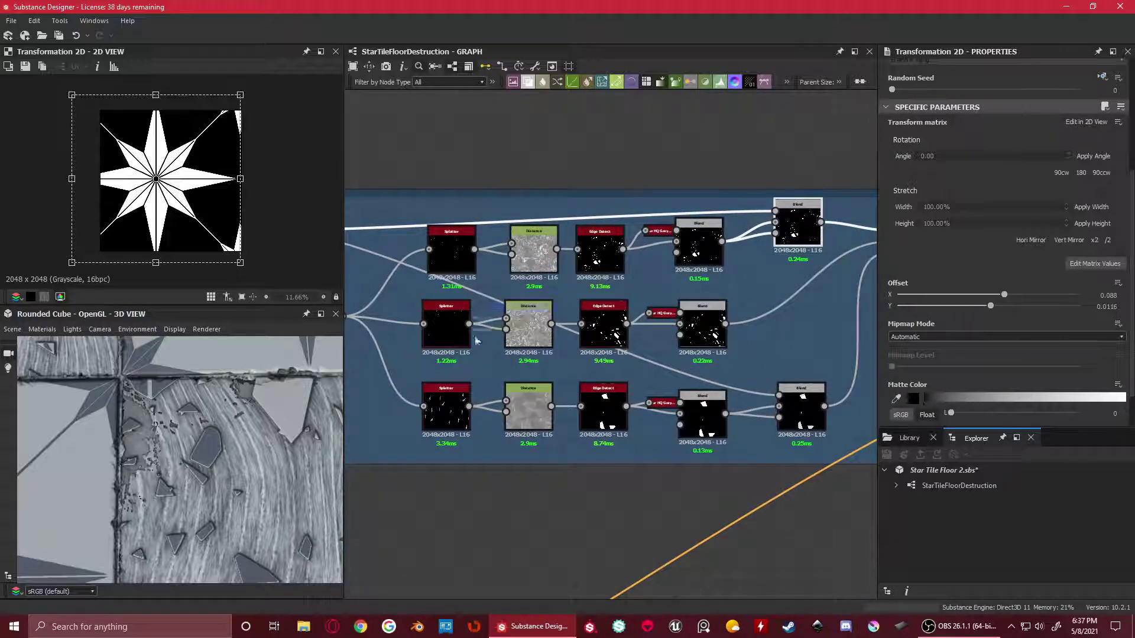
# Preview the Polygon 1 node that feeds the Splatters and review its instance parameters
pyautogui.moveTo(476, 341); pyautogui.dragTo(577, 349, button='middle')
pyautogui.click(454, 324)
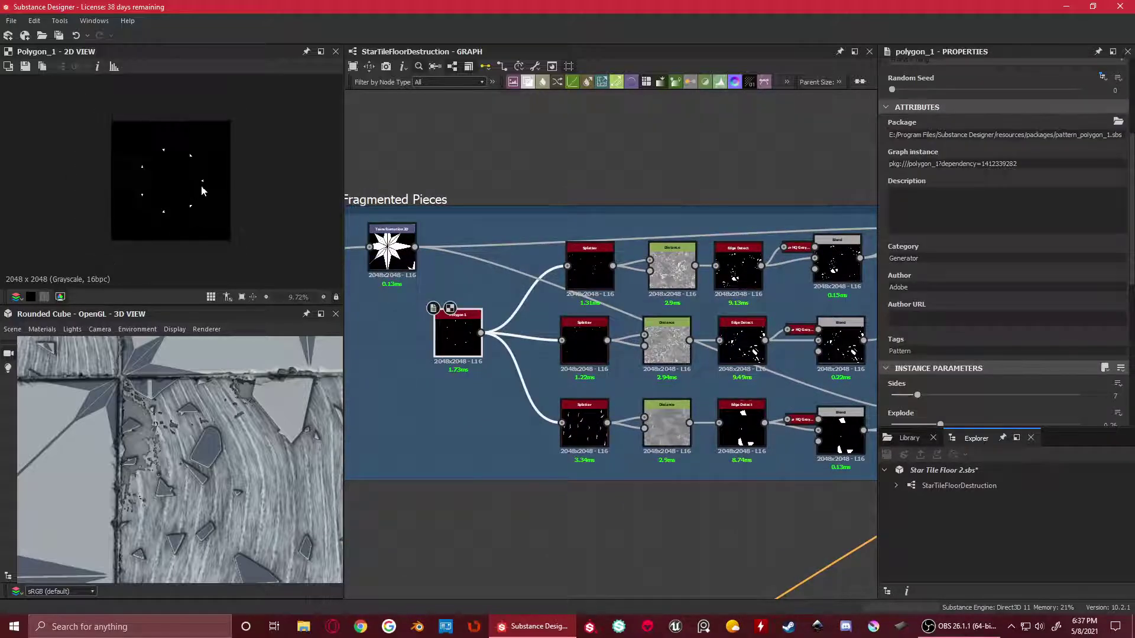
pyautogui.scroll(-3, 1073, 334)
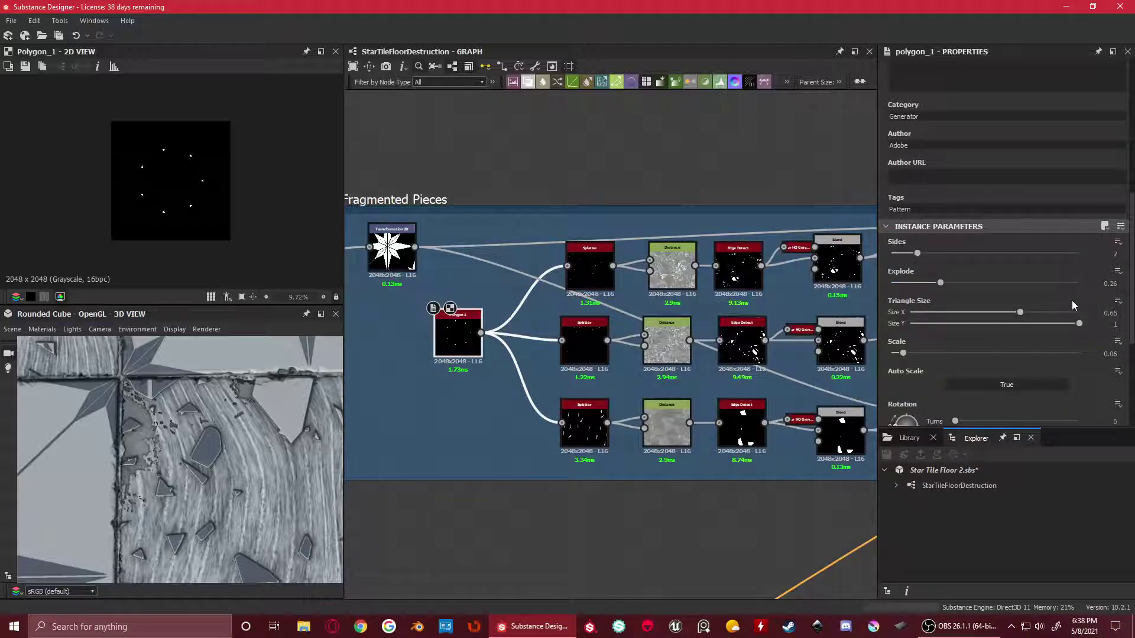
# Try a Triangle Size Y of 0.3 on Polygon 1, then undo the change
pyautogui.moveTo(1079, 323); pyautogui.dragTo(934, 323)
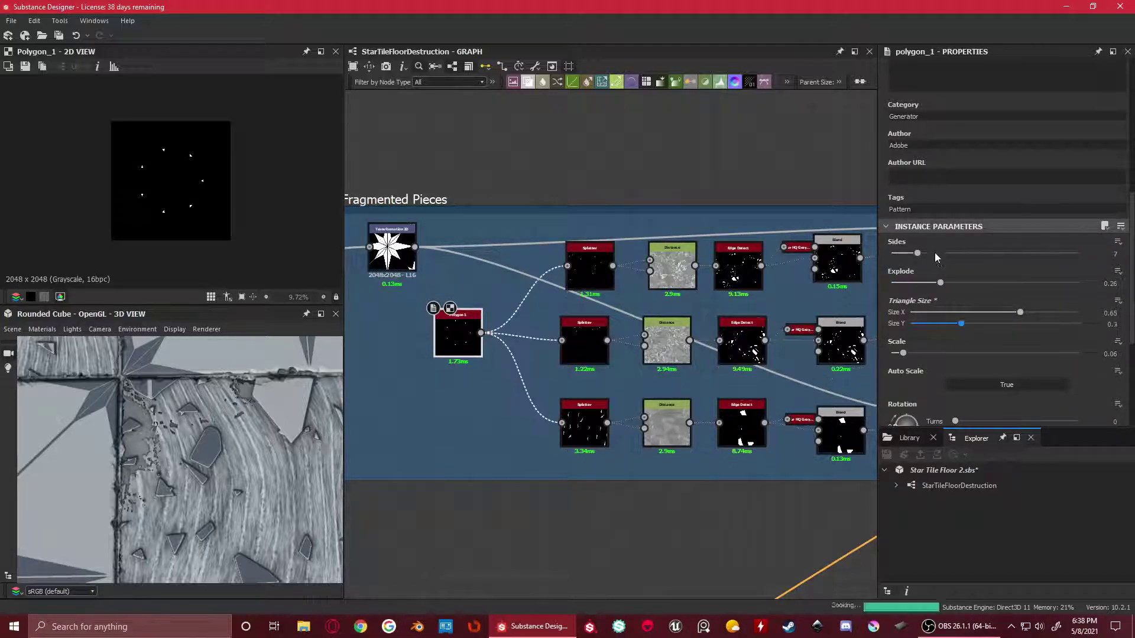
pyautogui.scroll(1, 952, 325)
pyautogui.hotkey('ctrl', 'z')
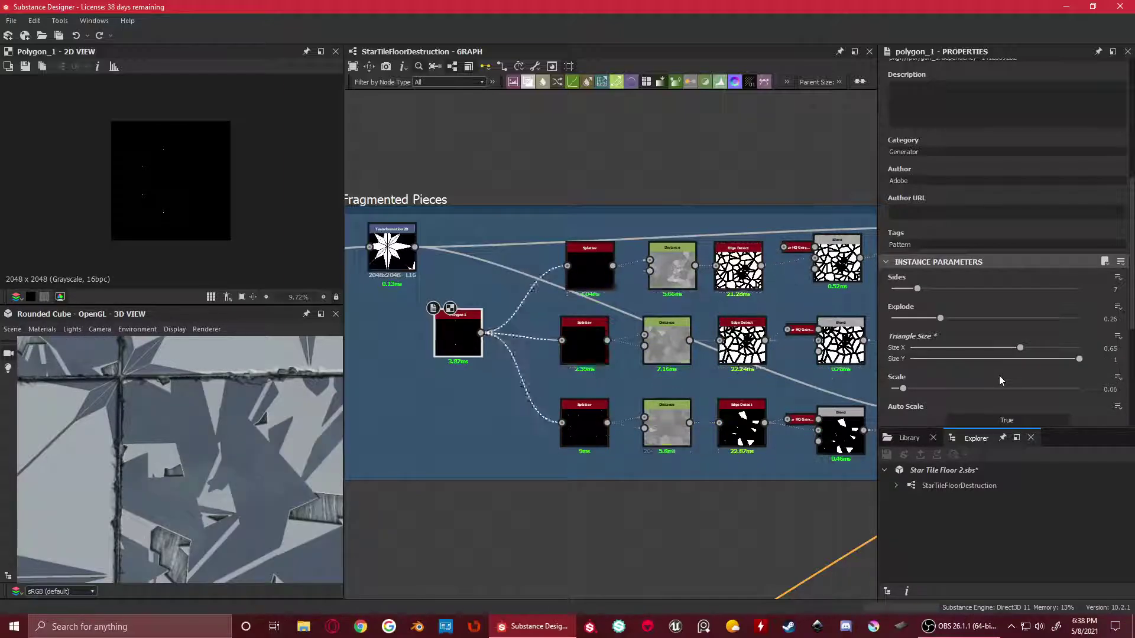
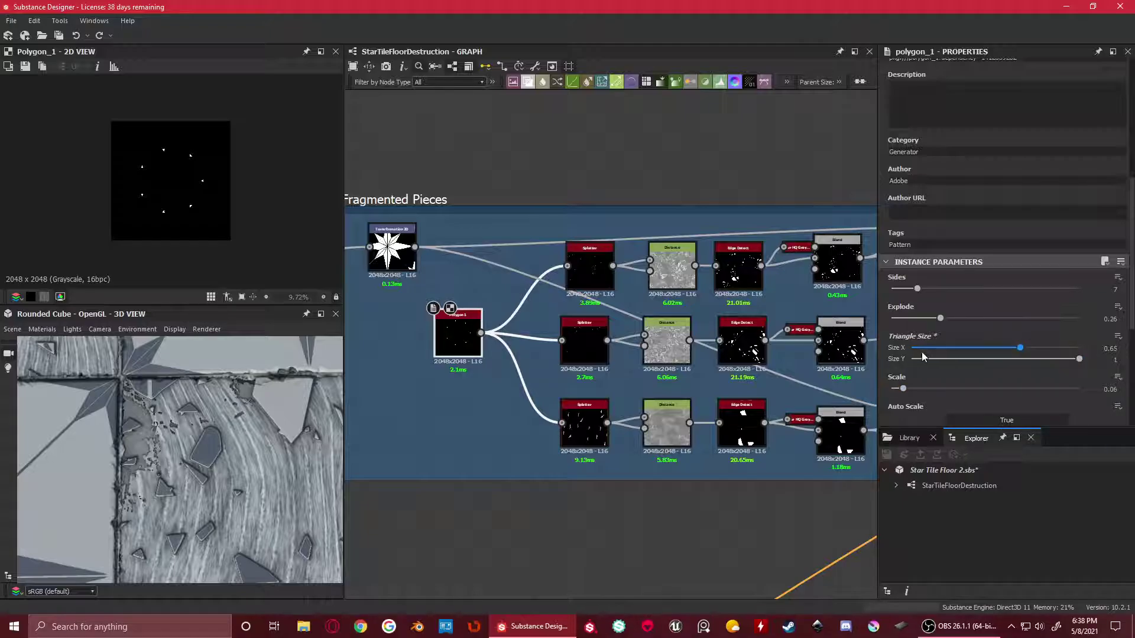
pyautogui.scroll(-2, 999, 336)
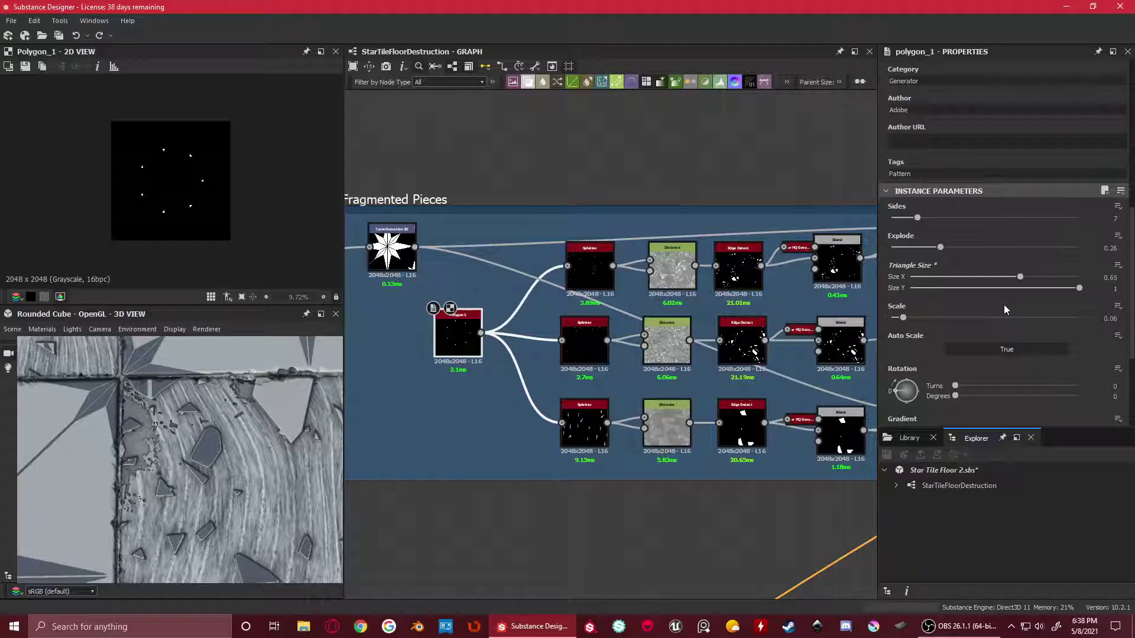
# Preview each of the three Splatter nodes fed by Polygon 1 and compare their patterns and size parameters
pyautogui.scroll(2, 594, 368)
pyautogui.moveTo(548, 263); pyautogui.dragTo(528, 275)
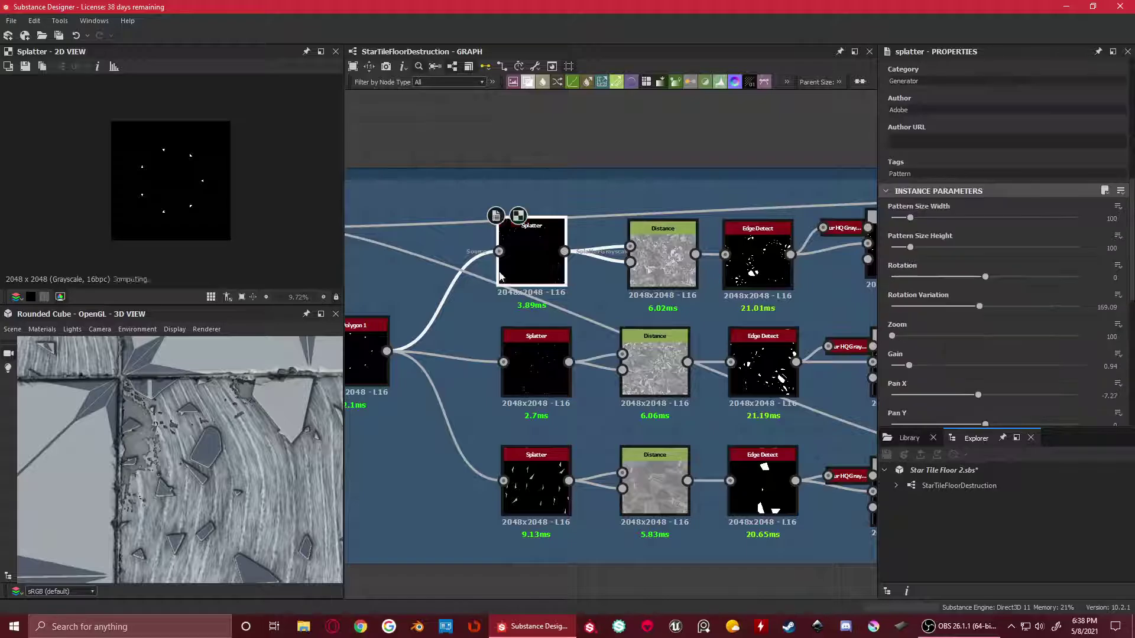
pyautogui.scroll(-3, 573, 378)
pyautogui.scroll(4, 535, 271)
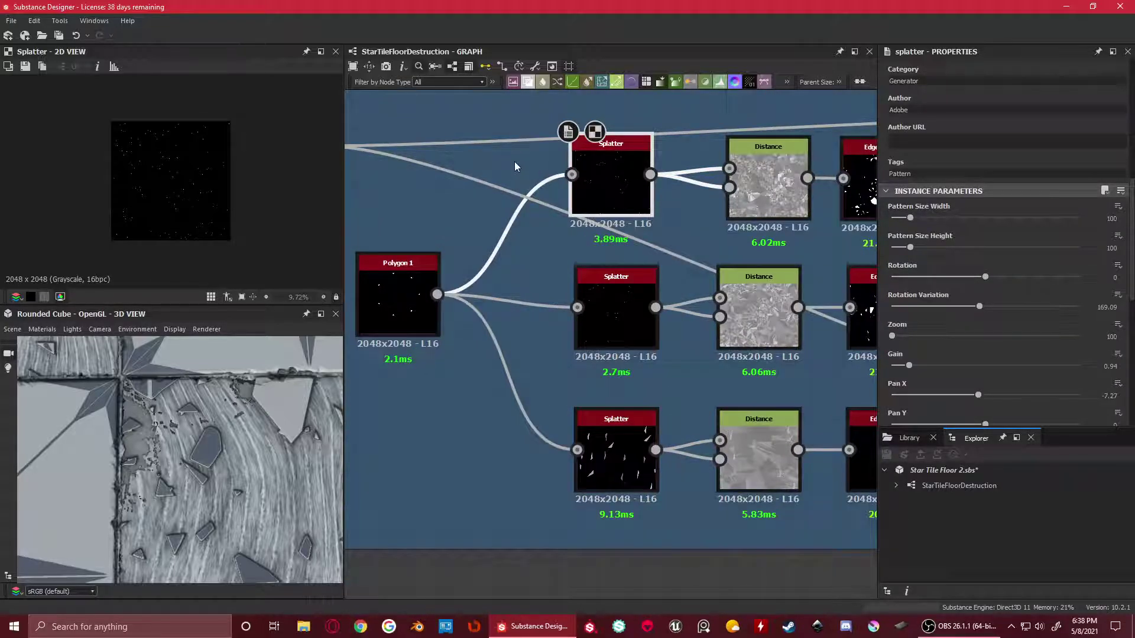
pyautogui.moveTo(518, 157); pyautogui.dragTo(601, 445)
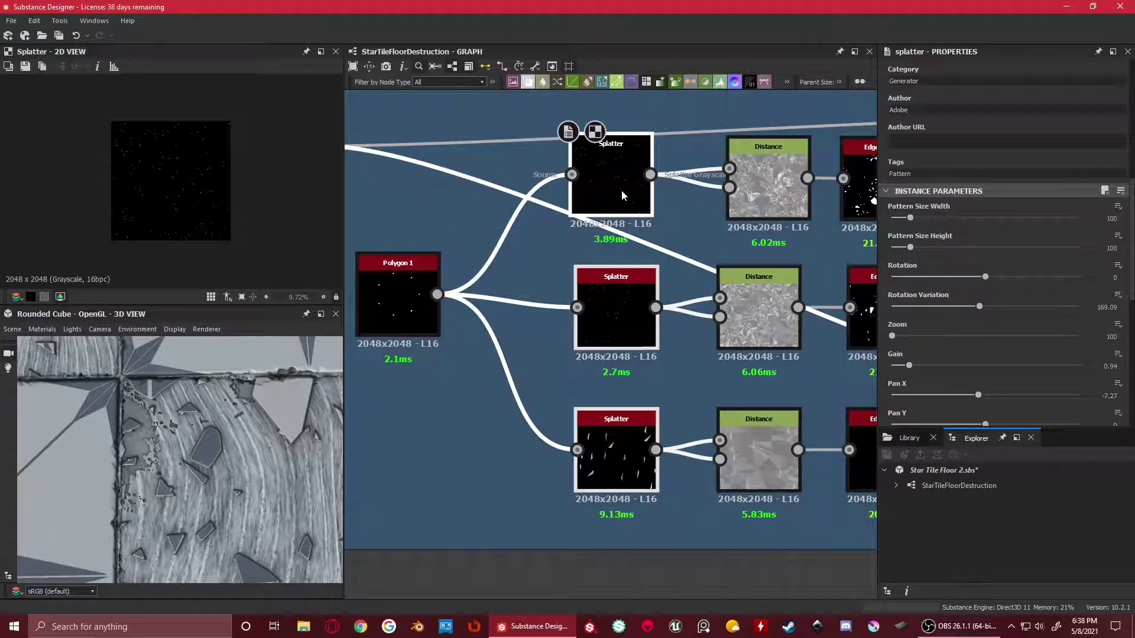
pyautogui.doubleClick(624, 305)
pyautogui.doubleClick(627, 455)
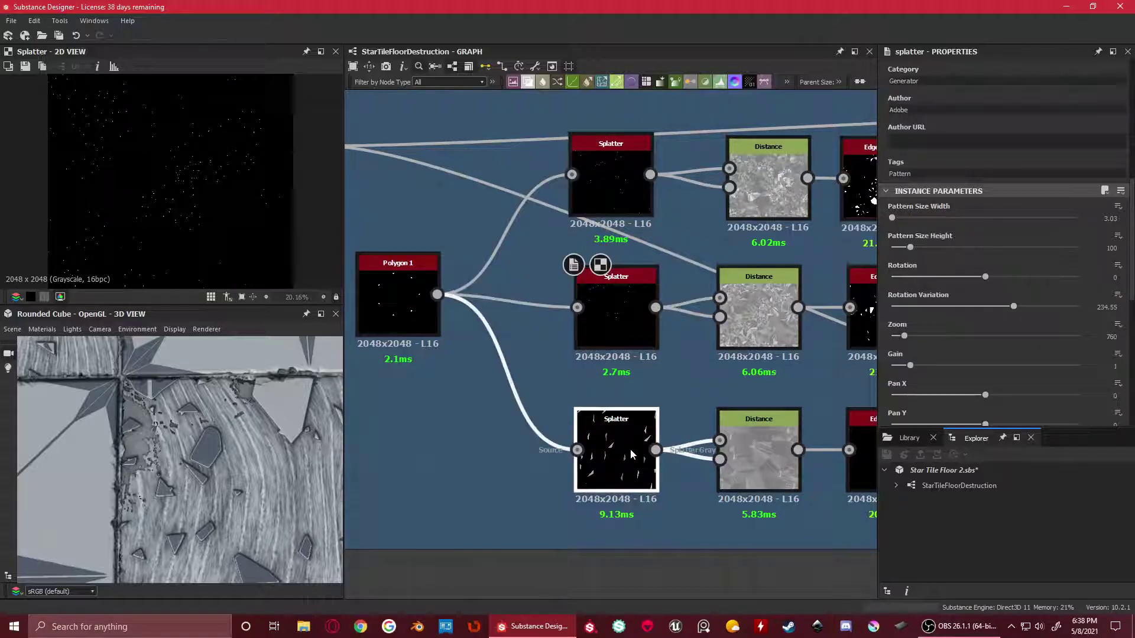
pyautogui.scroll(-3, 687, 445)
pyautogui.scroll(3, 577, 350)
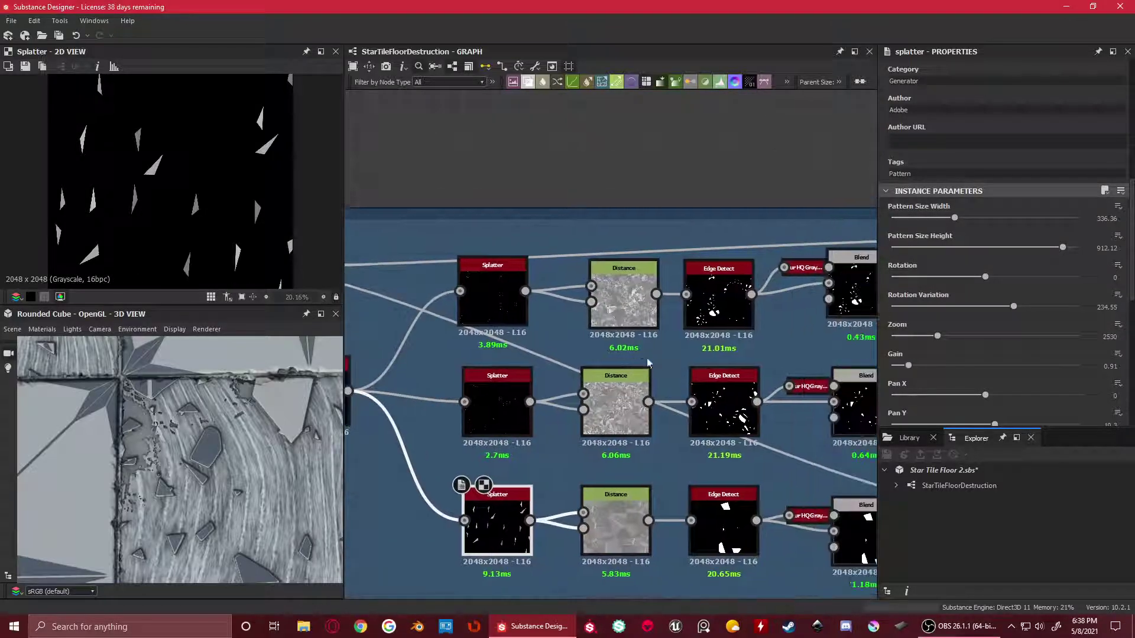
# Compare the upper branch's Distance node with the Splatter that feeds it, examining the cell shapes up close
pyautogui.doubleClick(628, 288)
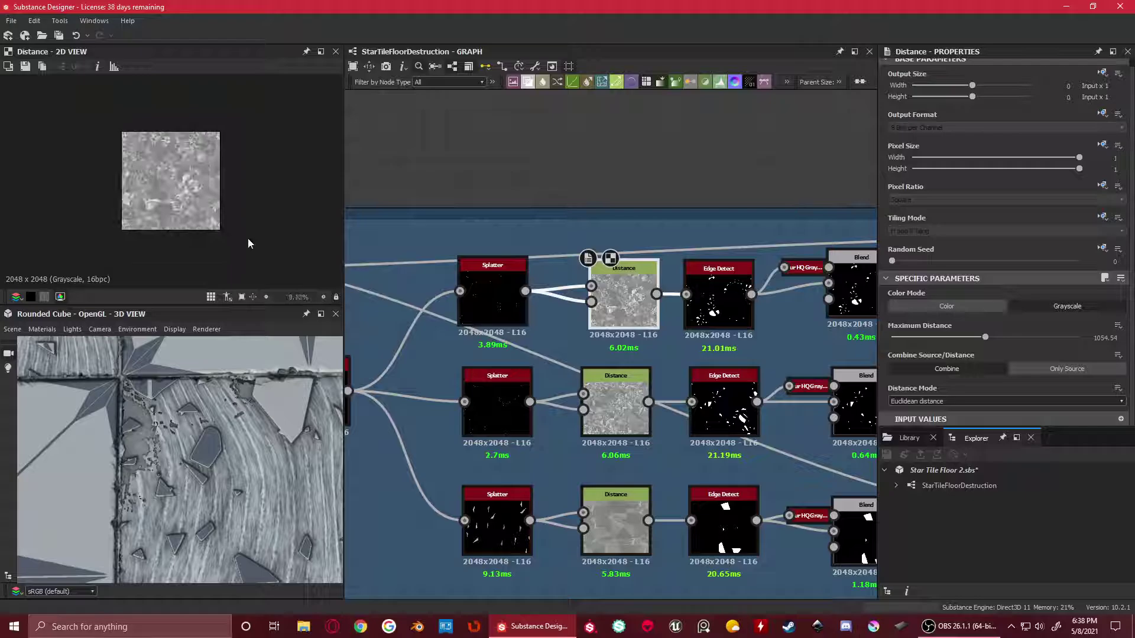
pyautogui.scroll(1, 500, 283)
pyautogui.doubleClick(503, 284)
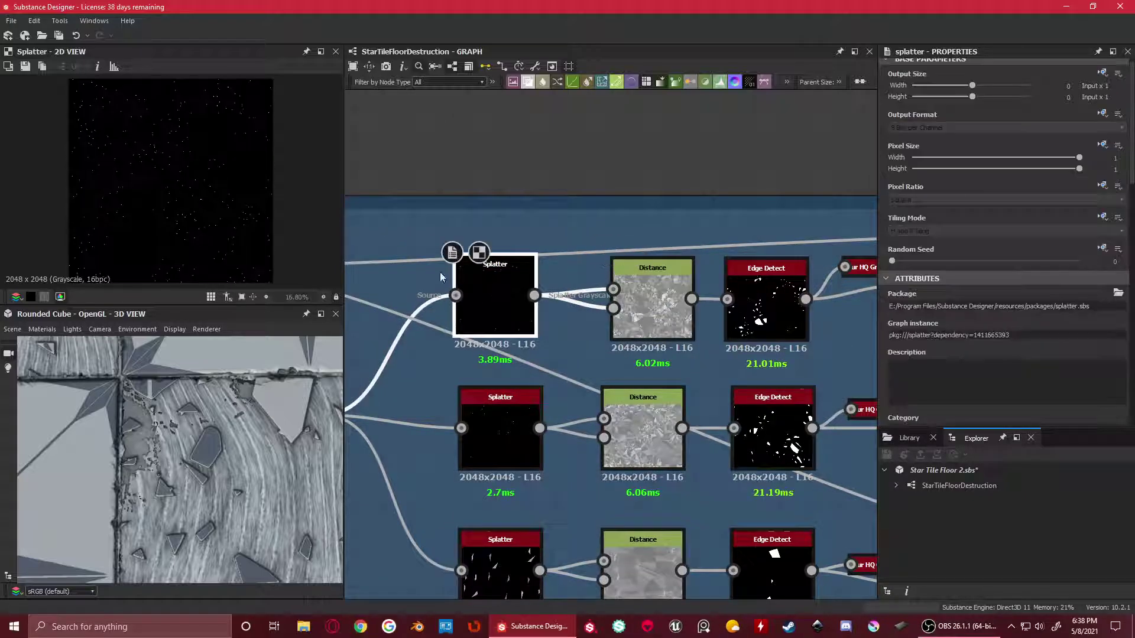
pyautogui.scroll(3, 149, 153)
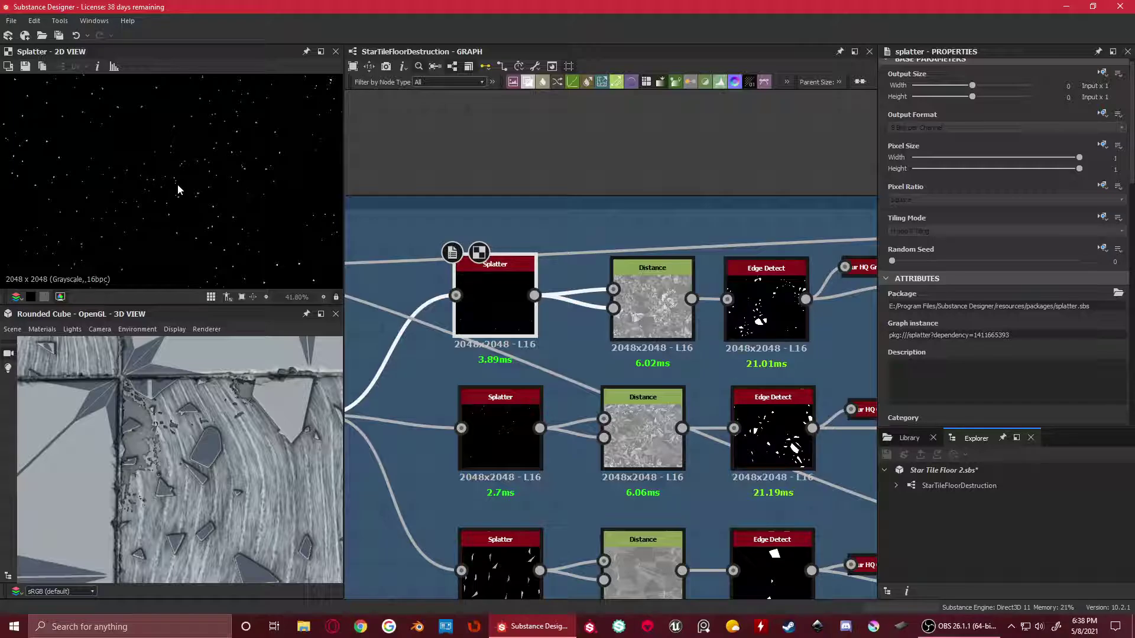
pyautogui.doubleClick(652, 299)
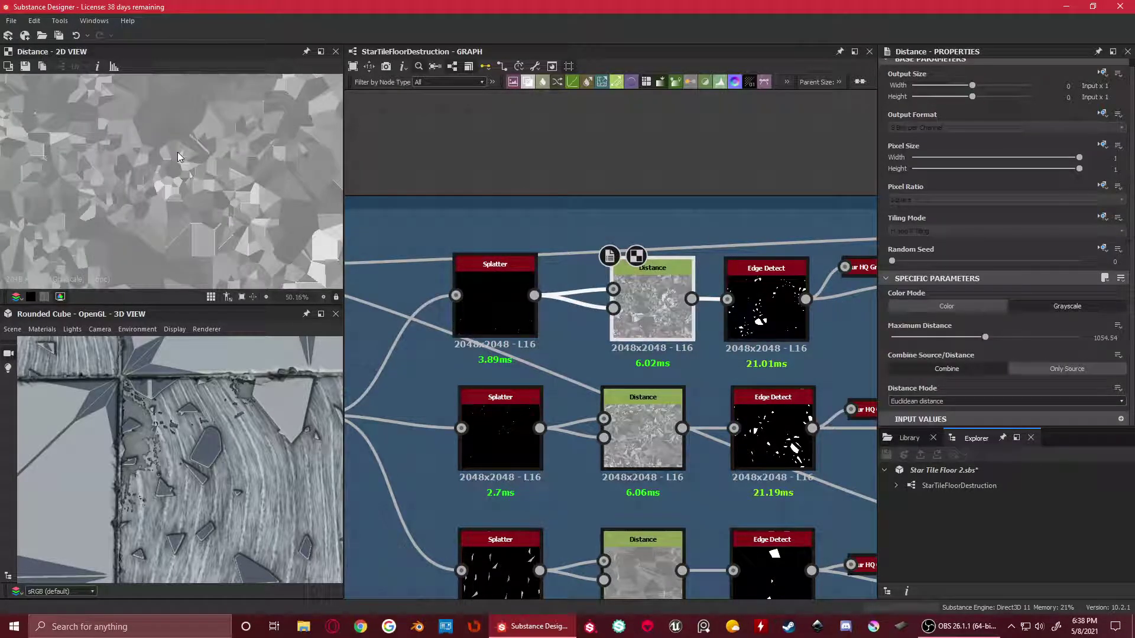
# Examine the polygonal cell pattern of the upper branch's Distance output at different magnifications
pyautogui.scroll(-2, 177, 151)
pyautogui.scroll(-3, 165, 165)
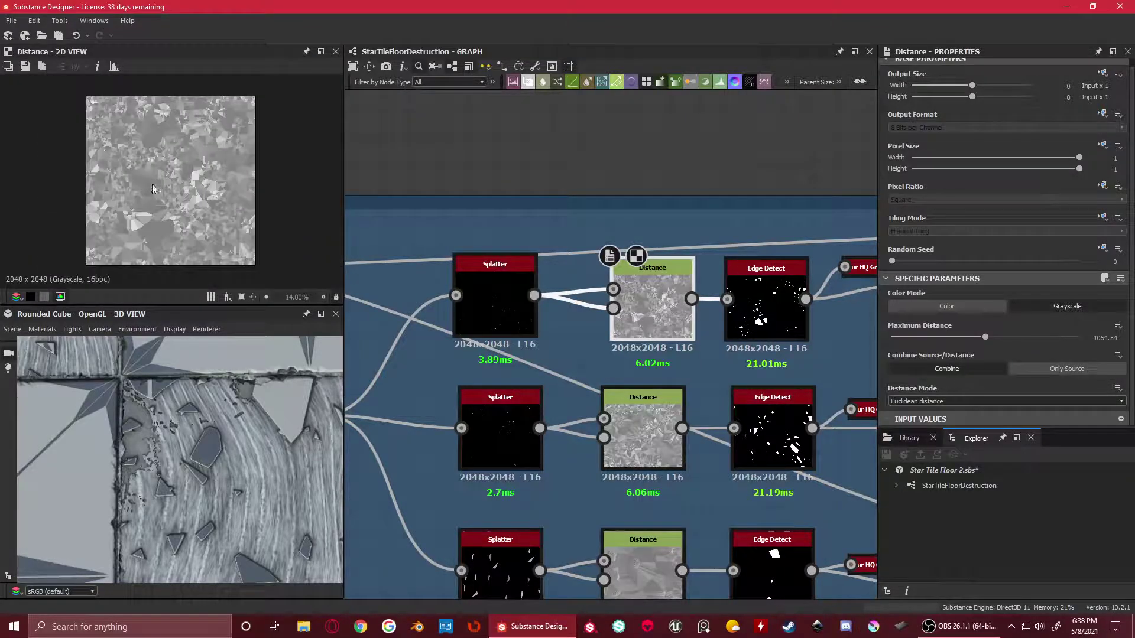
pyautogui.scroll(5, 154, 177)
pyautogui.scroll(-2, 152, 184)
pyautogui.scroll(-2, 722, 320)
# Preview the upper branch's Edge Detect node and review its edge width, roundness and tolerance parameters
pyautogui.moveTo(722, 320); pyautogui.dragTo(550, 307, button='middle')
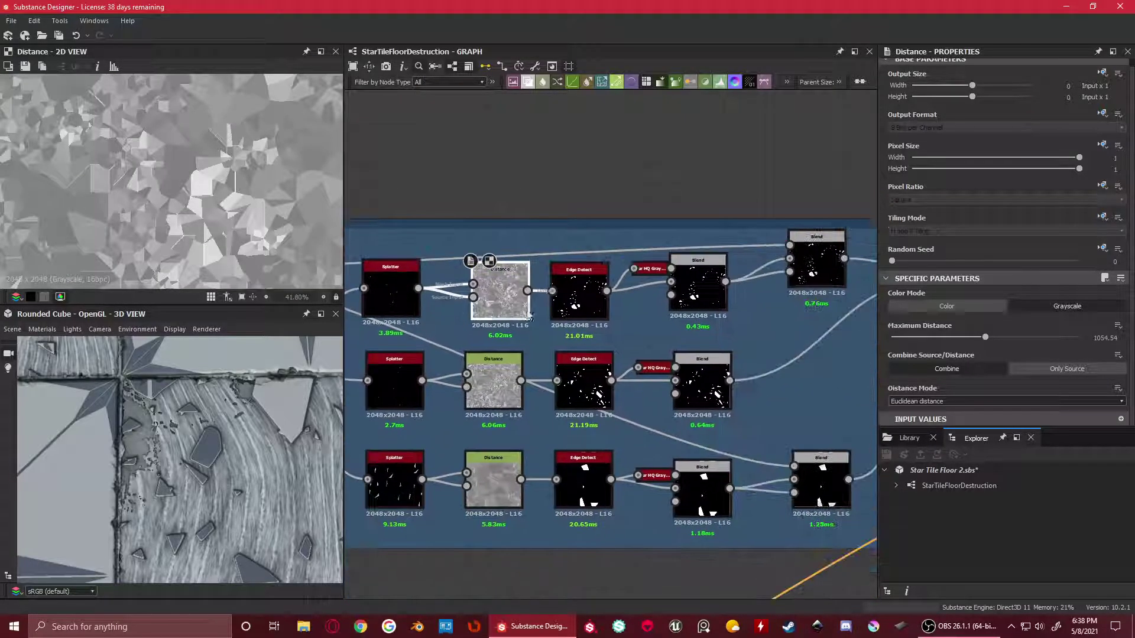
pyautogui.scroll(2, 550, 307)
pyautogui.doubleClick(590, 296)
pyautogui.scroll(-3, 166, 170)
pyautogui.scroll(-2, 594, 360)
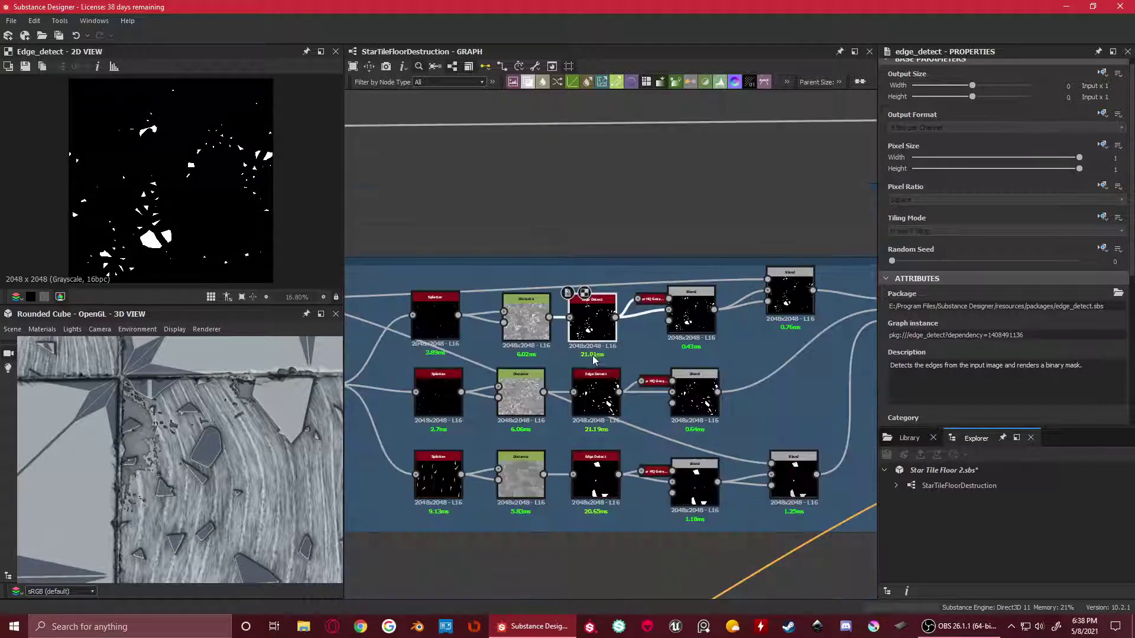
pyautogui.scroll(3, 152, 188)
pyautogui.scroll(-5, 1077, 328)
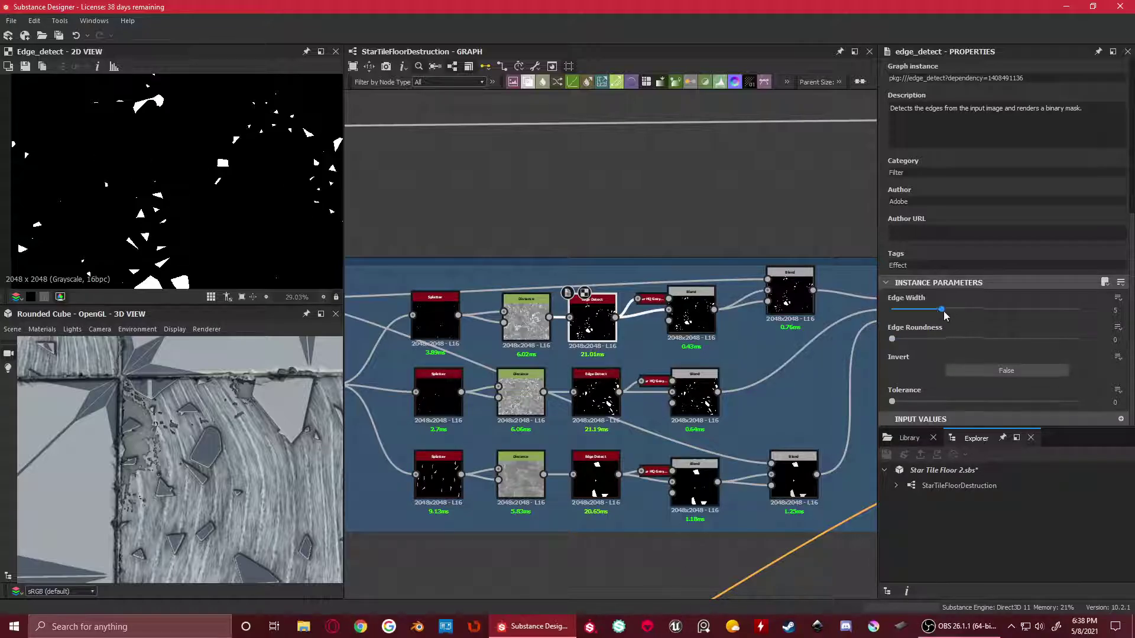
pyautogui.scroll(2, 553, 324)
pyautogui.scroll(-3, 129, 164)
# Examine the large and small fragment shapes in the upper Edge Detect mask up close
pyautogui.scroll(3, 158, 223)
pyautogui.moveTo(106, 273); pyautogui.dragTo(147, 186, button='middle')
pyautogui.scroll(5, 147, 187)
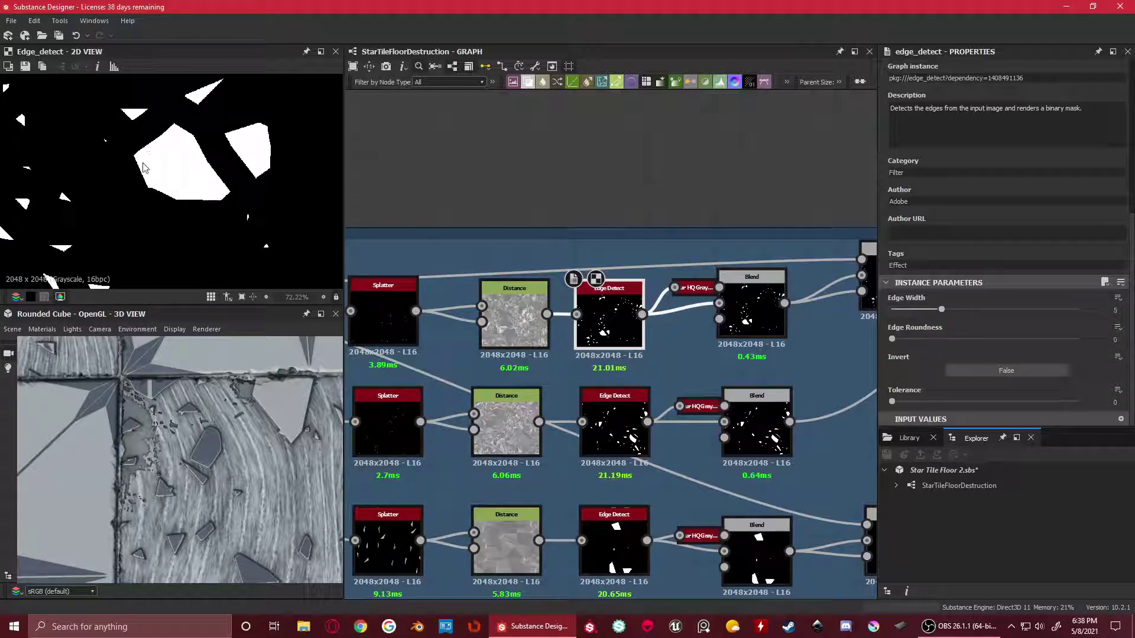
pyautogui.scroll(-6, 251, 201)
pyautogui.moveTo(202, 182); pyautogui.dragTo(163, 185, button='middle')
pyautogui.scroll(2, 159, 249)
pyautogui.scroll(3, 162, 185)
pyautogui.scroll(-4, 203, 184)
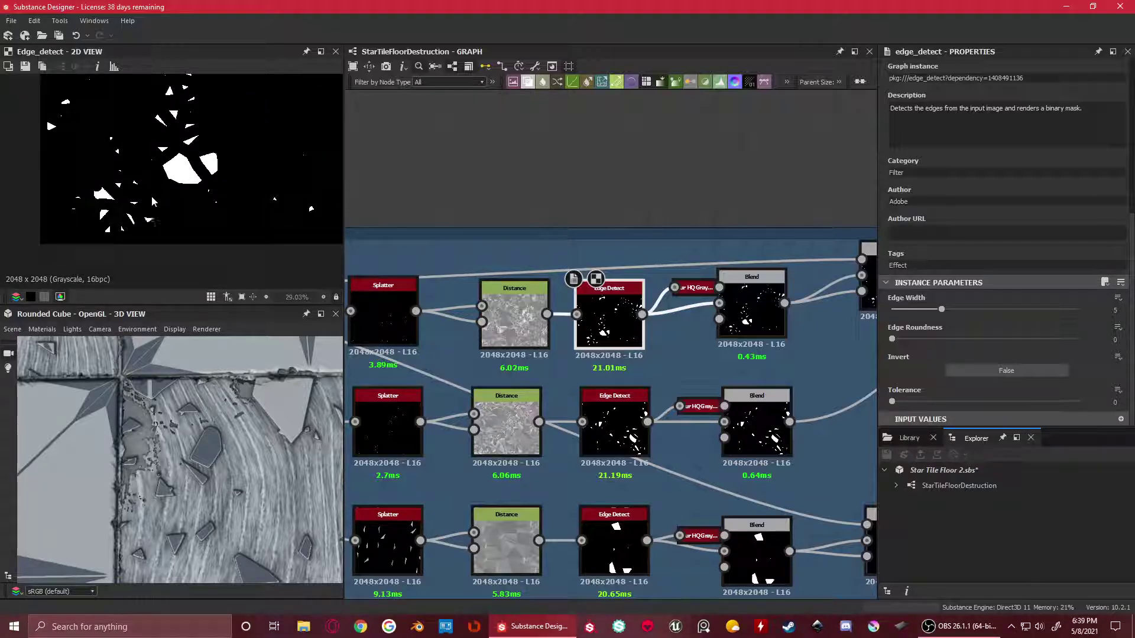
pyautogui.moveTo(203, 213); pyautogui.dragTo(175, 254, button='middle')
pyautogui.scroll(-3, 192, 221)
pyautogui.scroll(2, 218, 204)
pyautogui.moveTo(227, 202); pyautogui.dragTo(210, 222, button='middle')
pyautogui.scroll(4, 213, 213)
pyautogui.scroll(-2, 189, 198)
pyautogui.scroll(-2, 147, 172)
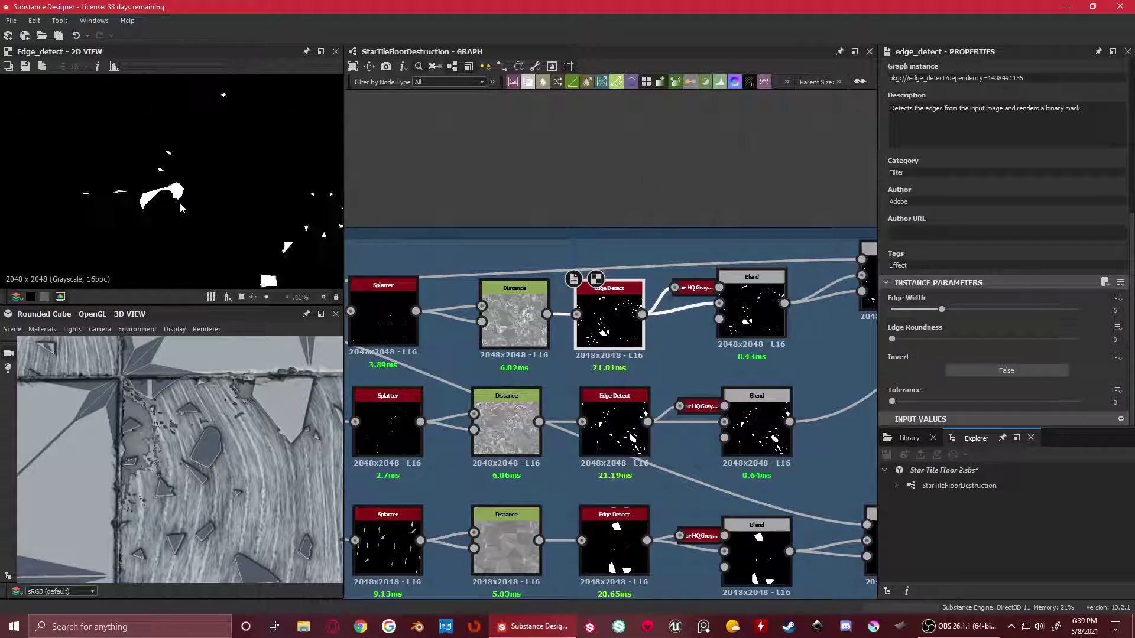
pyautogui.scroll(-2, 627, 378)
# Preview the Edge Detect nodes of the three branches and compare their masks and Edge Width settings
pyautogui.moveTo(627, 378); pyautogui.dragTo(579, 319, button='middle')
pyautogui.doubleClick(593, 305)
pyautogui.scroll(-5, 194, 198)
pyautogui.doubleClick(581, 389)
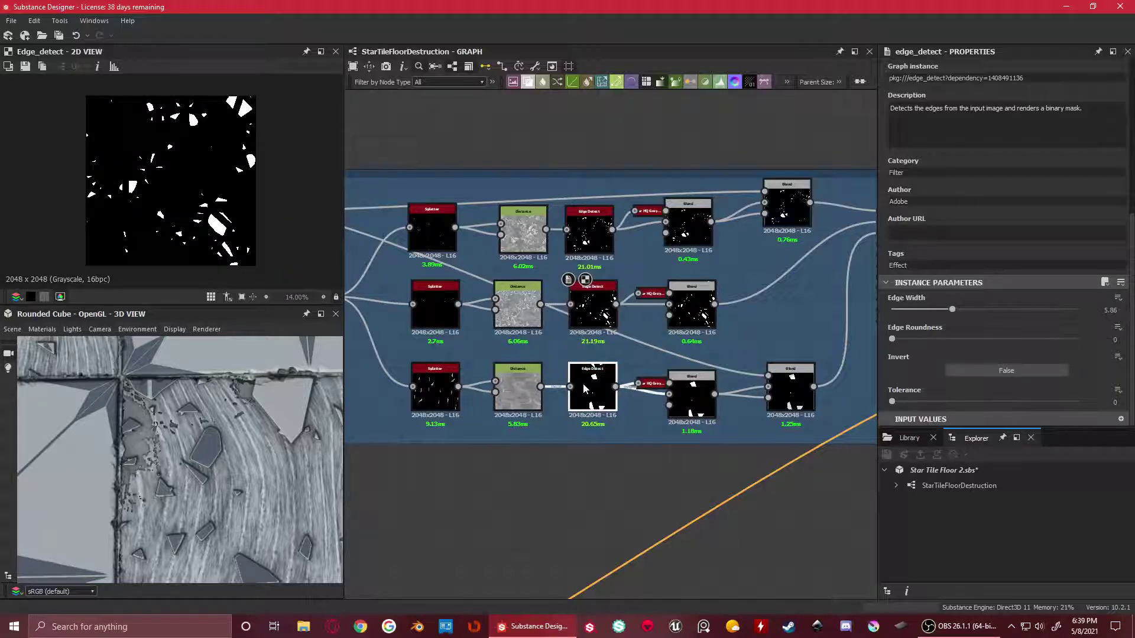
pyautogui.doubleClick(598, 316)
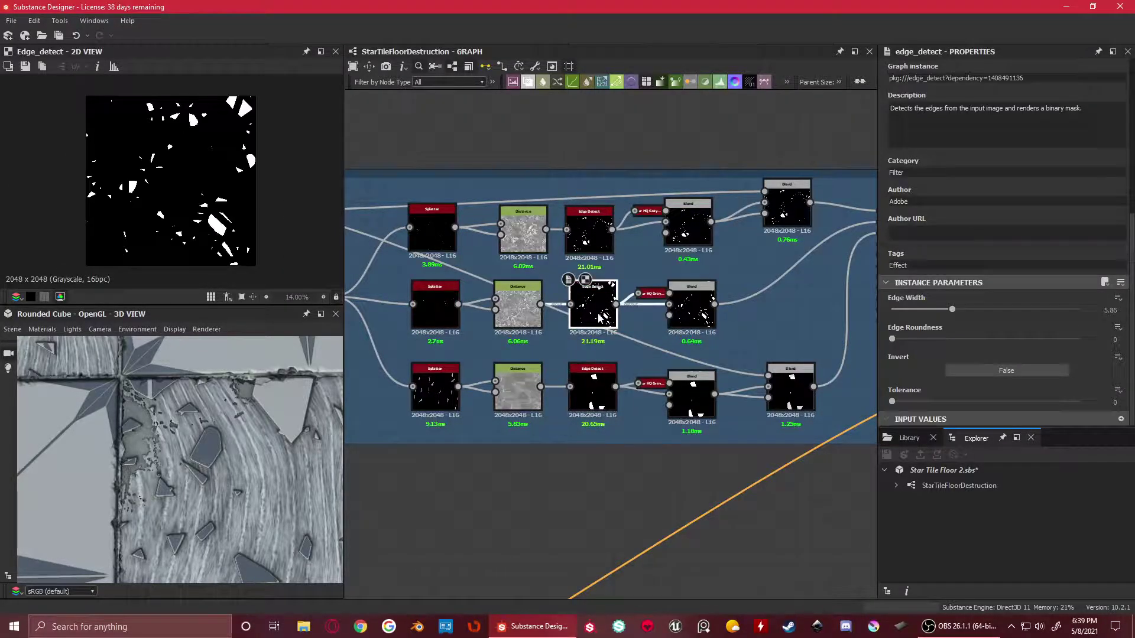
pyautogui.doubleClick(605, 233)
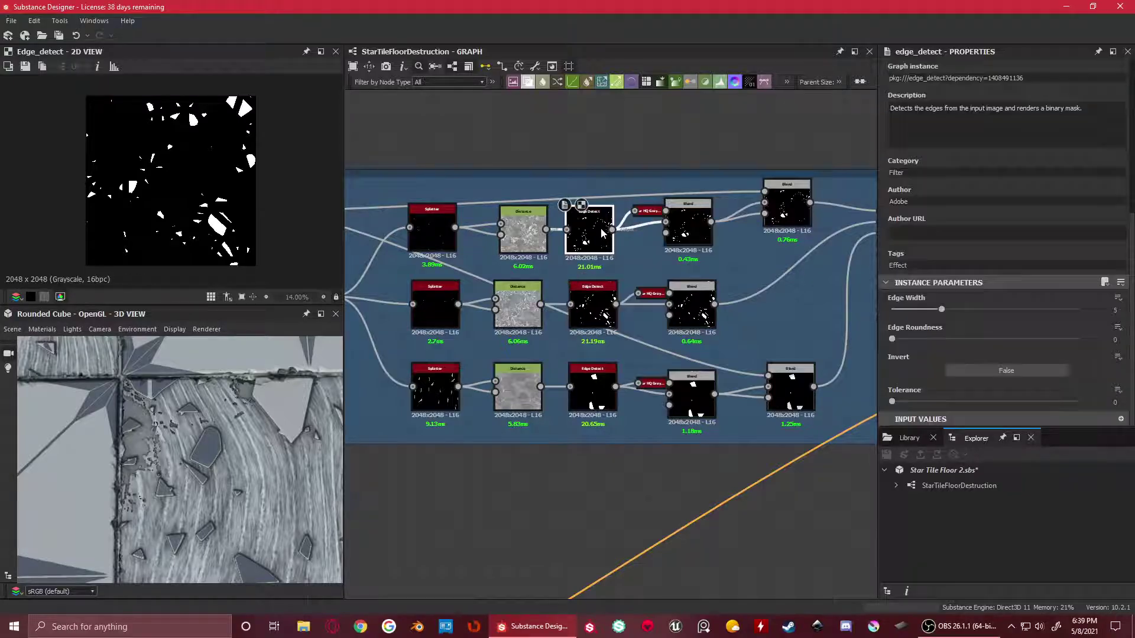
# Preview the upper branch's Min (Darken) Blend node and inspect its fragment edges up close
pyautogui.scroll(2, 628, 256)
pyautogui.doubleClick(620, 253)
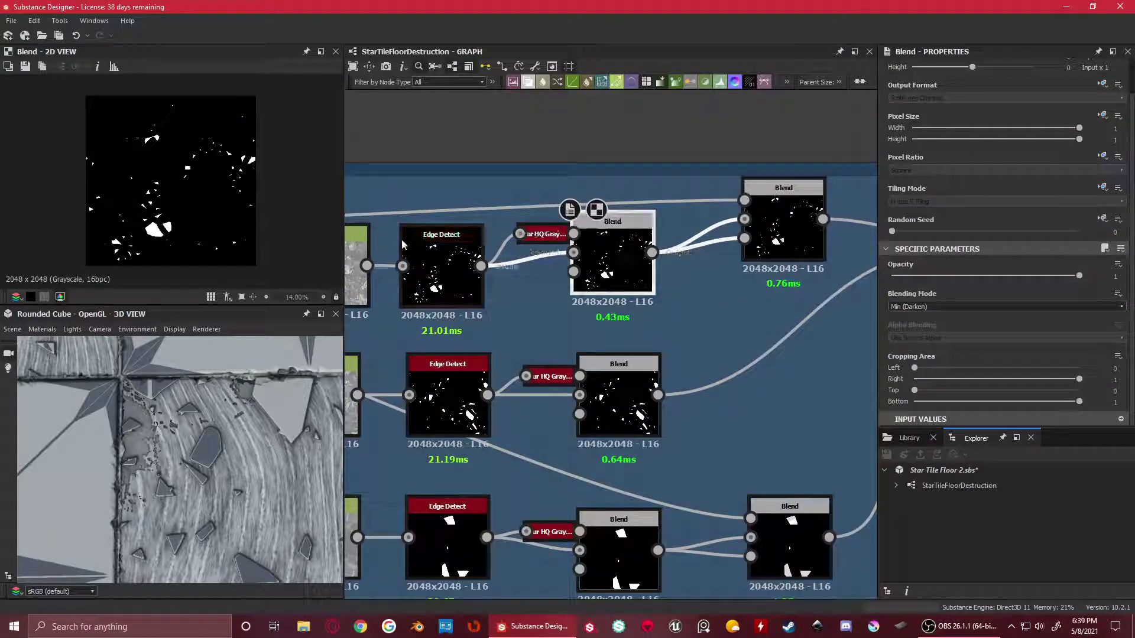
pyautogui.scroll(10, 142, 204)
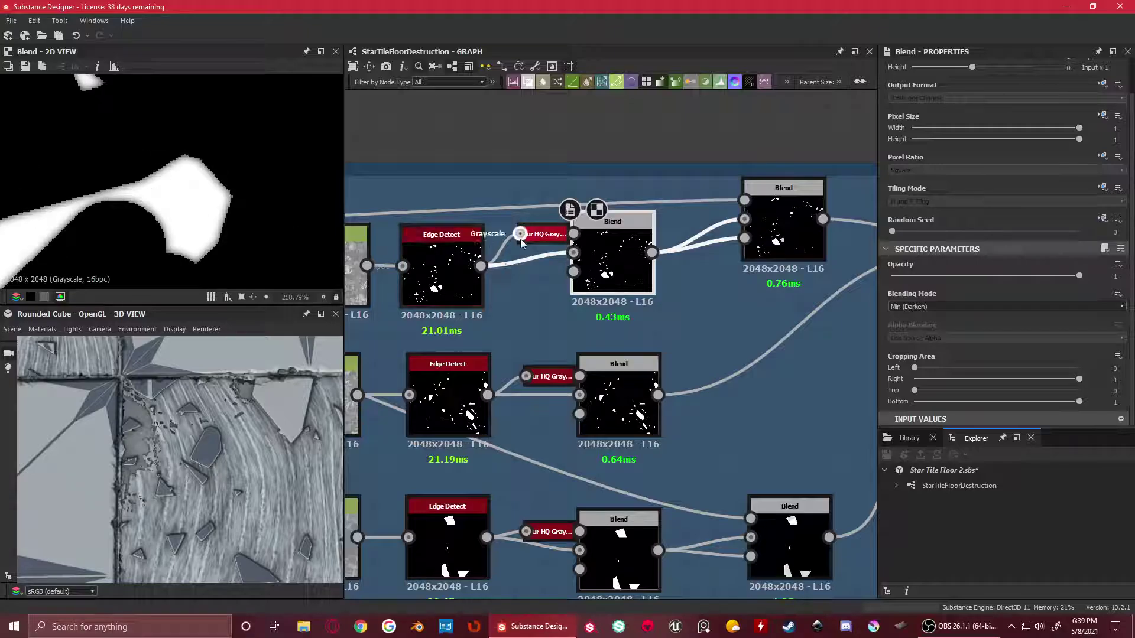
# Preview the Blur HQ Grayscale nodes of the three branches and compare their intensity settings
pyautogui.doubleClick(543, 234)
pyautogui.scroll(-1, 1012, 245)
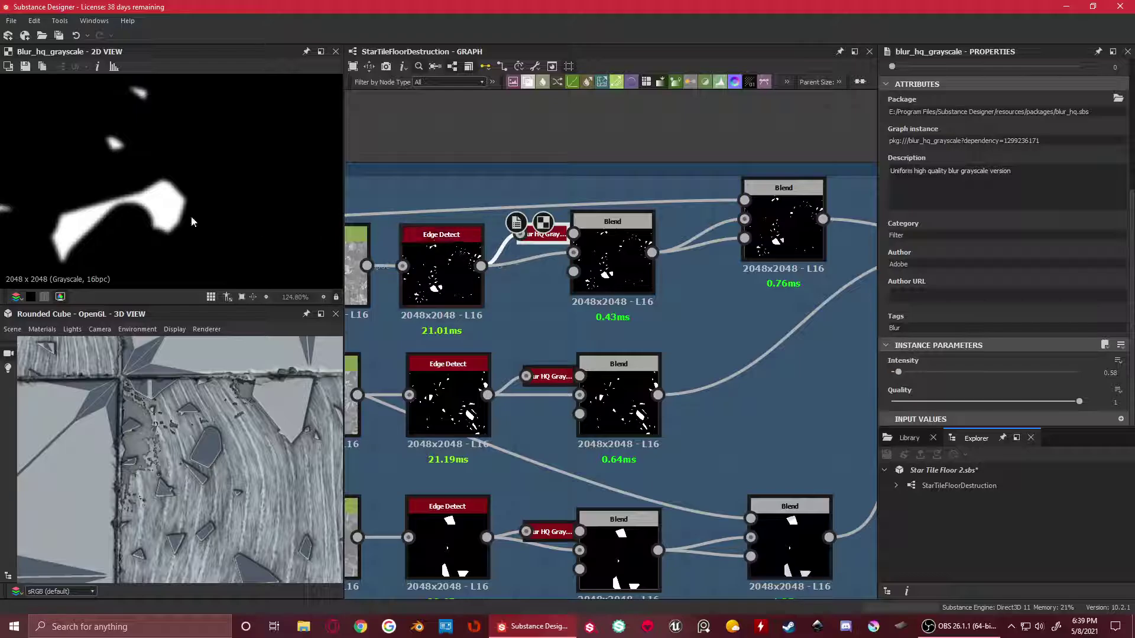
pyautogui.doubleClick(555, 378)
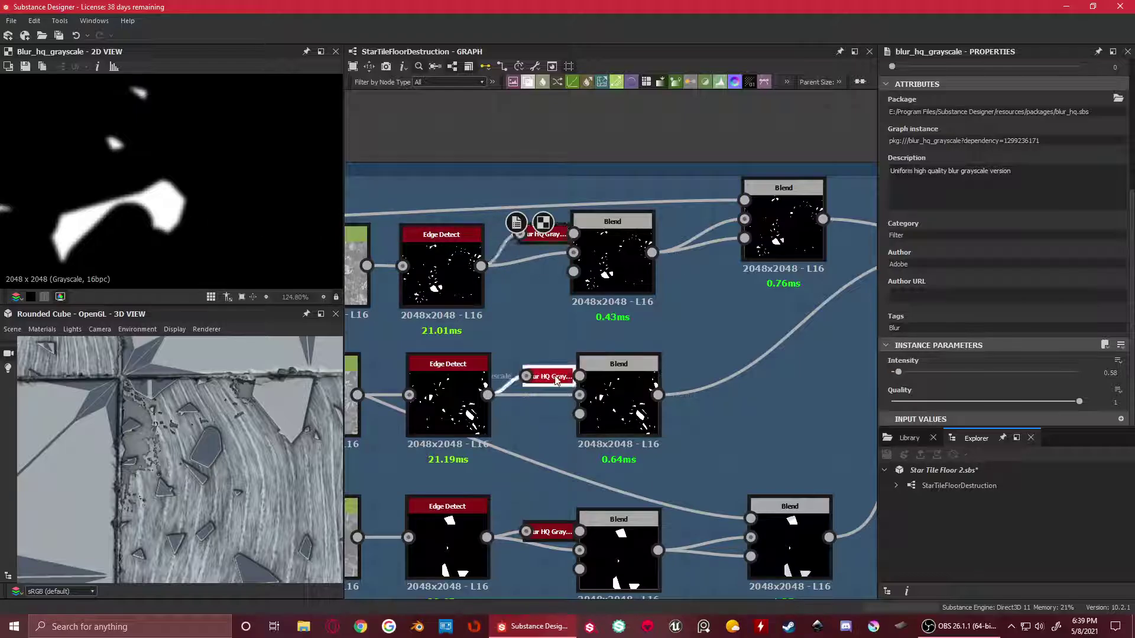
pyautogui.doubleClick(551, 529)
pyautogui.doubleClick(549, 379)
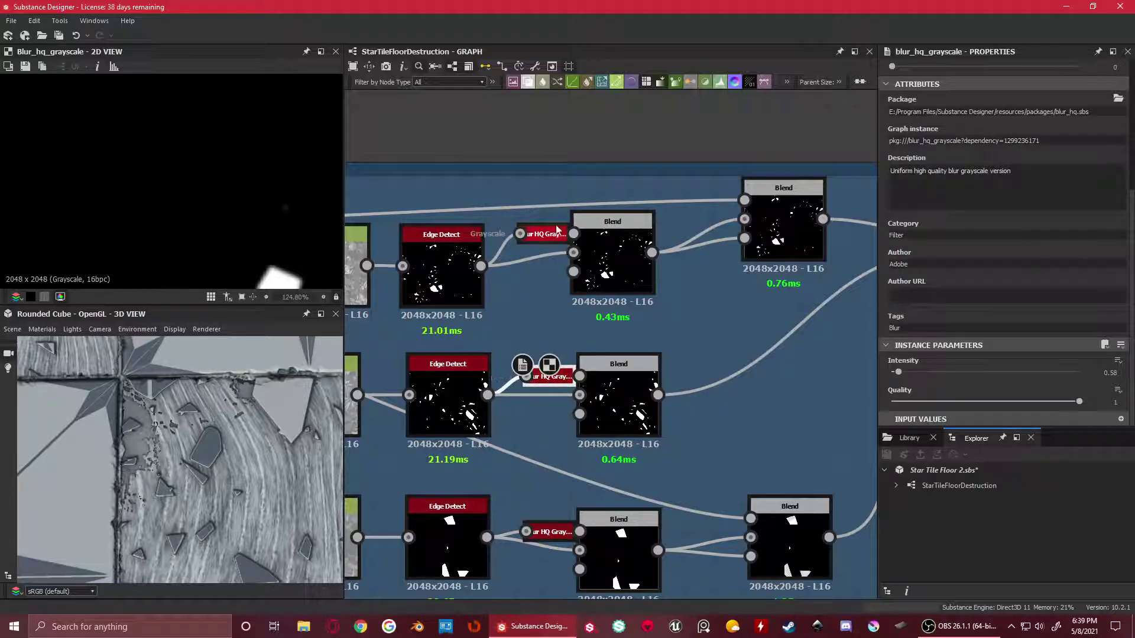
pyautogui.doubleClick(545, 234)
# Preview the Min (Darken) Blend node in each of the three branches and compare the softened fragments
pyautogui.doubleClick(616, 239)
pyautogui.scroll(-3, 158, 218)
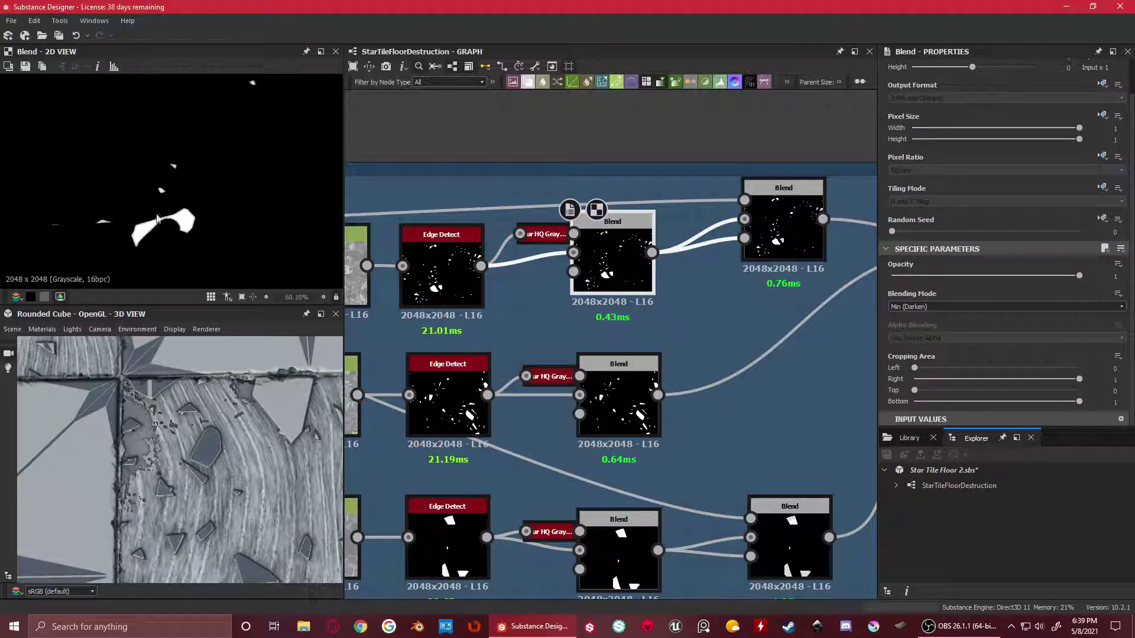
pyautogui.moveTo(684, 328); pyautogui.dragTo(647, 243, button='middle')
pyautogui.doubleClick(582, 319)
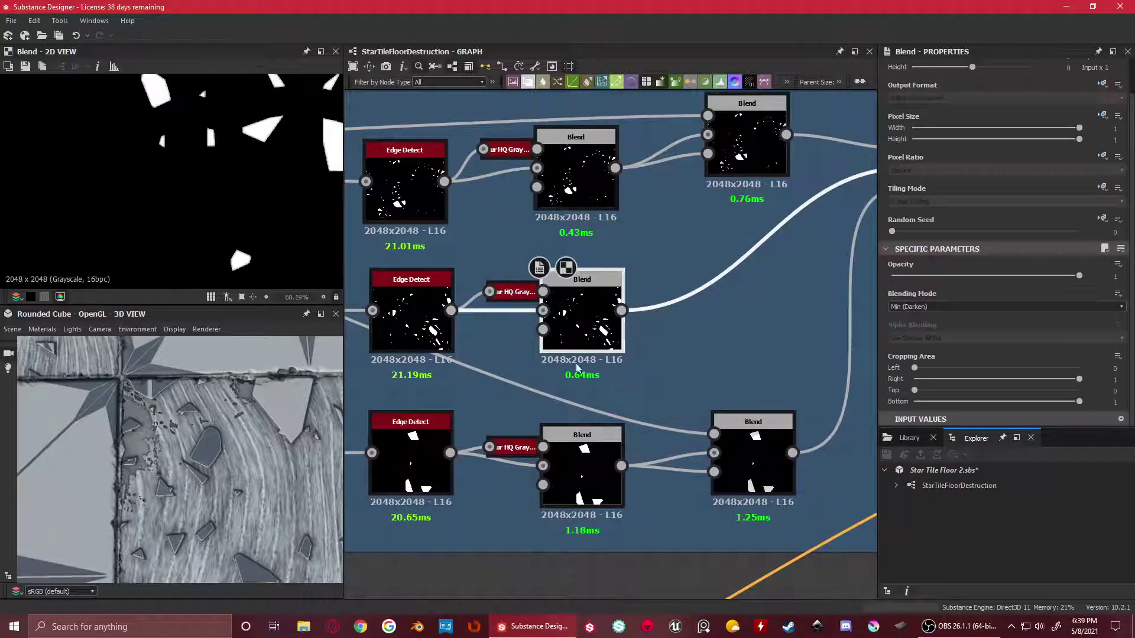
pyautogui.doubleClick(582, 467)
pyautogui.scroll(-2, 132, 123)
pyautogui.doubleClick(575, 171)
pyautogui.scroll(-3, 802, 291)
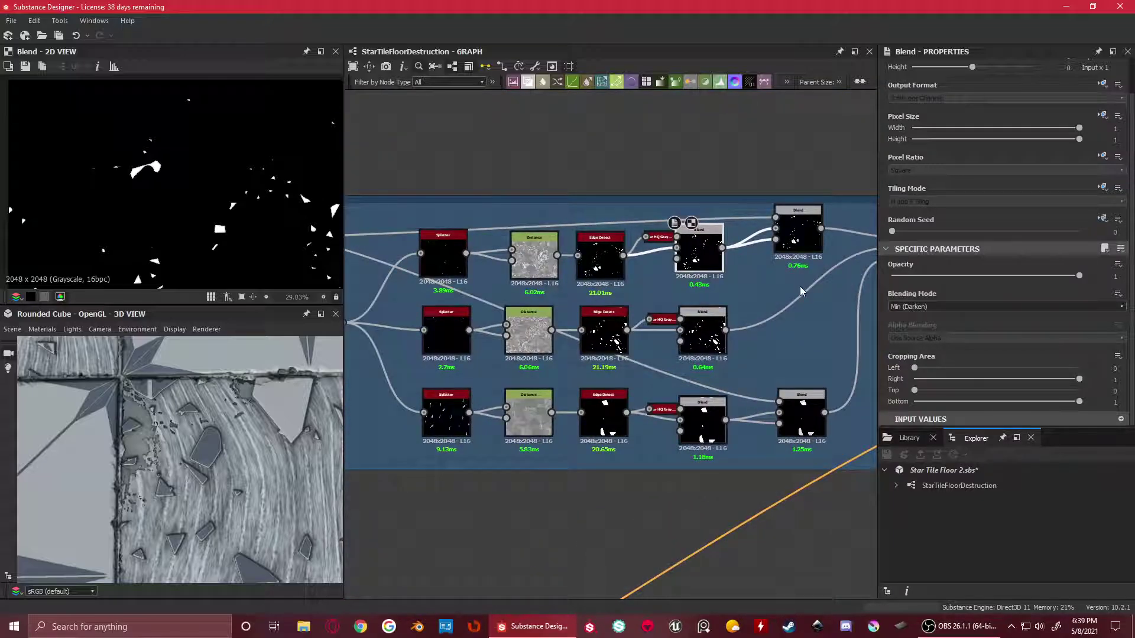
# Inspect the upper Multiply Blend's settings and trace its star input back to the Transformation 2D node, previewing the star
pyautogui.scroll(1, 780, 267)
pyautogui.moveTo(781, 268); pyautogui.dragTo(678, 328, button='middle')
pyautogui.click(690, 267)
pyautogui.scroll(-2, 616, 304)
pyautogui.scroll(-1, 615, 303)
pyautogui.moveTo(616, 304); pyautogui.dragTo(625, 340, button='middle')
pyautogui.scroll(2, 384, 299)
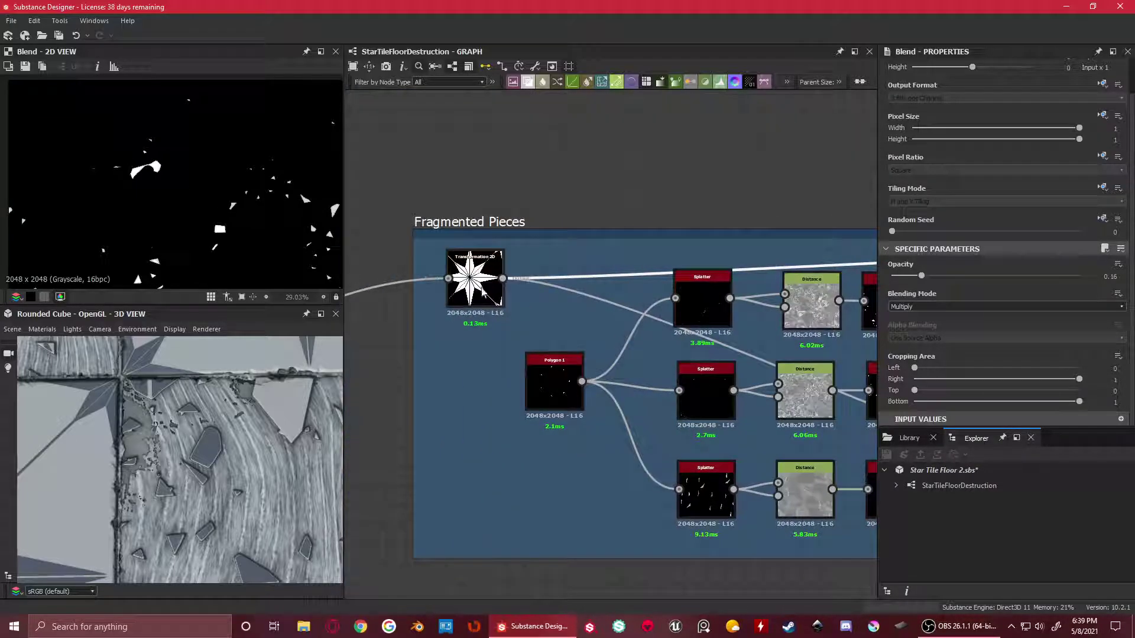
pyautogui.click(464, 281)
pyautogui.scroll(-3, 252, 182)
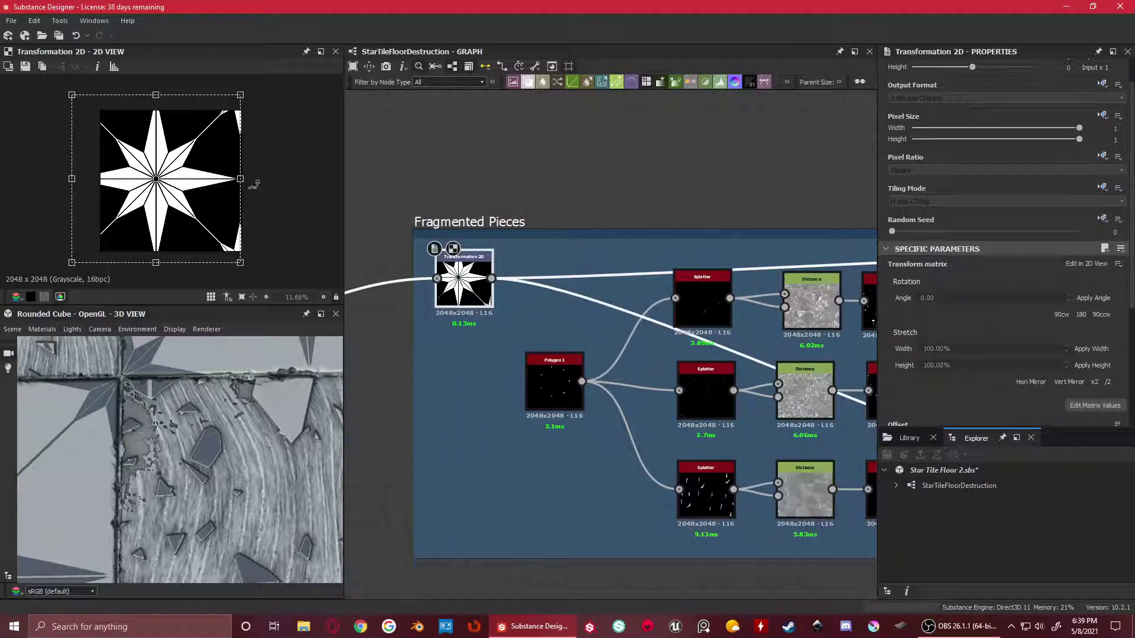
# Follow the star connection to the lower branch and compare the upper and lower Min (Darken) Blend nodes
pyautogui.scroll(-2, 637, 338)
pyautogui.moveTo(637, 337); pyautogui.dragTo(698, 266, button='middle')
pyautogui.scroll(1, 638, 268)
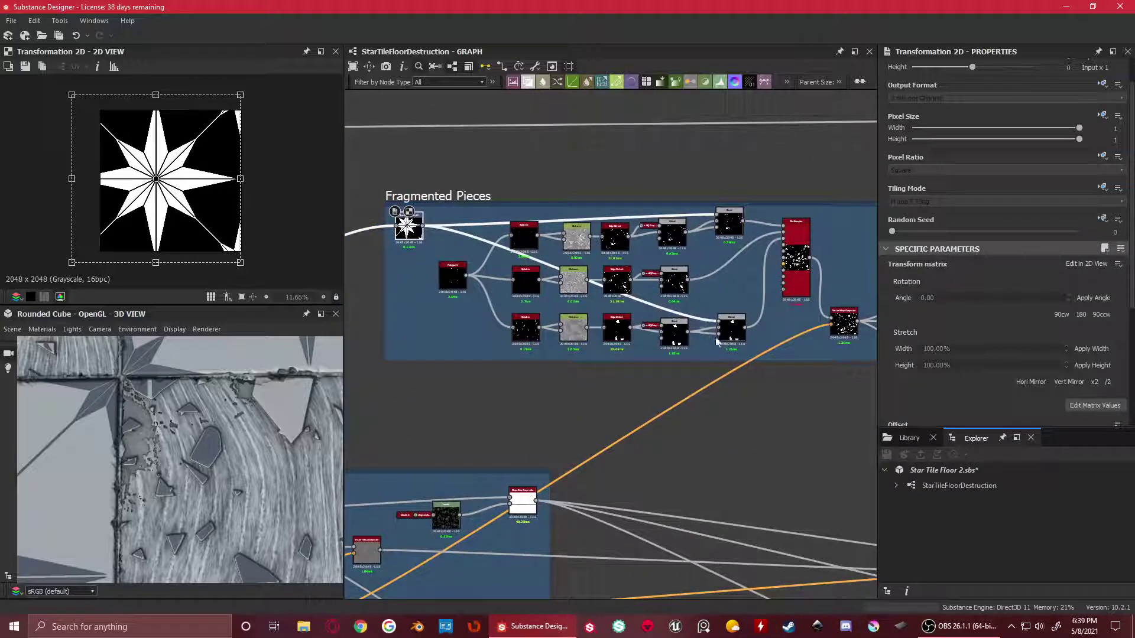
pyautogui.scroll(2, 738, 339)
pyautogui.click(645, 324)
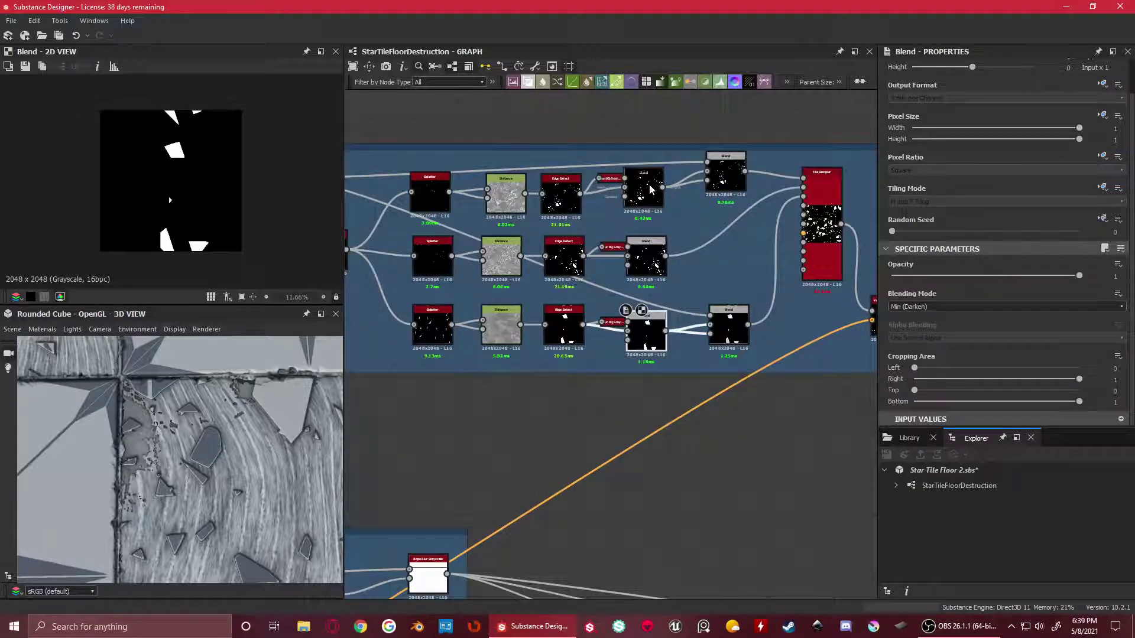
pyautogui.click(643, 189)
pyautogui.doubleClick(646, 339)
# Preview the lower branch's Multiply Blend and examine the star shading on its fragments
pyautogui.scroll(3, 728, 333)
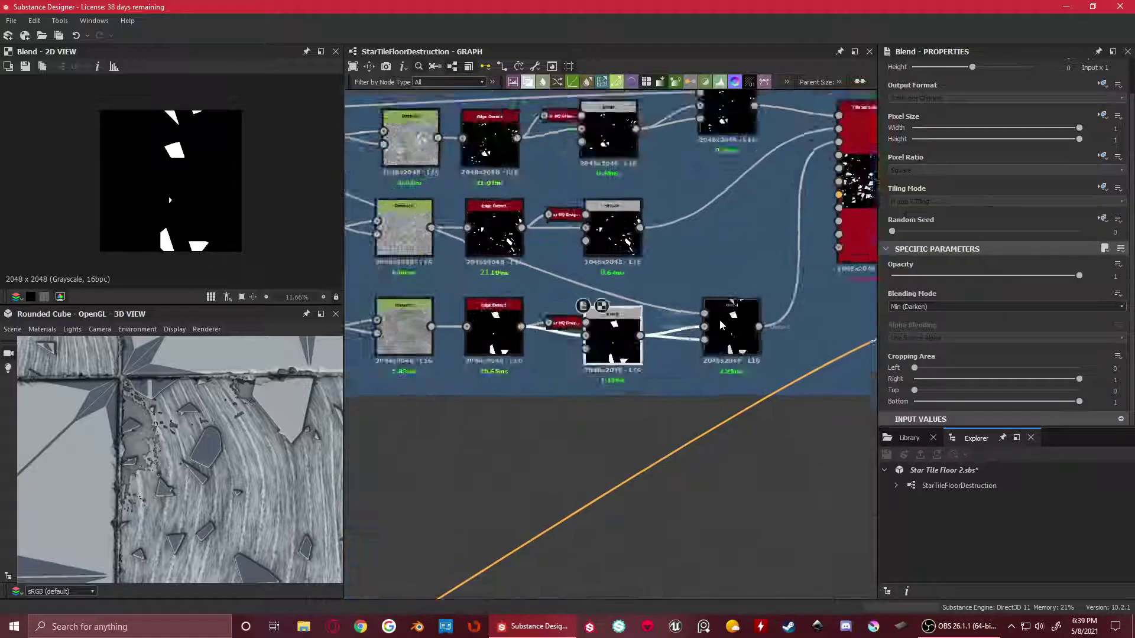
pyautogui.moveTo(731, 342); pyautogui.dragTo(692, 381, button='middle')
pyautogui.scroll(2, 692, 382)
pyautogui.click(695, 386)
pyautogui.scroll(5, 177, 179)
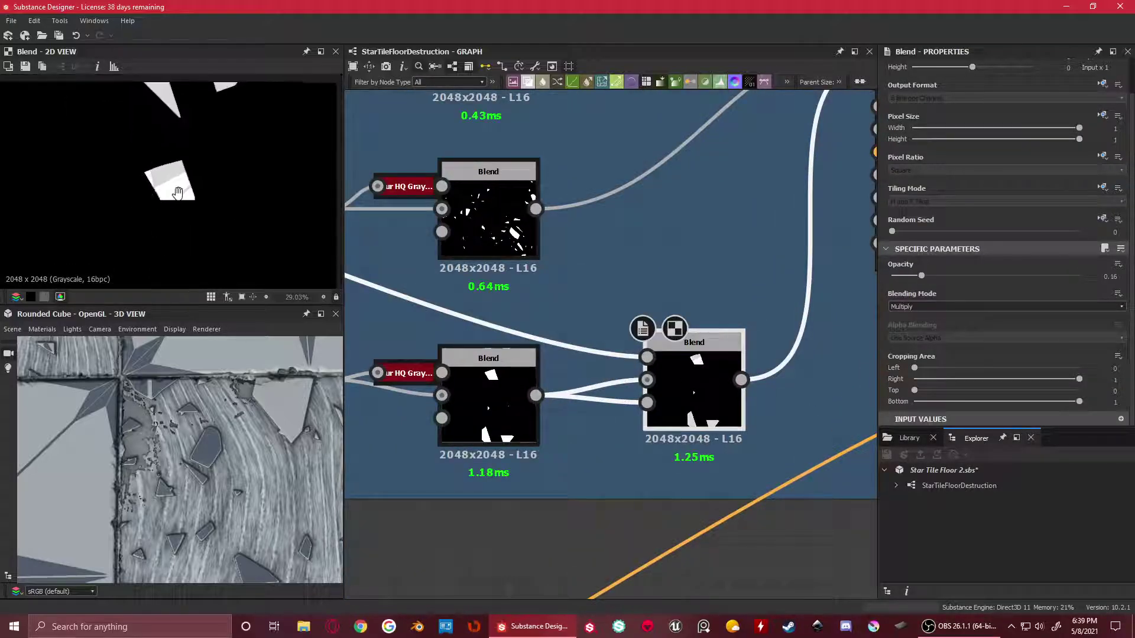
pyautogui.moveTo(176, 157); pyautogui.dragTo(170, 188, button='middle')
pyautogui.scroll(-2, 169, 196)
pyautogui.scroll(-5, 676, 321)
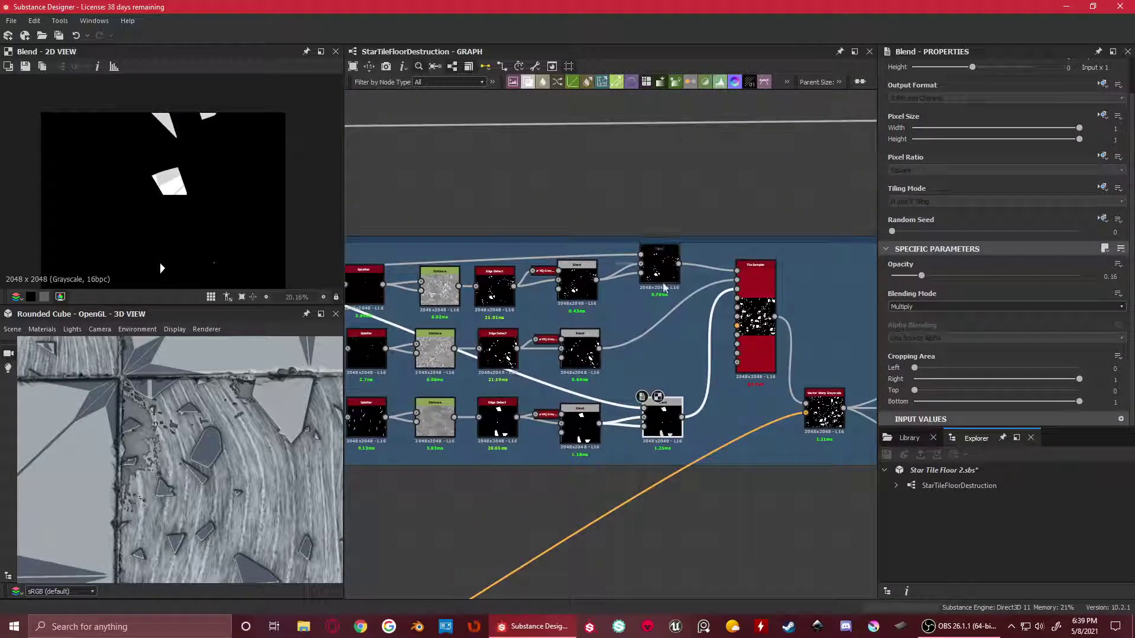
# Compare the branches' Blend nodes that lead into the Tile Sampler
pyautogui.click(578, 284)
pyautogui.click(580, 425)
pyautogui.click(580, 352)
pyautogui.scroll(3, 701, 325)
pyautogui.click(565, 422)
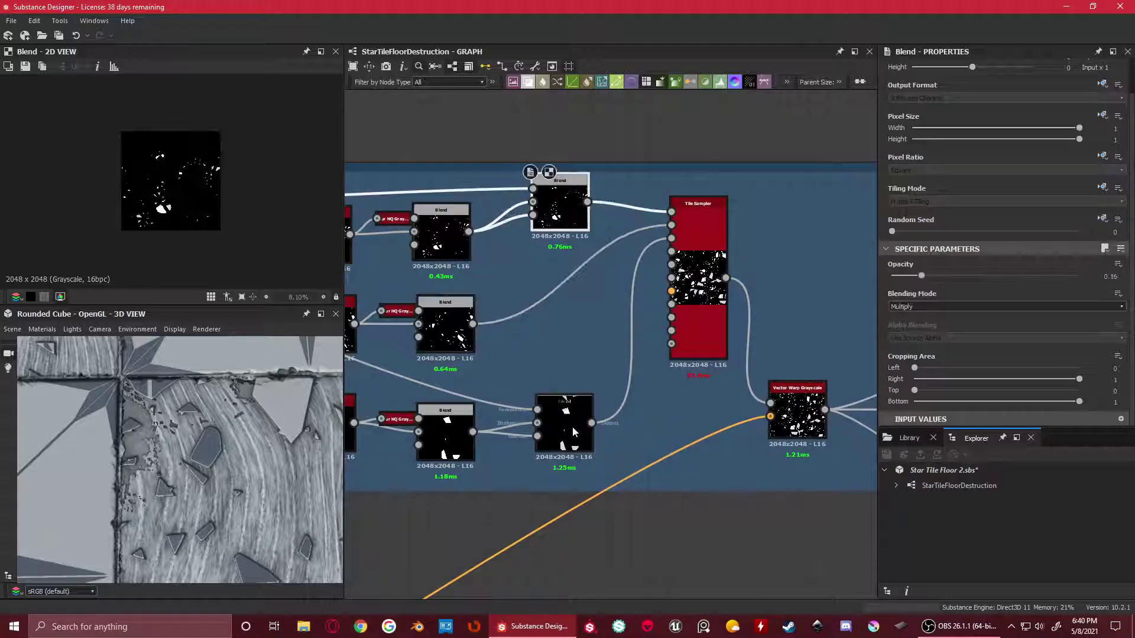
# Preview the Tile Sampler node and examine its scattered fragments up close
pyautogui.click(704, 219)
pyautogui.scroll(3, 225, 163)
pyautogui.scroll(-1, 232, 160)
pyautogui.scroll(3, 232, 159)
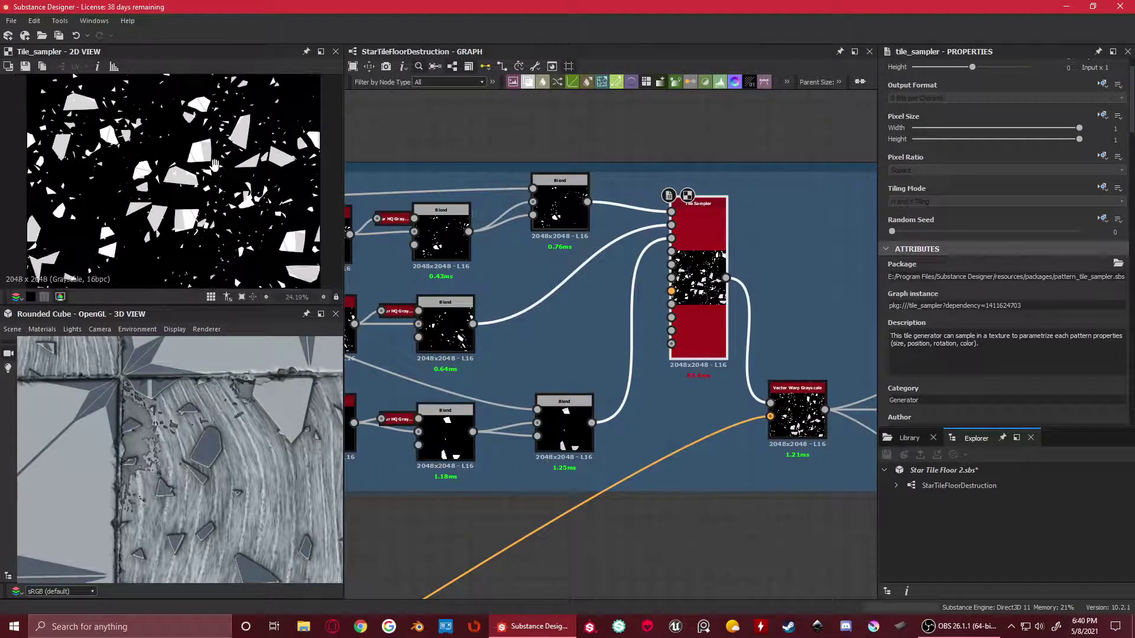
# Review the Tile Sampler's amount, pattern, size, position, rotation and color parameters
pyautogui.scroll(-5, 1084, 276)
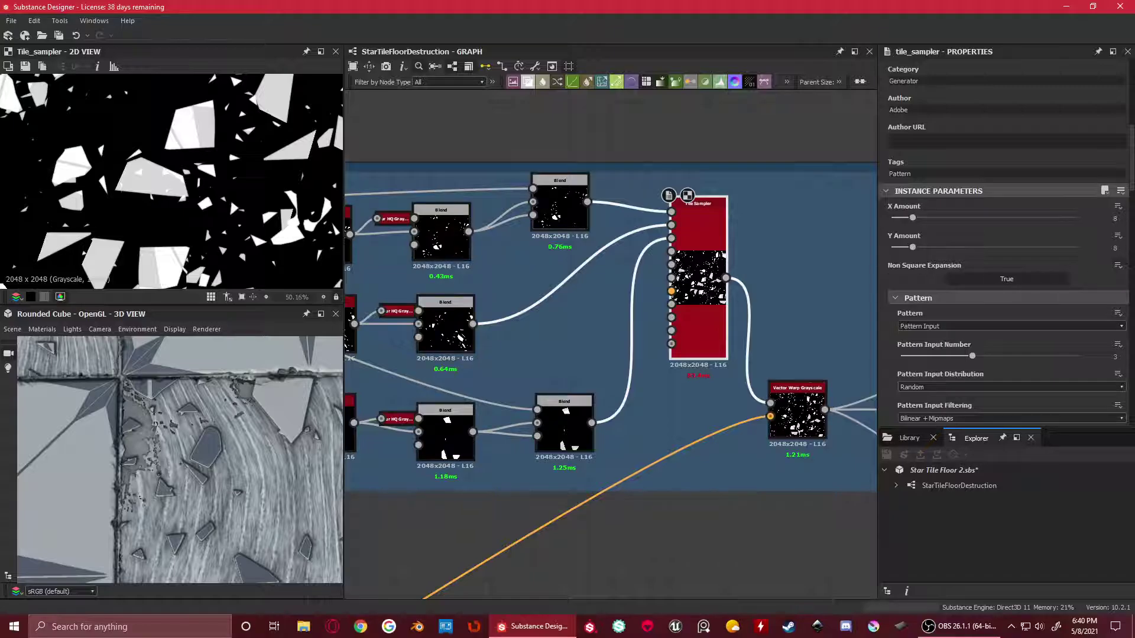
pyautogui.scroll(-3, 1052, 282)
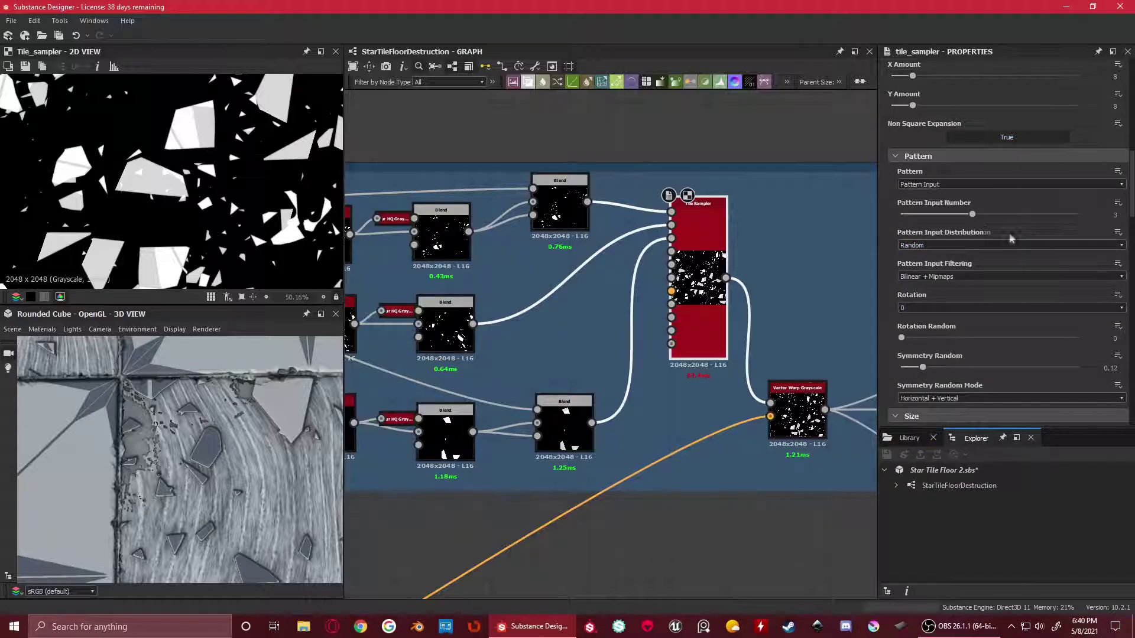
pyautogui.scroll(-1, 586, 240)
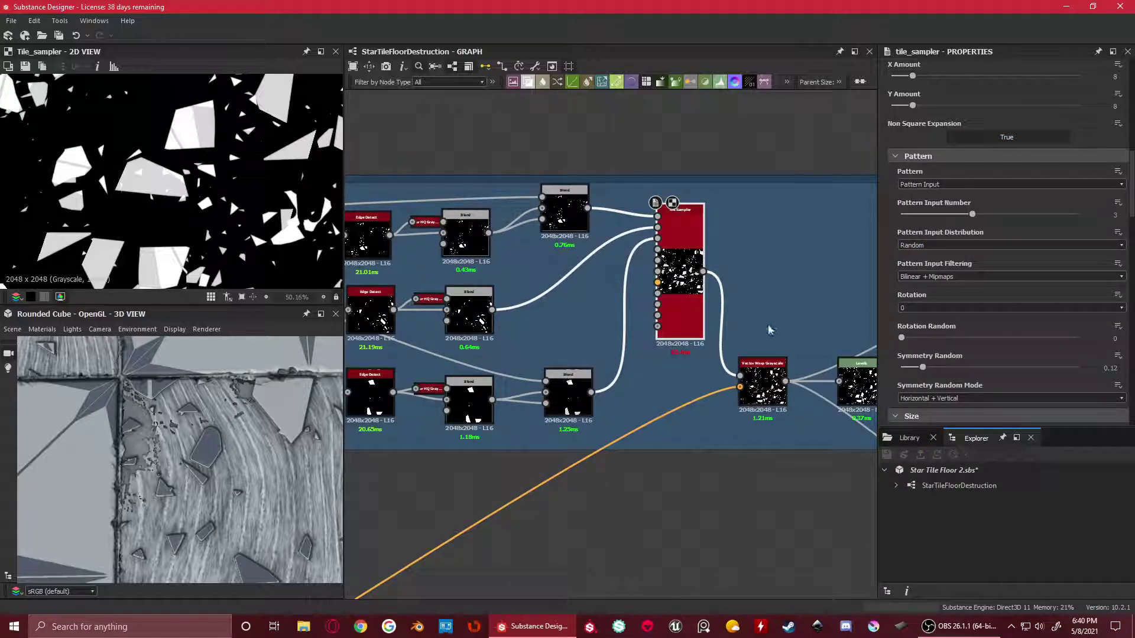
pyautogui.scroll(-5, 1064, 255)
pyautogui.scroll(-1, 1064, 255)
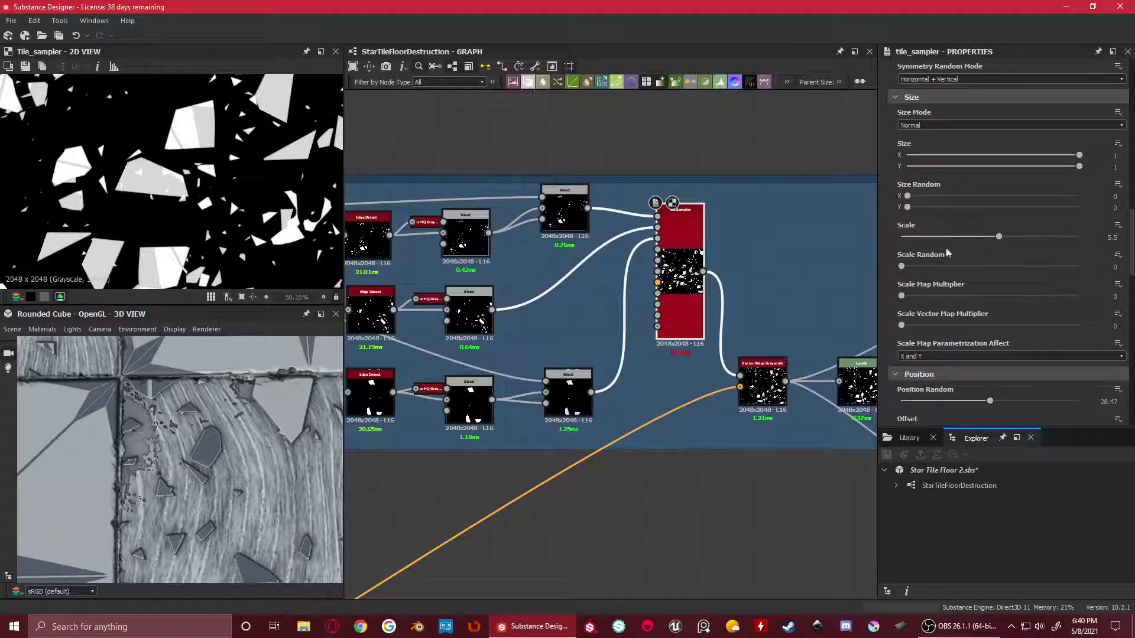
pyautogui.scroll(-4, 963, 247)
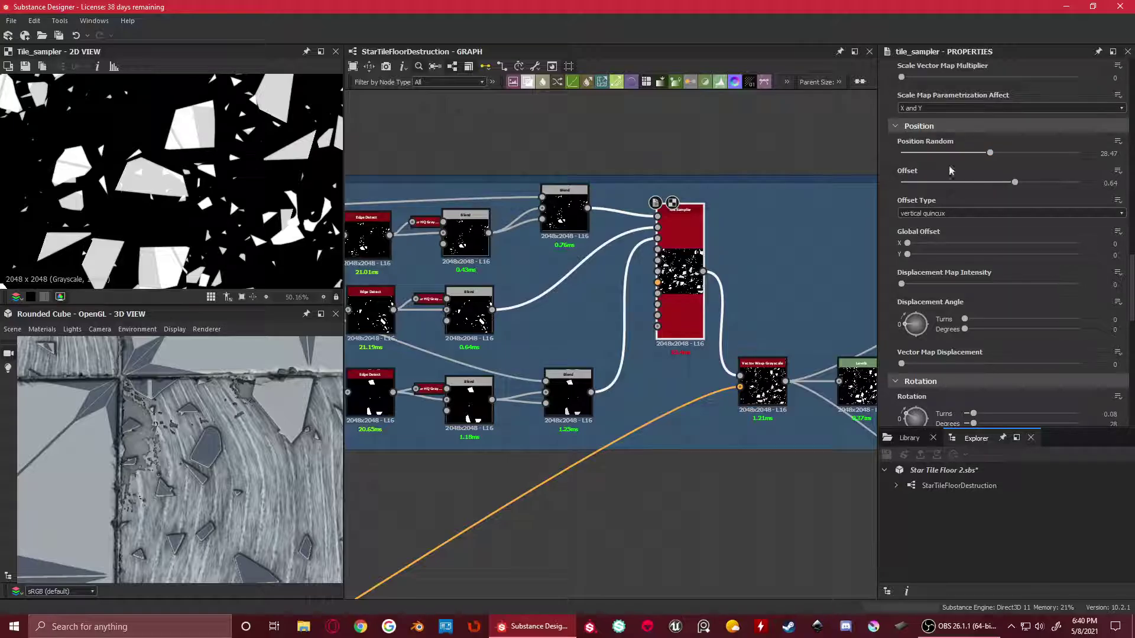
pyautogui.scroll(-3, 1077, 203)
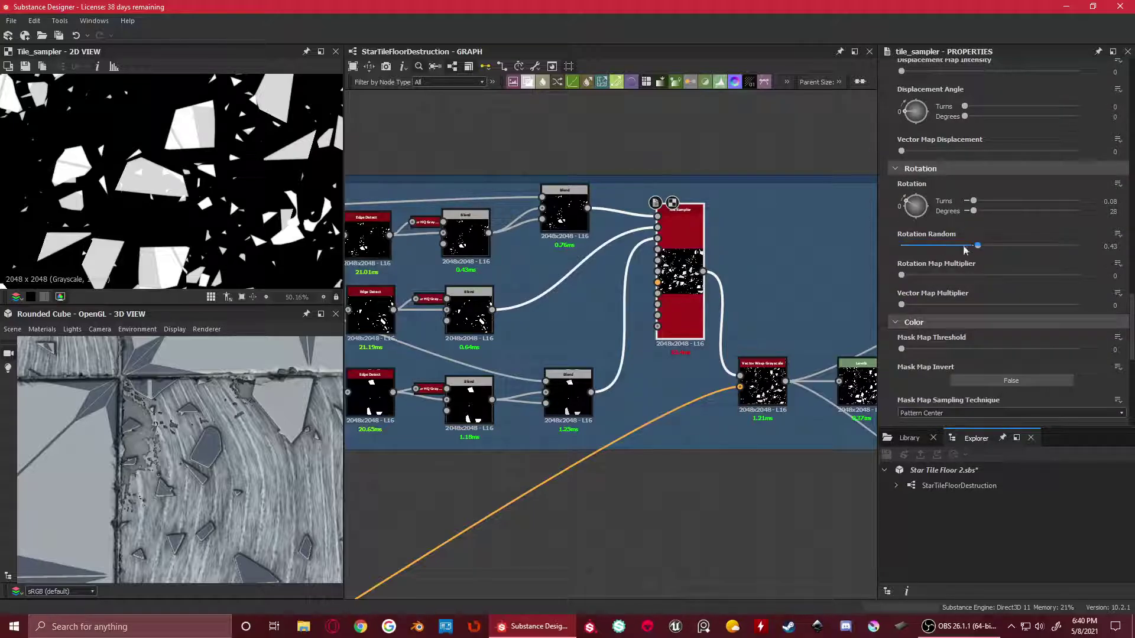
pyautogui.scroll(-2, 960, 307)
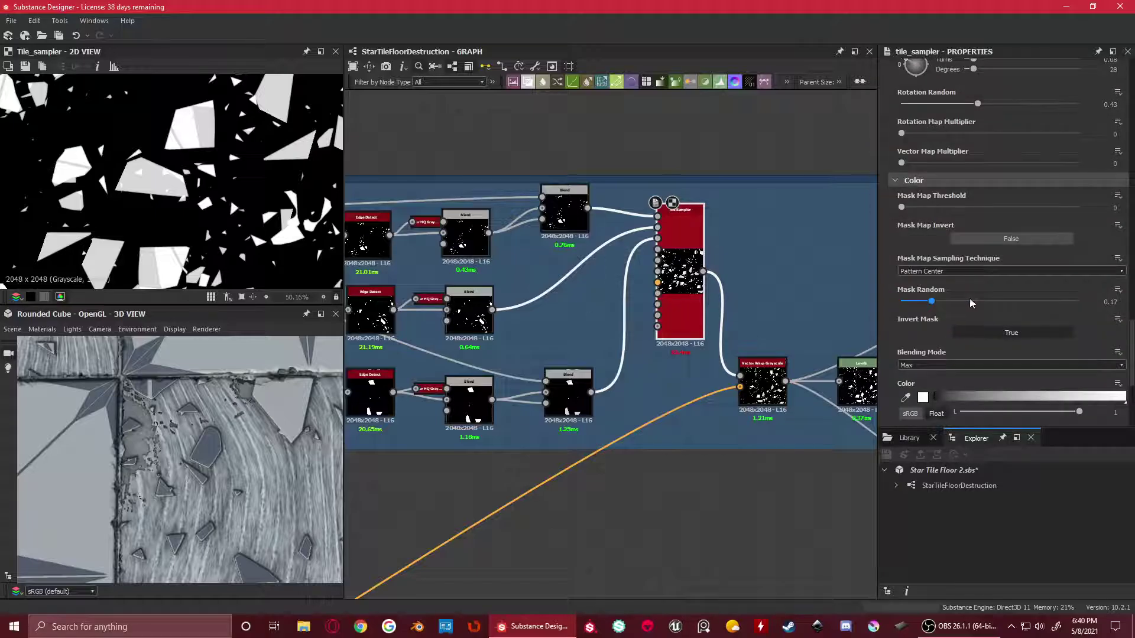
pyautogui.scroll(-4, 332, 260)
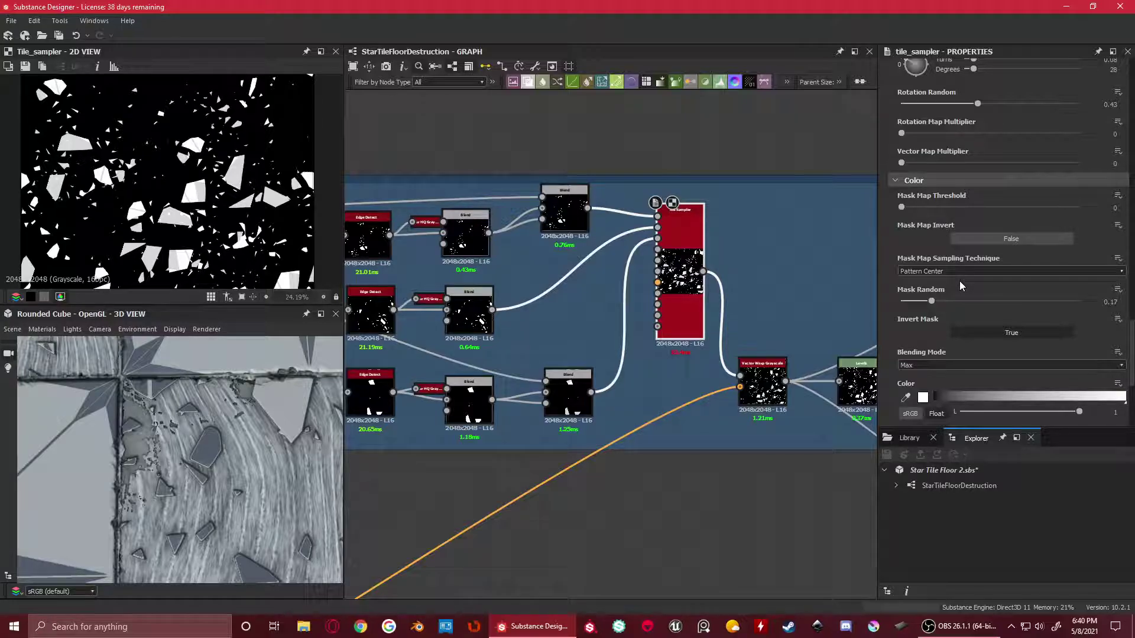
# Set the Tile Sampler's Mask Random to 0.3 and inspect the scattered fragments on the 3D floor
pyautogui.moveTo(935, 299); pyautogui.dragTo(956, 303)
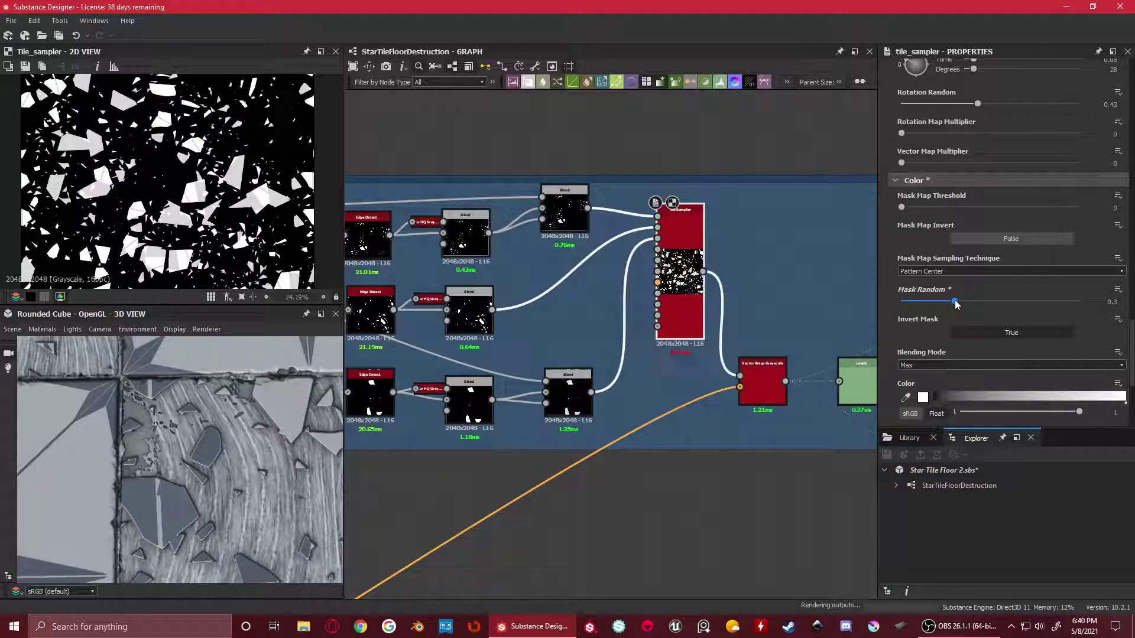
pyautogui.scroll(-5, 182, 436)
pyautogui.moveTo(182, 436); pyautogui.dragTo(207, 429)
pyautogui.scroll(-3, 207, 430)
pyautogui.moveTo(208, 473); pyautogui.dragTo(232, 430)
pyautogui.scroll(6, 231, 431)
# Try a Mask Random of 0.41 on the Tile Sampler, inspect the 3D floor, and undo that change
pyautogui.moveTo(956, 303)
pyautogui.mouseDown()
pyautogui.moveTo(987, 302)
pyautogui.moveTo(975, 303)
pyautogui.mouseUp()
pyautogui.moveTo(225, 480); pyautogui.dragTo(153, 400)
pyautogui.moveTo(89, 499); pyautogui.dragTo(155, 478)
pyautogui.scroll(6, 177, 450)
pyautogui.scroll(-8, 197, 424)
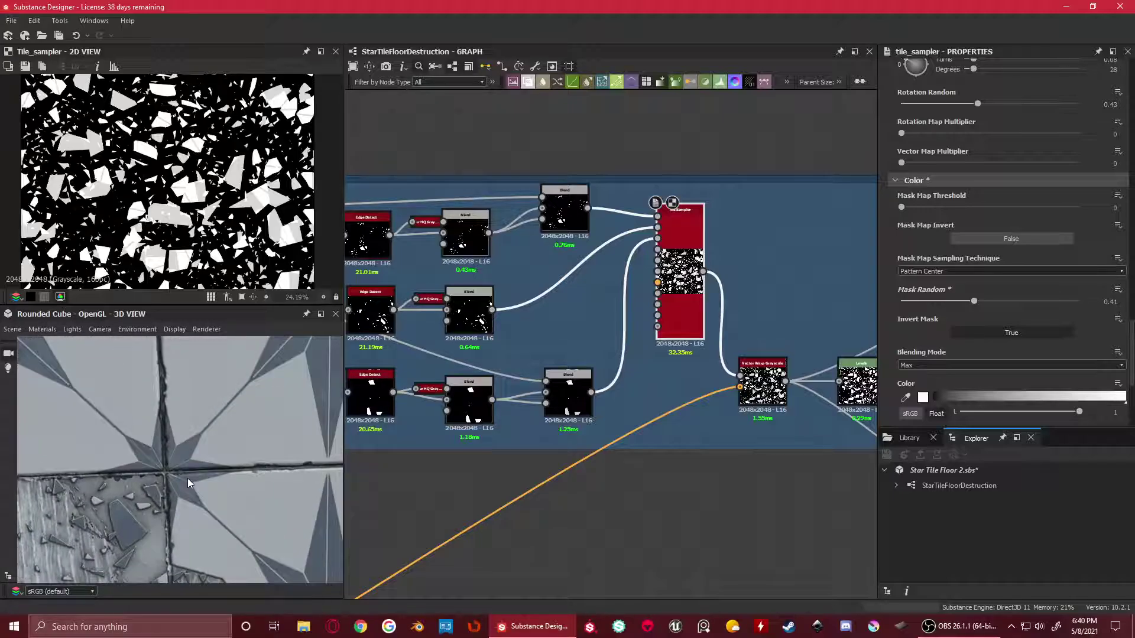
pyautogui.moveTo(164, 395); pyautogui.dragTo(142, 430)
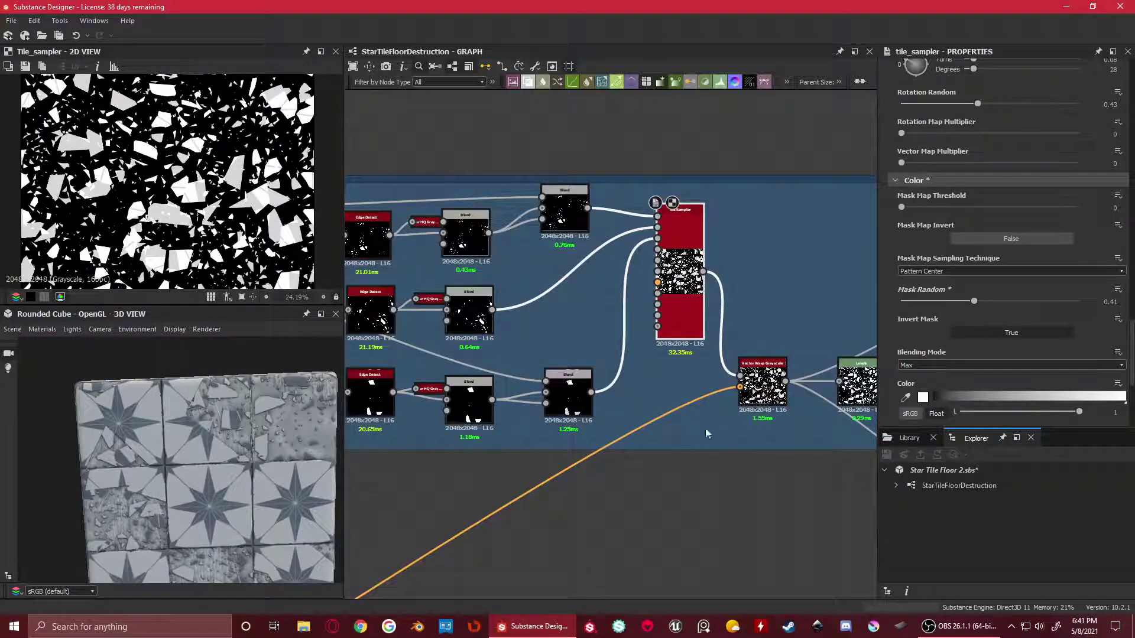
pyautogui.hotkey('ctrl', 'z')
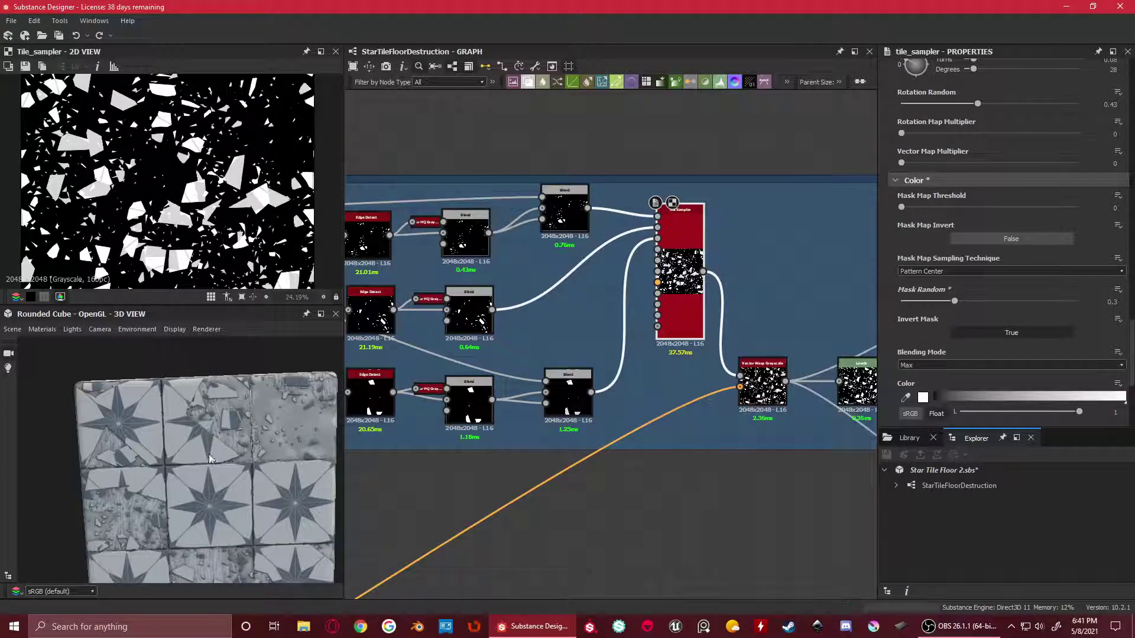
# Inspect the fragment coverage across the broken tiles on the 3D cube from several angles
pyautogui.scroll(3, 225, 439)
pyautogui.moveTo(225, 439); pyautogui.dragTo(281, 425)
pyautogui.scroll(-3, 711, 334)
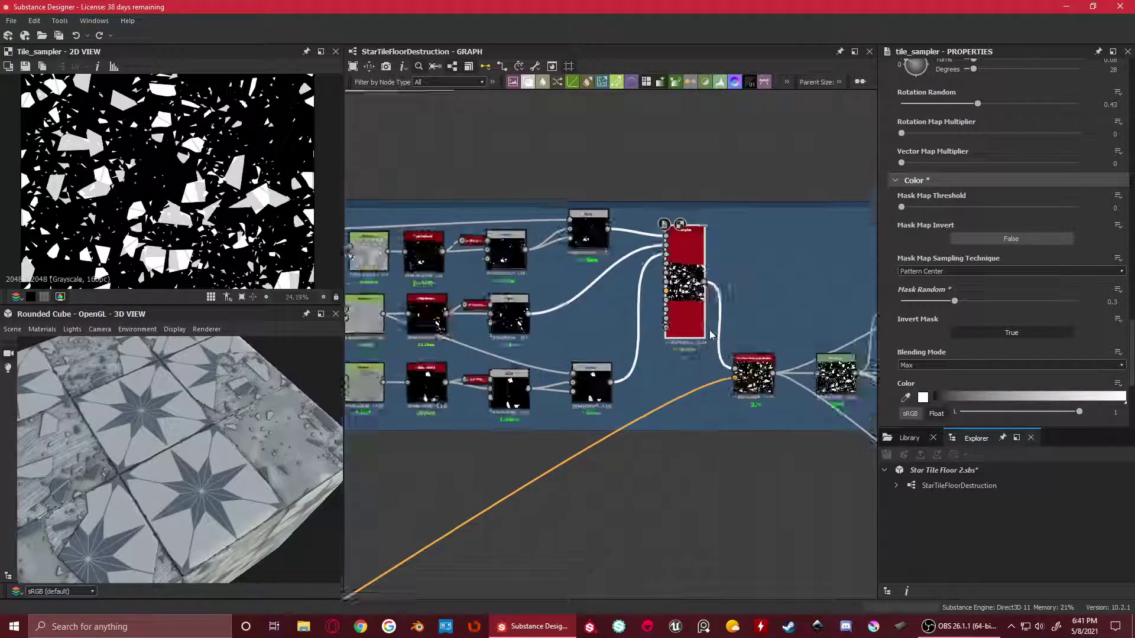
pyautogui.moveTo(815, 368); pyautogui.dragTo(692, 349, button='middle')
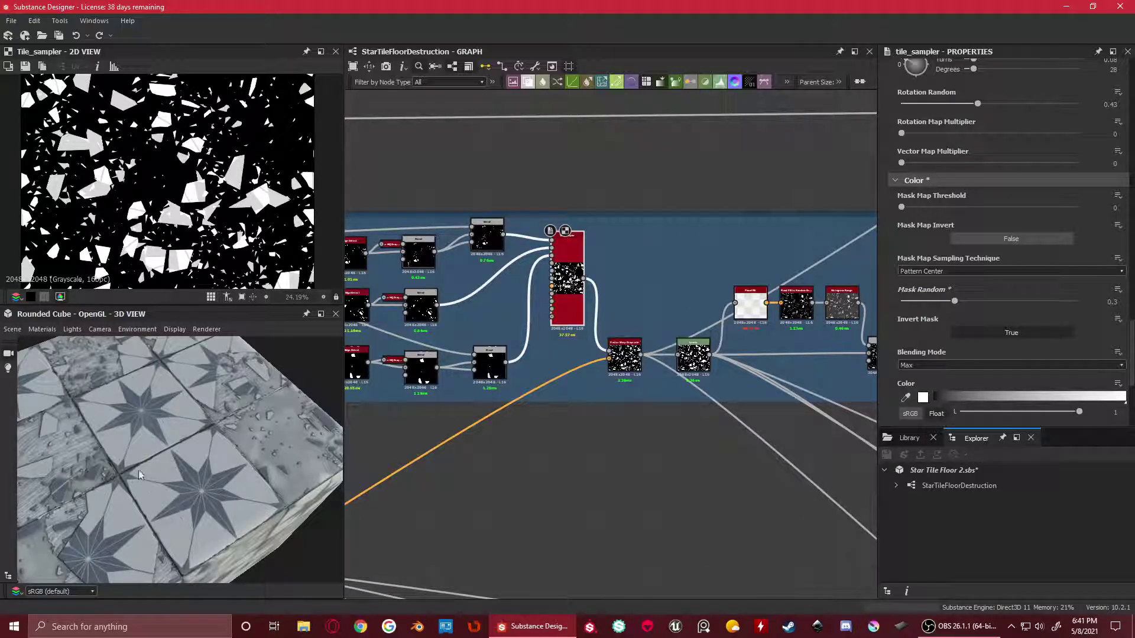
pyautogui.moveTo(148, 485); pyautogui.dragTo(176, 455)
pyautogui.scroll(3, 624, 358)
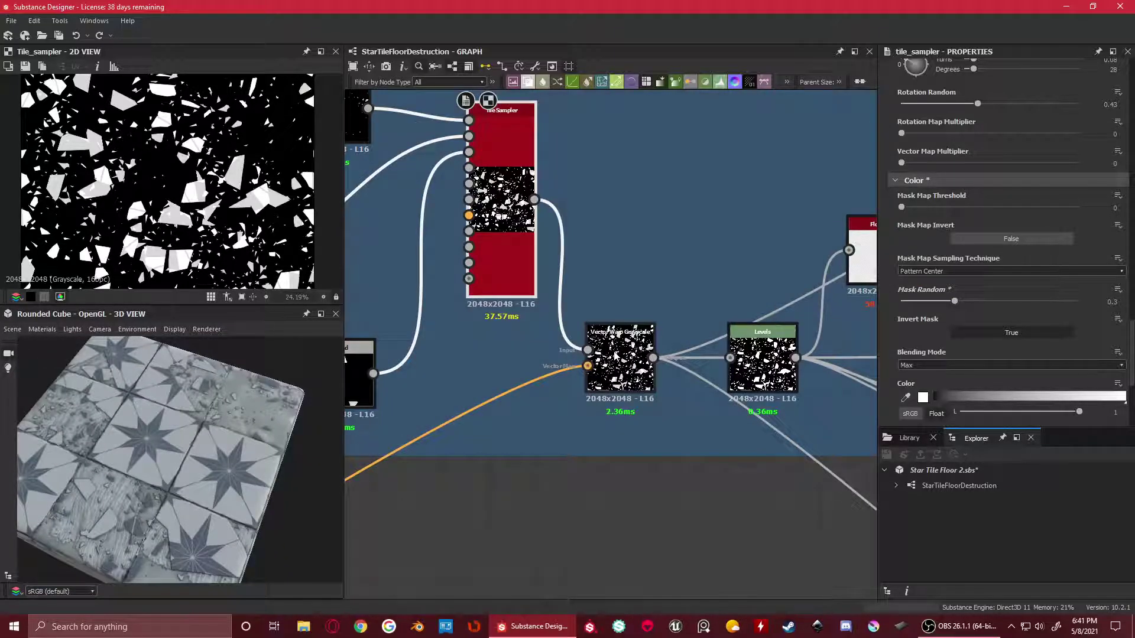
# Preview the Vector Warp Grayscale node and trace its vector map input back to the Base Tile section
pyautogui.click(603, 355)
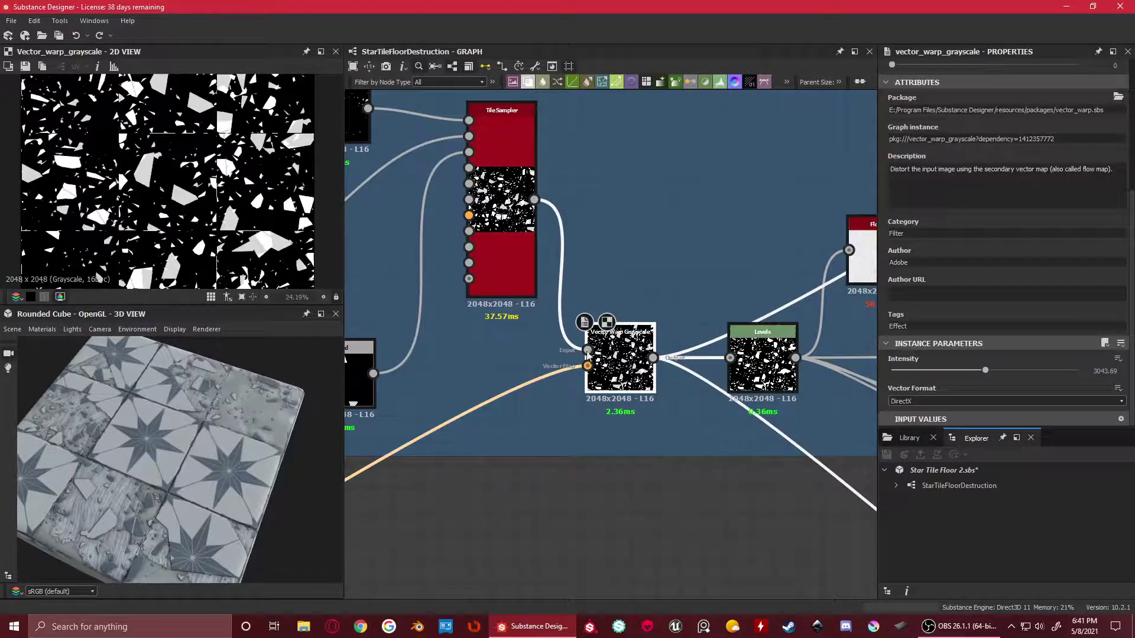
pyautogui.scroll(-6, 588, 354)
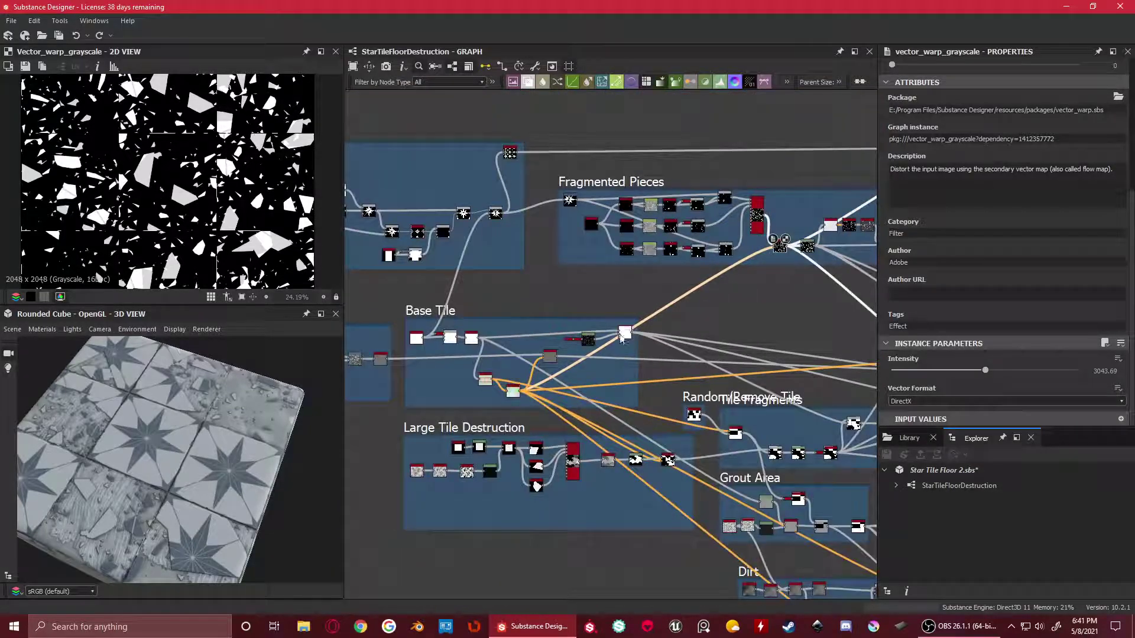
pyautogui.scroll(2, 531, 382)
pyautogui.scroll(-2, 781, 246)
pyautogui.scroll(4, 693, 260)
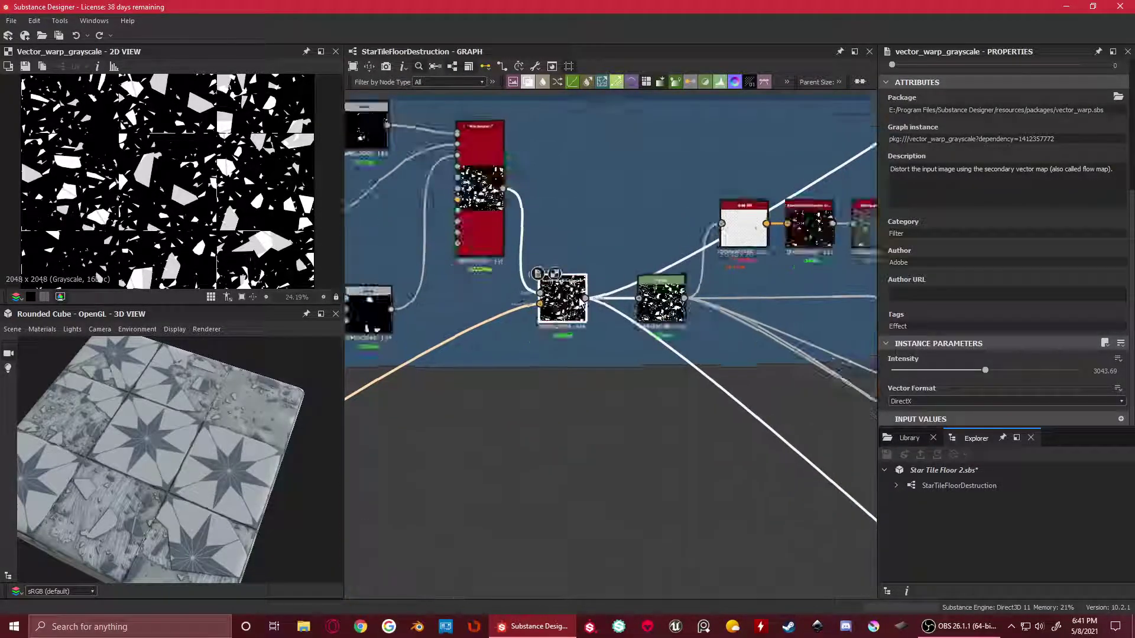
pyautogui.scroll(2, 582, 301)
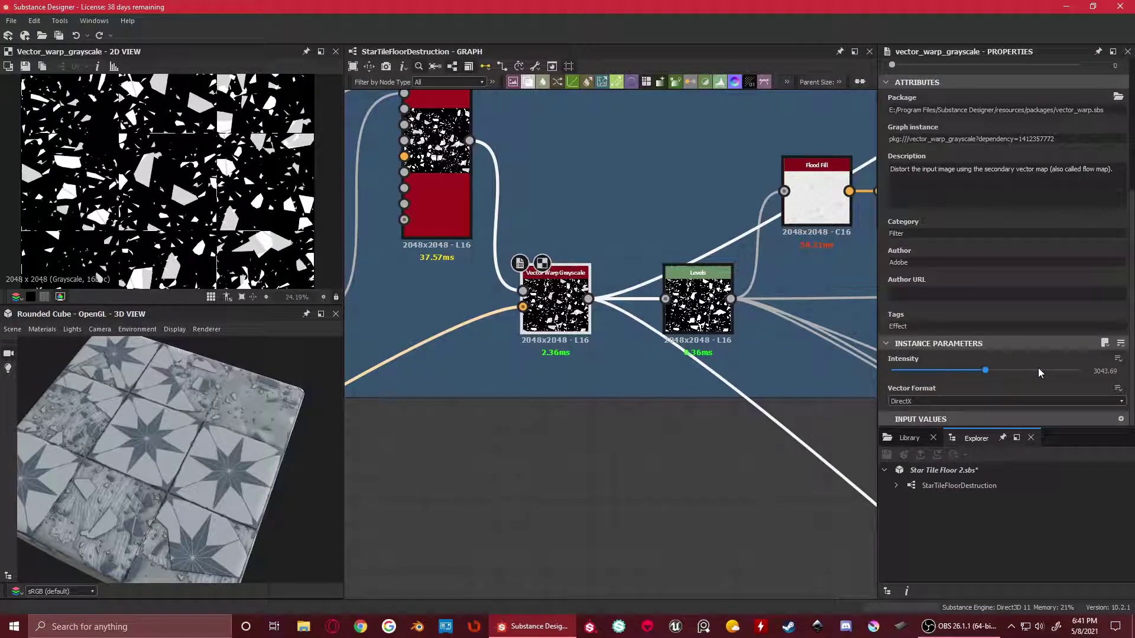
# Examine the warped fragments in the 2D view and the nodes that follow Vector Warp Grayscale
pyautogui.scroll(-2, 224, 199)
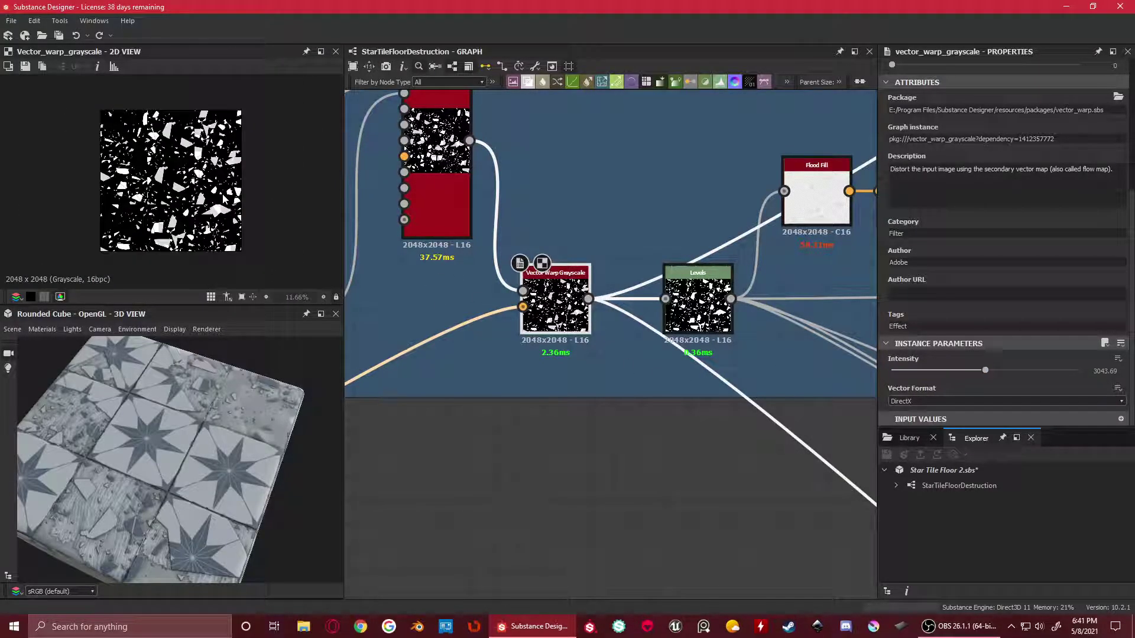
pyautogui.scroll(2, 195, 187)
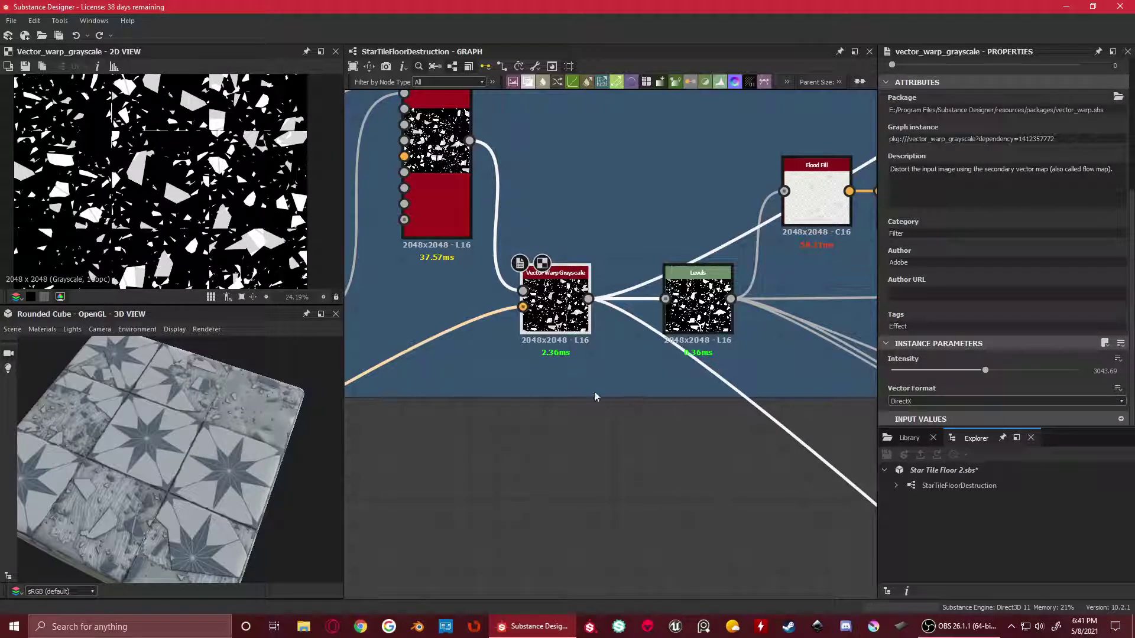
pyautogui.scroll(-3, 601, 385)
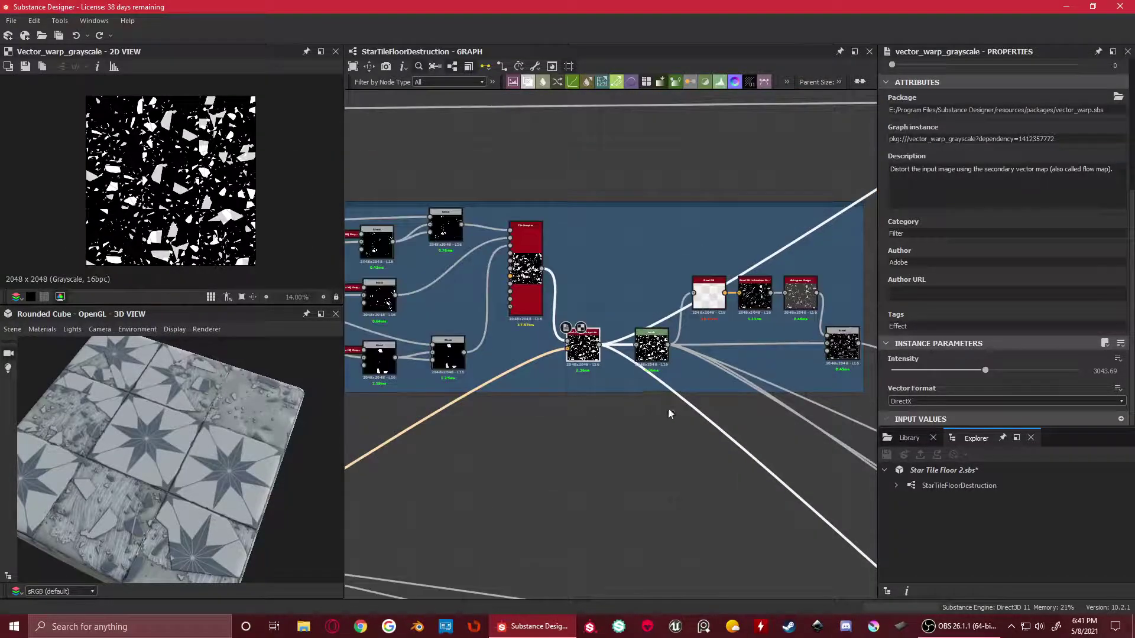
pyautogui.scroll(4, 650, 378)
pyautogui.moveTo(625, 362); pyautogui.dragTo(628, 335)
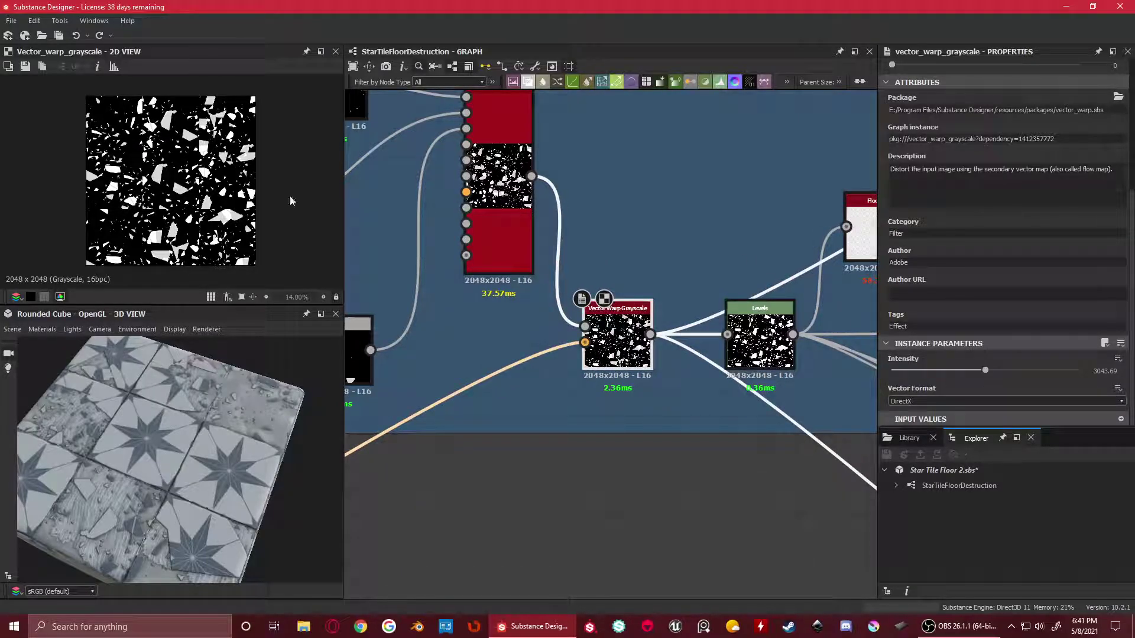
# Try an Intensity of 4058.25 on Vector Warp Grayscale, compare the fragments, and undo the change
pyautogui.scroll(3, 189, 207)
pyautogui.scroll(-4, 126, 192)
pyautogui.scroll(3, 189, 189)
pyautogui.moveTo(986, 375); pyautogui.dragTo(1016, 377)
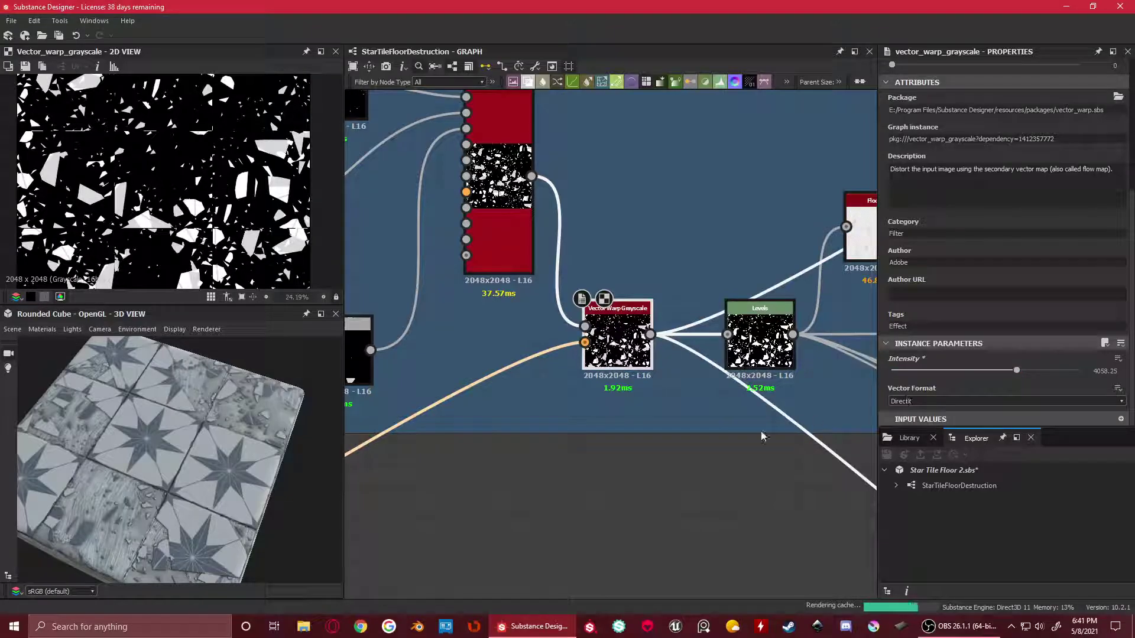
pyautogui.hotkey('ctrl', 'z')
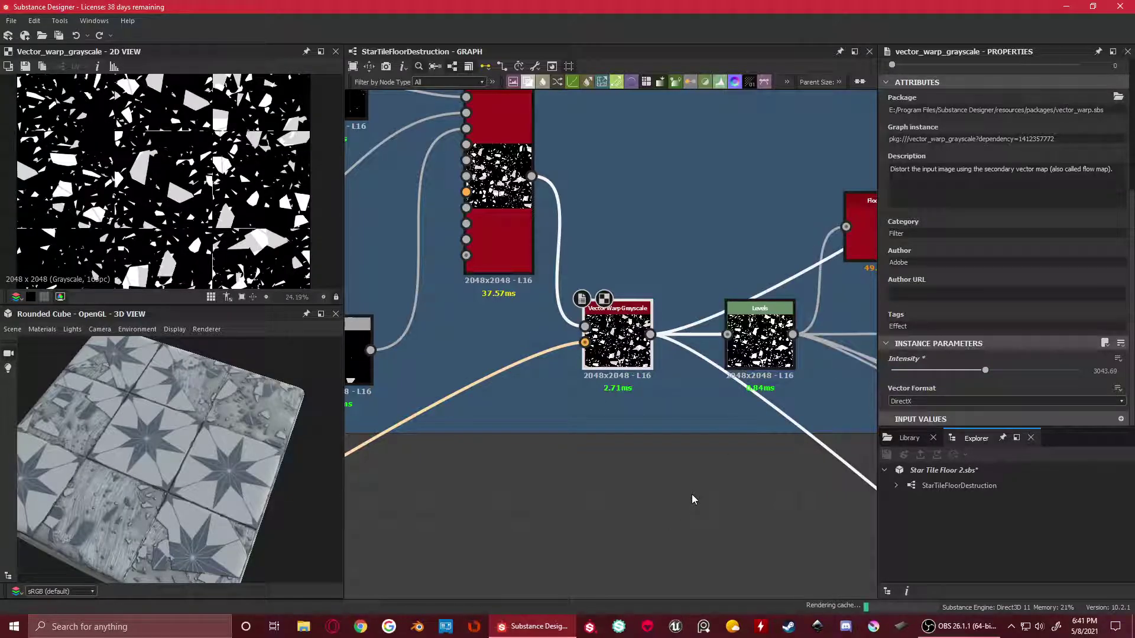
# Examine how the warp offsets the fragments along the tile boundaries in the 2D view
pyautogui.scroll(-1, 223, 224)
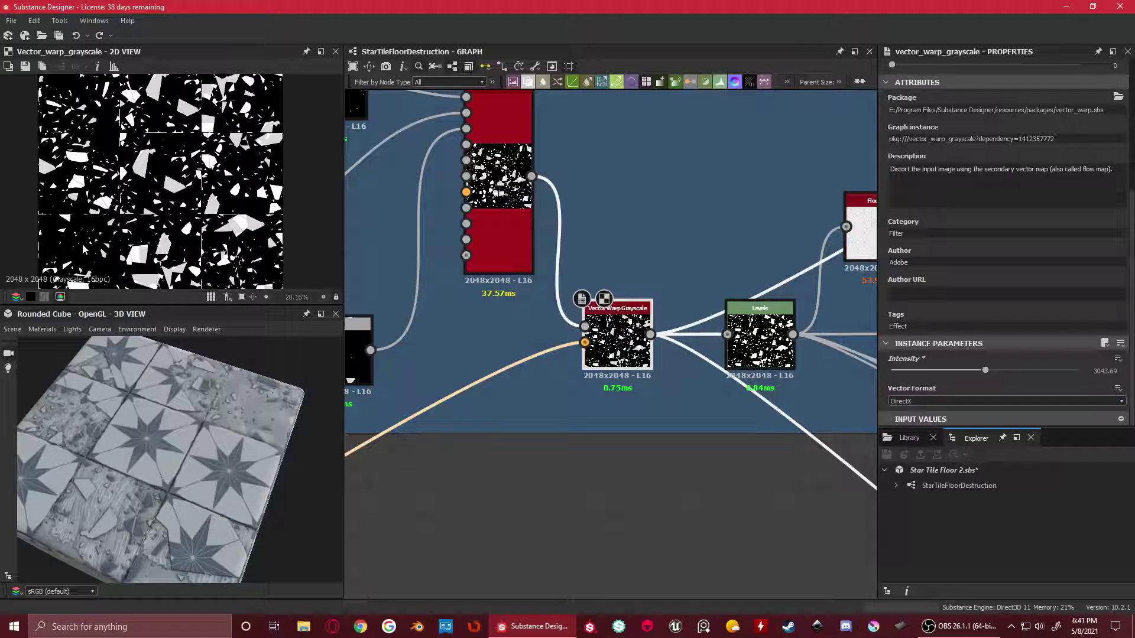
pyautogui.moveTo(97, 168); pyautogui.dragTo(104, 222, button='middle')
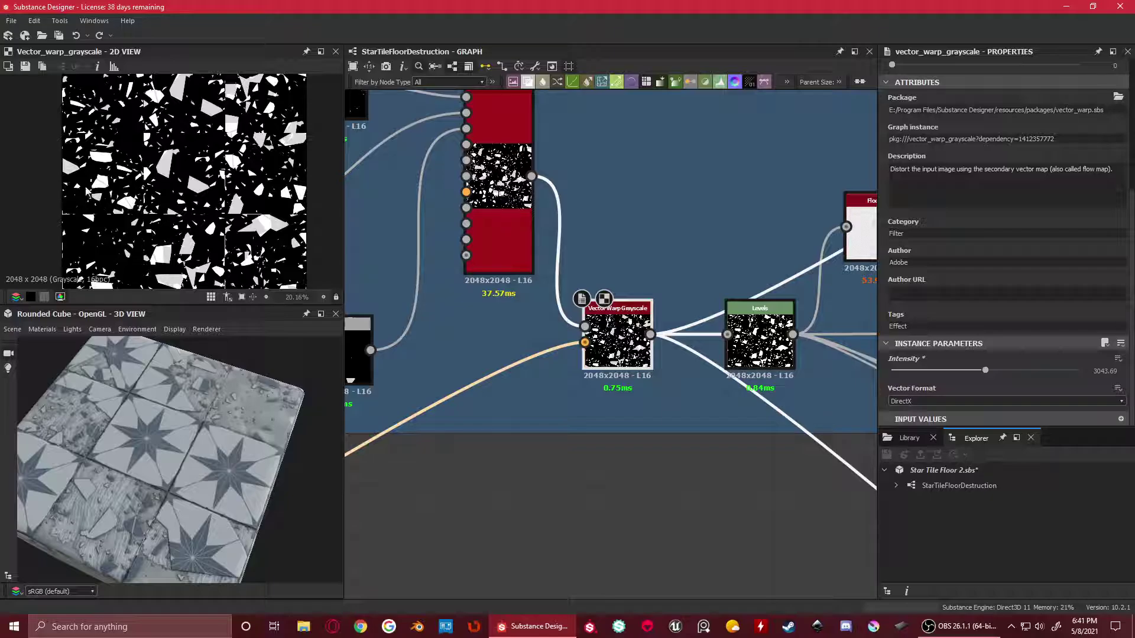
pyautogui.scroll(-4, 87, 161)
pyautogui.scroll(4, 87, 165)
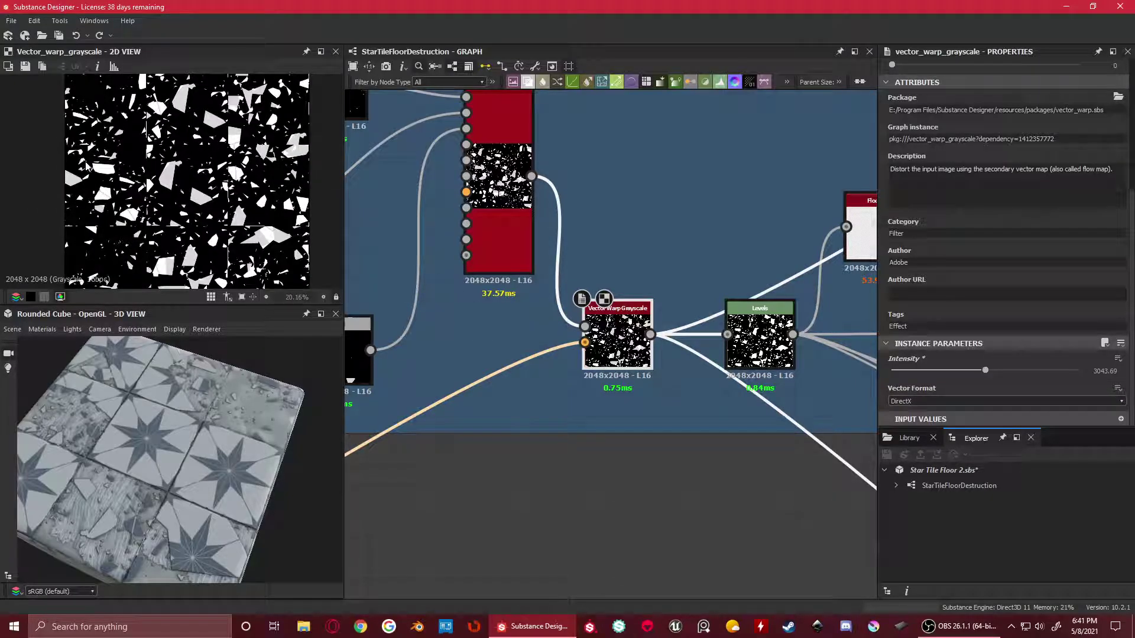
pyautogui.scroll(-2, 225, 227)
pyautogui.scroll(1, 220, 227)
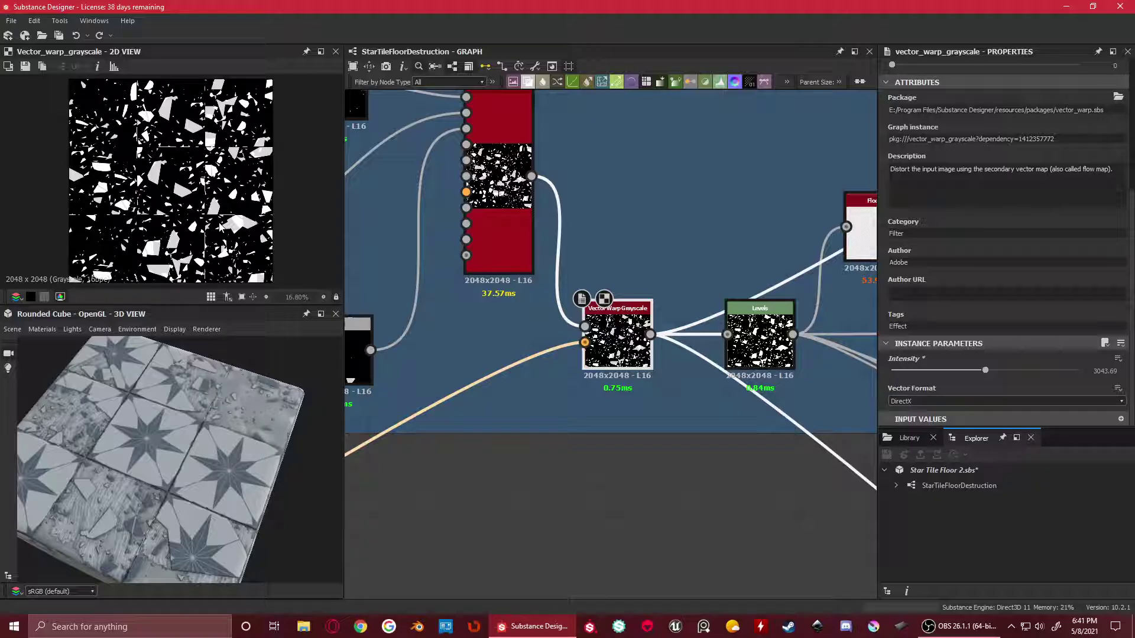
# Preview the Levels node after Vector Warp Grayscale and examine its fragment mask and histogram
pyautogui.moveTo(835, 339); pyautogui.dragTo(637, 283, button='middle')
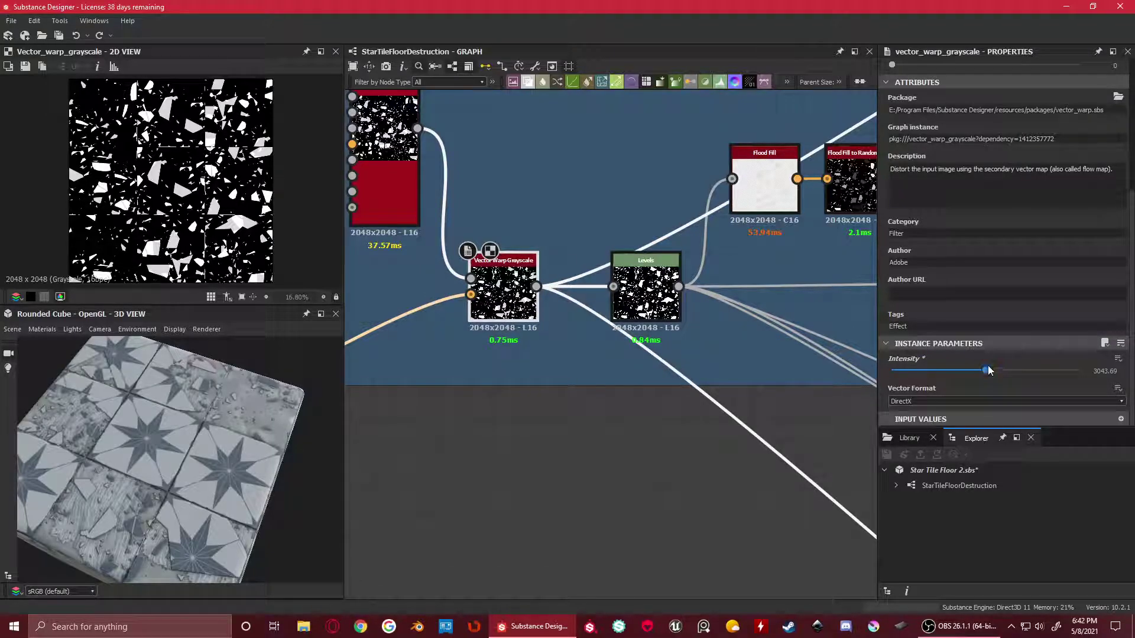
pyautogui.click(658, 273)
pyautogui.doubleClick(658, 273)
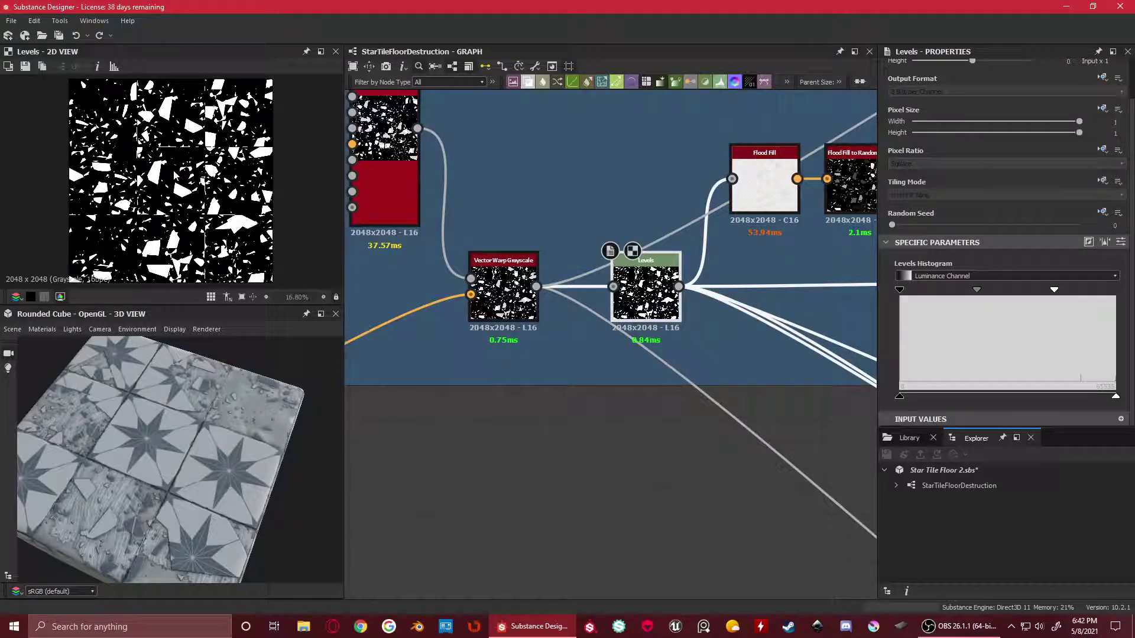
pyautogui.scroll(3, 176, 175)
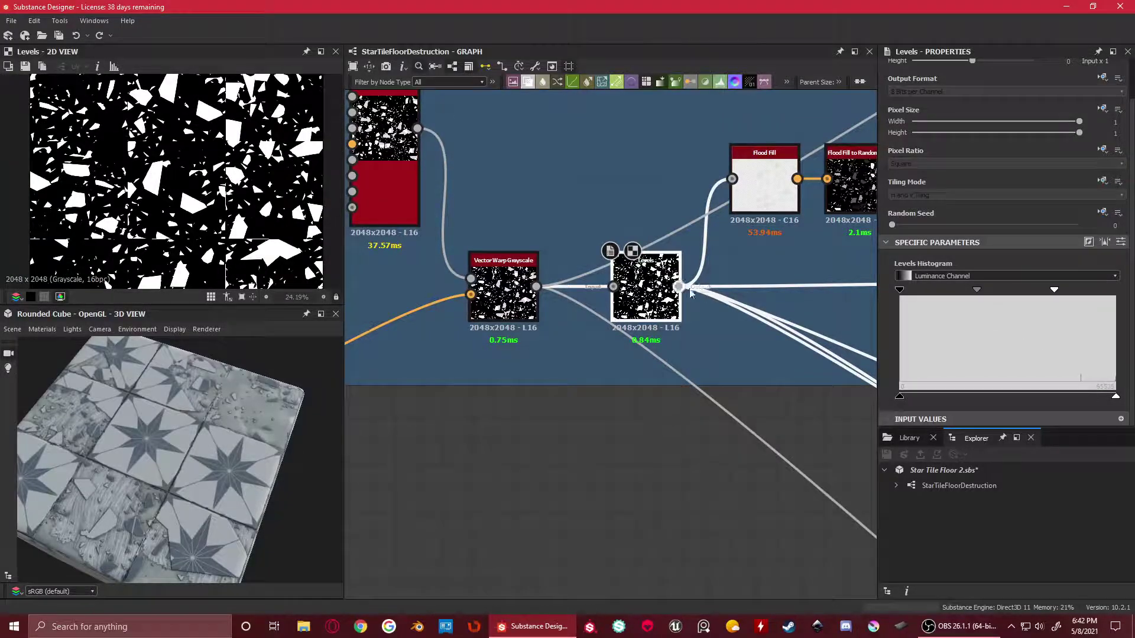
# Compare the Vector Warp Grayscale and Levels outputs up close on a large fragment
pyautogui.doubleClick(516, 284)
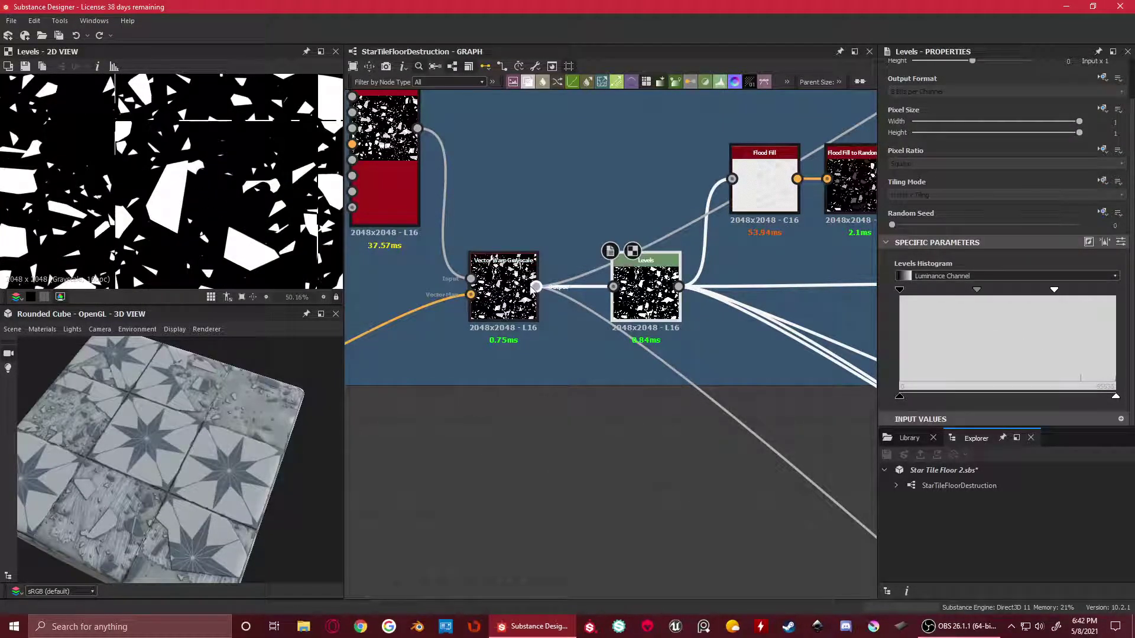
pyautogui.scroll(5, 194, 153)
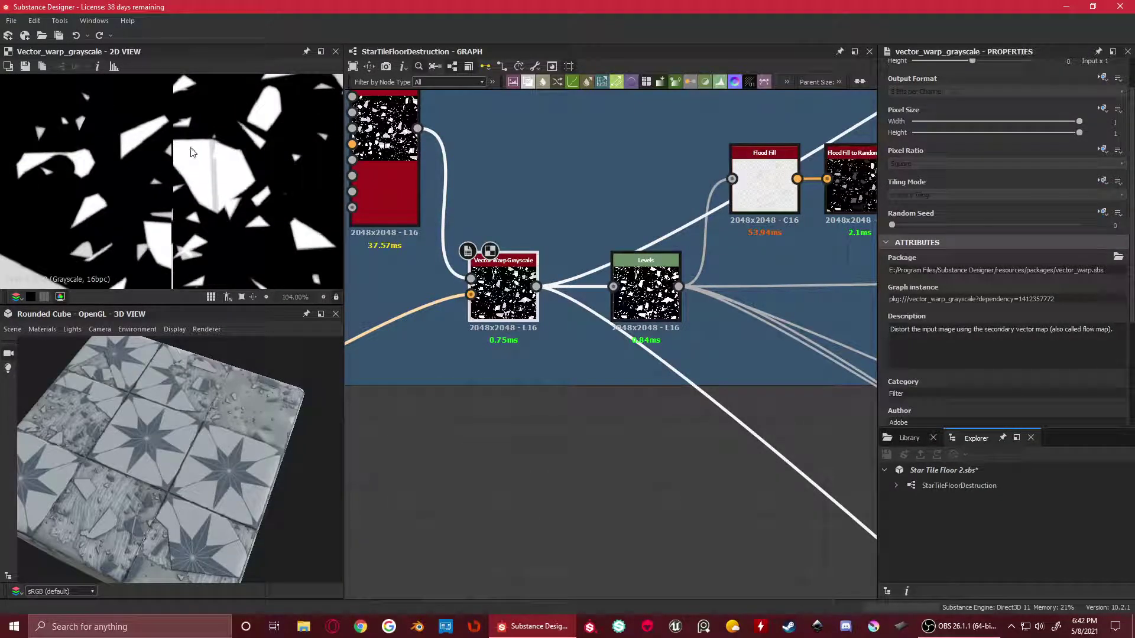
pyautogui.scroll(-5, 237, 165)
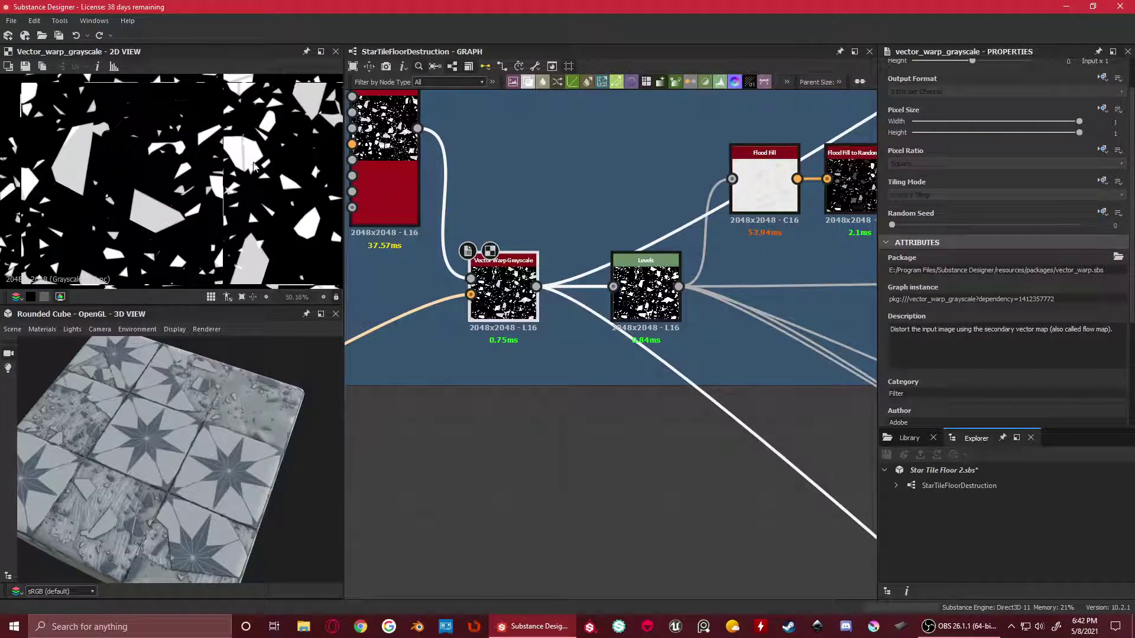
pyautogui.doubleClick(646, 293)
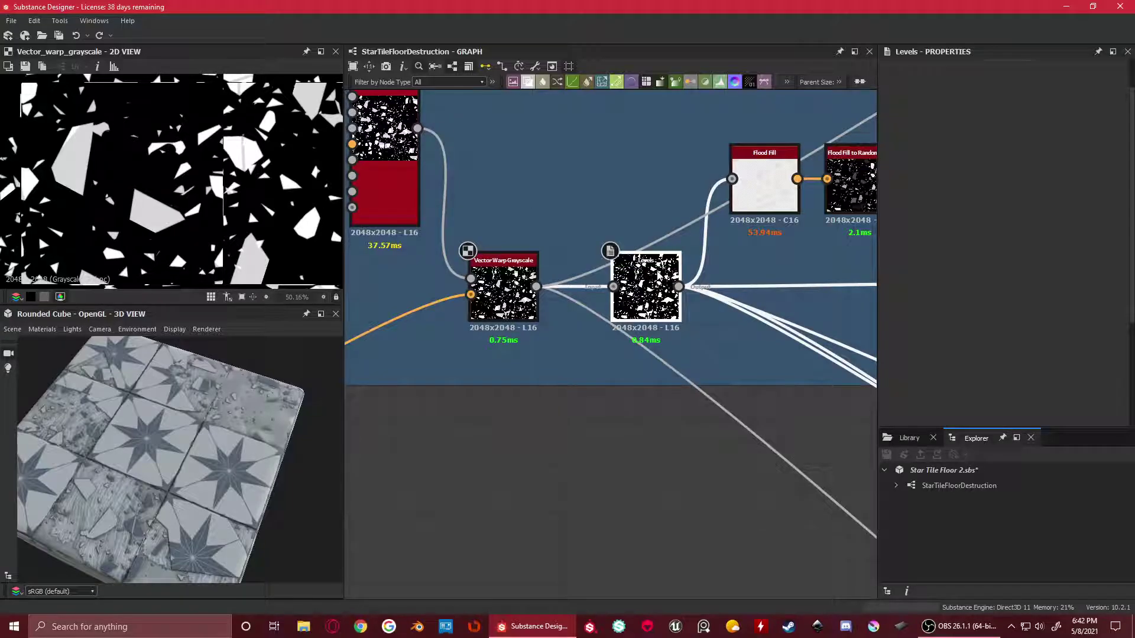
pyautogui.scroll(3, 197, 185)
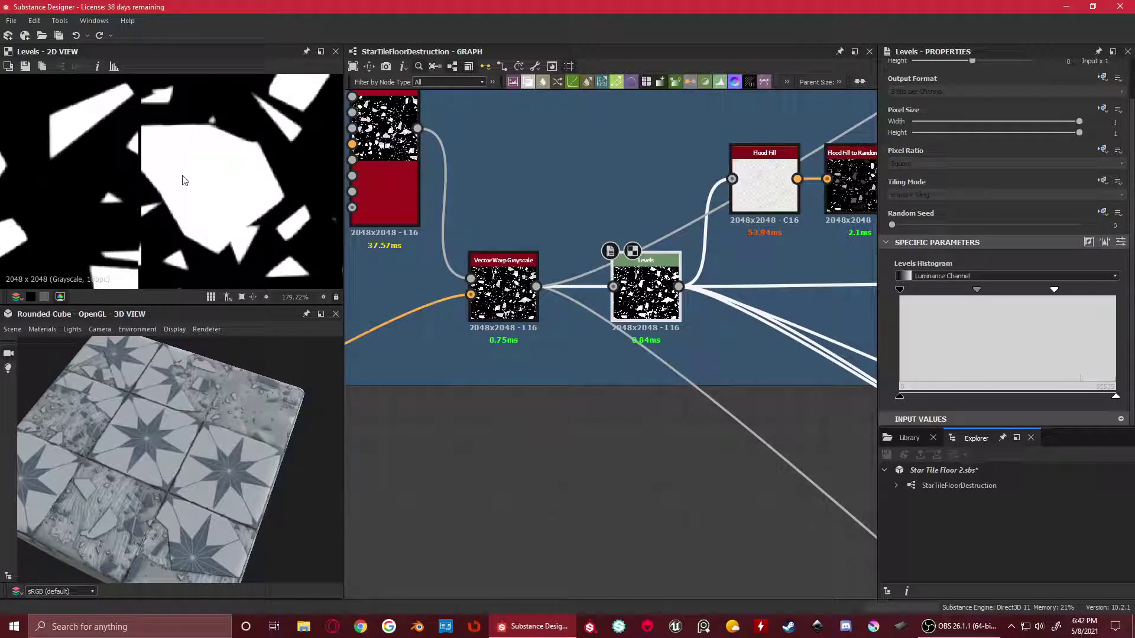
pyautogui.scroll(-10, 81, 206)
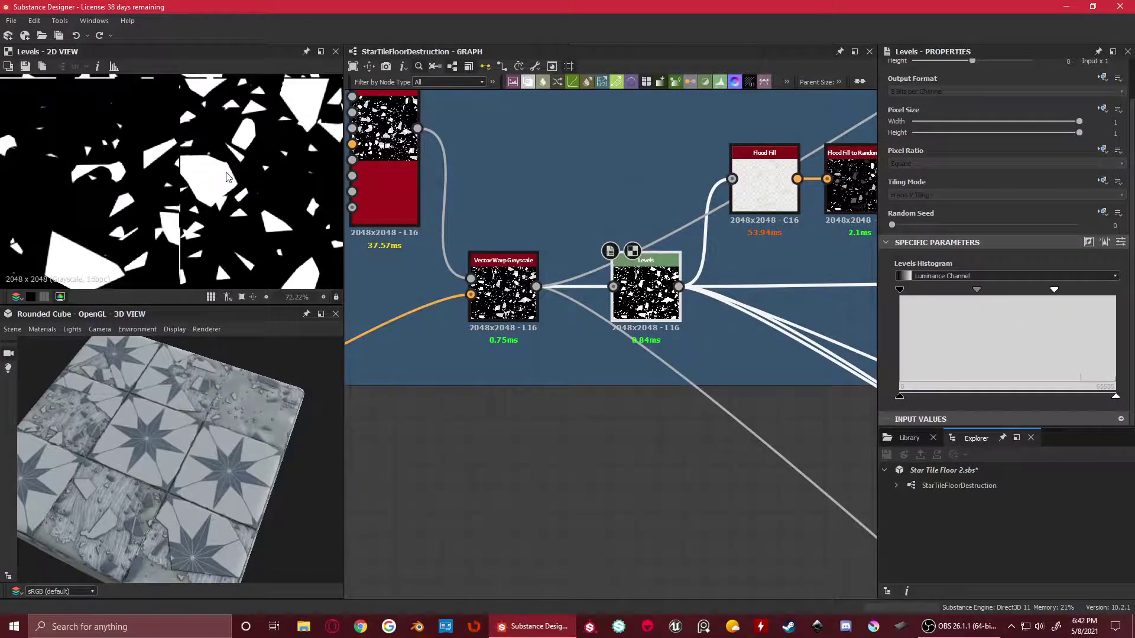
# Follow the Levels node's outgoing connections through the graph and preview the Flood Fill node
pyautogui.moveTo(851, 292); pyautogui.dragTo(652, 376, button='middle')
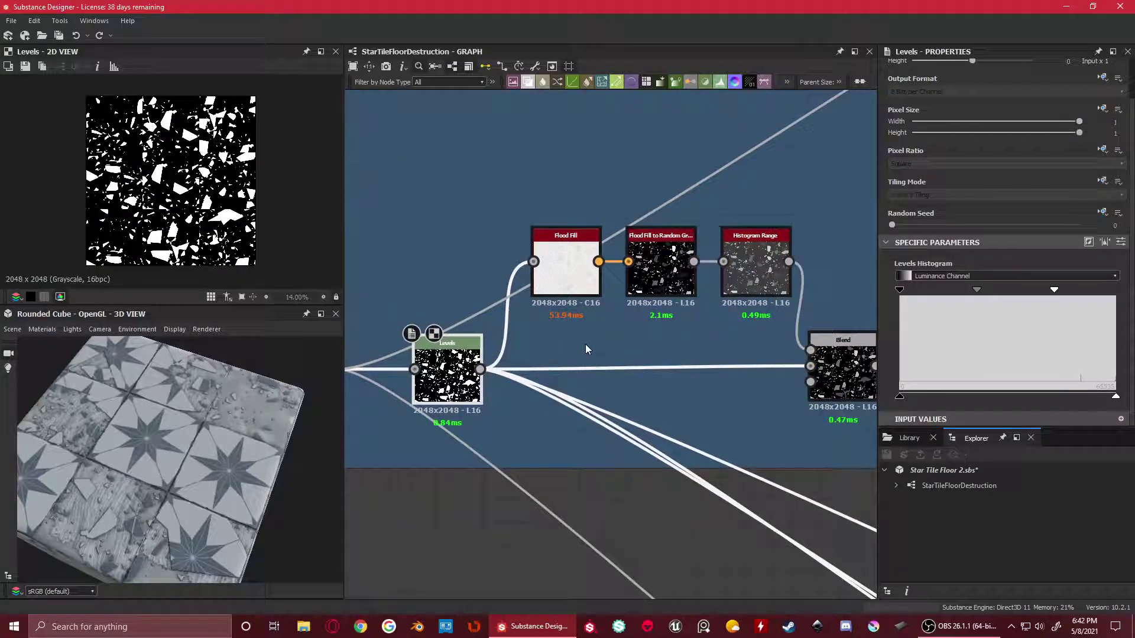
pyautogui.scroll(-2, 588, 348)
pyautogui.scroll(-5, 665, 321)
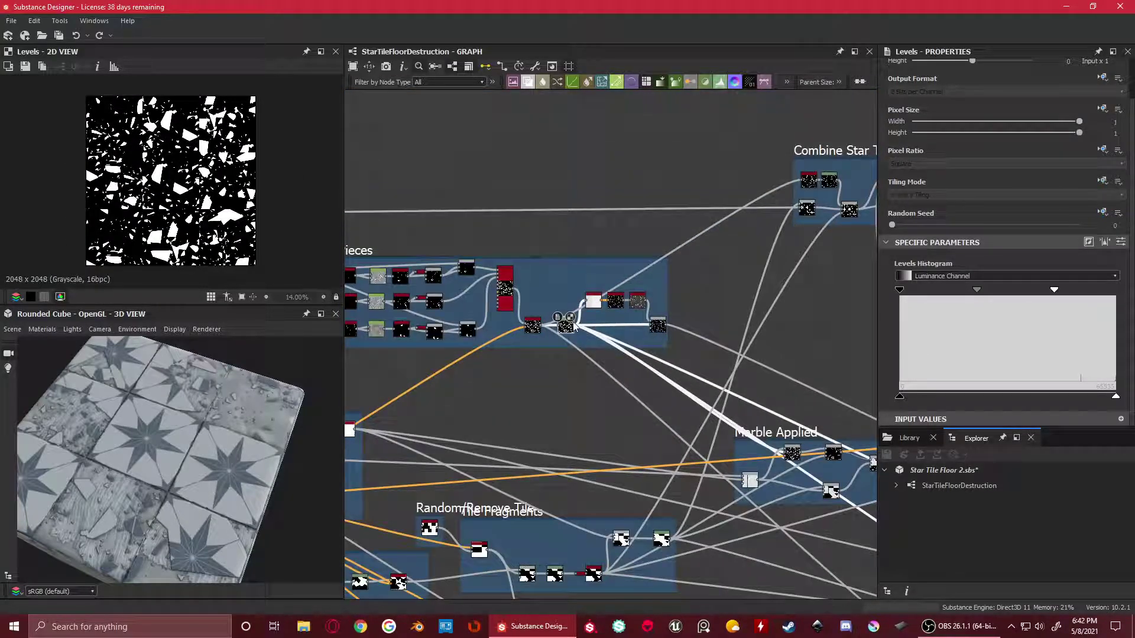
pyautogui.scroll(4, 634, 293)
pyautogui.doubleClick(622, 276)
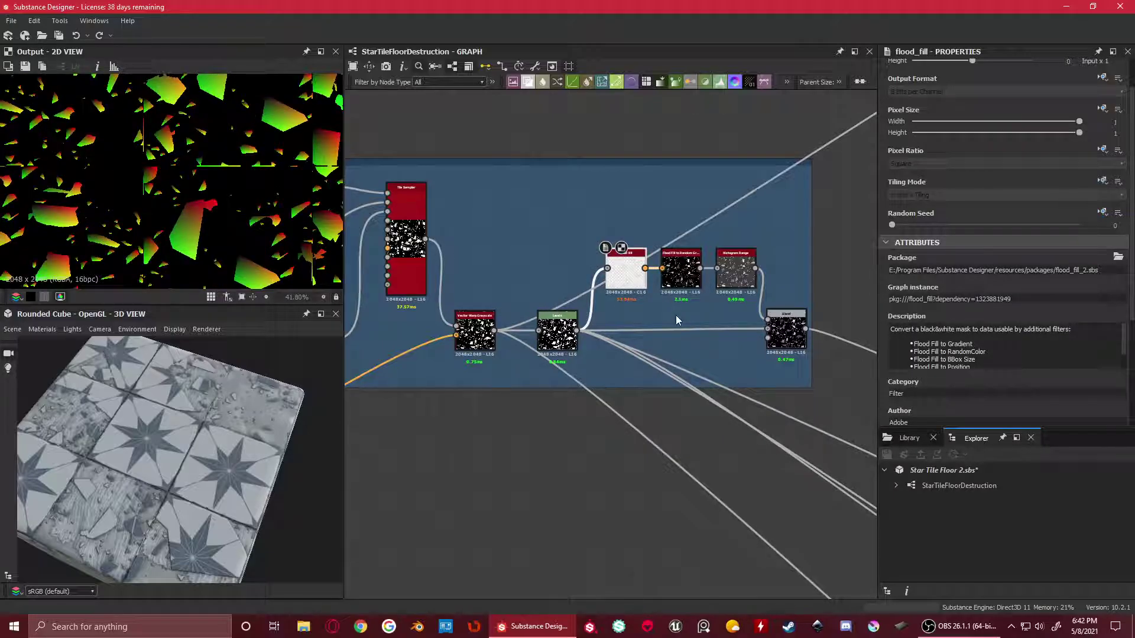
# Preview the Flood Fill to Random Grayscale node and examine the fragments' varied gray values
pyautogui.moveTo(690, 292); pyautogui.dragTo(564, 289, button='middle')
pyautogui.doubleClick(566, 265)
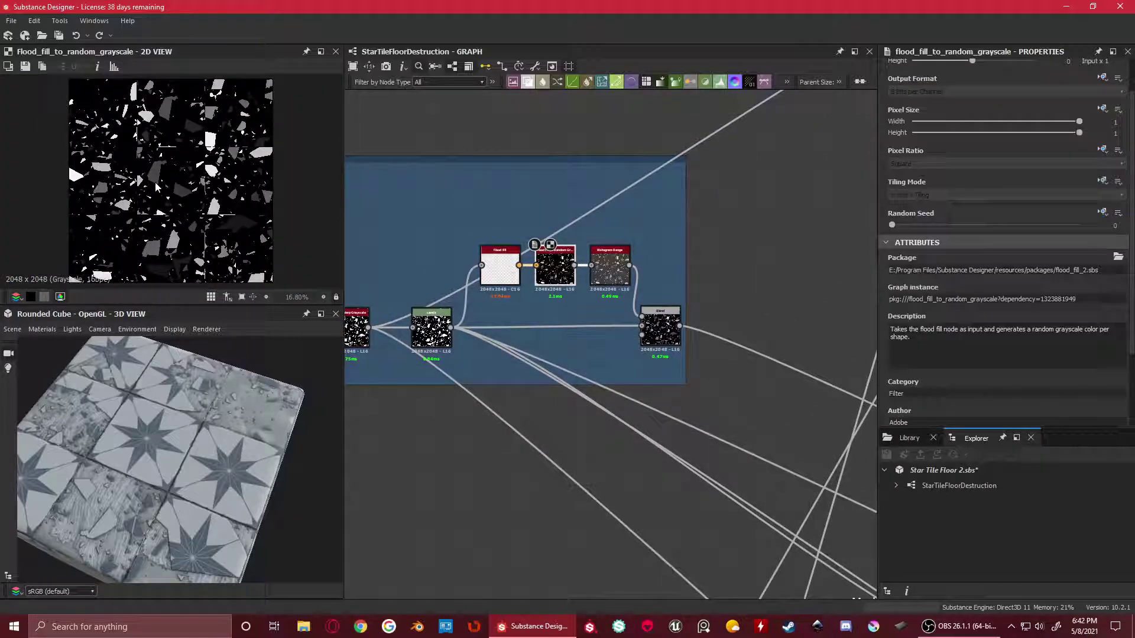
pyautogui.scroll(3, 568, 250)
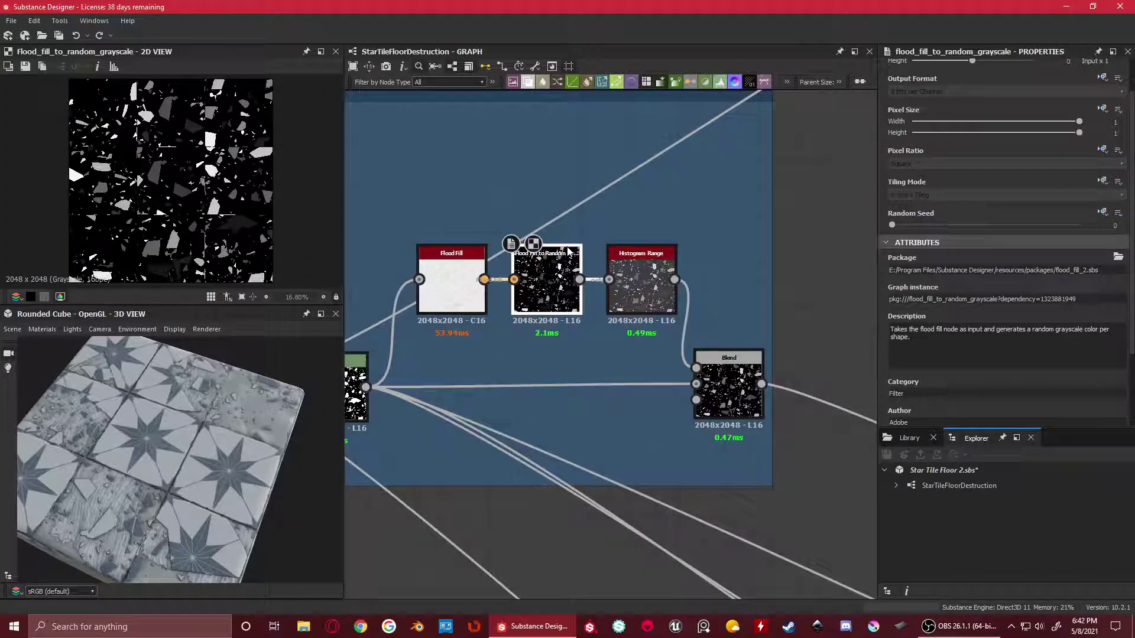
# Preview the Histogram Range node and check its Range and Position settings, plus the Blend node that follows it
pyautogui.doubleClick(637, 277)
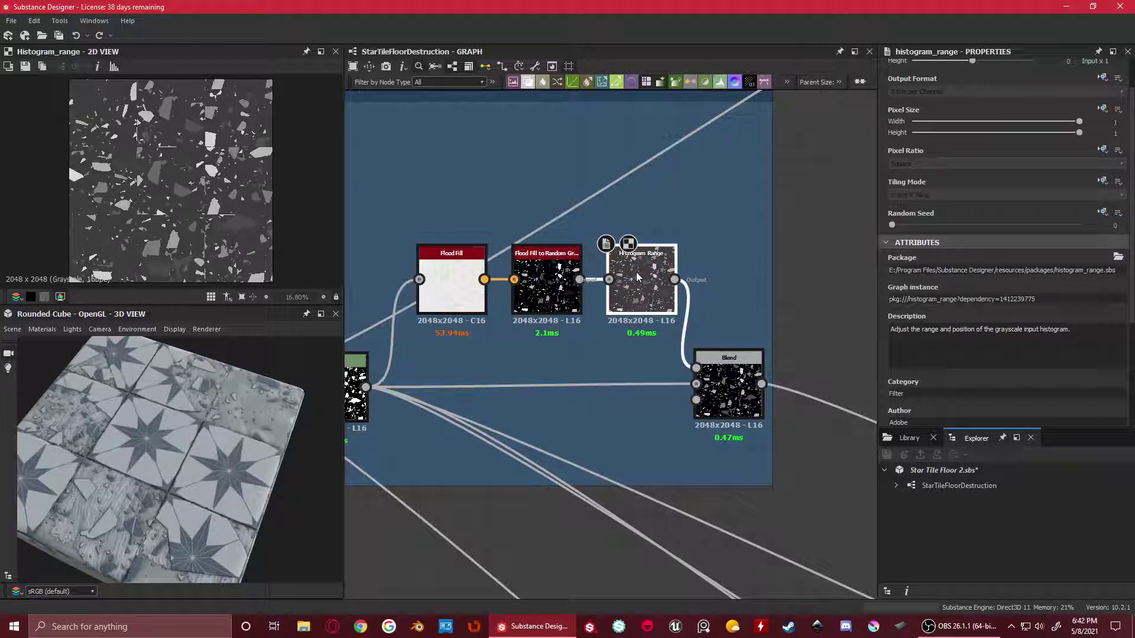
pyautogui.scroll(-3, 1055, 293)
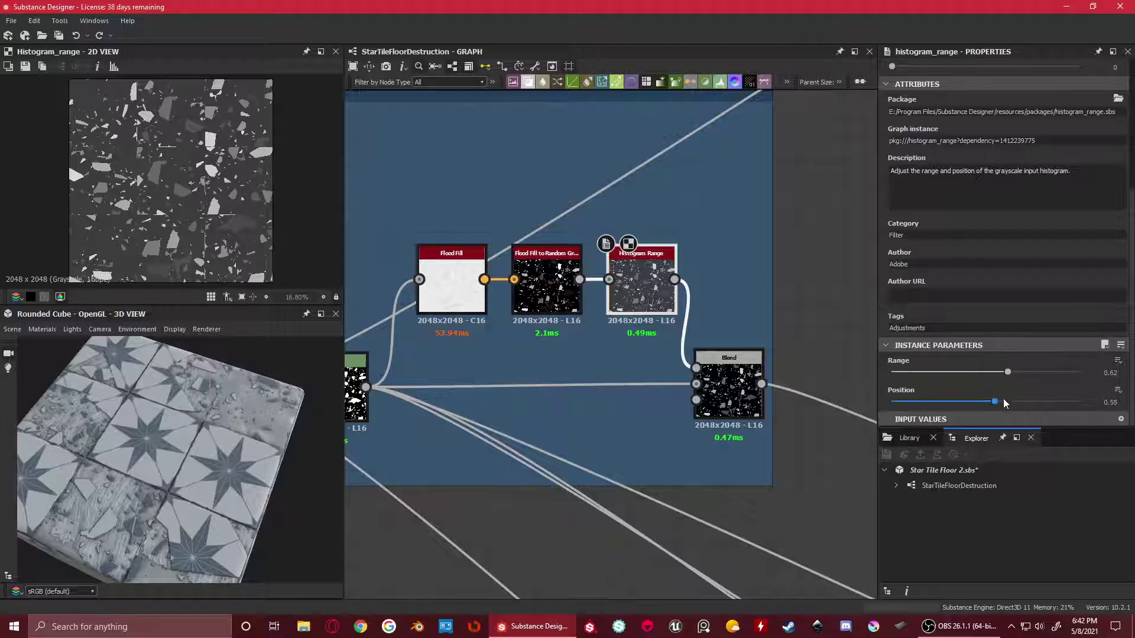
pyautogui.moveTo(750, 380); pyautogui.dragTo(674, 312, button='middle')
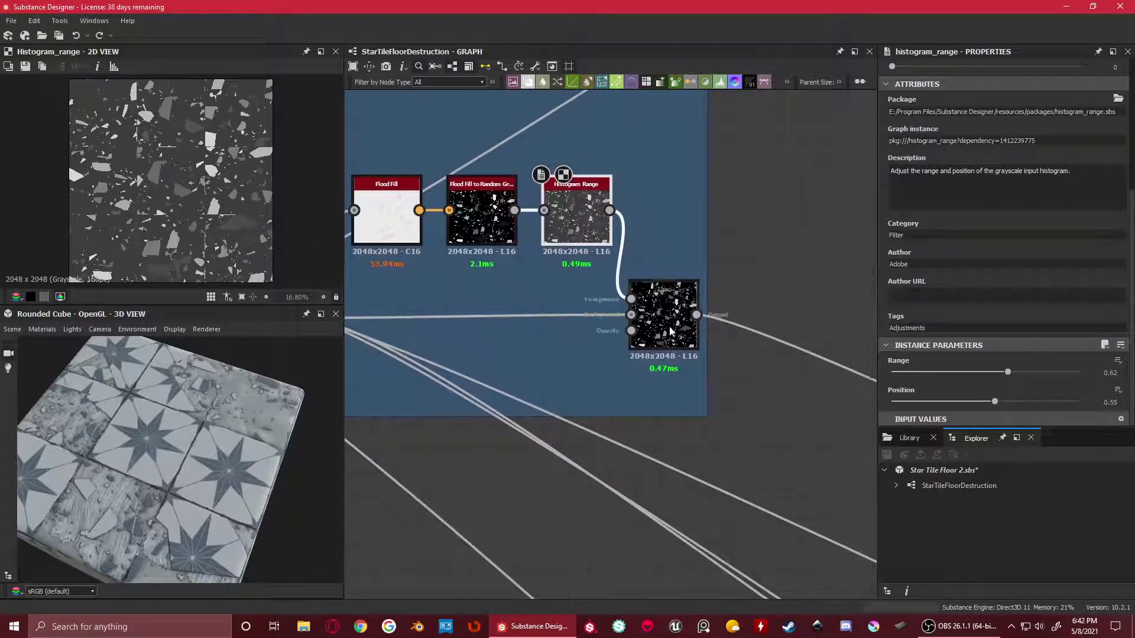
pyautogui.doubleClick(665, 318)
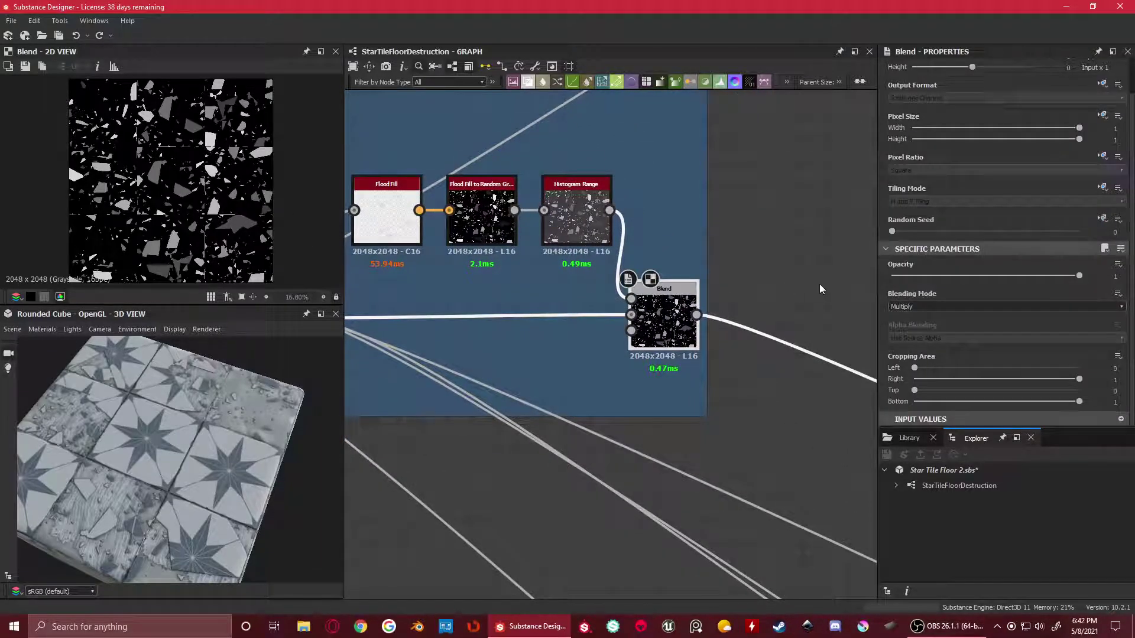
pyautogui.scroll(-2, 717, 264)
pyautogui.scroll(2, 640, 299)
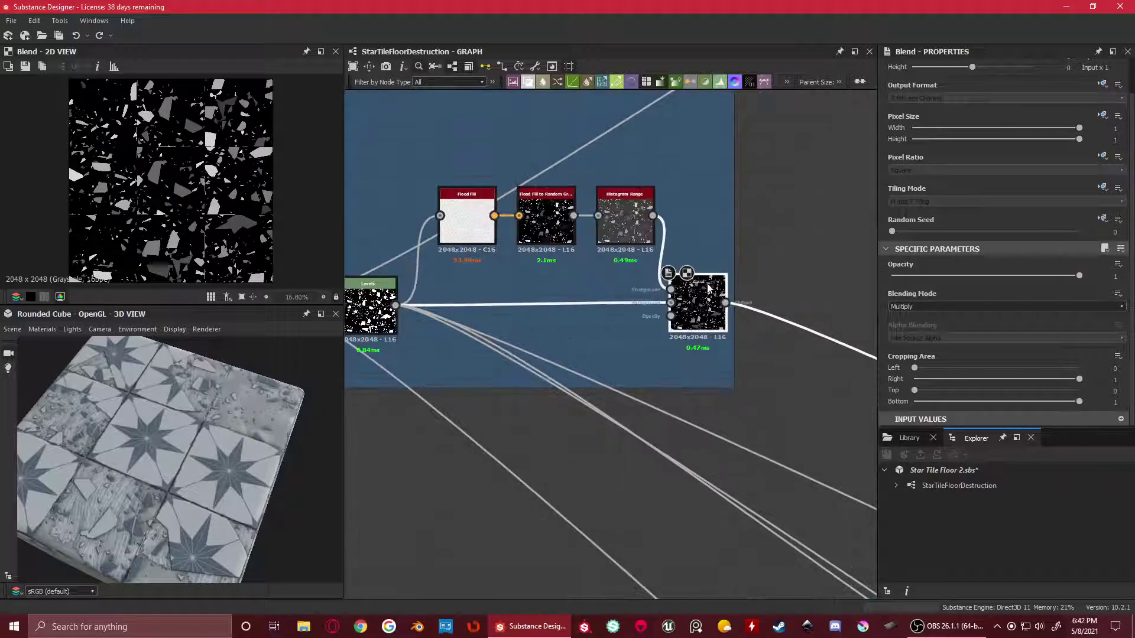
# Compare the Histogram Range and Levels inputs with the Blend node's output, looking at the gray fragments up close
pyautogui.doubleClick(620, 216)
pyautogui.doubleClick(384, 299)
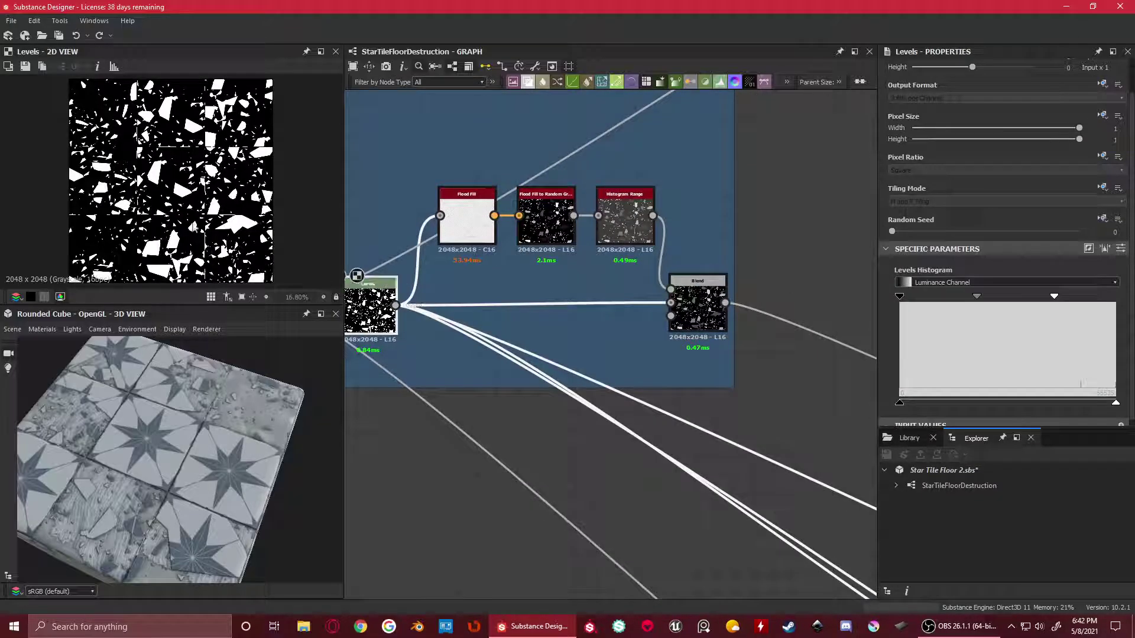
pyautogui.doubleClick(701, 301)
pyautogui.scroll(3, 278, 169)
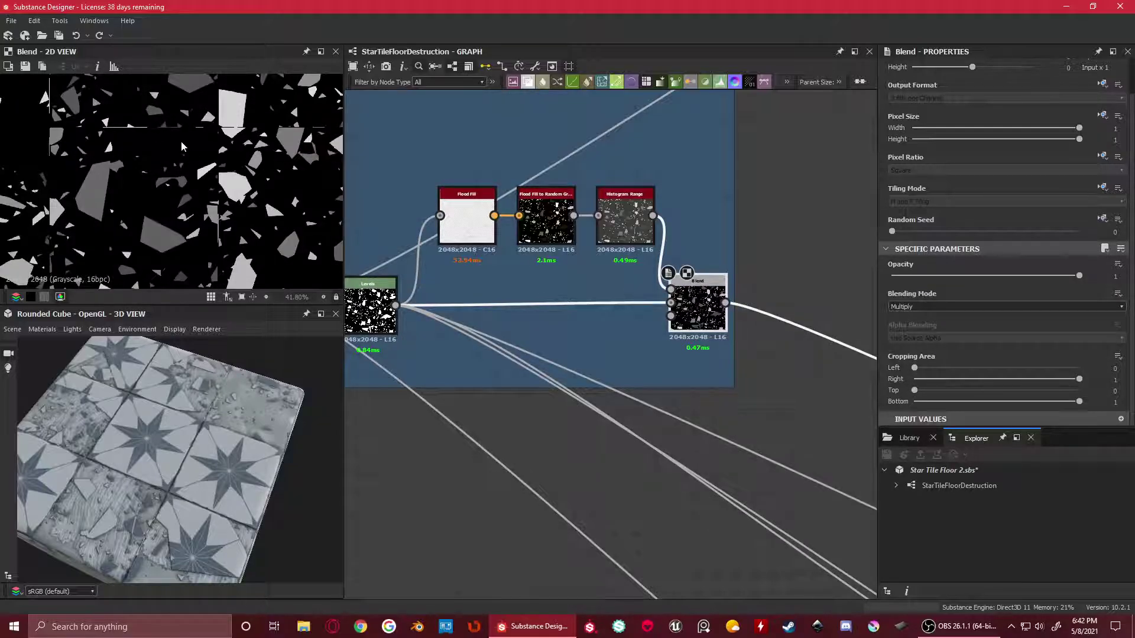
pyautogui.scroll(2, 177, 145)
pyautogui.scroll(-4, 786, 296)
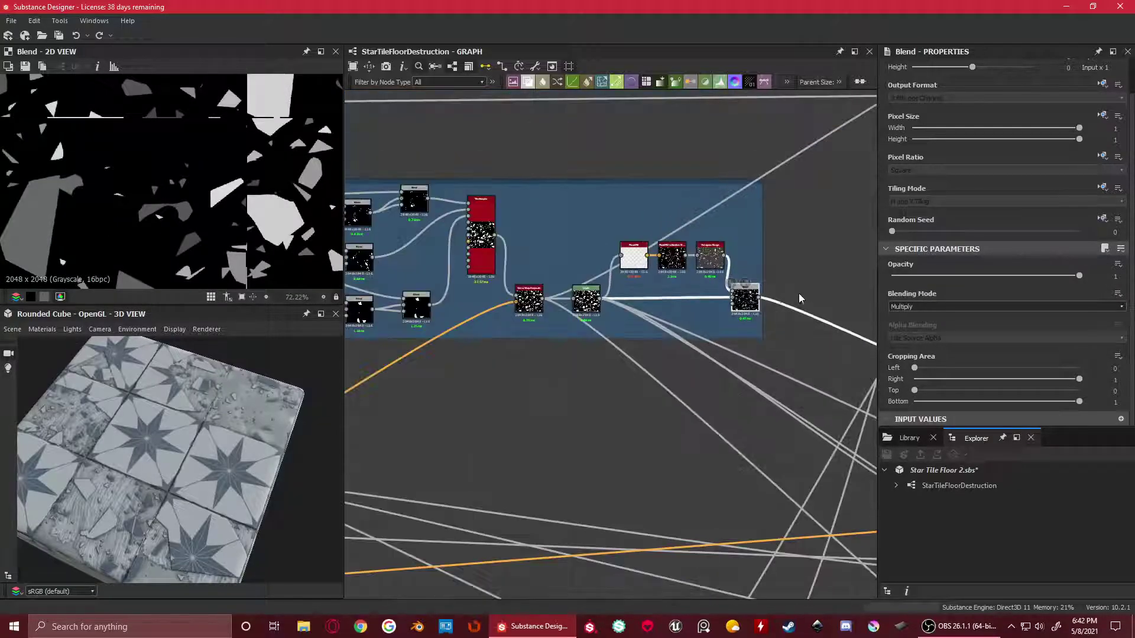
# Follow the Blend node's outgoing connection beyond Fragmented Pieces and examine the gray variation of its fragments
pyautogui.moveTo(790, 296); pyautogui.dragTo(507, 223, button='middle')
pyautogui.scroll(-8, 181, 160)
pyautogui.scroll(2, 162, 181)
pyautogui.scroll(-2, 571, 288)
pyautogui.moveTo(573, 292); pyautogui.dragTo(679, 254, button='middle')
pyautogui.scroll(3, 258, 430)
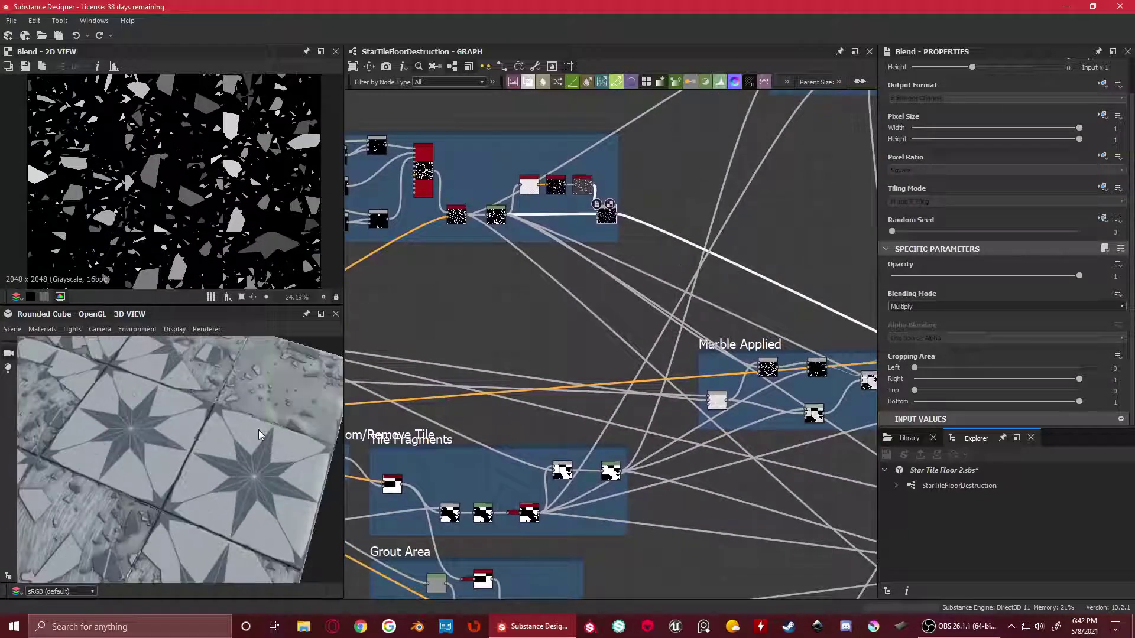
pyautogui.scroll(2, 258, 435)
pyautogui.scroll(2, 280, 202)
pyautogui.moveTo(242, 172); pyautogui.dragTo(155, 232, button='middle')
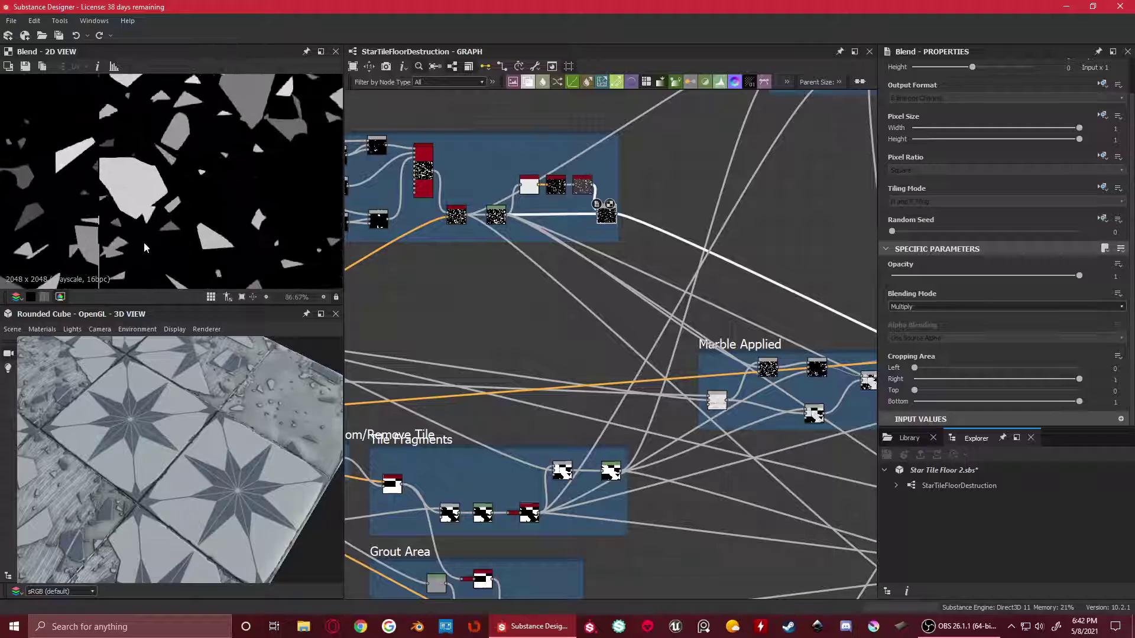
pyautogui.scroll(-1, 156, 232)
pyautogui.scroll(-7, 216, 169)
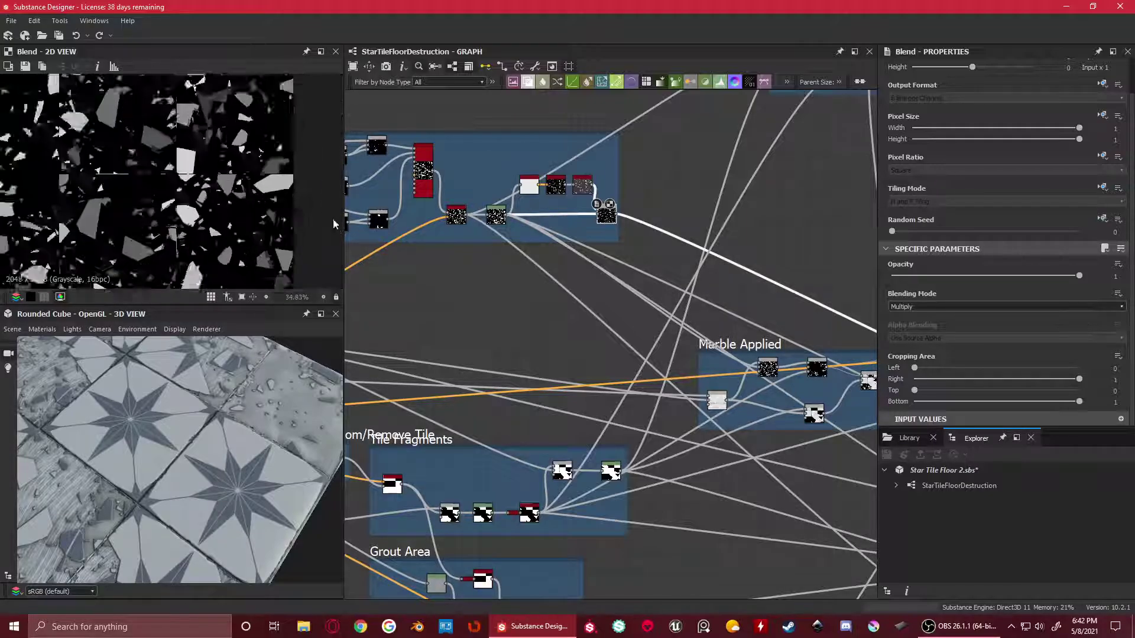
# Examine the loose tile fragments on the 3D floor model from different angles and distances
pyautogui.scroll(-1, 211, 451)
pyautogui.scroll(-3, 211, 450)
pyautogui.moveTo(211, 450); pyautogui.dragTo(147, 496)
pyautogui.scroll(3, 189, 430)
pyautogui.scroll(3, 201, 446)
pyautogui.moveTo(202, 446); pyautogui.dragTo(266, 450)
pyautogui.scroll(-3, 157, 428)
pyautogui.scroll(-3, 633, 327)
pyautogui.scroll(3, 633, 327)
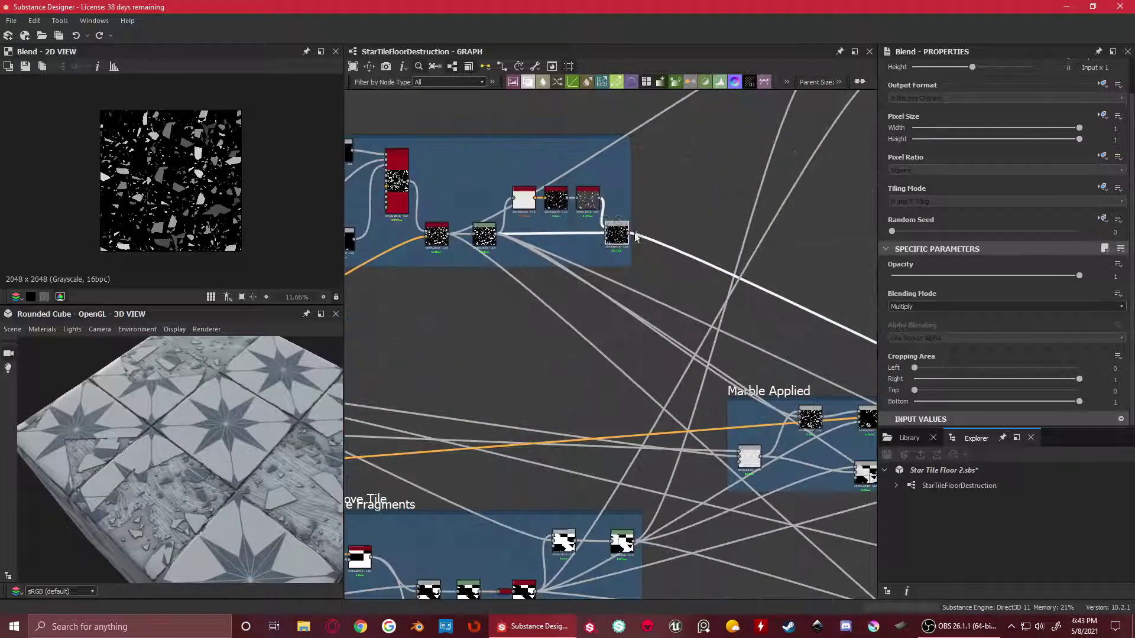
# Trace the connections leaving the Fragmented Pieces section through the graph to the Marble Applied section
pyautogui.scroll(-2, 633, 328)
pyautogui.moveTo(670, 334); pyautogui.dragTo(853, 236, button='middle')
pyautogui.scroll(-3, 601, 335)
pyautogui.moveTo(601, 334); pyautogui.dragTo(546, 353, button='middle')
pyautogui.scroll(3, 599, 282)
pyautogui.scroll(-2, 428, 240)
pyautogui.moveTo(428, 240); pyautogui.dragTo(597, 276, button='middle')
pyautogui.scroll(-2, 740, 341)
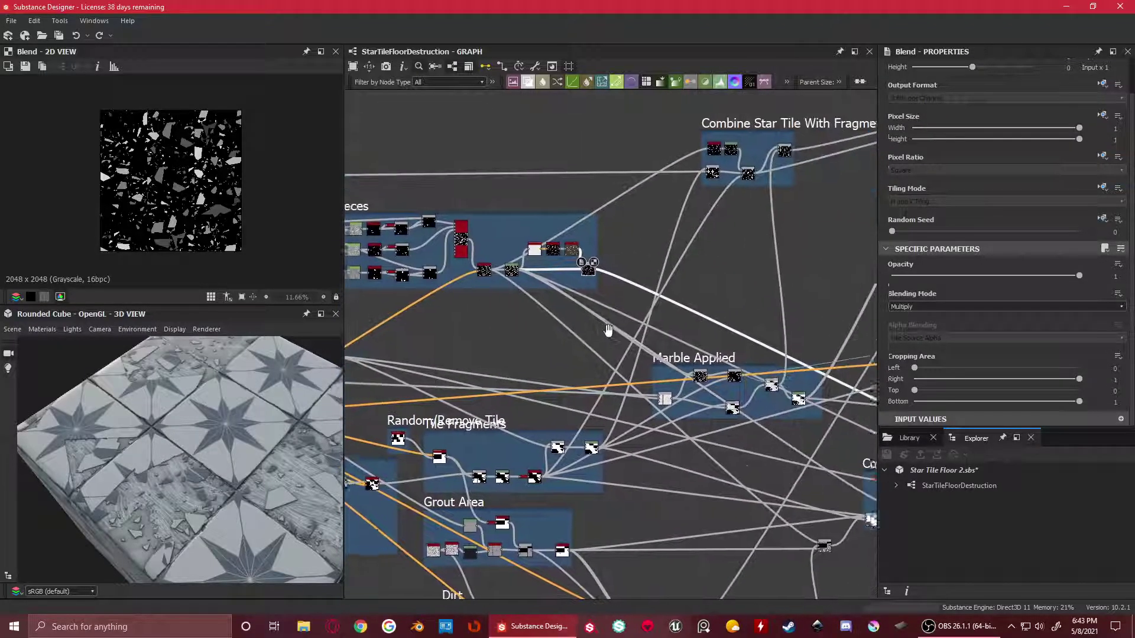
pyautogui.scroll(2, 768, 336)
pyautogui.scroll(-1, 383, 223)
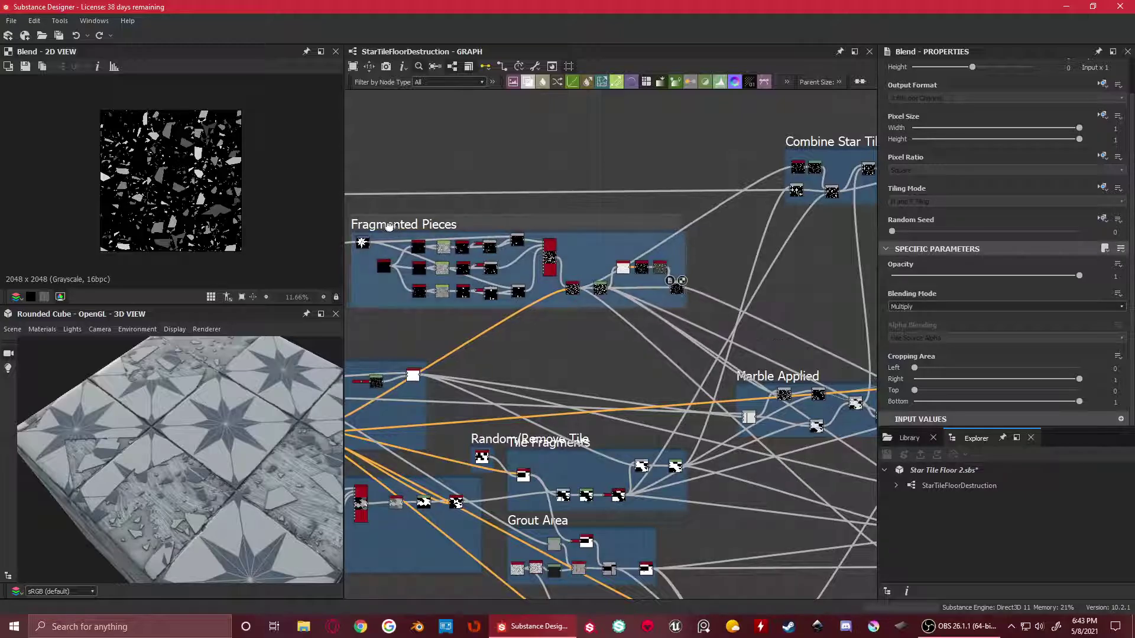
pyautogui.scroll(-2, 621, 317)
pyautogui.scroll(4, 679, 349)
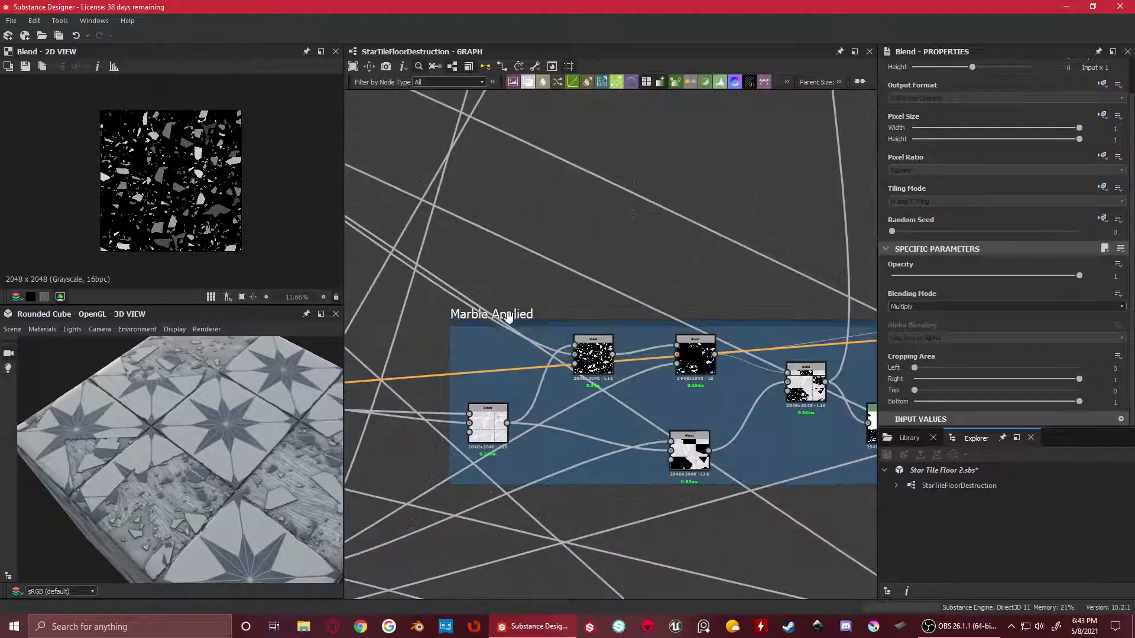
pyautogui.scroll(-3, 467, 325)
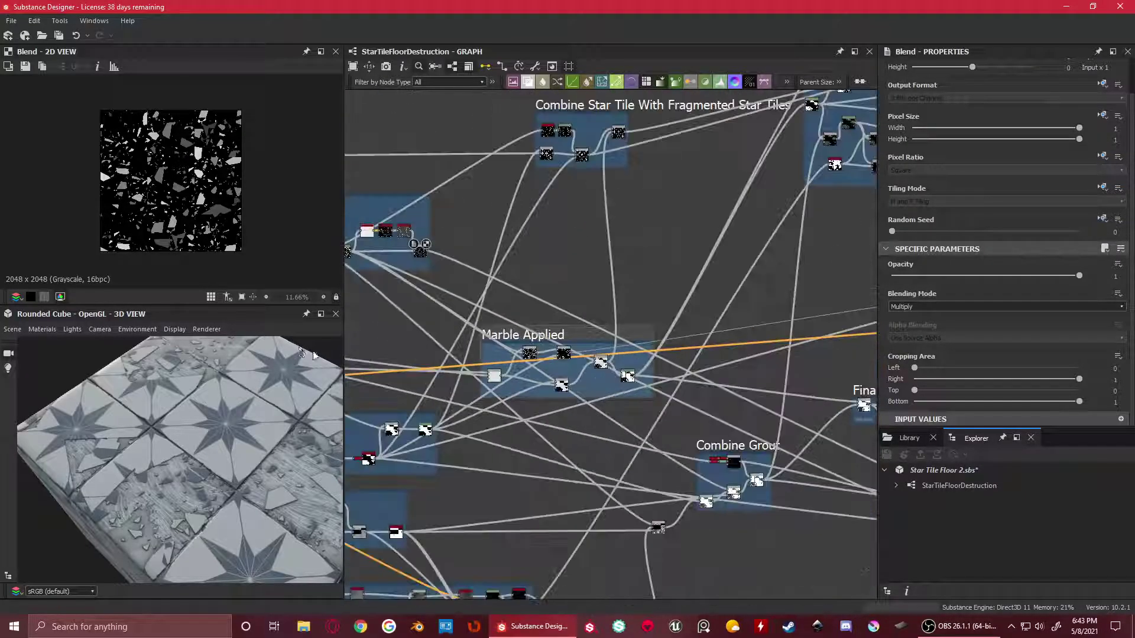
# Preview the Vector Warp Grayscale node in the Base Tile section and examine its cloudy marble pattern
pyautogui.moveTo(369, 350); pyautogui.dragTo(254, 408)
pyautogui.scroll(-2, 401, 360)
pyautogui.moveTo(425, 367); pyautogui.dragTo(667, 354, button='middle')
pyautogui.scroll(4, 475, 385)
pyautogui.moveTo(477, 382); pyautogui.dragTo(701, 339, button='middle')
pyautogui.scroll(2, 700, 340)
pyautogui.click(643, 324)
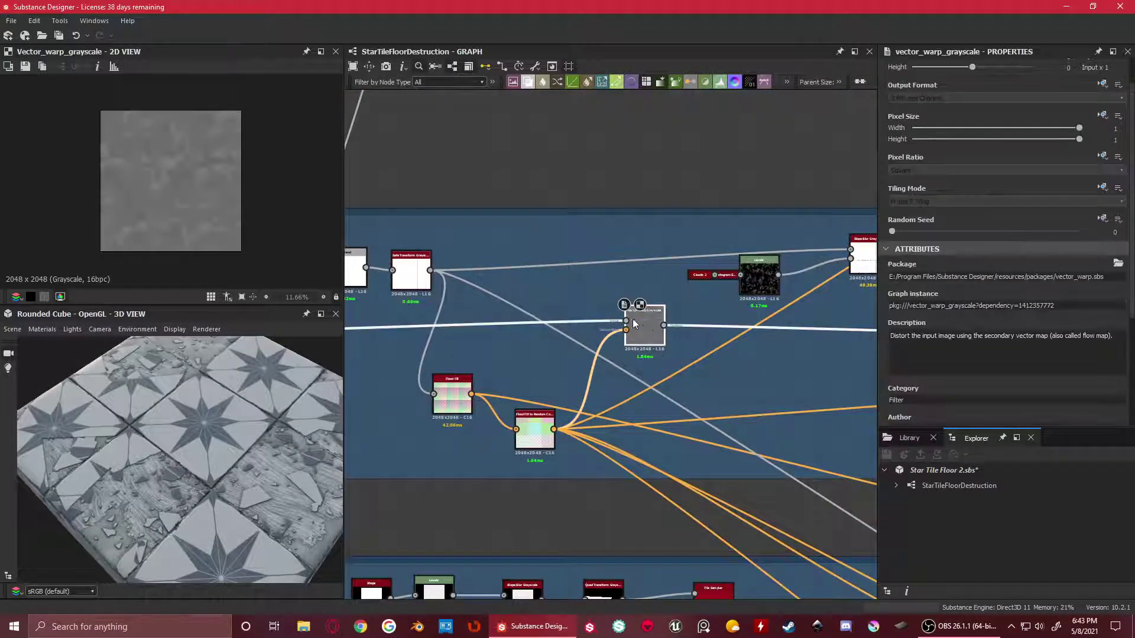
pyautogui.scroll(4, 156, 160)
pyautogui.scroll(-3, 159, 161)
pyautogui.scroll(-5, 519, 342)
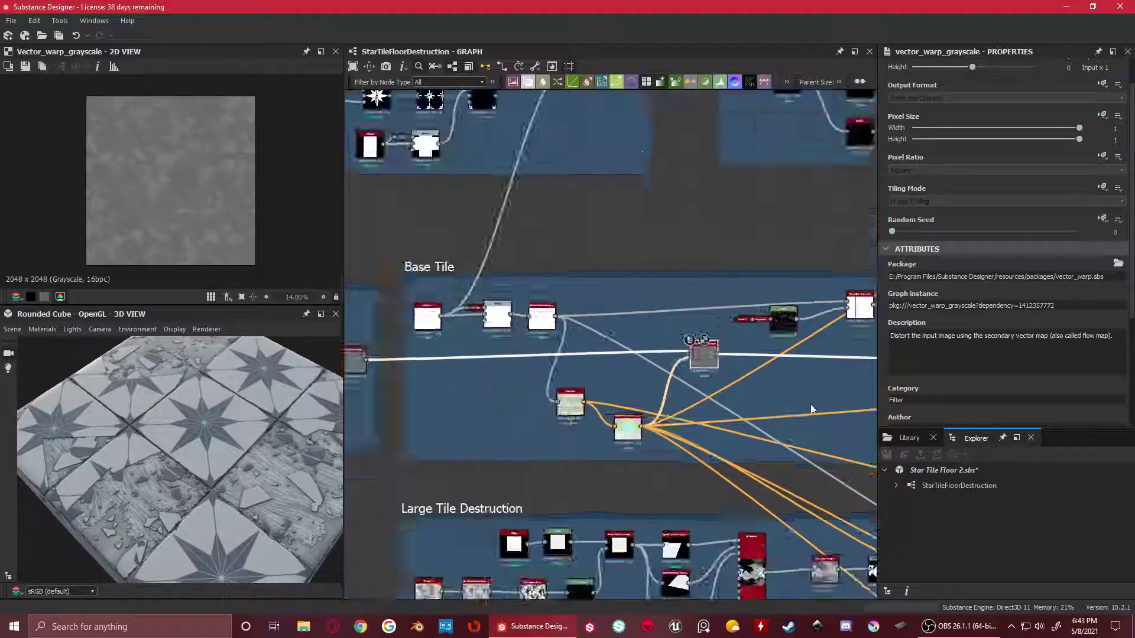
# Preview the first Blend node in the Marble Applied section and examine the marbled tiles
pyautogui.scroll(2, 518, 342)
pyautogui.scroll(4, 520, 345)
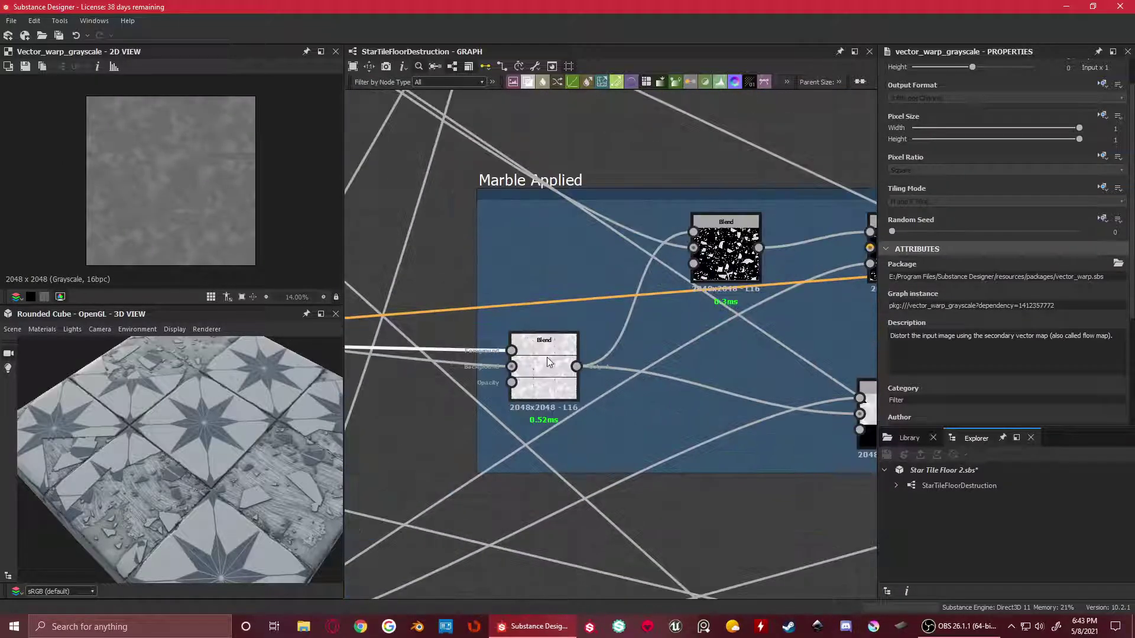
pyautogui.click(547, 357)
pyautogui.scroll(4, 172, 162)
pyautogui.scroll(-3, 520, 348)
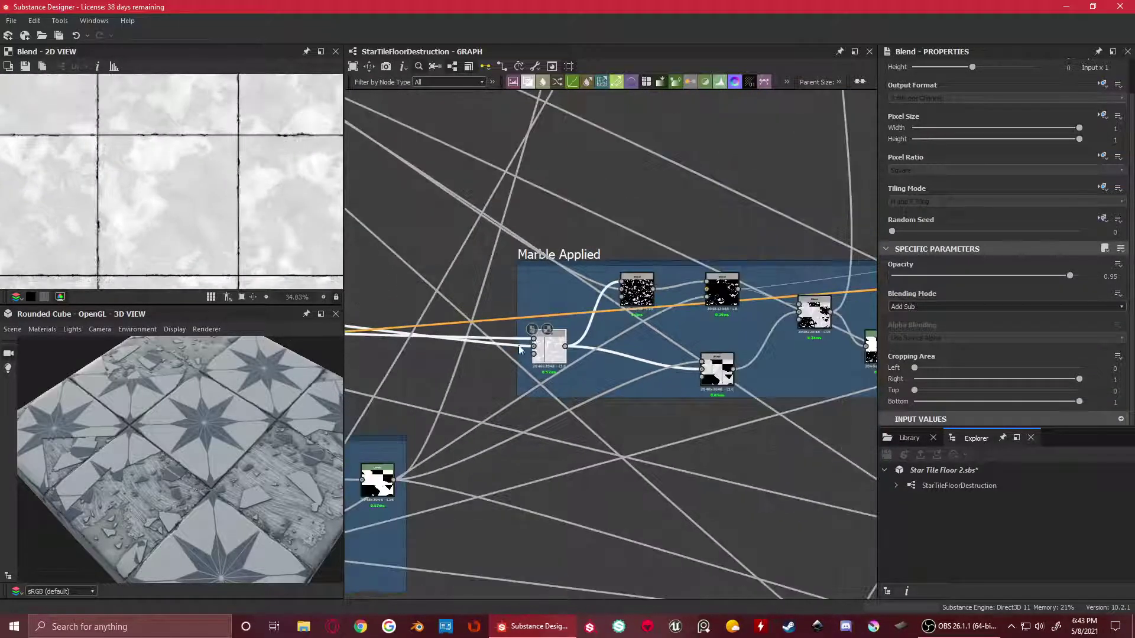
# Trace the marble Blend node's inputs back to the Base Tile section and preview its Vector Warp Grayscale source
pyautogui.scroll(3, 623, 354)
pyautogui.scroll(-3, 807, 353)
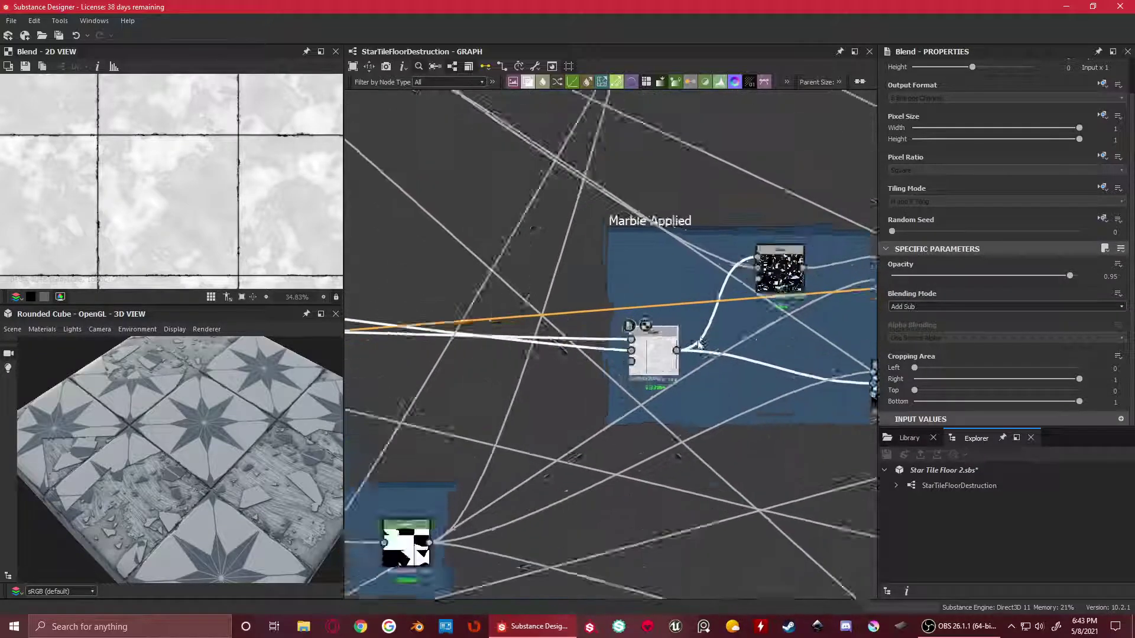
pyautogui.scroll(3, 807, 353)
pyautogui.scroll(-3, 518, 354)
pyautogui.scroll(3, 519, 355)
pyautogui.scroll(-3, 519, 351)
pyautogui.scroll(3, 613, 347)
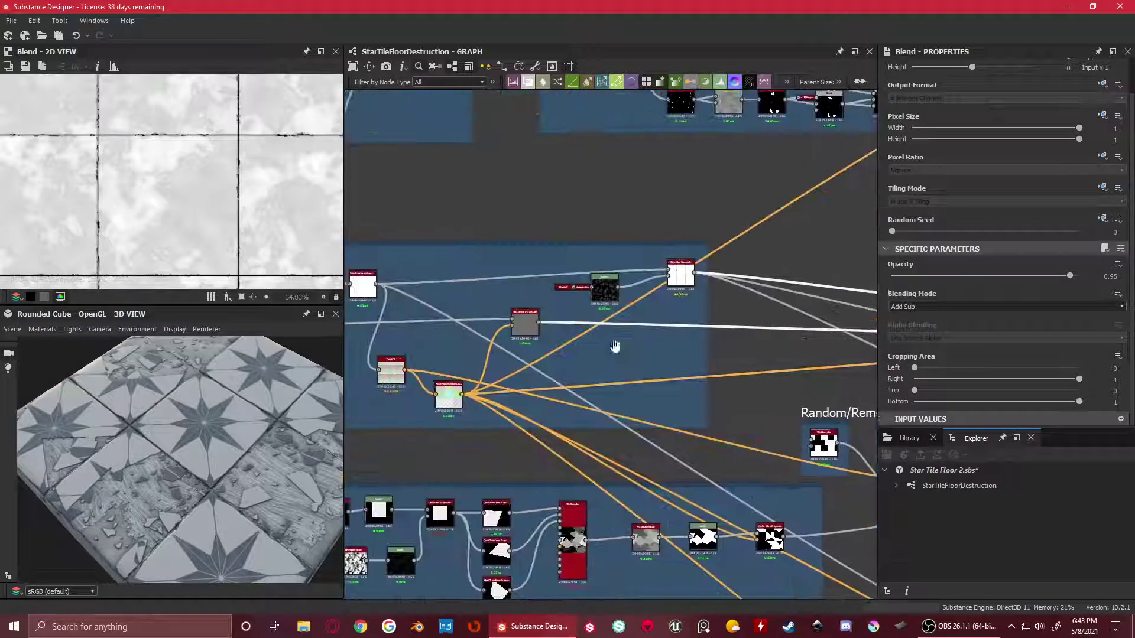
pyautogui.click(531, 318)
pyautogui.scroll(-3, 520, 342)
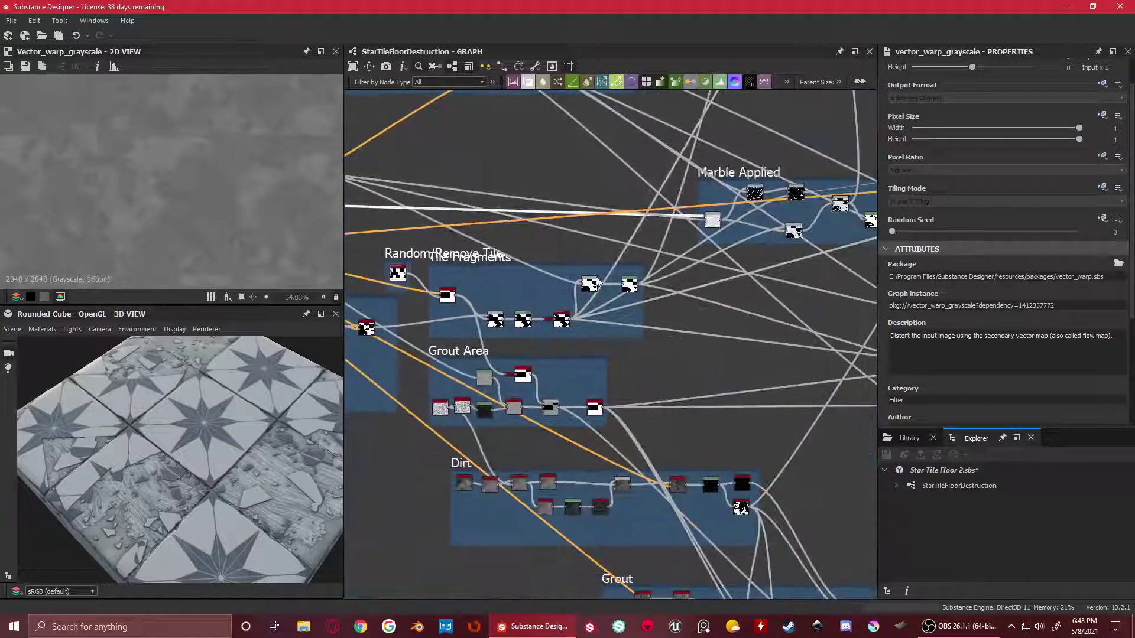
# Return to the first Blend node in Marble Applied and check its foreground and background connections
pyautogui.scroll(3, 512, 368)
pyautogui.click(753, 258)
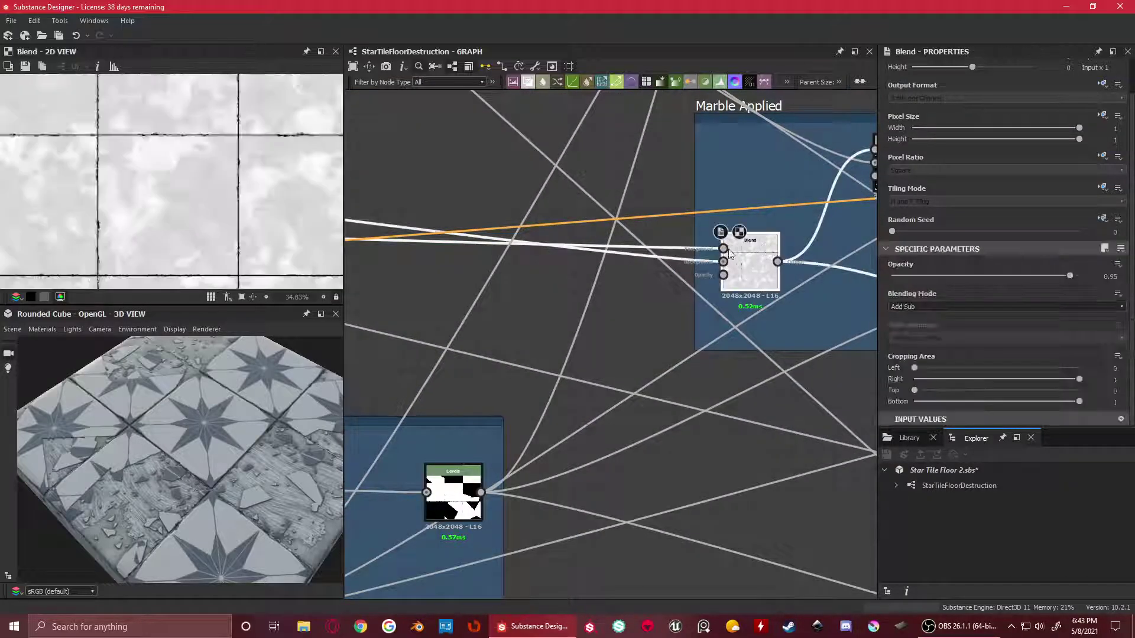
pyautogui.scroll(-1, 497, 258)
pyautogui.scroll(5, 656, 303)
pyautogui.scroll(-4, 656, 303)
# Preview the Slope Blur Grayscale node at the end of Base Tile and examine its tile outlines
pyautogui.moveTo(747, 317); pyautogui.dragTo(854, 327, button='middle')
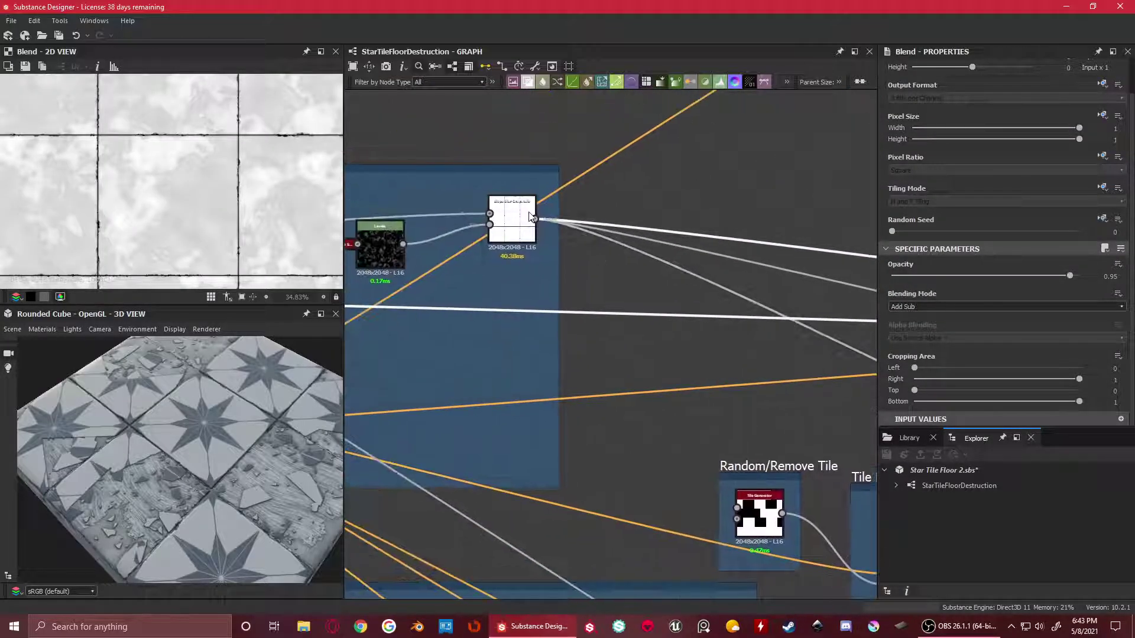
pyautogui.click(512, 222)
pyautogui.scroll(-3, 667, 322)
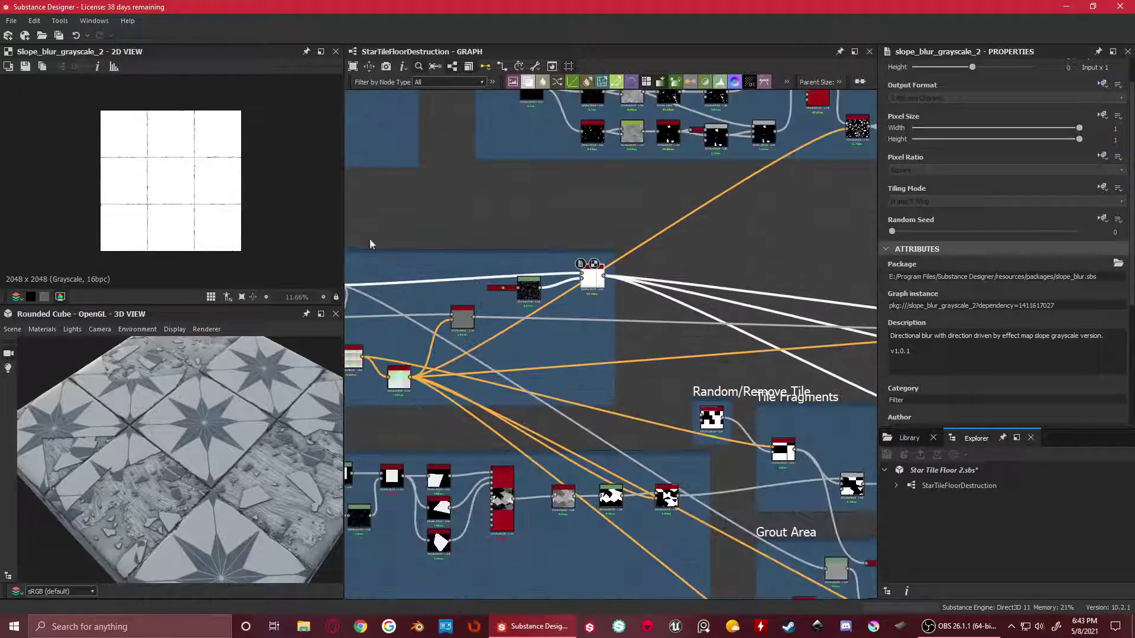
pyautogui.scroll(4, 132, 188)
pyautogui.scroll(-2, 131, 188)
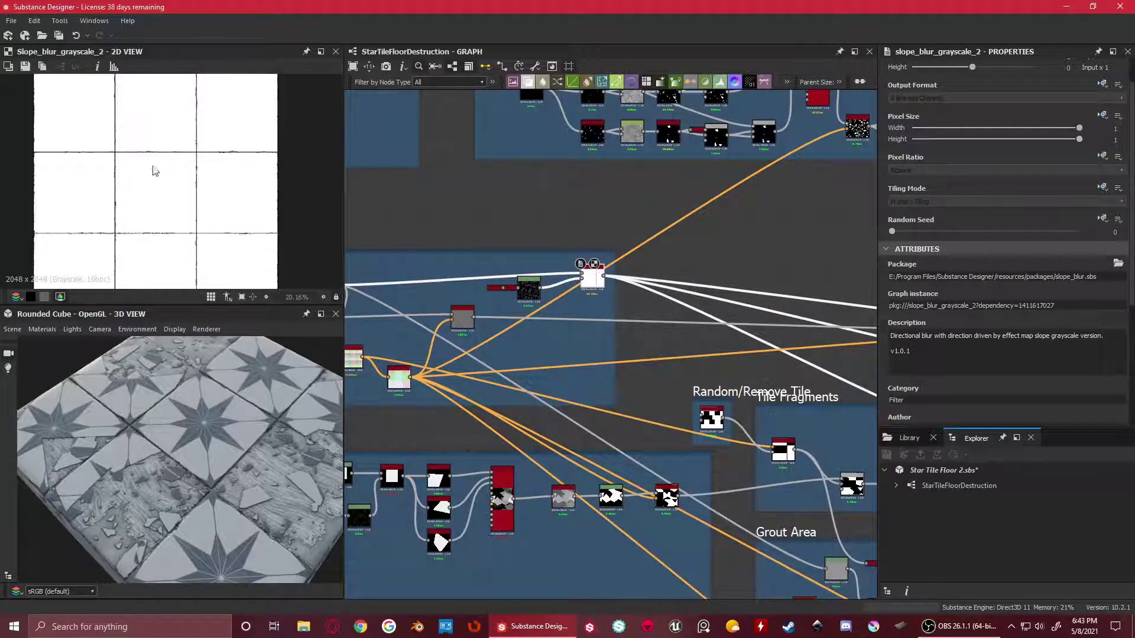
# Follow the Slope Blur Grayscale output to Marble Applied and preview the Blend node that combines it with the marble
pyautogui.scroll(-3, 654, 378)
pyautogui.moveTo(654, 378); pyautogui.dragTo(319, 343, button='middle')
pyautogui.scroll(3, 588, 307)
pyautogui.moveTo(385, 356); pyautogui.dragTo(356, 376, button='middle')
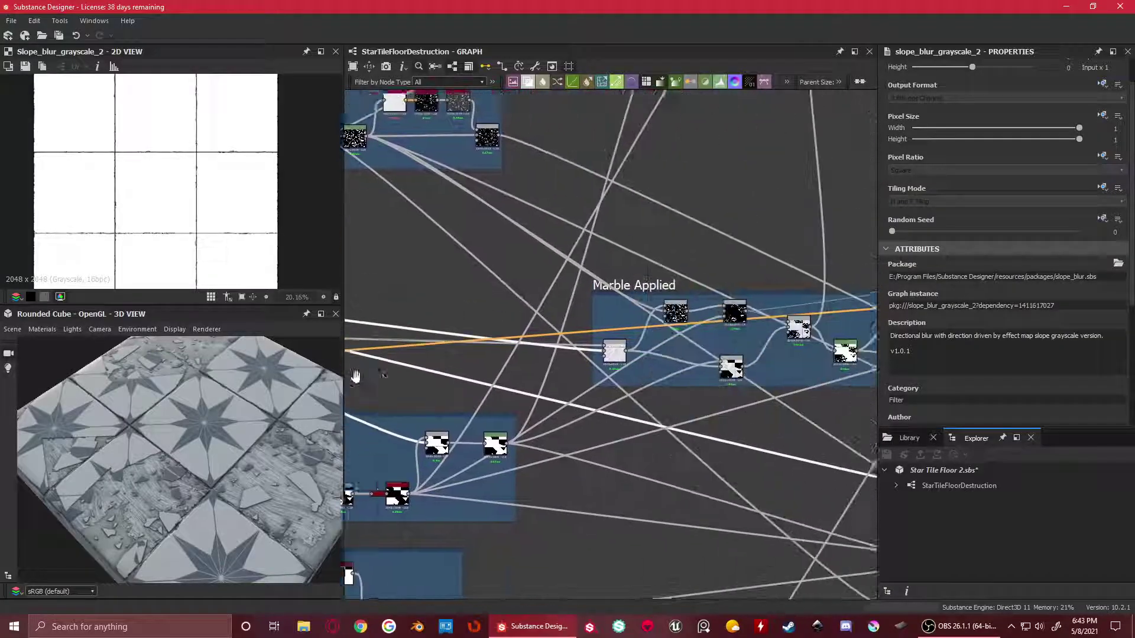
pyautogui.scroll(3, 627, 366)
pyautogui.doubleClick(618, 367)
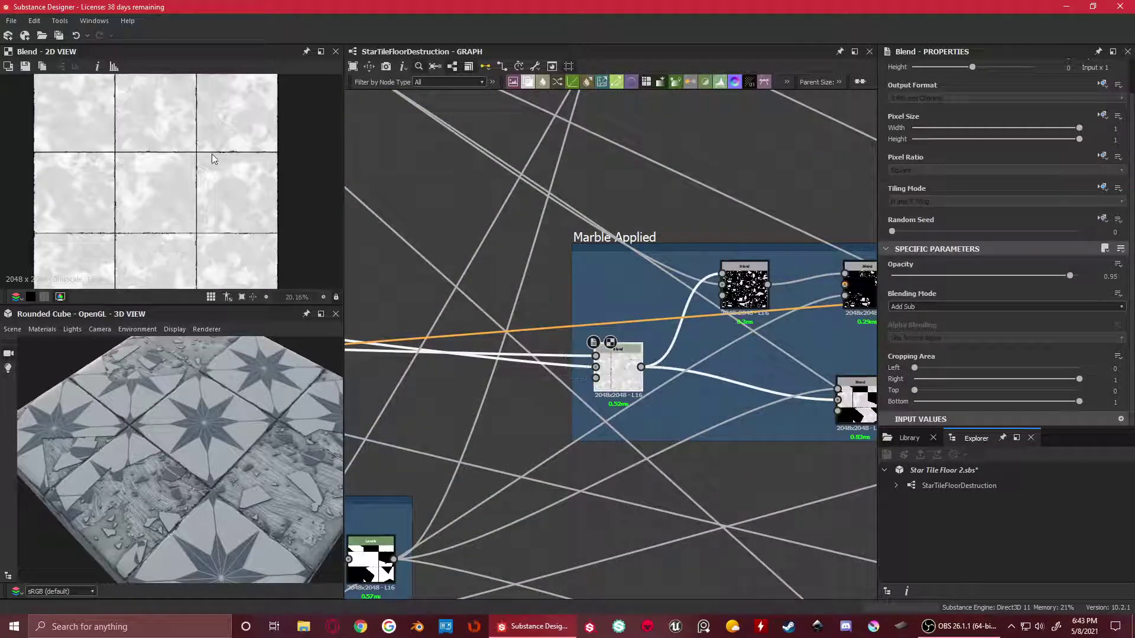
# Examine how the marble pattern varies from tile to tile across the Blend node's output
pyautogui.scroll(3, 211, 153)
pyautogui.moveTo(193, 110); pyautogui.dragTo(166, 182, button='middle')
pyautogui.scroll(-1, 165, 173)
pyautogui.scroll(-3, 171, 170)
pyautogui.scroll(2, 77, 151)
pyautogui.moveTo(71, 152); pyautogui.dragTo(222, 138, button='middle')
pyautogui.scroll(-3, 223, 137)
pyautogui.scroll(1, 260, 204)
pyautogui.moveTo(264, 210); pyautogui.dragTo(198, 215, button='middle')
pyautogui.scroll(5, 210, 153)
pyautogui.moveTo(210, 154); pyautogui.dragTo(247, 194, button='middle')
pyautogui.scroll(-6, 197, 166)
pyautogui.scroll(3, 165, 178)
pyautogui.scroll(-3, 213, 207)
pyautogui.scroll(4, 68, 176)
pyautogui.moveTo(179, 135); pyautogui.dragTo(122, 185, button='middle')
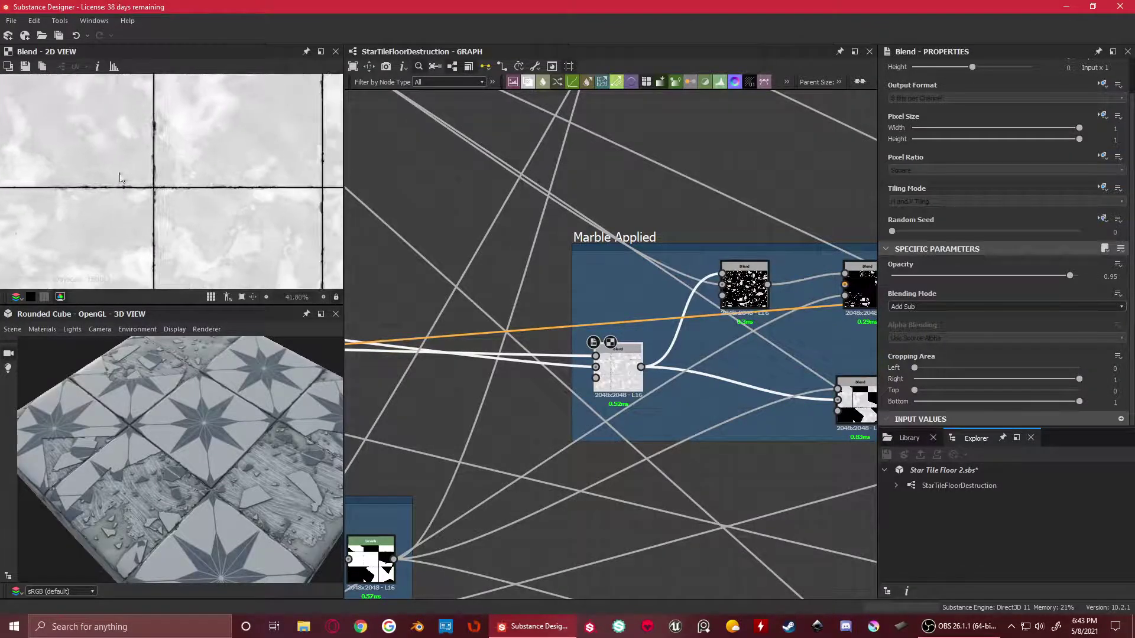
pyautogui.scroll(-3, 120, 161)
pyautogui.scroll(3, 116, 118)
pyautogui.moveTo(115, 125); pyautogui.dragTo(117, 225, button='middle')
pyautogui.scroll(-2, 101, 155)
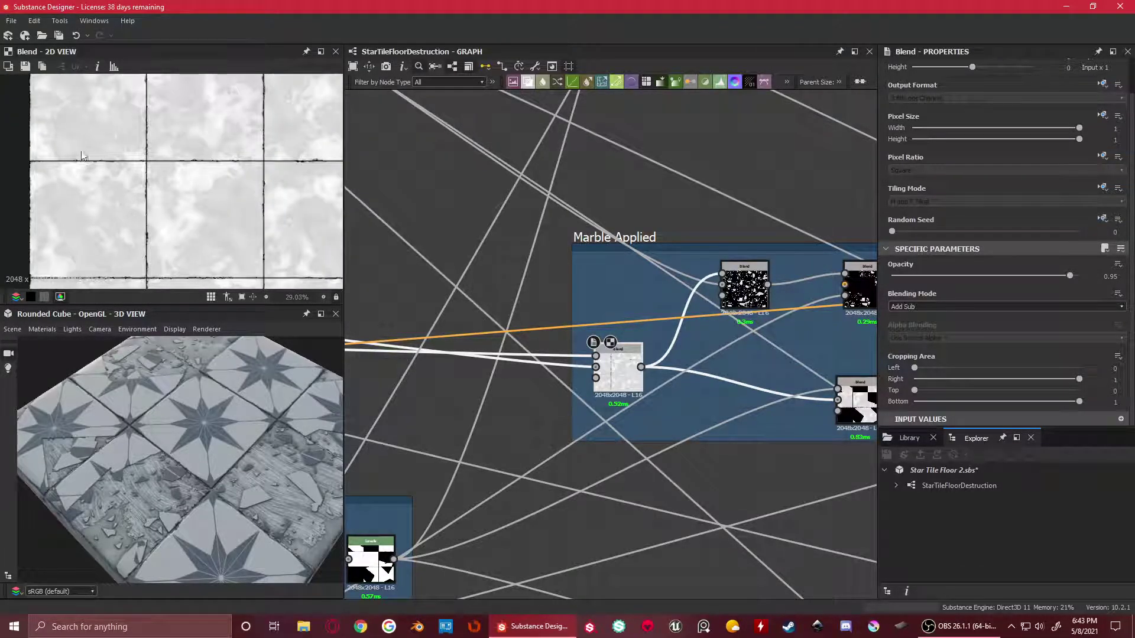
# Inspect the marble pattern's break along the tile seams up close, and view the whole tile layout again
pyautogui.scroll(12, 132, 193)
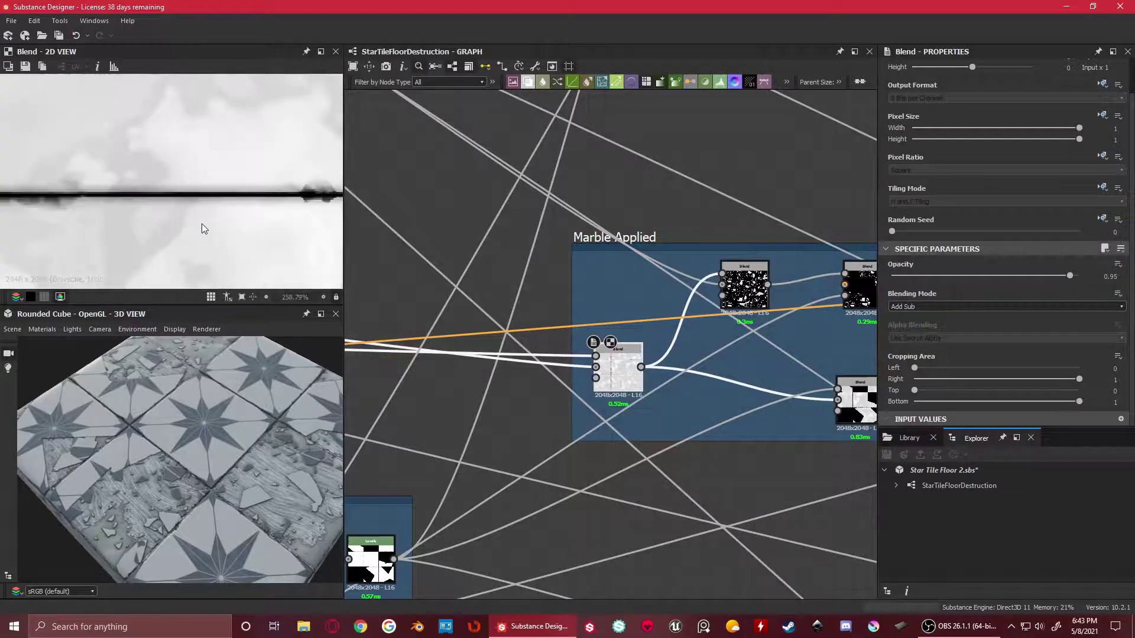
pyautogui.scroll(-4, 204, 237)
pyautogui.scroll(-8, 201, 237)
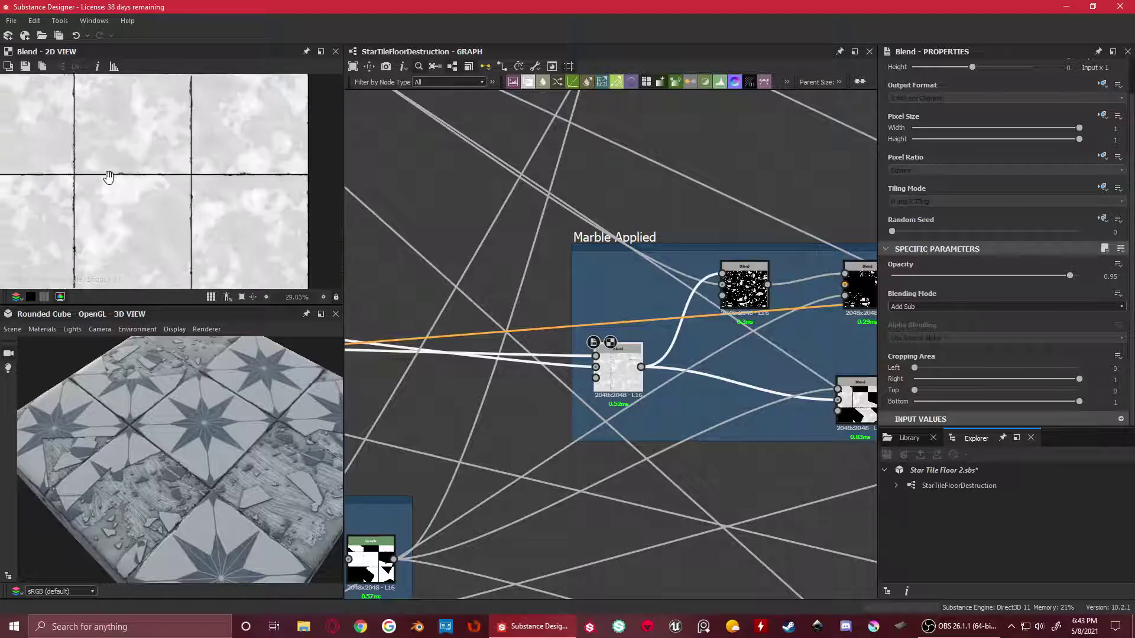
pyautogui.moveTo(109, 177); pyautogui.dragTo(177, 189, button='middle')
pyautogui.scroll(7, 139, 184)
pyautogui.scroll(-2, 687, 359)
pyautogui.scroll(-1, 213, 206)
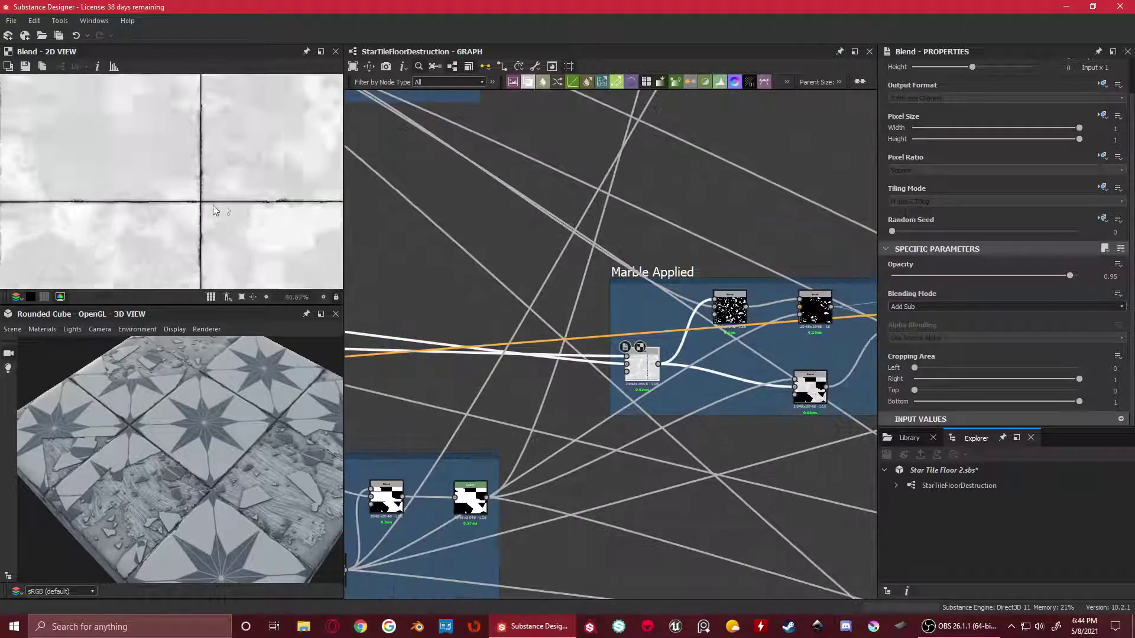
pyautogui.scroll(-3, 214, 208)
pyautogui.scroll(-2, 124, 168)
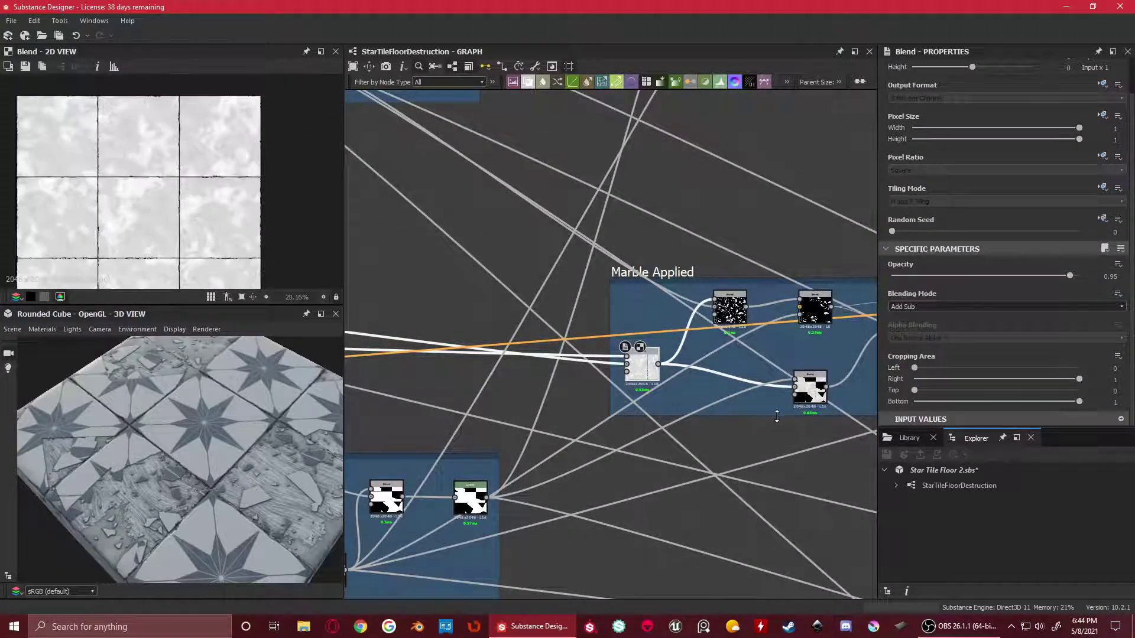
# Shift the Add Sub marble Blend node slightly in Marble Applied and preview the Multiply Blend node it feeds
pyautogui.scroll(-1, 779, 416)
pyautogui.moveTo(778, 416); pyautogui.dragTo(599, 385, button='middle')
pyautogui.scroll(4, 557, 319)
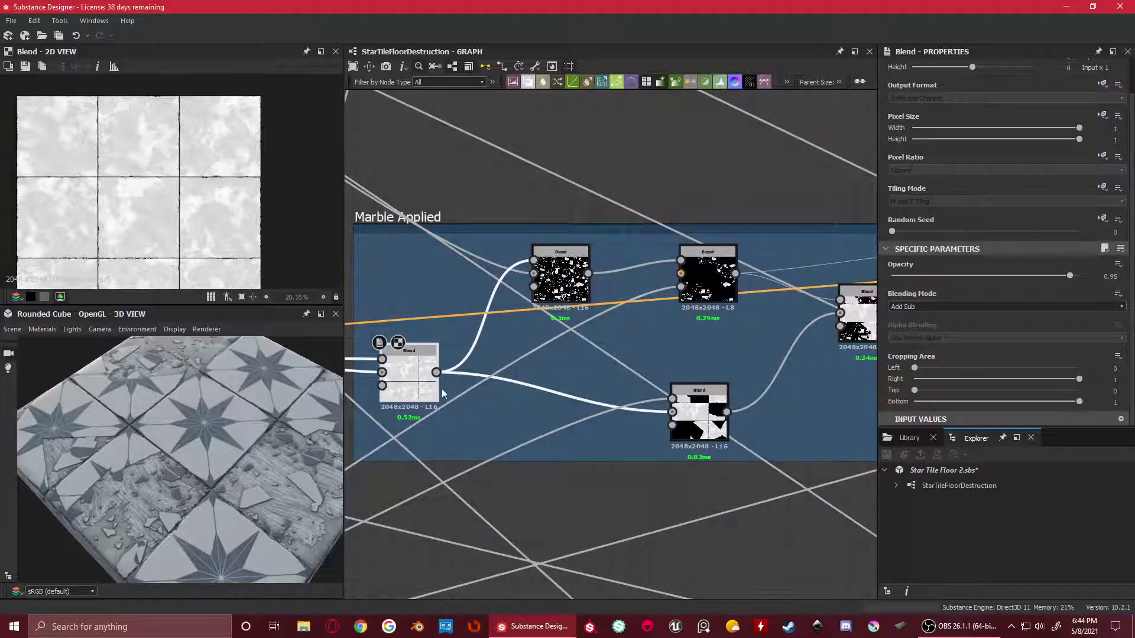
pyautogui.moveTo(424, 371); pyautogui.dragTo(417, 392)
pyautogui.click(562, 275)
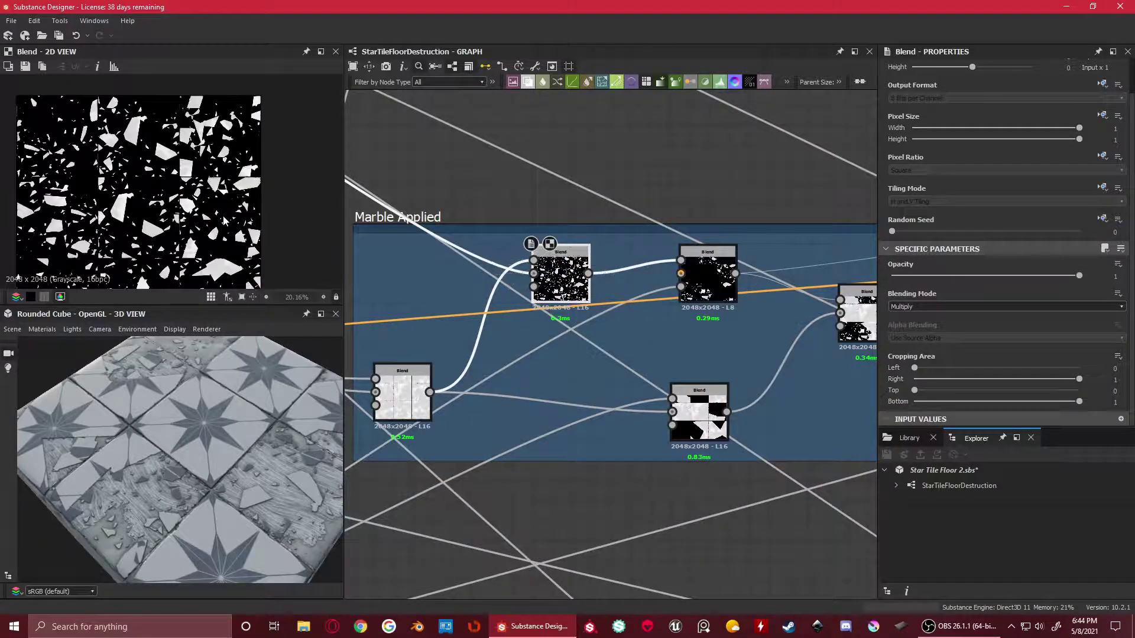
pyautogui.scroll(3, 224, 220)
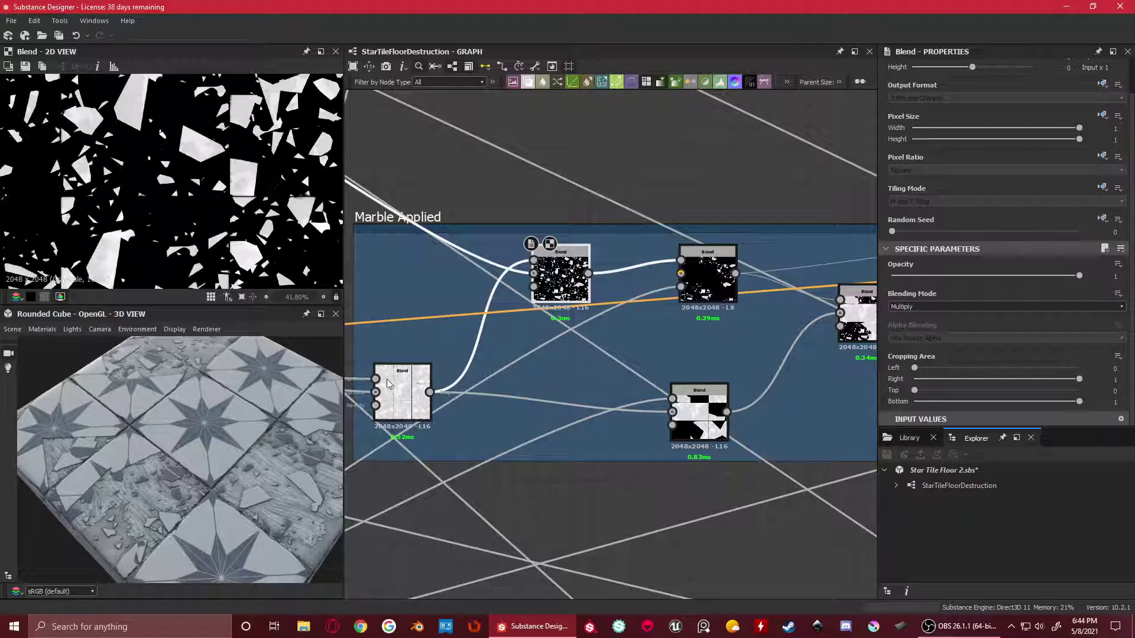
# Trace the Multiply Blend node's other input back to the Levels node in the fragment group and preview that mask
pyautogui.doubleClick(565, 267)
pyautogui.scroll(-4, 536, 269)
pyautogui.moveTo(465, 256); pyautogui.dragTo(777, 441, button='middle')
pyautogui.scroll(3, 484, 263)
pyautogui.doubleClick(467, 234)
pyautogui.scroll(-2, 483, 263)
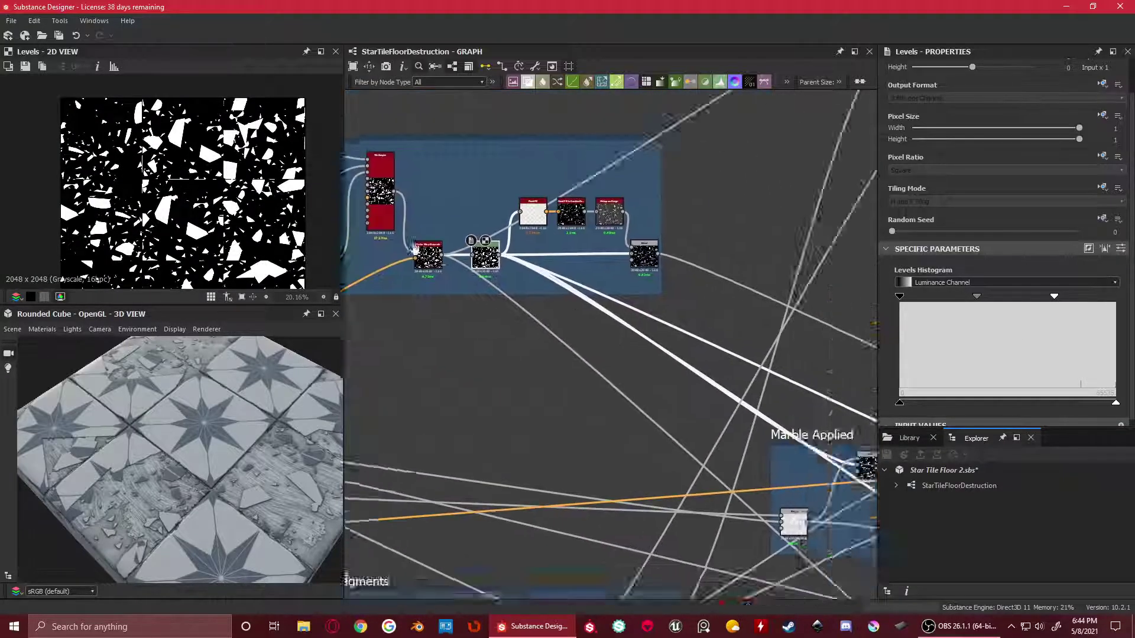
# Preview the Multiply Blend node in Marble Applied again and examine the marble inside the fragments up close
pyautogui.moveTo(651, 355); pyautogui.dragTo(579, 344, button='middle')
pyautogui.scroll(3, 580, 344)
pyautogui.scroll(2, 626, 419)
pyautogui.doubleClick(683, 382)
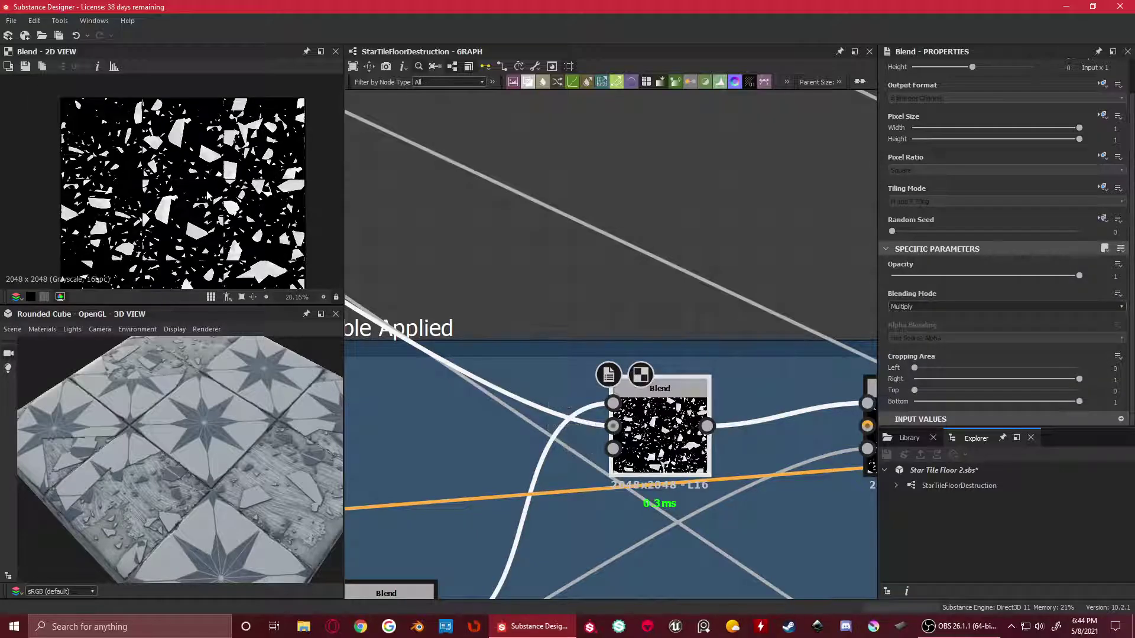
pyautogui.scroll(5, 207, 196)
pyautogui.moveTo(153, 108); pyautogui.dragTo(228, 221, button='middle')
pyautogui.scroll(-4, 221, 177)
# Preview the Copy Blend node that follows the Multiply Blend in Marble Applied
pyautogui.scroll(-3, 655, 413)
pyautogui.moveTo(655, 413); pyautogui.dragTo(403, 275, button='middle')
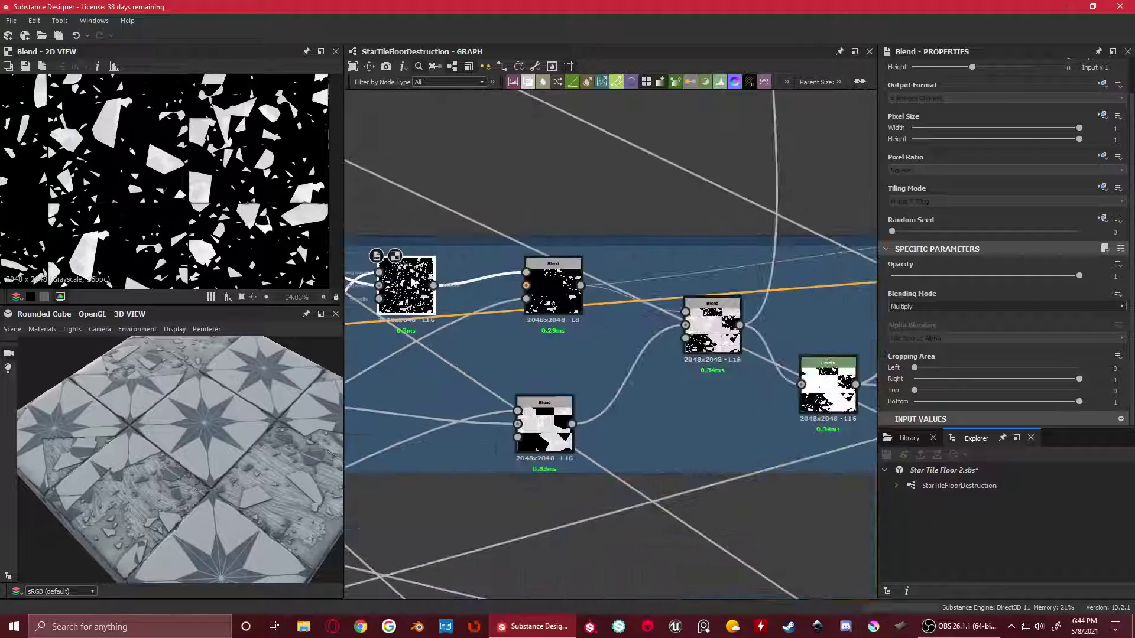
pyautogui.moveTo(538, 273); pyautogui.dragTo(614, 272, button='middle')
pyautogui.doubleClick(613, 273)
pyautogui.scroll(-4, 193, 181)
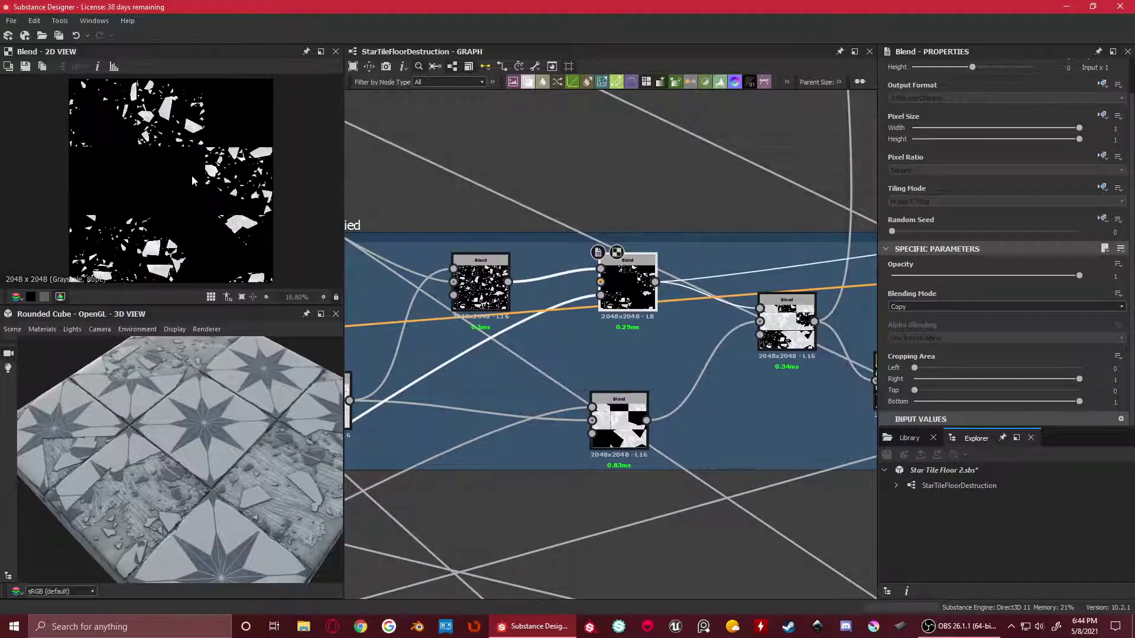
# Follow the Copy Blend node's mask connection between Tile Fragments and Marble Applied, and view the 3D floor from another angle
pyautogui.scroll(-4, 527, 324)
pyautogui.moveTo(473, 392); pyautogui.dragTo(714, 273, button='middle')
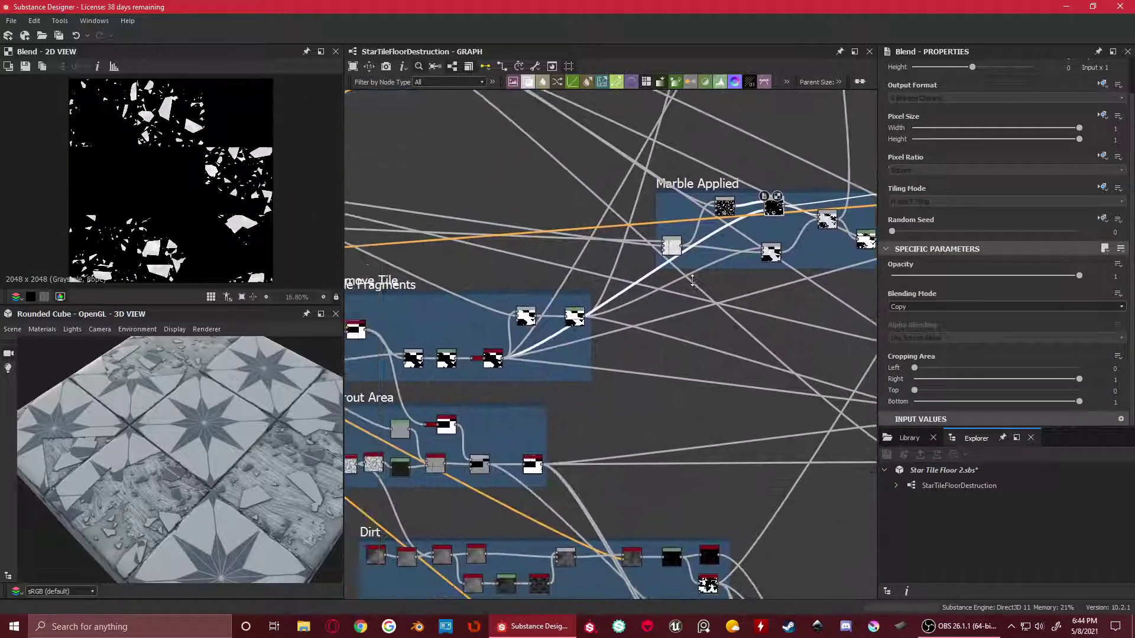
pyautogui.moveTo(219, 349); pyautogui.dragTo(211, 420)
pyautogui.scroll(6, 563, 338)
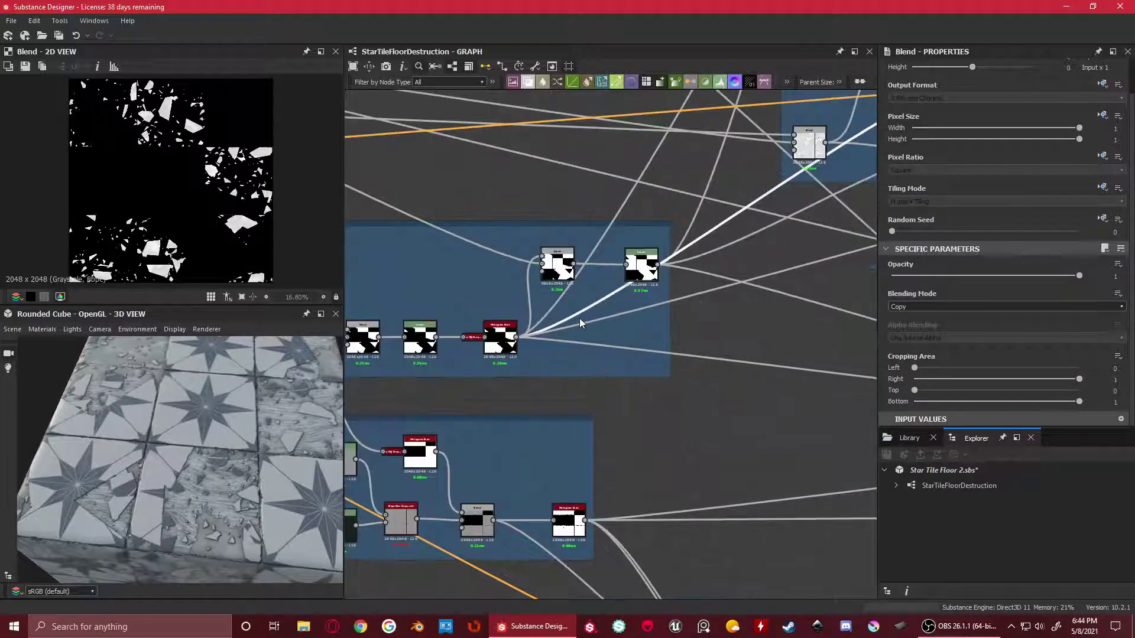
pyautogui.scroll(-4, 777, 341)
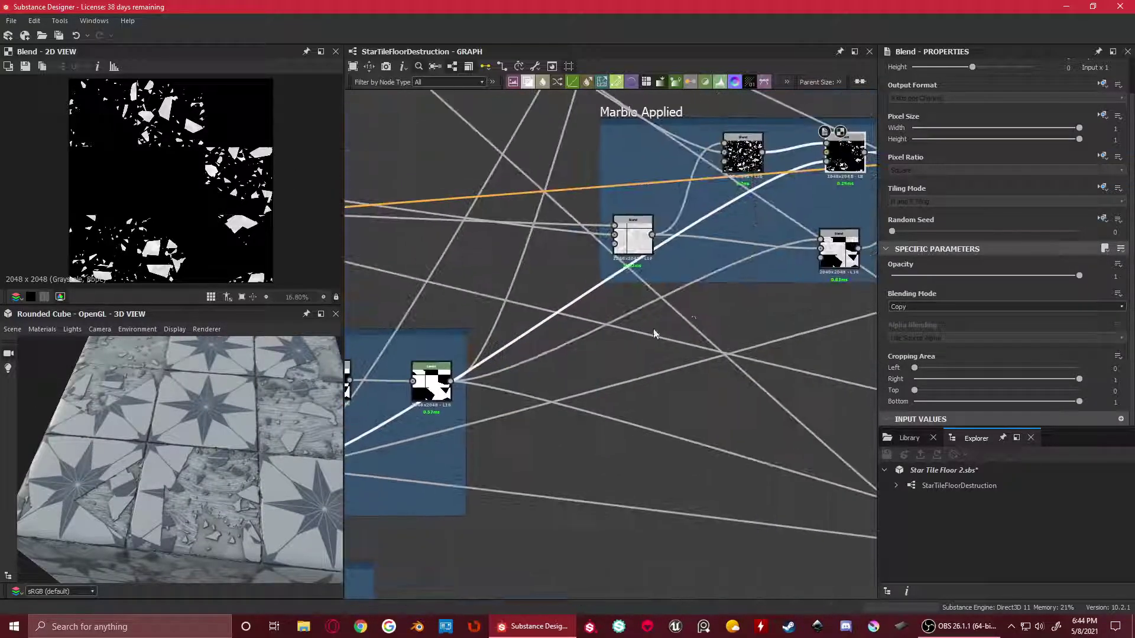
pyautogui.scroll(5, 709, 267)
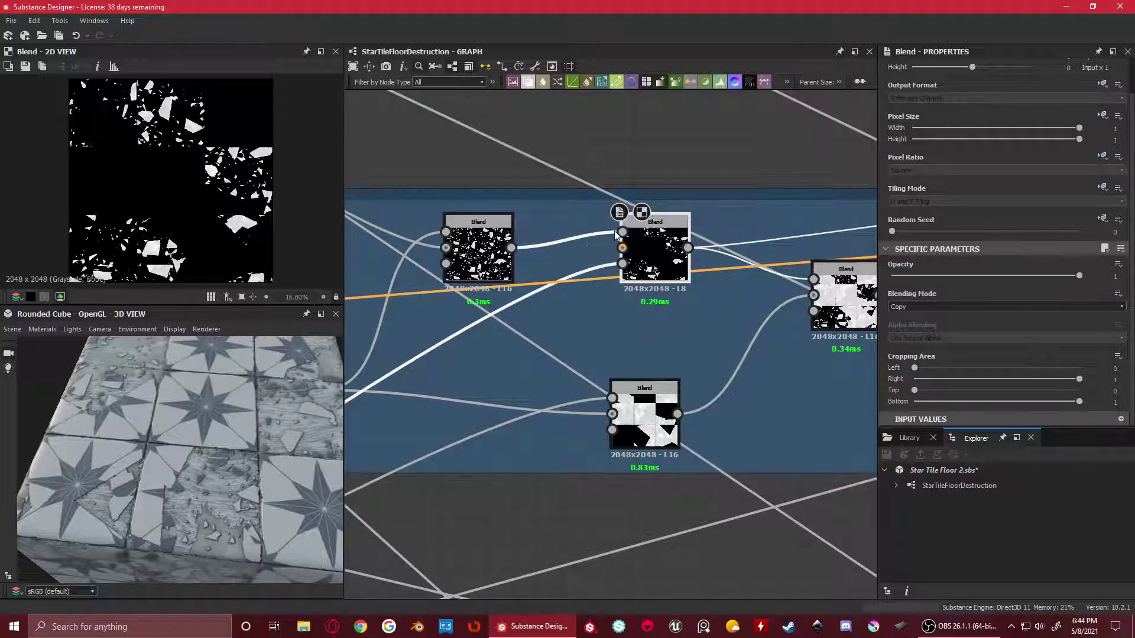
# Preview the Histogram Scan node in Tile Fragments that masks the Copy Blend node
pyautogui.scroll(-2, 674, 295)
pyautogui.scroll(-2, 478, 397)
pyautogui.moveTo(450, 423); pyautogui.dragTo(758, 251, button='middle')
pyautogui.moveTo(494, 363); pyautogui.dragTo(515, 340, button='middle')
pyautogui.scroll(4, 451, 370)
pyautogui.click(452, 370)
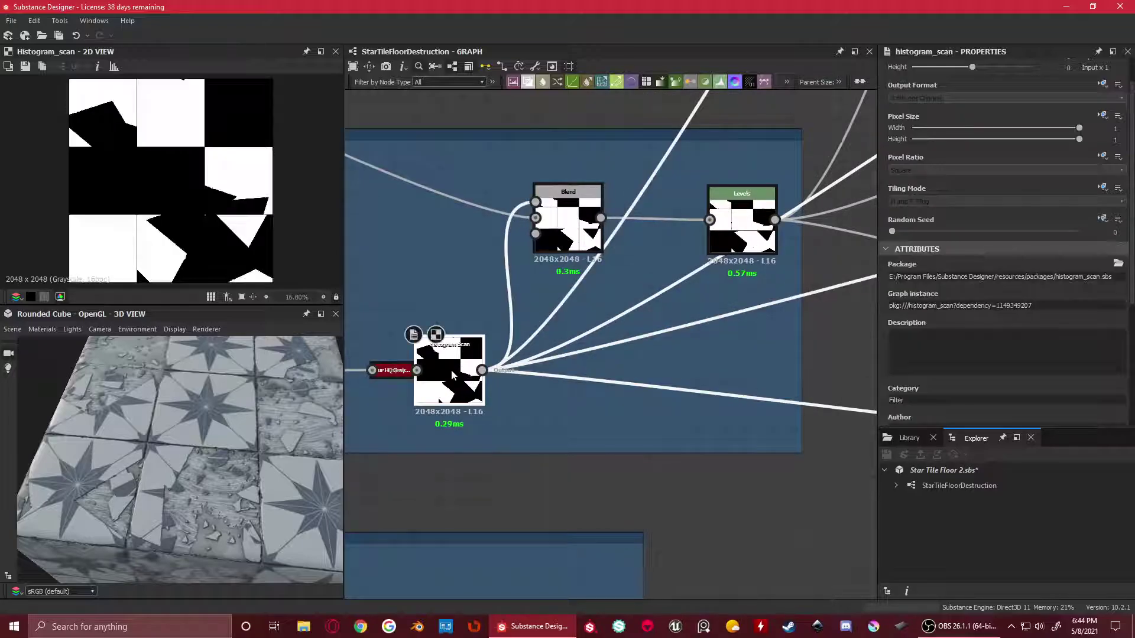
pyautogui.scroll(-2, 446, 358)
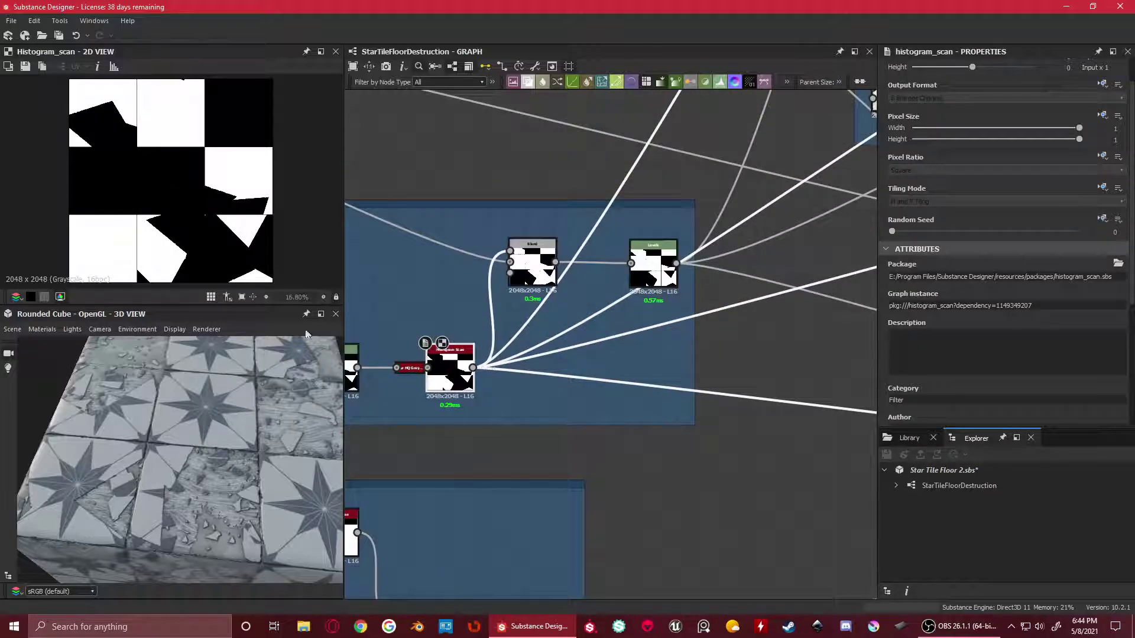
# Return to Marble Applied and preview the Copy Blend node to compare its fragments with the Histogram Scan mask
pyautogui.scroll(-1, 463, 346)
pyautogui.moveTo(459, 348); pyautogui.dragTo(554, 363, button='middle')
pyautogui.scroll(2, 543, 367)
pyautogui.scroll(-4, 246, 223)
pyautogui.scroll(-6, 679, 335)
pyautogui.moveTo(774, 285); pyautogui.dragTo(674, 379, button='middle')
pyautogui.scroll(3, 655, 349)
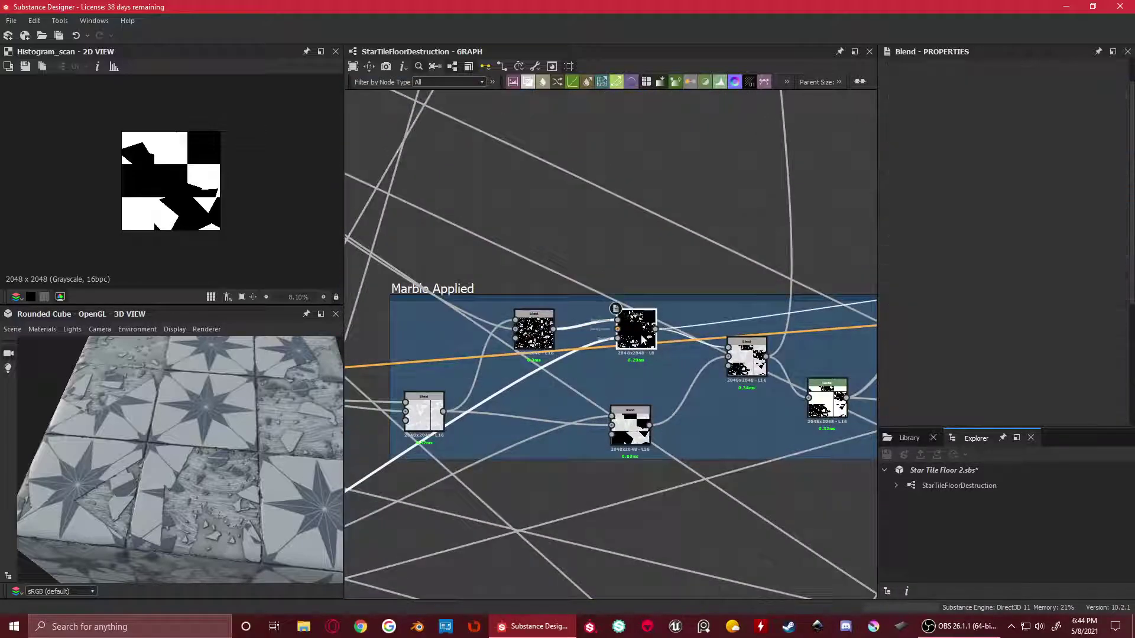
pyautogui.doubleClick(643, 341)
pyautogui.scroll(-1, 681, 369)
pyautogui.moveTo(681, 369); pyautogui.dragTo(600, 312, button='middle')
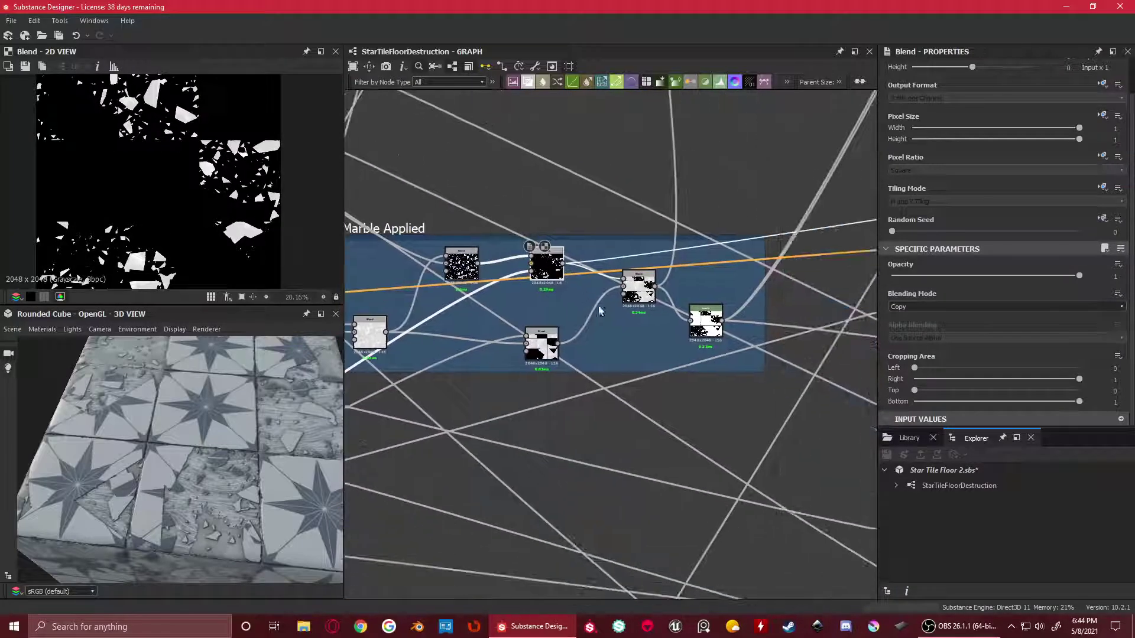
# Preview the Max (Lighten) Blend node that joins the marbled fragments with the marbled tiles
pyautogui.doubleClick(638, 294)
pyautogui.scroll(2, 604, 350)
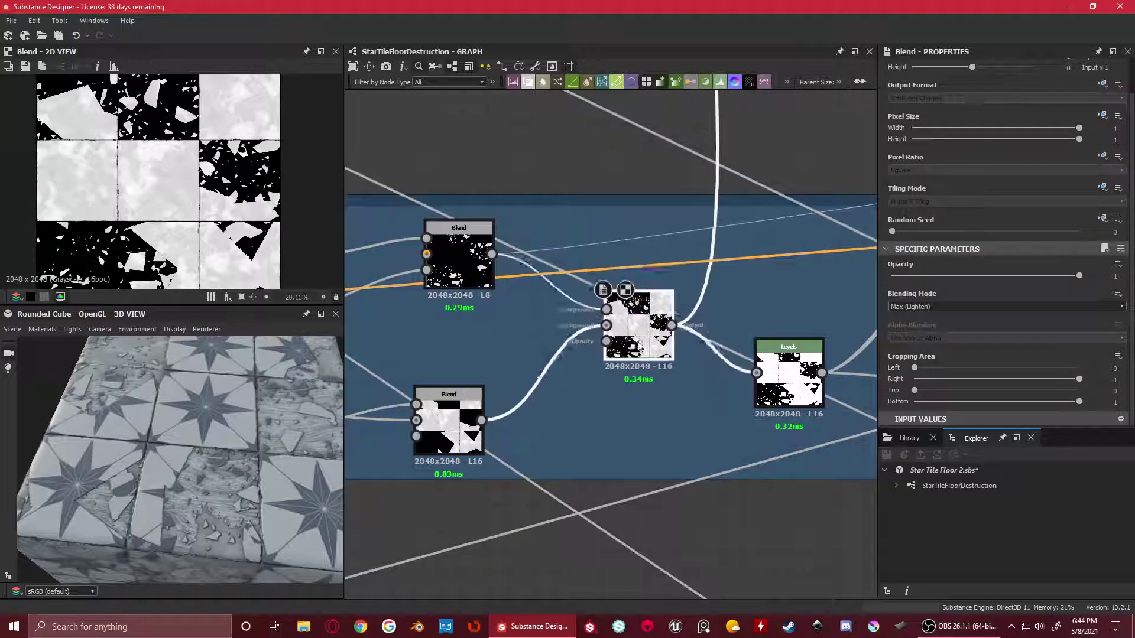
pyautogui.scroll(-1, 604, 351)
pyautogui.scroll(-1, 499, 341)
pyautogui.scroll(1, 532, 331)
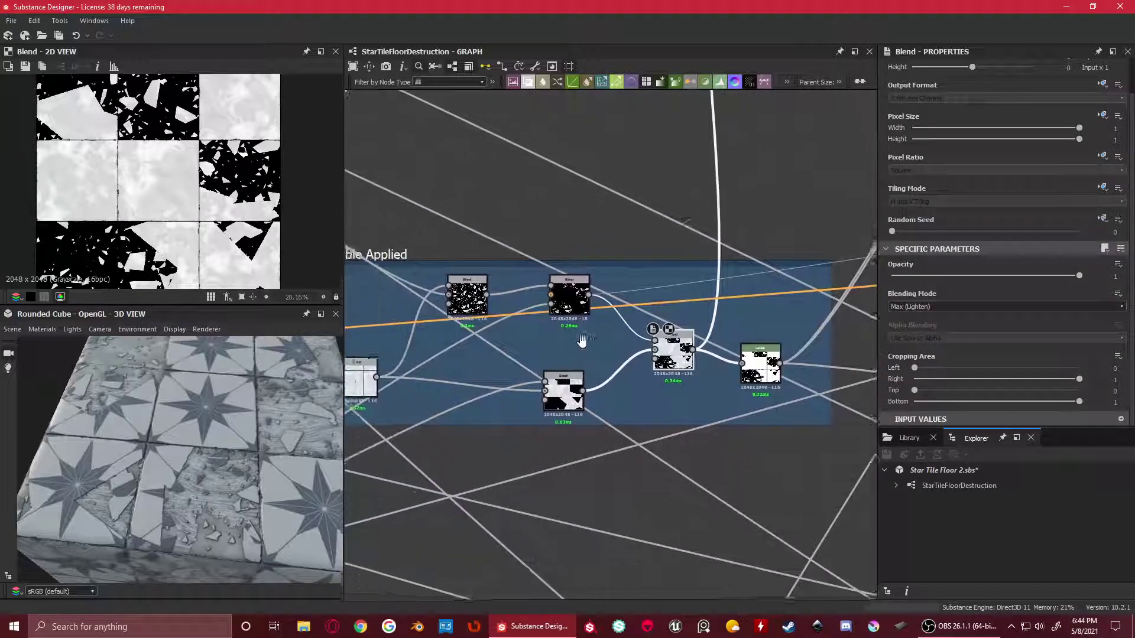
# Compare the Copy Blend, the Min (Darken) Blend and the marble Blend feeding it by previewing each node
pyautogui.moveTo(582, 299); pyautogui.dragTo(597, 301, button='middle')
pyautogui.doubleClick(596, 299)
pyautogui.moveTo(499, 302); pyautogui.dragTo(544, 288, button='middle')
pyautogui.doubleClick(623, 372)
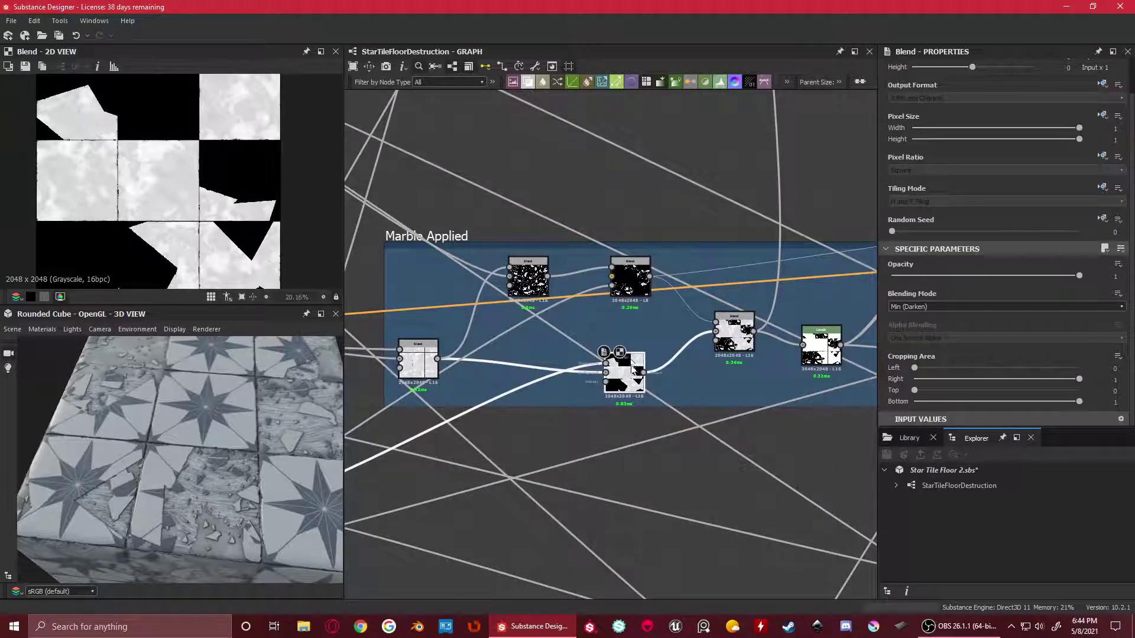
pyautogui.doubleClick(416, 359)
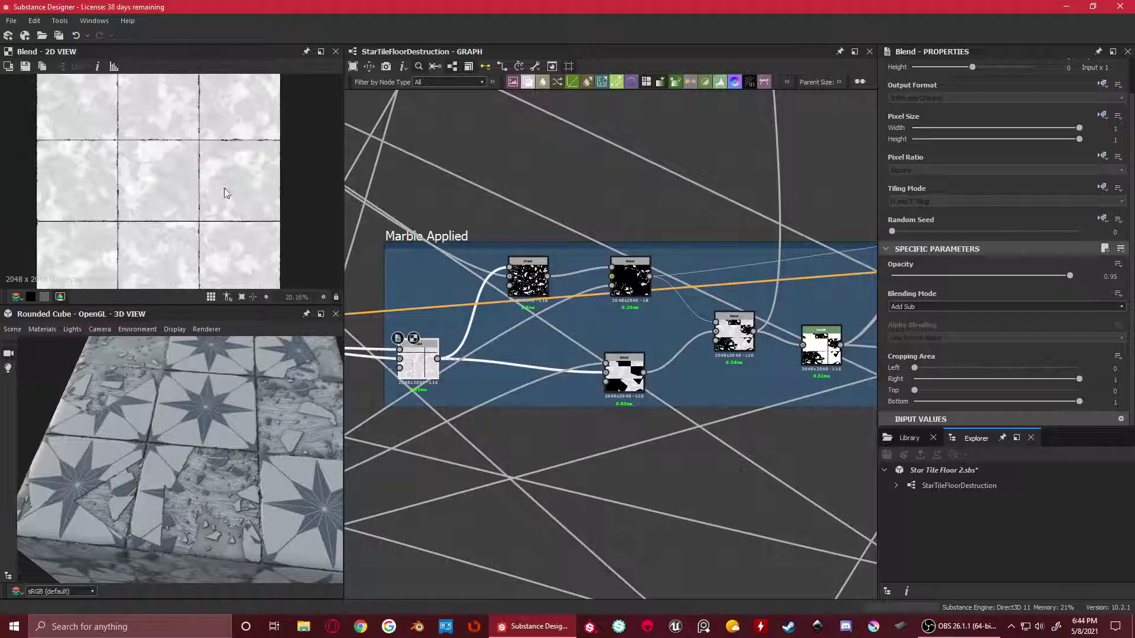
pyautogui.doubleClick(627, 364)
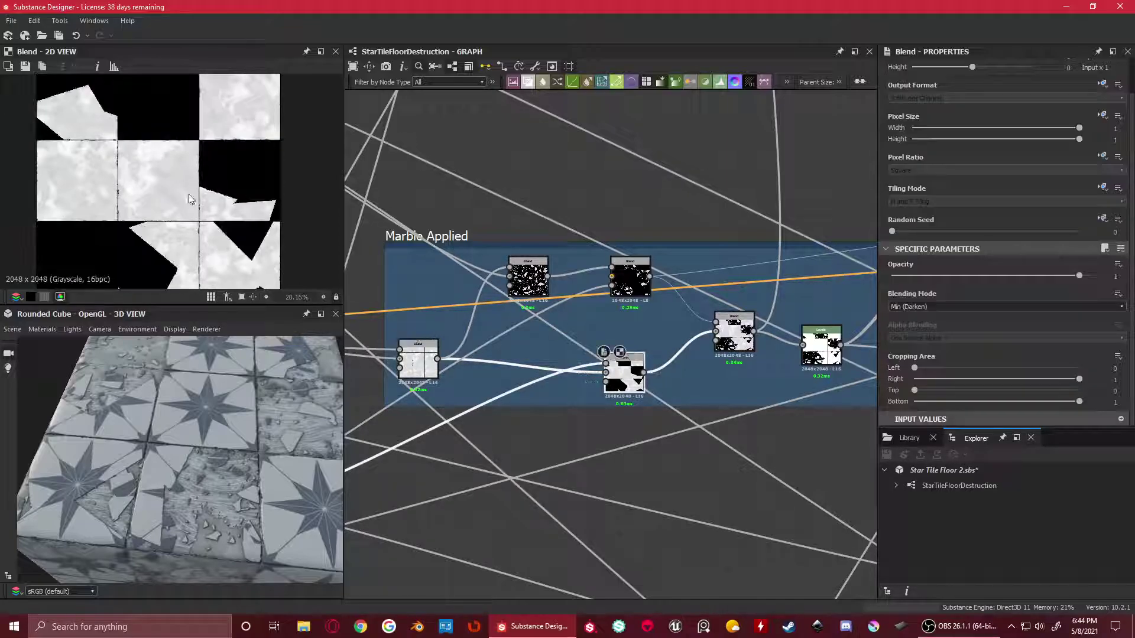
# Compare the Copy and Min (Darken) Blend outputs, then preview the Tile Fragments Levels node feeding the Min (Darken) Blend
pyautogui.scroll(-1, 605, 362)
pyautogui.doubleClick(629, 289)
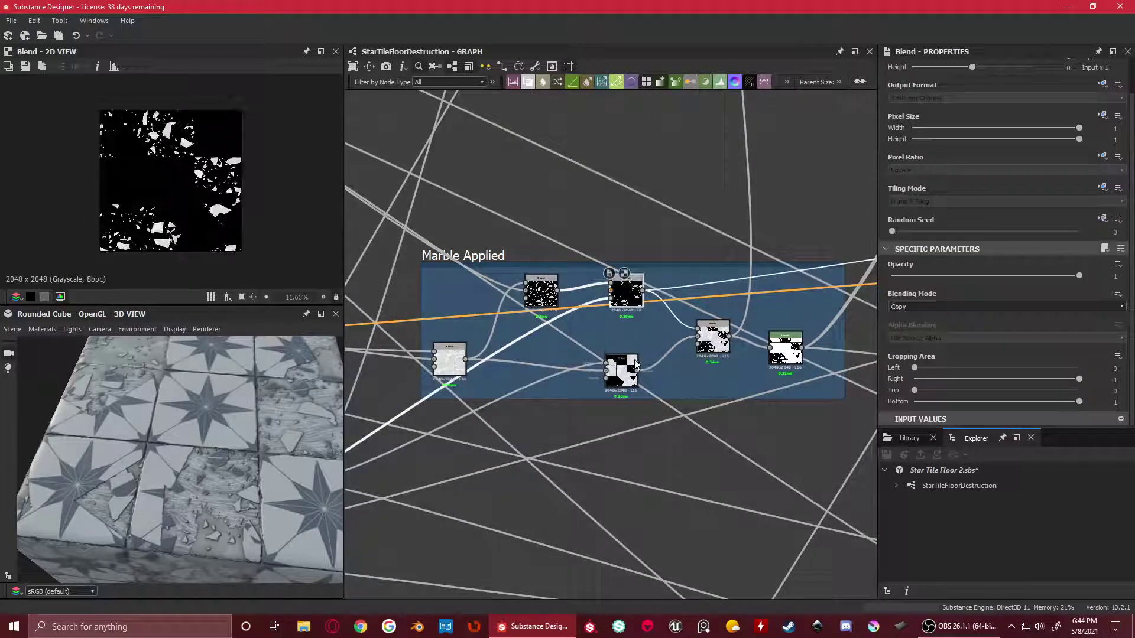
pyautogui.doubleClick(630, 381)
pyautogui.scroll(-2, 587, 375)
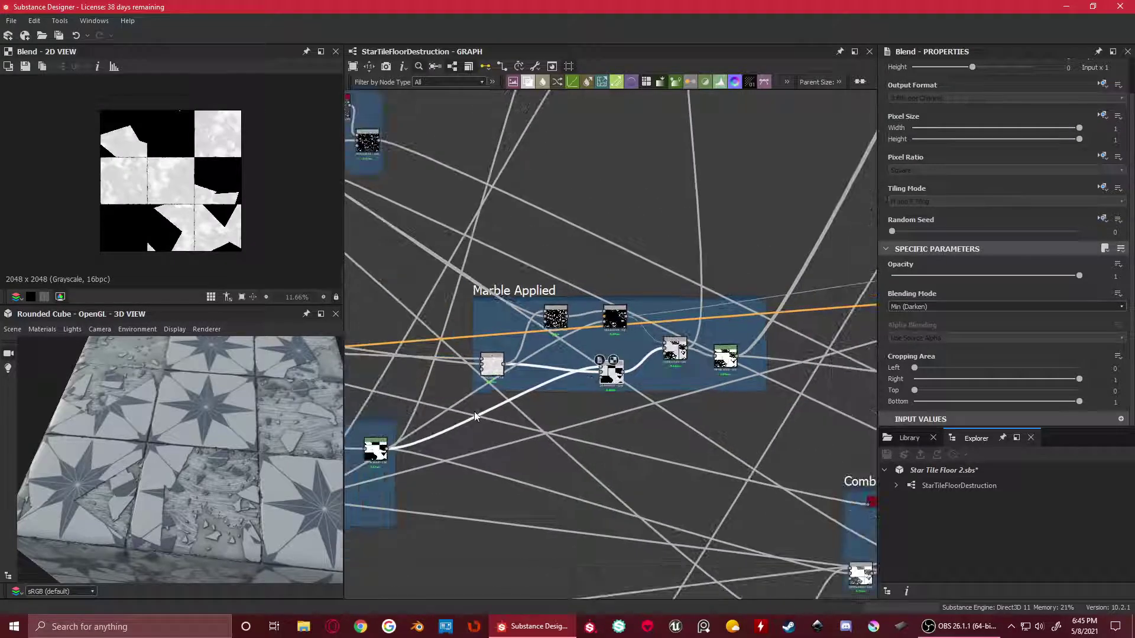
pyautogui.scroll(2, 538, 417)
pyautogui.moveTo(537, 417); pyautogui.dragTo(685, 347, button='middle')
pyautogui.scroll(1, 552, 418)
pyautogui.doubleClick(452, 394)
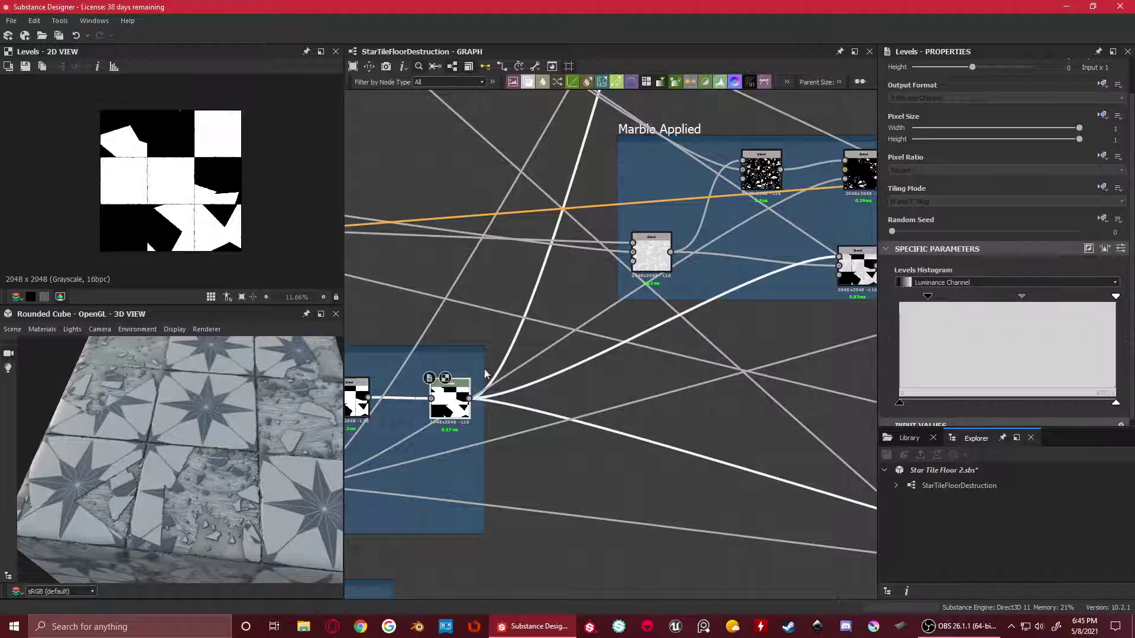
# Preview the Min (Darken) Blend node again and examine the marble on the remaining tile pieces up close
pyautogui.moveTo(452, 395); pyautogui.dragTo(534, 393, button='middle')
pyautogui.scroll(3, 662, 340)
pyautogui.doubleClick(645, 320)
pyautogui.scroll(2, 158, 169)
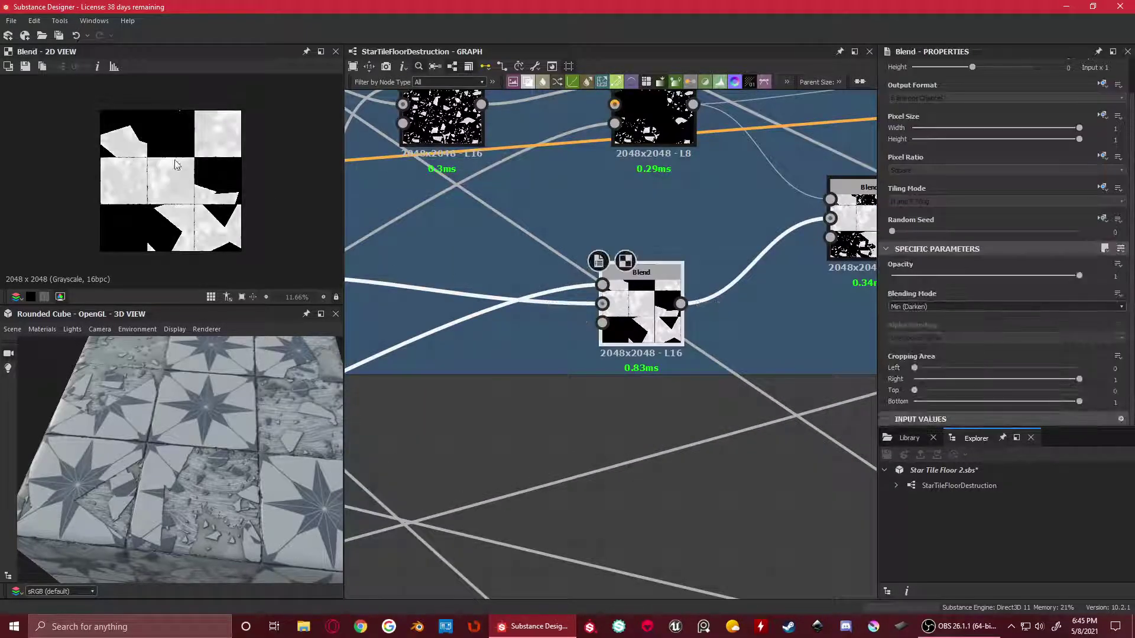
pyautogui.press('f')
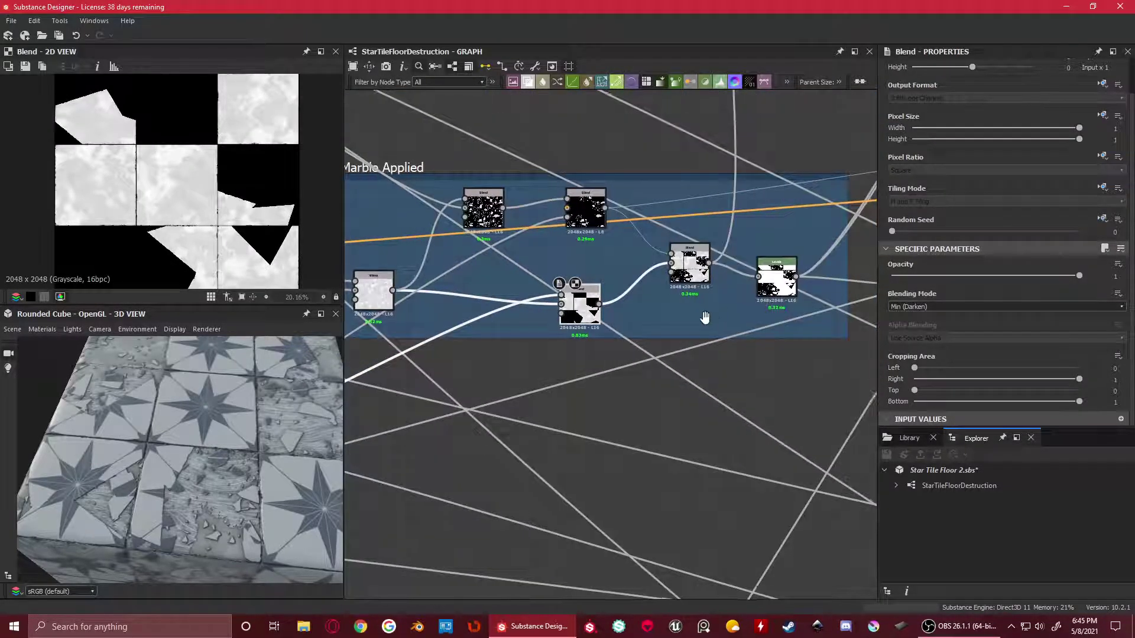
pyautogui.scroll(3, 650, 314)
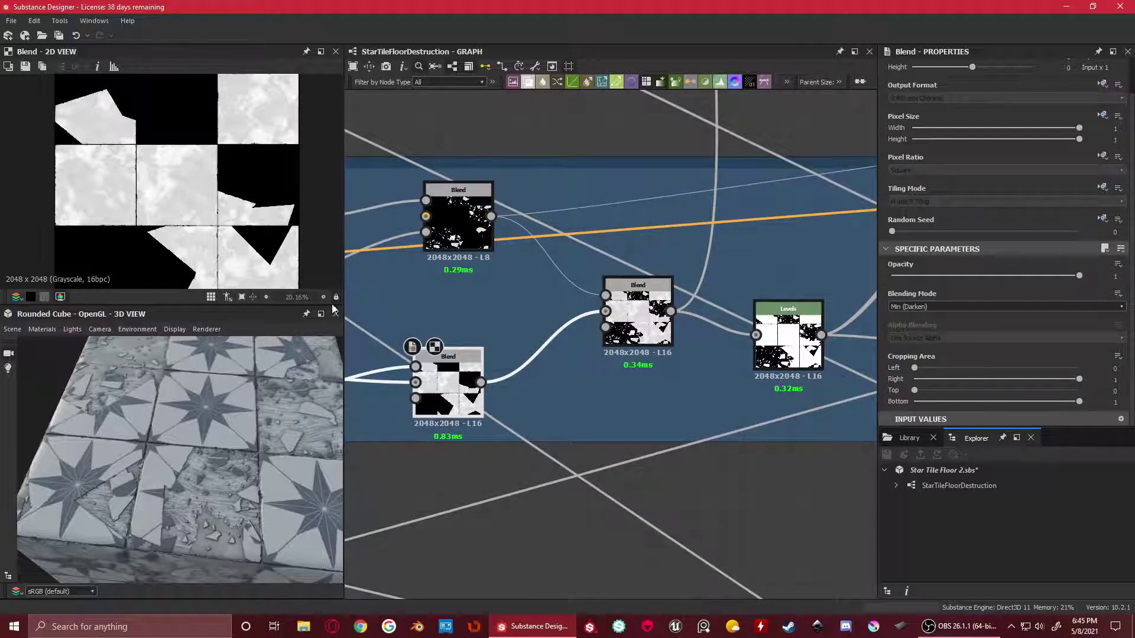
pyautogui.scroll(3, 219, 168)
pyautogui.scroll(-3, 487, 298)
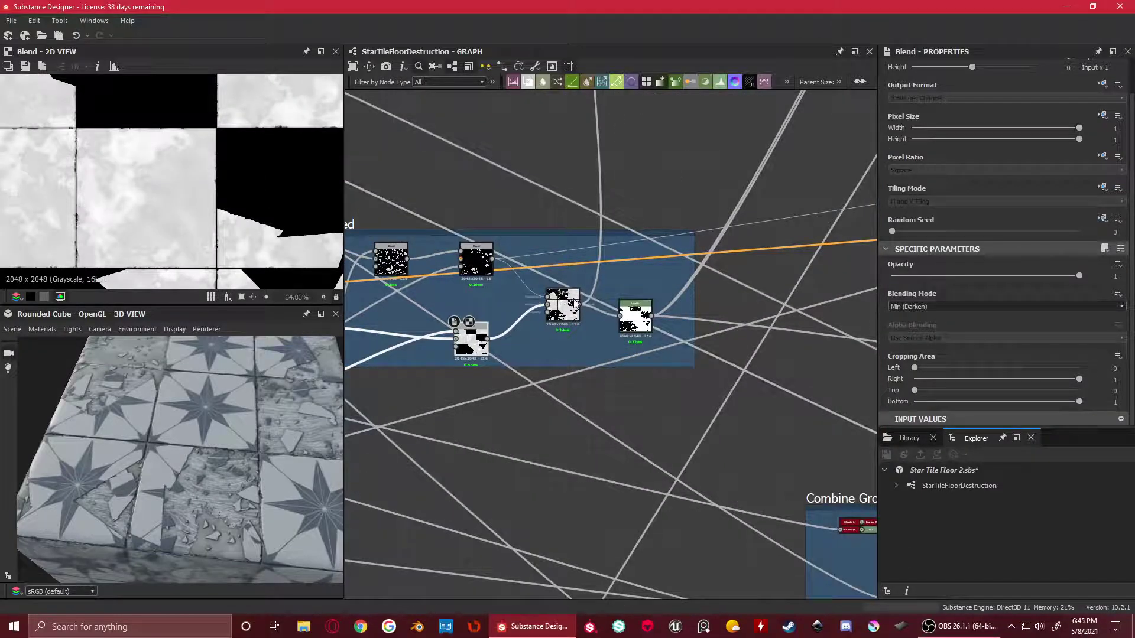
# Preview the Max (Lighten) Blend node and examine the combined marbled tiles and fragments up close and in full
pyautogui.click(574, 303)
pyautogui.scroll(-3, 183, 140)
pyautogui.scroll(2, 179, 141)
pyautogui.moveTo(170, 142); pyautogui.dragTo(181, 174, button='middle')
pyautogui.scroll(2, 472, 244)
pyautogui.press('f')
pyautogui.scroll(2, 175, 108)
pyautogui.moveTo(175, 108); pyautogui.dragTo(168, 146, button='middle')
pyautogui.press('f')
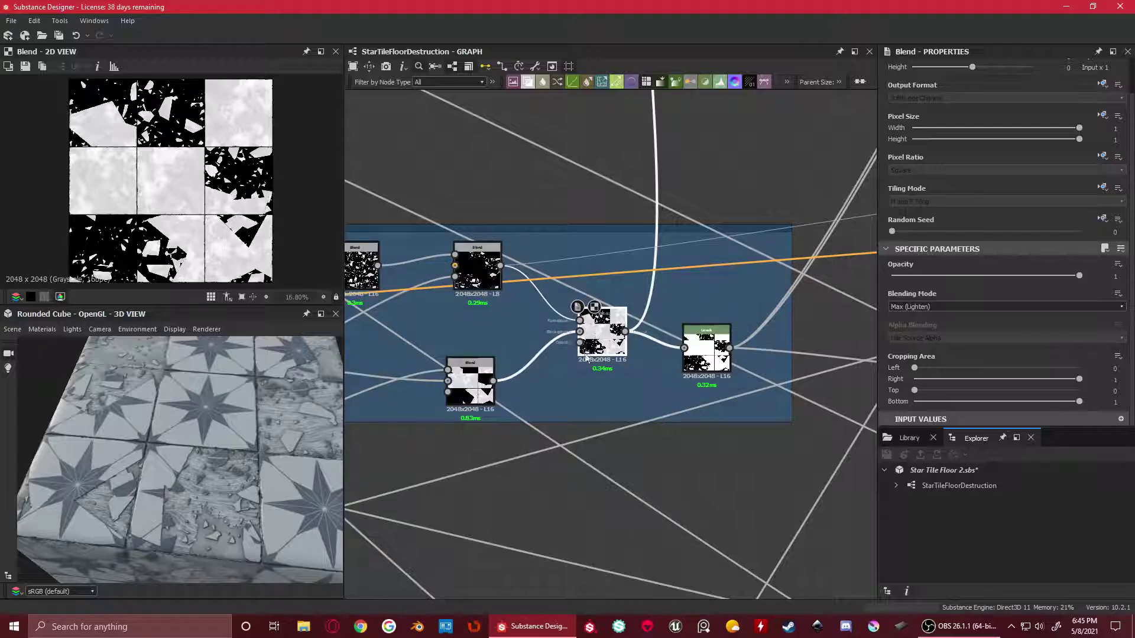
# Line up the Max (Lighten) Blend node with the Levels node after it and preview the Levels output
pyautogui.rightClick(587, 373)
pyautogui.press('Escape')
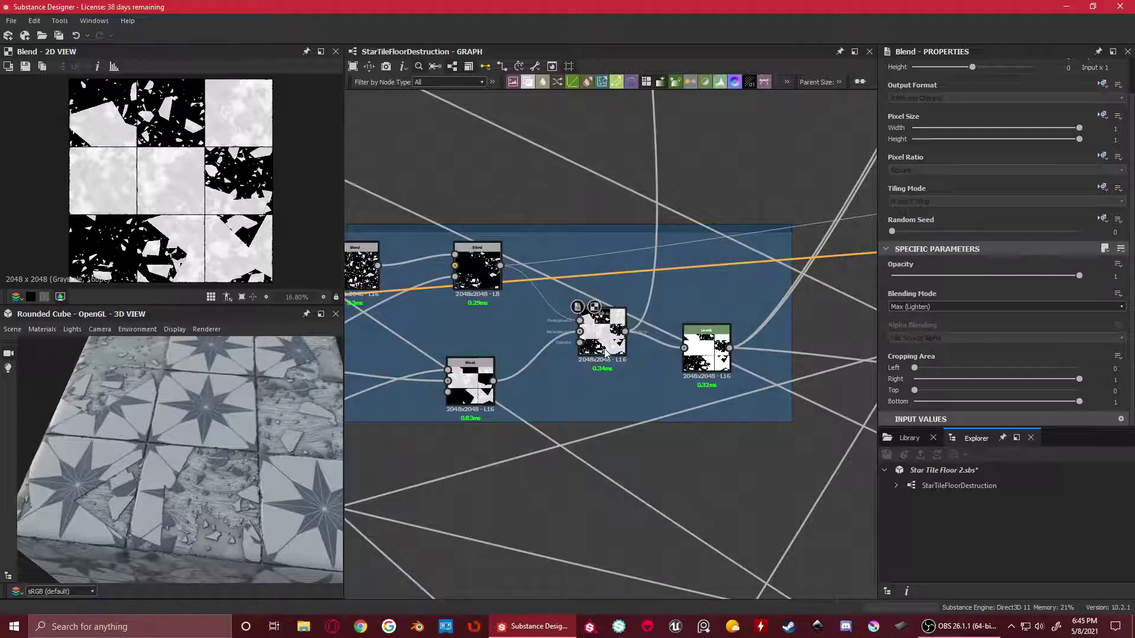
pyautogui.moveTo(605, 352); pyautogui.dragTo(599, 358)
pyautogui.click(706, 345)
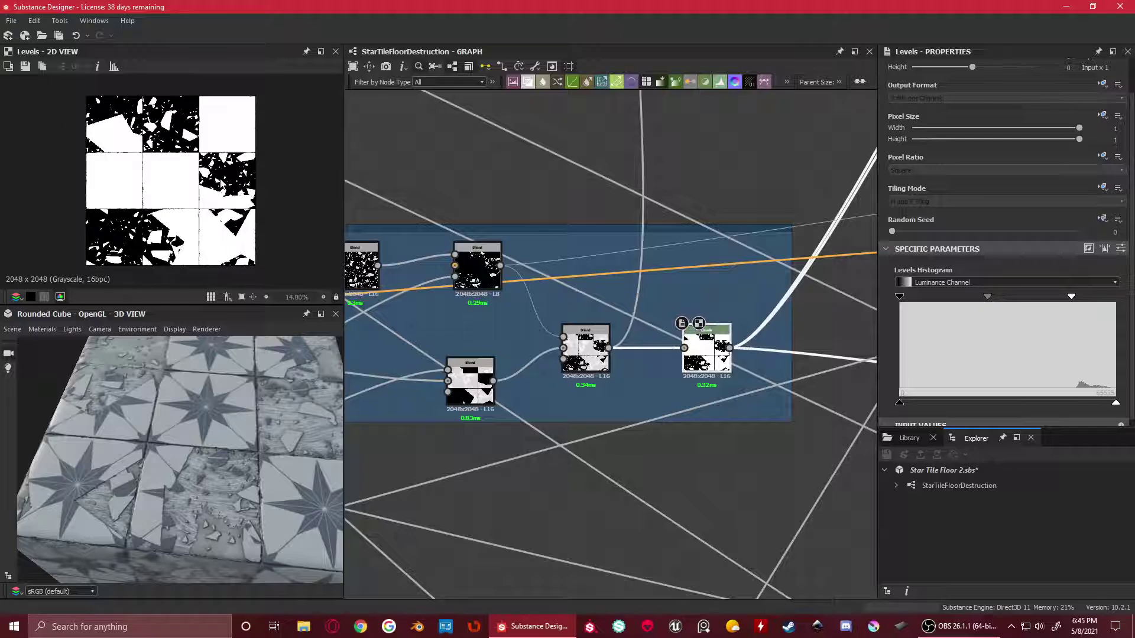
pyautogui.scroll(5, 203, 130)
# Go back to the fragment group above Marble Applied and preview one of its nodes with the whole image in view
pyautogui.scroll(-5, 597, 266)
pyautogui.moveTo(527, 208); pyautogui.dragTo(701, 320, button='middle')
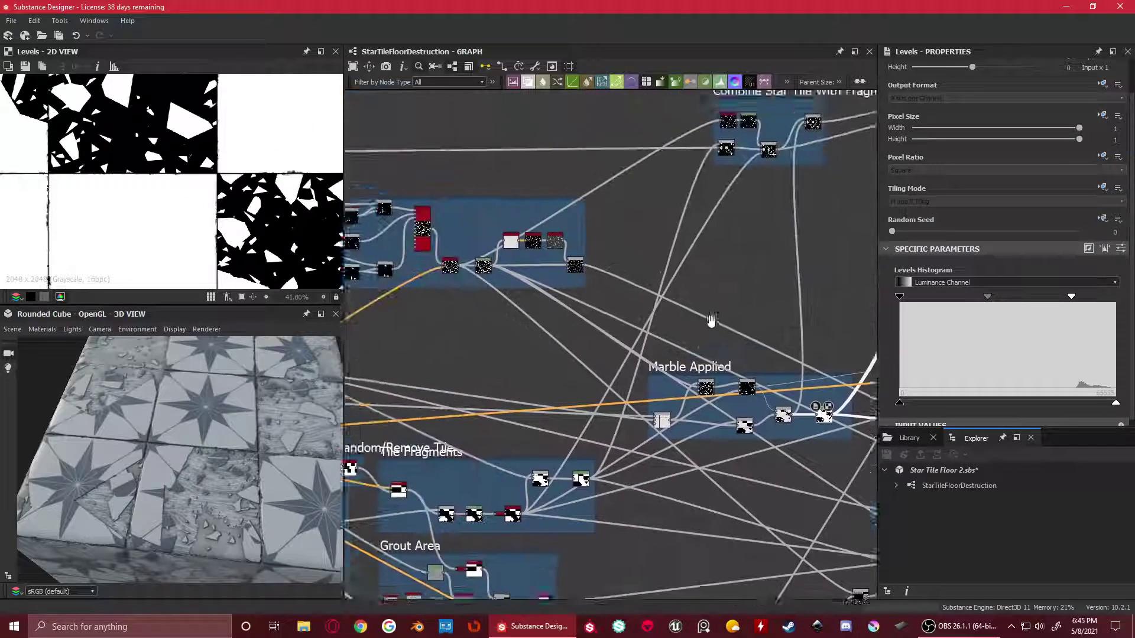
pyautogui.scroll(4, 526, 260)
pyautogui.click(432, 299)
pyautogui.doubleClick(432, 300)
pyautogui.press('f')
# Return to the Levels node at the end of Marble Applied and preview its black-and-white mask
pyautogui.scroll(-1, 712, 430)
pyautogui.moveTo(712, 431); pyautogui.dragTo(323, 274, button='middle')
pyautogui.moveTo(818, 386); pyautogui.dragTo(580, 281, button='middle')
pyautogui.scroll(4, 553, 351)
pyautogui.doubleClick(547, 365)
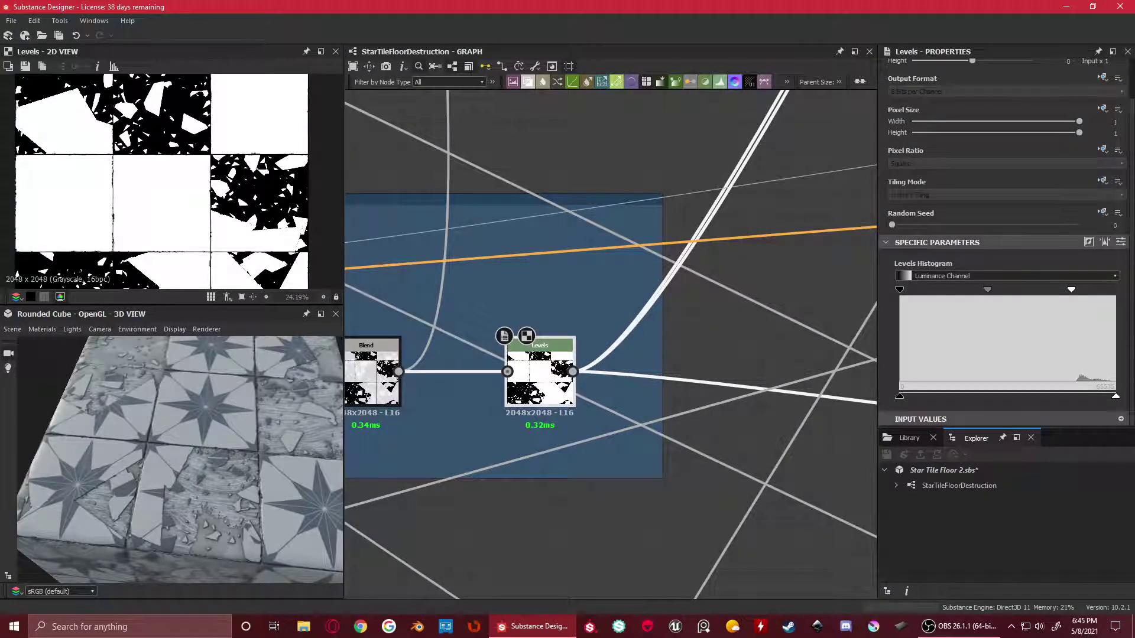
# Inspect the tile edges, seams and fragment borders in the Levels mask up close
pyautogui.scroll(3, 205, 157)
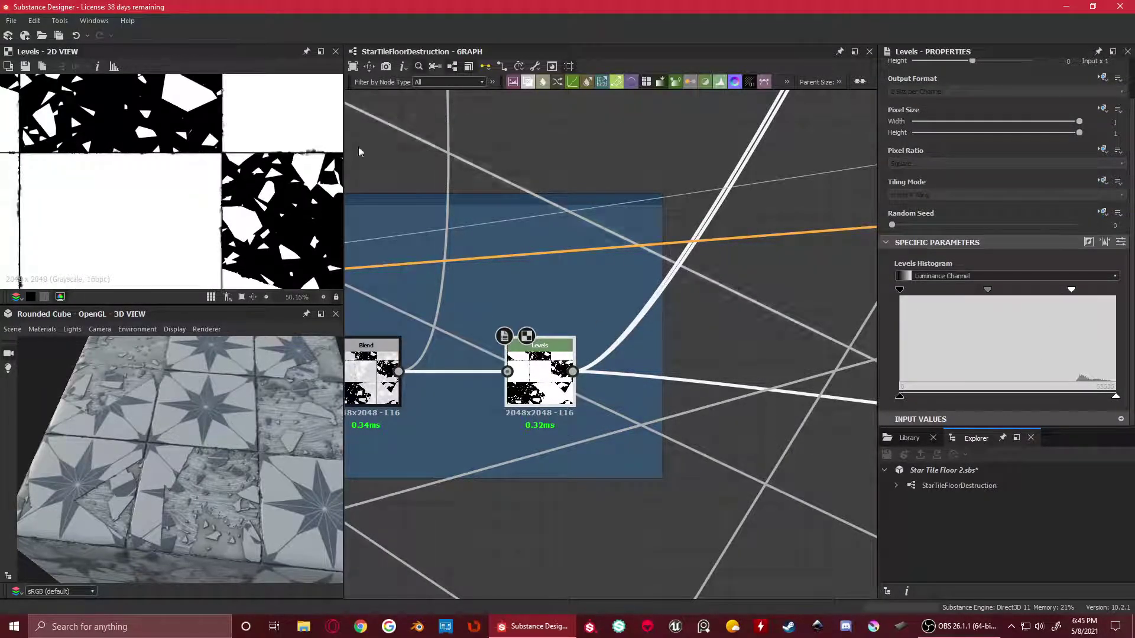
pyautogui.scroll(8, 84, 121)
pyautogui.moveTo(83, 121); pyautogui.dragTo(137, 255, button='middle')
pyautogui.scroll(3, 104, 136)
pyautogui.scroll(-4, 99, 144)
pyautogui.moveTo(128, 154); pyautogui.dragTo(139, 250, button='middle')
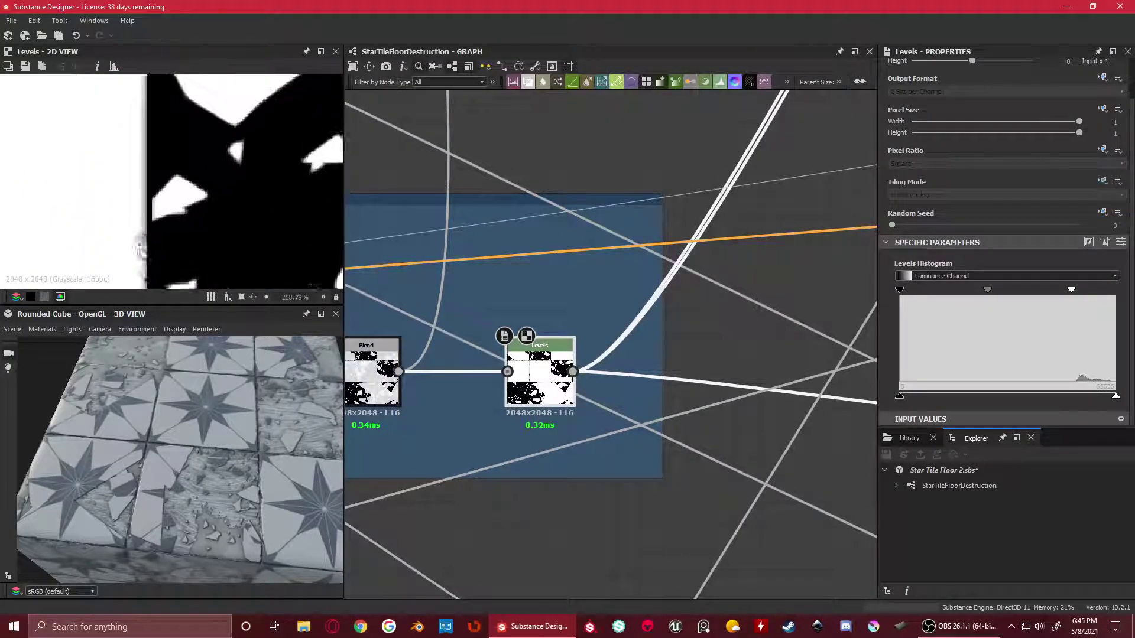
pyautogui.scroll(2, 139, 250)
pyautogui.scroll(1, 150, 210)
pyautogui.scroll(-10, 151, 135)
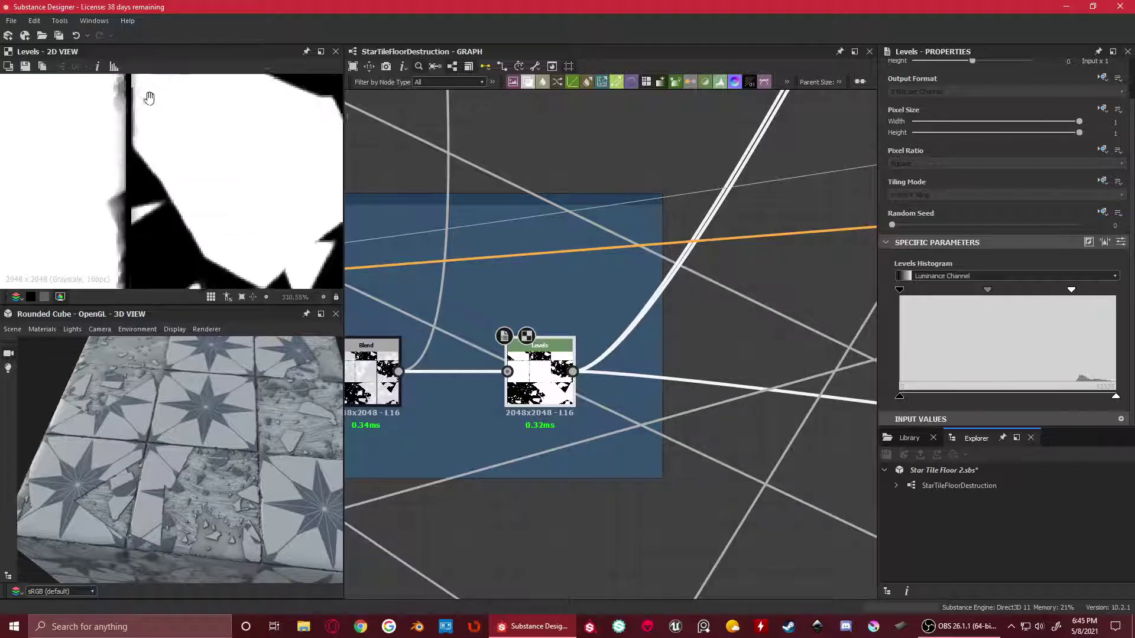
# Follow the Levels node's output connections from Marble Applied to the Base Color group
pyautogui.scroll(-4, 722, 230)
pyautogui.moveTo(724, 127); pyautogui.dragTo(606, 314, button='middle')
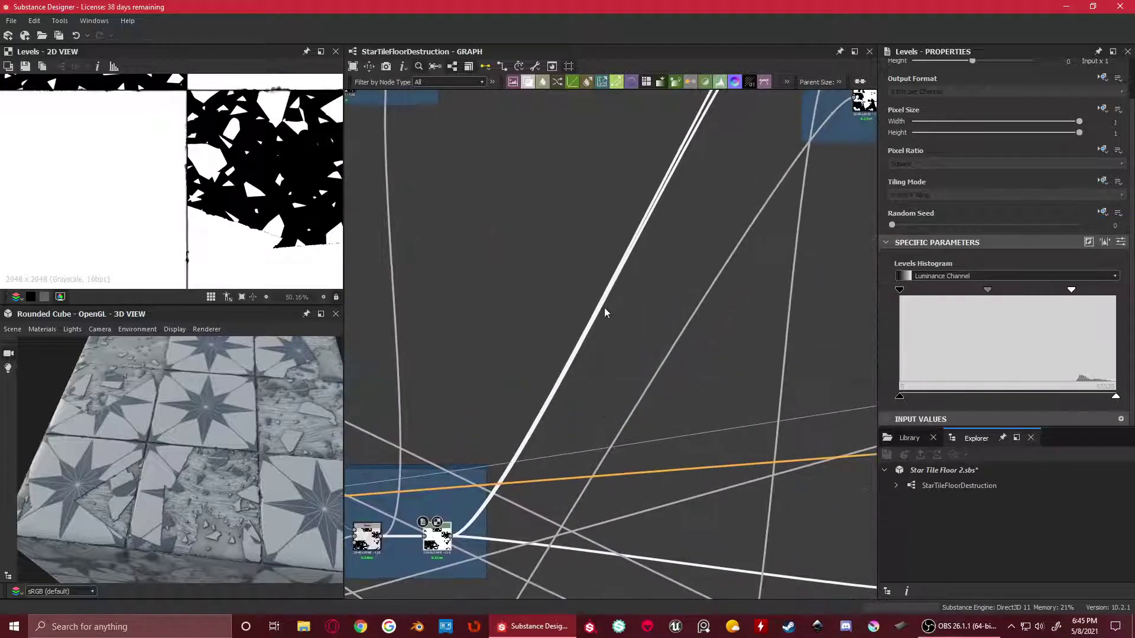
pyautogui.scroll(-4, 633, 290)
pyautogui.moveTo(638, 236); pyautogui.dragTo(619, 281, button='middle')
pyautogui.scroll(4, 671, 249)
pyautogui.scroll(-5, 662, 283)
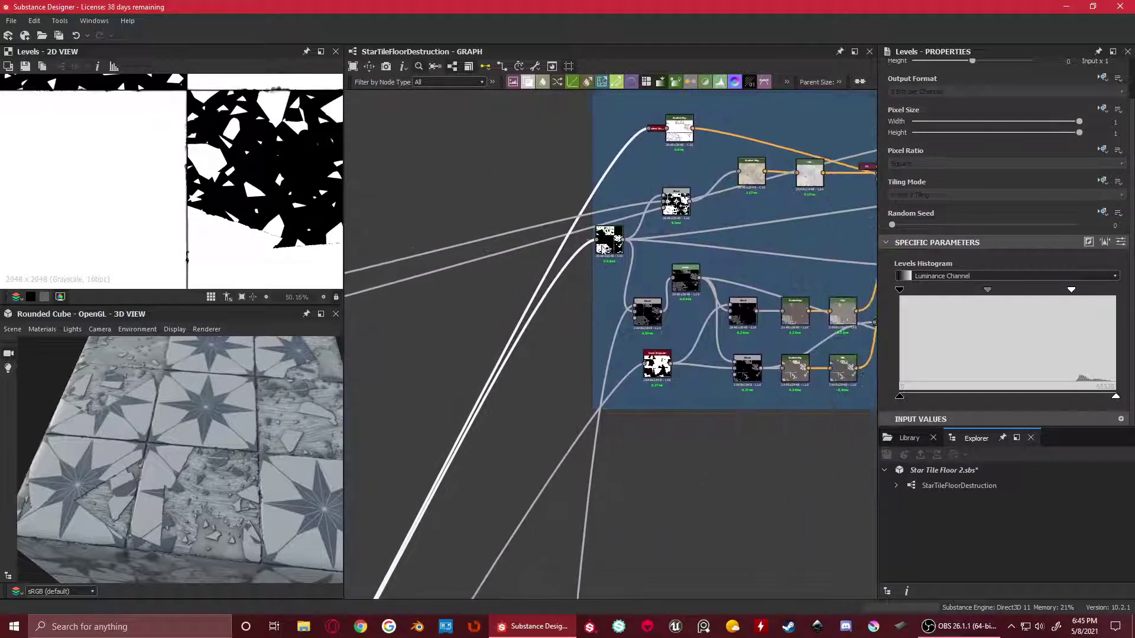
pyautogui.scroll(3, 588, 331)
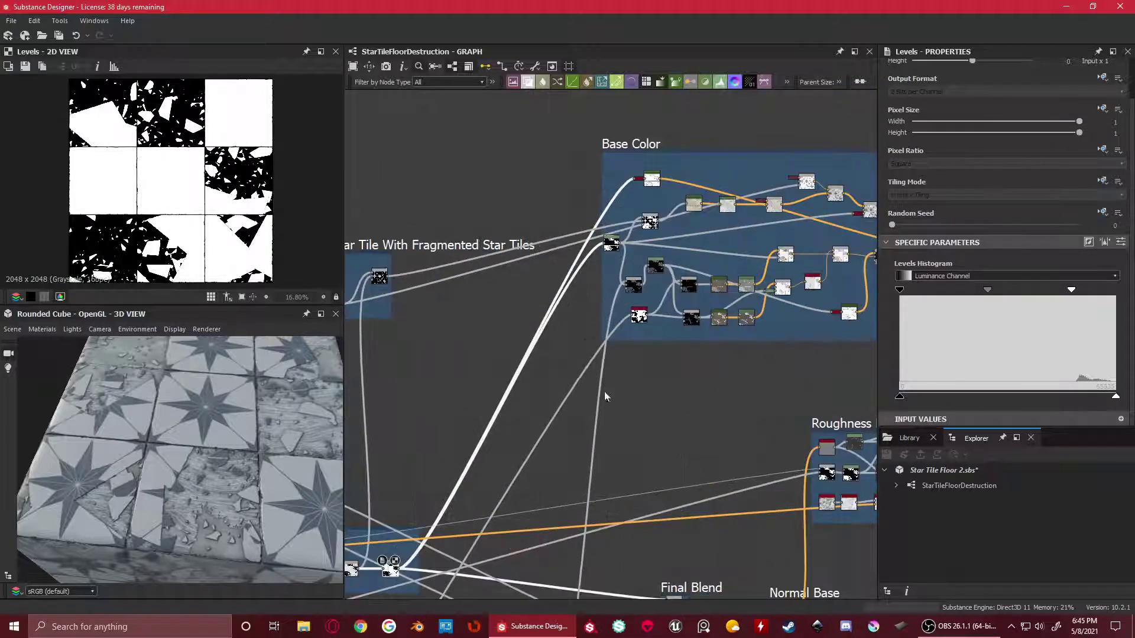
# Trace the remaining Levels output to the Final Blend group and inspect its Min (Darken) Blend node up close
pyautogui.moveTo(607, 395); pyautogui.dragTo(519, 263, button='middle')
pyautogui.scroll(-3, 557, 225)
pyautogui.moveTo(609, 283); pyautogui.dragTo(720, 326, button='middle')
pyautogui.scroll(2, 720, 326)
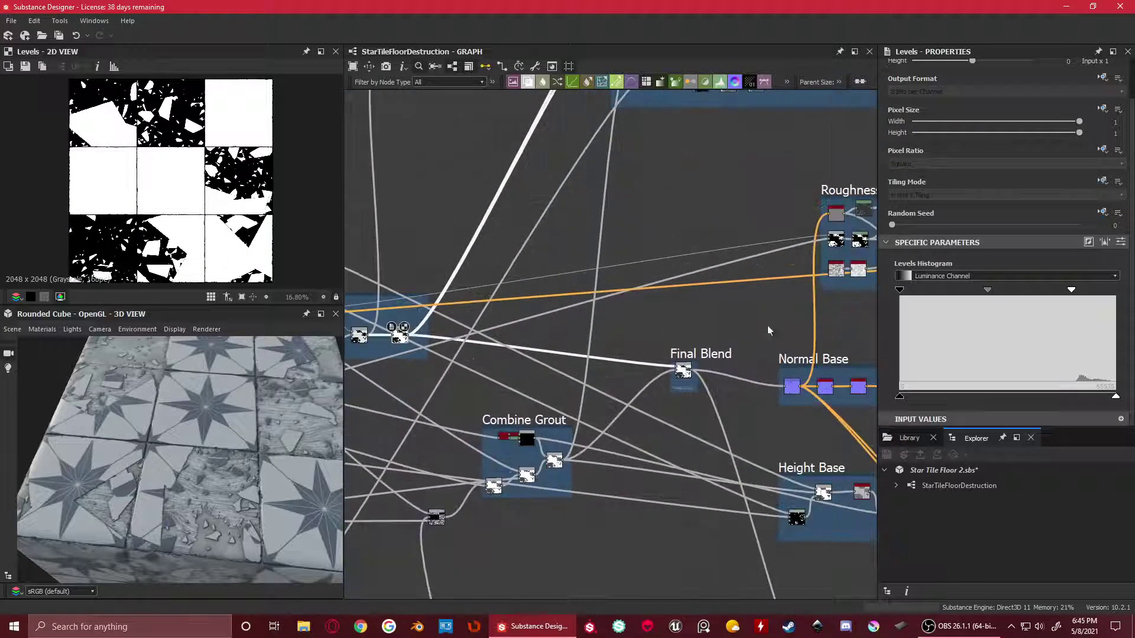
pyautogui.scroll(2, 691, 370)
pyautogui.doubleClick(682, 371)
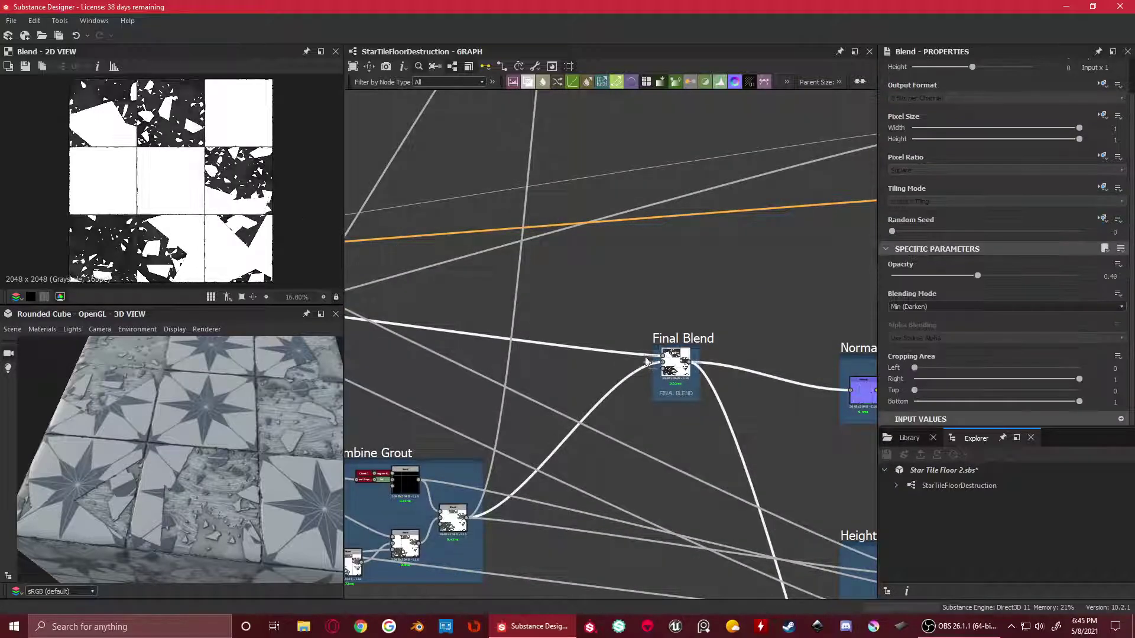
pyautogui.scroll(-1, 629, 354)
pyautogui.scroll(2, 630, 354)
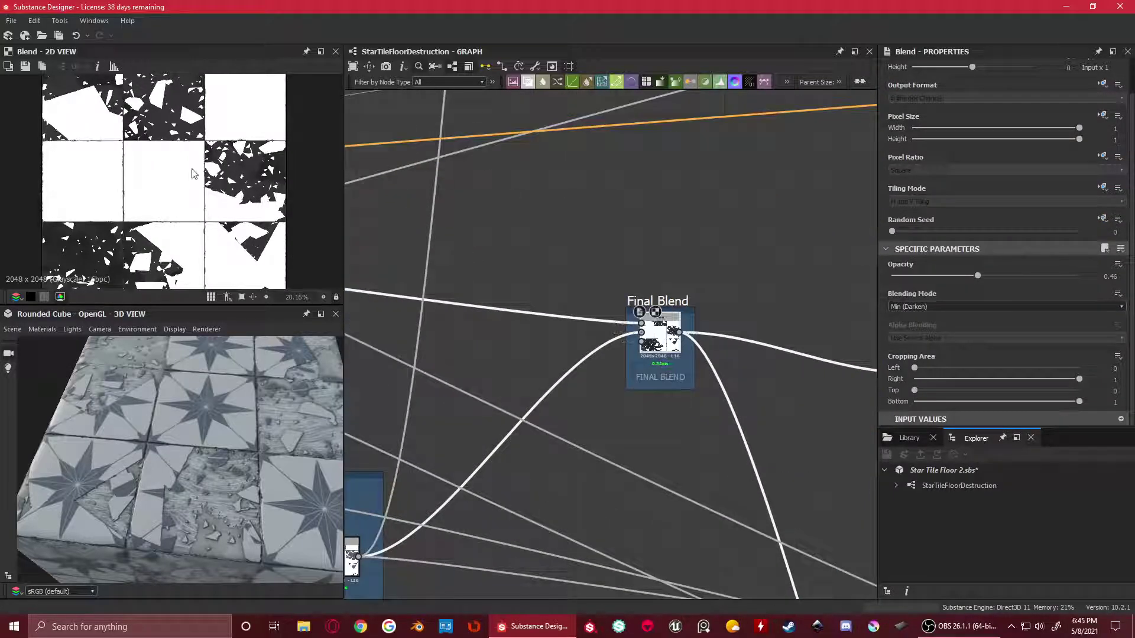
pyautogui.scroll(2, 125, 203)
# Review the surrounding groups and preview the standalone Max (Lighten) Blend node that feeds into Combine Grout
pyautogui.scroll(-4, 632, 319)
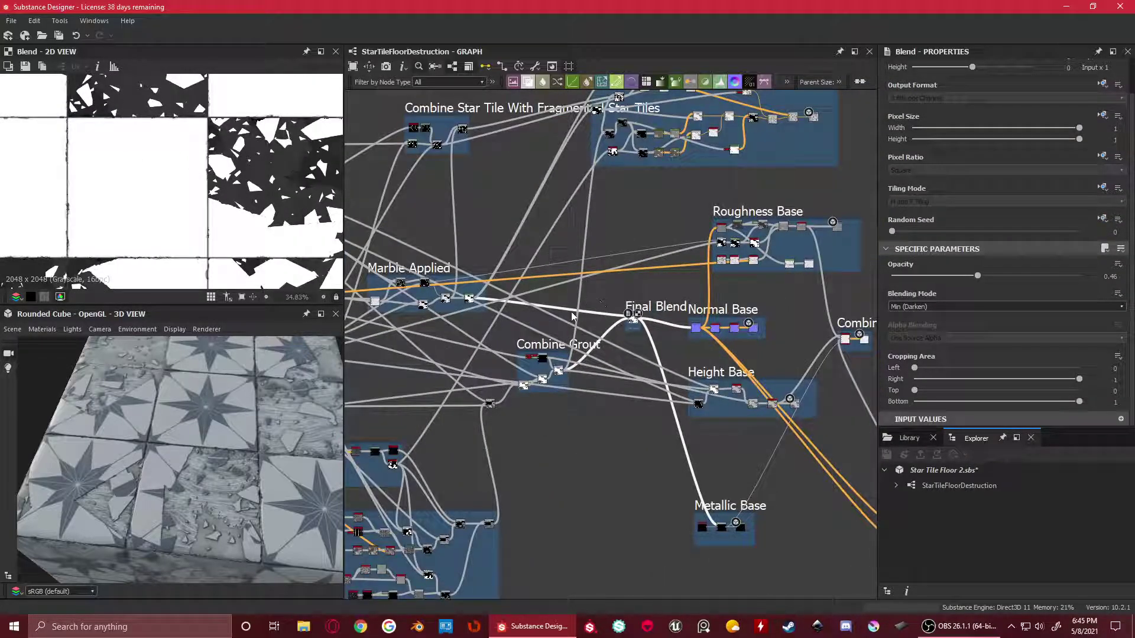
pyautogui.scroll(2, 609, 314)
pyautogui.scroll(-2, 617, 322)
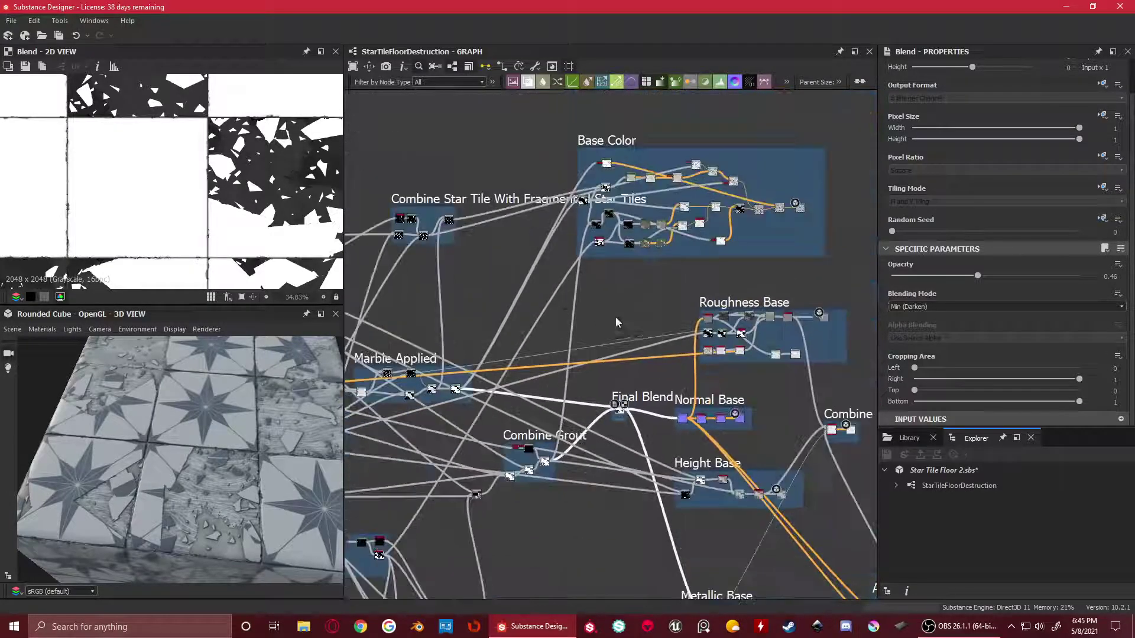
pyautogui.scroll(3, 612, 213)
pyautogui.scroll(-2, 557, 337)
pyautogui.moveTo(557, 337); pyautogui.dragTo(746, 263, button='middle')
pyautogui.scroll(4, 686, 426)
pyautogui.moveTo(686, 424); pyautogui.dragTo(738, 306, button='middle')
pyautogui.scroll(-2, 738, 306)
pyautogui.moveTo(706, 399); pyautogui.dragTo(601, 323, button='middle')
pyautogui.scroll(4, 648, 290)
pyautogui.doubleClick(506, 437)
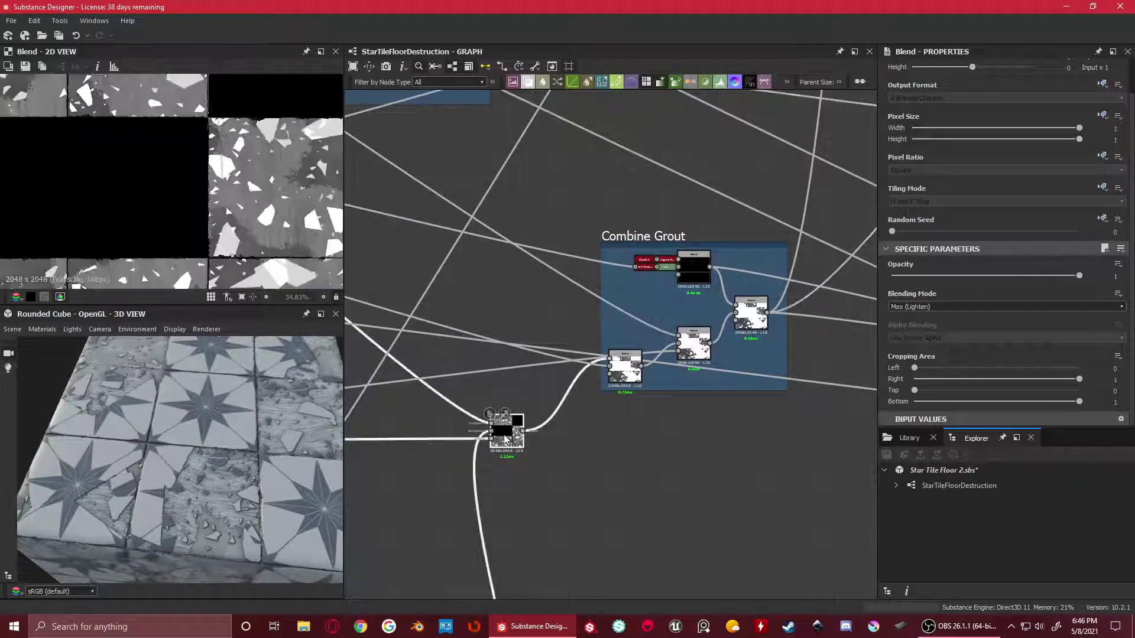
# Move the Combine Grout frame with its nodes slightly closer to the Blend node feeding it
pyautogui.scroll(-2, 261, 217)
pyautogui.moveTo(561, 423); pyautogui.dragTo(647, 392, button='middle')
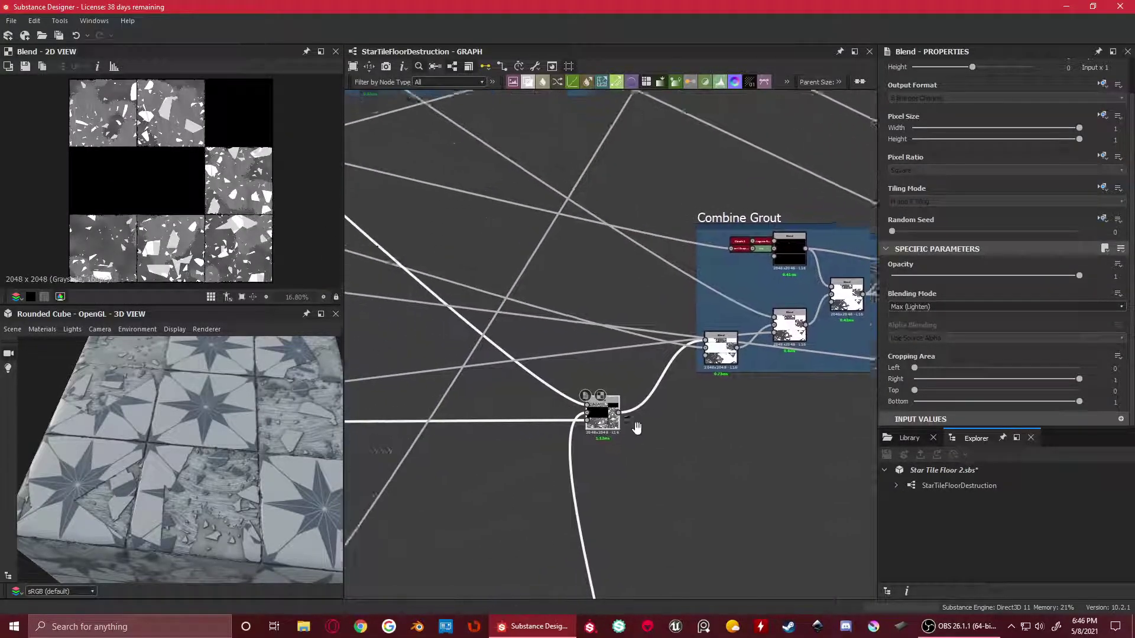
pyautogui.scroll(-2, 542, 317)
pyautogui.scroll(2, 589, 381)
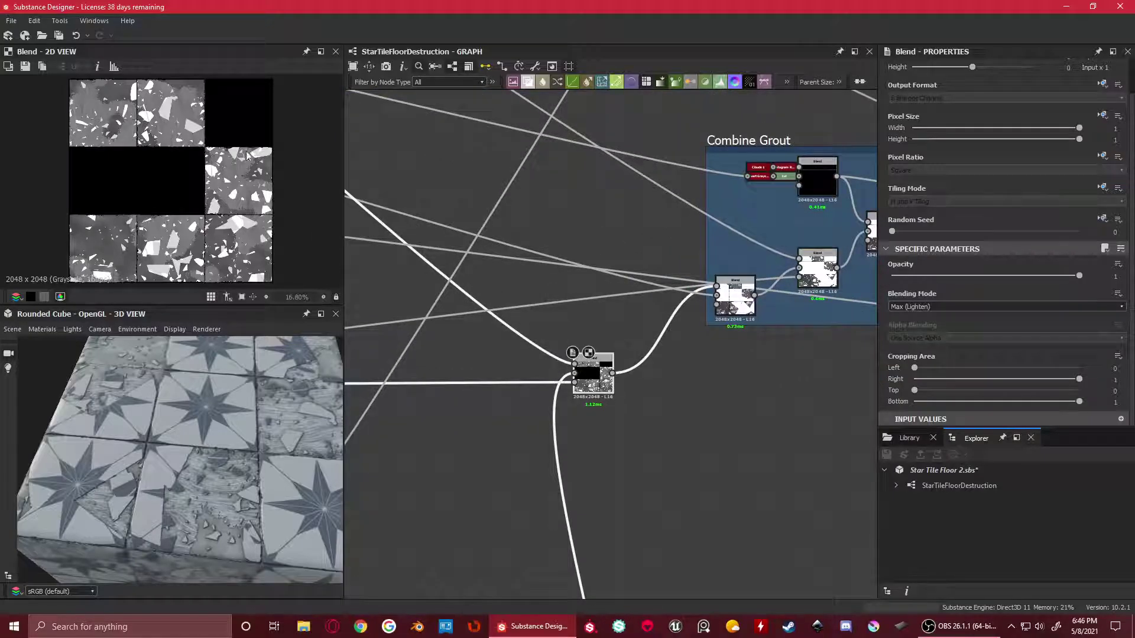
pyautogui.scroll(2, 255, 161)
pyautogui.scroll(-3, 601, 338)
pyautogui.moveTo(601, 338); pyautogui.dragTo(530, 387, button='middle')
pyautogui.scroll(2, 655, 289)
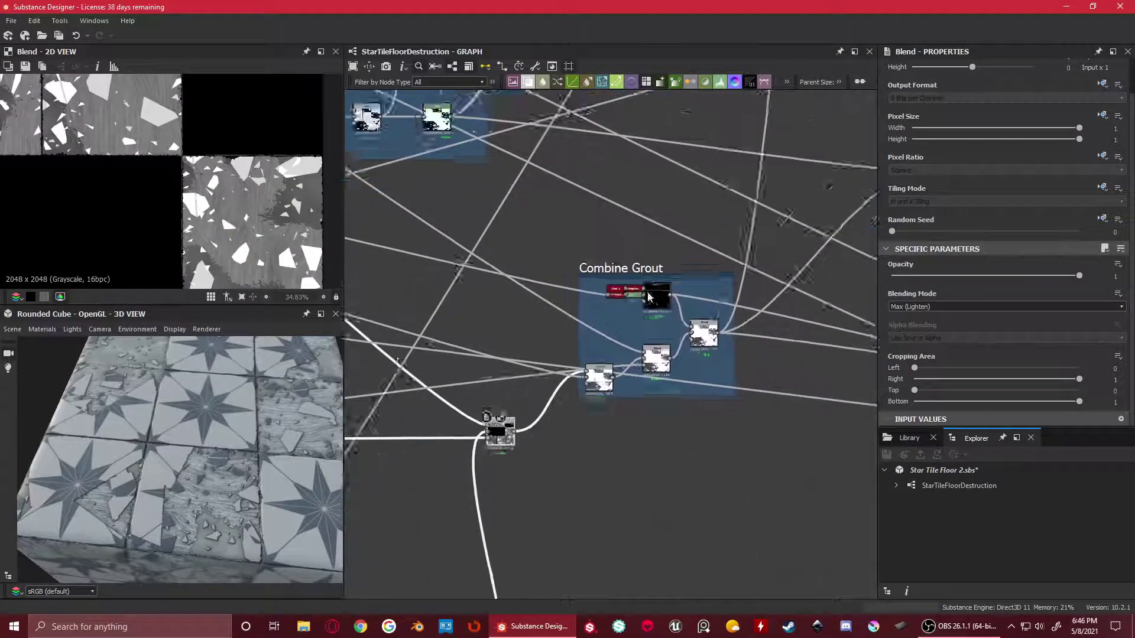
pyautogui.moveTo(598, 268); pyautogui.dragTo(574, 269)
pyautogui.scroll(3, 617, 377)
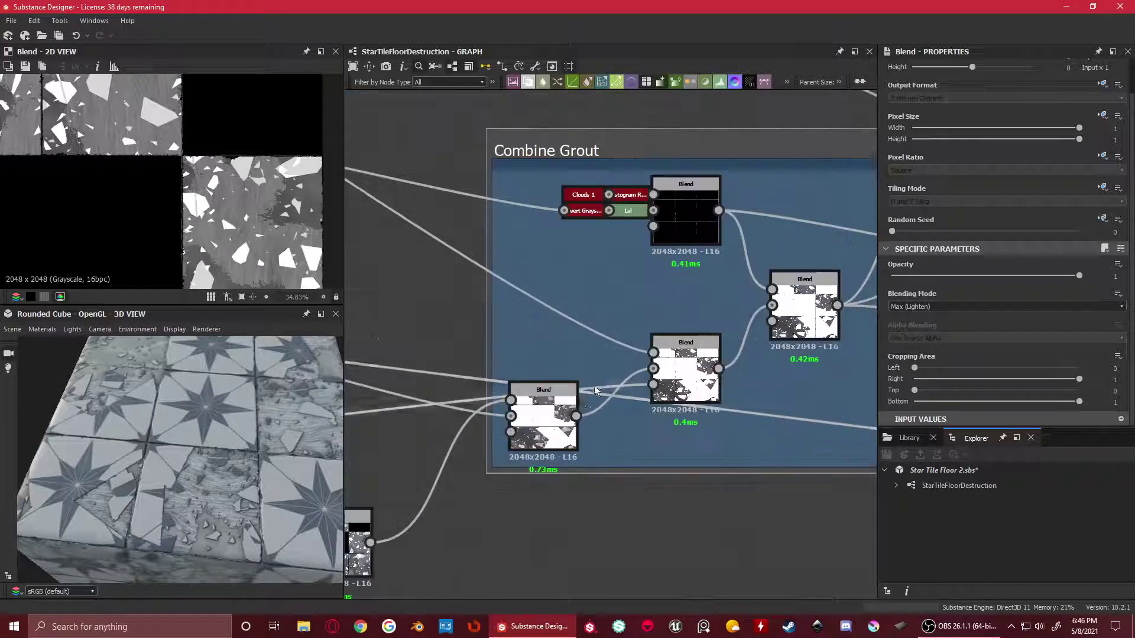
pyautogui.scroll(-3, 560, 350)
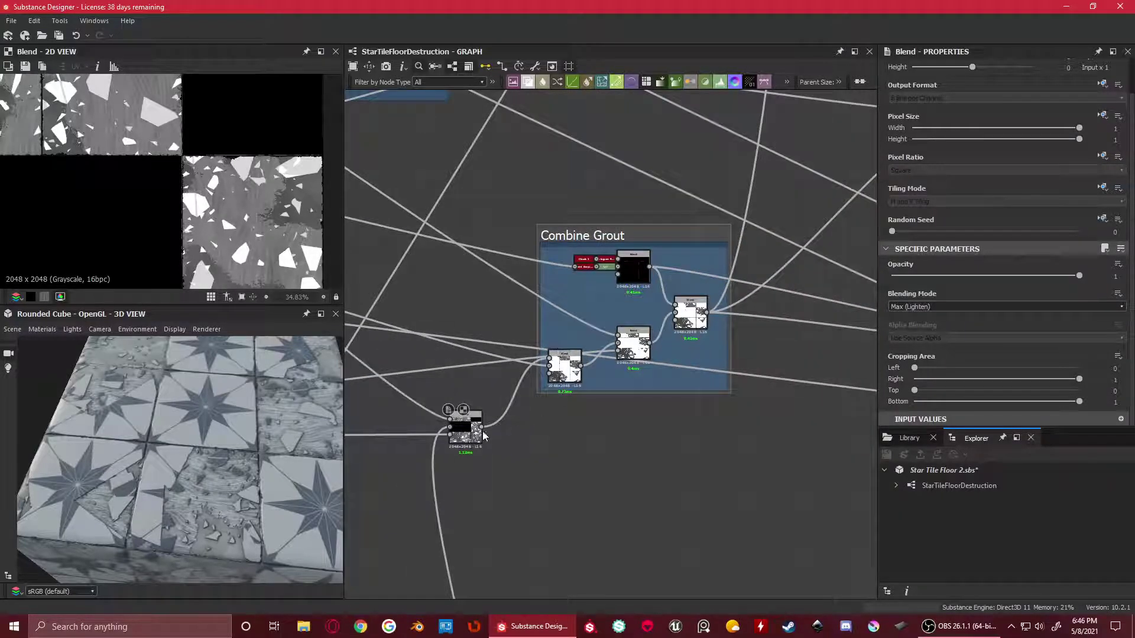
# Preview the first Blend node in Combine Grout and examine its tile seams up close
pyautogui.scroll(3, 566, 389)
pyautogui.doubleClick(564, 368)
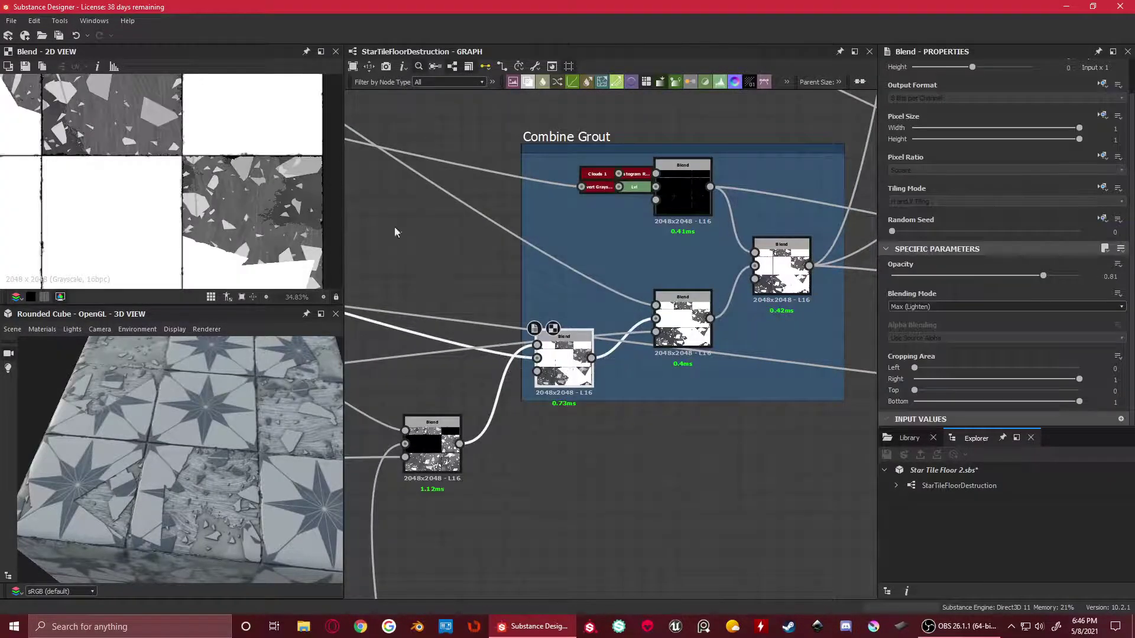
pyautogui.scroll(-3, 569, 270)
pyautogui.moveTo(474, 286); pyautogui.dragTo(575, 329, button='middle')
pyautogui.scroll(4, 745, 295)
pyautogui.moveTo(745, 294); pyautogui.dragTo(663, 319, button='middle')
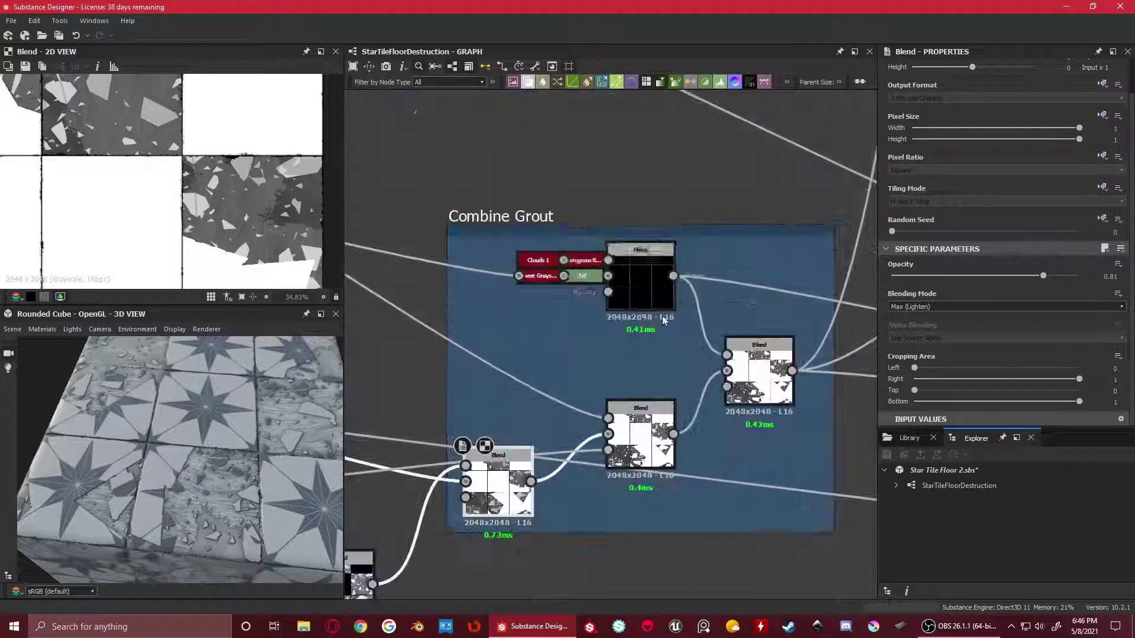
pyautogui.scroll(3, 165, 132)
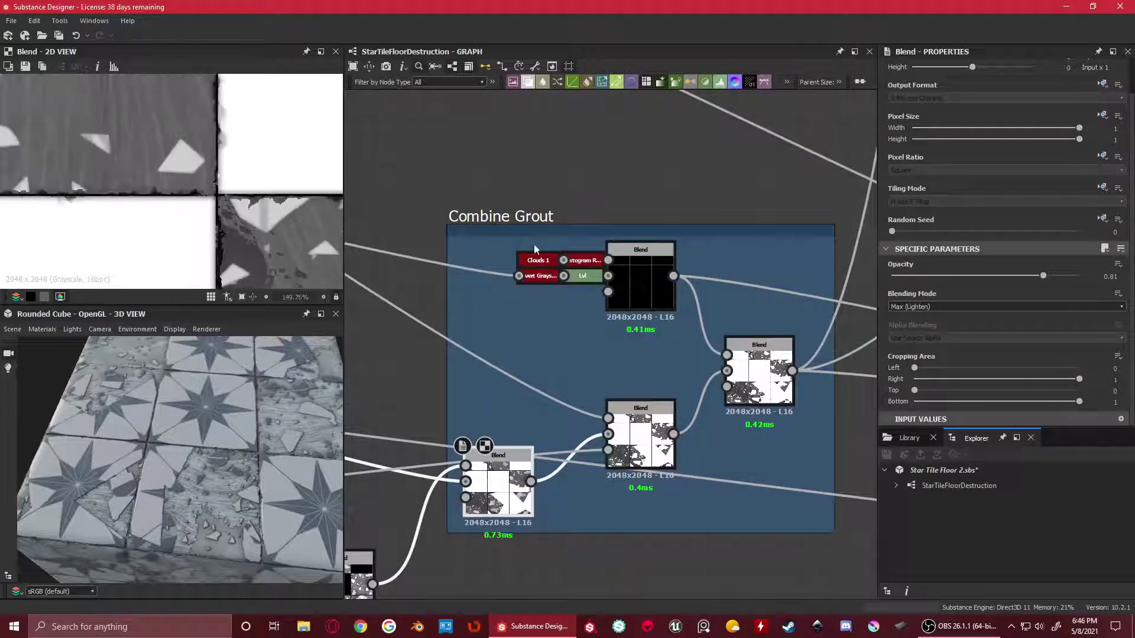
pyautogui.scroll(3, 618, 264)
# Preview the Multiply Blend holding the grout lines, followed by the last Blend node of Combine Grout
pyautogui.doubleClick(618, 265)
pyautogui.scroll(3, 125, 195)
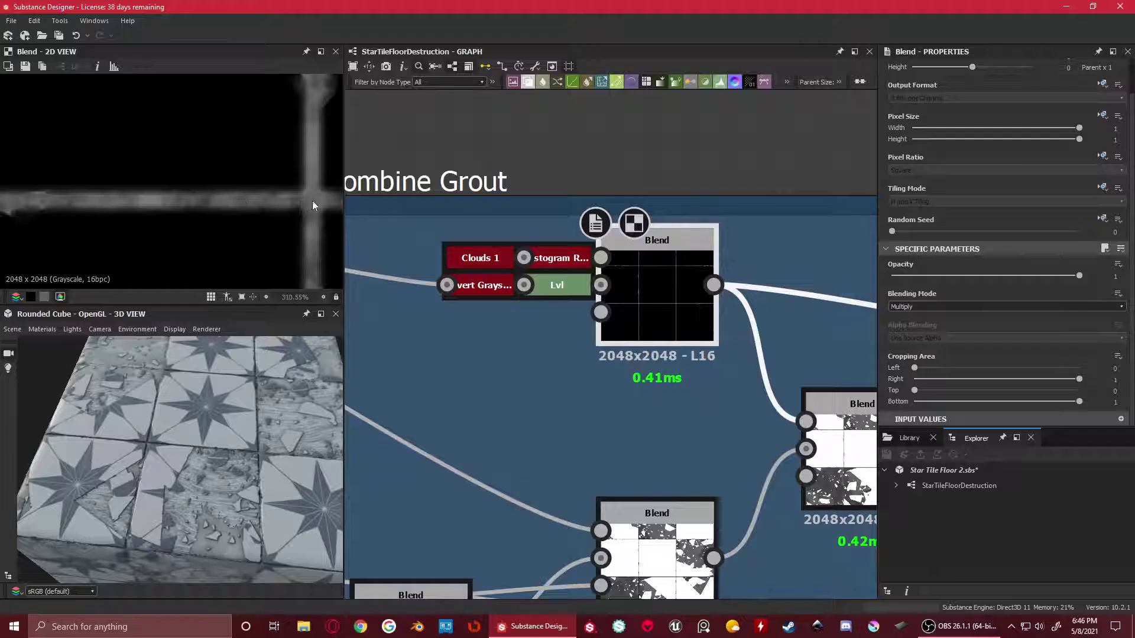
pyautogui.scroll(-4, 703, 364)
pyautogui.doubleClick(754, 390)
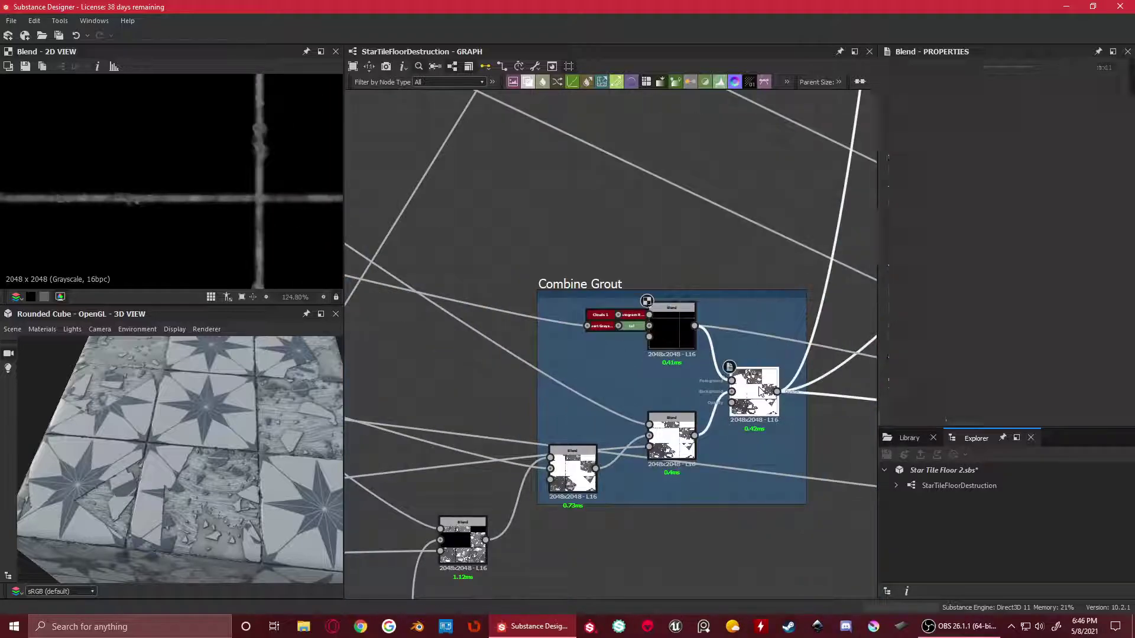
pyautogui.scroll(-3, 608, 344)
pyautogui.scroll(3, 591, 384)
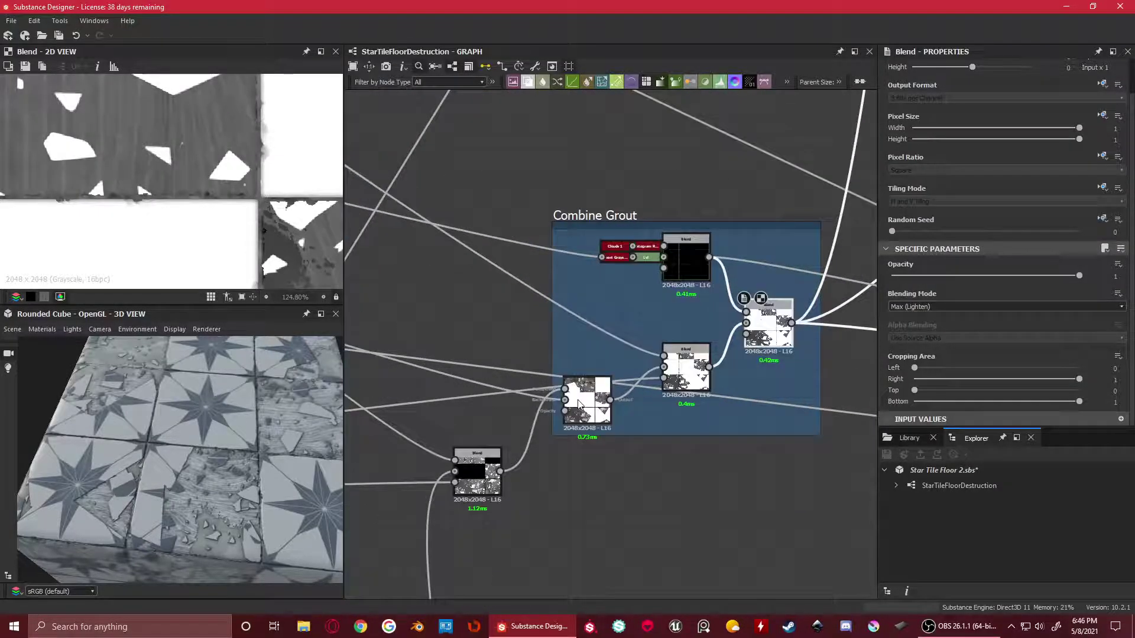
# Compare the first Blend in Combine Grout with the standalone Blend node that feeds it
pyautogui.doubleClick(565, 474)
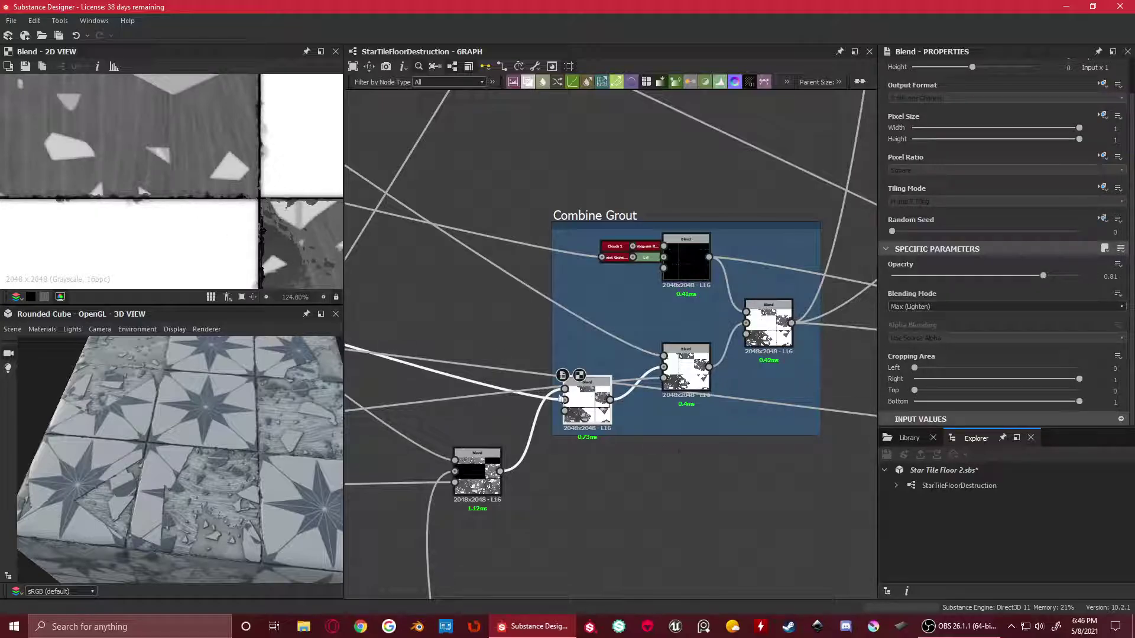
pyautogui.scroll(-3, 555, 398)
pyautogui.scroll(3, 558, 413)
pyautogui.doubleClick(473, 460)
pyautogui.scroll(3, 563, 415)
pyautogui.doubleClick(591, 360)
# Trace the first Blend's input back to the Tile Fragments group, preview a source node and return to the Blend preview
pyautogui.scroll(-6, 651, 343)
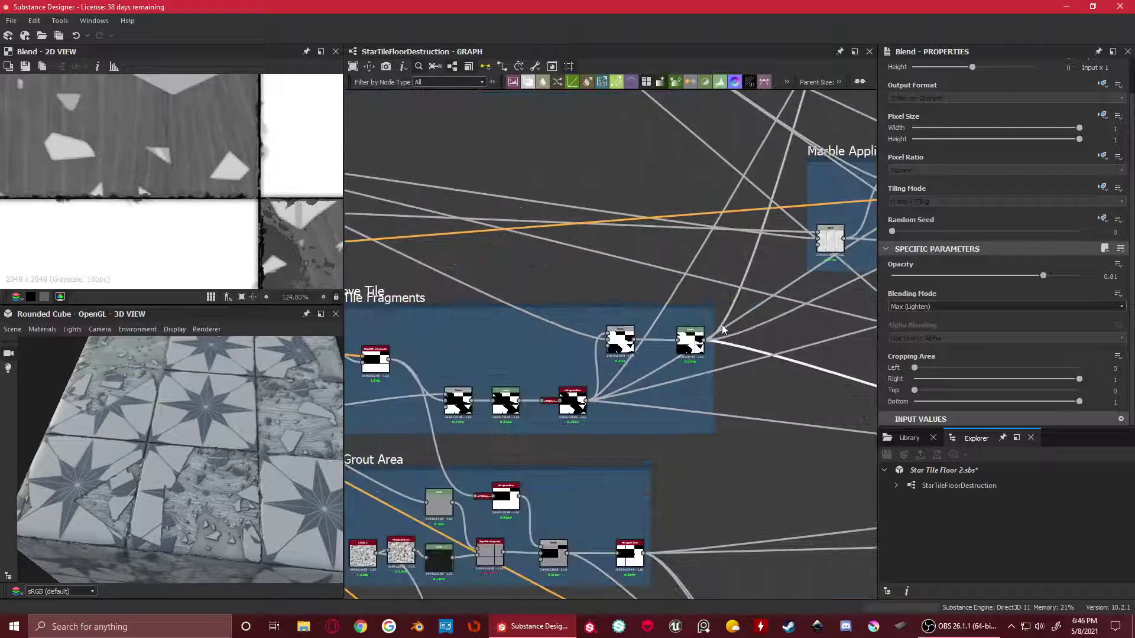
pyautogui.scroll(3, 723, 330)
pyautogui.doubleClick(565, 310)
pyautogui.scroll(-5, 650, 361)
pyautogui.scroll(5, 663, 367)
pyautogui.doubleClick(790, 401)
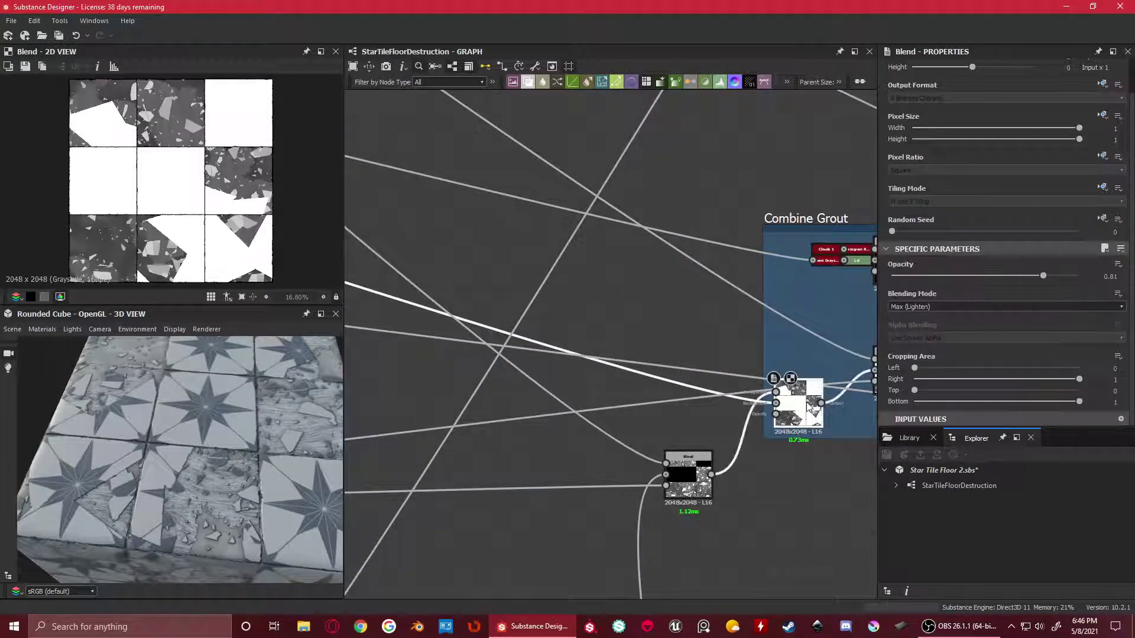
# Preview the second Max (Lighten) Blend in Combine Grout and move that node slightly higher in the frame
pyautogui.moveTo(790, 401); pyautogui.dragTo(626, 340, button='middle')
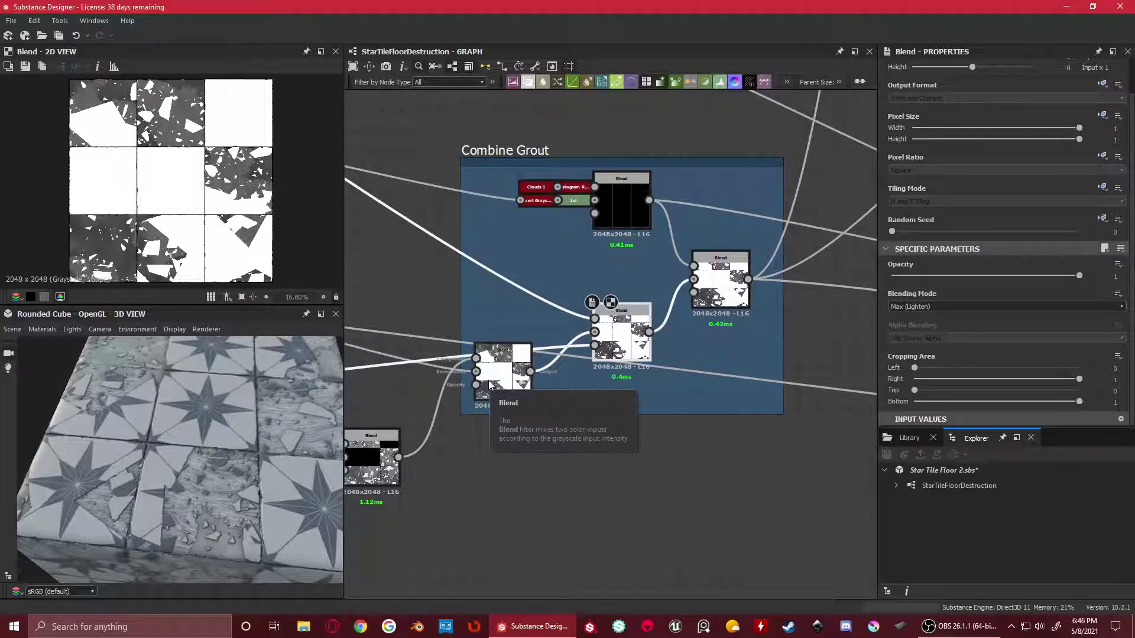
pyautogui.moveTo(622, 333); pyautogui.dragTo(627, 300)
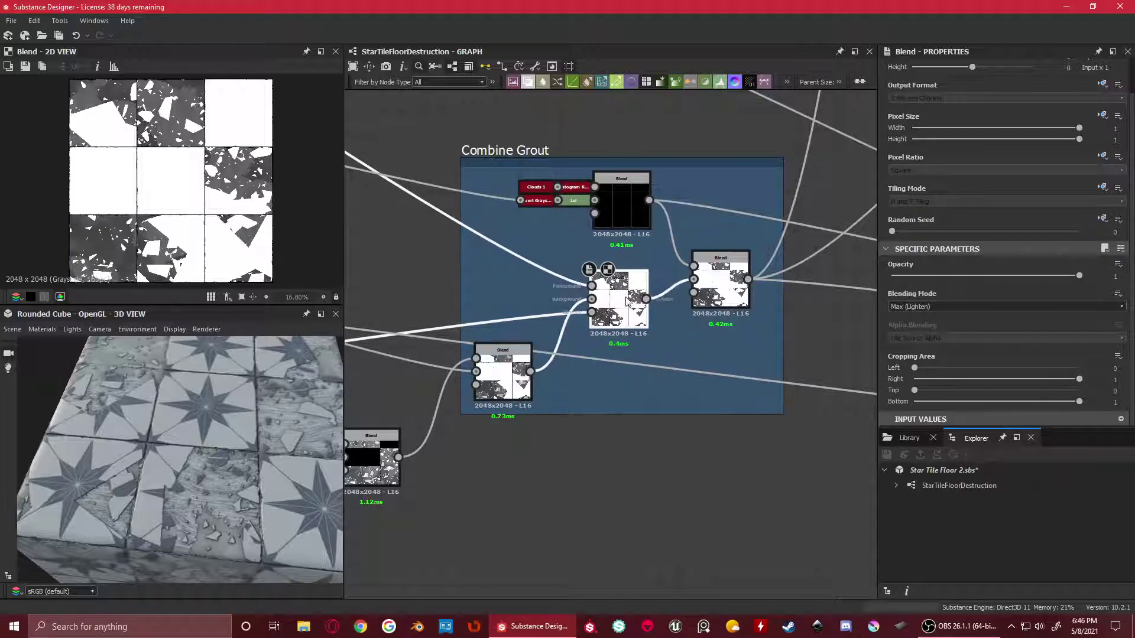
# Trace the second Blend's inputs back through the graph, preview a source node and return to the second Blend's preview
pyautogui.scroll(-3, 556, 315)
pyautogui.moveTo(503, 329); pyautogui.dragTo(749, 293, button='middle')
pyautogui.scroll(-2, 446, 391)
pyautogui.moveTo(446, 392); pyautogui.dragTo(416, 412, button='middle')
pyautogui.scroll(3, 712, 367)
pyautogui.doubleClick(723, 325)
pyautogui.moveTo(783, 317); pyautogui.dragTo(679, 352, button='middle')
pyautogui.scroll(3, 686, 347)
pyautogui.click(714, 296)
pyautogui.doubleClick(715, 297)
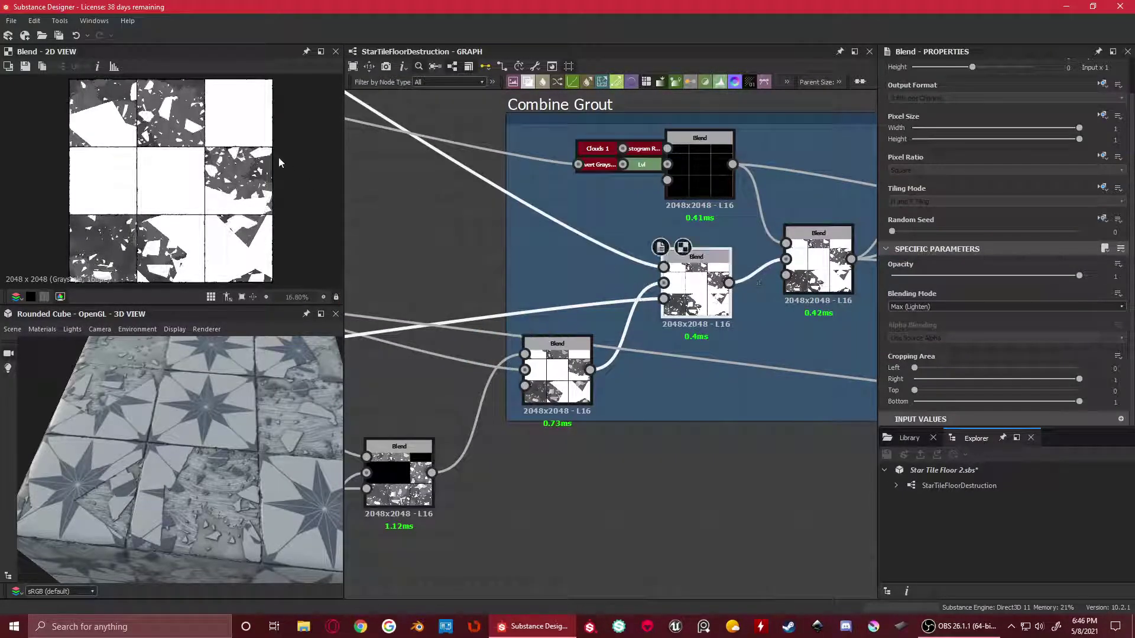
# Compare the first and second Blend nodes of Combine Grout up close on the marble fragments
pyautogui.scroll(4, 281, 163)
pyautogui.doubleClick(563, 363)
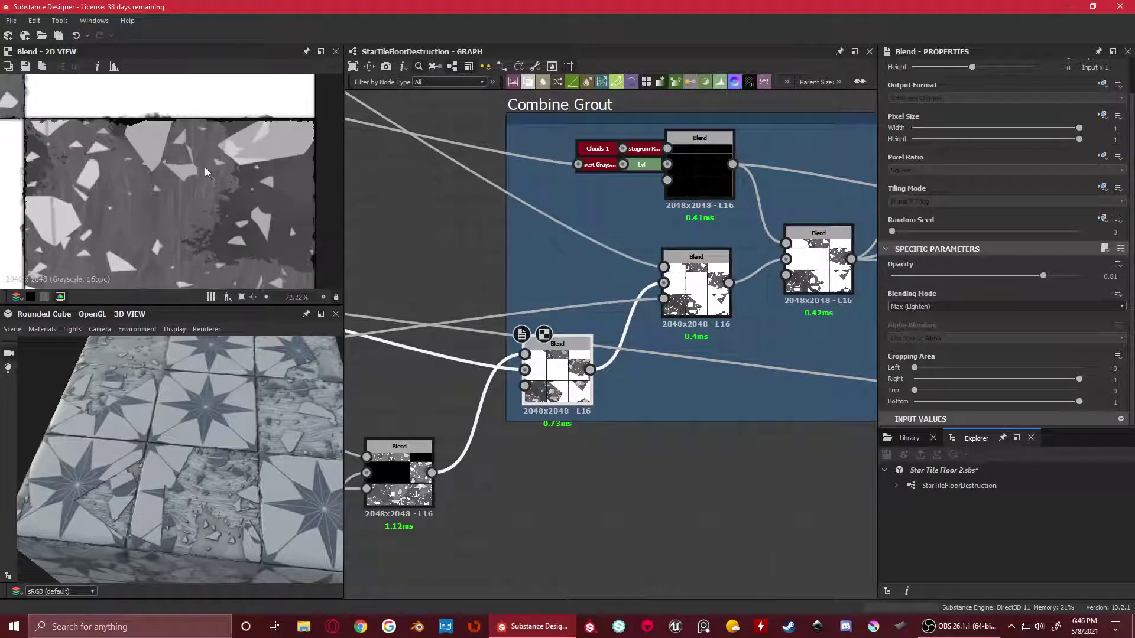
pyautogui.scroll(5, 107, 241)
pyautogui.scroll(-4, 107, 241)
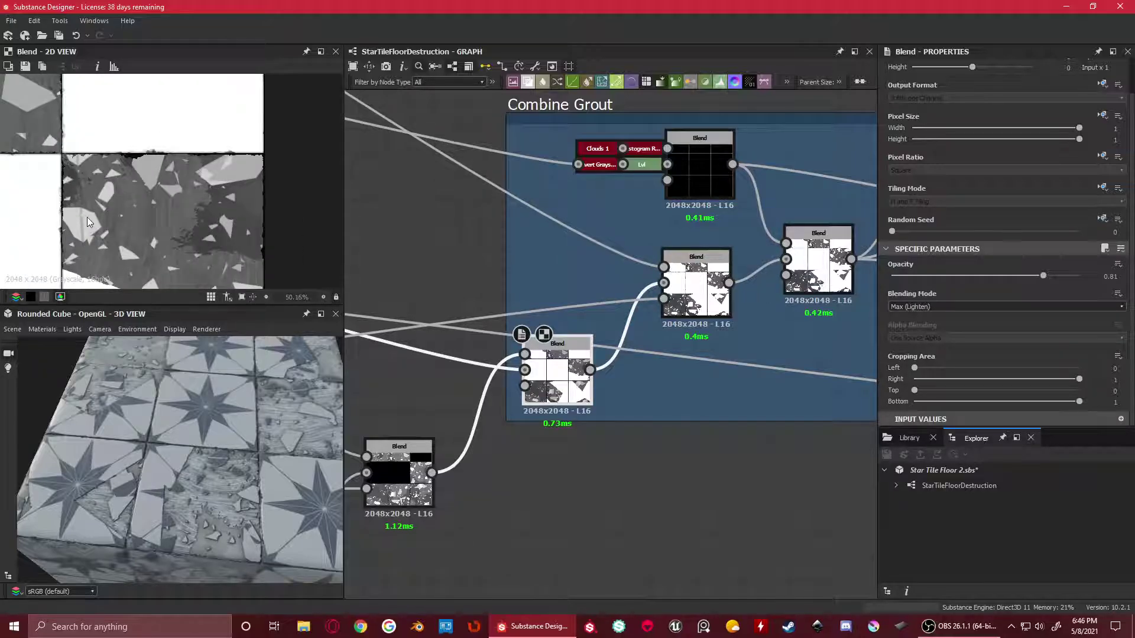
pyautogui.doubleClick(697, 289)
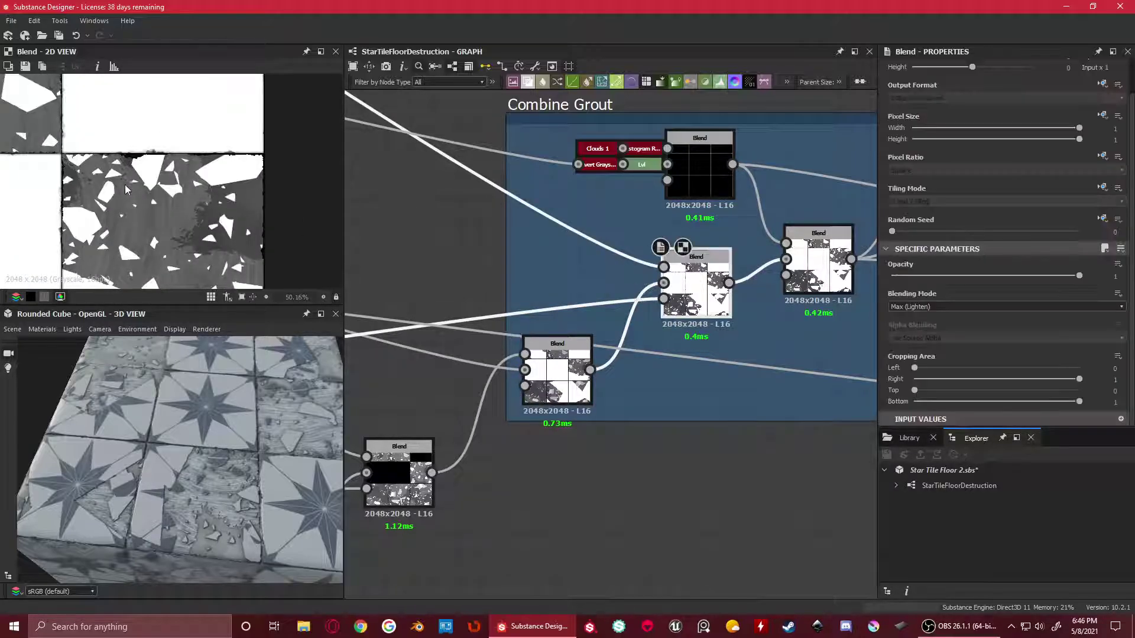
pyautogui.scroll(2, 154, 182)
pyautogui.scroll(-1, 706, 325)
# Inspect a grout crossing up close in the last Blend node and in the Multiply grout-line Blend
pyautogui.moveTo(712, 323); pyautogui.dragTo(543, 382, button='middle')
pyautogui.scroll(2, 668, 308)
pyautogui.doubleClick(623, 321)
pyautogui.scroll(11, 142, 167)
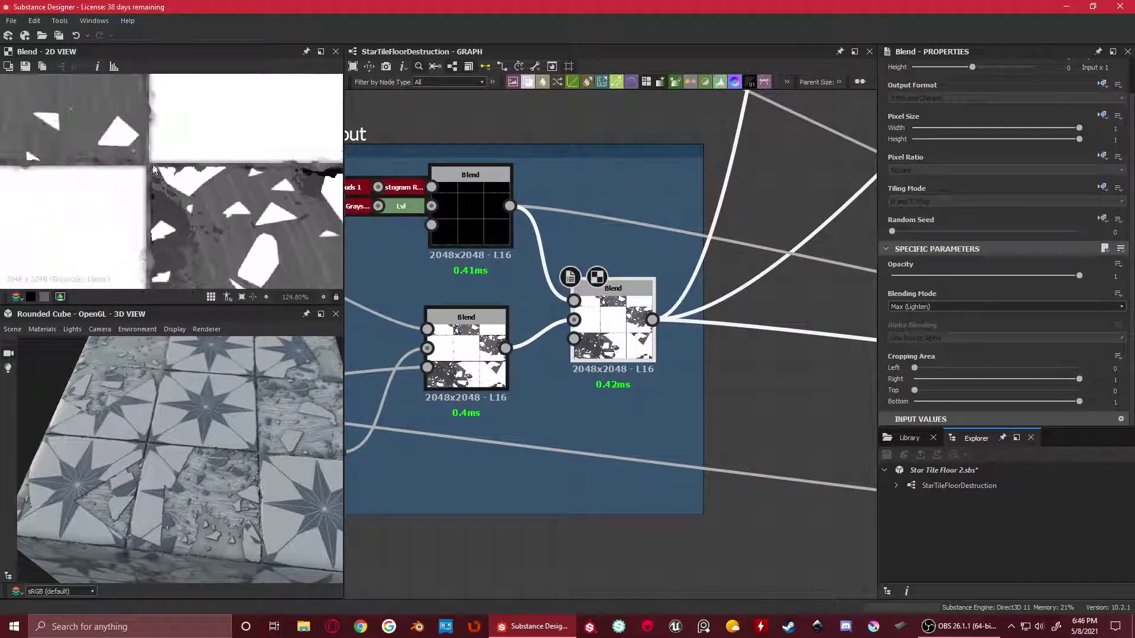
pyautogui.doubleClick(484, 214)
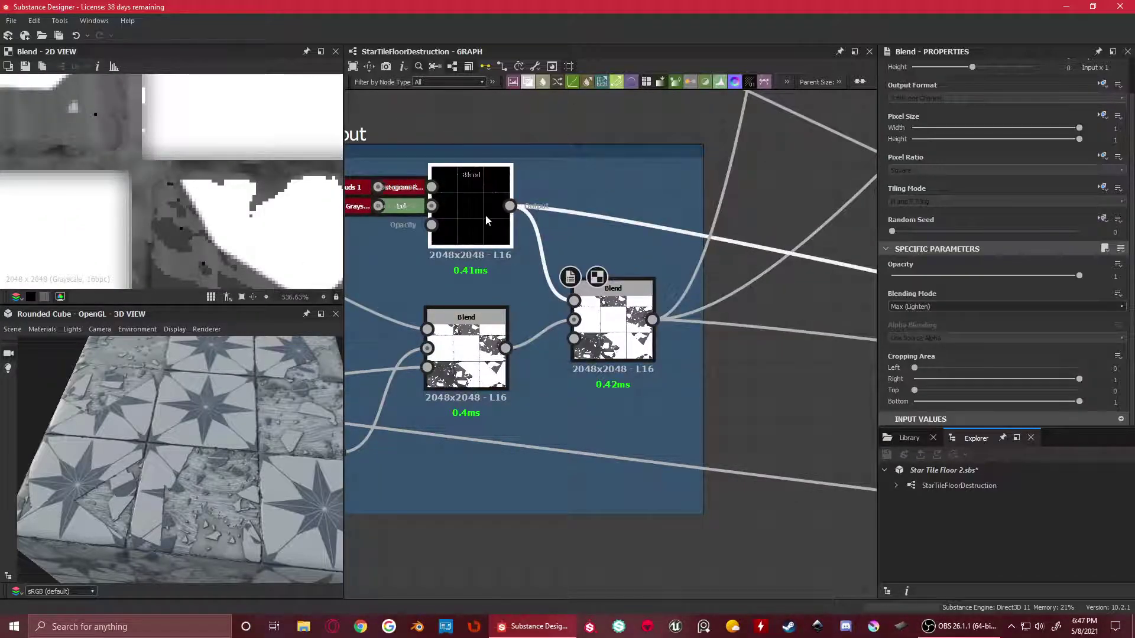
pyautogui.scroll(-2, 140, 182)
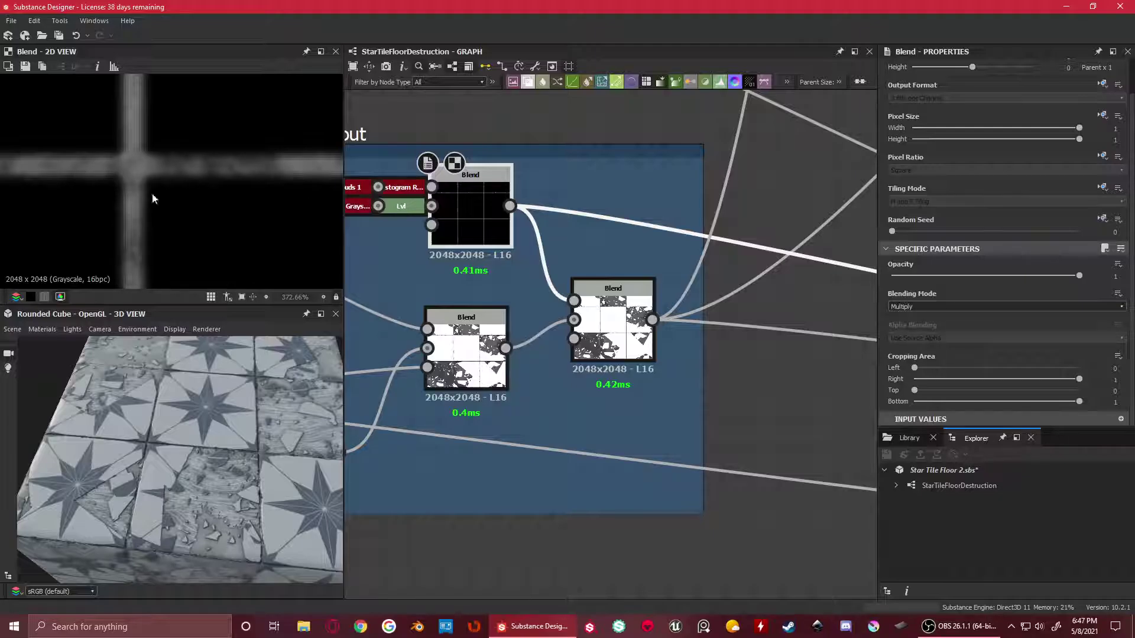
# Compare the last Blend of Combine Grout with the second Blend at the same grout crossing
pyautogui.doubleClick(617, 306)
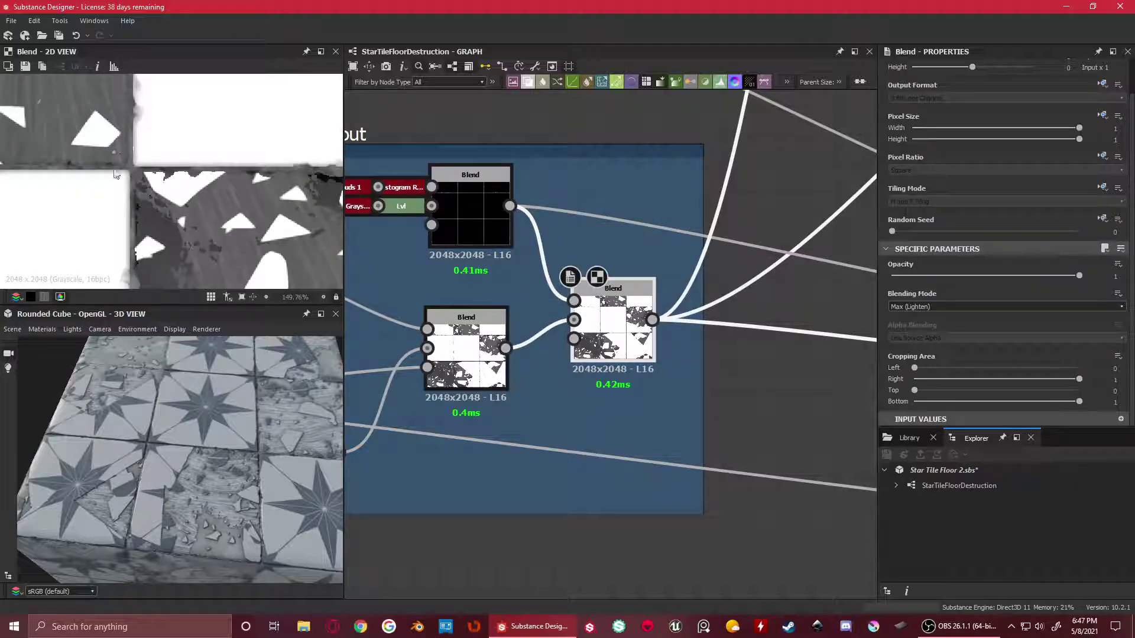
pyautogui.doubleClick(465, 350)
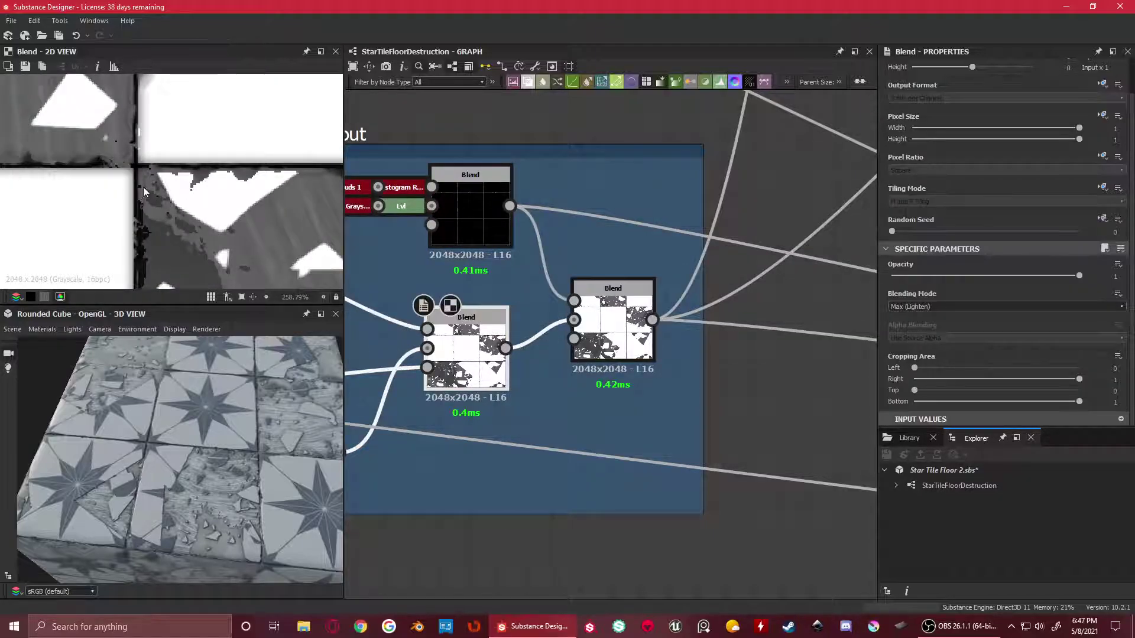
pyautogui.scroll(4, 142, 177)
pyautogui.doubleClick(628, 317)
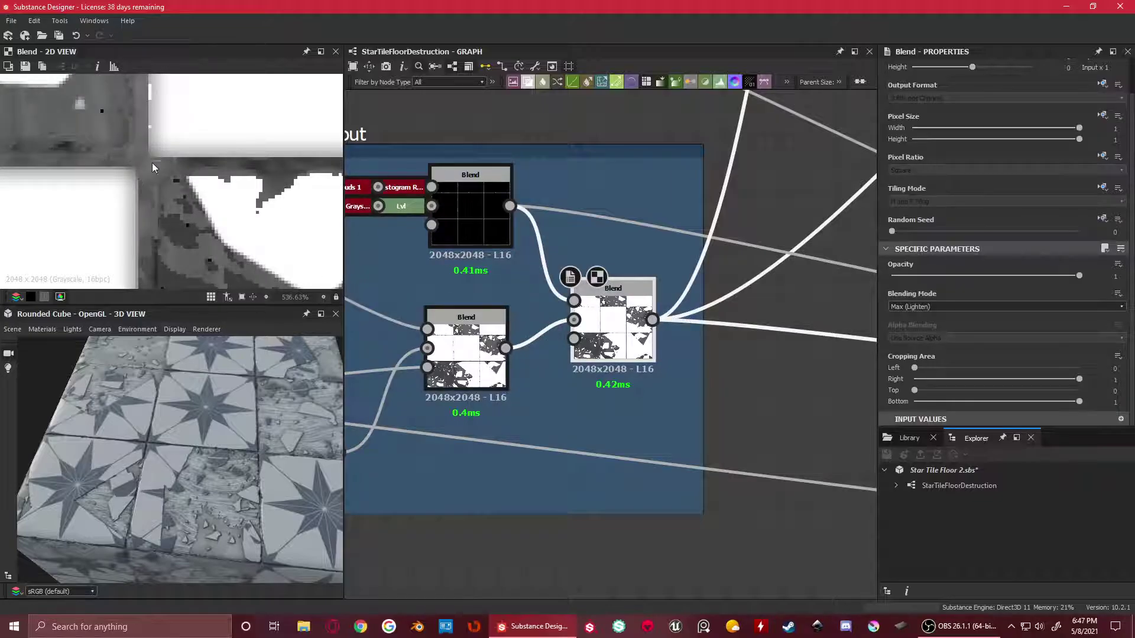
# Compare the second and last Blend nodes of Combine Grout around the marble fragments and across the wider tile pattern
pyautogui.doubleClick(468, 337)
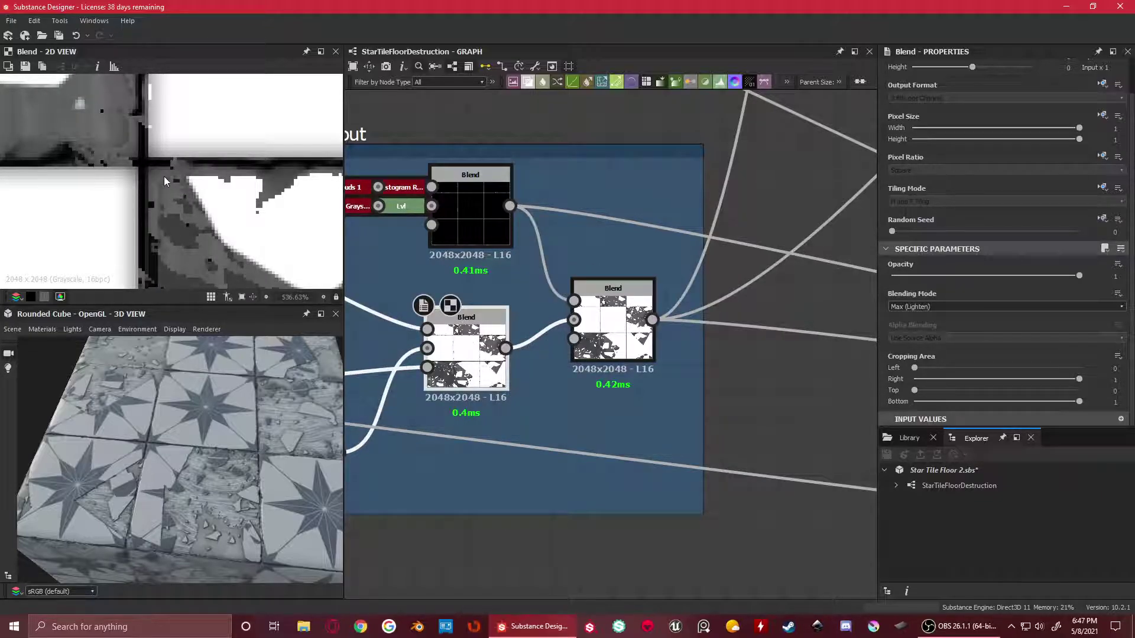
pyautogui.scroll(-4, 63, 172)
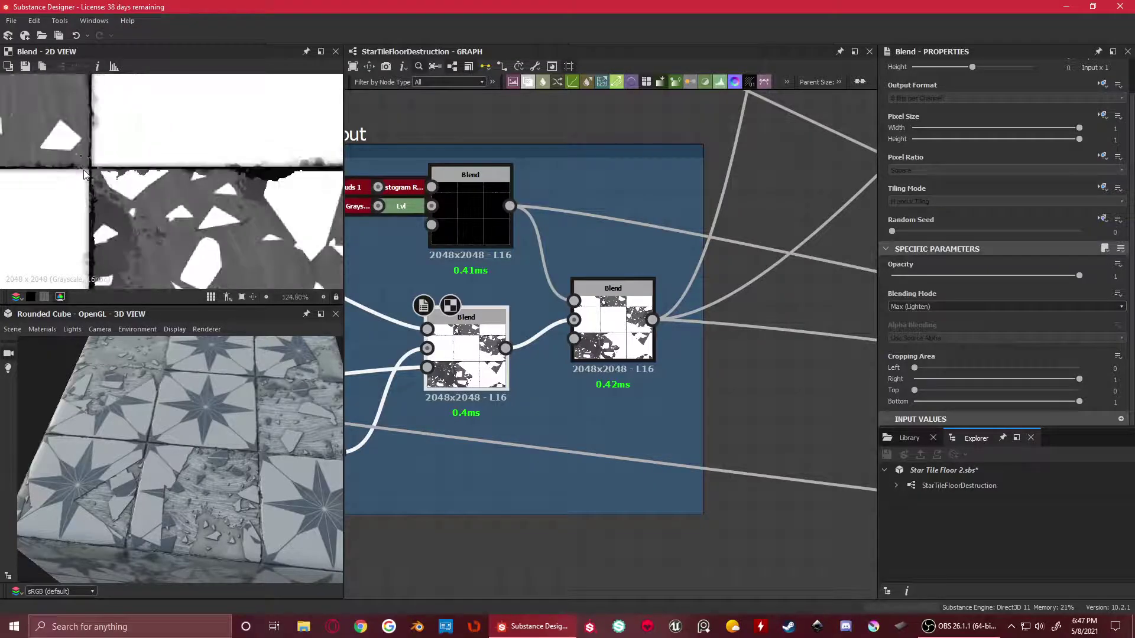
pyautogui.doubleClick(609, 302)
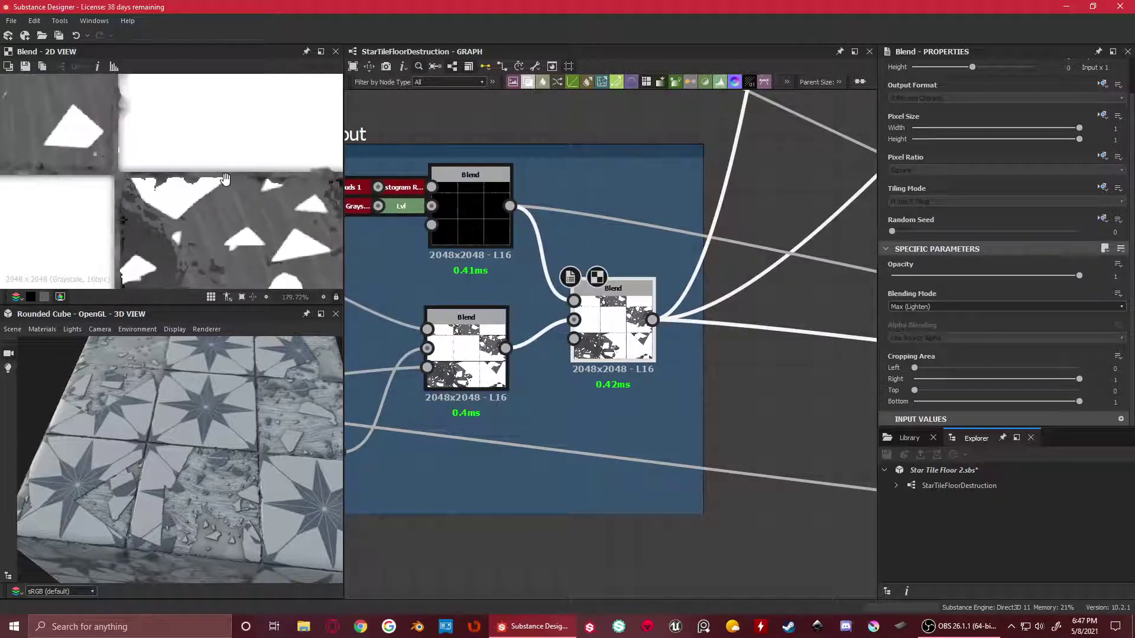
pyautogui.scroll(-3, 139, 198)
pyautogui.scroll(2, 205, 170)
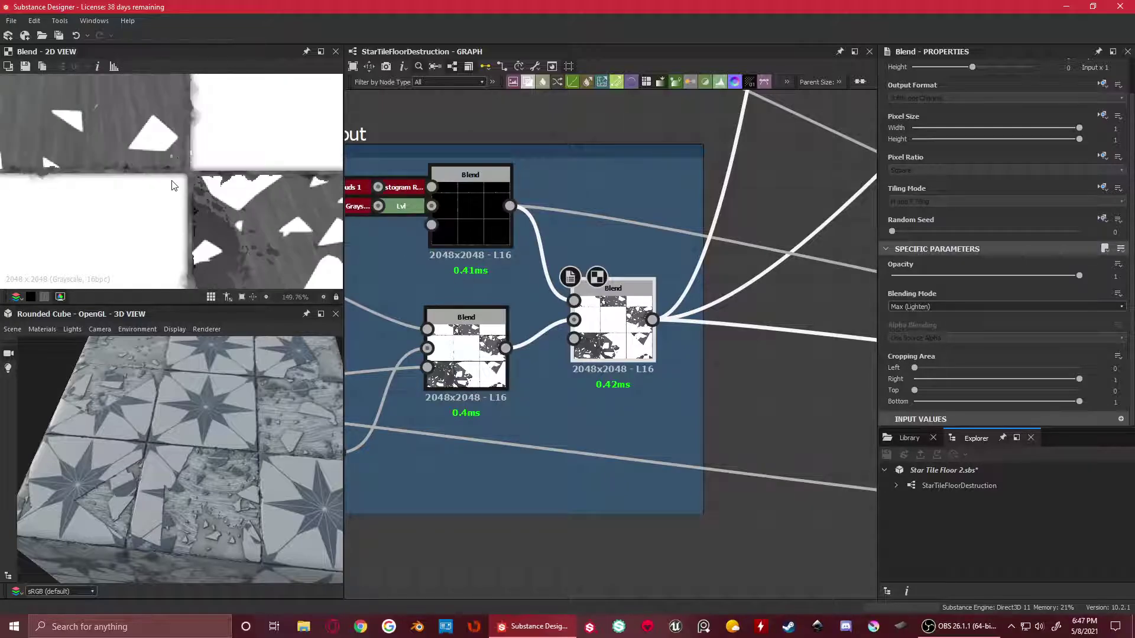
pyautogui.scroll(-10, 223, 179)
pyautogui.scroll(3, 590, 264)
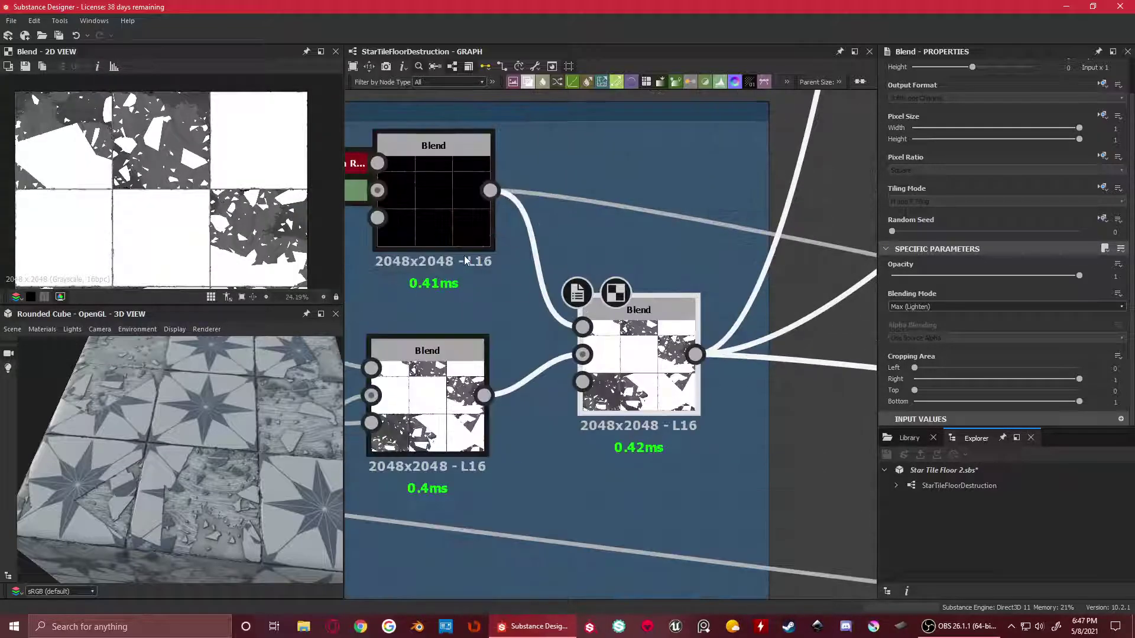
# Preview the Multiply grout-line Blend at the start of Combine Grout
pyautogui.moveTo(464, 260); pyautogui.dragTo(682, 345, button='middle')
pyautogui.doubleClick(643, 252)
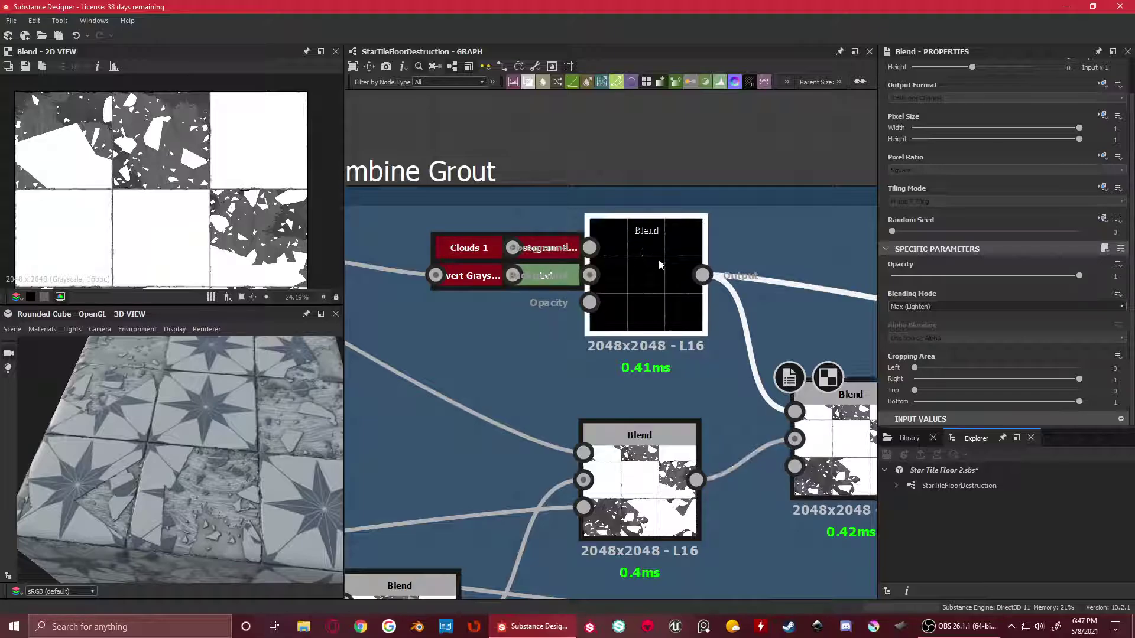
pyautogui.scroll(1, 171, 198)
pyautogui.scroll(-1, 171, 197)
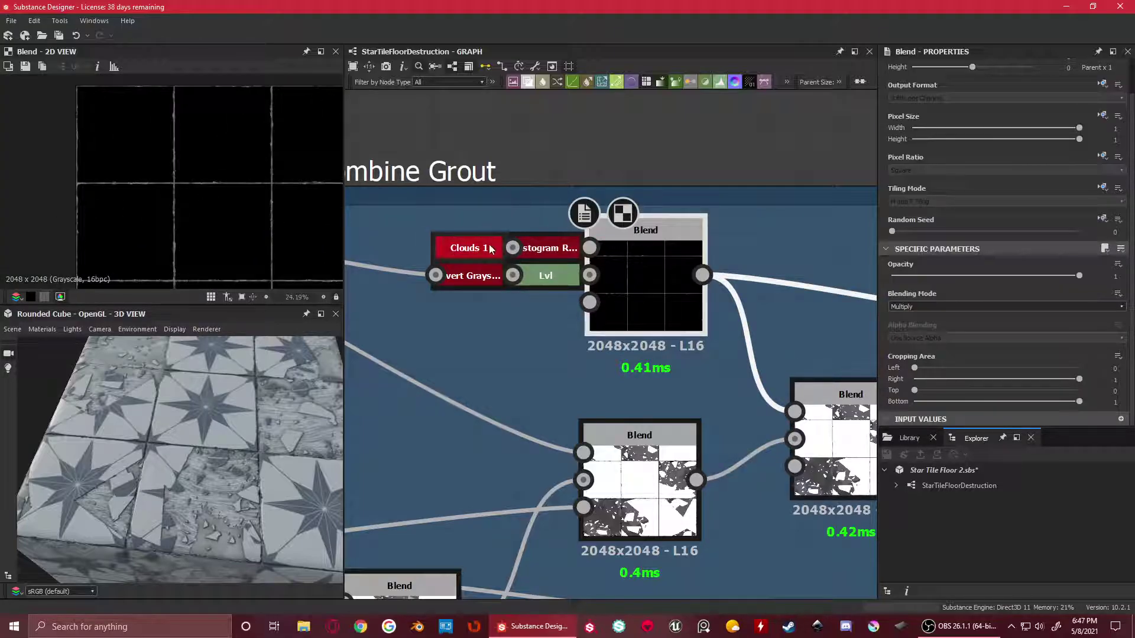
# Examine the Clouds 1 and Histogram Range nodes feeding the Multiply Blend, including their parameters, and return to the Multiply Blend's preview
pyautogui.doubleClick(480, 247)
pyautogui.scroll(-5, 172, 198)
pyautogui.scroll(4, 170, 197)
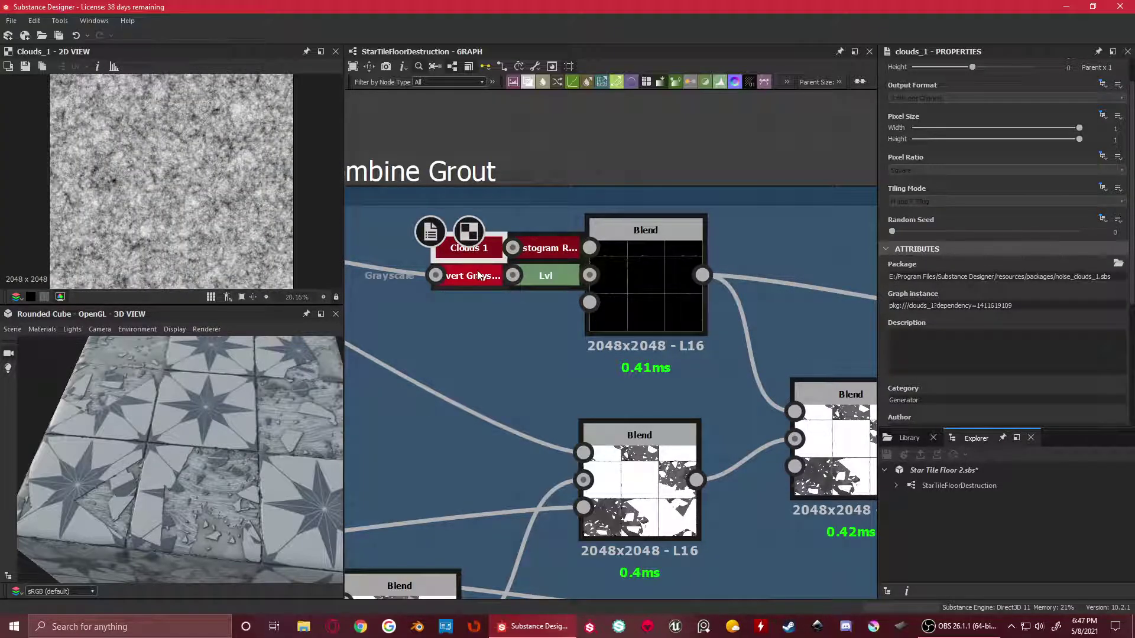
pyautogui.scroll(-3, 976, 234)
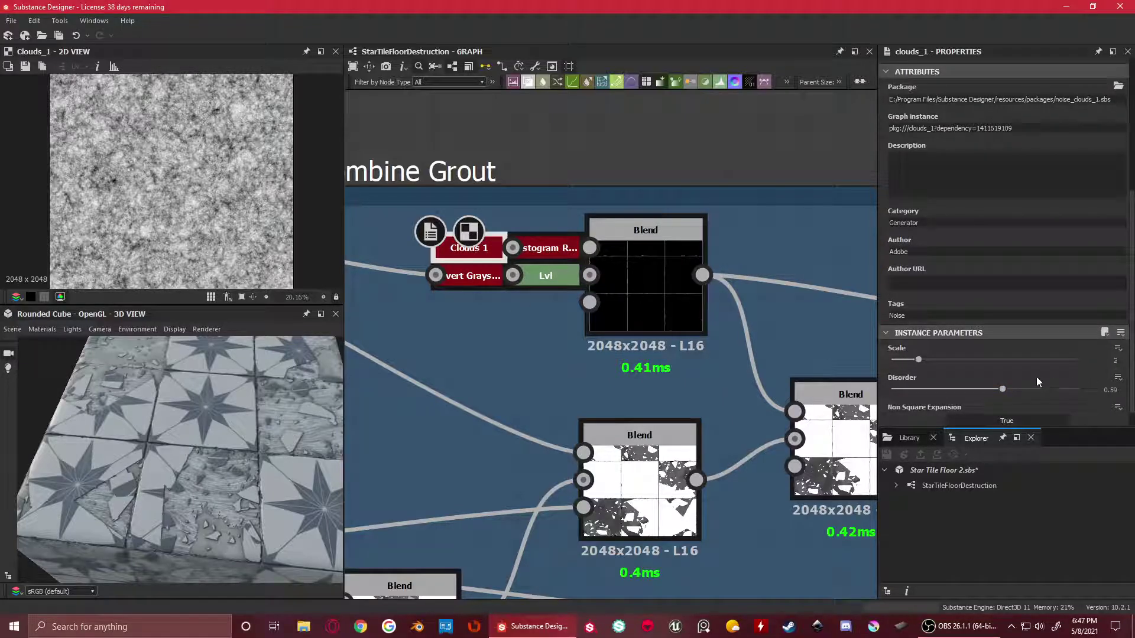
pyautogui.doubleClick(548, 247)
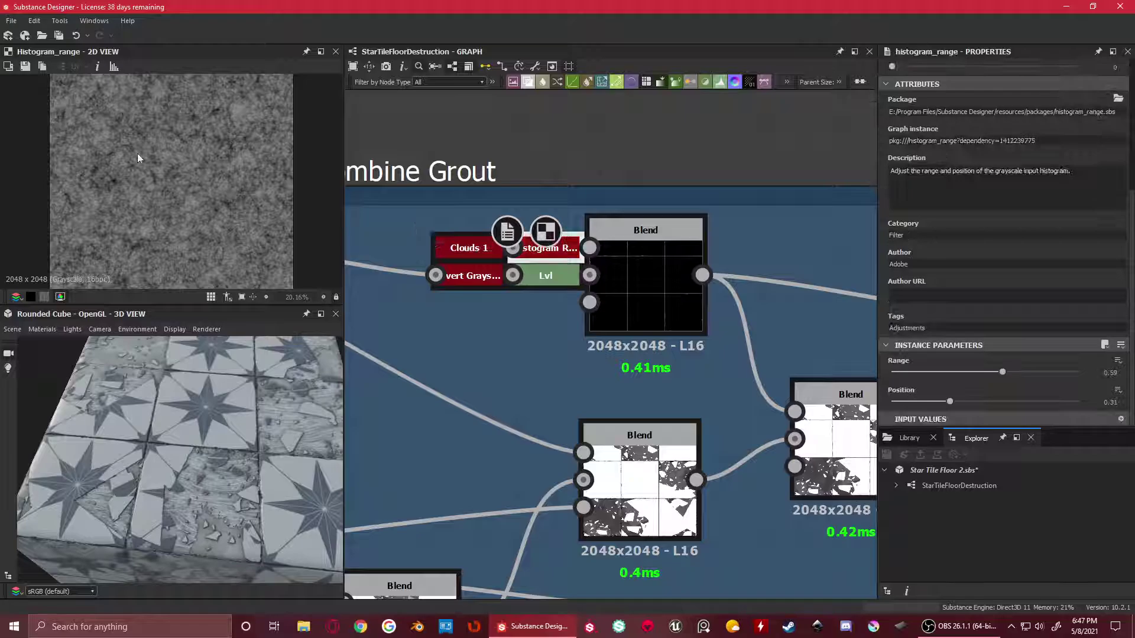
pyautogui.scroll(1, 204, 170)
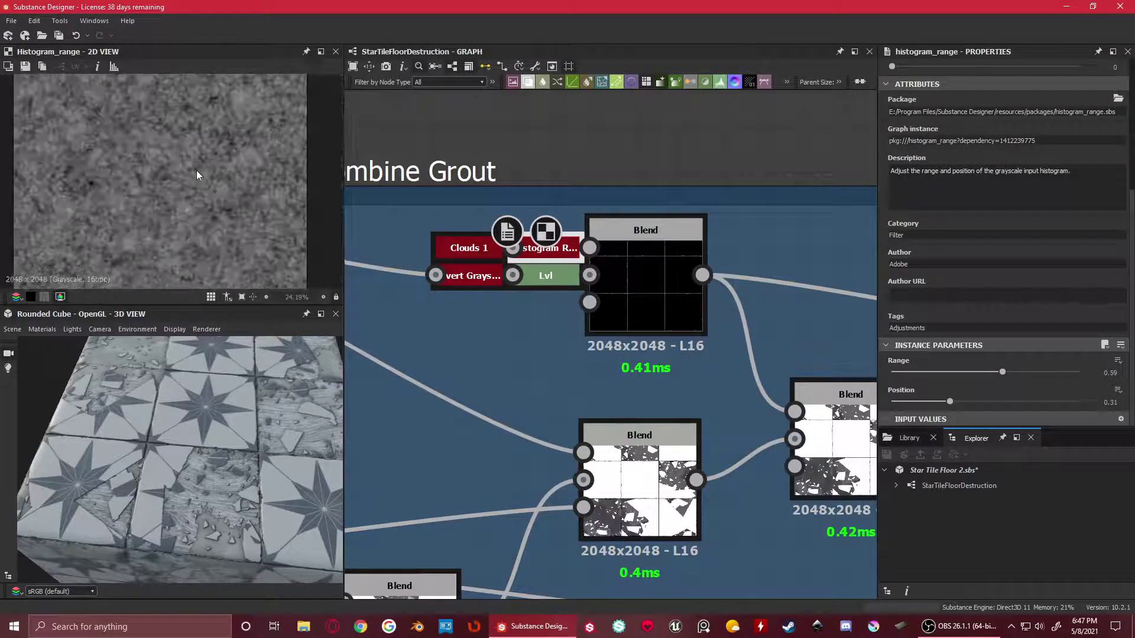
pyautogui.doubleClick(639, 255)
# Preview Invert Grayscale, trace its input back to the Slope Blur Grayscale source, preview that source and return to Invert Grayscale
pyautogui.doubleClick(458, 275)
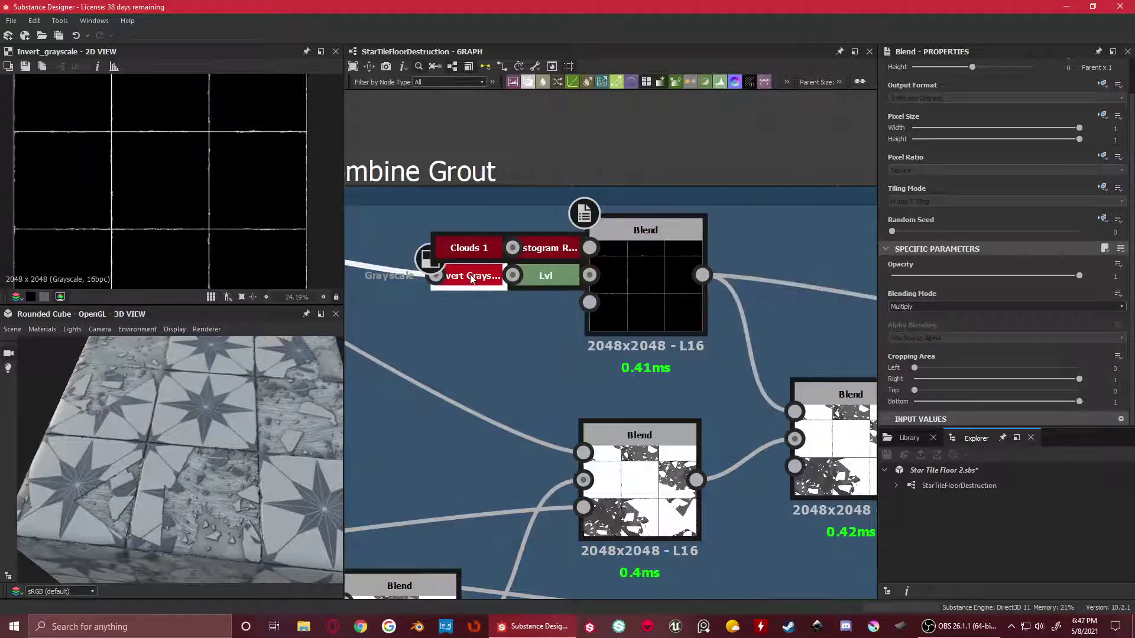
pyautogui.scroll(-3, 433, 272)
pyautogui.scroll(-3, 433, 272)
pyautogui.scroll(10, 626, 254)
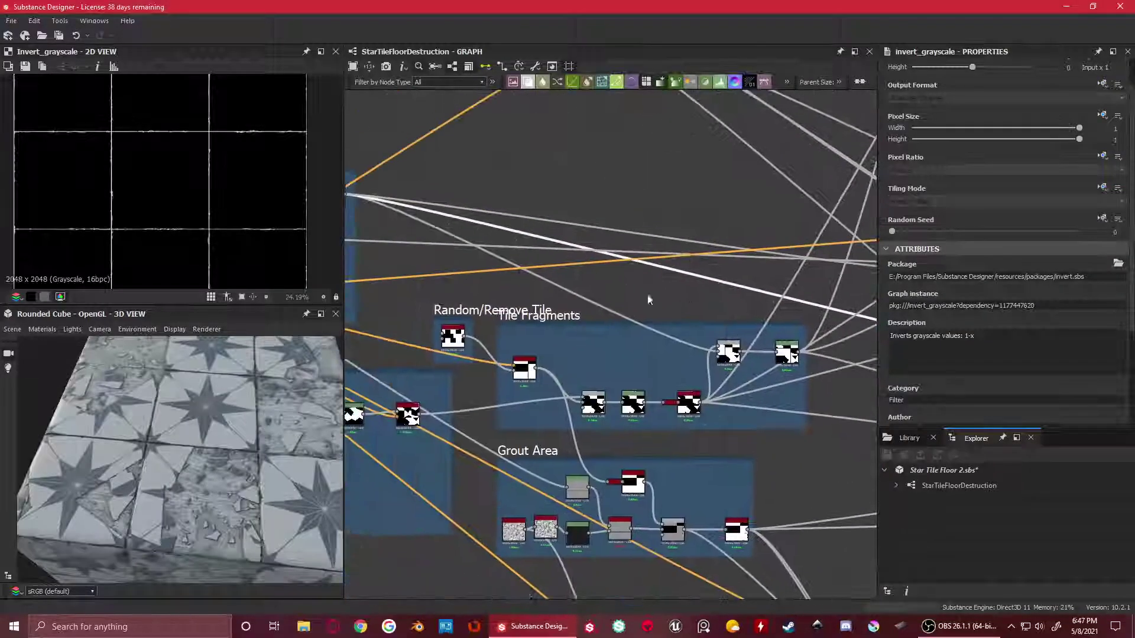
pyautogui.doubleClick(609, 273)
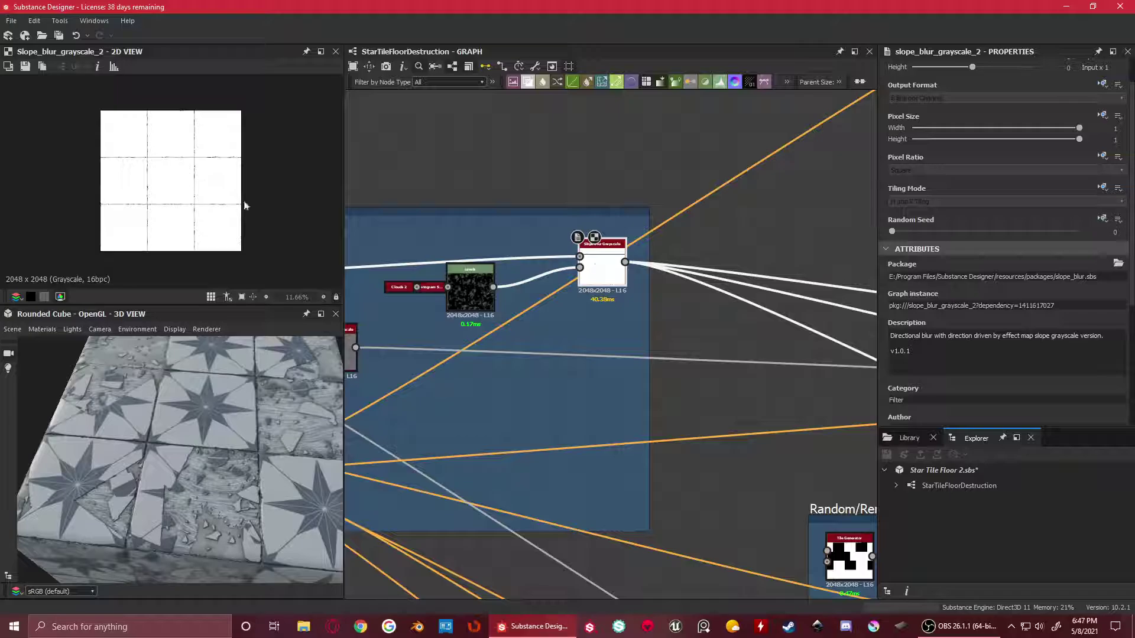
pyautogui.scroll(3, 166, 165)
pyautogui.scroll(-3, 644, 333)
pyautogui.moveTo(663, 332); pyautogui.dragTo(320, 231, button='middle')
pyautogui.scroll(5, 573, 335)
pyautogui.doubleClick(555, 312)
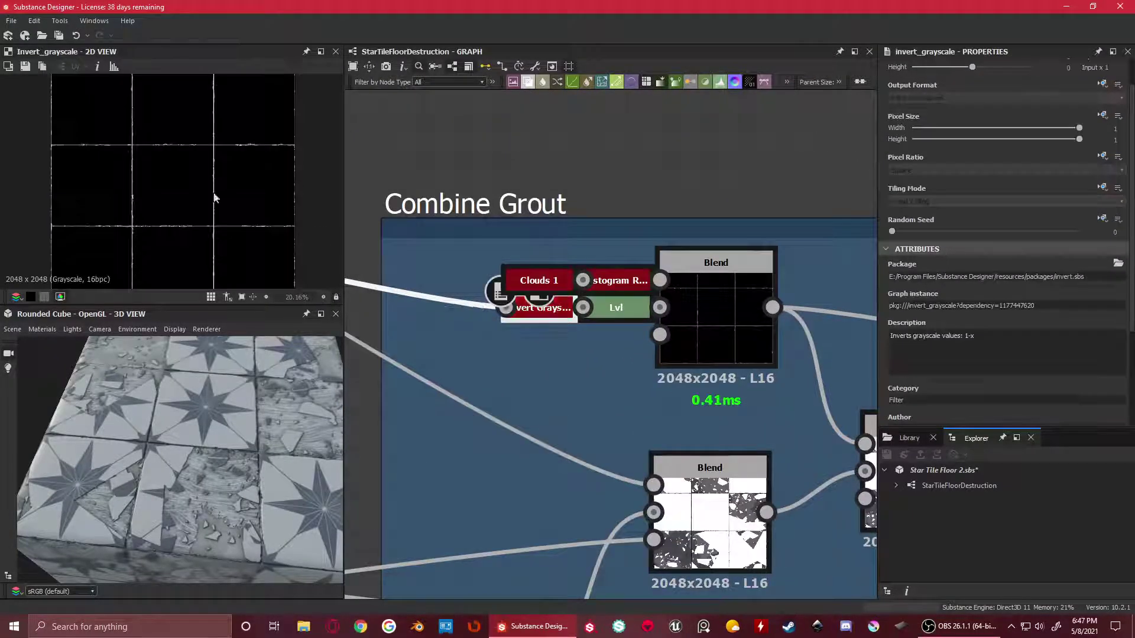
# Inspect a grout crossing up close in the Levels node and in the Multiply Blend it feeds
pyautogui.scroll(3, 652, 325)
pyautogui.doubleClick(591, 292)
pyautogui.scroll(5, 226, 166)
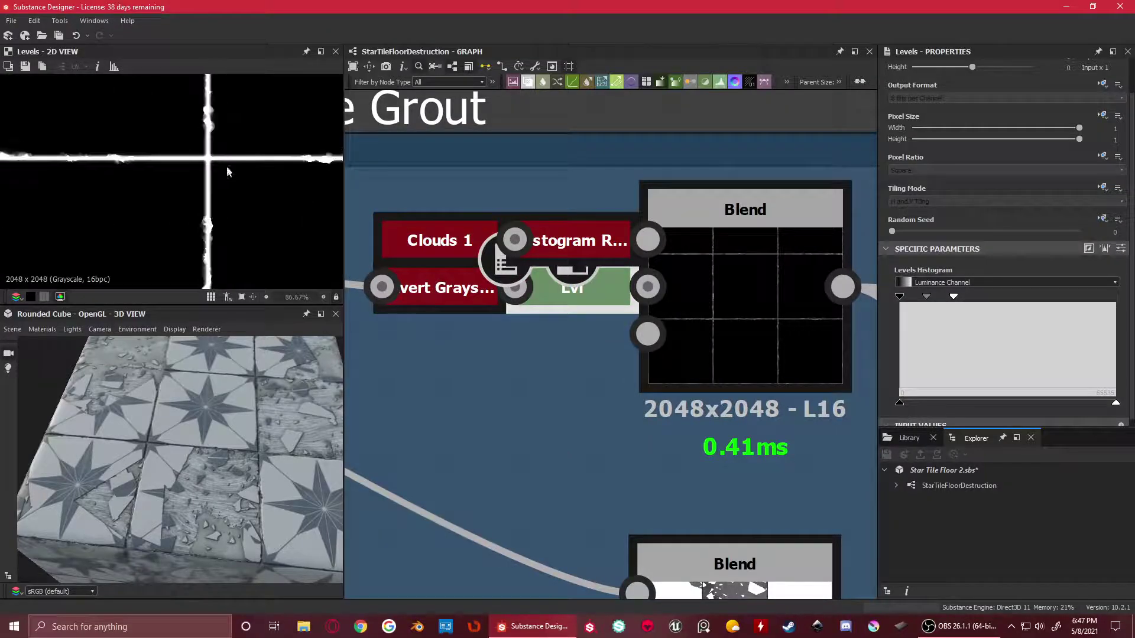
pyautogui.scroll(-3, 215, 190)
pyautogui.scroll(-2, 761, 331)
pyautogui.doubleClick(715, 295)
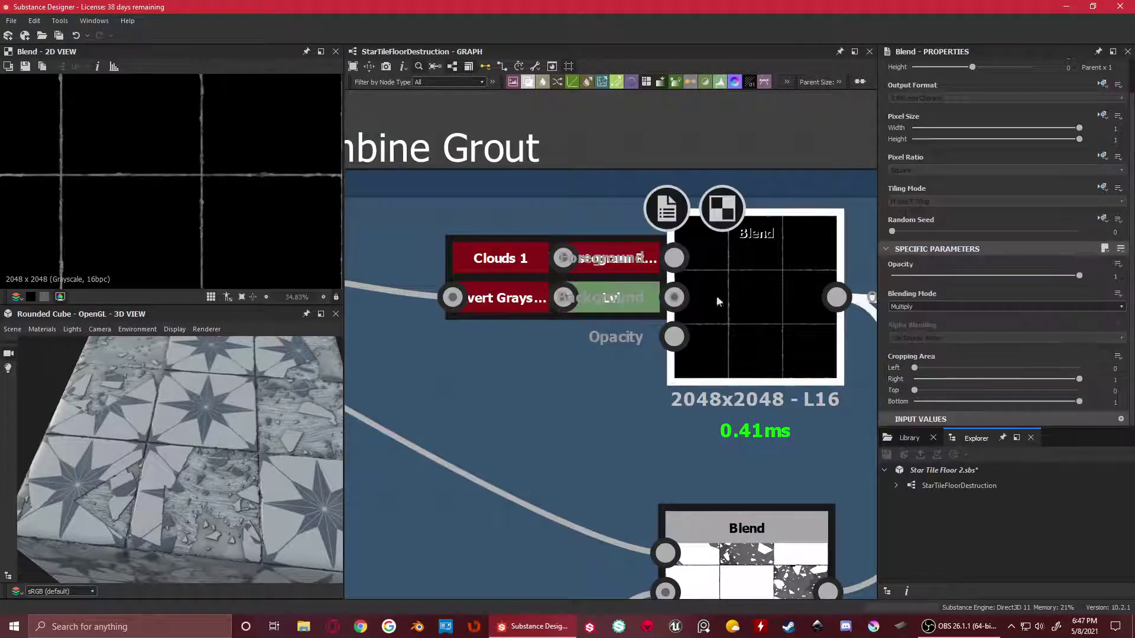
pyautogui.scroll(2, 217, 193)
pyautogui.scroll(2, 177, 184)
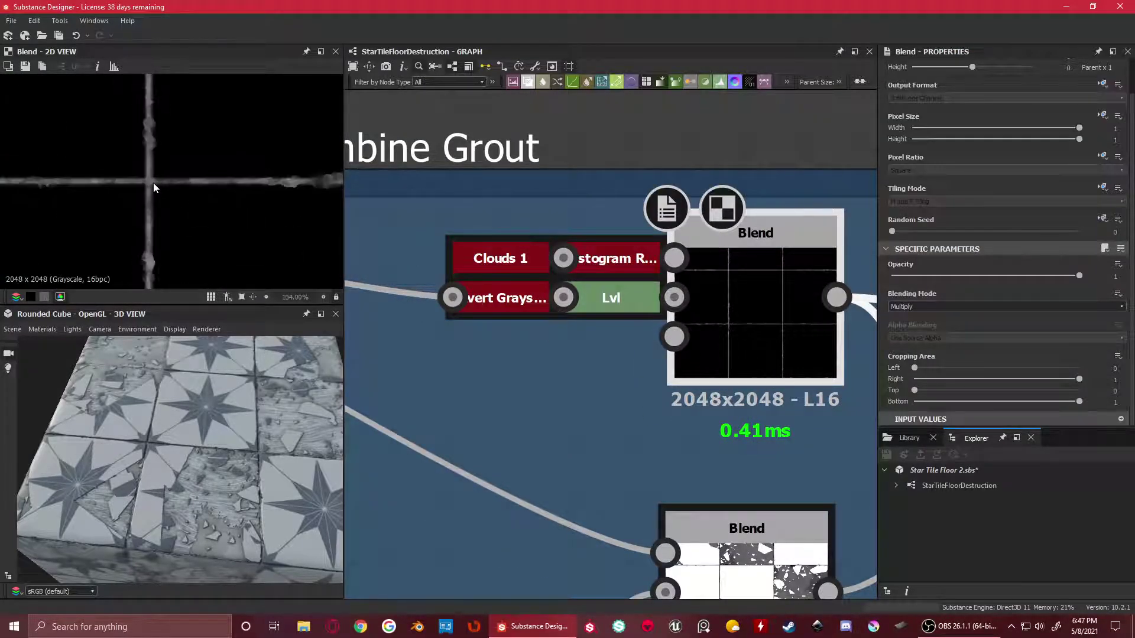
# Preview the last Blend of Combine Grout and look over the node chain leading into it
pyautogui.scroll(-5, 700, 318)
pyautogui.moveTo(851, 407); pyautogui.dragTo(611, 322, button='middle')
pyautogui.scroll(4, 650, 336)
pyautogui.doubleClick(561, 304)
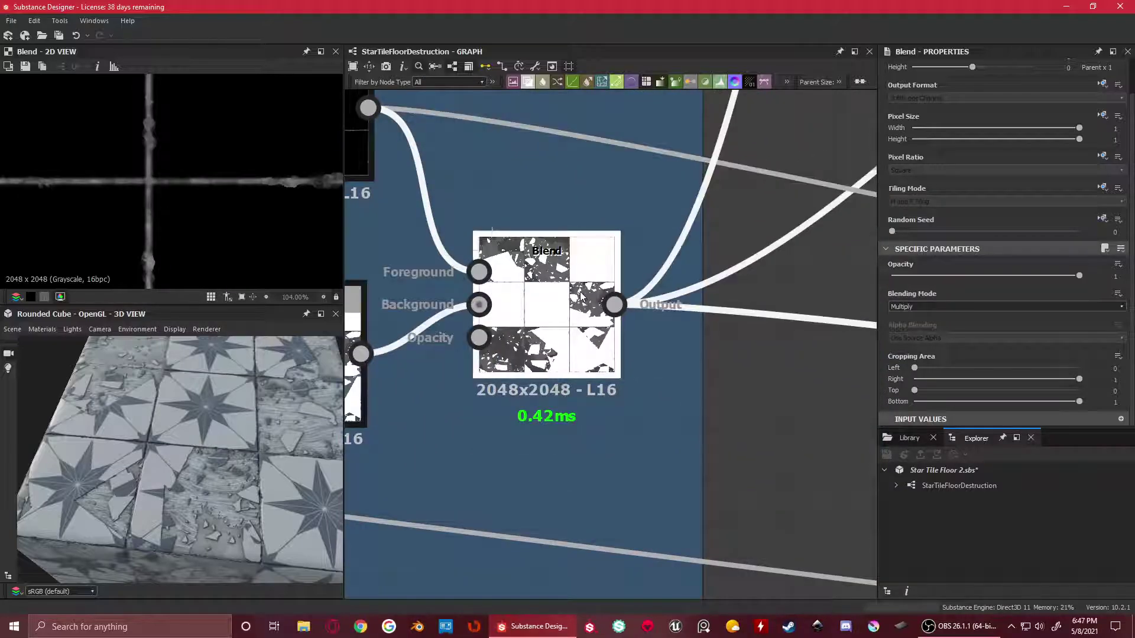
pyautogui.scroll(3, 163, 198)
pyautogui.scroll(-3, 631, 356)
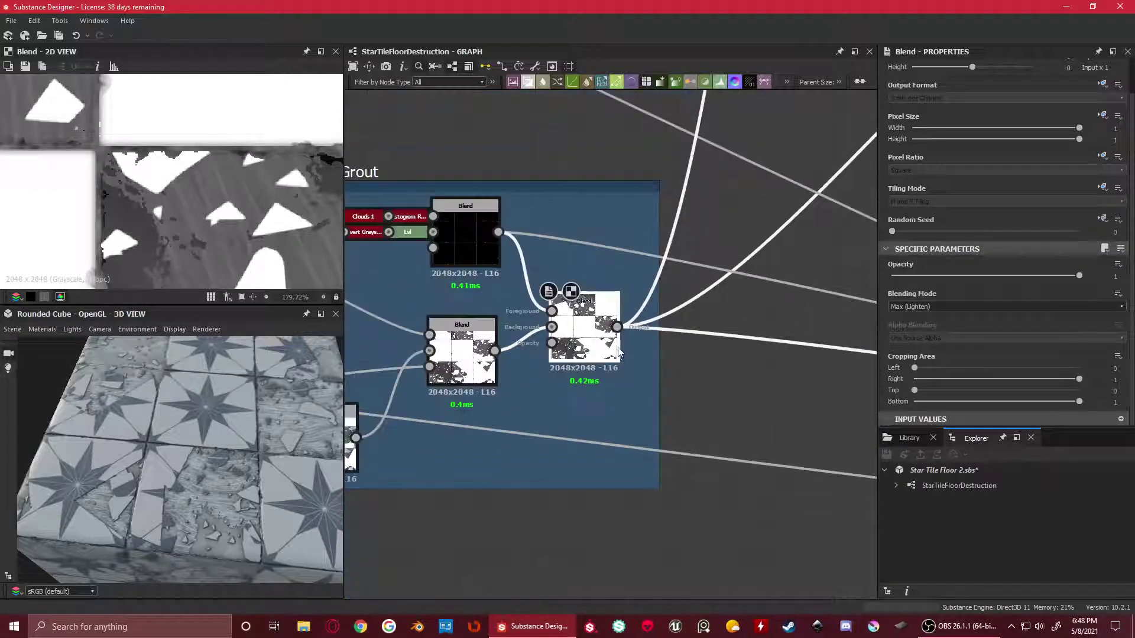
pyautogui.scroll(-5, 623, 416)
pyautogui.scroll(4, 650, 366)
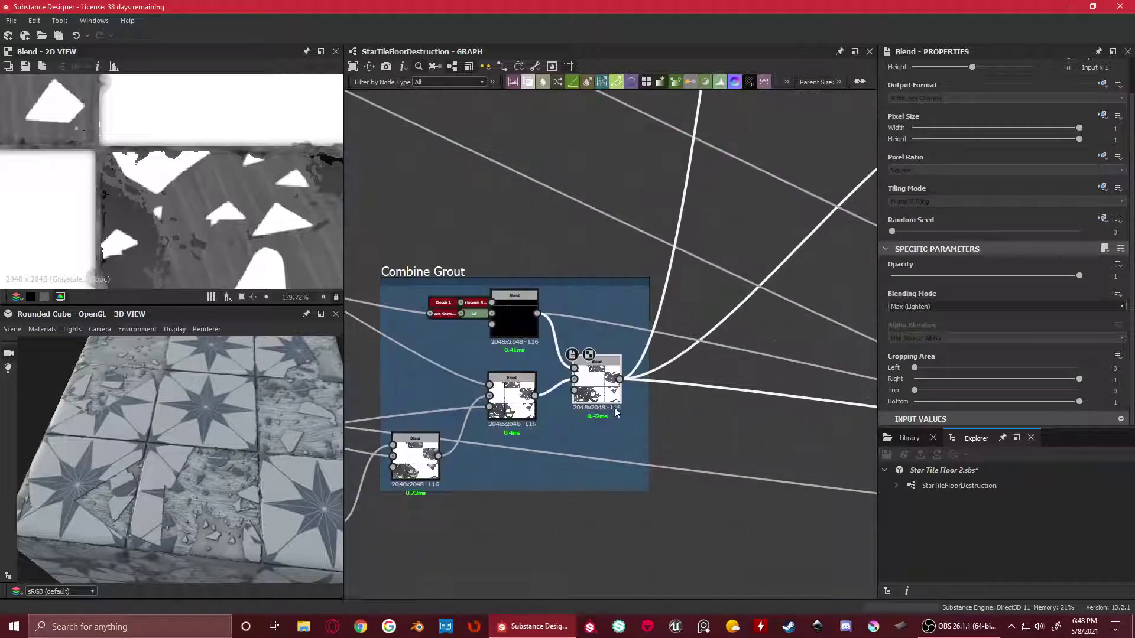
# Follow the Combine Grout output to the Final Blend node and preview it
pyautogui.scroll(-5, 685, 322)
pyautogui.moveTo(711, 259); pyautogui.dragTo(542, 343, button='middle')
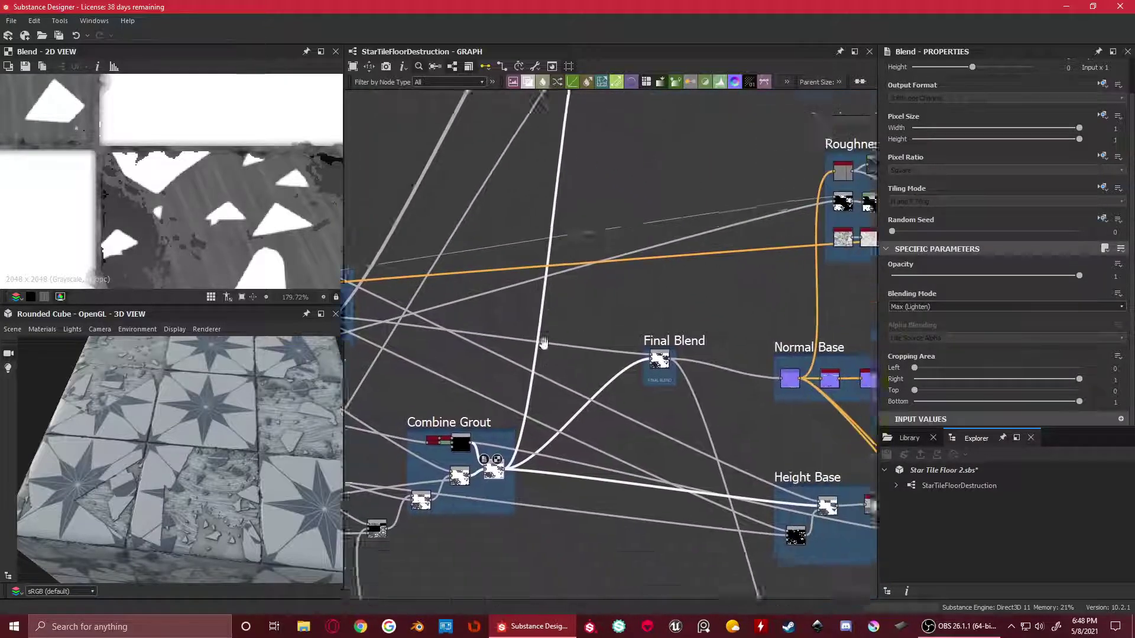
pyautogui.scroll(4, 565, 387)
pyautogui.doubleClick(703, 283)
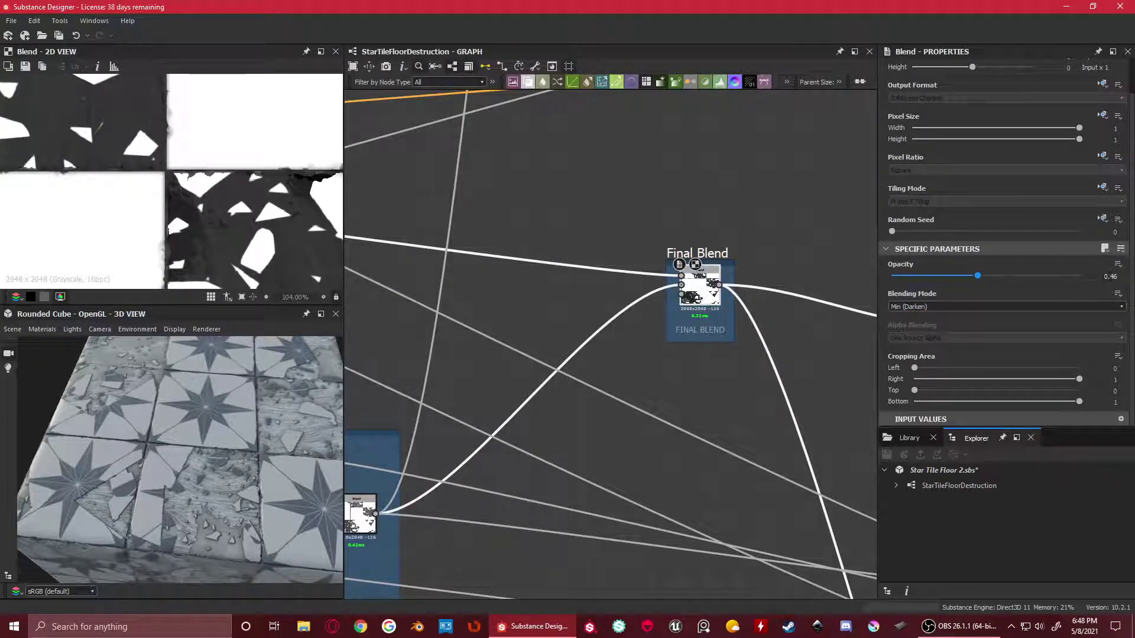
# Trace the Final Blend's other input back to the Marble Applied Levels node, preview it and return to the Final Blend
pyautogui.scroll(-2, 703, 332)
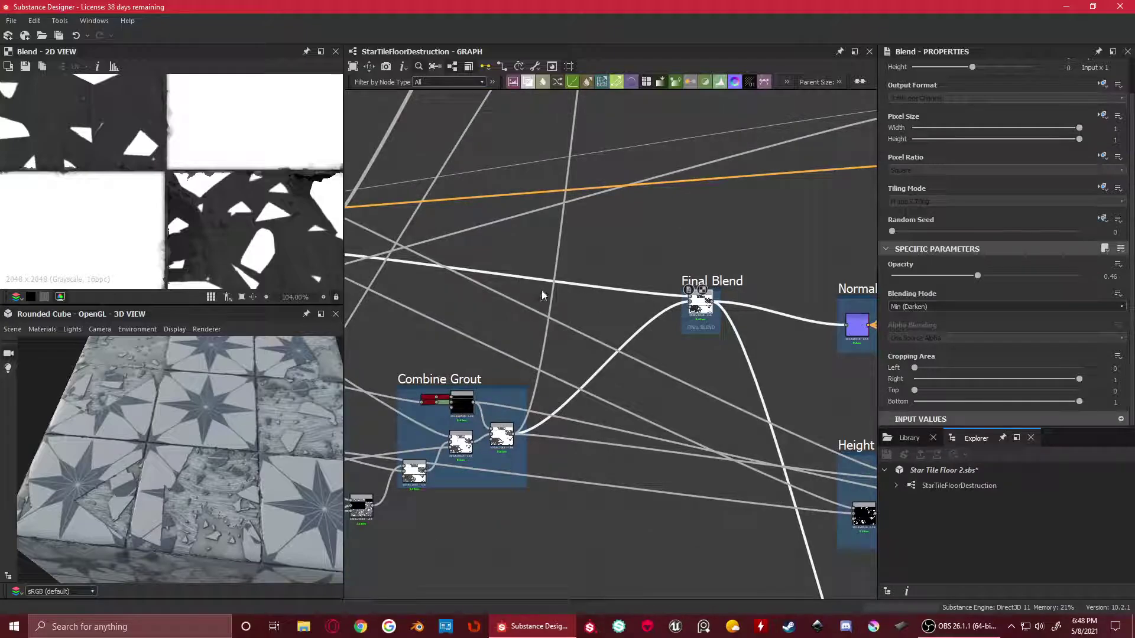
pyautogui.moveTo(539, 296); pyautogui.dragTo(821, 327, button='middle')
pyautogui.scroll(3, 488, 293)
pyautogui.doubleClick(462, 287)
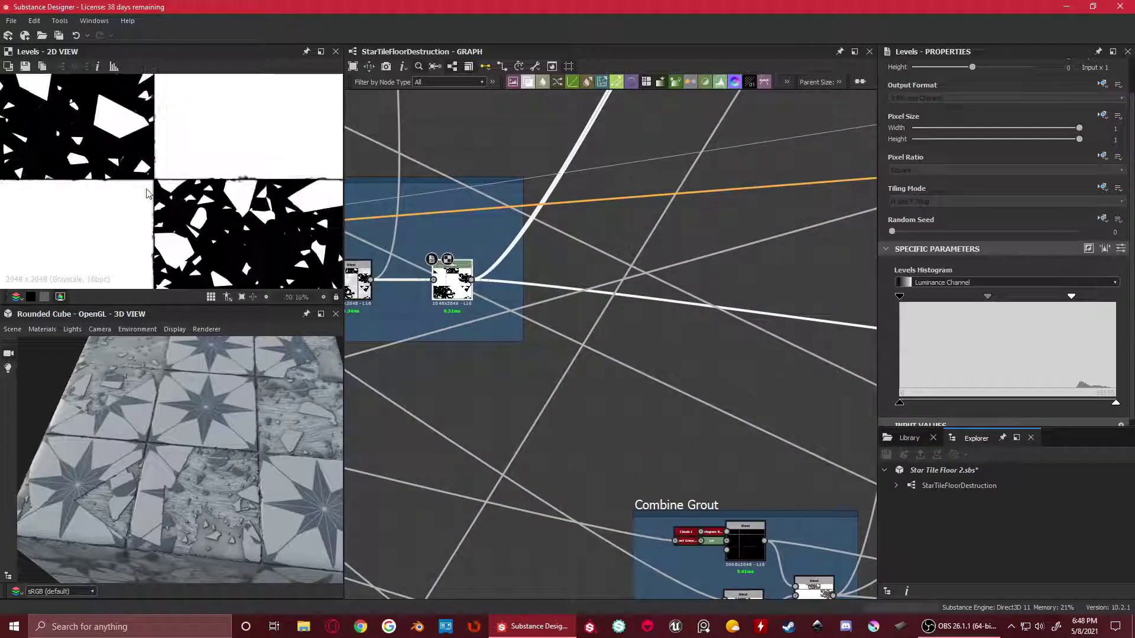
pyautogui.scroll(-3, 461, 288)
pyautogui.moveTo(674, 332); pyautogui.dragTo(546, 344, button='middle')
pyautogui.scroll(3, 539, 355)
pyautogui.doubleClick(538, 353)
# Locate the Combine Star Tile With Fragmented Star Tiles frame in the graph and preview its Multiply Blend
pyautogui.scroll(-3, 533, 324)
pyautogui.scroll(-3, 619, 301)
pyautogui.scroll(3, 526, 317)
pyautogui.scroll(2, 526, 317)
pyautogui.scroll(-4, 526, 317)
pyautogui.scroll(1, 546, 344)
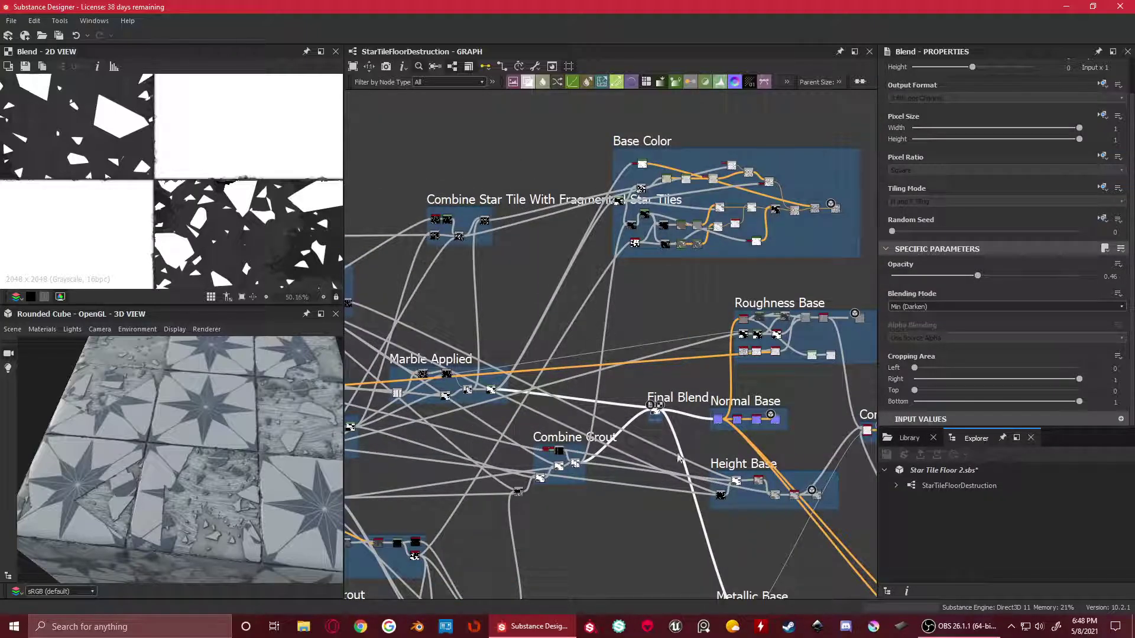
pyautogui.scroll(1, 612, 285)
pyautogui.moveTo(612, 284); pyautogui.dragTo(590, 343, button='middle')
pyautogui.scroll(2, 590, 343)
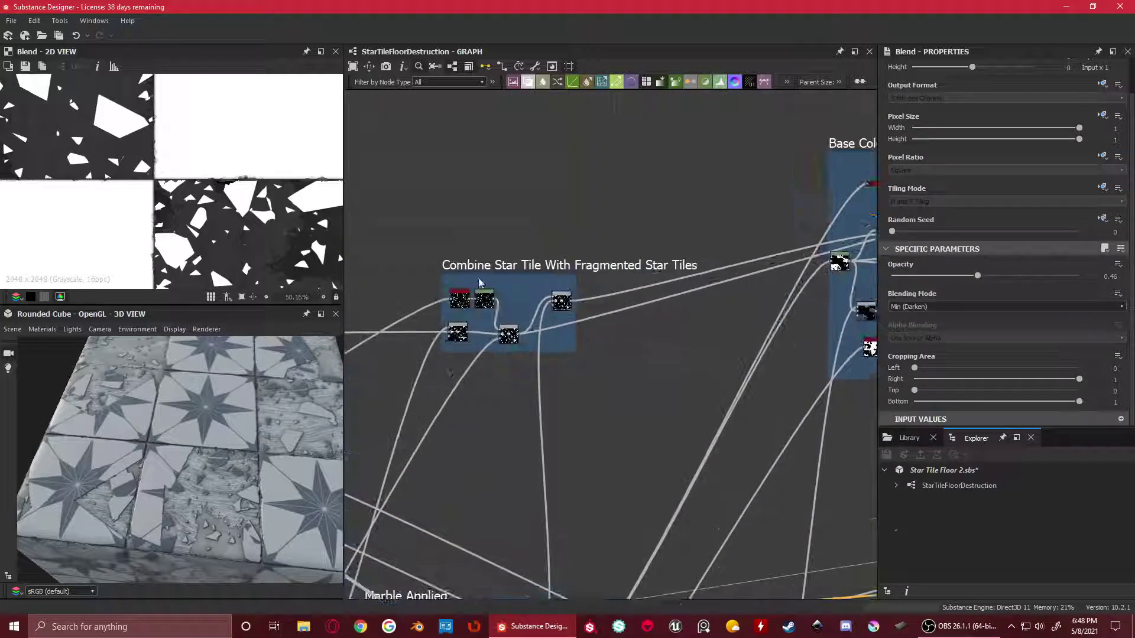
pyautogui.moveTo(482, 284); pyautogui.dragTo(536, 293, button='middle')
pyautogui.scroll(1, 536, 293)
pyautogui.scroll(1, 532, 331)
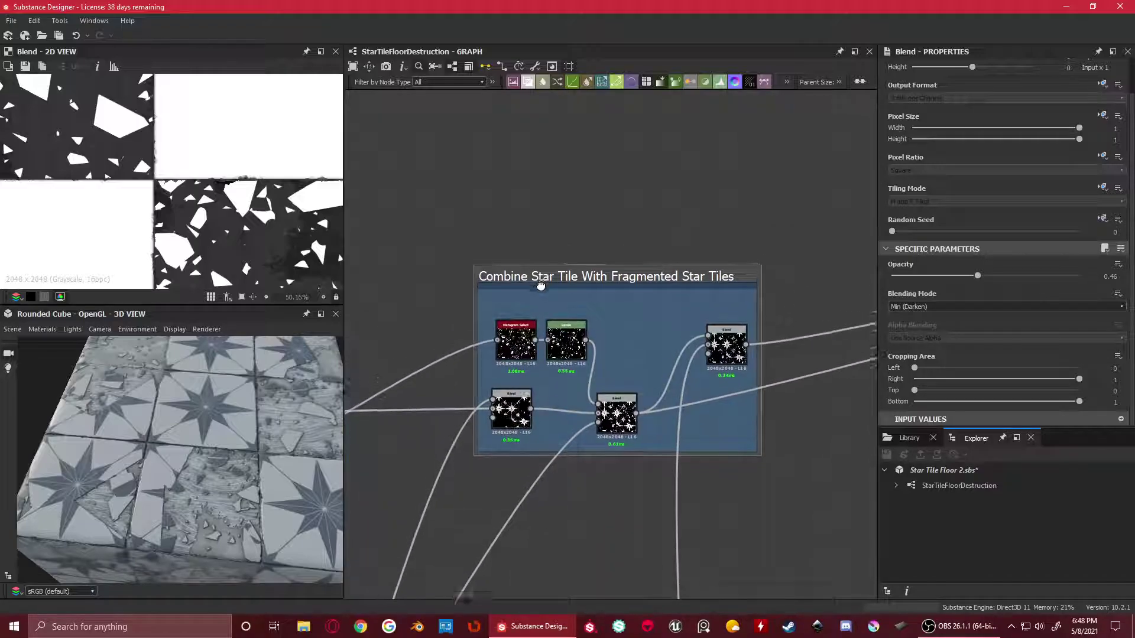
pyautogui.moveTo(531, 355); pyautogui.dragTo(531, 374, button='middle')
pyautogui.doubleClick(528, 395)
pyautogui.scroll(-2, 239, 212)
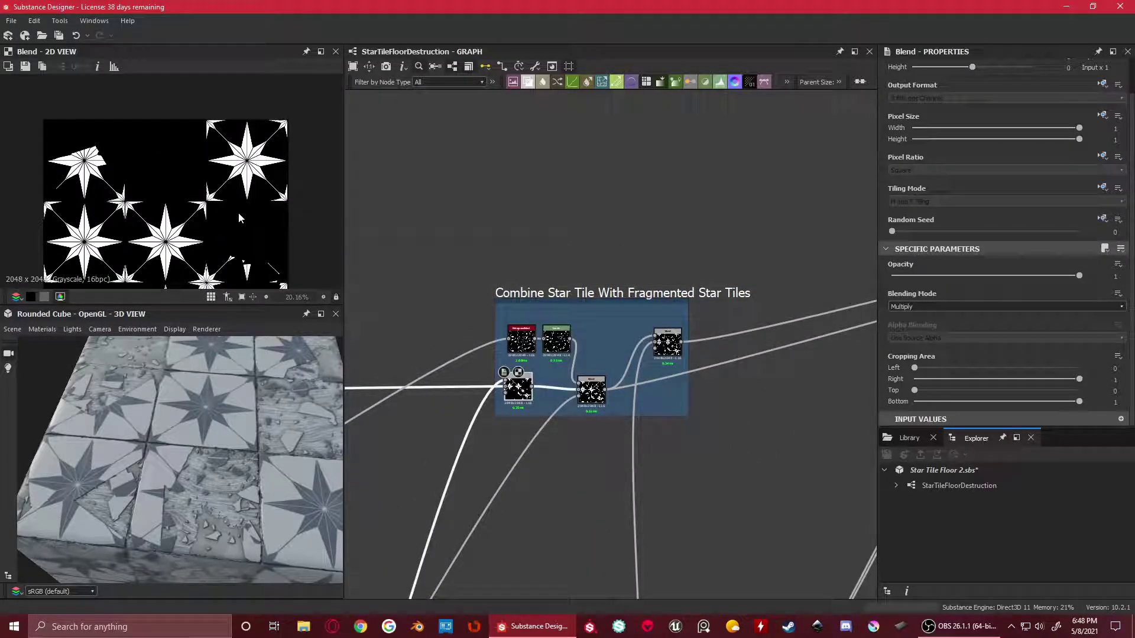
# Examine the whole and fragmented star tiles up close on the 3D rounded cube
pyautogui.scroll(2, 264, 406)
pyautogui.moveTo(264, 405); pyautogui.dragTo(215, 430)
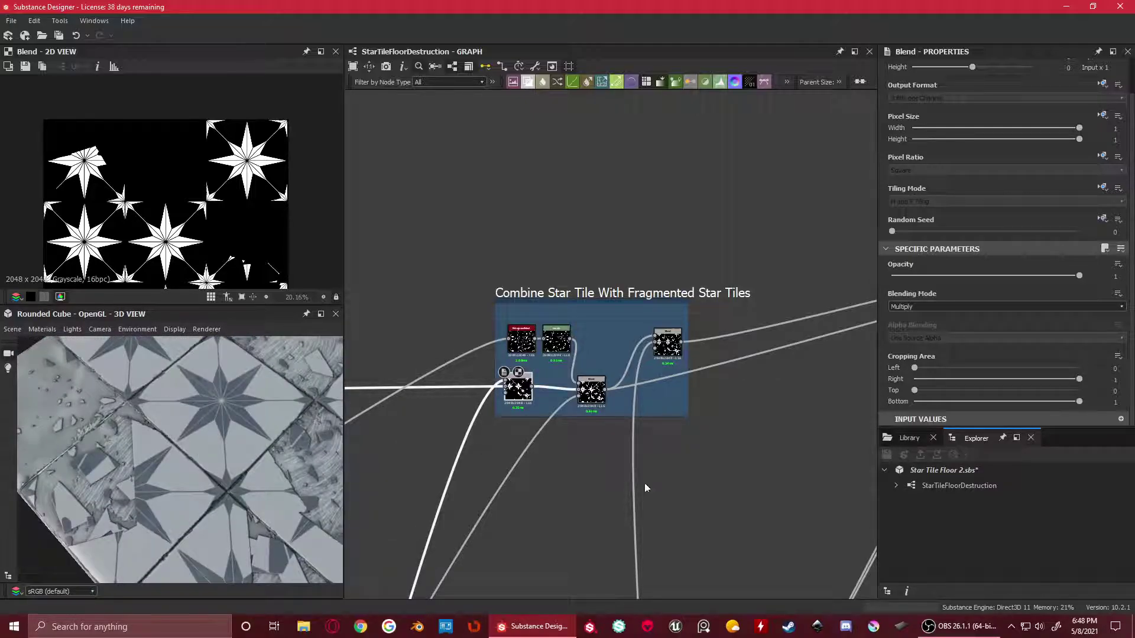
pyautogui.scroll(3, 594, 344)
pyautogui.moveTo(229, 477); pyautogui.dragTo(220, 435)
# Trace the star-tile frame's input back to the Vector Warp Grayscale node and preview its fragments
pyautogui.moveTo(534, 426); pyautogui.dragTo(871, 261, button='middle')
pyautogui.scroll(-4, 613, 290)
pyautogui.moveTo(422, 428); pyautogui.dragTo(597, 361, button='middle')
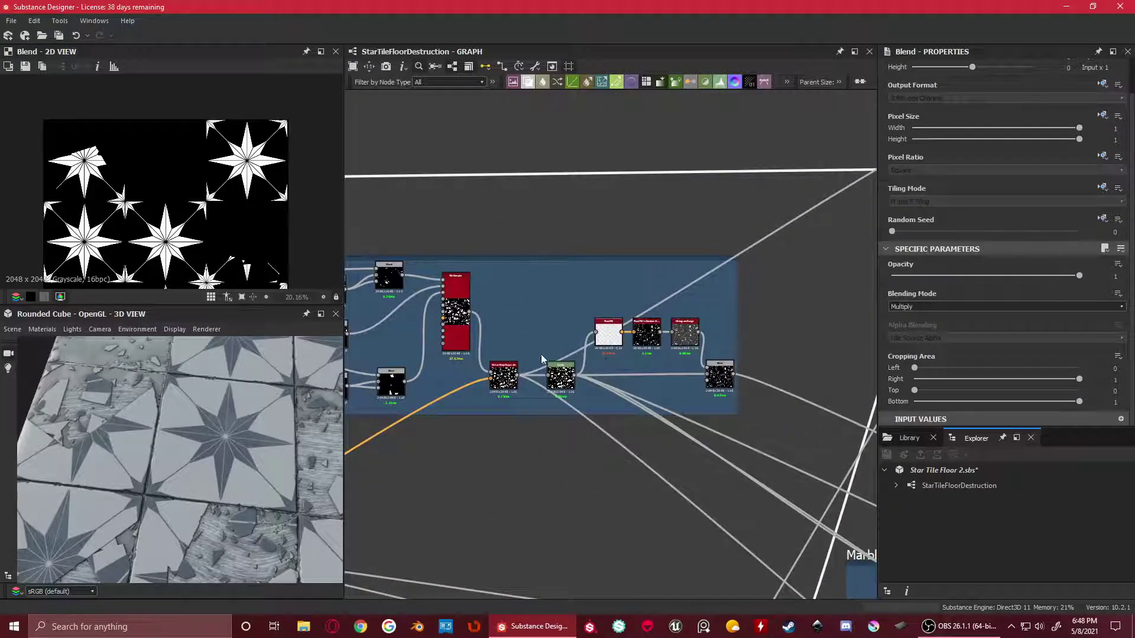
pyautogui.scroll(5, 541, 358)
pyautogui.doubleClick(452, 383)
pyautogui.scroll(3, 165, 169)
pyautogui.scroll(-4, 659, 359)
# Follow the Vector Warp Grayscale output to Histogram Select in the star-tile frame, preview it and review its instance parameters
pyautogui.moveTo(857, 292); pyautogui.dragTo(826, 250, button='middle')
pyautogui.scroll(1, 620, 339)
pyautogui.scroll(-3, 619, 339)
pyautogui.scroll(3, 461, 386)
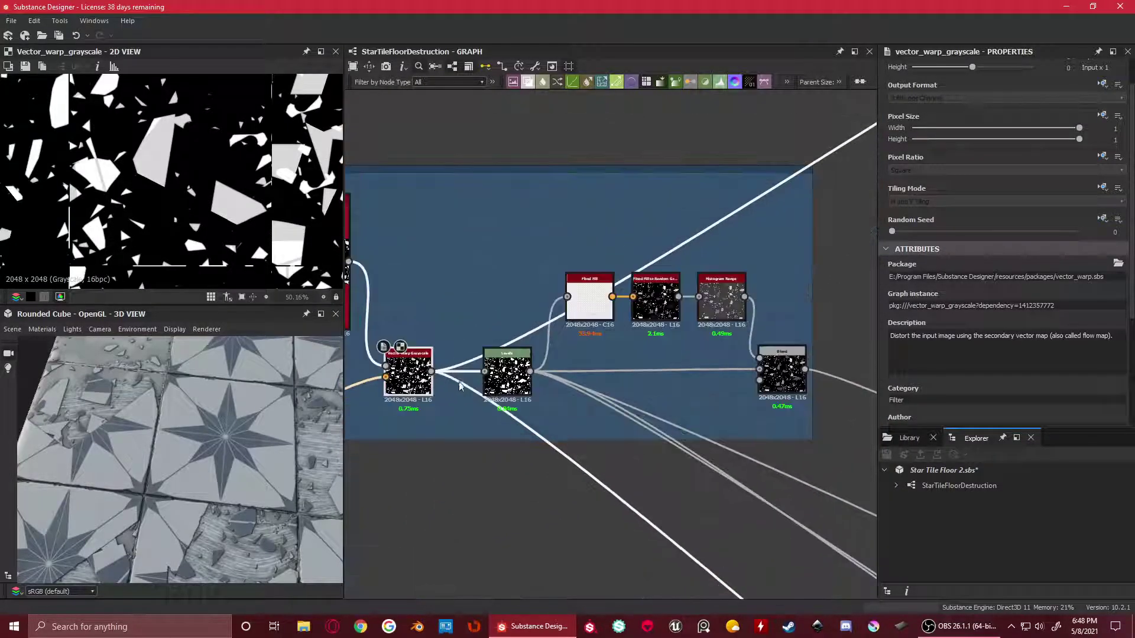
pyautogui.scroll(-3, 385, 403)
pyautogui.moveTo(863, 147); pyautogui.dragTo(656, 296, button='middle')
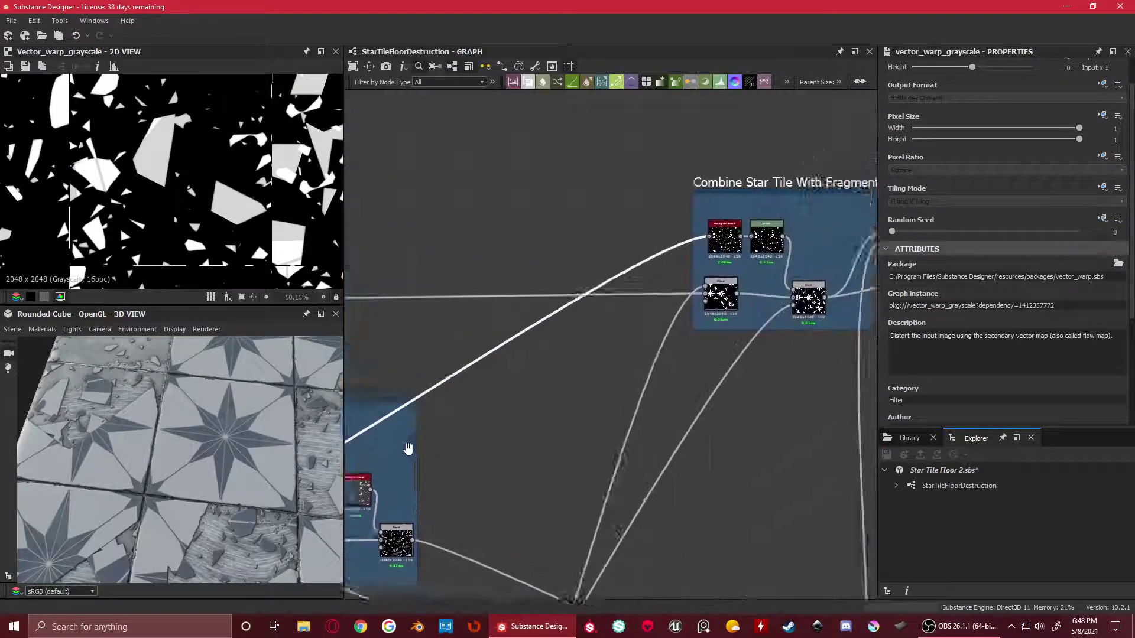
pyautogui.scroll(2, 658, 289)
pyautogui.moveTo(658, 289); pyautogui.dragTo(678, 299)
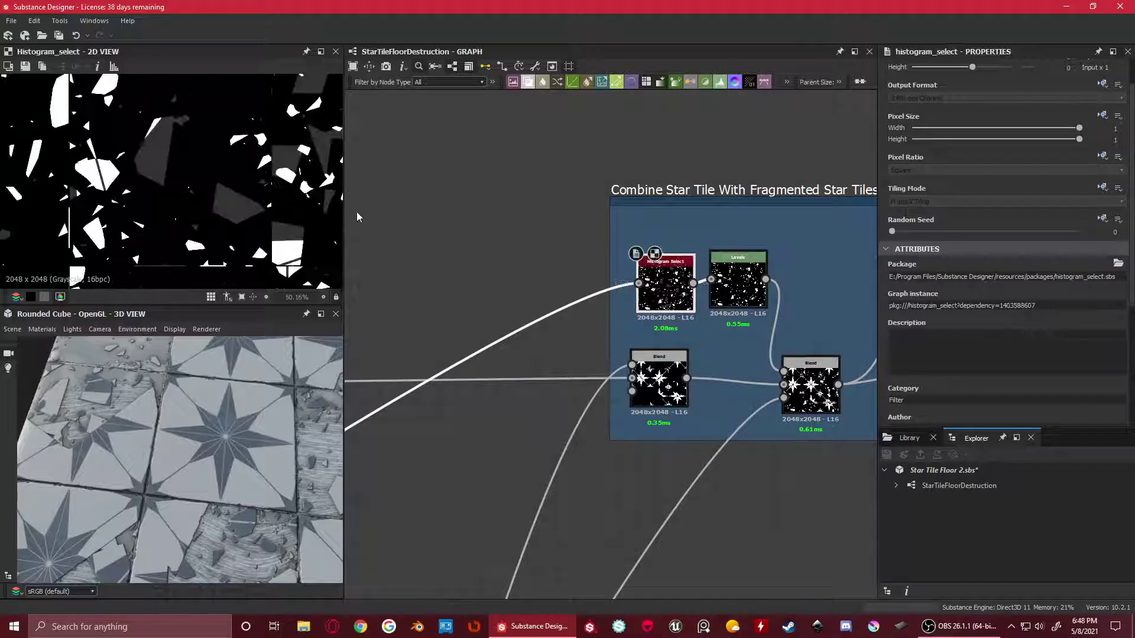
pyautogui.scroll(-5, 995, 260)
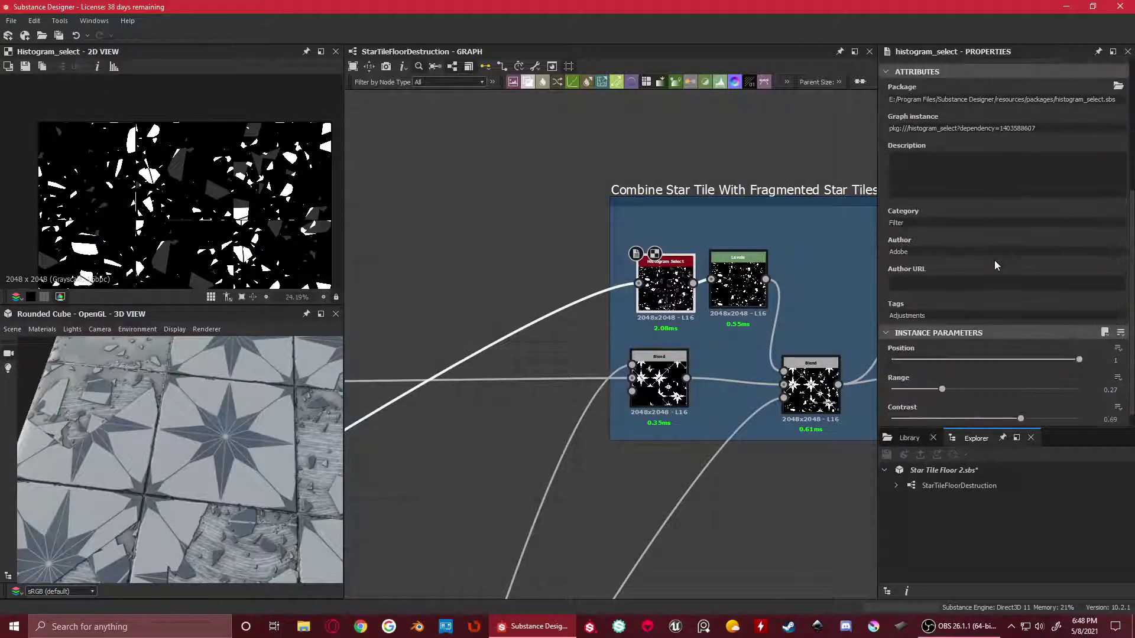
# Examine the Histogram Select's fragments and its Position, Range and Contrast parameters, and compare them with a whole star tile on the 3D model
pyautogui.scroll(-1, 182, 168)
pyautogui.scroll(3, 180, 163)
pyautogui.scroll(-3, 192, 161)
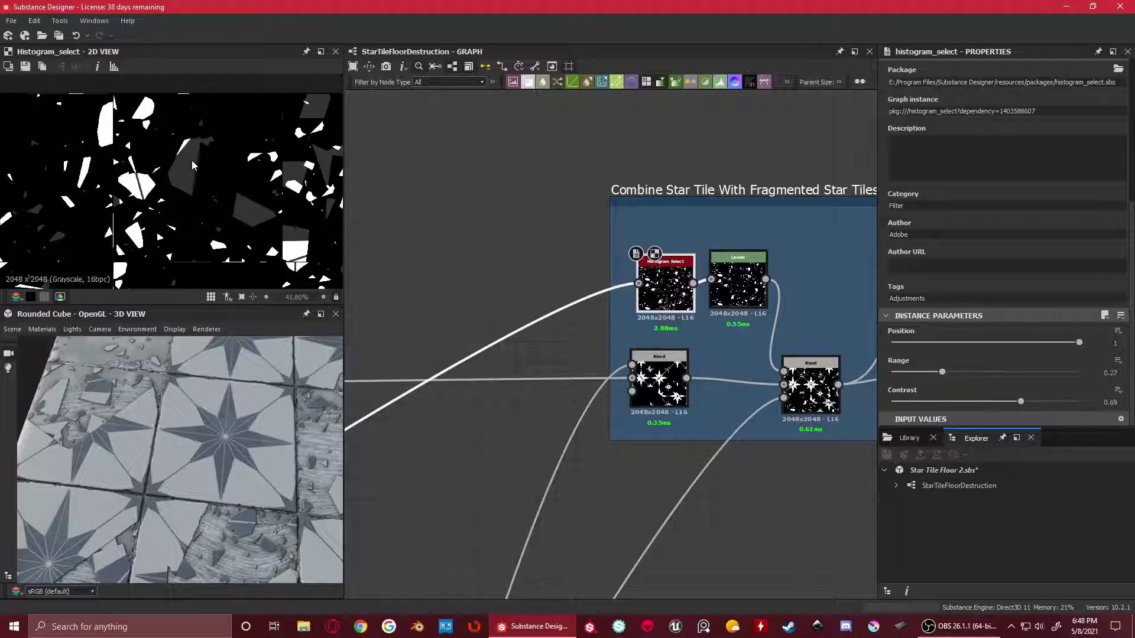
pyautogui.scroll(3, 144, 168)
pyautogui.scroll(2, 223, 144)
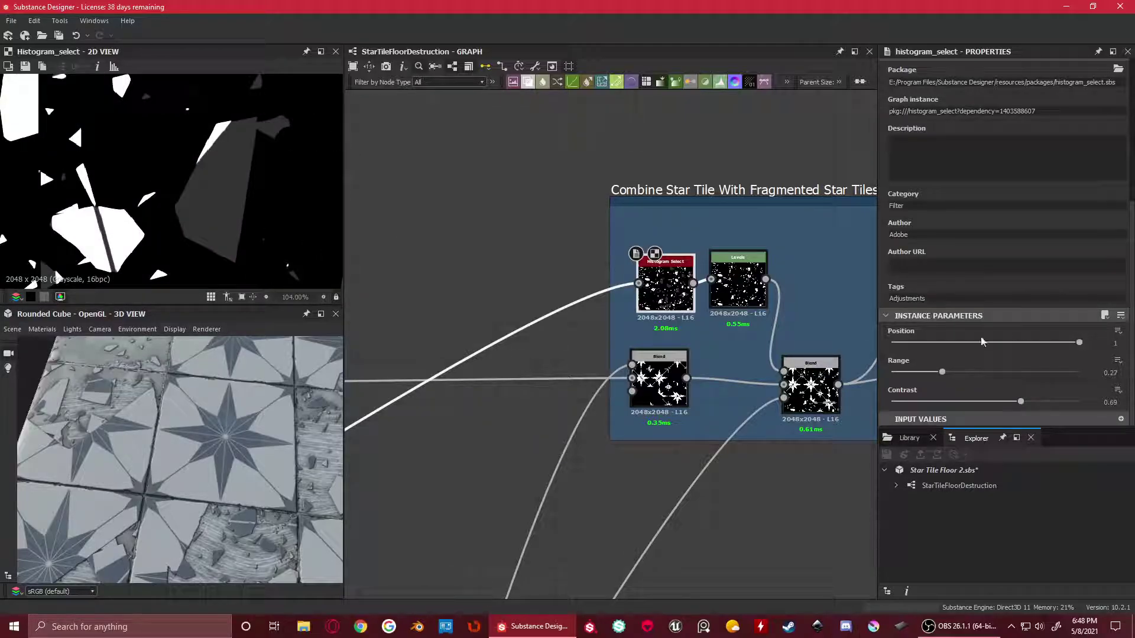
pyautogui.scroll(-2, 167, 181)
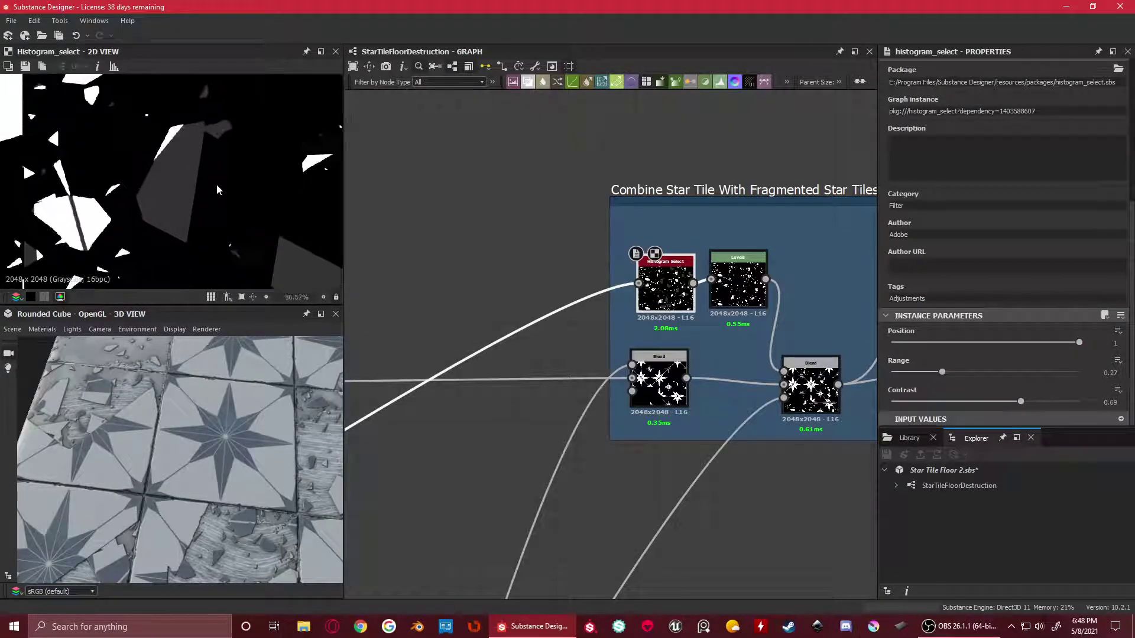
pyautogui.scroll(-1, 513, 335)
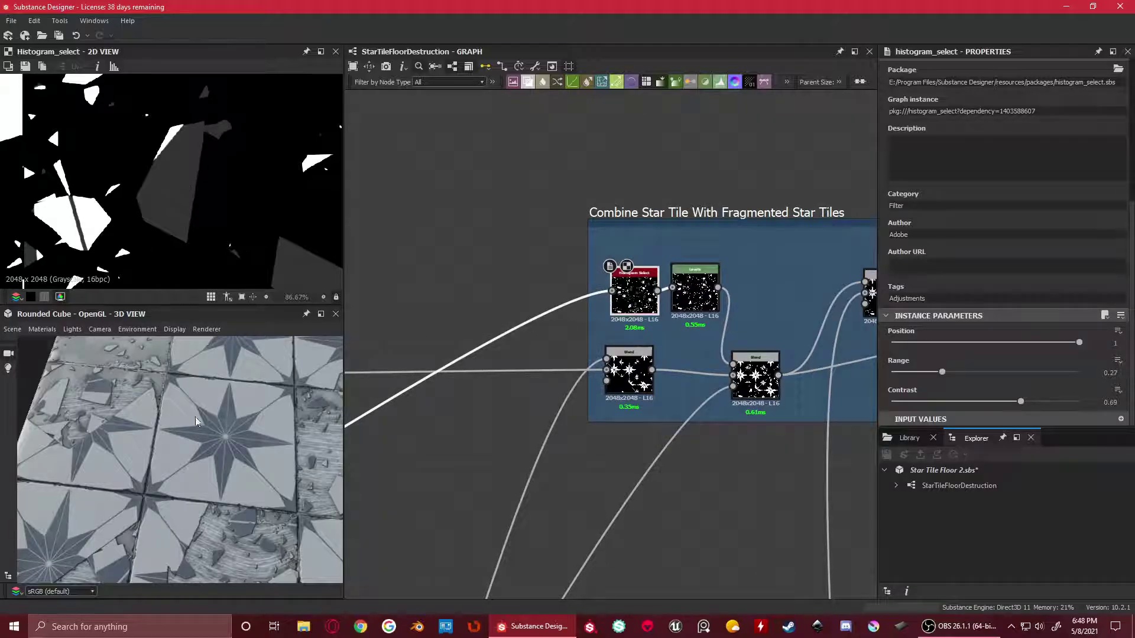
pyautogui.moveTo(196, 421); pyautogui.dragTo(160, 440, button='middle')
pyautogui.scroll(3, 160, 442)
# Trace the Histogram Select's input back to the Vector Warp Grayscale node and preview its fragments
pyautogui.scroll(-4, 558, 389)
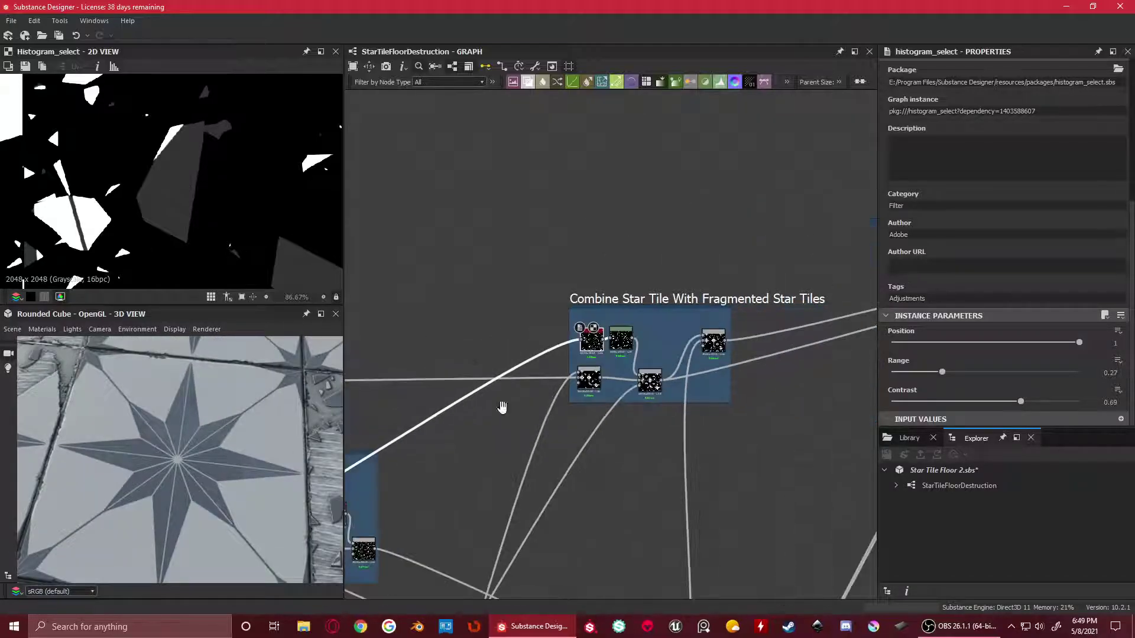
pyautogui.moveTo(502, 406); pyautogui.dragTo(821, 255, button='middle')
pyautogui.scroll(3, 565, 402)
pyautogui.doubleClick(475, 395)
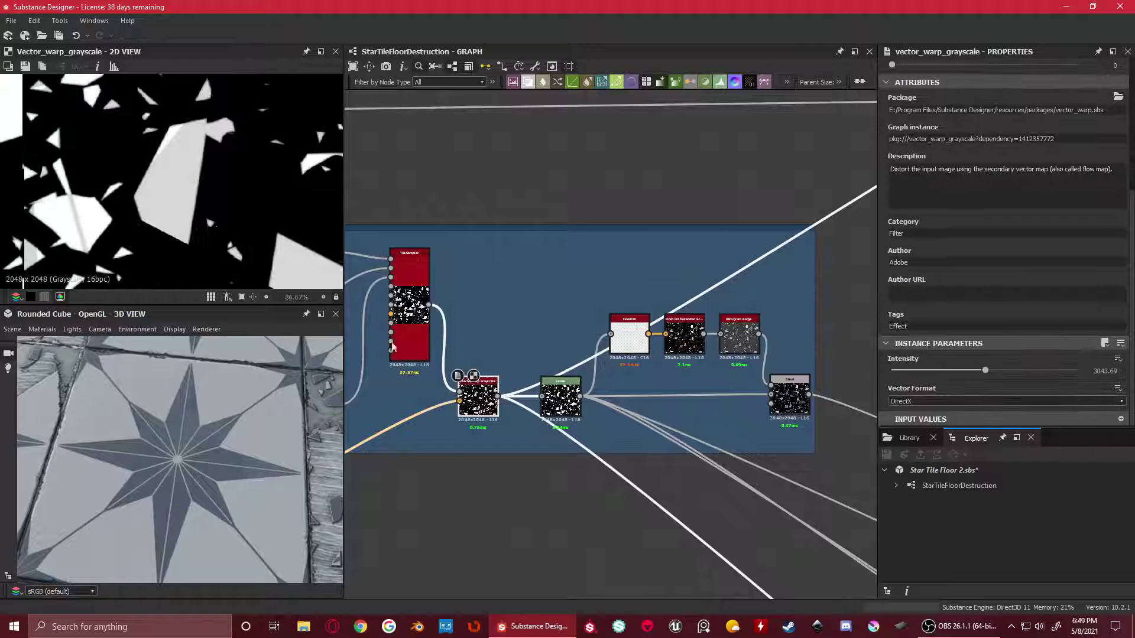
# Return to the star-tile frame and preview the Levels node's fragments up close
pyautogui.scroll(-3, 672, 289)
pyautogui.moveTo(857, 159); pyautogui.dragTo(509, 284, button='middle')
pyautogui.scroll(4, 621, 295)
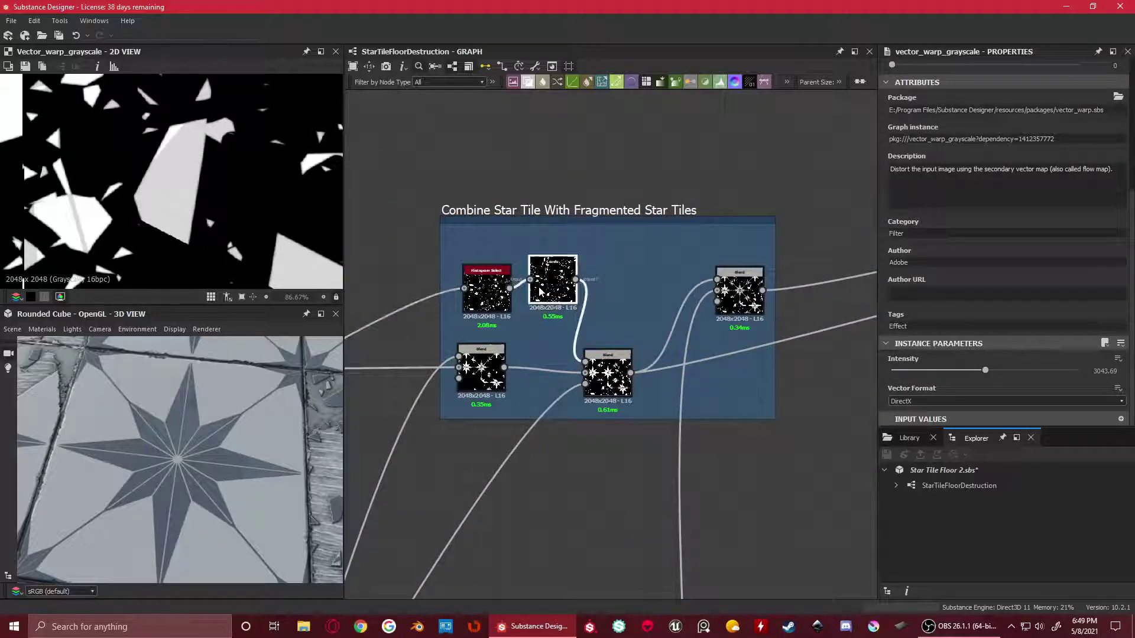
pyautogui.doubleClick(547, 288)
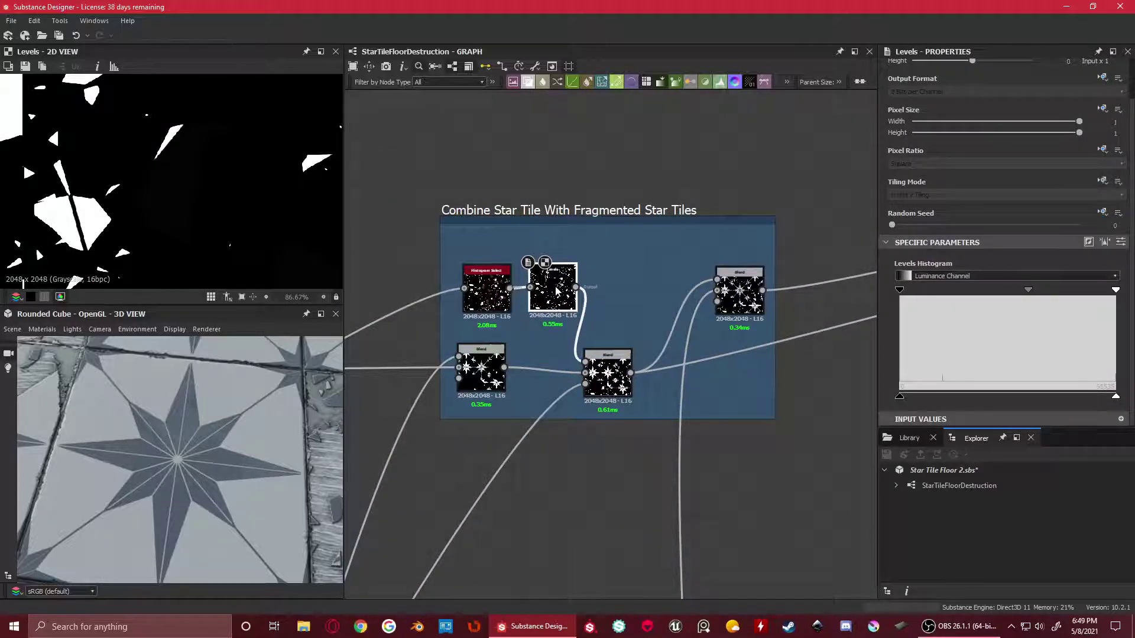
pyautogui.scroll(1, 606, 354)
pyautogui.scroll(-3, 196, 211)
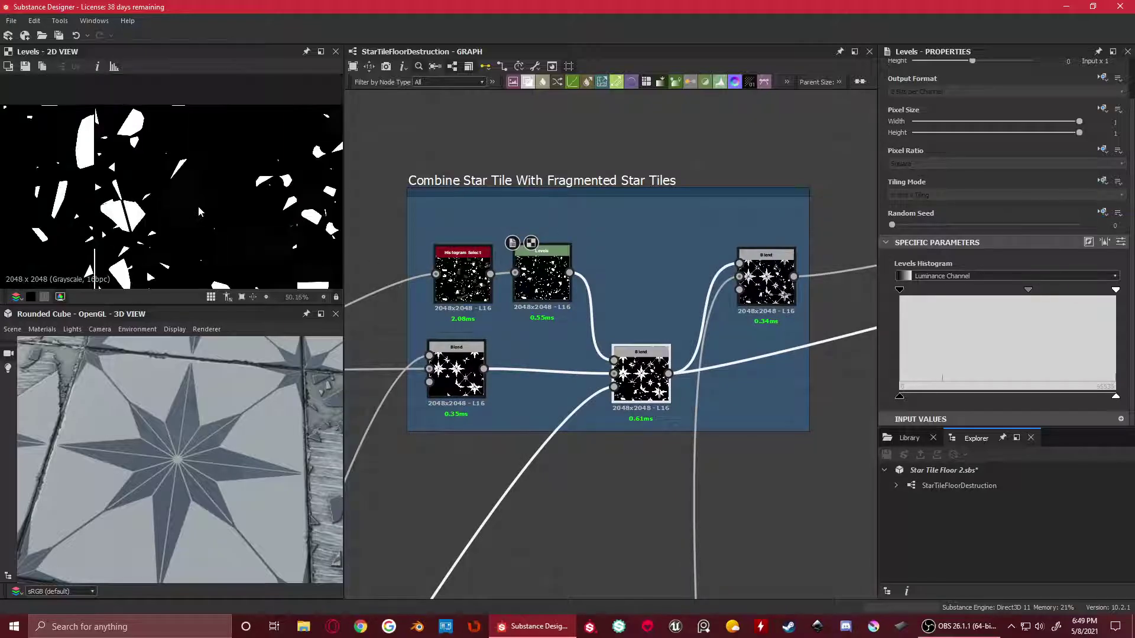
pyautogui.scroll(4, 187, 203)
# Compare the Histogram Select output with the Levels output and check the star tile from another angle in 3D
pyautogui.doubleClick(470, 270)
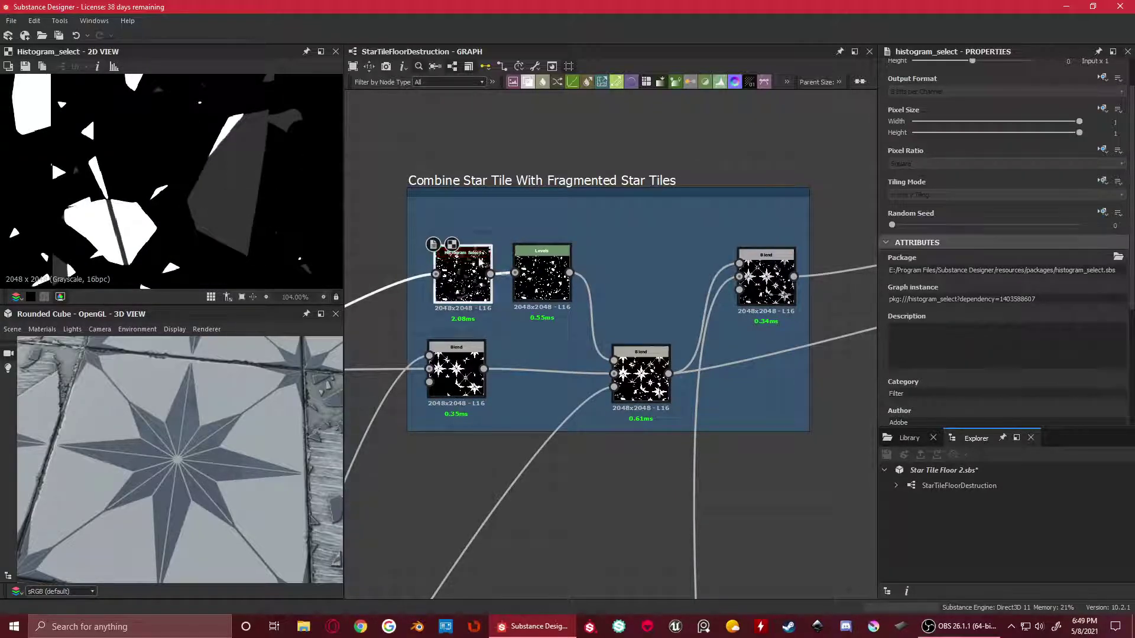
pyautogui.doubleClick(528, 280)
pyautogui.scroll(-4, 186, 222)
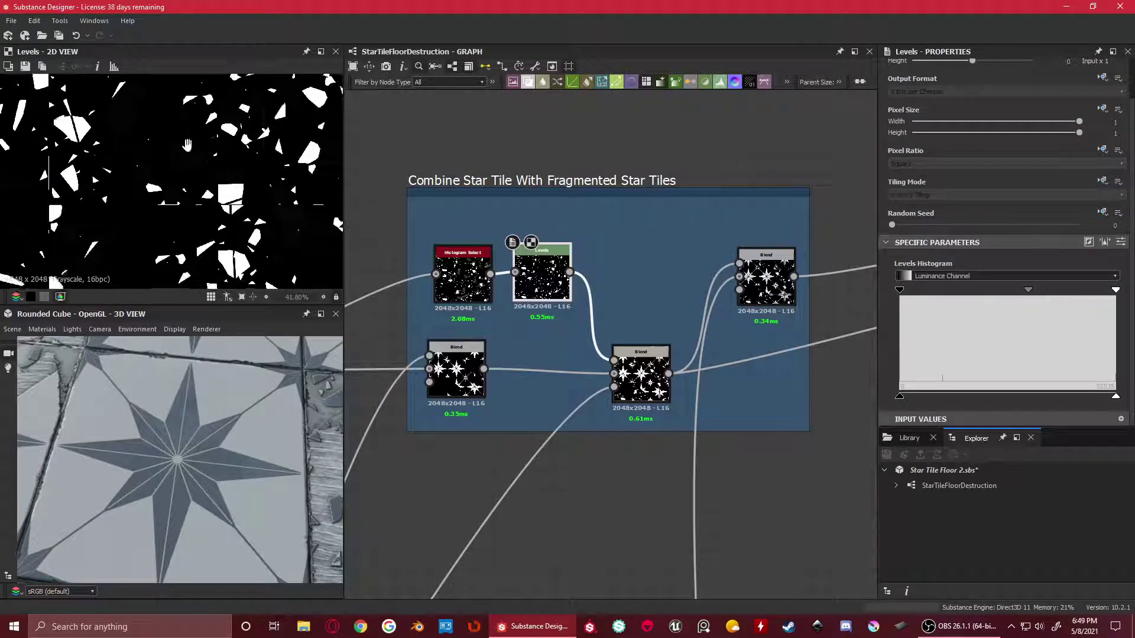
pyautogui.scroll(3, 233, 170)
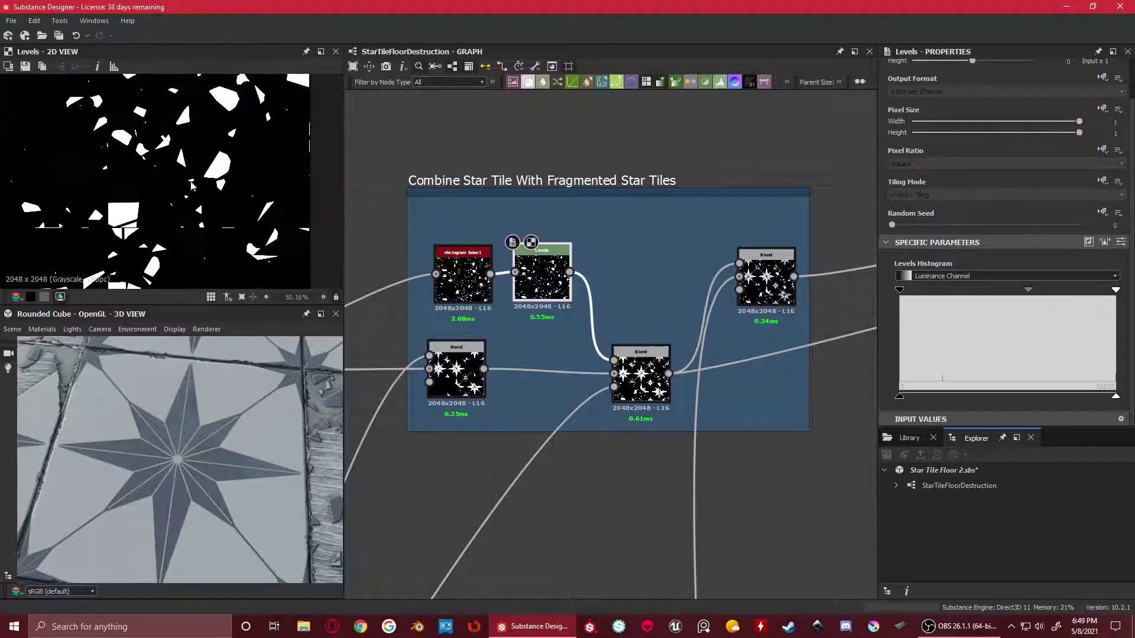
pyautogui.scroll(-3, 182, 118)
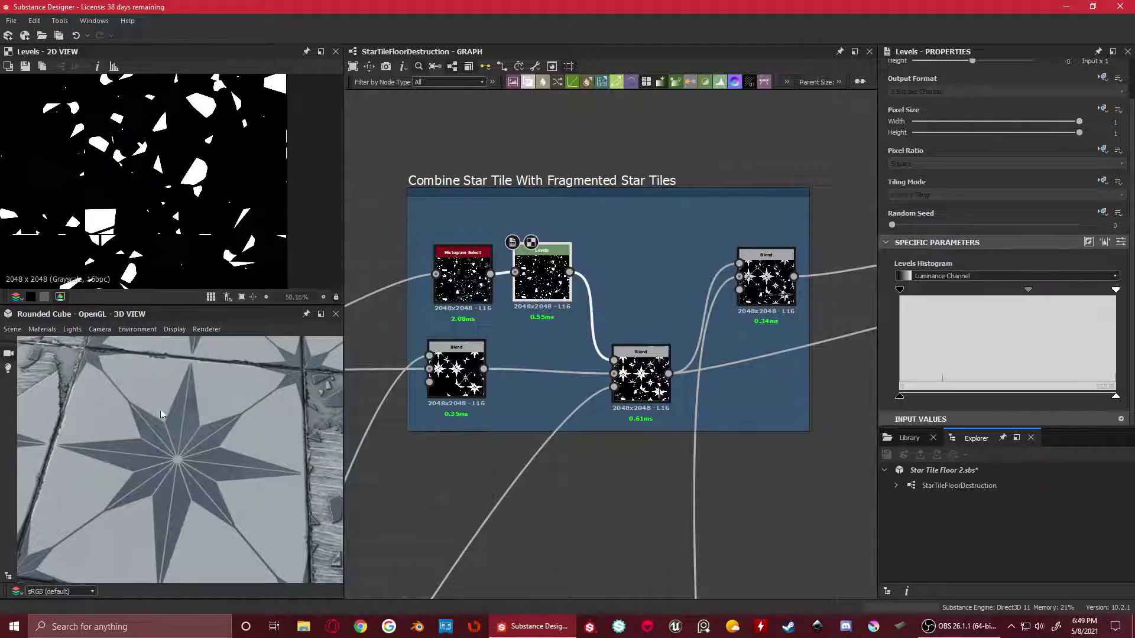
pyautogui.moveTo(153, 454); pyautogui.dragTo(197, 471)
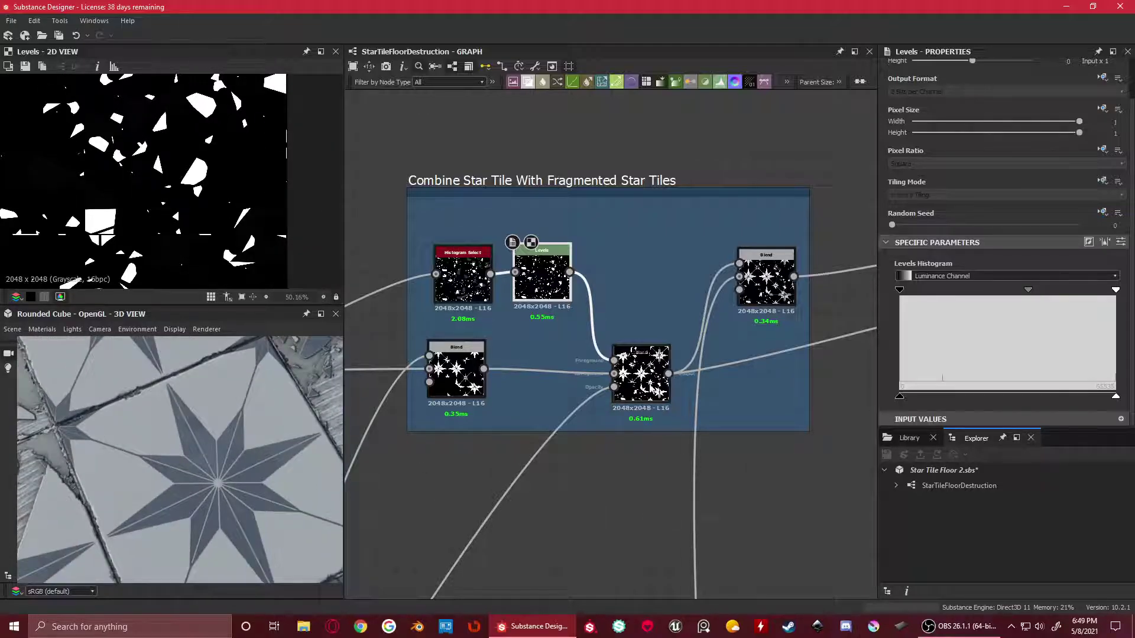
# Preview the Max (Lighten) Blend that combines the fragments with the star tiles and examine its result
pyautogui.scroll(3, 650, 371)
pyautogui.doubleClick(650, 372)
pyautogui.scroll(-4, 244, 171)
pyautogui.scroll(4, 179, 204)
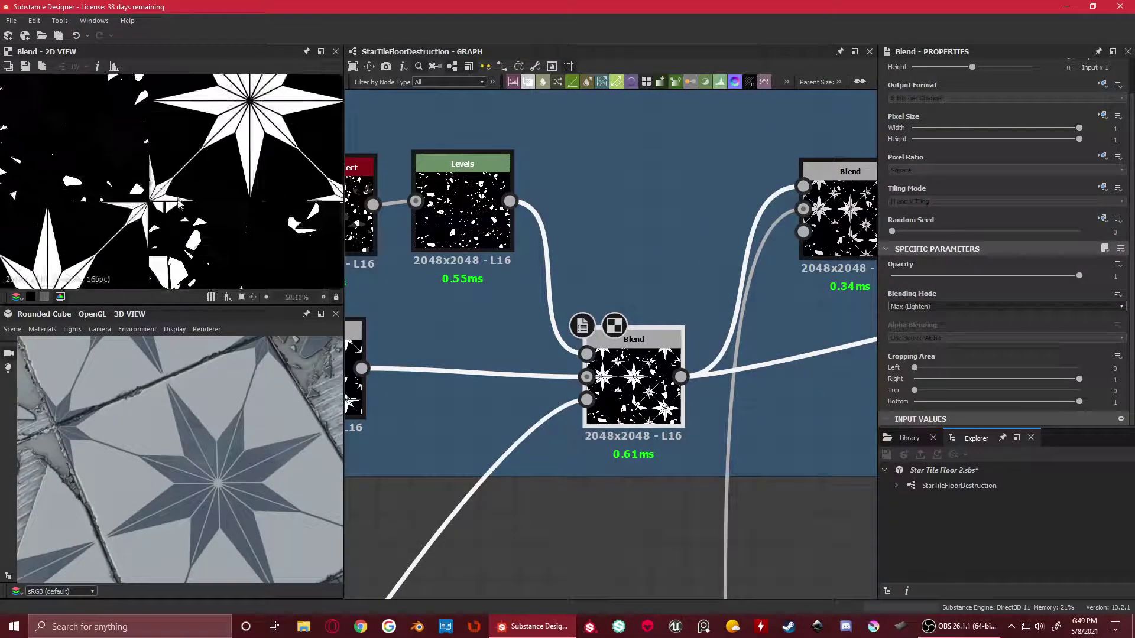
pyautogui.scroll(-2, 179, 204)
pyautogui.scroll(-3, 545, 342)
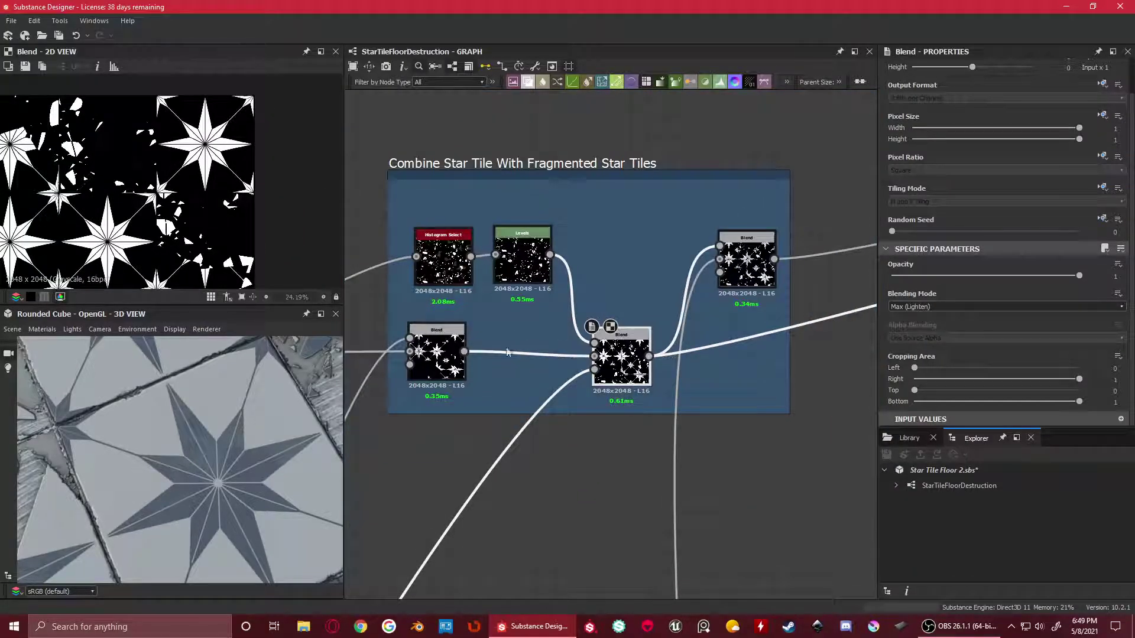
# Preview the Multiply Blend that feeds the Max (Lighten) Blend's background
pyautogui.scroll(-2, 505, 347)
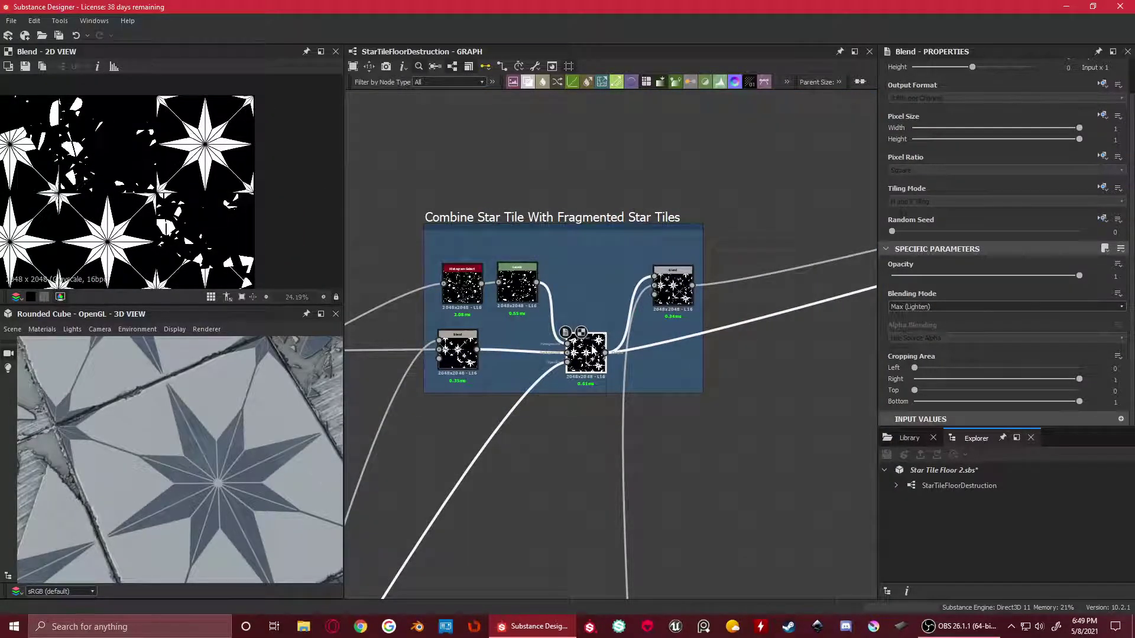
pyautogui.scroll(2, 522, 329)
pyautogui.moveTo(640, 317); pyautogui.dragTo(714, 309, button='middle')
pyautogui.click(612, 330)
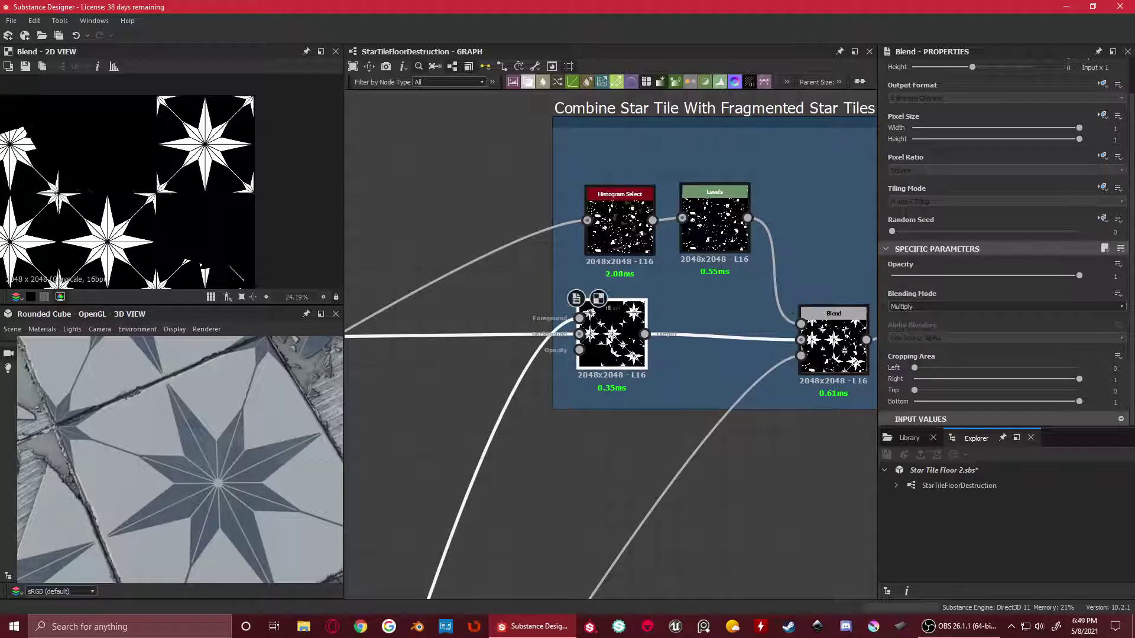
# Trace the Multiply Blend's background input back to the star pattern's Safe Transform Grayscale, preview it and review its Tile parameter
pyautogui.scroll(-4, 575, 353)
pyautogui.scroll(-4, 575, 353)
pyautogui.scroll(5, 610, 343)
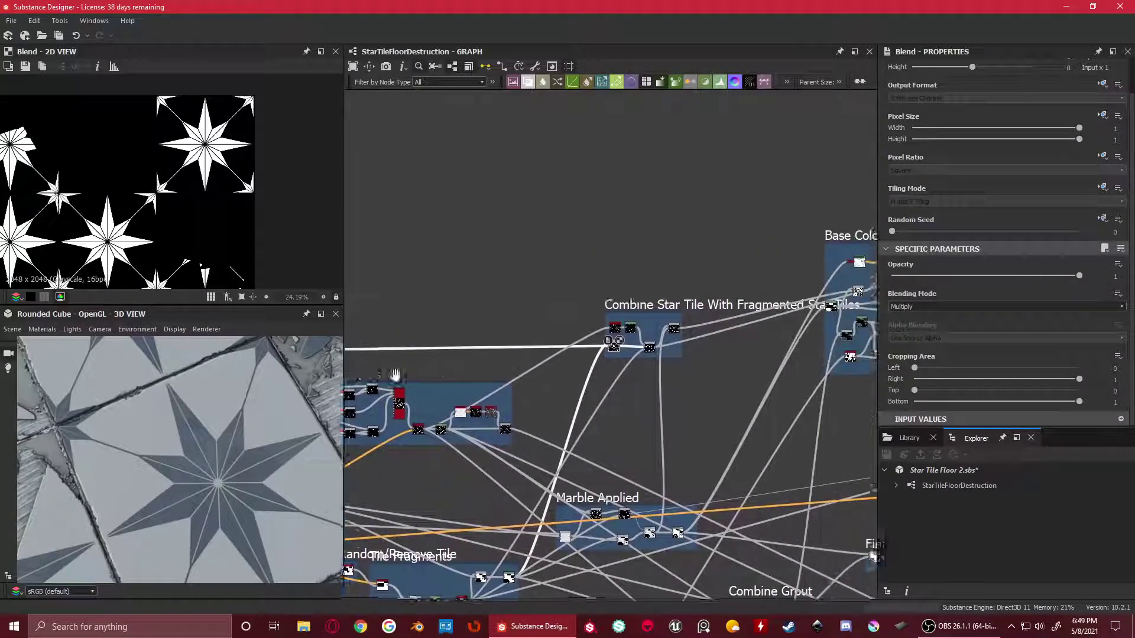
pyautogui.scroll(-2, 610, 343)
pyautogui.scroll(2, 603, 355)
pyautogui.scroll(4, 467, 360)
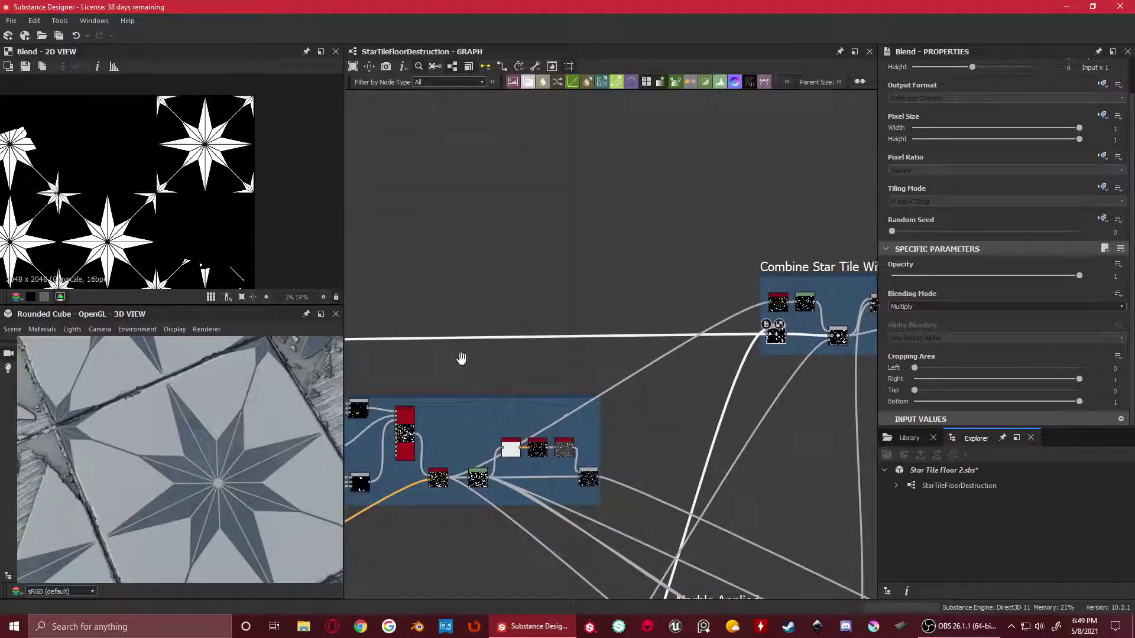
pyautogui.moveTo(475, 357); pyautogui.dragTo(656, 338, button='middle')
pyautogui.scroll(4, 580, 342)
pyautogui.scroll(-1, 574, 325)
pyautogui.moveTo(574, 325); pyautogui.dragTo(743, 257, button='middle')
pyautogui.scroll(-5, 605, 311)
pyautogui.moveTo(605, 315); pyautogui.dragTo(832, 314, button='middle')
pyautogui.moveTo(683, 344); pyautogui.dragTo(494, 365, button='middle')
pyautogui.scroll(5, 603, 310)
pyautogui.click(604, 307)
pyautogui.scroll(-3, 153, 188)
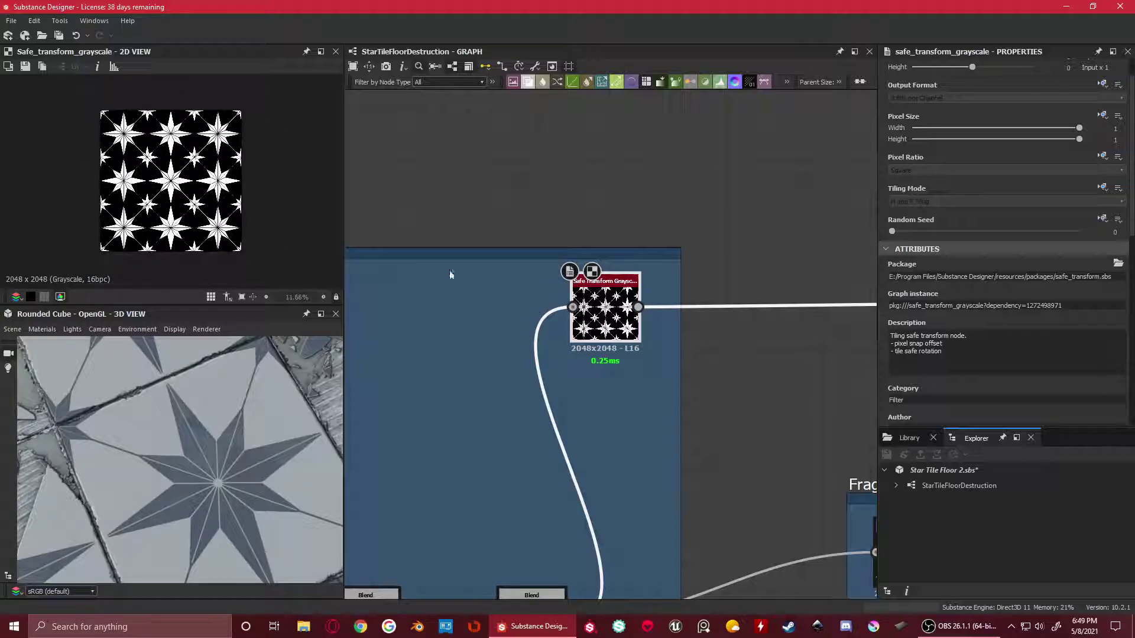
pyautogui.scroll(-5, 1056, 279)
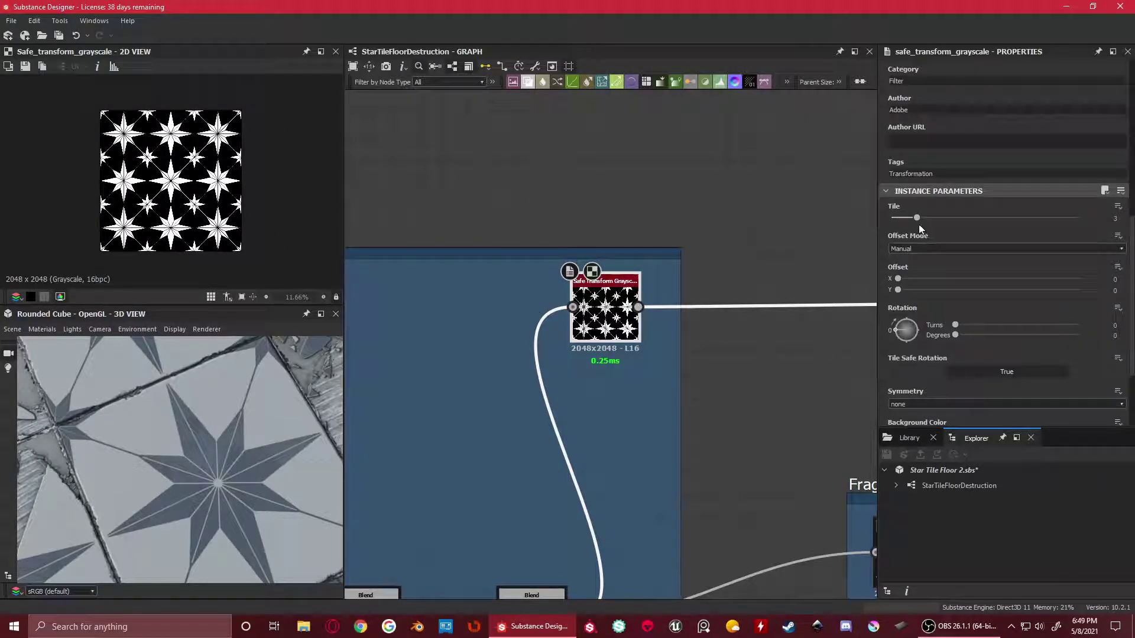
# Locate the Base Tile frame, preview its Slope Blur Grayscale and Safe Transform Grayscale nodes, and examine the tile grid and parameters
pyautogui.scroll(-5, 680, 361)
pyautogui.moveTo(679, 365); pyautogui.dragTo(673, 121, button='middle')
pyautogui.moveTo(547, 347); pyautogui.dragTo(727, 291, button='middle')
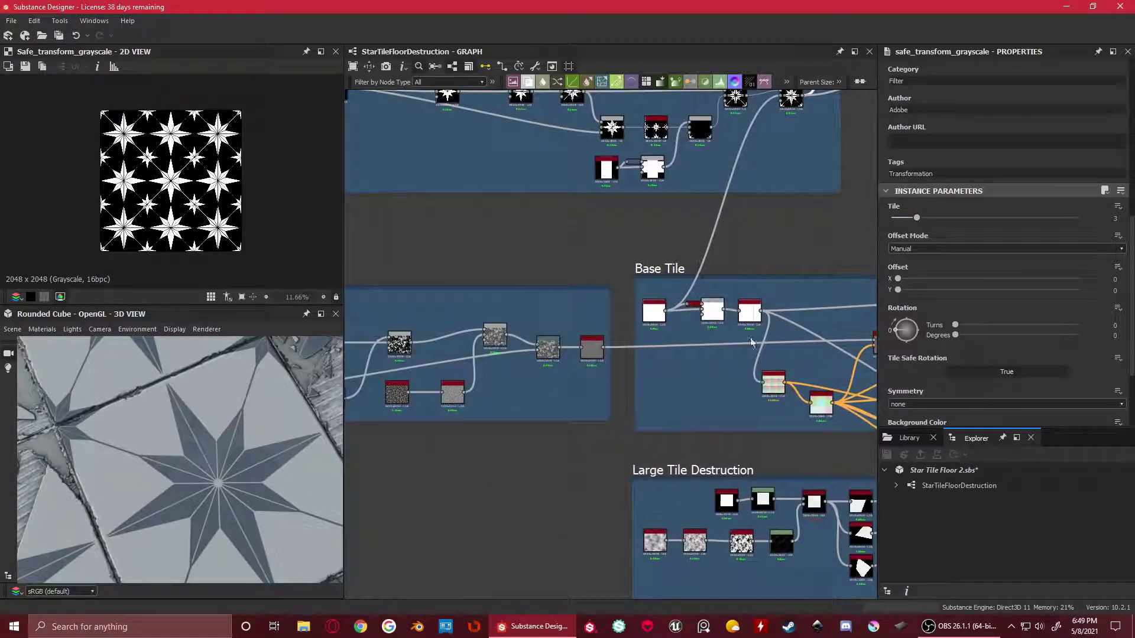
pyautogui.moveTo(819, 325); pyautogui.dragTo(482, 292, button='middle')
pyautogui.click(685, 269)
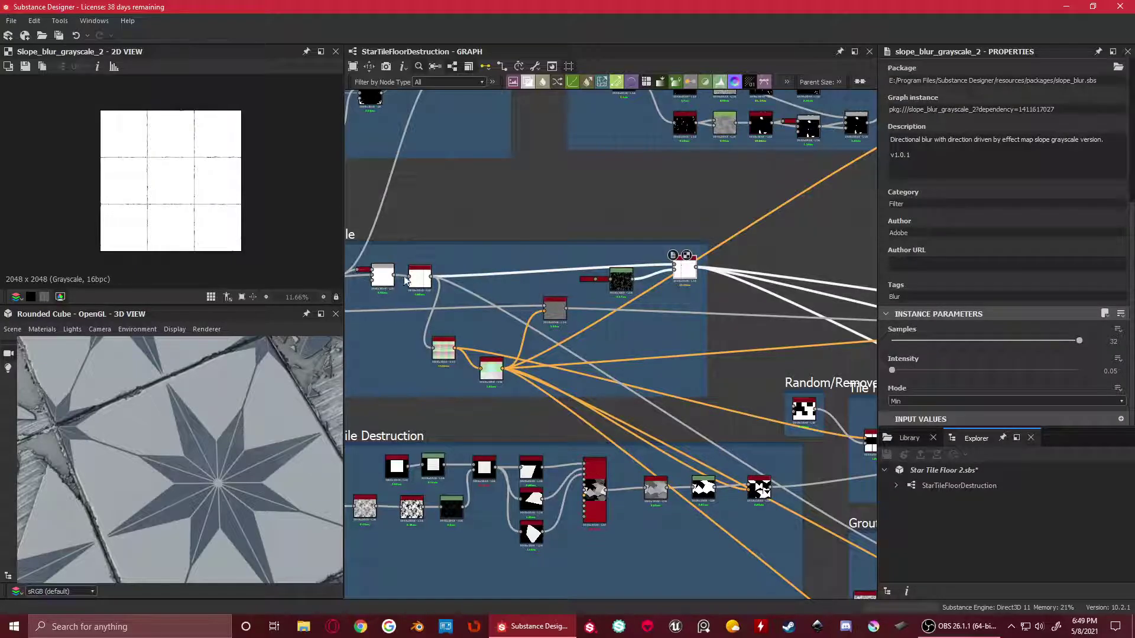
pyautogui.click(416, 277)
pyautogui.scroll(-2, 1023, 349)
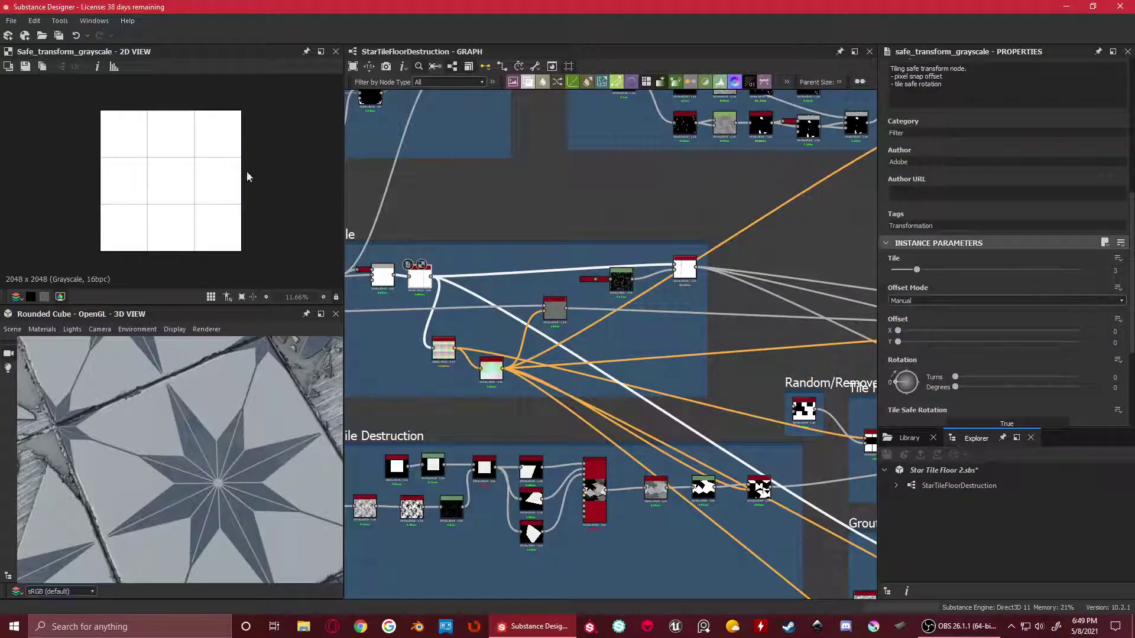
pyautogui.scroll(5, 164, 133)
pyautogui.scroll(-3, 988, 285)
pyautogui.scroll(-1, 857, 273)
# Preview the star pattern's Safe Transform Grayscale again and follow its output to the Multiply Blend in the star-tile frame
pyautogui.moveTo(704, 122); pyautogui.dragTo(664, 377, button='middle')
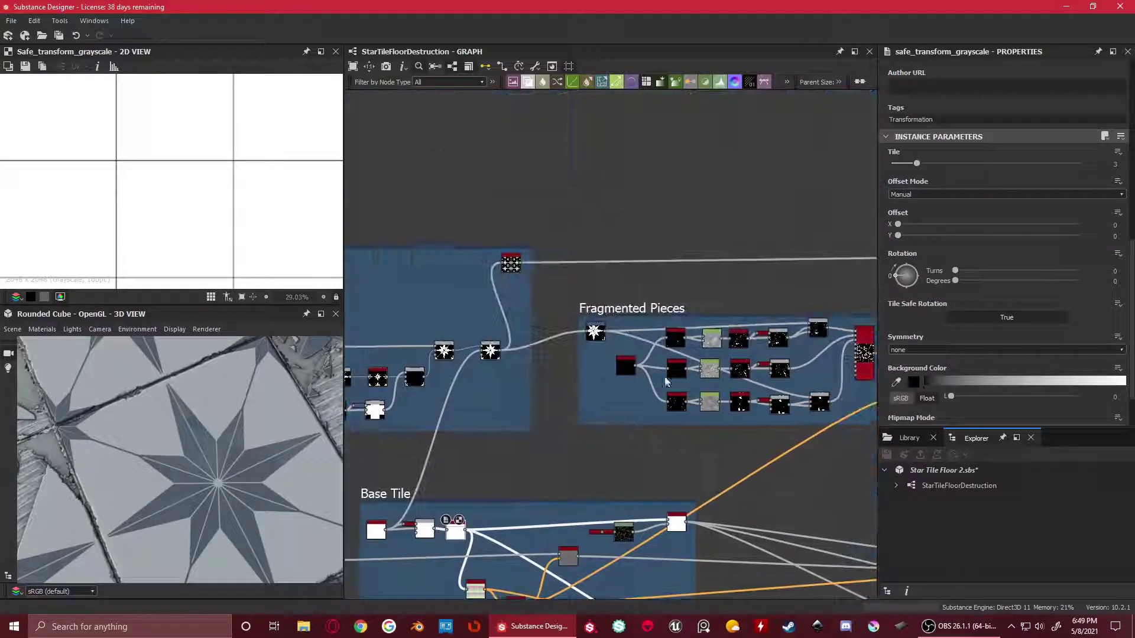
pyautogui.doubleClick(510, 264)
pyautogui.scroll(3, 526, 307)
pyautogui.moveTo(843, 262)
pyautogui.mouseDown(button='middle')
pyautogui.moveTo(473, 277)
pyautogui.moveTo(575, 264)
pyautogui.mouseUp(button='middle')
pyautogui.scroll(4, 539, 257)
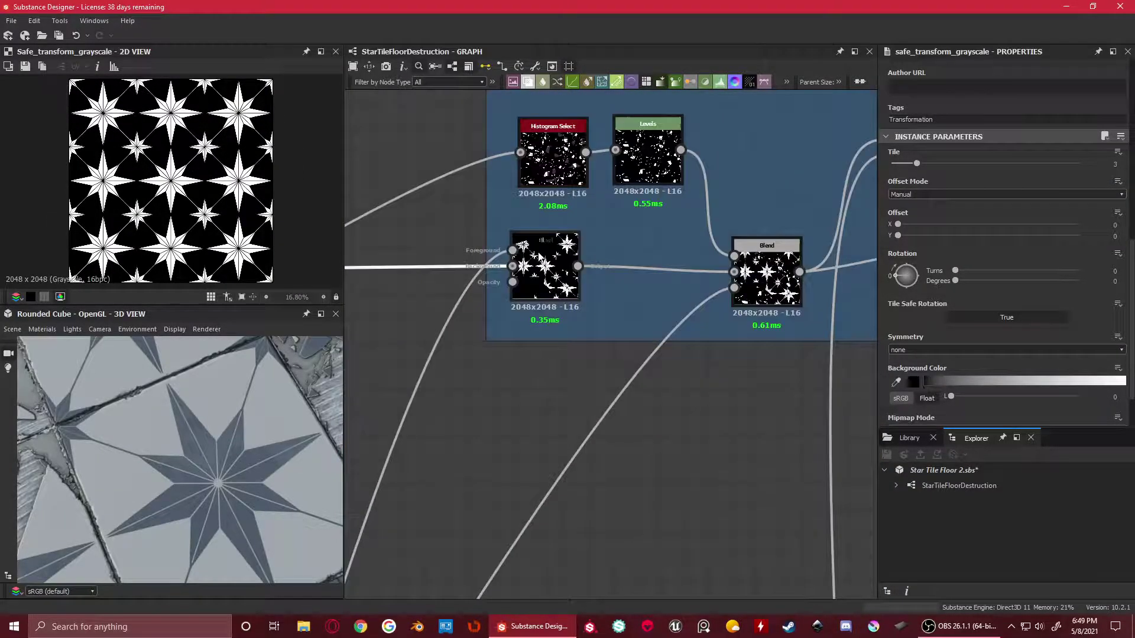
pyautogui.doubleClick(541, 260)
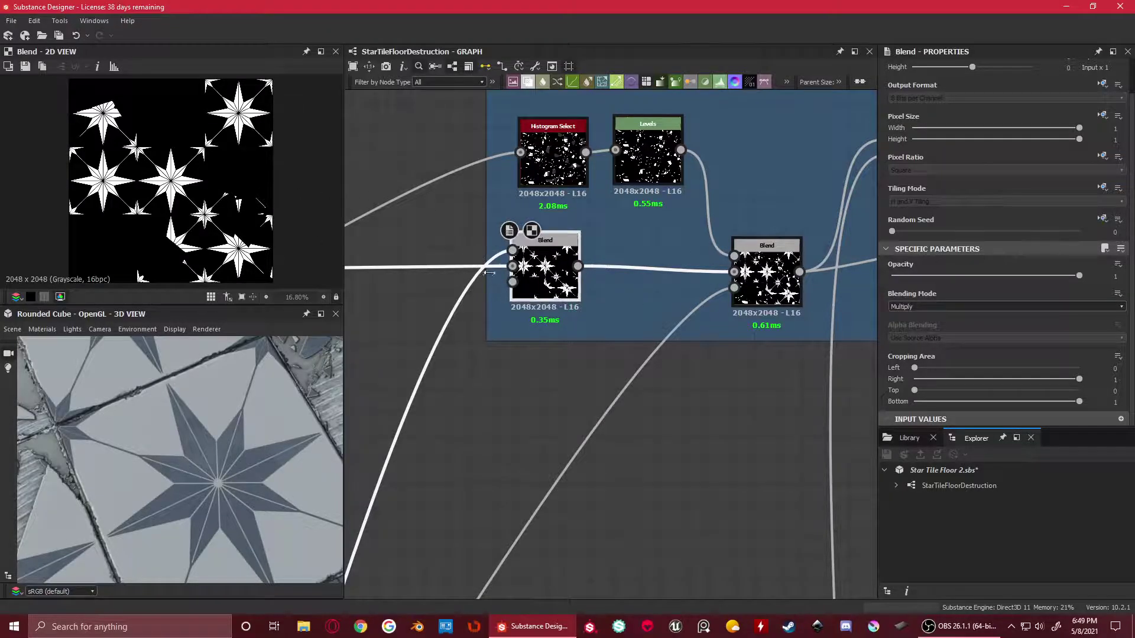
# Trace the Multiply Blend's foreground input back to the Levels node holding the broken-tile mask and preview it
pyautogui.scroll(-6, 524, 267)
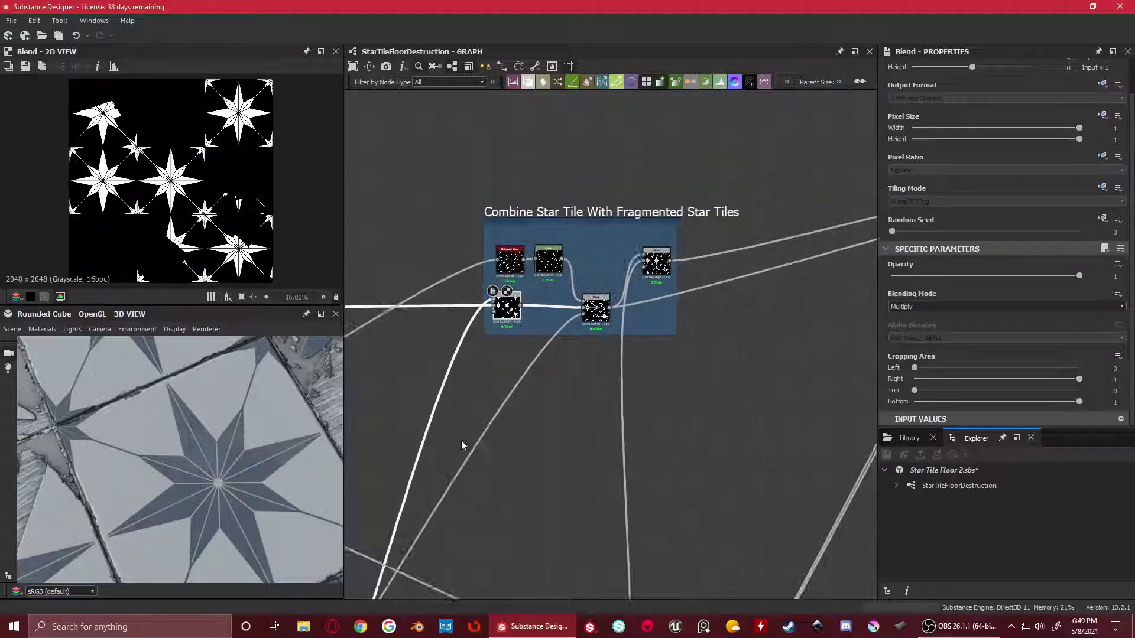
pyautogui.moveTo(463, 441); pyautogui.dragTo(514, 375, button='middle')
pyautogui.scroll(3, 503, 378)
pyautogui.scroll(3, 503, 378)
pyautogui.doubleClick(535, 331)
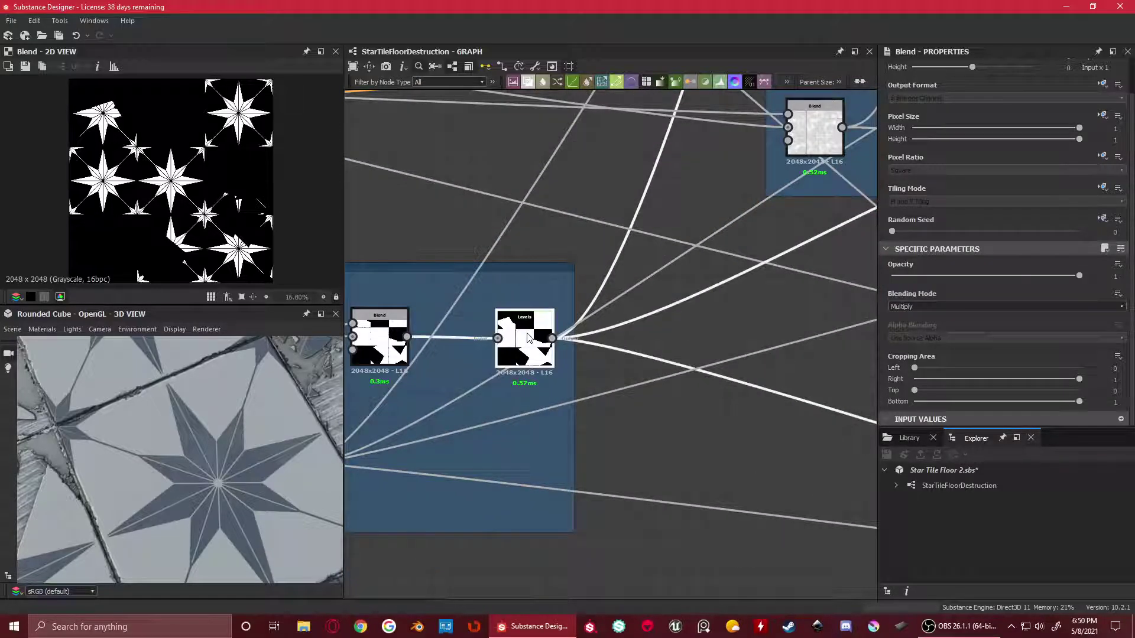
pyautogui.scroll(-2, 680, 338)
pyautogui.scroll(-2, 681, 339)
pyautogui.moveTo(615, 363); pyautogui.dragTo(608, 396, button='middle')
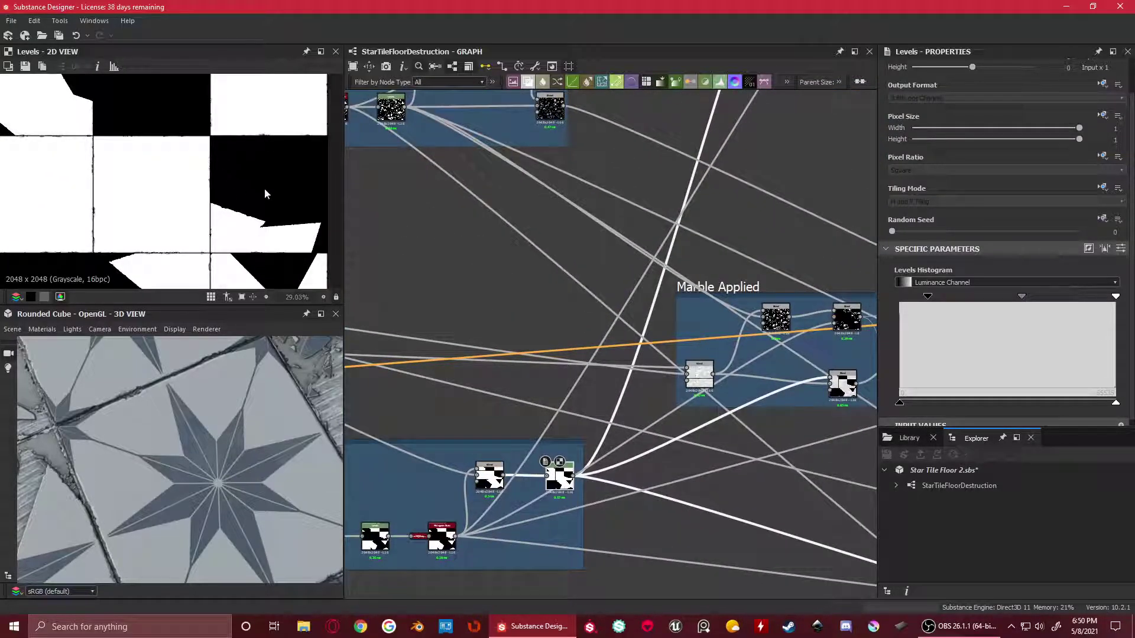
# Return from the tile mask to the star-tile frame and preview the masked stars in the Multiply Blend
pyautogui.scroll(-3, 264, 188)
pyautogui.scroll(-3, 827, 301)
pyautogui.moveTo(725, 233); pyautogui.dragTo(523, 471, button='middle')
pyautogui.scroll(6, 637, 297)
pyautogui.doubleClick(603, 345)
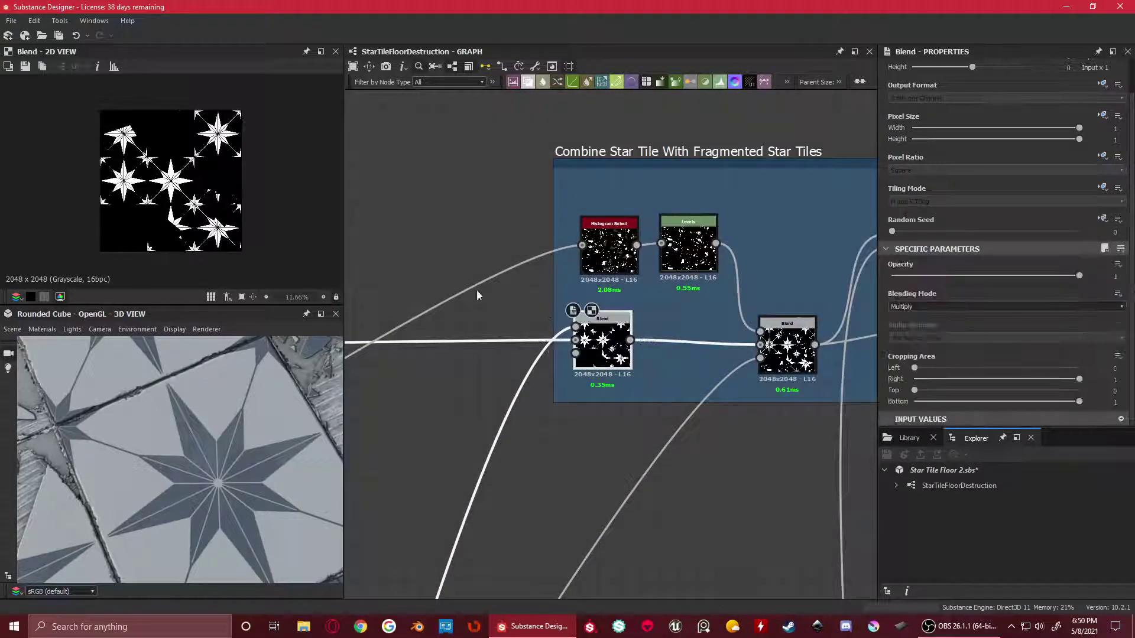
pyautogui.scroll(2, 126, 156)
pyautogui.scroll(-2, 126, 157)
pyautogui.moveTo(715, 357); pyautogui.dragTo(511, 336, button='middle')
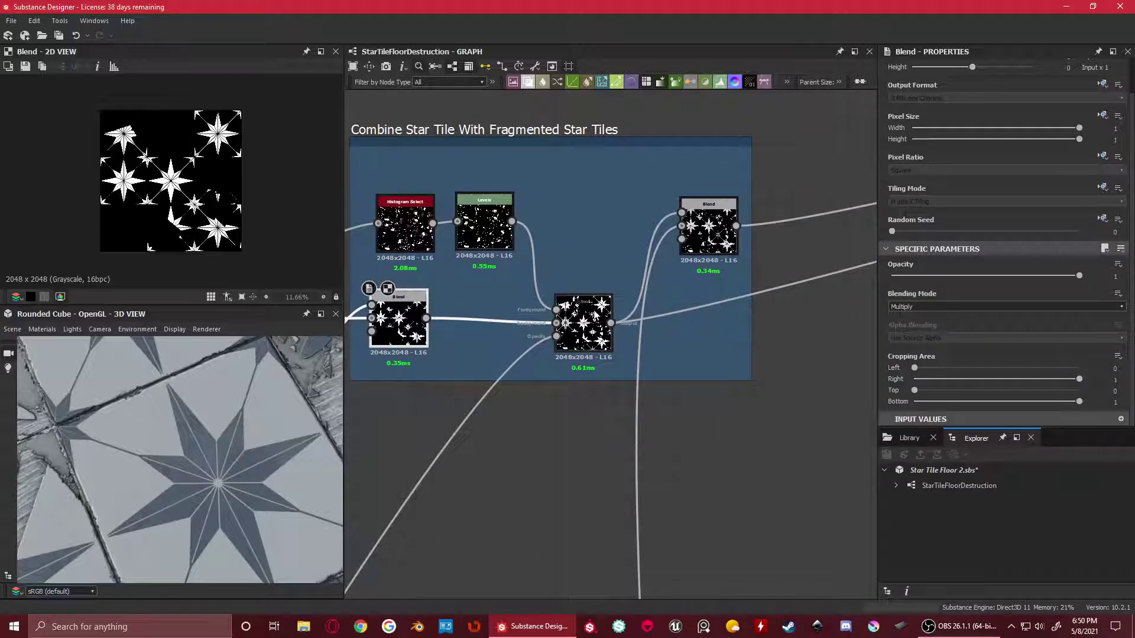
# Compare the Max (Lighten) Blend's combined stars and fragments with the Levels node feeding its foreground
pyautogui.doubleClick(598, 317)
pyautogui.scroll(2, 94, 149)
pyautogui.scroll(2, 594, 285)
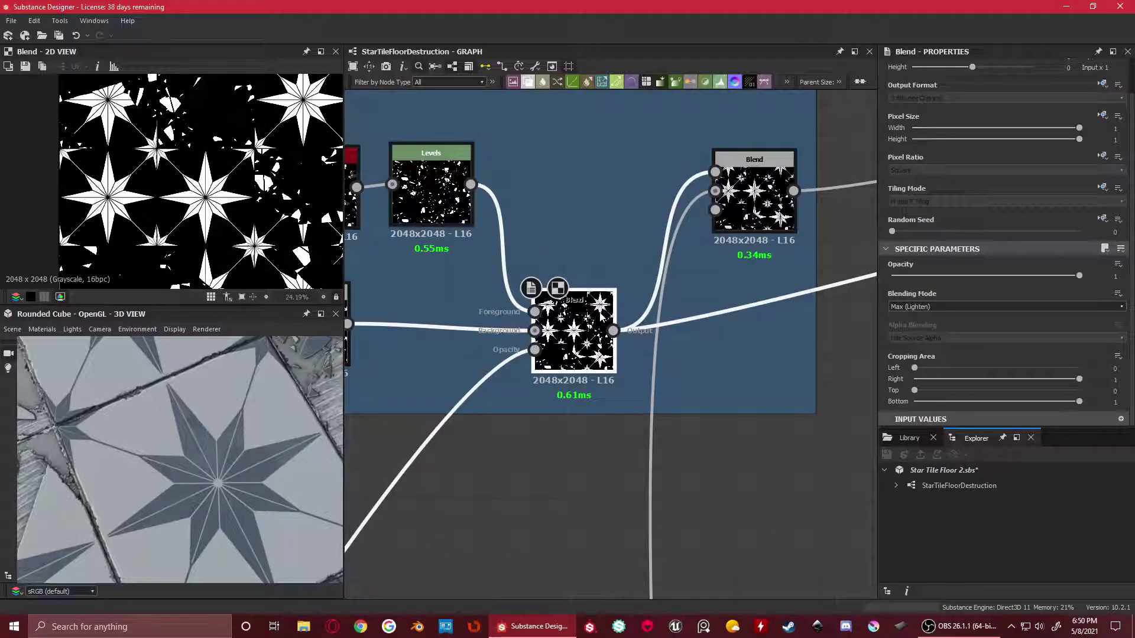
pyautogui.doubleClick(431, 183)
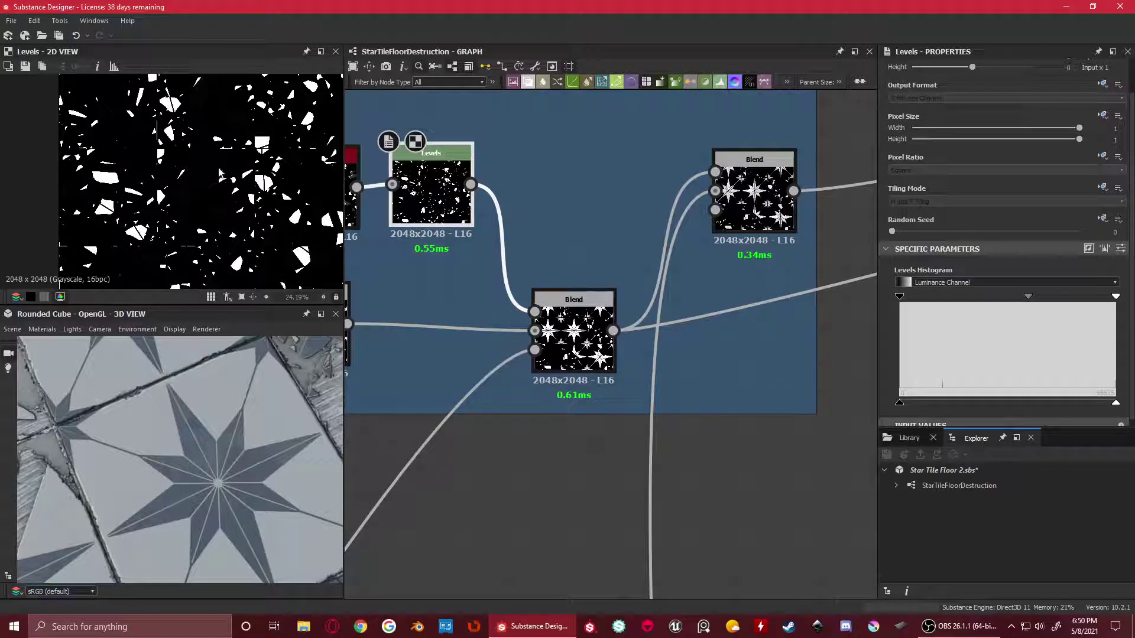
# Preview the combined stars and fragments in the Max (Lighten) Blend, and closely inspect the Multiply Blend it feeds
pyautogui.doubleClick(605, 349)
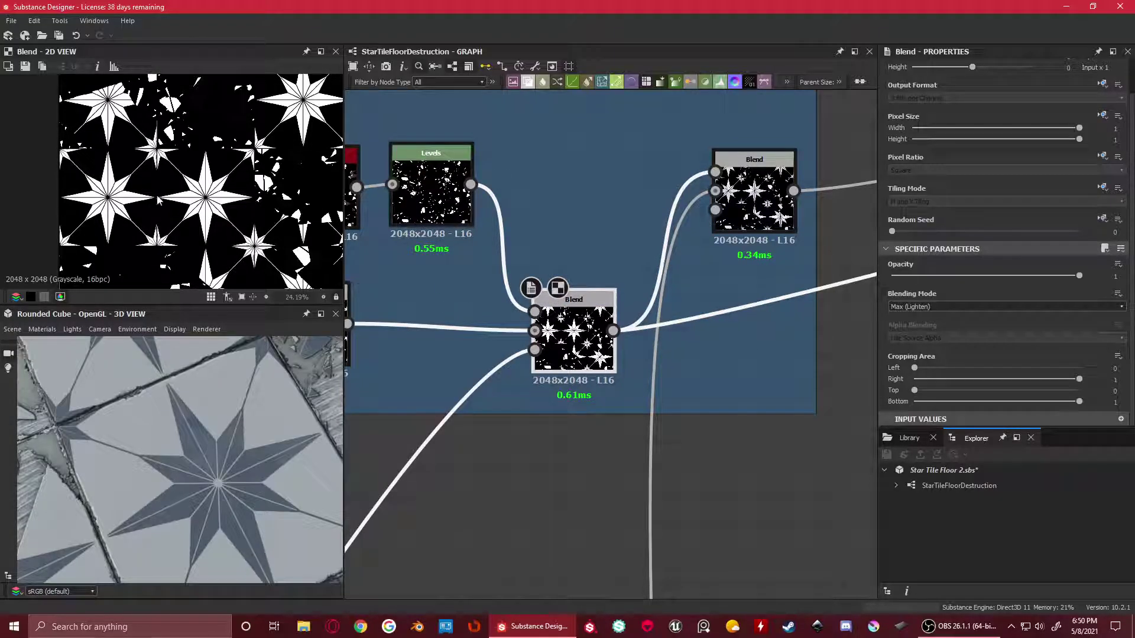
pyautogui.scroll(-2, 638, 288)
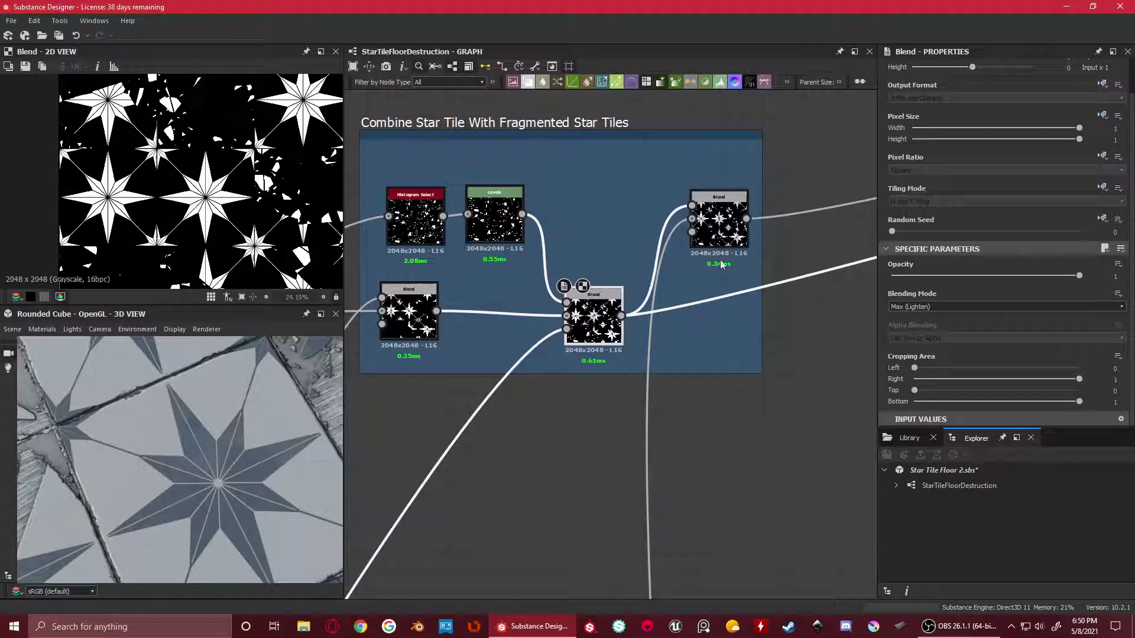
pyautogui.scroll(3, 650, 276)
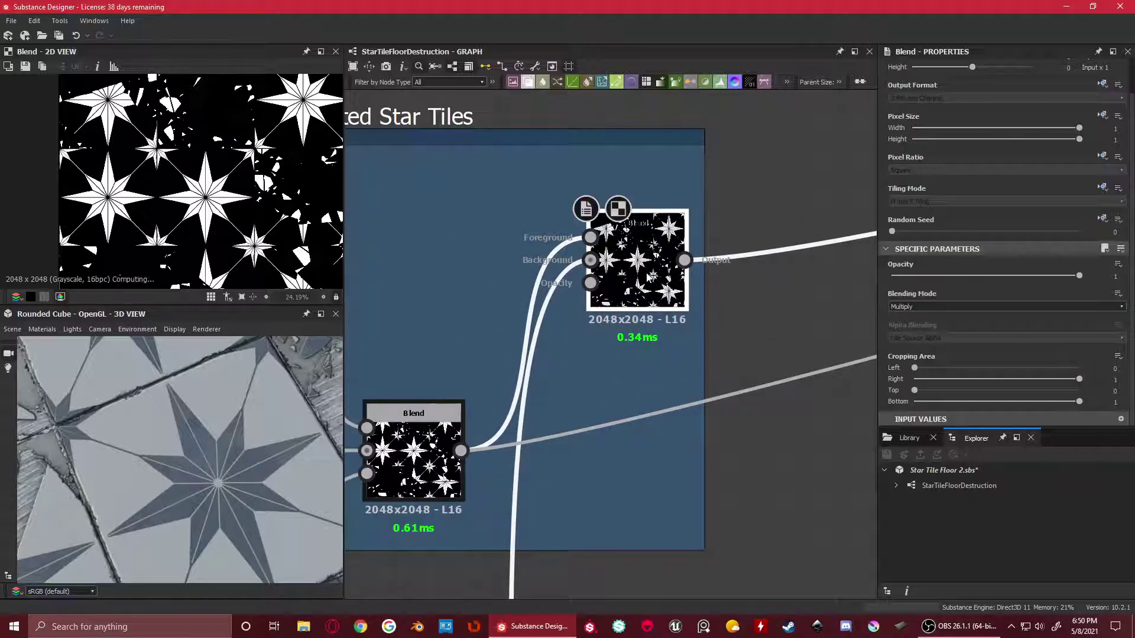
pyautogui.scroll(2, 145, 221)
pyautogui.scroll(-1, 145, 222)
pyautogui.scroll(2, 144, 221)
pyautogui.scroll(-1, 679, 278)
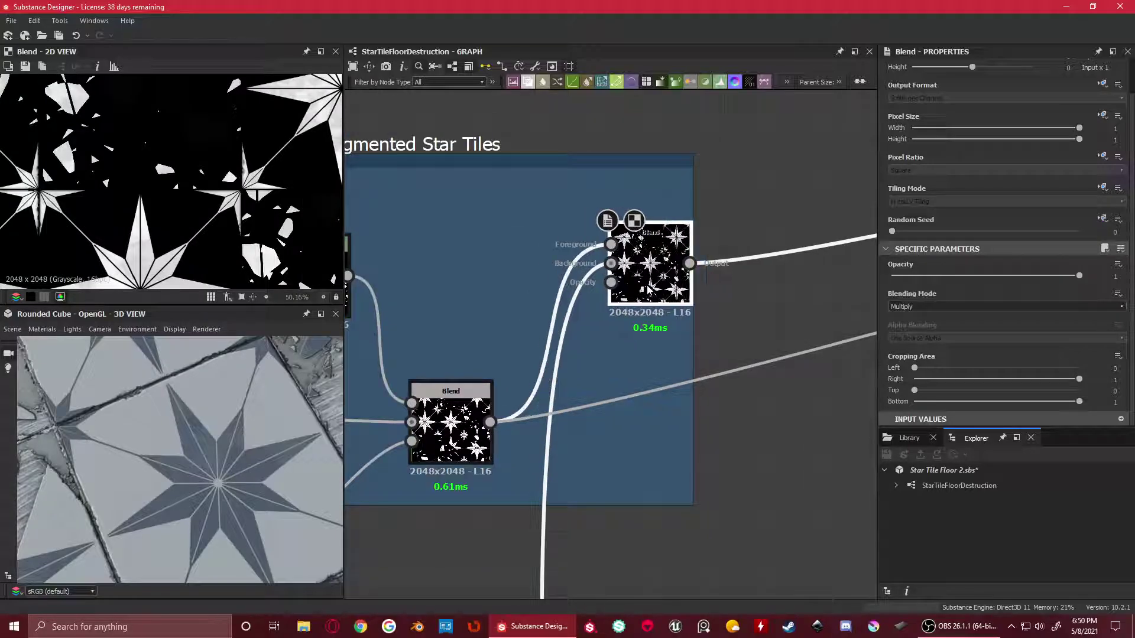
# Compare the Max (Lighten) Blend with the Multiply Blend in the star-tile frame and preview the Multiply Blend again
pyautogui.click(488, 391)
pyautogui.click(650, 260)
pyautogui.scroll(2, 653, 259)
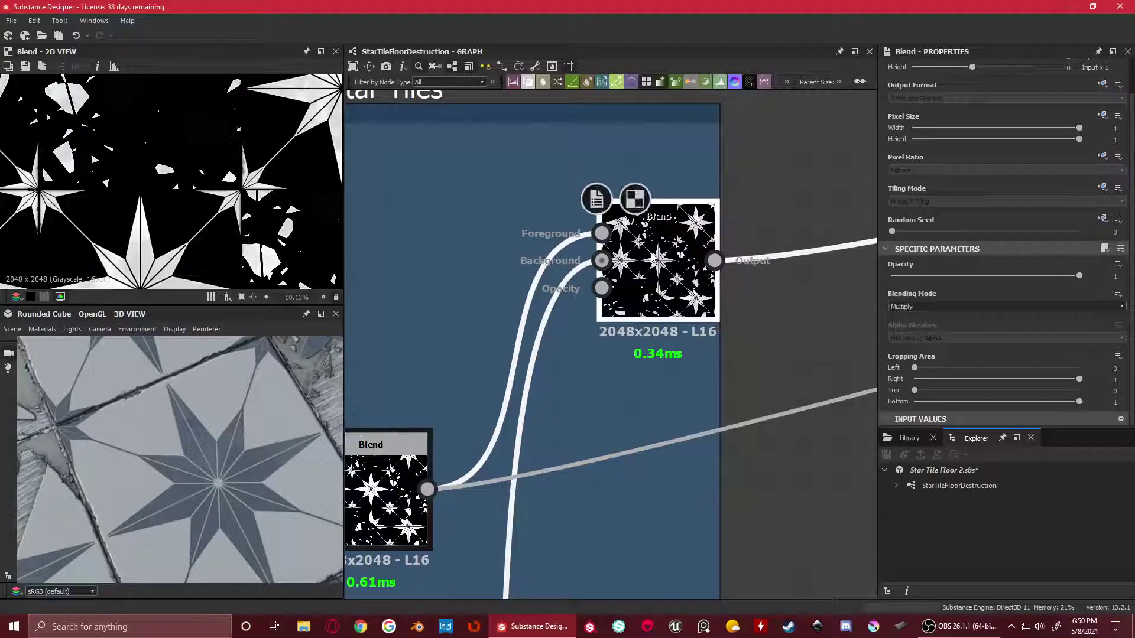
pyautogui.click(406, 503)
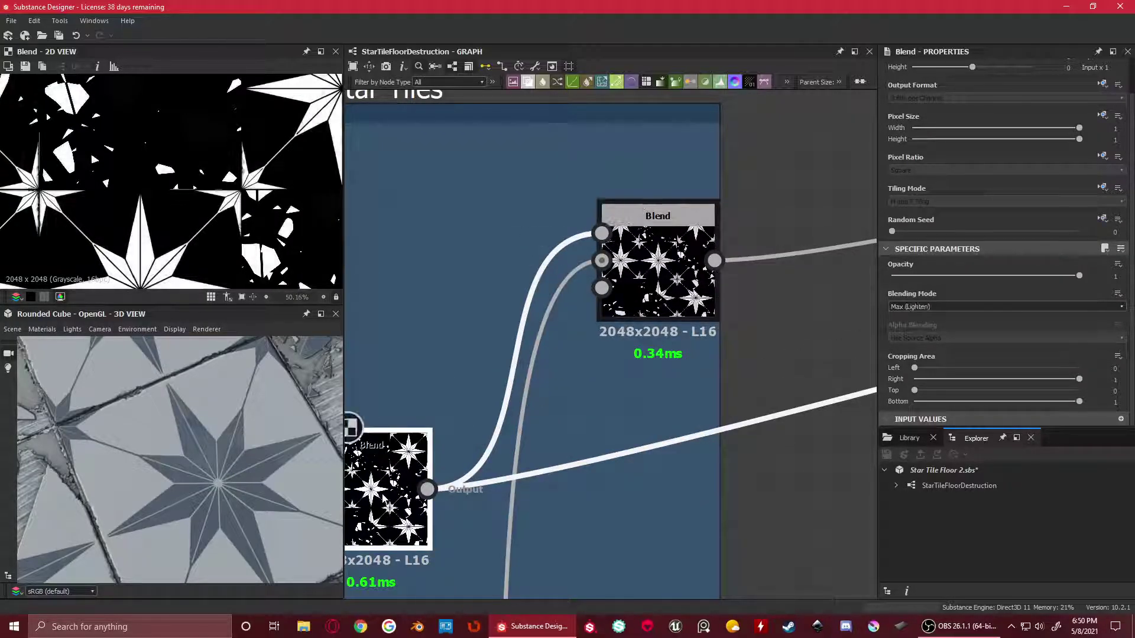
pyautogui.doubleClick(687, 312)
# Trace the Multiply Blend's background input back to the Max (Lighten) Blend of tiles and fragments and examine its preview
pyautogui.scroll(-8, 610, 360)
pyautogui.moveTo(608, 465); pyautogui.dragTo(609, 136, button='middle')
pyautogui.scroll(4, 593, 270)
pyautogui.doubleClick(591, 271)
pyautogui.scroll(-3, 148, 195)
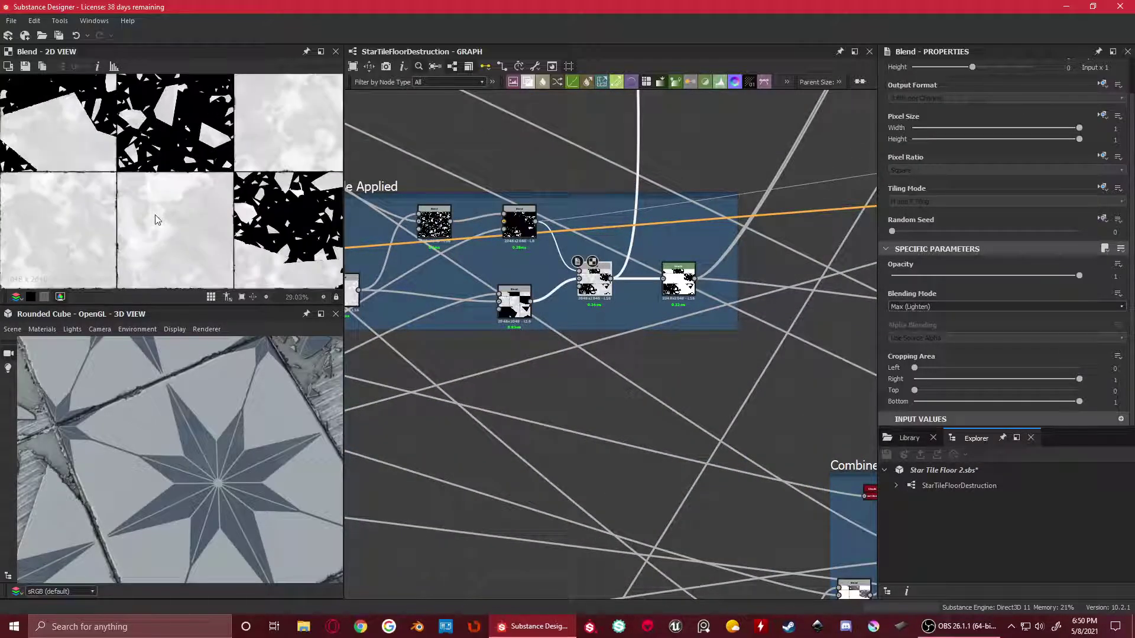
pyautogui.moveTo(134, 169); pyautogui.dragTo(264, 174, button='middle')
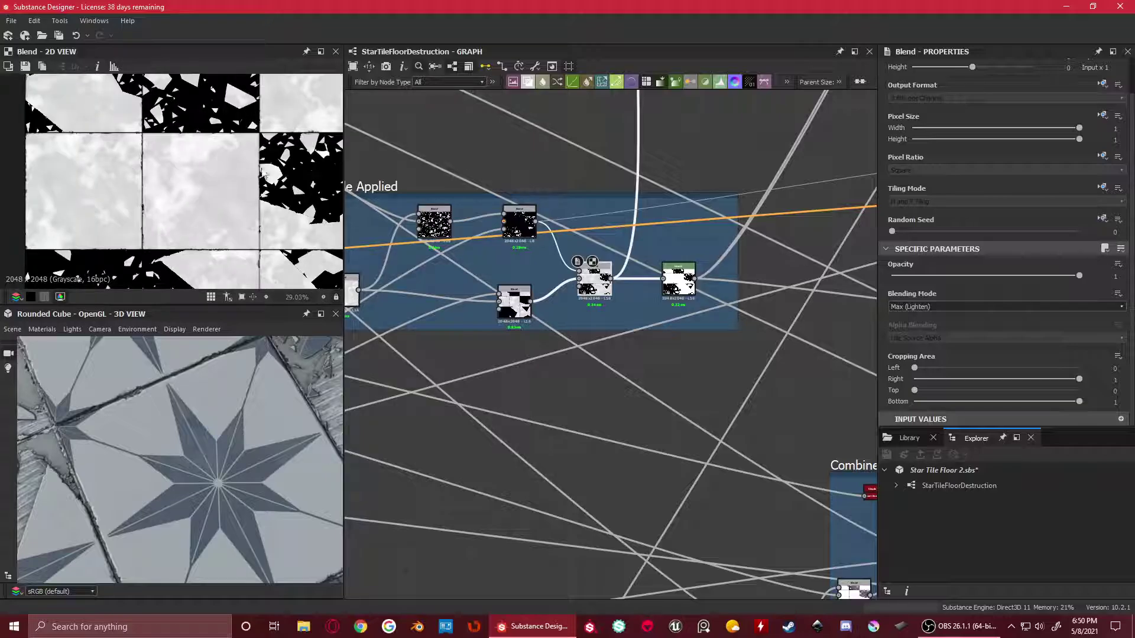
# Trace the Marble Applied Blend's output and preview the final Multiply Blend in the Combine Star Tile With Fragmented Star Tiles frame
pyautogui.scroll(-2, 599, 248)
pyautogui.scroll(-3, 179, 202)
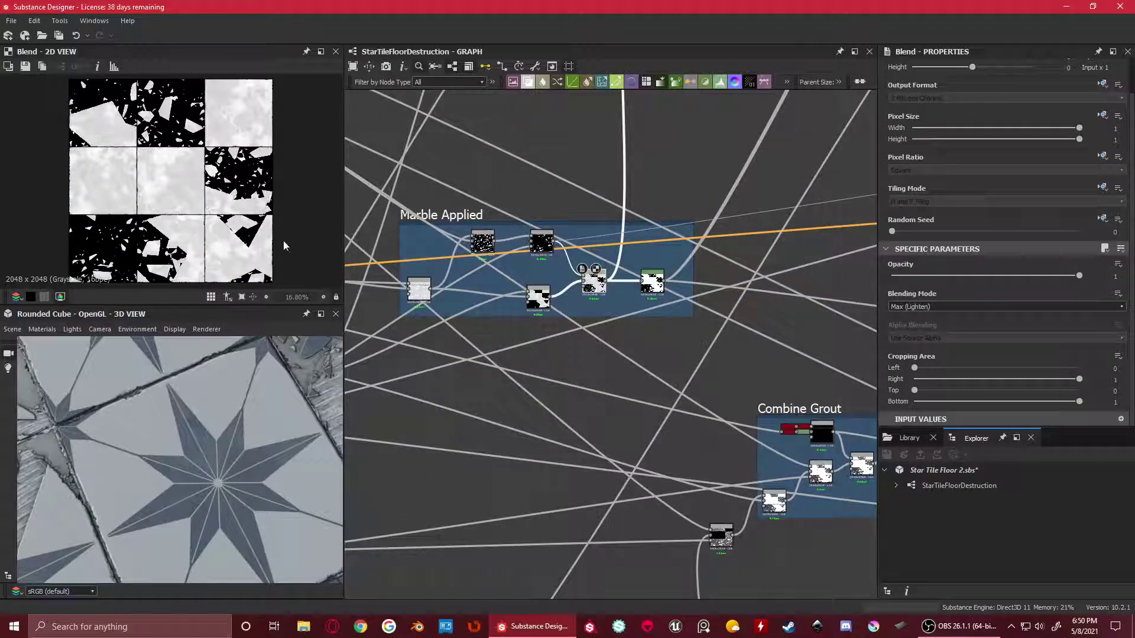
pyautogui.moveTo(687, 249); pyautogui.dragTo(643, 477, button='middle')
pyautogui.moveTo(556, 272); pyautogui.dragTo(577, 360, button='middle')
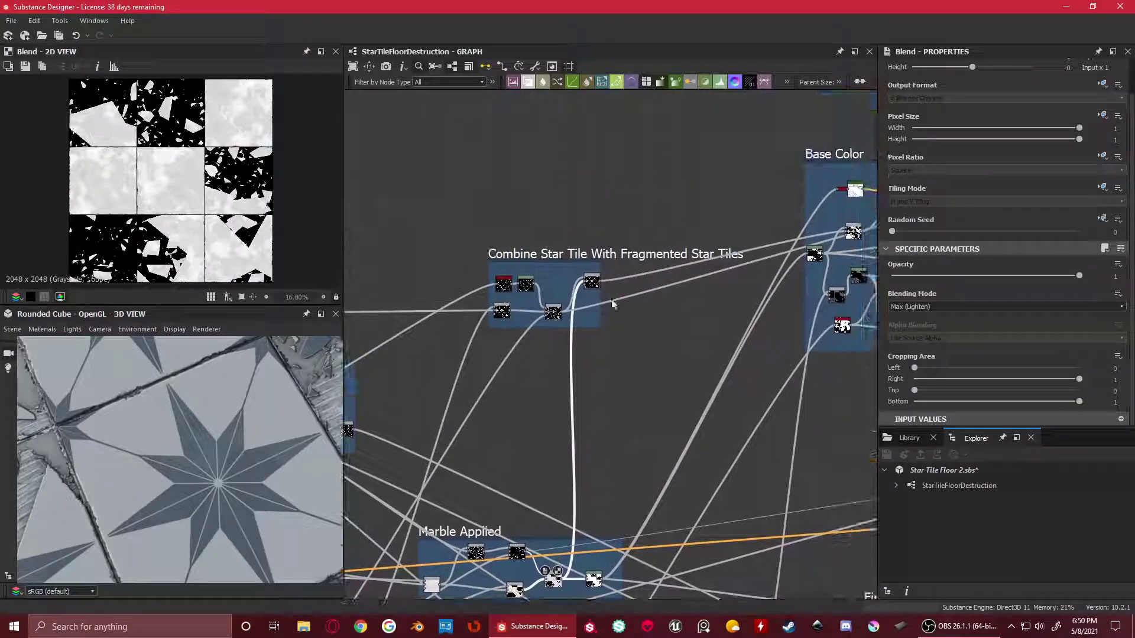
pyautogui.scroll(5, 590, 322)
pyautogui.scroll(10, 197, 157)
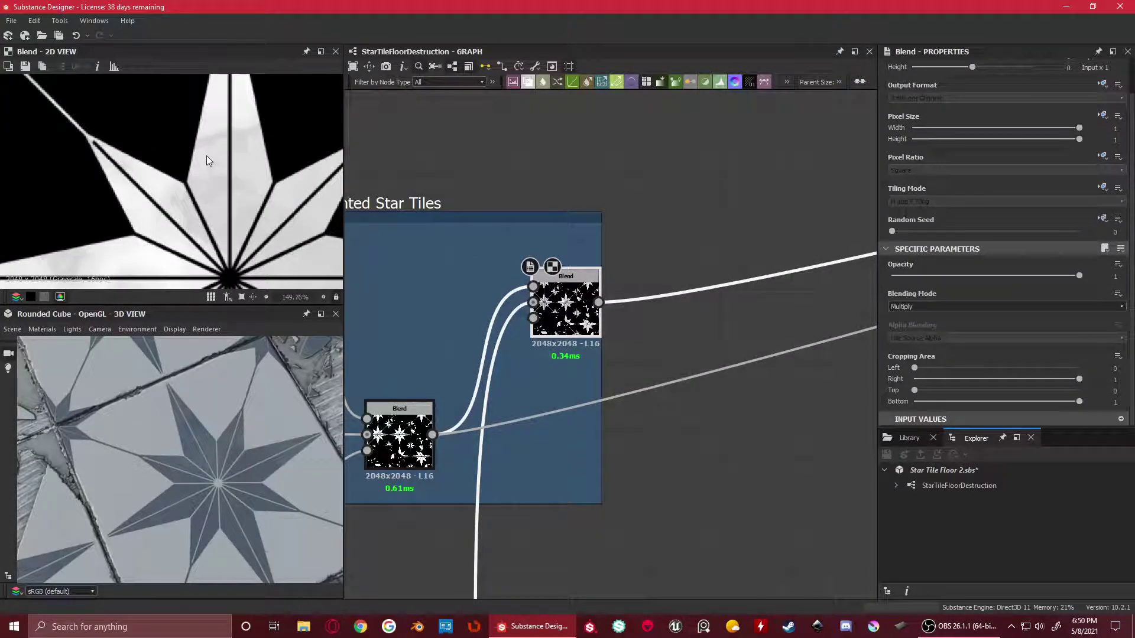
# Examine the marble shading and line gaps on the stars and fragments in the Multiply Blend preview
pyautogui.scroll(-3, 219, 174)
pyautogui.scroll(-3, 217, 174)
pyautogui.scroll(3, 224, 175)
pyautogui.moveTo(236, 171); pyautogui.dragTo(172, 168, button='middle')
pyautogui.scroll(3, 152, 195)
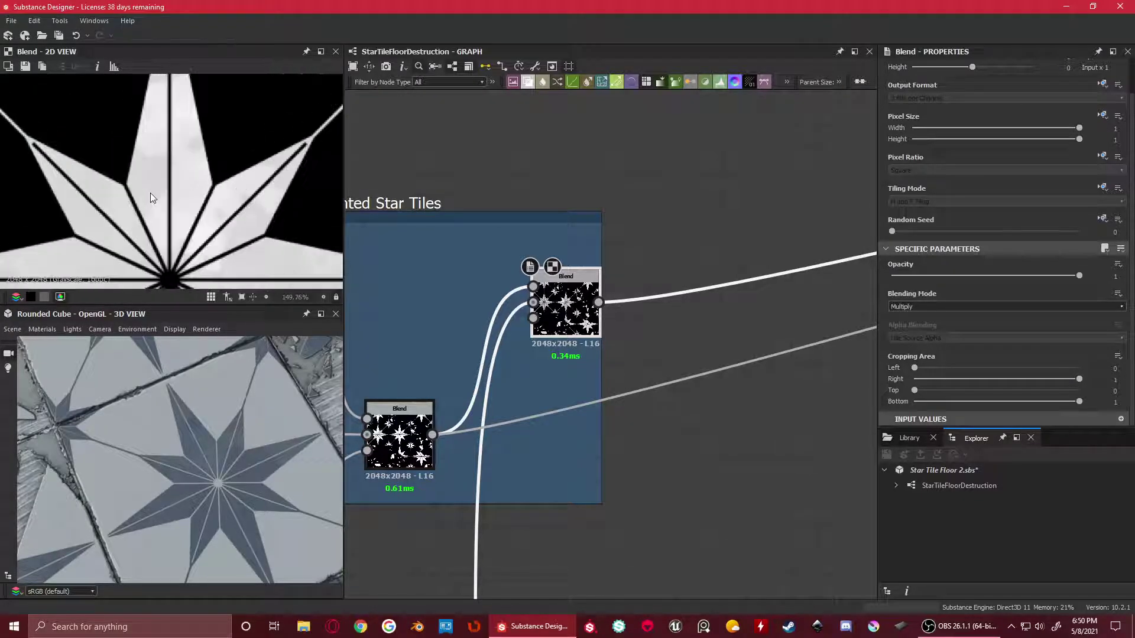
pyautogui.scroll(-9, 202, 205)
pyautogui.scroll(4, 233, 201)
pyautogui.moveTo(233, 204); pyautogui.dragTo(89, 167, button='middle')
pyautogui.scroll(-5, 227, 174)
pyautogui.scroll(-3, 602, 331)
pyautogui.scroll(-2, 603, 331)
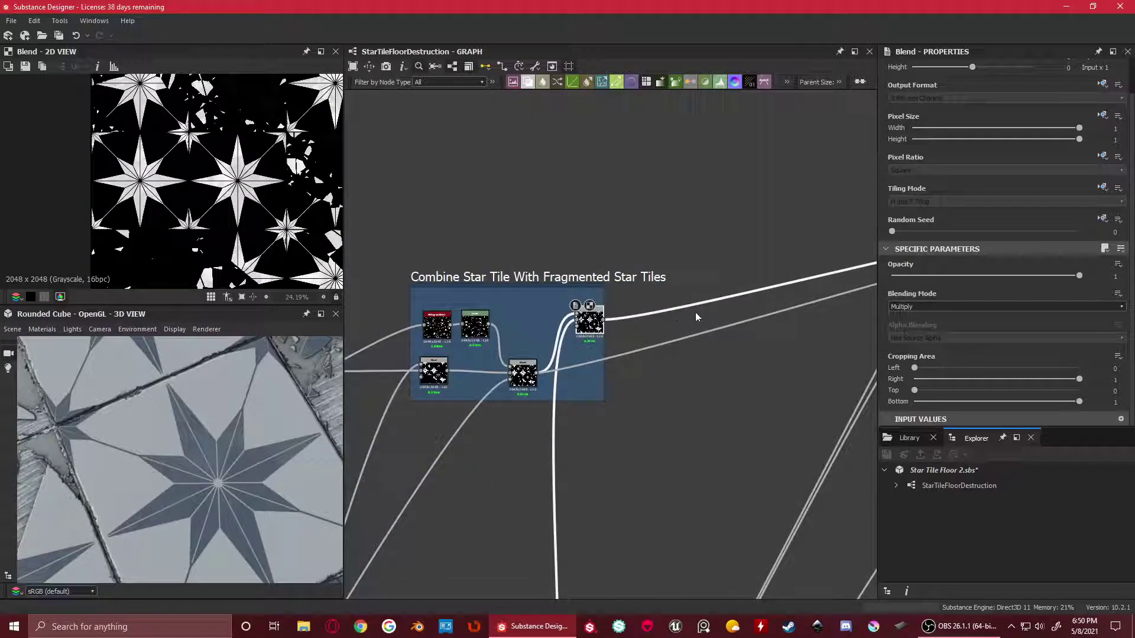
# Follow the combined star output to the Base Color frame and move its receiving Blend node slightly farther from the Gradient Map
pyautogui.moveTo(704, 319); pyautogui.dragTo(440, 300, button='middle')
pyautogui.moveTo(550, 300); pyautogui.dragTo(656, 319, button='middle')
pyautogui.scroll(-1, 660, 314)
pyautogui.scroll(-2, 660, 314)
pyautogui.moveTo(760, 260); pyautogui.dragTo(628, 288, button='middle')
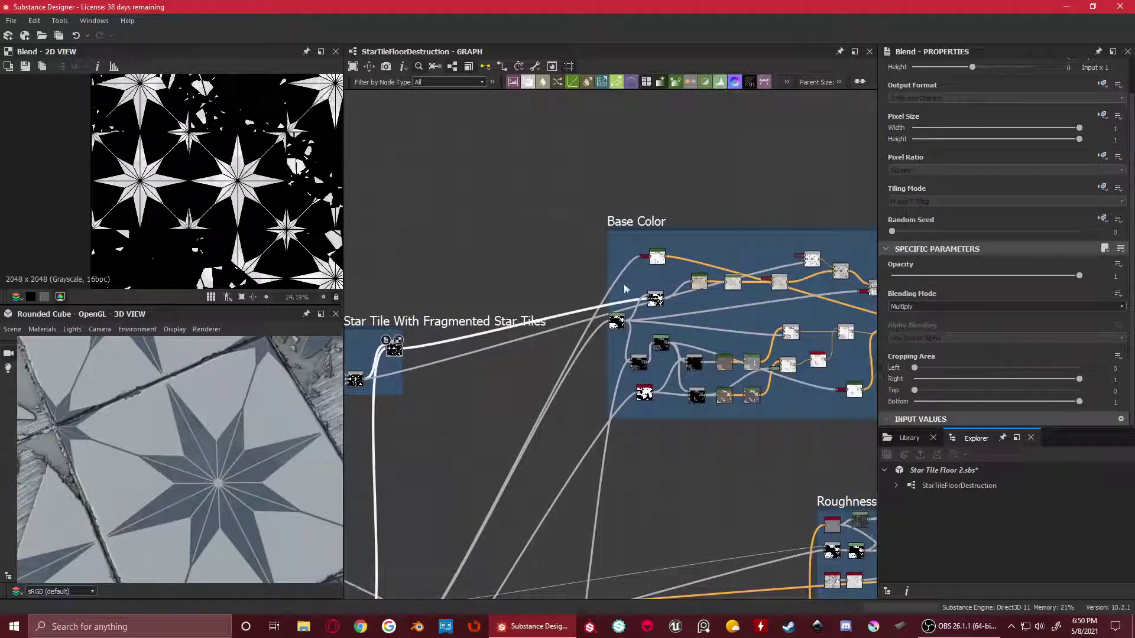
pyautogui.scroll(4, 629, 288)
pyautogui.moveTo(692, 315); pyautogui.dragTo(666, 294)
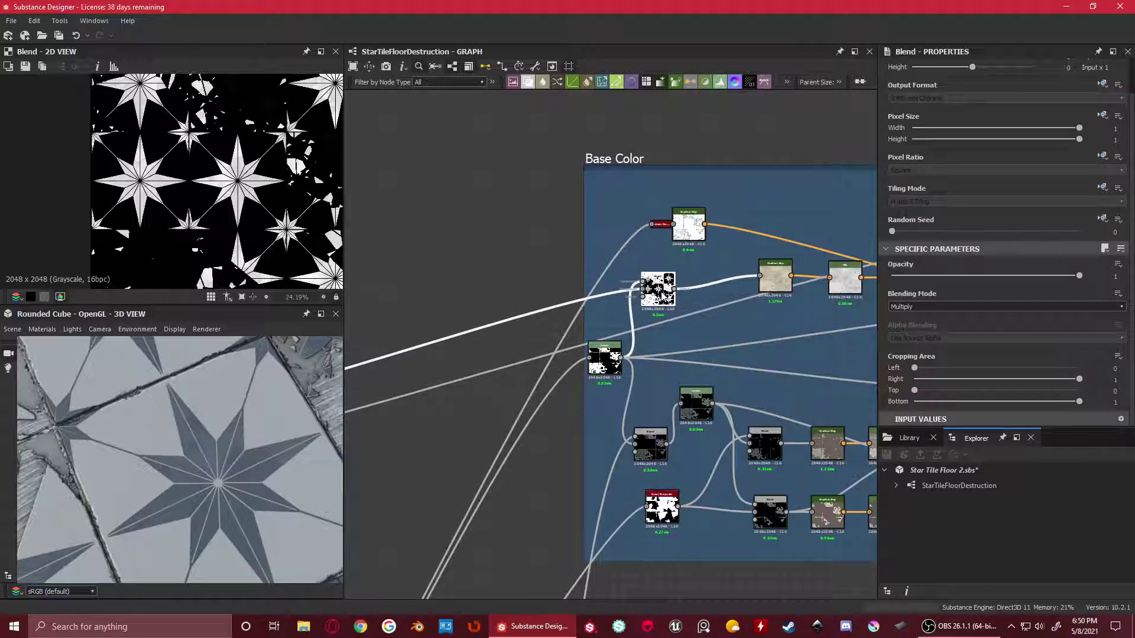
# Look over the Base Color frame and the 3D tiles, and preview the Max (Lighten) Blend that receives the star mask
pyautogui.moveTo(681, 314); pyautogui.dragTo(441, 294, button='middle')
pyautogui.scroll(-5, 441, 294)
pyautogui.scroll(2, 496, 307)
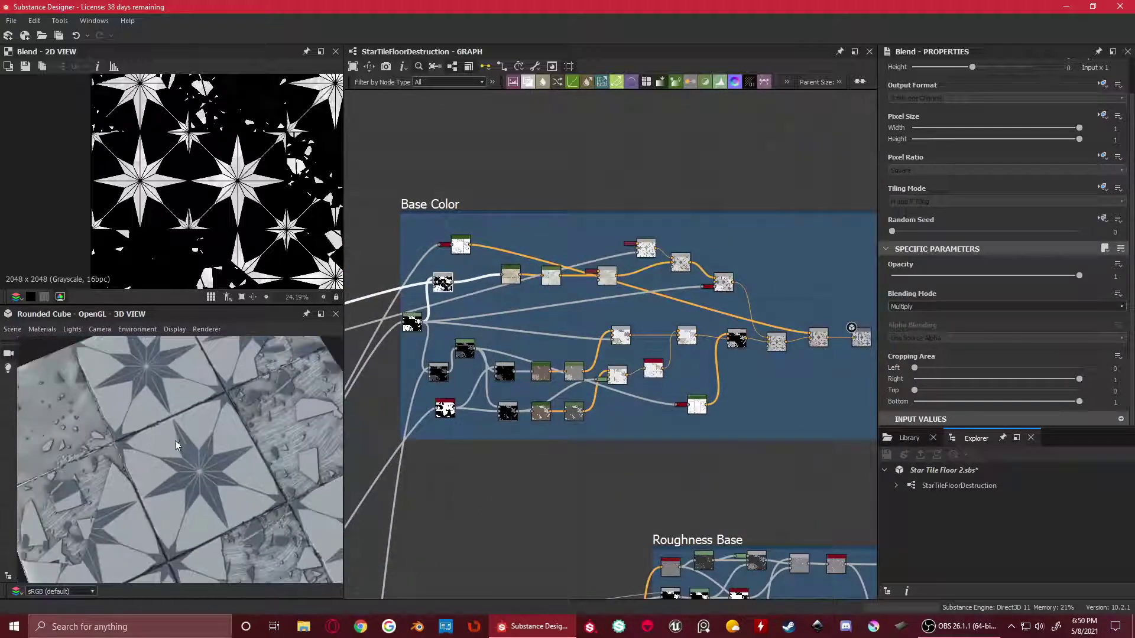
pyautogui.scroll(5, 414, 324)
pyautogui.scroll(2, 433, 334)
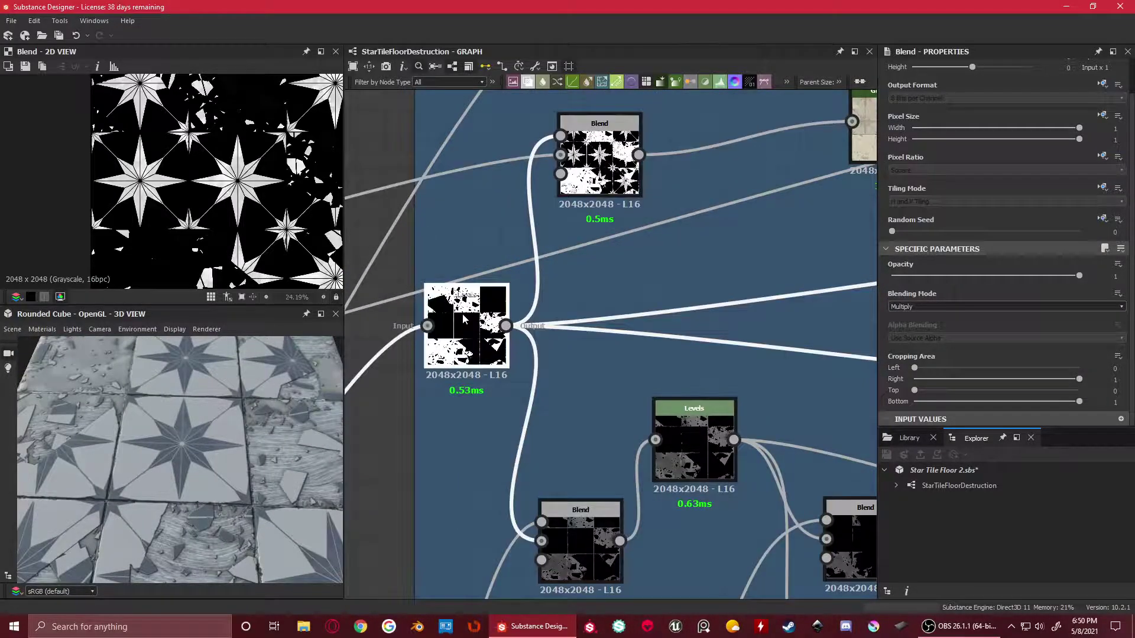
pyautogui.click(449, 337)
pyautogui.click(597, 165)
pyautogui.scroll(-3, 454, 329)
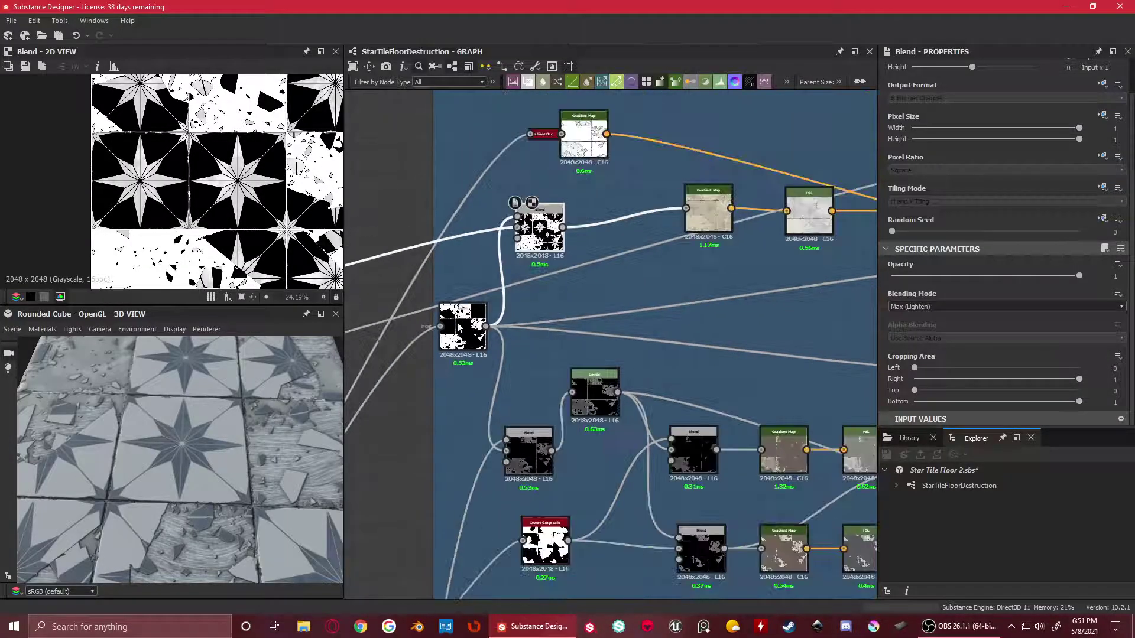
# Trace the Base Color Blend's star input to its source and shift the Blend node a little farther from its inputs
pyautogui.moveTo(453, 328); pyautogui.dragTo(792, 331, button='middle')
pyautogui.scroll(-4, 676, 357)
pyautogui.moveTo(538, 382); pyautogui.dragTo(480, 387, button='middle')
pyautogui.scroll(3, 471, 380)
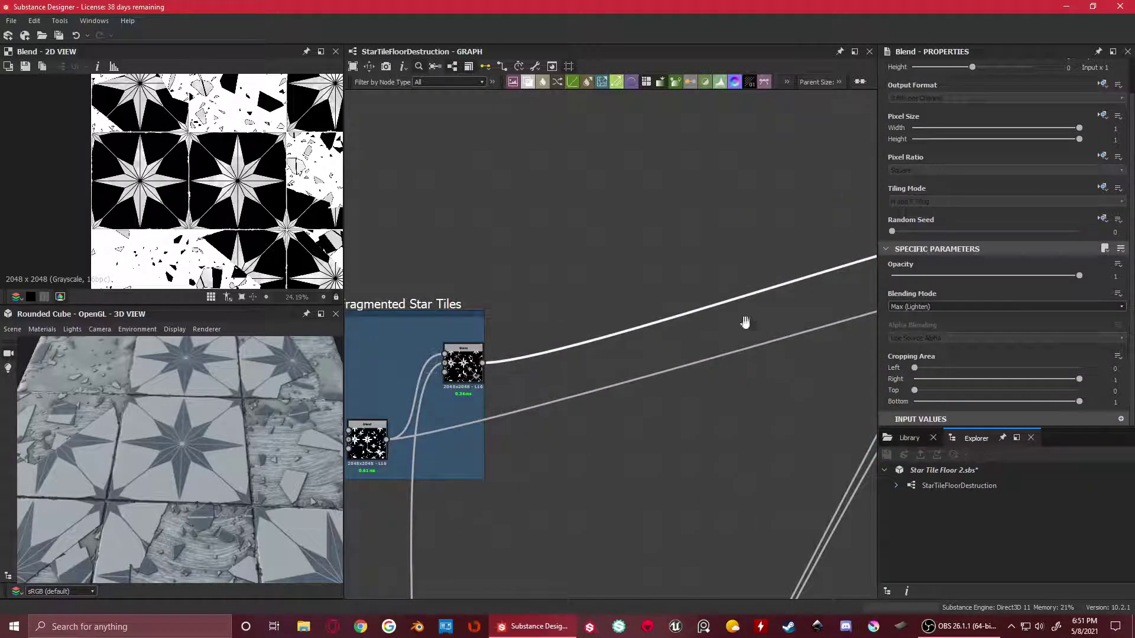
pyautogui.moveTo(768, 323); pyautogui.dragTo(374, 437, button='middle')
pyautogui.scroll(3, 696, 353)
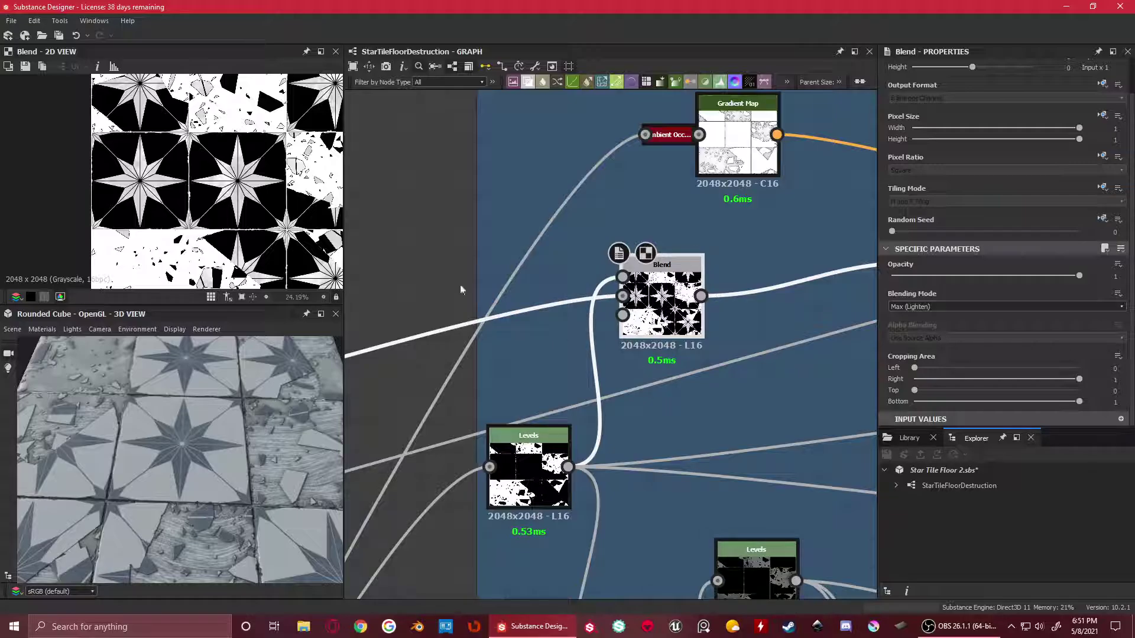
pyautogui.moveTo(662, 307); pyautogui.dragTo(719, 295)
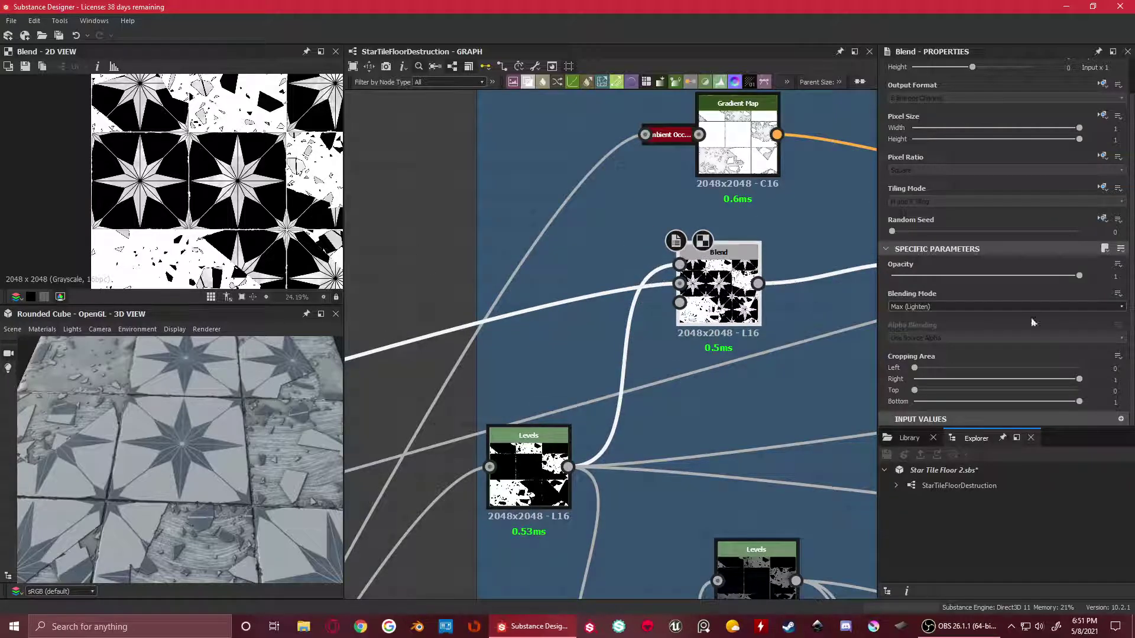
# Preview the Levels node feeding the Base Color Blend, and its source Levels node in the Marble Applied frame
pyautogui.press('f')
pyautogui.moveTo(684, 346); pyautogui.dragTo(676, 300, button='middle')
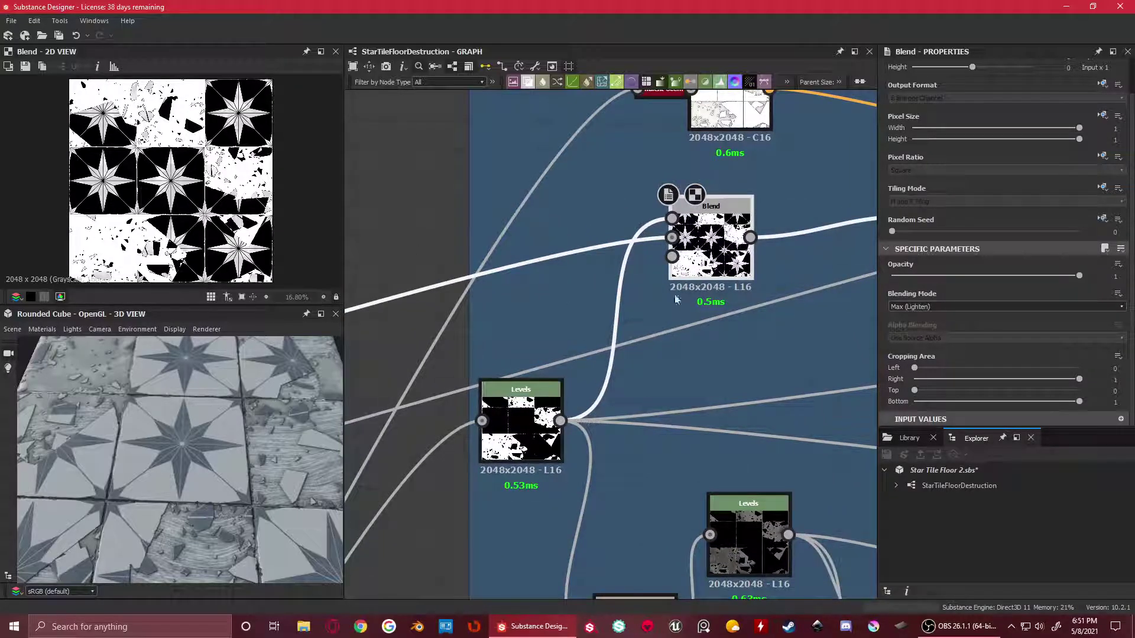
pyautogui.click(531, 444)
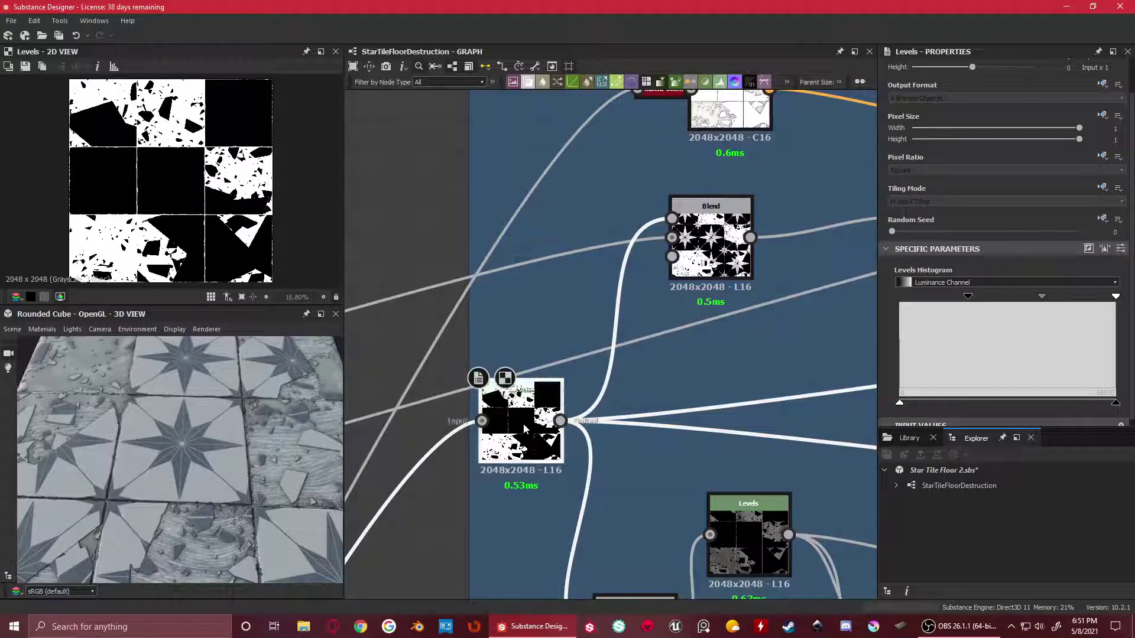
pyautogui.scroll(-5, 525, 424)
pyautogui.scroll(5, 586, 346)
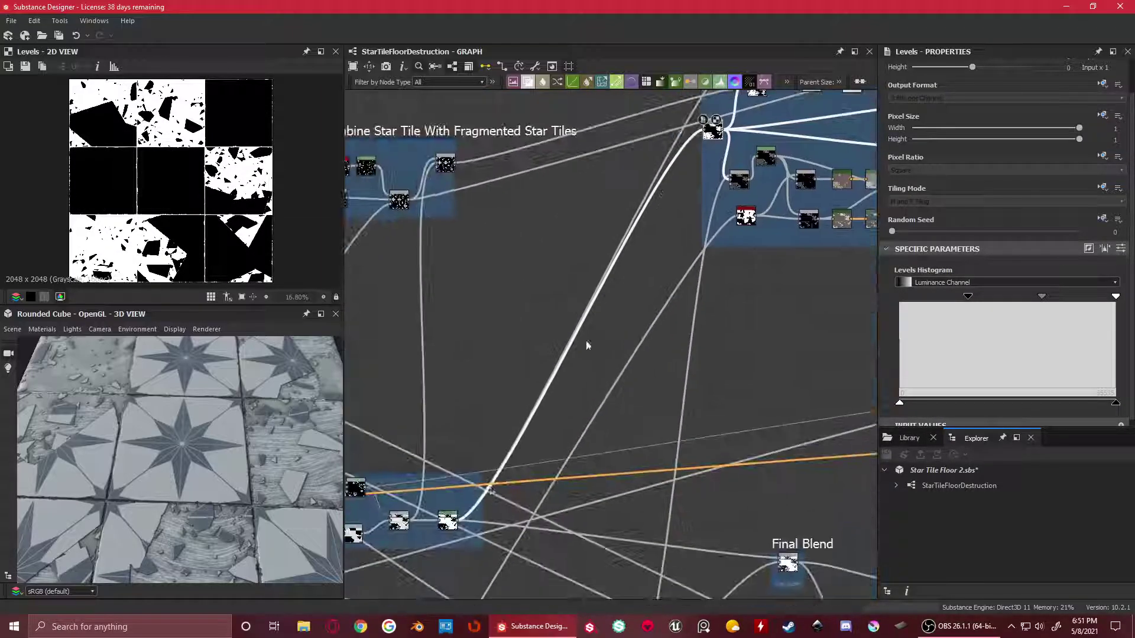
pyautogui.moveTo(441, 535); pyautogui.dragTo(501, 412, button='middle')
pyautogui.scroll(5, 500, 411)
pyautogui.doubleClick(513, 360)
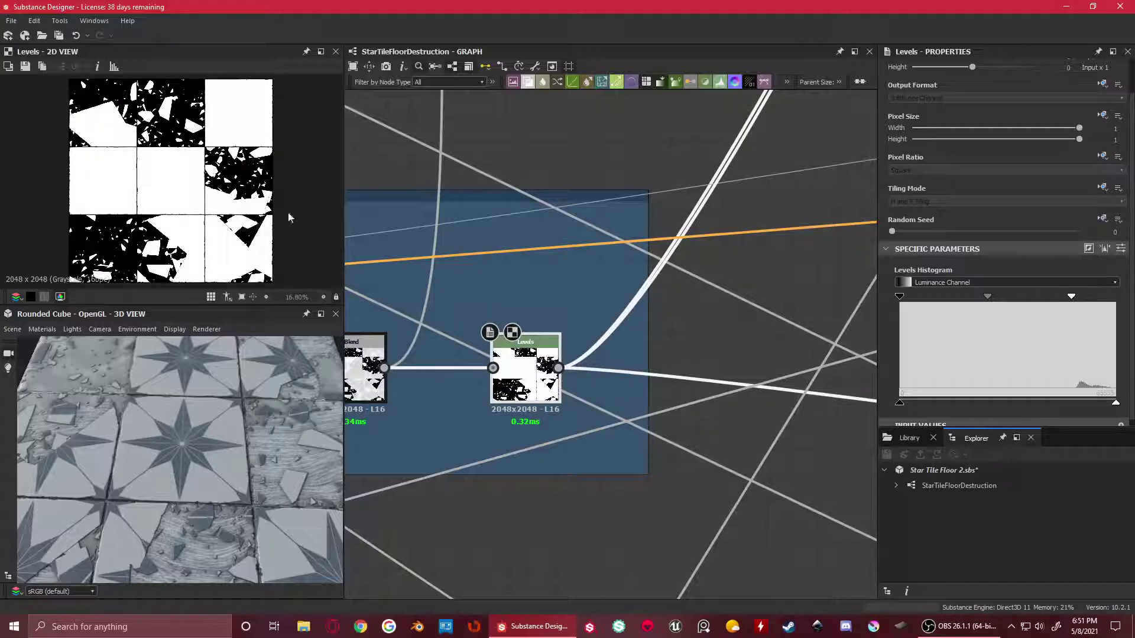
# Preview the first Levels node in the Base Color frame, invert its levels and invert them back
pyautogui.scroll(-4, 556, 357)
pyautogui.moveTo(721, 218); pyautogui.dragTo(600, 464, button='middle')
pyautogui.moveTo(601, 314); pyautogui.dragTo(508, 490, button='middle')
pyautogui.moveTo(638, 271); pyautogui.dragTo(553, 446, button='middle')
pyautogui.scroll(4, 615, 294)
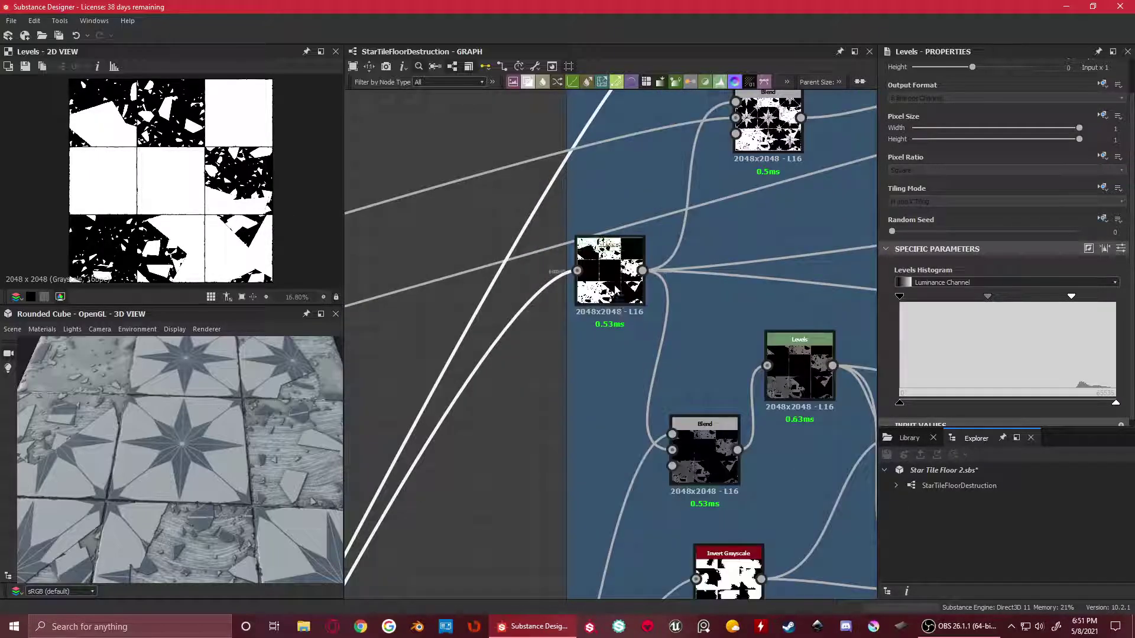
pyautogui.doubleClick(615, 294)
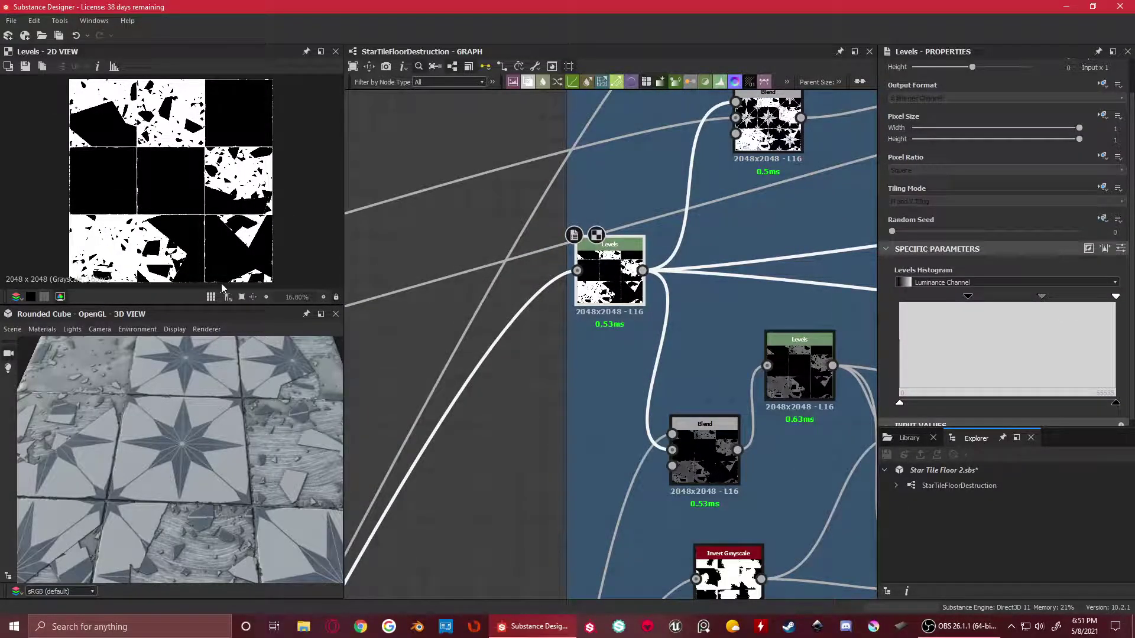
pyautogui.click(1088, 251)
pyautogui.click(1088, 251)
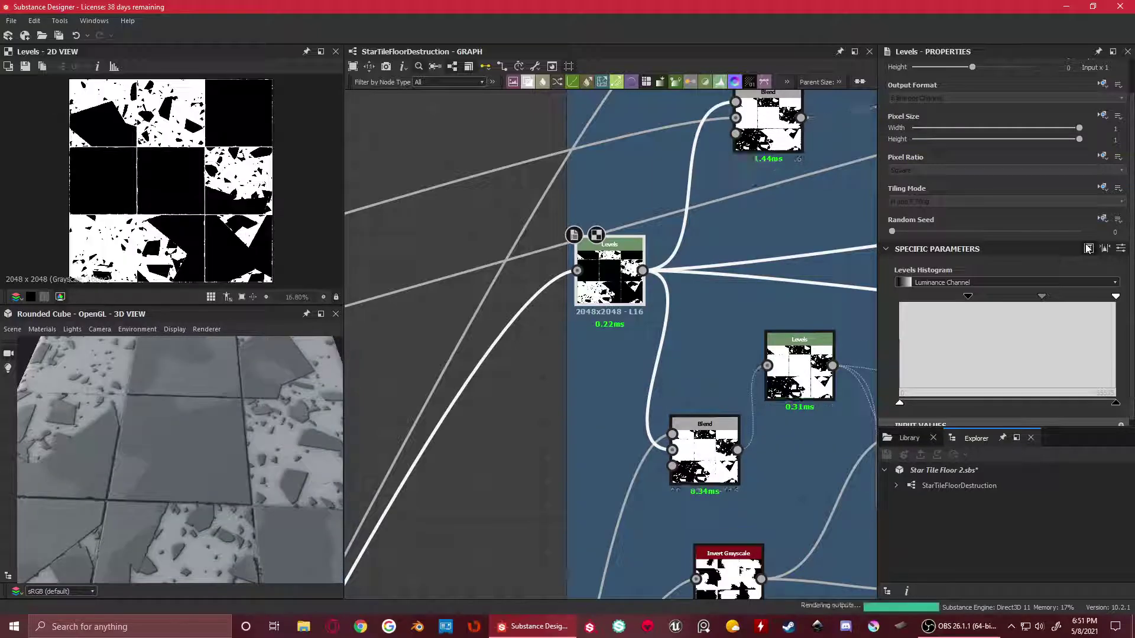
# Preview the Base Color Max (Lighten) Blend and examine its stars, broken fragments and white destroyed areas up close
pyautogui.moveTo(707, 329); pyautogui.dragTo(613, 463, button='middle')
pyautogui.scroll(3, 680, 260)
pyautogui.doubleClick(626, 263)
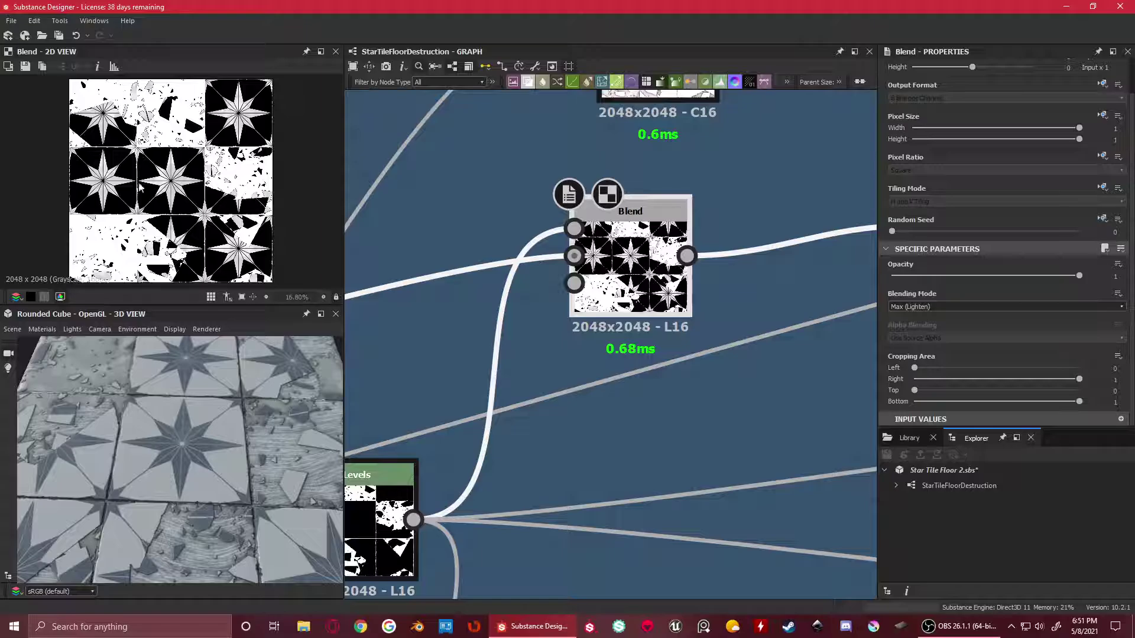
pyautogui.scroll(4, 240, 167)
pyautogui.scroll(5, 240, 167)
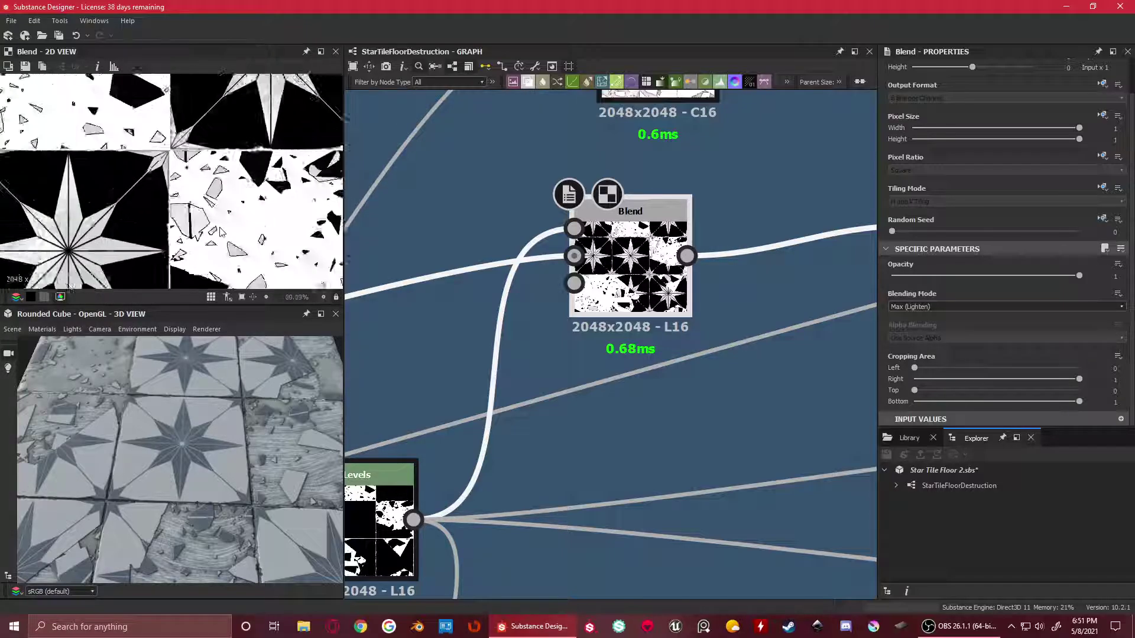
pyautogui.moveTo(236, 171); pyautogui.dragTo(269, 199, button='middle')
pyautogui.scroll(-1, 230, 239)
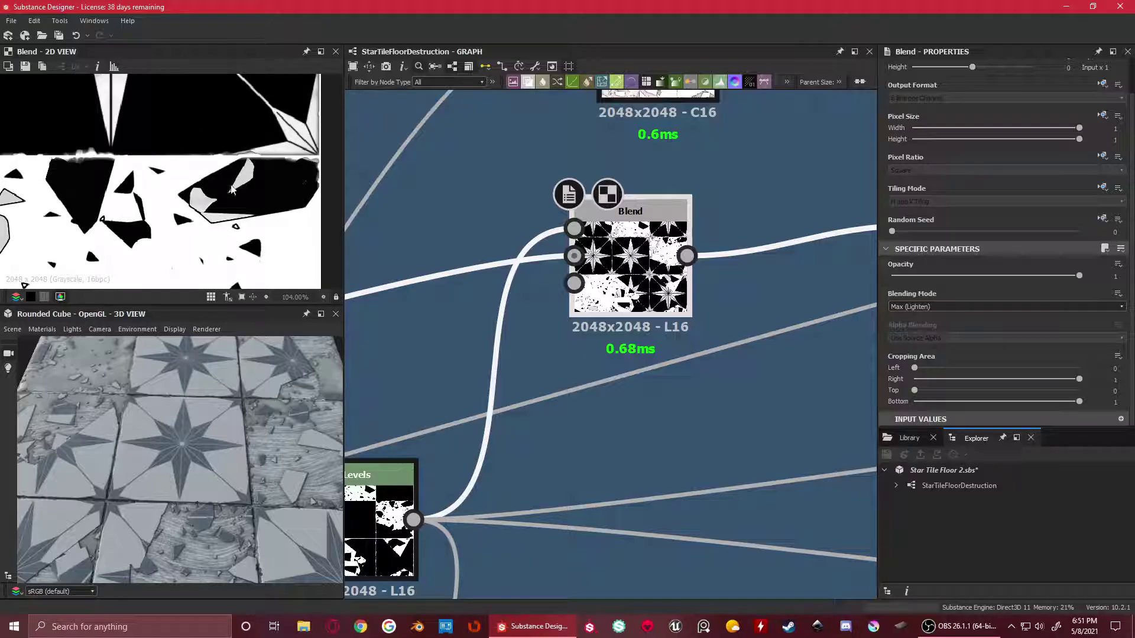
pyautogui.scroll(-2, 225, 193)
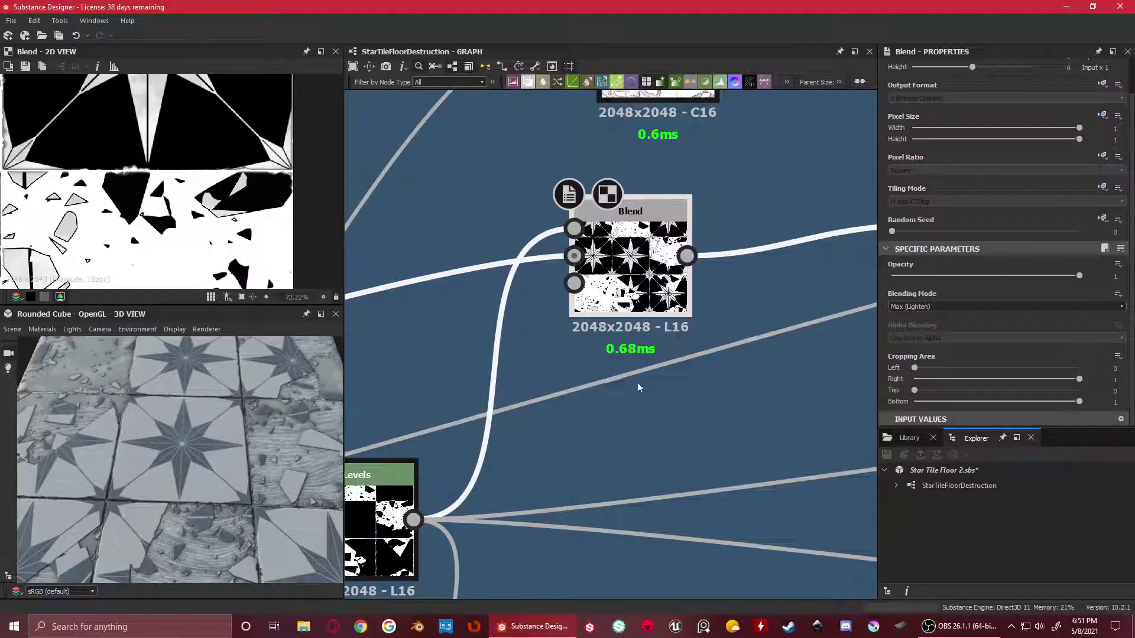
pyautogui.scroll(-1, 638, 387)
pyautogui.scroll(1, 185, 261)
pyautogui.moveTo(184, 261); pyautogui.dragTo(155, 183, button='middle')
pyautogui.scroll(-5, 155, 183)
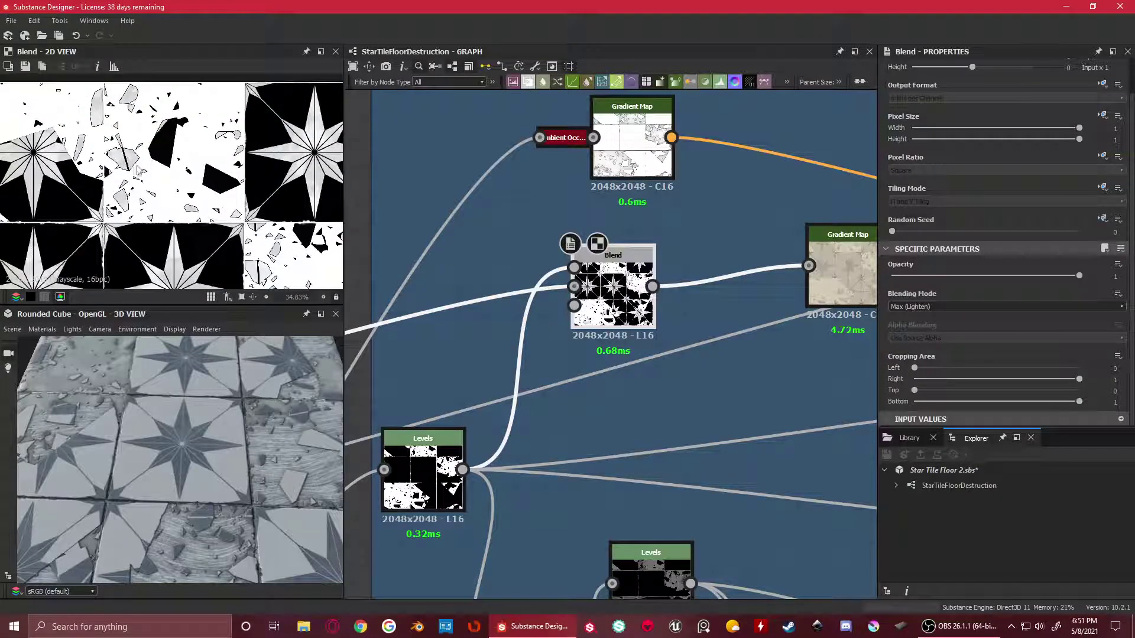
pyautogui.scroll(7, 156, 183)
pyautogui.scroll(-5, 108, 170)
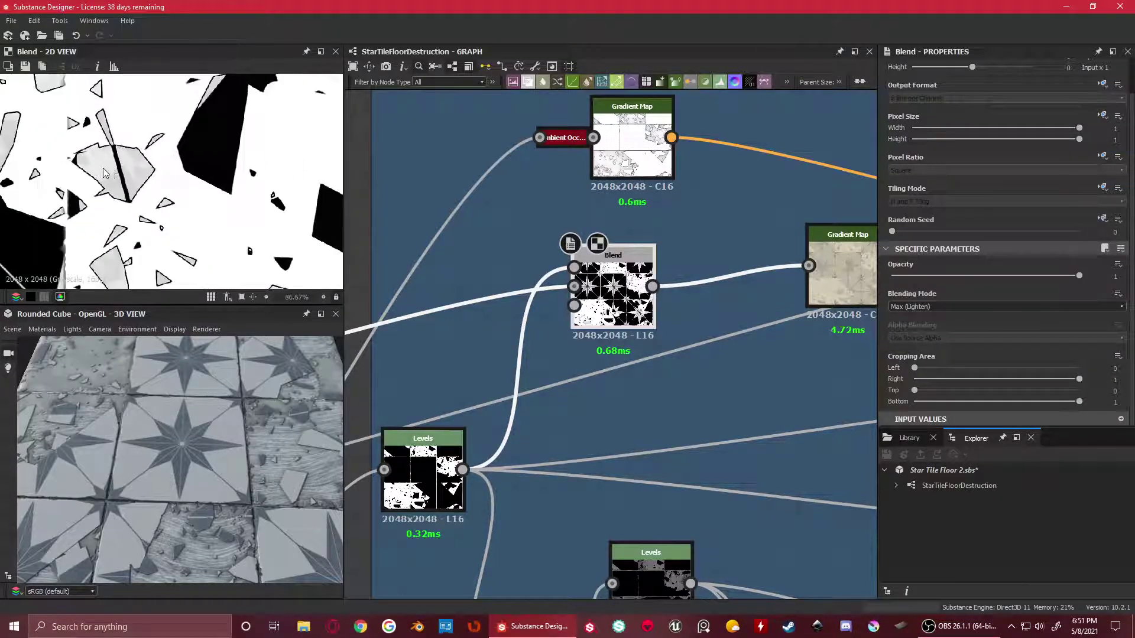
pyautogui.moveTo(273, 196); pyautogui.dragTo(177, 144, button='middle')
pyautogui.scroll(1, 177, 145)
pyautogui.moveTo(191, 236); pyautogui.dragTo(152, 110, button='middle')
pyautogui.scroll(3, 152, 110)
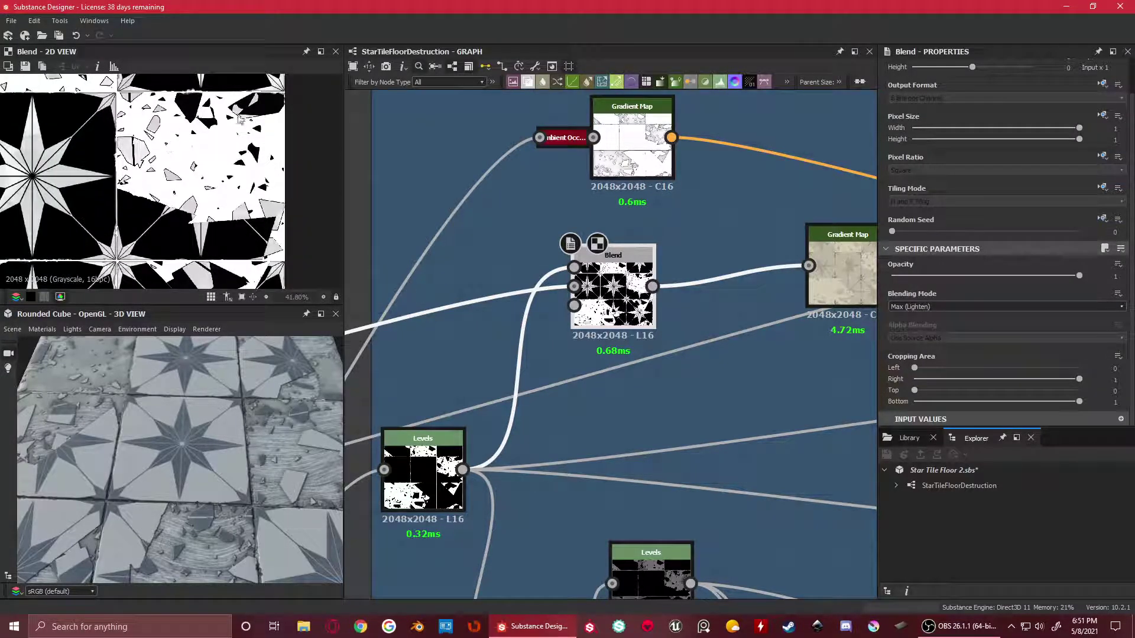
# Compare the previews of the Base Color Blend and the Gradient Map it feeds
pyautogui.moveTo(707, 259); pyautogui.dragTo(603, 283, button='middle')
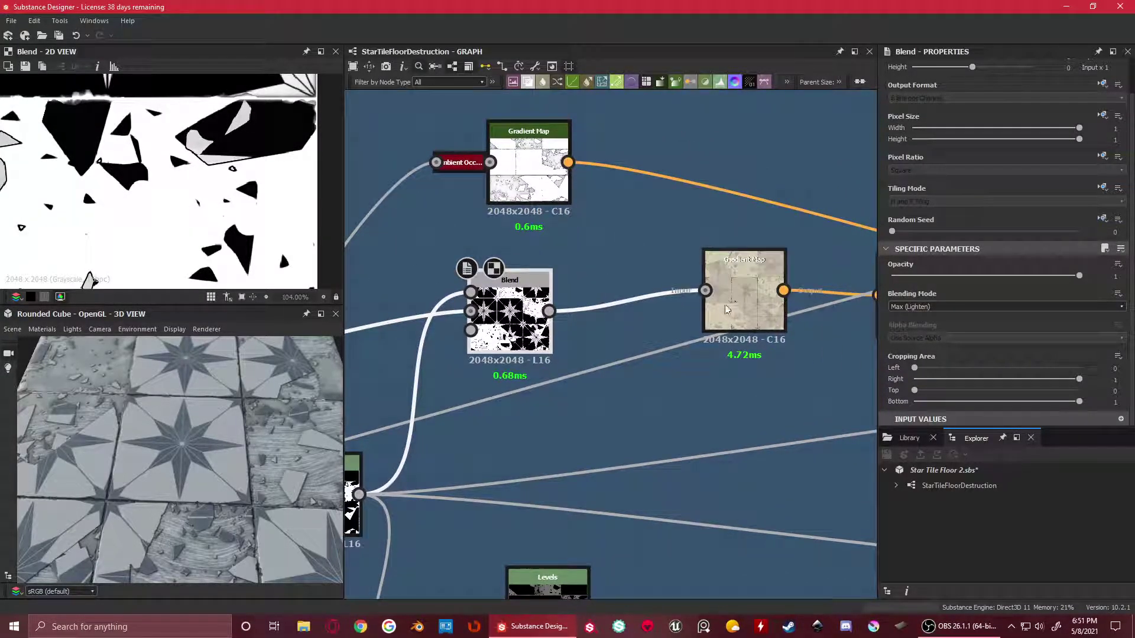
pyautogui.doubleClick(735, 287)
pyautogui.doubleClick(520, 296)
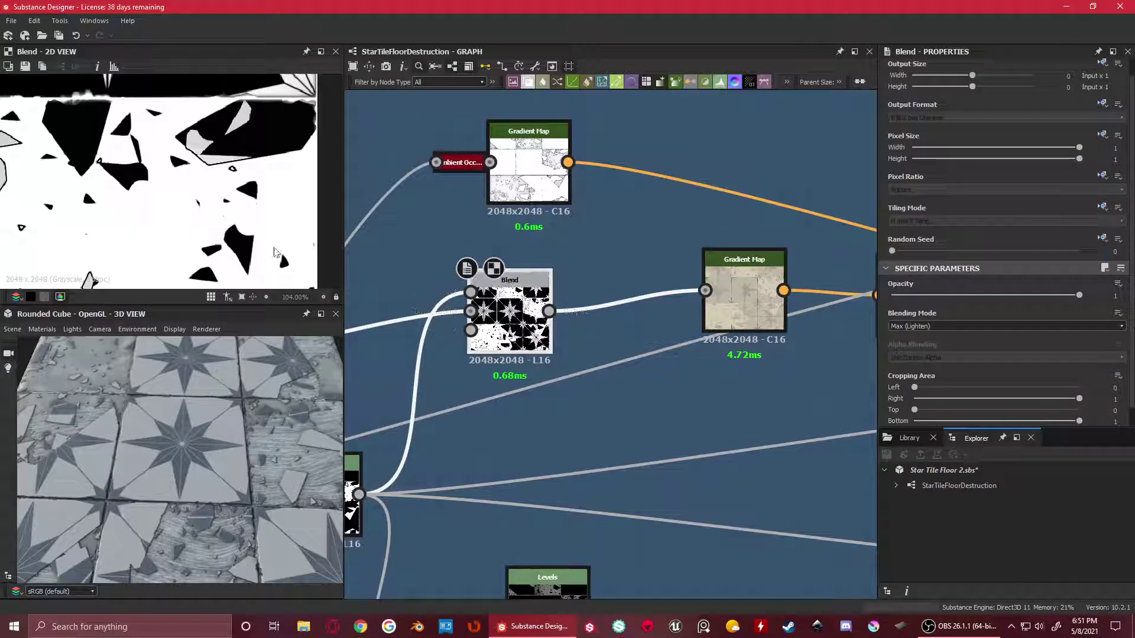
pyautogui.scroll(-4, 520, 296)
pyautogui.scroll(3, 532, 318)
pyautogui.doubleClick(533, 318)
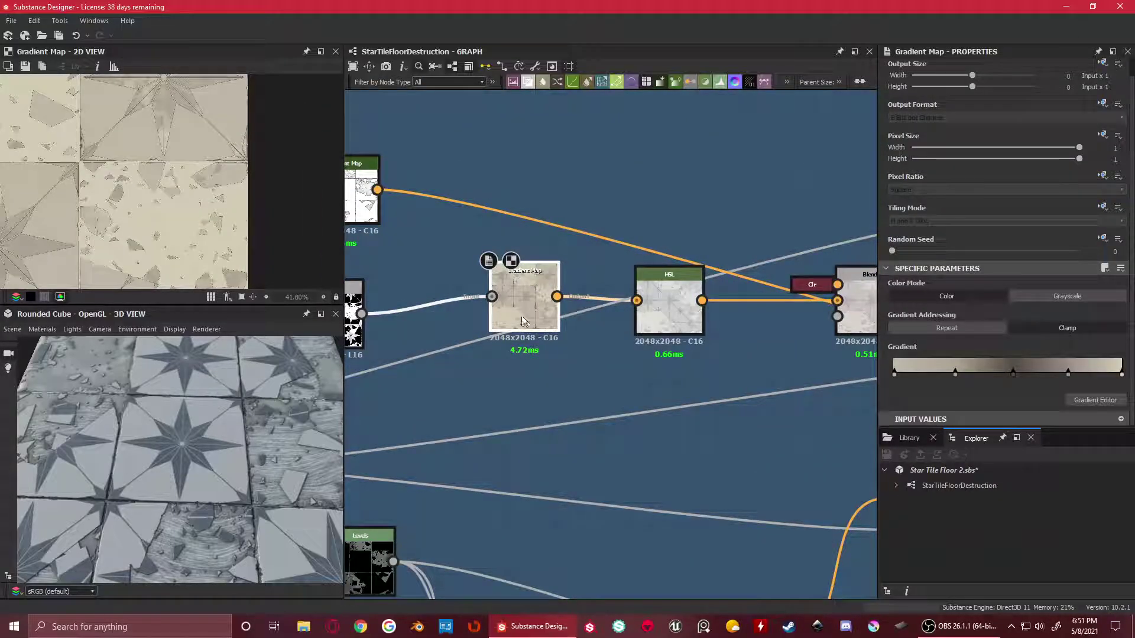
# Move the Base Color Gradient Map node slightly farther from the HSL node
pyautogui.moveTo(506, 325); pyautogui.dragTo(649, 301, button='middle')
pyautogui.scroll(-1, 665, 295)
pyautogui.moveTo(665, 294); pyautogui.dragTo(631, 297)
pyautogui.moveTo(631, 297); pyautogui.dragTo(490, 292, button='middle')
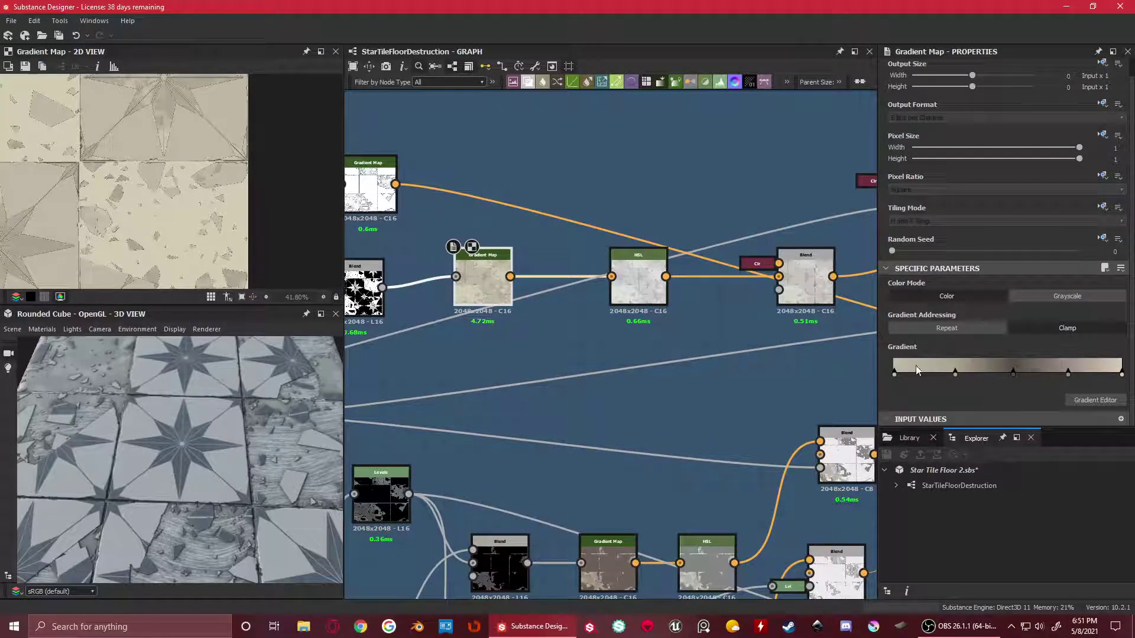
# Examine the hue, saturation and lightness settings of the HSL node after the Gradient Map and preview its output
pyautogui.click(617, 282)
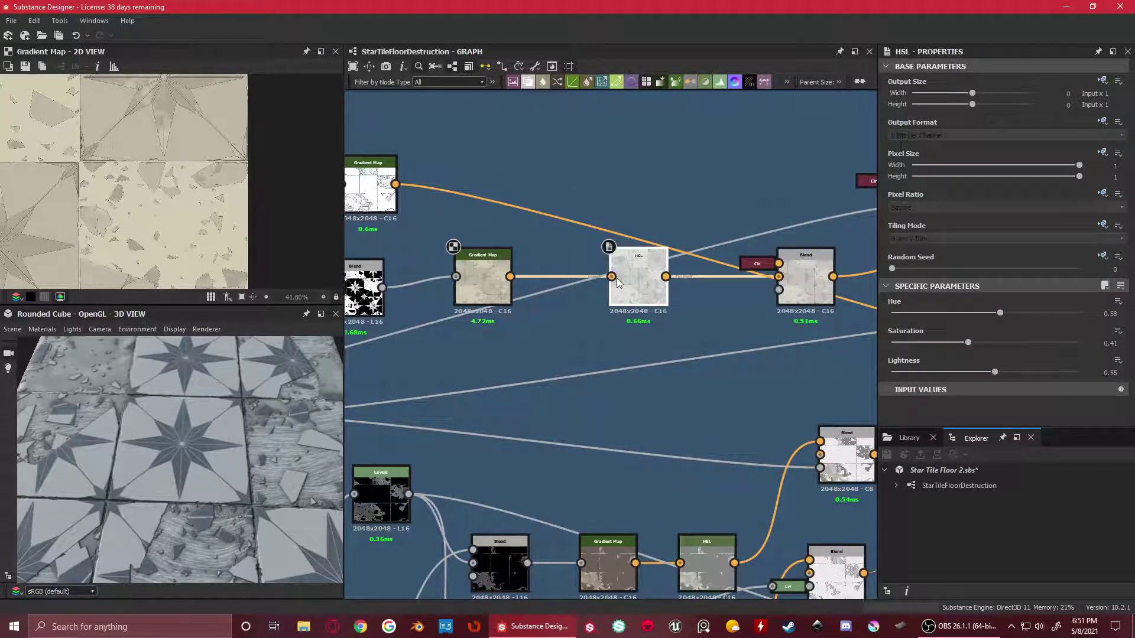
pyautogui.click(453, 247)
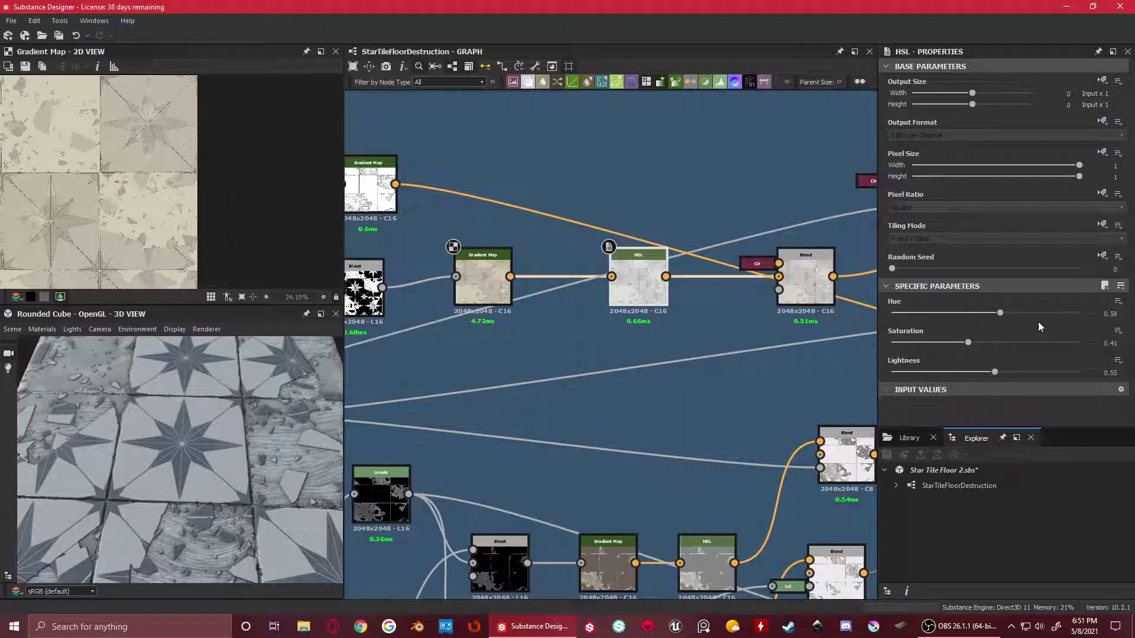
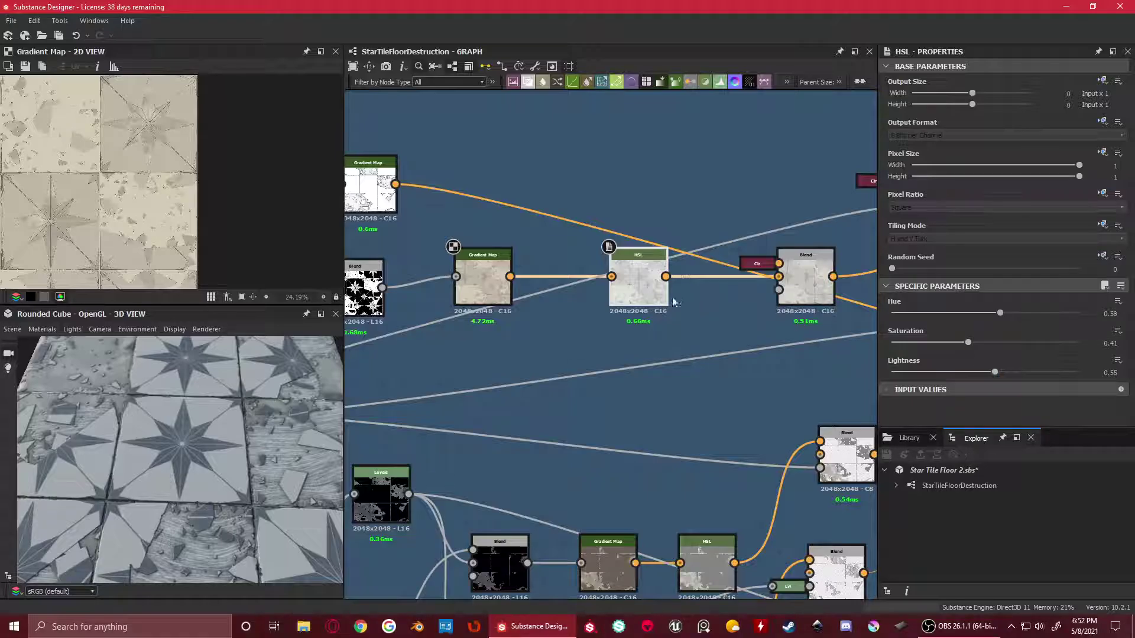
pyautogui.scroll(4, 650, 297)
pyautogui.doubleClick(628, 266)
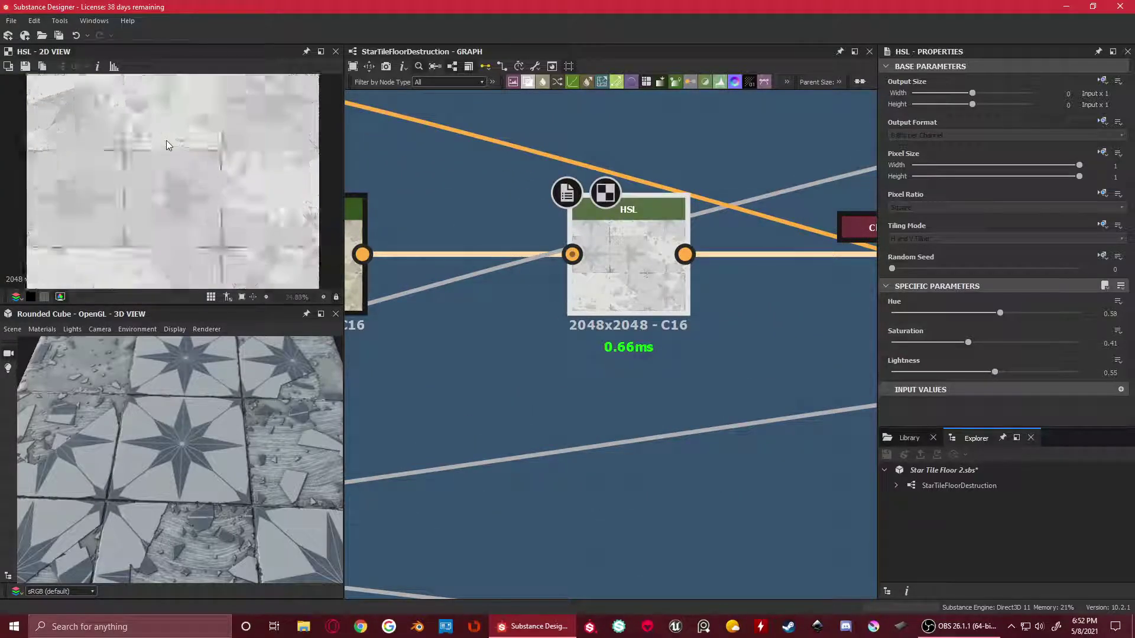
# Preview the Multiply Blend after the HSL node and examine its tinted tiles and fragments up close
pyautogui.scroll(-1, 203, 187)
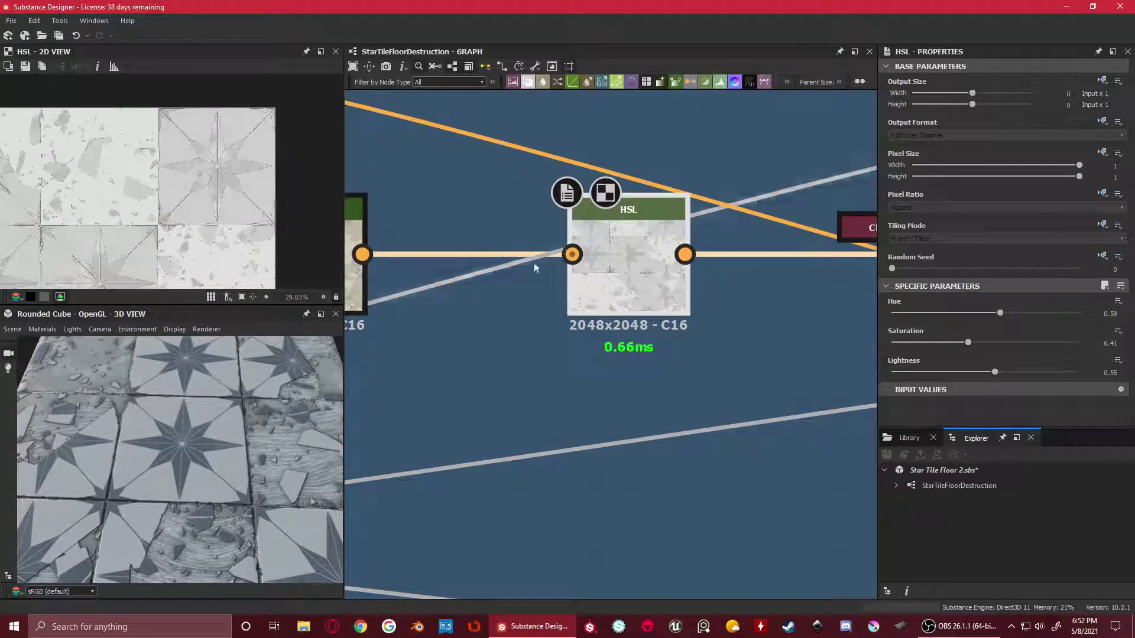
pyautogui.scroll(-3, 220, 190)
pyautogui.scroll(-3, 628, 266)
pyautogui.scroll(4, 637, 278)
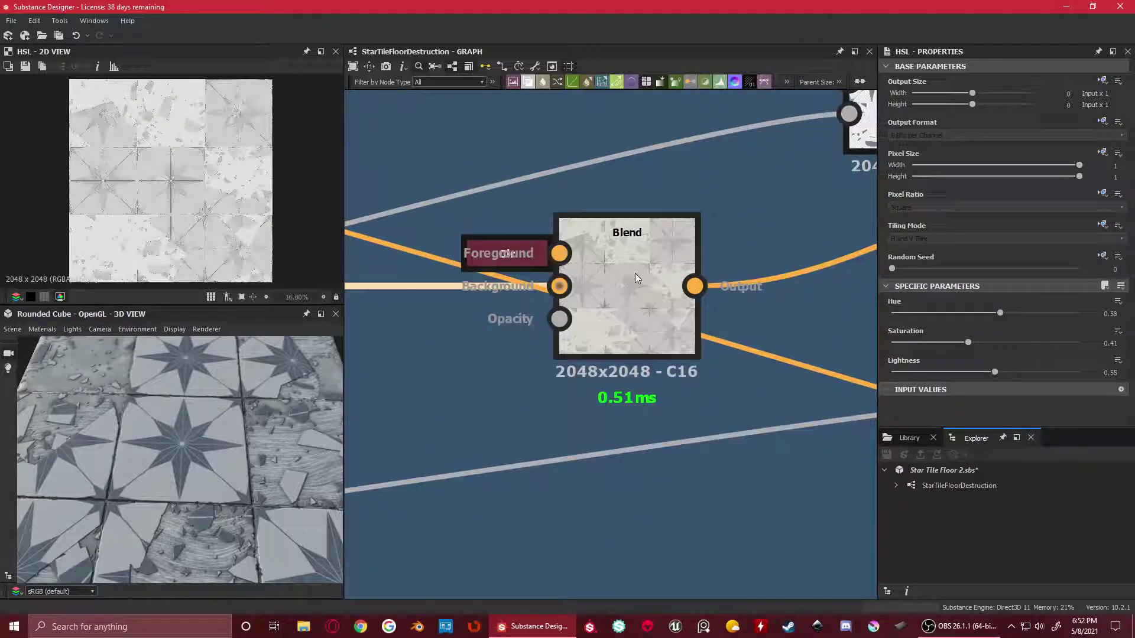
pyautogui.doubleClick(637, 278)
pyautogui.scroll(8, 219, 113)
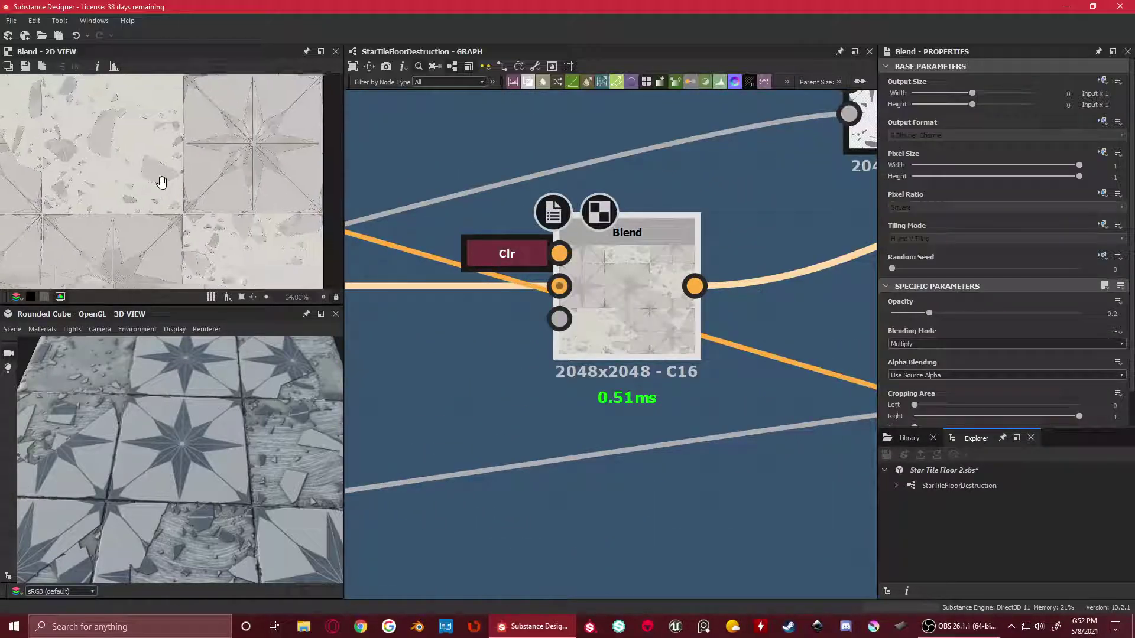
pyautogui.moveTo(218, 114); pyautogui.dragTo(208, 153, button='middle')
pyautogui.scroll(-2, 433, 303)
# Preview the HSL output and the Uniform Color that feed the Multiply Blend
pyautogui.moveTo(433, 303); pyautogui.dragTo(640, 321, button='middle')
pyautogui.doubleClick(615, 307)
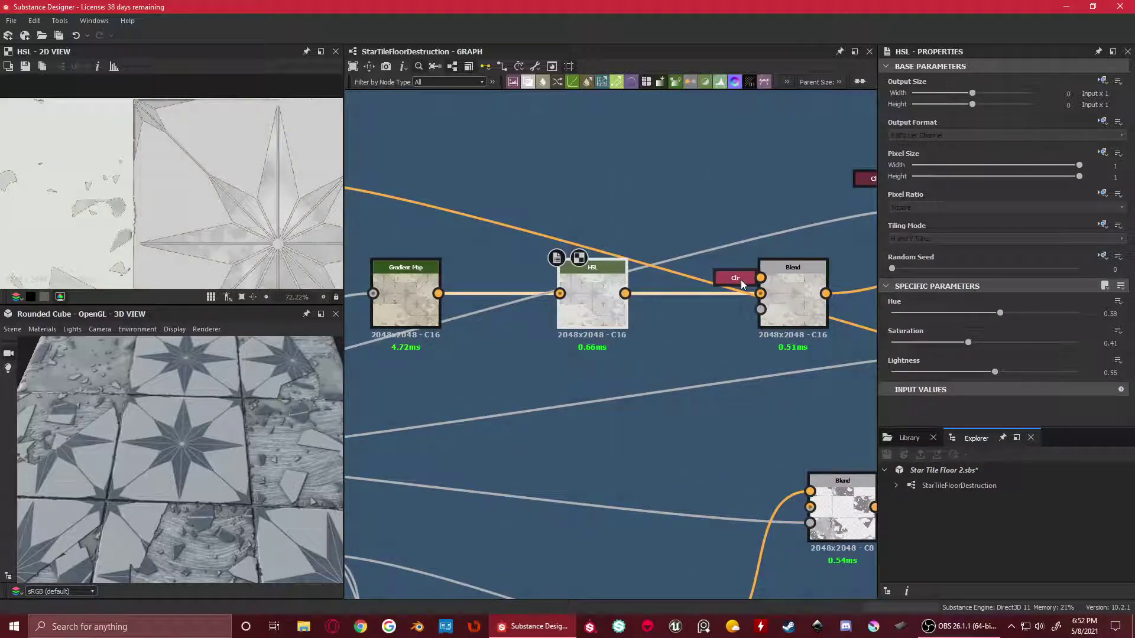
pyautogui.doubleClick(742, 285)
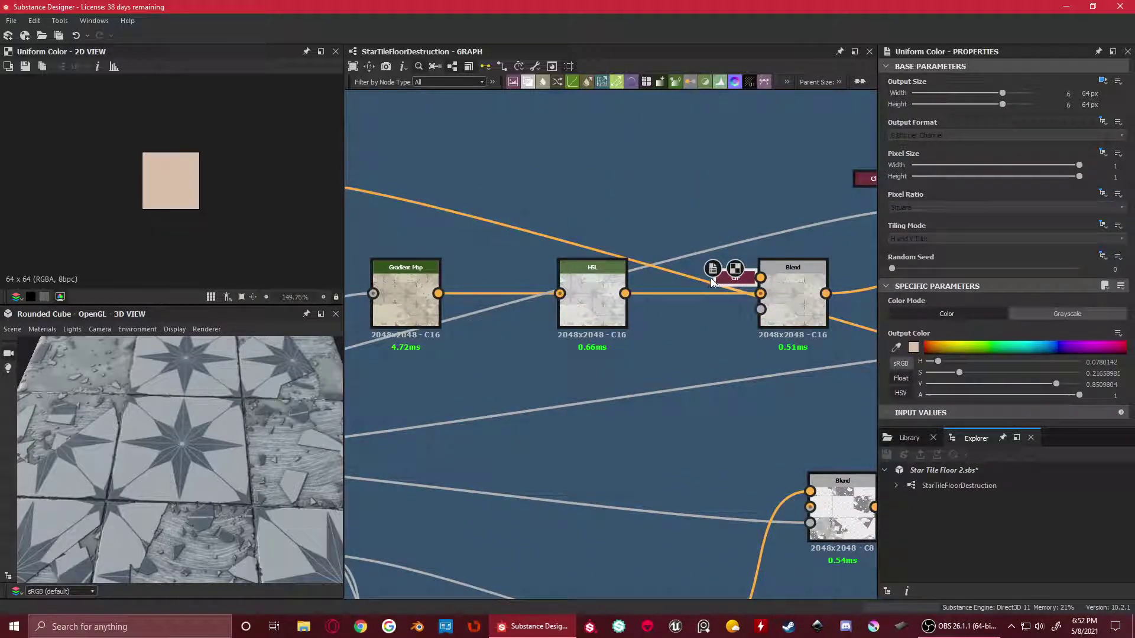
pyautogui.moveTo(712, 282); pyautogui.dragTo(555, 276, button='middle')
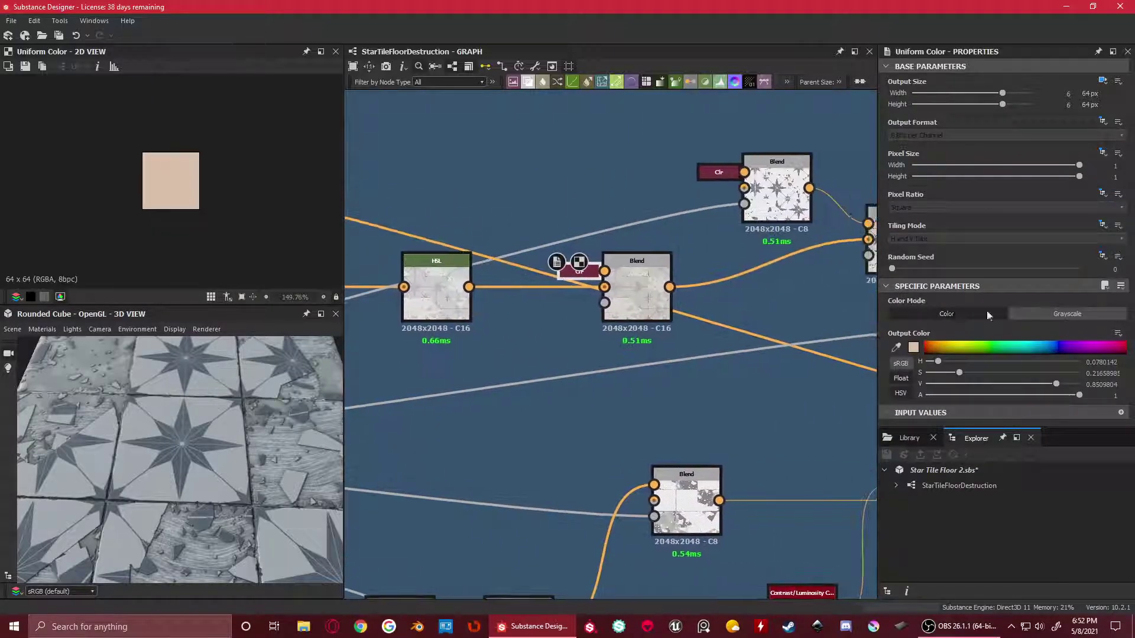
# Compare the Multiply Blend's preview with the HSL output to examine the effect of the color tint
pyautogui.doubleClick(629, 271)
pyautogui.scroll(-5, 161, 180)
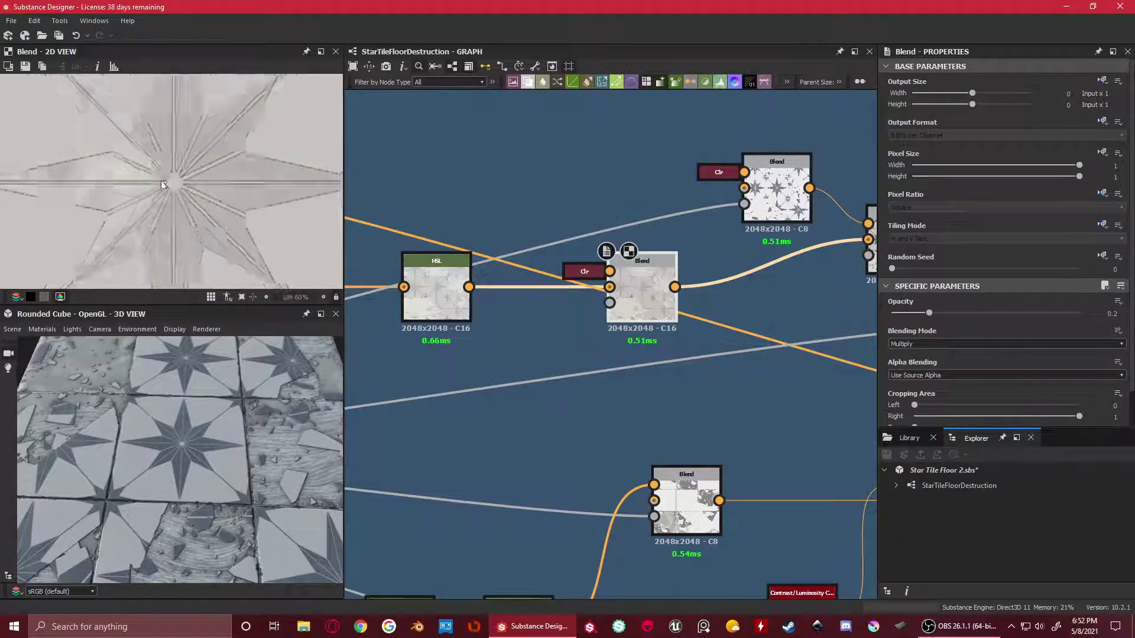
pyautogui.scroll(2, 256, 136)
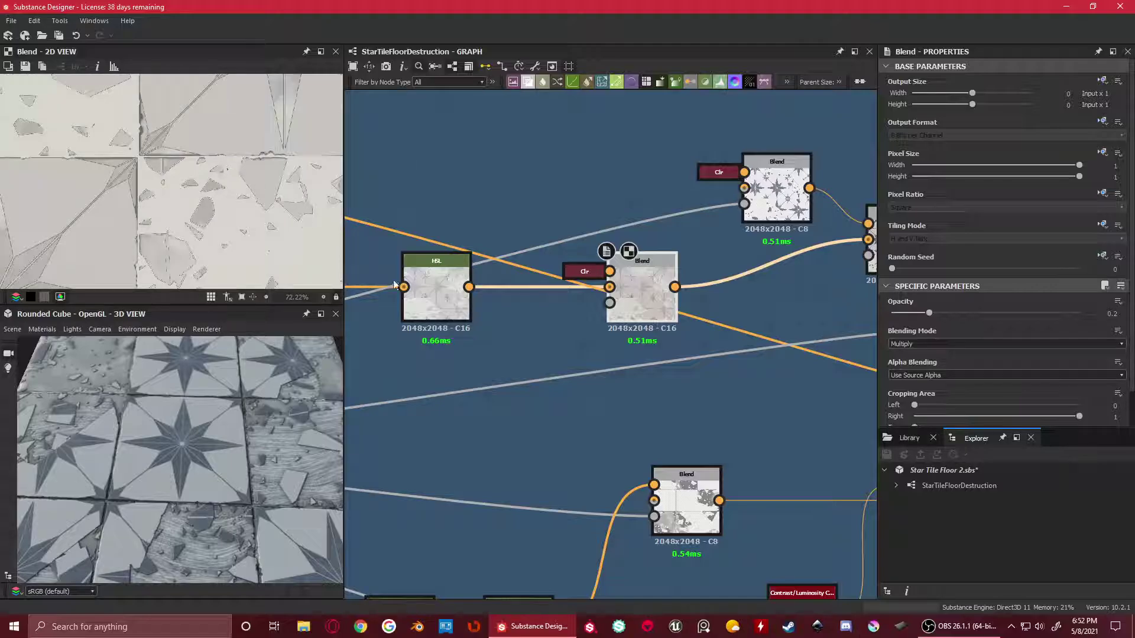
pyautogui.doubleClick(424, 286)
pyautogui.click(633, 272)
pyautogui.doubleClick(633, 272)
# Move the star-coloring Blend node slightly up and left, and compare previews of the combined star tile Blend and the Multiply Blend
pyautogui.scroll(-2, 730, 325)
pyautogui.moveTo(731, 324); pyautogui.dragTo(540, 318, button='middle')
pyautogui.scroll(2, 638, 257)
pyautogui.doubleClick(681, 260)
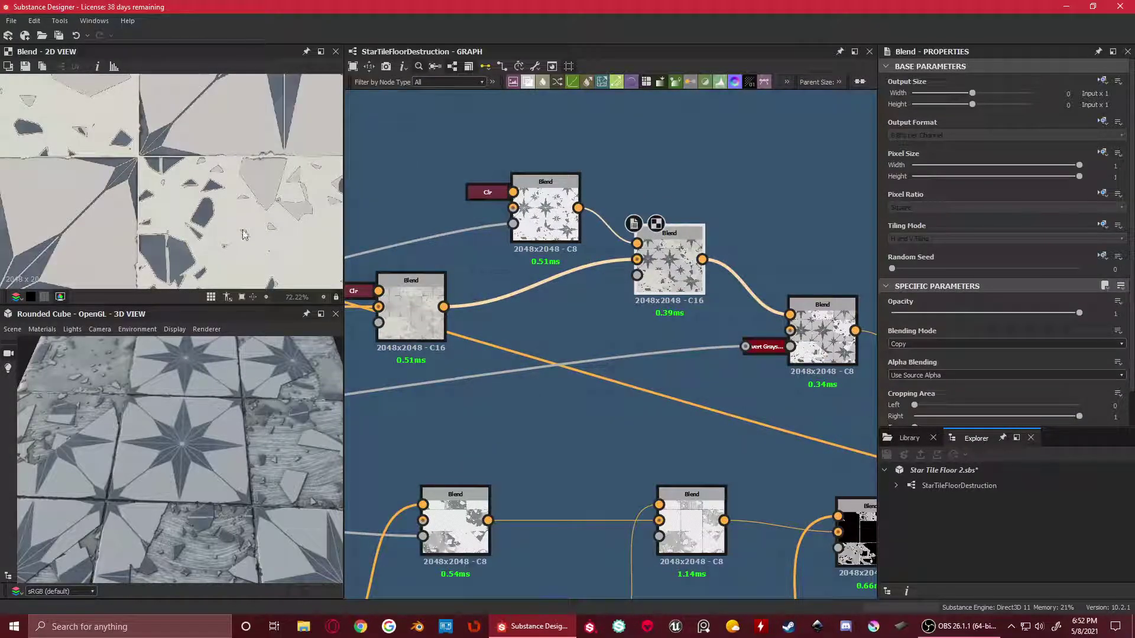
pyautogui.scroll(-2, 650, 266)
pyautogui.scroll(2, 622, 276)
pyautogui.moveTo(622, 276); pyautogui.dragTo(609, 260)
pyautogui.doubleClick(514, 340)
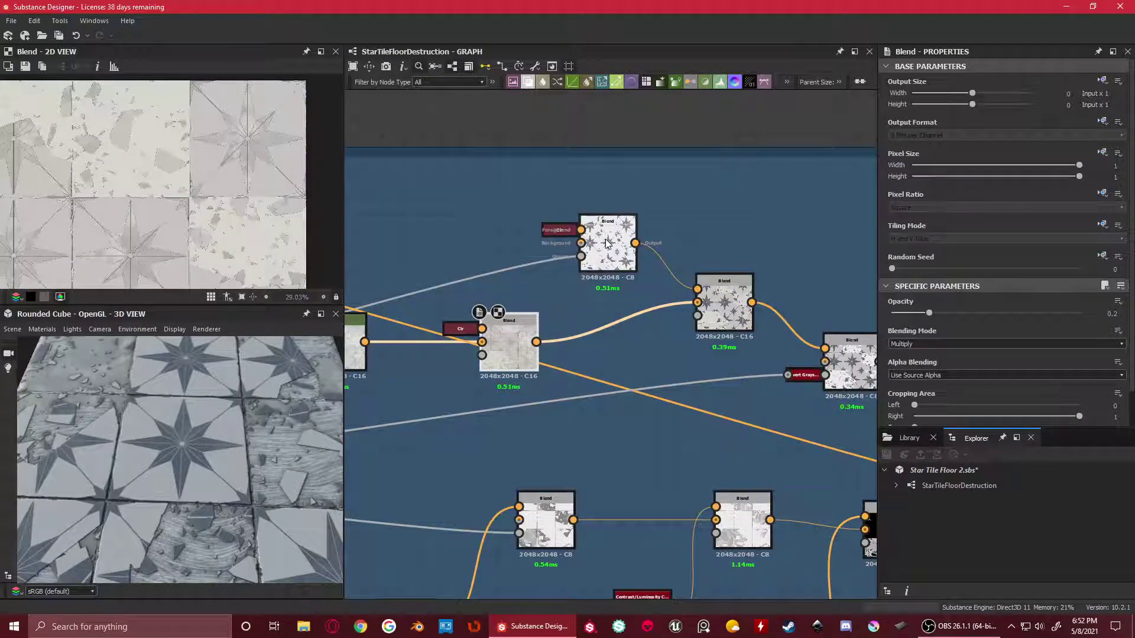
# Preview the star-coloring Copy Blend and examine its blue stars and fragments
pyautogui.doubleClick(606, 240)
pyautogui.press('f')
pyautogui.scroll(-3, 461, 277)
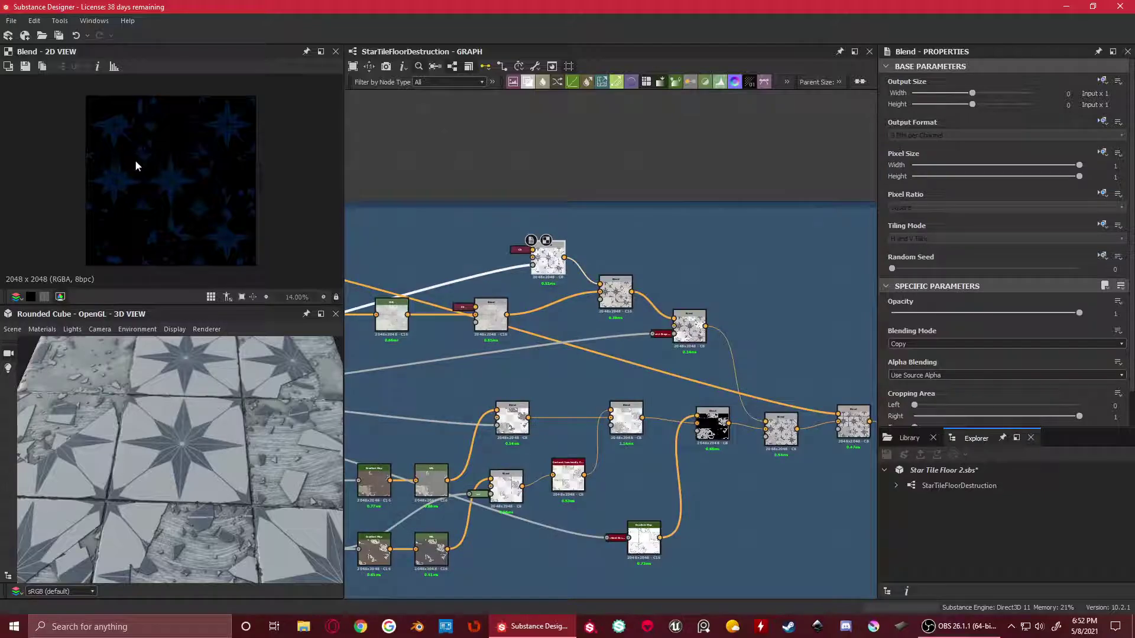
pyautogui.scroll(2, 133, 164)
pyautogui.scroll(-3, 637, 308)
# Trace the star-coloring Blend's mask to the Combine Star Tile With Fragmented Star Tiles frame and preview its Max (Lighten) Blend
pyautogui.moveTo(637, 307); pyautogui.dragTo(574, 248, button='middle')
pyautogui.scroll(5, 576, 241)
pyautogui.moveTo(567, 107); pyautogui.dragTo(578, 250, button='middle')
pyautogui.scroll(3, 578, 254)
pyautogui.doubleClick(576, 249)
pyautogui.scroll(-6, 152, 213)
pyautogui.scroll(-5, 679, 272)
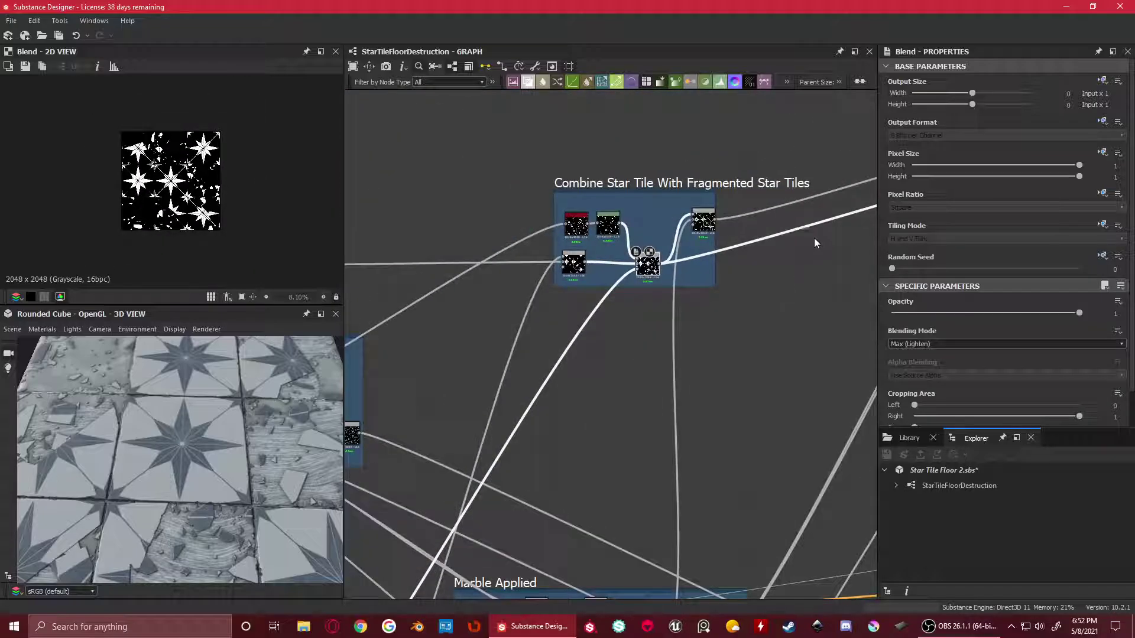
# Return to the star-coloring Blend in the Base Color section and compare its preview with its blue Uniform Color
pyautogui.moveTo(814, 238); pyautogui.dragTo(690, 284, button='middle')
pyautogui.scroll(4, 690, 284)
pyautogui.doubleClick(646, 305)
pyautogui.scroll(2, 171, 161)
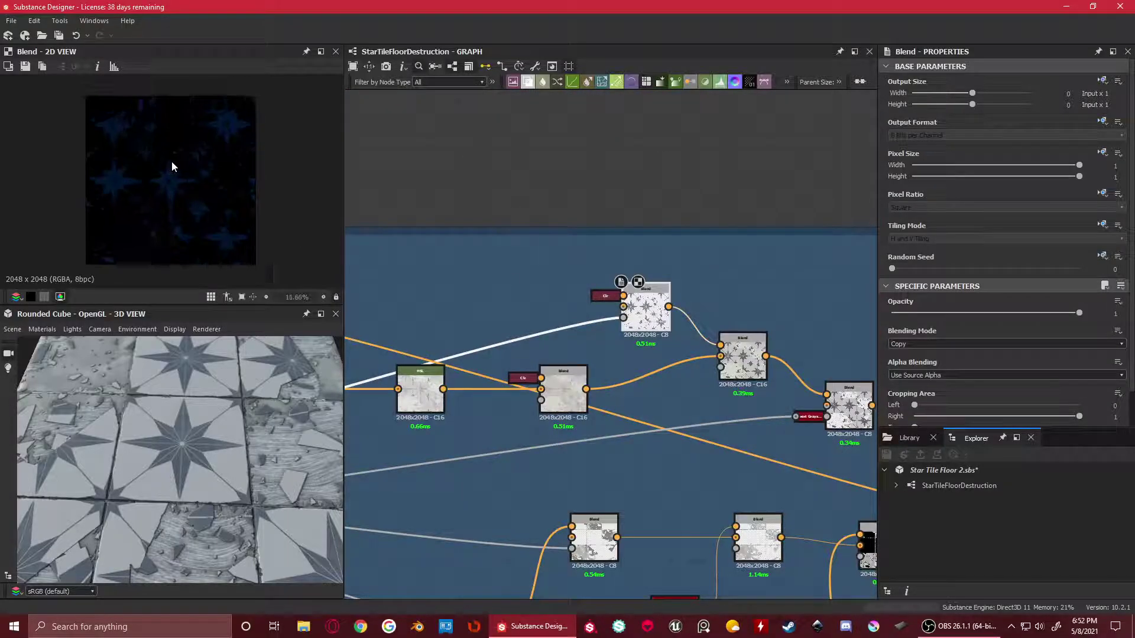
pyautogui.scroll(2, 171, 162)
pyautogui.doubleClick(604, 294)
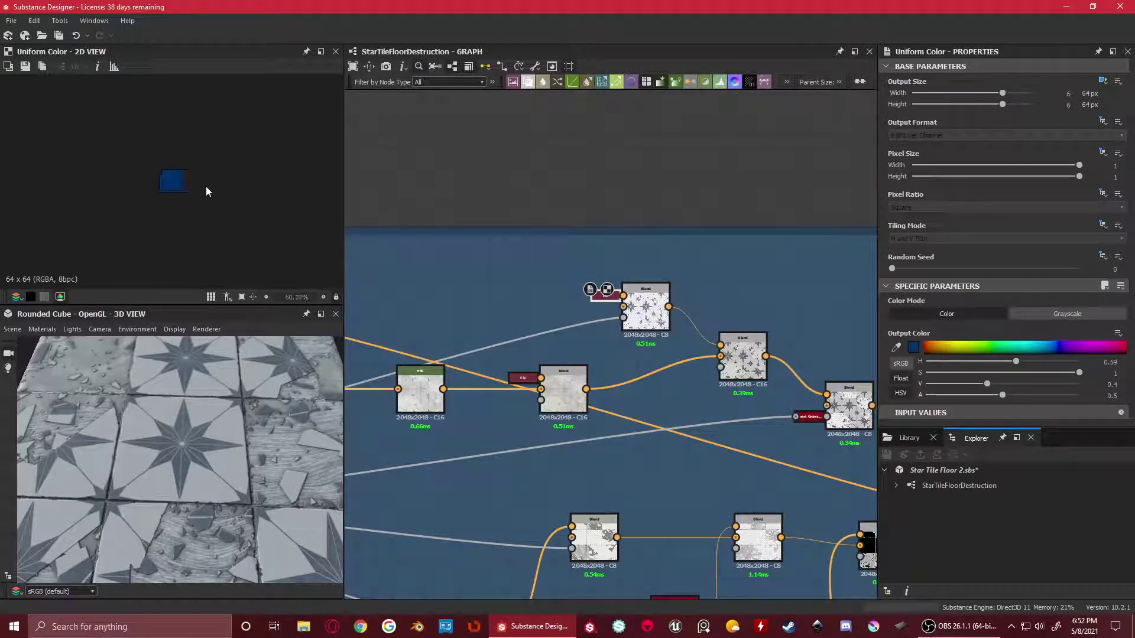
pyautogui.doubleClick(640, 300)
pyautogui.scroll(-5, 207, 209)
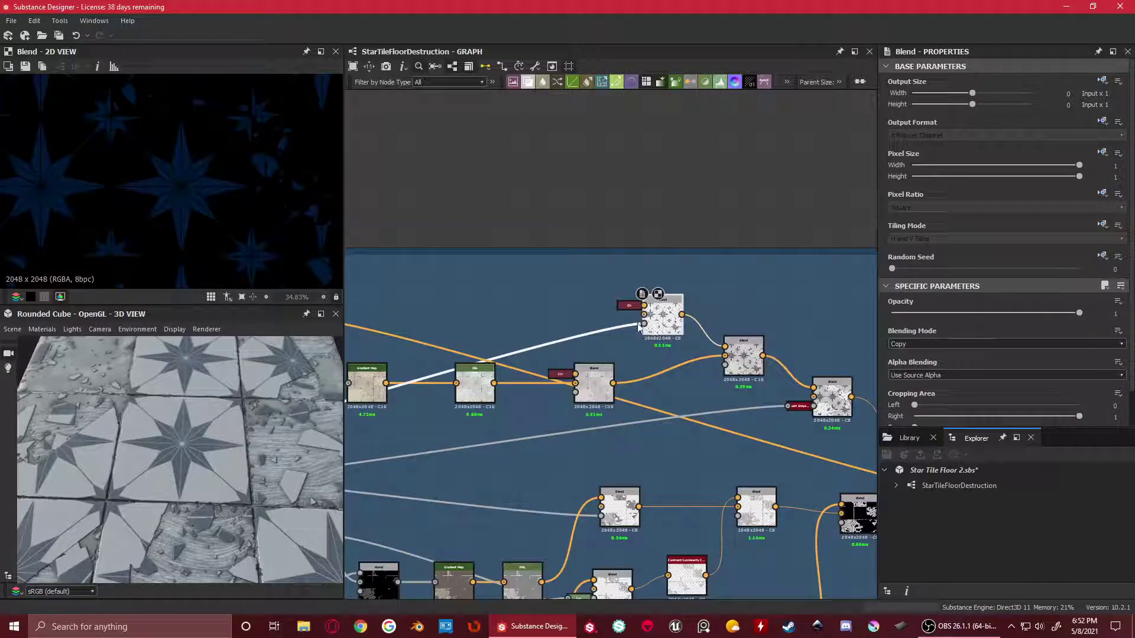
# Preview the Copy Blend that combines the blue stars with the tinted tiles and move it down level with the Multiply Blend
pyautogui.doubleClick(644, 317)
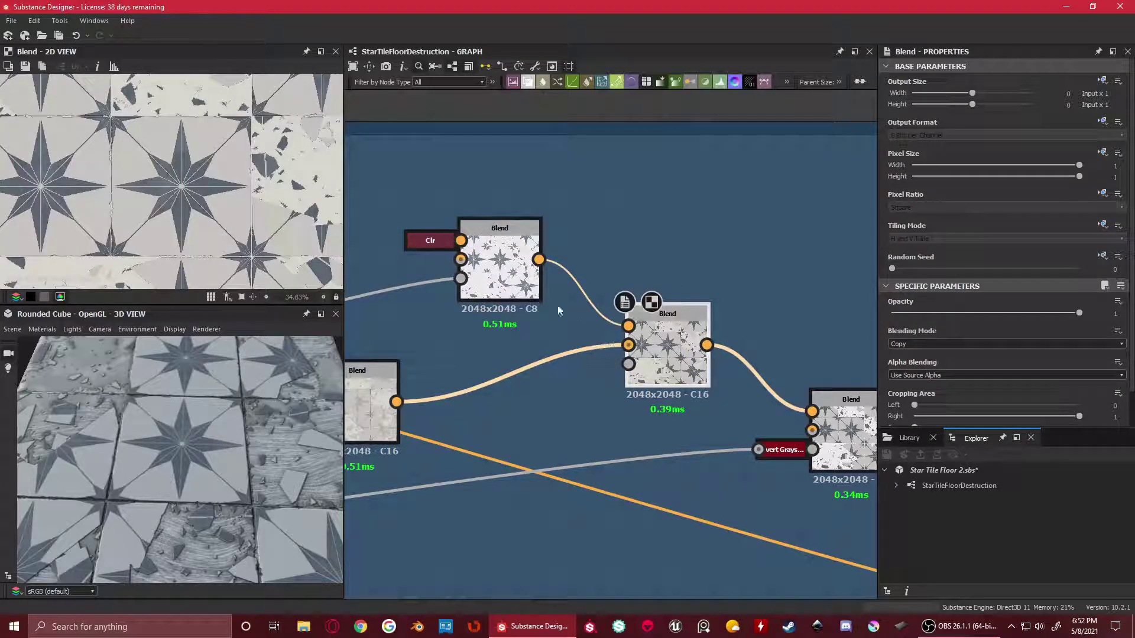
pyautogui.moveTo(665, 343); pyautogui.dragTo(654, 400)
pyautogui.scroll(-3, 301, 233)
pyautogui.scroll(-1, 301, 234)
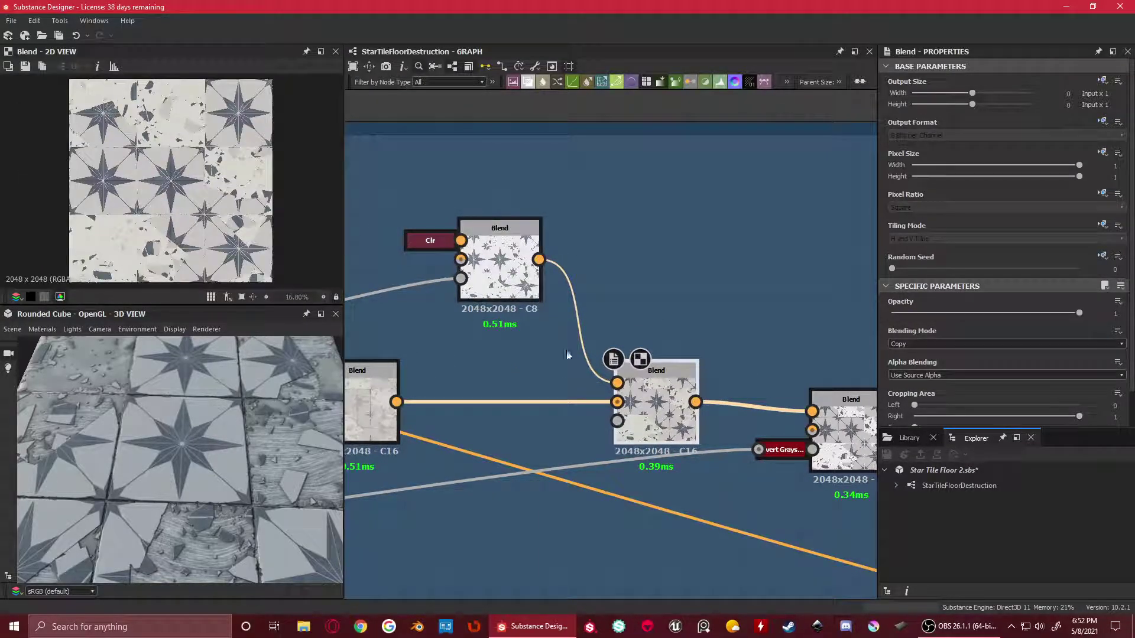
# Move the Copy Blend masked by the Invert Grayscale node slightly lower and preview its output
pyautogui.moveTo(708, 426); pyautogui.dragTo(513, 299, button='middle')
pyautogui.scroll(-1, 634, 325)
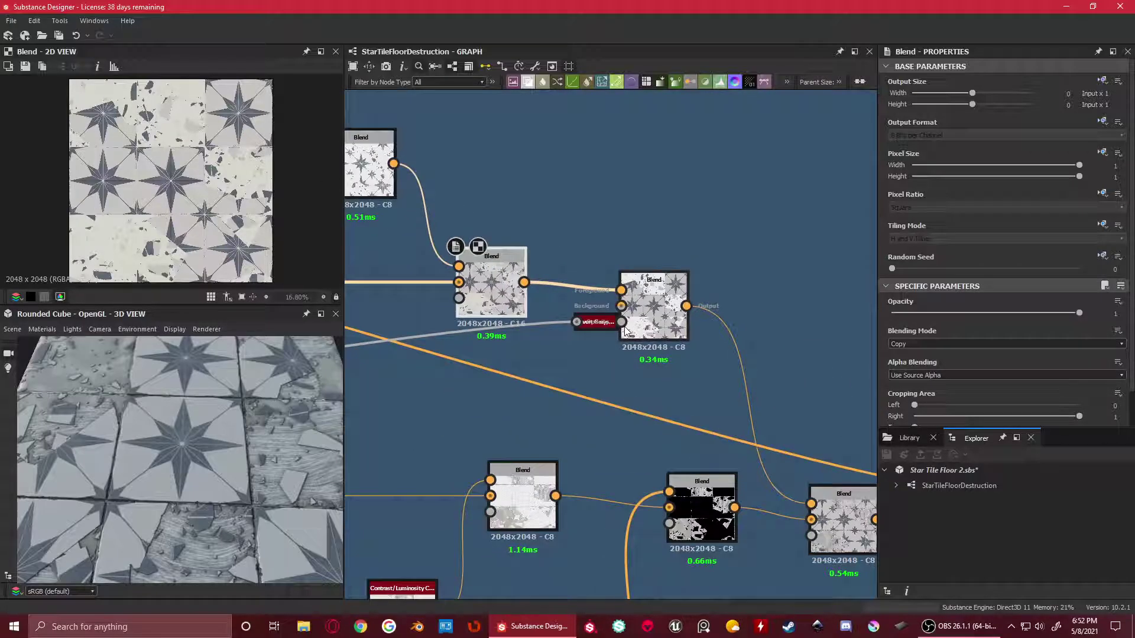
pyautogui.moveTo(635, 324); pyautogui.dragTo(726, 318, button='middle')
pyautogui.moveTo(749, 302); pyautogui.dragTo(757, 349)
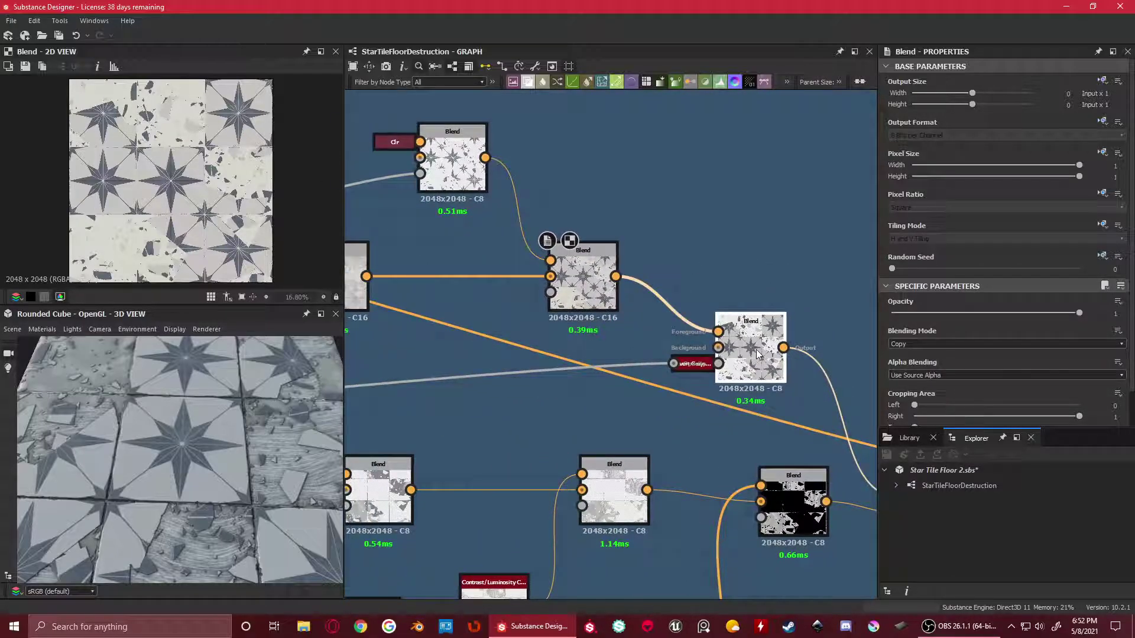
pyautogui.scroll(-3, 757, 350)
pyautogui.moveTo(582, 381); pyautogui.dragTo(601, 344, button='middle')
pyautogui.scroll(4, 769, 313)
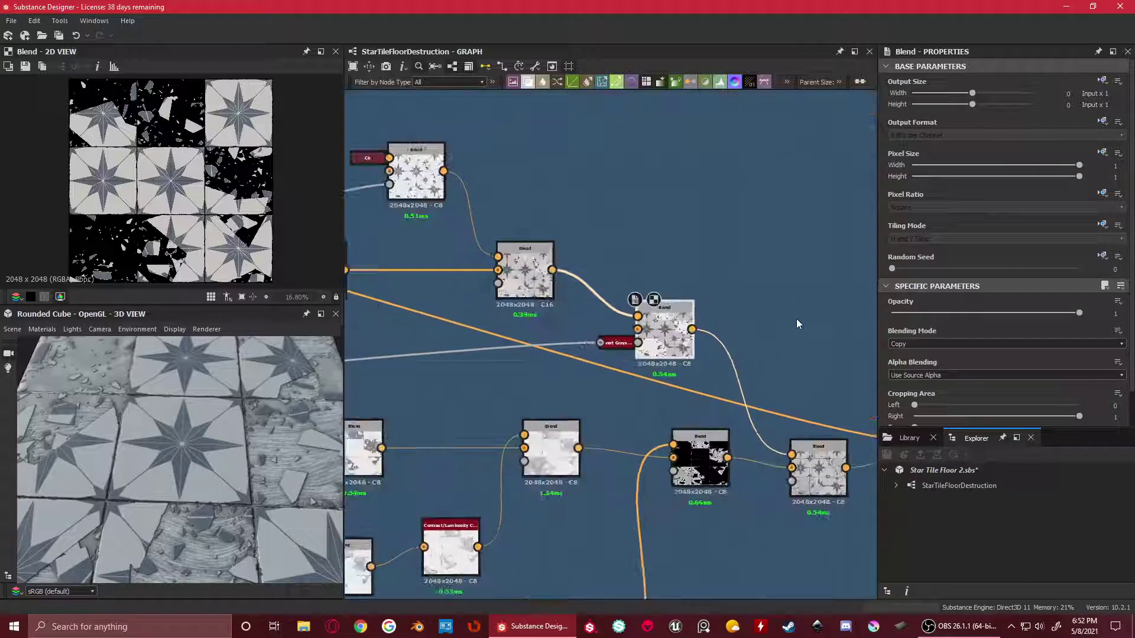
# Preview the Invert Grayscale mask and trace its input back to the Levels node at the start of the Base Color section
pyautogui.doubleClick(514, 275)
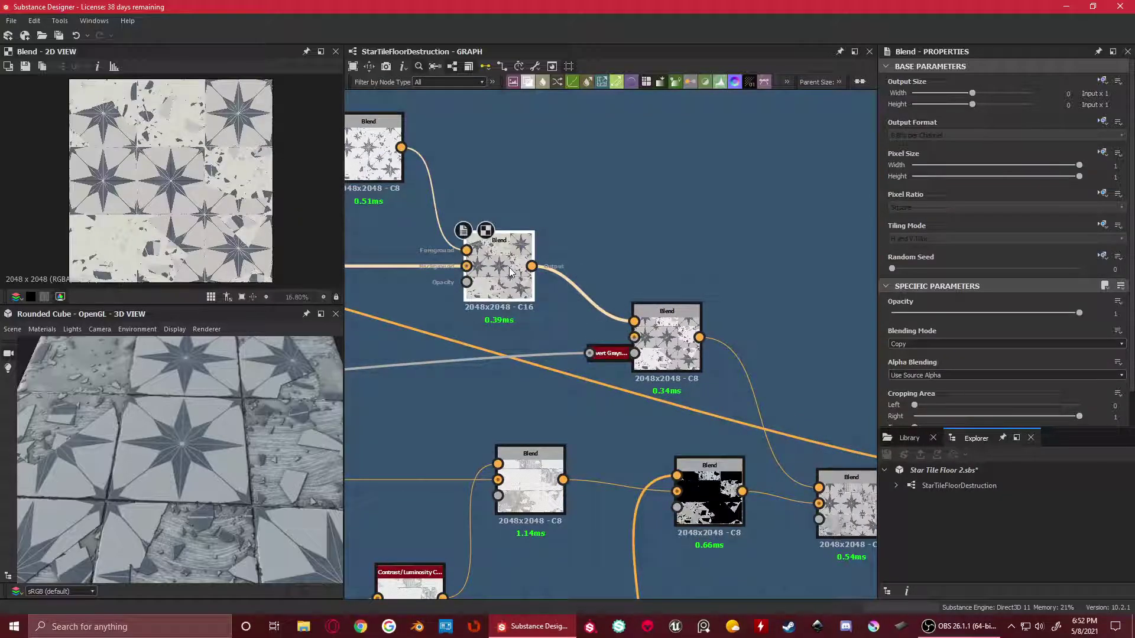
pyautogui.doubleClick(622, 356)
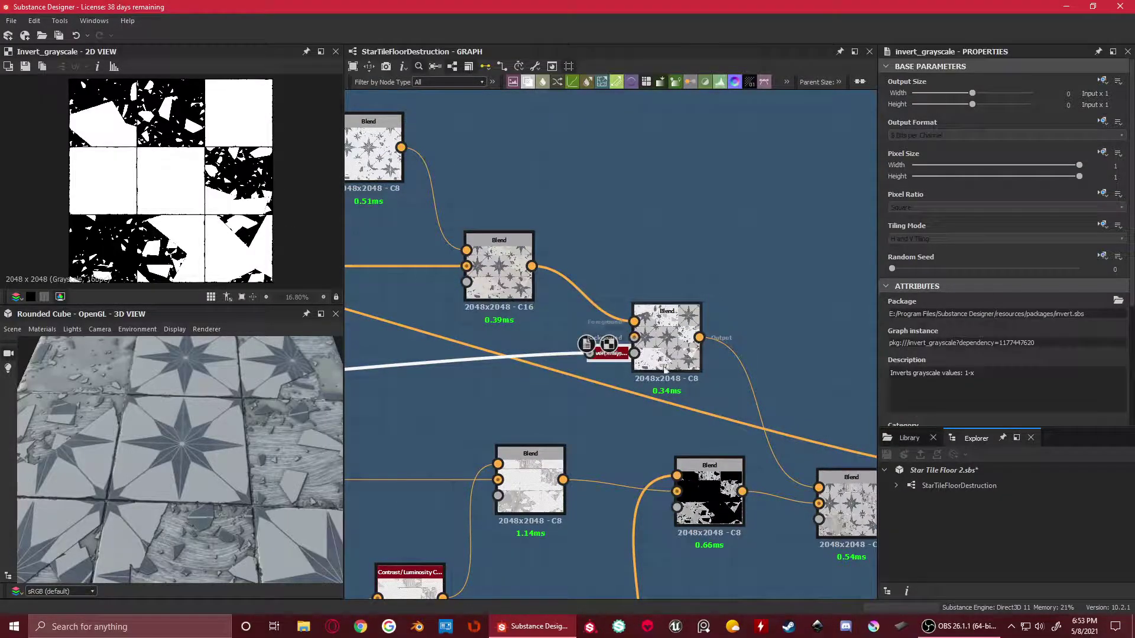
pyautogui.scroll(-5, 534, 323)
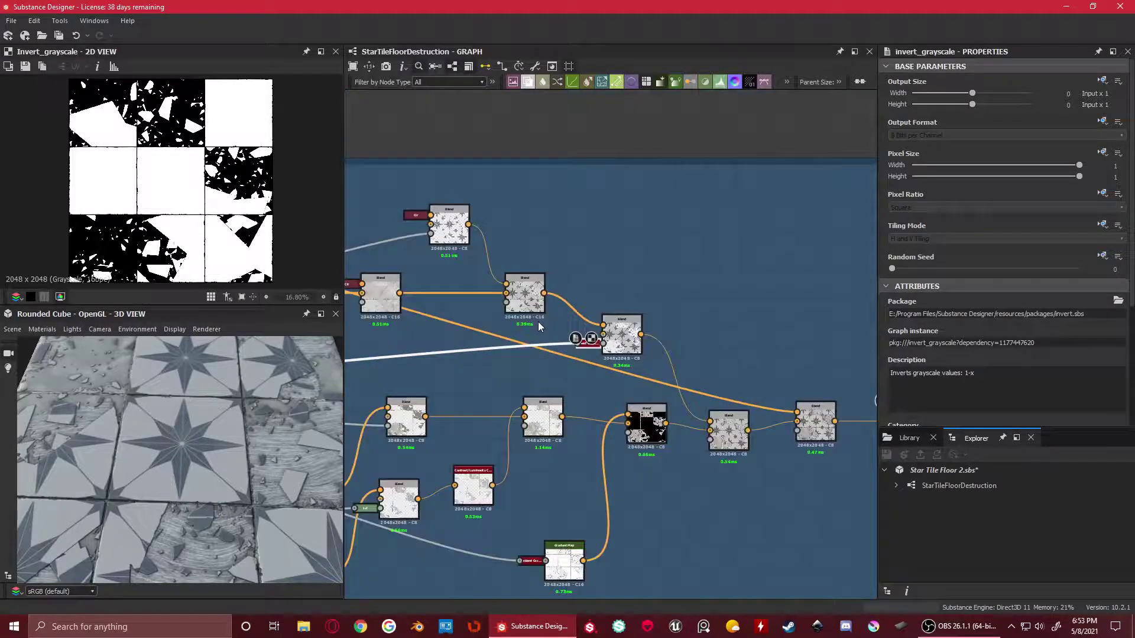
pyautogui.moveTo(683, 360); pyautogui.dragTo(917, 311, button='middle')
pyautogui.moveTo(370, 407); pyautogui.dragTo(717, 334, button='middle')
pyautogui.moveTo(761, 259); pyautogui.dragTo(648, 316, button='middle')
pyautogui.scroll(3, 647, 316)
pyautogui.doubleClick(594, 293)
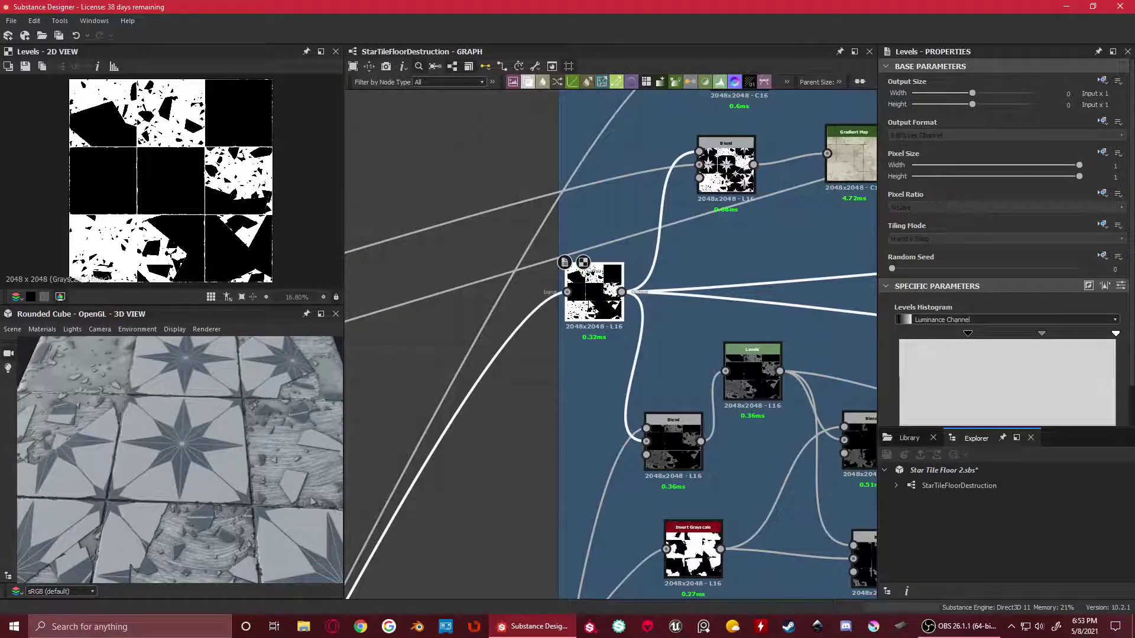
# Follow the Levels output back to the Invert Grayscale node and preview the Copy Blend it masks
pyautogui.scroll(-2, 614, 295)
pyautogui.moveTo(694, 297); pyautogui.dragTo(436, 314, button='middle')
pyautogui.moveTo(828, 275); pyautogui.dragTo(510, 303, button='middle')
pyautogui.scroll(4, 686, 293)
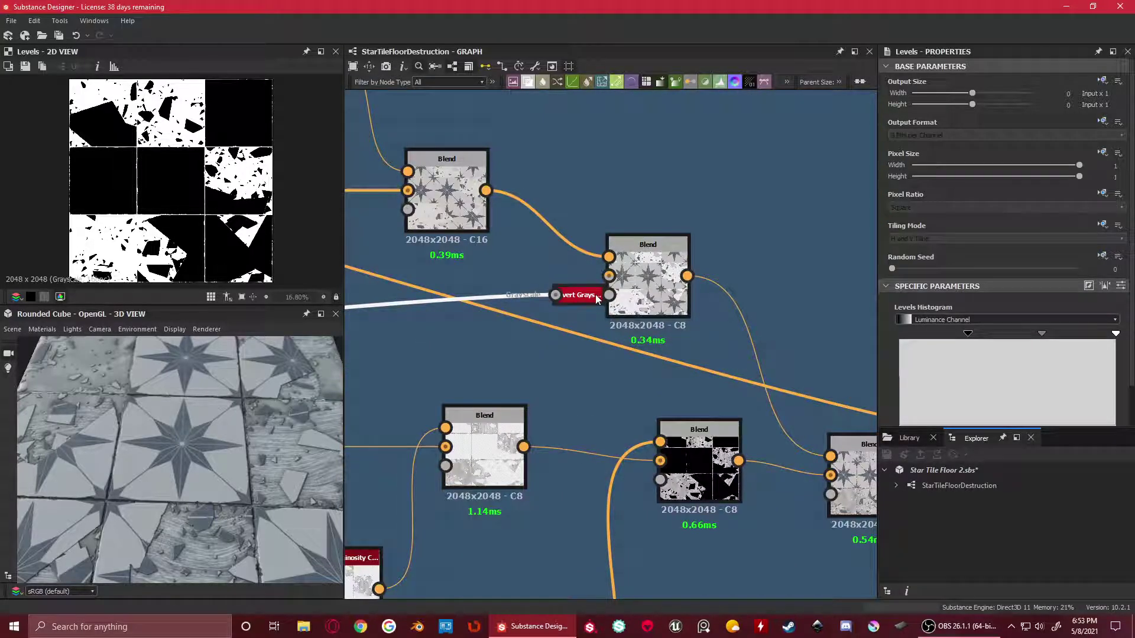
pyautogui.doubleClick(620, 295)
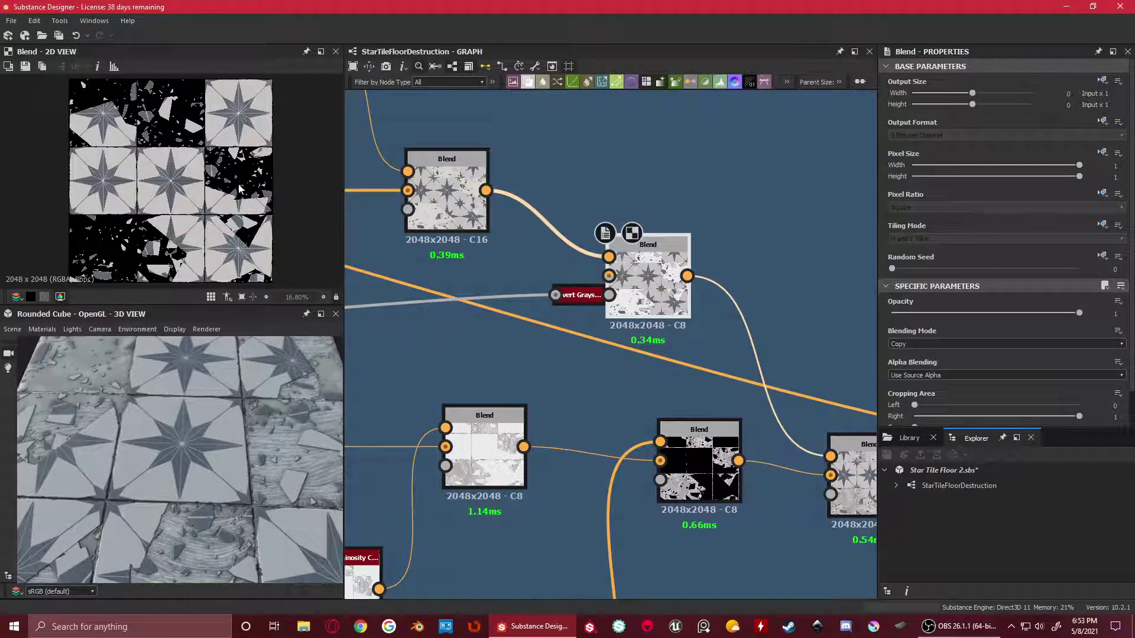
# Compare the combined star tile Blend with its masked version, examining the fragments and destroyed areas up close
pyautogui.scroll(3, 240, 189)
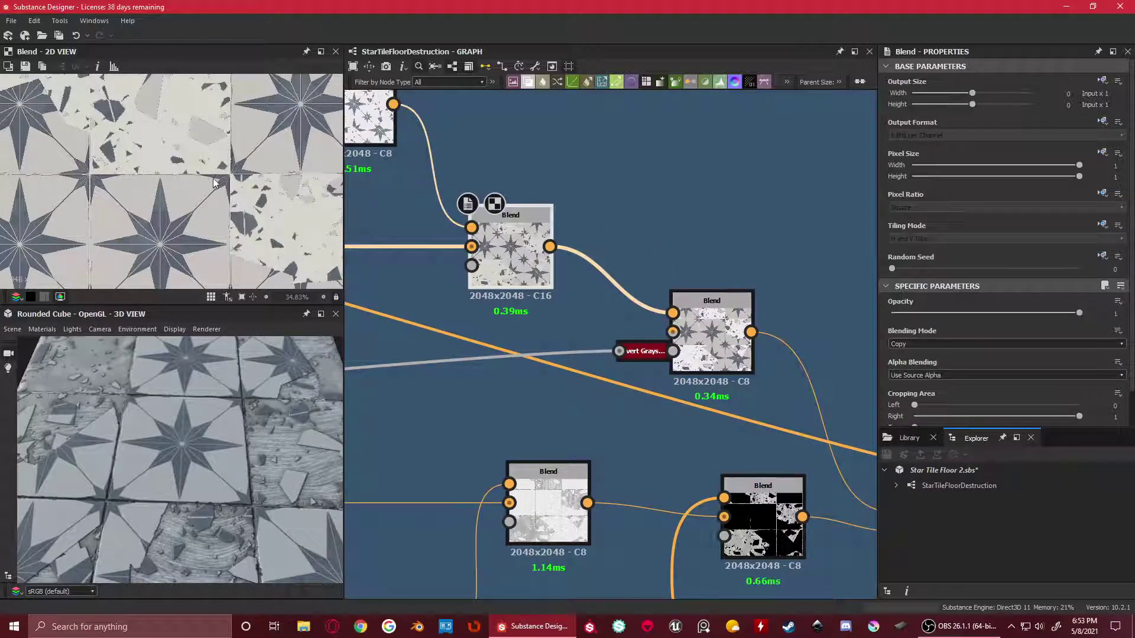
pyautogui.scroll(3, 214, 182)
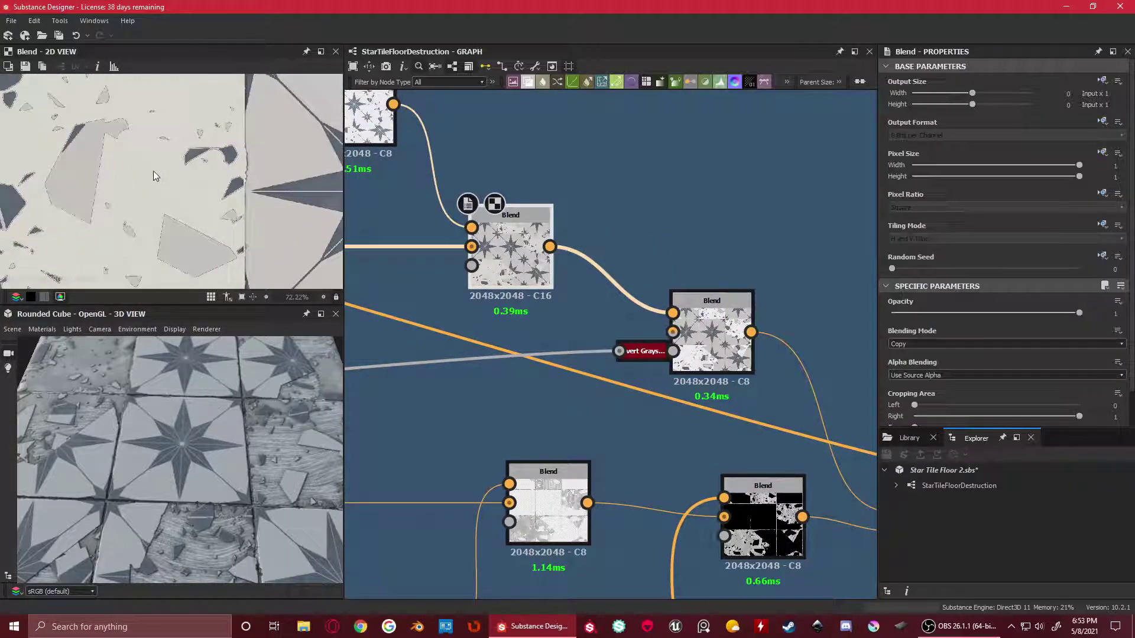
pyautogui.doubleClick(712, 337)
pyautogui.scroll(-5, 227, 237)
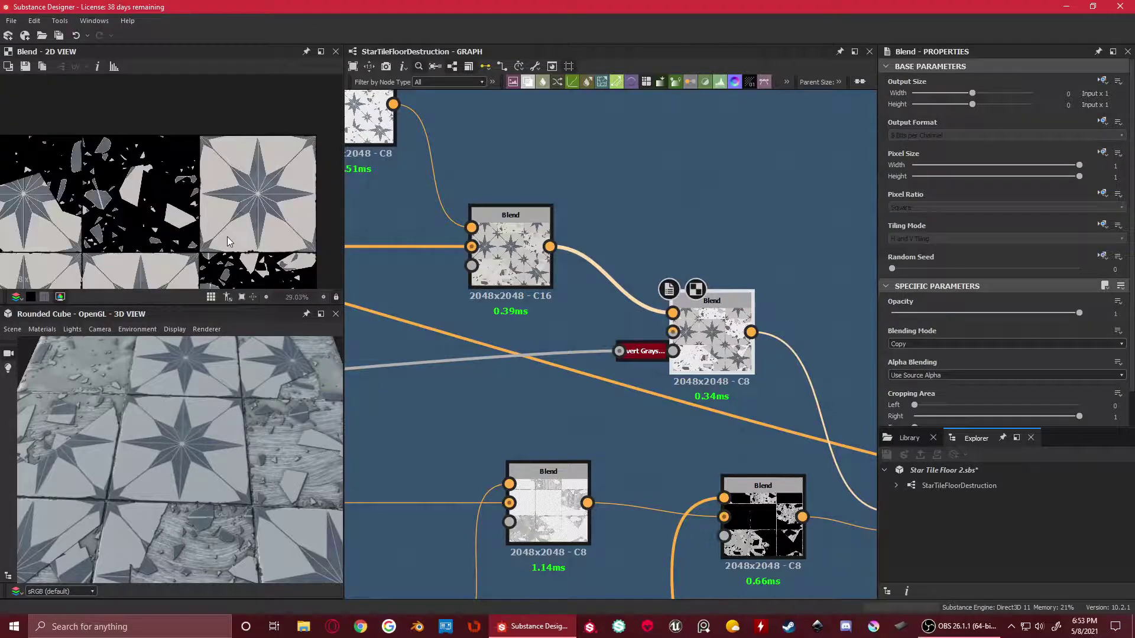
pyautogui.scroll(3, 177, 204)
pyautogui.scroll(-3, 127, 248)
pyautogui.moveTo(117, 257); pyautogui.dragTo(183, 175, button='middle')
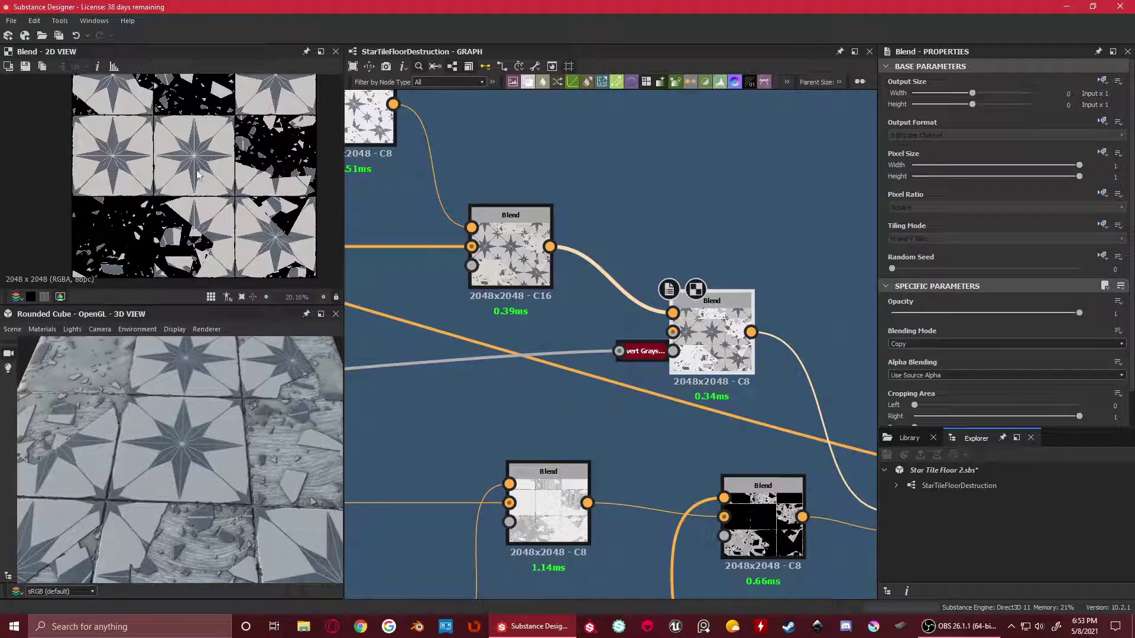
# Preview the Multiply Blend fed by the first Levels node in the lower Base Color branch and examine its destroyed areas
pyautogui.scroll(-4, 517, 353)
pyautogui.moveTo(610, 450); pyautogui.dragTo(646, 275, button='middle')
pyautogui.moveTo(480, 257); pyautogui.dragTo(766, 259, button='middle')
pyautogui.scroll(-2, 455, 293)
pyautogui.scroll(3, 516, 289)
pyautogui.doubleClick(516, 329)
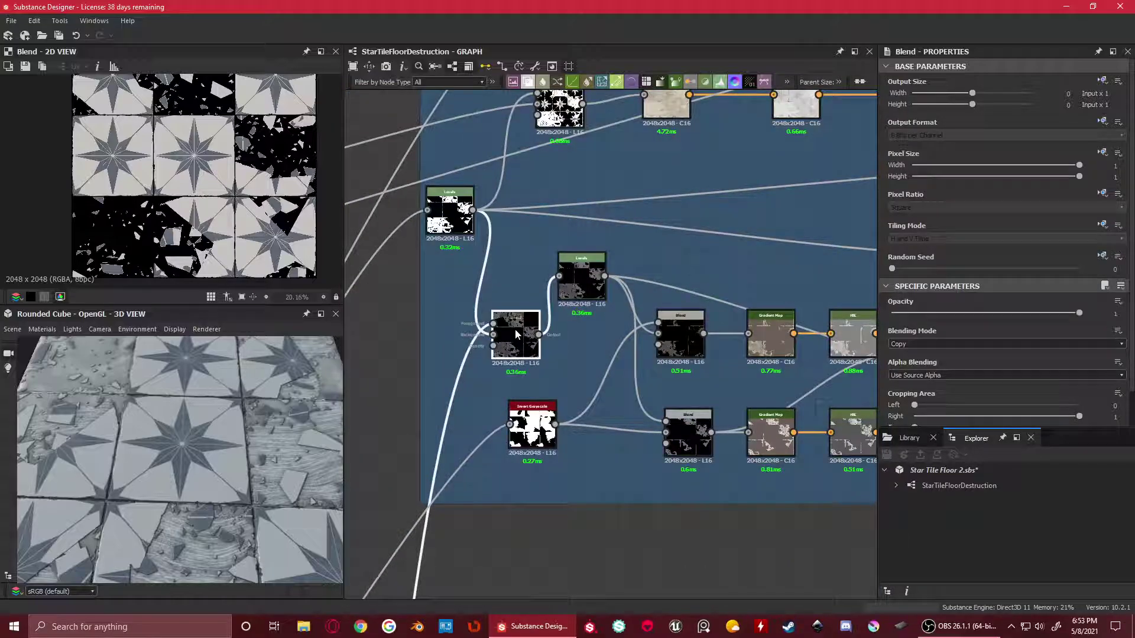
pyautogui.scroll(2, 195, 143)
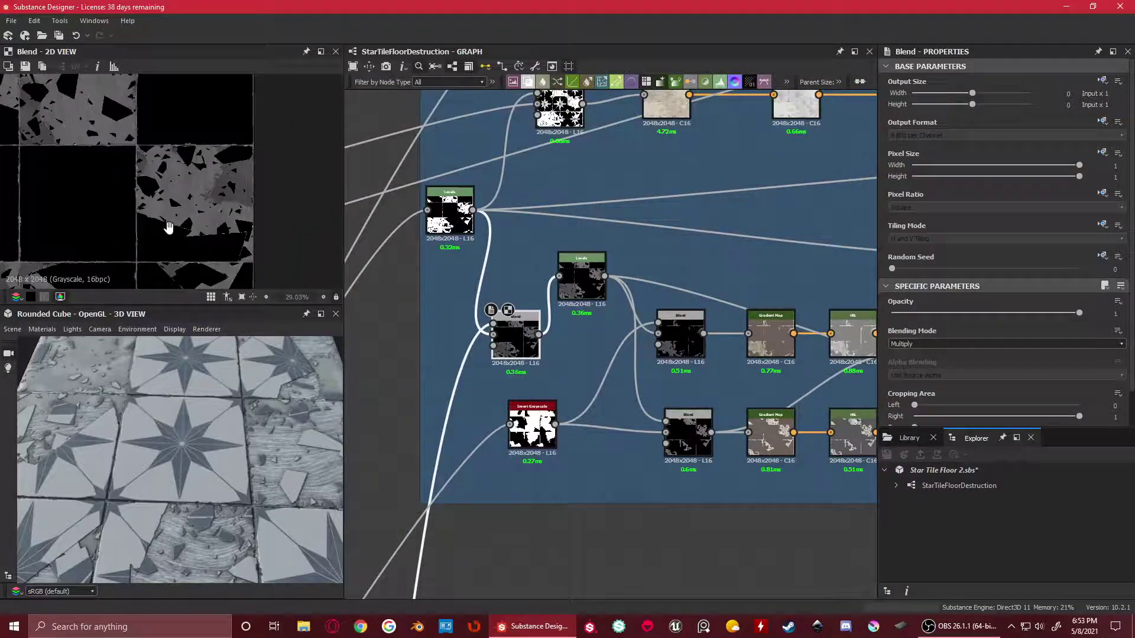
# Reposition the lower branch's Levels node and the Multiply Blend feeding it so that they sit closer to the same level
pyautogui.scroll(-2, 580, 312)
pyautogui.moveTo(580, 312); pyautogui.dragTo(533, 317, button='middle')
pyautogui.scroll(3, 572, 279)
pyautogui.moveTo(502, 311); pyautogui.dragTo(513, 322)
pyautogui.moveTo(507, 390); pyautogui.dragTo(646, 368, button='middle')
pyautogui.moveTo(570, 357); pyautogui.dragTo(584, 334)
# Review the end of the Base Color section, and preview the first Levels mask and the lower branch's Multiply Blend
pyautogui.scroll(-4, 718, 295)
pyautogui.moveTo(793, 300); pyautogui.dragTo(637, 321, button='middle')
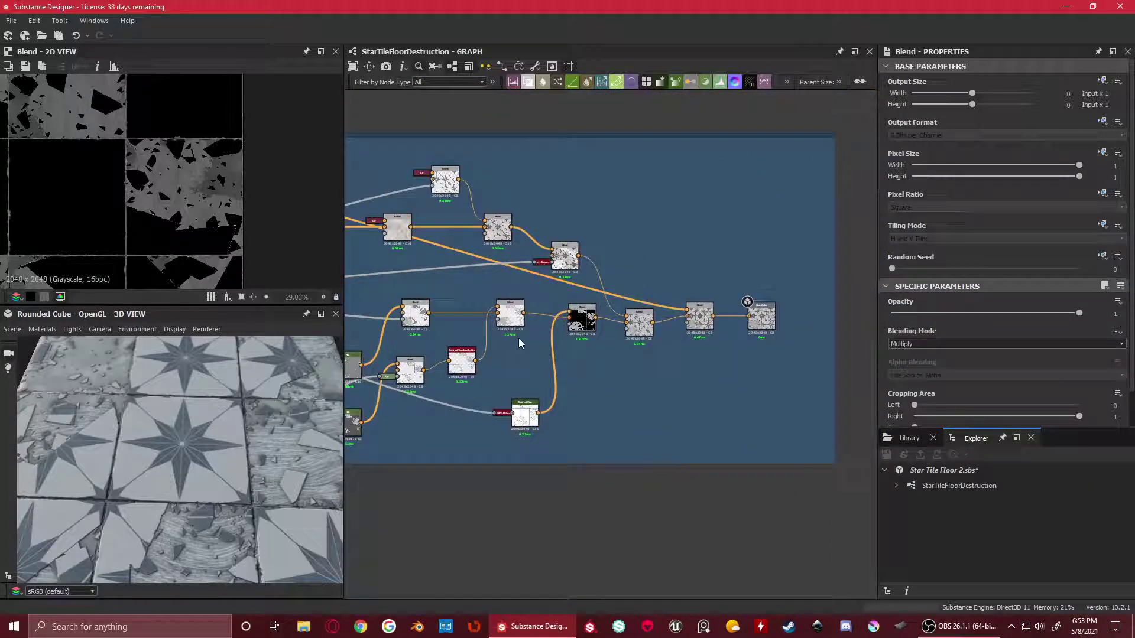
pyautogui.scroll(-3, 529, 343)
pyautogui.moveTo(529, 340); pyautogui.dragTo(840, 313, button='middle')
pyautogui.scroll(7, 656, 291)
pyautogui.doubleClick(594, 264)
pyautogui.moveTo(708, 392); pyautogui.dragTo(614, 308, button='middle')
pyautogui.doubleClick(610, 309)
pyautogui.scroll(-3, 620, 364)
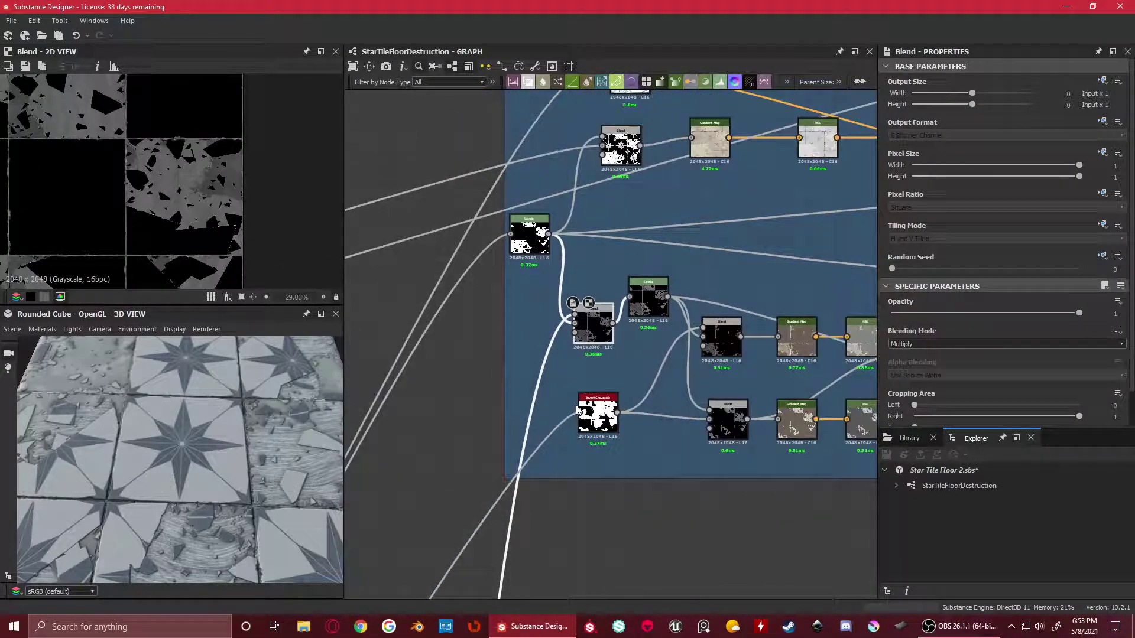
# Trace the lower branch's Multiply Blend back to the Combine Grout section and preview that section's final Max (Lighten) Blend
pyautogui.scroll(-3, 672, 499)
pyautogui.moveTo(672, 500); pyautogui.dragTo(695, 321, button='middle')
pyautogui.scroll(6, 440, 358)
pyautogui.moveTo(445, 322); pyautogui.dragTo(552, 344, button='middle')
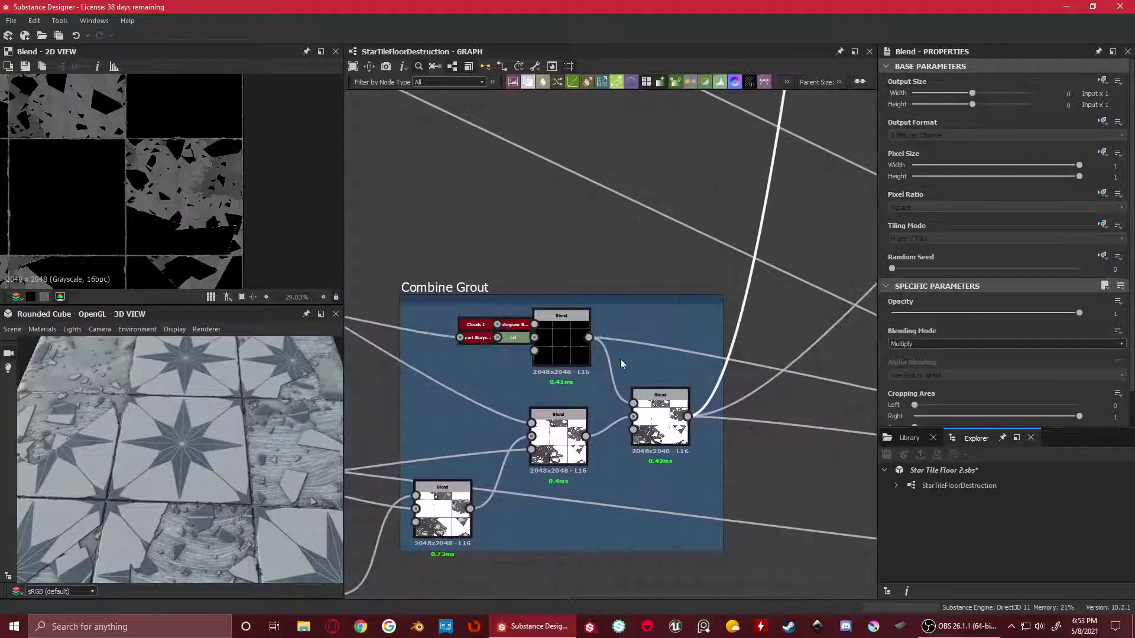
pyautogui.doubleClick(676, 414)
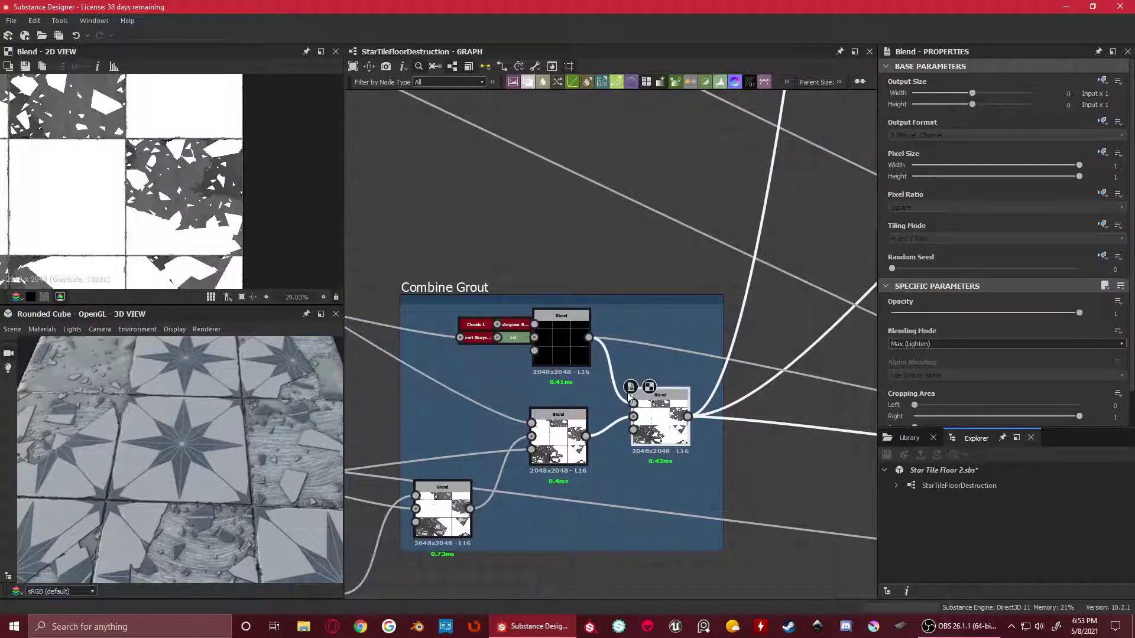
pyautogui.scroll(-5, 628, 397)
pyautogui.moveTo(774, 89); pyautogui.dragTo(708, 322, button='middle')
pyautogui.scroll(2, 655, 322)
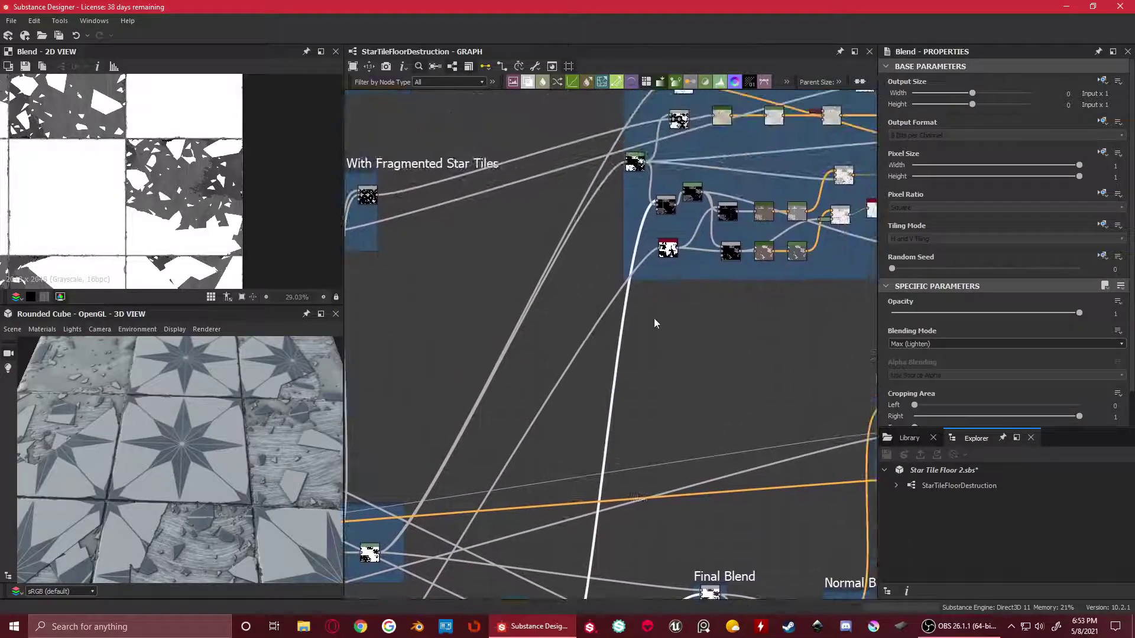
# Compare the lower branch's Multiply Blend with the first Levels mask feeding it, inspecting the destroyed tile areas up close
pyautogui.scroll(6, 654, 318)
pyautogui.doubleClick(598, 259)
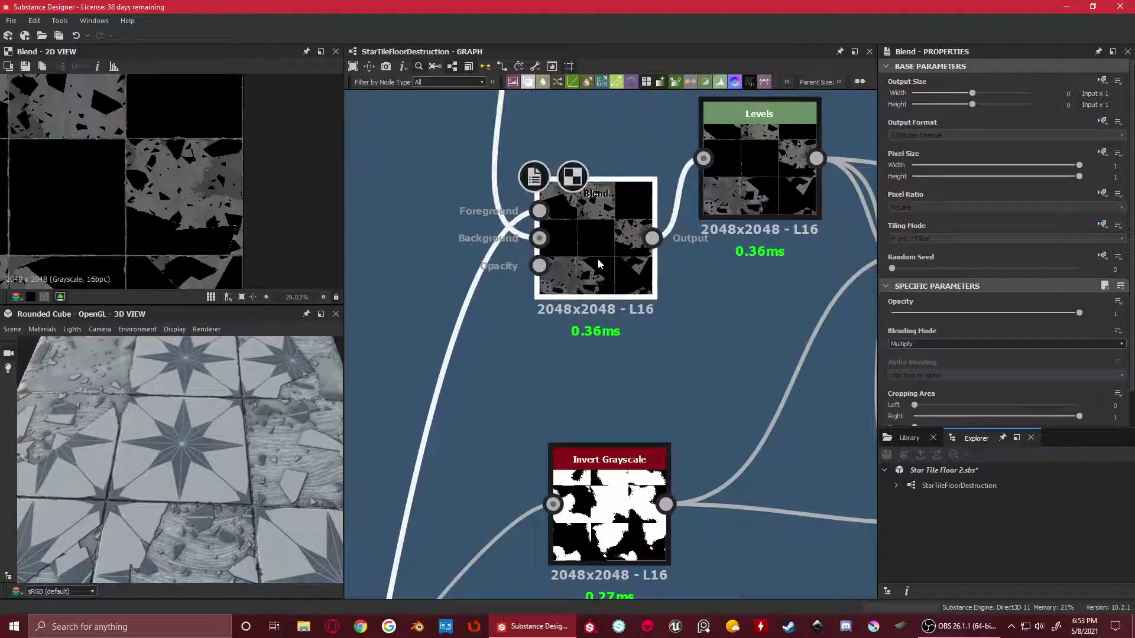
pyautogui.scroll(-4, 598, 259)
pyautogui.doubleClick(494, 175)
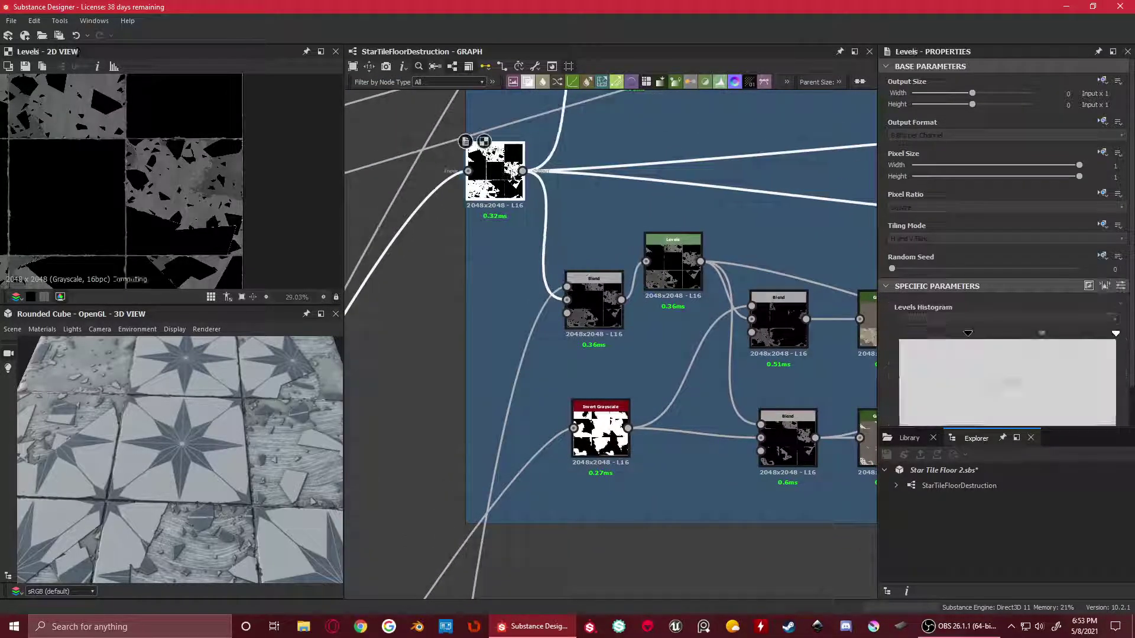
pyautogui.doubleClick(602, 307)
pyautogui.press('f')
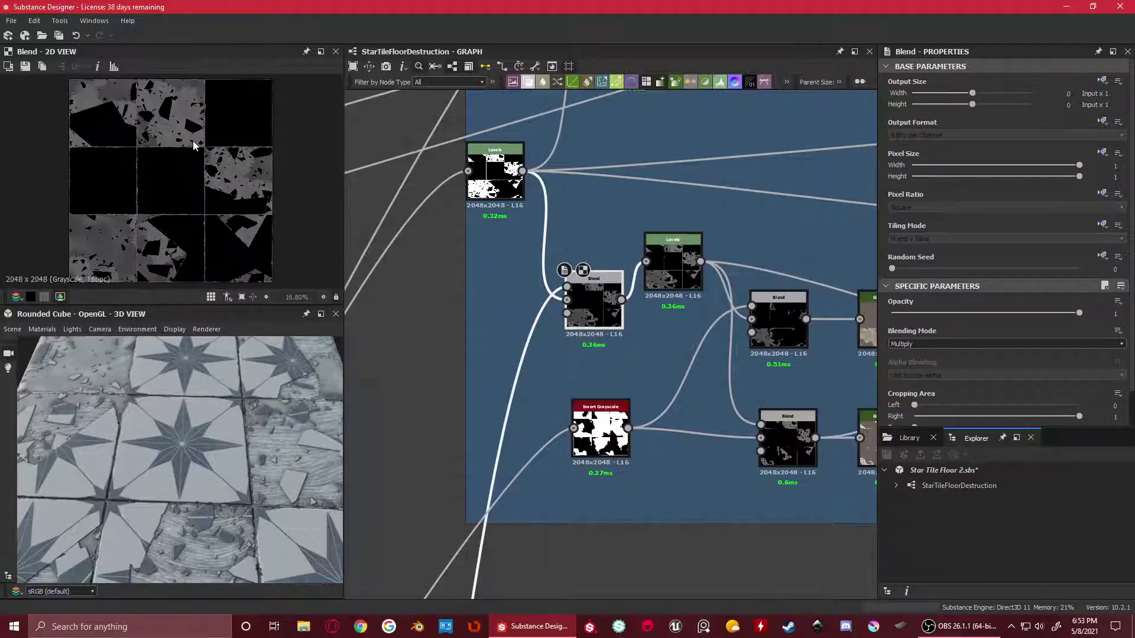
pyautogui.scroll(4, 192, 147)
pyautogui.moveTo(244, 168); pyautogui.dragTo(192, 166, button='middle')
pyautogui.scroll(-4, 585, 423)
pyautogui.scroll(-1, 245, 198)
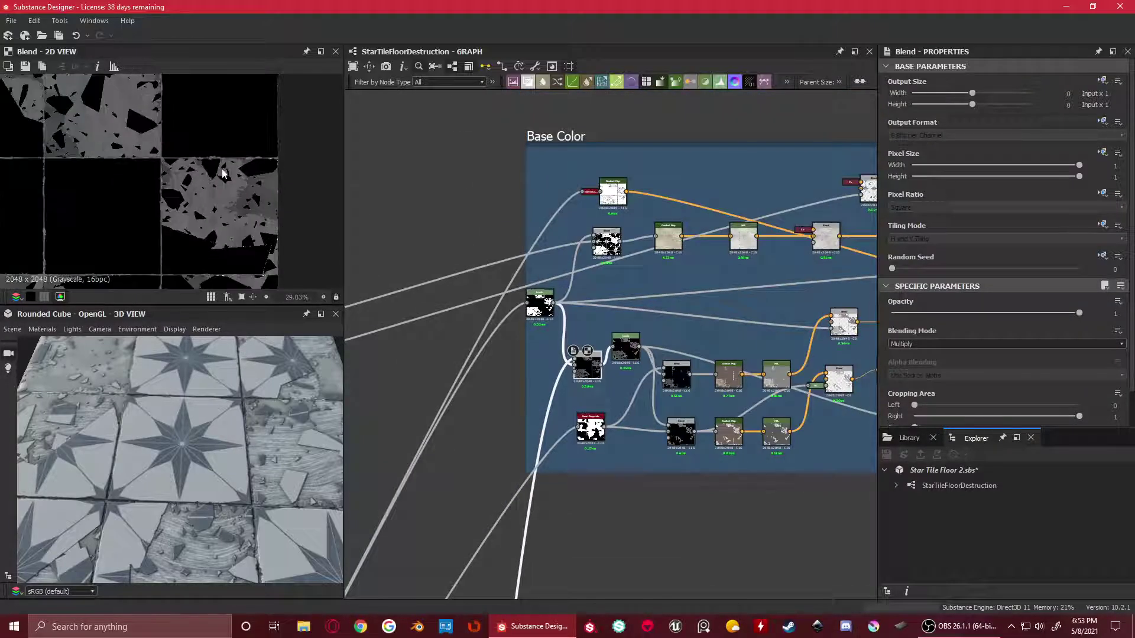
# Preview the Levels node following the Multiply Blend and examine its output detail and histogram settings
pyautogui.scroll(3, 626, 357)
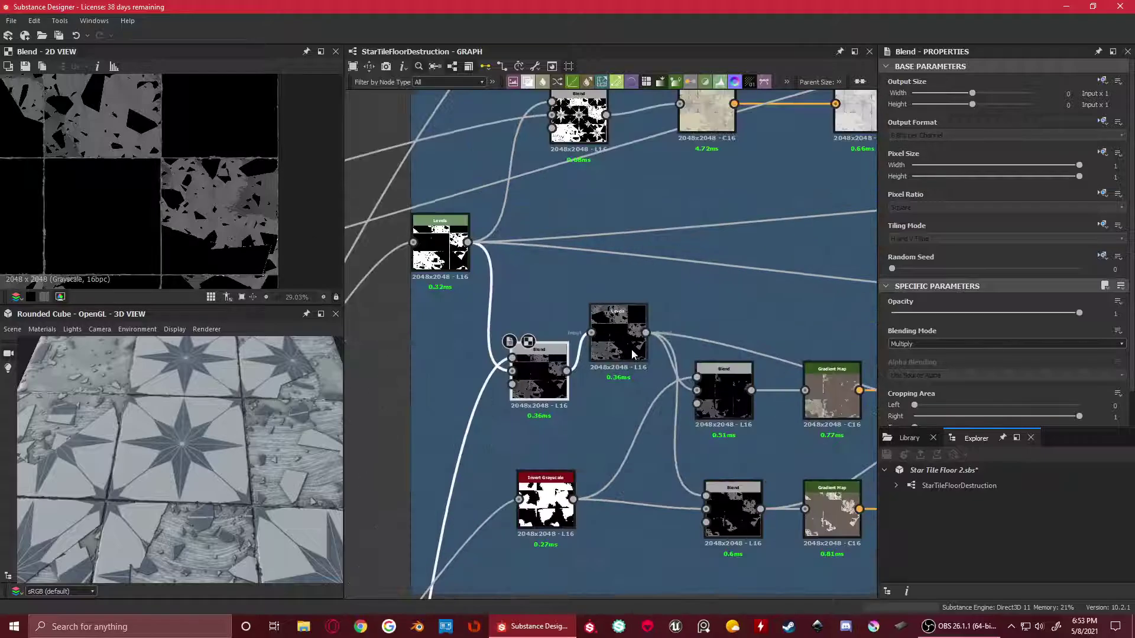
pyautogui.doubleClick(623, 329)
pyautogui.scroll(2, 179, 148)
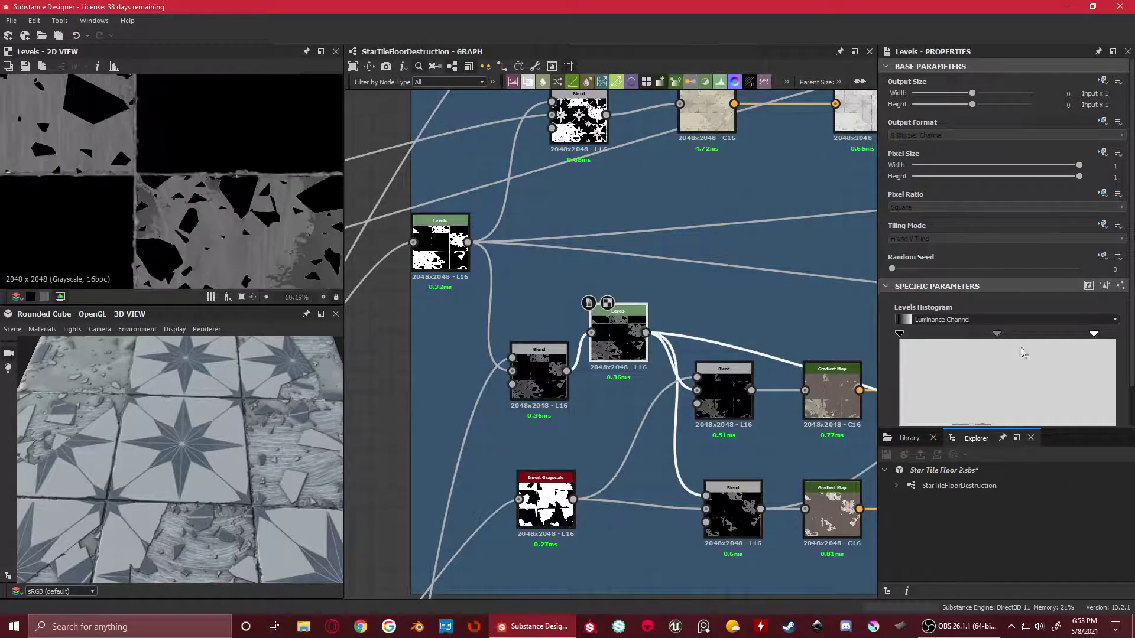
pyautogui.scroll(-1, 1023, 353)
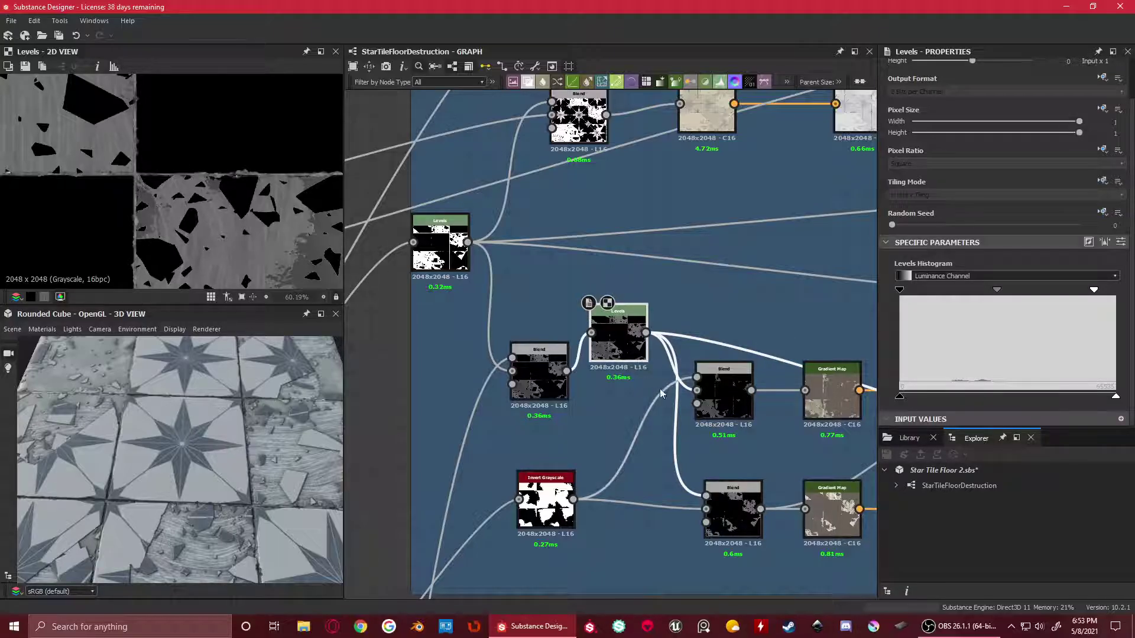
# Reposition the Subtract Blend fed by the Levels and Invert Grayscale nodes slightly, and preview its result
pyautogui.scroll(-3, 634, 348)
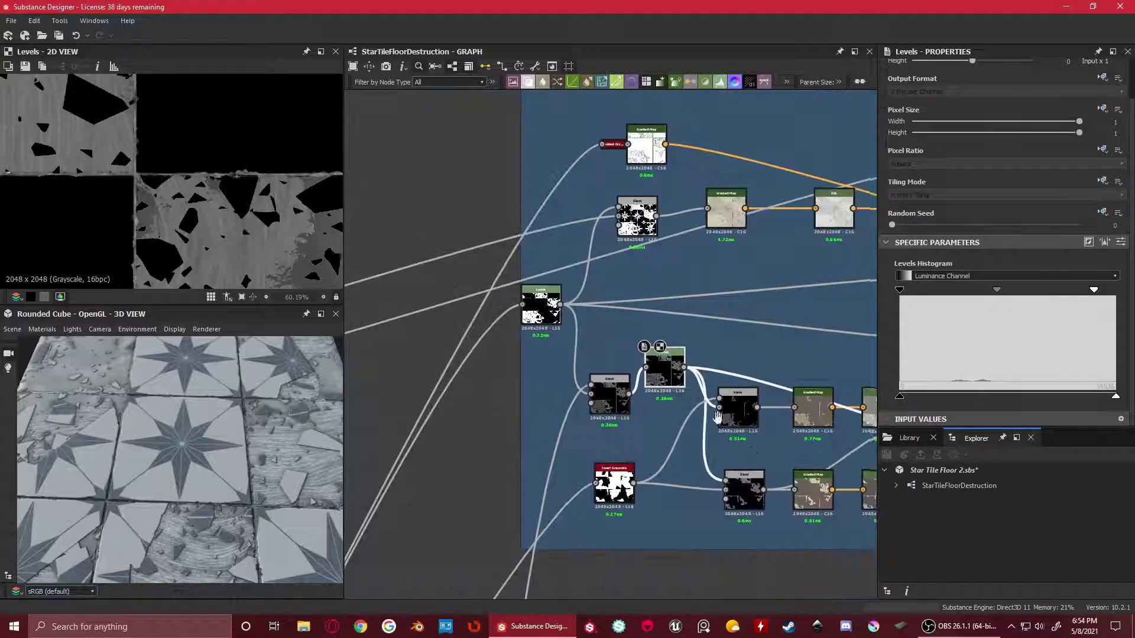
pyautogui.scroll(3, 522, 349)
pyautogui.moveTo(709, 324); pyautogui.dragTo(615, 370, button='middle')
pyautogui.moveTo(629, 283); pyautogui.dragTo(645, 295)
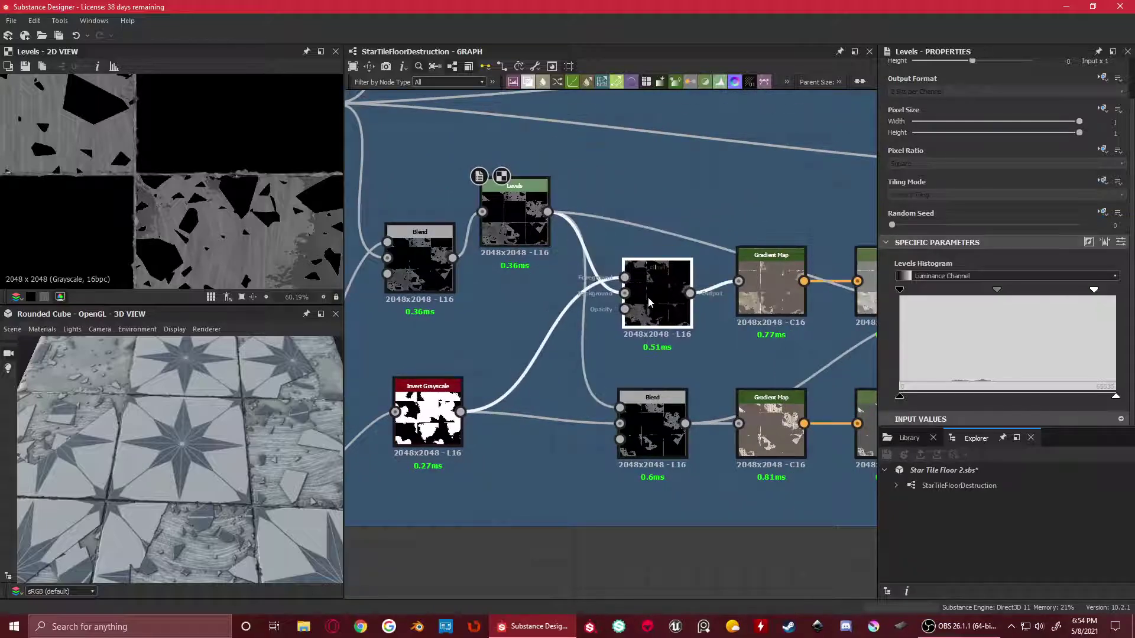
pyautogui.doubleClick(646, 295)
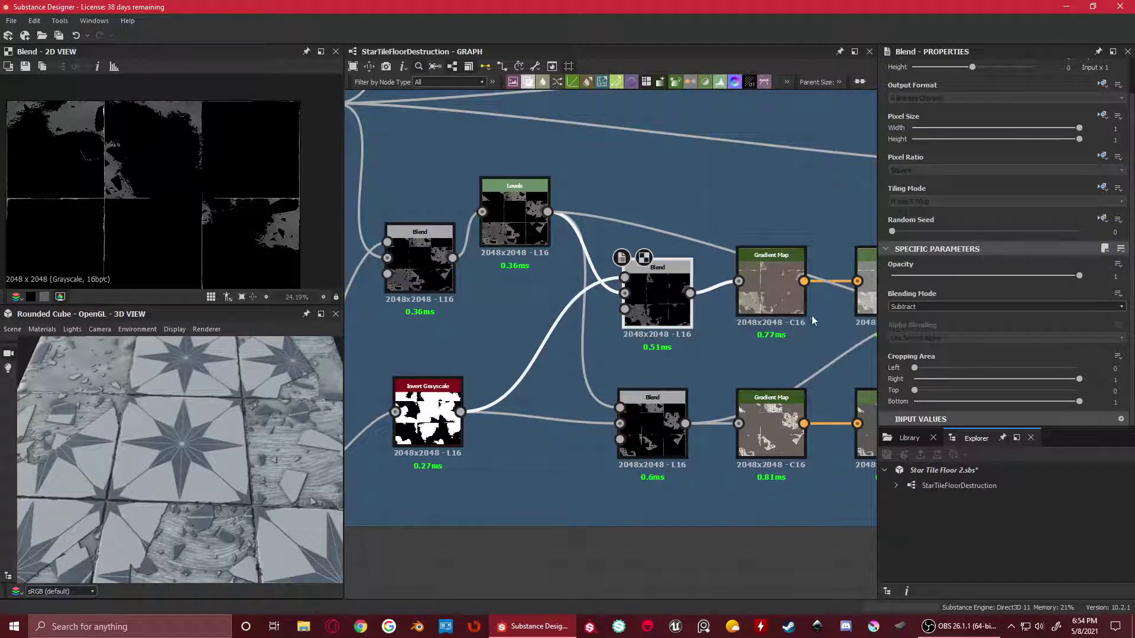
# Compare the Subtract Blend with its two inputs, the Levels node and the Invert Grayscale mask
pyautogui.doubleClick(523, 198)
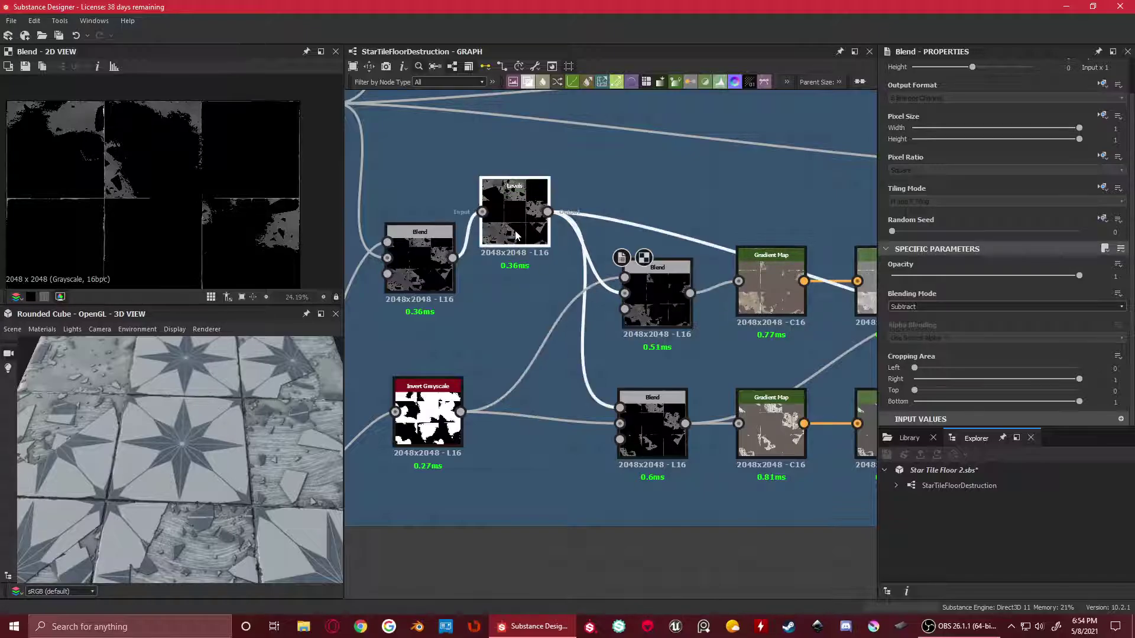
pyautogui.doubleClick(667, 280)
pyautogui.click(525, 195)
pyautogui.doubleClick(535, 193)
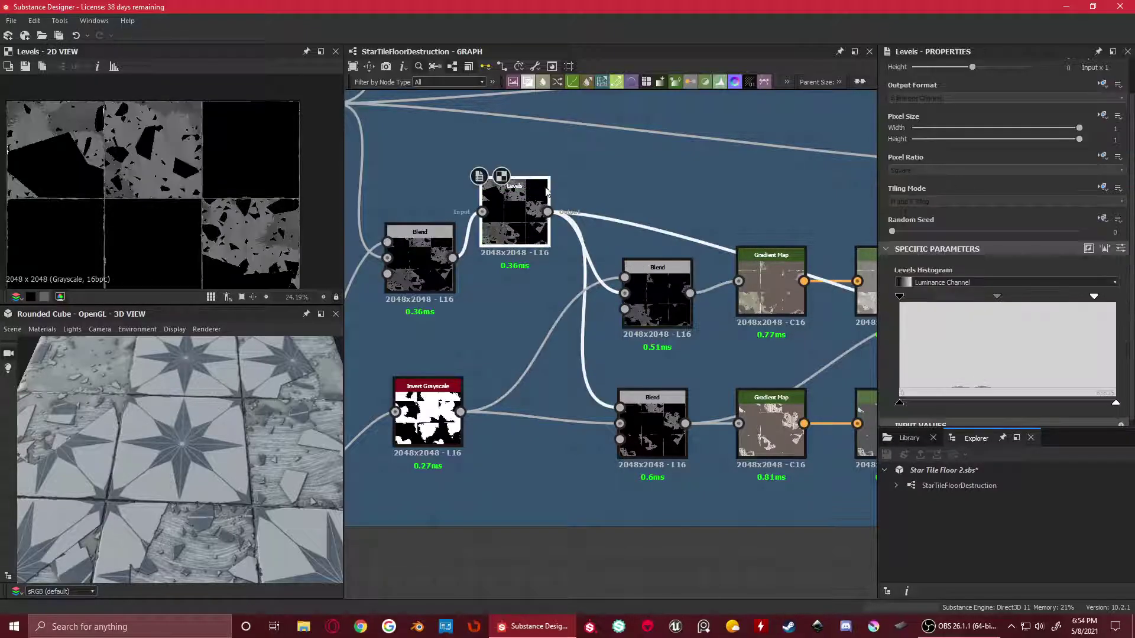
pyautogui.click(676, 285)
pyautogui.doubleClick(442, 398)
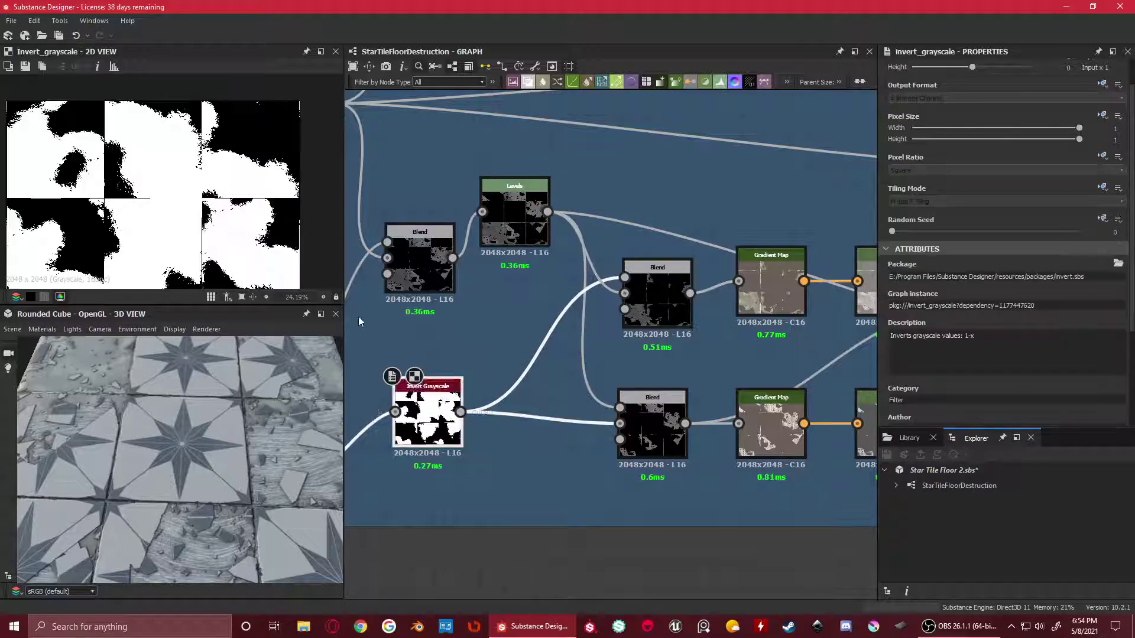
pyautogui.doubleClick(655, 282)
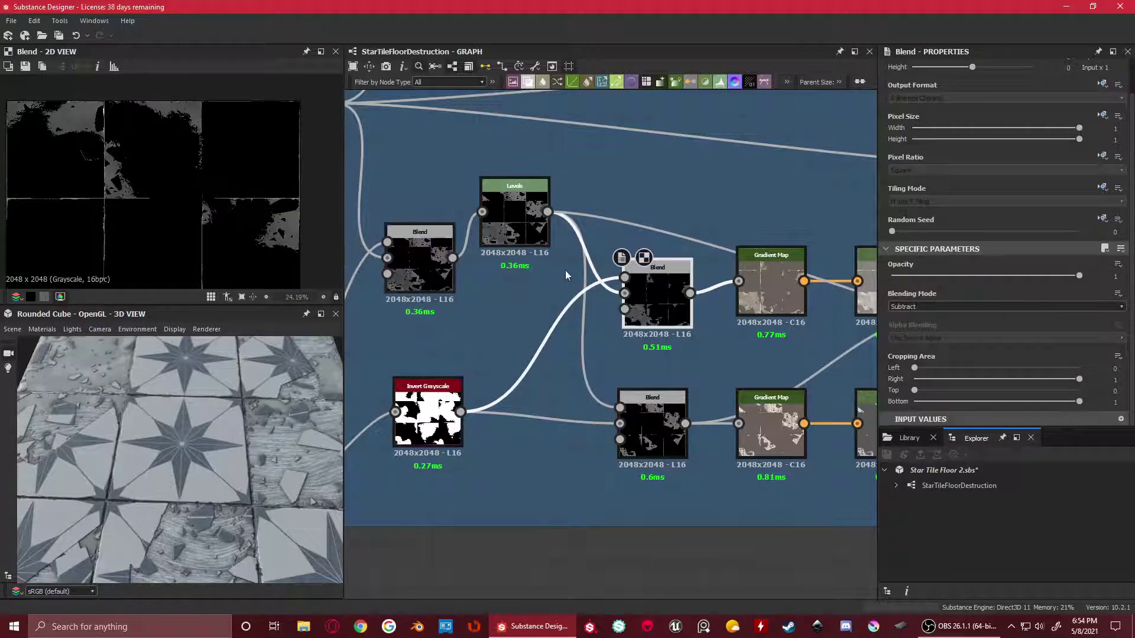
# Nudge the Subtract Blend slightly upward and compare its mask with the Multiply Blend below it
pyautogui.scroll(-2, 565, 275)
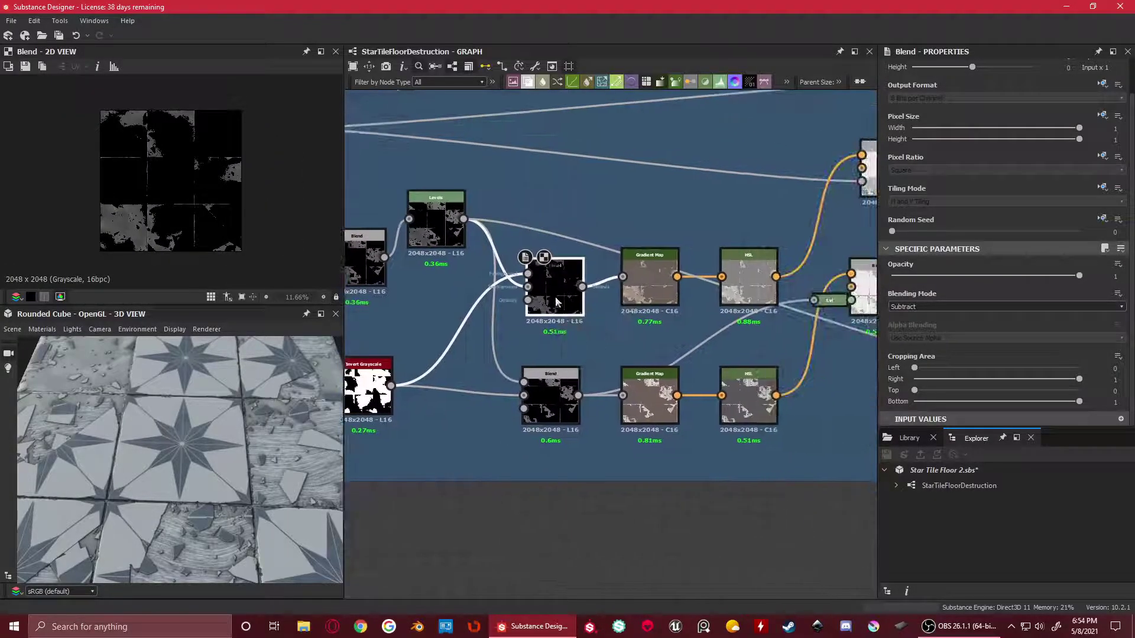
pyautogui.moveTo(556, 301); pyautogui.dragTo(555, 292)
pyautogui.doubleClick(557, 399)
pyautogui.doubleClick(549, 294)
pyautogui.scroll(3, 182, 223)
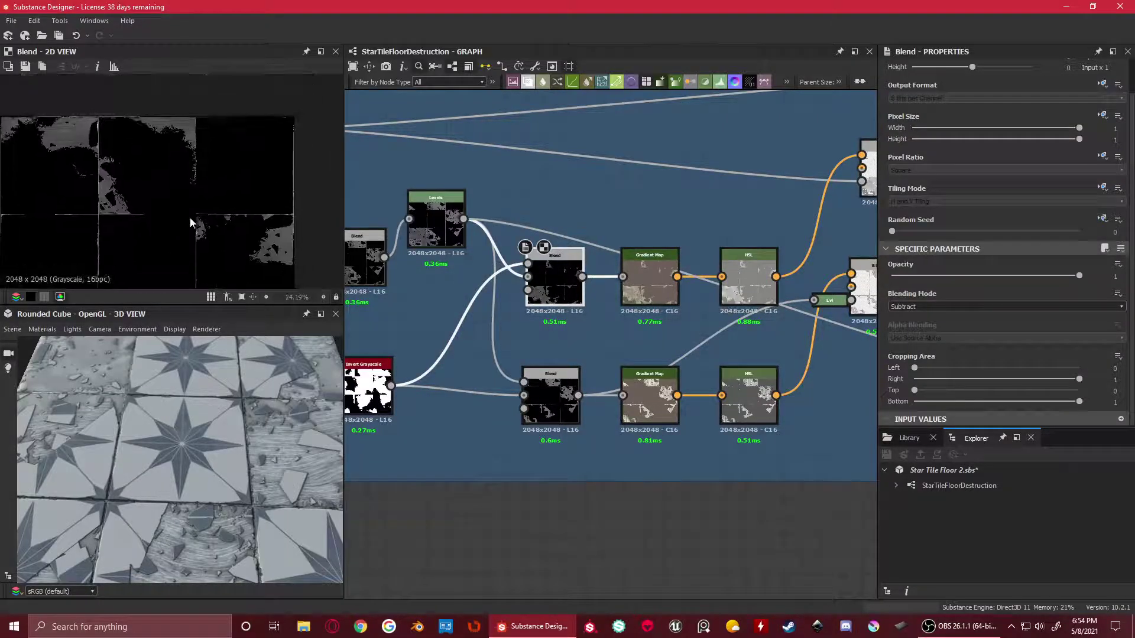
pyautogui.scroll(2, 230, 204)
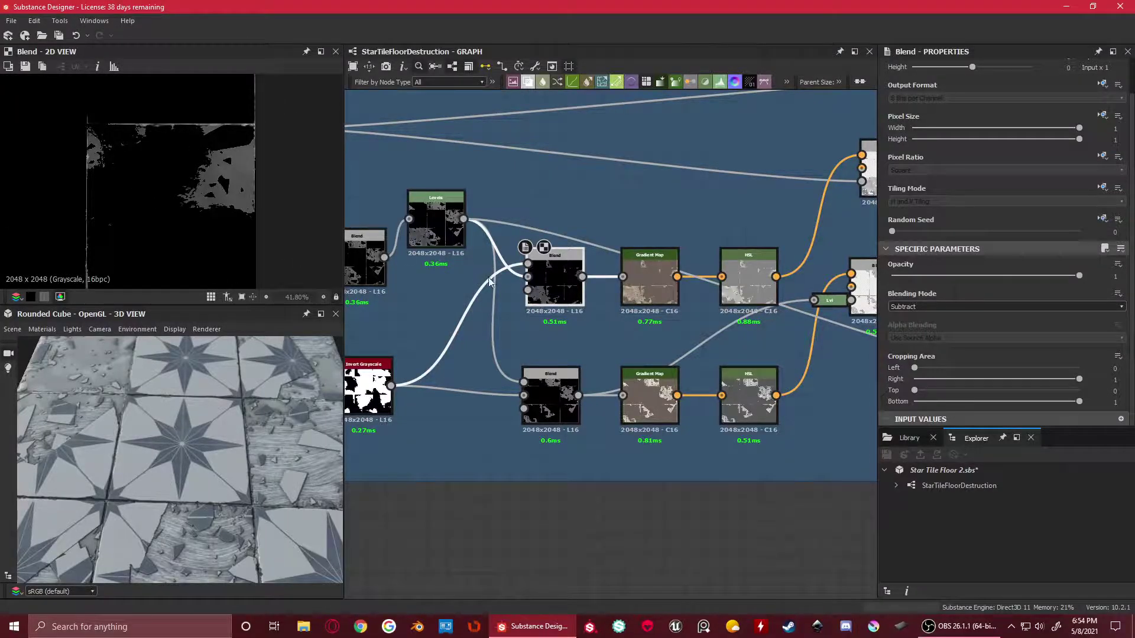
# Match the Subtract Blend's mask to the destroyed tile surface by examining the broken areas up close on the 3D model
pyautogui.moveTo(483, 281); pyautogui.dragTo(515, 313, button='middle')
pyautogui.moveTo(324, 441); pyautogui.dragTo(243, 443)
pyautogui.scroll(4, 215, 170)
pyautogui.moveTo(280, 390); pyautogui.dragTo(348, 473)
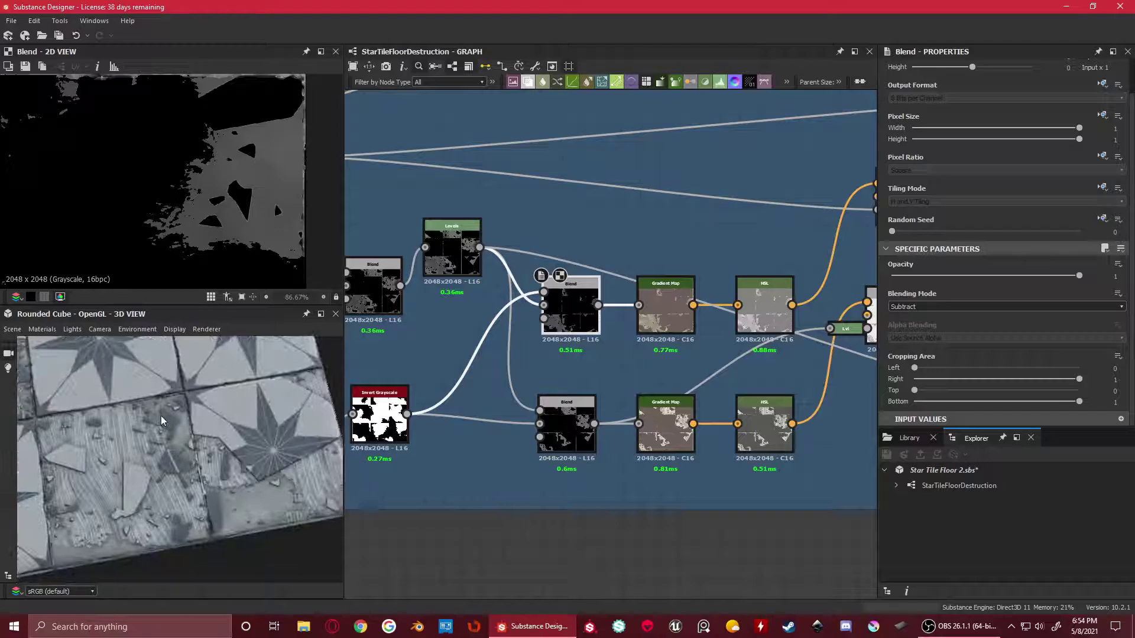
pyautogui.scroll(5, 177, 455)
pyautogui.moveTo(159, 461); pyautogui.dragTo(212, 473)
pyautogui.doubleClick(452, 248)
pyautogui.click(566, 303)
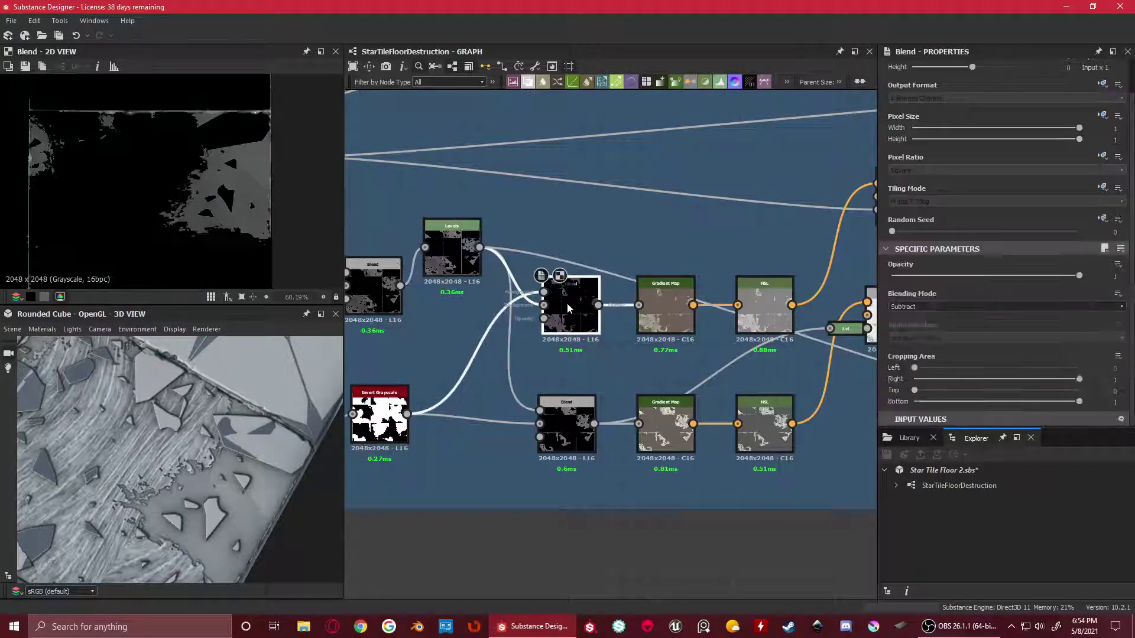
pyautogui.moveTo(243, 485); pyautogui.dragTo(189, 415)
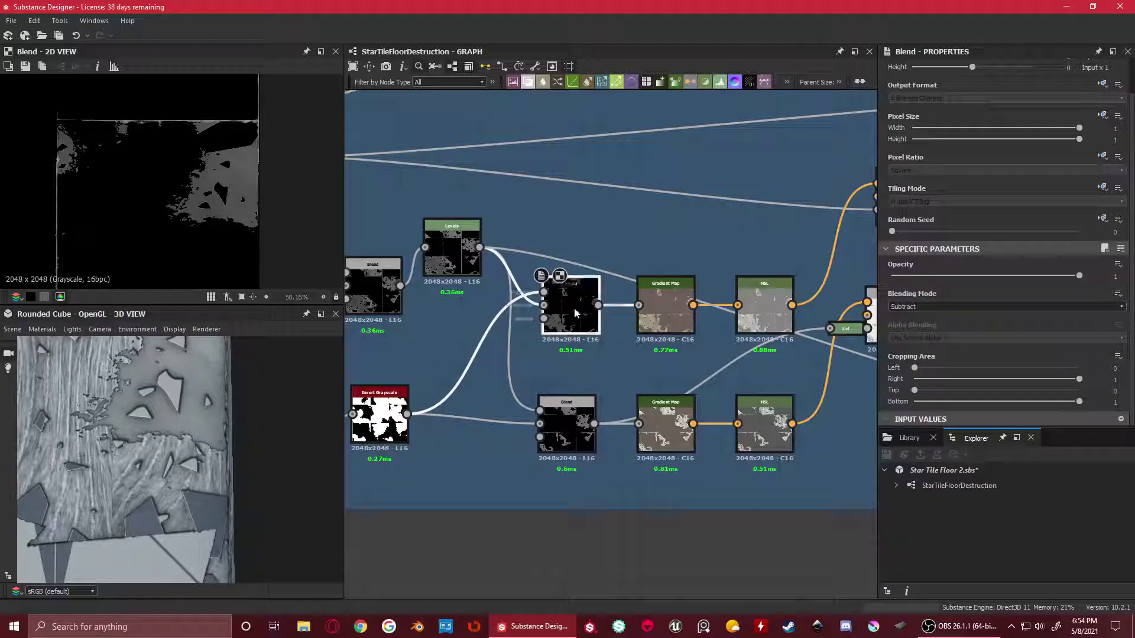
# Preview the Gradient Map and HSL nodes after the Subtract Blend, and examine the grout area they color
pyautogui.doubleClick(663, 298)
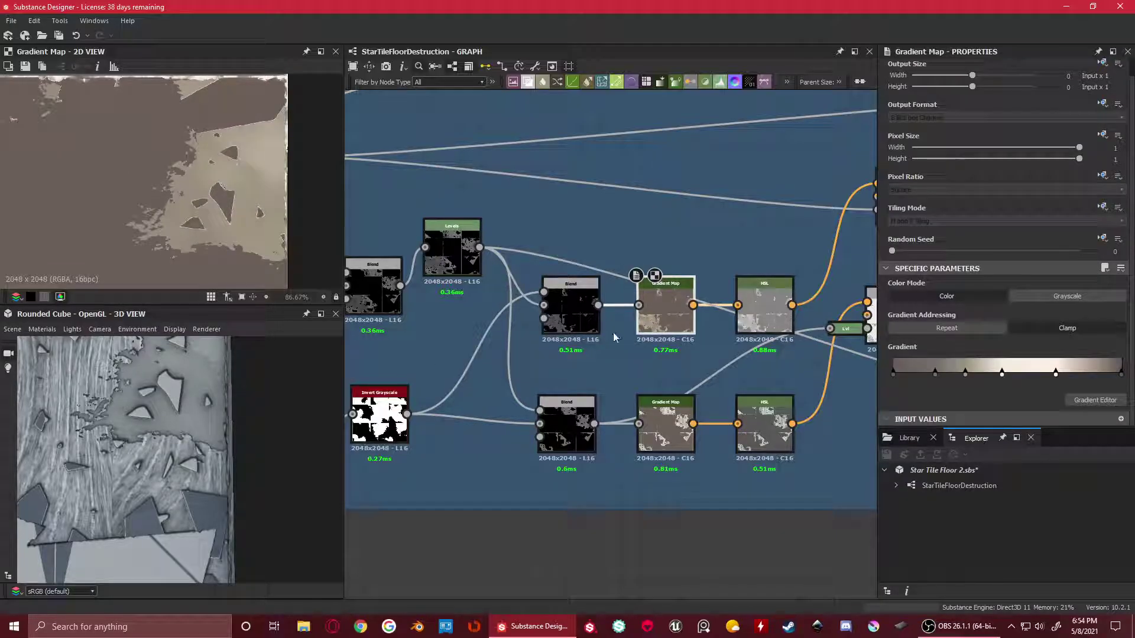
pyautogui.scroll(3, 206, 466)
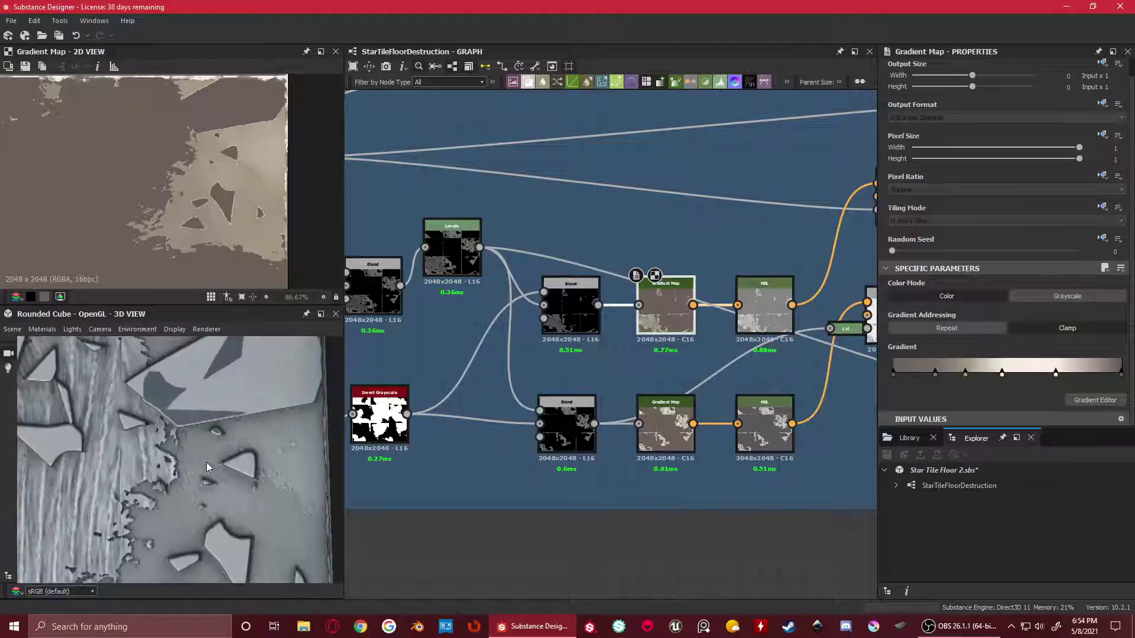
pyautogui.moveTo(591, 366); pyautogui.dragTo(531, 372, button='middle')
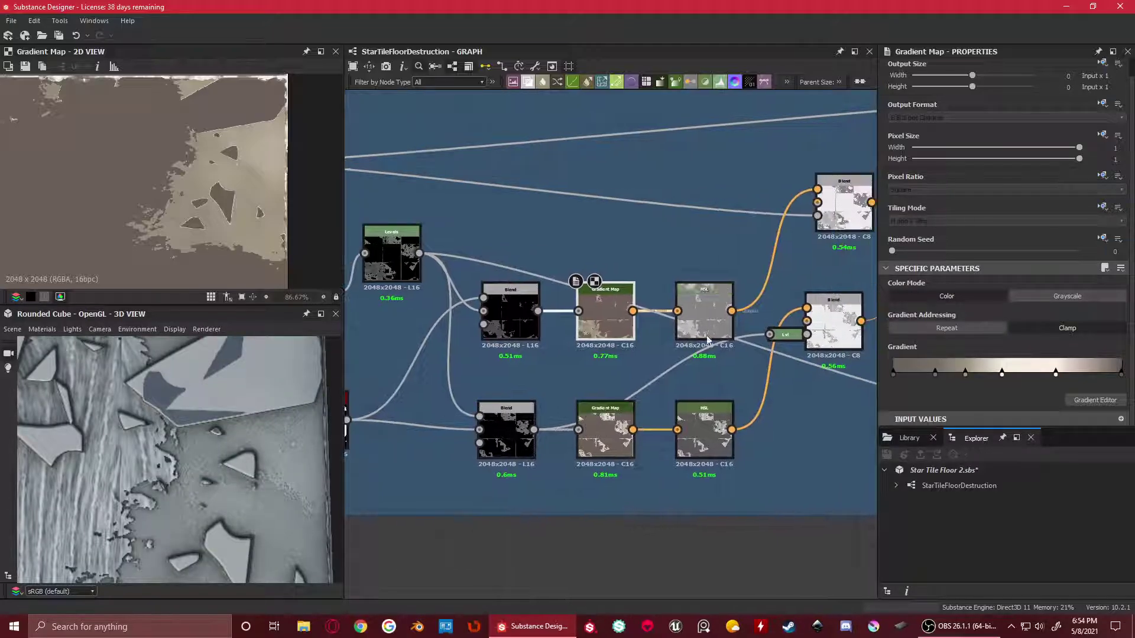
pyautogui.doubleClick(703, 313)
pyautogui.scroll(-4, 627, 362)
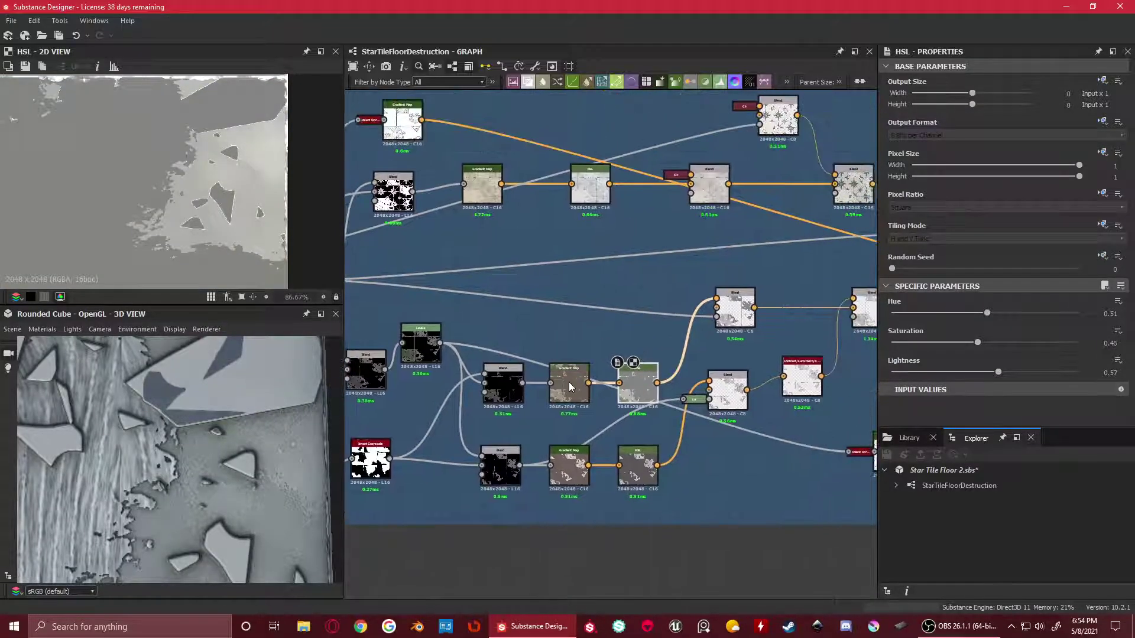
pyautogui.scroll(2, 596, 383)
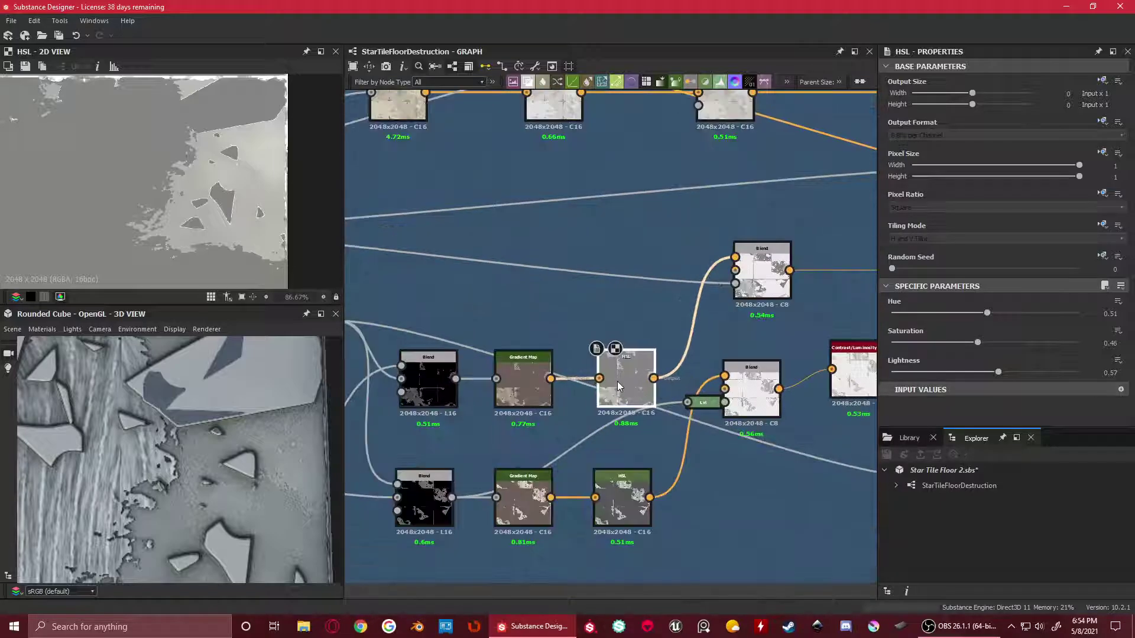
pyautogui.scroll(-2, 579, 359)
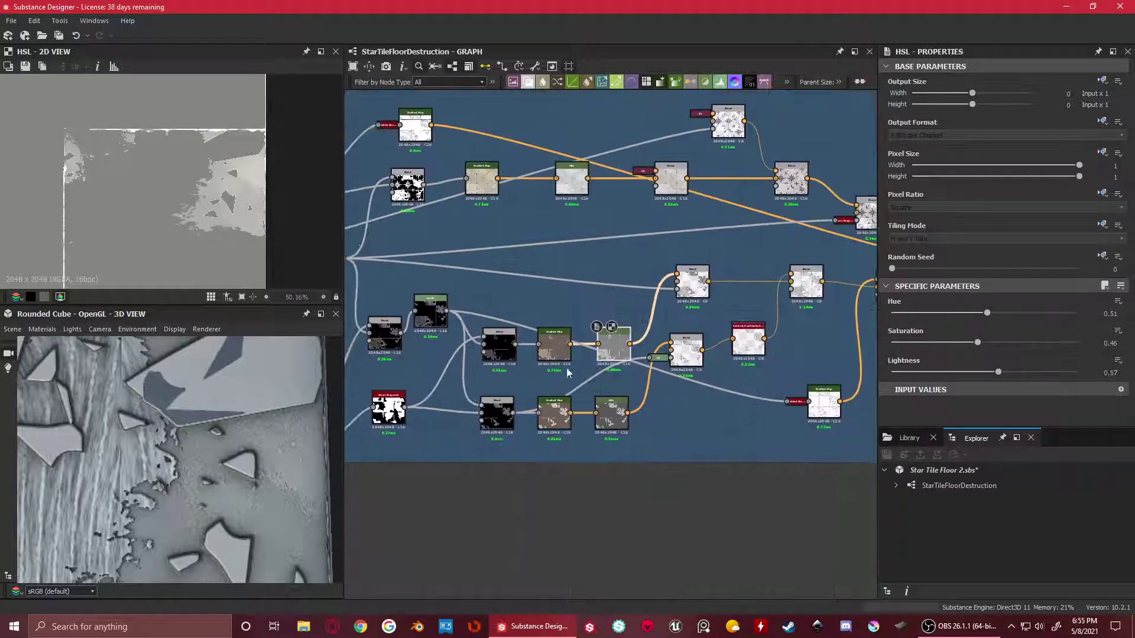
pyautogui.scroll(2, 471, 391)
# Preview the lower row's Multiply Blend, Gradient Map and HSL nodes that color the grooved areas
pyautogui.doubleClick(484, 390)
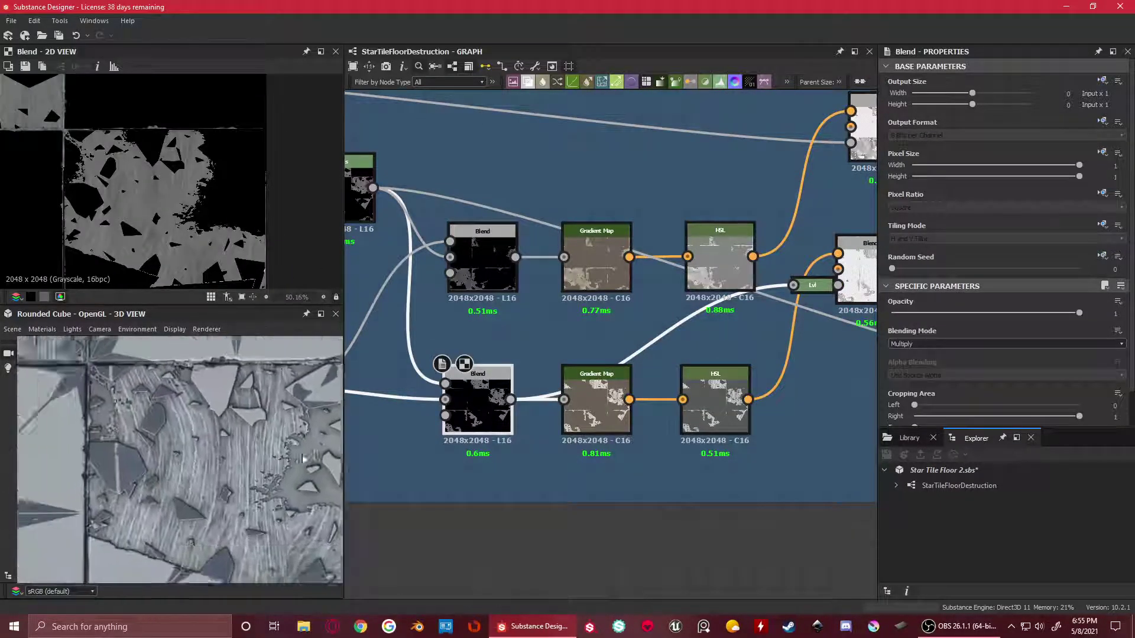
pyautogui.doubleClick(582, 408)
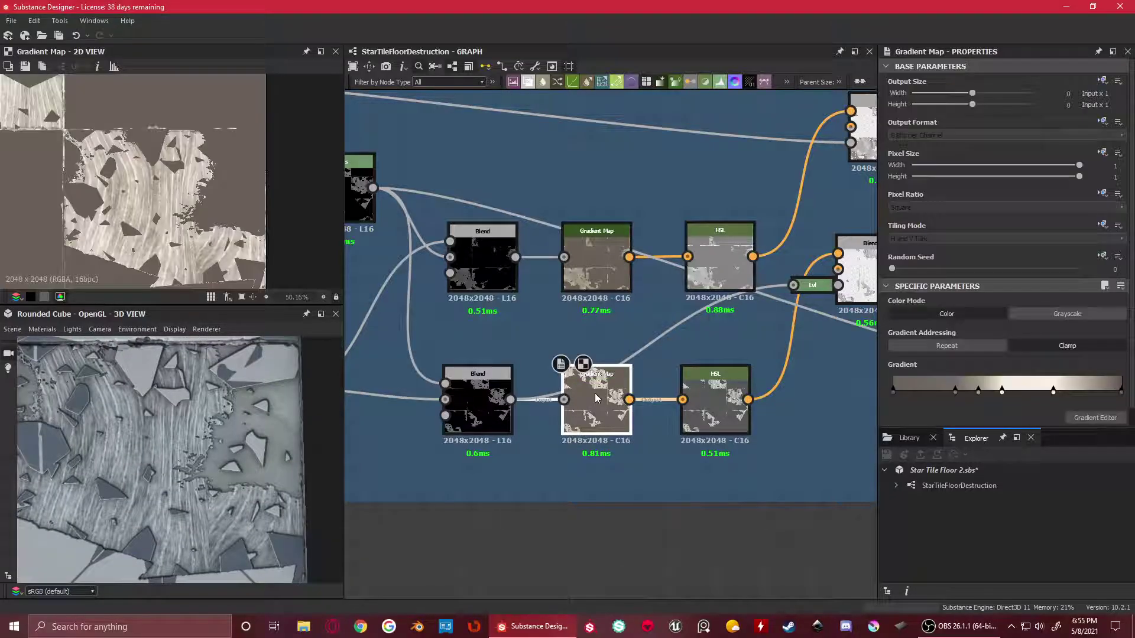
pyautogui.doubleClick(715, 408)
# Move the Copy Blend fed by the lower HSL node, with its docked Levels, slightly downward and preview it
pyautogui.scroll(-3, 809, 434)
pyautogui.scroll(2, 845, 331)
pyautogui.moveTo(845, 331); pyautogui.dragTo(658, 388, button='middle')
pyautogui.moveTo(656, 387); pyautogui.dragTo(657, 427)
pyautogui.doubleClick(657, 501)
pyautogui.scroll(-2, 657, 426)
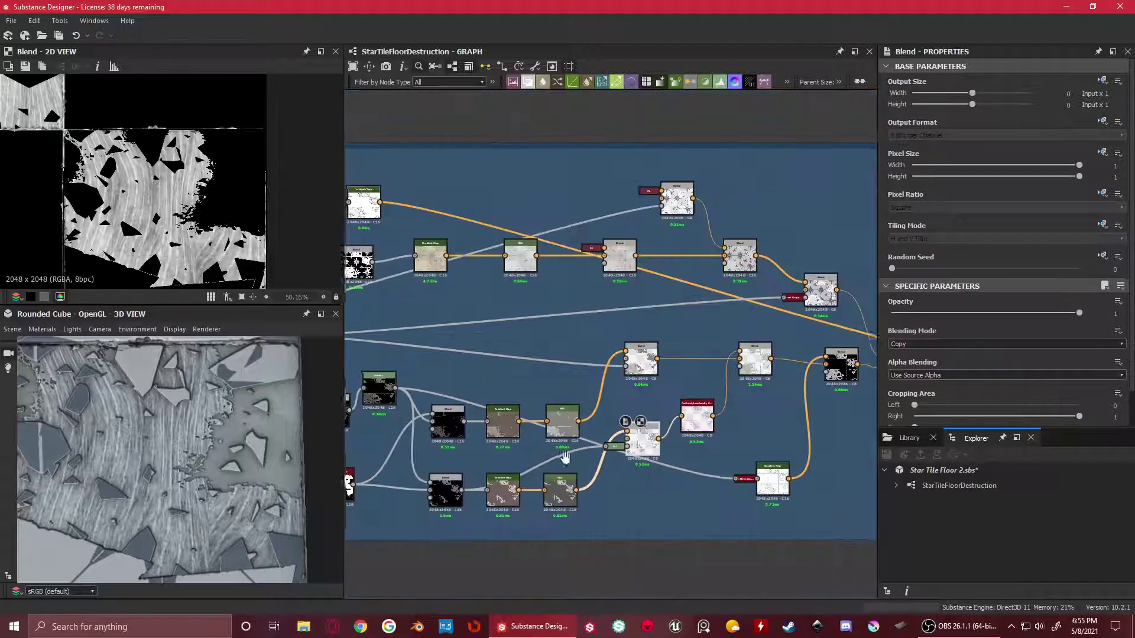
# Compare the lower HSL output with the Copy Blend it feeds and the docked Levels mask controlling that Blend's opacity
pyautogui.scroll(2, 585, 467)
pyautogui.click(618, 476)
pyautogui.doubleClick(619, 476)
pyautogui.scroll(-2, 109, 170)
pyautogui.moveTo(109, 170); pyautogui.dragTo(175, 155, button='middle')
pyautogui.scroll(3, 159, 168)
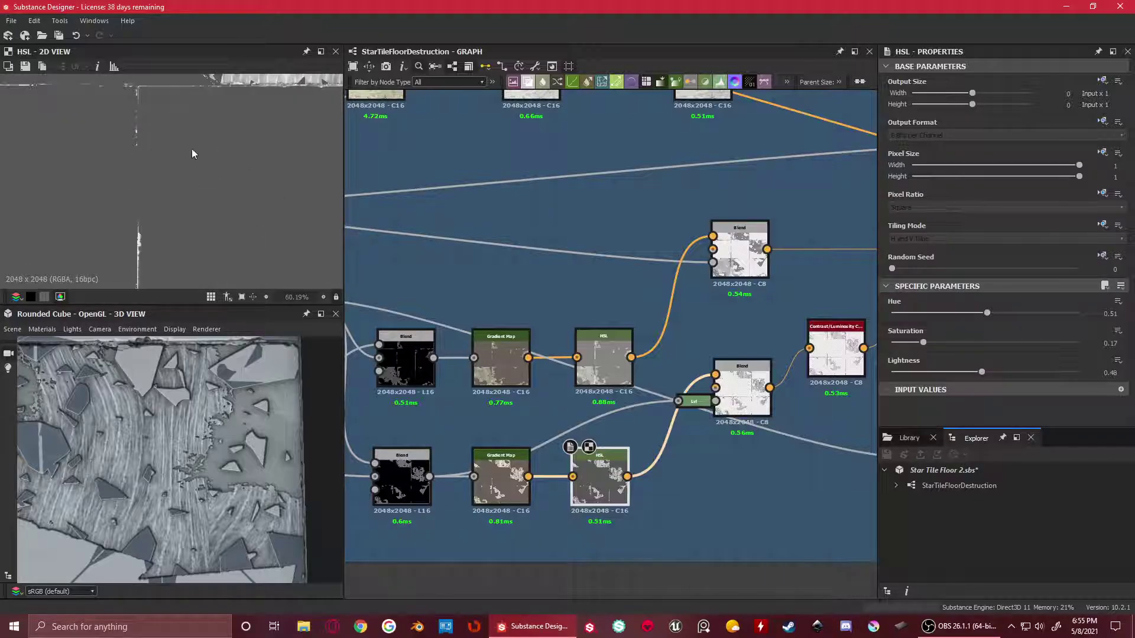
pyautogui.moveTo(747, 457); pyautogui.dragTo(660, 451, button='middle')
pyautogui.doubleClick(656, 388)
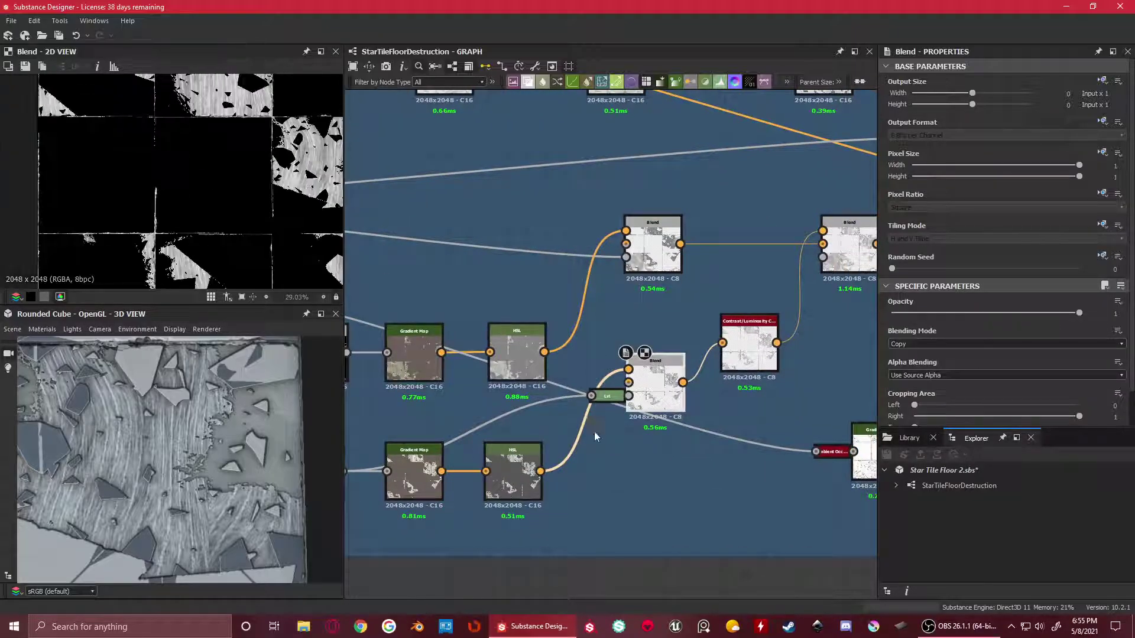
pyautogui.doubleClick(605, 399)
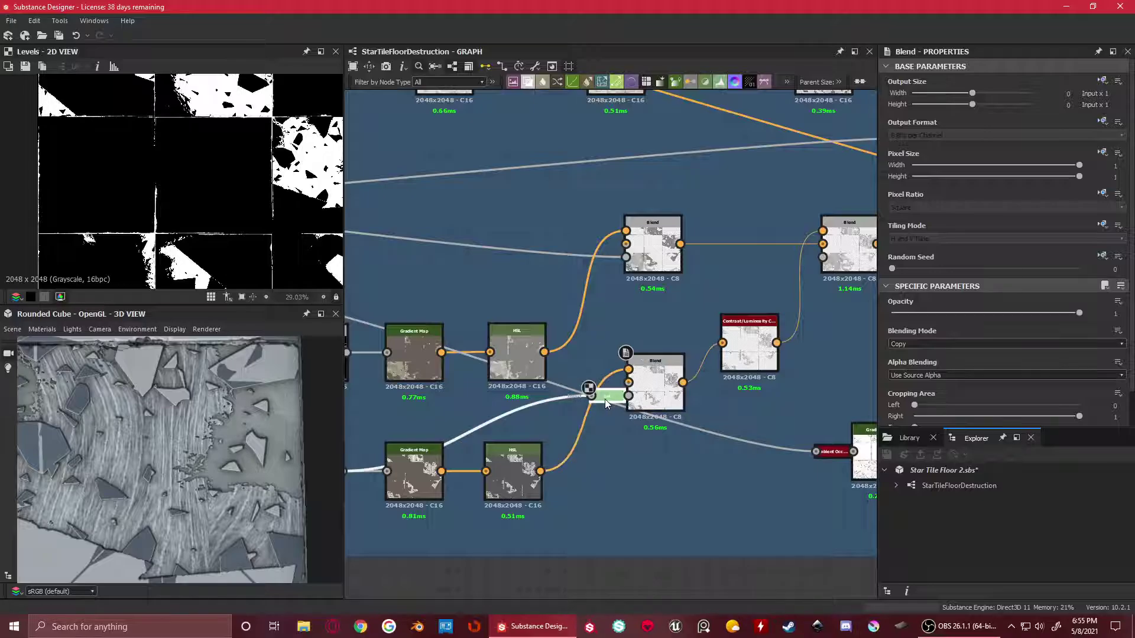
# Move the lower row's Multiply Blend slightly up and left, and preview it along with the Levels mask at the section's start
pyautogui.scroll(-3, 605, 399)
pyautogui.scroll(3, 528, 430)
pyautogui.moveTo(528, 430); pyautogui.dragTo(511, 397)
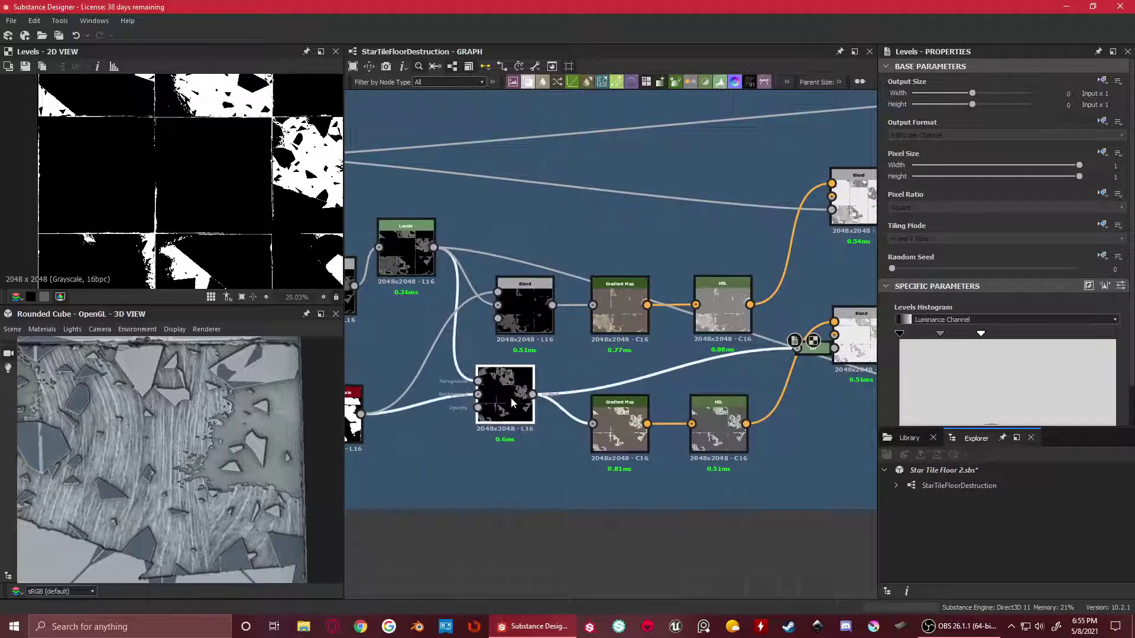
pyautogui.doubleClick(511, 398)
pyautogui.scroll(-1, 646, 437)
pyautogui.scroll(-2, 646, 437)
pyautogui.scroll(2, 527, 425)
pyautogui.scroll(-2, 537, 402)
pyautogui.scroll(2, 554, 370)
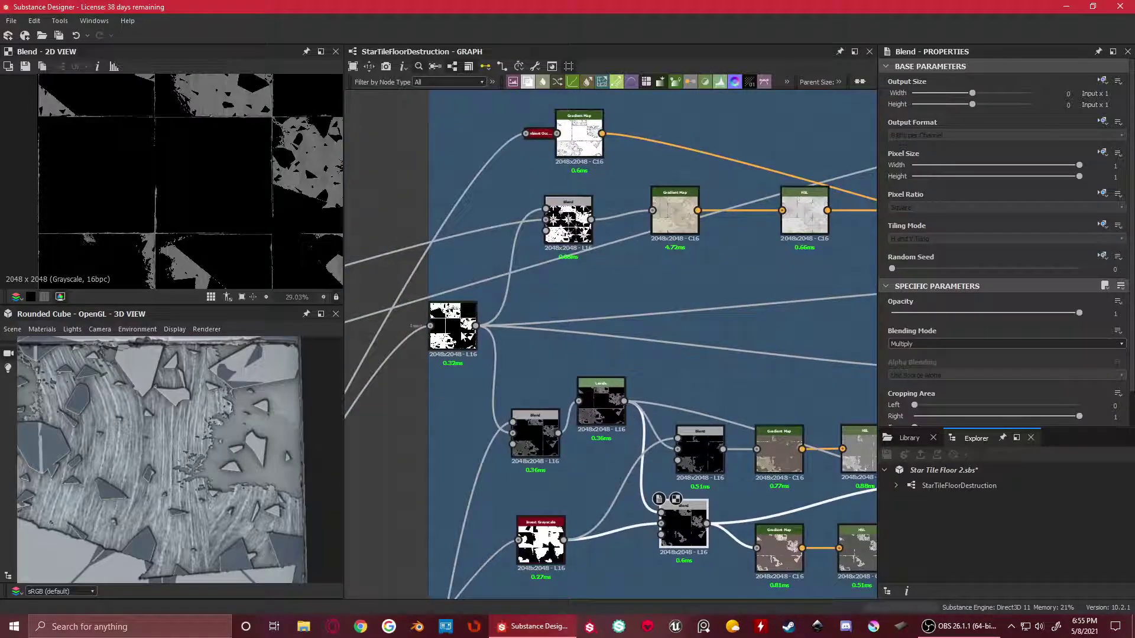
pyautogui.doubleClick(453, 325)
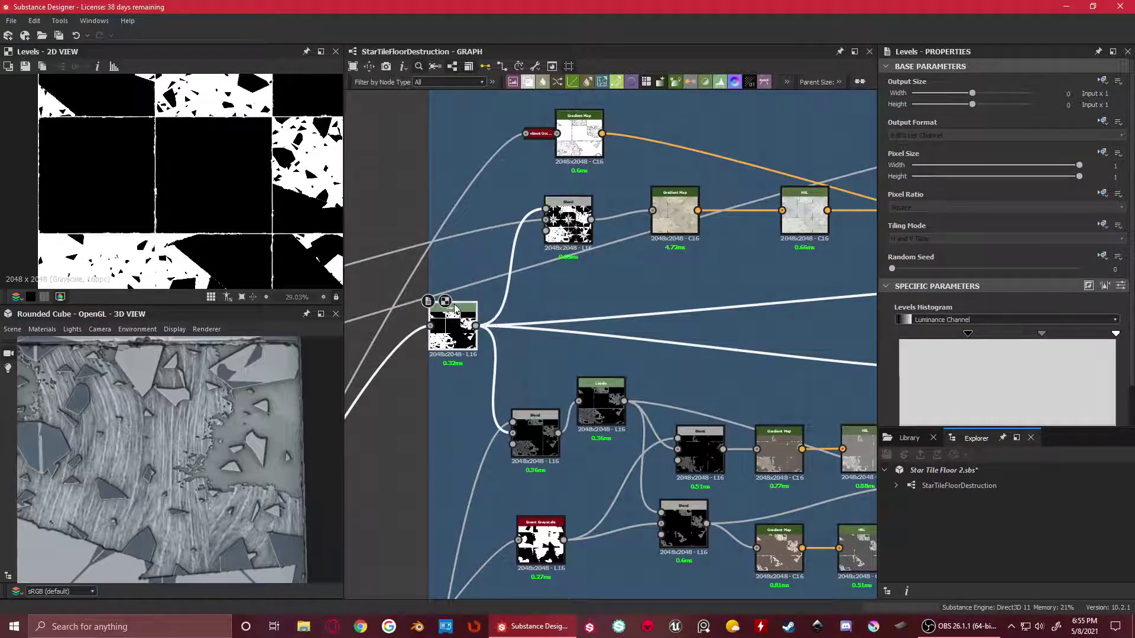
# Align the lower row's Multiply Blend beneath the Blend above it and preview its output
pyautogui.scroll(-3, 464, 306)
pyautogui.scroll(5, 537, 382)
pyautogui.click(382, 390)
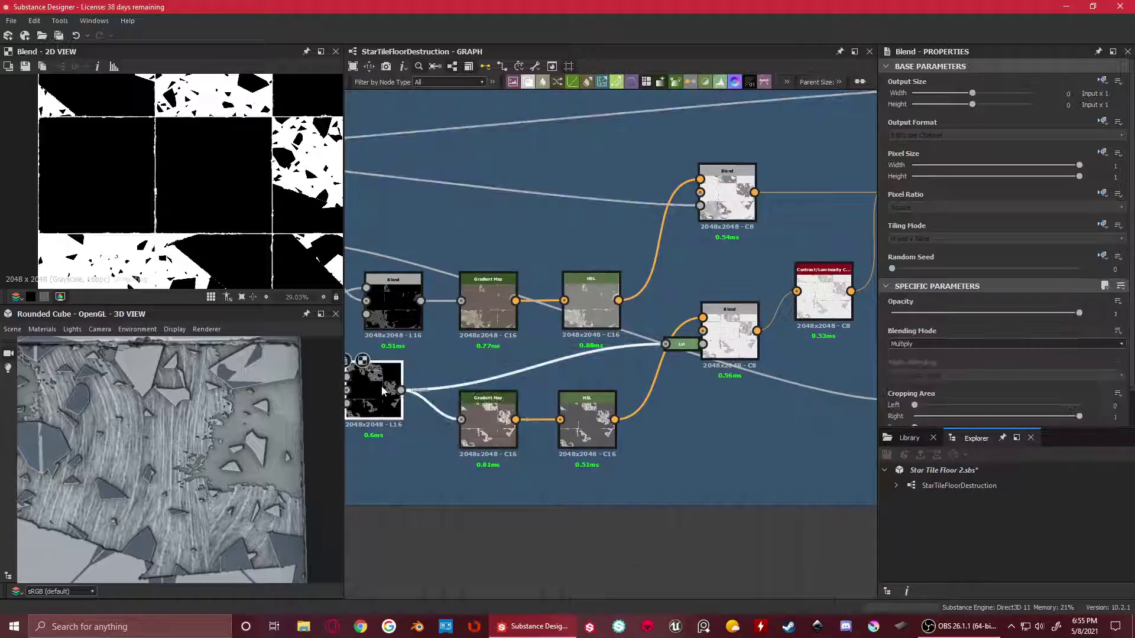
pyautogui.doubleClick(382, 390)
pyautogui.moveTo(382, 390); pyautogui.dragTo(393, 402)
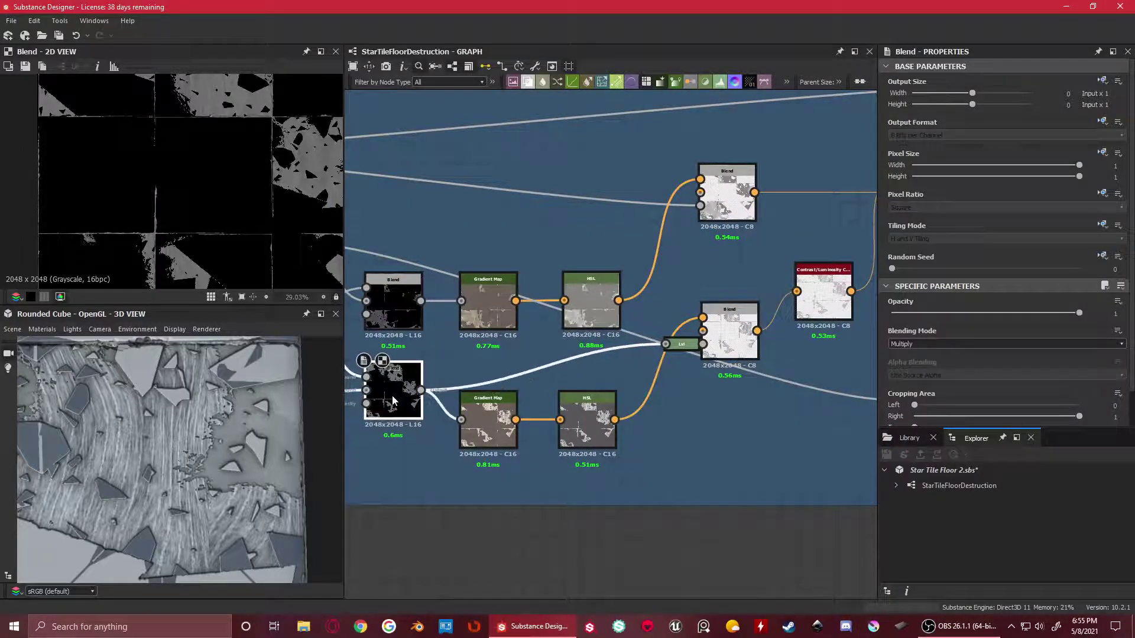
# Compare the Multiply Blend's grayscale output with the Levels node docked to the lower Copy Blend
pyautogui.scroll(2, 682, 354)
pyautogui.doubleClick(678, 345)
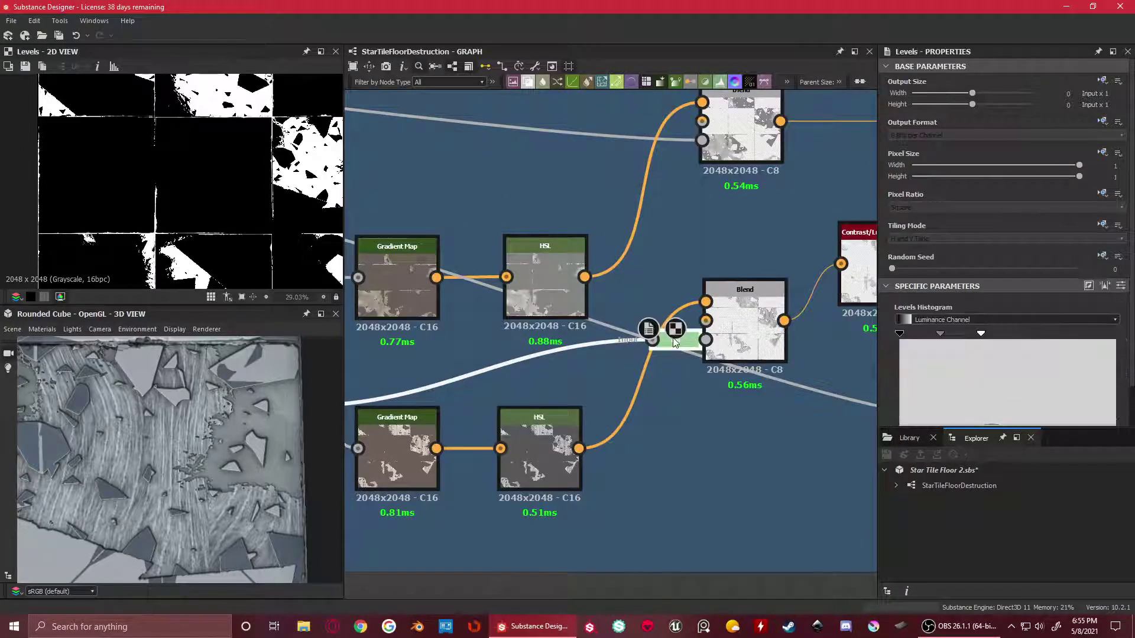
pyautogui.scroll(-3, 335, 254)
pyautogui.press('f')
pyautogui.scroll(3, 178, 166)
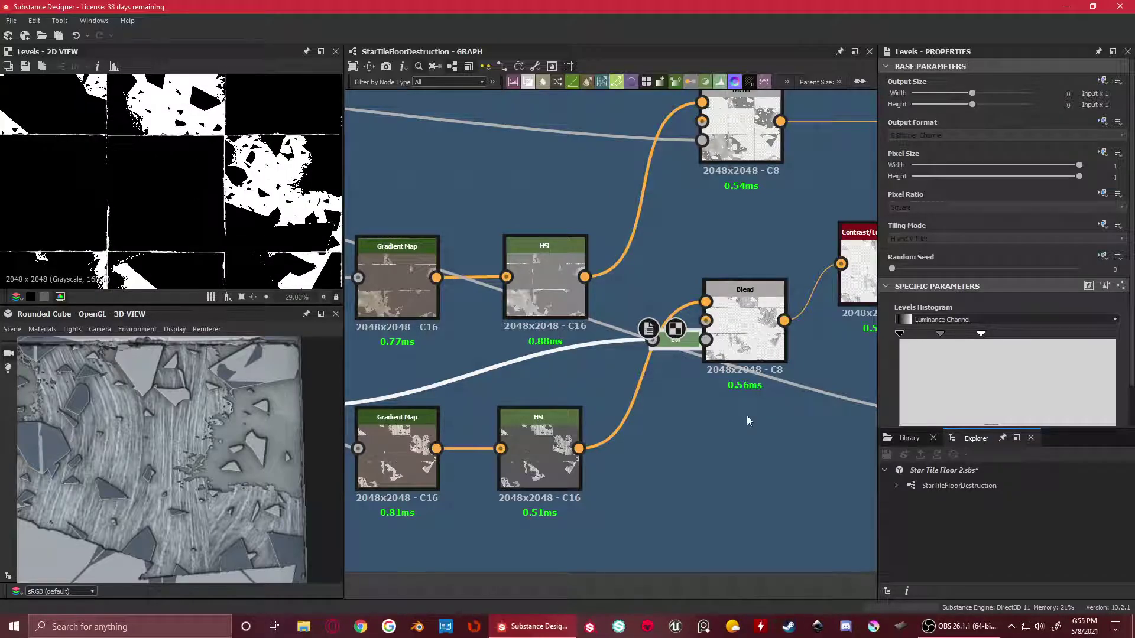
pyautogui.scroll(-3, 763, 424)
pyautogui.scroll(1, 591, 379)
pyautogui.scroll(2, 452, 406)
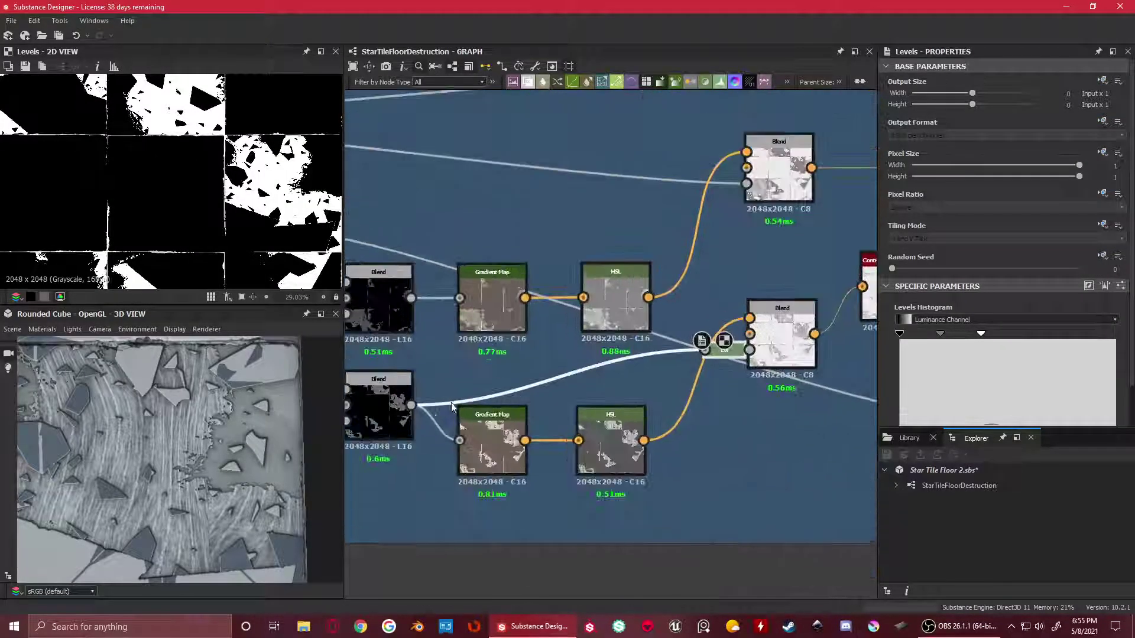
pyautogui.doubleClick(383, 407)
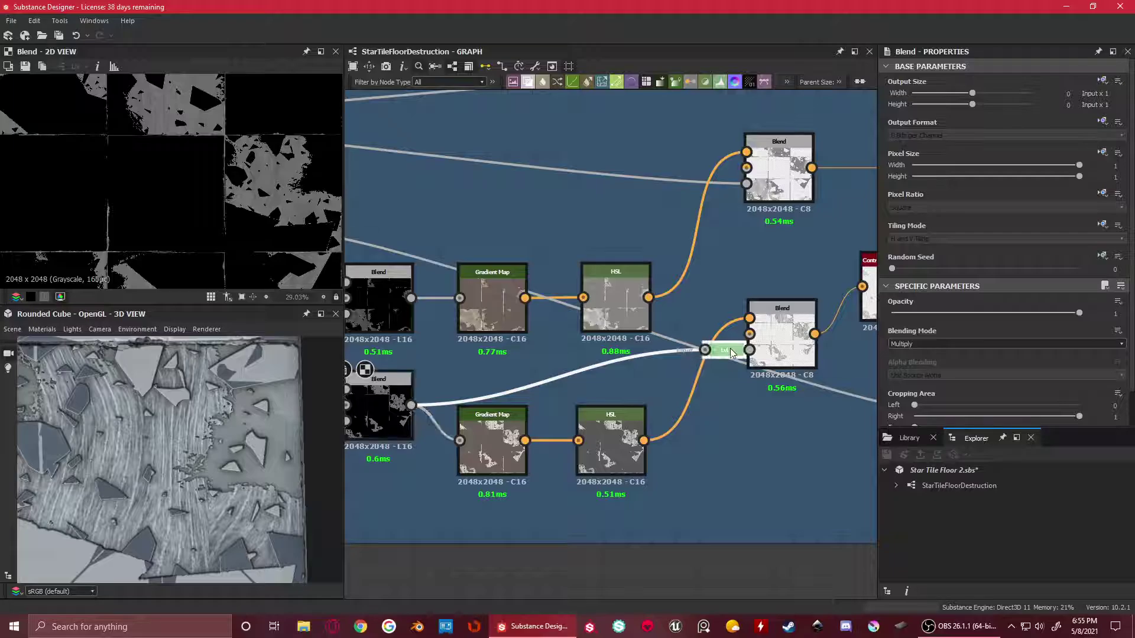
pyautogui.doubleClick(731, 353)
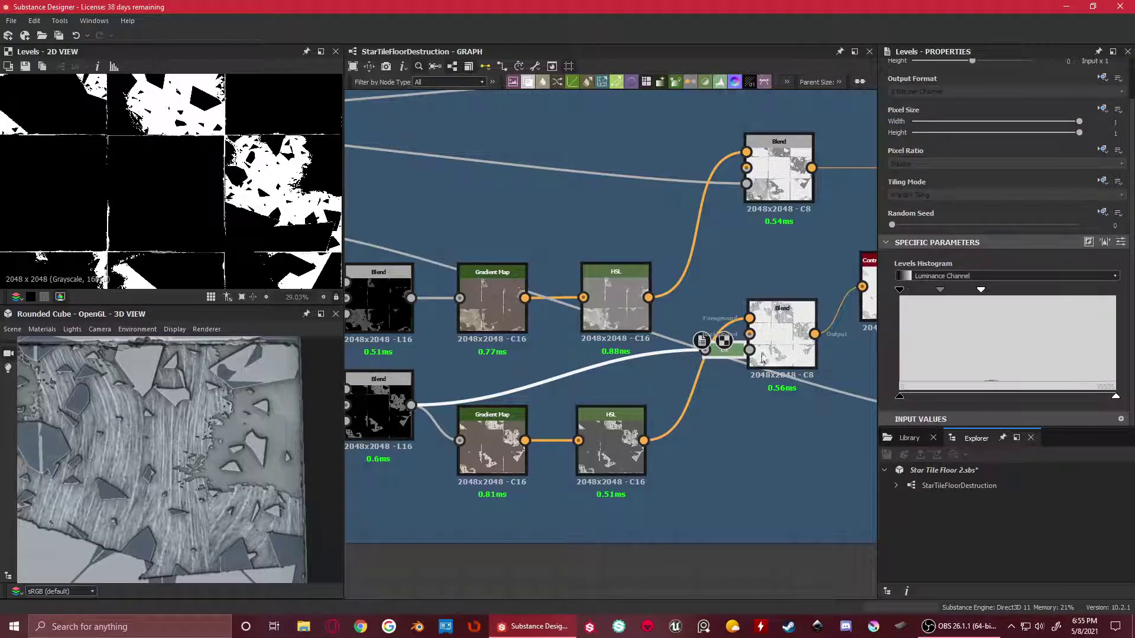
# Compare the lower Copy Blend's masked output with the HSL node feeding its foreground
pyautogui.moveTo(777, 342); pyautogui.dragTo(702, 343, button='middle')
pyautogui.doubleClick(717, 330)
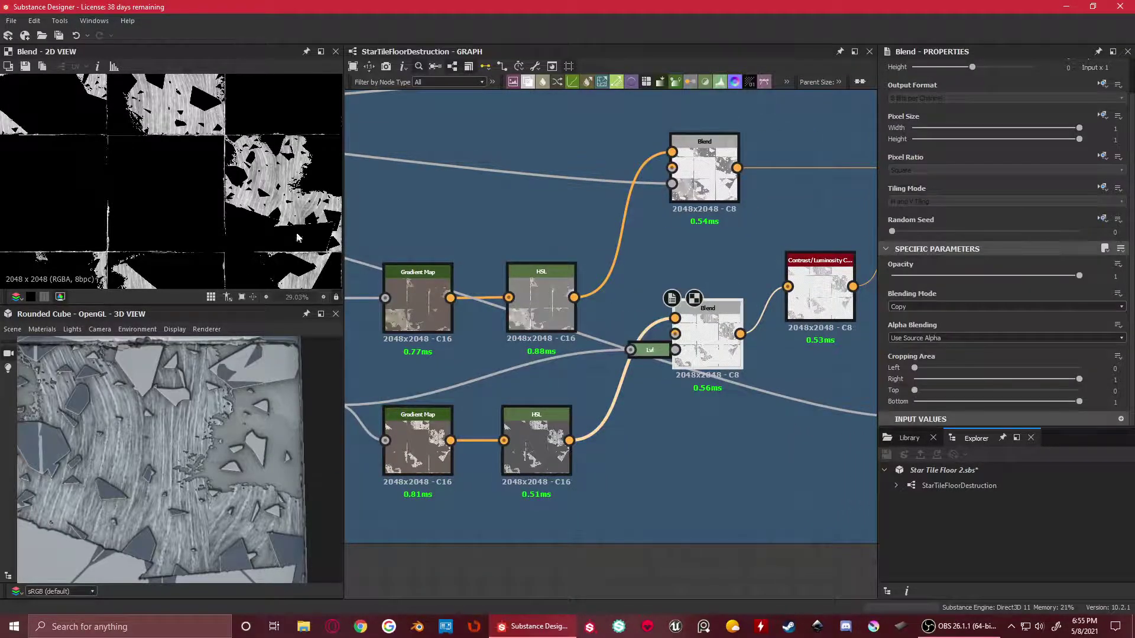
pyautogui.scroll(1, 627, 379)
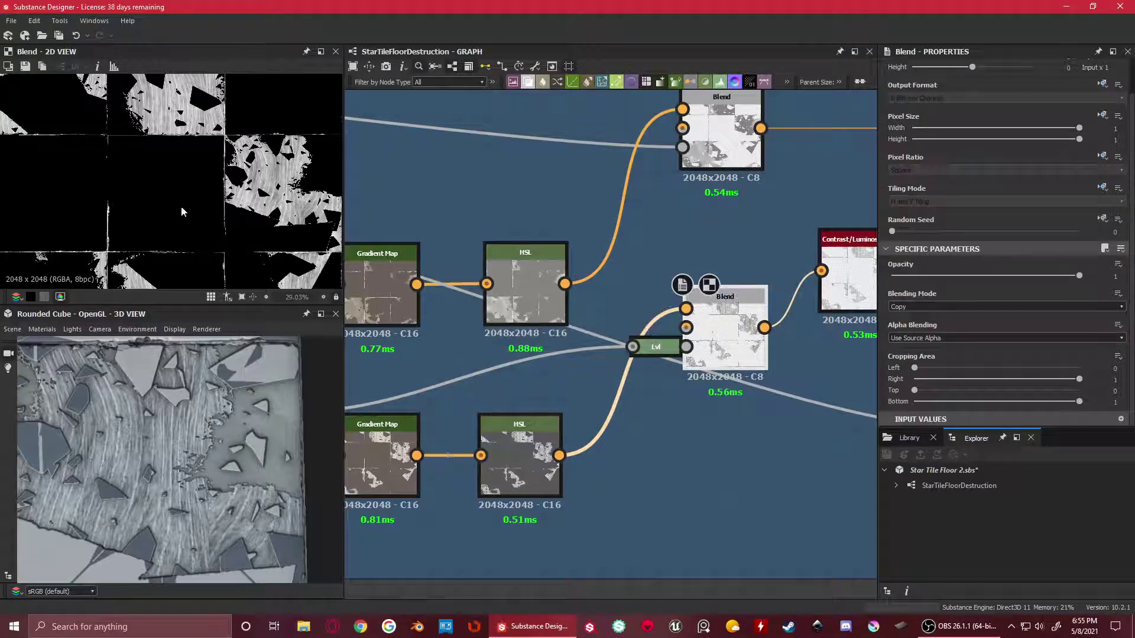
pyautogui.doubleClick(518, 461)
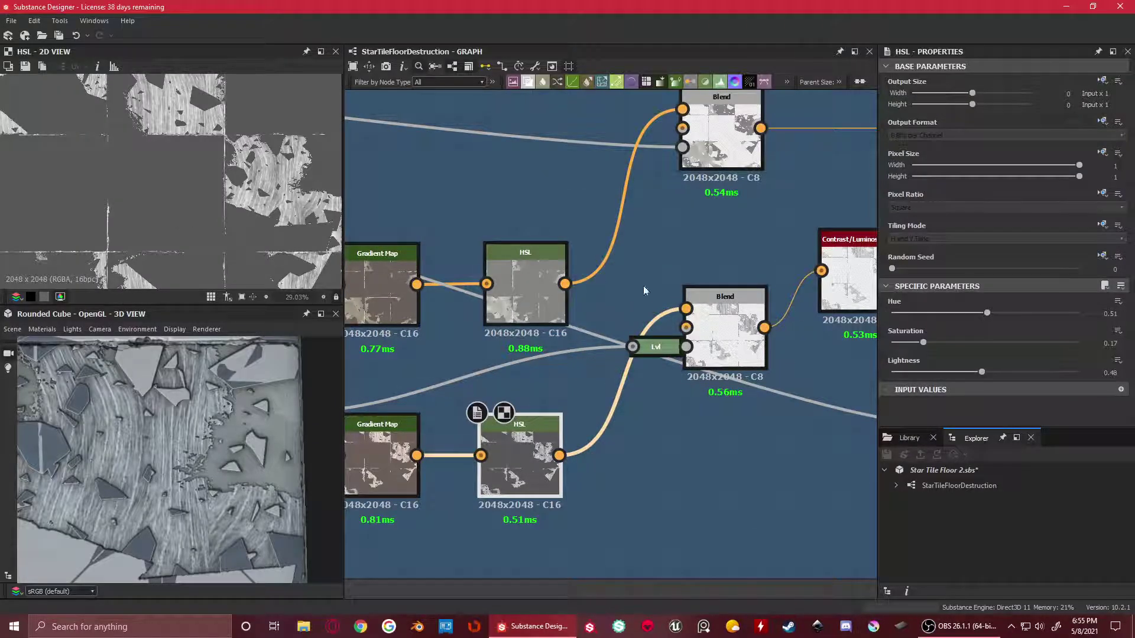
pyautogui.doubleClick(721, 307)
pyautogui.scroll(-1, 742, 417)
pyautogui.moveTo(714, 408); pyautogui.dragTo(576, 405, button='middle')
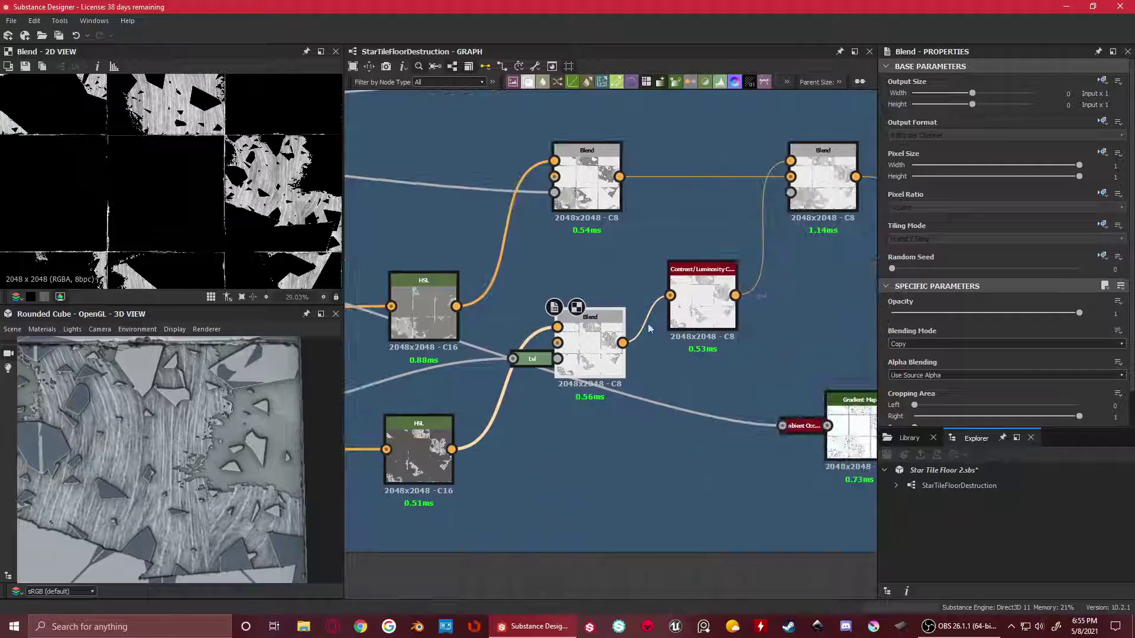
# Preview the Contrast/Luminosity node after the lower Copy Blend and examine its Contrast and Luminosity parameters
pyautogui.doubleClick(698, 302)
pyautogui.scroll(-3, 1059, 374)
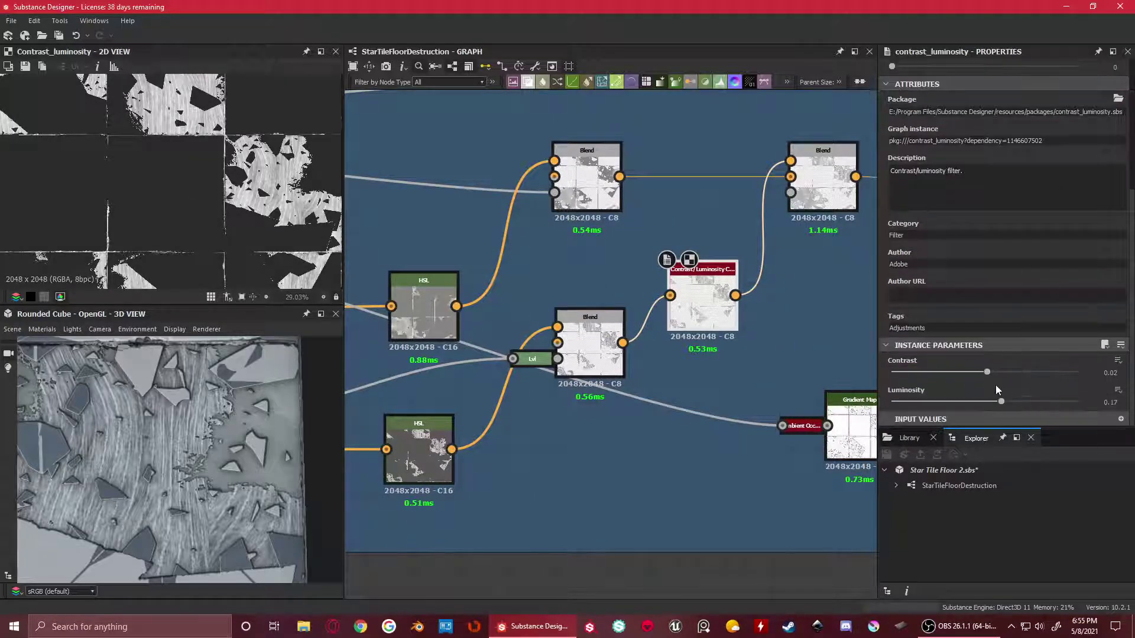
pyautogui.scroll(-2, 638, 278)
pyautogui.scroll(2, 576, 402)
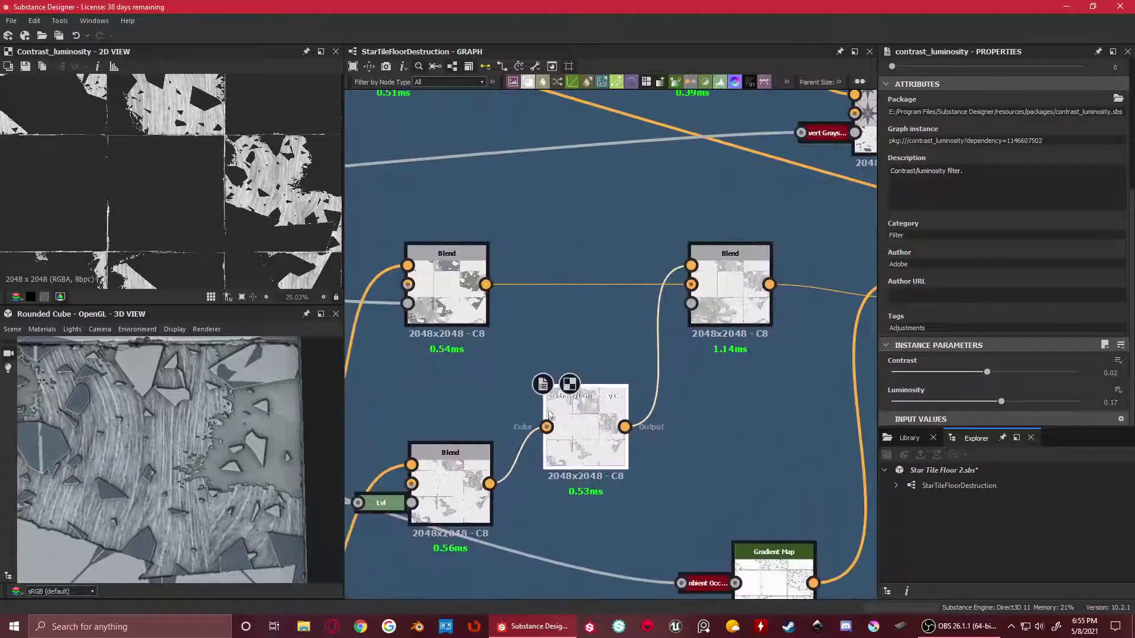
pyautogui.scroll(-2, 737, 441)
pyautogui.scroll(-2, 737, 440)
pyautogui.scroll(2, 559, 424)
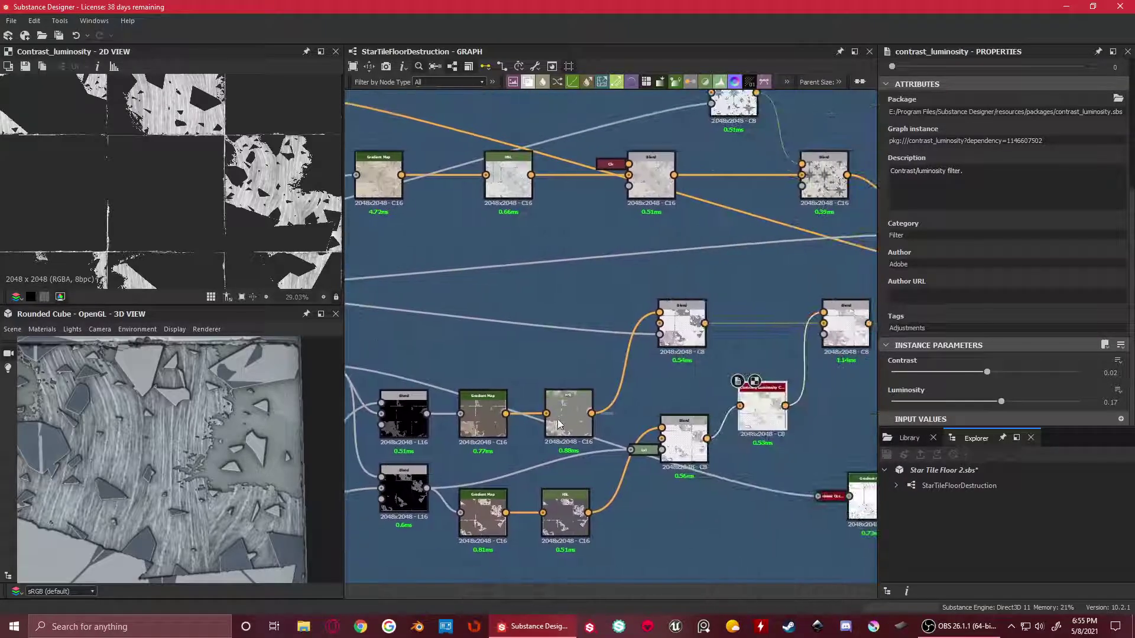
# Preview the upper row's Copy Blend and examine the damaged tile areas close up
pyautogui.doubleClick(687, 328)
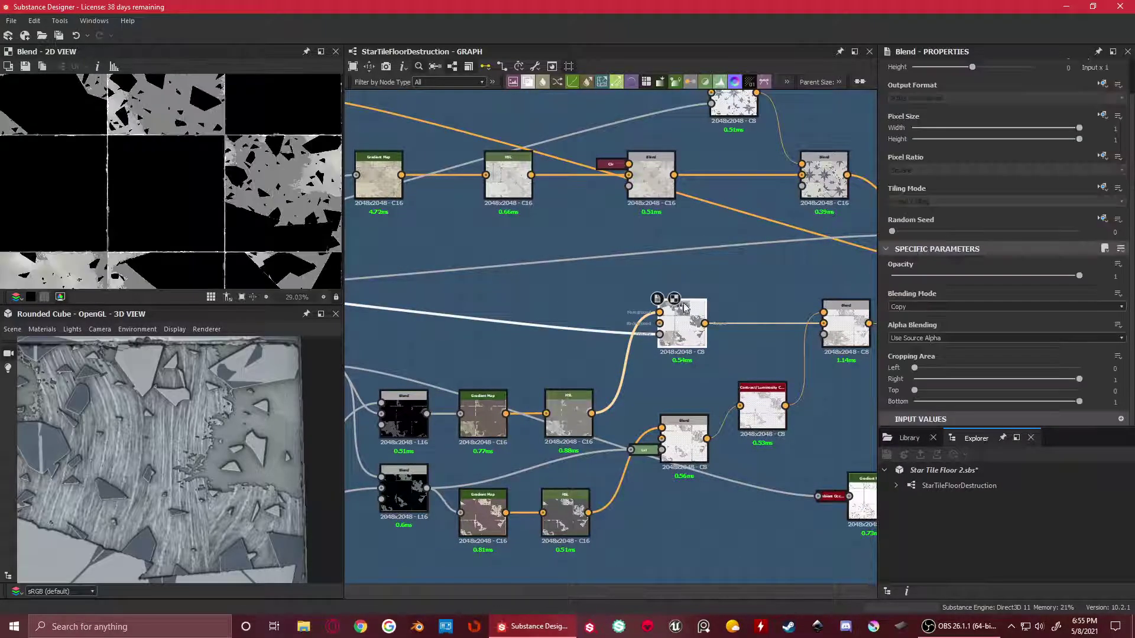
pyautogui.scroll(-1, 578, 363)
pyautogui.moveTo(579, 363); pyautogui.dragTo(381, 373, button='middle')
pyautogui.doubleClick(416, 315)
pyautogui.scroll(2, 596, 350)
pyautogui.doubleClick(487, 329)
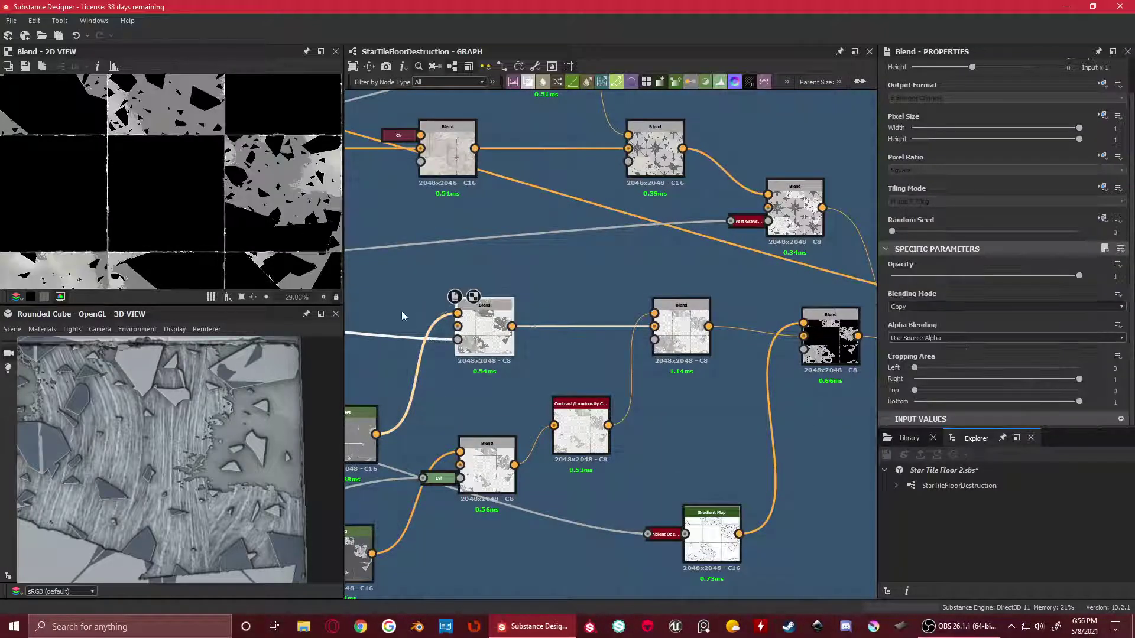
pyautogui.scroll(4, 256, 169)
pyautogui.moveTo(287, 202); pyautogui.dragTo(209, 211, button='middle')
pyautogui.scroll(-1, 385, 366)
pyautogui.moveTo(384, 366); pyautogui.dragTo(520, 345, button='middle')
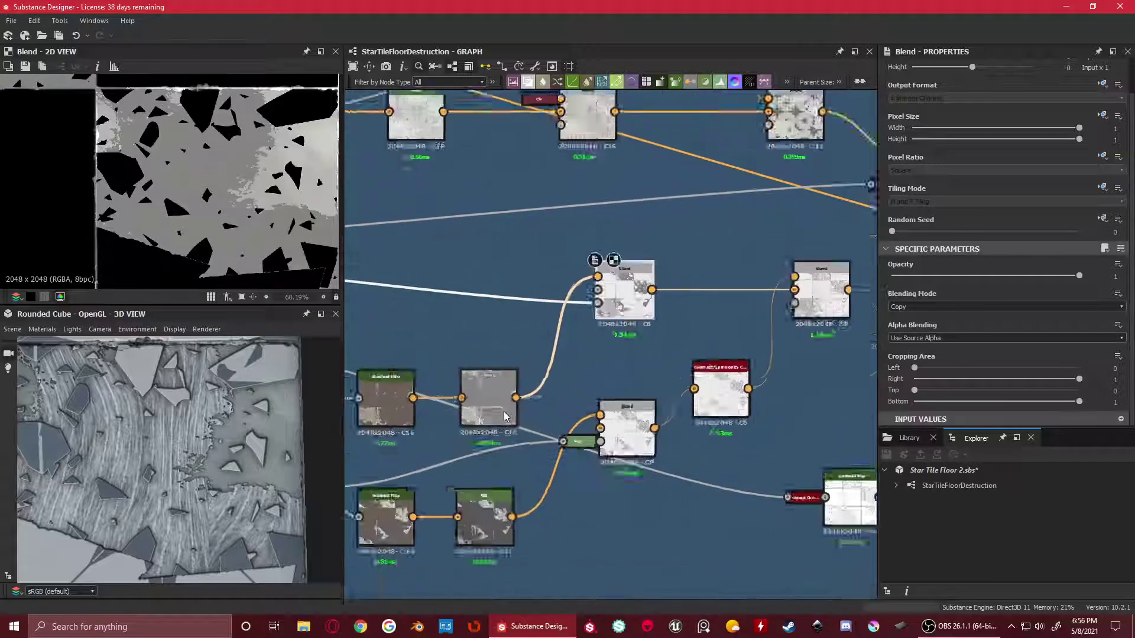
# Compare the upper HSL output with the Copy Blend that masks it, checking the whole texture
pyautogui.scroll(3, 500, 411)
pyautogui.doubleClick(494, 416)
pyautogui.scroll(-4, 236, 234)
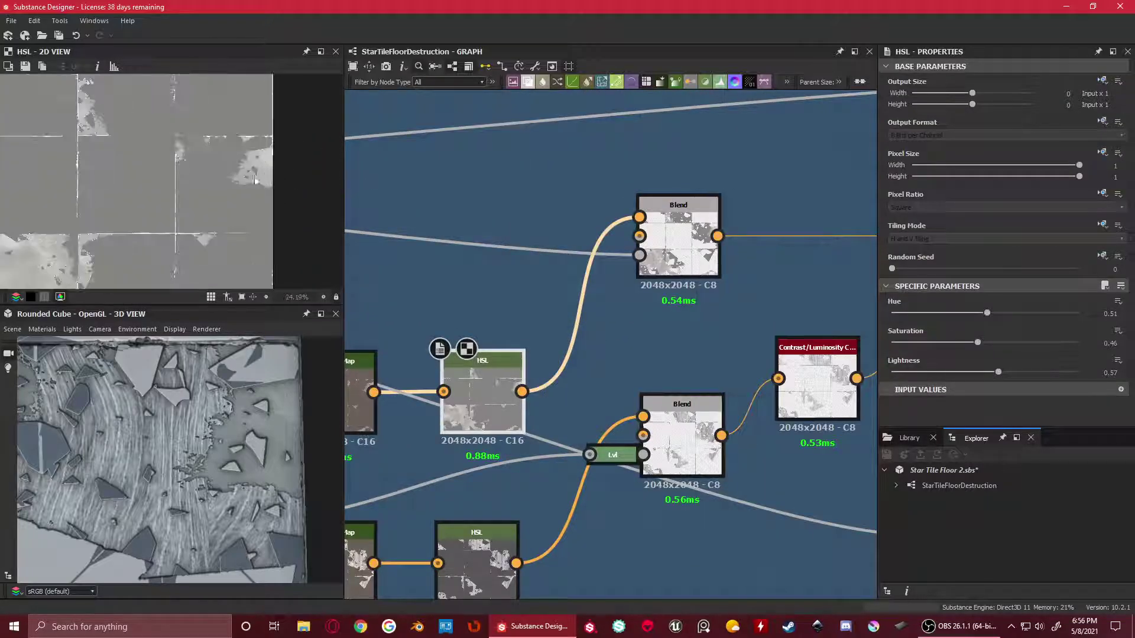
pyautogui.doubleClick(653, 218)
pyautogui.scroll(2, 279, 140)
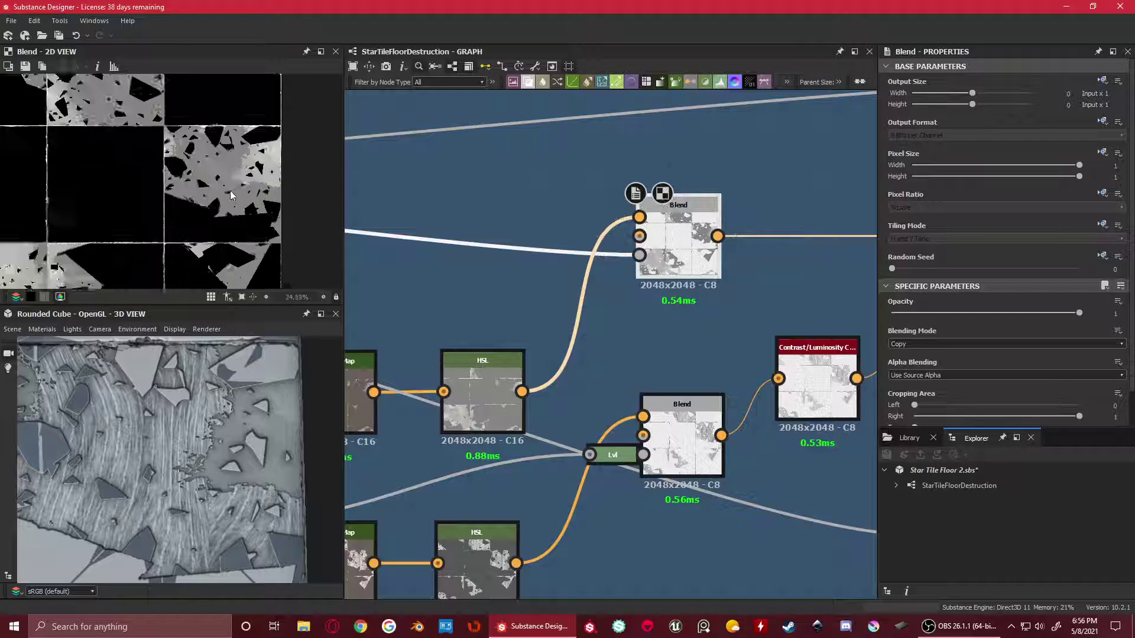
pyautogui.scroll(-4, 237, 166)
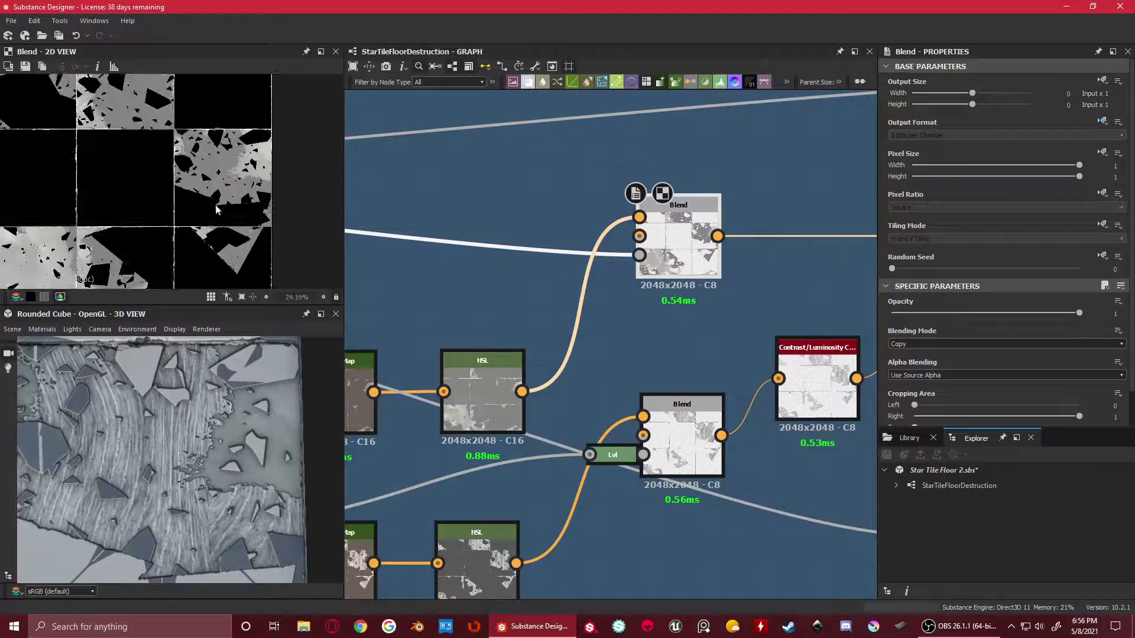
pyautogui.scroll(-1, 662, 371)
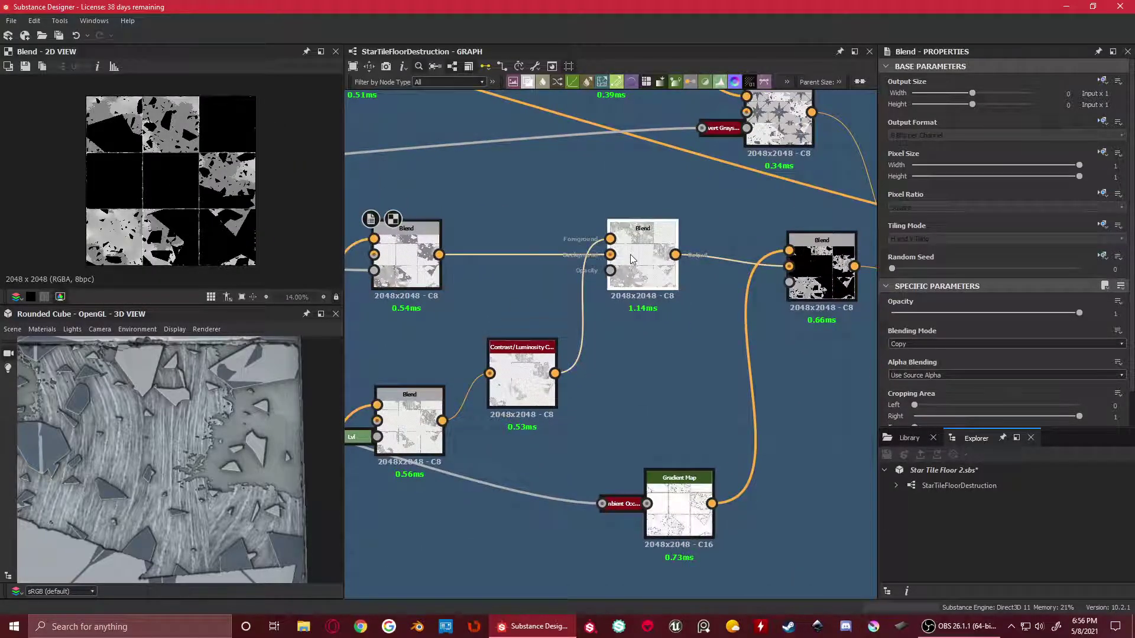
# Compare the Contrast/Luminosity output with the Copy Blend that combines it with the upper row's colors
pyautogui.scroll(2, 225, 153)
pyautogui.moveTo(541, 379); pyautogui.dragTo(562, 391, button='middle')
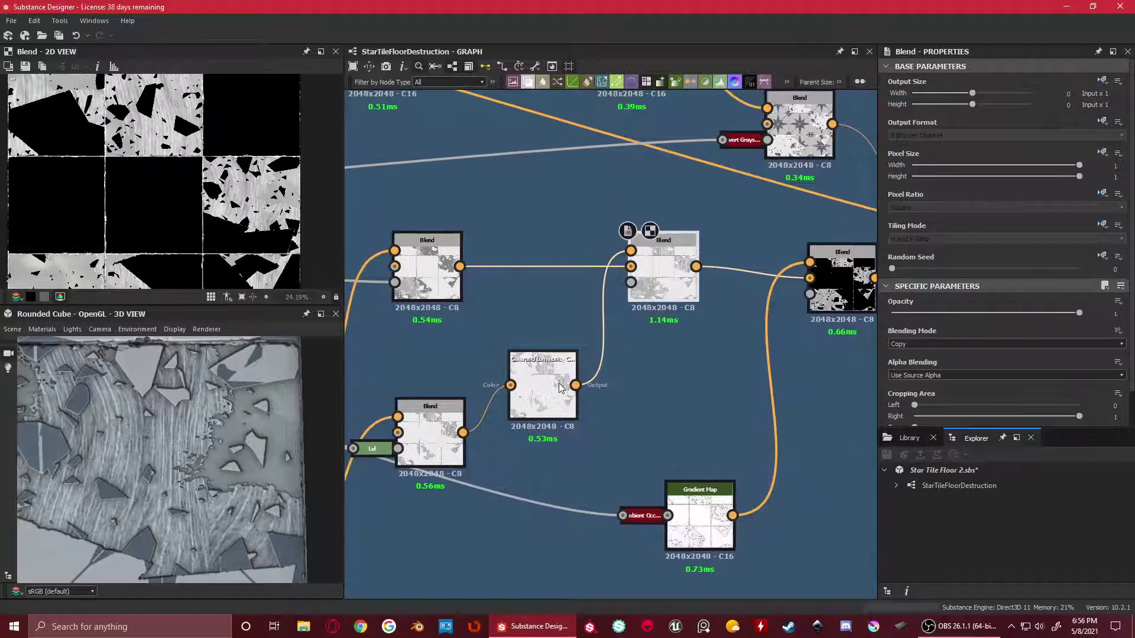
pyautogui.doubleClick(561, 390)
pyautogui.doubleClick(662, 250)
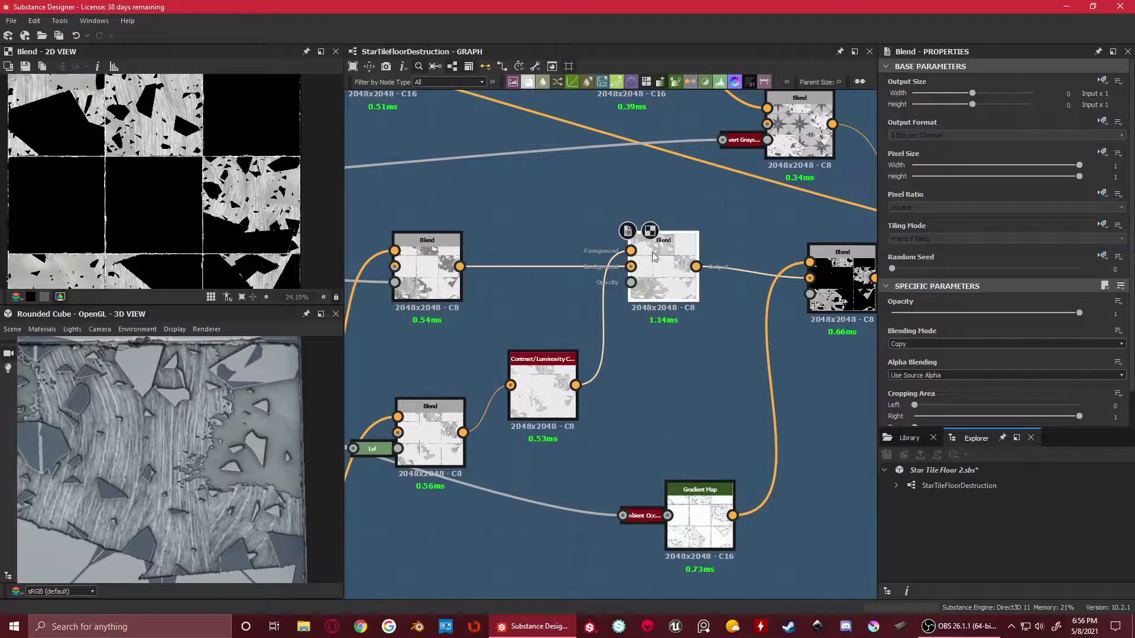
pyautogui.scroll(2, 269, 195)
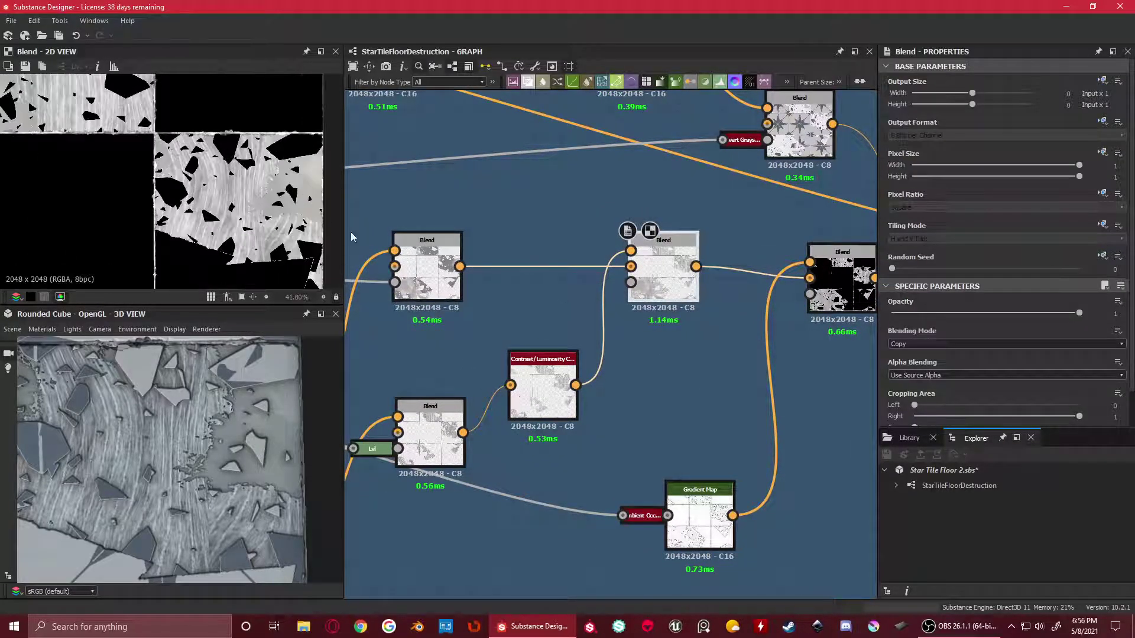
pyautogui.scroll(-2, 238, 176)
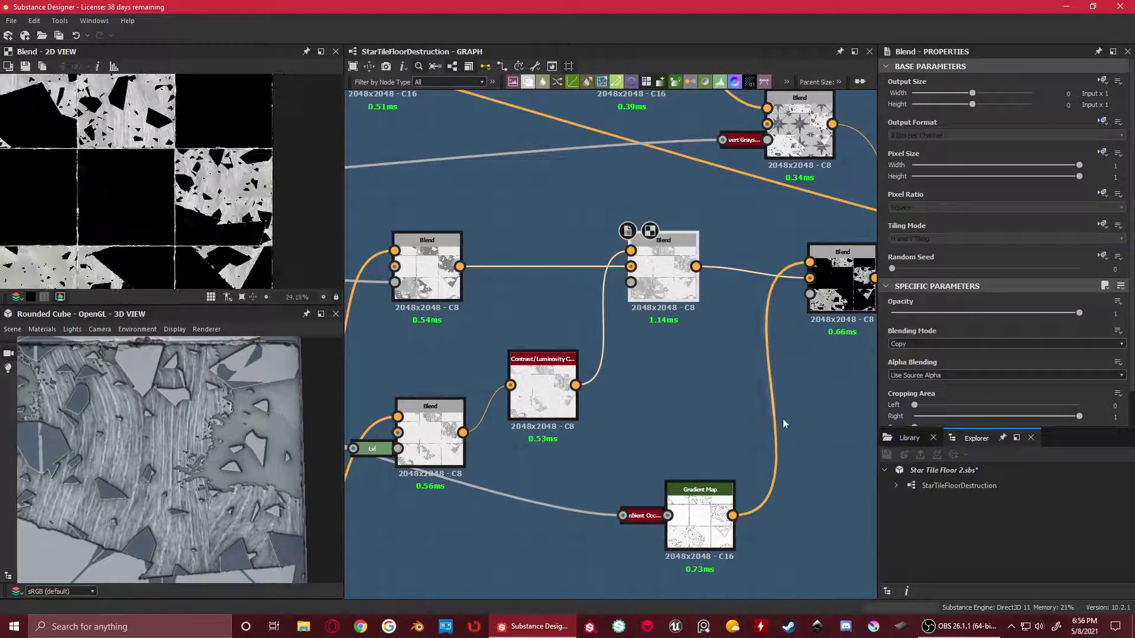
# Align the Multiply Blend with the combined Copy Blend feeding it, and preview its darkened edges close up
pyautogui.moveTo(857, 306); pyautogui.dragTo(665, 330, button='middle')
pyautogui.moveTo(664, 330); pyautogui.dragTo(648, 314)
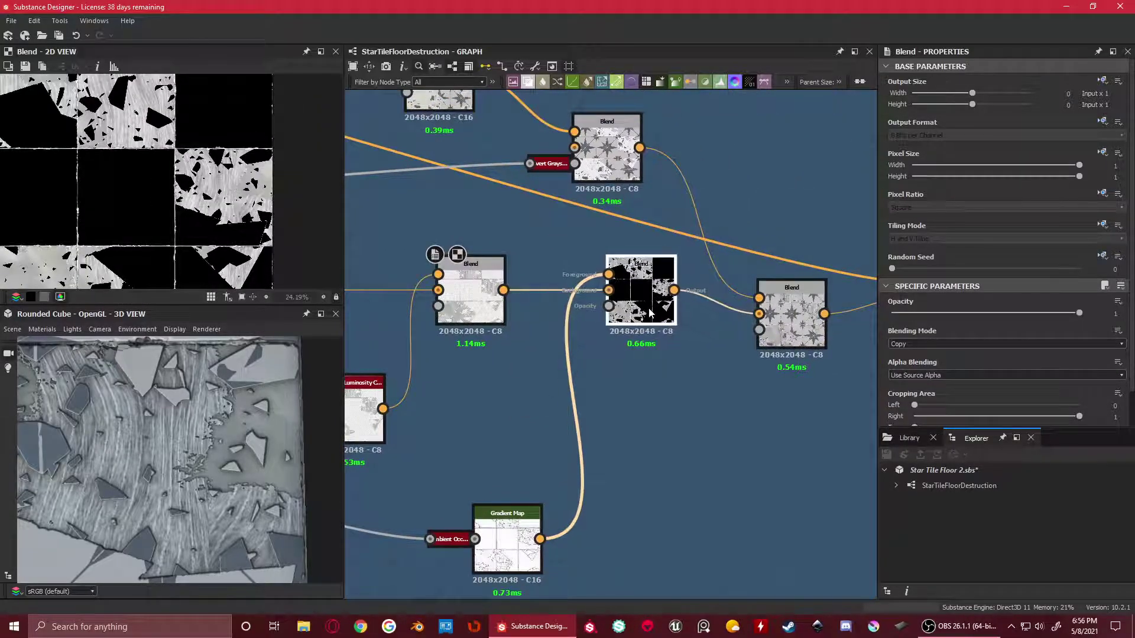
pyautogui.doubleClick(651, 310)
pyautogui.scroll(5, 251, 212)
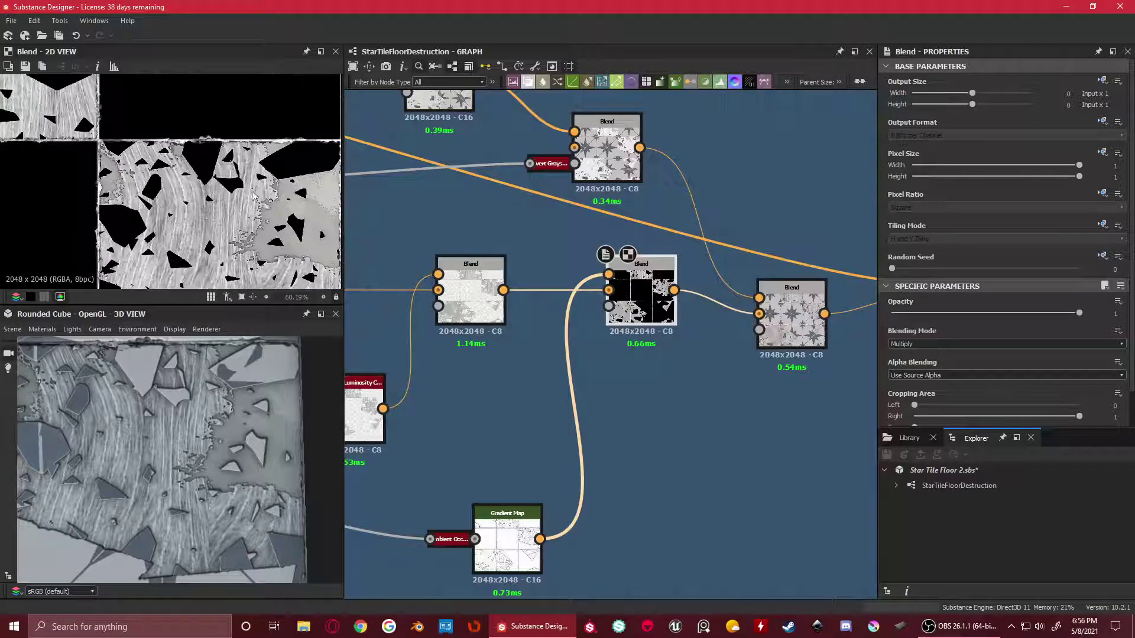
pyautogui.scroll(-3, 585, 365)
pyautogui.scroll(2, 190, 177)
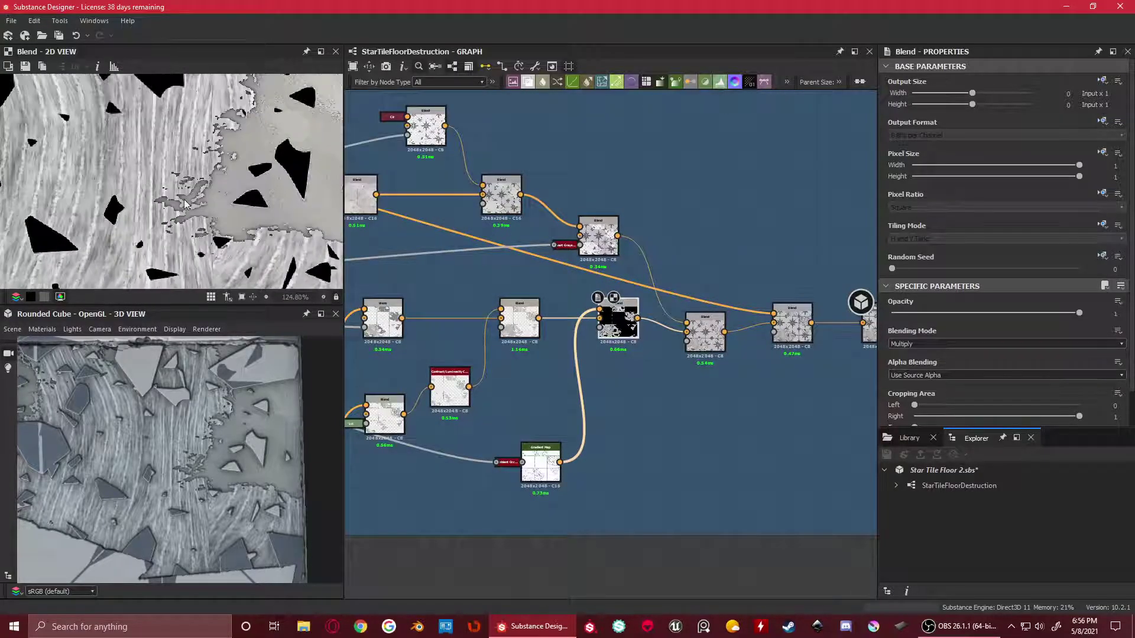
pyautogui.scroll(2, 195, 211)
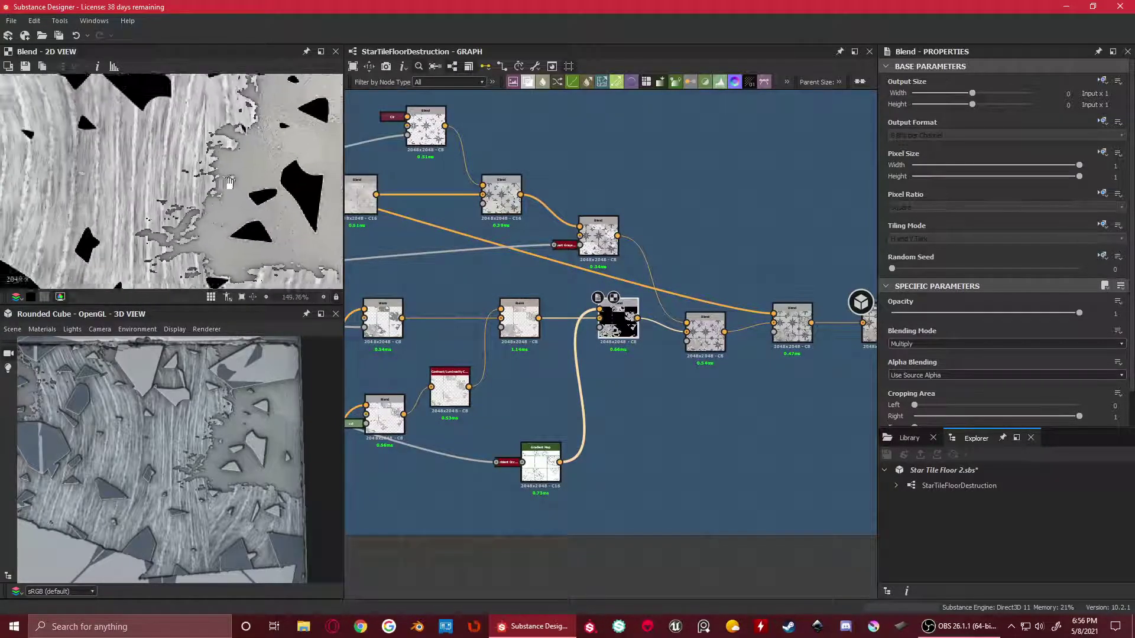
# Preview the Ambient Occlusion node docked to the lower Gradient Map and trace its input back to the Levels node
pyautogui.scroll(-3, 520, 356)
pyautogui.moveTo(513, 368); pyautogui.dragTo(620, 282, button='middle')
pyautogui.scroll(3, 620, 282)
pyautogui.scroll(-2, 627, 371)
pyautogui.moveTo(683, 374); pyautogui.dragTo(790, 380, button='middle')
pyautogui.scroll(-2, 790, 380)
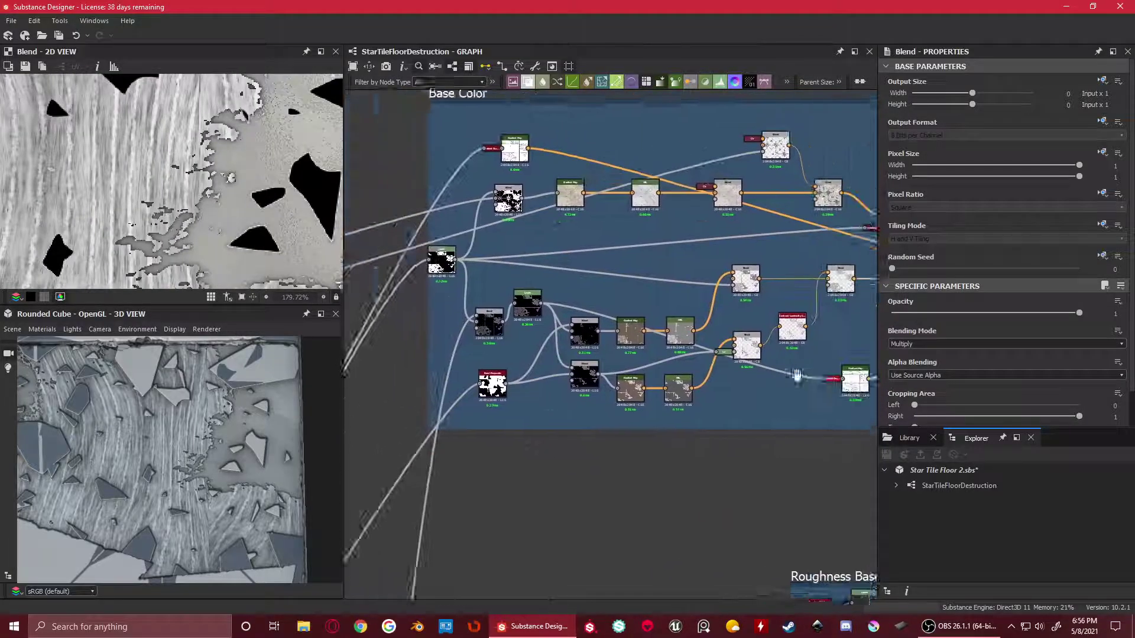
pyautogui.scroll(2, 431, 317)
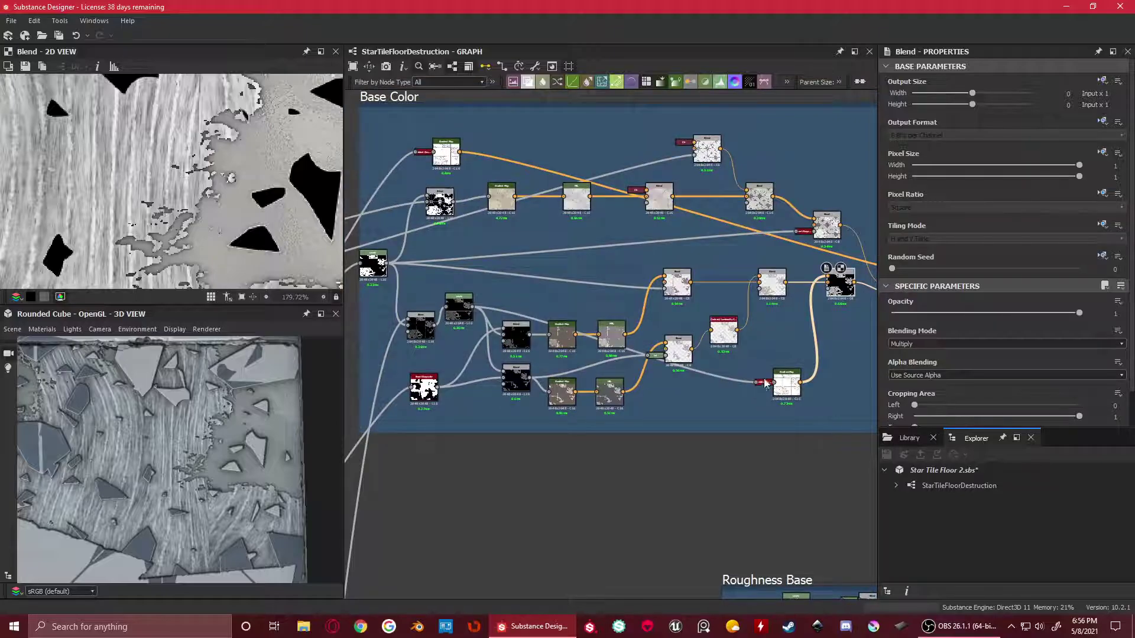
pyautogui.doubleClick(762, 383)
pyautogui.scroll(-1, 737, 376)
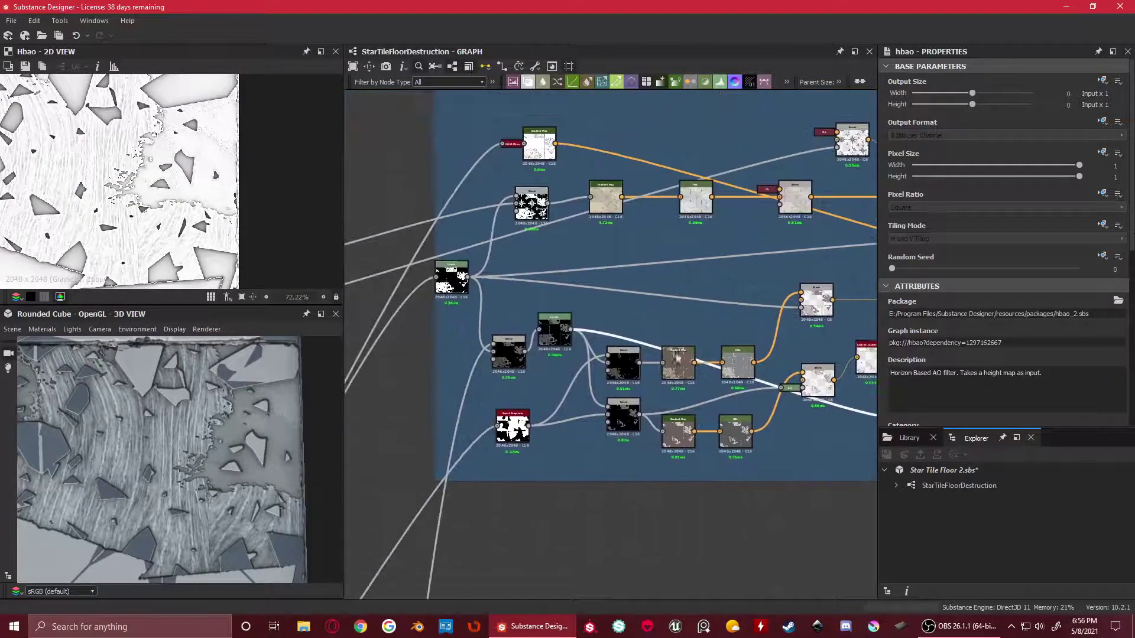
# Preview the Levels node, follow it to the lower Ambient Occlusion node, and check that node's instance parameters
pyautogui.scroll(3, 532, 322)
pyautogui.doubleClick(558, 332)
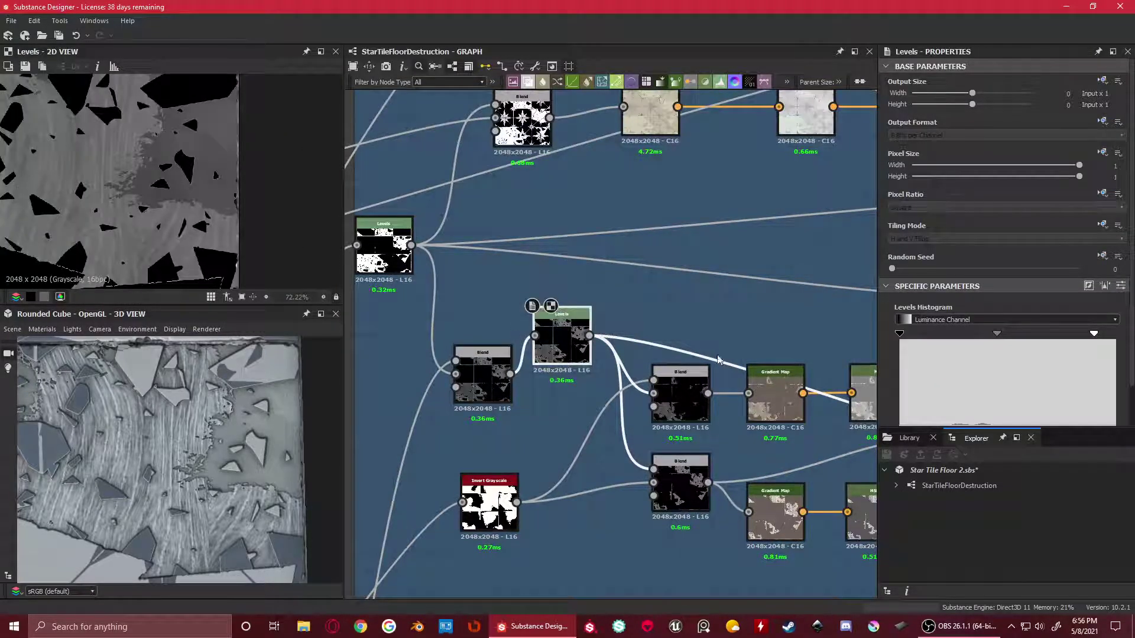
pyautogui.scroll(-3, 556, 335)
pyautogui.scroll(3, 598, 343)
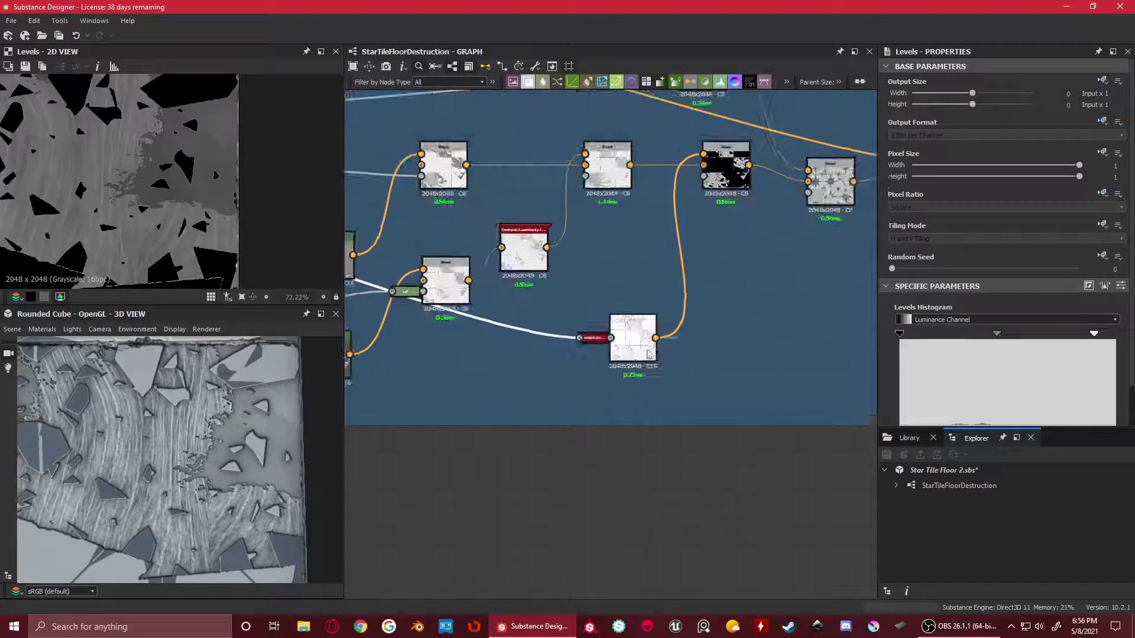
pyautogui.doubleClick(599, 342)
pyautogui.scroll(-5, 1060, 250)
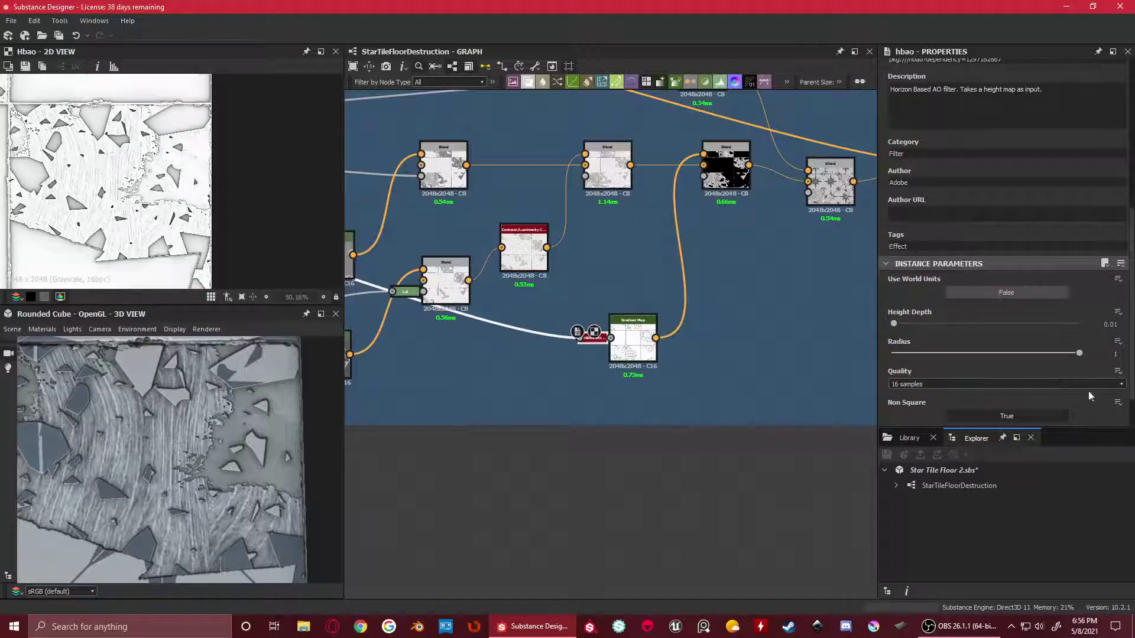
pyautogui.scroll(-2, 1091, 396)
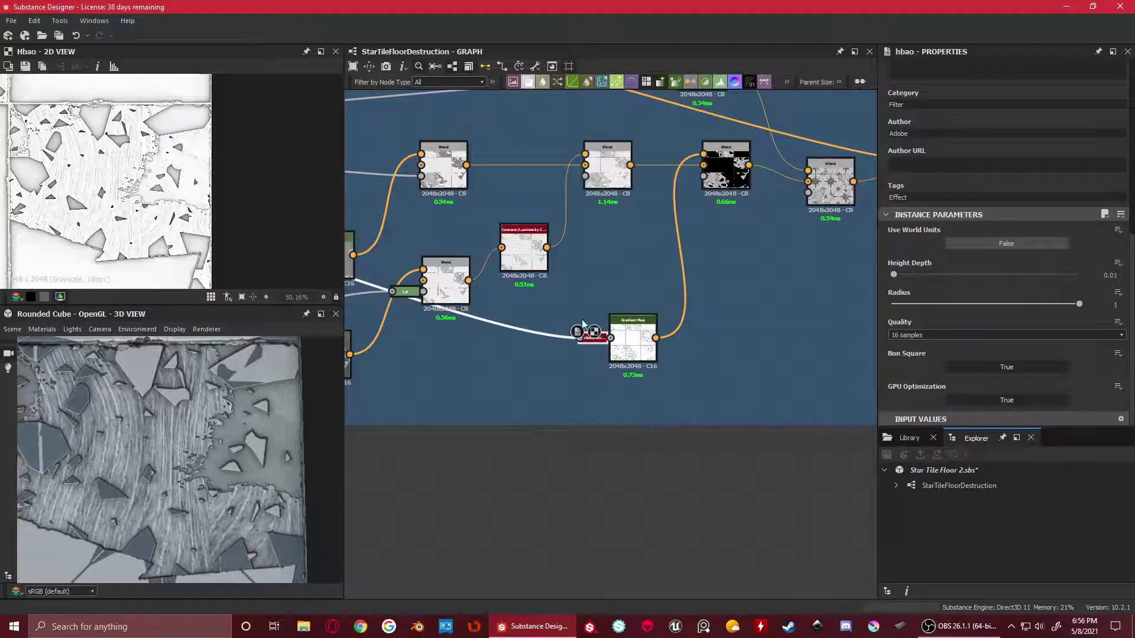
# Preview the lower Gradient Map and the Multiply Blend it feeds, checking the darkened edges close up
pyautogui.scroll(3, 628, 337)
pyautogui.click(626, 353)
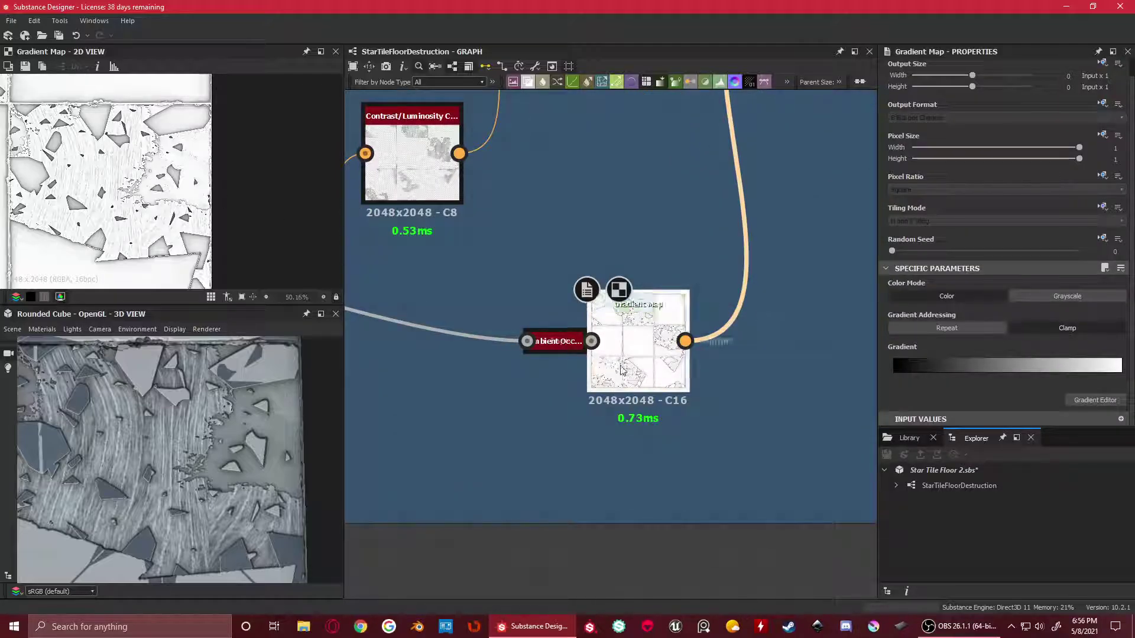
pyautogui.scroll(-5, 656, 325)
pyautogui.scroll(4, 614, 334)
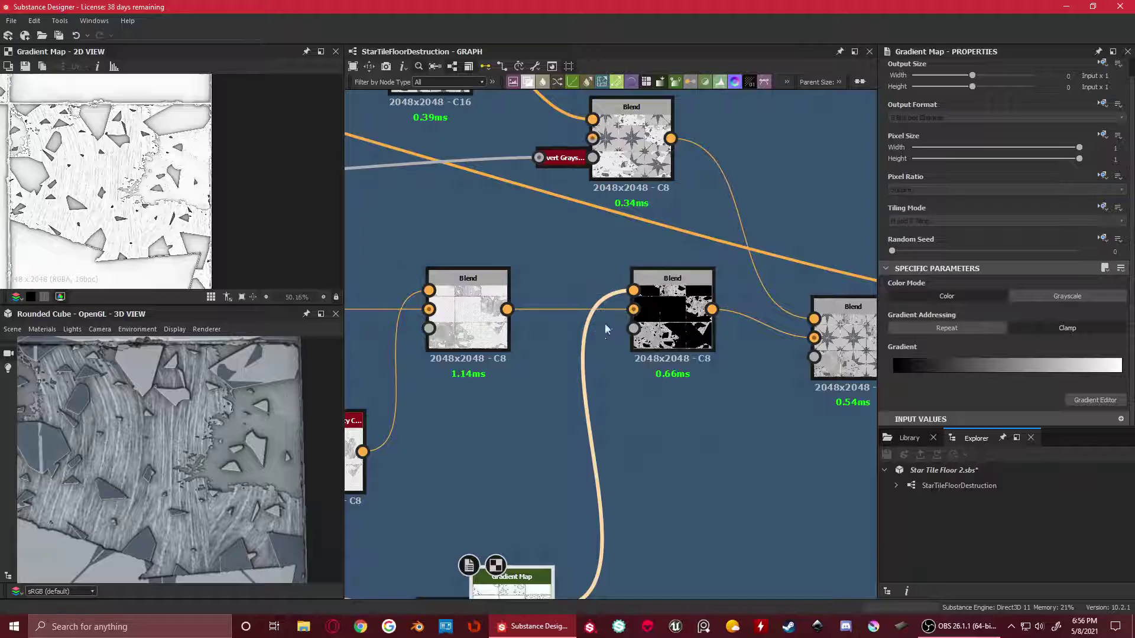
pyautogui.click(641, 298)
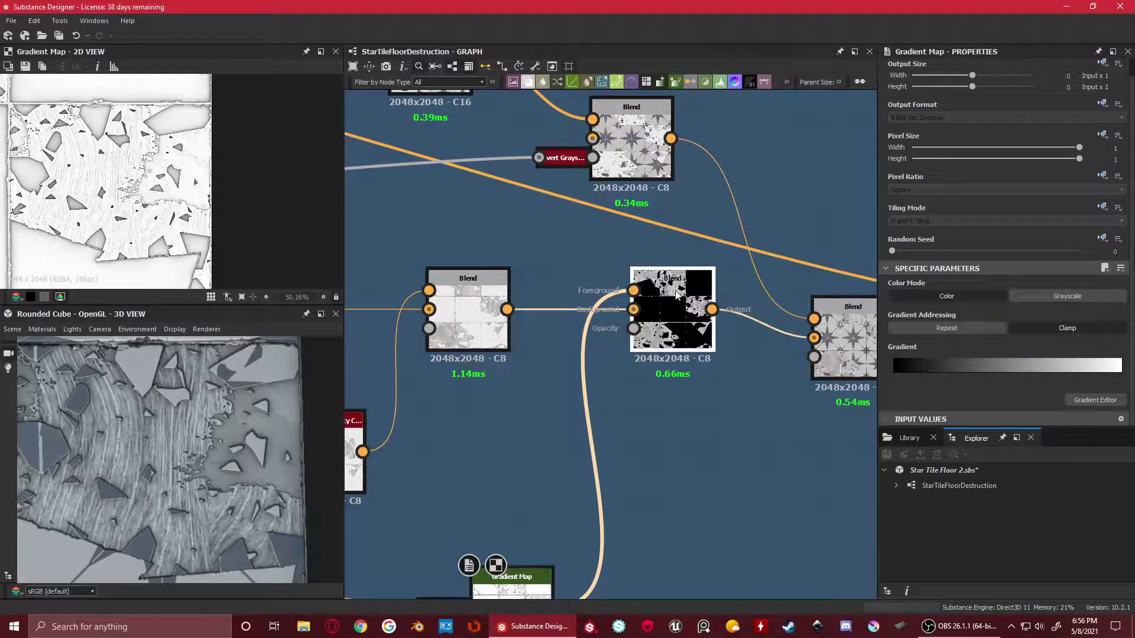
pyautogui.scroll(3, 181, 159)
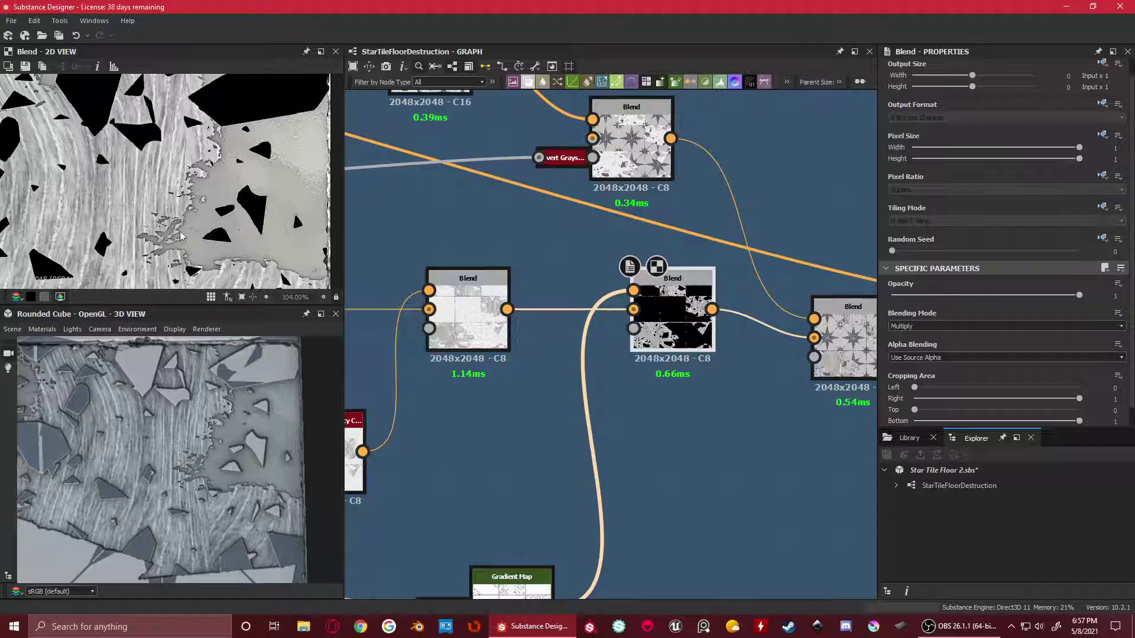
pyautogui.scroll(-2, 672, 400)
# Align the Copy Blend with the Multiply Blend feeding it, and preview its combined tile and ground colors
pyautogui.moveTo(744, 398); pyautogui.dragTo(655, 405, button='middle')
pyautogui.moveTo(713, 379); pyautogui.dragTo(705, 359)
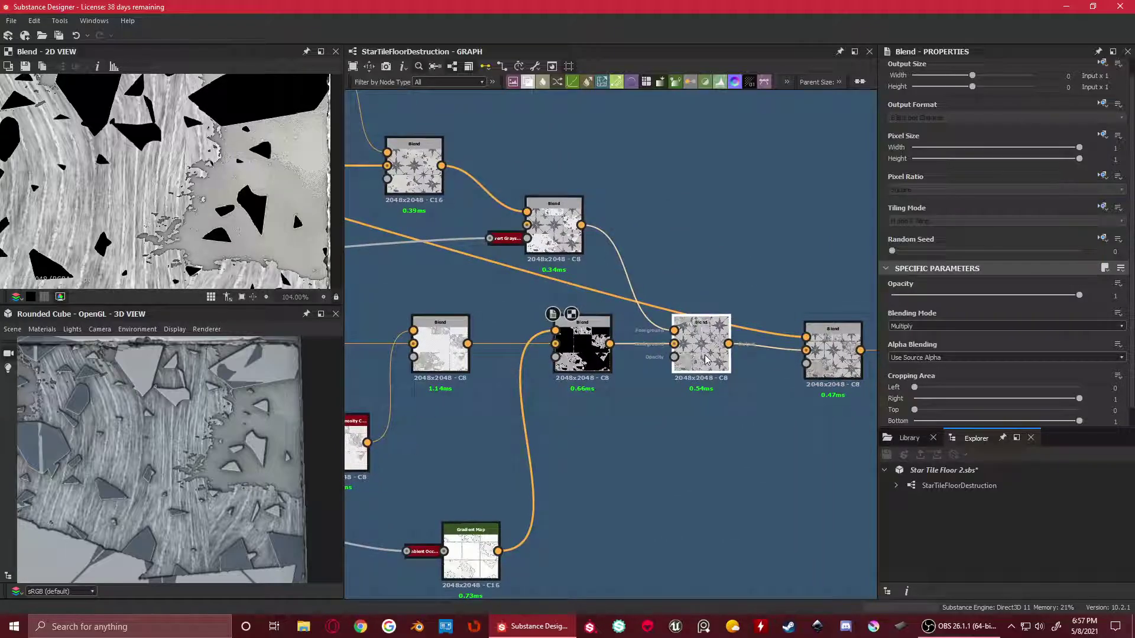
pyautogui.doubleClick(706, 360)
pyautogui.scroll(-3, 192, 141)
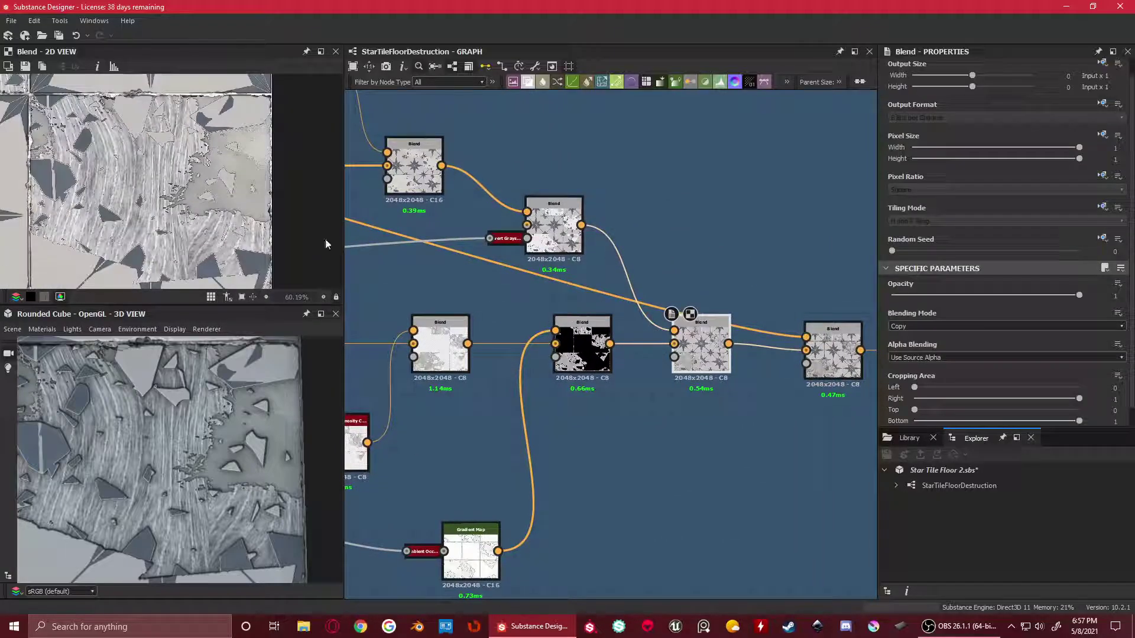
# Compare the combined Copy Blend with the upper tile Blend and the Multiply Blend that feed it
pyautogui.doubleClick(556, 238)
pyautogui.doubleClick(703, 350)
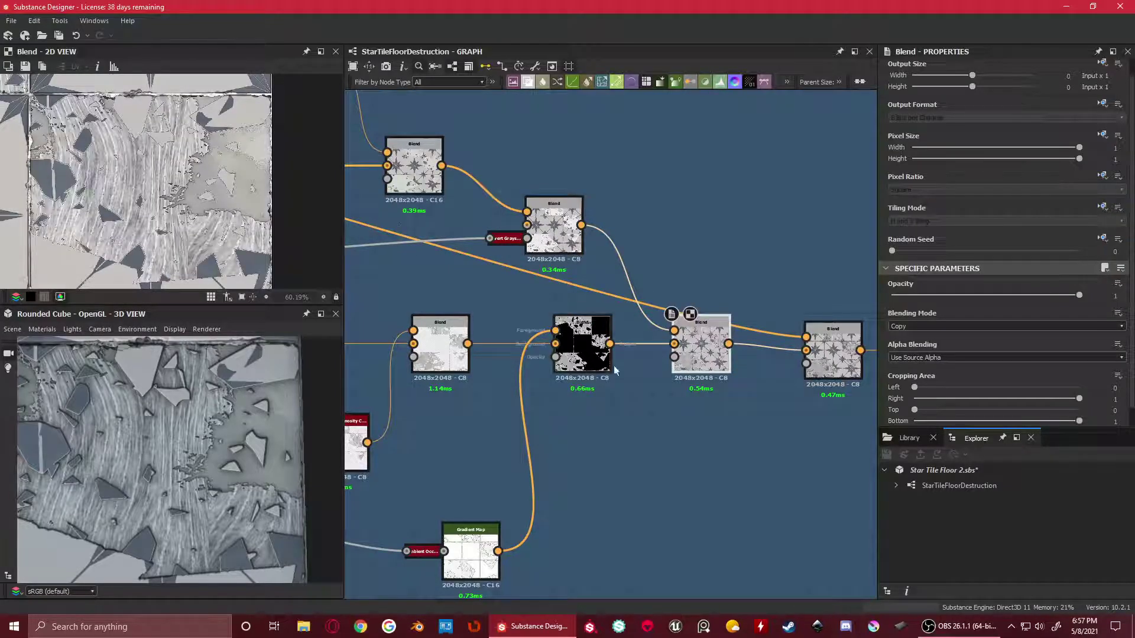
pyautogui.click(585, 355)
pyautogui.doubleClick(585, 355)
pyautogui.doubleClick(553, 228)
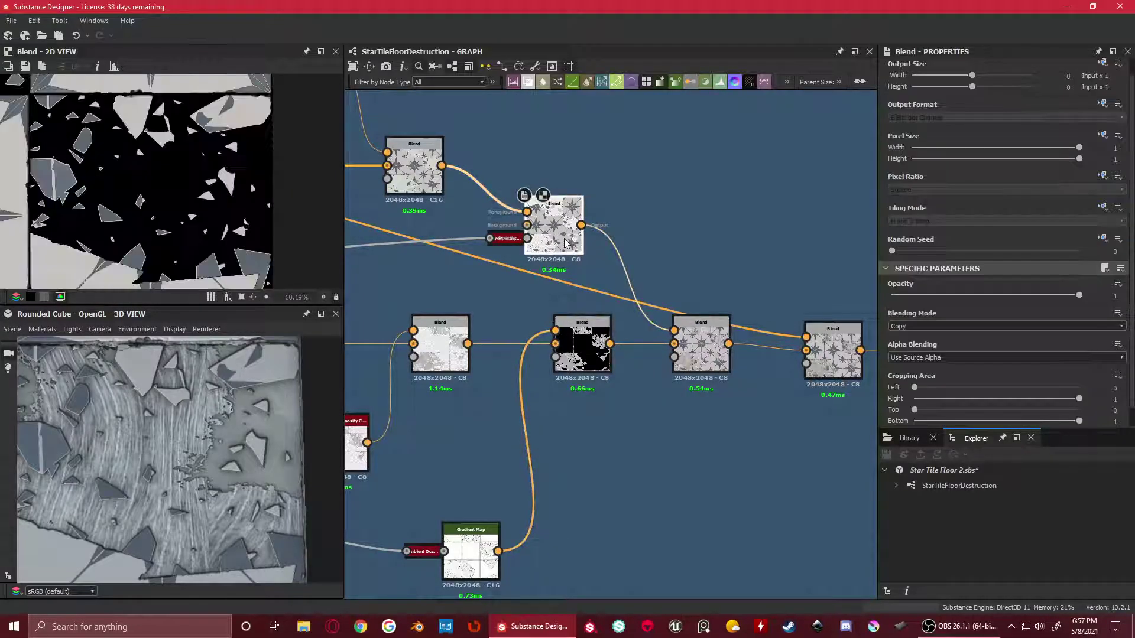
pyautogui.doubleClick(703, 334)
pyautogui.scroll(-3, 709, 340)
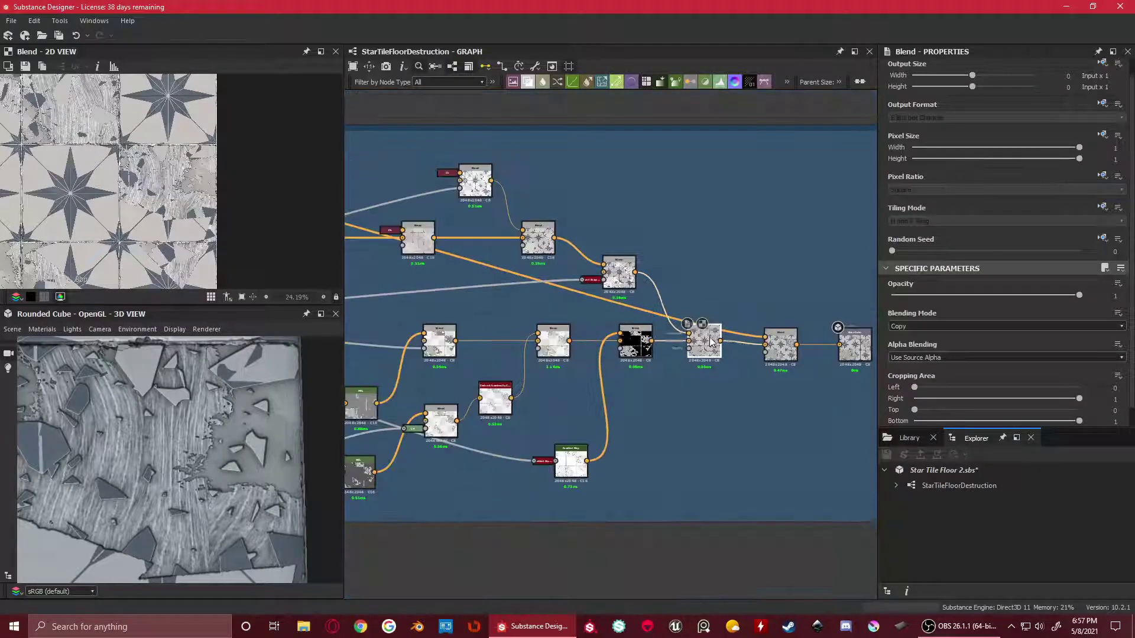
# Align the last Multiply Blend before the Base Color output with the Copy Blend feeding it, and preview it close up
pyautogui.moveTo(738, 378); pyautogui.dragTo(628, 385, button='middle')
pyautogui.scroll(4, 564, 370)
pyautogui.scroll(-1, 519, 388)
pyautogui.click(685, 356)
pyautogui.doubleClick(685, 357)
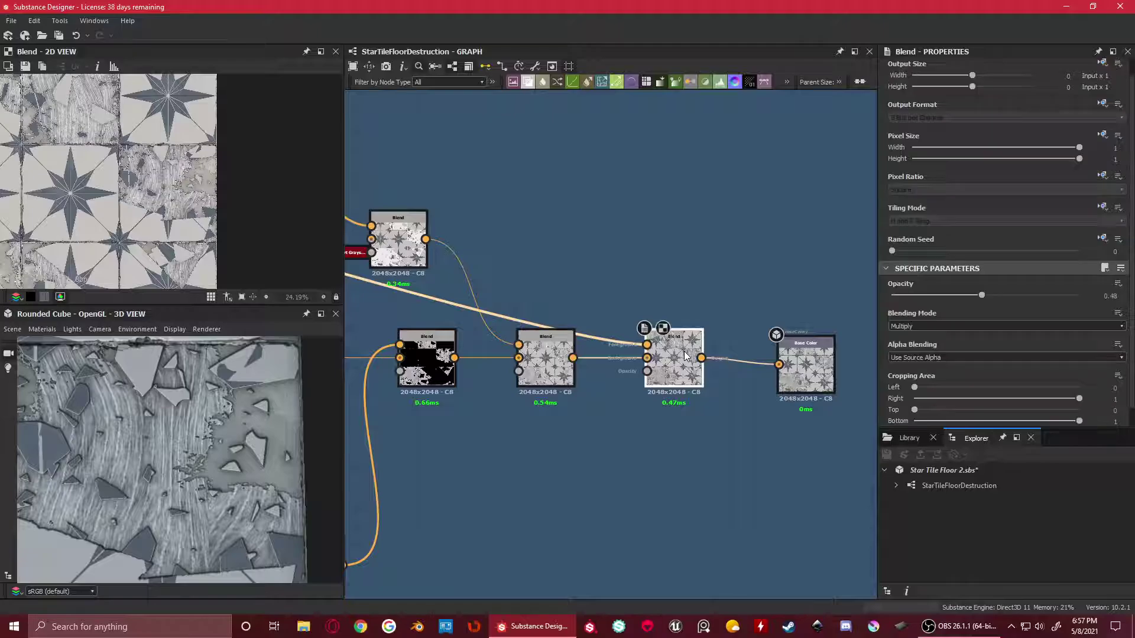
pyautogui.scroll(4, 195, 160)
pyautogui.scroll(-4, 744, 356)
# Find the upper Ambient Occlusion node at the start of the Base Color frame and preview it
pyautogui.moveTo(572, 410); pyautogui.dragTo(628, 391, button='middle')
pyautogui.scroll(3, 622, 390)
pyautogui.moveTo(702, 508); pyautogui.dragTo(519, 423)
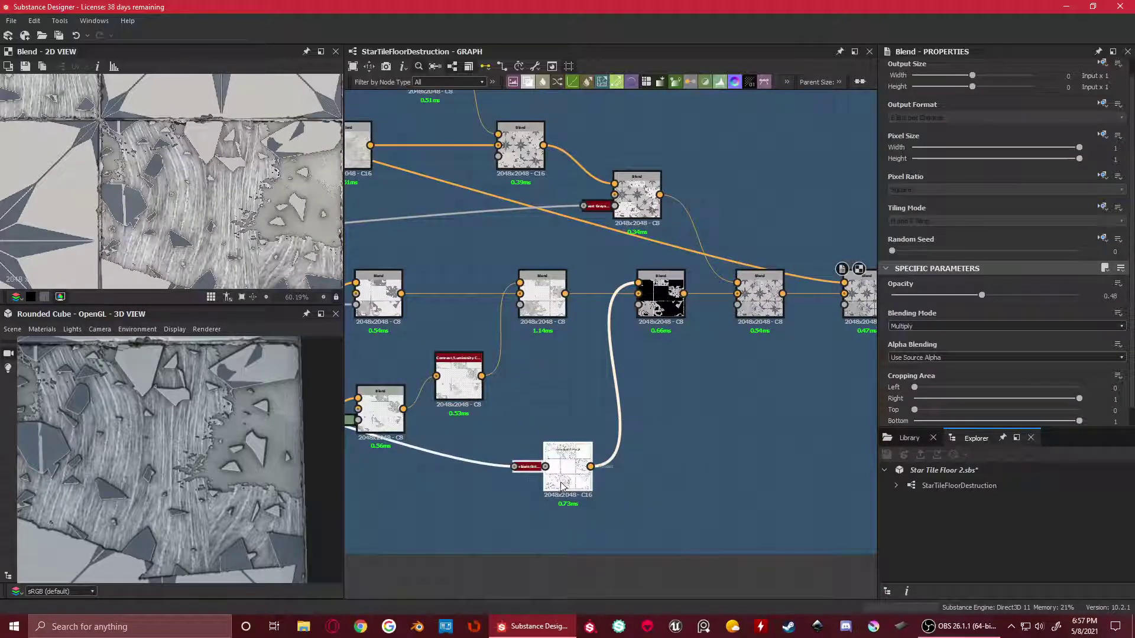
pyautogui.scroll(-4, 543, 421)
pyautogui.moveTo(468, 311); pyautogui.dragTo(744, 426, button='middle')
pyautogui.scroll(4, 484, 370)
pyautogui.moveTo(562, 356); pyautogui.dragTo(690, 238, button='middle')
pyautogui.doubleClick(691, 238)
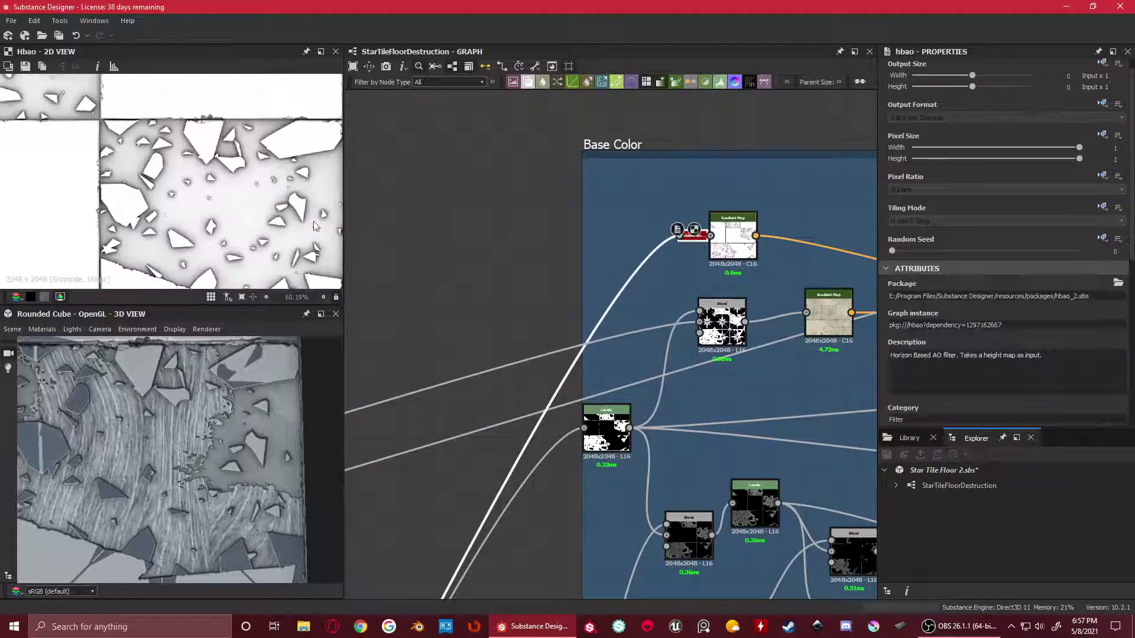
# Trace the upper Ambient Occlusion node's input back to its source mask outside the Base Color frame and preview it
pyautogui.scroll(-4, 439, 258)
pyautogui.moveTo(440, 369); pyautogui.dragTo(650, 136, button='middle')
pyautogui.moveTo(493, 415); pyautogui.dragTo(595, 295, button='middle')
pyautogui.scroll(4, 546, 384)
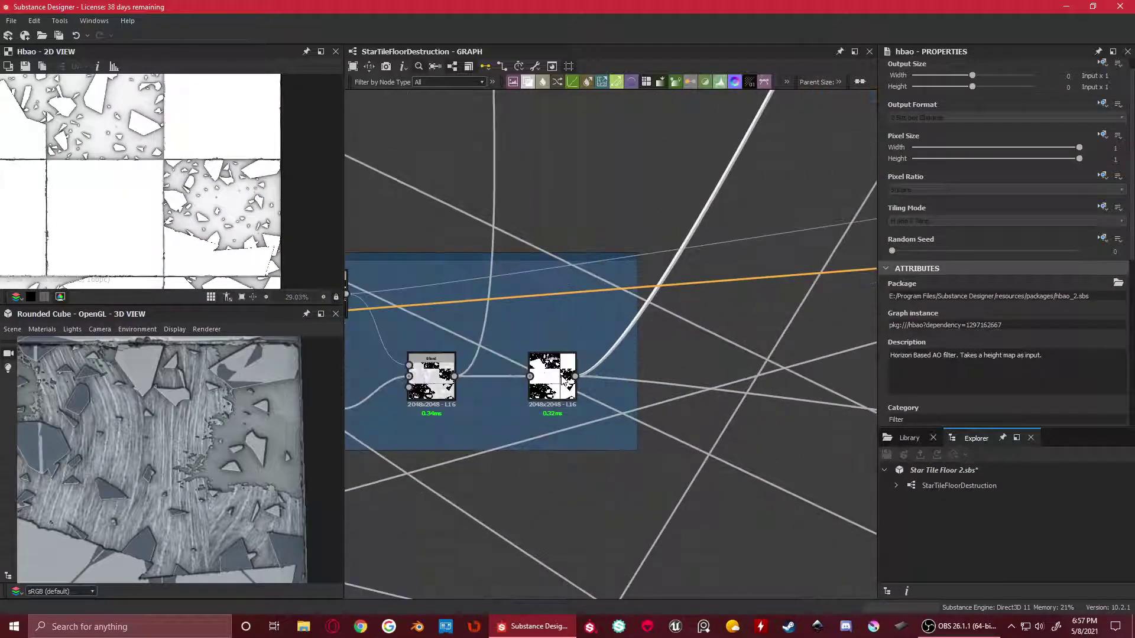
pyautogui.doubleClick(551, 382)
# Return to the upper Ambient Occlusion node and check its height depth, radius and quality against its preview
pyautogui.scroll(-3, 261, 130)
pyautogui.scroll(-5, 721, 225)
pyautogui.moveTo(721, 225); pyautogui.dragTo(485, 397, button='middle')
pyautogui.moveTo(688, 112); pyautogui.dragTo(557, 343, button='middle')
pyautogui.scroll(4, 604, 304)
pyautogui.doubleClick(534, 326)
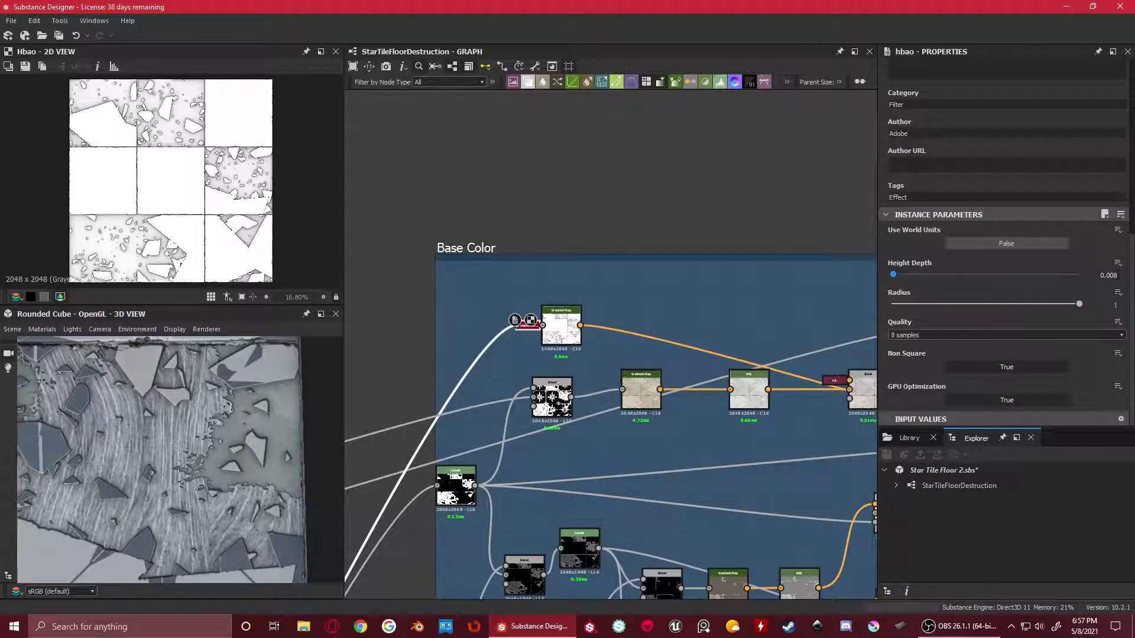
pyautogui.scroll(3, 181, 165)
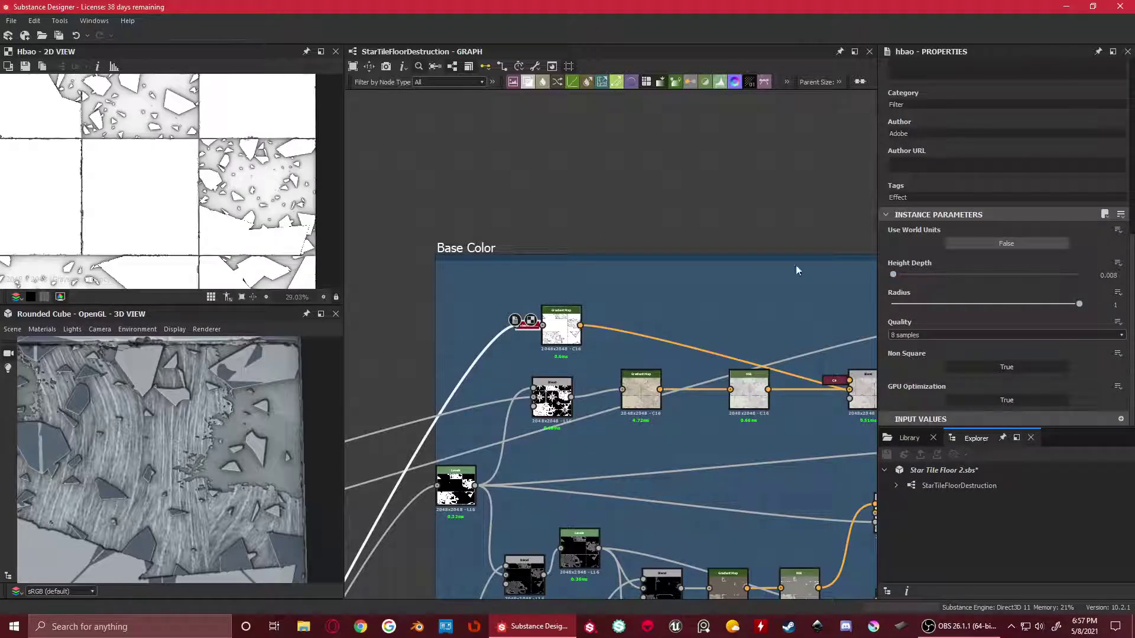
pyautogui.scroll(1, 428, 297)
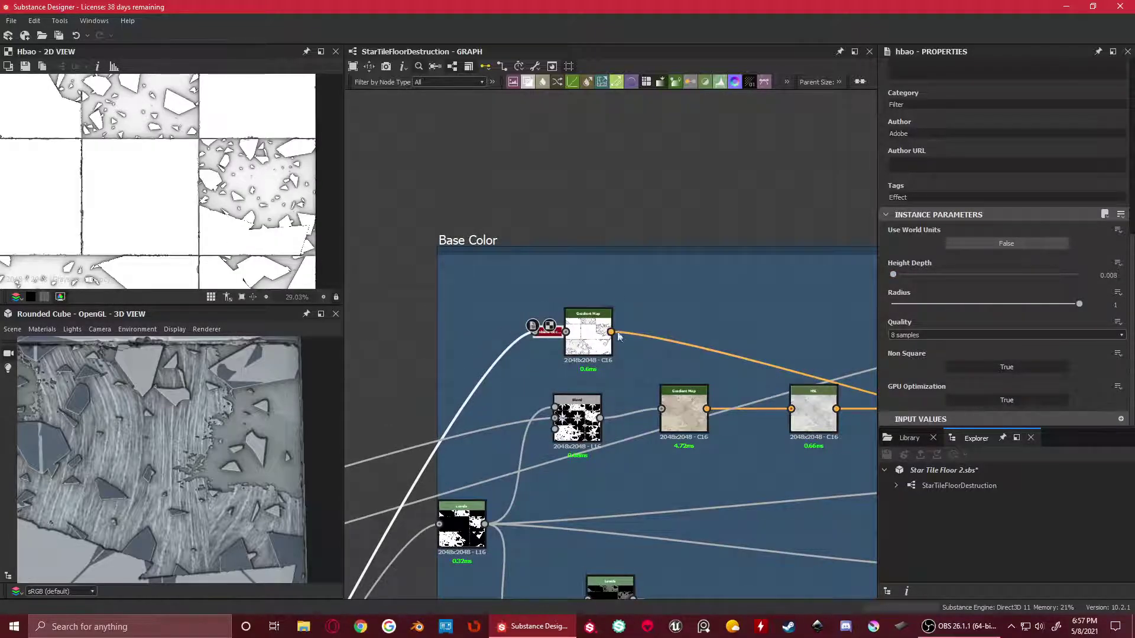
# Preview the upper Gradient Map and follow its output to the last Multiply Blend
pyautogui.scroll(2, 587, 327)
pyautogui.doubleClick(587, 327)
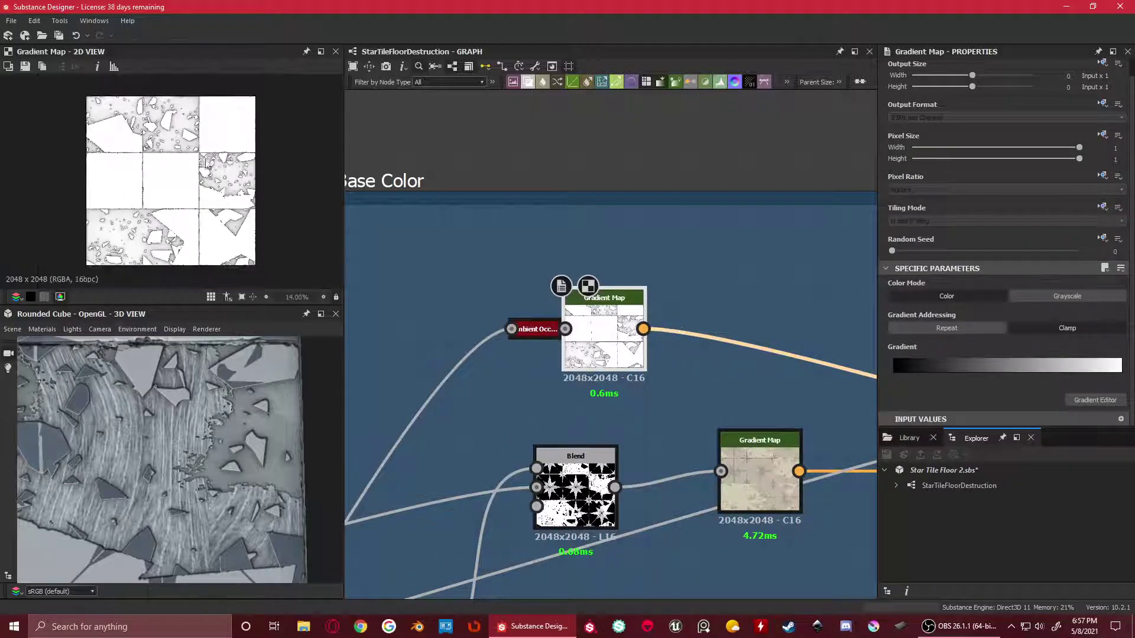
pyautogui.scroll(-2, 726, 389)
pyautogui.moveTo(726, 389); pyautogui.dragTo(528, 317, button='middle')
pyautogui.moveTo(672, 361); pyautogui.dragTo(453, 319, button='middle')
pyautogui.scroll(-2, 758, 422)
pyautogui.moveTo(695, 390); pyautogui.dragTo(564, 362, button='middle')
pyautogui.scroll(4, 661, 373)
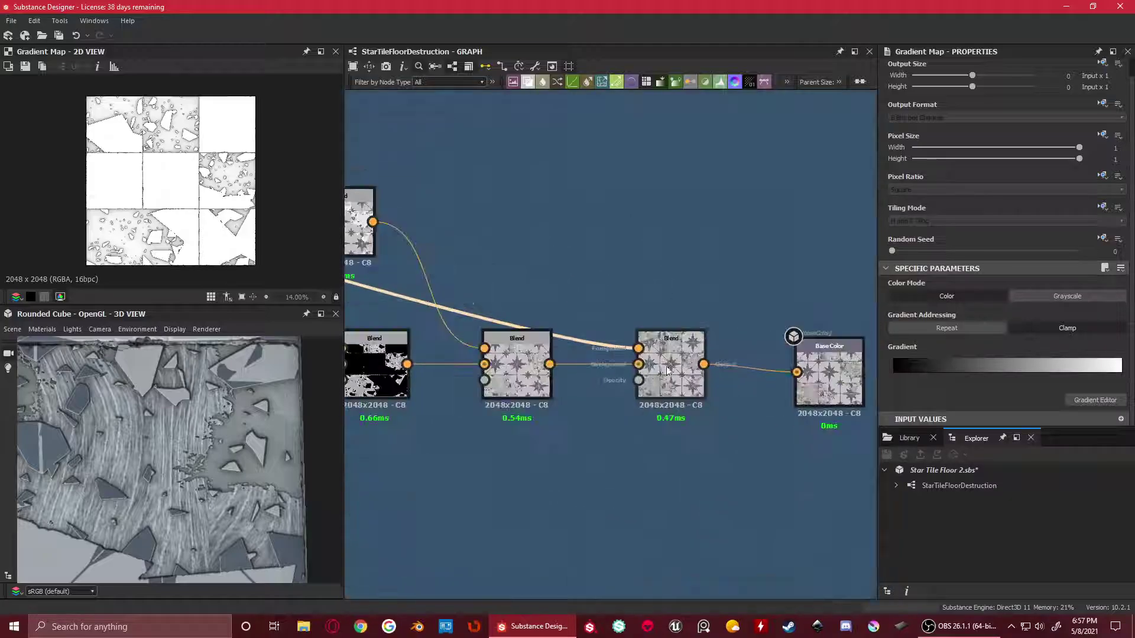
# Preview the last Multiply Blend with its opacity setting, and compare it with the Base Color output
pyautogui.doubleClick(678, 362)
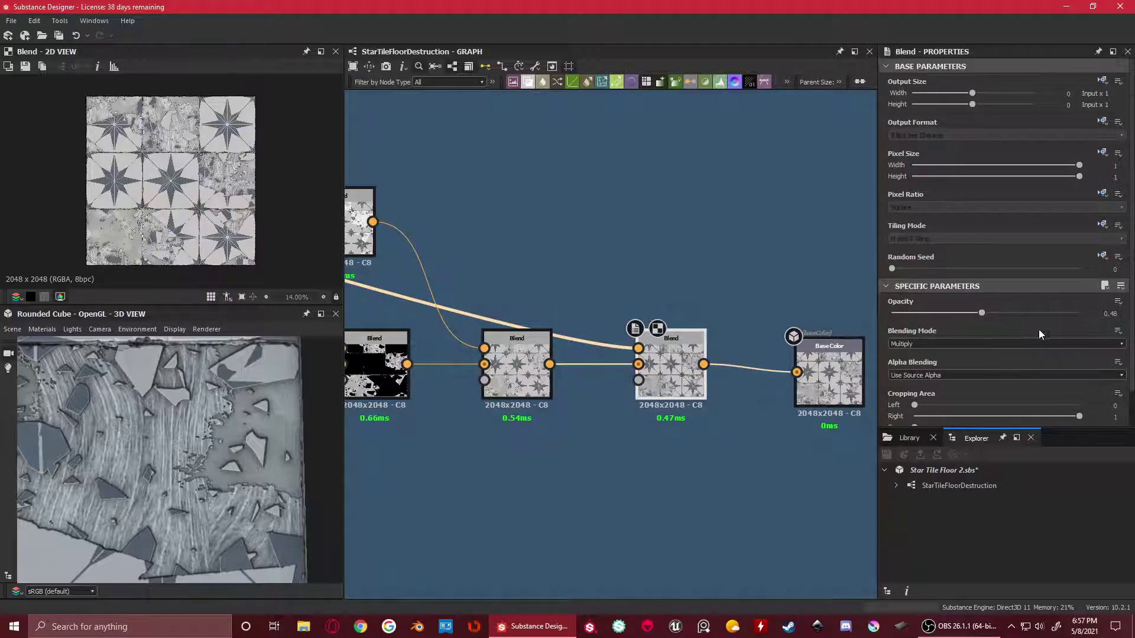
pyautogui.scroll(3, 170, 147)
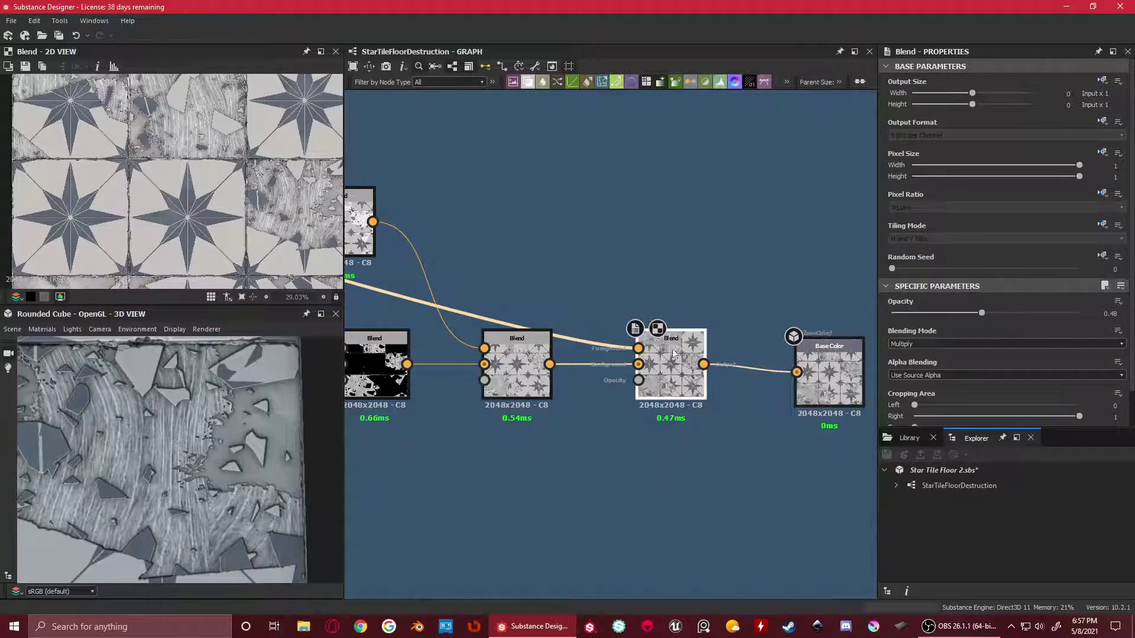
pyautogui.doubleClick(819, 387)
pyautogui.scroll(-3, 250, 163)
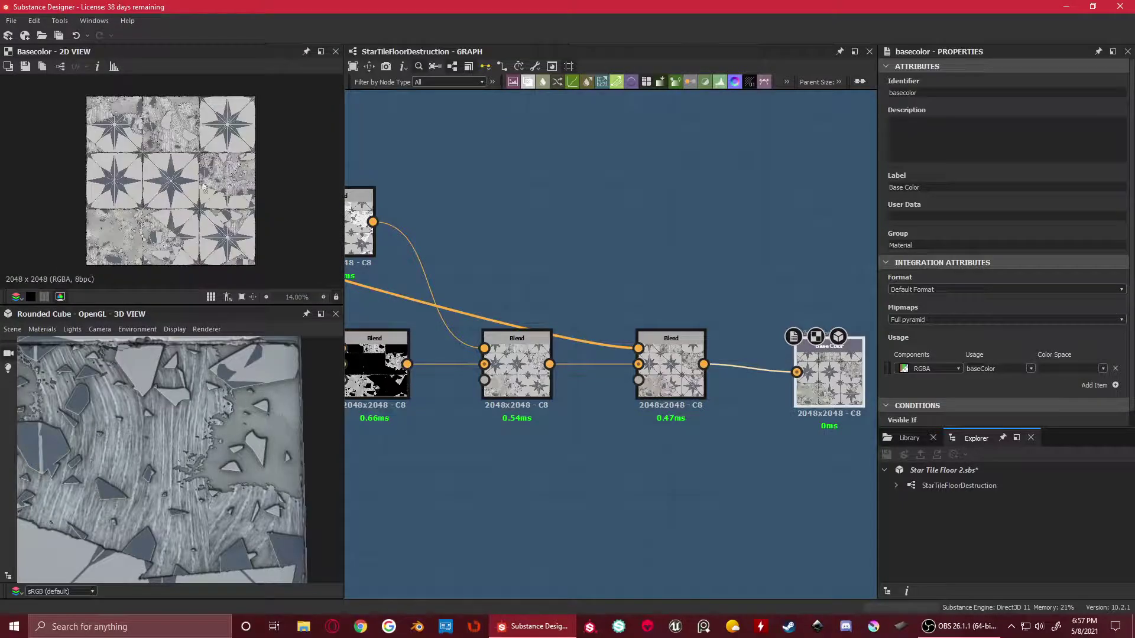
# Locate the Final Blend frame beyond the Base Color section and preview its Blend node
pyautogui.scroll(-6, 592, 470)
pyautogui.moveTo(463, 528); pyautogui.dragTo(670, 356, button='middle')
pyautogui.scroll(4, 716, 364)
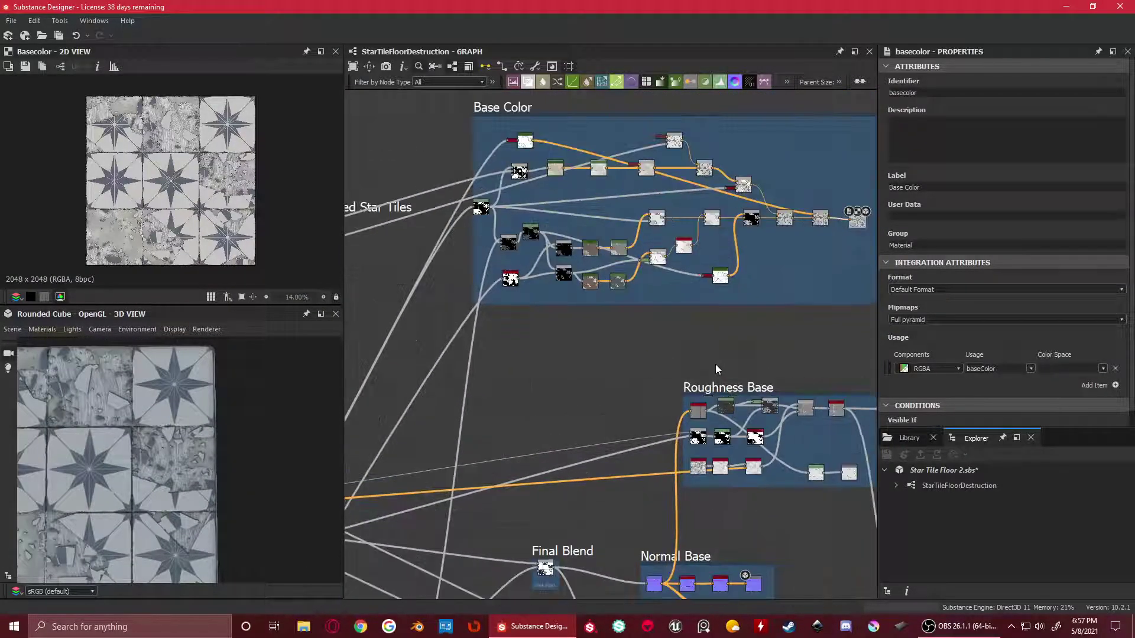
pyautogui.scroll(-1, 579, 436)
pyautogui.moveTo(579, 436); pyautogui.dragTo(699, 273, button='middle')
pyautogui.scroll(4, 641, 308)
pyautogui.doubleClick(580, 352)
# Trace the Final Blend's connections to the Normal Base and Metallic Base frames, looking over the neighbouring output frames
pyautogui.scroll(-4, 582, 356)
pyautogui.moveTo(640, 416); pyautogui.dragTo(518, 290, button='middle')
pyautogui.scroll(1, 519, 291)
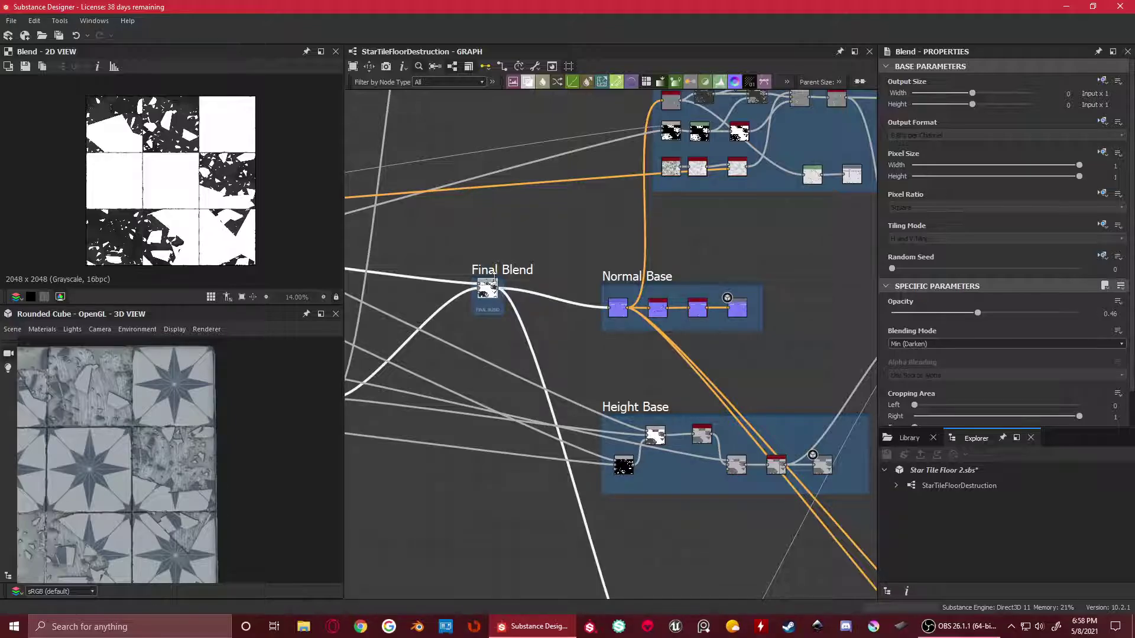
pyautogui.moveTo(626, 306); pyautogui.dragTo(413, 165, button='middle')
pyautogui.scroll(-3, 586, 191)
pyautogui.moveTo(441, 119); pyautogui.dragTo(435, 195, button='middle')
pyautogui.scroll(-2, 612, 406)
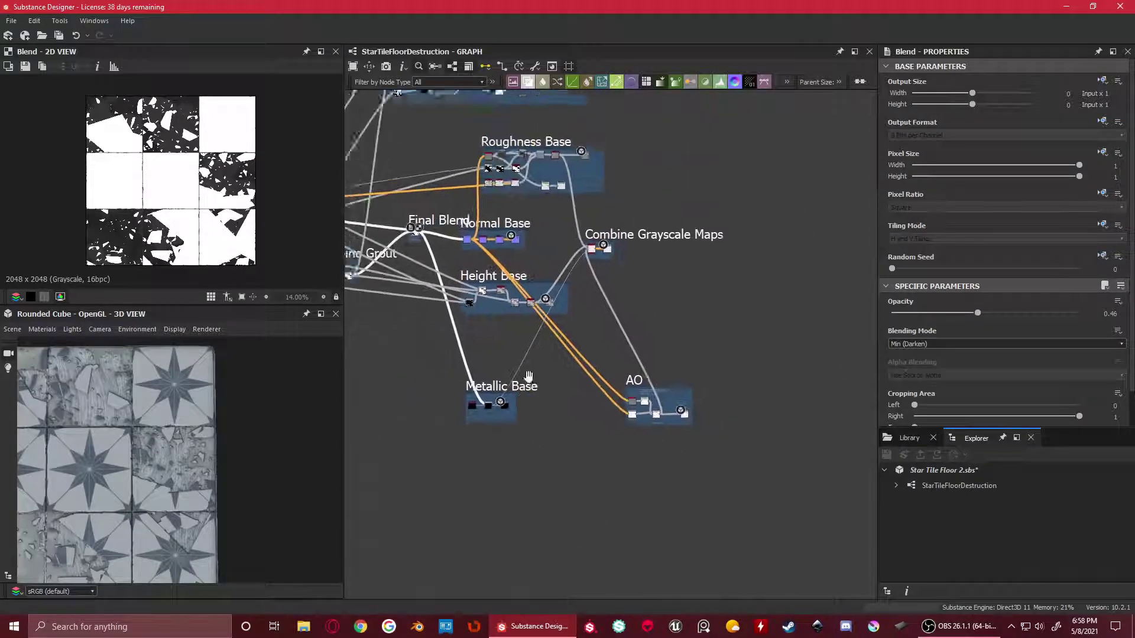
pyautogui.scroll(5, 472, 355)
pyautogui.scroll(-3, 554, 410)
pyautogui.scroll(-1, 583, 350)
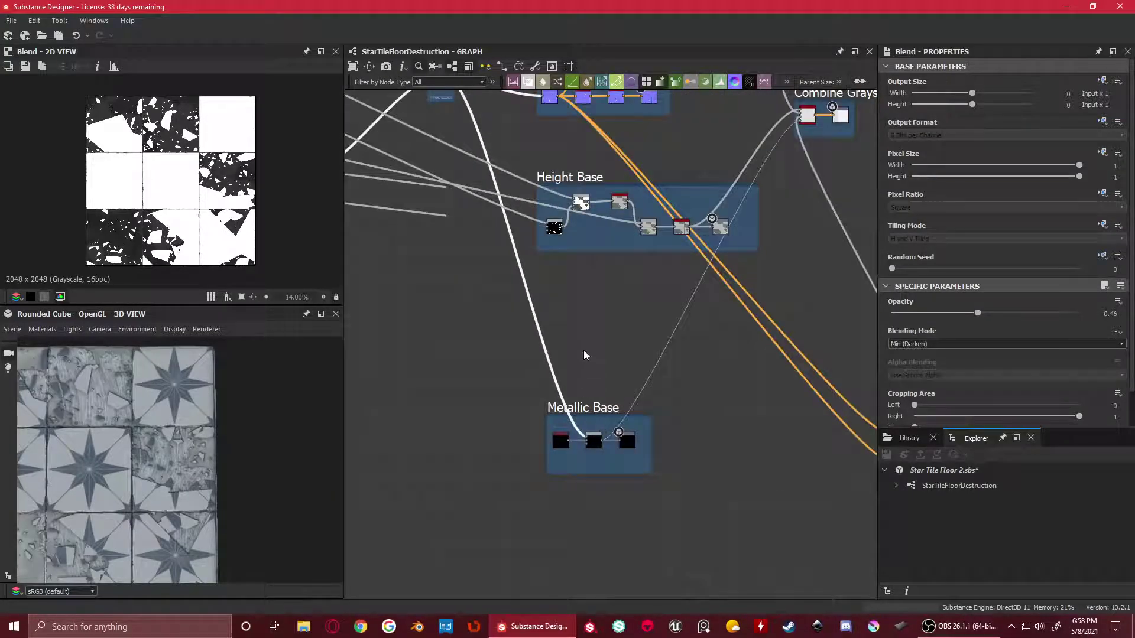
# Try moving the Metallic Base frame up, closer to the Height Base frame
pyautogui.scroll(2, 567, 384)
pyautogui.moveTo(553, 421); pyautogui.dragTo(578, 334)
pyautogui.scroll(-4, 578, 334)
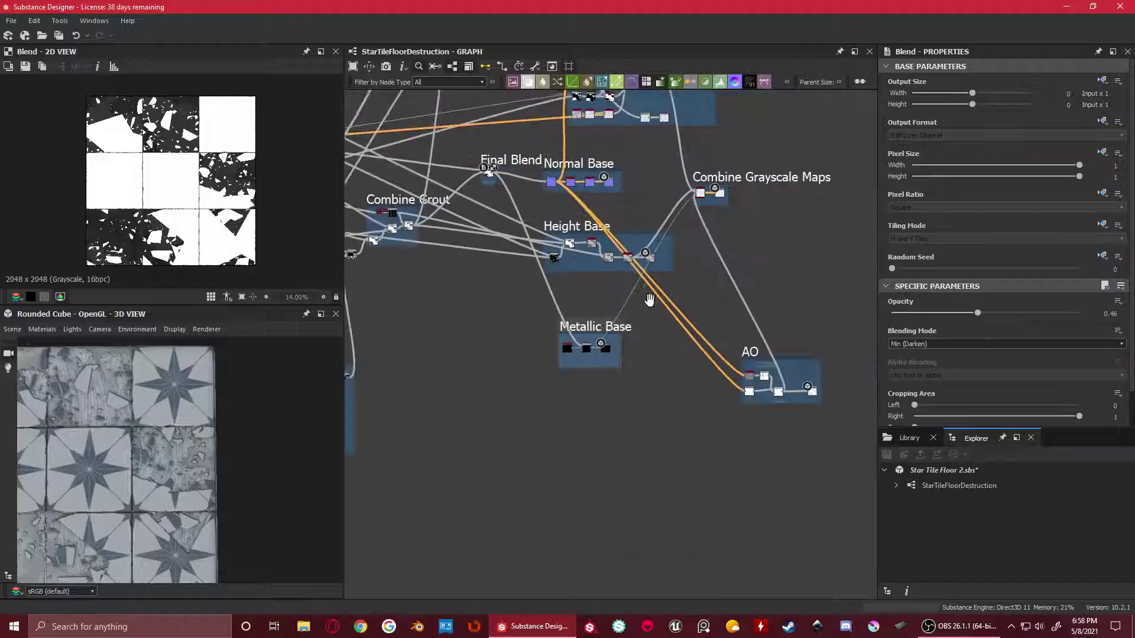
# Look over the output frames from Base Color to AO, and examine the Metallic Base frame up close
pyautogui.moveTo(629, 203); pyautogui.dragTo(608, 304, button='middle')
pyautogui.scroll(-2, 642, 314)
pyautogui.scroll(2, 633, 256)
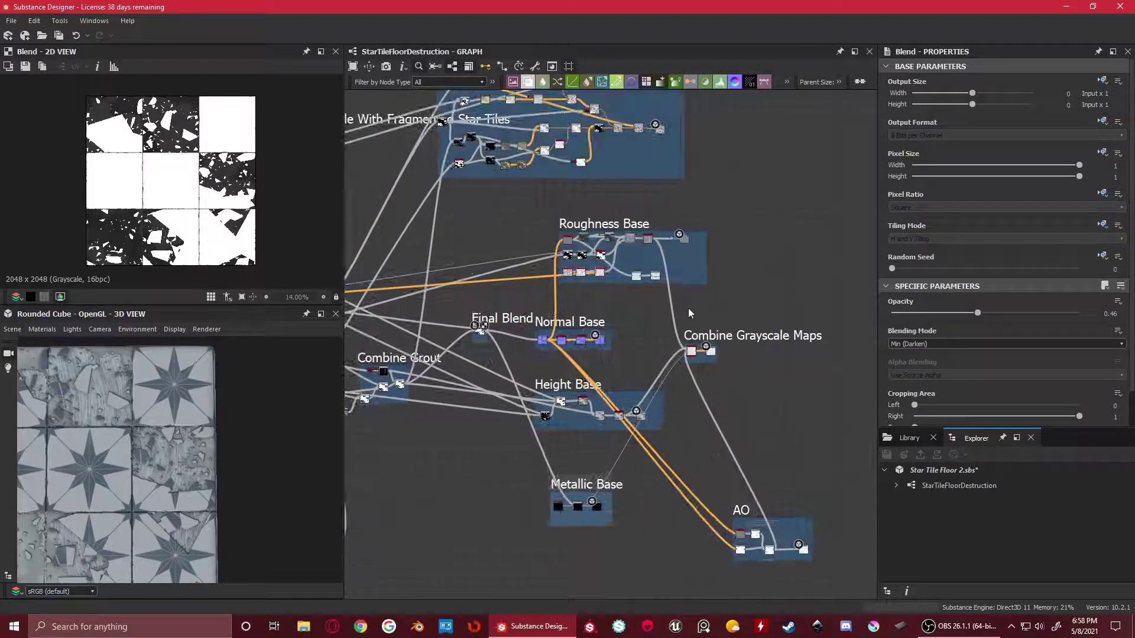
pyautogui.moveTo(688, 308); pyautogui.dragTo(555, 197, button='middle')
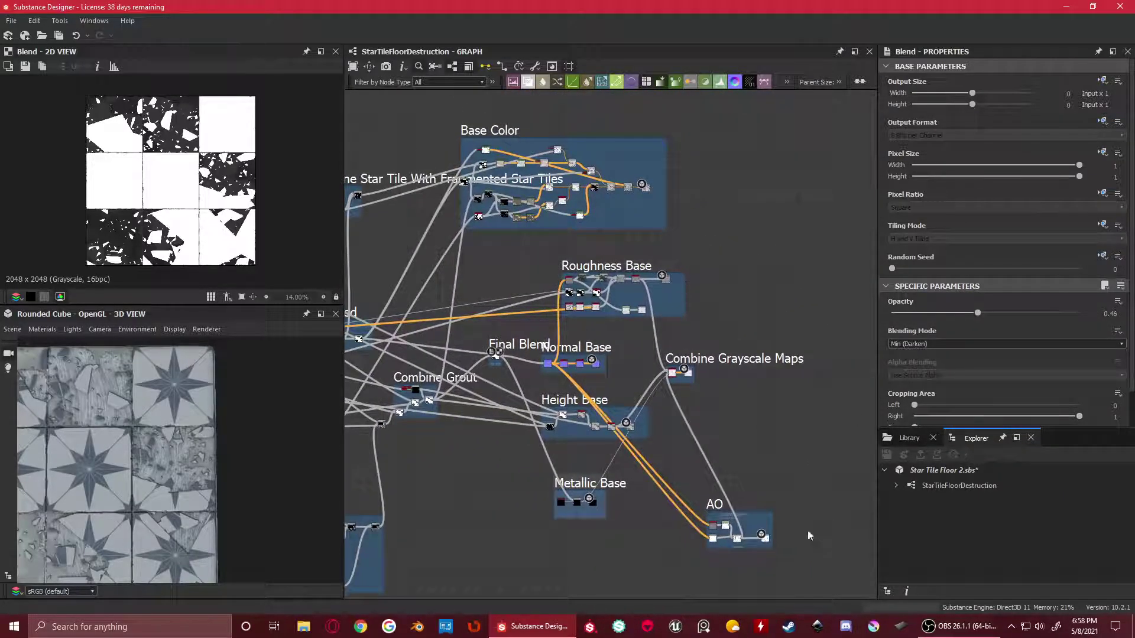
pyautogui.moveTo(597, 330); pyautogui.dragTo(588, 248, button='middle')
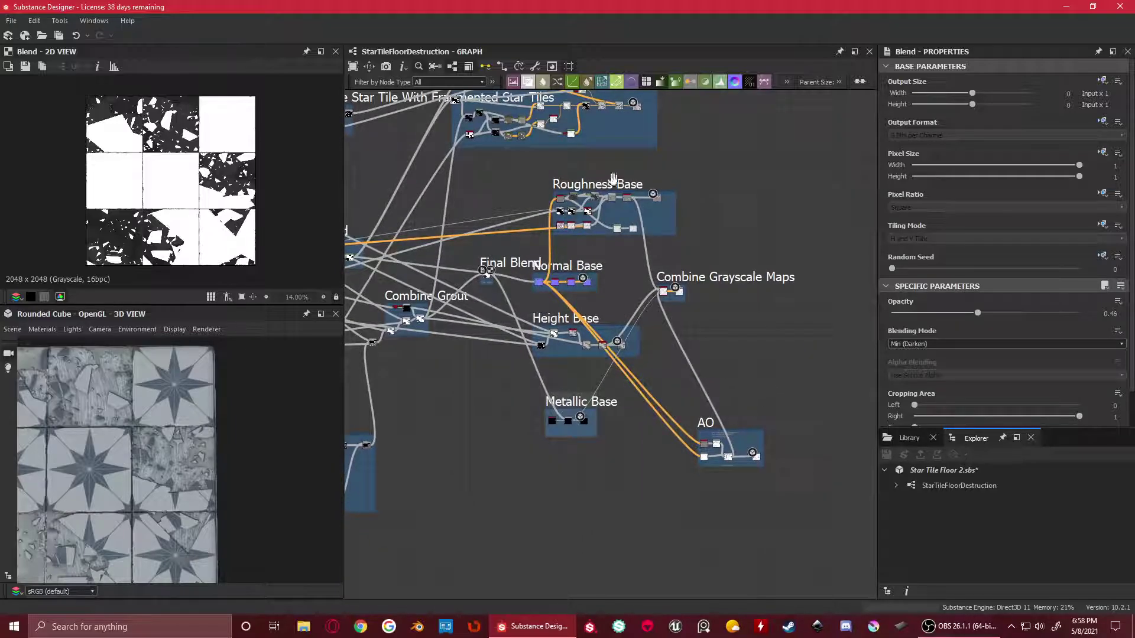
pyautogui.scroll(3, 568, 431)
pyautogui.scroll(1, 511, 305)
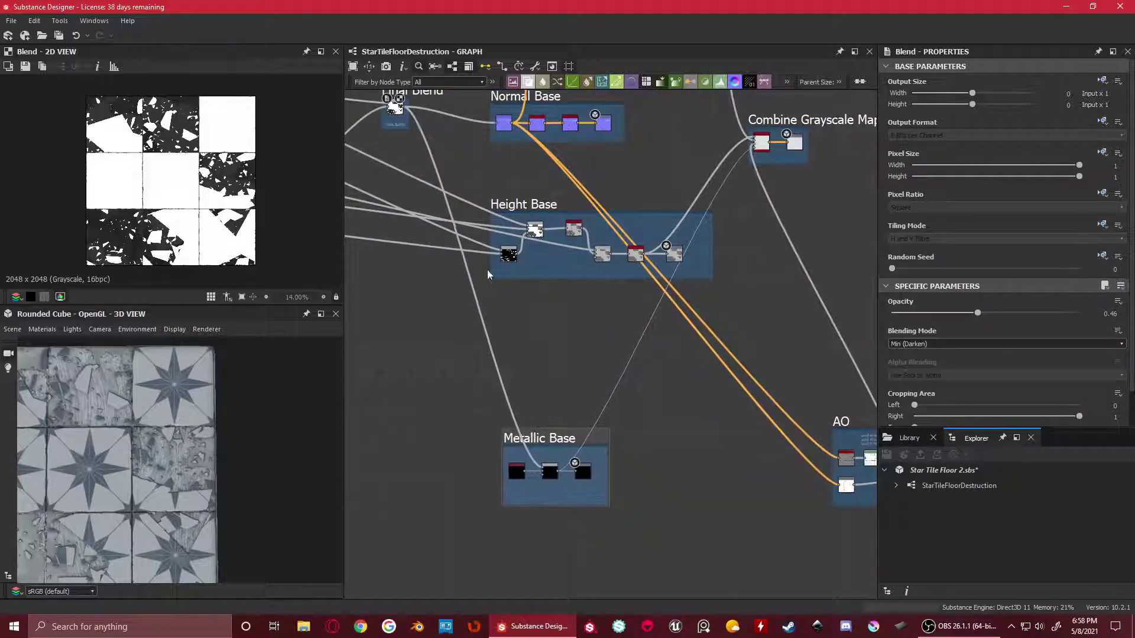
pyautogui.scroll(-3, 511, 305)
pyautogui.scroll(4, 576, 307)
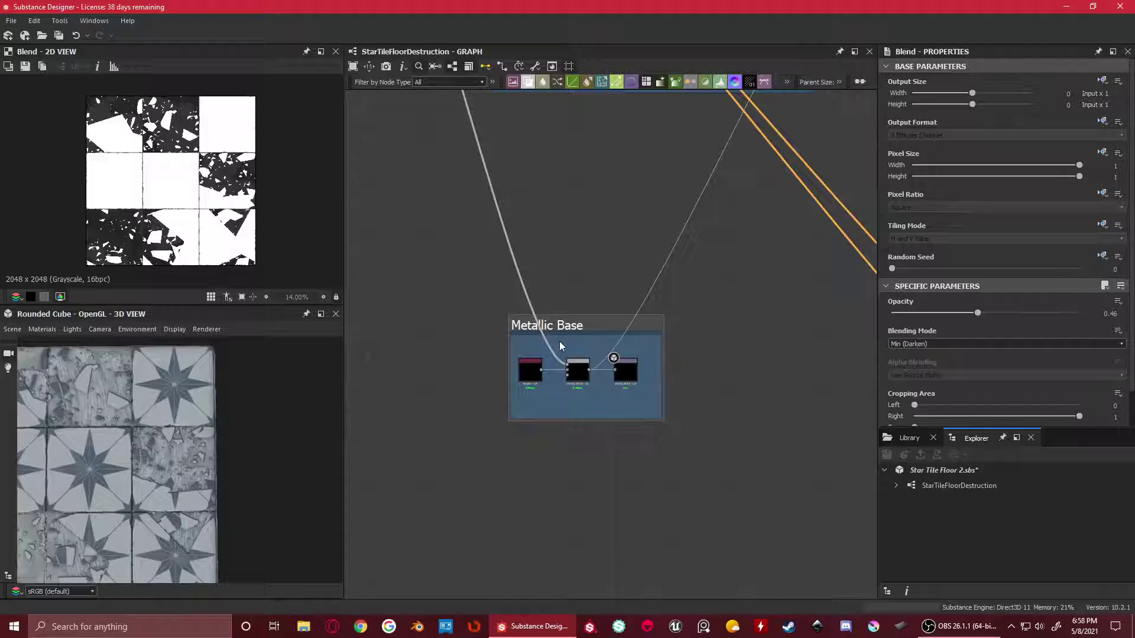
# Select the Metallic Base frame and inspect its Uniform Color, Blend and Metallic output chain, previewing the Blend node
pyautogui.click(565, 327)
pyautogui.scroll(-2, 689, 304)
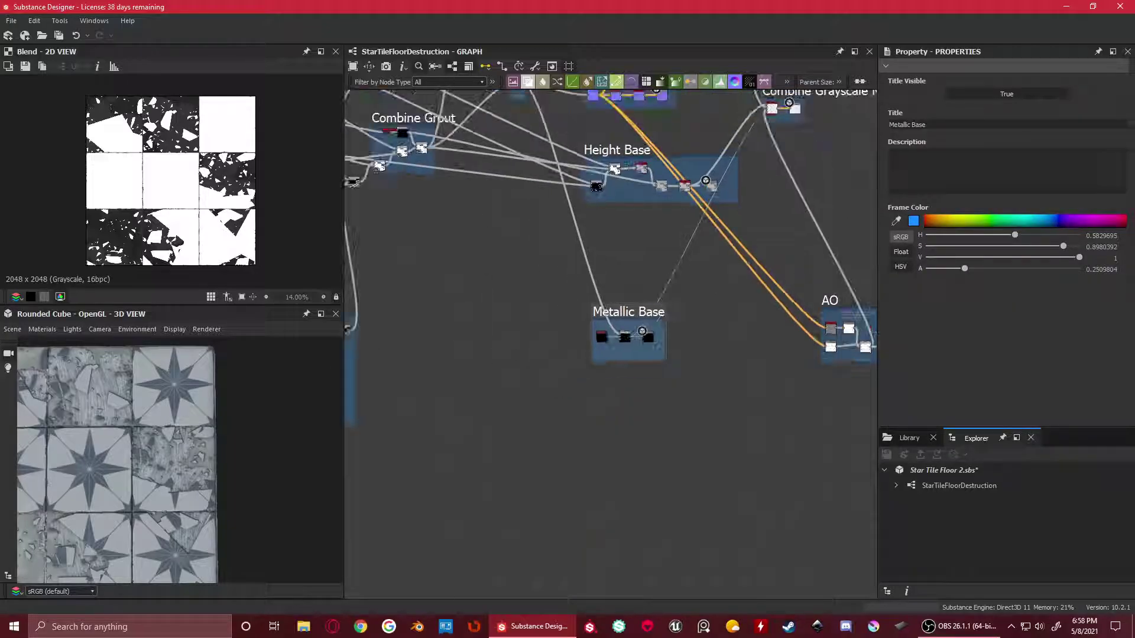
pyautogui.scroll(5, 622, 327)
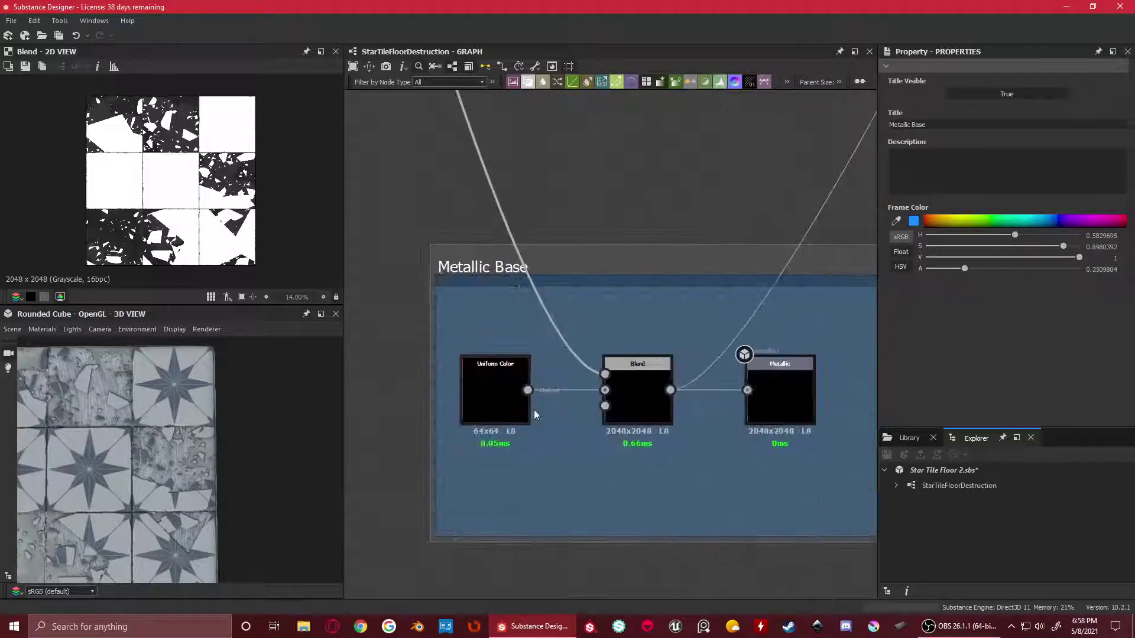
pyautogui.click(639, 384)
pyautogui.scroll(-5, 621, 249)
# Locate the Combine Grayscale Maps frame and preview its RGBA Merge node up close
pyautogui.moveTo(662, 215); pyautogui.dragTo(530, 402, button='middle')
pyautogui.scroll(3, 531, 402)
pyautogui.scroll(-1, 653, 328)
pyautogui.moveTo(653, 329); pyautogui.dragTo(429, 362, button='middle')
pyautogui.scroll(3, 530, 293)
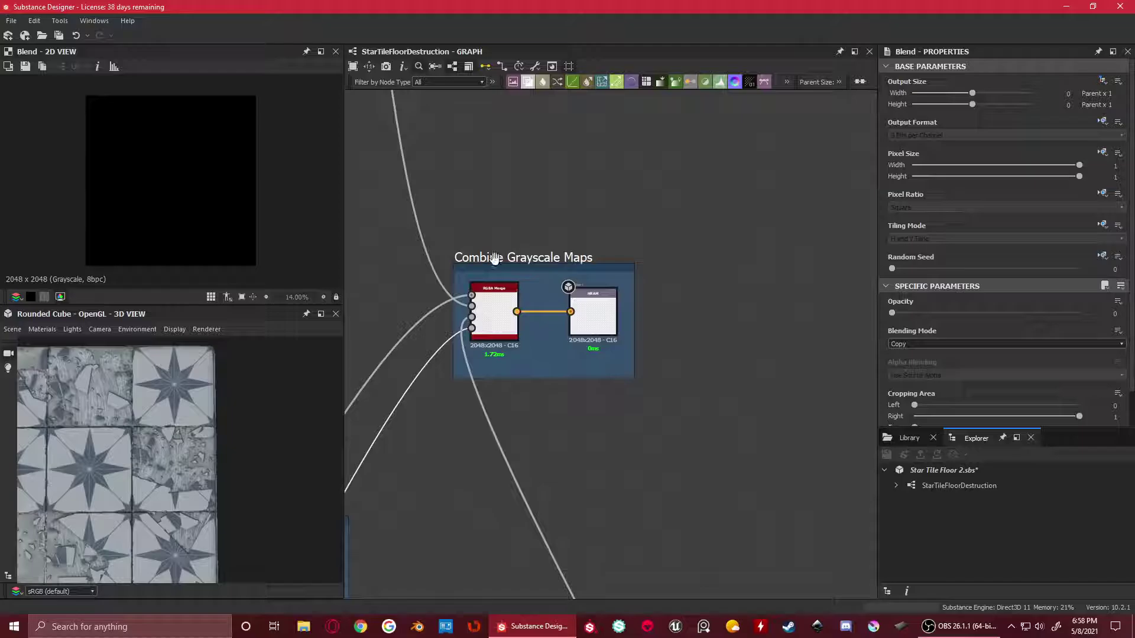
pyautogui.moveTo(530, 294); pyautogui.dragTo(627, 266, button='middle')
pyautogui.scroll(-3, 614, 303)
pyautogui.doubleClick(614, 303)
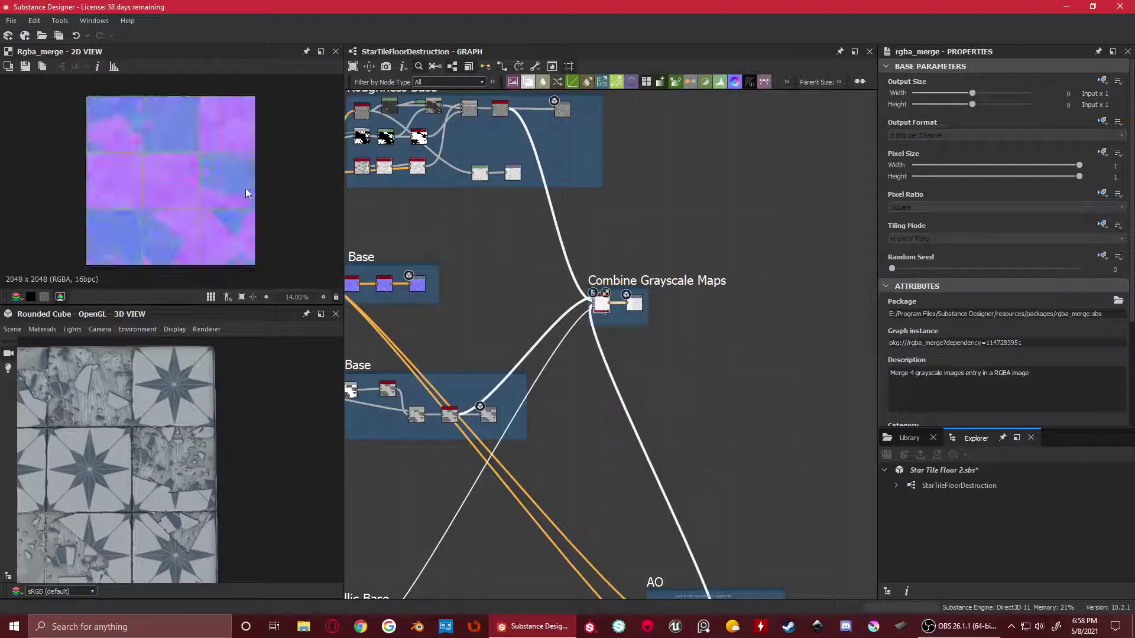
pyautogui.scroll(3, 176, 183)
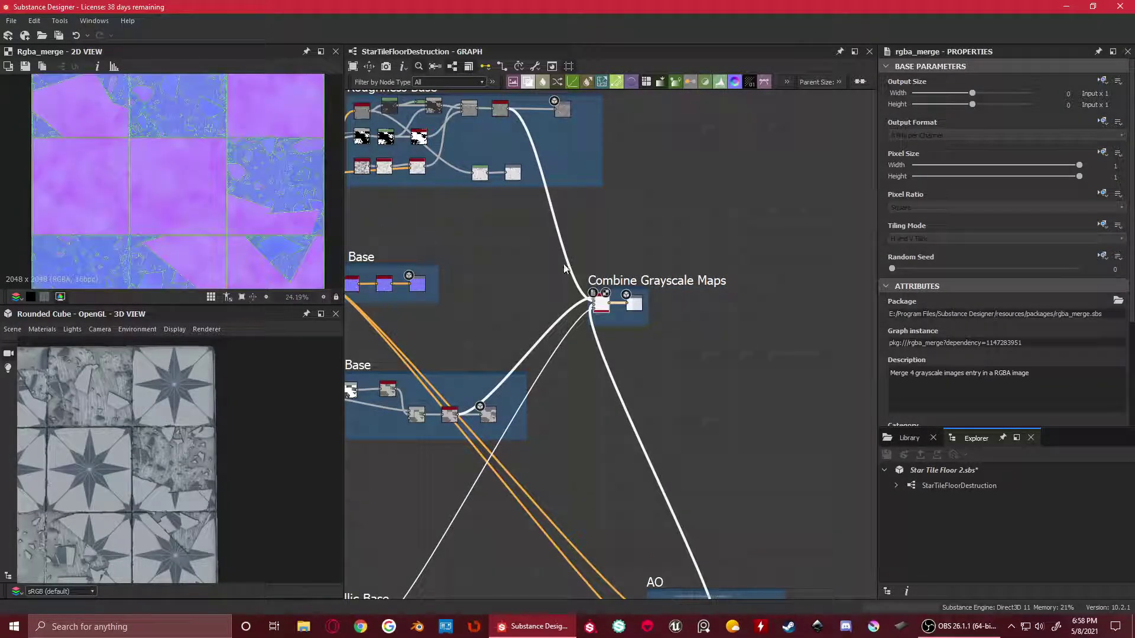
# Preview the HRAM output node in Combine Grayscale Maps and review its channel description
pyautogui.scroll(3, 618, 302)
pyautogui.doubleClick(689, 314)
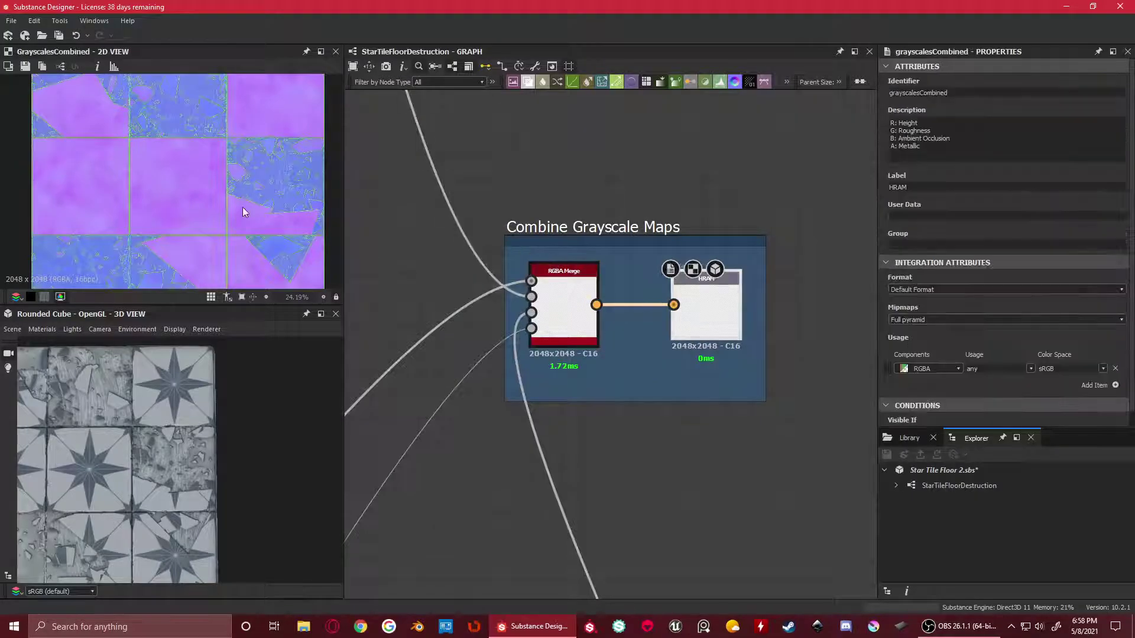
pyautogui.scroll(-5, 657, 334)
# Look back over the Normal, Height and Roughness Base frames to the Final Blend and preview its Blend node
pyautogui.scroll(3, 173, 173)
pyautogui.scroll(3, 761, 328)
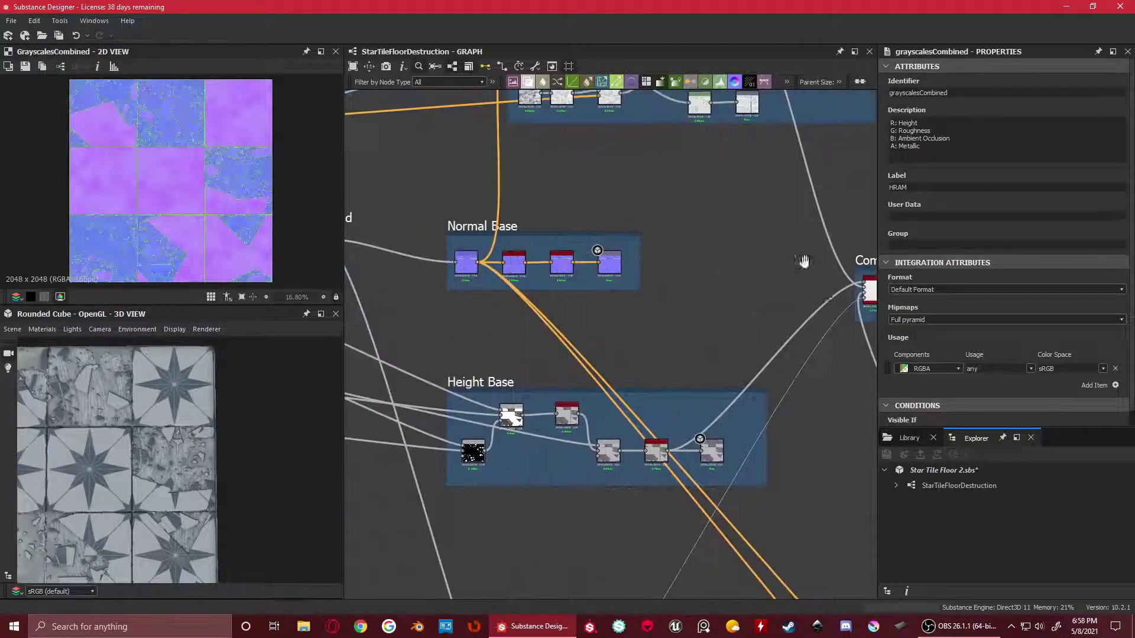
pyautogui.scroll(-3, 760, 328)
pyautogui.scroll(2, 761, 328)
pyautogui.scroll(2, 656, 292)
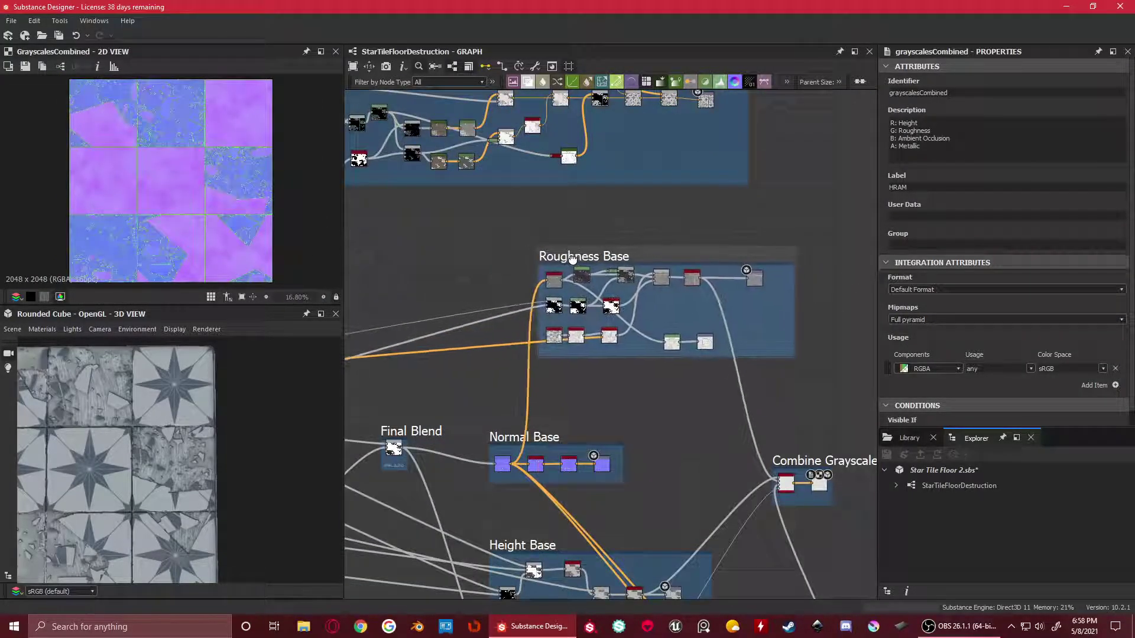
pyautogui.scroll(-2, 599, 302)
pyautogui.moveTo(600, 302); pyautogui.dragTo(633, 245, button='middle')
pyautogui.scroll(4, 732, 325)
pyautogui.moveTo(543, 317); pyautogui.dragTo(783, 283, button='middle')
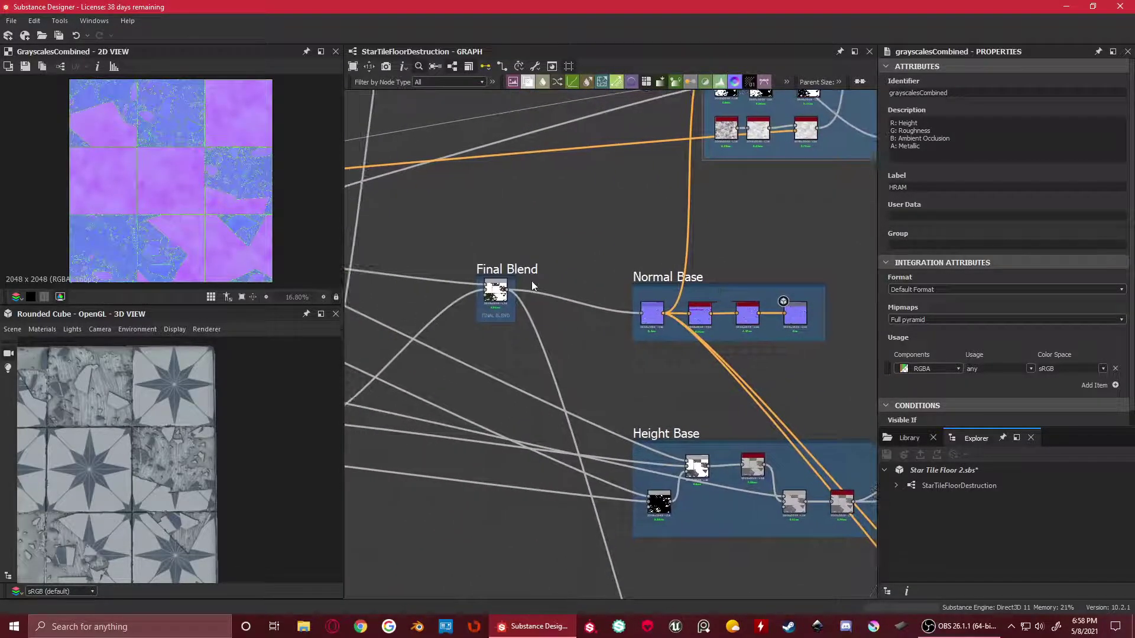
pyautogui.scroll(2, 530, 282)
pyautogui.doubleClick(490, 295)
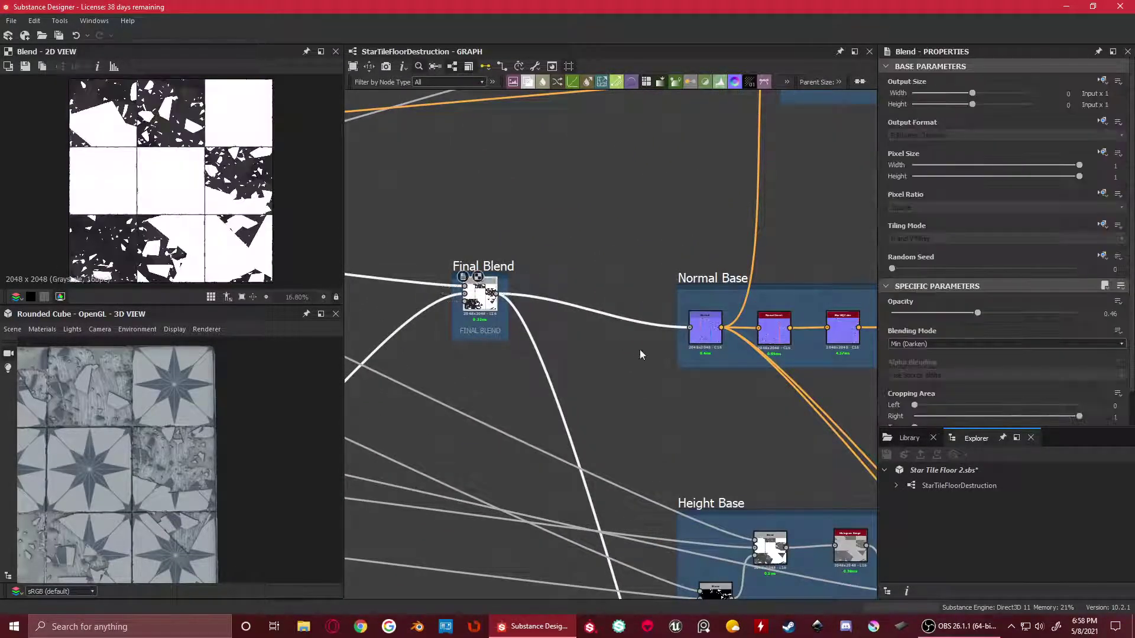
# Preview the Normal node that starts the Normal Base frame and examine its surface detail
pyautogui.scroll(-1, 724, 327)
pyautogui.moveTo(724, 326); pyautogui.dragTo(639, 347, button='middle')
pyautogui.scroll(3, 624, 343)
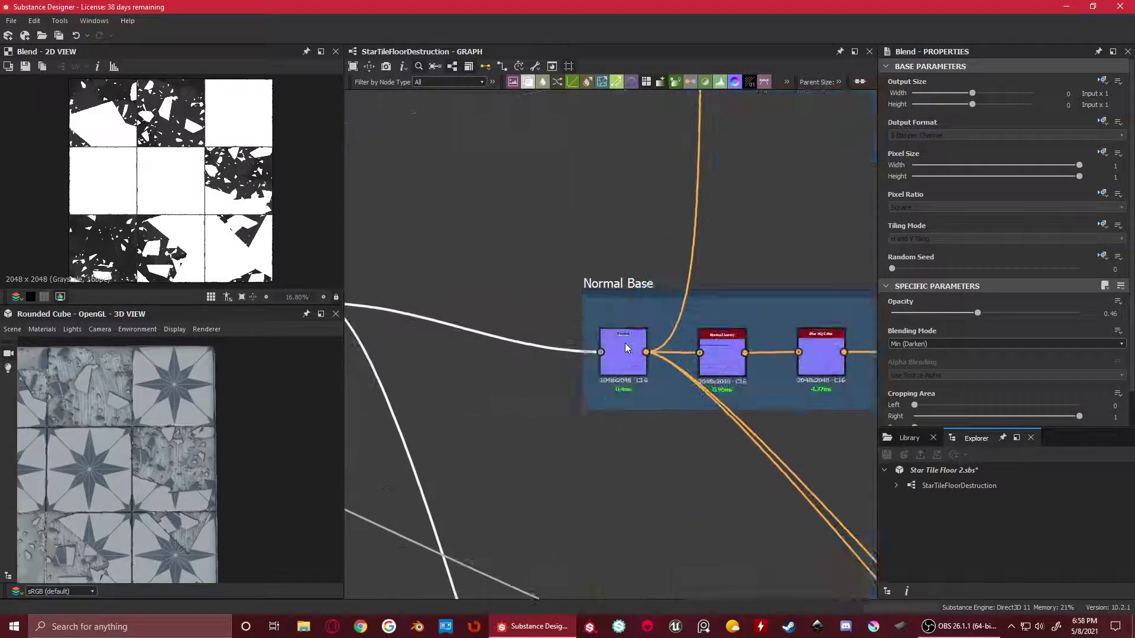
pyautogui.doubleClick(626, 350)
pyautogui.scroll(6, 176, 93)
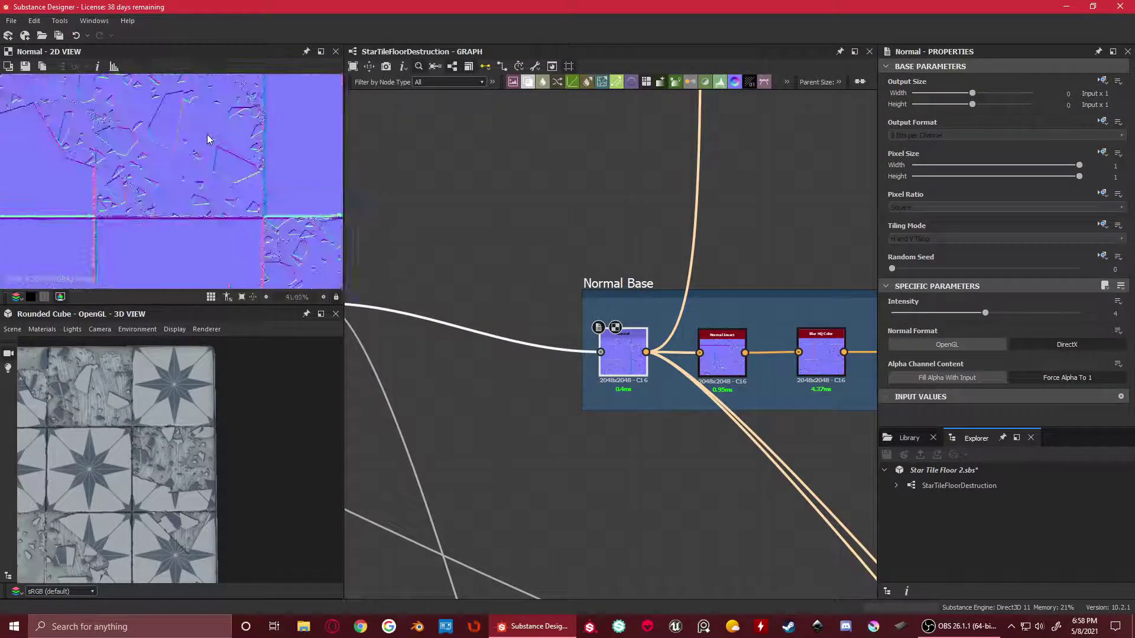
pyautogui.scroll(-2, 591, 359)
# Preview the Normal Invert node in Normal Base and check its channel inversion parameters
pyautogui.moveTo(673, 351); pyautogui.dragTo(551, 366, button='middle')
pyautogui.scroll(3, 550, 382)
pyautogui.doubleClick(560, 380)
pyautogui.scroll(-4, 226, 199)
pyautogui.scroll(-4, 226, 204)
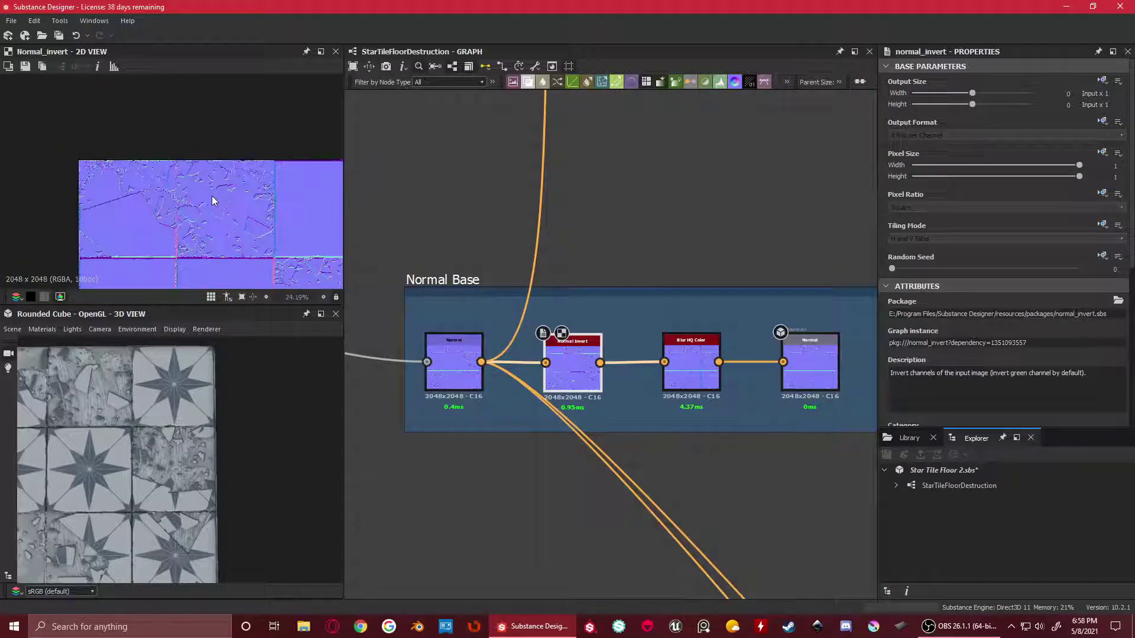
pyautogui.scroll(-3, 1048, 334)
pyautogui.scroll(-2, 1047, 334)
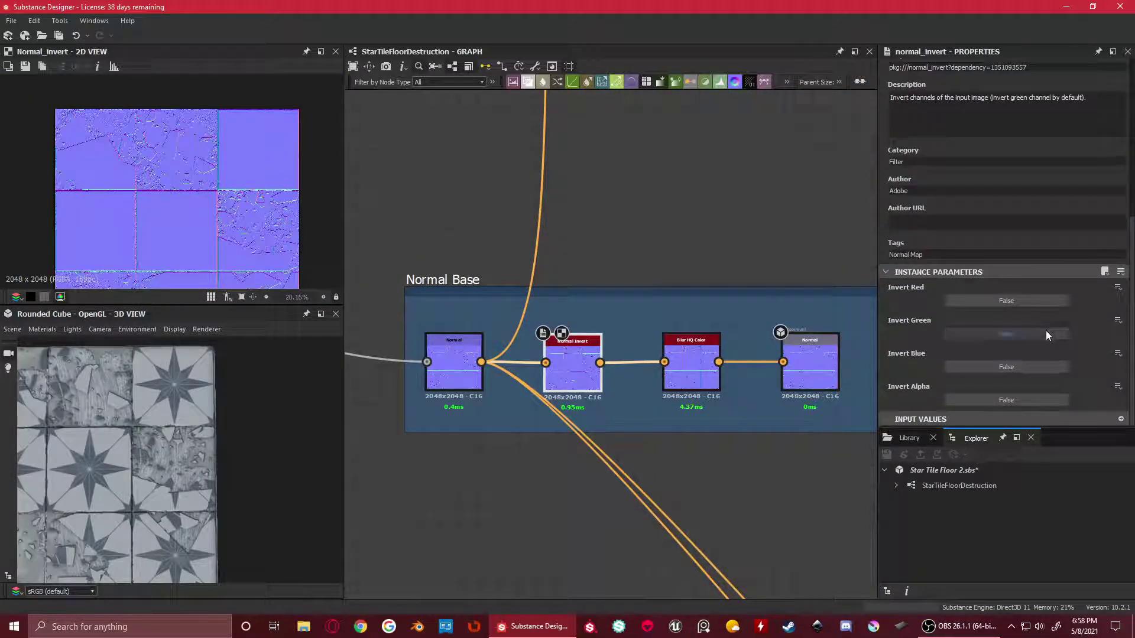
# Examine the Normal Invert result at different magnifications and look over the rest of the Normal Base chain
pyautogui.scroll(2, 200, 220)
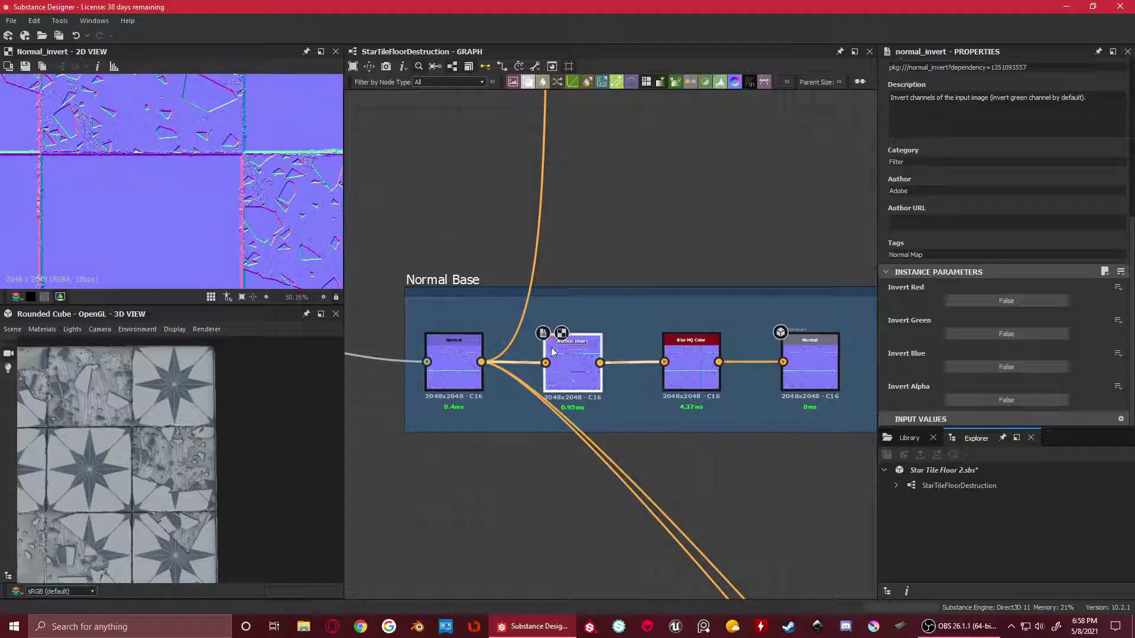
pyautogui.scroll(1, 185, 176)
pyautogui.scroll(-2, 185, 176)
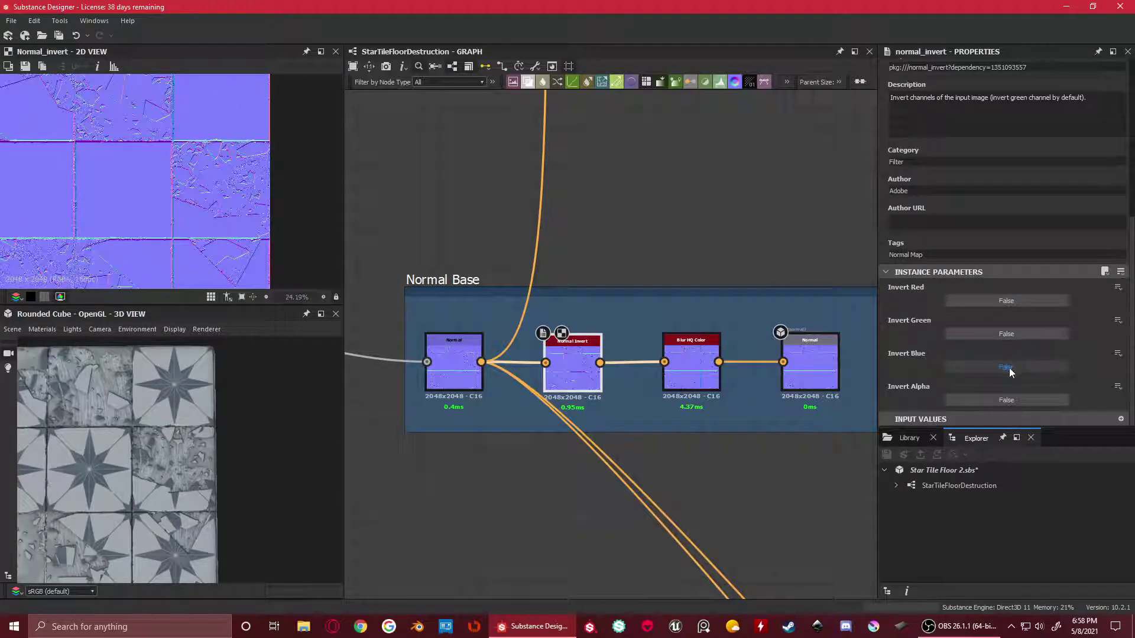
pyautogui.moveTo(220, 172); pyautogui.dragTo(211, 193, button='middle')
pyautogui.scroll(-4, 211, 196)
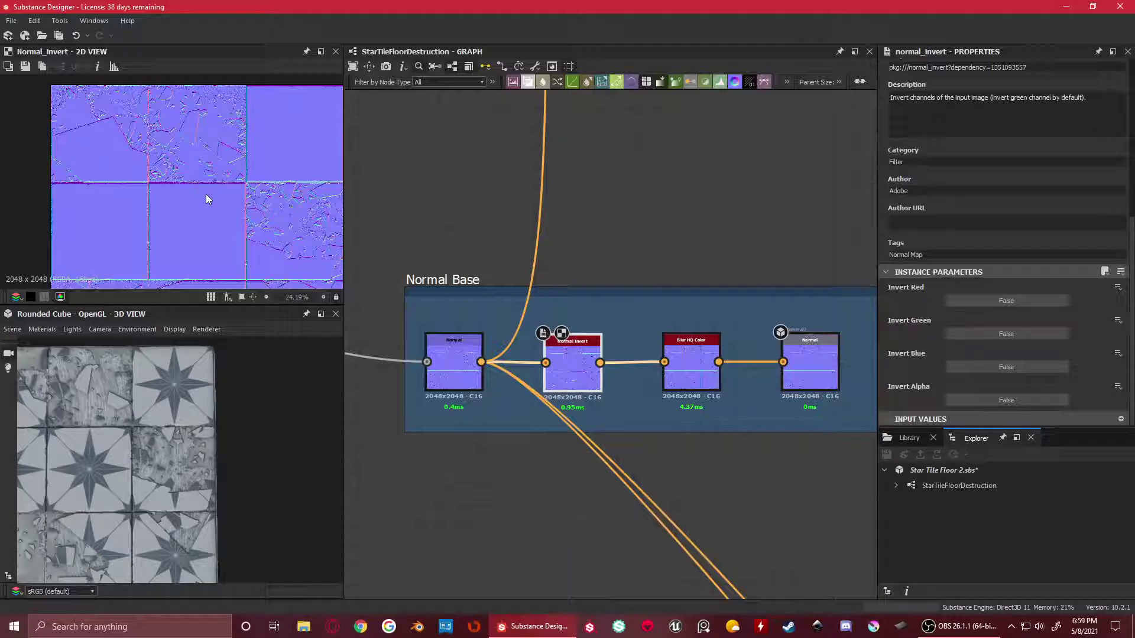
pyautogui.moveTo(721, 370); pyautogui.dragTo(603, 368, button='middle')
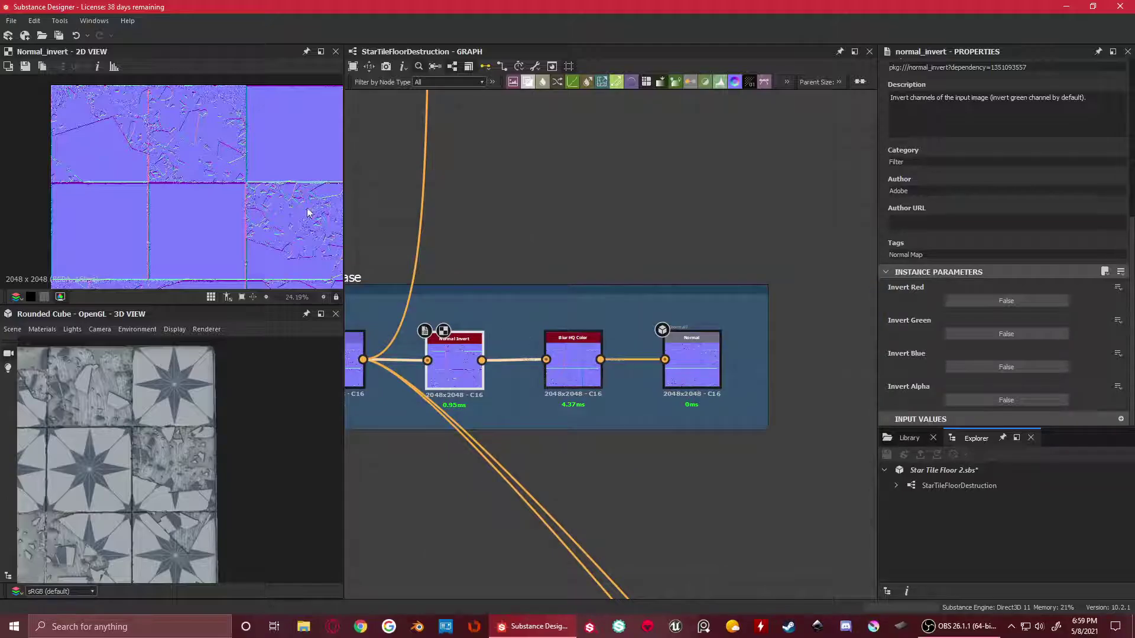
pyautogui.scroll(-1, 257, 217)
pyautogui.moveTo(546, 266); pyautogui.dragTo(642, 276, button='middle')
pyautogui.scroll(-1, 439, 289)
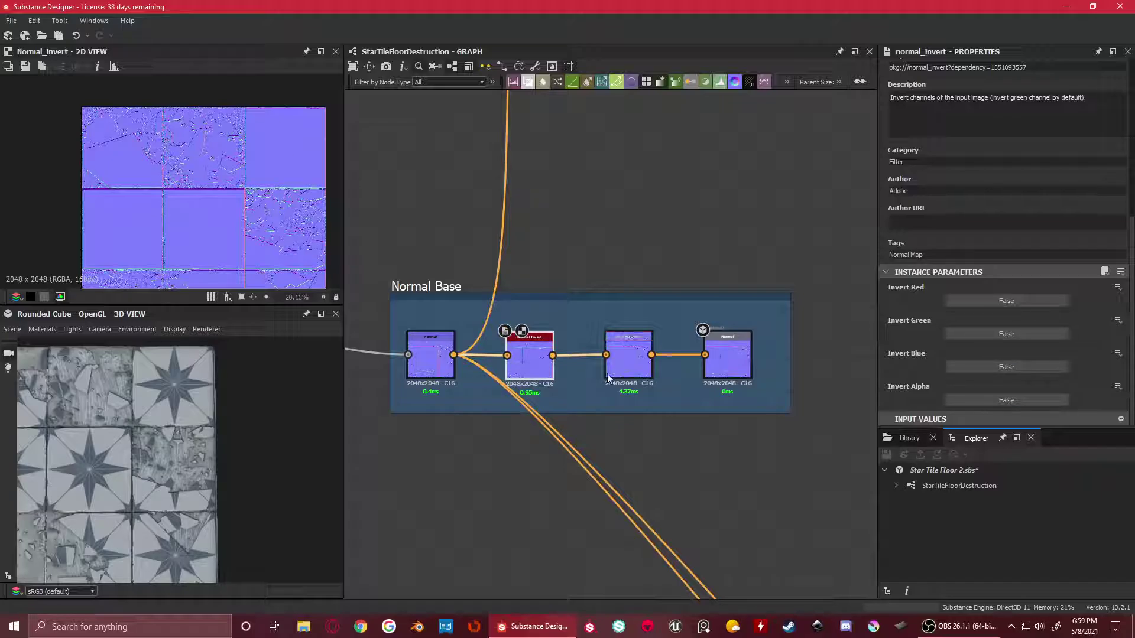
# Try Invert Green on the Normal Invert node, comparing True with False, and leave it at False
pyautogui.click(1029, 336)
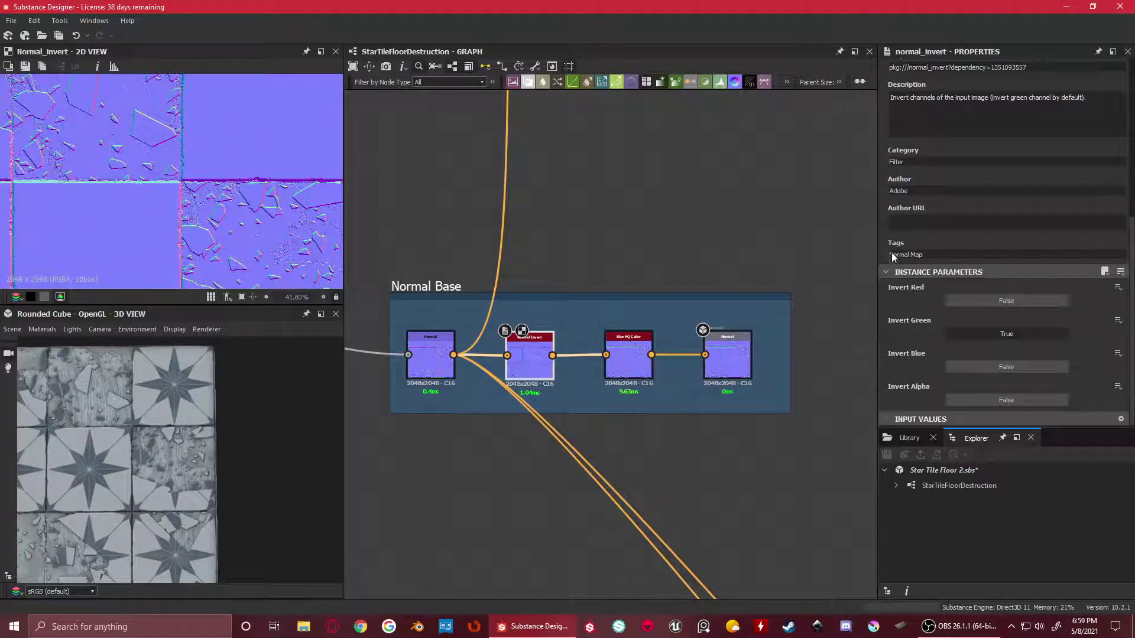
pyautogui.click(1004, 334)
pyautogui.click(1003, 334)
pyautogui.click(1003, 334)
pyautogui.click(1004, 334)
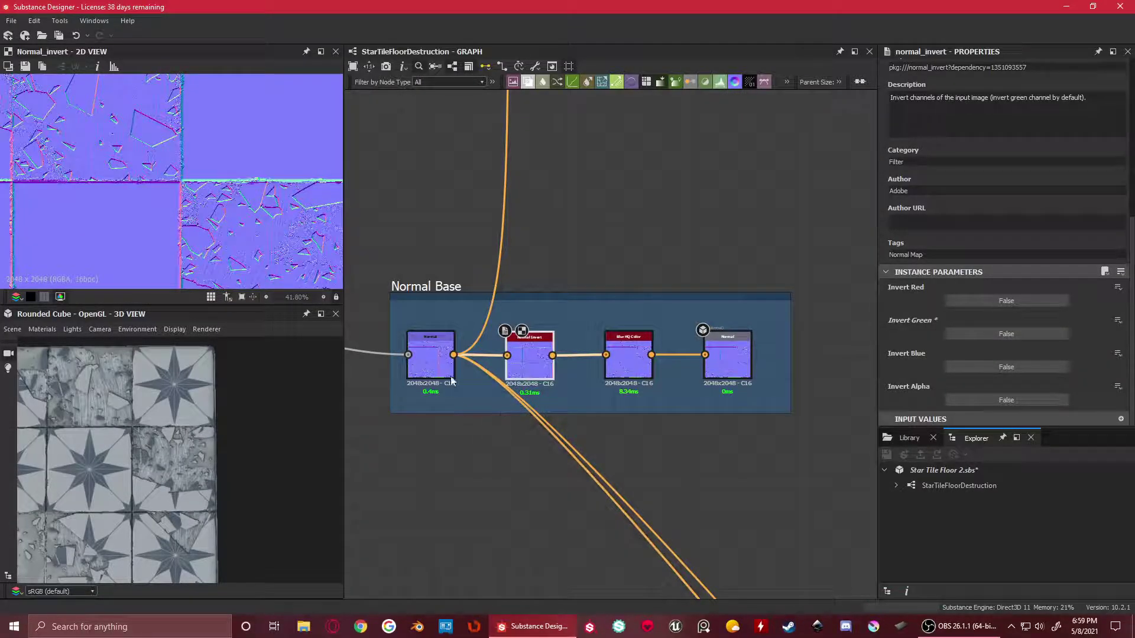
# Compare the OpenGL and DirectX formats on the Normal node, leaving it on DirectX
pyautogui.click(452, 367)
pyautogui.click(1046, 348)
pyautogui.click(963, 345)
pyautogui.click(1045, 347)
# Compare the Normal Invert node with the original Normal node by previewing the latter
pyautogui.click(530, 355)
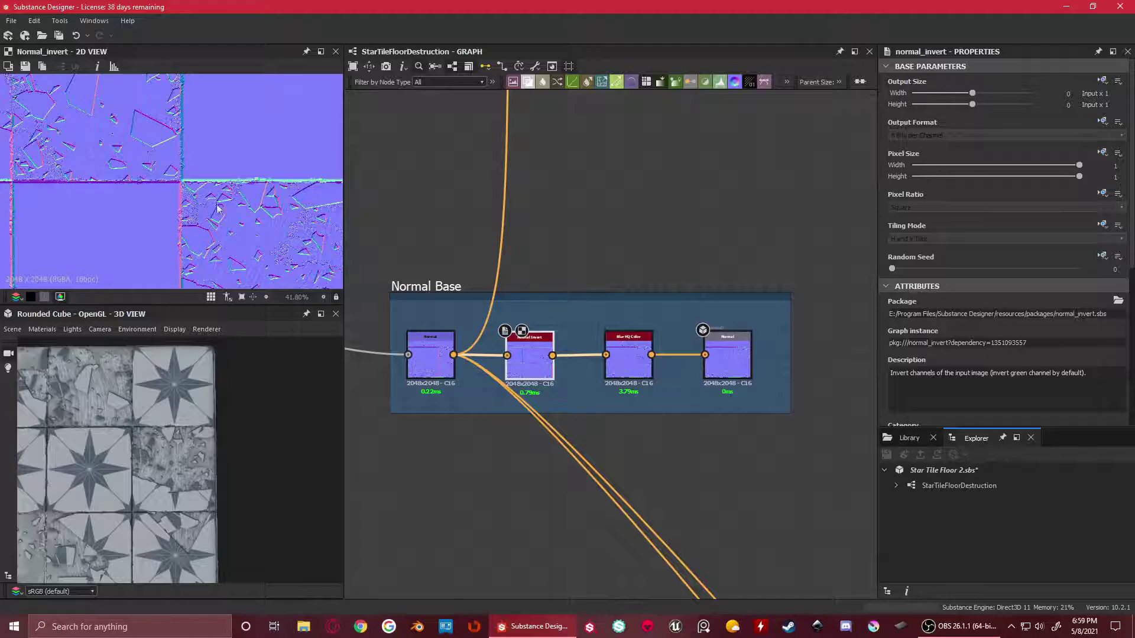
pyautogui.scroll(-1, 219, 209)
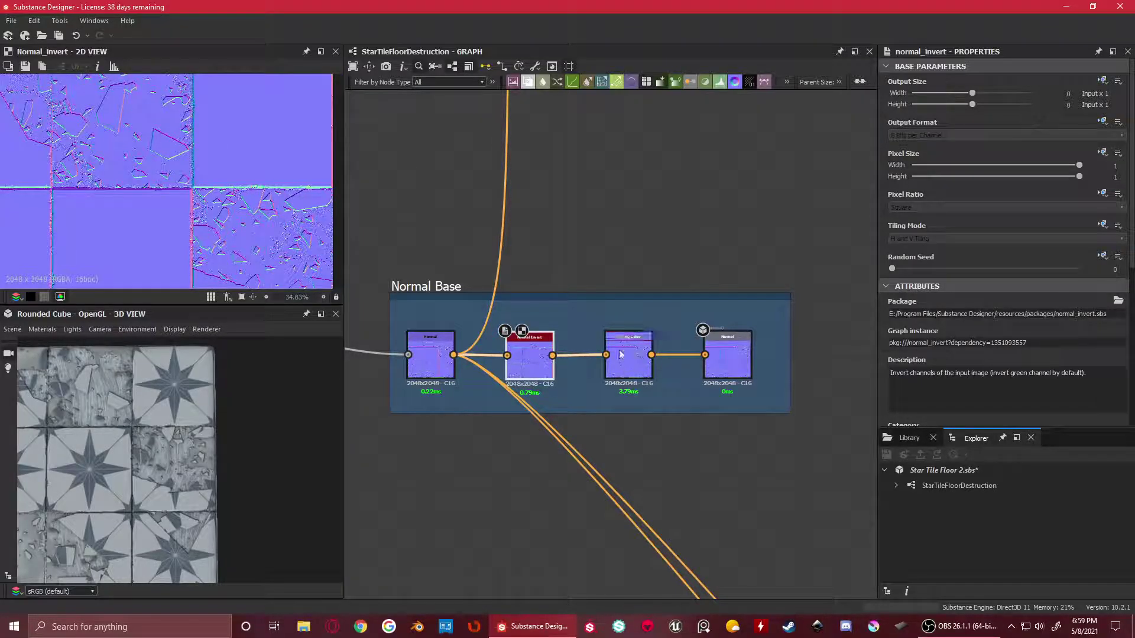
pyautogui.doubleClick(432, 349)
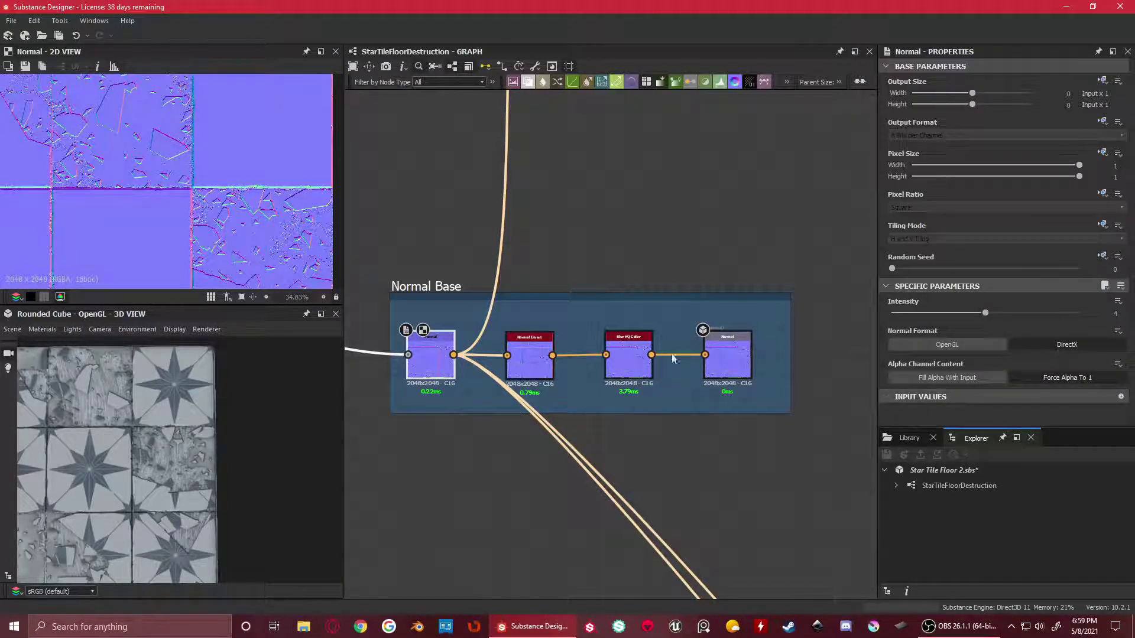
# Preview the Blur HQ Color node in Normal Base up close and check its intensity and quality parameters
pyautogui.doubleClick(628, 353)
pyautogui.scroll(5, 185, 174)
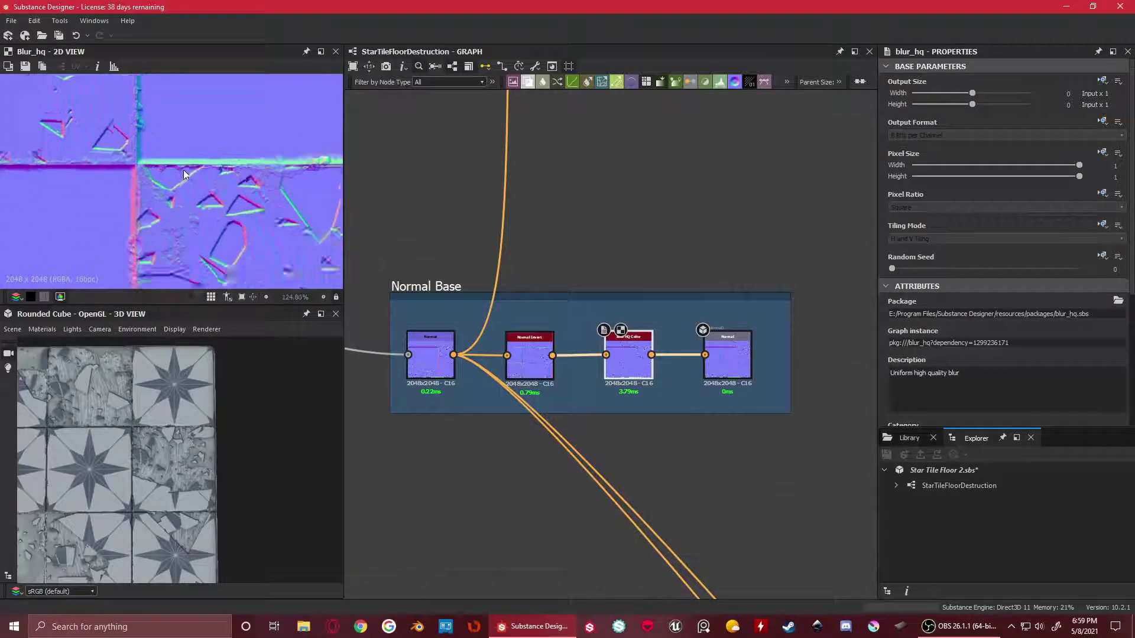
pyautogui.scroll(2, 185, 174)
pyautogui.press('f')
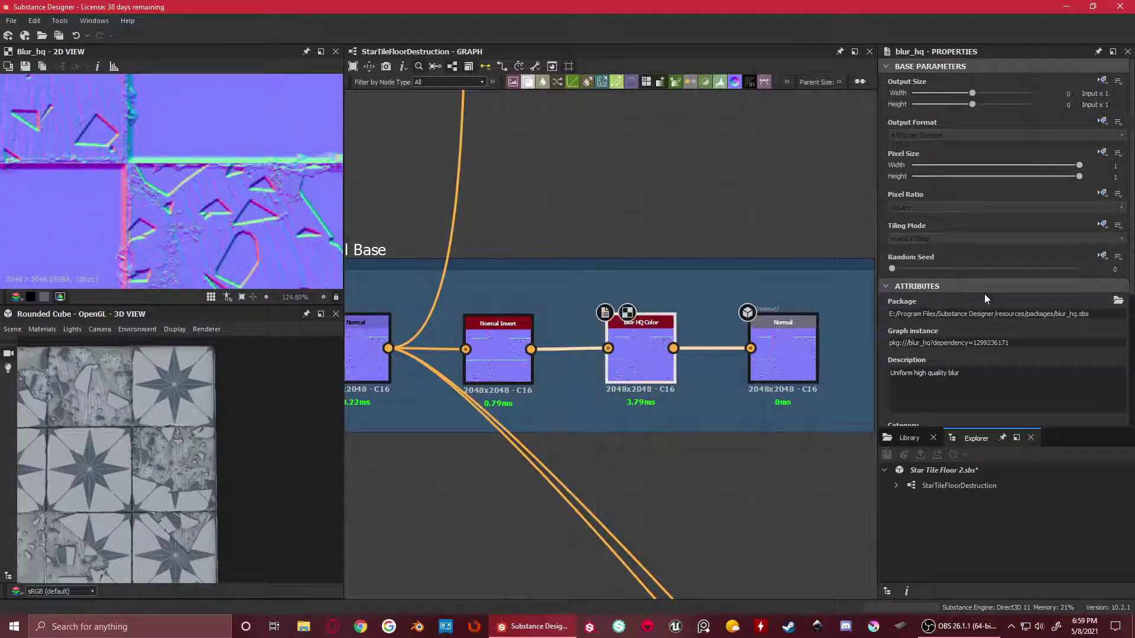
pyautogui.scroll(-4, 984, 293)
pyautogui.scroll(-5, 175, 173)
pyautogui.scroll(2, 174, 173)
# Follow the chain from Normal Invert through Blur HQ Color and inspect the Normal output node's properties
pyautogui.click(512, 341)
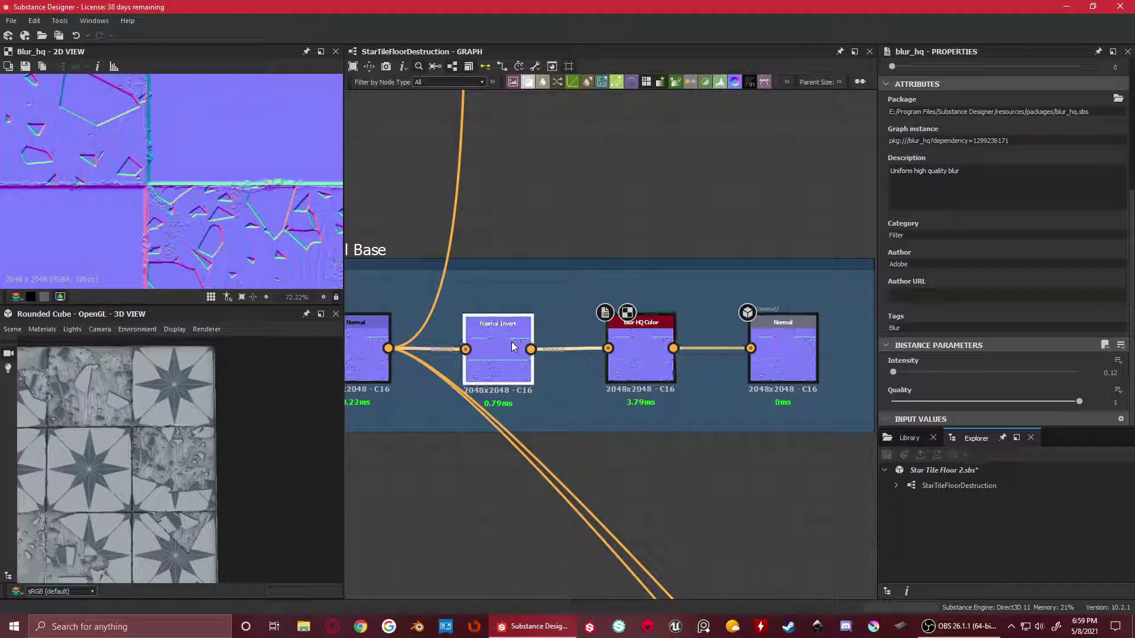
pyautogui.click(644, 332)
pyautogui.moveTo(597, 333); pyautogui.dragTo(481, 339, button='middle')
pyautogui.click(633, 331)
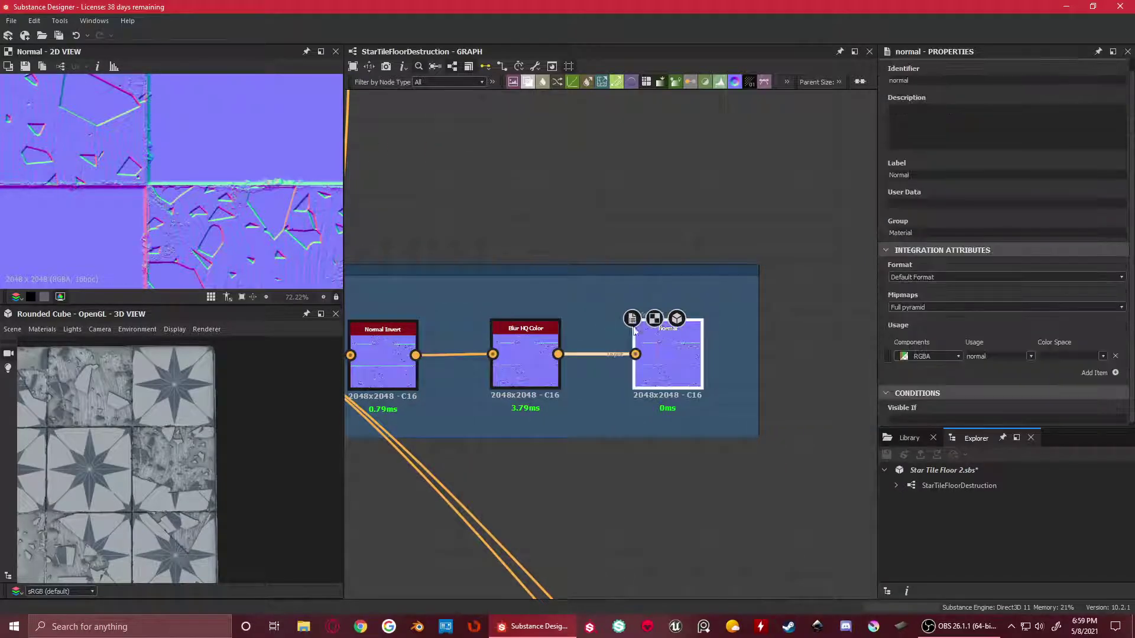
# Trace the connection from the Normal Base frame's first Normal node up to the Roughness Base frame
pyautogui.scroll(-10, 284, 202)
pyautogui.scroll(-4, 611, 293)
pyautogui.moveTo(611, 294); pyautogui.dragTo(661, 445, button='middle')
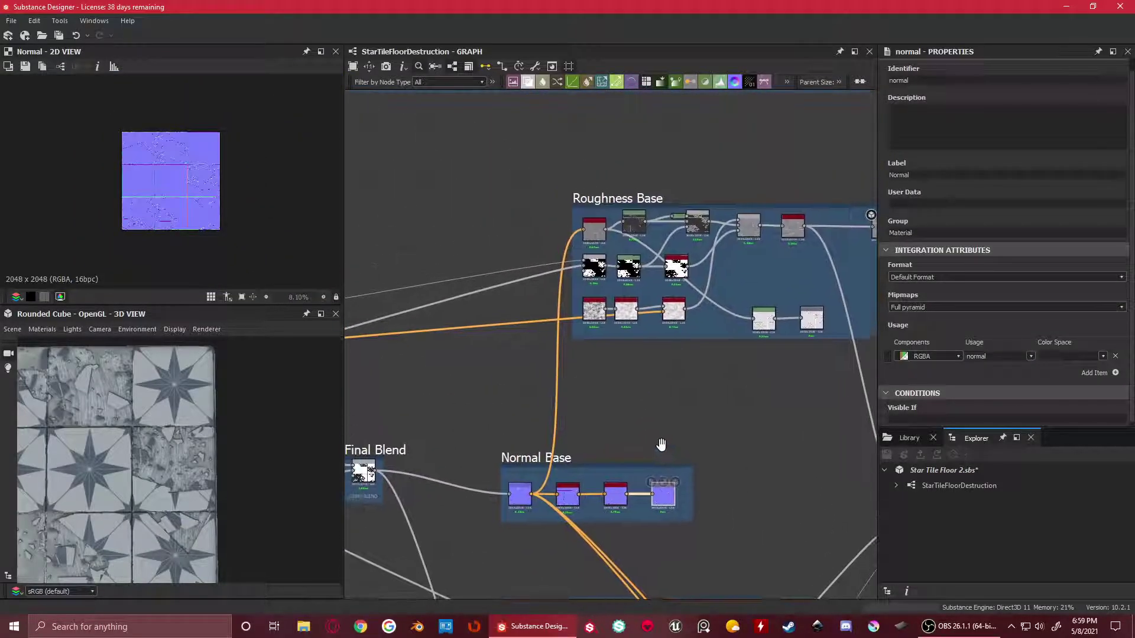
pyautogui.scroll(4, 647, 270)
pyautogui.scroll(-3, 668, 349)
pyautogui.scroll(2, 513, 434)
pyautogui.click(467, 453)
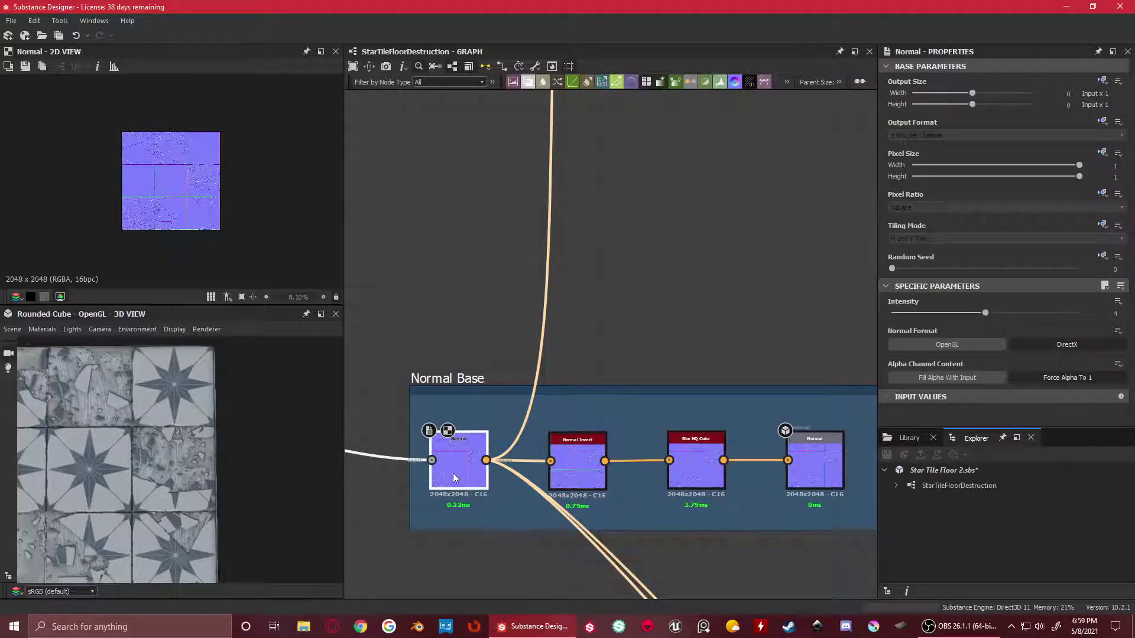
pyautogui.scroll(4, 183, 147)
pyautogui.scroll(-3, 664, 286)
pyautogui.scroll(3, 628, 405)
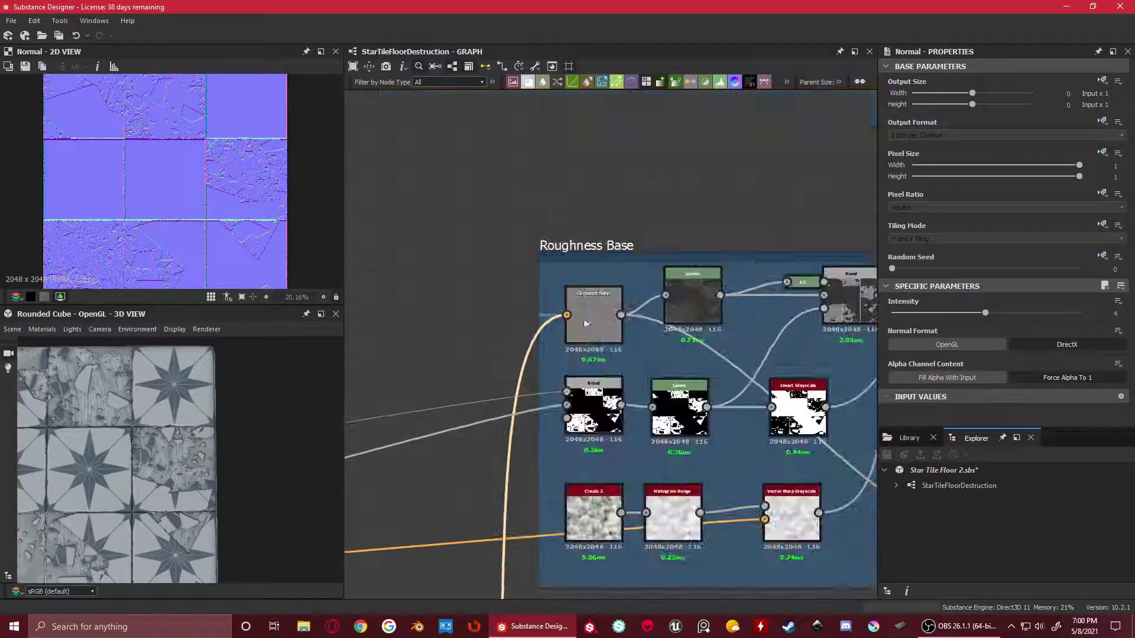
# Preview the Curvature Sobel node in Roughness Base and check its intensity and normal format
pyautogui.doubleClick(584, 326)
pyautogui.scroll(-3, 215, 164)
pyautogui.scroll(4, 279, 182)
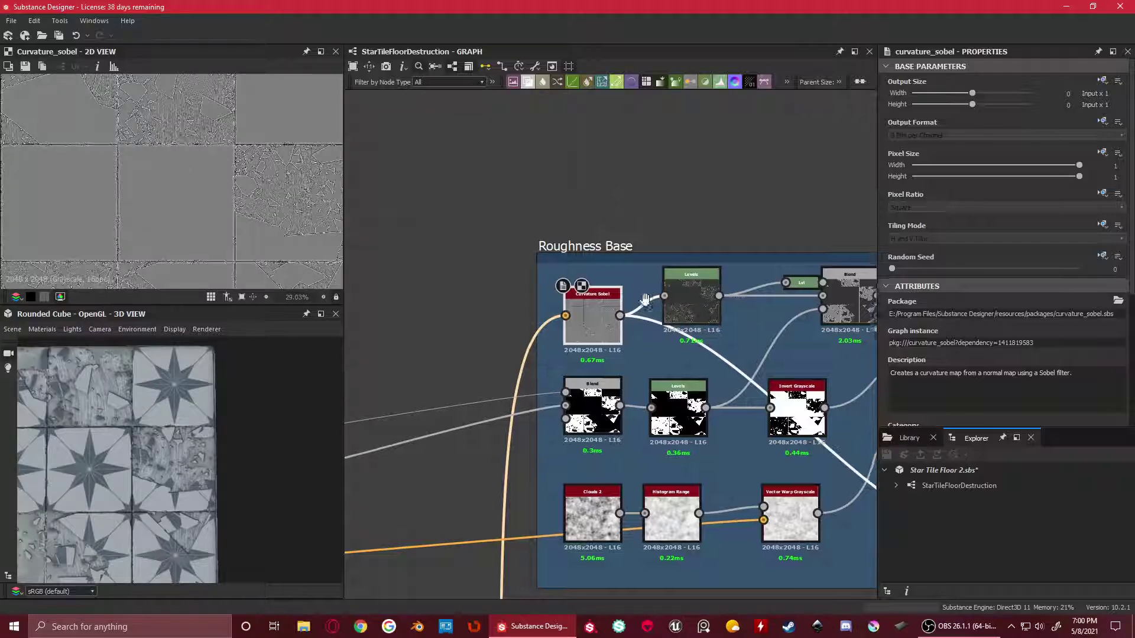
pyautogui.moveTo(646, 300); pyautogui.dragTo(538, 264, button='middle')
pyautogui.scroll(1, 537, 264)
pyautogui.scroll(-4, 1063, 341)
pyautogui.scroll(4, 220, 163)
pyautogui.moveTo(640, 331); pyautogui.dragTo(505, 288, button='middle')
pyautogui.moveTo(467, 229); pyautogui.dragTo(577, 261, button='middle')
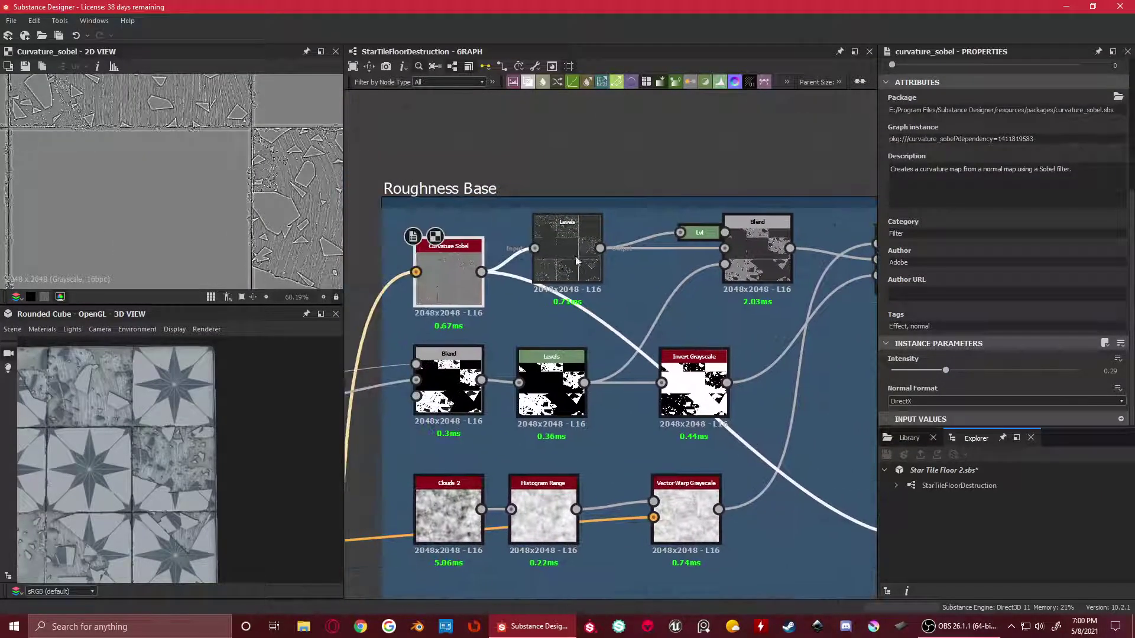
# Preview the Levels node fed by Curvature Sobel and examine its edge detail and levels histogram
pyautogui.doubleClick(582, 258)
pyautogui.scroll(-5, 225, 170)
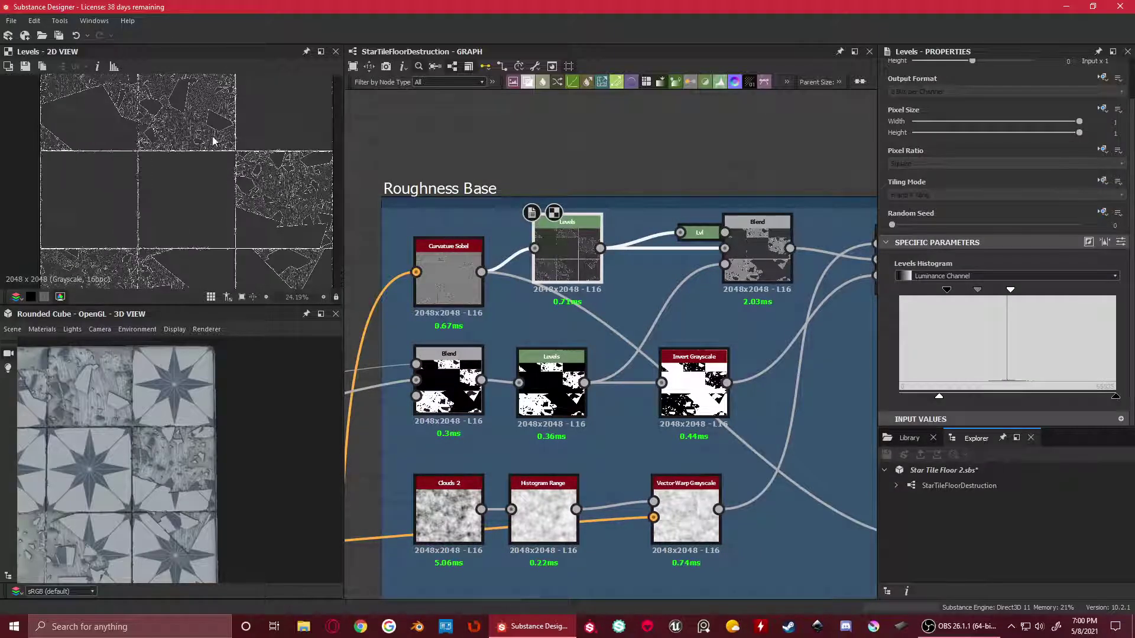
pyautogui.moveTo(213, 139); pyautogui.dragTo(219, 186, button='middle')
pyautogui.scroll(2, 219, 186)
pyautogui.scroll(2, 222, 187)
pyautogui.scroll(2, 235, 185)
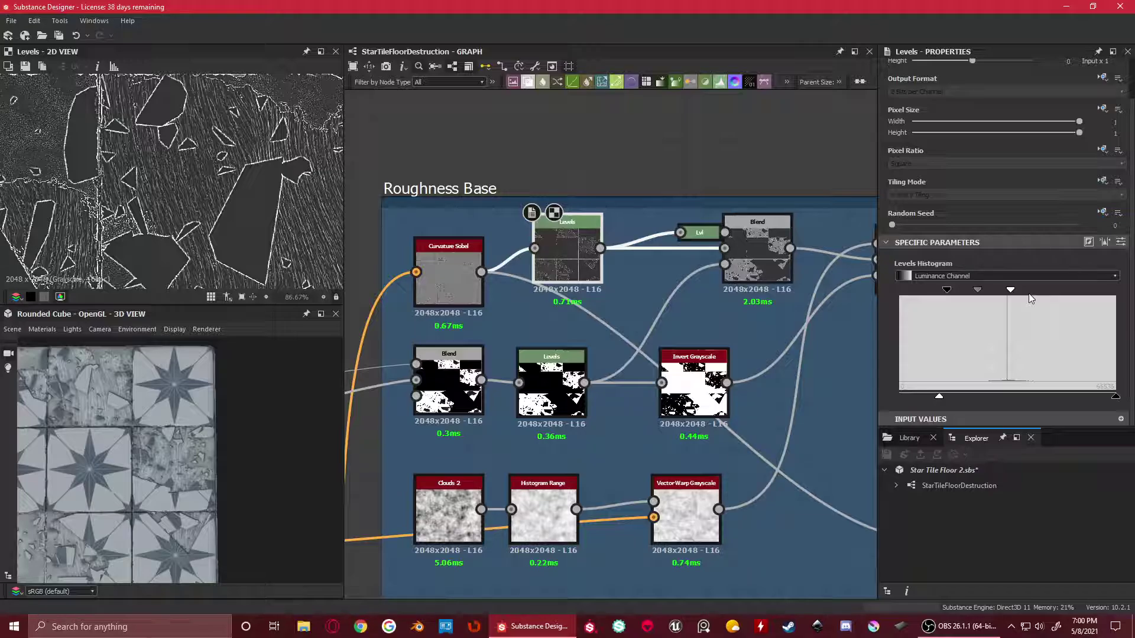
# Inspect the wood grain and debris edges in the Levels output up close across several tiles
pyautogui.scroll(2, 163, 153)
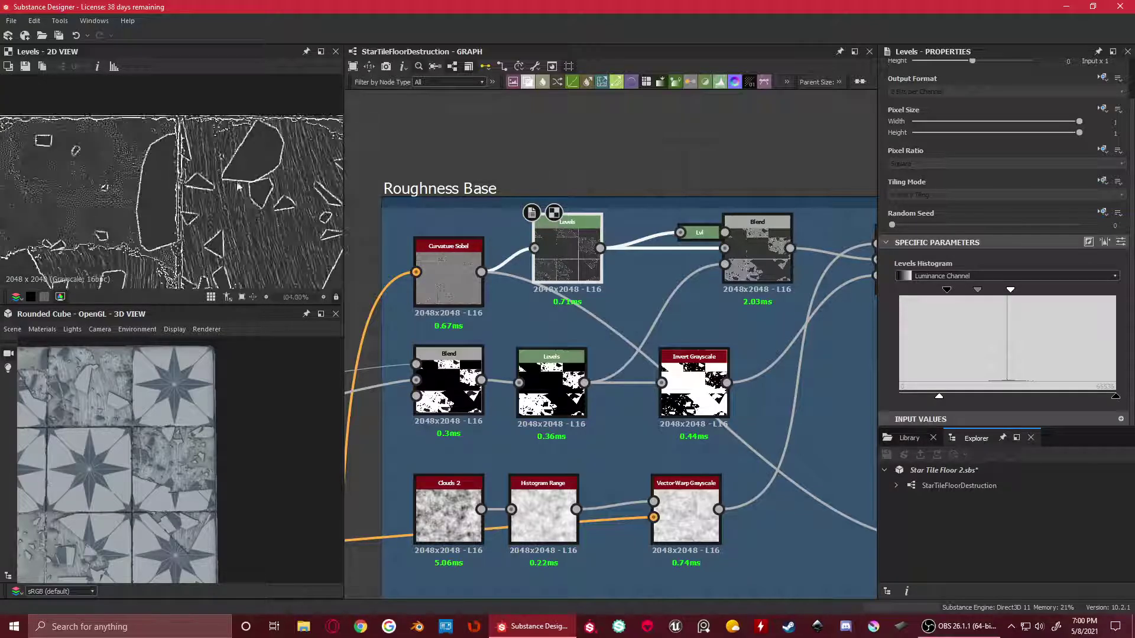
pyautogui.moveTo(162, 152); pyautogui.dragTo(259, 217, button='middle')
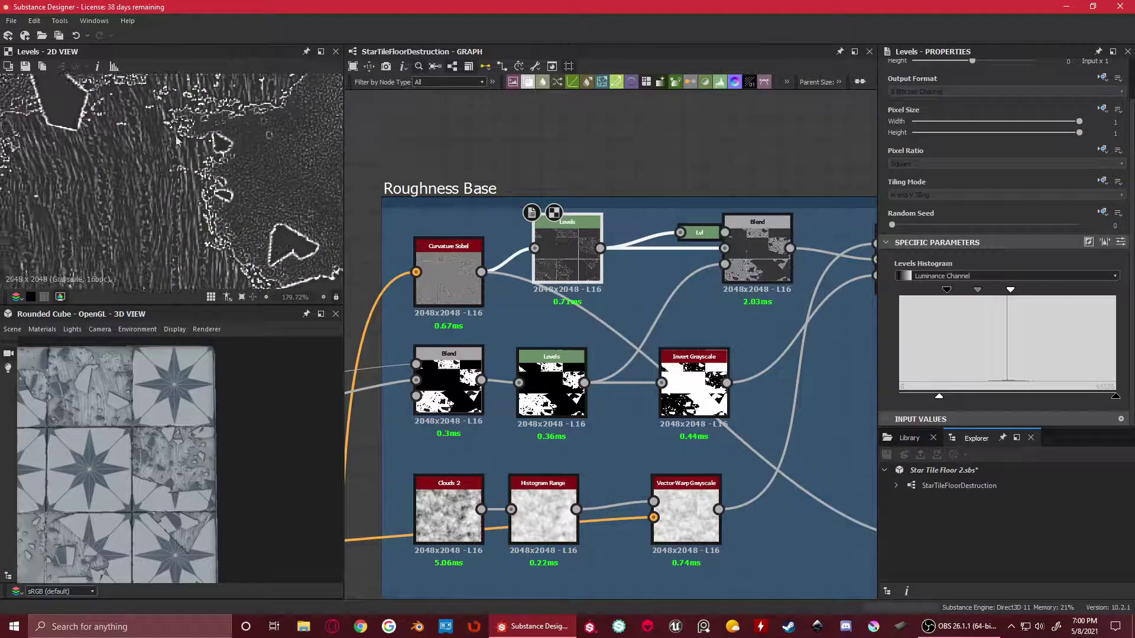
pyautogui.scroll(-1, 219, 161)
pyautogui.moveTo(639, 318); pyautogui.dragTo(532, 288, button='middle')
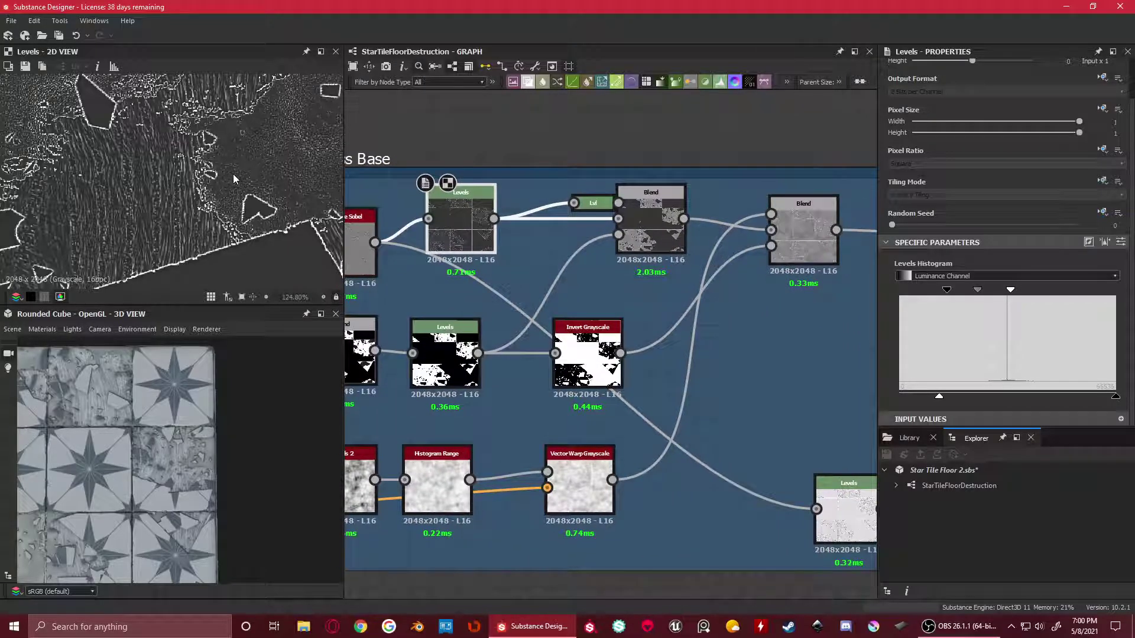
# Preview the small docked Levels node feeding the first Blend and compare it with the preceding Levels node
pyautogui.doubleClick(593, 204)
pyautogui.scroll(-5, 124, 168)
pyautogui.scroll(3, 195, 154)
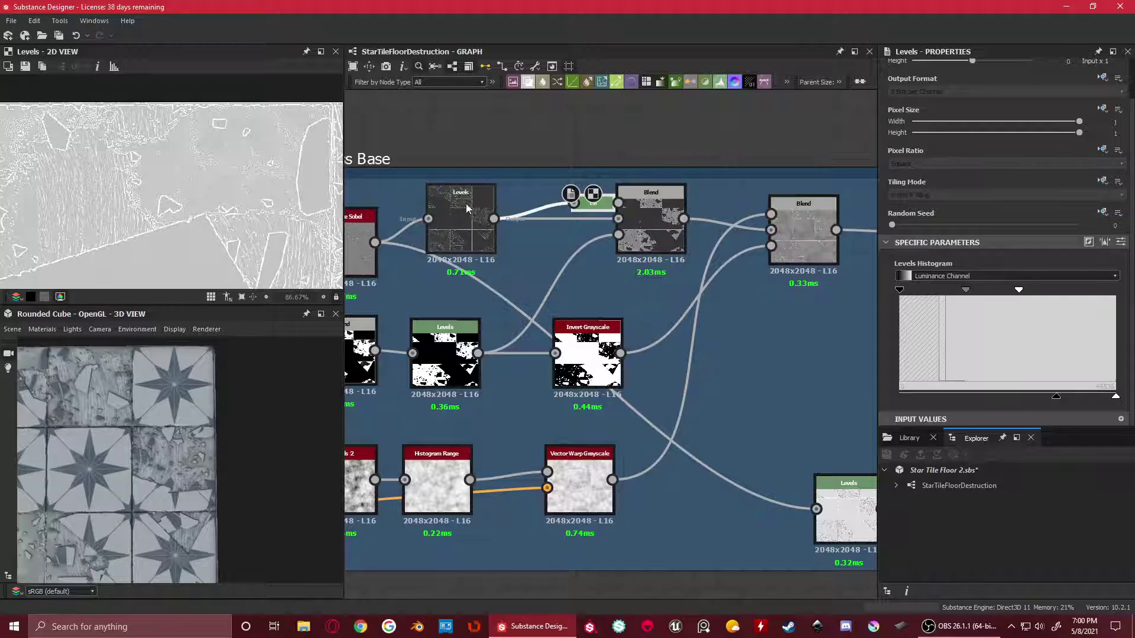
pyautogui.doubleClick(455, 207)
pyautogui.doubleClick(593, 204)
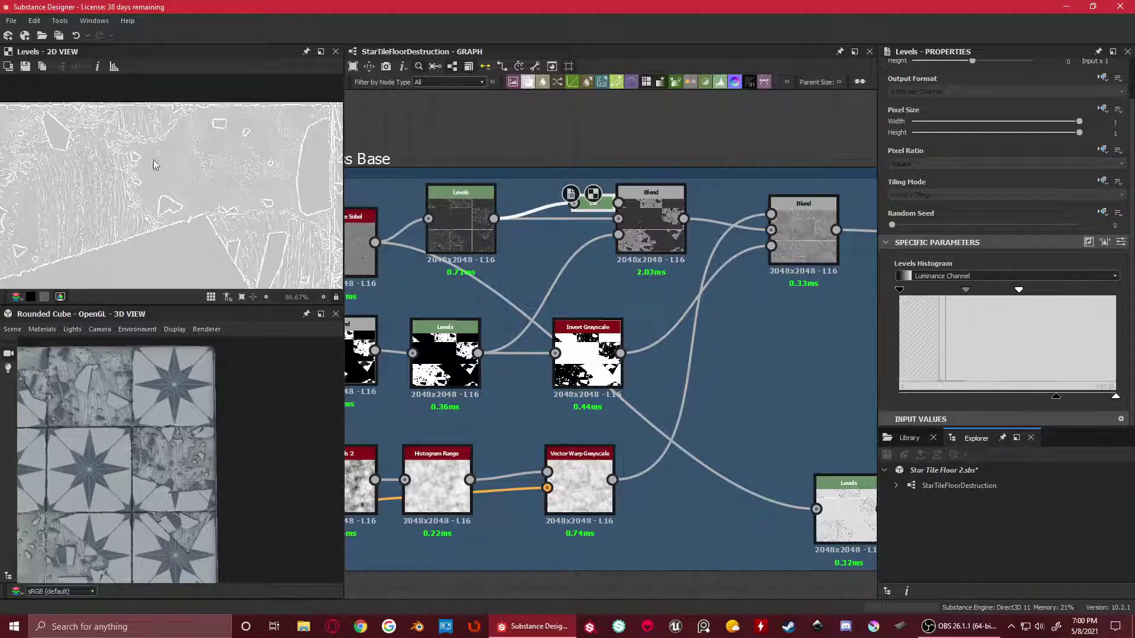
pyautogui.scroll(-5, 172, 147)
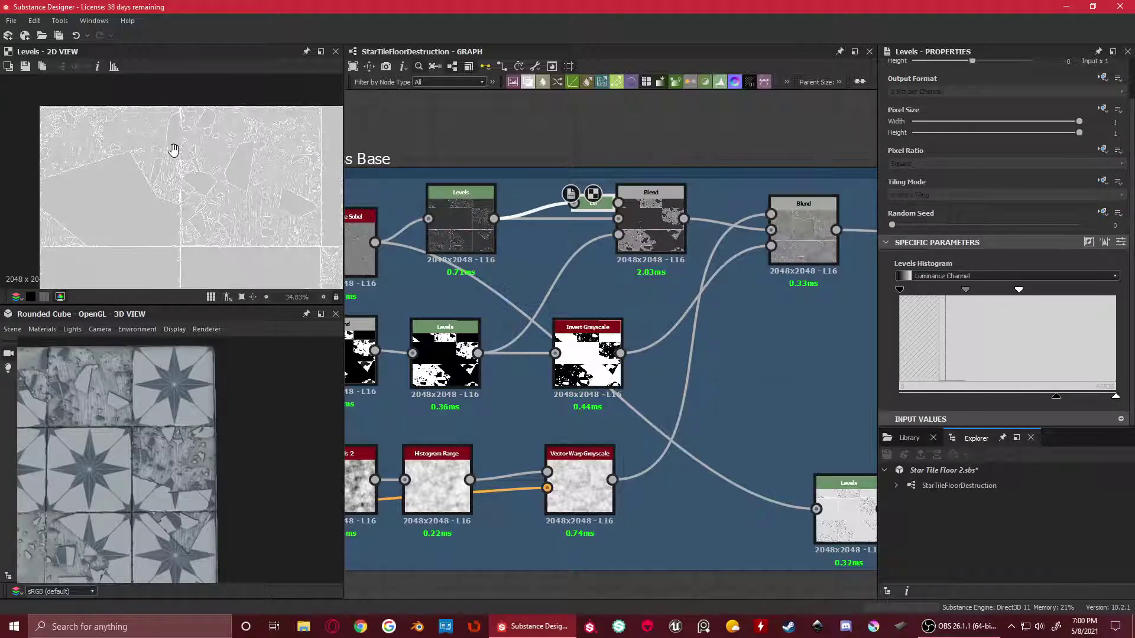
pyautogui.scroll(2, 153, 146)
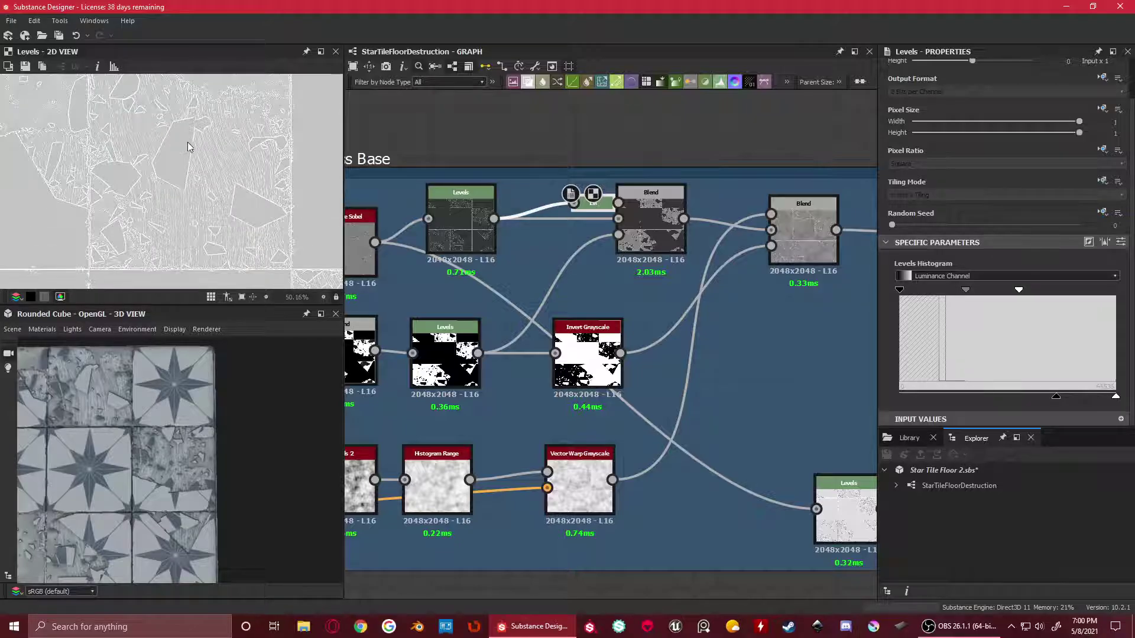
pyautogui.scroll(-2, 189, 146)
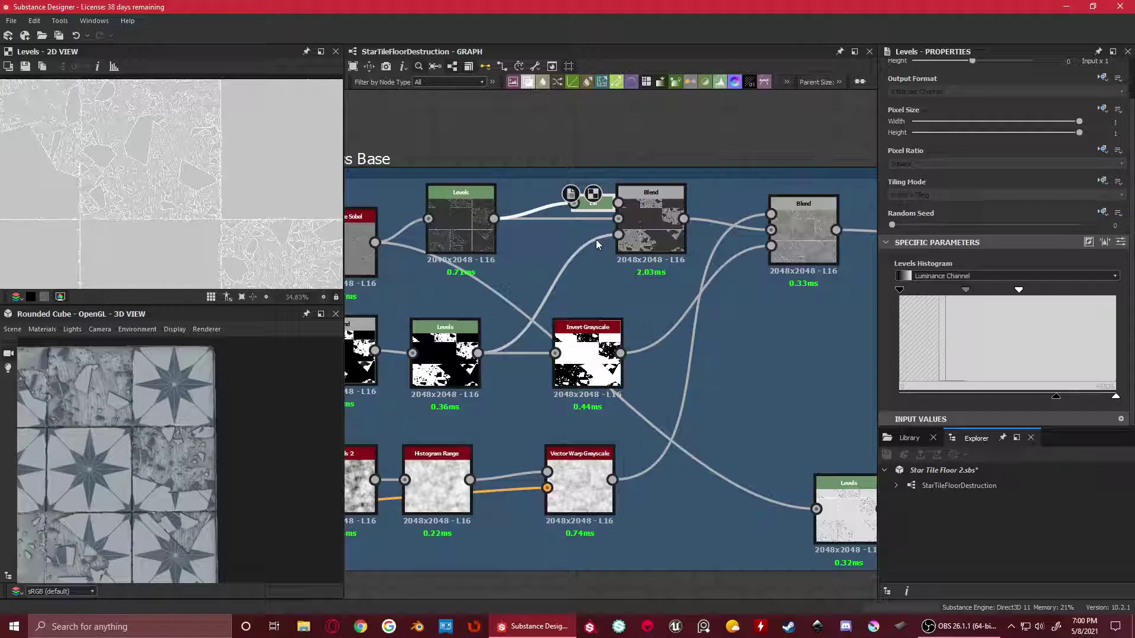
# Compare the first Blend's output with both Levels inputs and check its opacity and blending mode
pyautogui.click(663, 215)
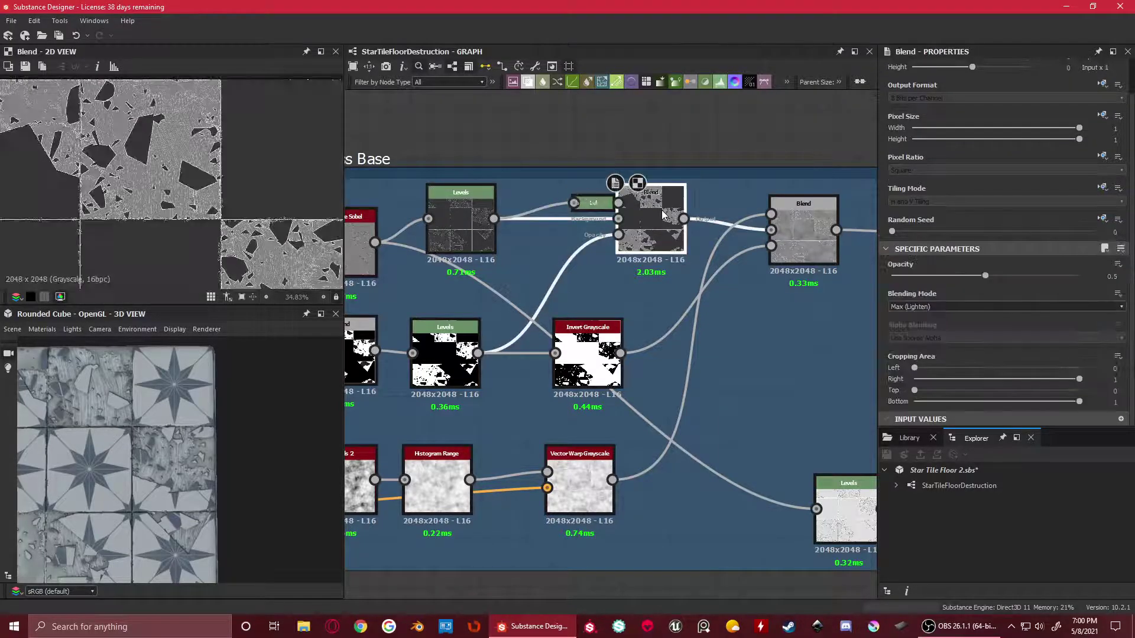
pyautogui.click(593, 203)
pyautogui.click(646, 204)
pyautogui.click(589, 204)
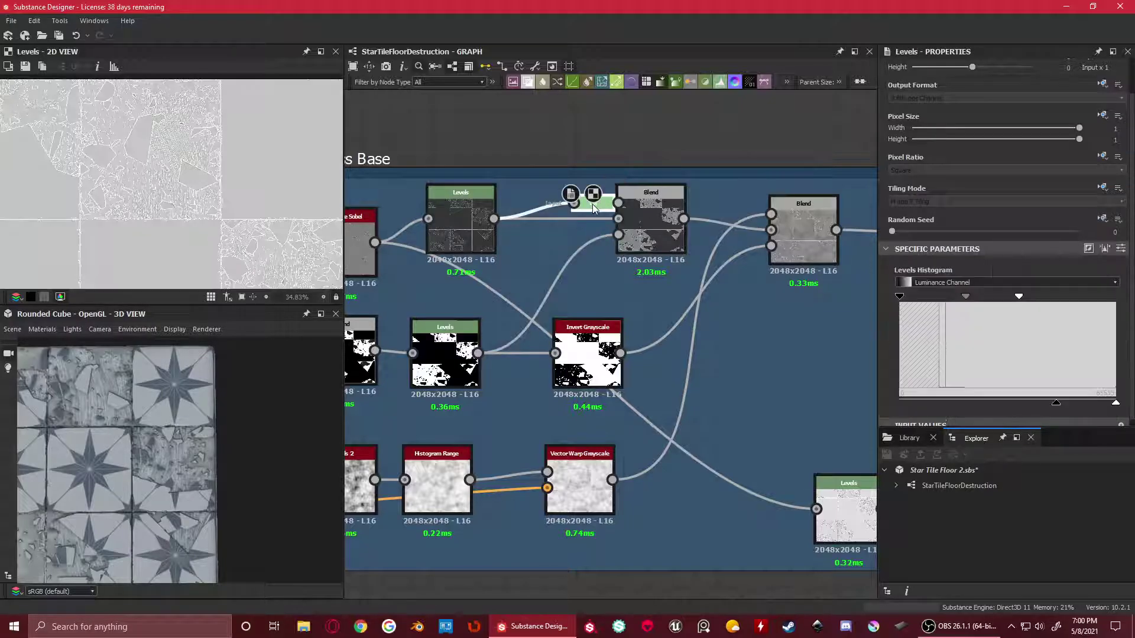
pyautogui.click(647, 207)
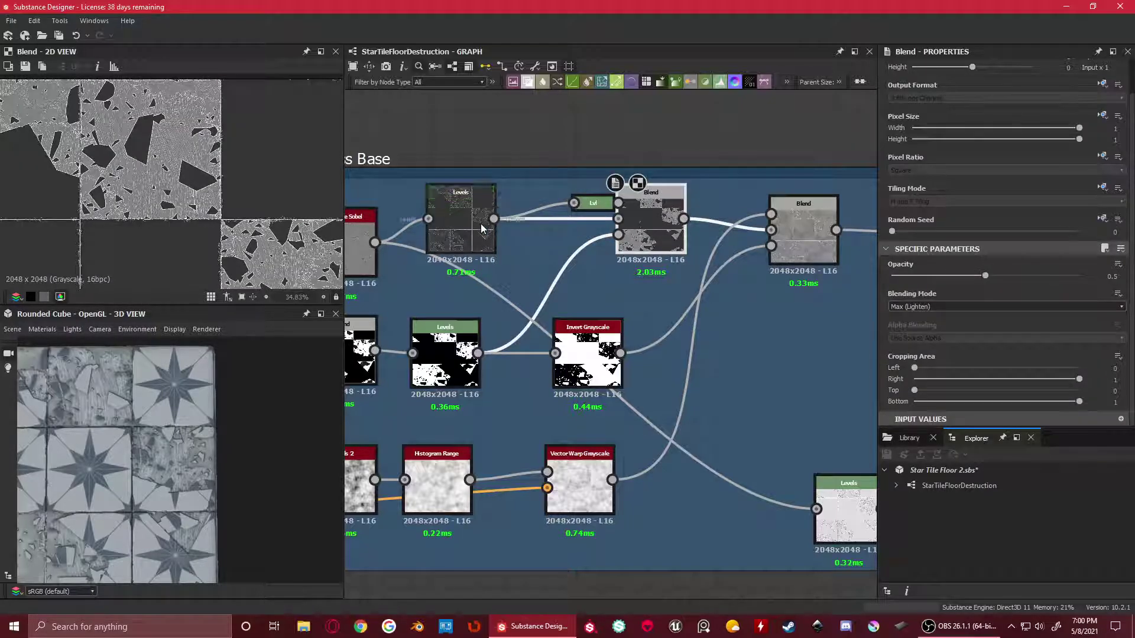
pyautogui.click(482, 228)
pyautogui.click(661, 211)
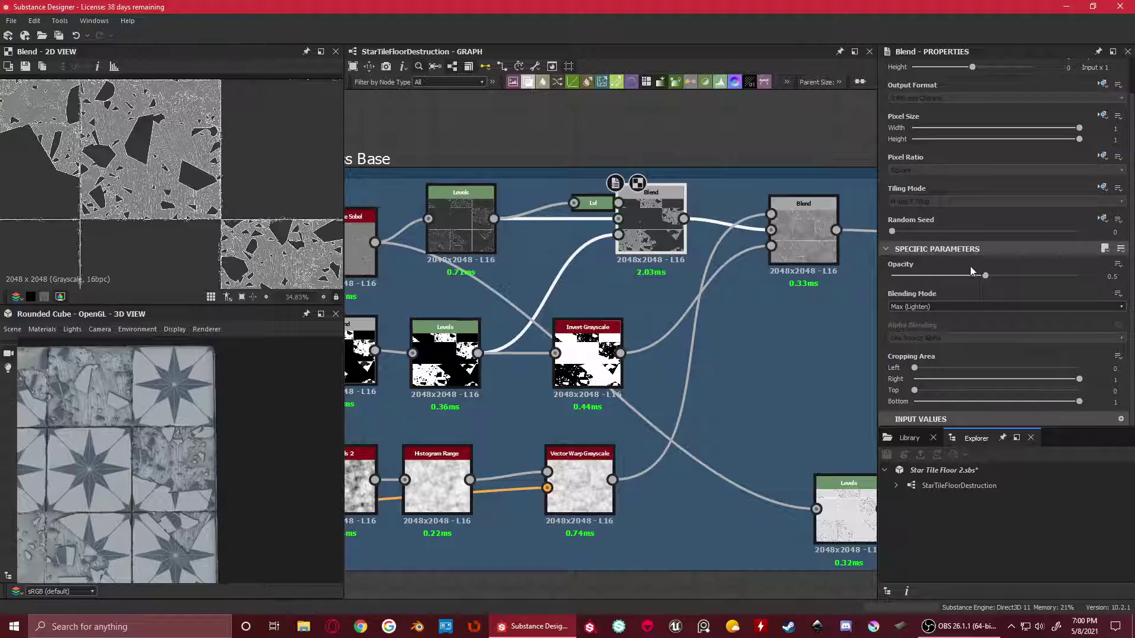
# Preview the Levels node after Curvature Sobel again and compare its edge lines with the tiles on the 3D model
pyautogui.click(446, 211)
pyautogui.scroll(1, 144, 205)
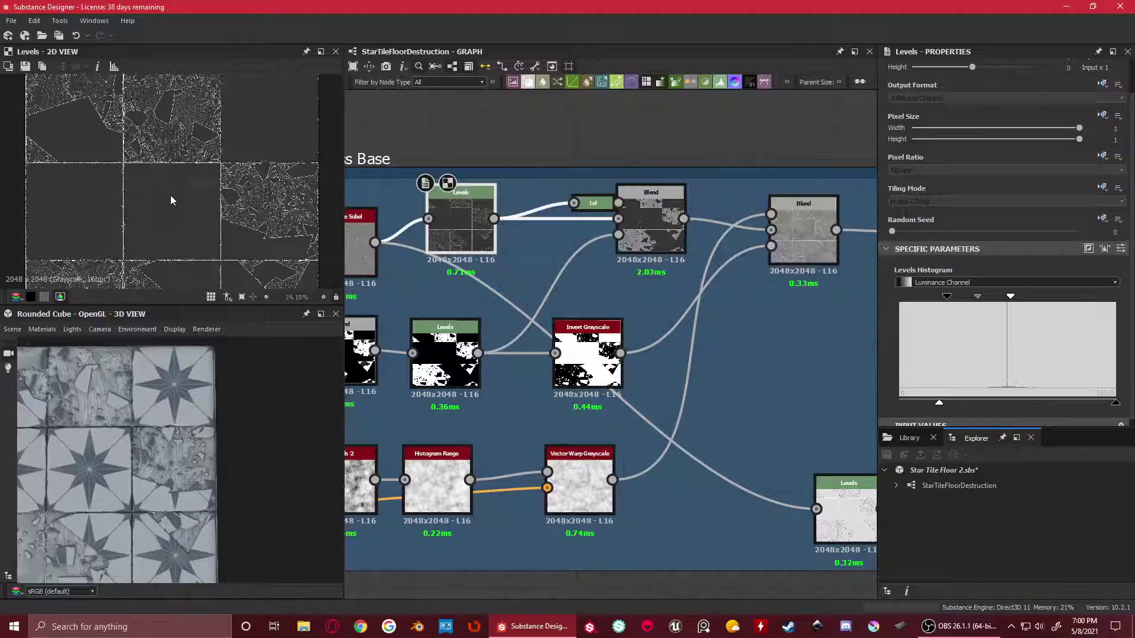
pyautogui.scroll(2, 130, 199)
pyautogui.scroll(-2, 174, 183)
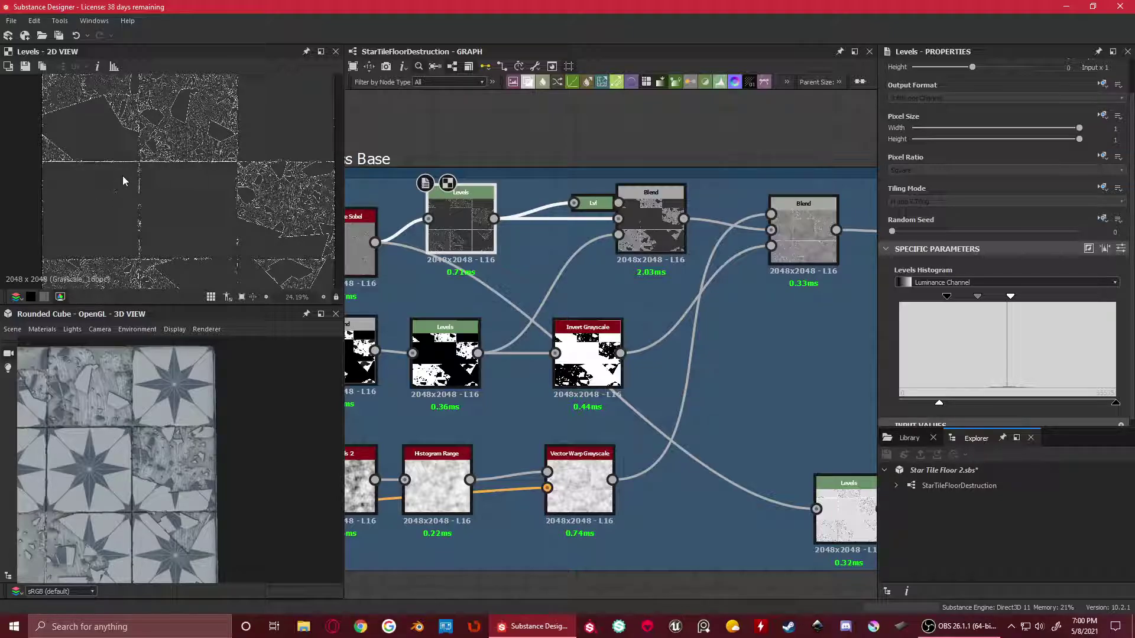
pyautogui.moveTo(139, 431); pyautogui.dragTo(176, 422)
pyautogui.scroll(5, 216, 393)
pyautogui.scroll(-5, 216, 396)
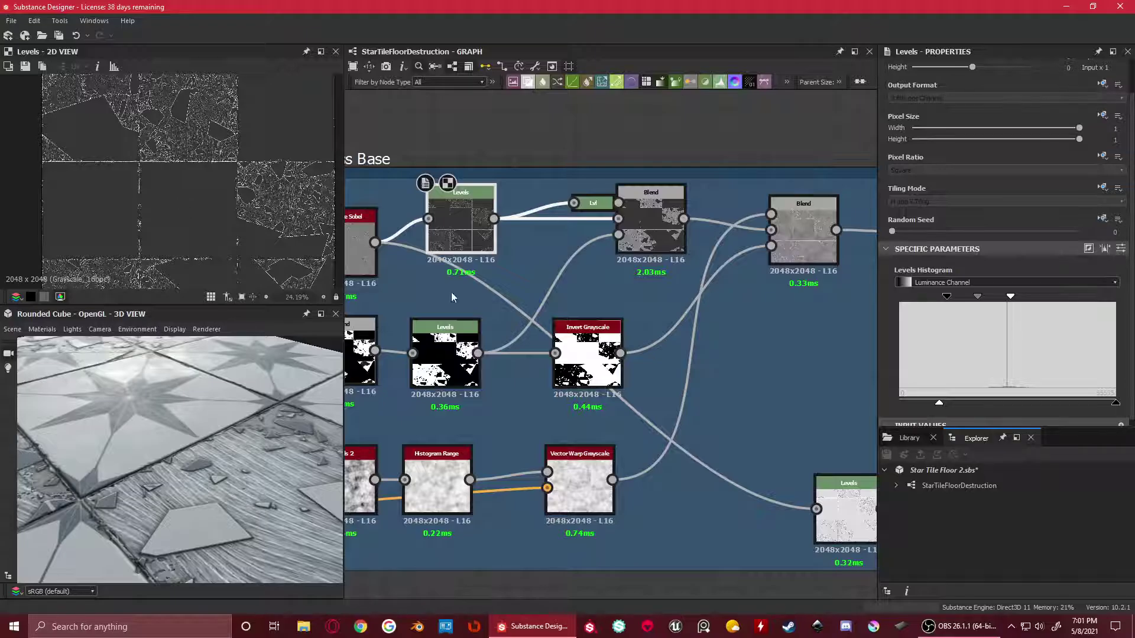
pyautogui.scroll(-3, 451, 295)
pyautogui.scroll(3, 522, 243)
pyautogui.scroll(3, 219, 216)
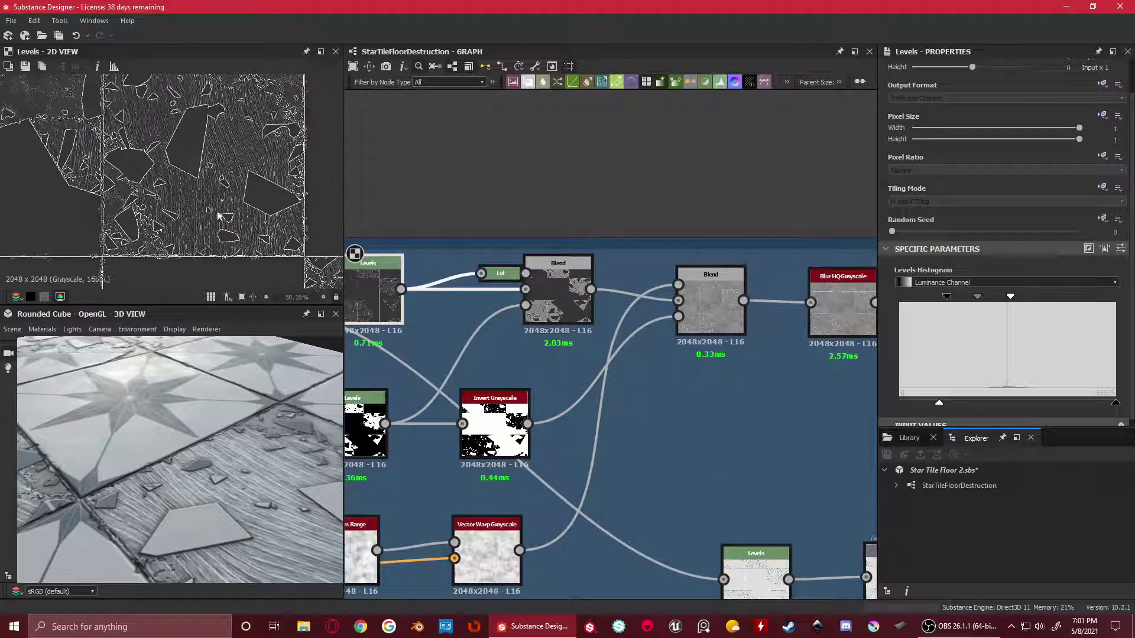
# Preview the first Blend in Roughness Base and examine its masked detail in the broken tiles alongside the 3D model
pyautogui.click(559, 281)
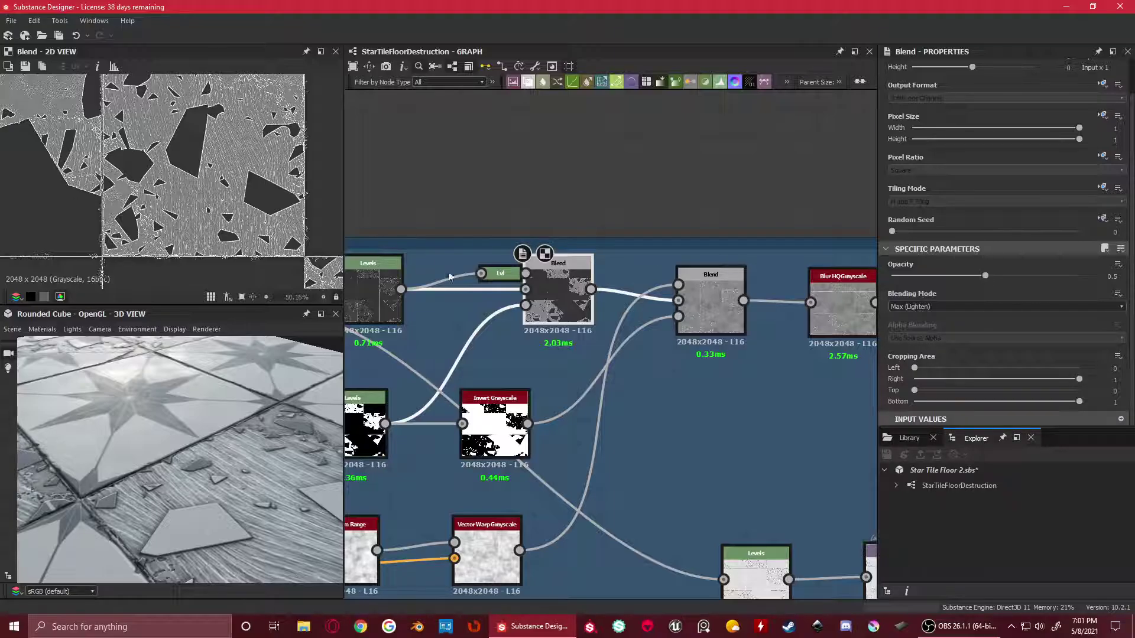
pyautogui.scroll(-3, 159, 168)
pyautogui.moveTo(211, 179); pyautogui.dragTo(288, 188, button='middle')
pyautogui.scroll(3, 170, 149)
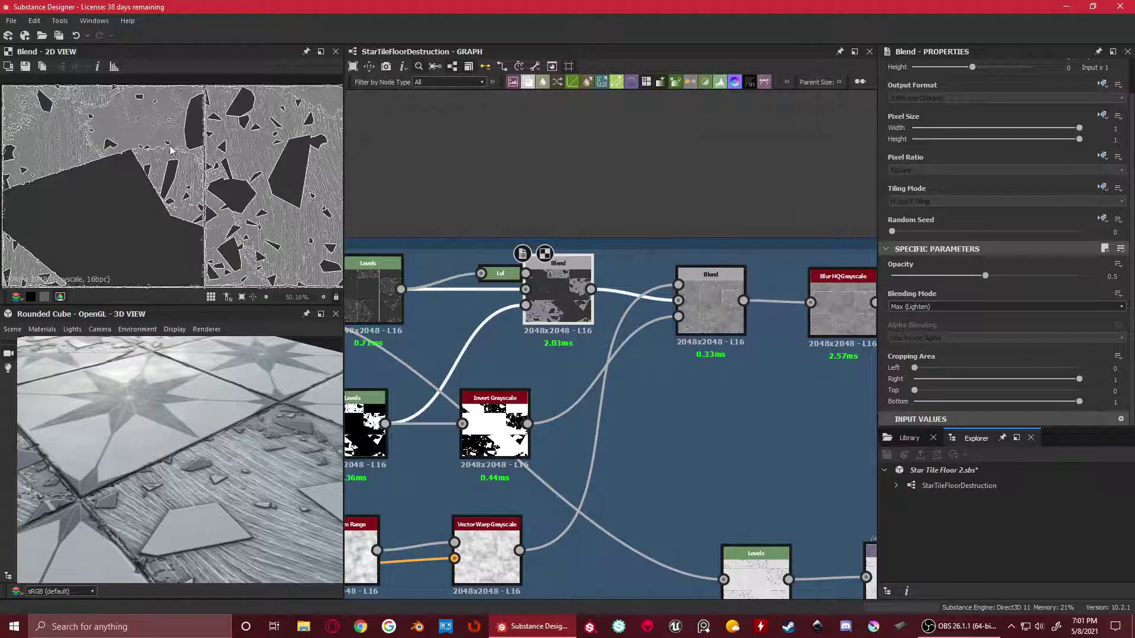
pyautogui.scroll(-3, 170, 148)
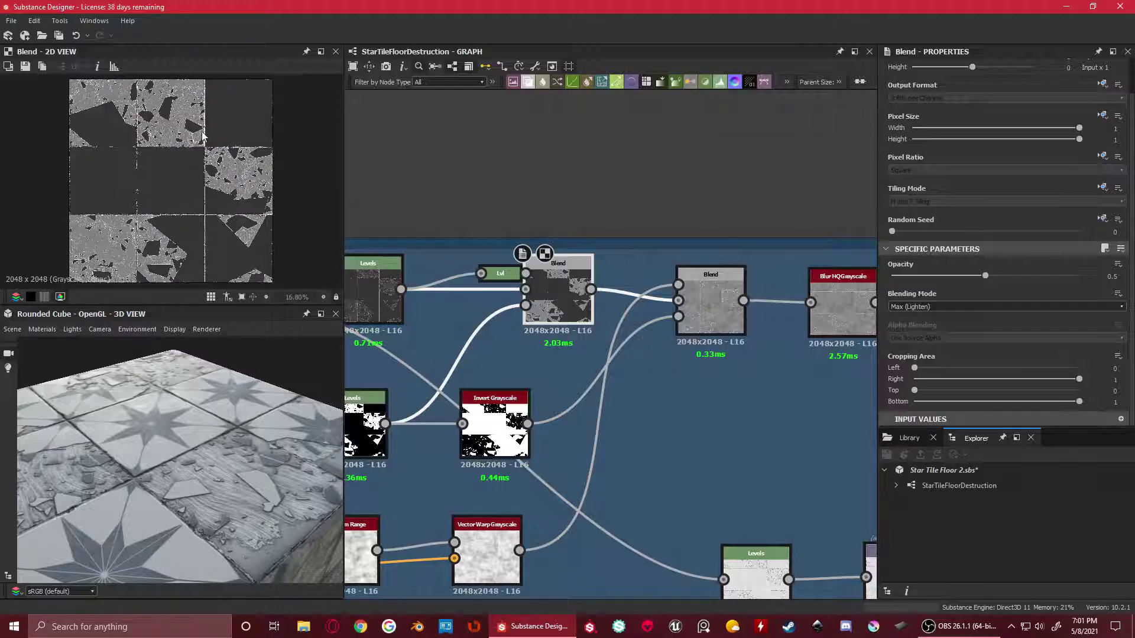
pyautogui.scroll(3, 203, 137)
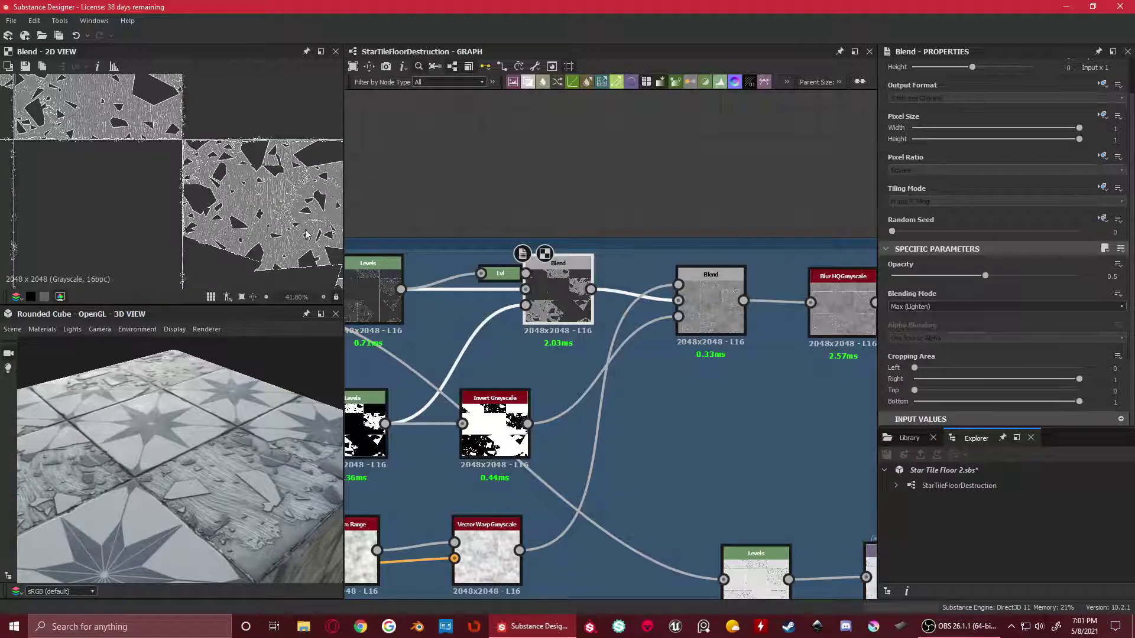
pyautogui.moveTo(286, 540); pyautogui.dragTo(207, 414)
# Preview the second Blend before Blur HQ Grayscale and compare it with the first Blend
pyautogui.moveTo(714, 361); pyautogui.dragTo(656, 306, button='middle')
pyautogui.doubleClick(645, 331)
pyautogui.scroll(-3, 698, 366)
pyautogui.scroll(2, 690, 299)
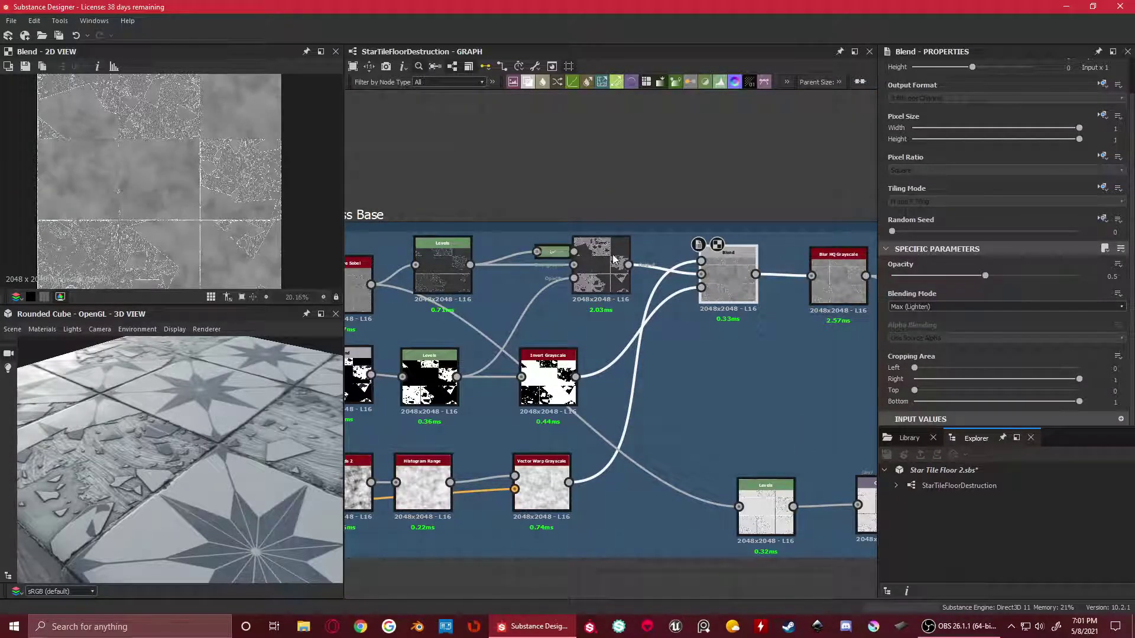
pyautogui.doubleClick(600, 269)
pyautogui.doubleClick(728, 278)
# Preview the Clouds 2 and Histogram Range nodes in Roughness Base and check their instance parameters
pyautogui.scroll(-1, 530, 405)
pyautogui.scroll(-1, 530, 405)
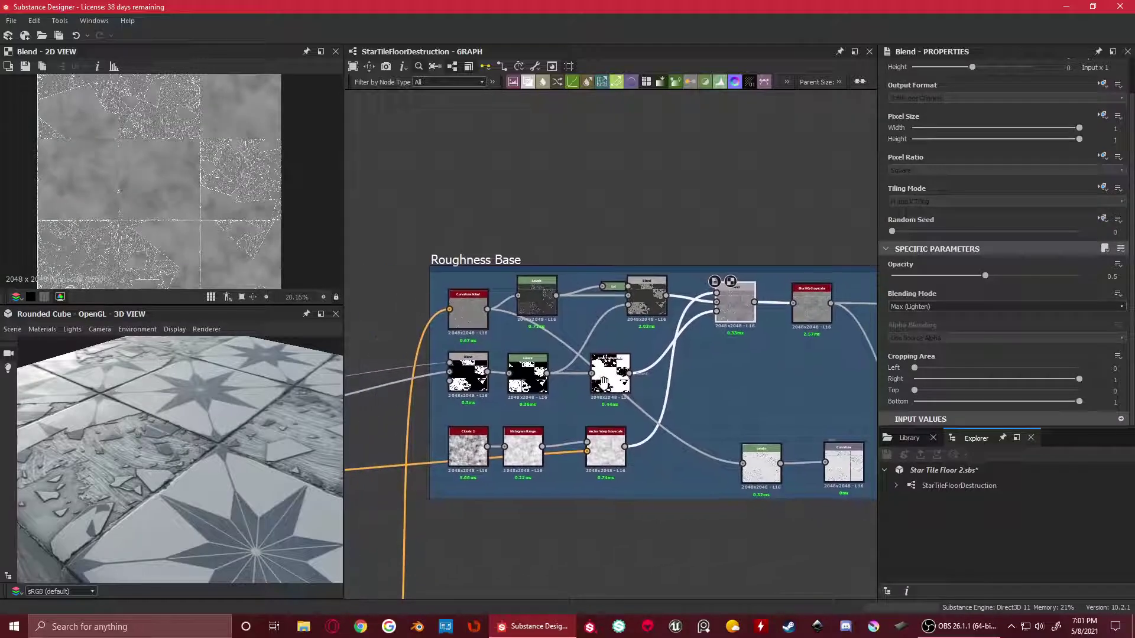
pyautogui.scroll(2, 650, 367)
pyautogui.moveTo(536, 416); pyautogui.dragTo(727, 299, button='middle')
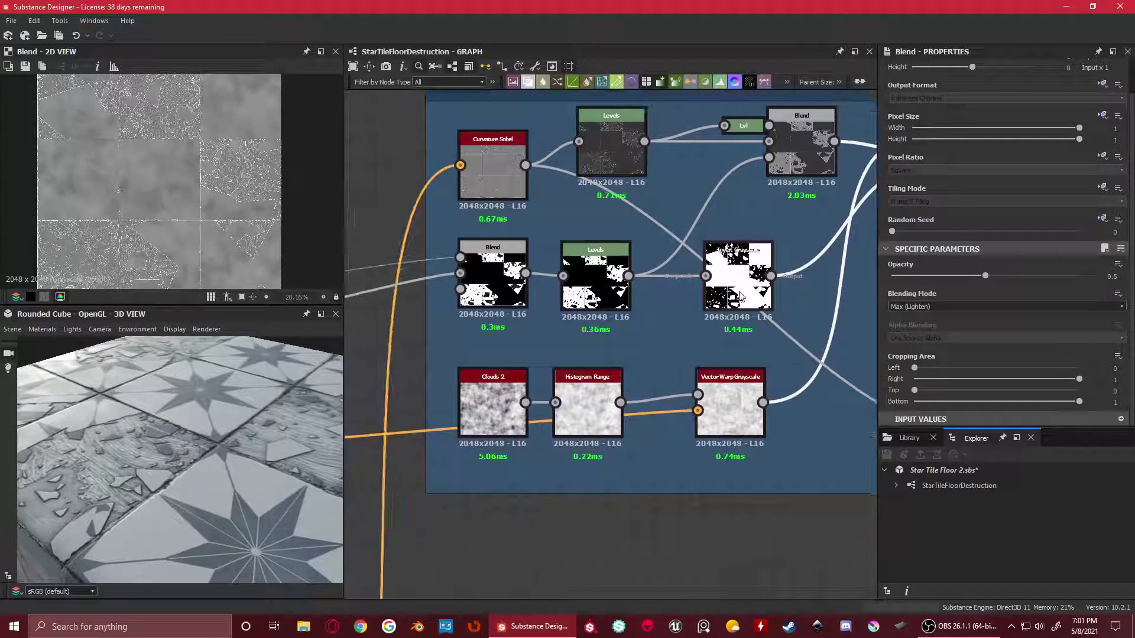
pyautogui.scroll(-1, 610, 354)
pyautogui.scroll(1, 650, 446)
pyautogui.doubleClick(437, 387)
pyautogui.scroll(-5, 1010, 366)
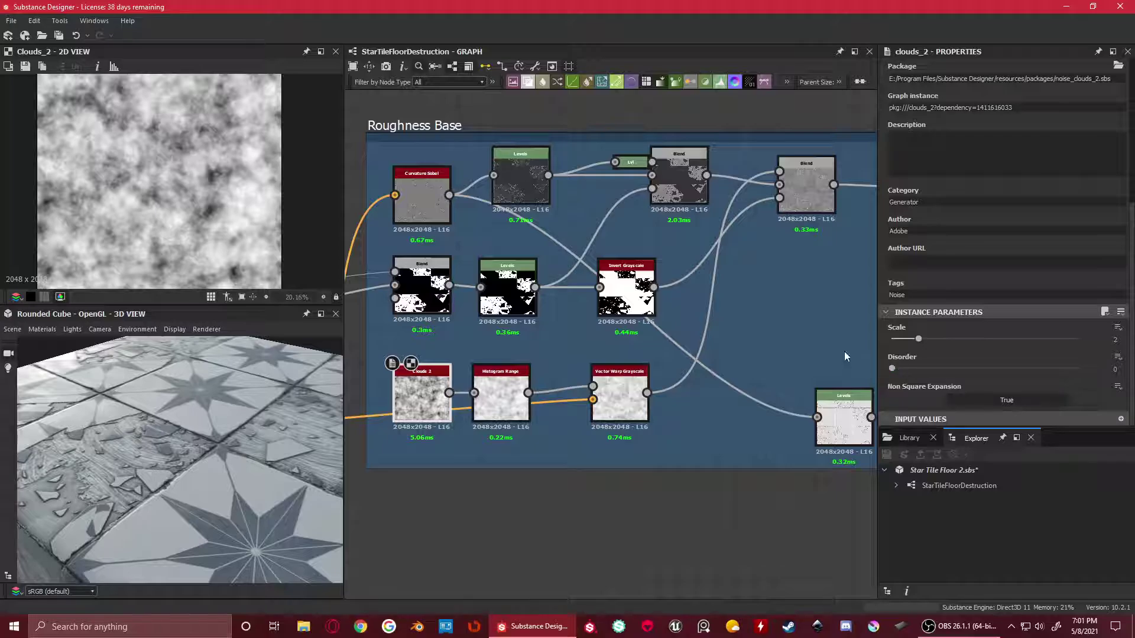
pyautogui.doubleClick(494, 378)
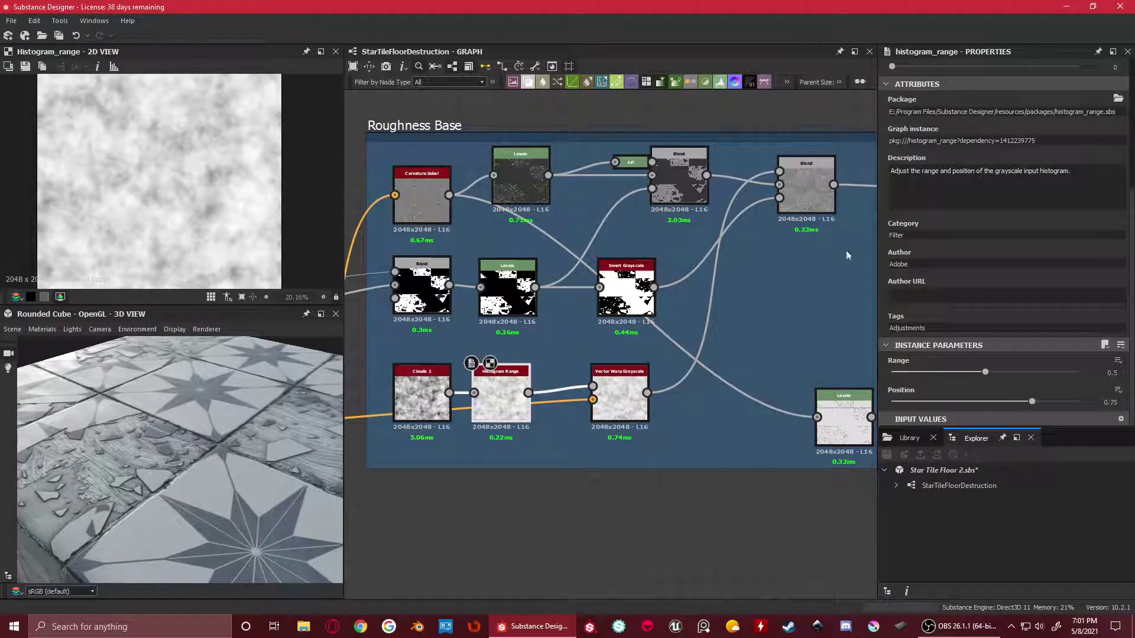
# Preview Vector Warp Grayscale, trace its vector input back to the Flood Fill to Random Color node and preview that source
pyautogui.doubleClick(615, 382)
pyautogui.scroll(-5, 544, 379)
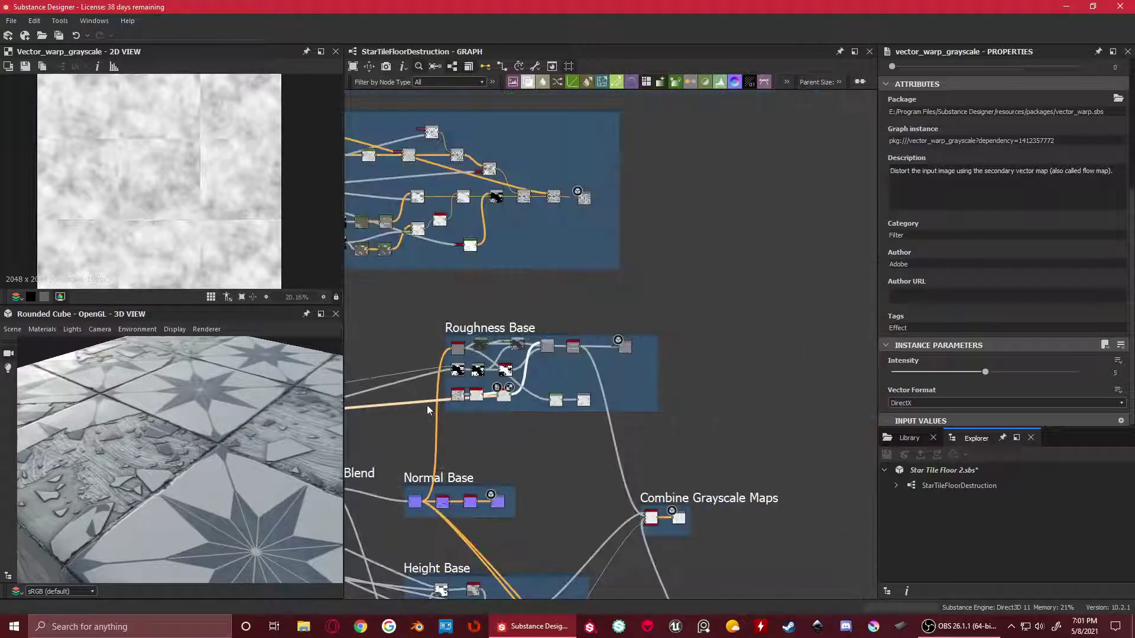
pyautogui.scroll(5, 519, 340)
pyautogui.scroll(5, 519, 340)
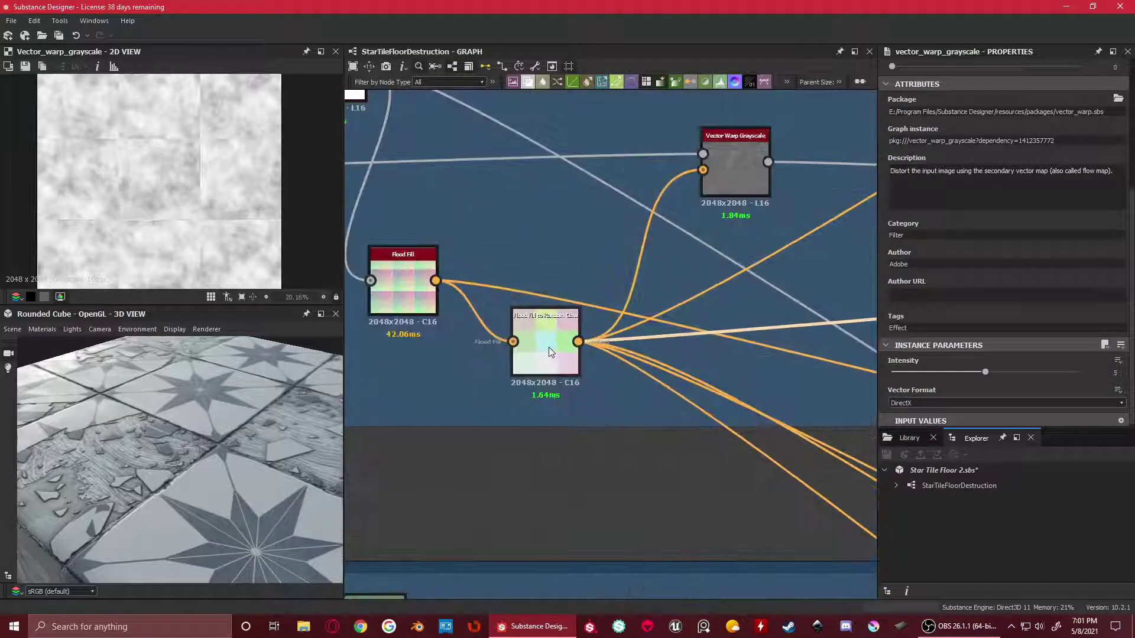
pyautogui.doubleClick(542, 340)
pyautogui.scroll(-5, 743, 359)
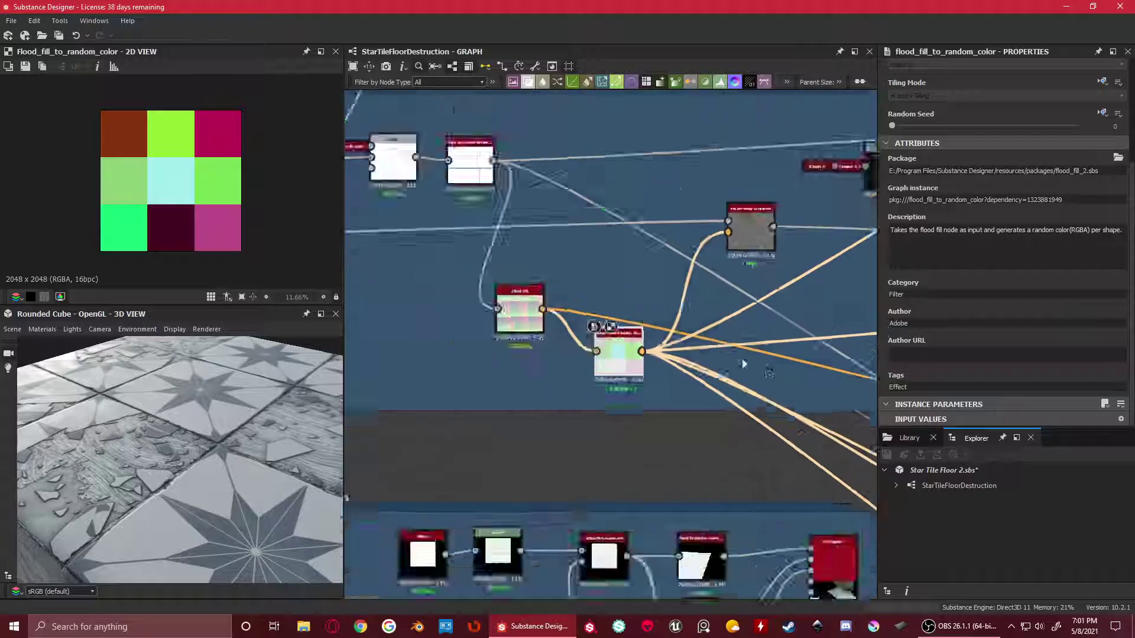
# Return to Roughness Base, preview Vector Warp Grayscale and examine its per-tile offset, intensity and vector format
pyautogui.moveTo(779, 330); pyautogui.dragTo(441, 329, button='middle')
pyautogui.moveTo(730, 328); pyautogui.dragTo(563, 291, button='middle')
pyautogui.scroll(7, 562, 291)
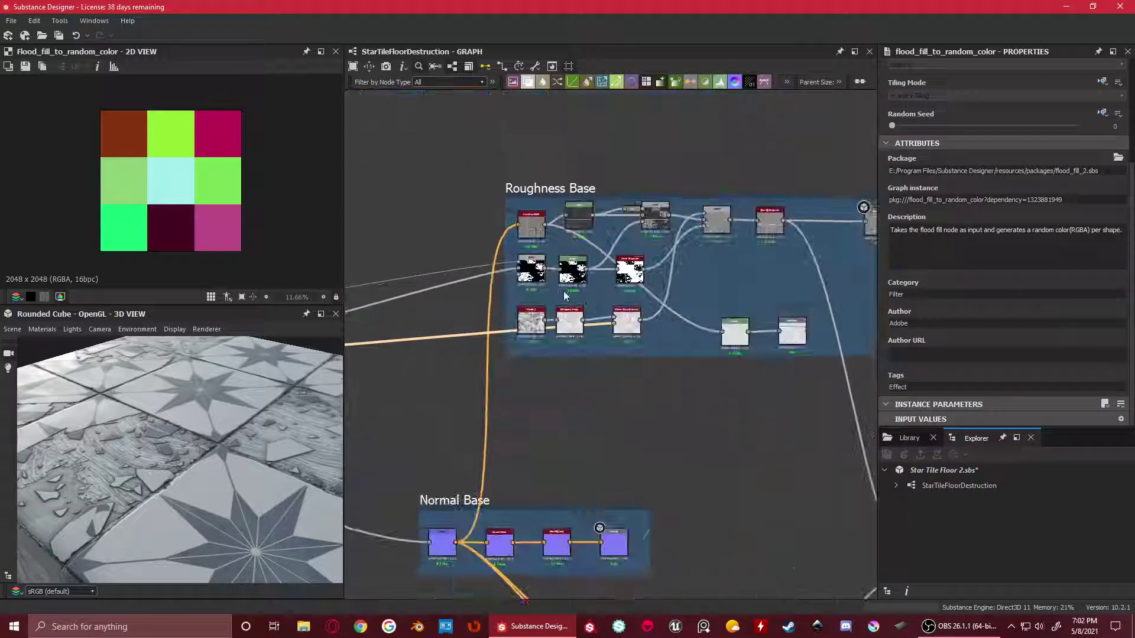
pyautogui.doubleClick(656, 342)
pyautogui.scroll(3, 186, 169)
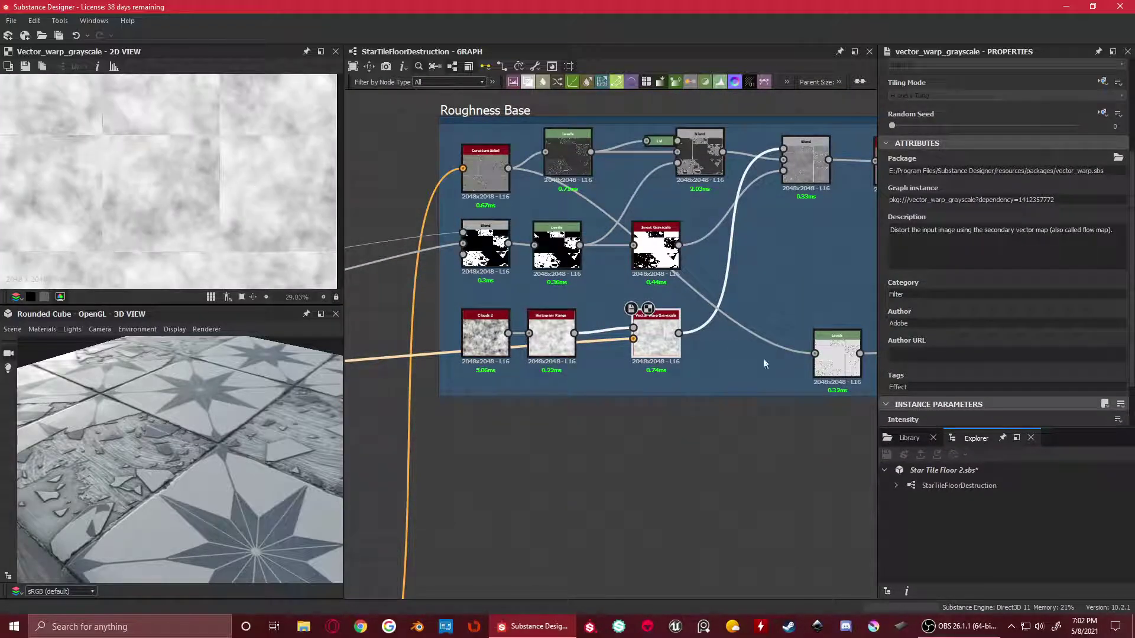
pyautogui.scroll(-4, 111, 168)
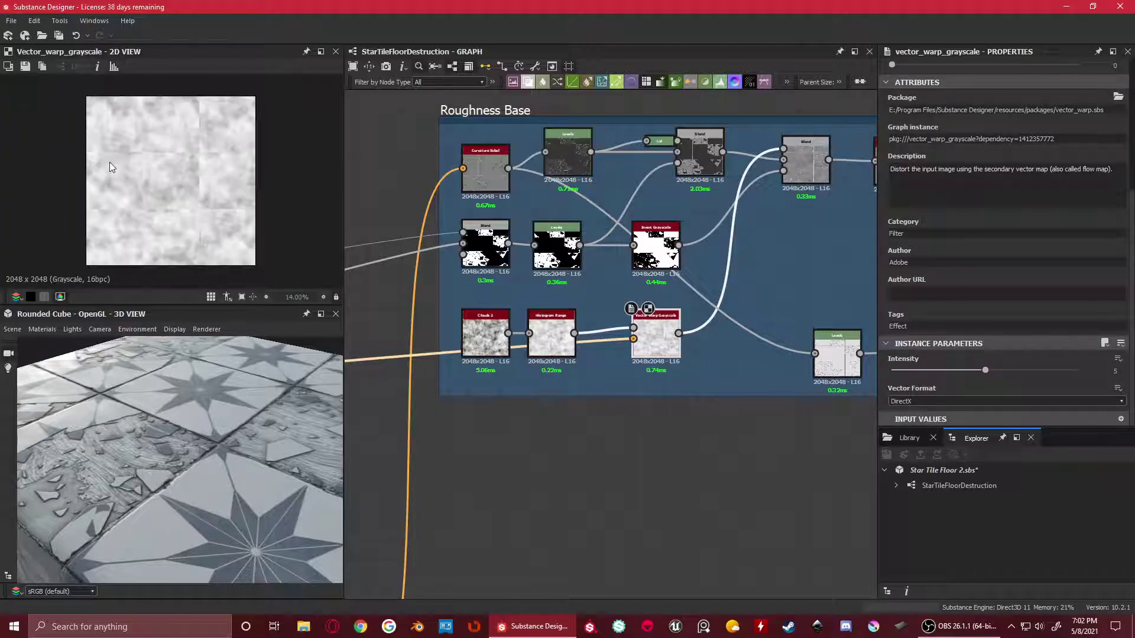
pyautogui.scroll(3, 145, 157)
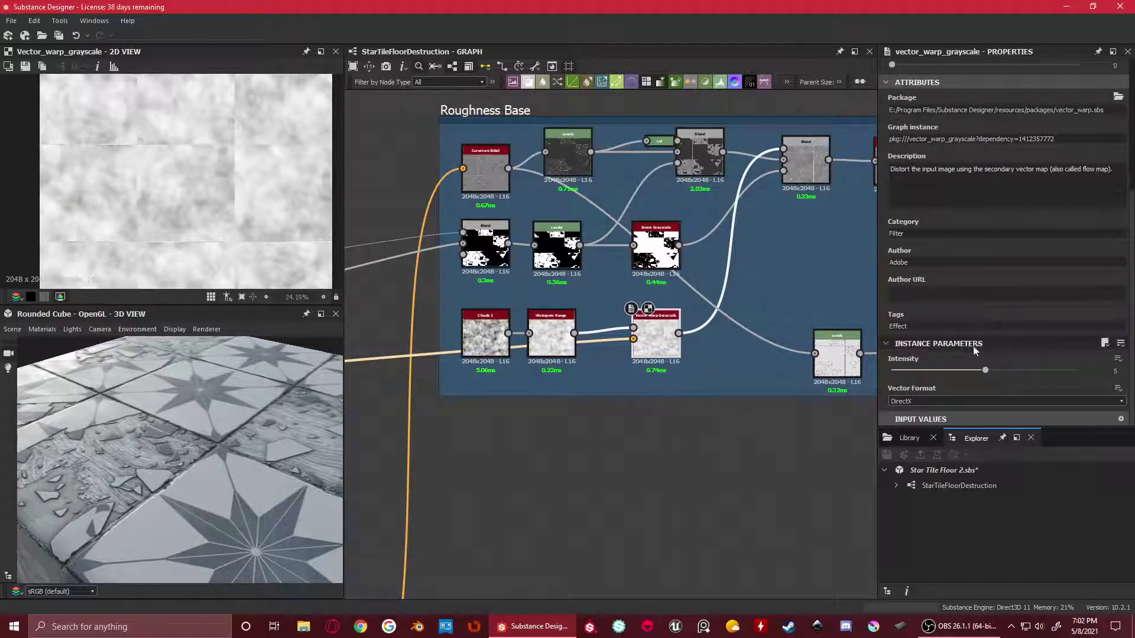
pyautogui.moveTo(731, 270); pyautogui.dragTo(613, 307, button='middle')
pyautogui.scroll(3, 496, 359)
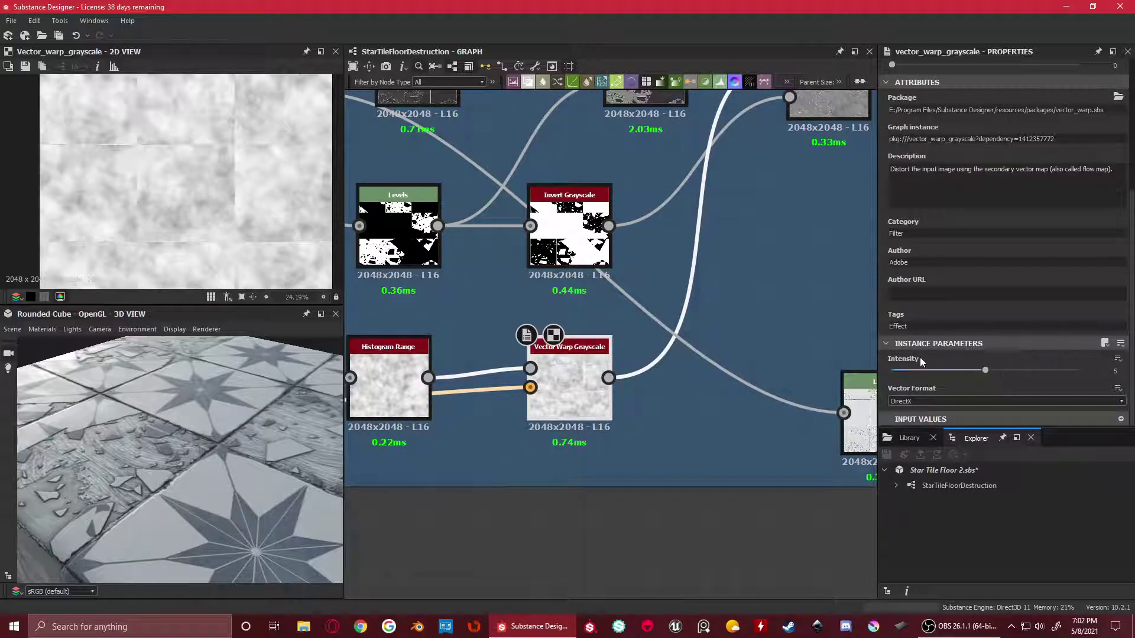
pyautogui.scroll(-2, 738, 355)
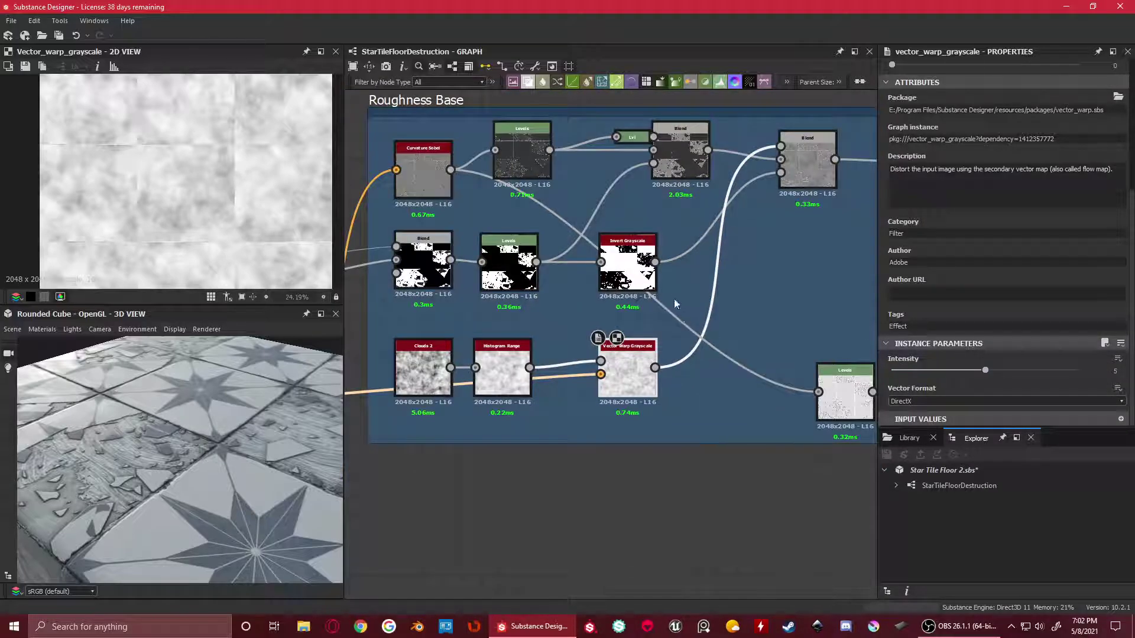
# Preview the second Blend in Roughness Base and examine its opacity, blending mode and inputs
pyautogui.moveTo(676, 304); pyautogui.dragTo(615, 347, button='middle')
pyautogui.moveTo(755, 208); pyautogui.dragTo(651, 307, button='middle')
pyautogui.scroll(3, 652, 307)
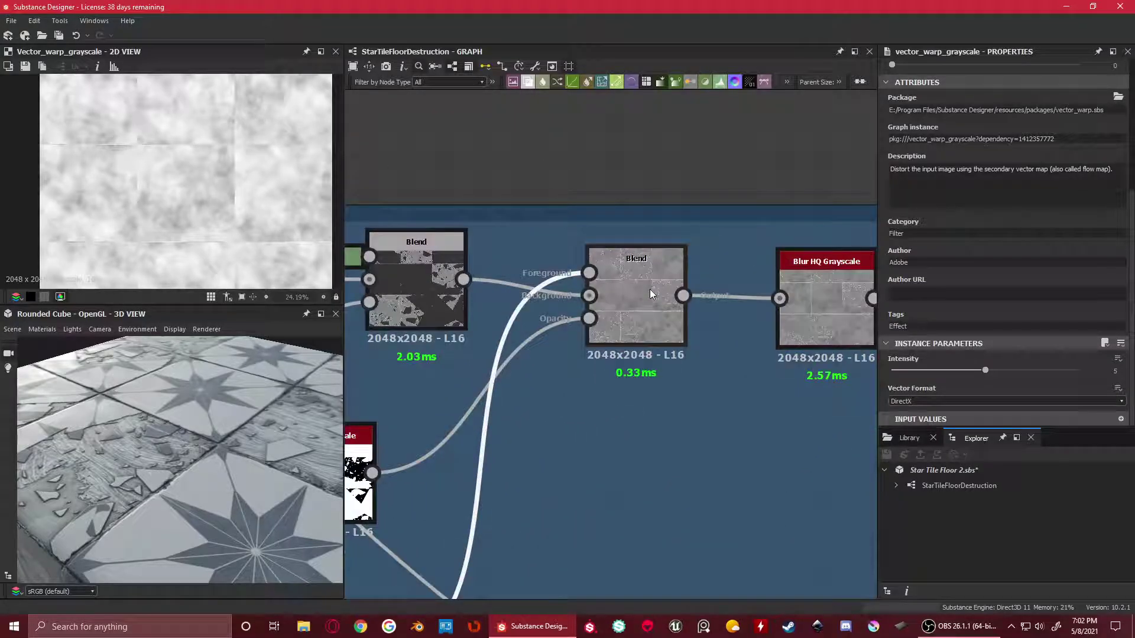
pyautogui.doubleClick(637, 289)
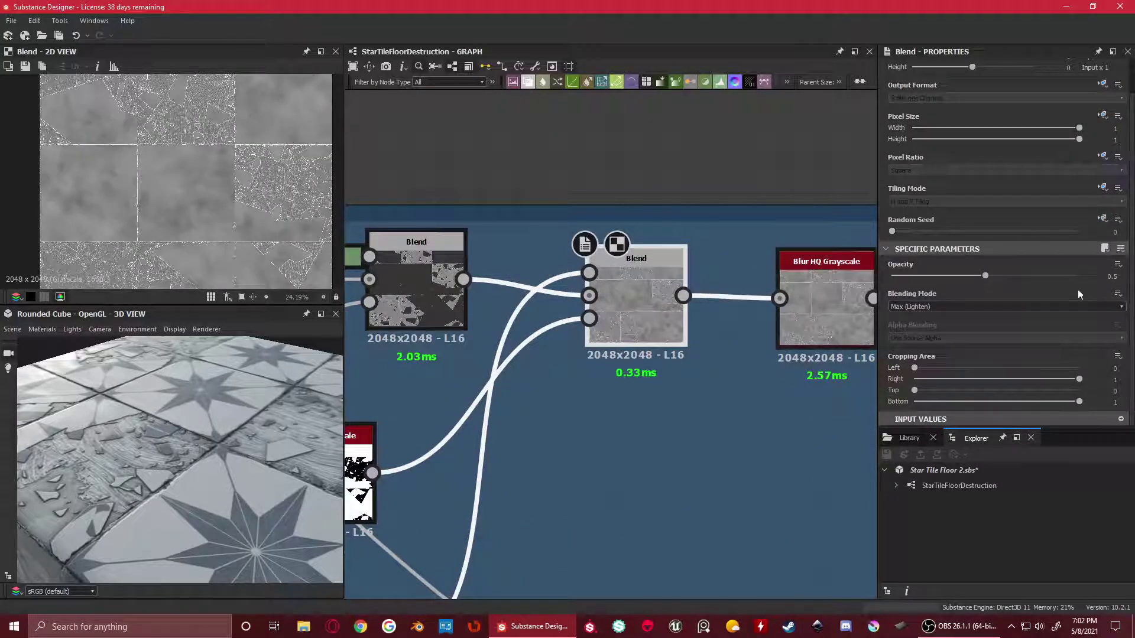
pyautogui.scroll(-3, 567, 313)
pyautogui.scroll(-3, 230, 173)
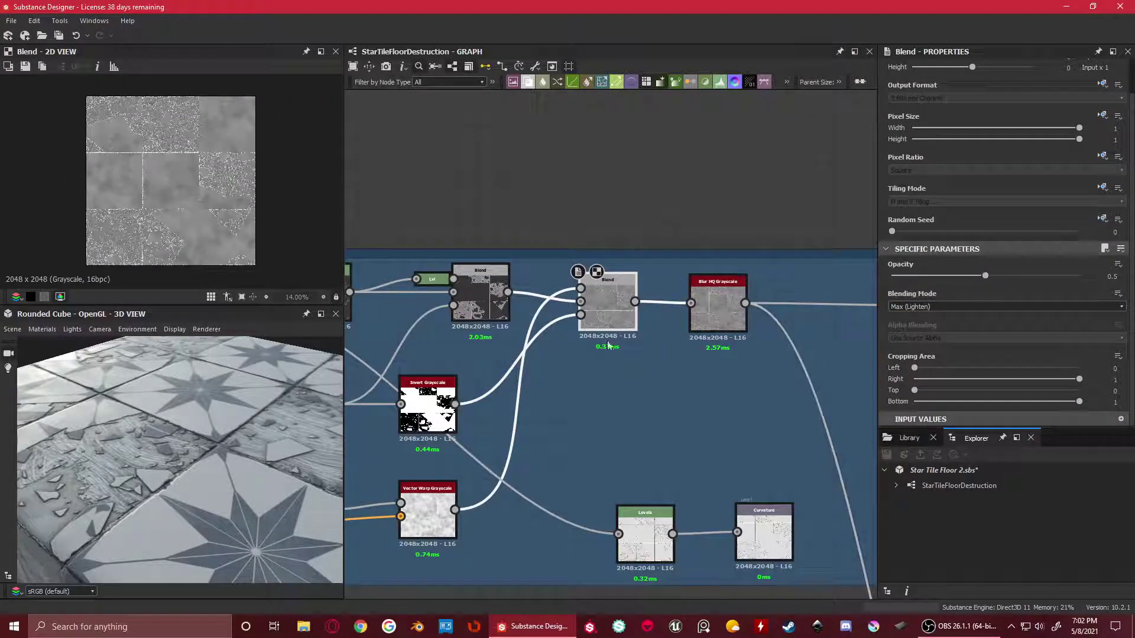
pyautogui.scroll(4, 255, 172)
pyautogui.moveTo(600, 292); pyautogui.dragTo(618, 280)
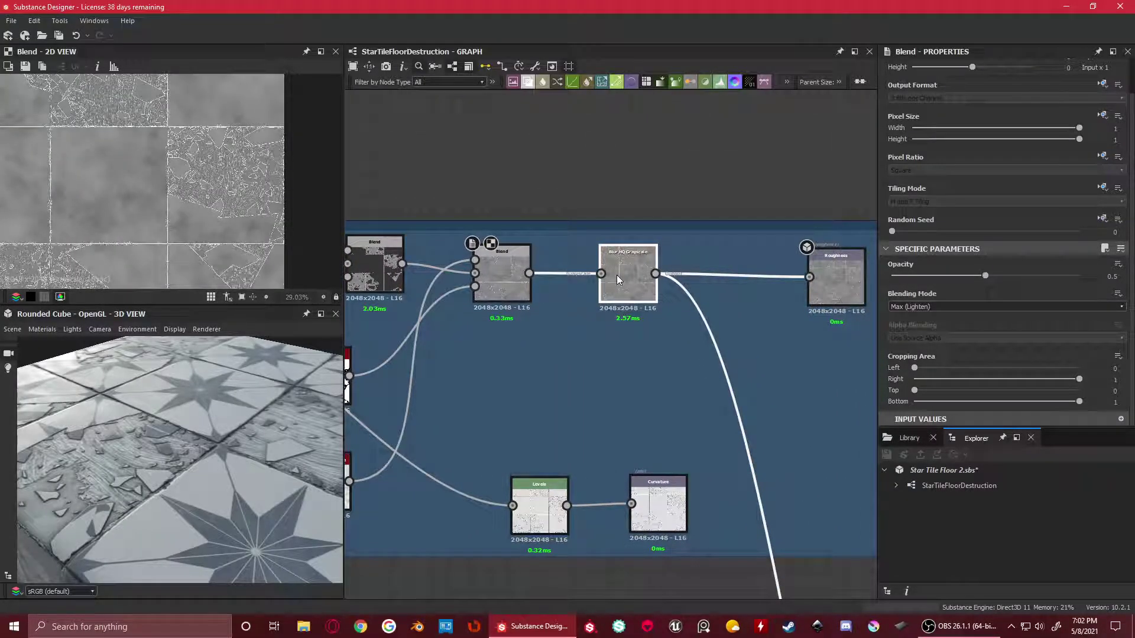
# Preview the Blur HQ Grayscale node and inspect its blurred tile edges and fragments up close
pyautogui.doubleClick(619, 280)
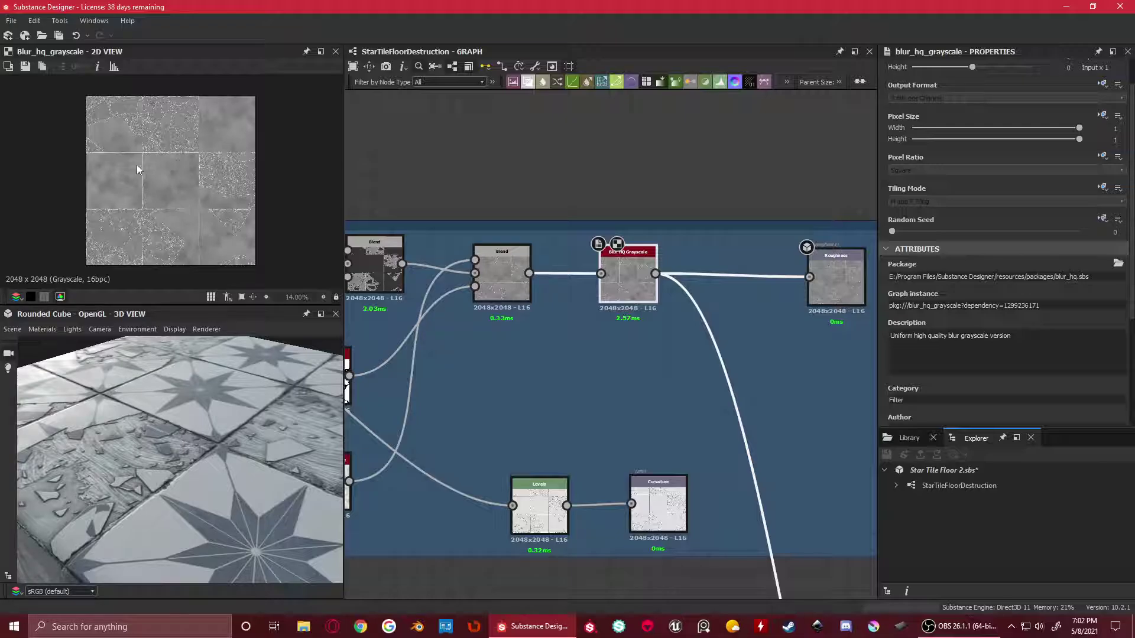
pyautogui.scroll(5, 136, 166)
pyautogui.scroll(7, 171, 165)
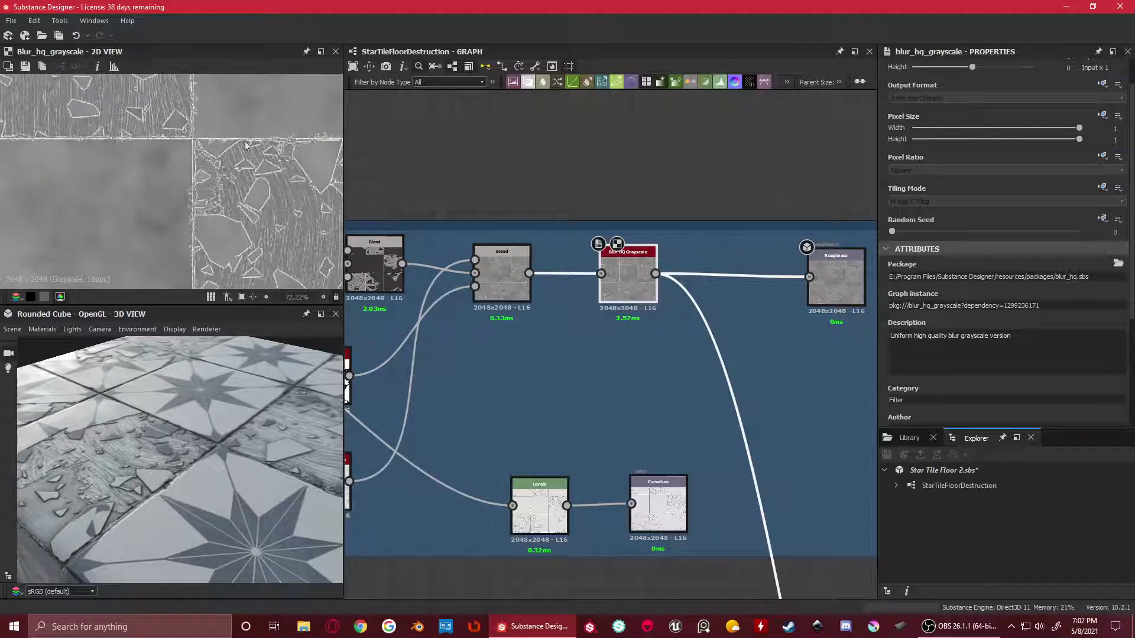
# Preview the Roughness output, compare it with Blur HQ Grayscale and check the blur's intensity and quality
pyautogui.moveTo(823, 276); pyautogui.dragTo(624, 300, button='middle')
pyautogui.click(633, 289)
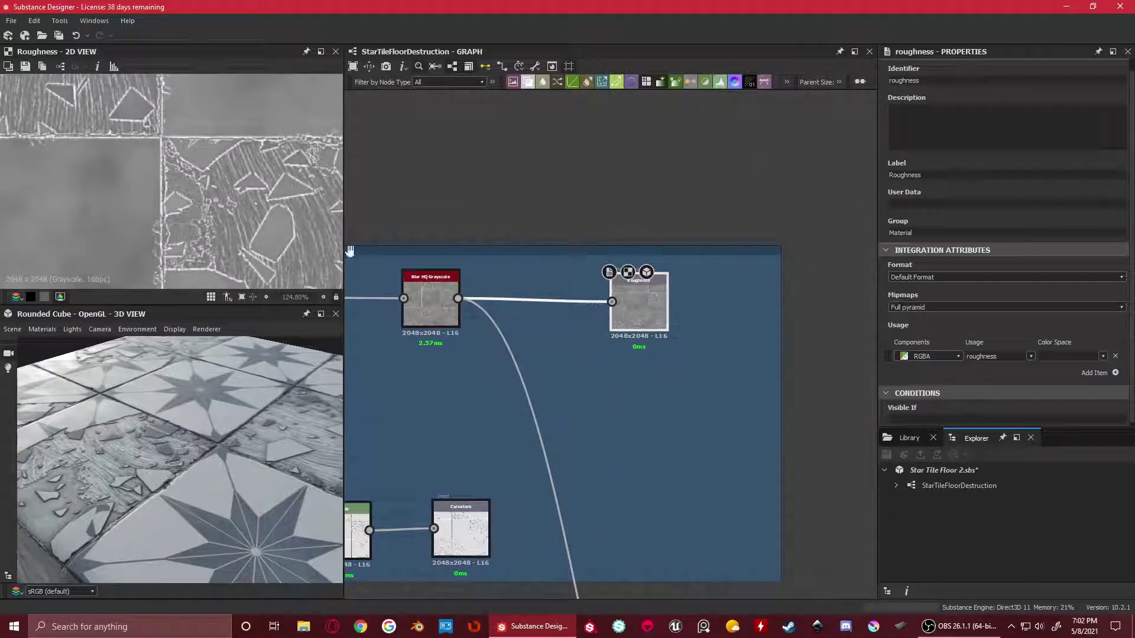
pyautogui.click(414, 279)
pyautogui.scroll(-3, 1108, 342)
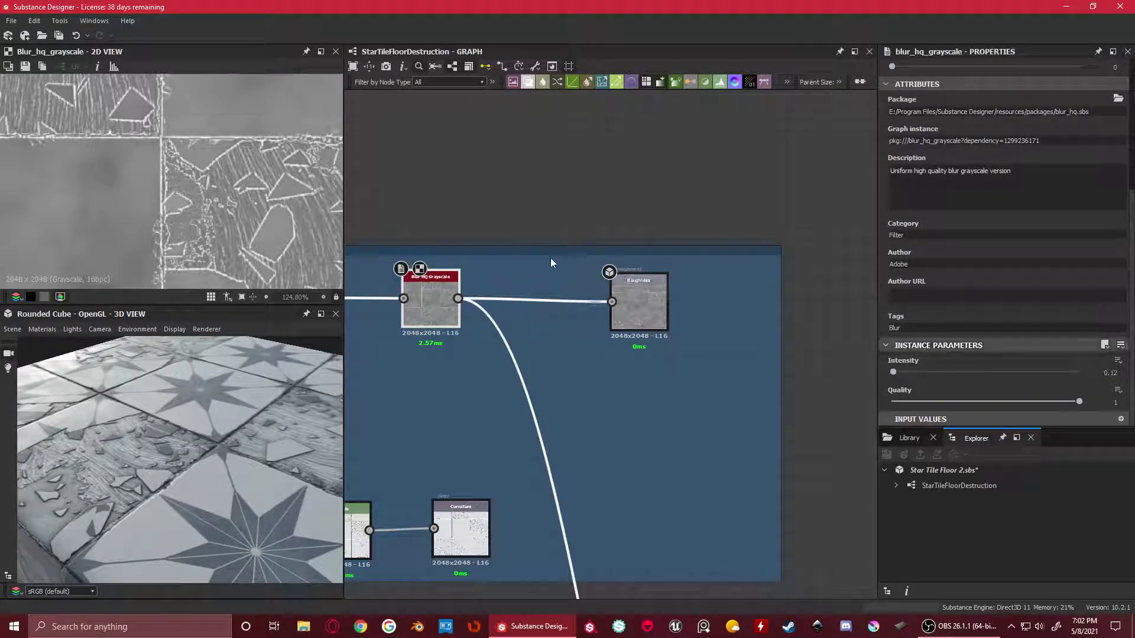
pyautogui.scroll(-1, 151, 143)
pyautogui.click(636, 287)
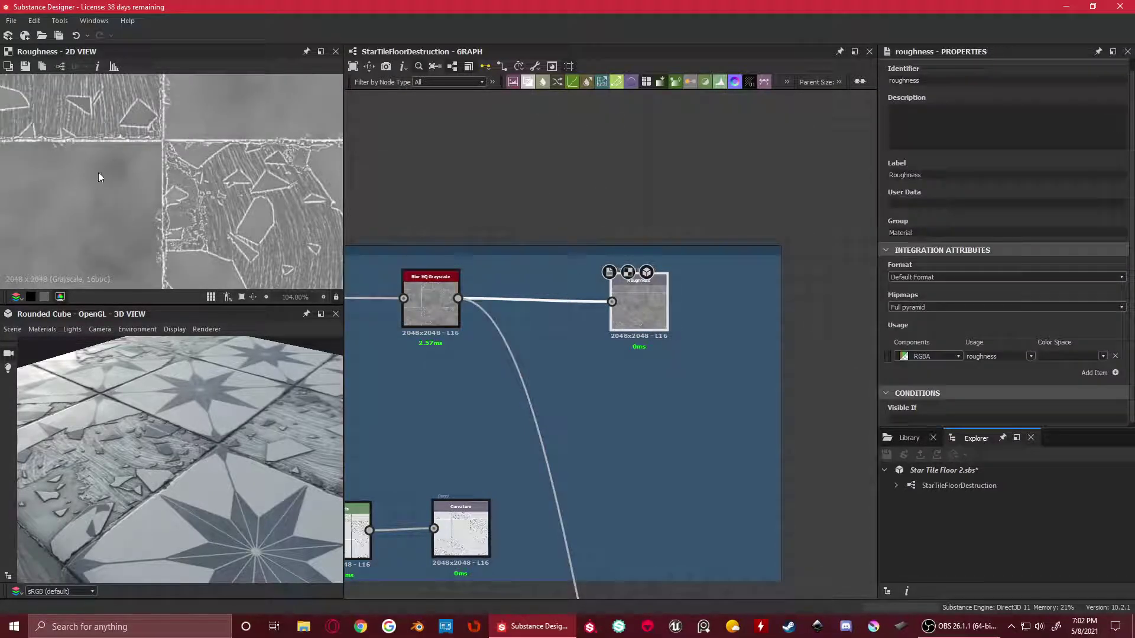
pyautogui.press('f')
pyautogui.scroll(-1, 613, 409)
pyautogui.scroll(-4, 613, 407)
# Preview the lower Levels node in Roughness Base and the Curvature output it feeds, inspecting the edge detail
pyautogui.moveTo(580, 428); pyautogui.dragTo(644, 335, button='middle')
pyautogui.scroll(6, 597, 356)
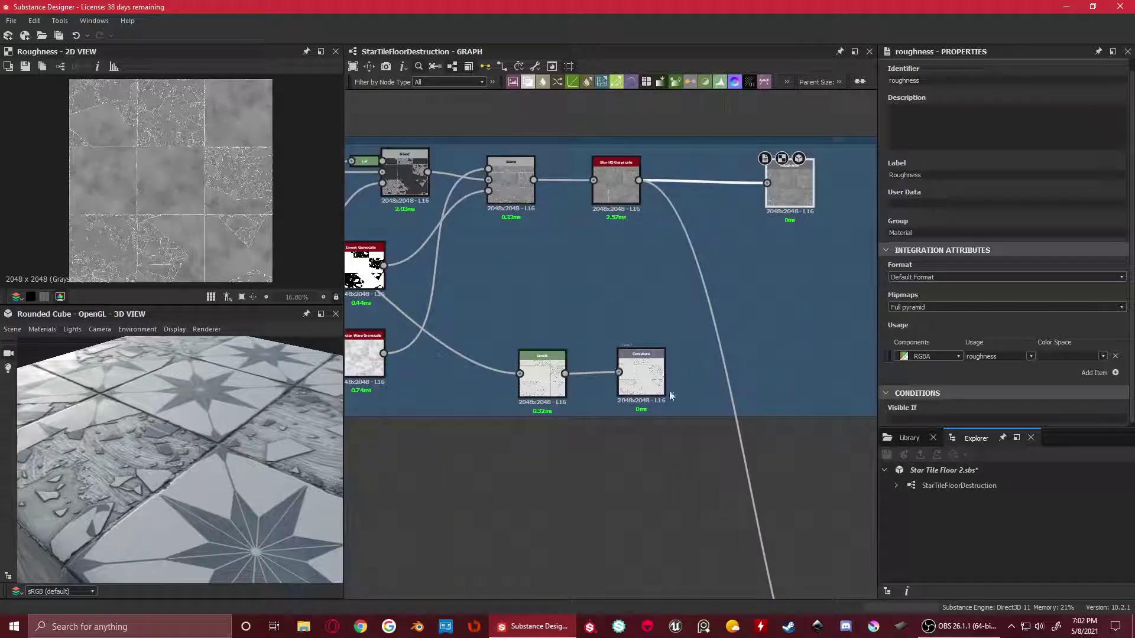
pyautogui.moveTo(443, 288); pyautogui.dragTo(667, 385)
pyautogui.doubleClick(498, 362)
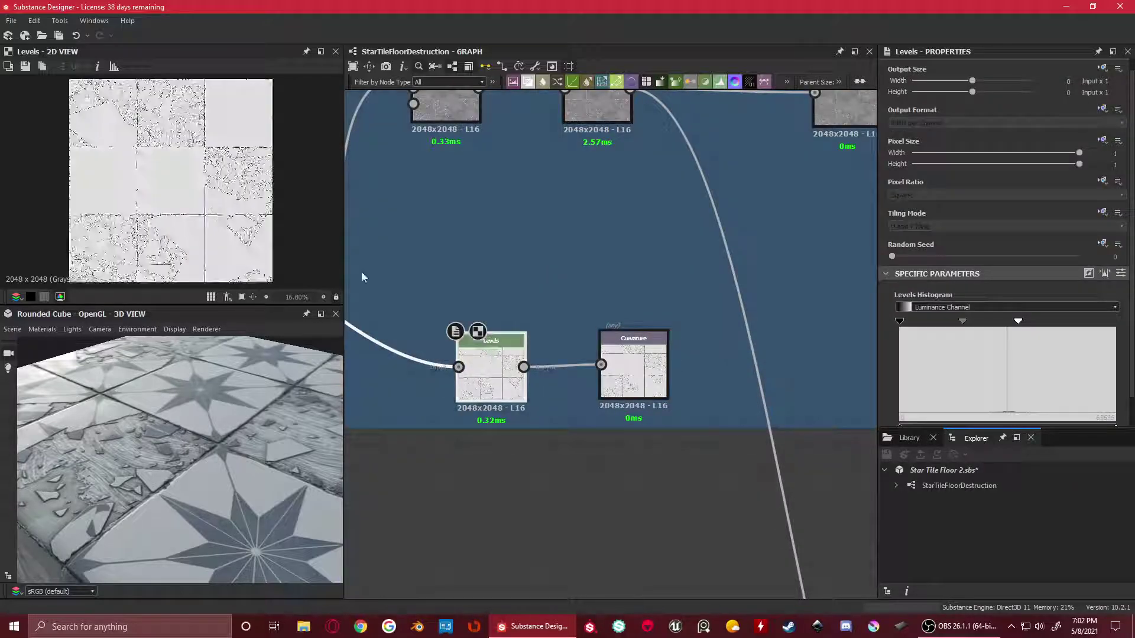
pyautogui.doubleClick(639, 342)
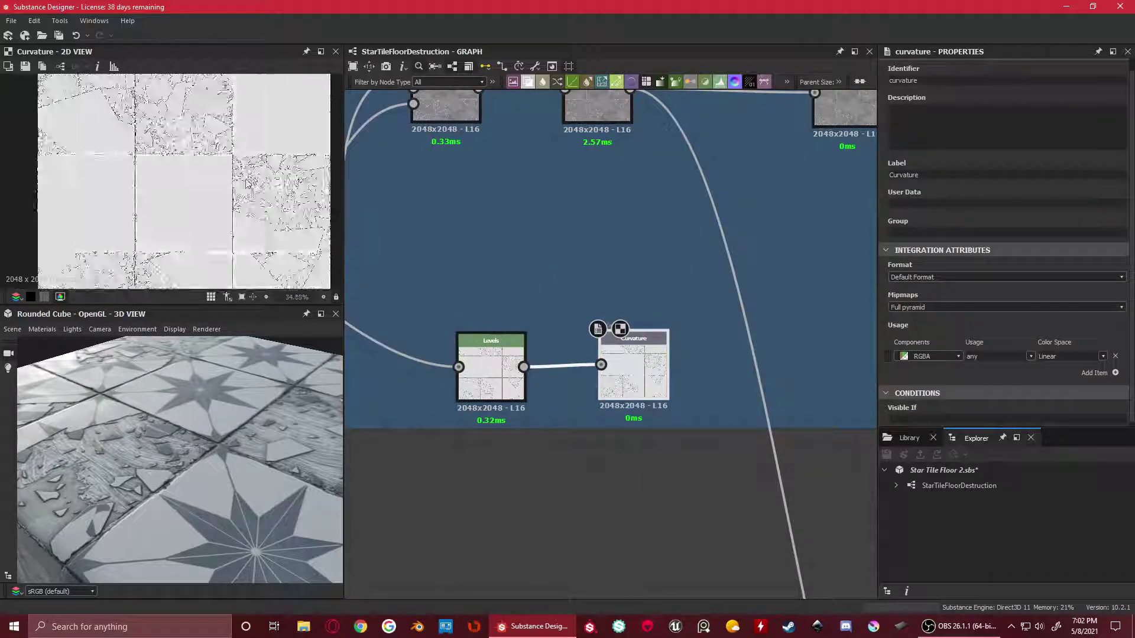
pyautogui.scroll(-3, 180, 185)
pyautogui.scroll(5, 177, 183)
pyautogui.scroll(2, 120, 181)
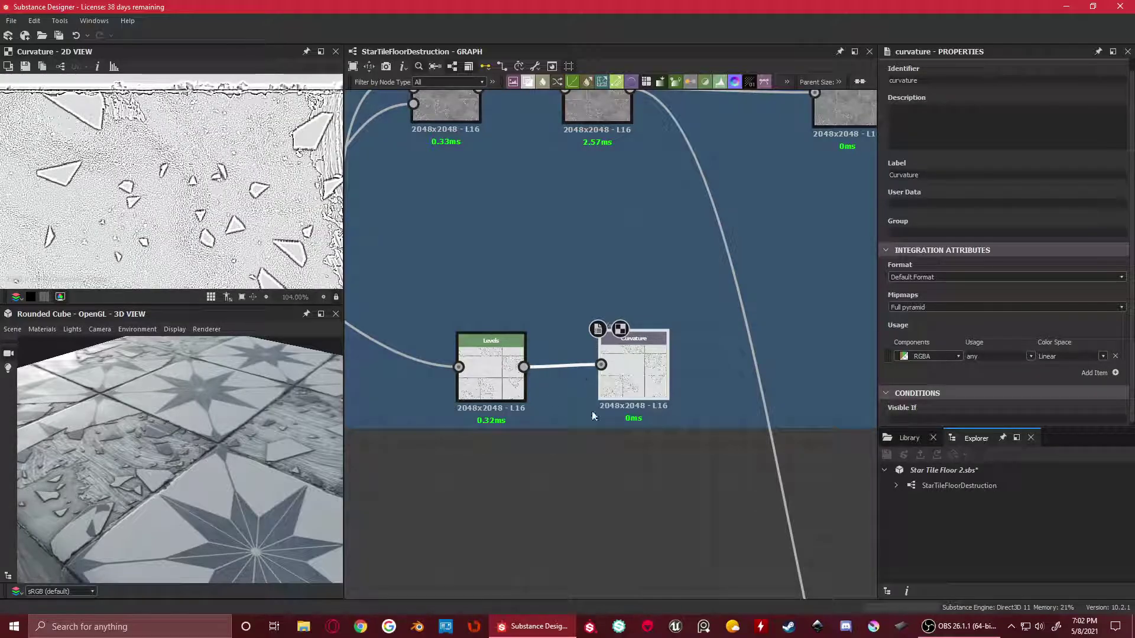
# Trace the Curvature branch back to the Curvature Sobel node and preview that source
pyautogui.moveTo(644, 416); pyautogui.dragTo(712, 425, button='middle')
pyautogui.moveTo(711, 425); pyautogui.dragTo(502, 280)
pyautogui.click(541, 340)
pyautogui.scroll(-4, 123, 185)
pyautogui.scroll(-1, 545, 297)
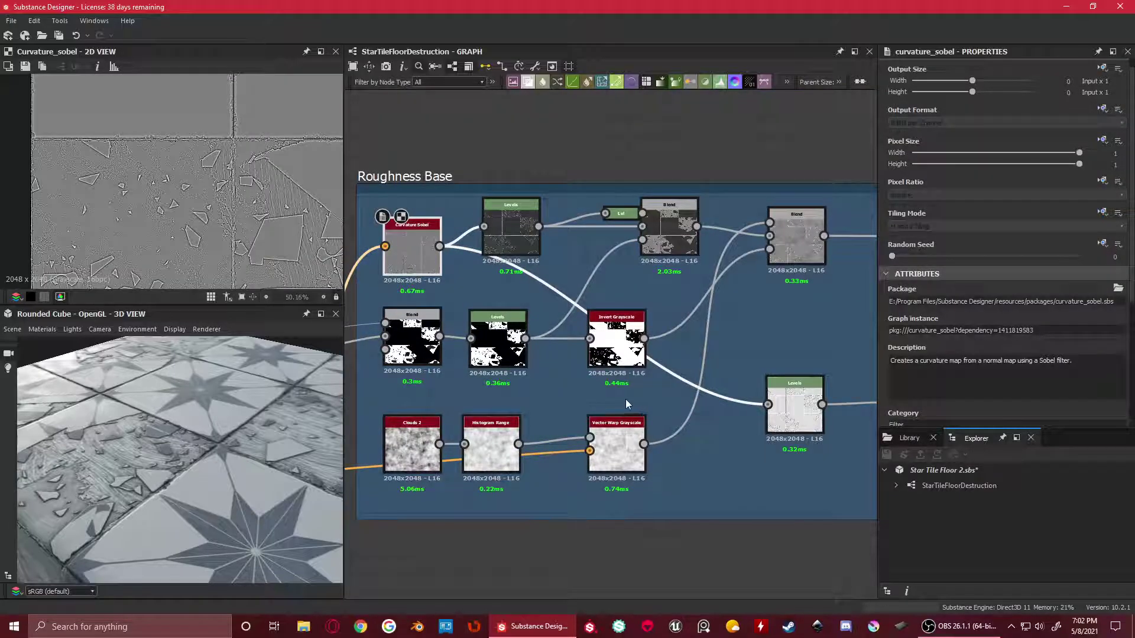
# Examine the histogram of the Levels node after Curvature Sobel and preview the Curvature output again
pyautogui.moveTo(615, 402); pyautogui.dragTo(492, 370, button='middle')
pyautogui.click(671, 372)
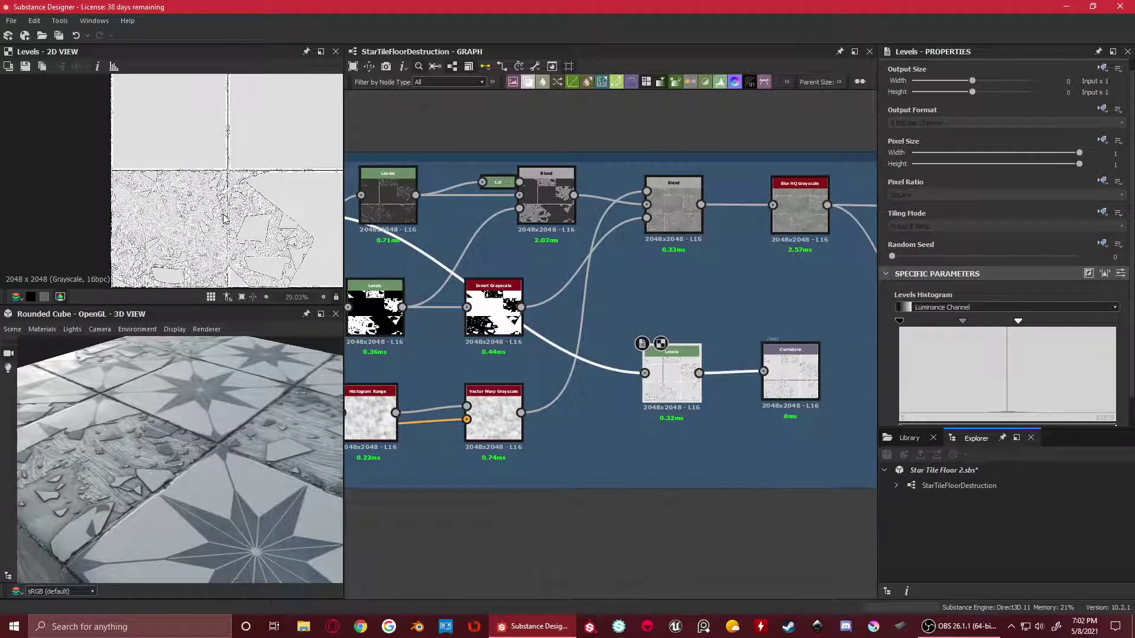
pyautogui.scroll(4, 195, 223)
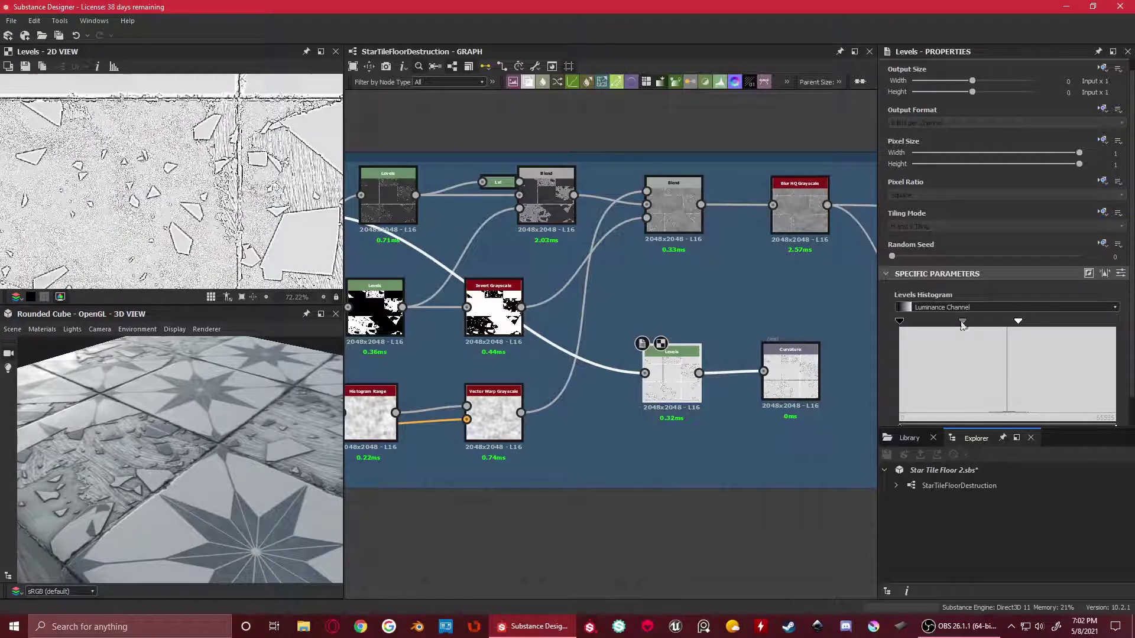
pyautogui.scroll(-1, 949, 348)
pyautogui.moveTo(585, 317); pyautogui.dragTo(308, 278, button='middle')
pyautogui.doubleClick(535, 325)
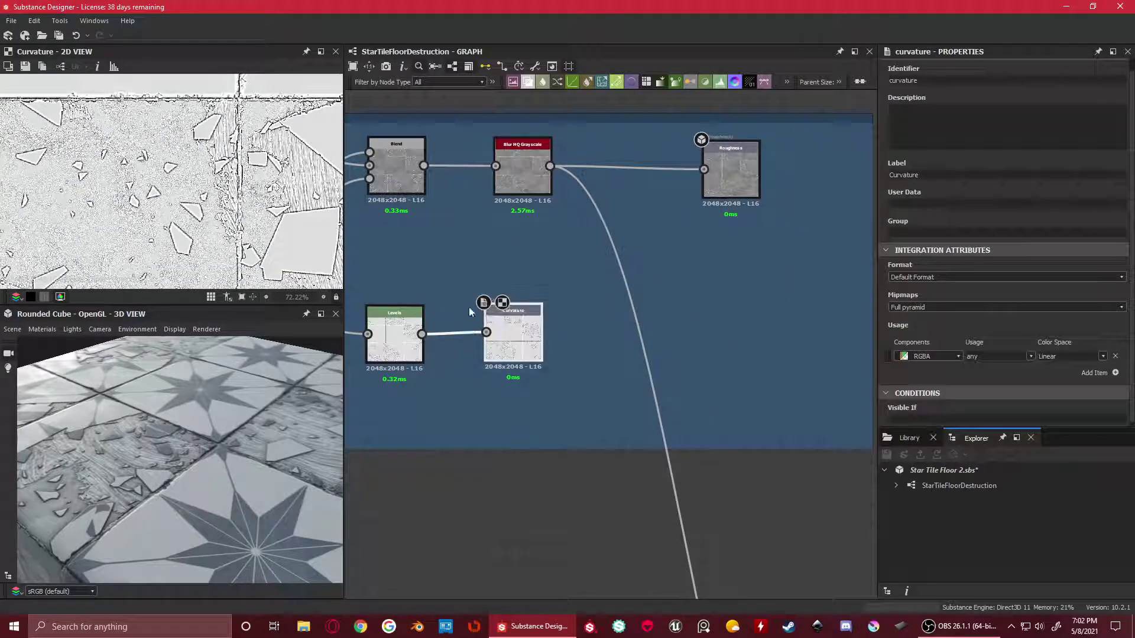
# Go to the Height Base frame, preview its Multiply Blend mask and inspect the fragment shapes
pyautogui.scroll(-4, 227, 193)
pyautogui.scroll(-4, 662, 350)
pyautogui.moveTo(624, 437); pyautogui.dragTo(712, 266, button='middle')
pyautogui.scroll(-4, 668, 361)
pyautogui.moveTo(642, 345); pyautogui.dragTo(616, 94, button='middle')
pyautogui.scroll(4, 492, 232)
pyautogui.moveTo(488, 233); pyautogui.dragTo(585, 293, button='middle')
pyautogui.scroll(3, 585, 292)
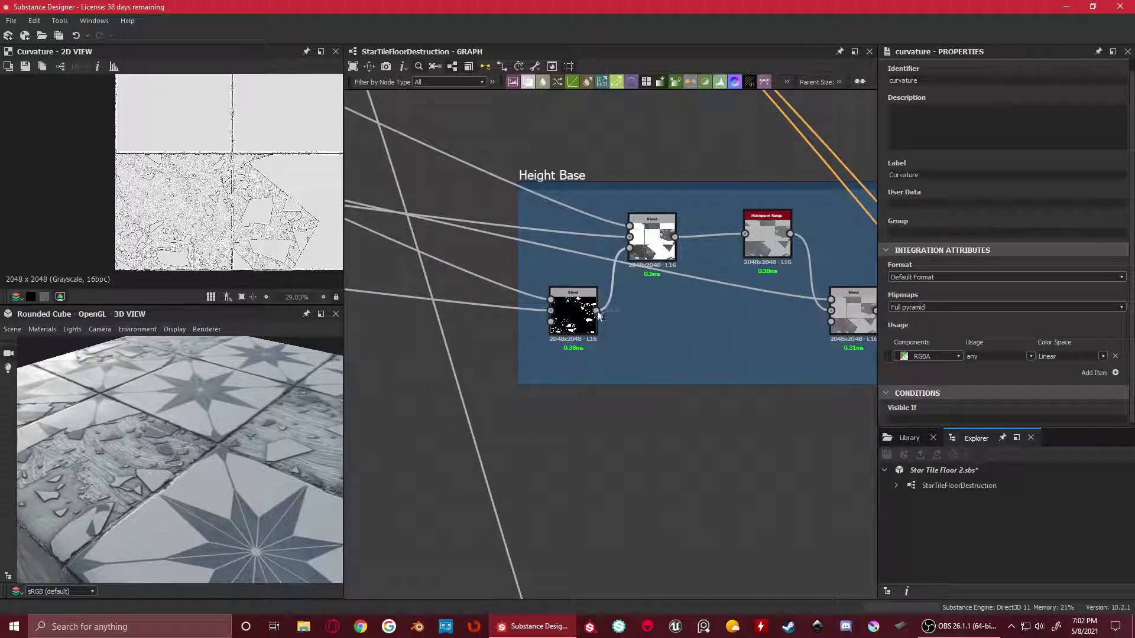
pyautogui.doubleClick(585, 310)
pyautogui.scroll(-5, 570, 357)
pyautogui.press('f')
pyautogui.scroll(4, 182, 158)
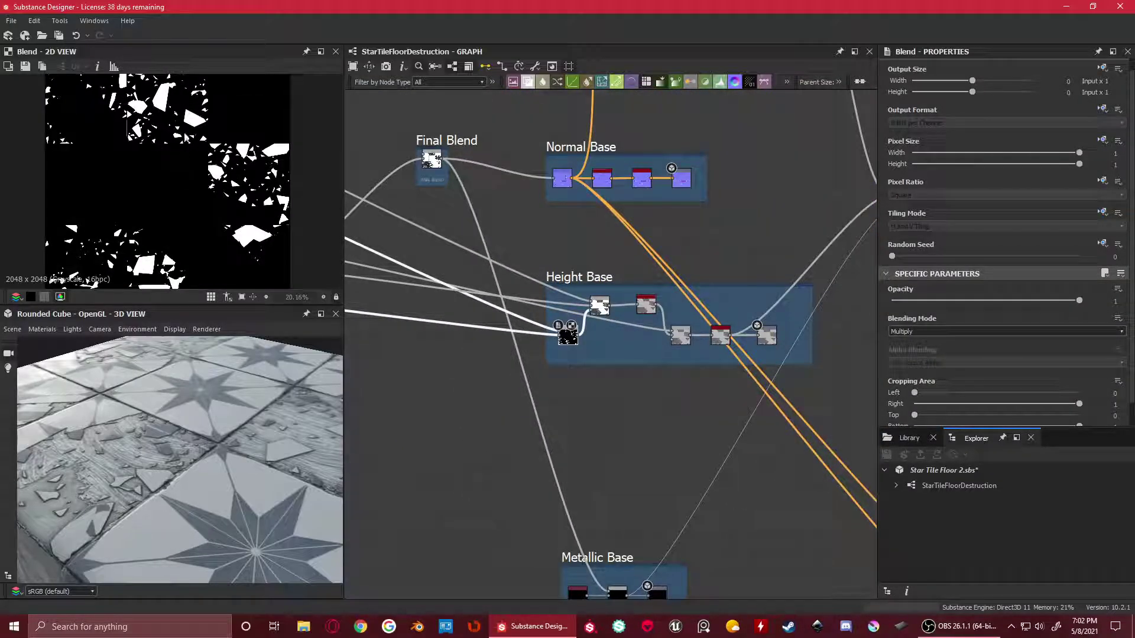
pyautogui.moveTo(191, 146); pyautogui.dragTo(207, 192, button='middle')
# Trace the Height Base inputs back to the fragment frame and preview the Blend after its Histogram Range node
pyautogui.scroll(-3, 585, 296)
pyautogui.moveTo(532, 284); pyautogui.dragTo(699, 400, button='middle')
pyautogui.moveTo(498, 332); pyautogui.dragTo(668, 478, button='middle')
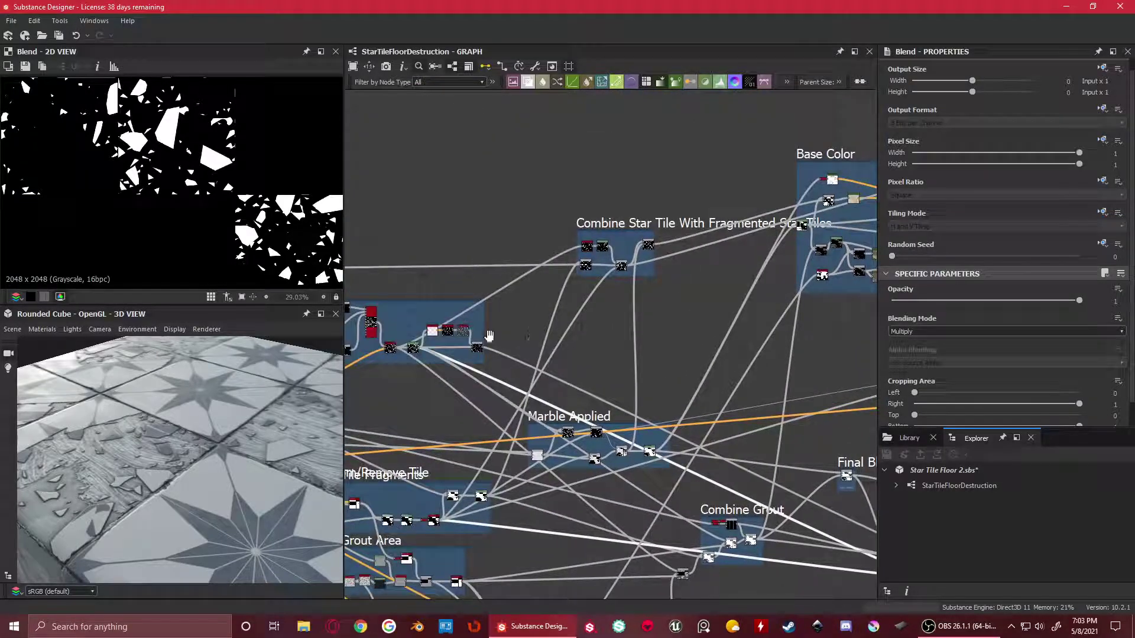
pyautogui.moveTo(474, 345); pyautogui.dragTo(562, 341, button='middle')
pyautogui.scroll(5, 562, 340)
pyautogui.scroll(2, 562, 340)
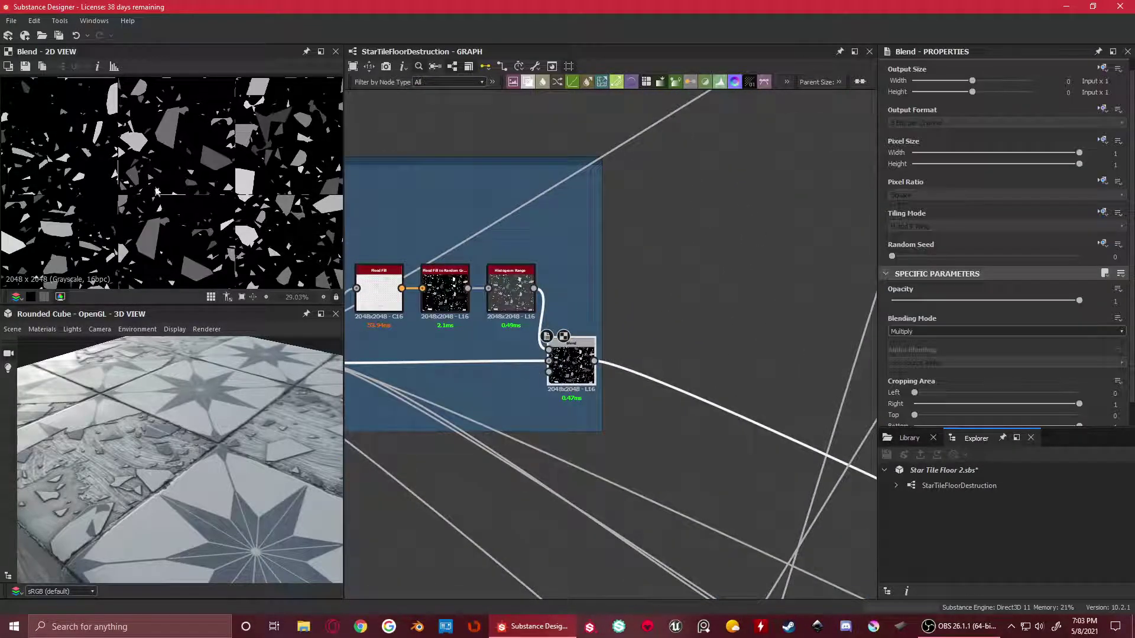
# Return to Height Base, preview the Min (Darken) Blend before Histogram Range and inspect its tiles and fragments
pyautogui.scroll(-3, 184, 147)
pyautogui.scroll(-5, 663, 358)
pyautogui.moveTo(703, 378); pyautogui.dragTo(384, 247, button='middle')
pyautogui.moveTo(798, 424); pyautogui.dragTo(667, 368, button='middle')
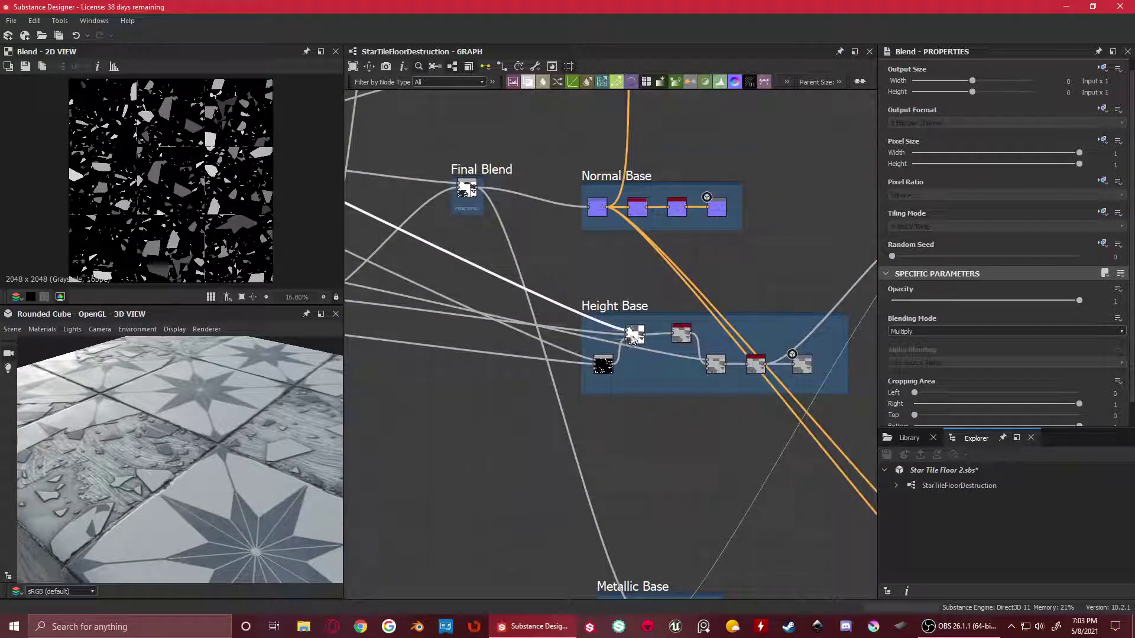
pyautogui.scroll(5, 663, 335)
pyautogui.doubleClick(625, 340)
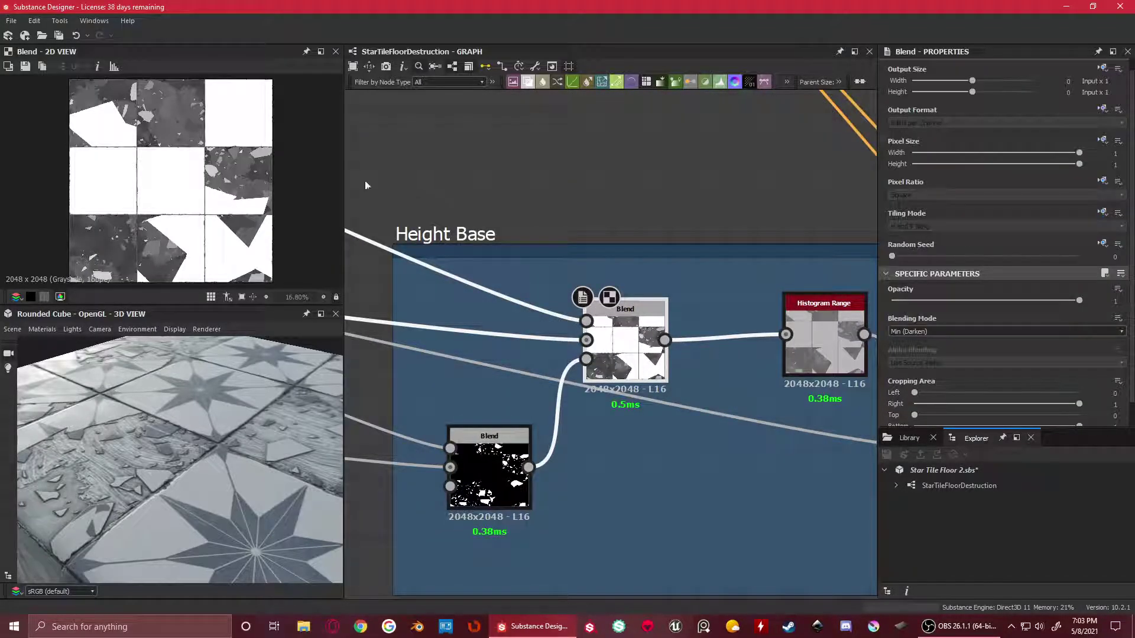
pyautogui.scroll(3, 155, 108)
pyautogui.moveTo(155, 108); pyautogui.dragTo(162, 154, button='middle')
# Trace the Min (Darken) Blend's background back to Combine Grout and preview that frame's last Blend
pyautogui.scroll(-4, 562, 389)
pyautogui.moveTo(474, 398); pyautogui.dragTo(834, 405, button='middle')
pyautogui.scroll(3, 504, 375)
pyautogui.scroll(-3, 504, 375)
pyautogui.scroll(3, 565, 372)
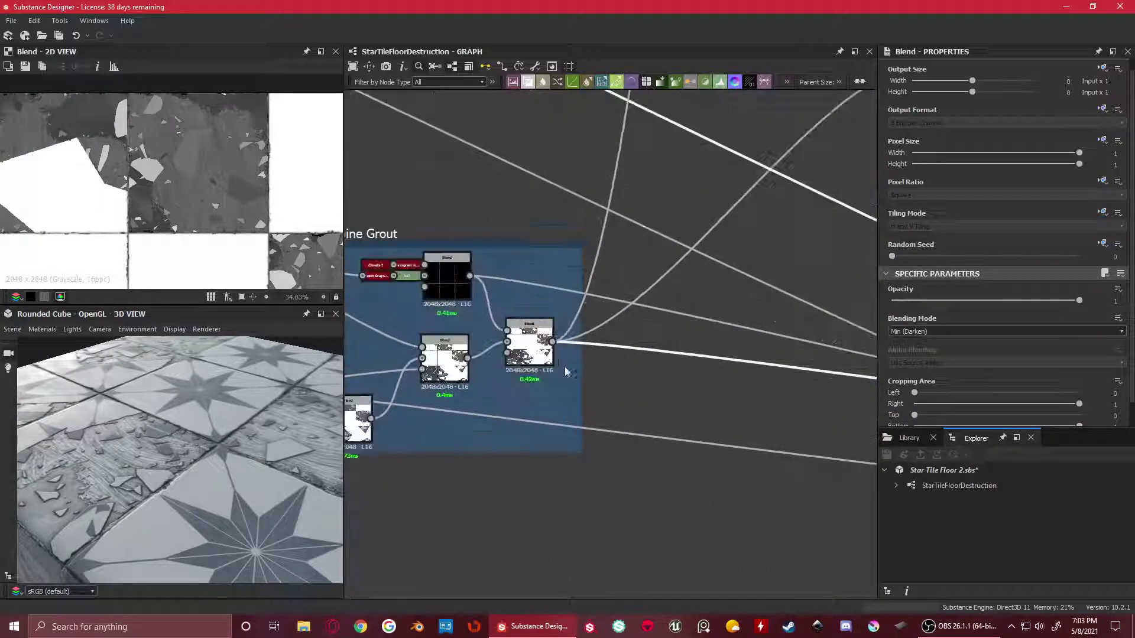
pyautogui.click(534, 349)
pyautogui.doubleClick(534, 348)
pyautogui.scroll(-3, 711, 388)
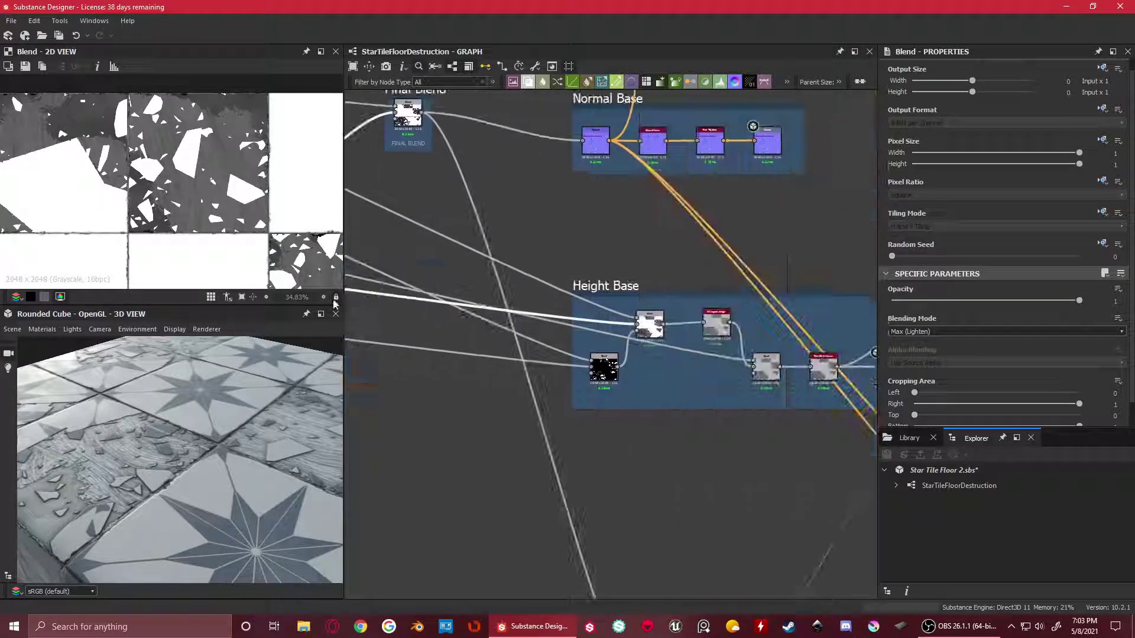
pyautogui.moveTo(591, 355); pyautogui.dragTo(709, 391, button='middle')
pyautogui.scroll(-2, 184, 171)
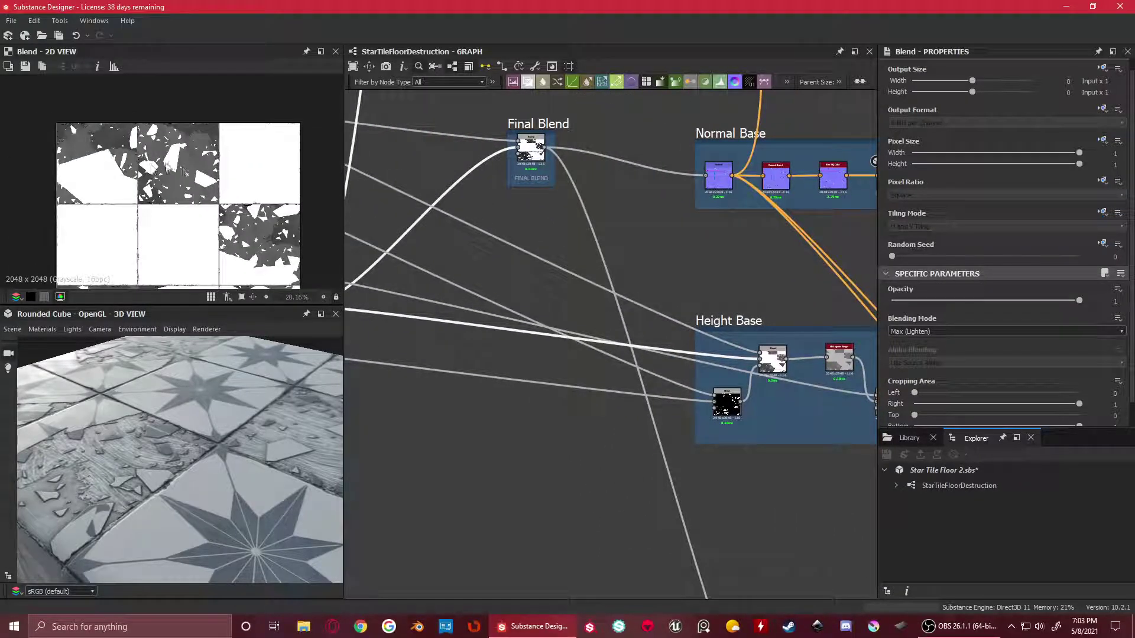
pyautogui.scroll(2, 168, 160)
# Trace the Min (Darken) Blend's foreground back to the fragment frame and examine the varied fragment brightness in its Multiply Blend
pyautogui.moveTo(577, 369); pyautogui.dragTo(400, 352, button='middle')
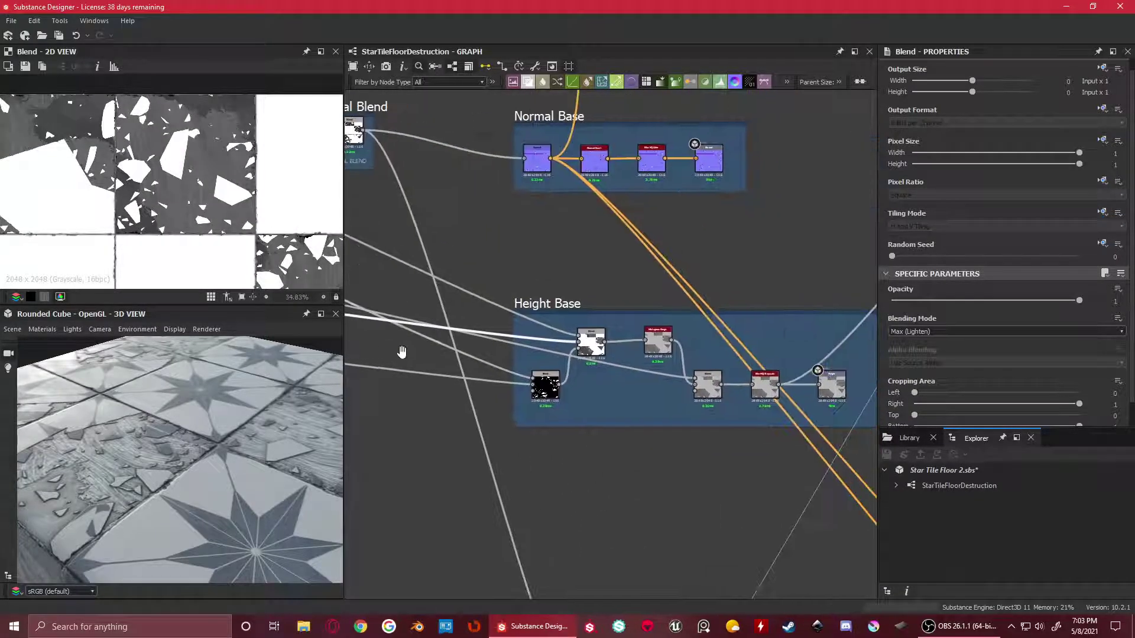
pyautogui.scroll(3, 703, 377)
pyautogui.scroll(-4, 594, 379)
pyautogui.moveTo(532, 354); pyautogui.dragTo(856, 517, button='middle')
pyautogui.moveTo(378, 297); pyautogui.dragTo(739, 436, button='middle')
pyautogui.scroll(2, 668, 422)
pyautogui.doubleClick(598, 382)
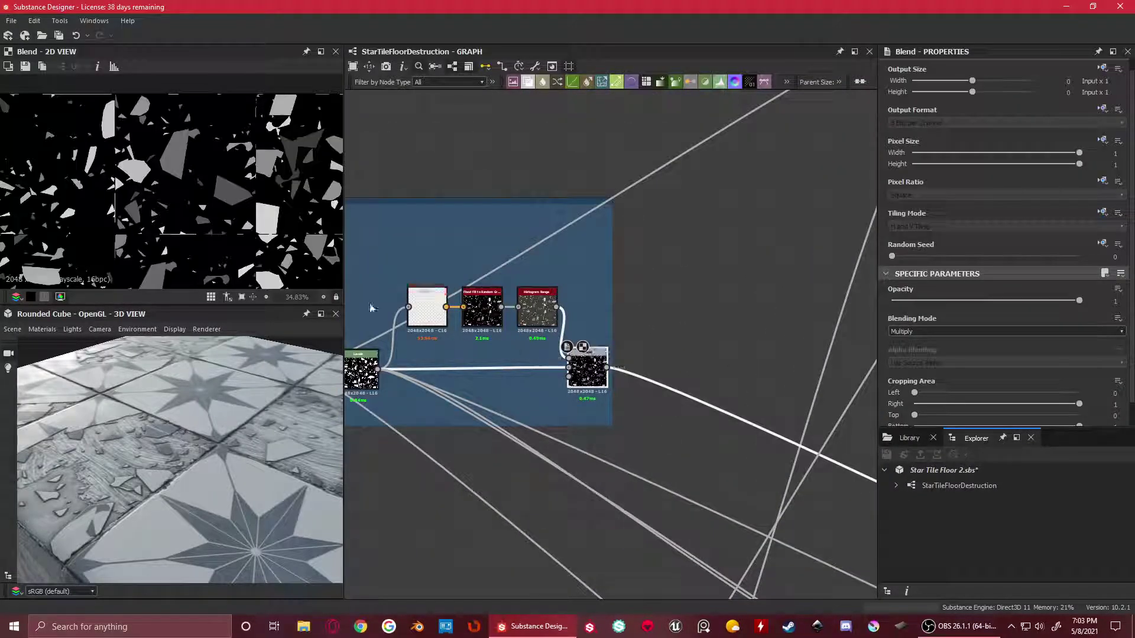
pyautogui.press('f')
pyautogui.scroll(5, 146, 134)
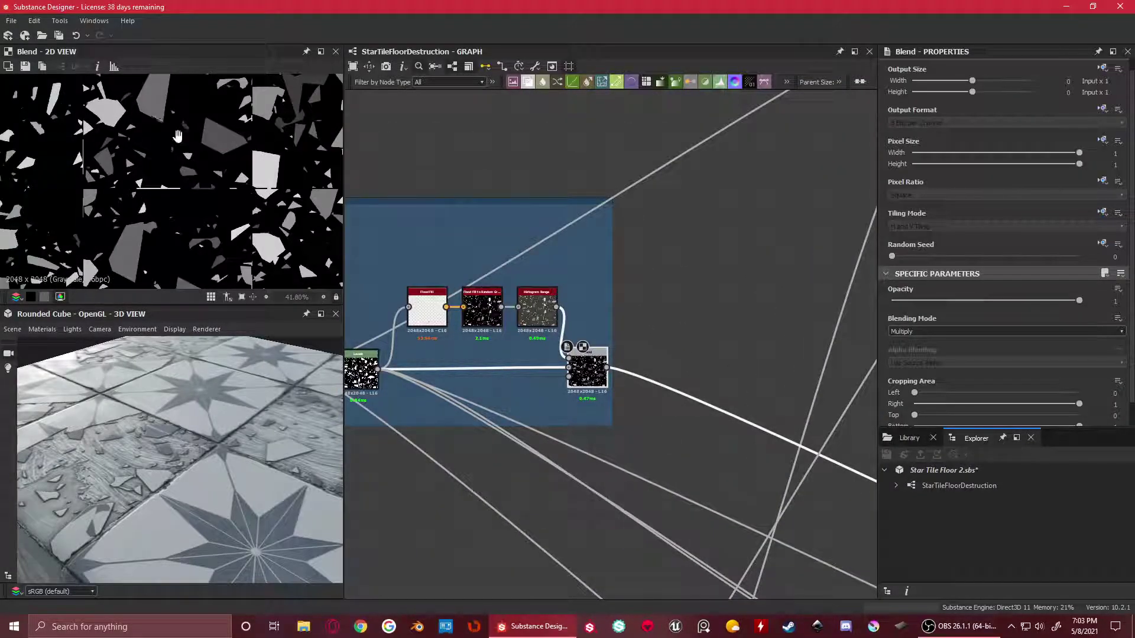
pyautogui.moveTo(136, 89); pyautogui.dragTo(127, 137, button='middle')
pyautogui.scroll(-1, 179, 171)
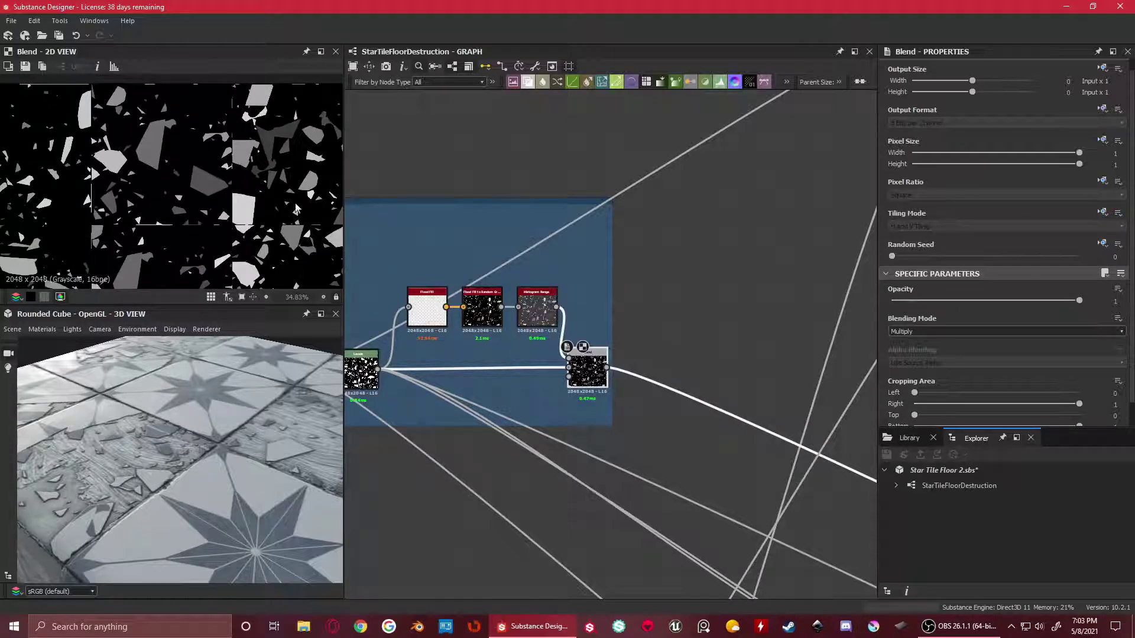
# Preview the Height Base Min (Darken) Blend again, test its opacity, return it to 1 and inspect the fragments
pyautogui.scroll(-1, 296, 208)
pyautogui.scroll(-3, 544, 296)
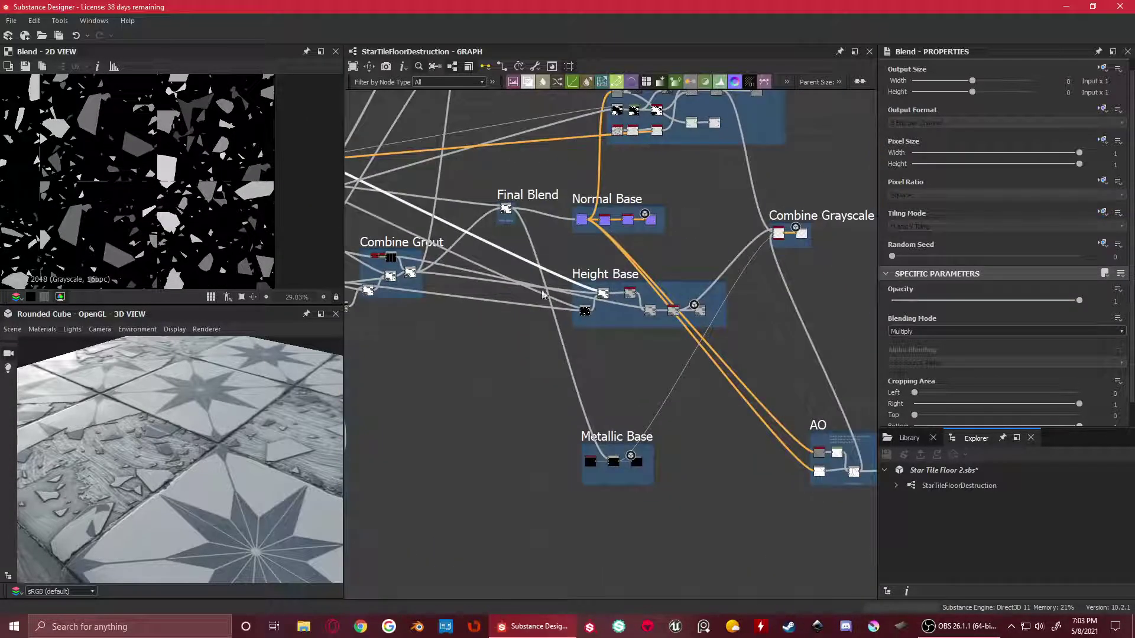
pyautogui.scroll(4, 556, 307)
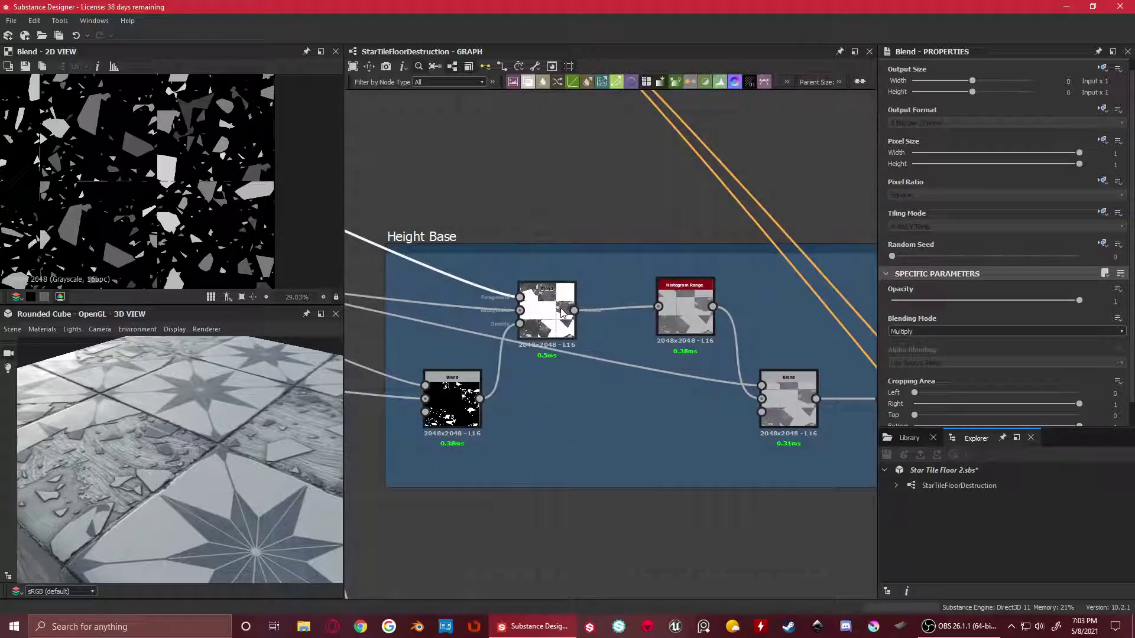
pyautogui.doubleClick(557, 314)
pyautogui.scroll(1, 51, 133)
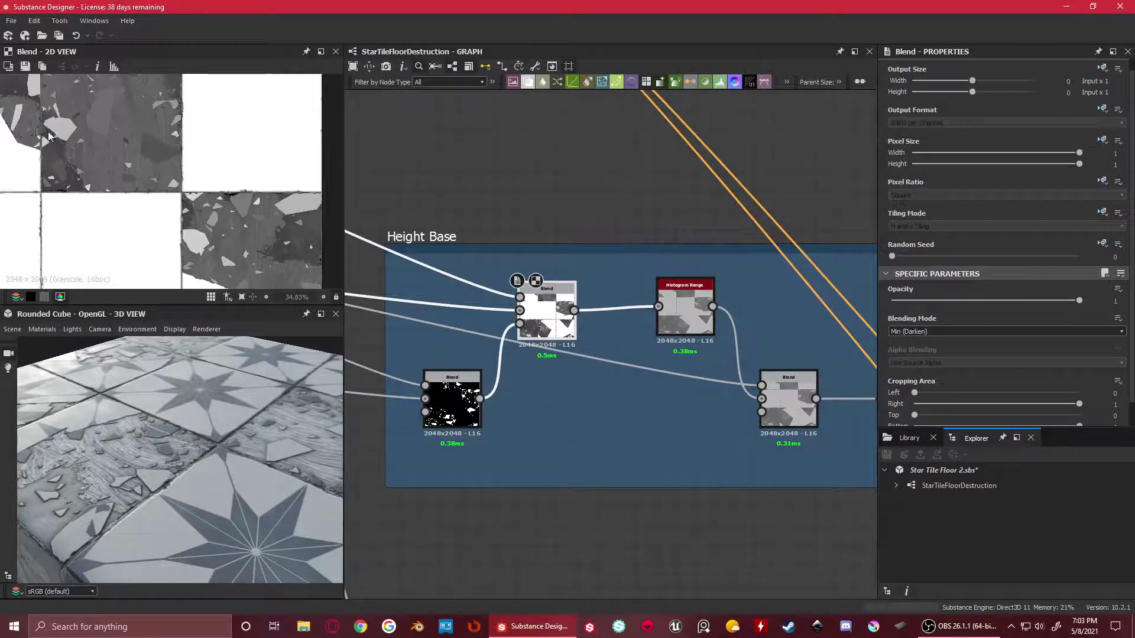
pyautogui.moveTo(51, 133); pyautogui.dragTo(147, 199, button='middle')
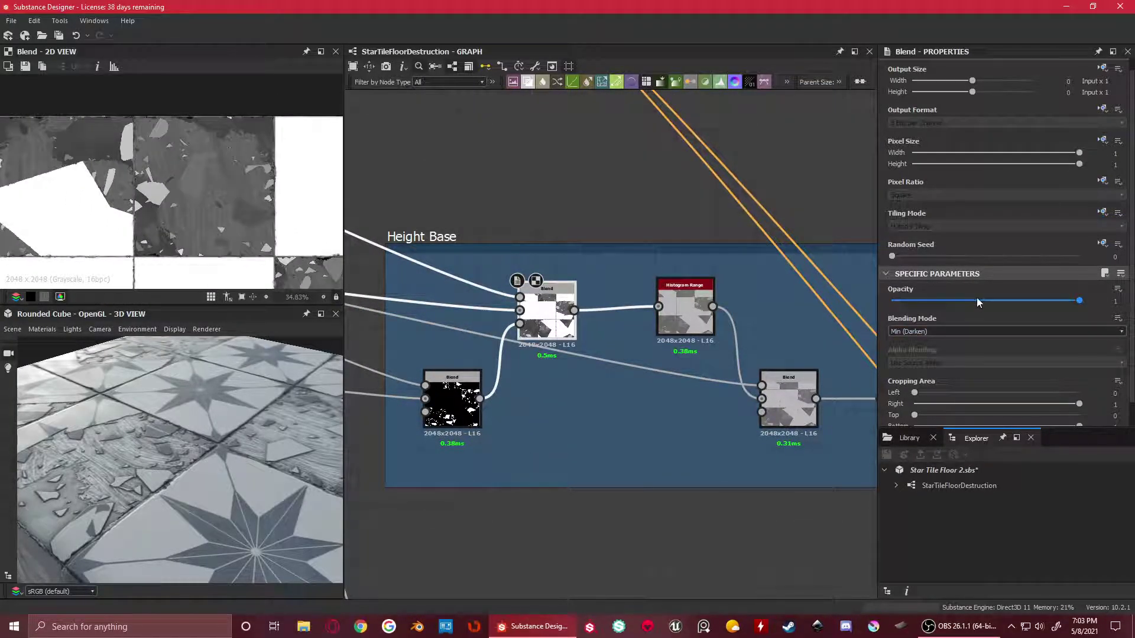
pyautogui.moveTo(976, 297); pyautogui.dragTo(1104, 313)
pyautogui.scroll(4, 146, 176)
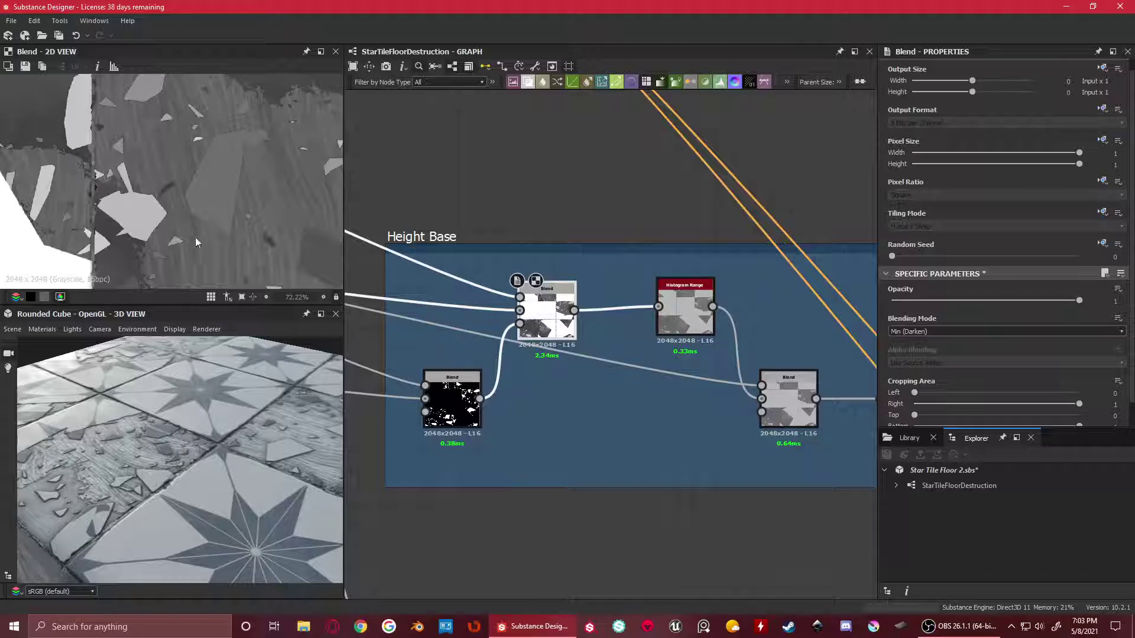
# Compare the black-and-white Multiply Blend mask in Height Base with the Min (Darken) Blend and inspect the fragments
pyautogui.scroll(-4, 196, 242)
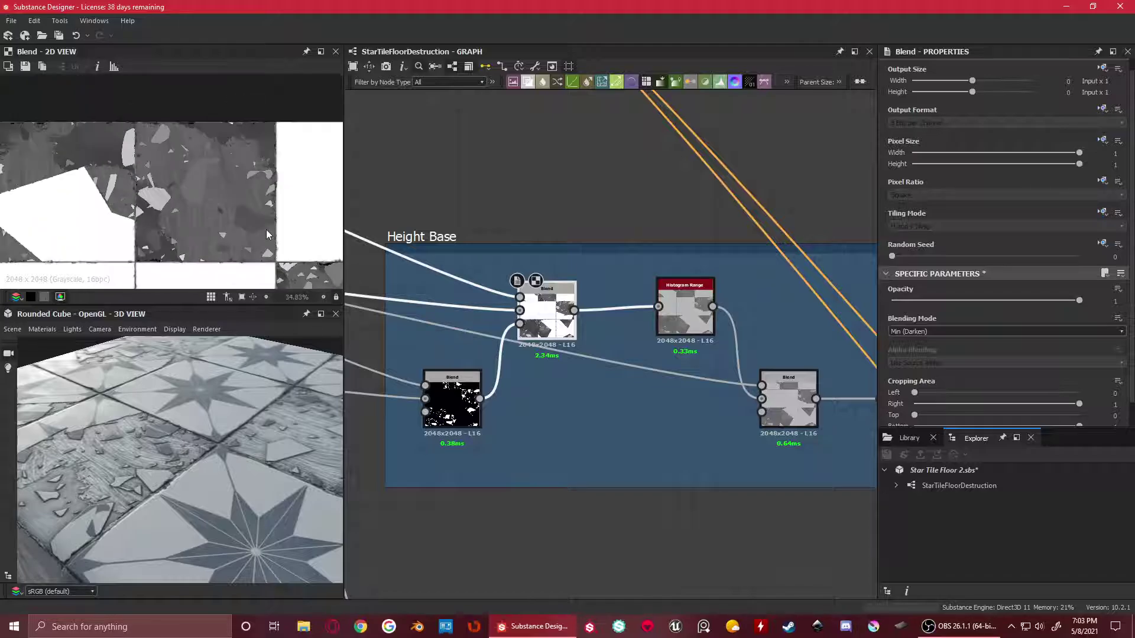
pyautogui.click(458, 395)
pyautogui.scroll(-2, 238, 242)
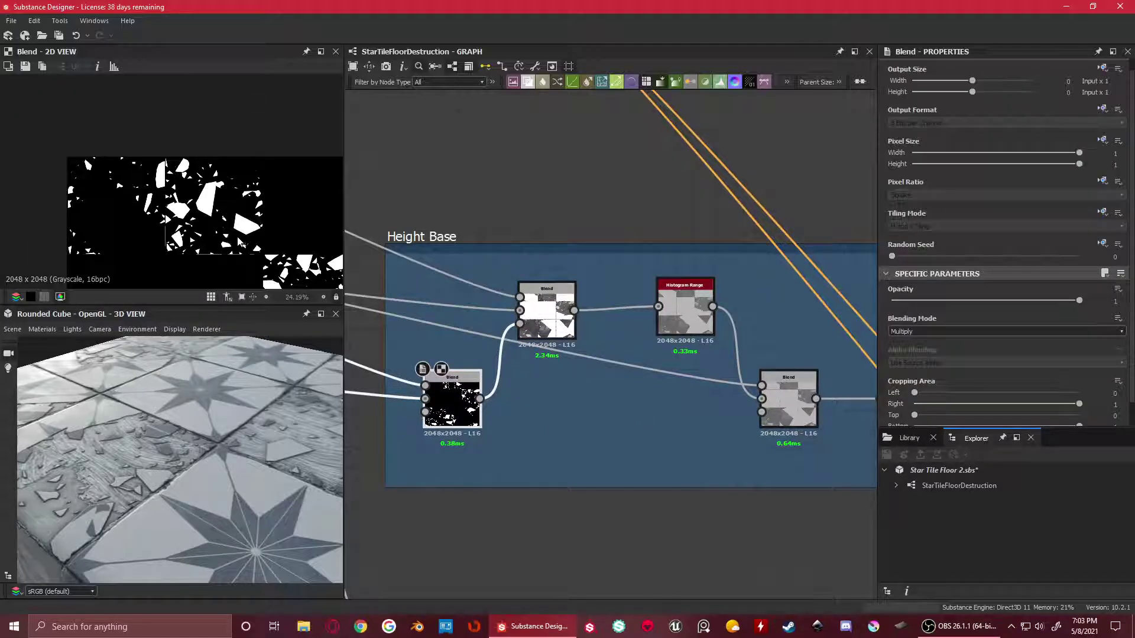
pyautogui.click(547, 307)
pyautogui.scroll(5, 273, 279)
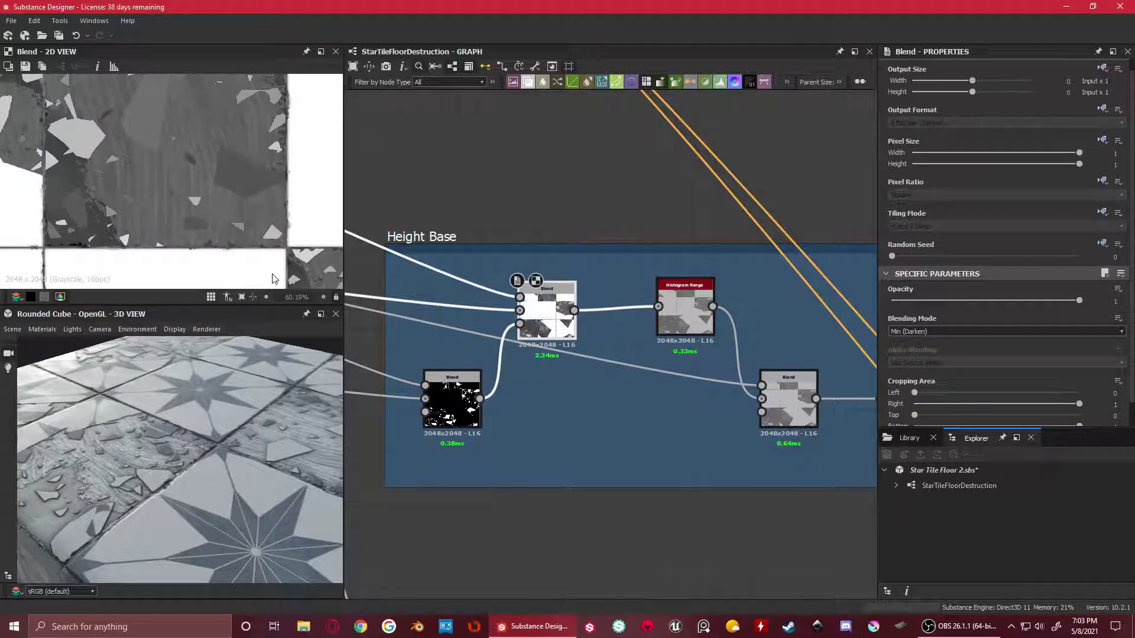
pyautogui.scroll(-3, 274, 279)
pyautogui.scroll(4, 317, 221)
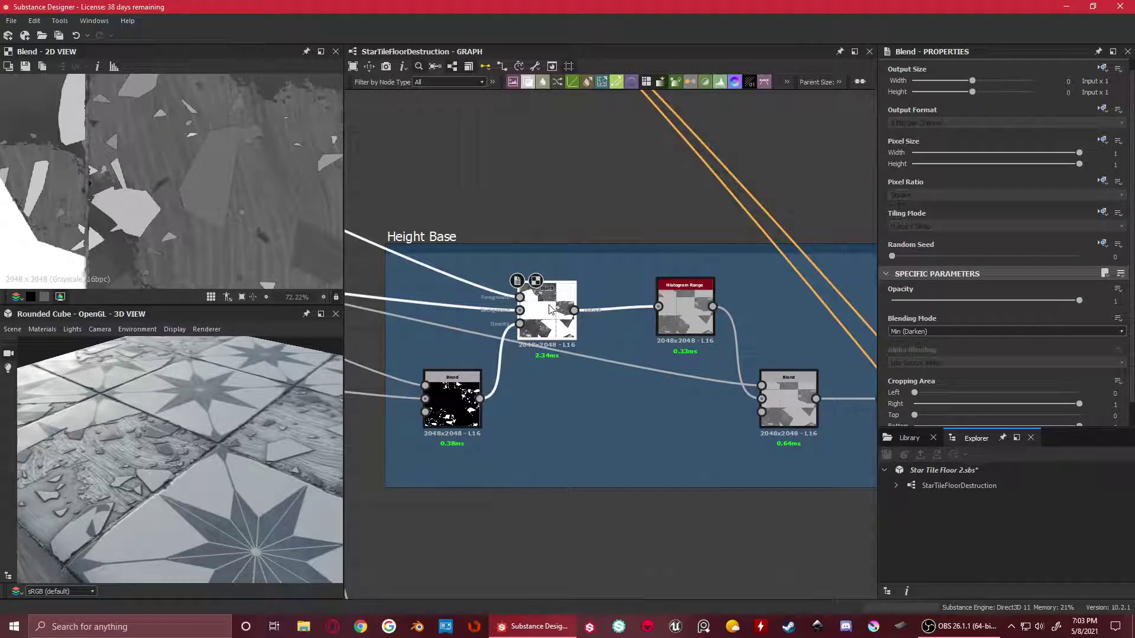
# Preview the Height Base Histogram Range, check its Range and Position settings and inspect the tiles
pyautogui.click(693, 311)
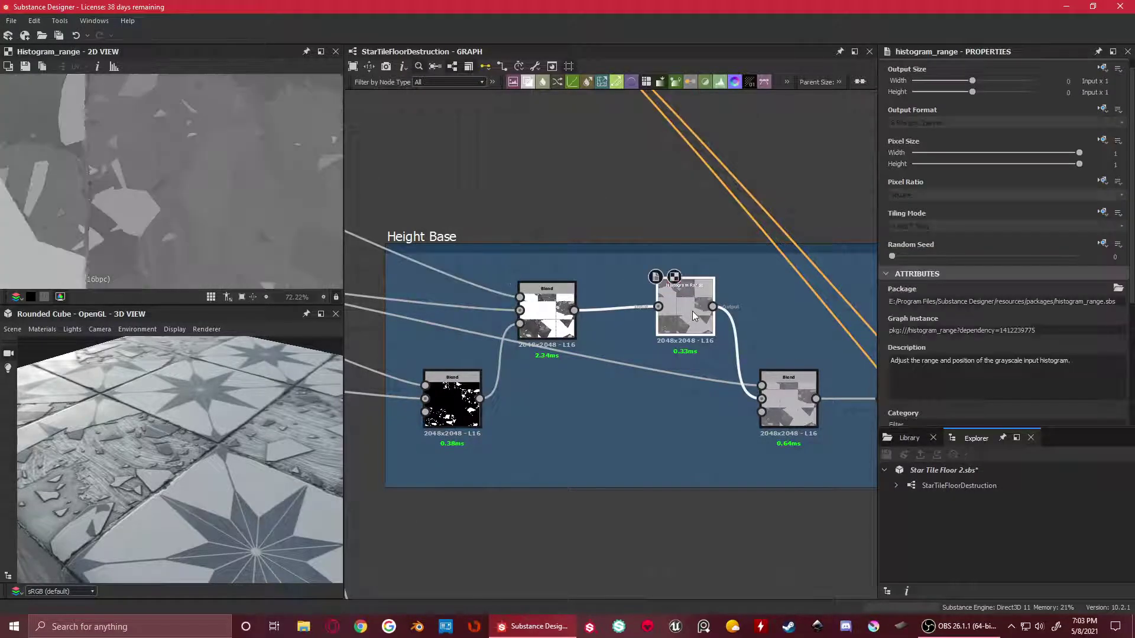
pyautogui.scroll(-5, 934, 307)
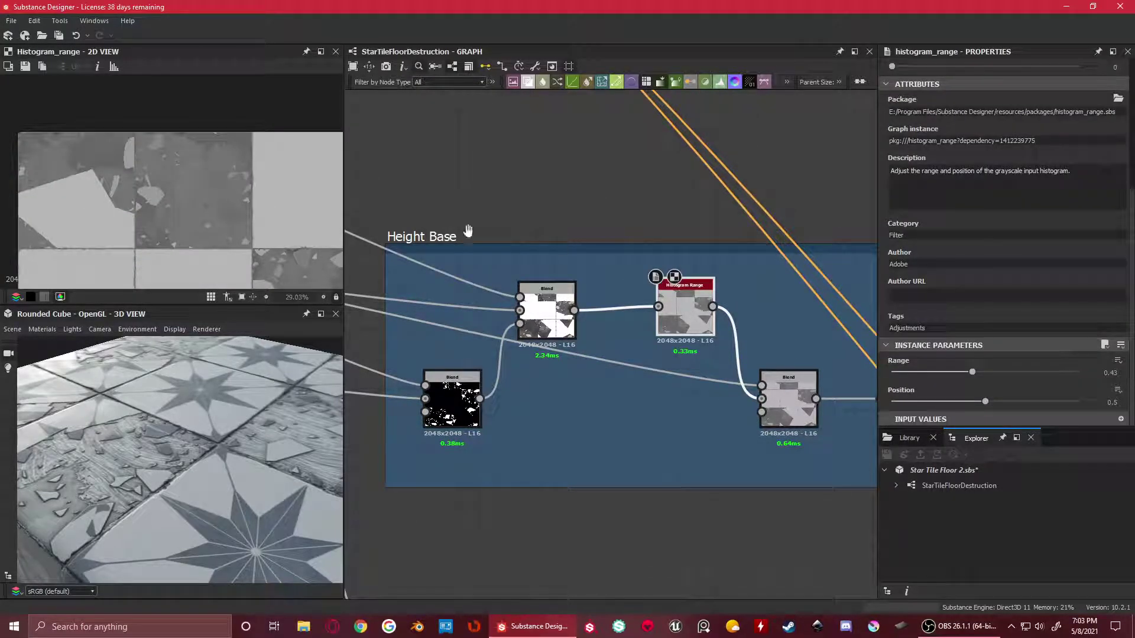
pyautogui.scroll(-2, 164, 202)
pyautogui.moveTo(165, 202); pyautogui.dragTo(152, 169, button='middle')
pyautogui.scroll(2, 152, 170)
pyautogui.moveTo(692, 308); pyautogui.dragTo(601, 275, button='middle')
pyautogui.moveTo(601, 275); pyautogui.dragTo(578, 286)
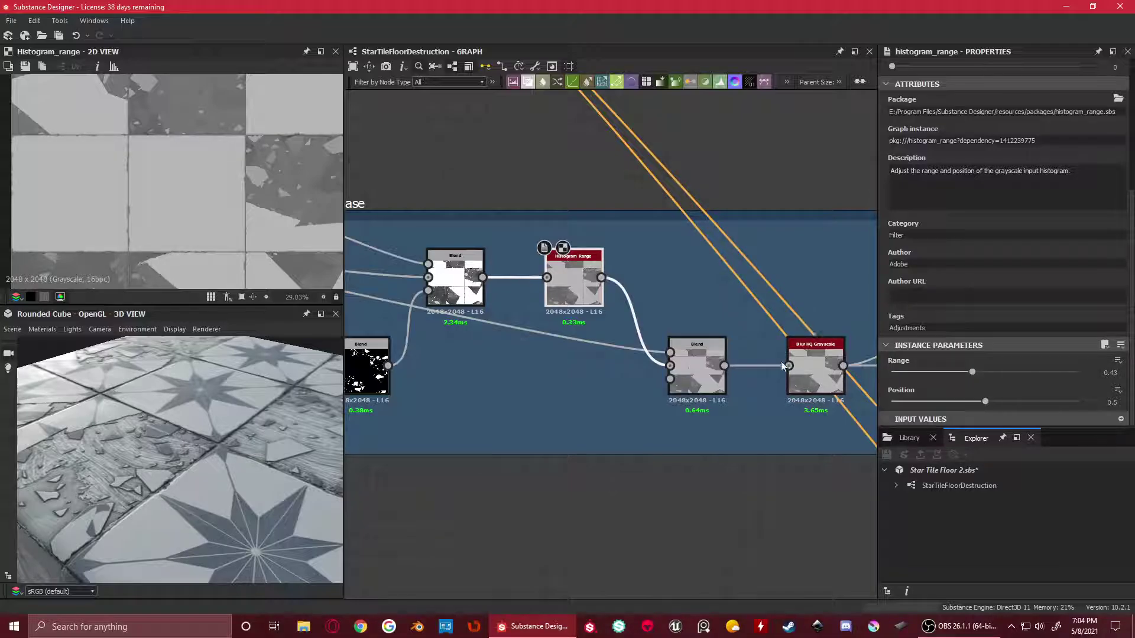
# Preview the Max (Lighten) Blend after Histogram Range and compare it with the Histogram Range result
pyautogui.moveTo(690, 407); pyautogui.dragTo(645, 390, button='middle')
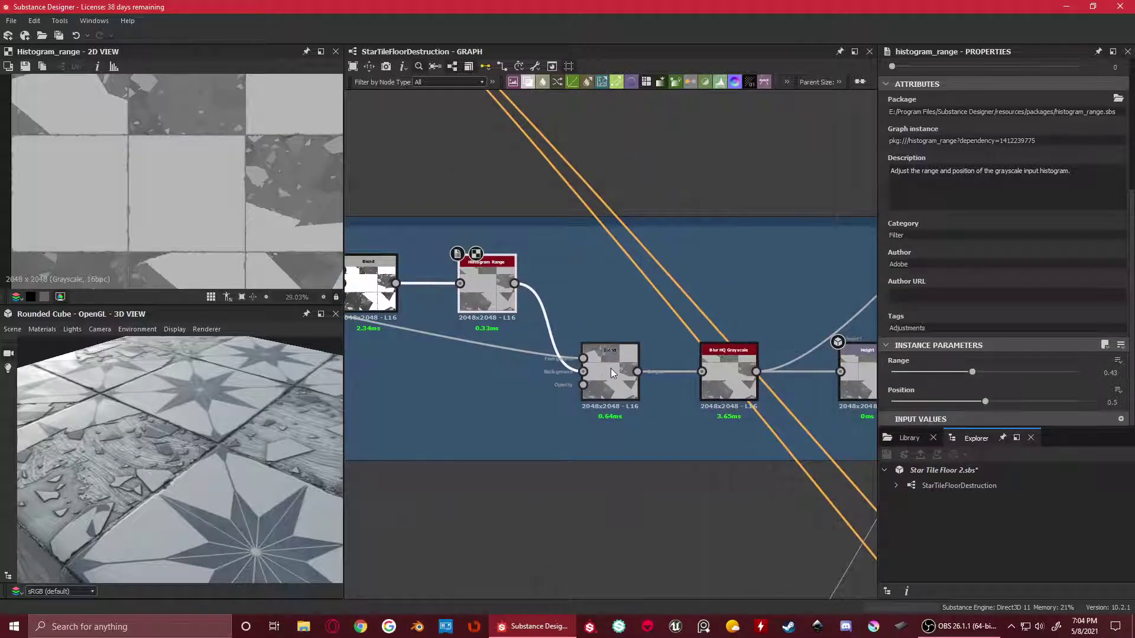
pyautogui.moveTo(611, 369); pyautogui.dragTo(607, 369)
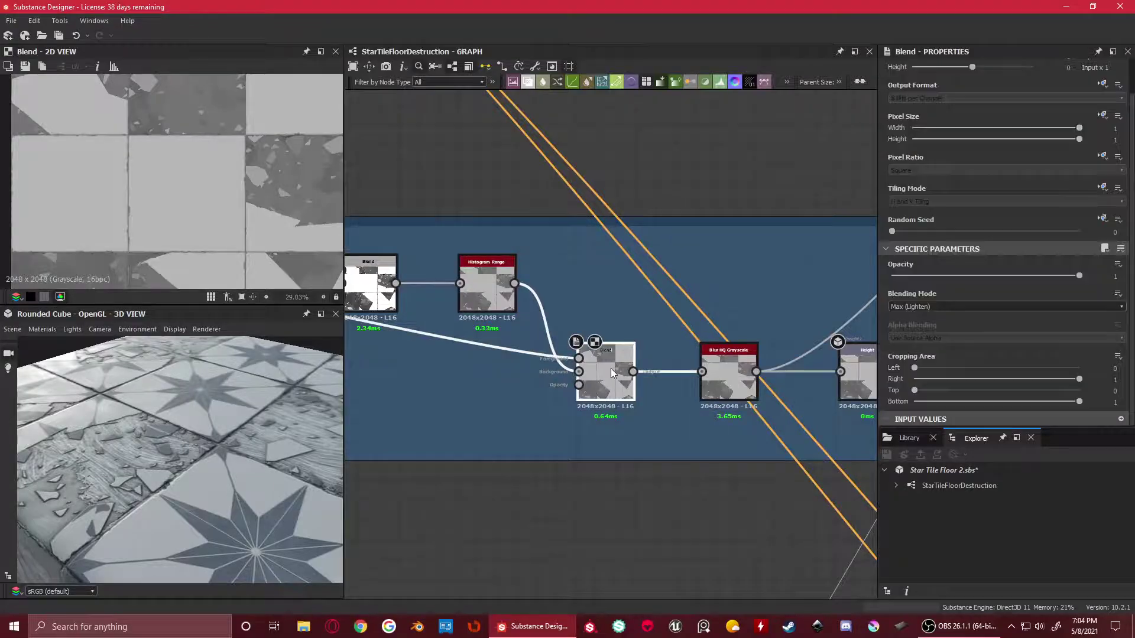
pyautogui.scroll(-3, 591, 355)
pyautogui.scroll(4, 653, 323)
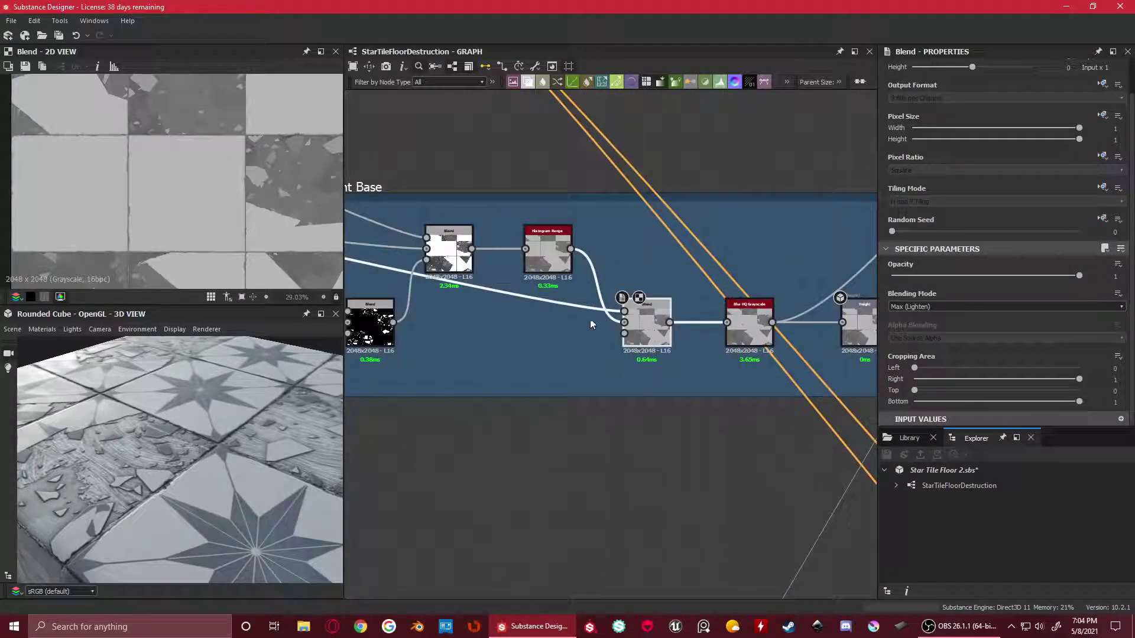
pyautogui.click(500, 234)
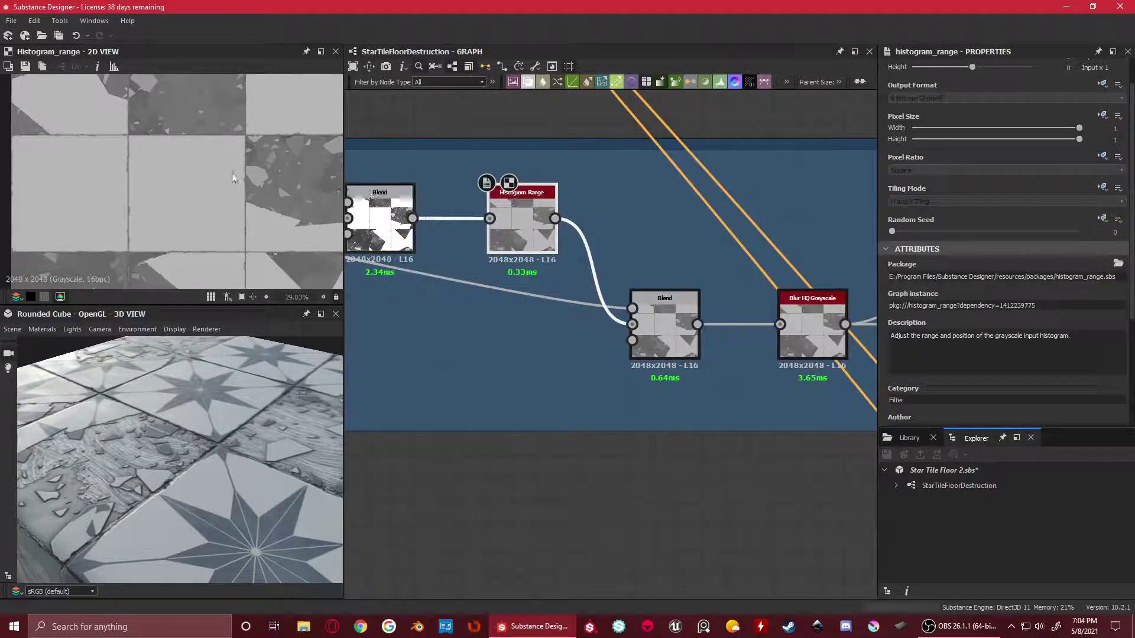
pyautogui.click(635, 302)
# Trace the Max (Lighten) Blend's foreground back to Combine Grout and preview the grout line Multiply Blend
pyautogui.scroll(-6, 633, 304)
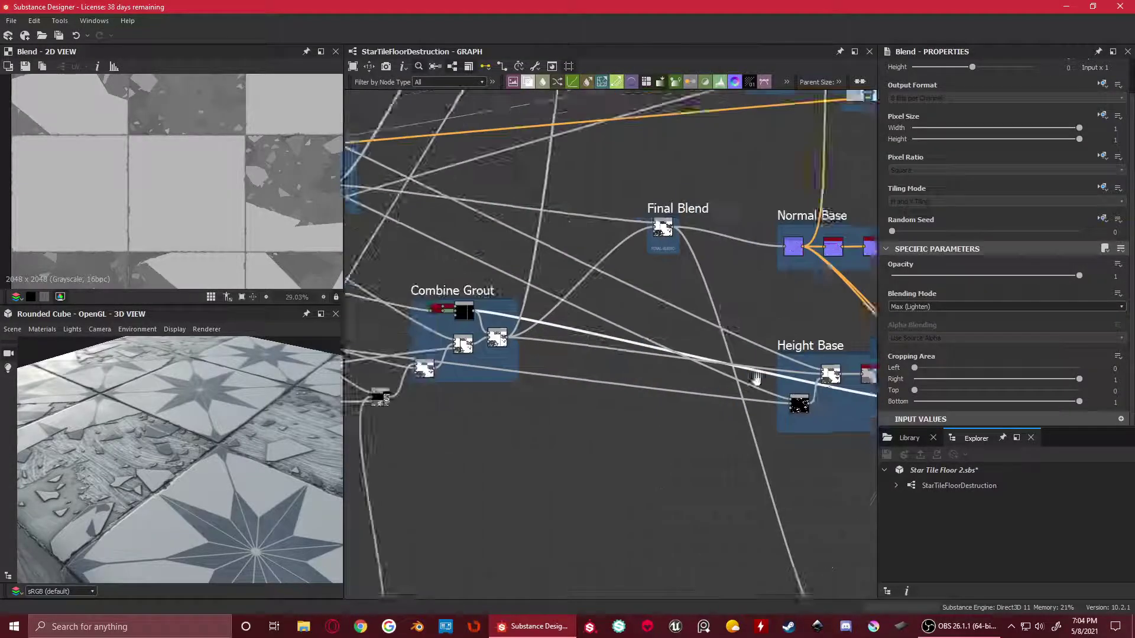
pyautogui.moveTo(548, 322); pyautogui.dragTo(290, 264, button='middle')
pyautogui.scroll(3, 476, 319)
pyautogui.moveTo(605, 320); pyautogui.dragTo(875, 383, button='middle')
pyautogui.moveTo(583, 335); pyautogui.dragTo(761, 358, button='middle')
pyautogui.scroll(3, 583, 327)
pyautogui.doubleClick(597, 328)
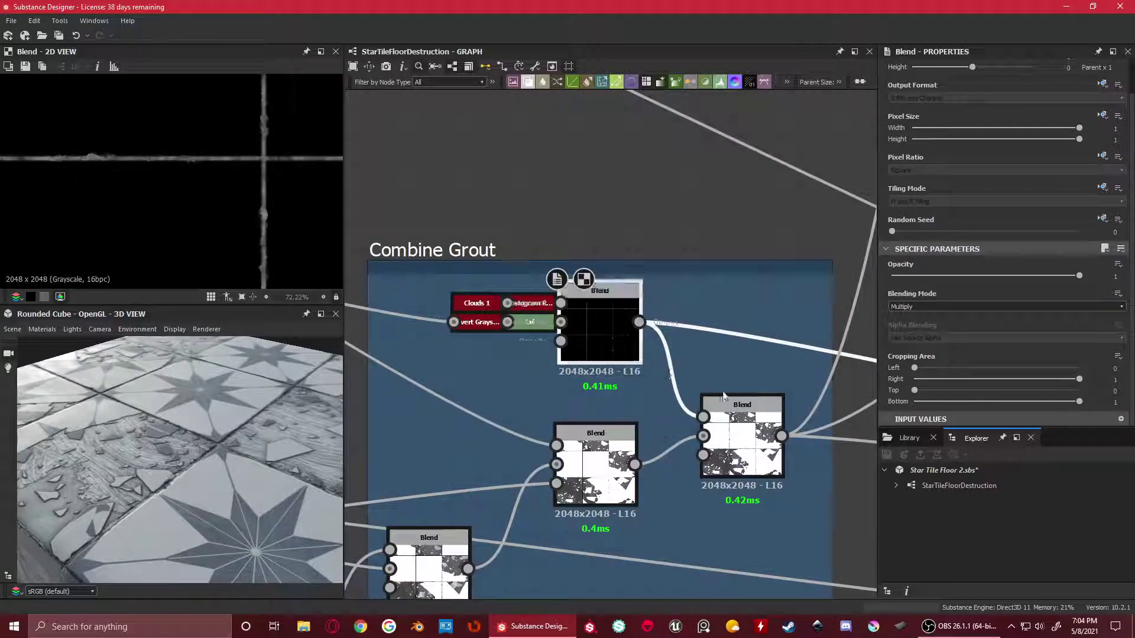
# Return to Height Base, preview the Max (Lighten) Blend again and examine the grout gaps up close
pyautogui.scroll(-5, 723, 397)
pyautogui.moveTo(708, 389); pyautogui.dragTo(443, 331, button='middle')
pyautogui.moveTo(851, 432); pyautogui.dragTo(468, 355, button='middle')
pyautogui.moveTo(722, 379); pyautogui.dragTo(624, 367, button='middle')
pyautogui.scroll(4, 622, 364)
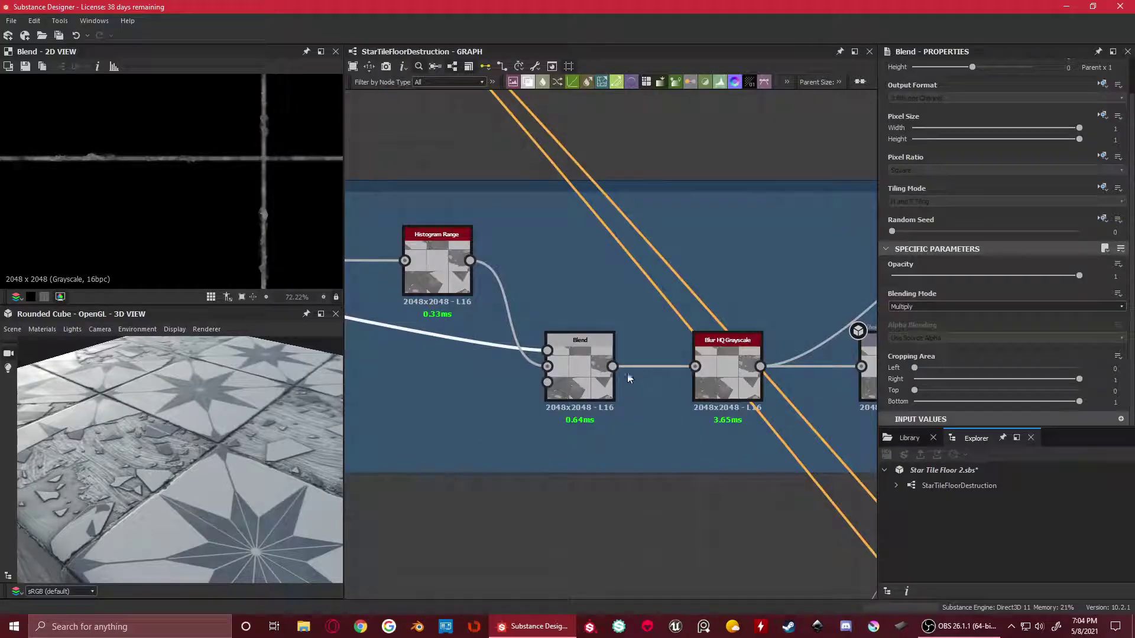
pyautogui.doubleClick(594, 354)
pyautogui.scroll(5, 275, 150)
pyautogui.scroll(3, 179, 177)
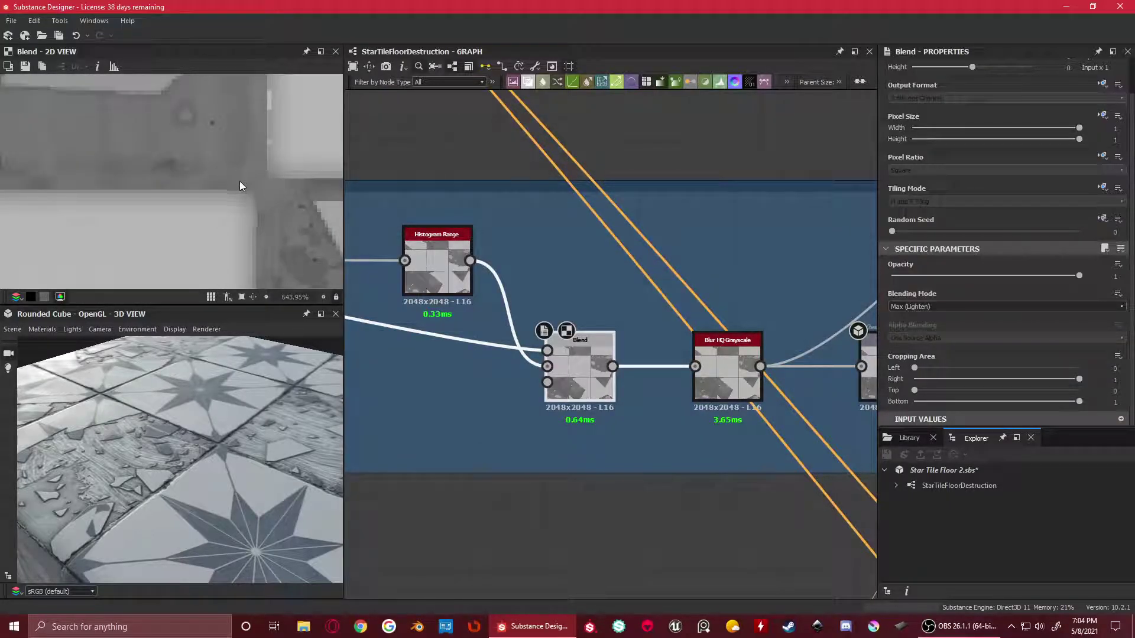
# Compare the grout gaps in Histogram Range with those in the Max (Lighten) Blend and follow the Blend's incoming connection
pyautogui.doubleClick(440, 270)
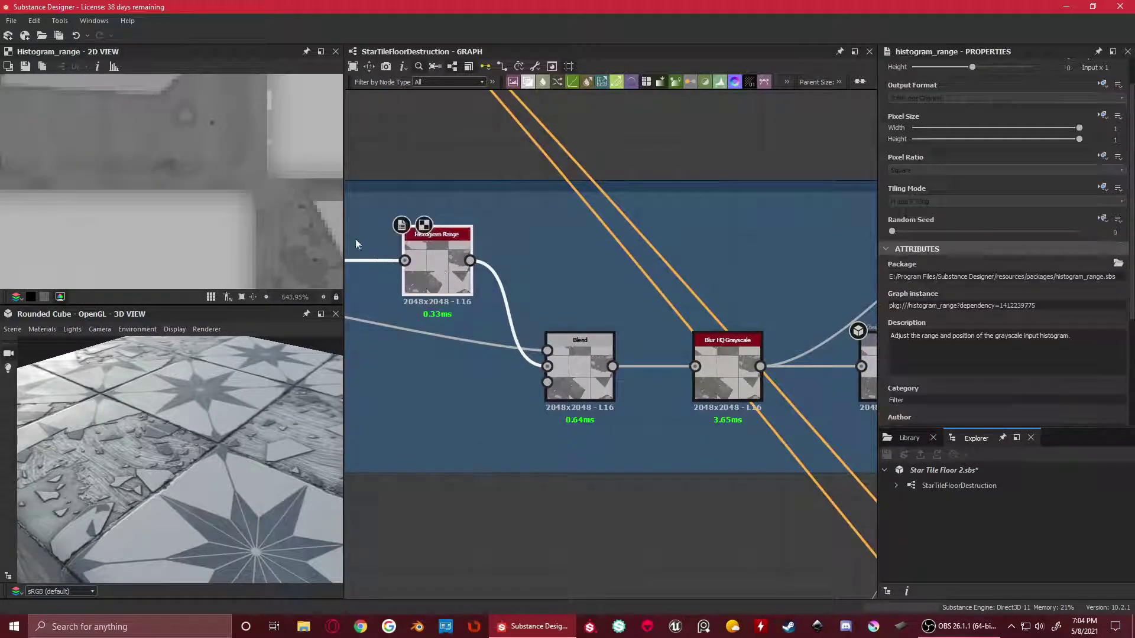
pyautogui.doubleClick(571, 343)
pyautogui.scroll(-5, 506, 354)
pyautogui.scroll(-1, 506, 354)
pyautogui.moveTo(360, 349); pyautogui.dragTo(501, 368, button='middle')
pyautogui.scroll(4, 514, 338)
pyautogui.moveTo(600, 340); pyautogui.dragTo(361, 295, button='middle')
pyautogui.moveTo(851, 385); pyautogui.dragTo(405, 324, button='middle')
pyautogui.scroll(4, 578, 344)
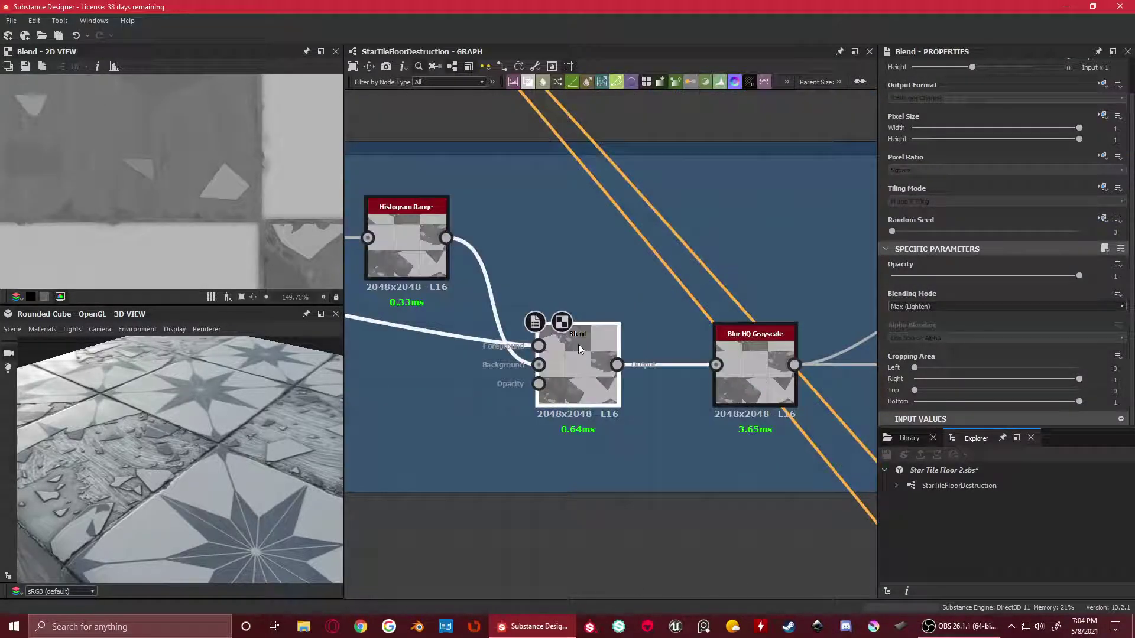
# Preview the Blur HQ Grayscale node in Height Base and check its Intensity and Quality settings
pyautogui.moveTo(771, 351); pyautogui.dragTo(613, 318, button='middle')
pyautogui.doubleClick(612, 318)
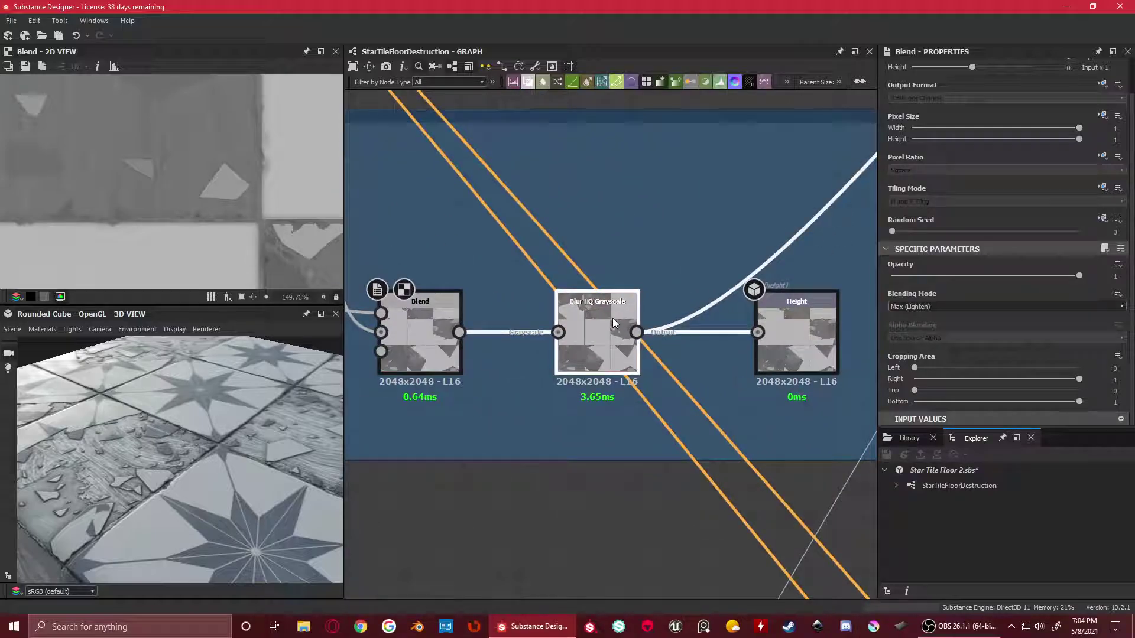
pyautogui.scroll(3, 153, 180)
pyautogui.scroll(-3, 1117, 247)
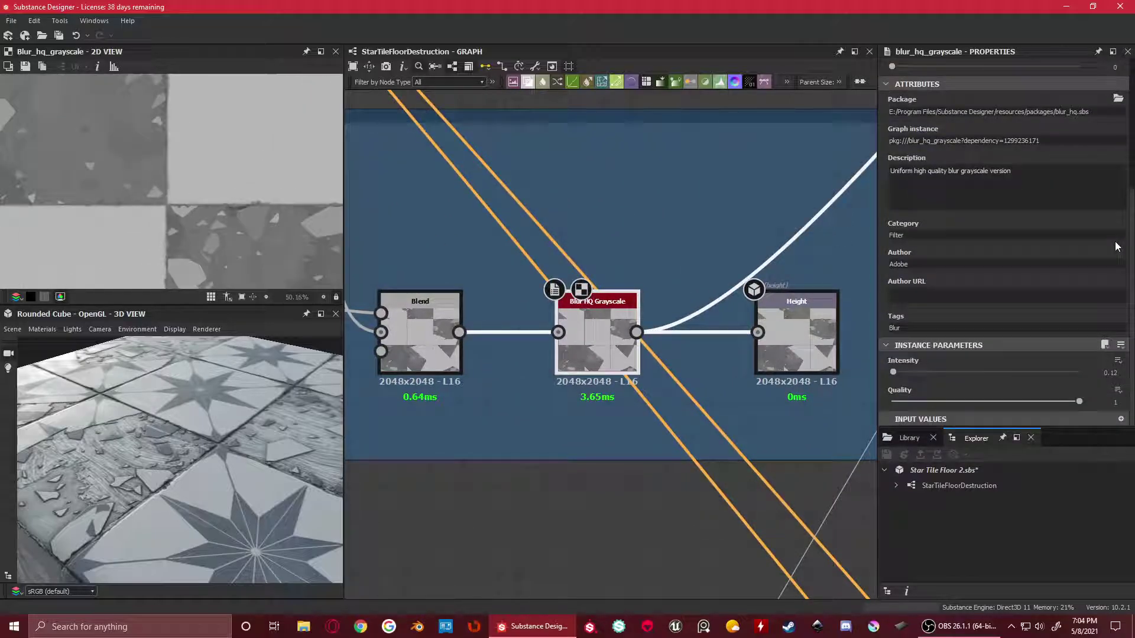
pyautogui.scroll(-3, 171, 193)
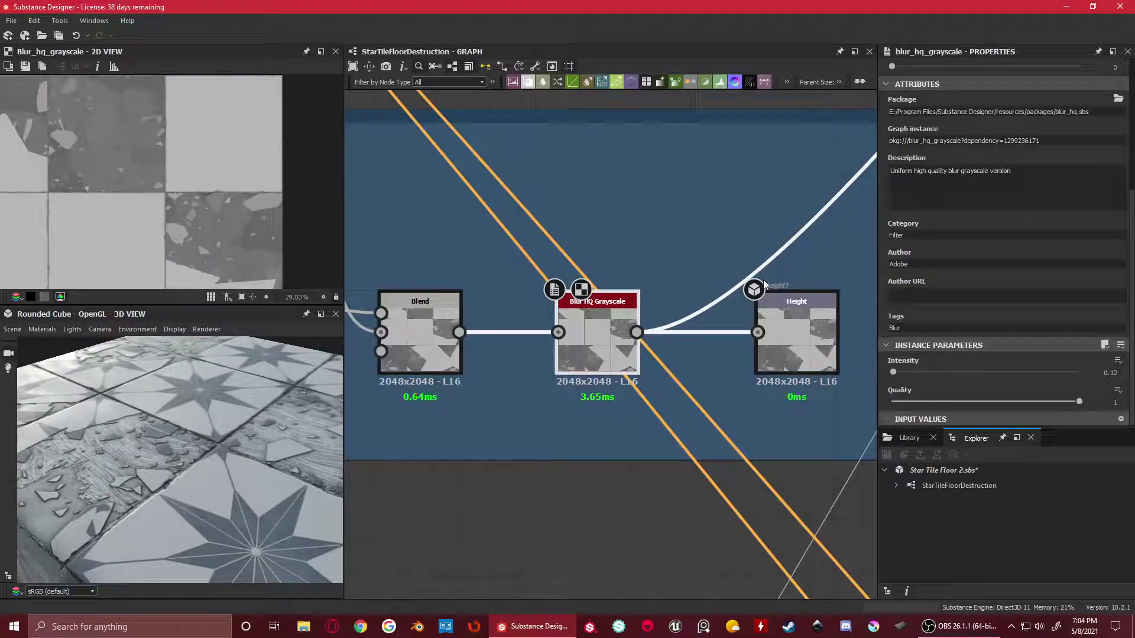
# Preview the Height output node and look over the Metallic Base frame below Height Base
pyautogui.scroll(-3, 449, 280)
pyautogui.doubleClick(670, 307)
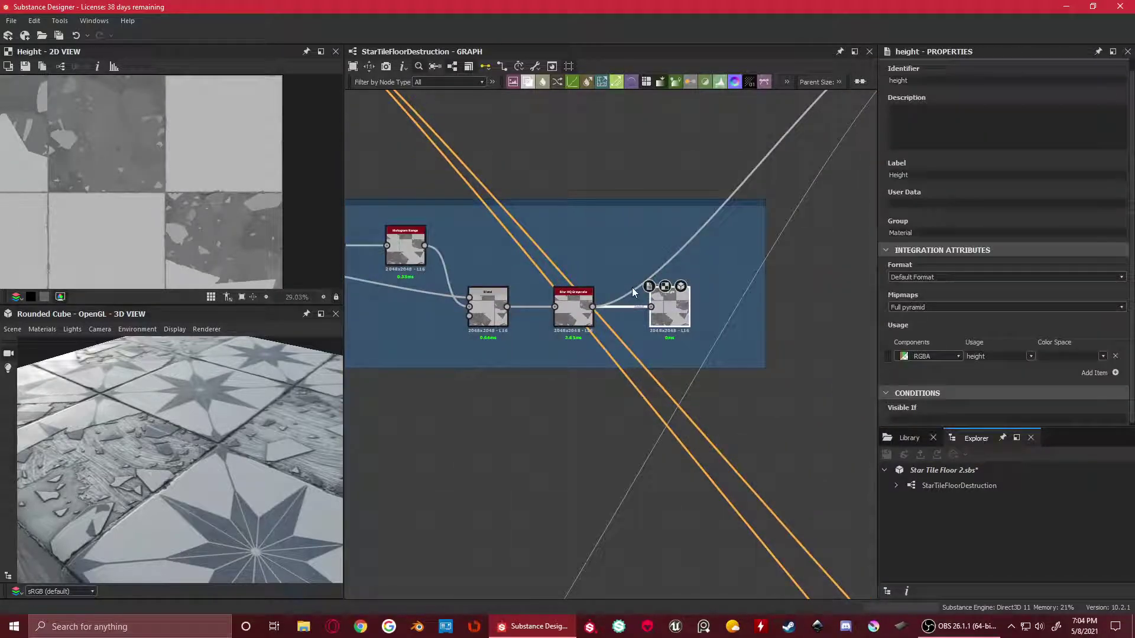
pyautogui.scroll(-5, 774, 399)
pyautogui.moveTo(633, 435); pyautogui.dragTo(604, 318, button='middle')
pyautogui.scroll(3, 591, 402)
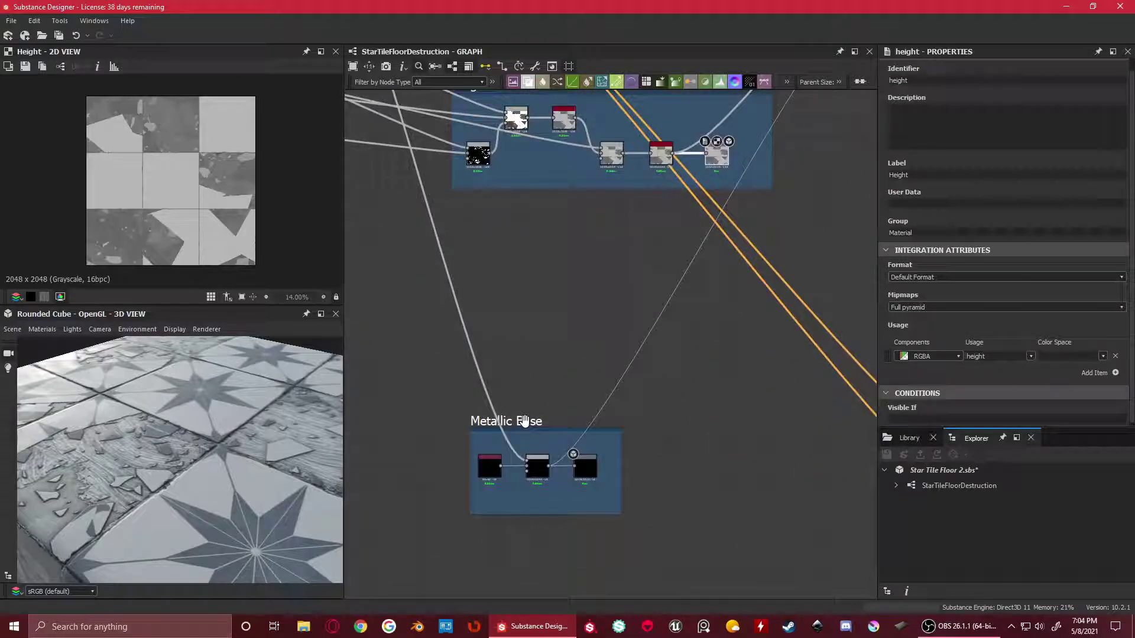
pyautogui.scroll(-2, 525, 422)
pyautogui.scroll(2, 701, 300)
pyautogui.scroll(-3, 701, 300)
# Locate the AO frame, trace its incoming connections back to Normal Base and preview the first Normal node
pyautogui.moveTo(647, 359); pyautogui.dragTo(541, 313, button='middle')
pyautogui.moveTo(414, 257); pyautogui.dragTo(377, 273)
pyautogui.moveTo(750, 360); pyautogui.dragTo(709, 386, button='middle')
pyautogui.moveTo(709, 385); pyautogui.dragTo(552, 269)
pyautogui.scroll(4, 556, 316)
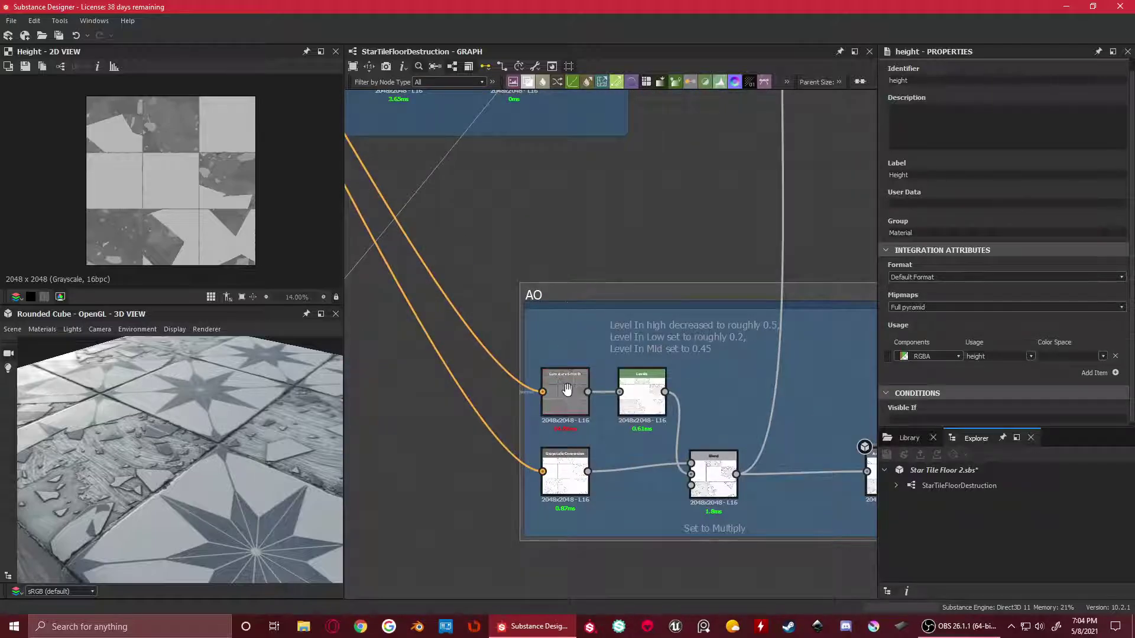
pyautogui.scroll(-3, 567, 388)
pyautogui.moveTo(449, 177); pyautogui.dragTo(586, 378, button='middle')
pyautogui.scroll(3, 544, 277)
pyautogui.click(545, 268)
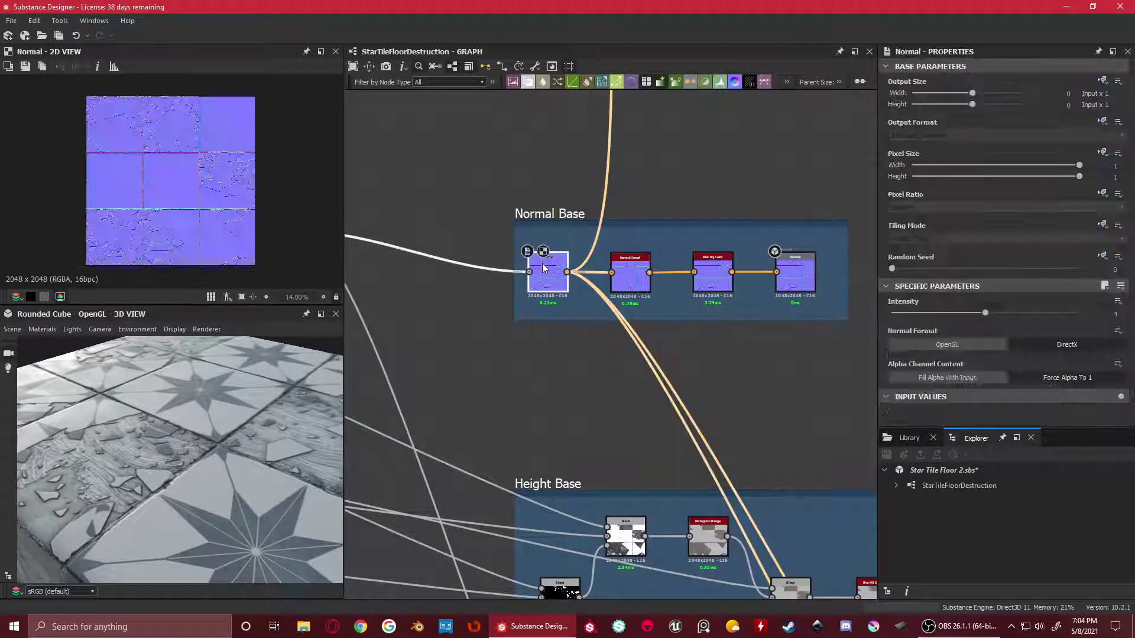
pyautogui.scroll(-3, 616, 287)
pyautogui.scroll(5, 573, 319)
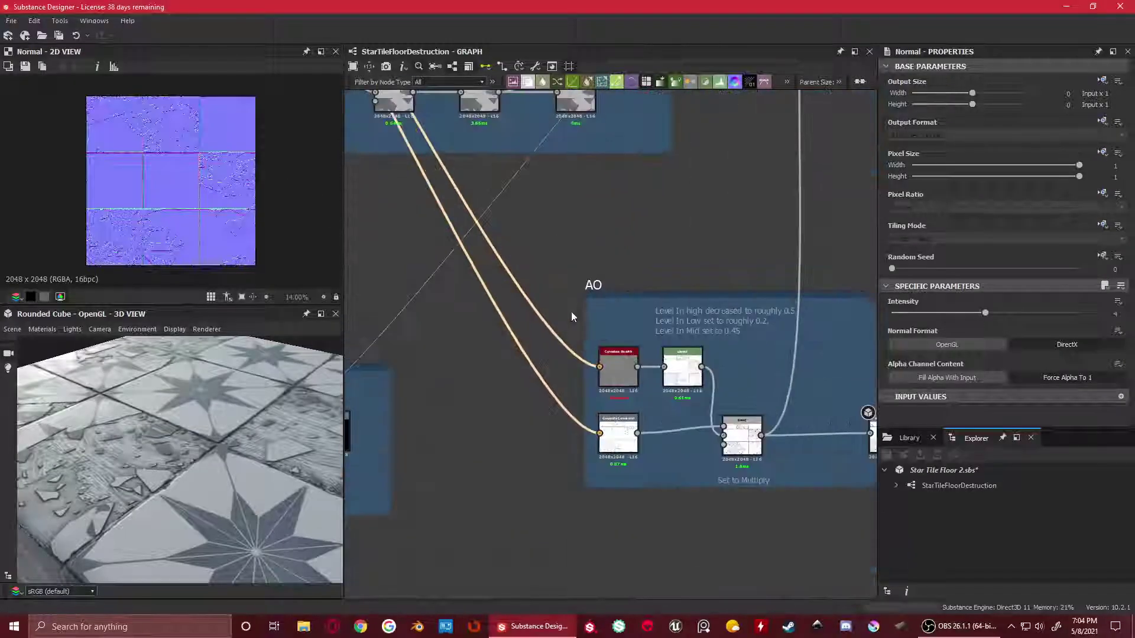
# Preview the AO frame's Curvature Smooth node and check its Normal Format setting
pyautogui.click(667, 406)
pyautogui.scroll(4, 112, 142)
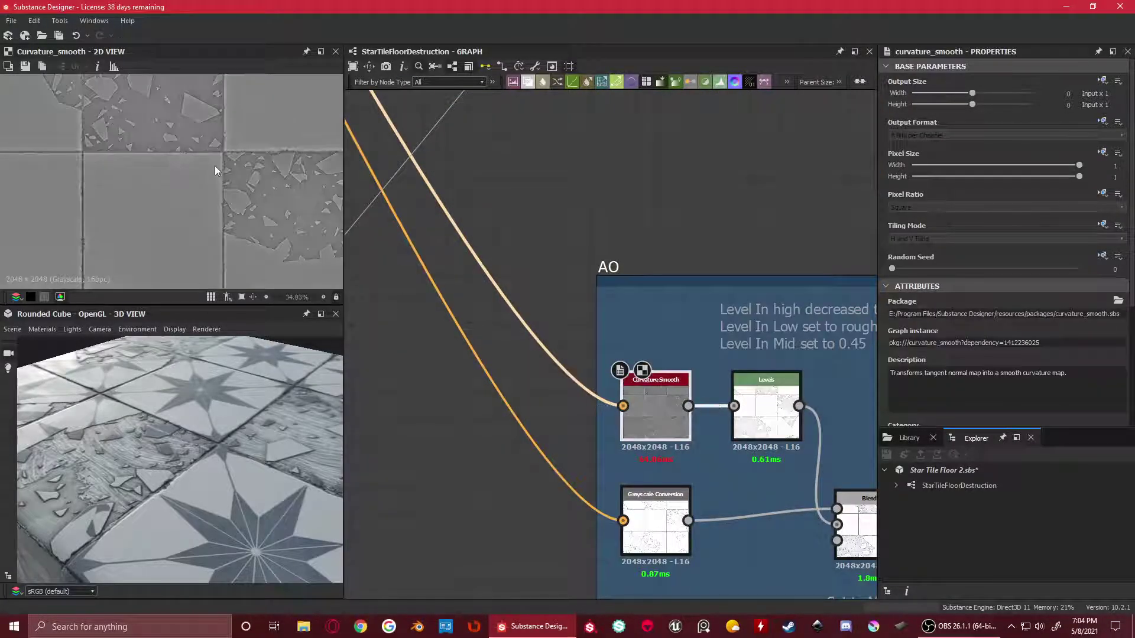
pyautogui.scroll(-5, 1010, 341)
pyautogui.moveTo(726, 445); pyautogui.dragTo(576, 402, button='middle')
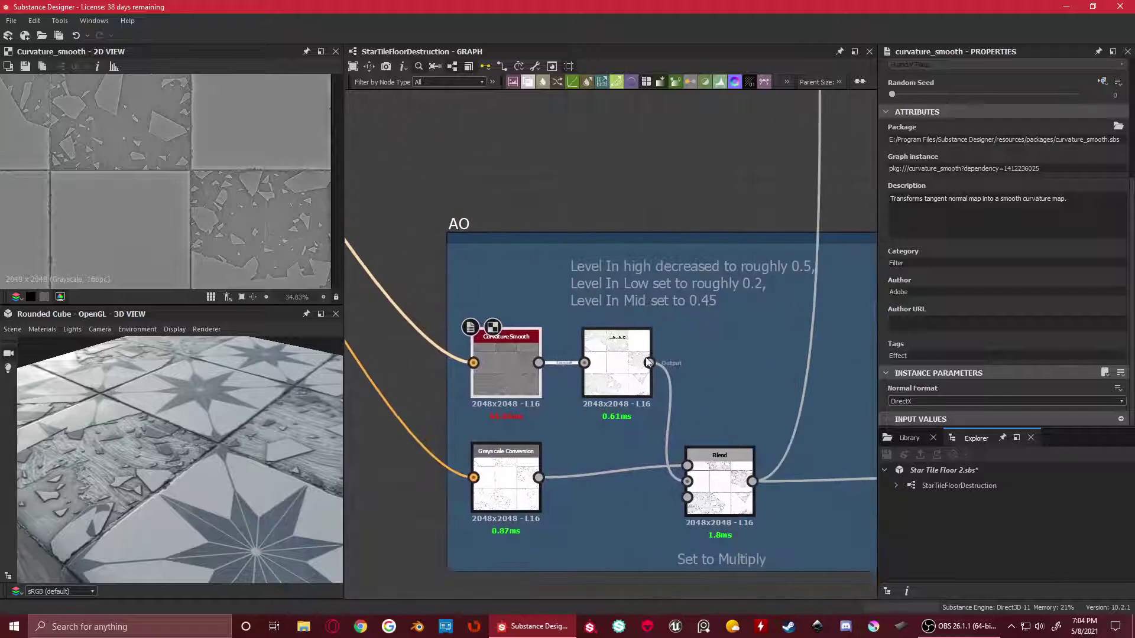
# Preview the Levels node after Curvature Smooth and examine its histogram and the fragment edges
pyautogui.click(619, 355)
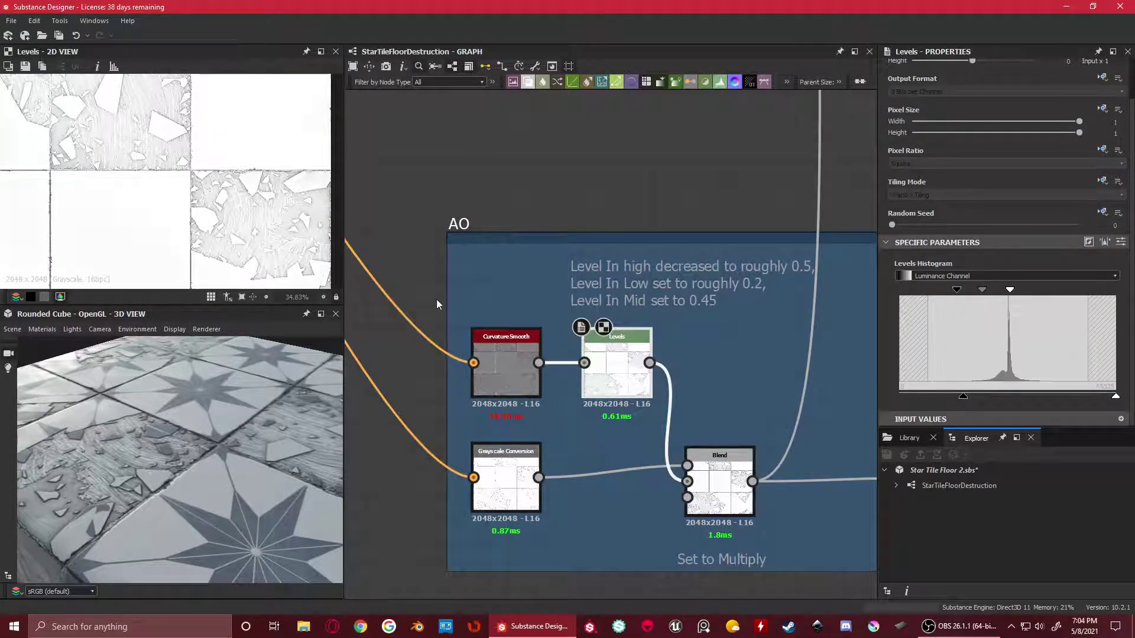
pyautogui.scroll(-1, 656, 363)
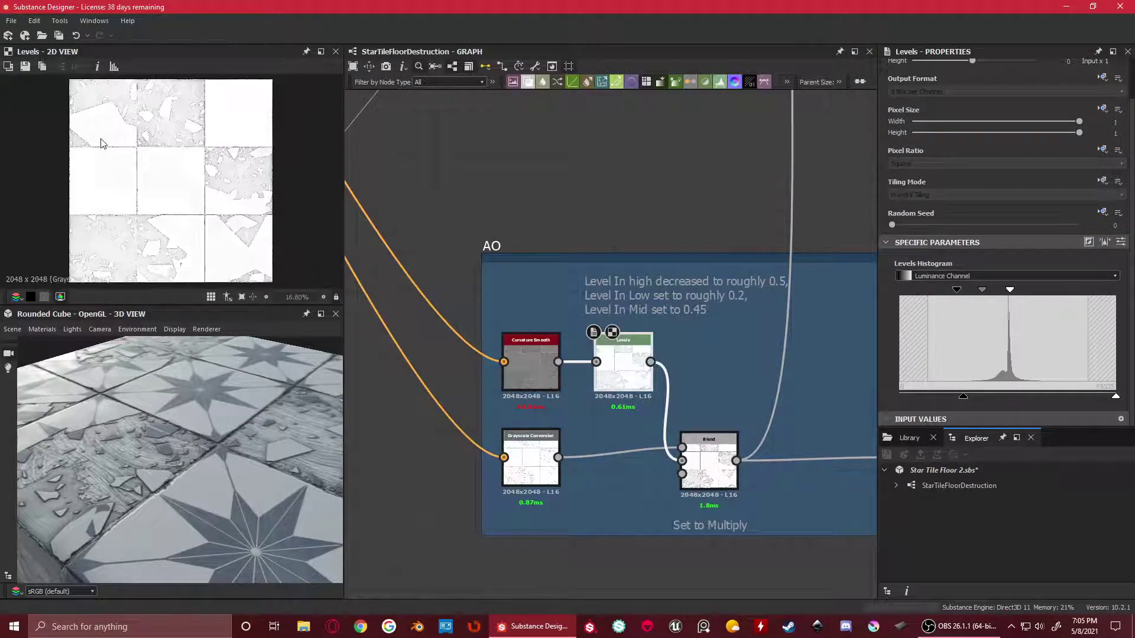
pyautogui.scroll(4, 170, 161)
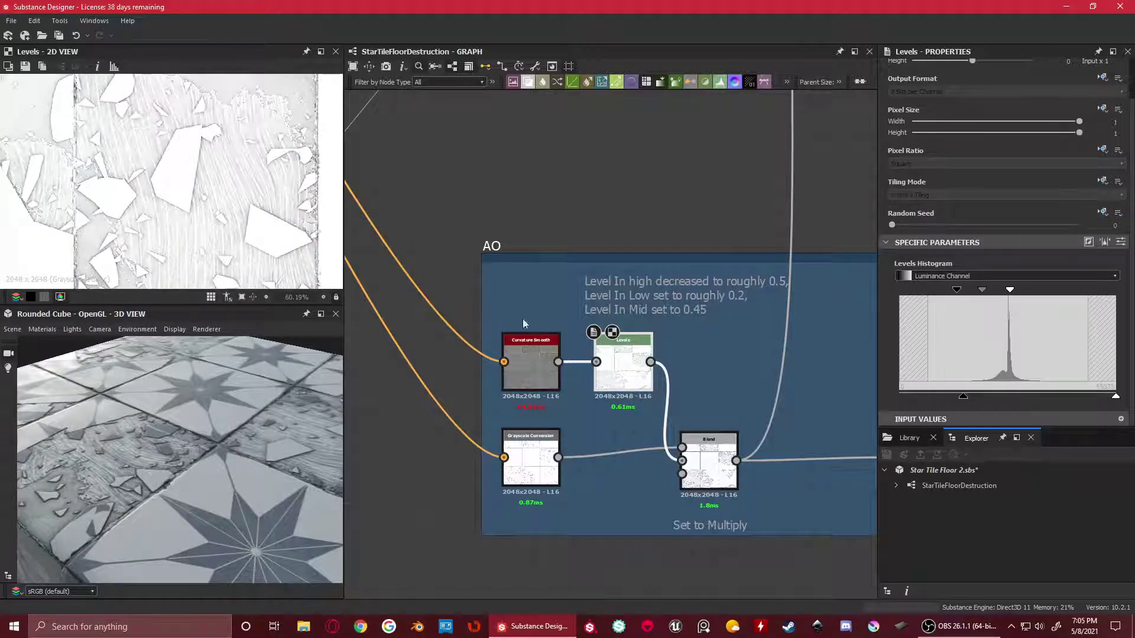
pyautogui.scroll(-2, 523, 324)
pyautogui.scroll(3, 443, 367)
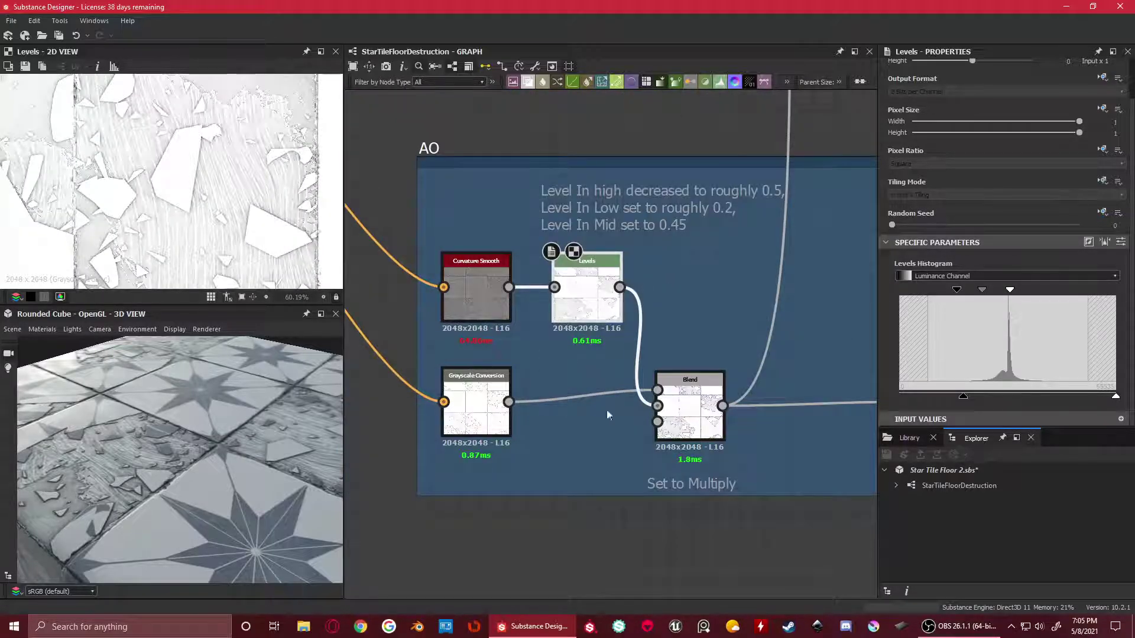
# Preview the AO frame's Grayscale Conversion node, check its channel weights and examine the fragment outlines
pyautogui.click(483, 391)
pyautogui.scroll(-3, 479, 328)
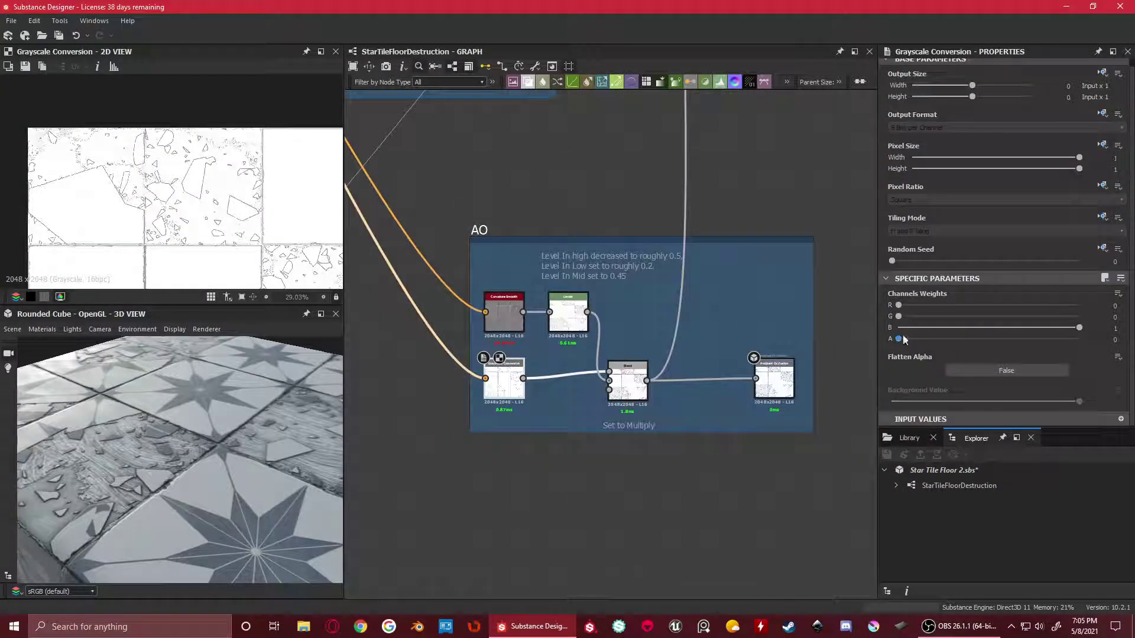
pyautogui.scroll(3, 175, 210)
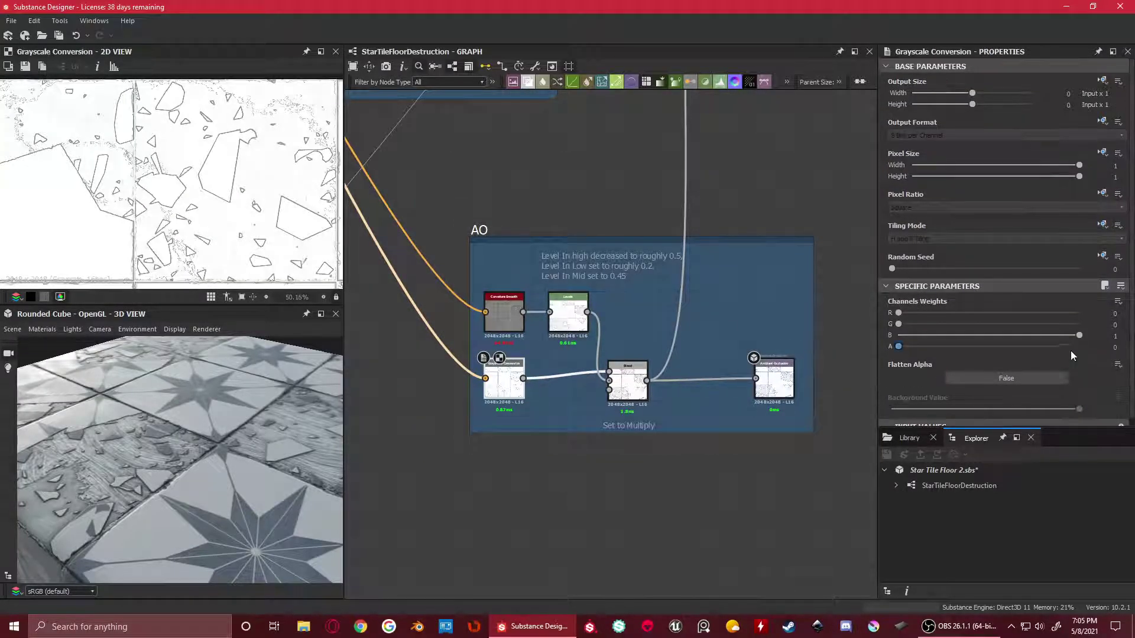
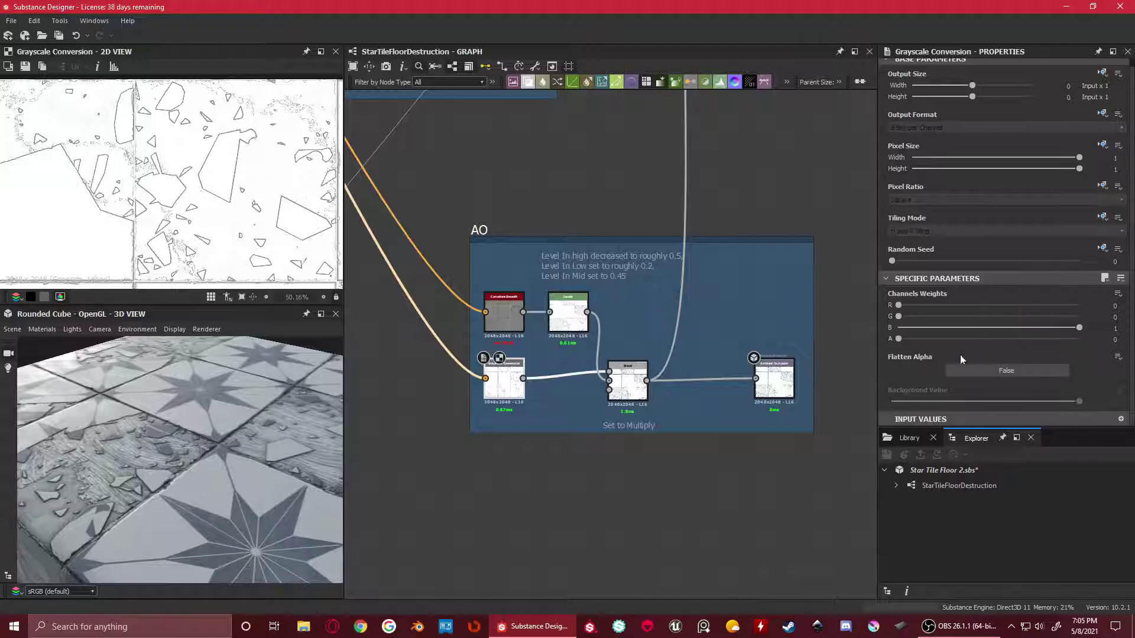
pyautogui.press('f')
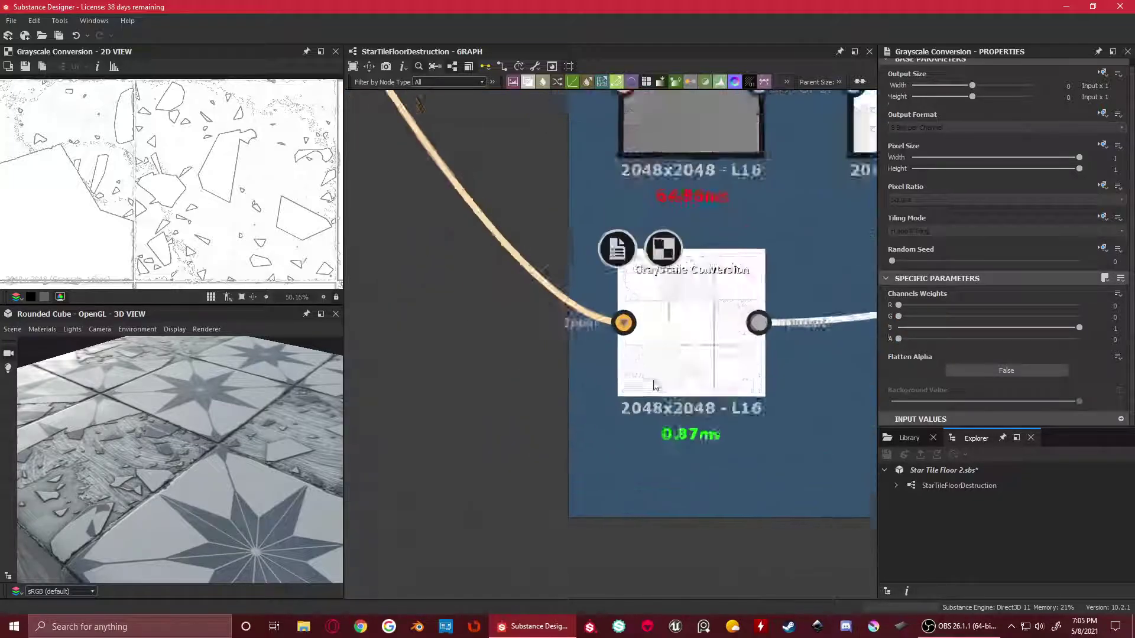
# Examine the broken tile edges and small fragment outlines up close in the Grayscale Conversion preview
pyautogui.scroll(-3, 703, 413)
pyautogui.scroll(-1, 83, 184)
pyautogui.scroll(3, 82, 184)
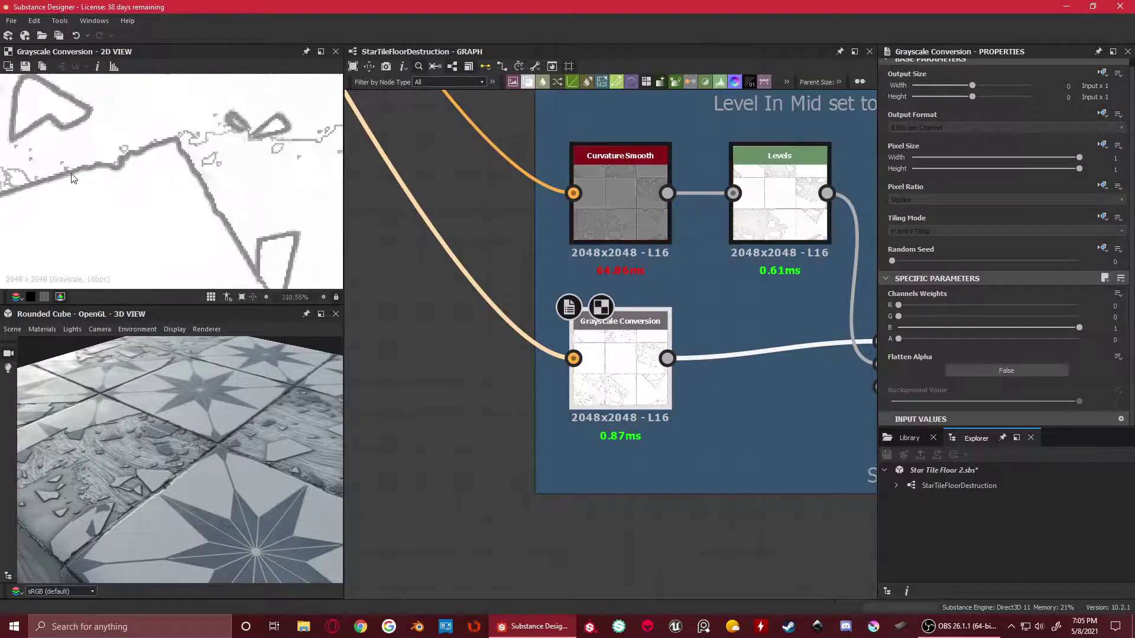
pyautogui.scroll(-3, 202, 184)
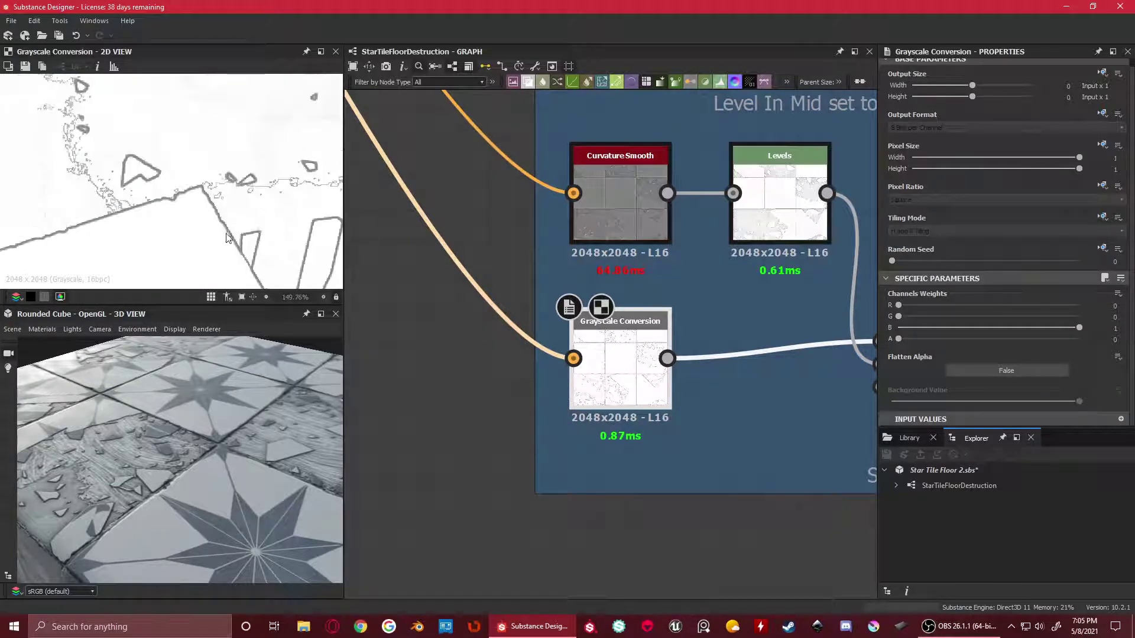
# Preview the AO frame's Blend node and check its Multiply blending mode
pyautogui.moveTo(865, 447); pyautogui.dragTo(571, 412, button='middle')
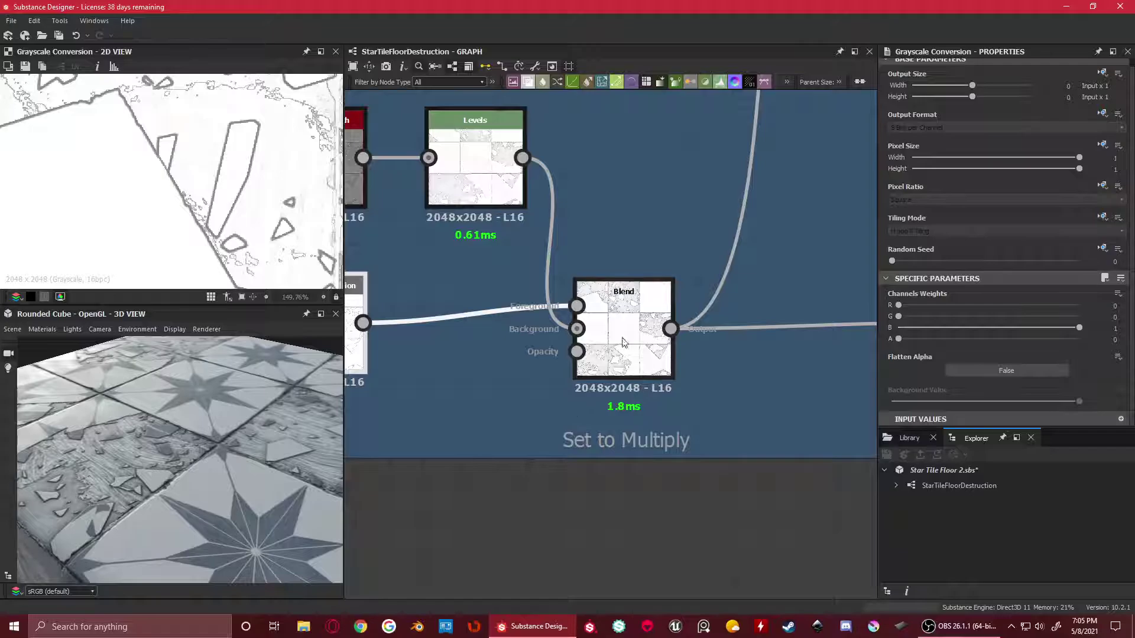
pyautogui.click(622, 340)
pyautogui.scroll(-3, 214, 186)
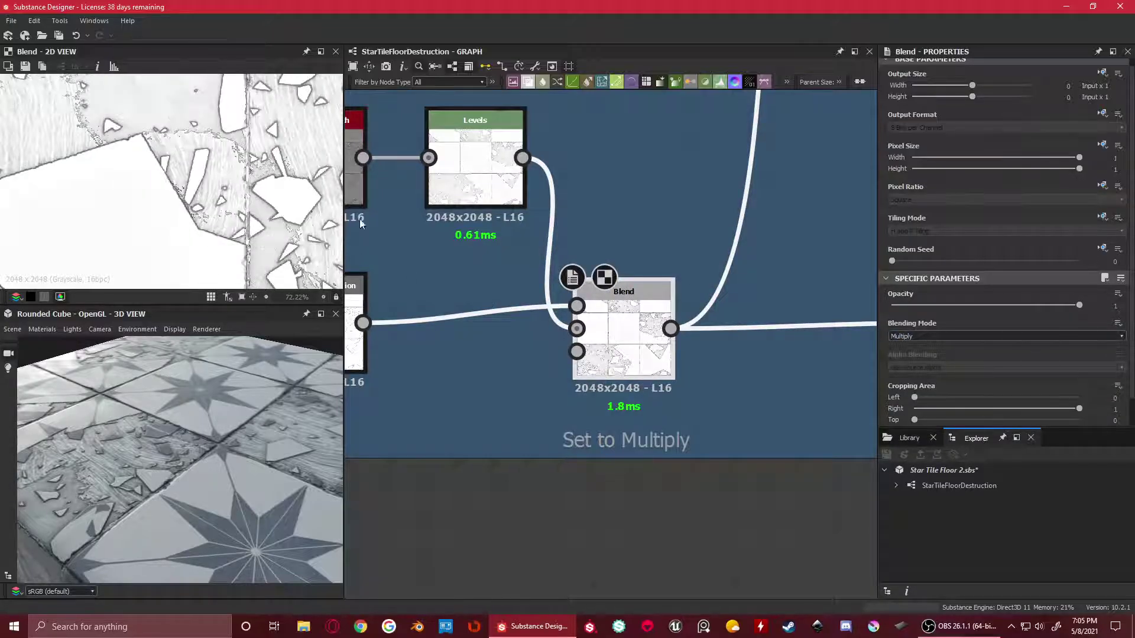
pyautogui.scroll(-3, 220, 191)
pyautogui.moveTo(433, 213); pyautogui.dragTo(452, 283, button='middle')
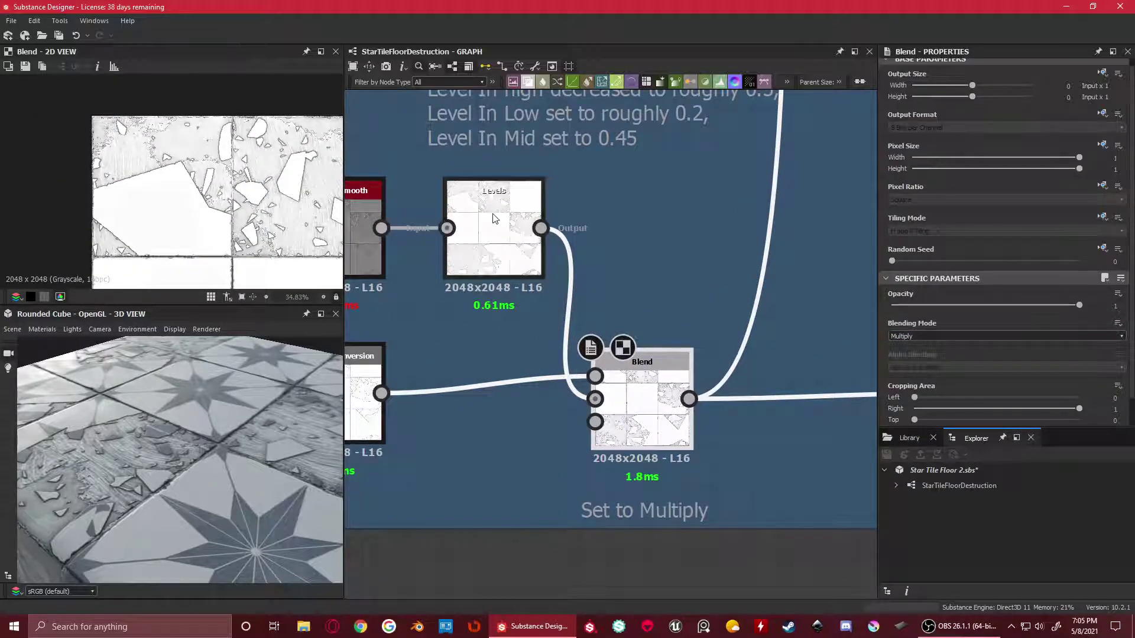
# Compare the Levels and Grayscale Conversion inputs with the multiplied Blend result in the AO frame
pyautogui.click(495, 219)
pyautogui.click(371, 377)
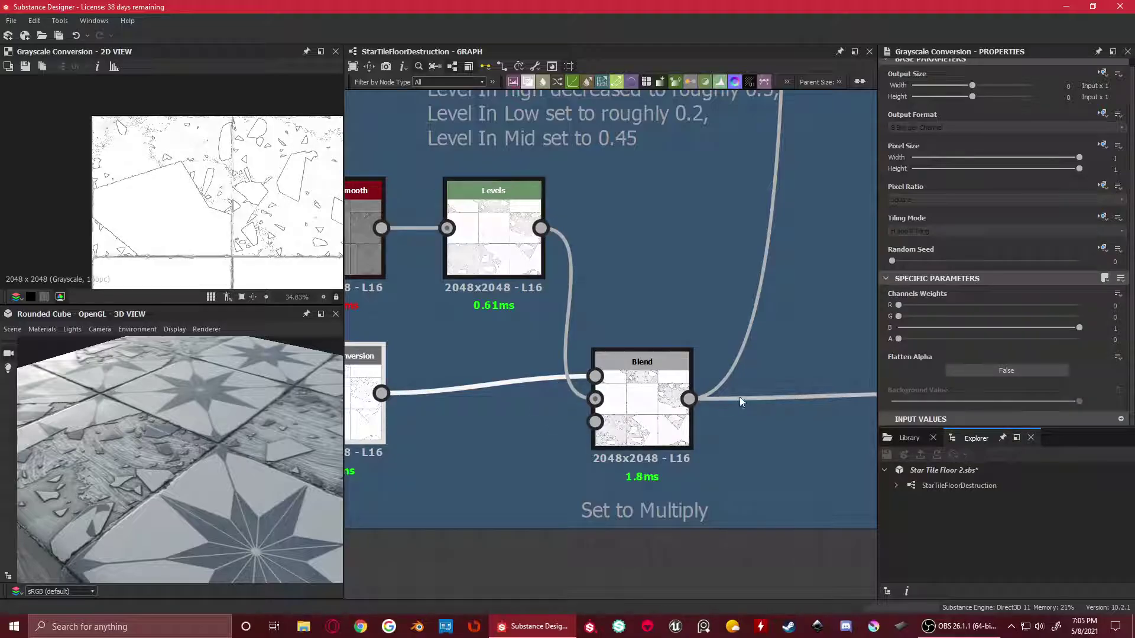
pyautogui.click(677, 381)
pyautogui.scroll(5, 168, 180)
pyautogui.scroll(-3, 168, 180)
pyautogui.scroll(-4, 750, 437)
# Follow the AO Blend output to its output node, and inspect the AO Levels node's histogram again
pyautogui.moveTo(750, 437); pyautogui.dragTo(548, 391, button='middle')
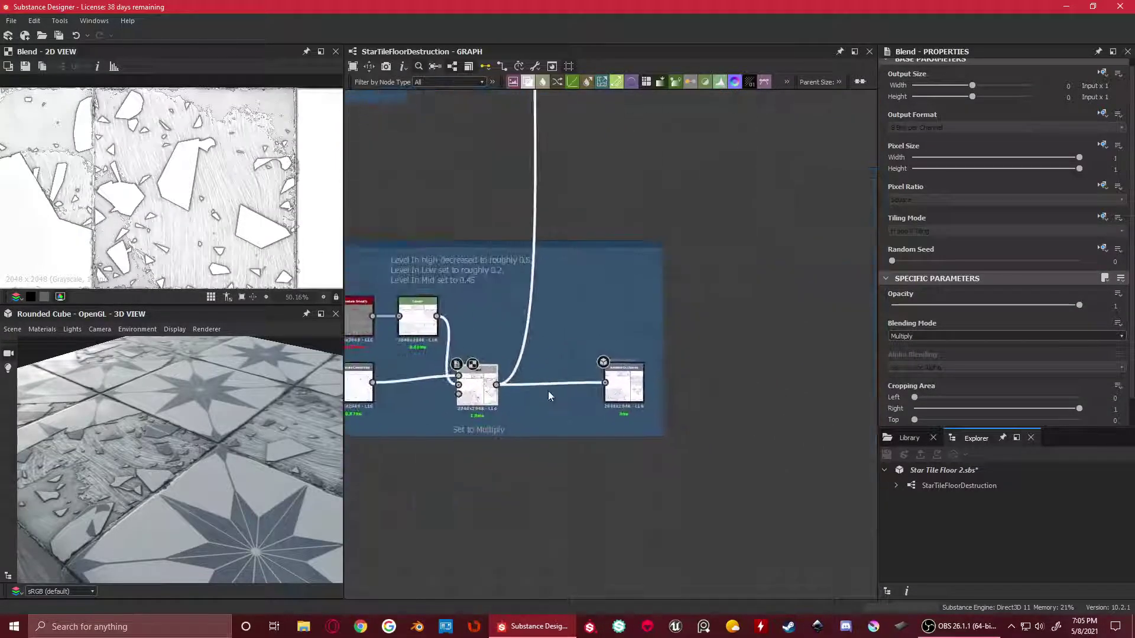
pyautogui.scroll(4, 555, 390)
pyautogui.moveTo(461, 362); pyautogui.dragTo(725, 443, button='middle')
pyautogui.click(550, 321)
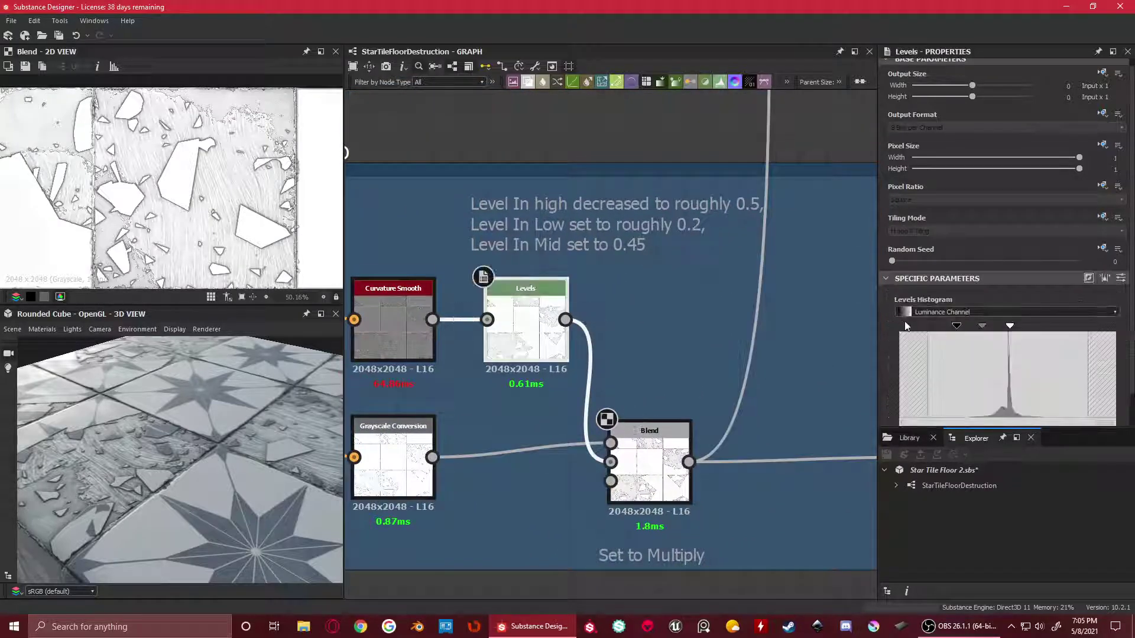
# Examine the crevices and tile fragments on the 3D material preview from closer angles
pyautogui.moveTo(180, 439); pyautogui.dragTo(189, 469)
pyautogui.scroll(3, 134, 204)
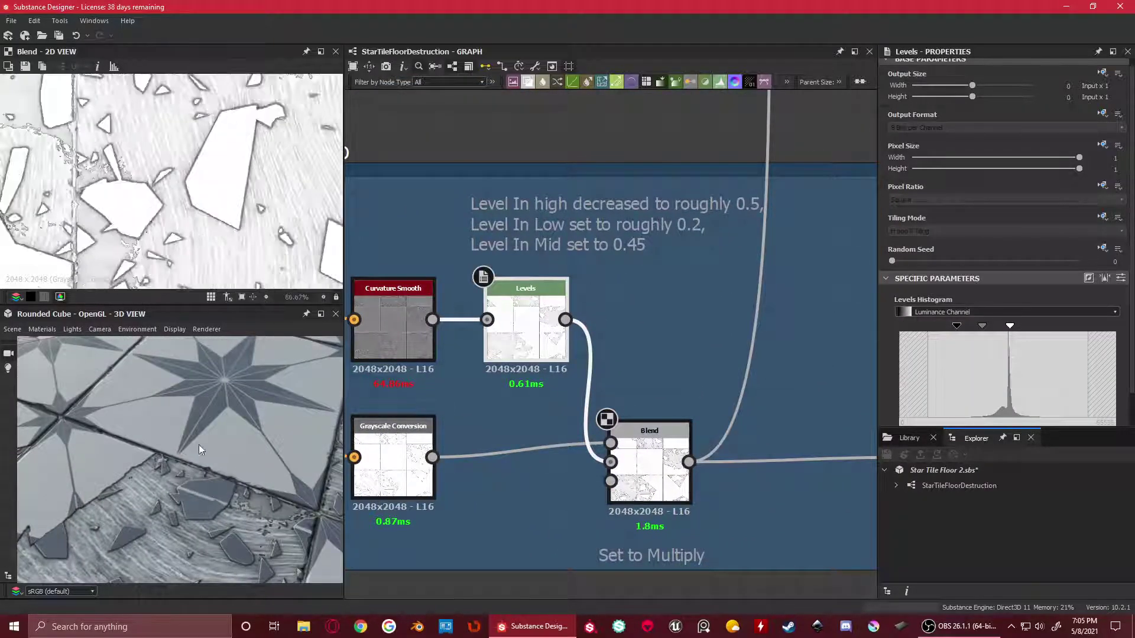
pyautogui.scroll(-5, 200, 446)
pyautogui.moveTo(200, 445); pyautogui.dragTo(185, 455)
pyautogui.scroll(5, 185, 456)
# Preview the Ambient Occlusion output node and fit its whole map in the 2D view
pyautogui.scroll(-3, 734, 473)
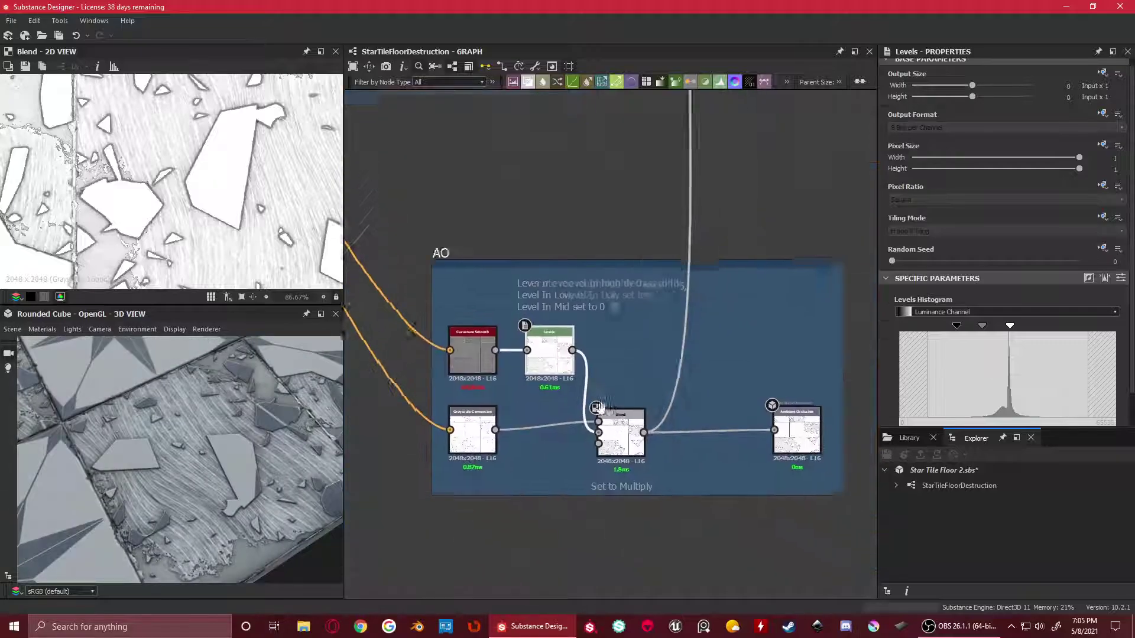
pyautogui.doubleClick(718, 390)
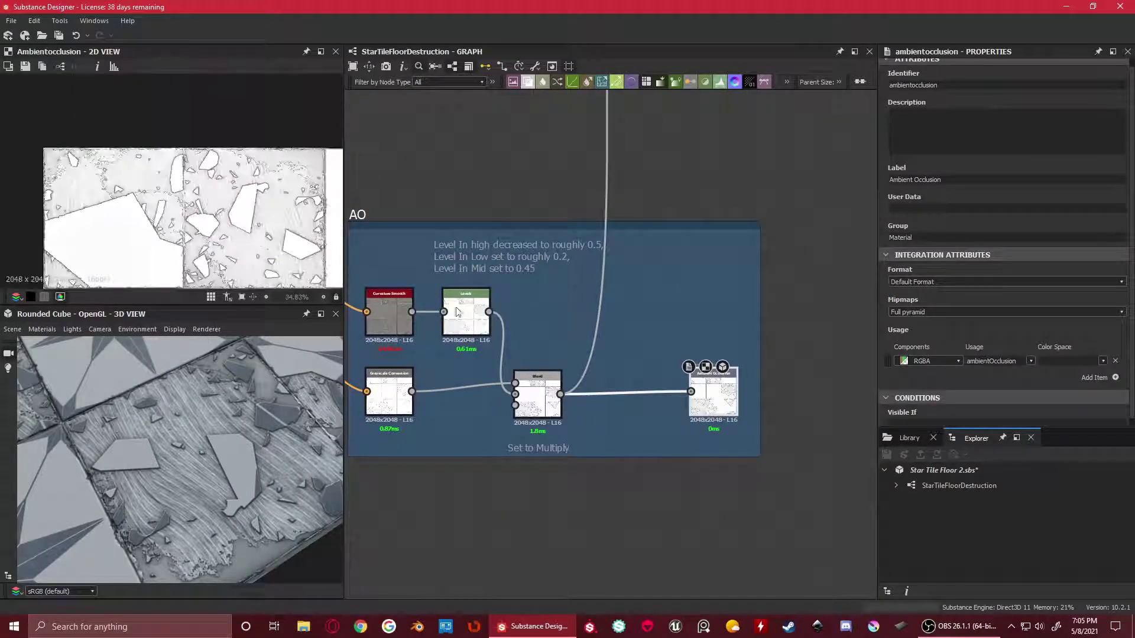
pyautogui.press('f')
# Trace the AO Blend output to the Combine Grayscale Maps frame and inspect that frame
pyautogui.scroll(-3, 512, 209)
pyautogui.moveTo(573, 186); pyautogui.dragTo(617, 519, button='middle')
pyautogui.scroll(-1, 658, 327)
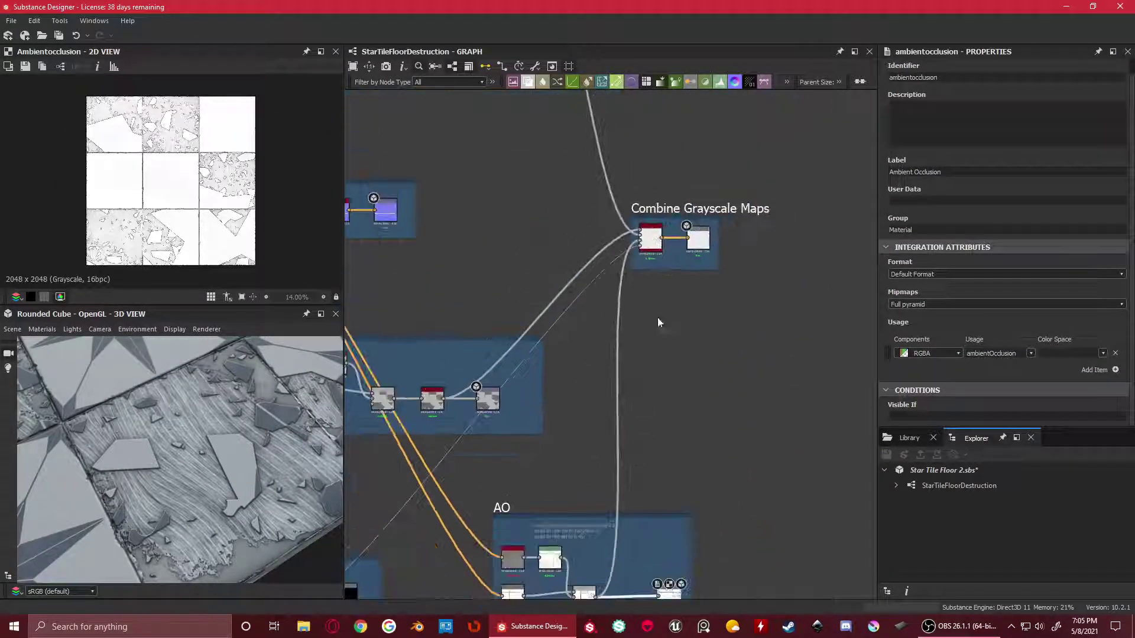
pyautogui.scroll(3, 678, 265)
pyautogui.click(555, 336)
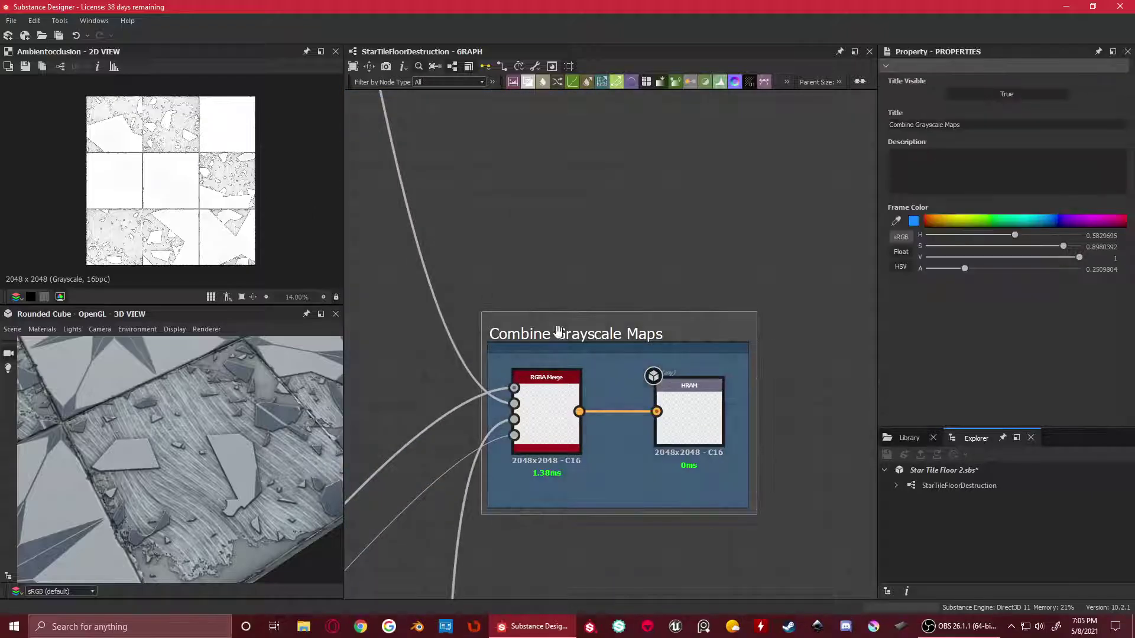
pyautogui.scroll(-5, 556, 355)
pyautogui.scroll(3, 561, 400)
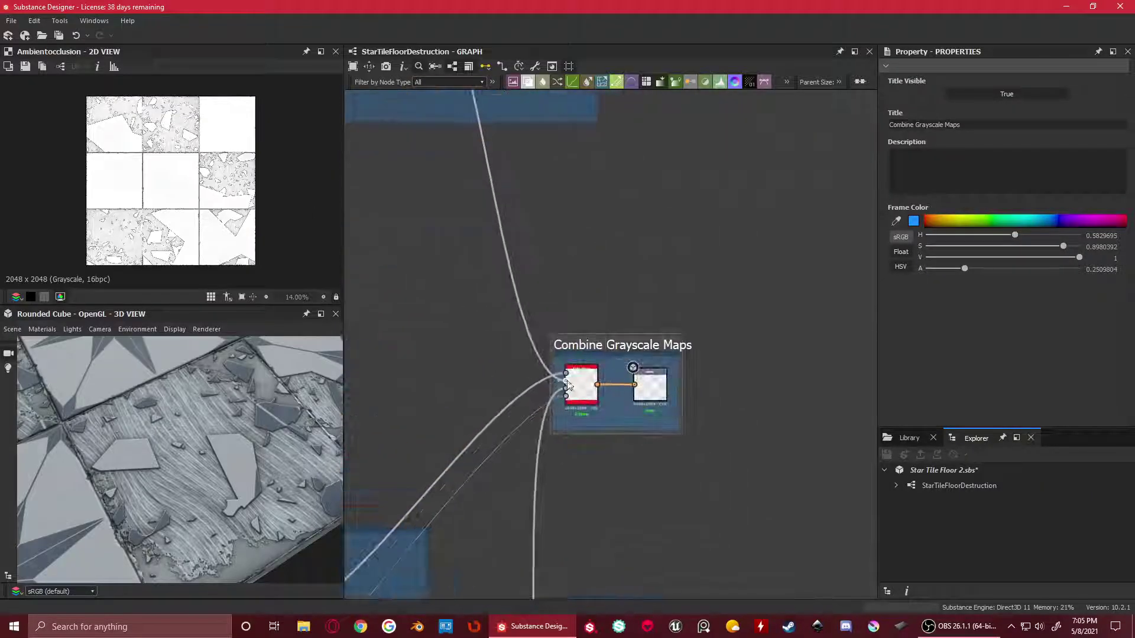
# Preview the RGBA Merge node and look over the connections feeding its four channels
pyautogui.doubleClick(581, 389)
pyautogui.scroll(2, 182, 144)
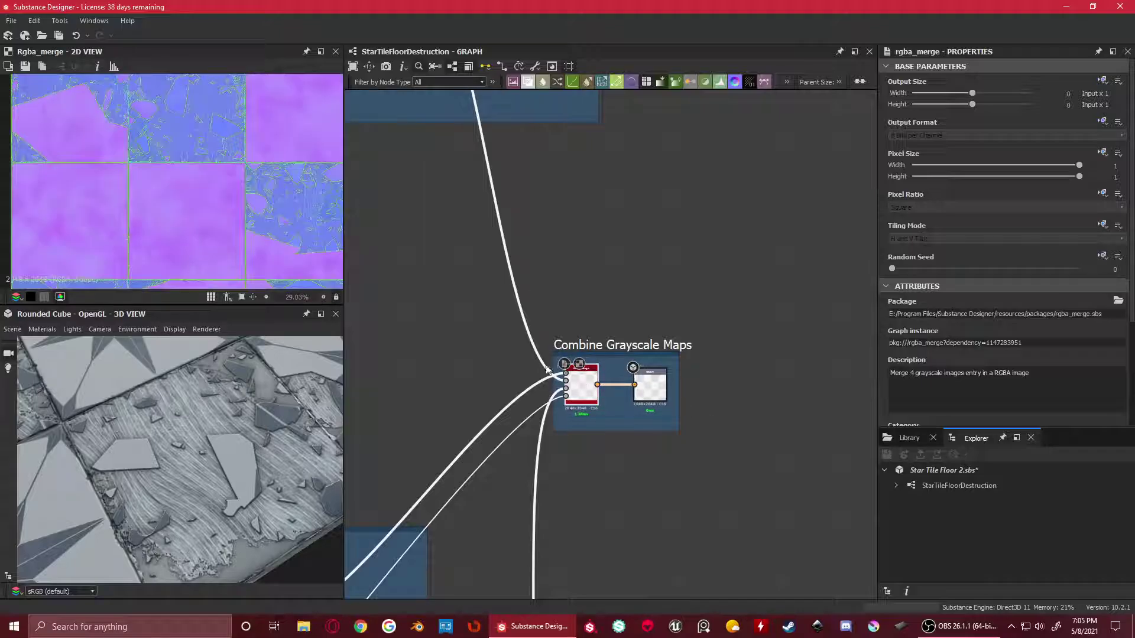
pyautogui.scroll(-1, 548, 370)
pyautogui.scroll(4, 566, 424)
pyautogui.scroll(-2, 1040, 306)
pyautogui.scroll(3, 1026, 316)
pyautogui.scroll(-3, 602, 411)
pyautogui.scroll(-3, 601, 411)
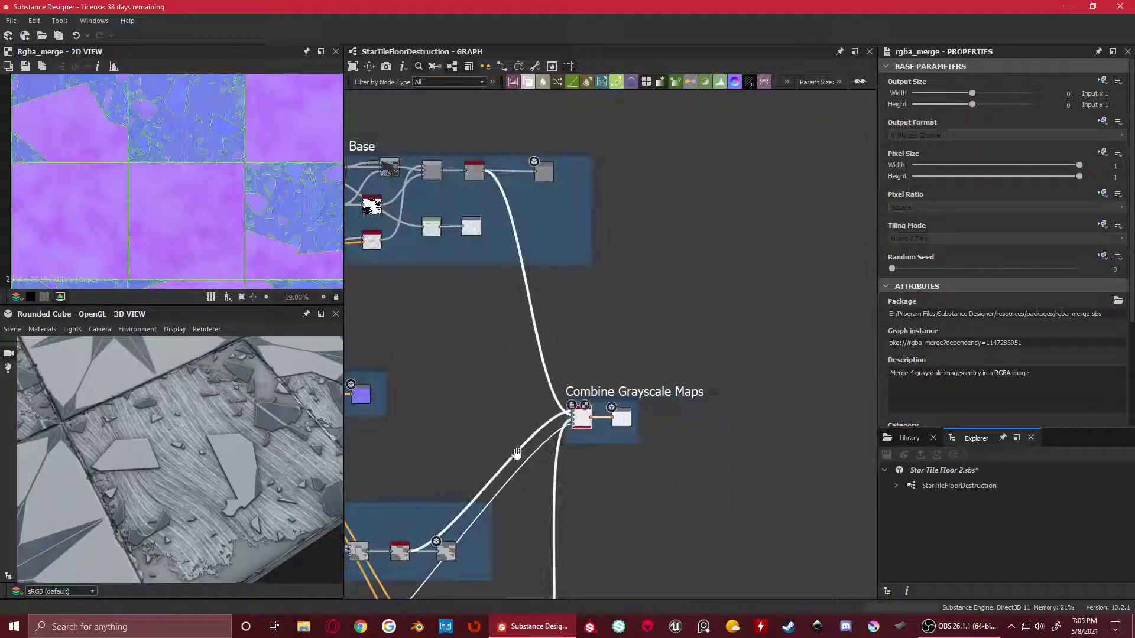
pyautogui.moveTo(514, 455); pyautogui.dragTo(574, 323, button='middle')
# Preview the HRAM output node, check its channel description and examine the combined map
pyautogui.scroll(5, 696, 249)
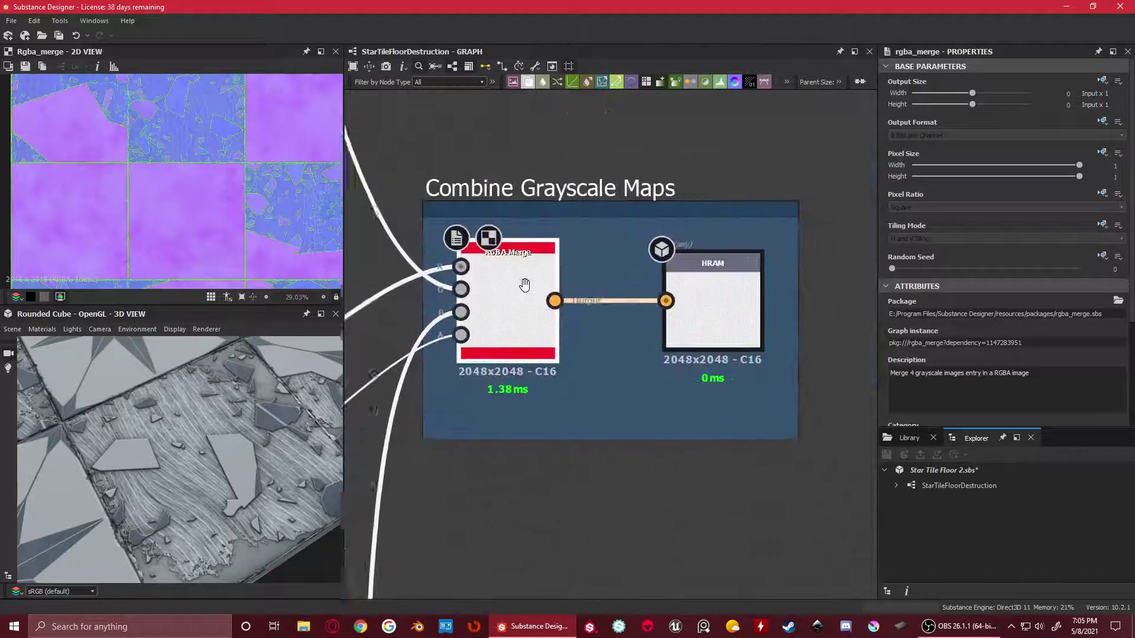
pyautogui.doubleClick(704, 296)
pyautogui.scroll(-2, 141, 185)
pyautogui.scroll(2, 176, 157)
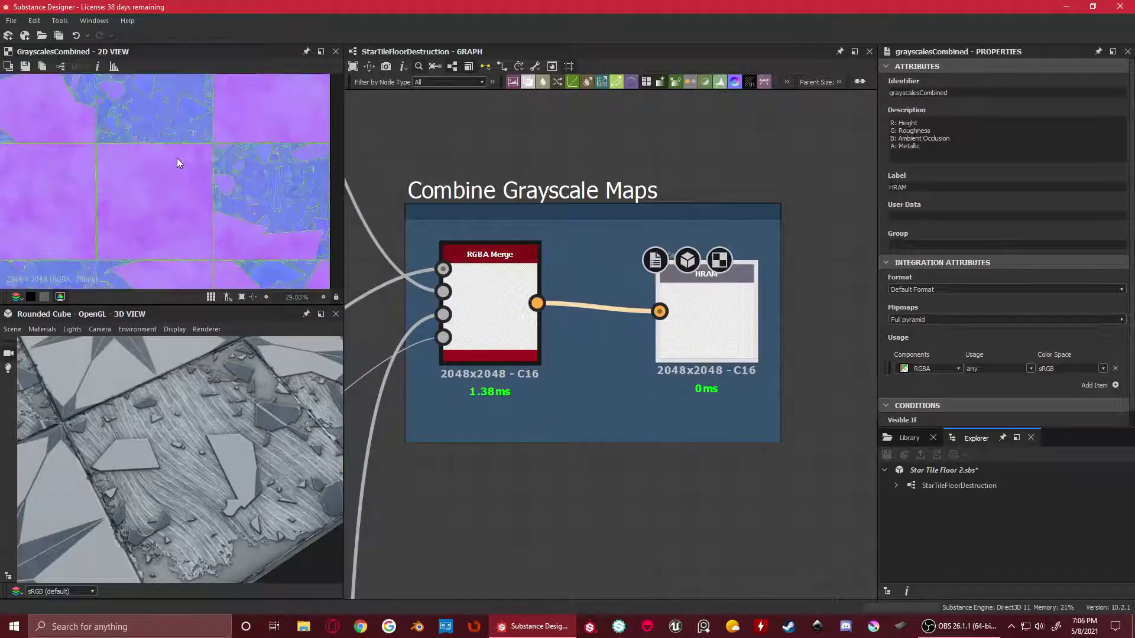
pyautogui.scroll(-3, 178, 177)
pyautogui.scroll(2, 121, 142)
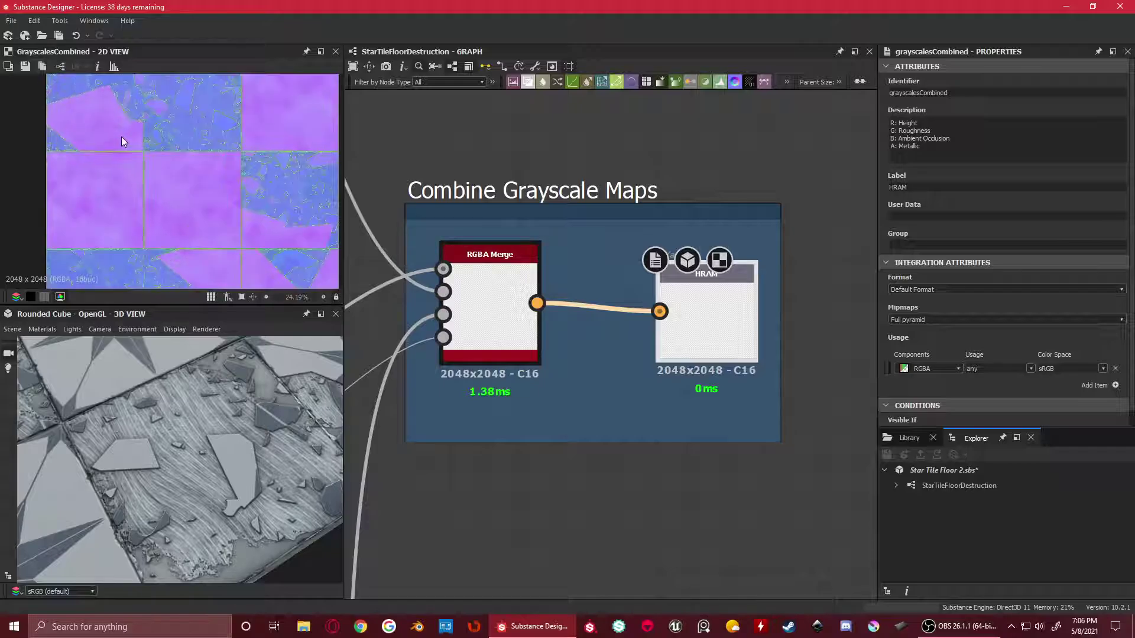
pyautogui.scroll(-2, 180, 190)
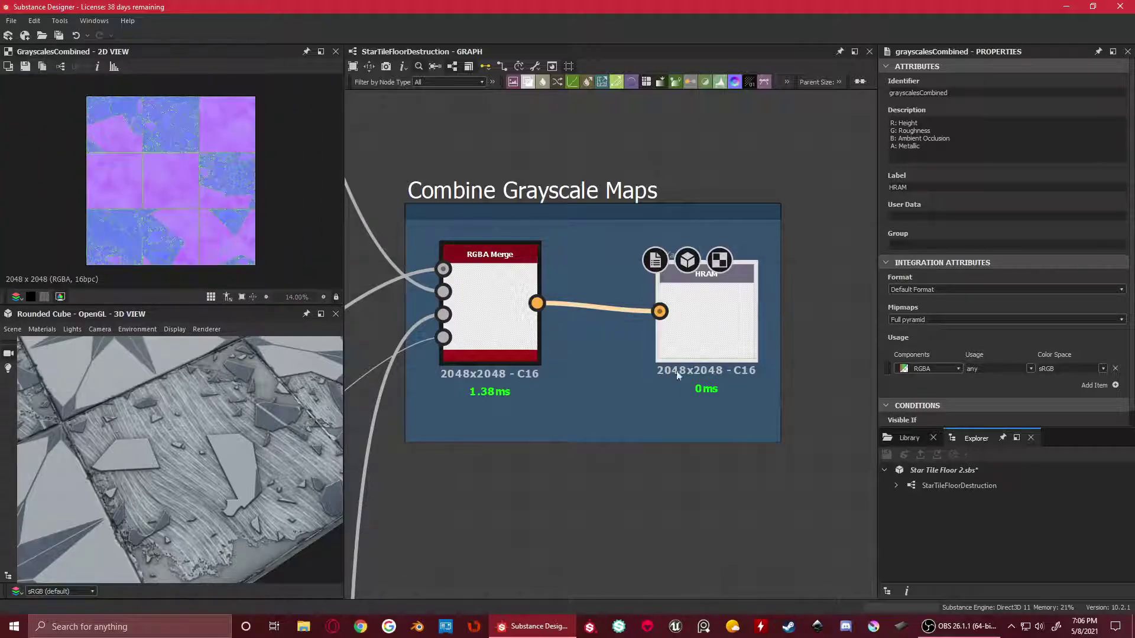
# Preview the RGBA Merge node again and check its R input up close
pyautogui.scroll(-2, 562, 331)
pyautogui.scroll(4, 132, 147)
pyautogui.scroll(-1, 620, 331)
pyautogui.scroll(3, 532, 328)
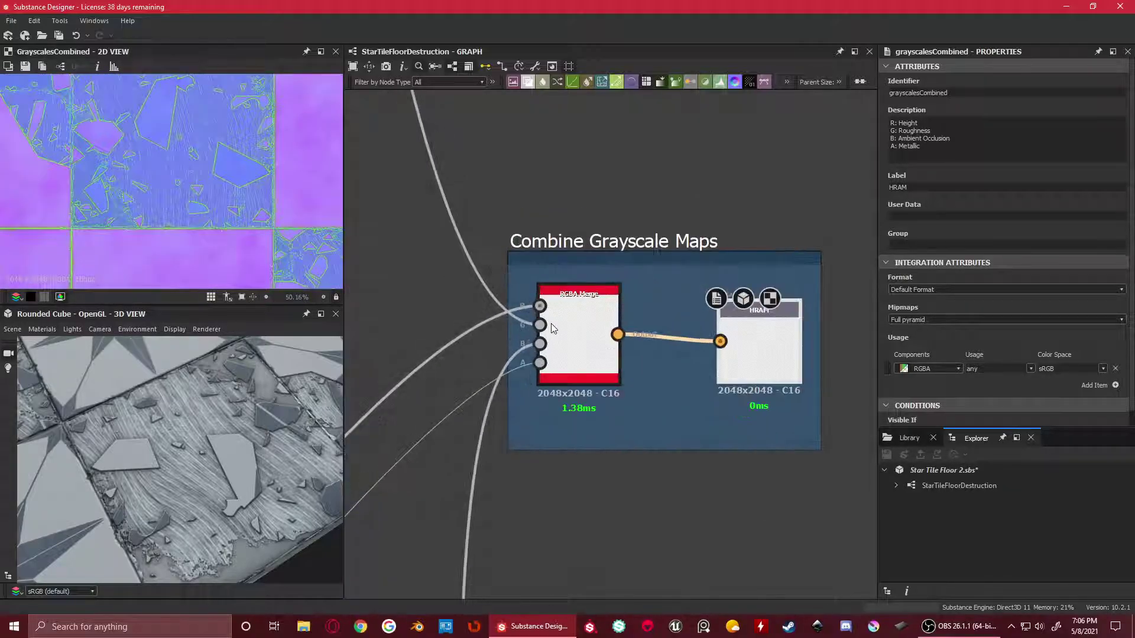
pyautogui.click(566, 319)
pyautogui.scroll(-2, 550, 319)
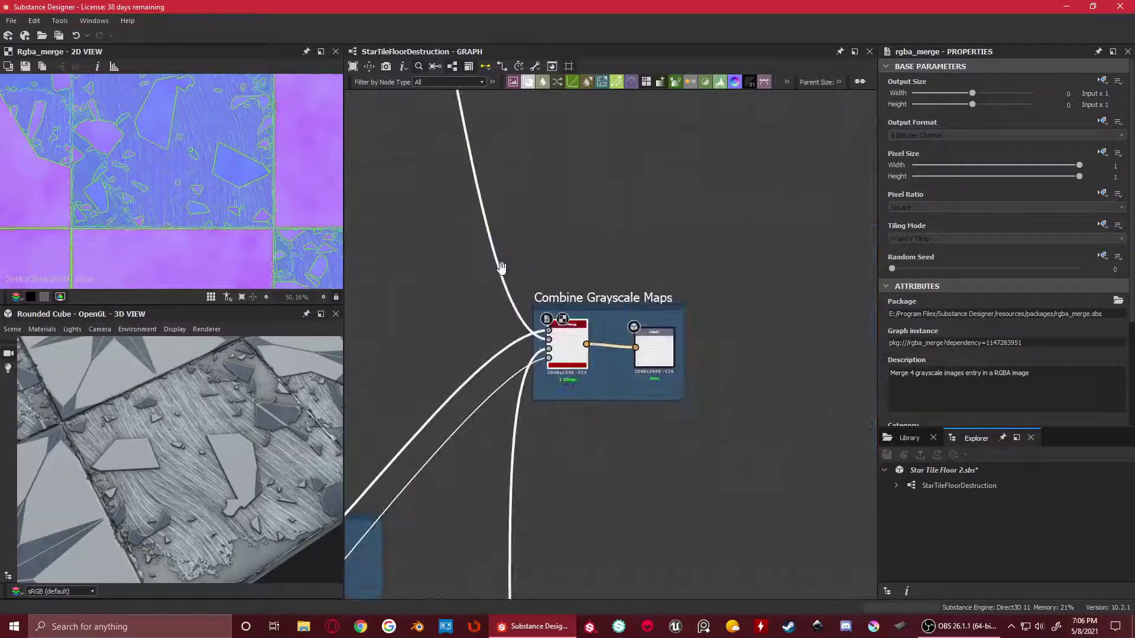
pyautogui.scroll(5, 549, 322)
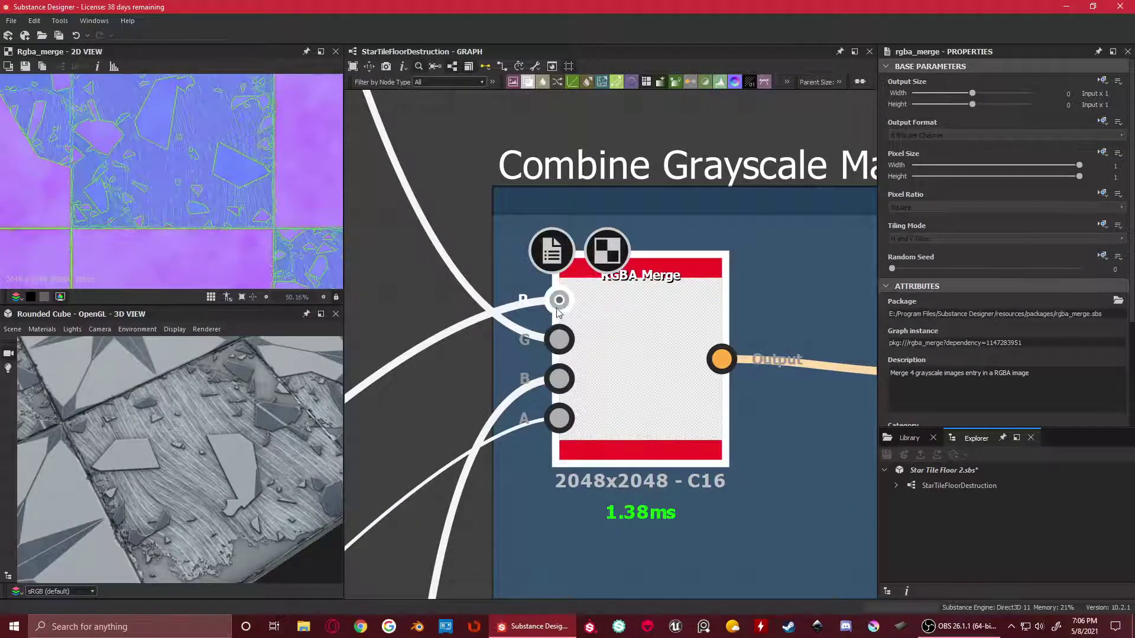
# Trace the RGBA Merge node's R input back to the Height Base frame
pyautogui.scroll(-3, 562, 303)
pyautogui.scroll(-6, 446, 290)
pyautogui.moveTo(512, 315); pyautogui.dragTo(771, 212, button='middle')
pyautogui.scroll(5, 582, 307)
pyautogui.moveTo(770, 324); pyautogui.dragTo(402, 573, button='middle')
pyautogui.scroll(3, 628, 303)
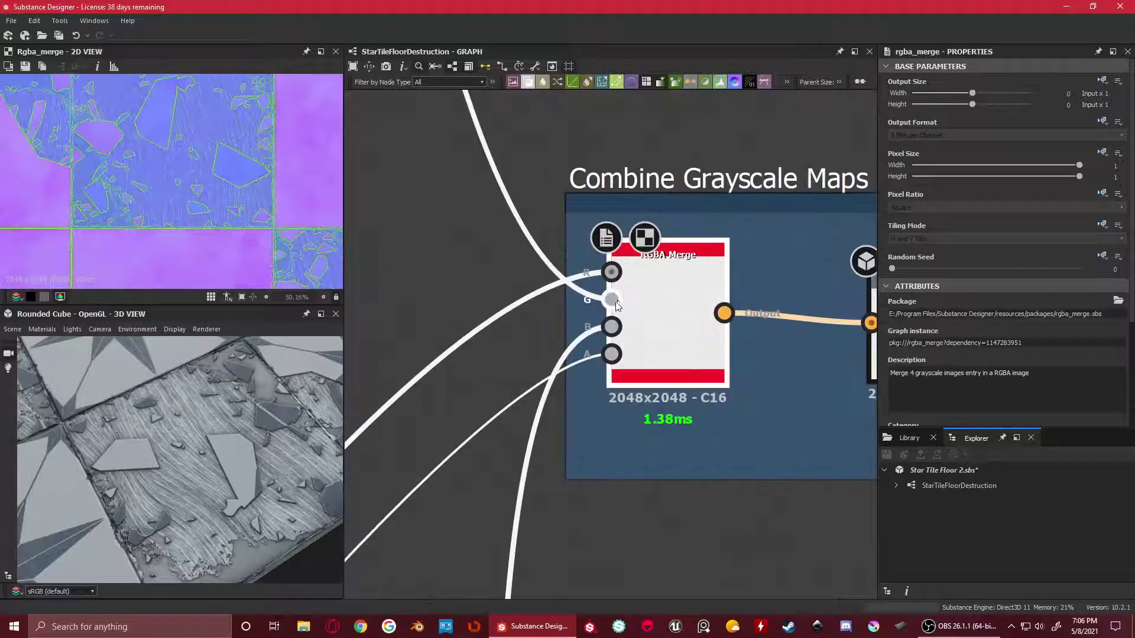
# Trace the RGBA Merge node's G input back to the Roughness Base frame
pyautogui.scroll(-6, 613, 301)
pyautogui.moveTo(678, 367); pyautogui.dragTo(658, 455, button='middle')
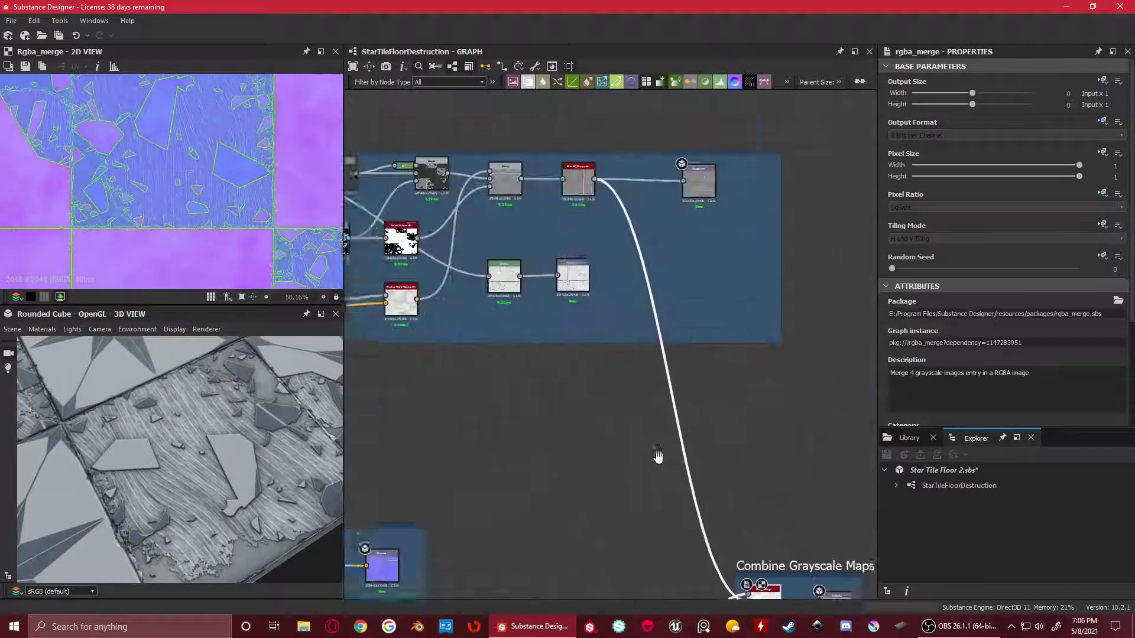
pyautogui.scroll(4, 662, 355)
pyautogui.moveTo(668, 330); pyautogui.dragTo(674, 77, button='middle')
pyautogui.scroll(5, 651, 398)
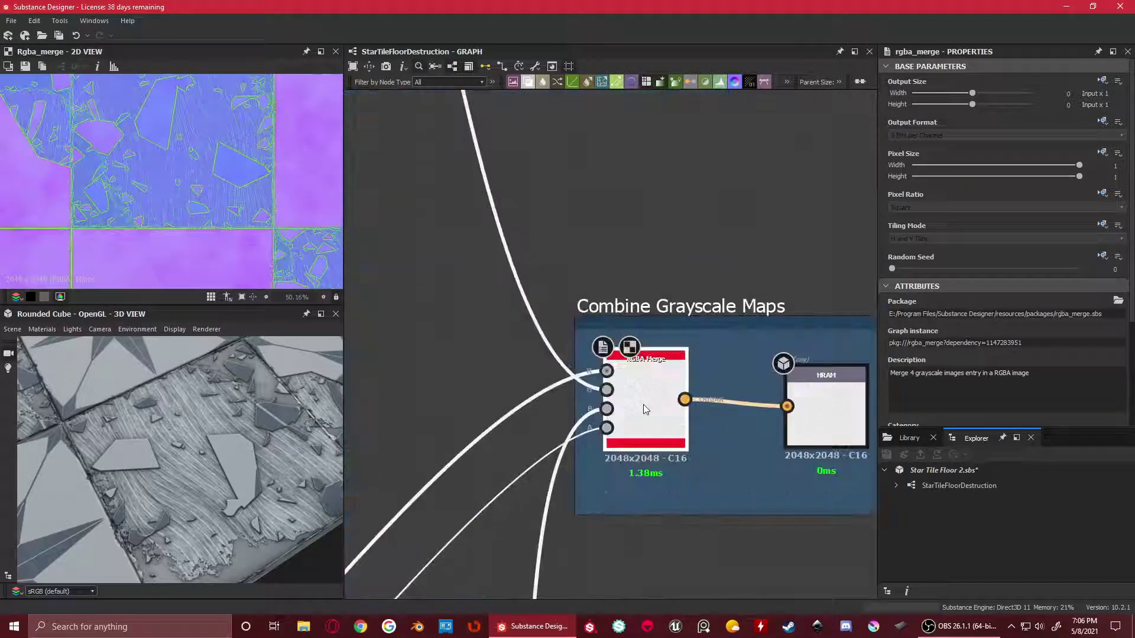
# Trace the RGBA Merge node's B input back to the AO frame
pyautogui.scroll(-5, 620, 415)
pyautogui.moveTo(578, 549); pyautogui.dragTo(586, 383, button='middle')
pyautogui.scroll(-1, 638, 213)
pyautogui.moveTo(617, 240); pyautogui.dragTo(585, 575, button='middle')
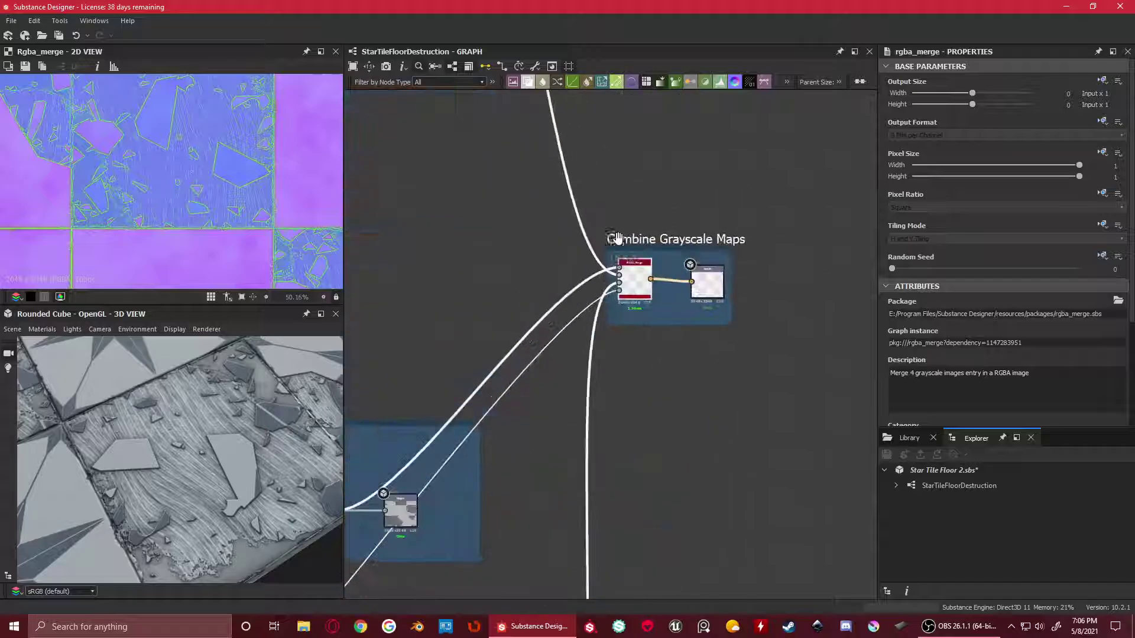
# Trace the RGBA Merge node's A input back to Metallic Base and preview that frame's Blend node
pyautogui.scroll(3, 620, 245)
pyautogui.scroll(-4, 631, 320)
pyautogui.moveTo(557, 384); pyautogui.dragTo(527, 413, button='middle')
pyautogui.scroll(-4, 527, 414)
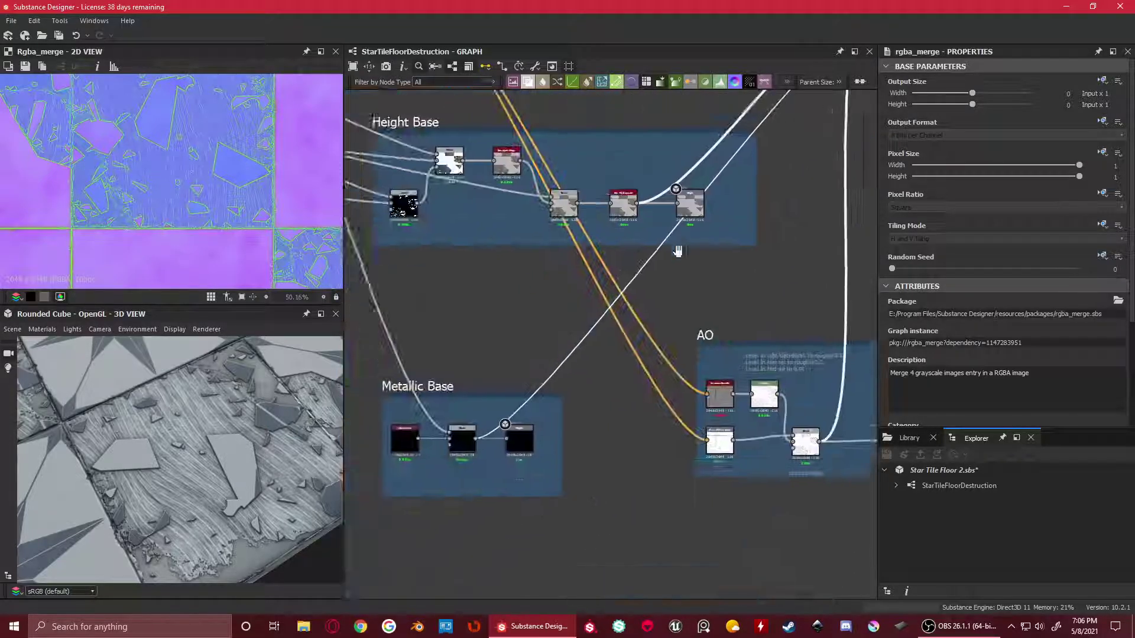
pyautogui.scroll(4, 502, 426)
pyautogui.click(500, 428)
pyautogui.scroll(-2, 540, 258)
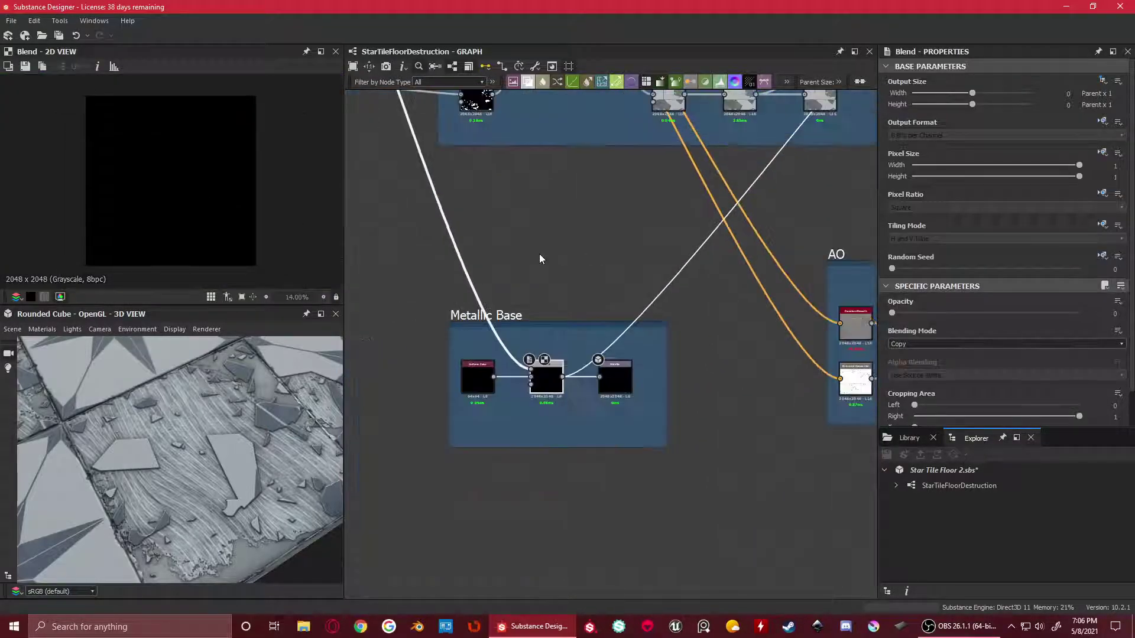
# Return to Combine Grayscale Maps and preview the HRAM output's packed map once more
pyautogui.moveTo(759, 215); pyautogui.dragTo(597, 290, button='middle')
pyautogui.scroll(4, 597, 289)
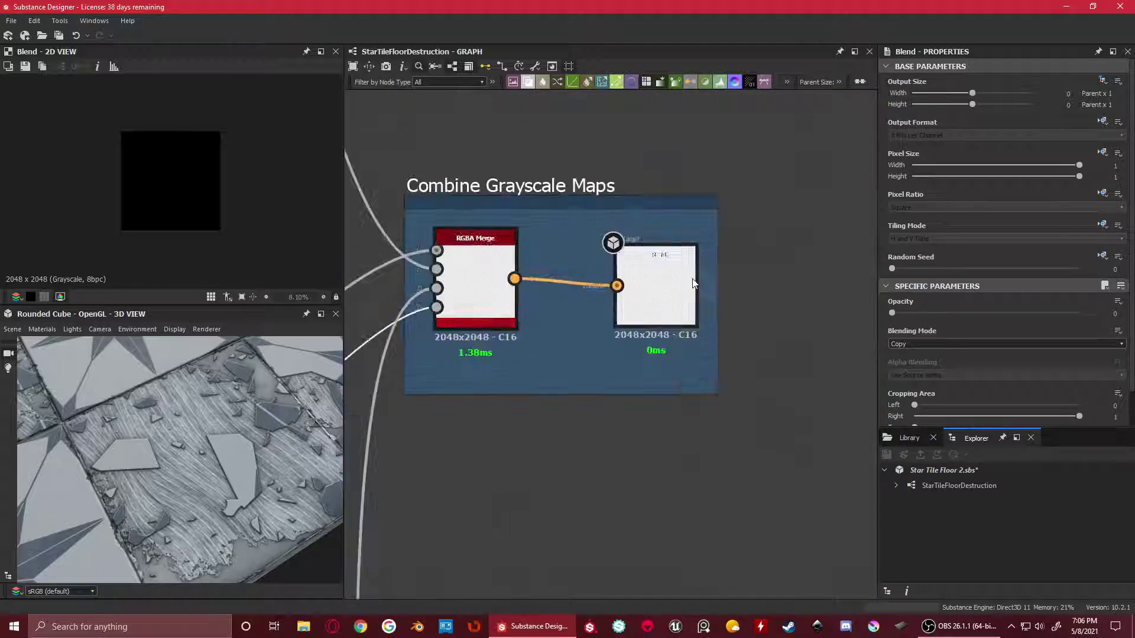
pyautogui.click(660, 284)
pyautogui.doubleClick(661, 285)
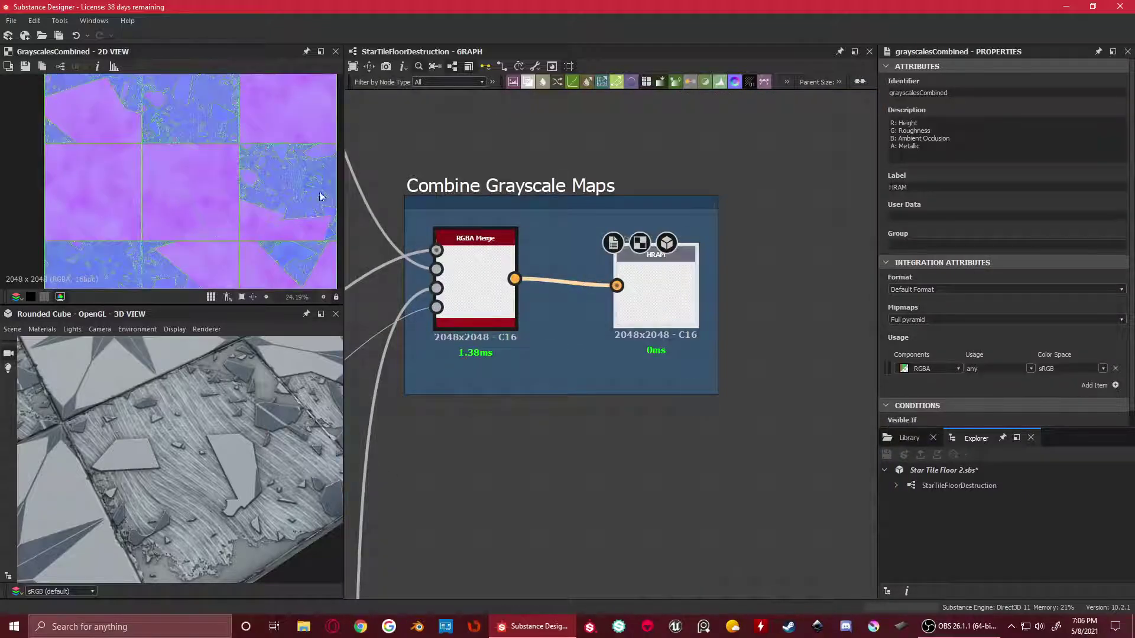
pyautogui.scroll(-5, 609, 301)
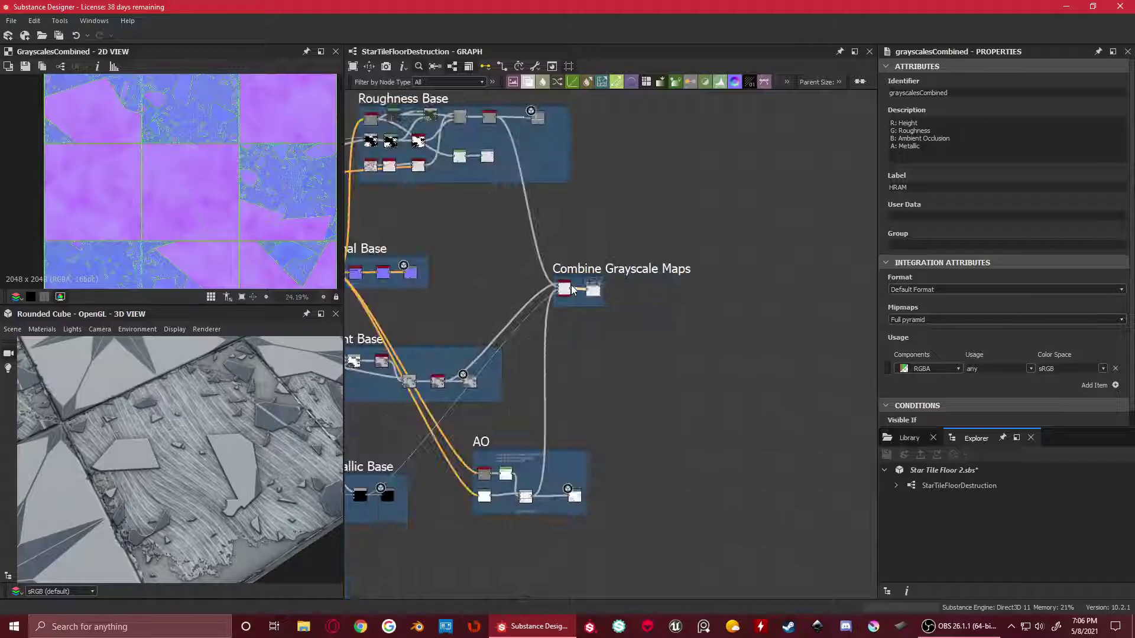
# Review the overall graph from the material output frames back to the Star Shape and Marble frames
pyautogui.scroll(-3, 524, 279)
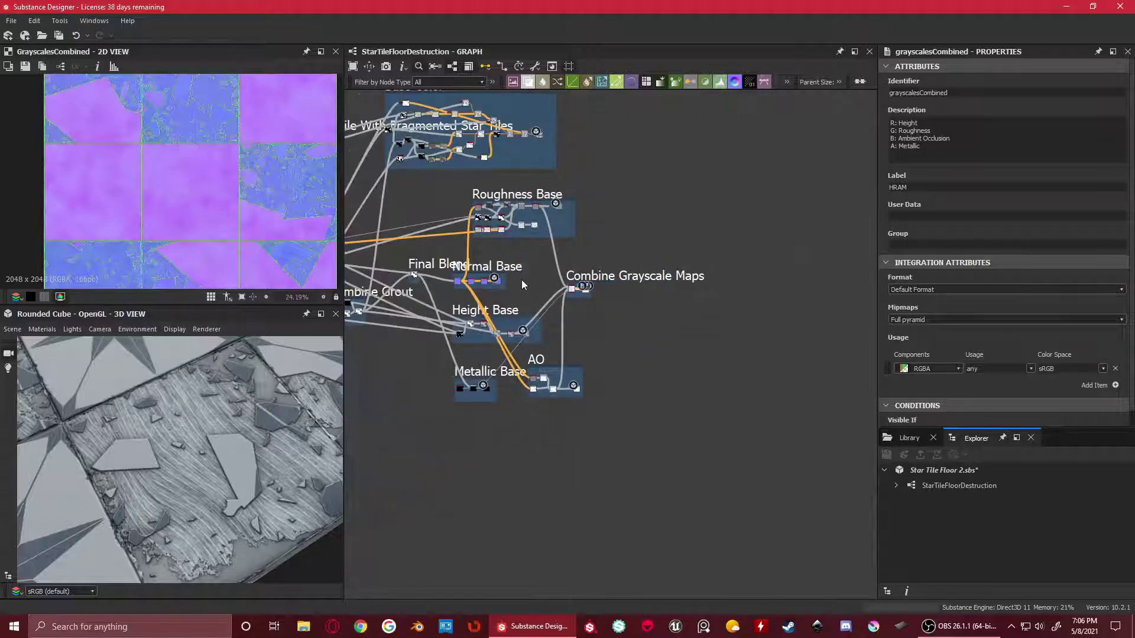
pyautogui.moveTo(524, 279); pyautogui.dragTo(561, 323, button='middle')
pyautogui.scroll(3, 565, 356)
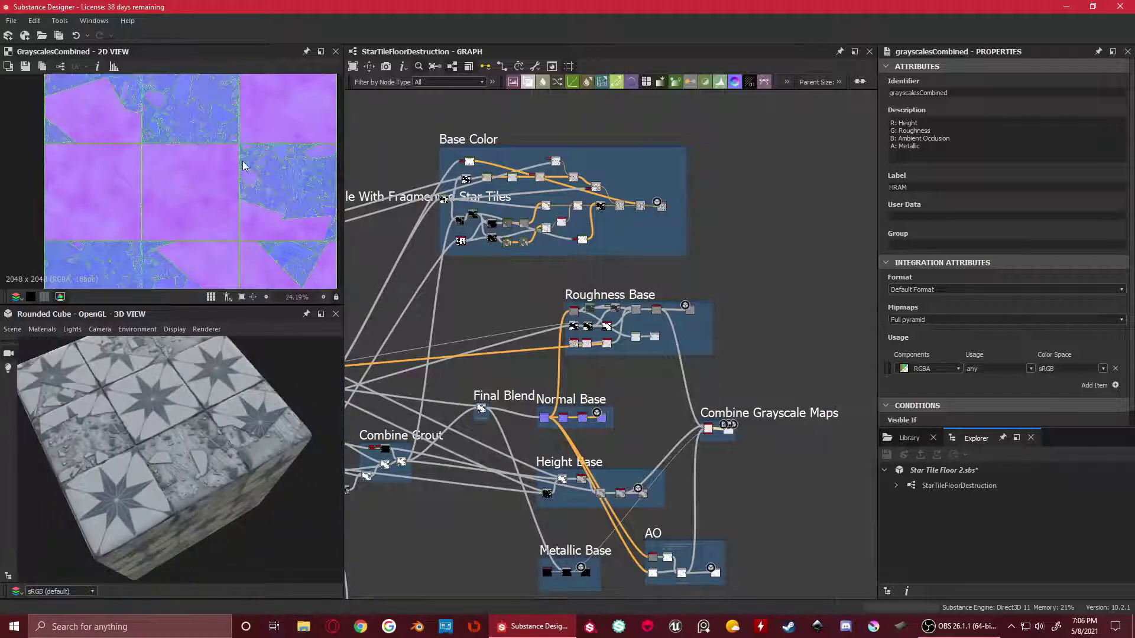
pyautogui.scroll(-3, 504, 445)
pyautogui.moveTo(455, 437); pyautogui.dragTo(725, 430, button='middle')
pyautogui.scroll(3, 382, 262)
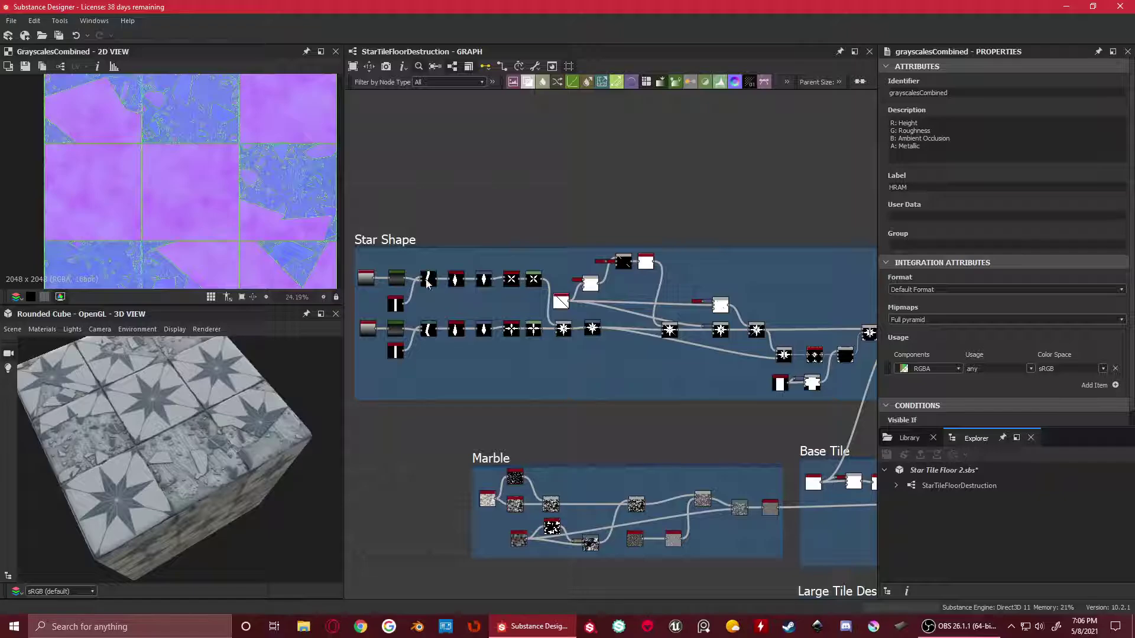
# Preview the Base Color output and review how the graph's frames feed into the material outputs
pyautogui.scroll(-3, 428, 282)
pyautogui.moveTo(428, 283); pyautogui.dragTo(521, 304, button='middle')
pyautogui.scroll(5, 520, 304)
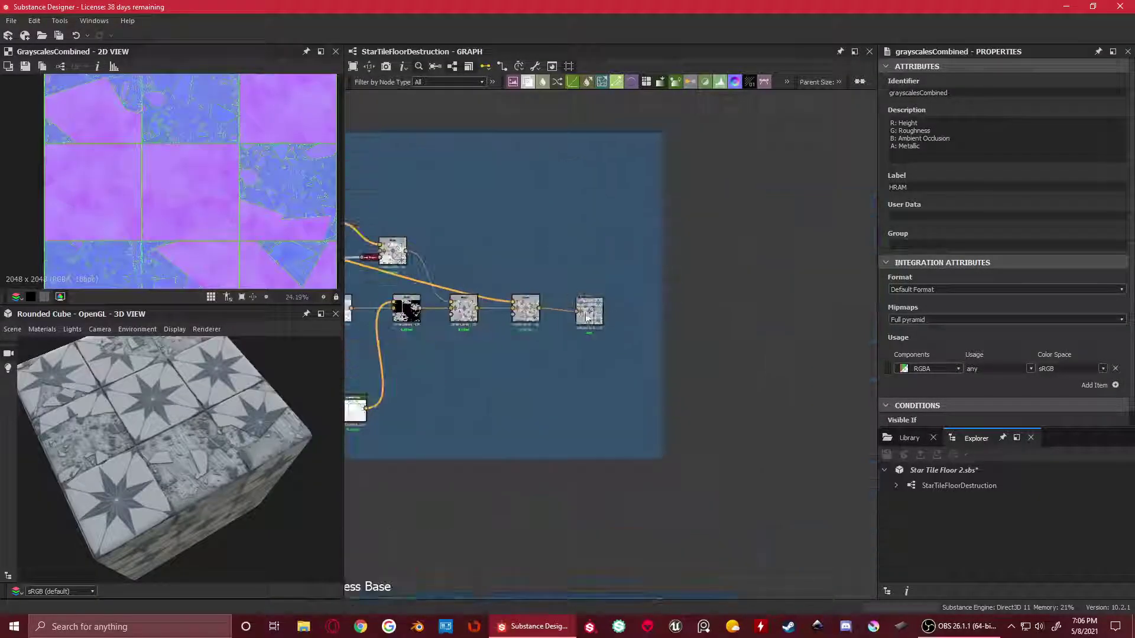
pyautogui.scroll(-6, 609, 334)
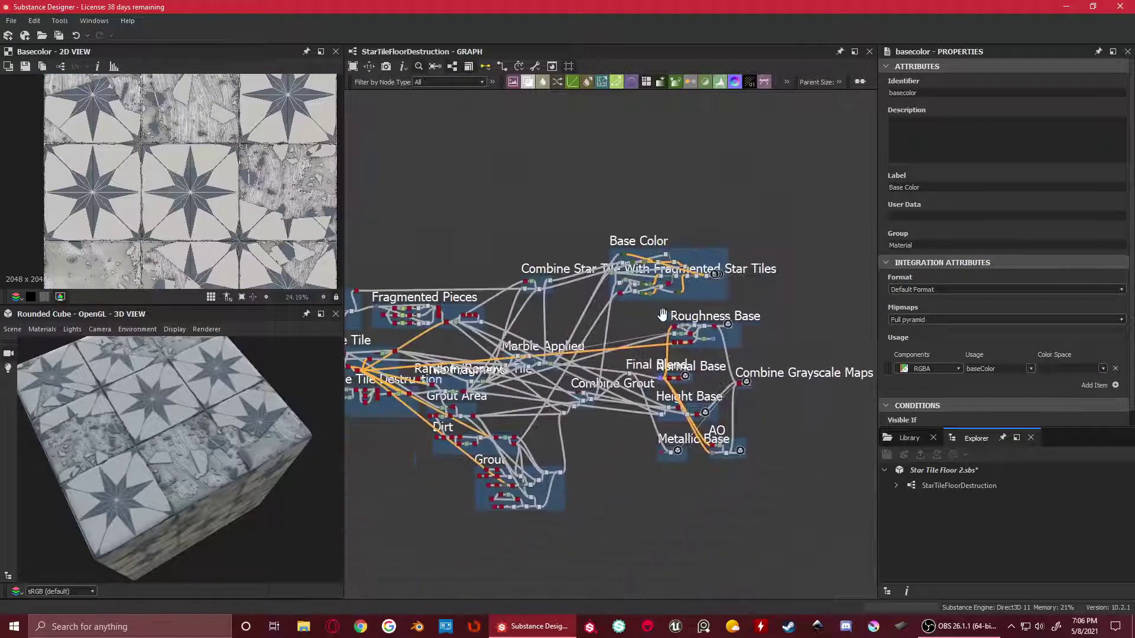
pyautogui.moveTo(620, 353); pyautogui.dragTo(657, 383, button='middle')
pyautogui.scroll(3, 712, 383)
pyautogui.scroll(-1, 657, 383)
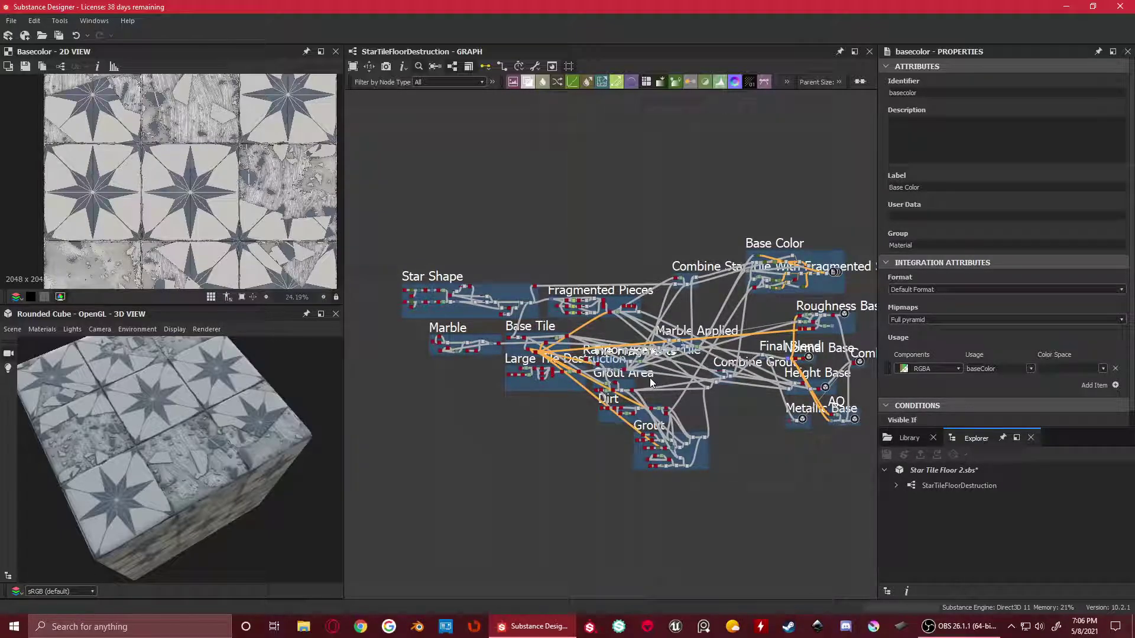
# Review the Star Shape frame and the neighbouring Marble frame at the start of the graph
pyautogui.scroll(2, 532, 331)
pyautogui.moveTo(449, 296); pyautogui.dragTo(408, 277, button='middle')
pyautogui.scroll(2, 476, 283)
pyautogui.scroll(1, 476, 283)
pyautogui.scroll(-2, 408, 269)
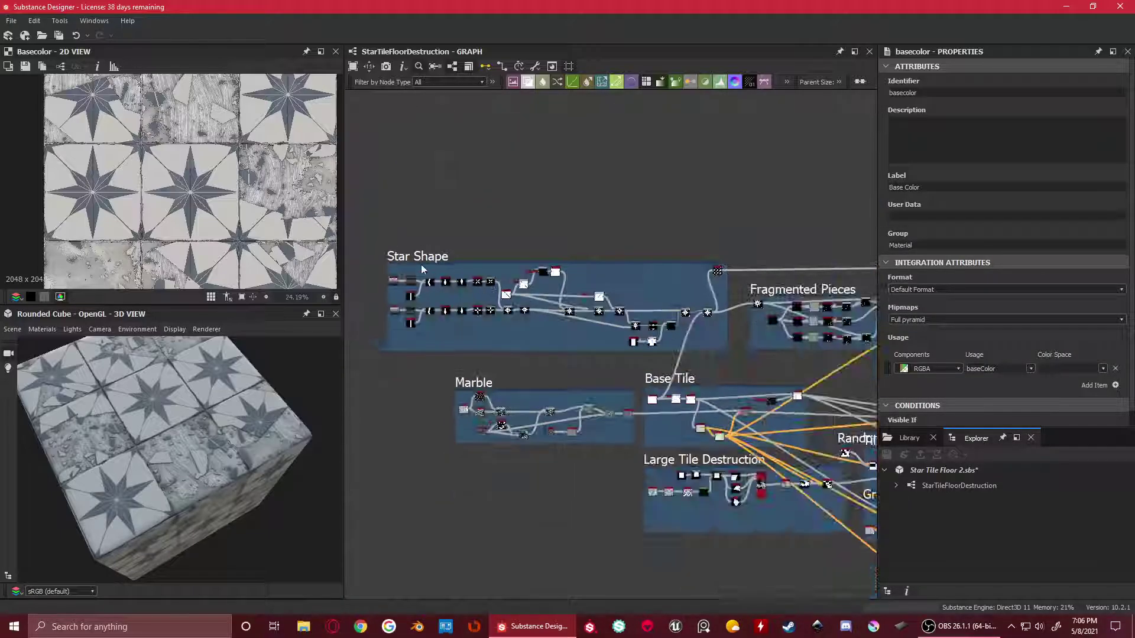
pyautogui.scroll(2, 412, 260)
pyautogui.moveTo(412, 261); pyautogui.dragTo(407, 250)
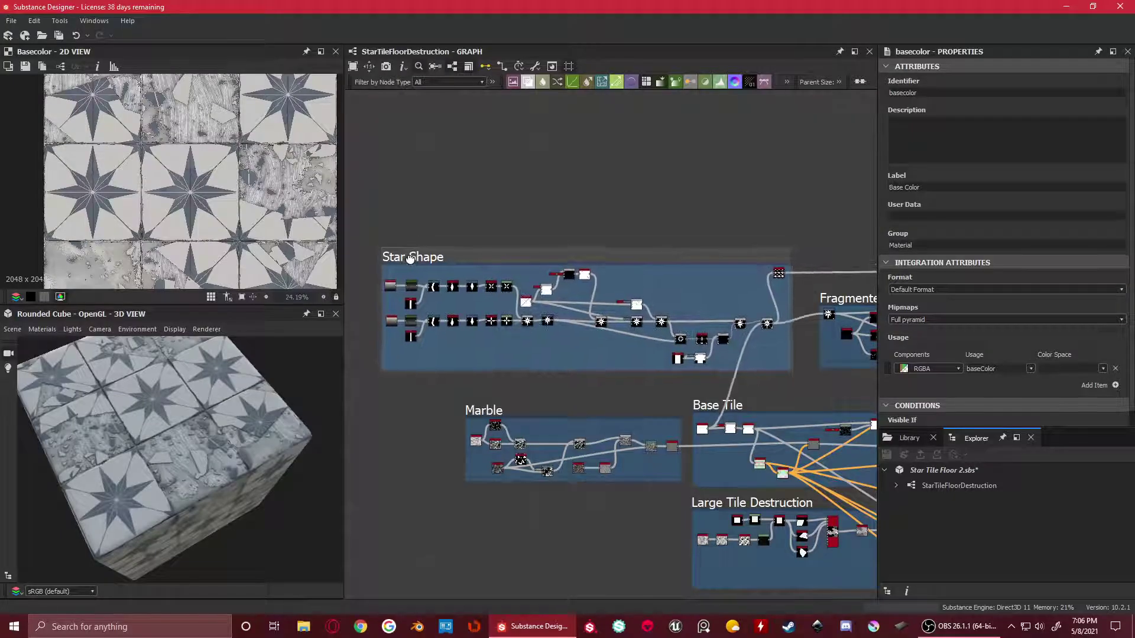
# Review the connections running from Star Shape and Marble through the Fragmented Pieces, Base Tile and Large Tile Destruction frames
pyautogui.moveTo(857, 402); pyautogui.dragTo(609, 387, button='middle')
pyautogui.scroll(-3, 520, 349)
pyautogui.scroll(2, 644, 349)
pyautogui.moveTo(644, 349); pyautogui.dragTo(502, 347, button='middle')
pyautogui.scroll(-3, 502, 347)
pyautogui.scroll(5, 476, 321)
pyautogui.moveTo(354, 319); pyautogui.dragTo(762, 333, button='middle')
pyautogui.scroll(-3, 762, 333)
pyautogui.moveTo(751, 435); pyautogui.dragTo(578, 311, button='middle')
pyautogui.scroll(3, 491, 313)
pyautogui.moveTo(534, 304); pyautogui.dragTo(536, 306)
pyautogui.scroll(-3, 730, 402)
pyautogui.moveTo(729, 401); pyautogui.dragTo(386, 342, button='middle')
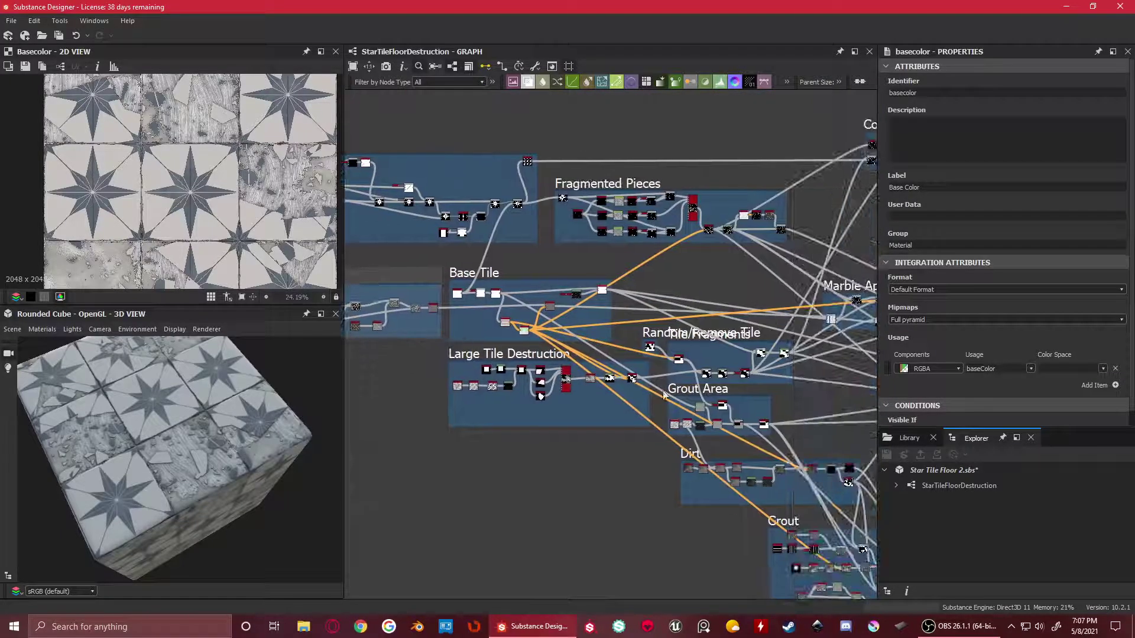
# Inspect the finished tile material on the rounded cube and the whole base color map in the 2D view
pyautogui.scroll(-3, 665, 378)
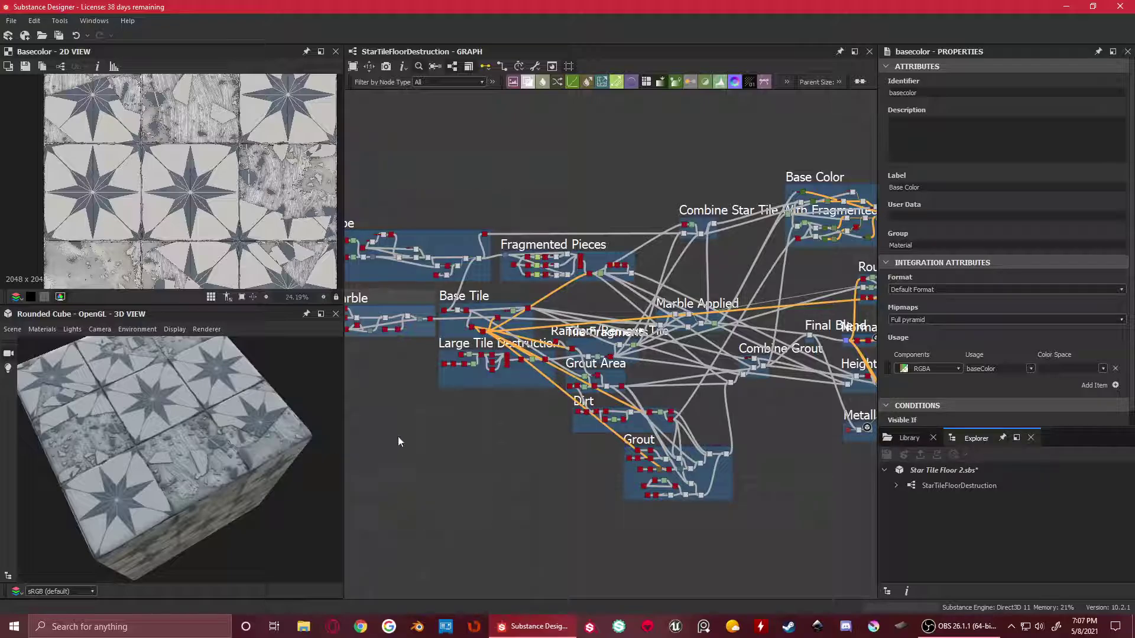
pyautogui.moveTo(214, 452); pyautogui.dragTo(455, 408)
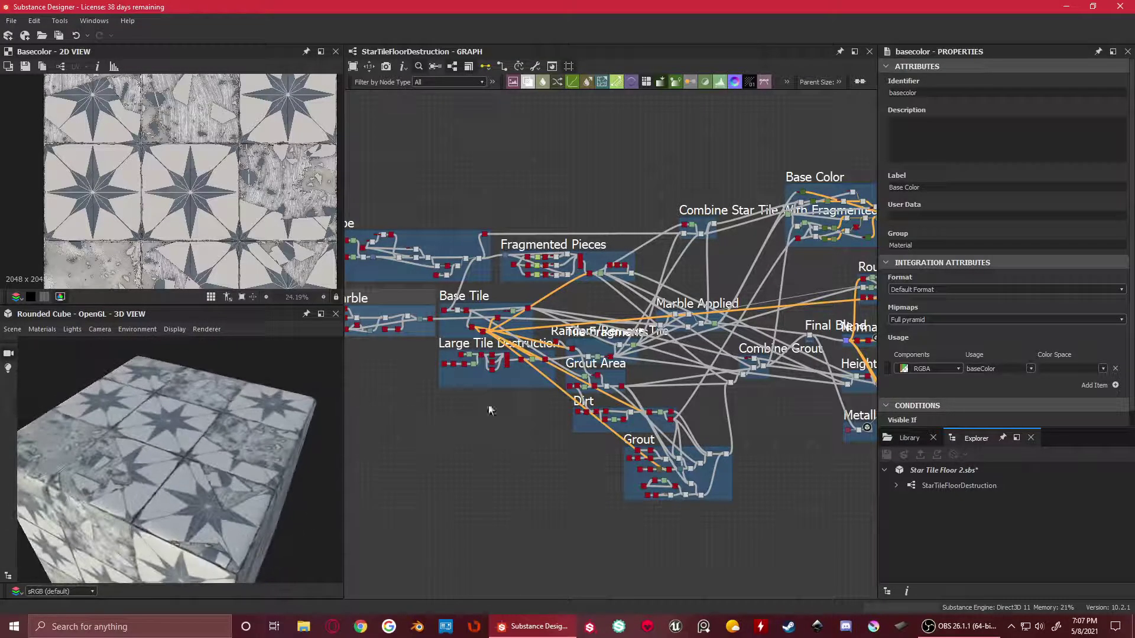
pyautogui.scroll(3, 643, 400)
pyautogui.moveTo(627, 402); pyautogui.dragTo(407, 403, button='middle')
pyautogui.moveTo(231, 436); pyautogui.dragTo(192, 440)
pyautogui.scroll(3, 156, 459)
pyautogui.scroll(-3, 224, 234)
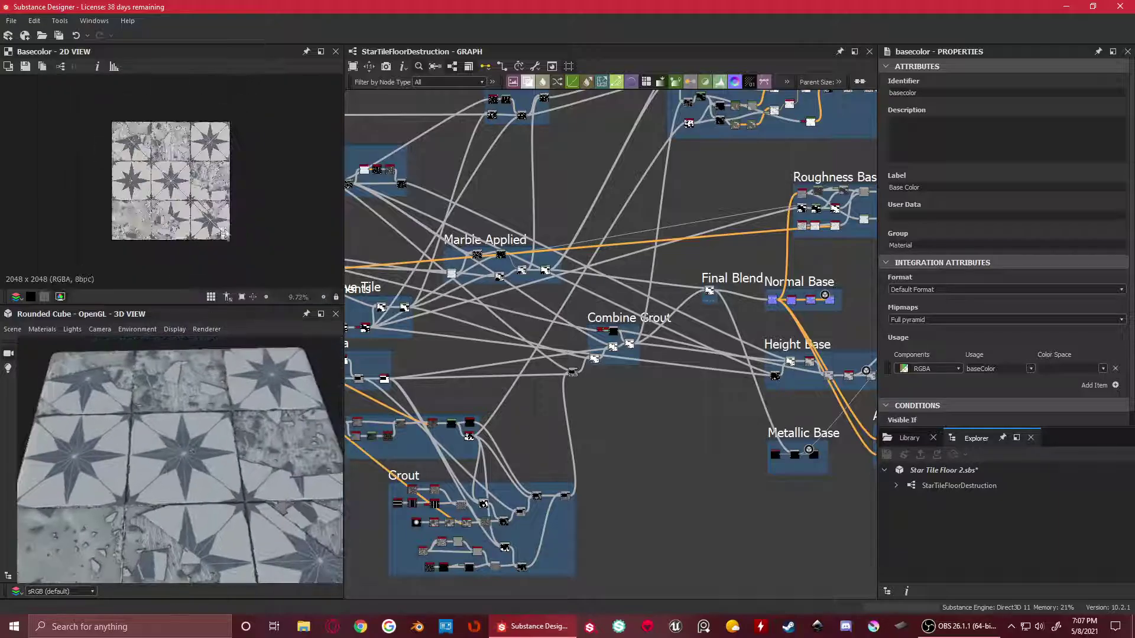
# Preview the Star Shape frame's final Blend node and compare it with the stars on the rounded cube
pyautogui.scroll(-2, 670, 457)
pyautogui.moveTo(514, 430); pyautogui.dragTo(711, 442, button='middle')
pyautogui.scroll(2, 579, 408)
pyautogui.moveTo(579, 408); pyautogui.dragTo(789, 455, button='middle')
pyautogui.scroll(3, 422, 341)
pyautogui.moveTo(852, 191); pyautogui.dragTo(623, 336, button='middle')
pyautogui.scroll(4, 623, 335)
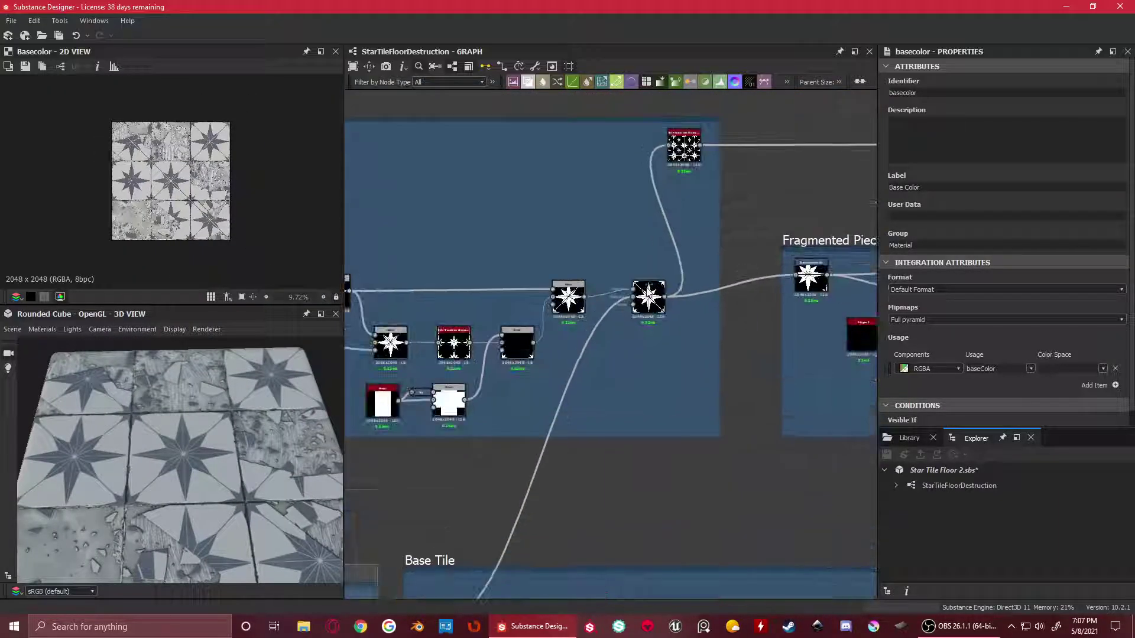
pyautogui.doubleClick(648, 297)
pyautogui.moveTo(233, 423)
pyautogui.mouseDown()
pyautogui.moveTo(163, 452)
pyautogui.moveTo(293, 435)
pyautogui.moveTo(260, 448)
pyautogui.moveTo(234, 424)
pyautogui.moveTo(223, 434)
pyautogui.mouseUp()
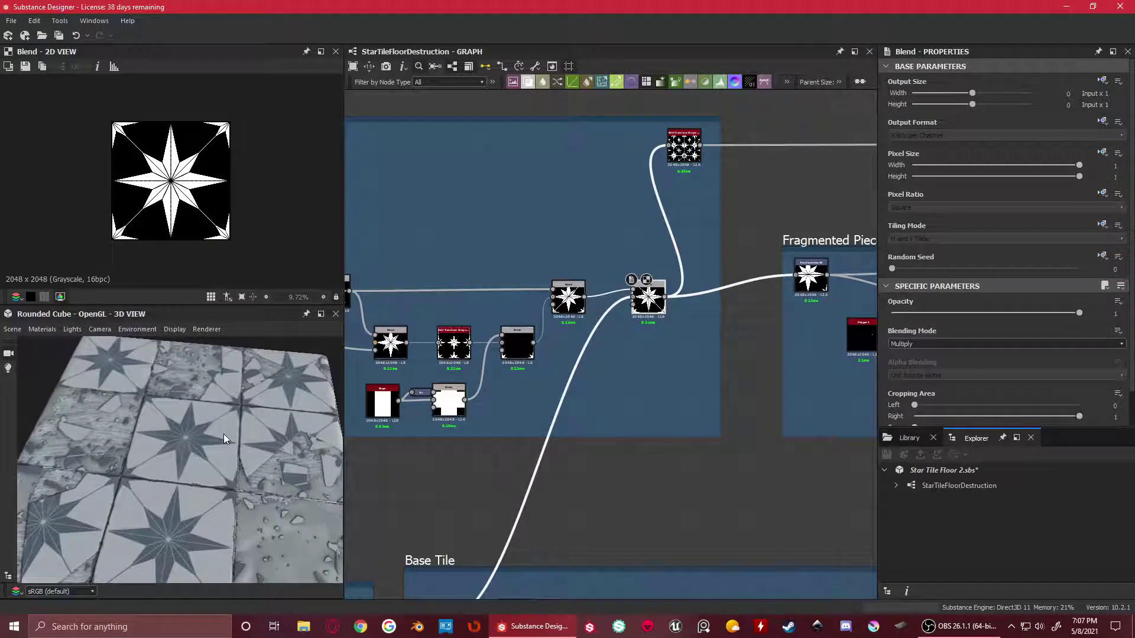